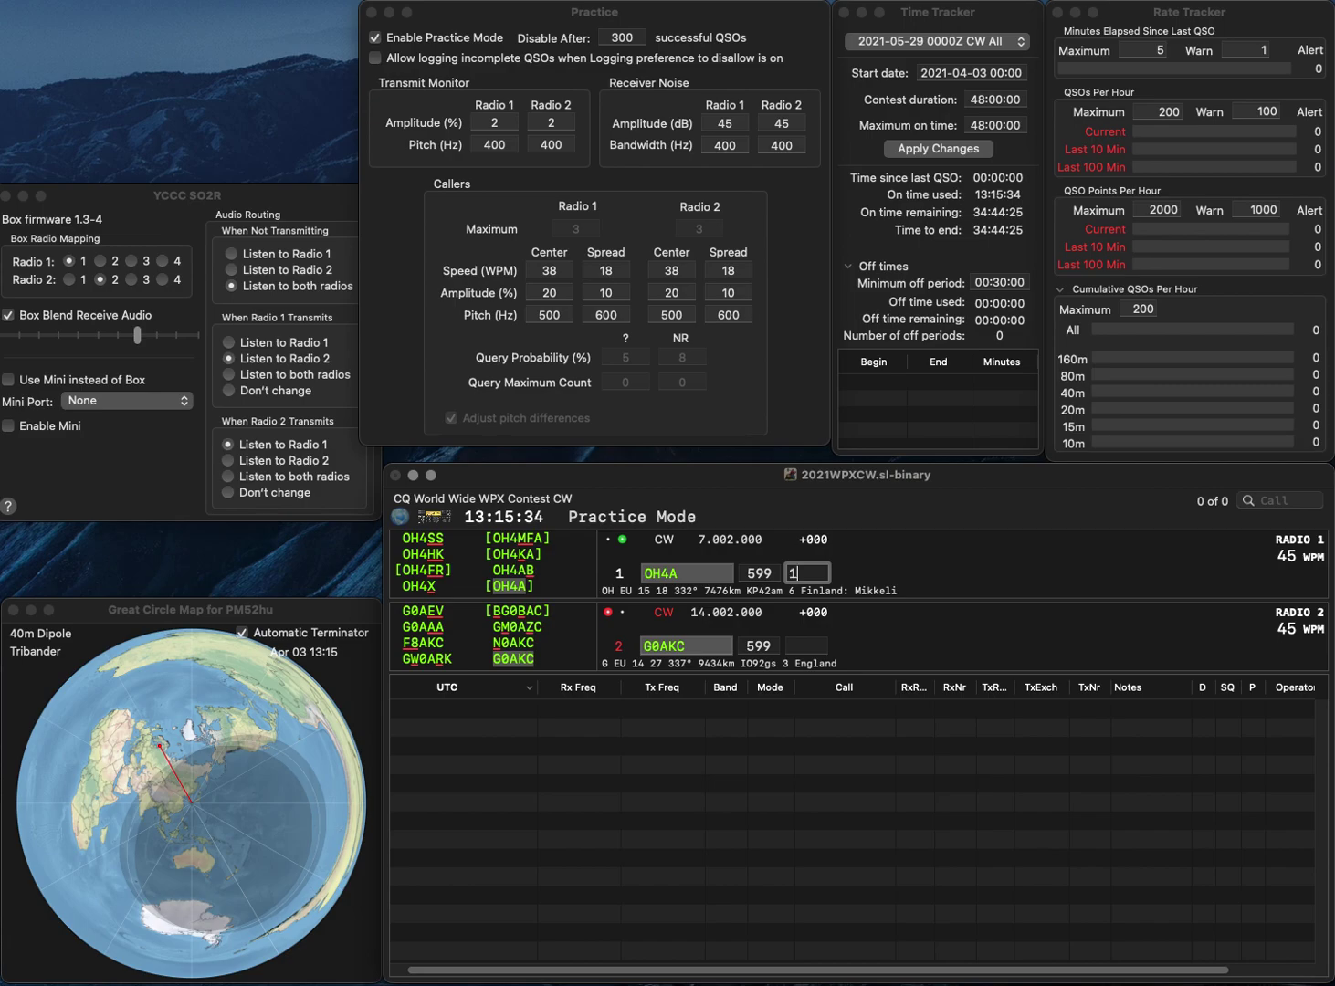
{"action": "key", "text": "Return"}
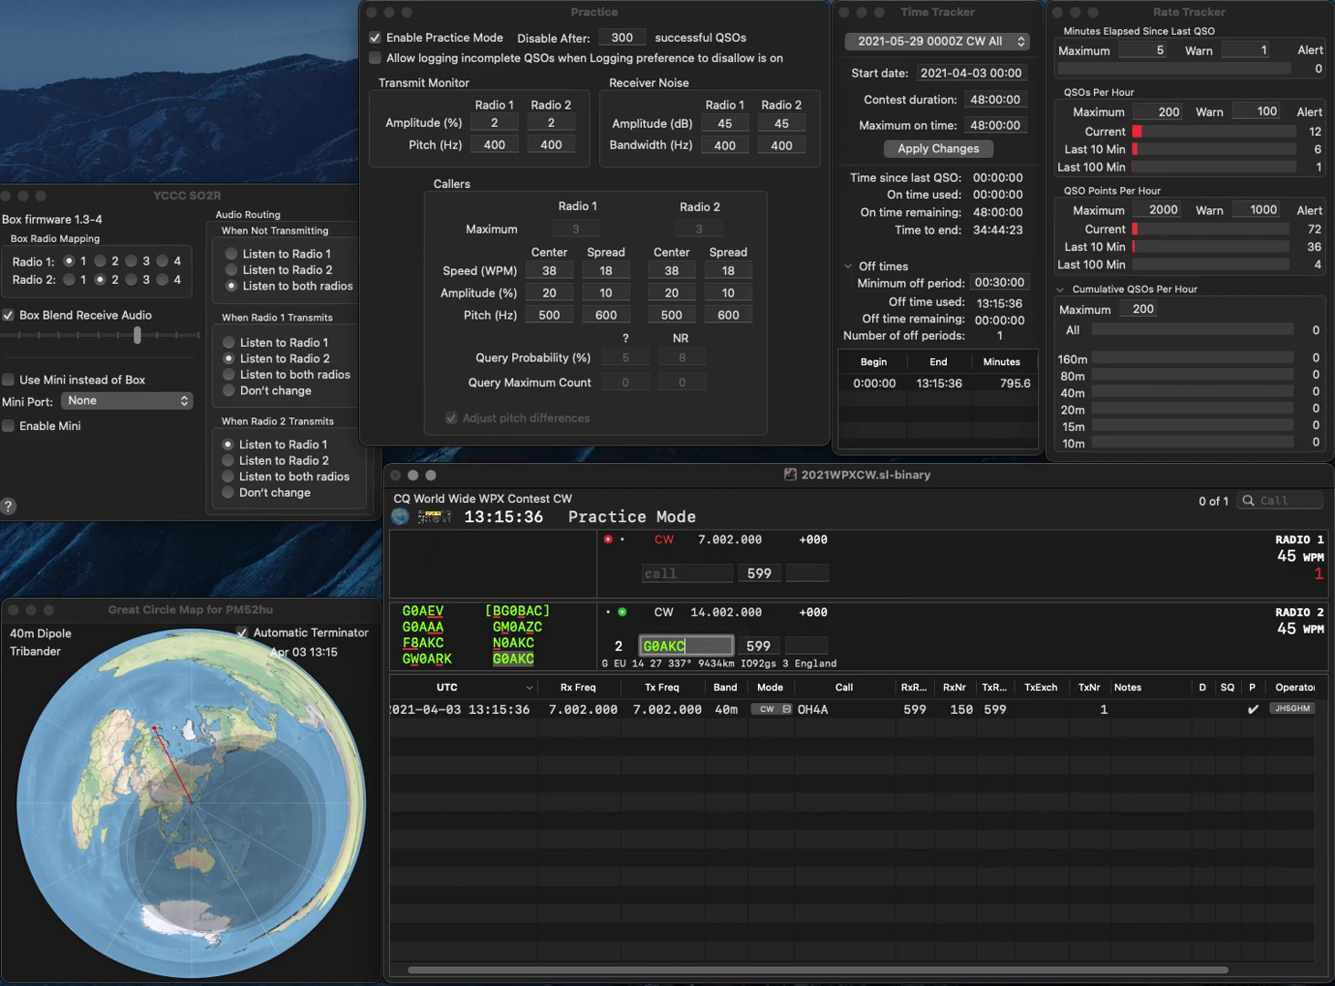
{"action": "type", "text": "169"}
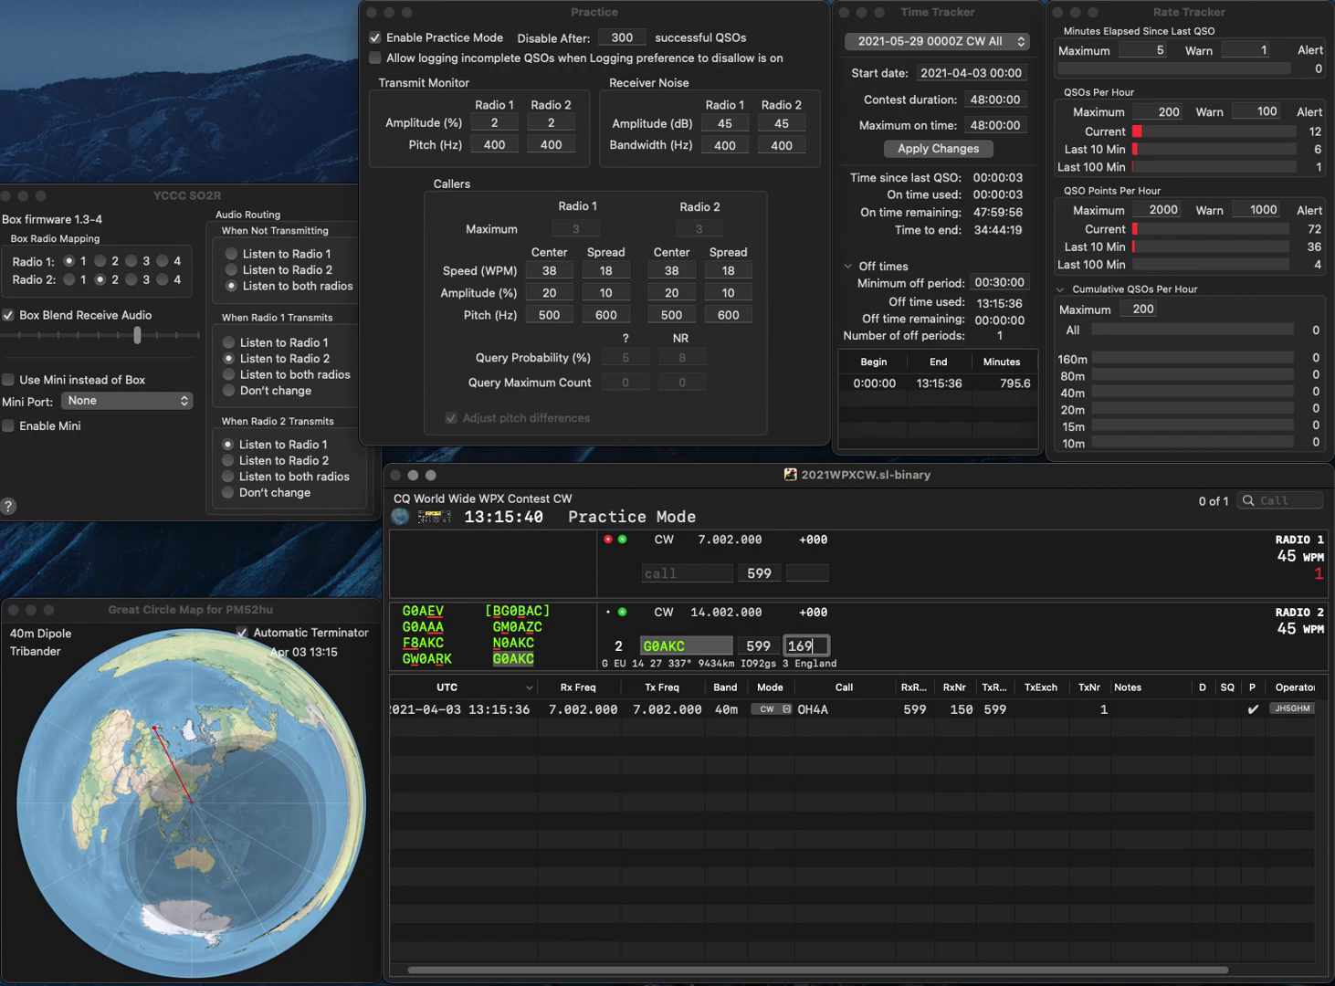
{"action": "key", "text": "Return"}
{"action": "type", "text": "1OI"}
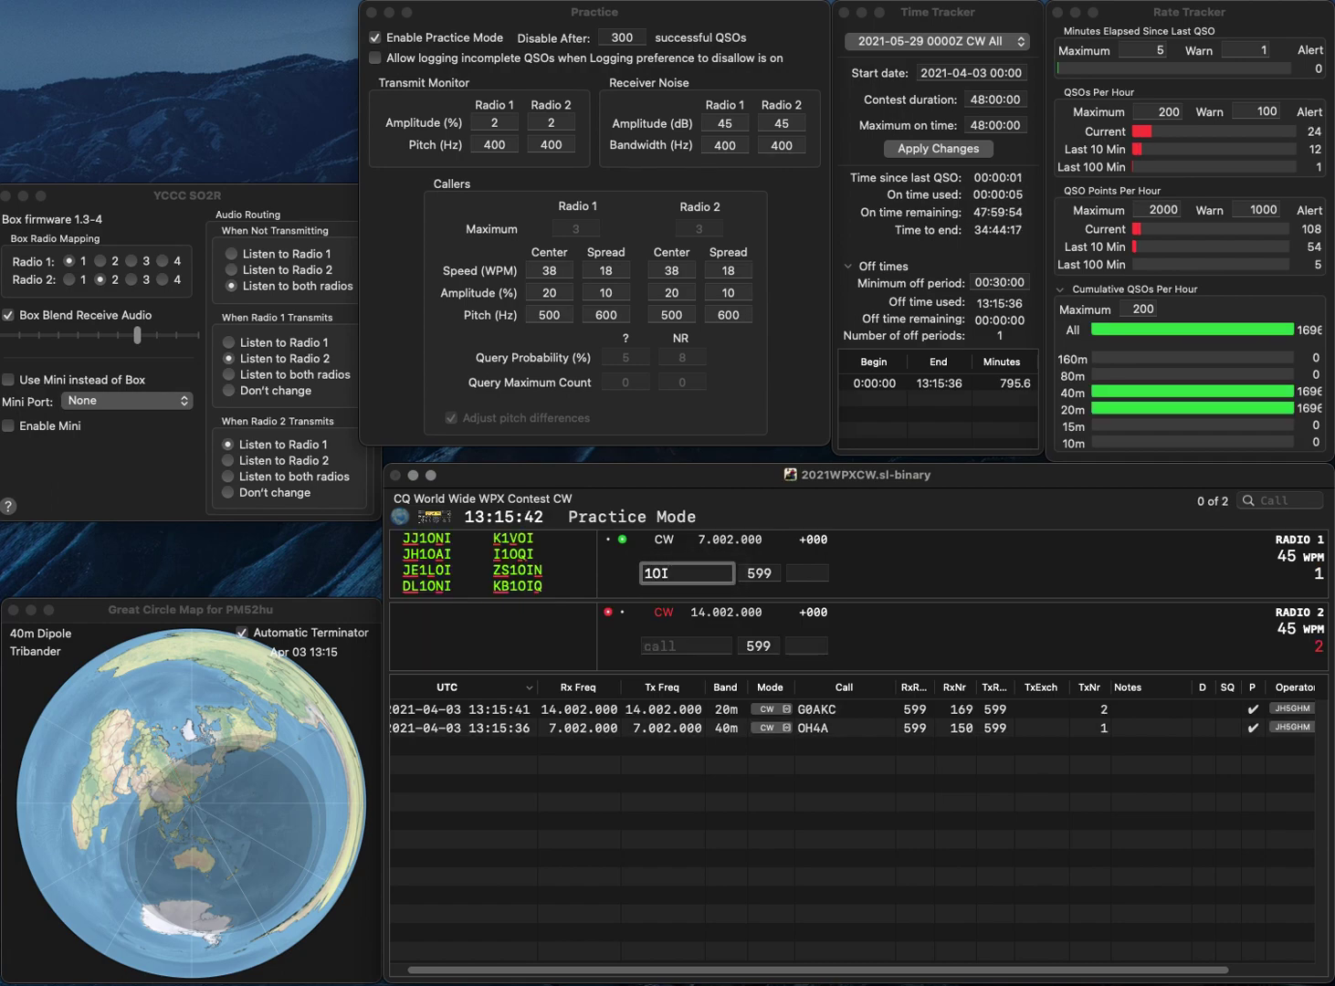
{"action": "type", "text": "N"}
{"action": "key", "text": "Return"}
{"action": "type", "text": "IK4"}
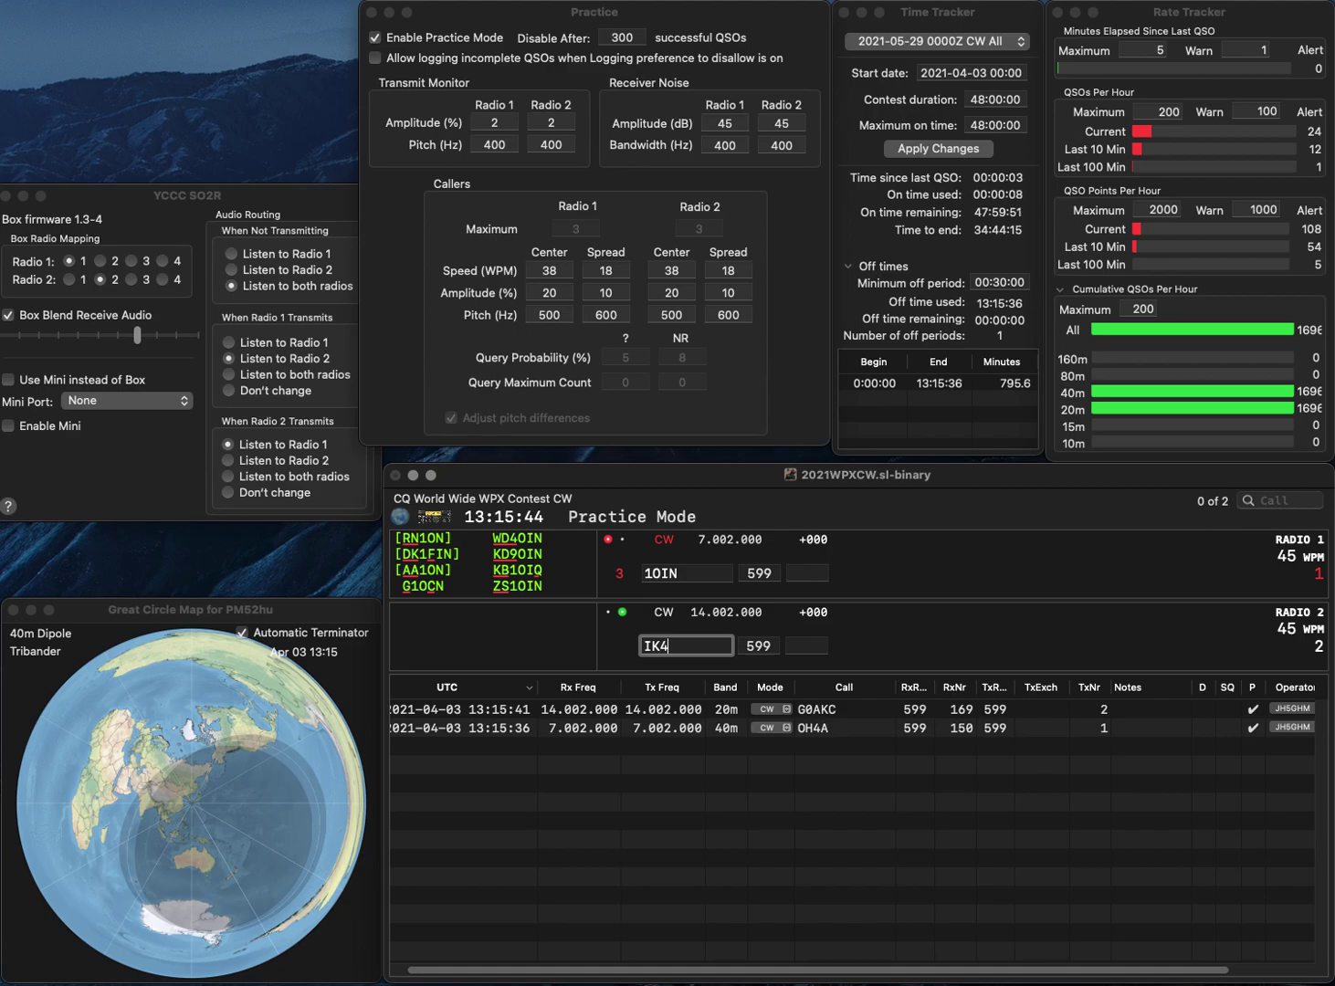
{"action": "type", "text": "MTF"}
{"action": "key", "text": "Return"}
{"action": "type", "text": "ZS"}
{"action": "key", "text": "Return"}
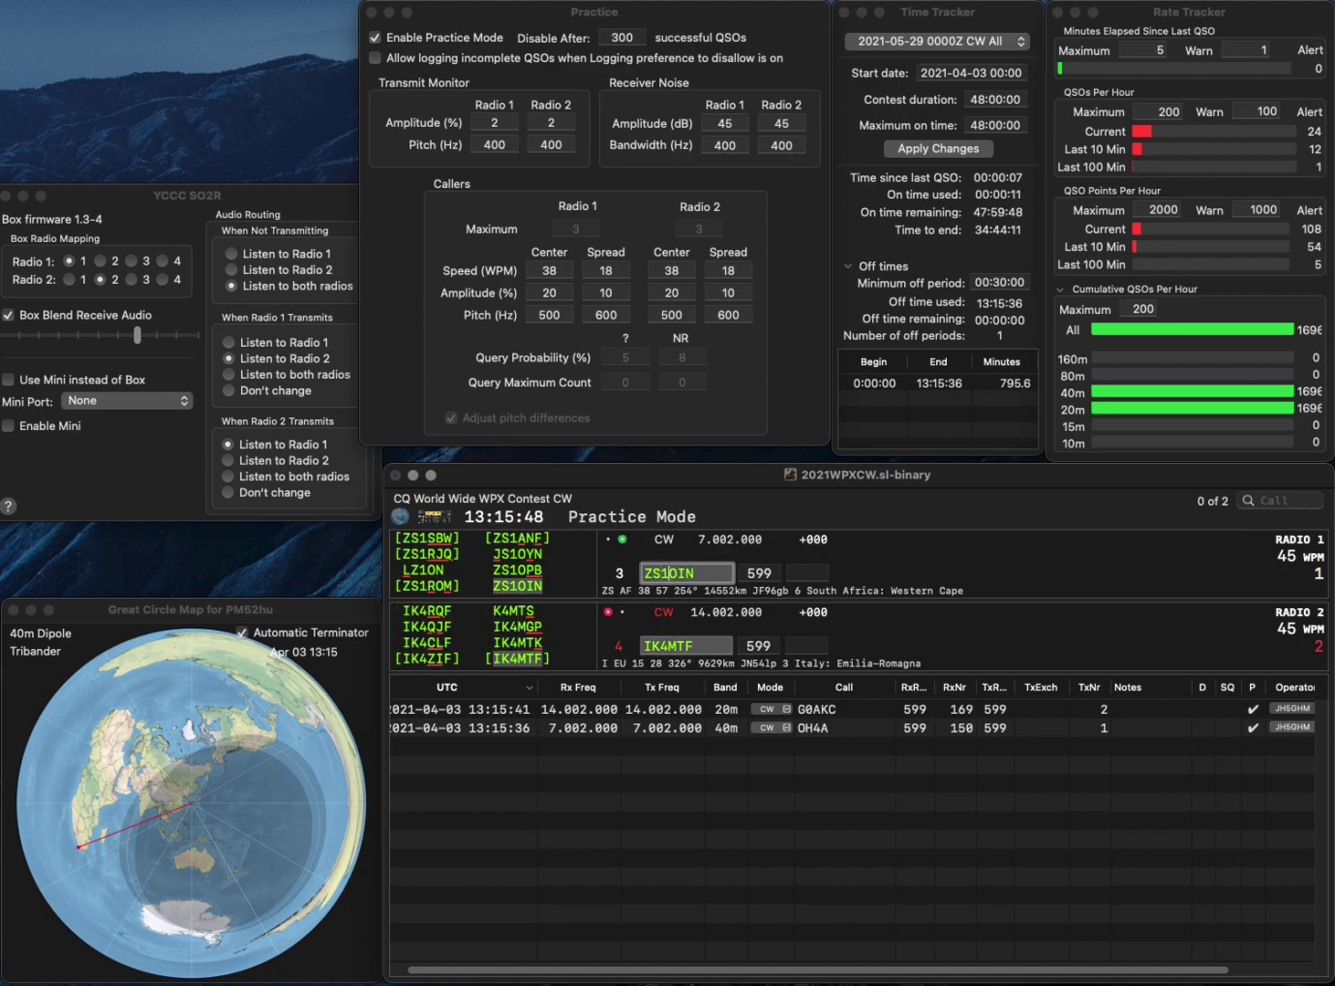
{"action": "type", "text": "168"}
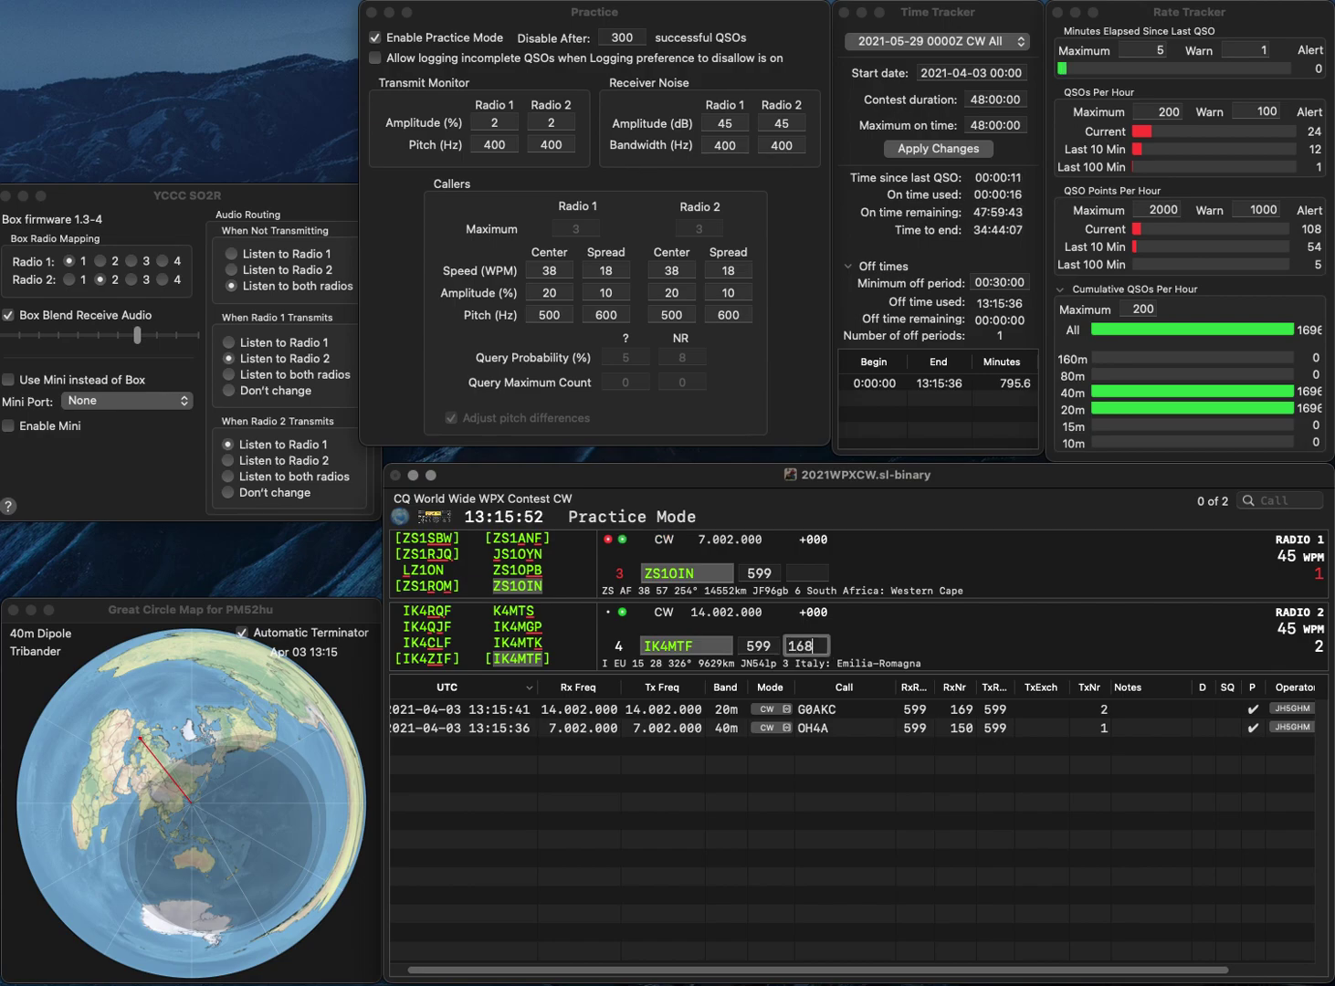
{"action": "key", "text": "Return"}
{"action": "type", "text": "59"}
{"action": "key", "text": "BackSpace"}
{"action": "type", "text": "87"}
{"action": "key", "text": "Return"}
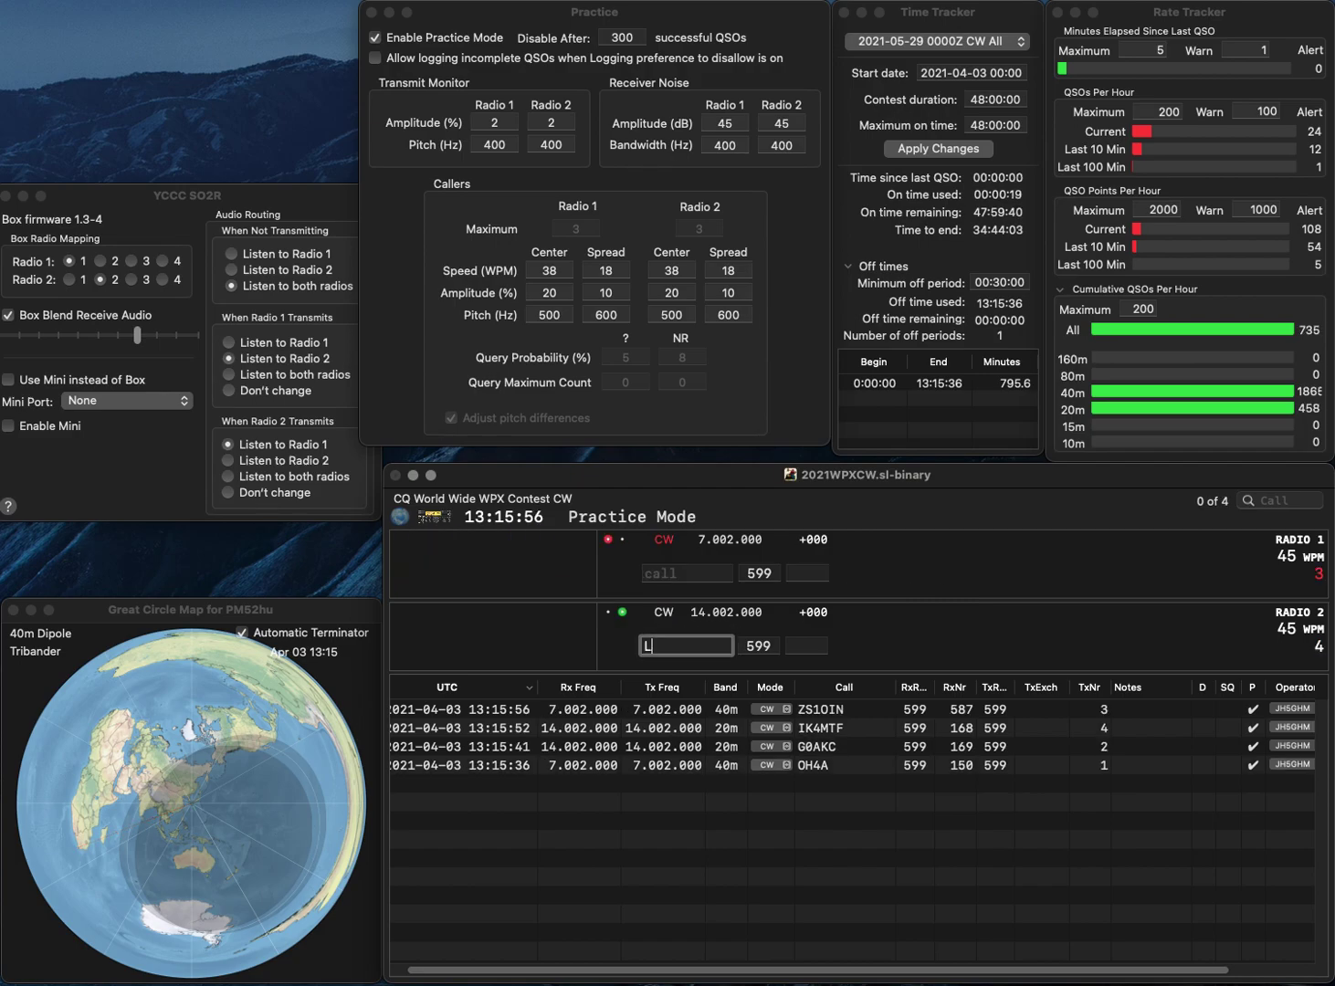
Answer LZ1EV on Radio 2 and KB3ZZJ on Radio 1 by entering and sending their call signs.
{"action": "type", "text": "LZ1EV"}
{"action": "key", "text": "Left"}
{"action": "key", "text": "Left"}
{"action": "key", "text": "Left"}
{"action": "type", "text": "Z"}
{"action": "key", "text": "Return"}
{"action": "type", "text": "KB3"}
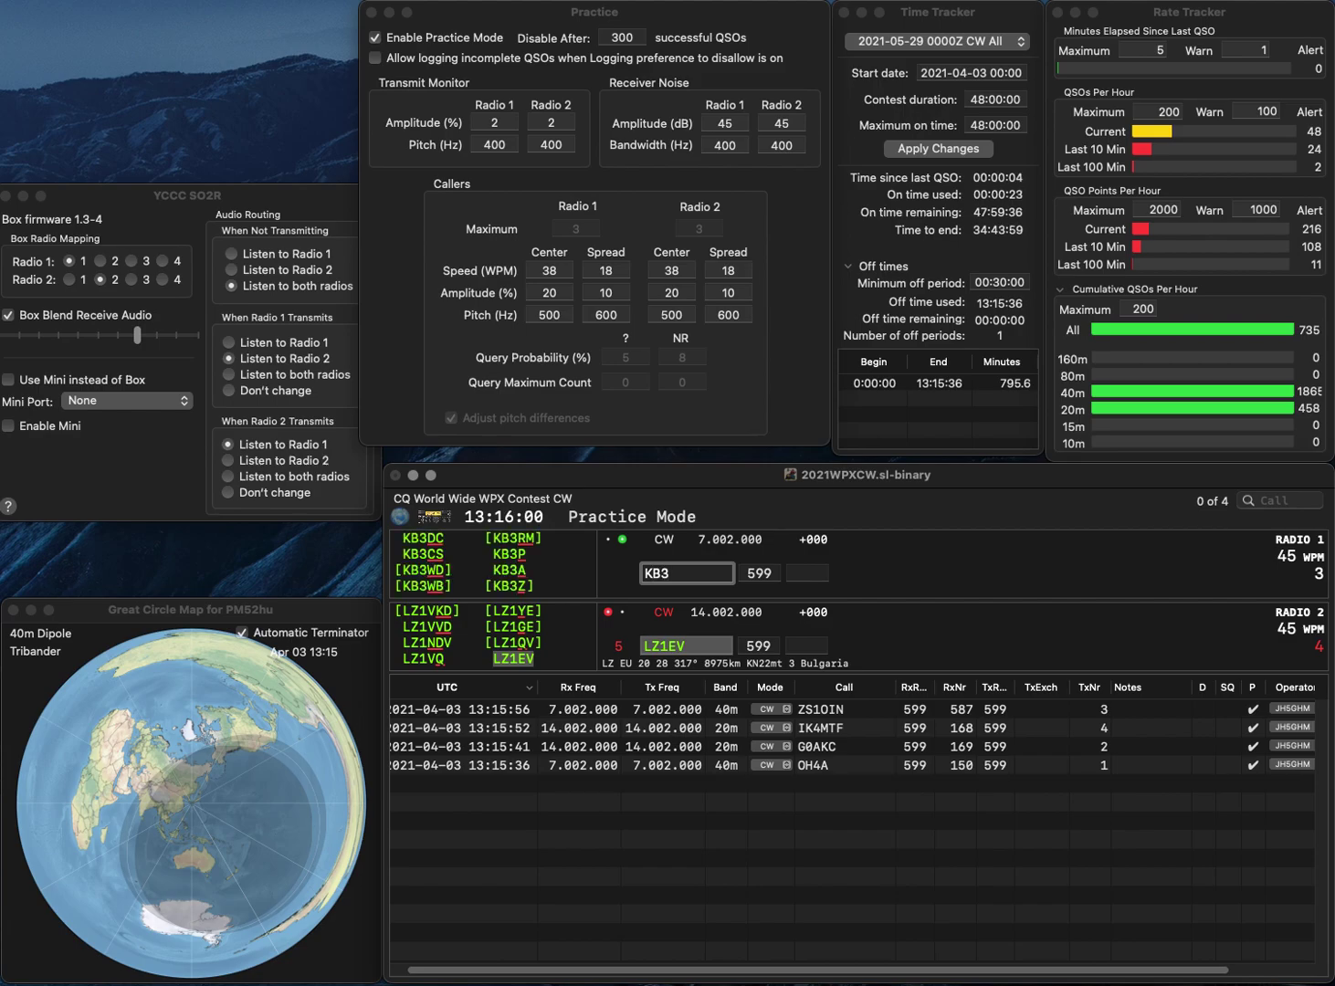
{"action": "type", "text": "ZZJ"}
{"action": "key", "text": "Return"}
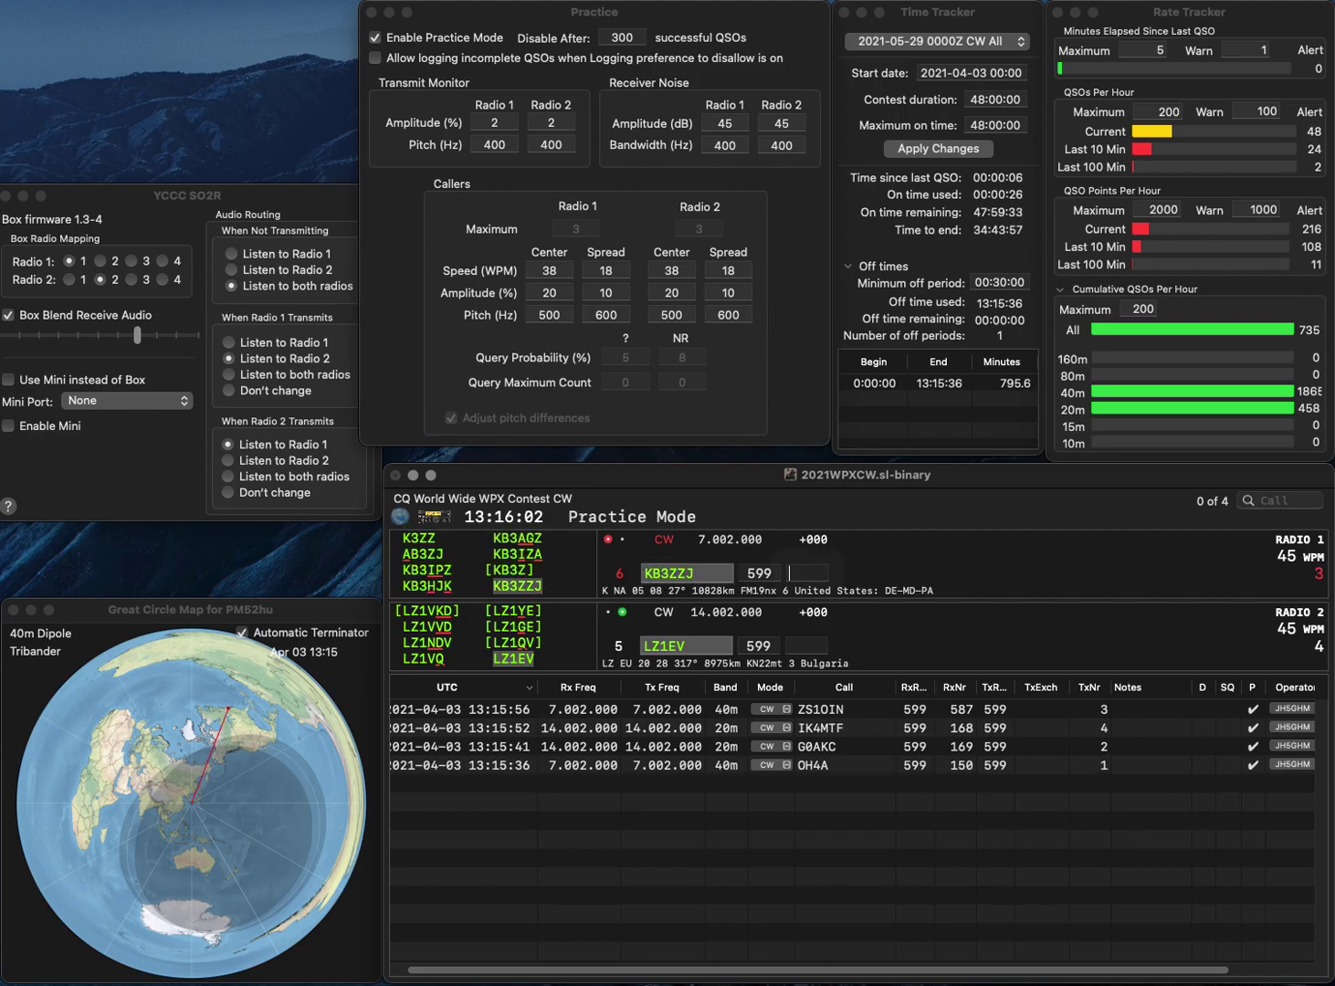
Log LZ1EV on Radio 2 with received number 933 and KB3ZZJ on Radio 1 with 139.
{"action": "type", "text": "933"}
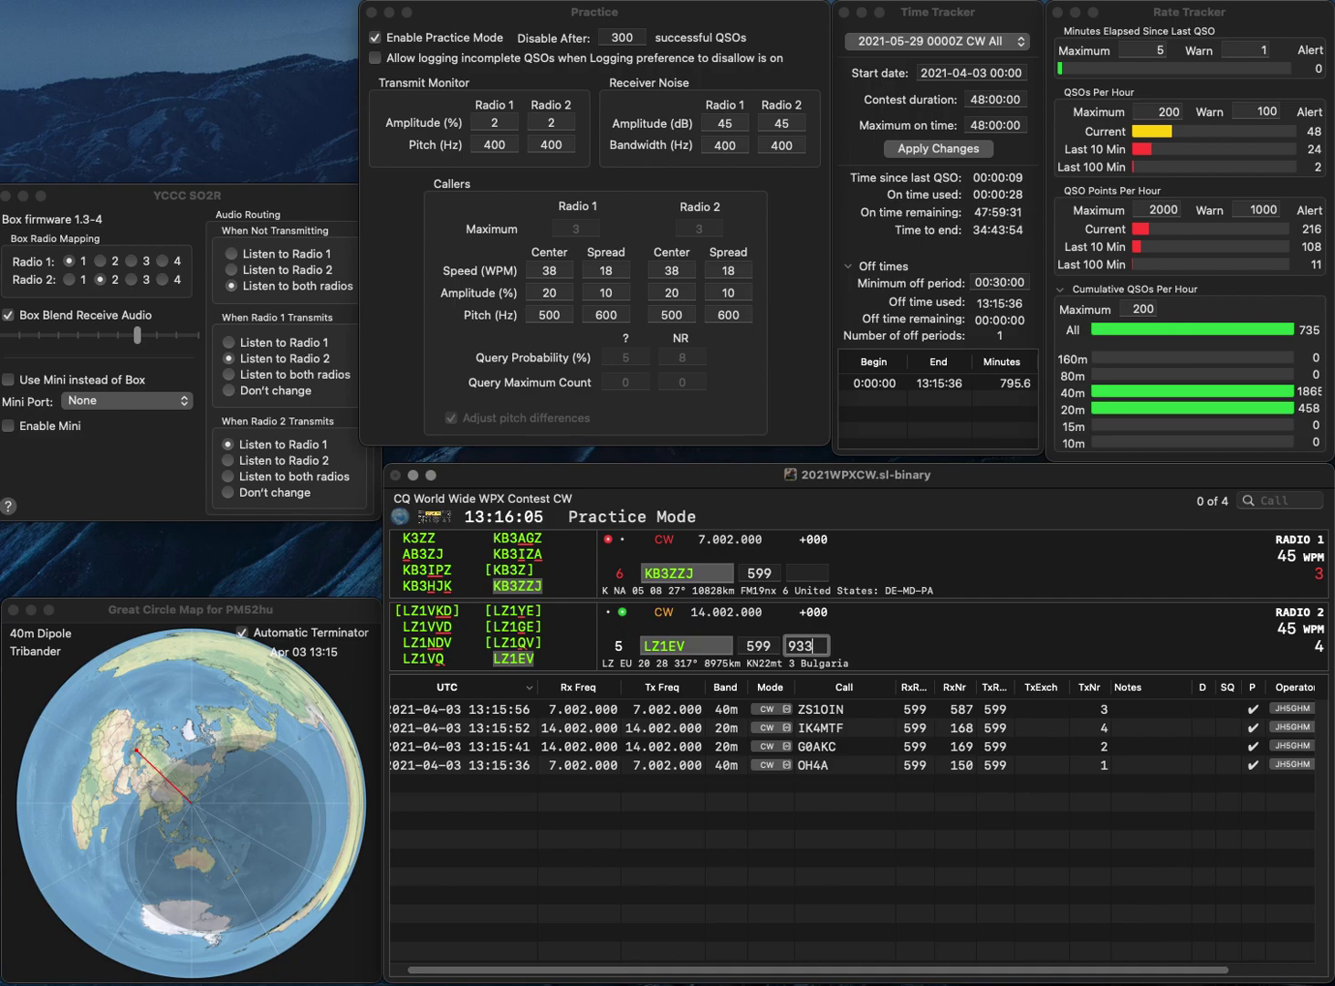
{"action": "key", "text": "Return"}
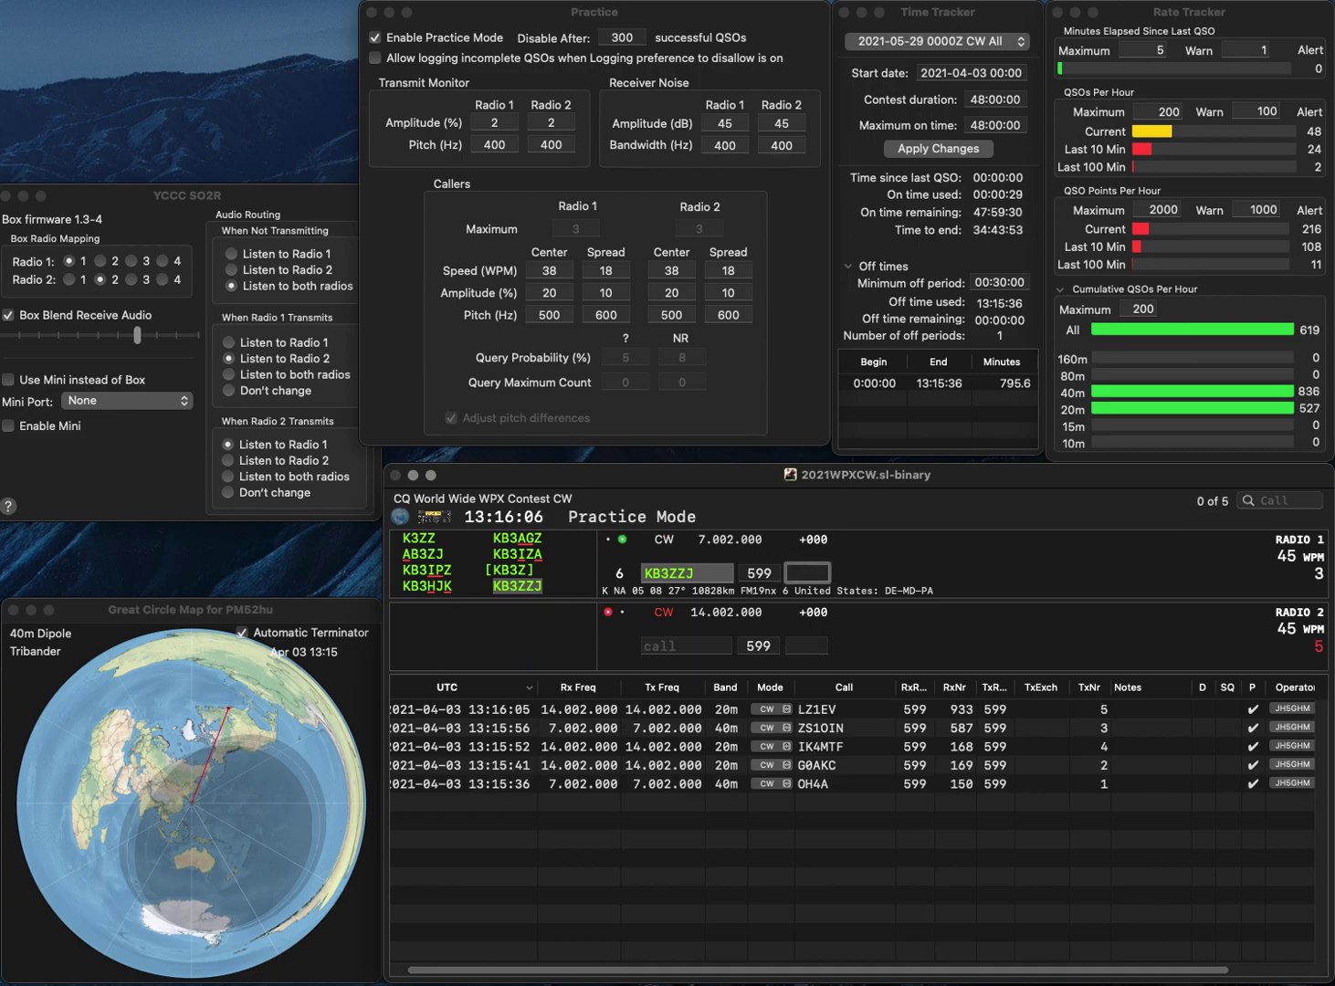
{"action": "type", "text": "13"}
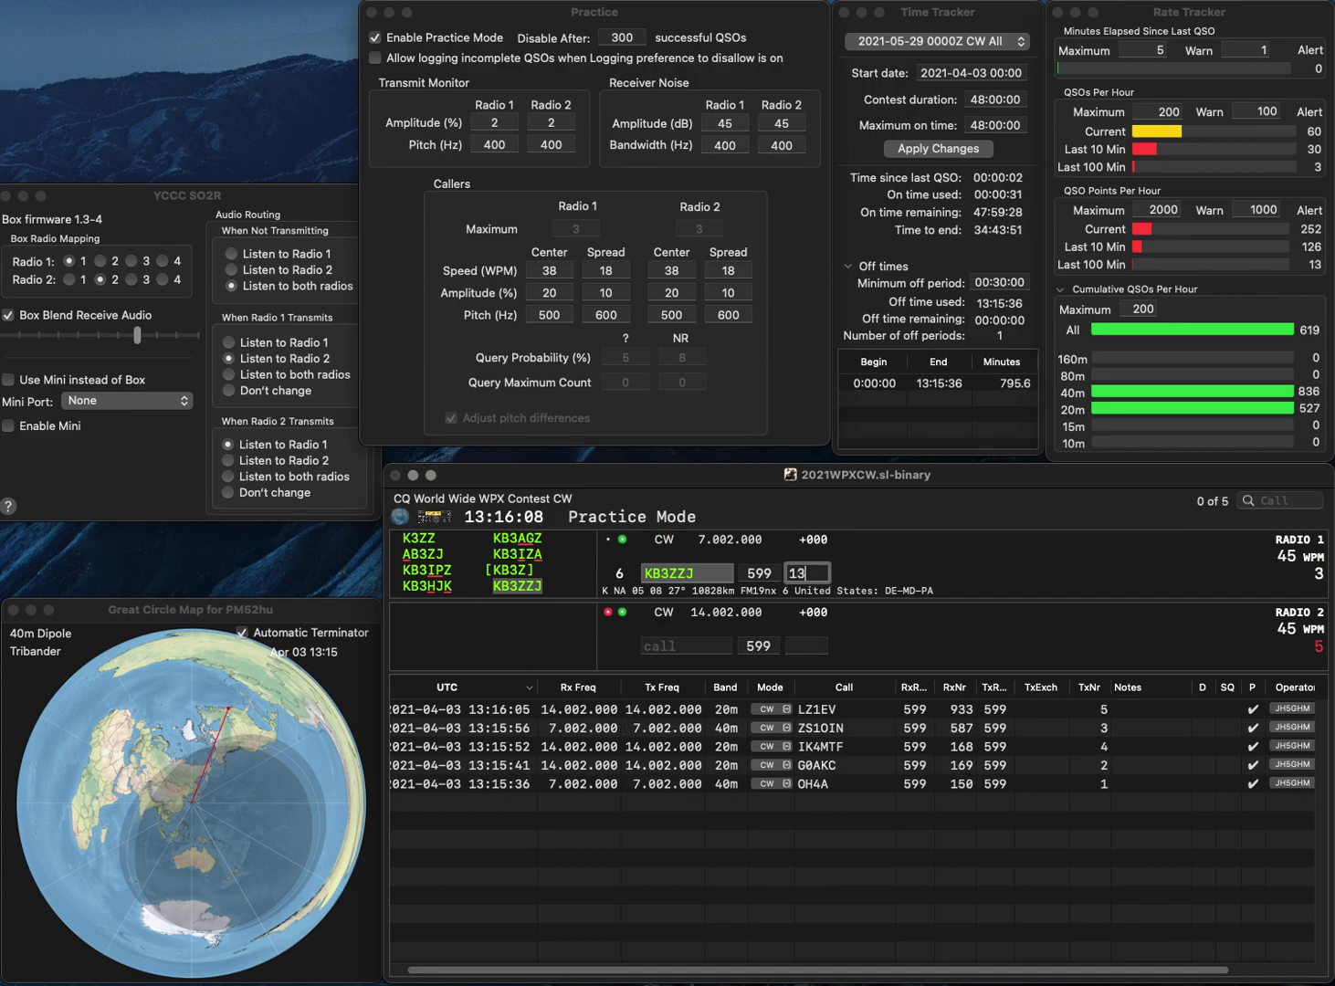
{"action": "type", "text": "9"}
{"action": "key", "text": "Return"}
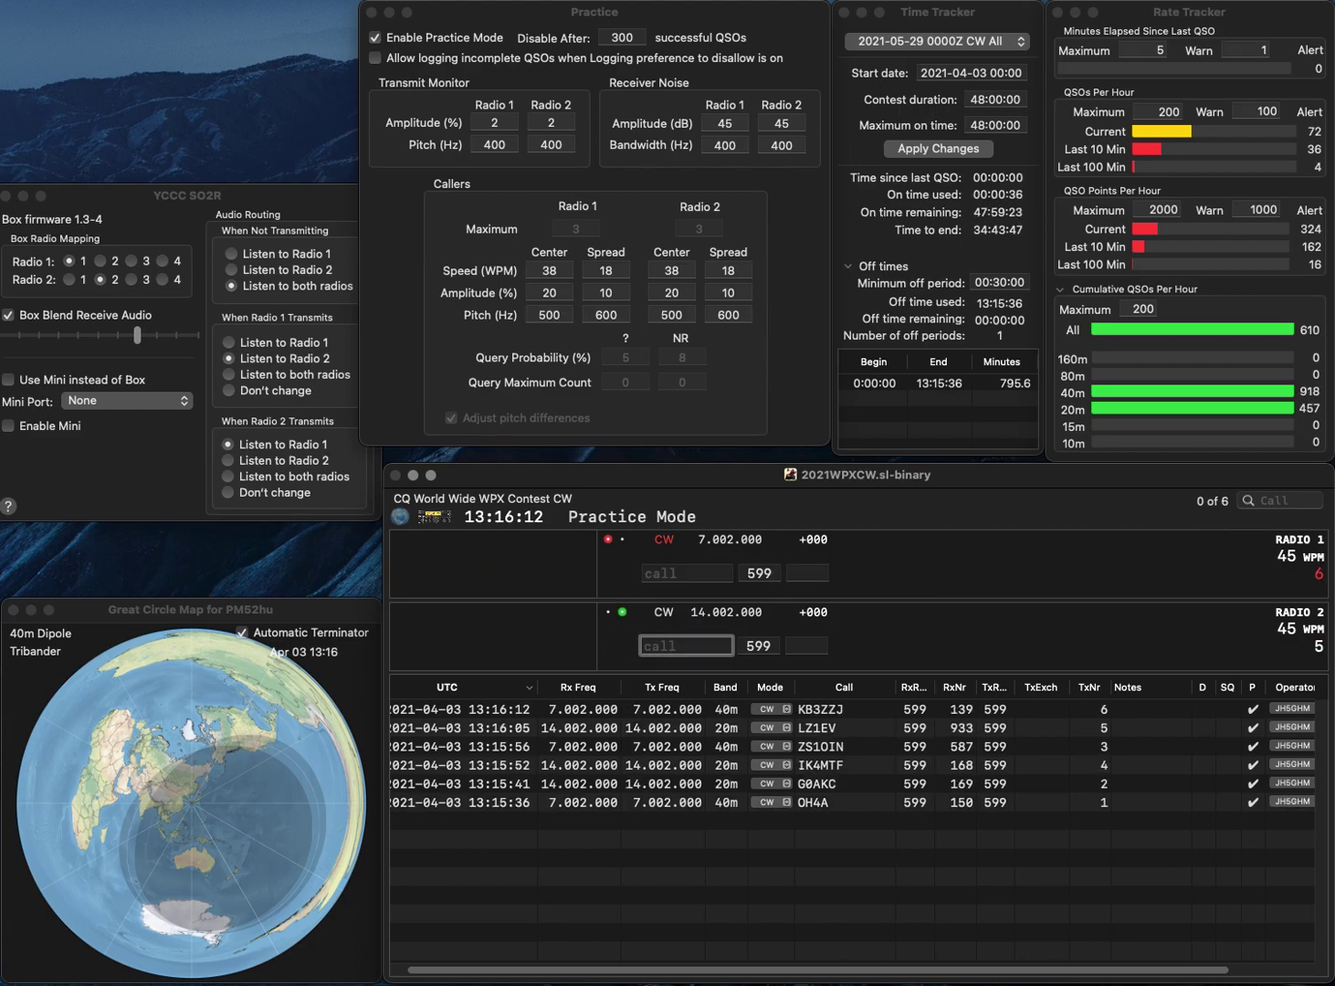
{"action": "type", "text": "VA3TTB"}
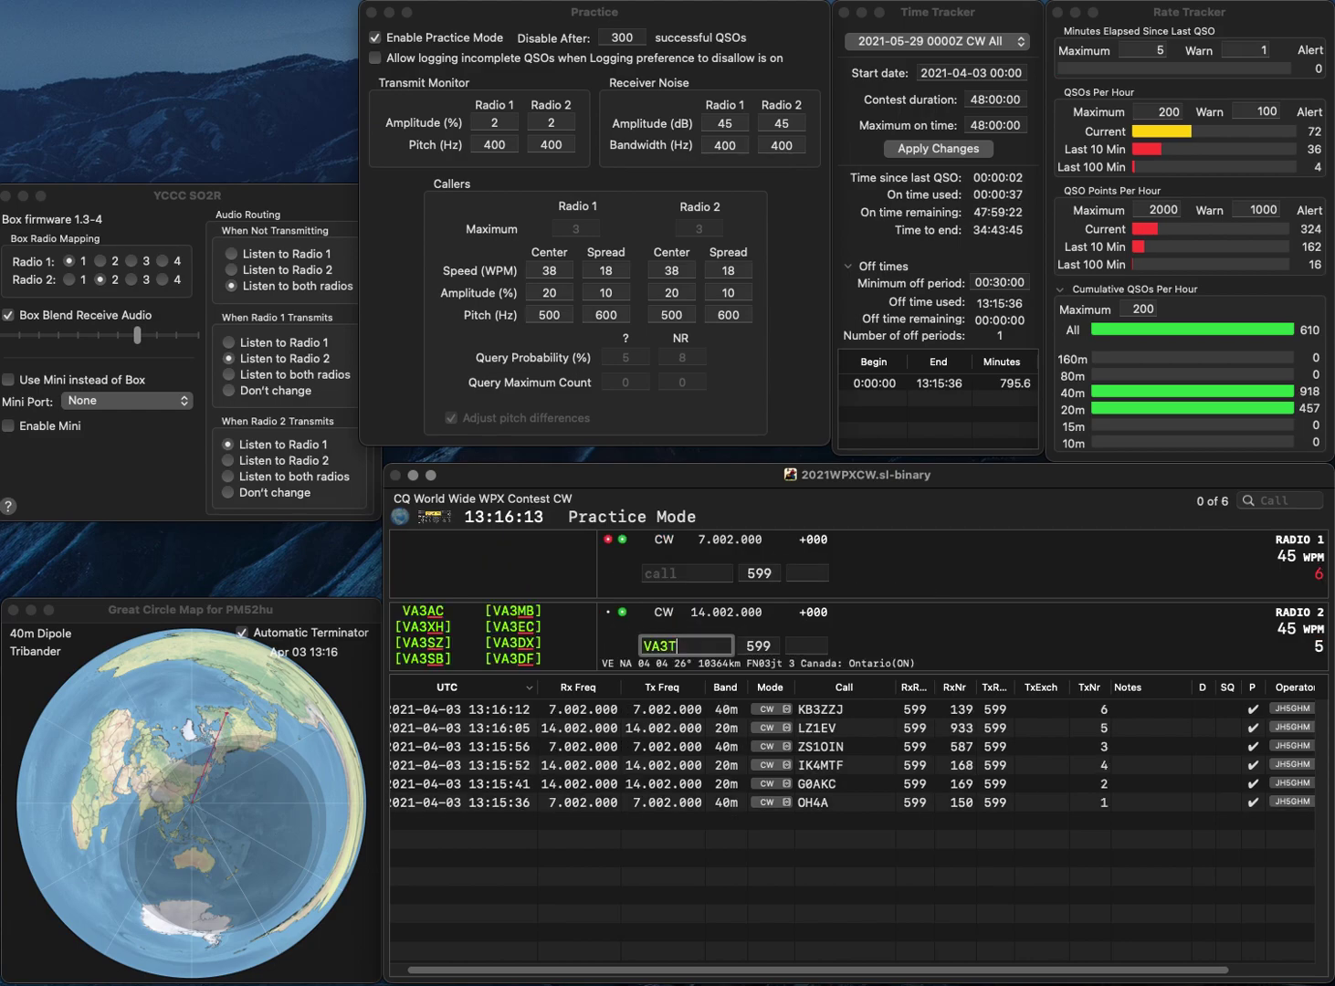
{"action": "key", "text": "Return"}
{"action": "type", "text": "VE3"}
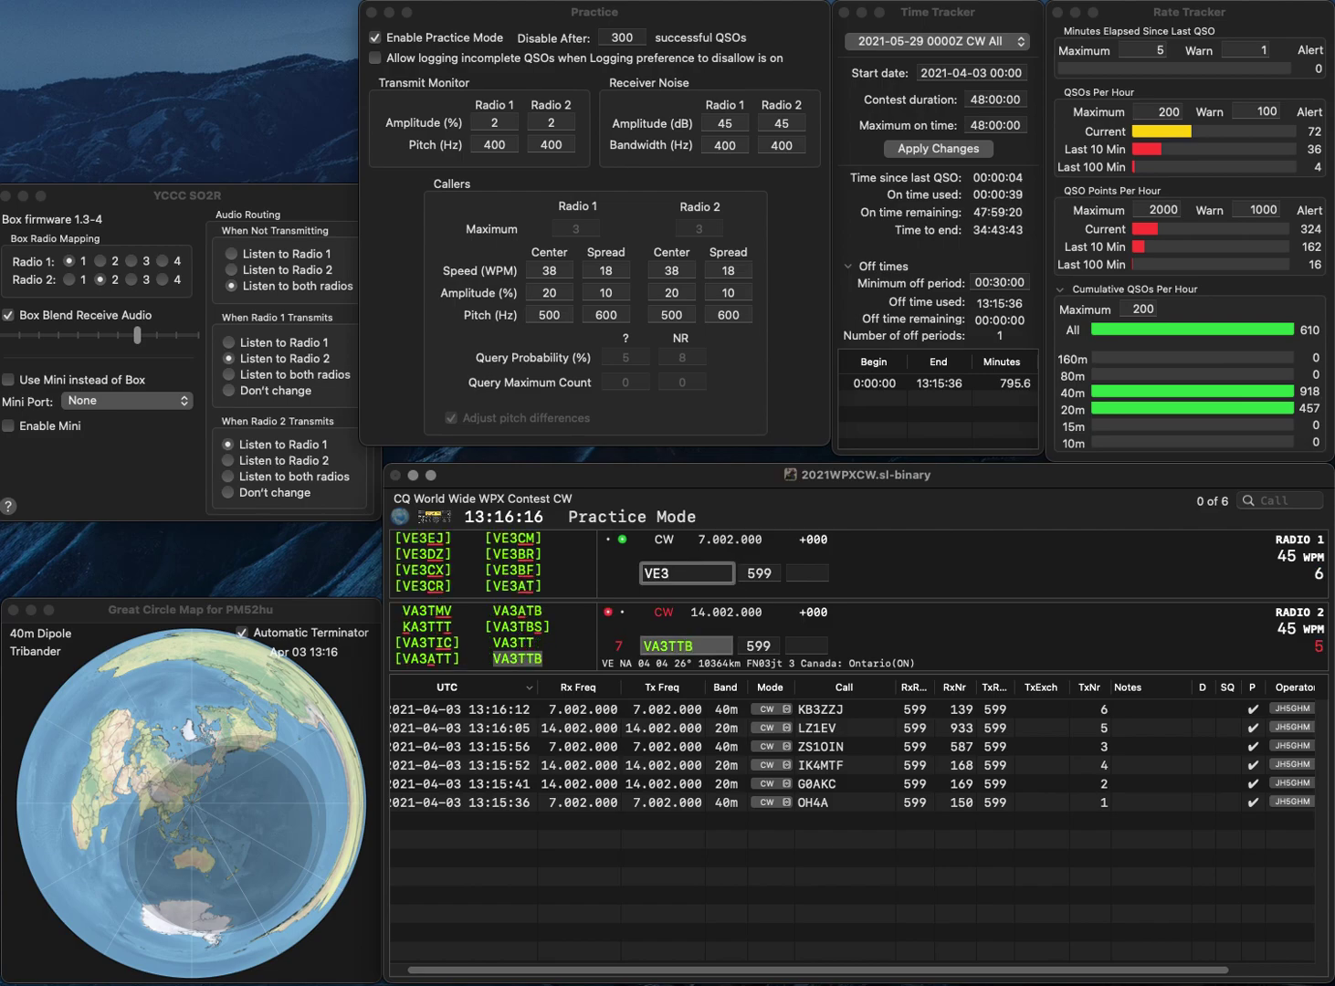
{"action": "type", "text": "MDX"}
{"action": "key", "text": "Return"}
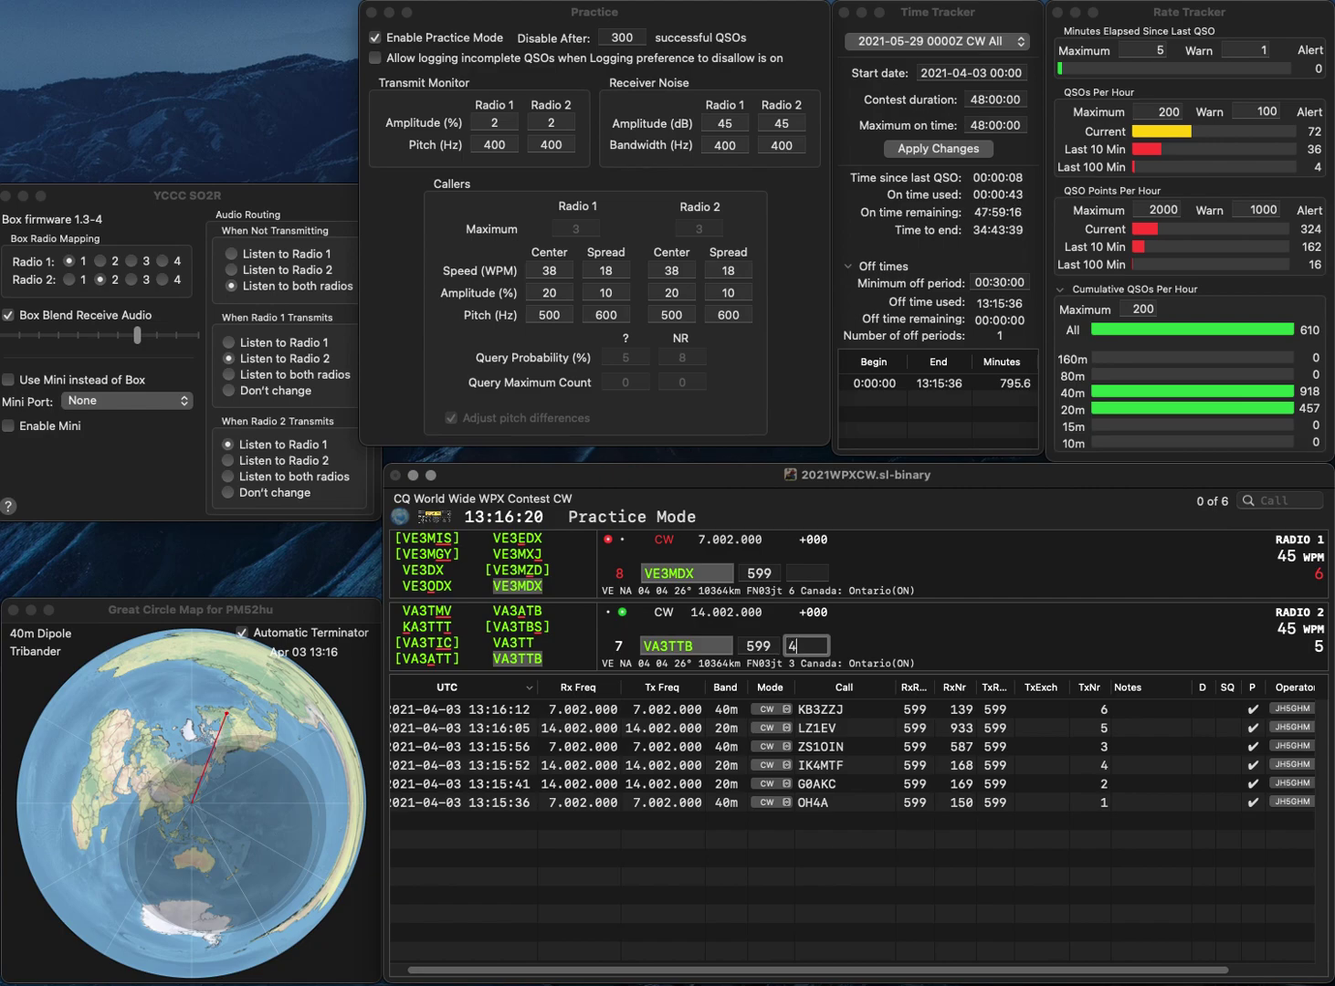
{"action": "type", "text": "481"}
{"action": "key", "text": "Return"}
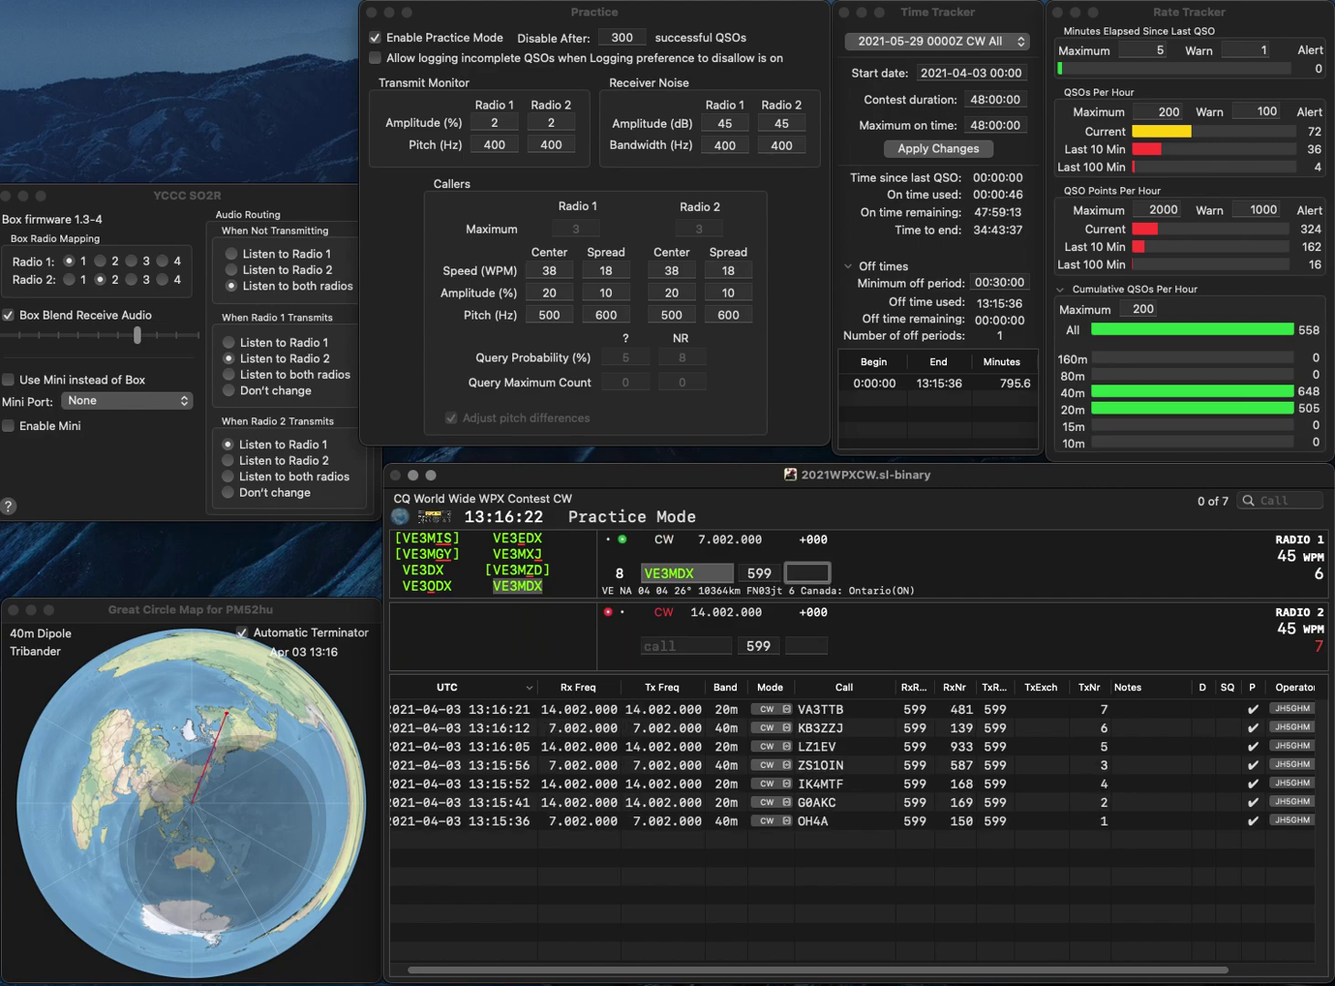
{"action": "type", "text": "22"}
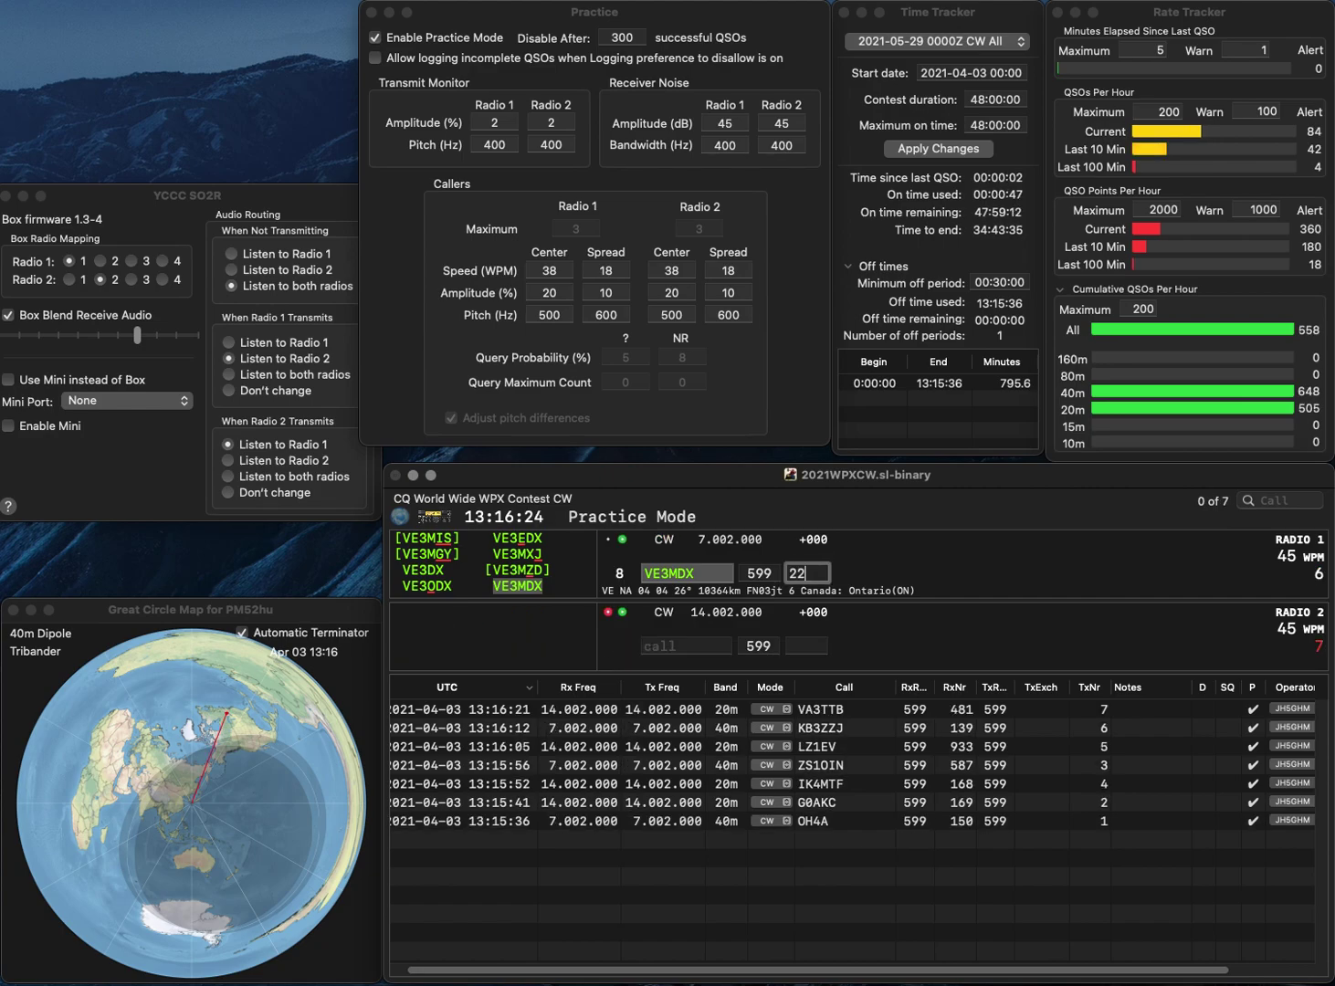
{"action": "type", "text": "9"}
{"action": "key", "text": "Return"}
Answer the partial call UUN on Radio 2 and PU8WWW on Radio 1, completing the Radio 2 call as YB1UUN.
{"action": "type", "text": "UUN"}
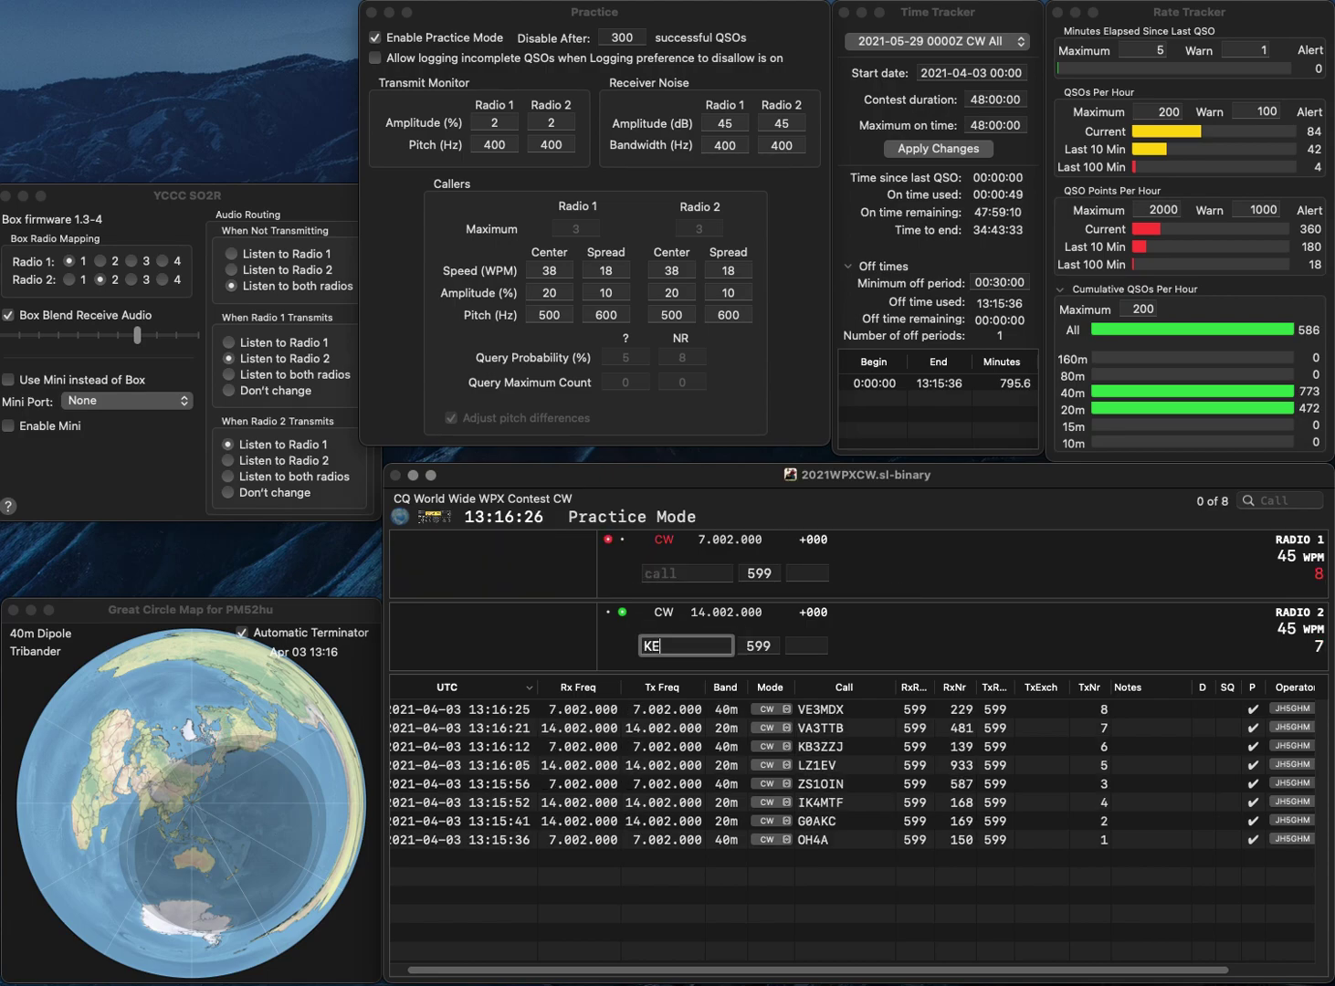
{"action": "key", "text": "Return"}
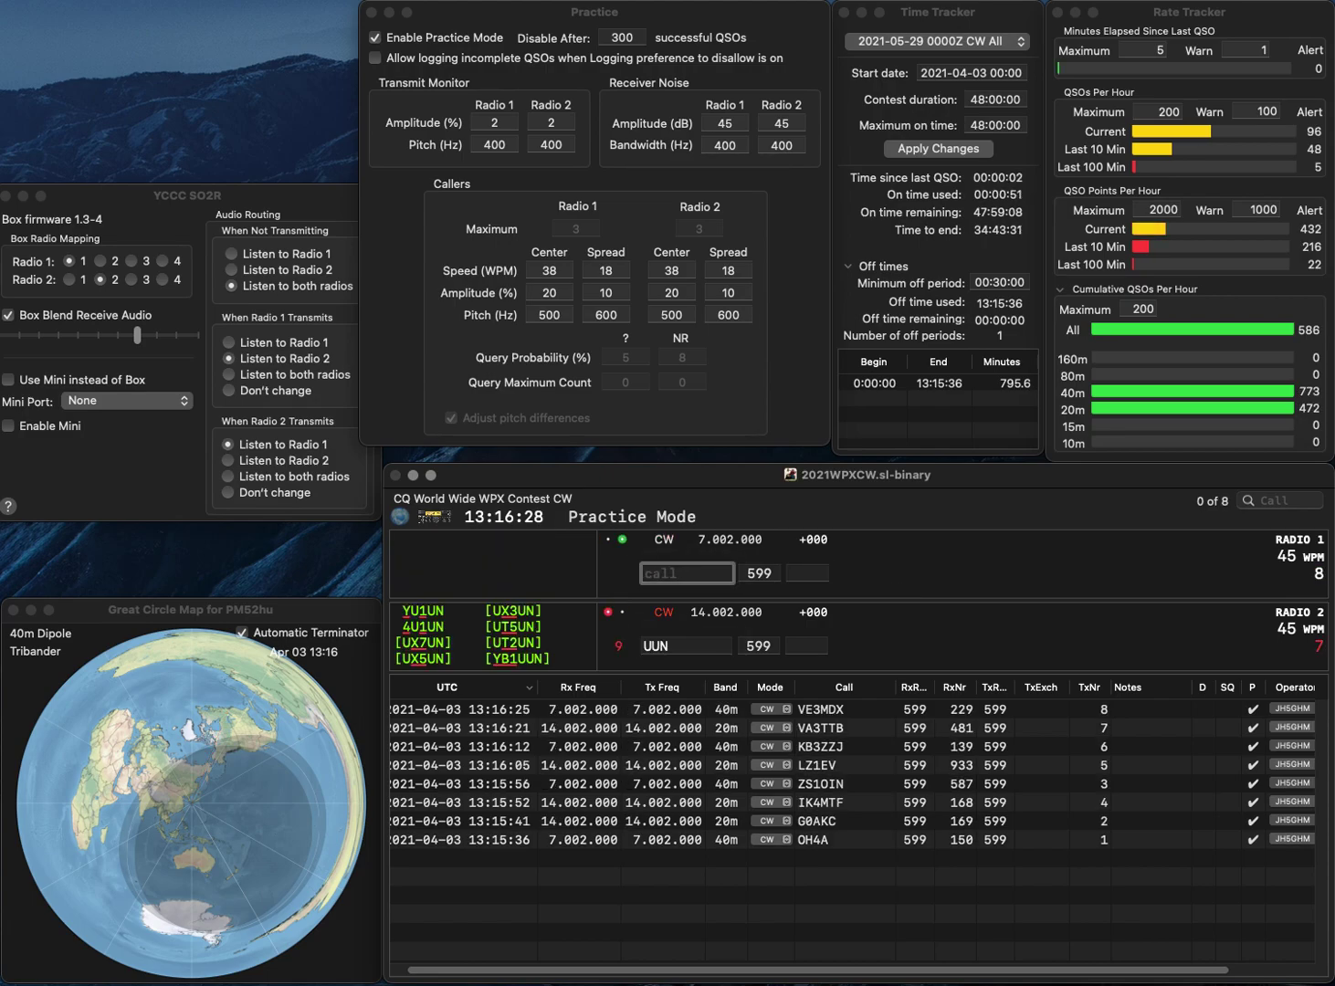
{"action": "type", "text": "PU8WWW"}
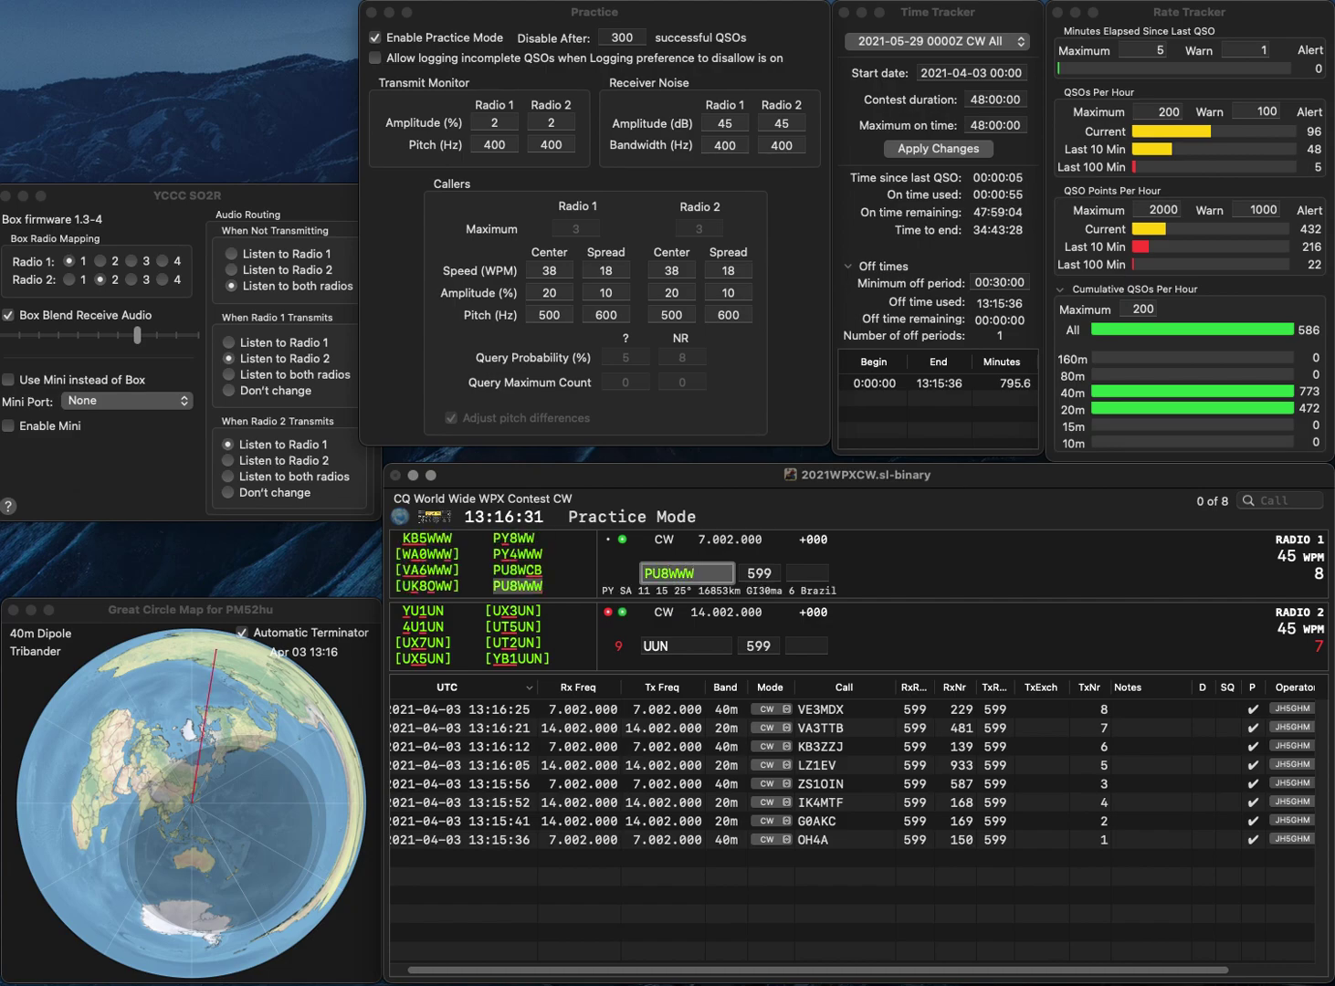
{"action": "key", "text": "Return"}
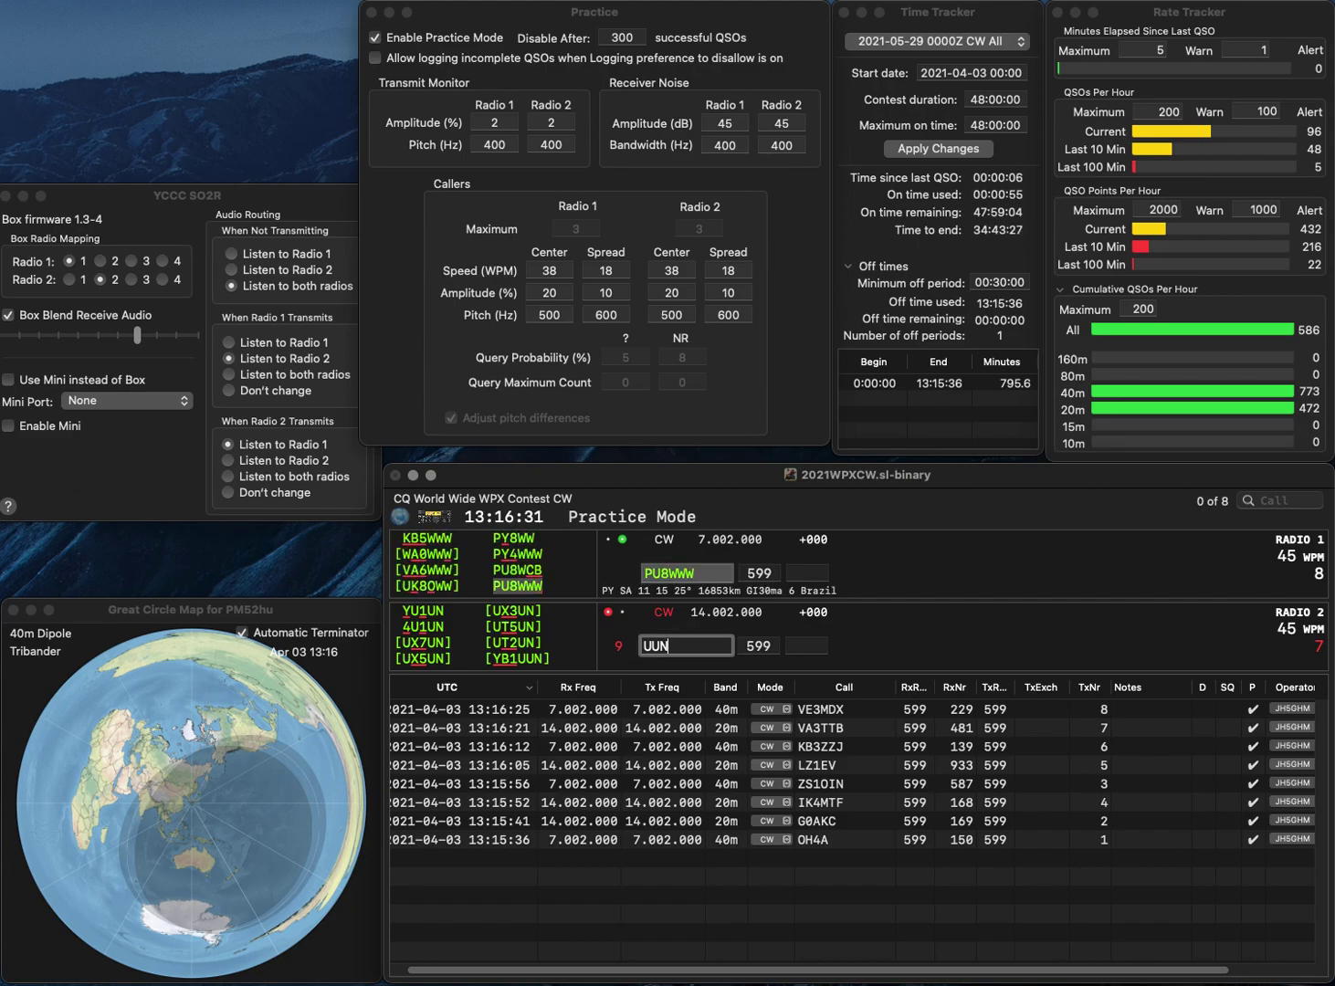
{"action": "type", "text": "BY1"}
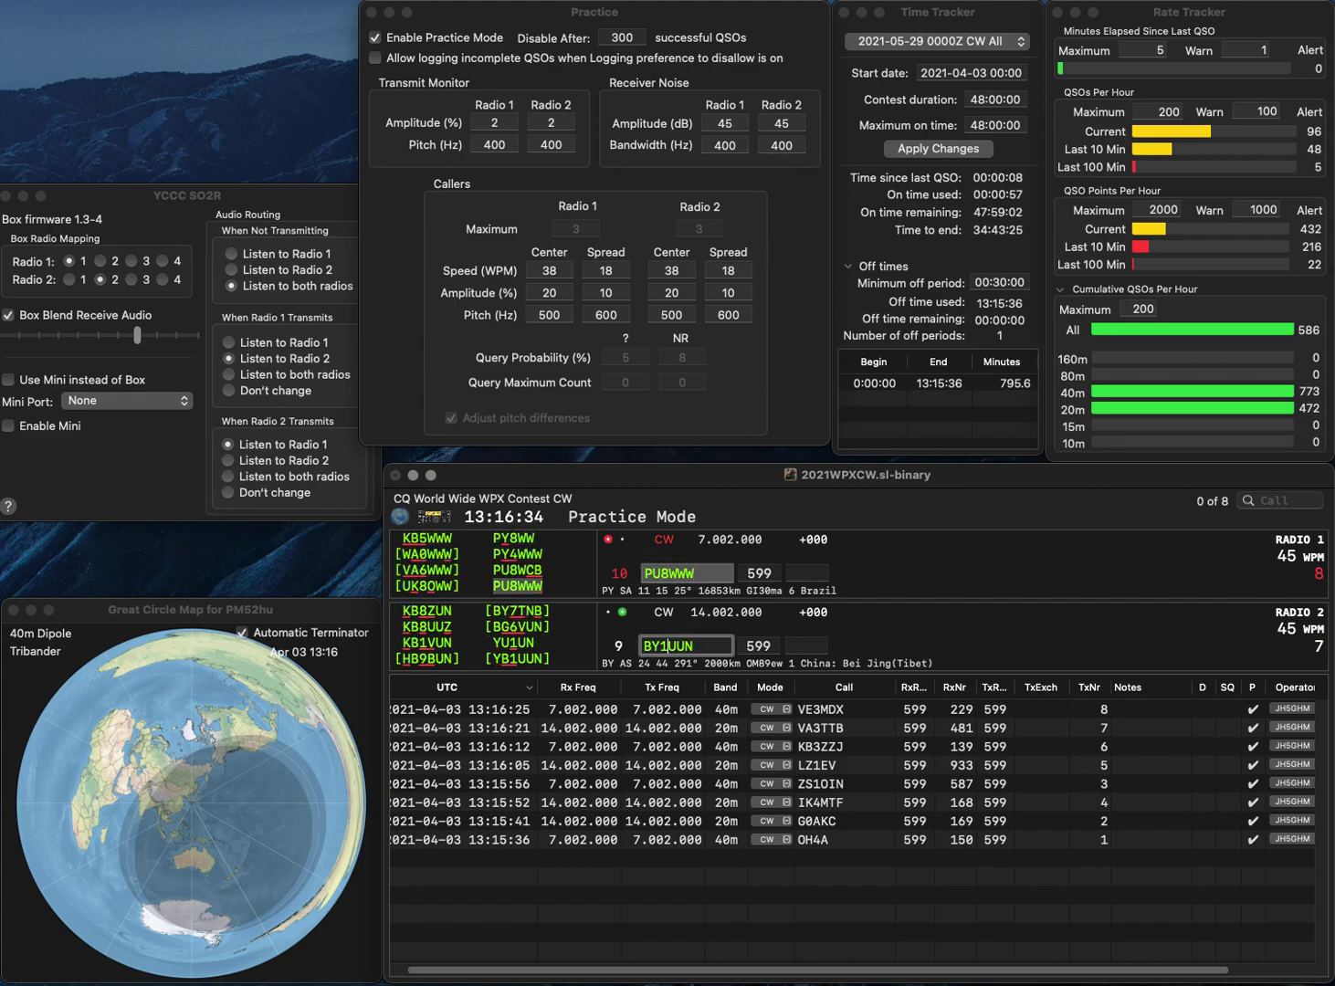
{"action": "key", "text": "BackSpace"}
{"action": "key", "text": "BackSpace"}
{"action": "type", "text": "YB"}
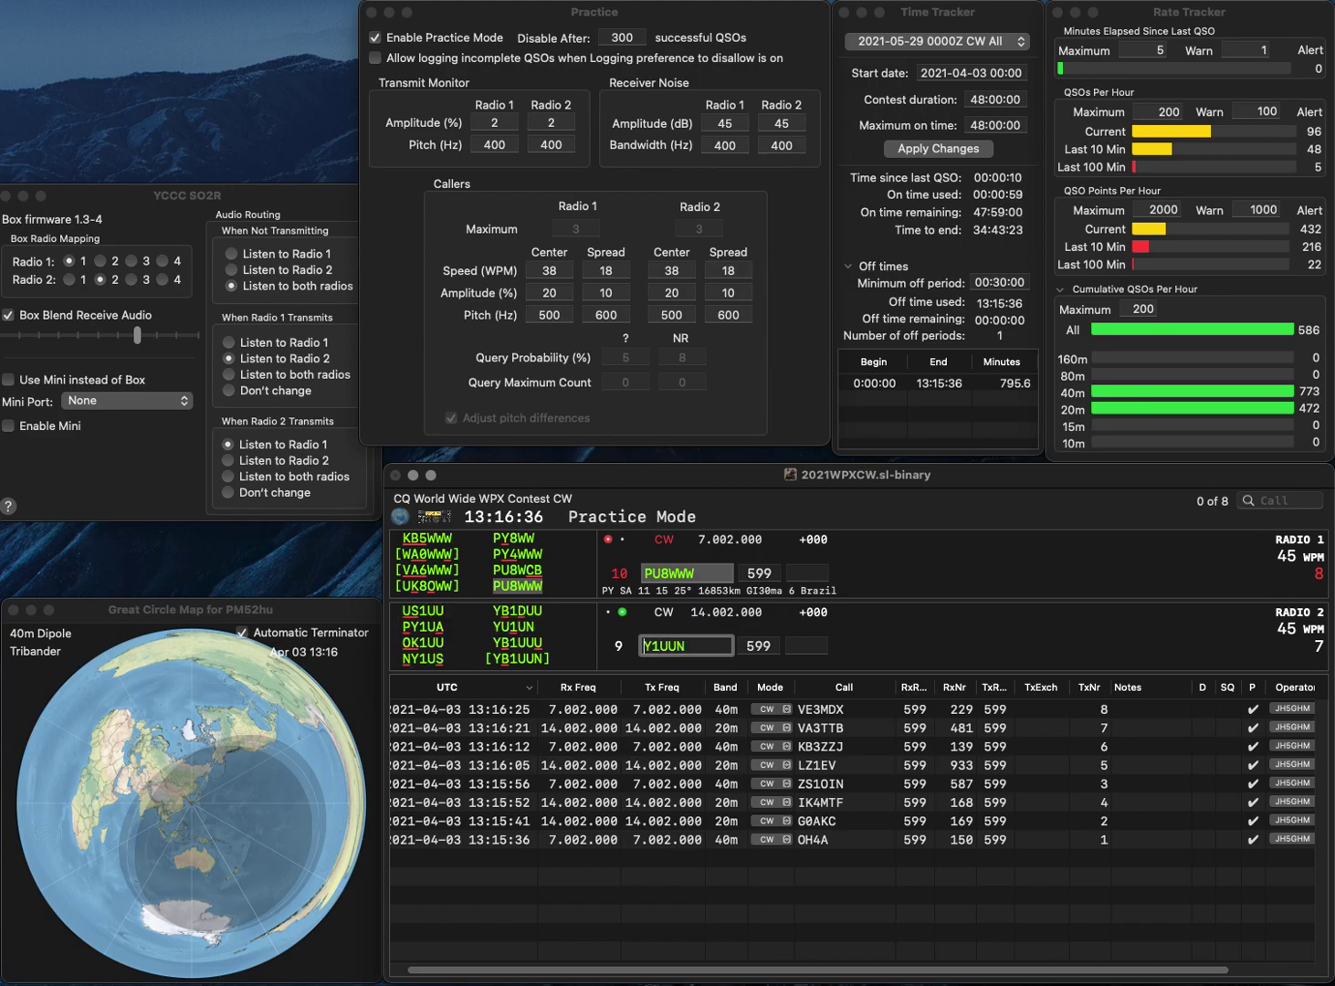
{"action": "key", "text": "Return"}
Log PU8WWW on Radio 1 with received number 288 and YB1UUN on Radio 2 with 523.
{"action": "type", "text": "288"}
{"action": "key", "text": "Return"}
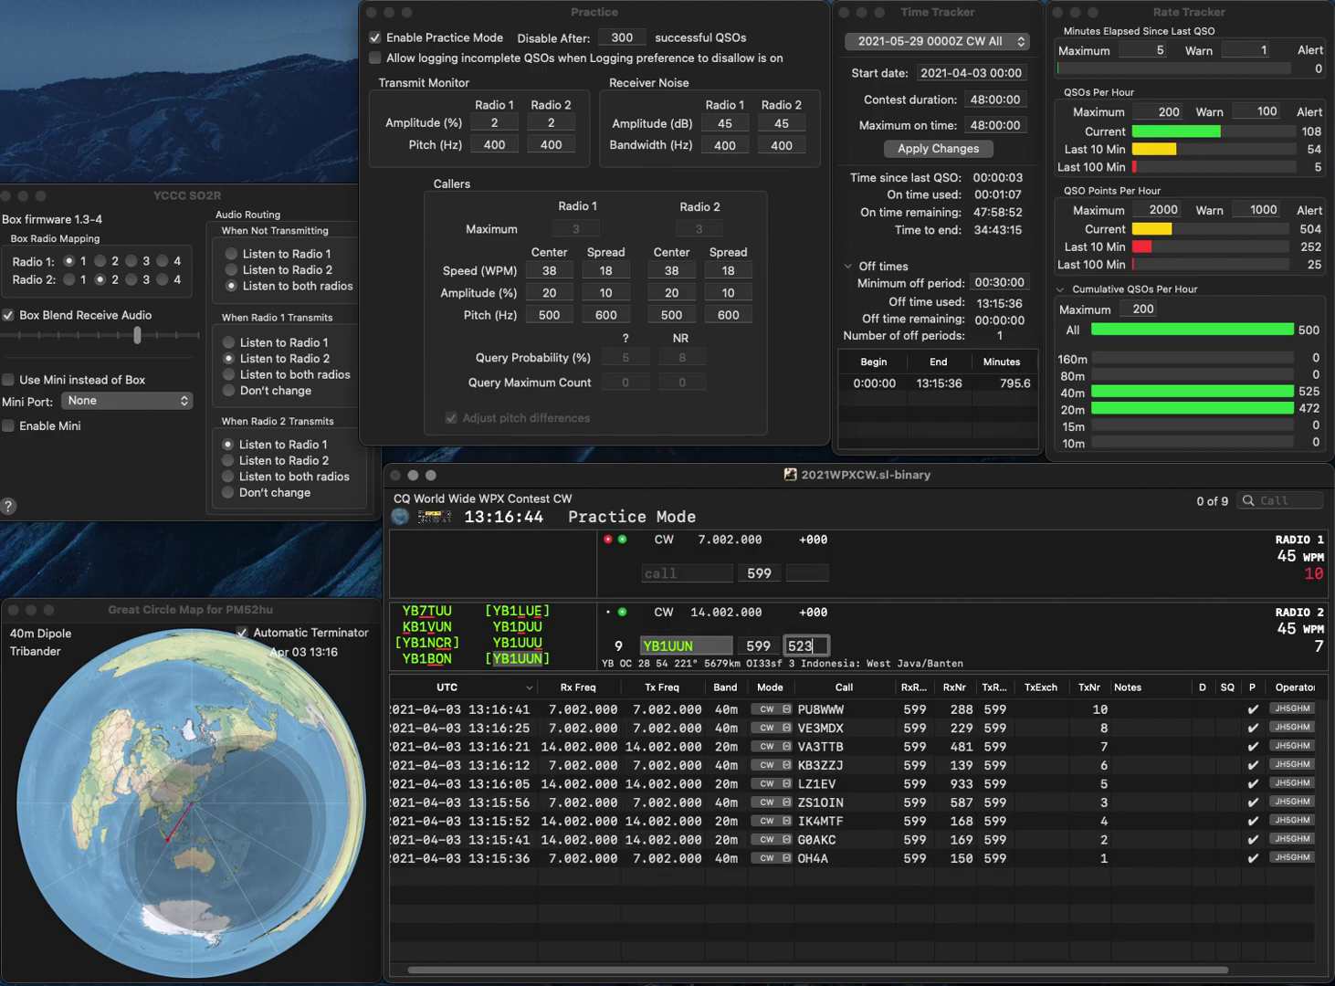
{"action": "key", "text": "Return"}
{"action": "type", "text": "YL4A"}
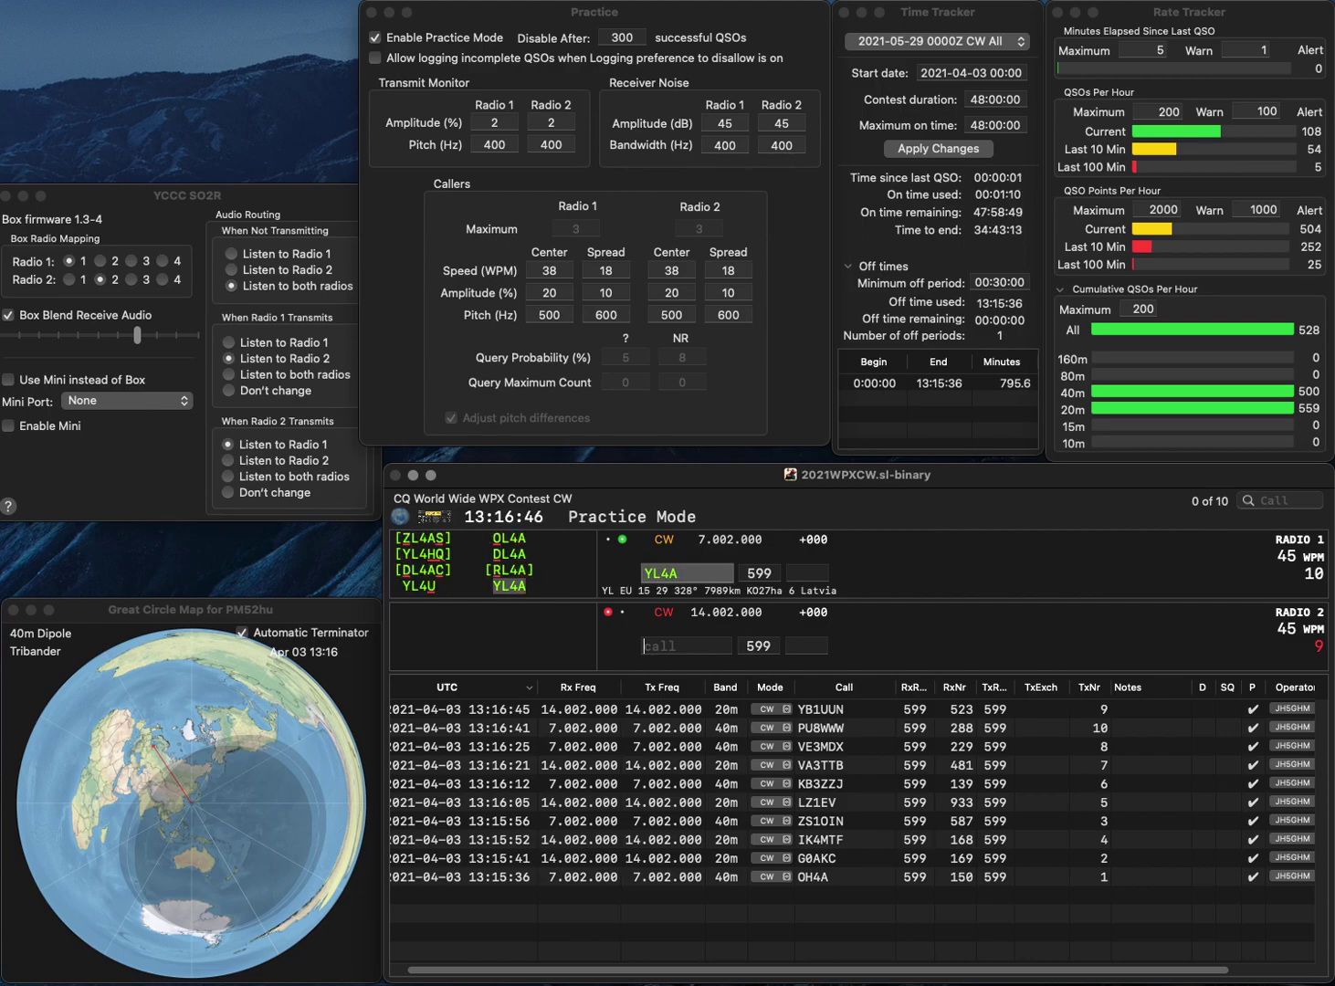
{"action": "key", "text": "Return"}
{"action": "type", "text": "VE5E"}
{"action": "key", "text": "BackSpace"}
{"action": "key", "text": "Return"}
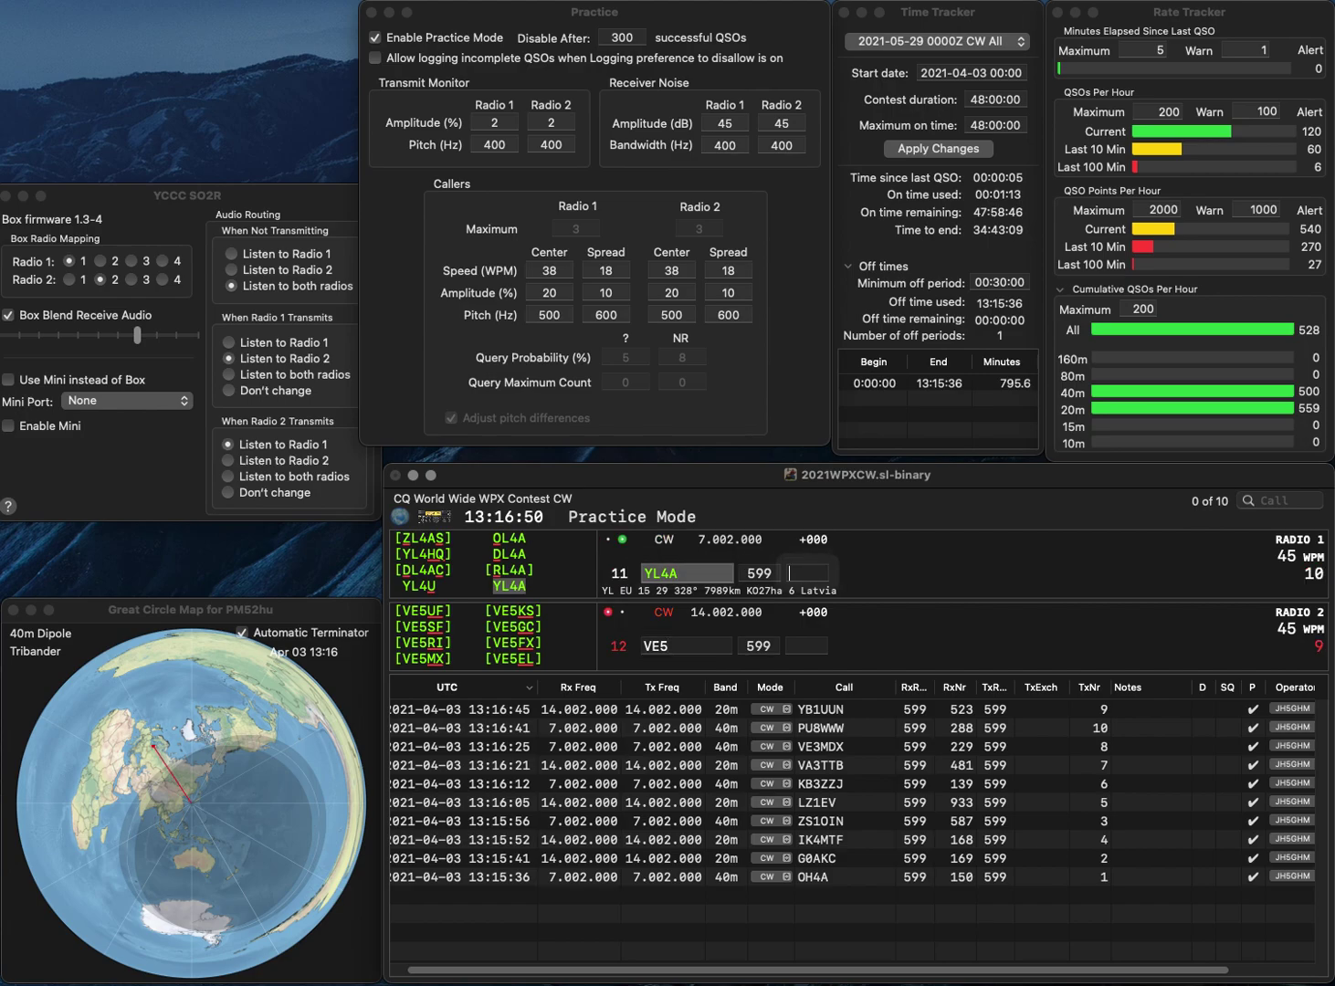
{"action": "type", "text": "916"}
{"action": "key", "text": "Return"}
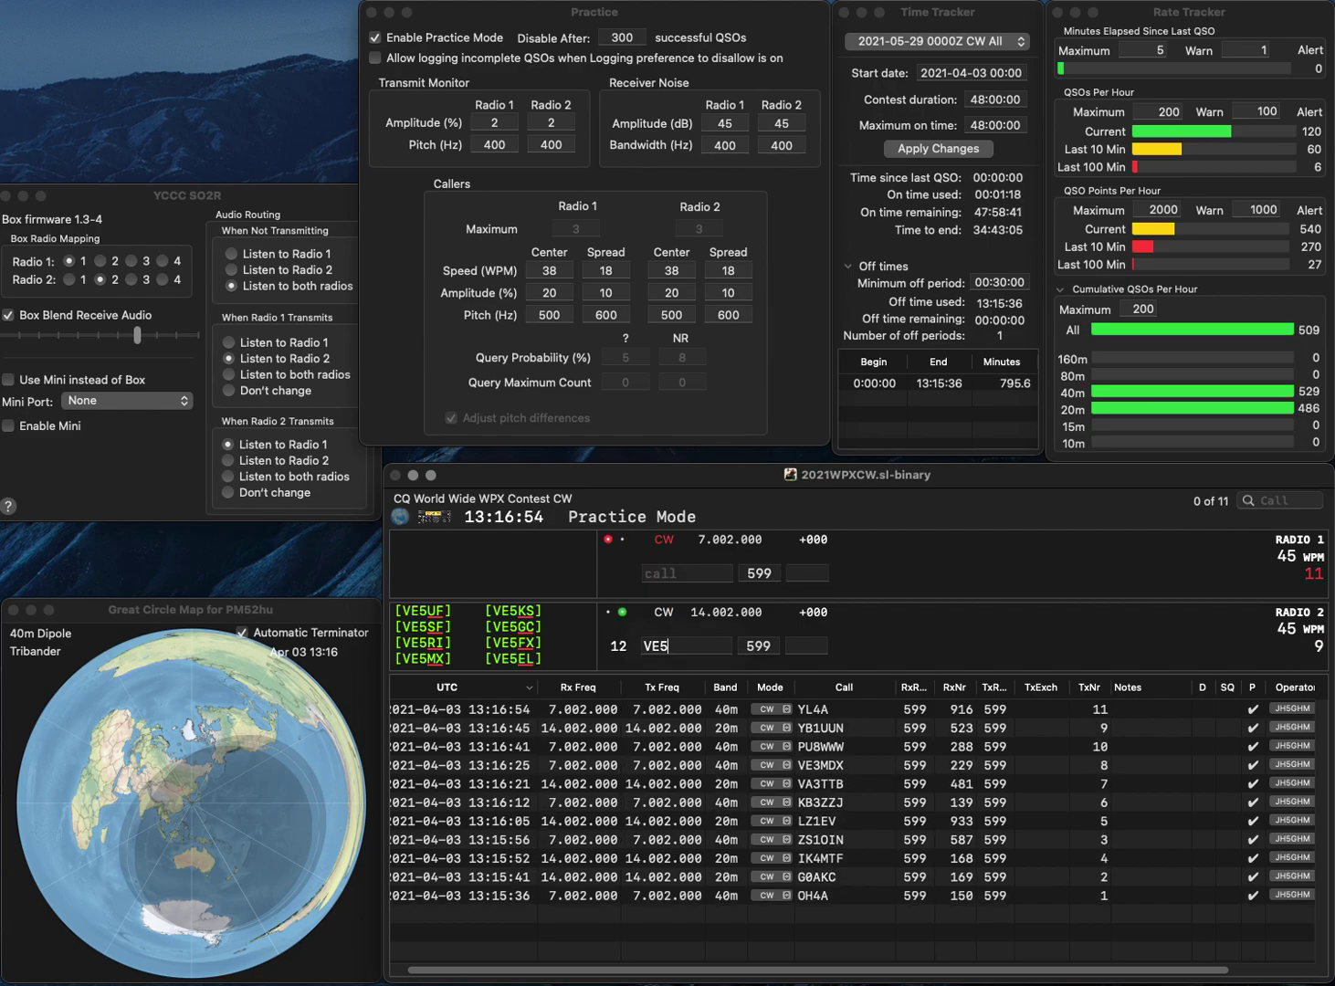
{"action": "type", "text": "ISS"}
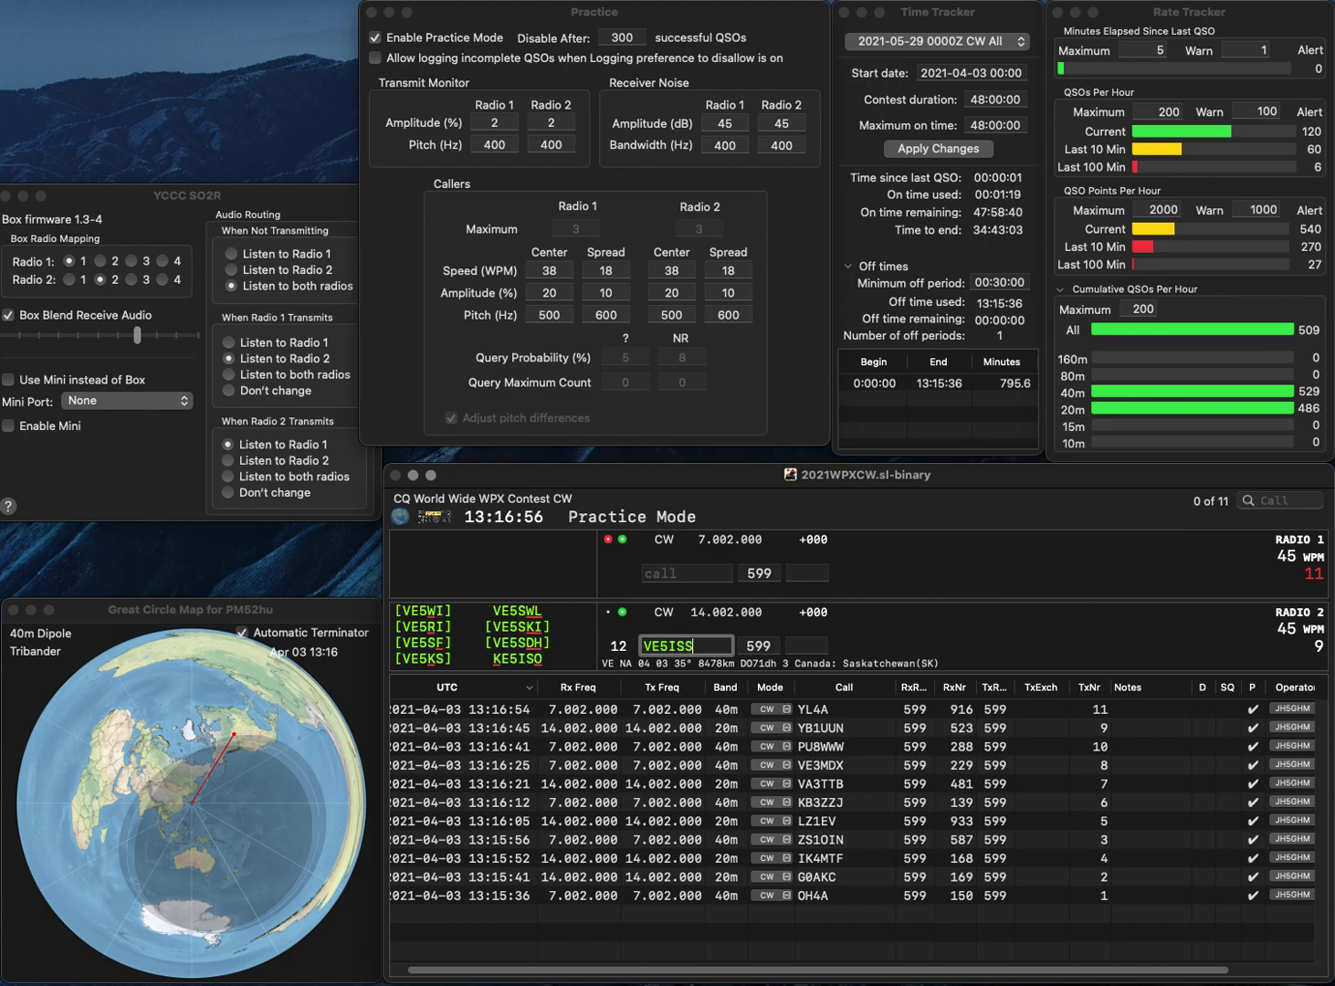
{"action": "key", "text": "BackSpace"}
{"action": "type", "text": "S"}
{"action": "key", "text": "Return"}
{"action": "type", "text": "RN3S"}
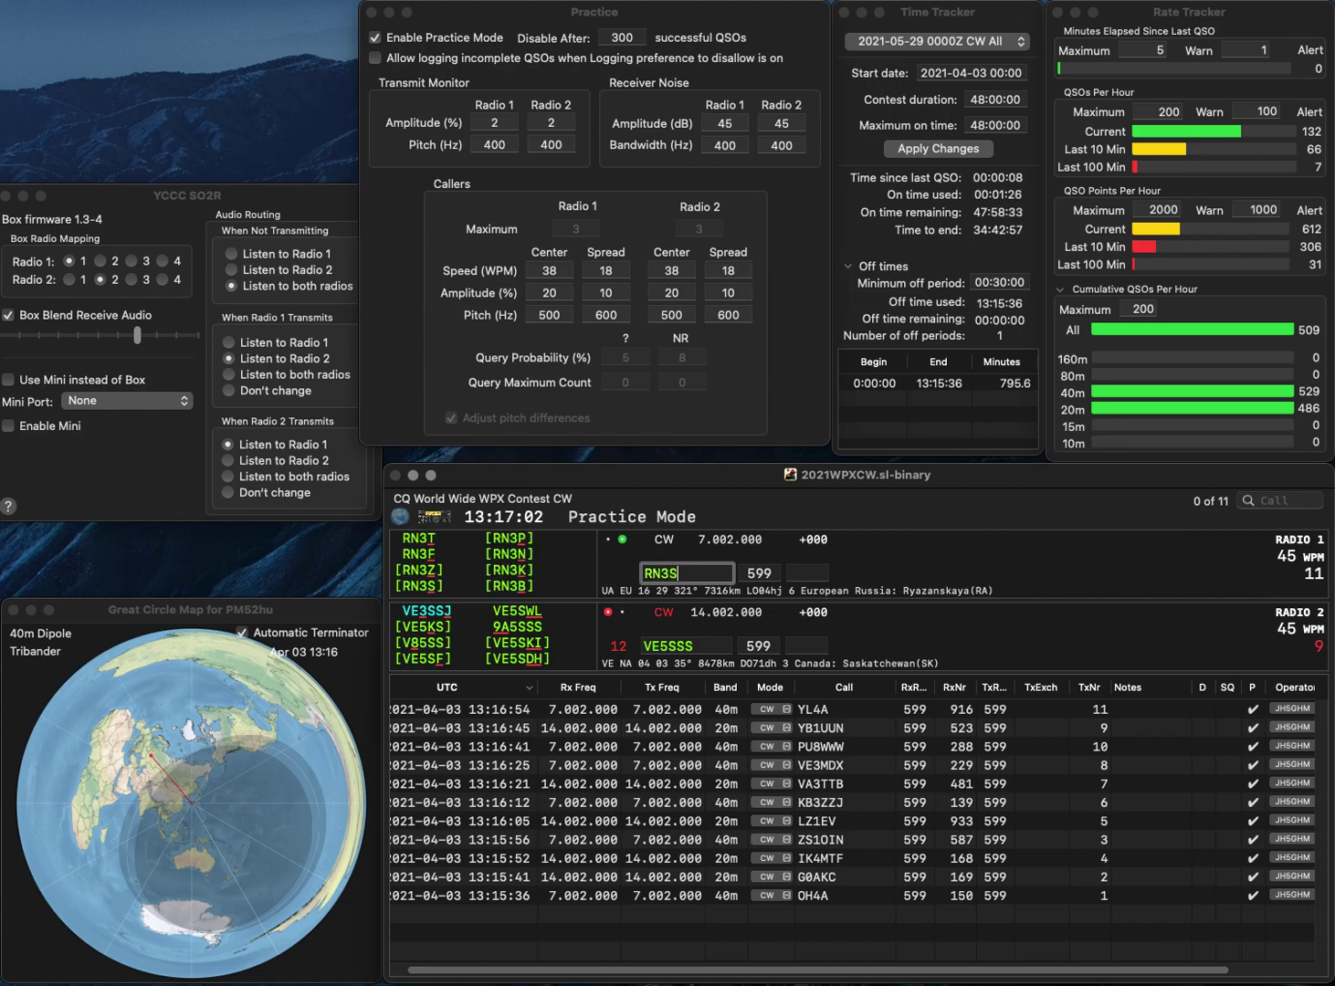
{"action": "key", "text": "Return"}
{"action": "key", "text": "BackSpace"}
{"action": "type", "text": "K"}
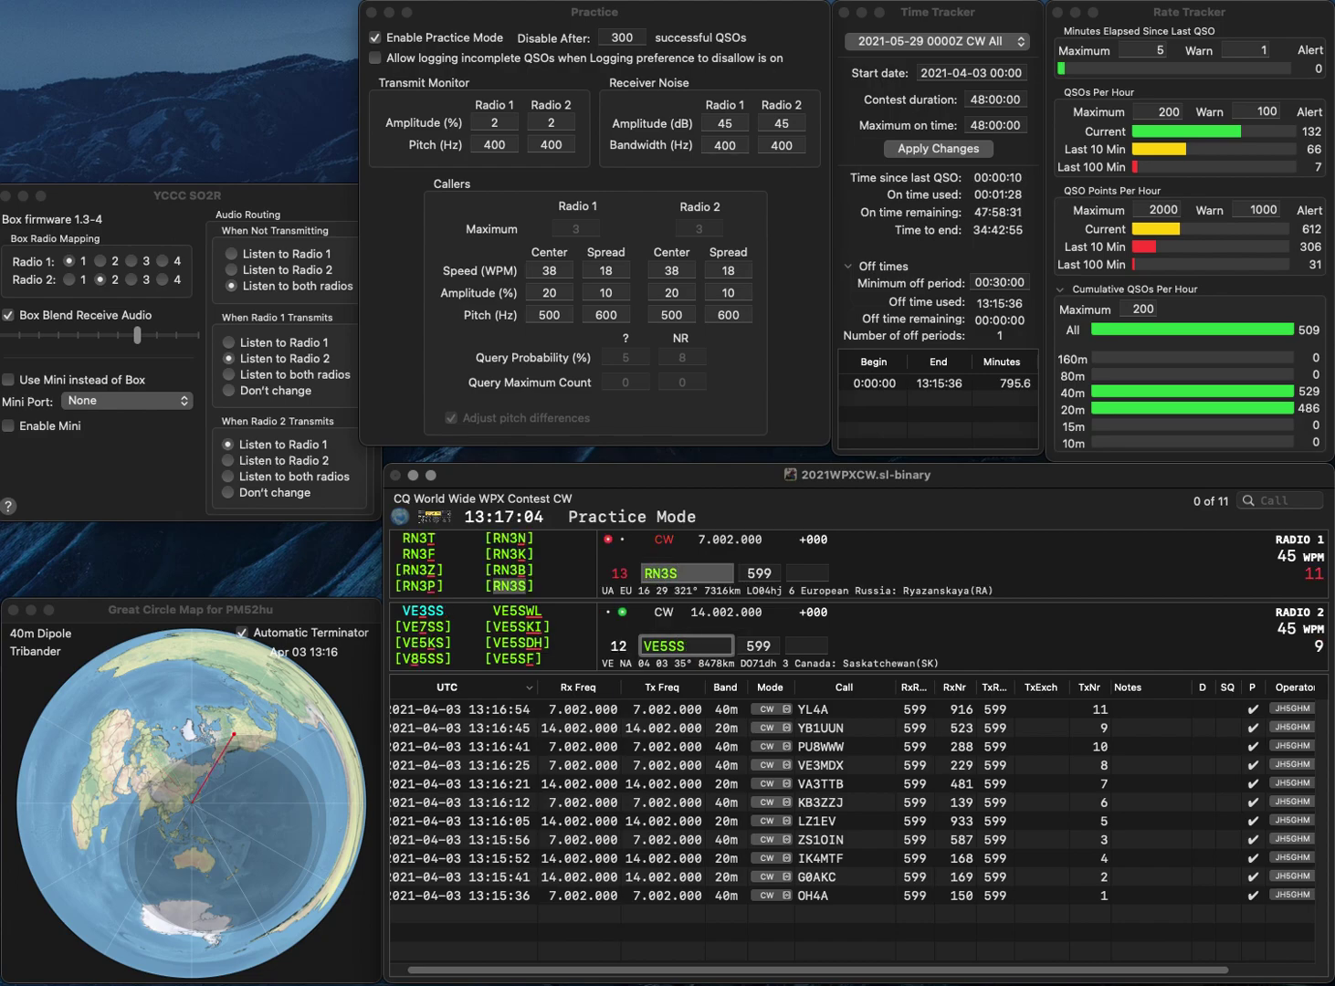
{"action": "key", "text": "Delete"}
{"action": "type", "text": "I"}
{"action": "key", "text": "Return"}
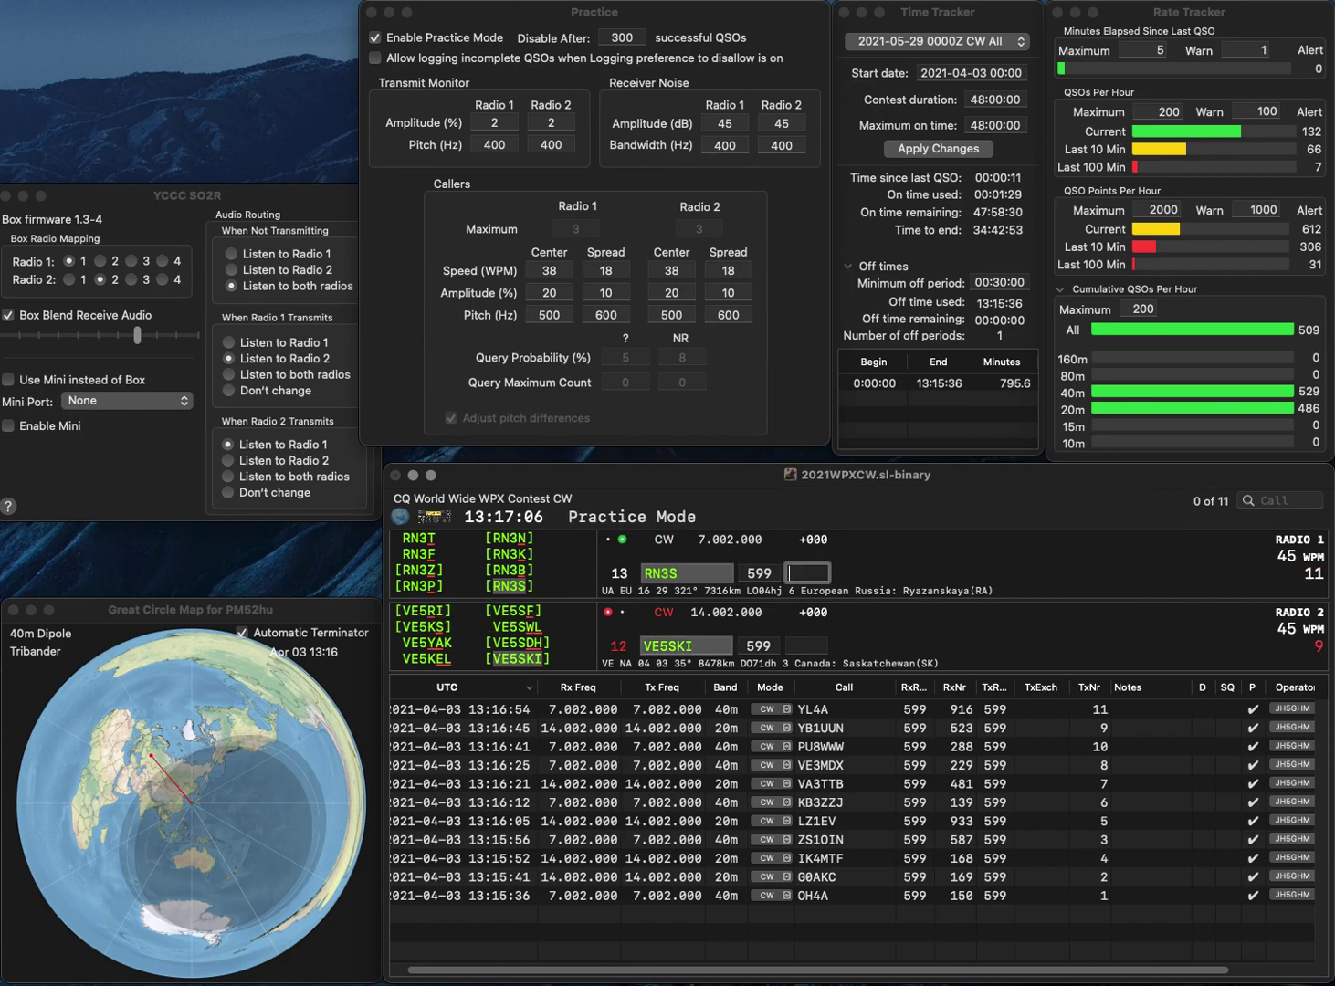
Log RN3S on Radio 1 with received number 344 and VE5SKI on Radio 2 with 497.
{"action": "type", "text": "344"}
{"action": "key", "text": "Return"}
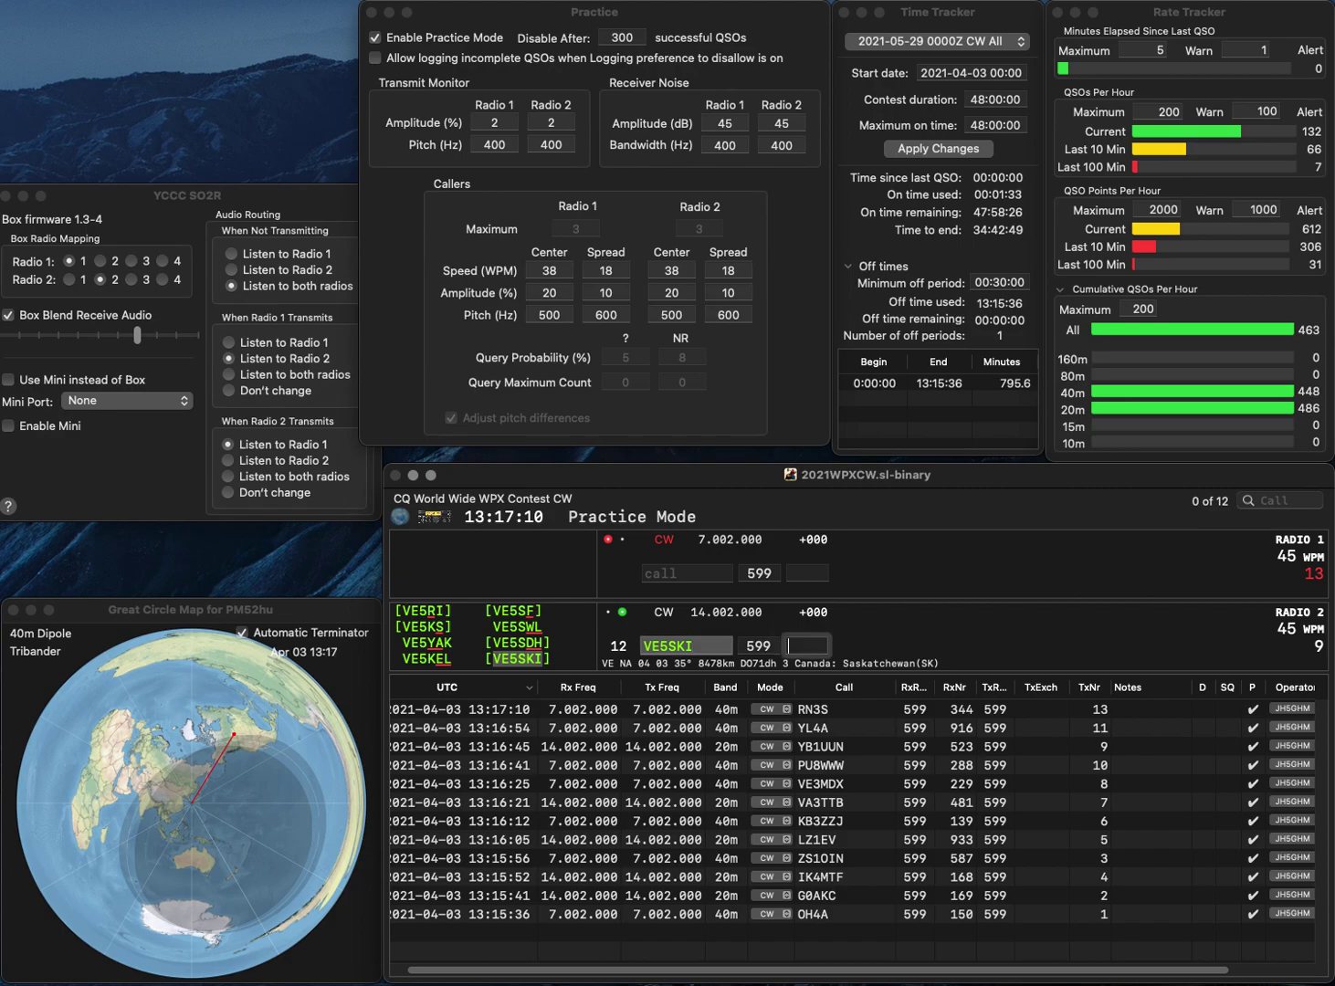
{"action": "type", "text": "497"}
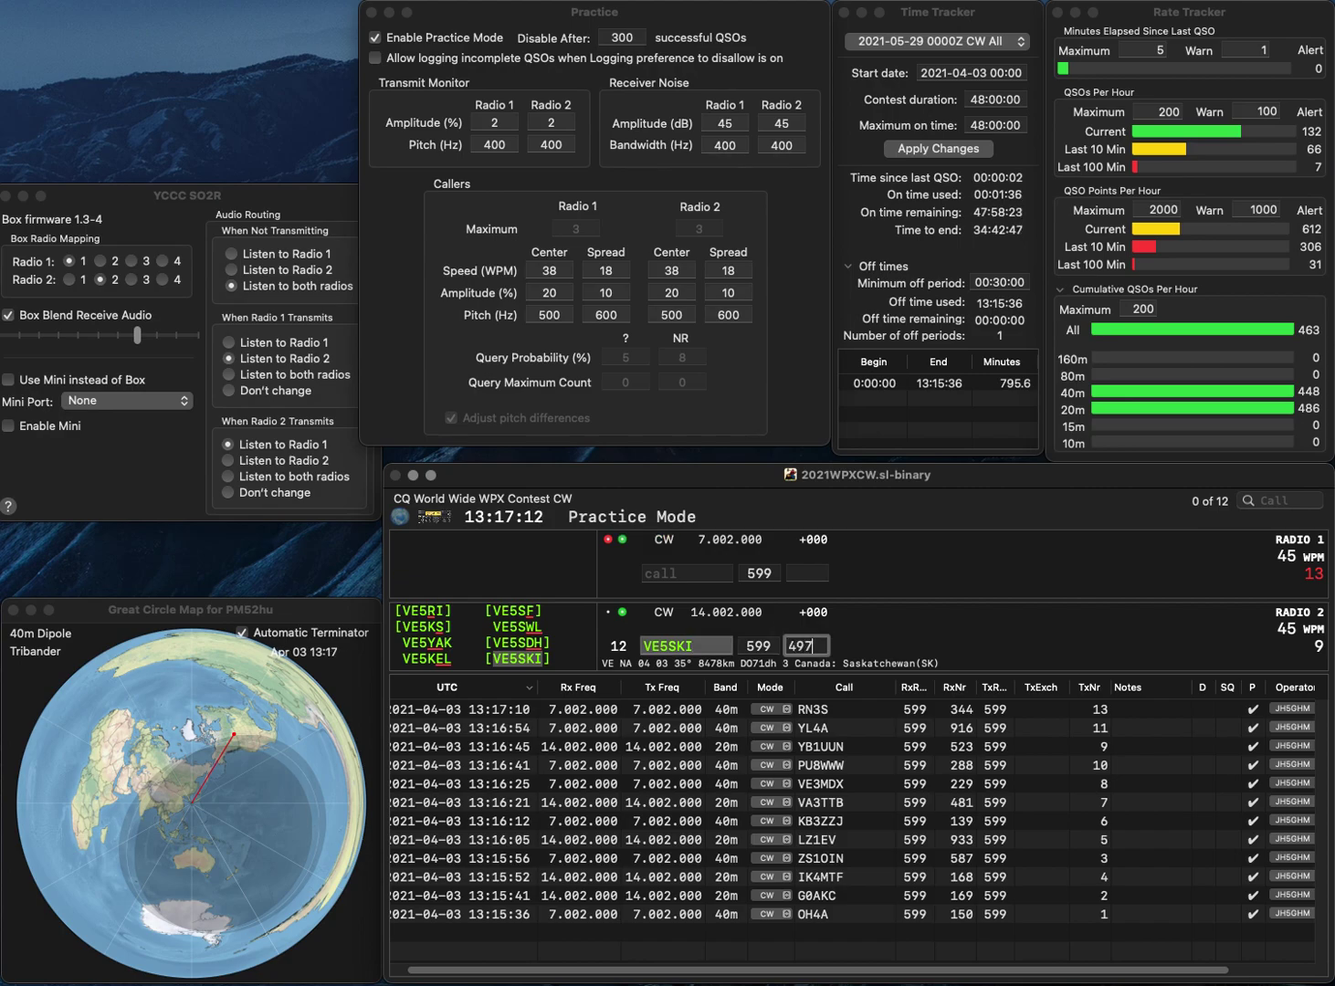
{"action": "key", "text": "Return"}
Answer LY2GN on Radio 1 and send the call KI6FJS on Radio 2.
{"action": "type", "text": "LY2"}
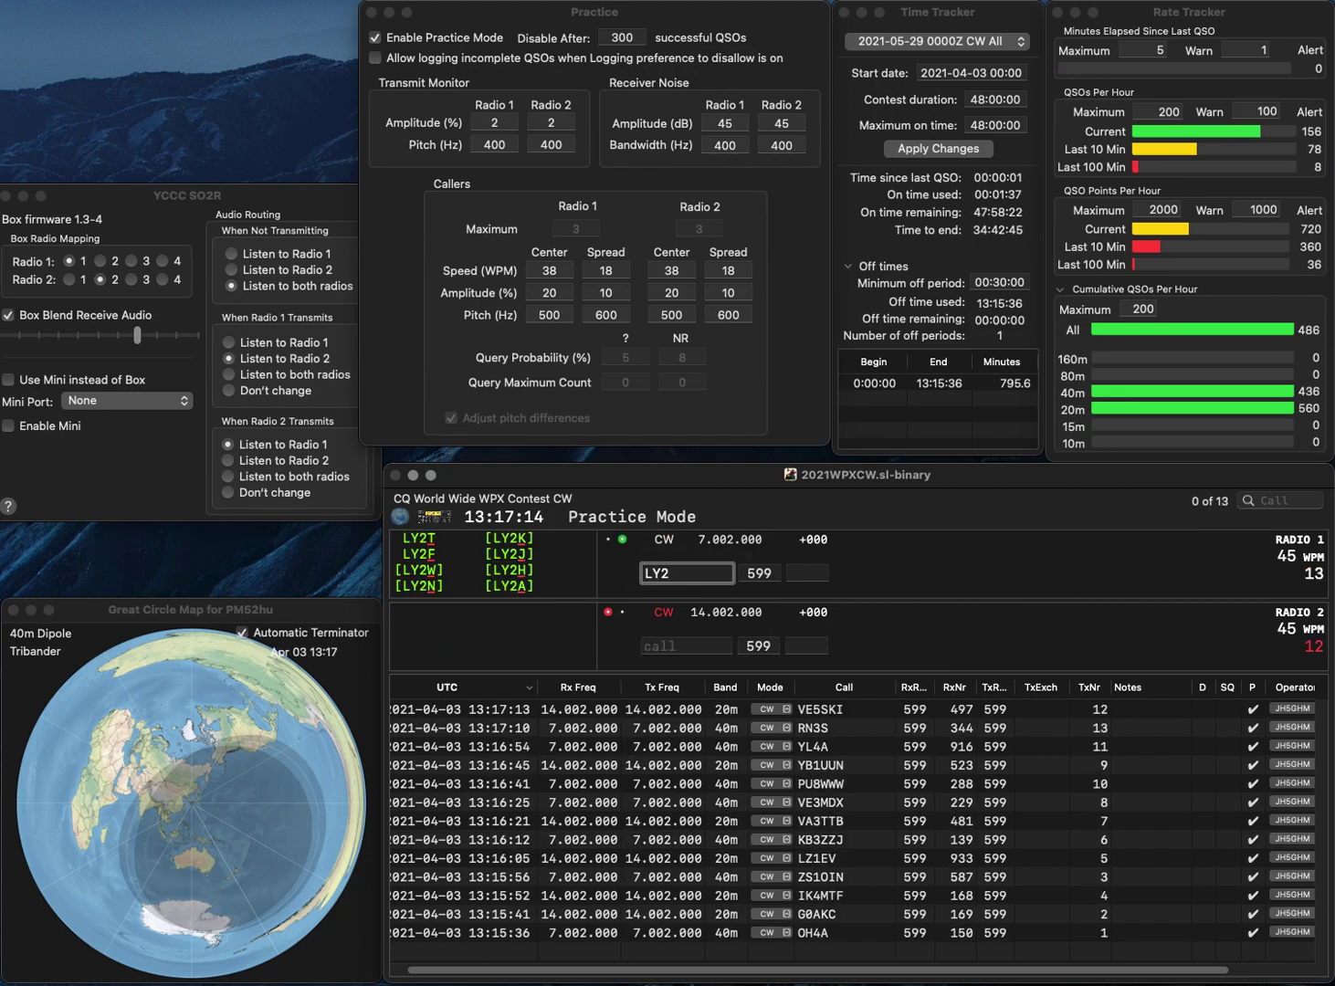
{"action": "type", "text": "GN"}
{"action": "key", "text": "Return"}
{"action": "type", "text": "KI6"}
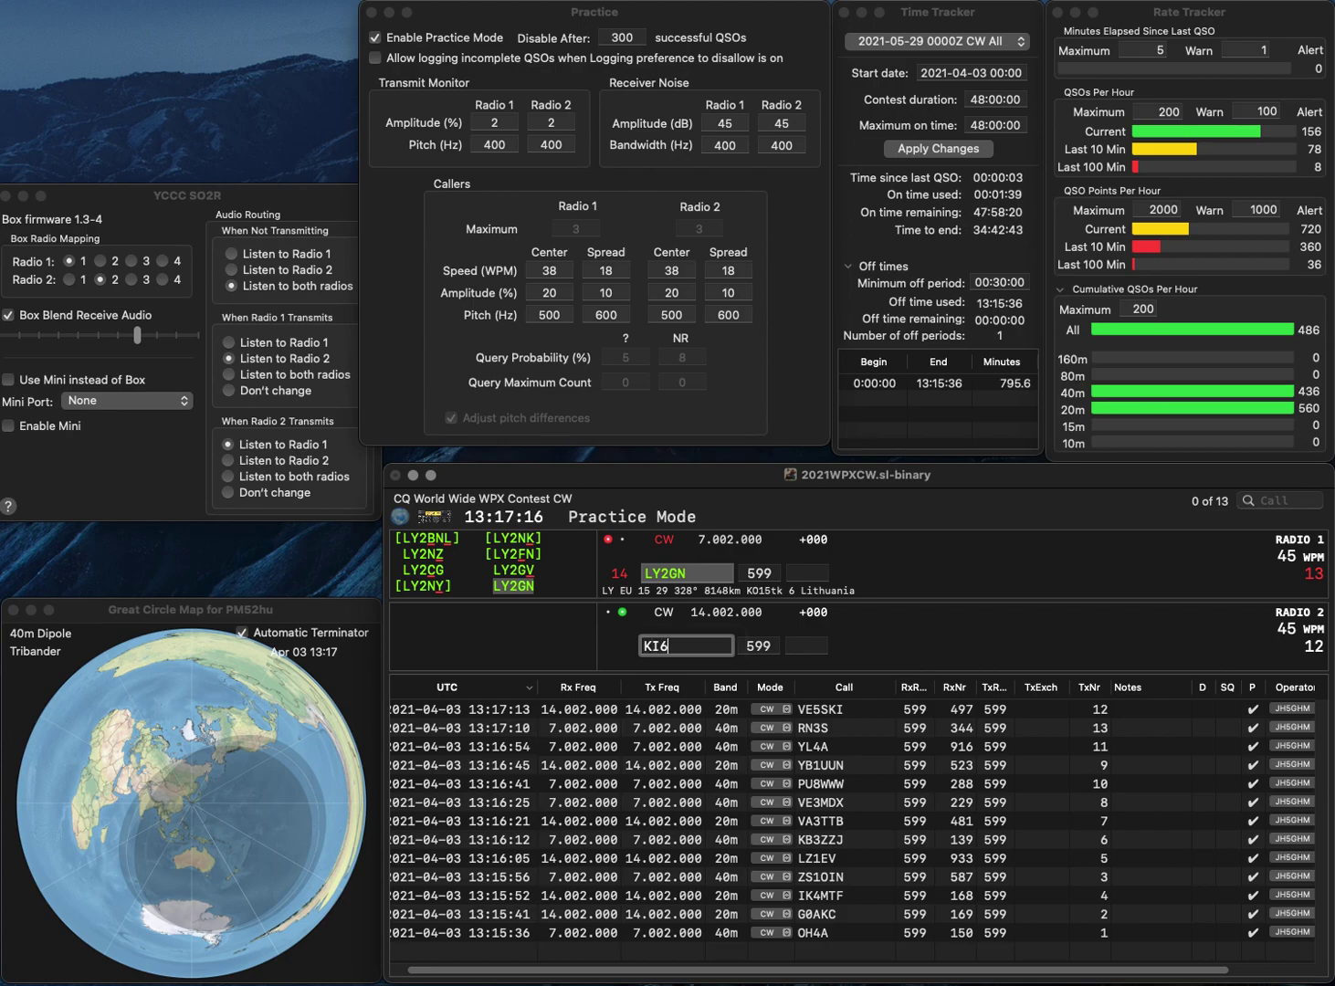
{"action": "type", "text": "FJH"}
{"action": "key", "text": "Return"}
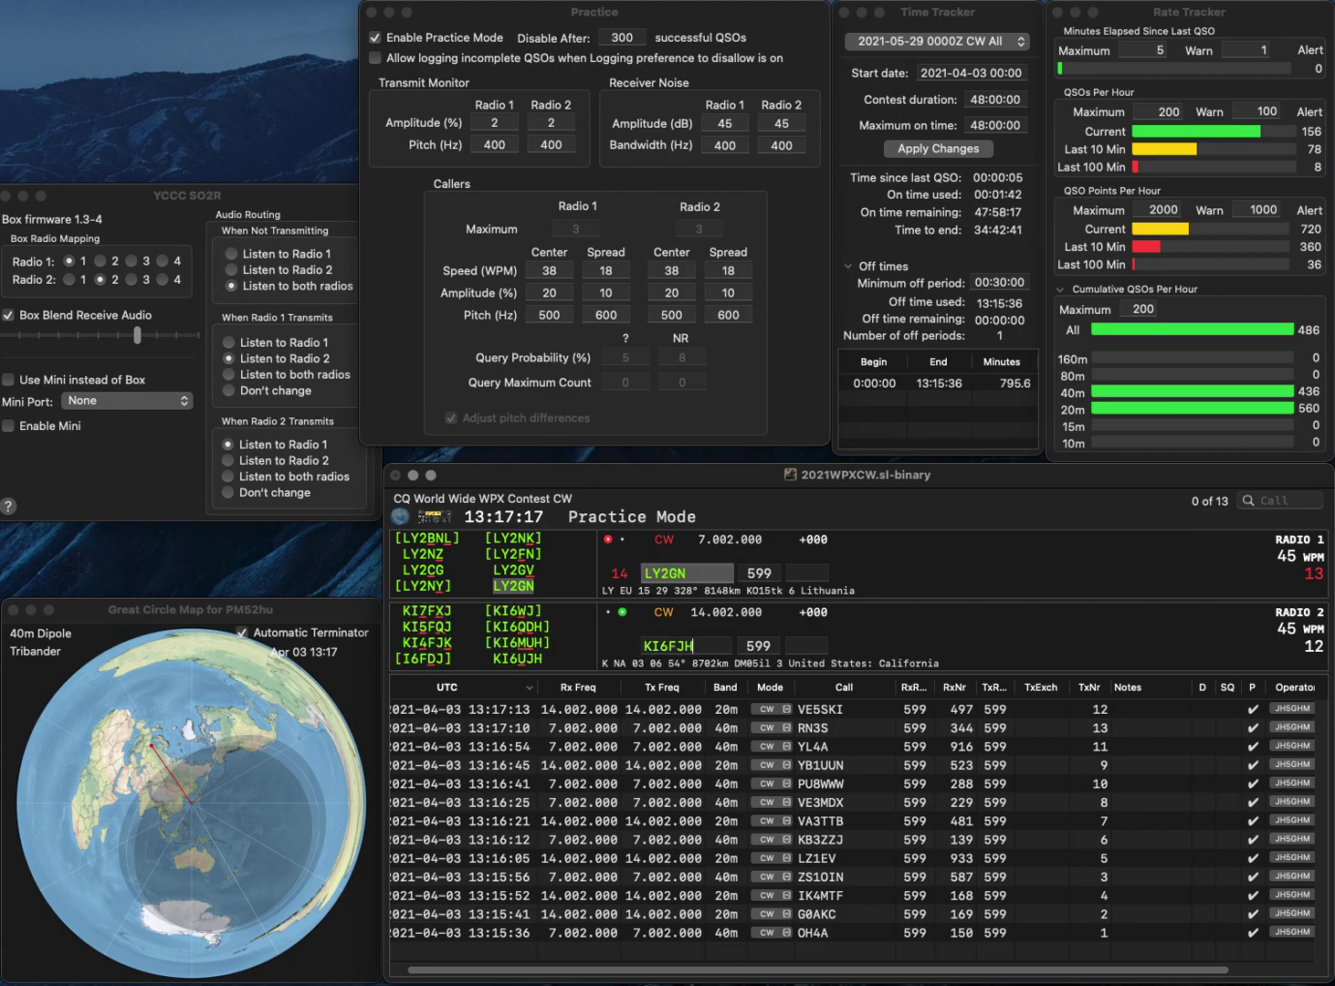
{"action": "key", "text": "BackSpace"}
{"action": "type", "text": "S"}
{"action": "key", "text": "Return"}
{"action": "key", "text": "Tab"}
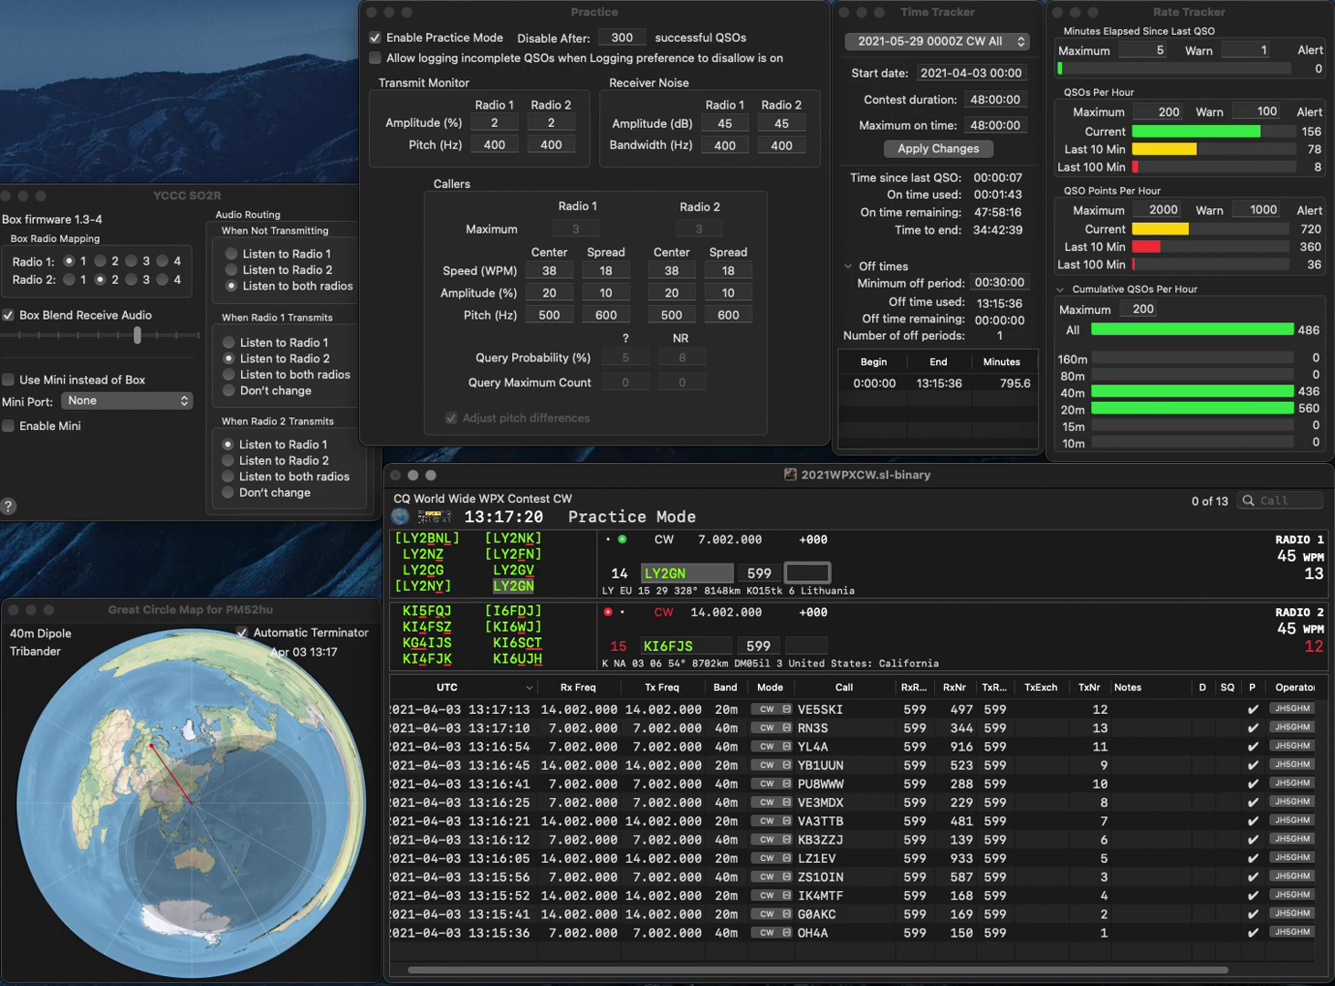
{"action": "type", "text": "985"}
{"action": "key", "text": "Return"}
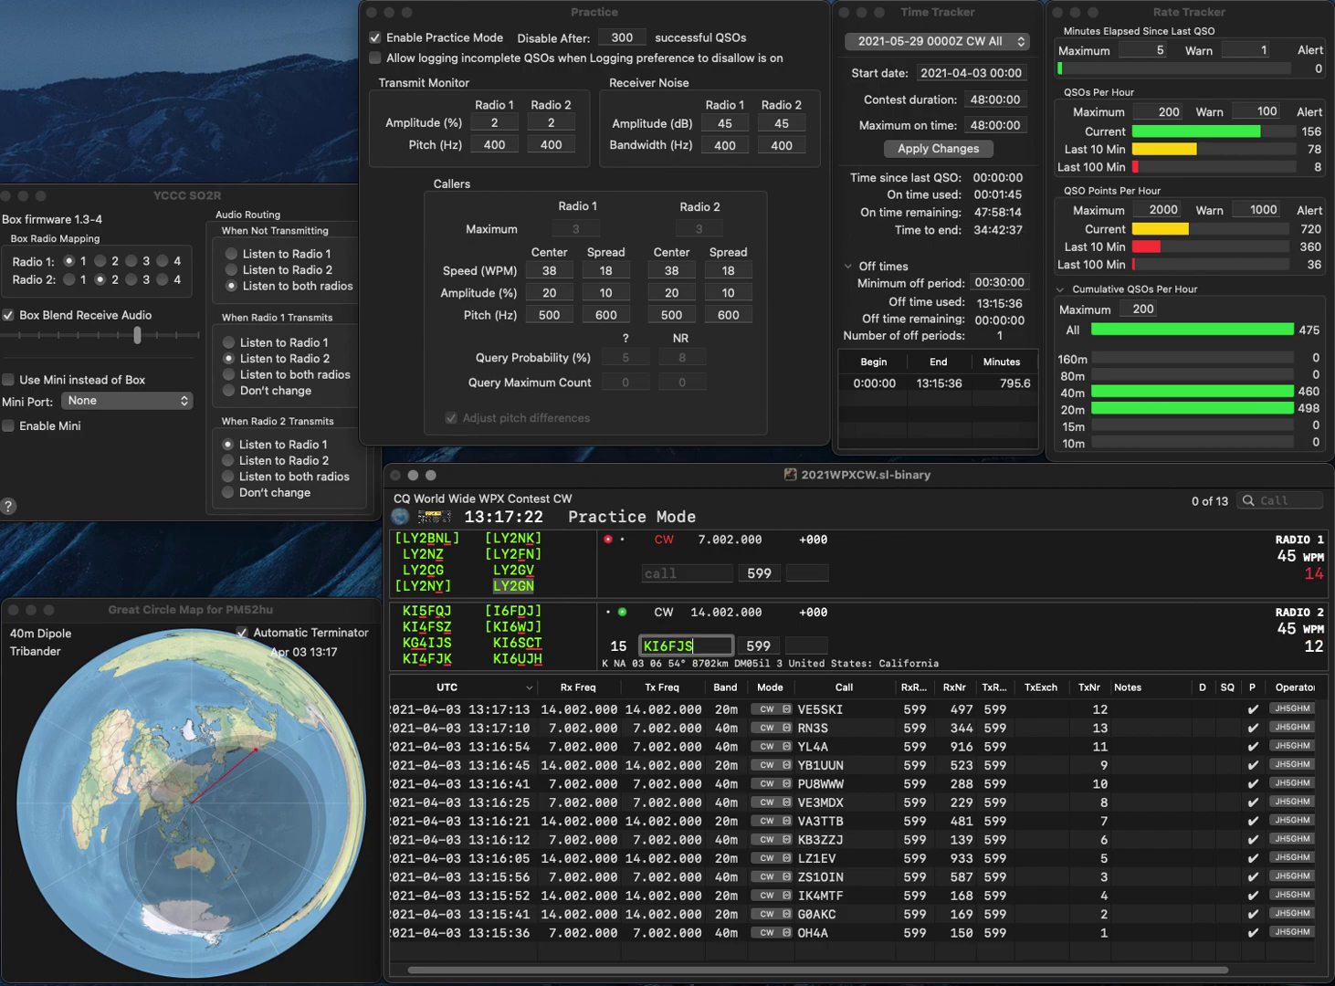
{"action": "key", "text": "BackSpace"}
{"action": "type", "text": "H"}
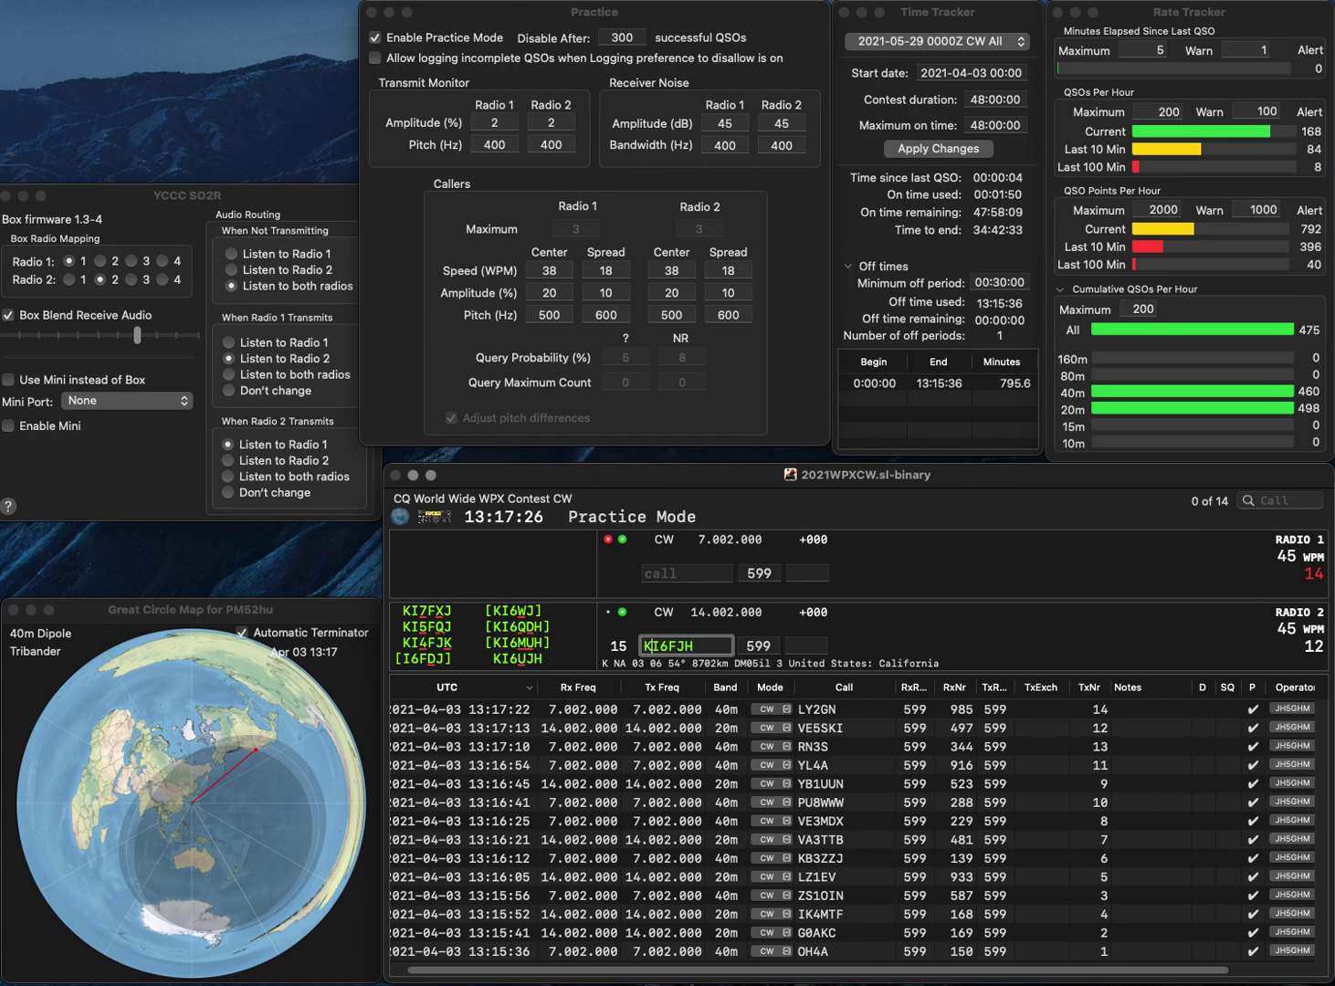
{"action": "key", "text": "Delete"}
{"action": "type", "text": "U"}
{"action": "key", "text": "Return"}
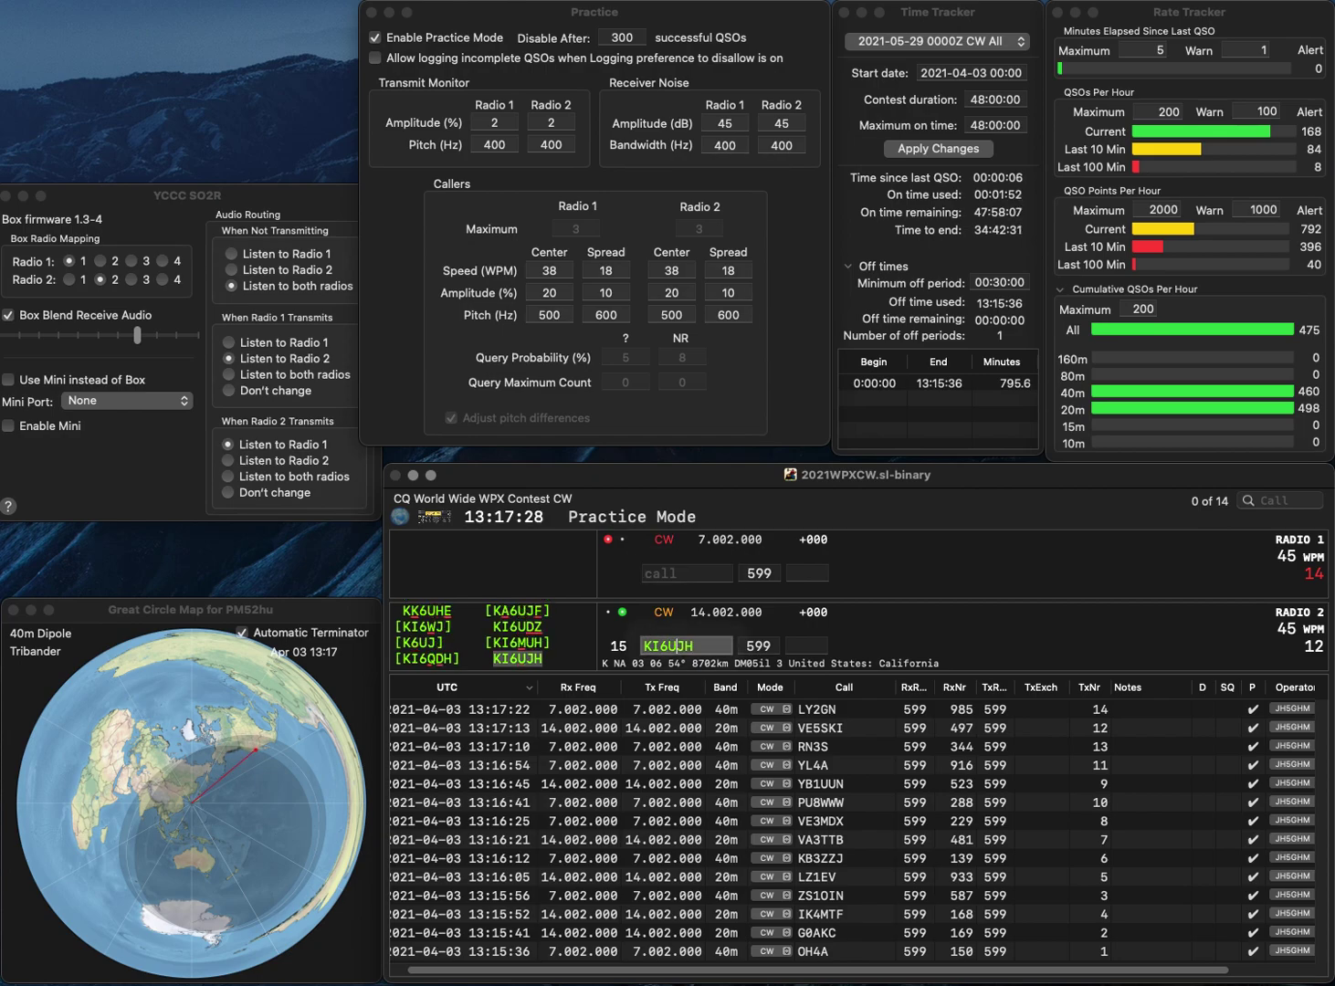
{"action": "type", "text": "F4"}
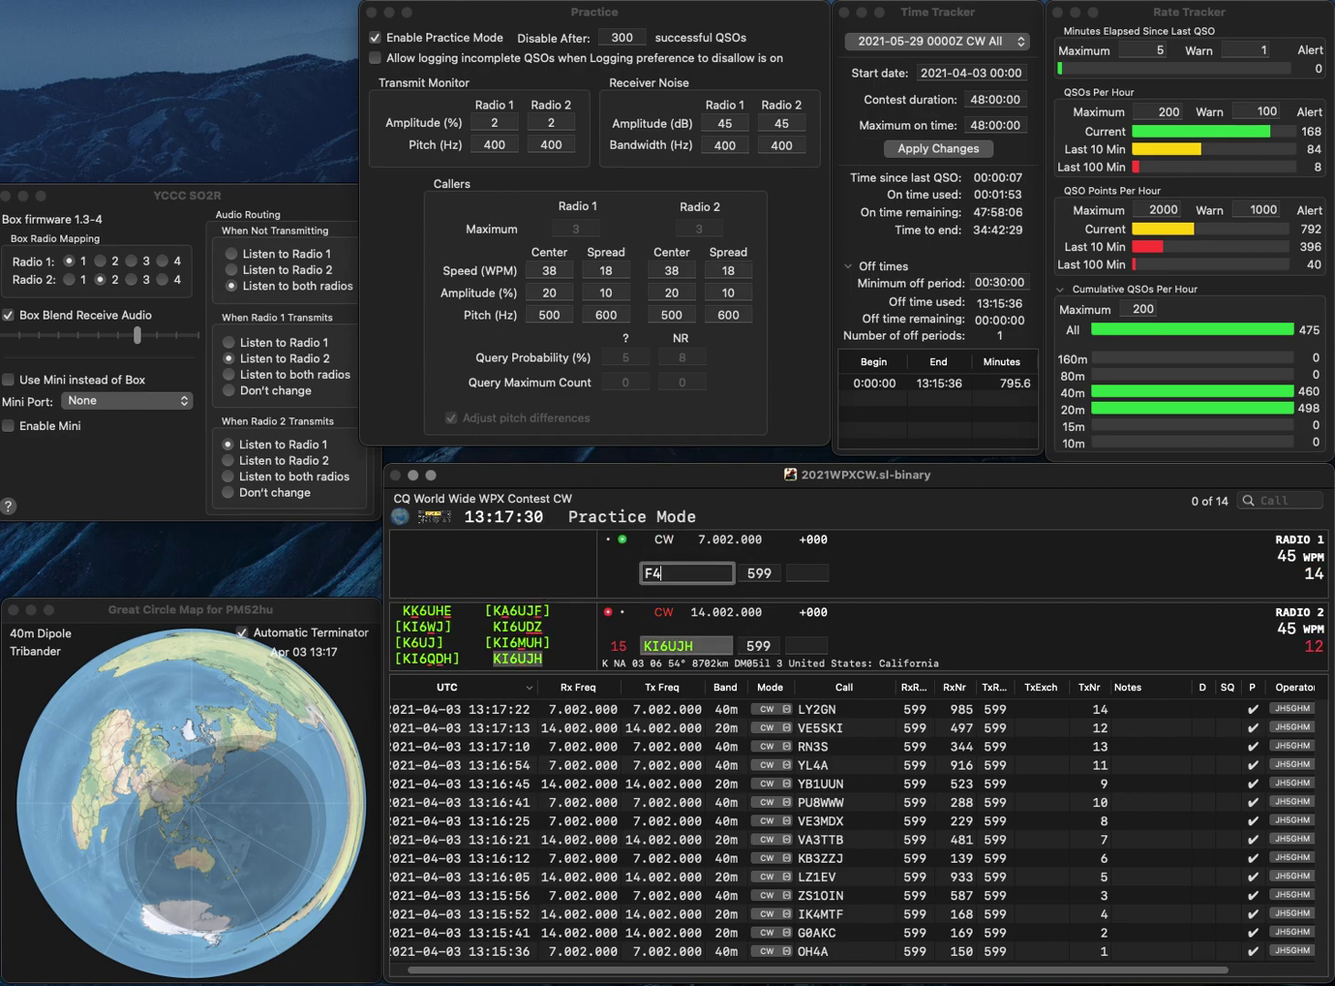
{"action": "type", "text": "HSN"}
{"action": "key", "text": "Return"}
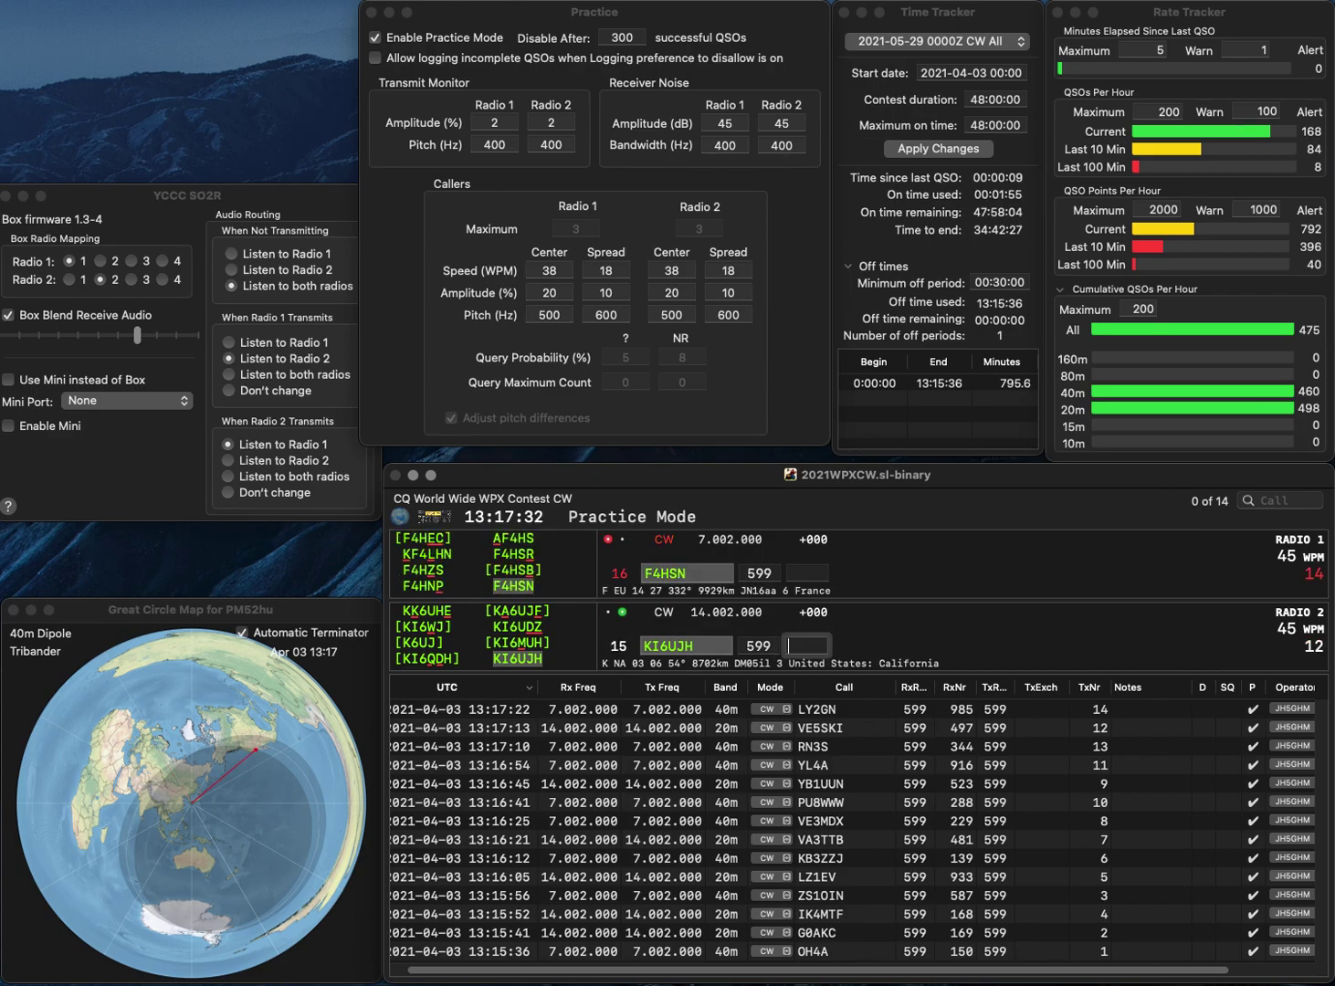
{"action": "type", "text": "4"}
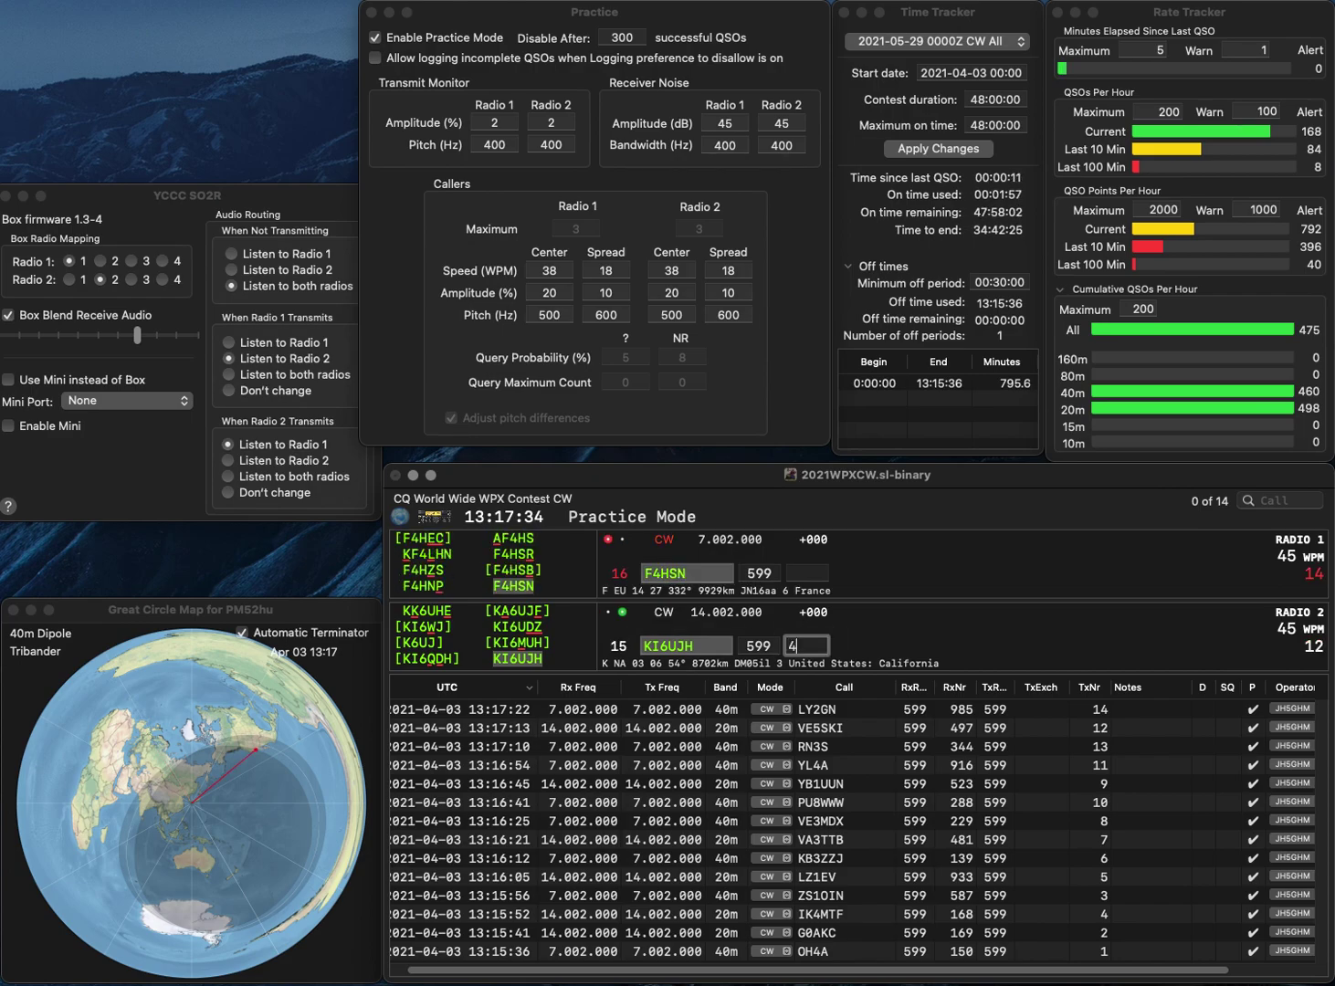
{"action": "type", "text": "4"}
{"action": "key", "text": "Return"}
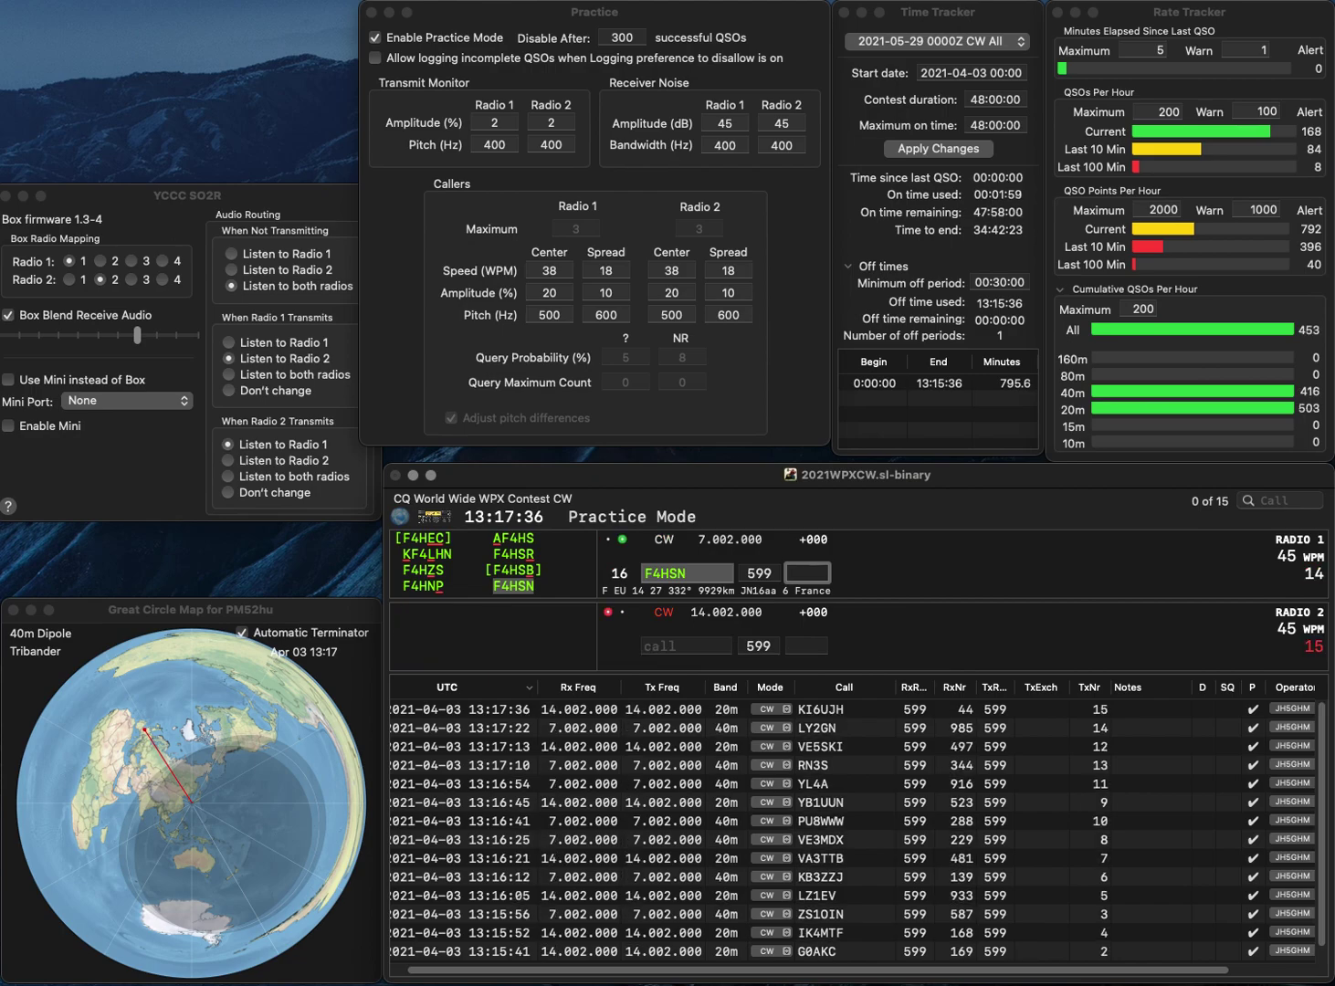
{"action": "type", "text": "2"}
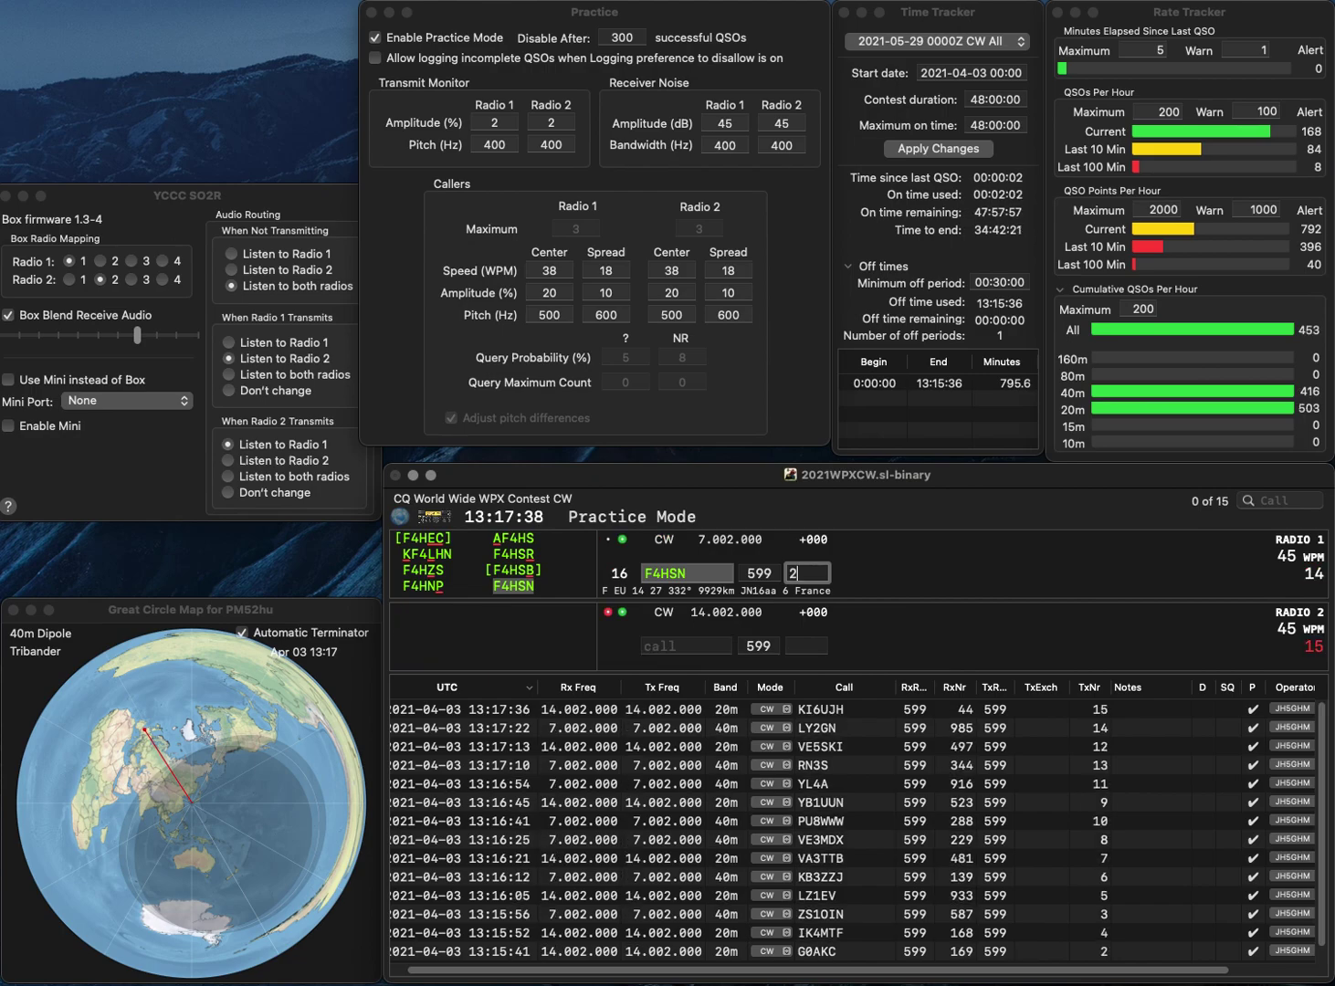
{"action": "type", "text": "80"}
{"action": "key", "text": "Return"}
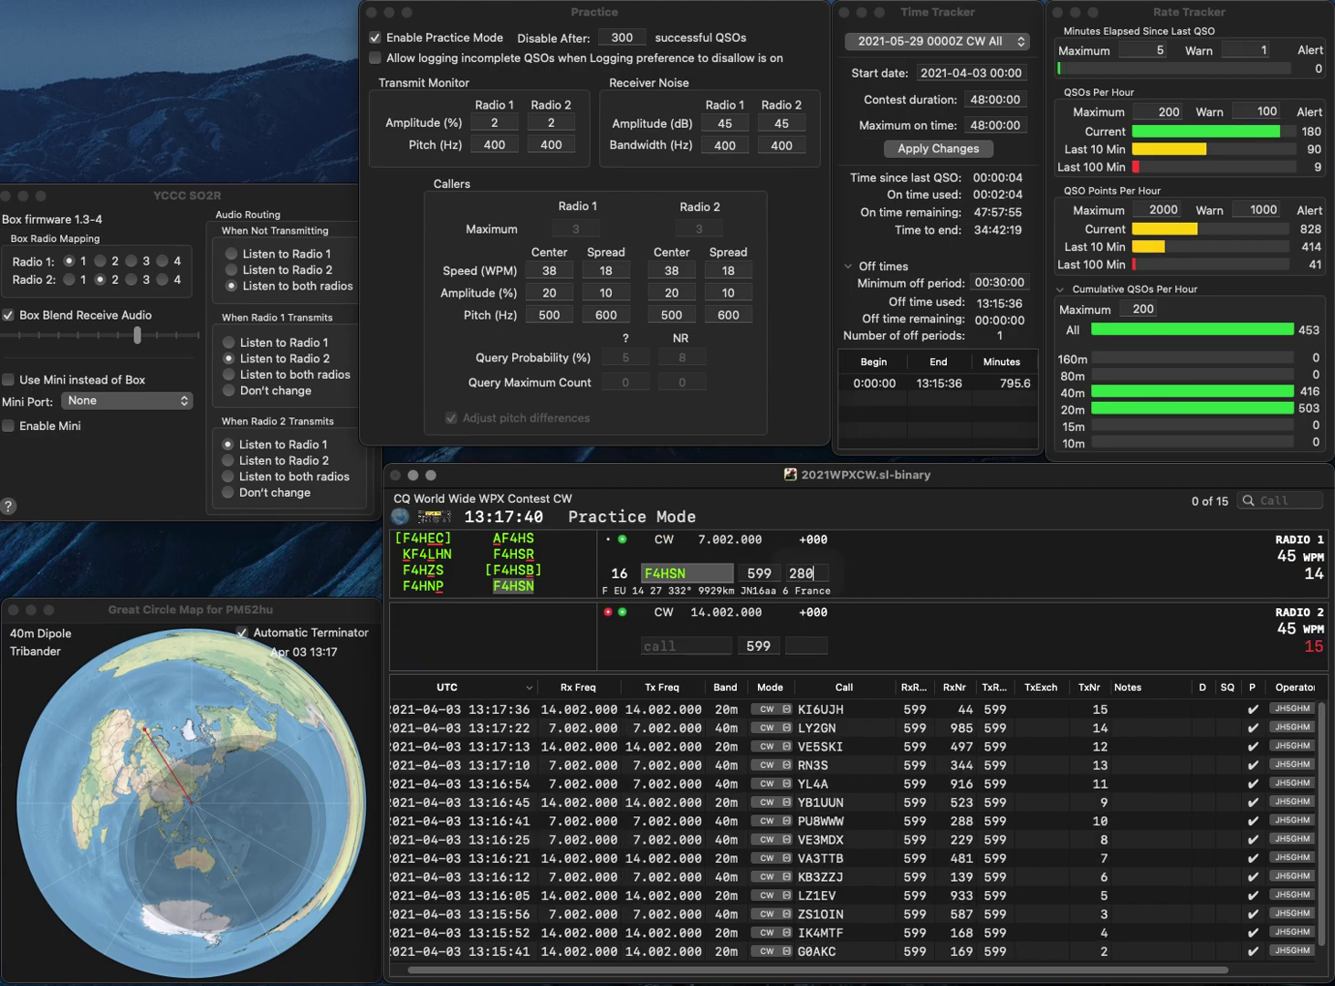
Answer K8UGG on Radio 2 and KW2E on Radio 1.
{"action": "type", "text": "K8"}
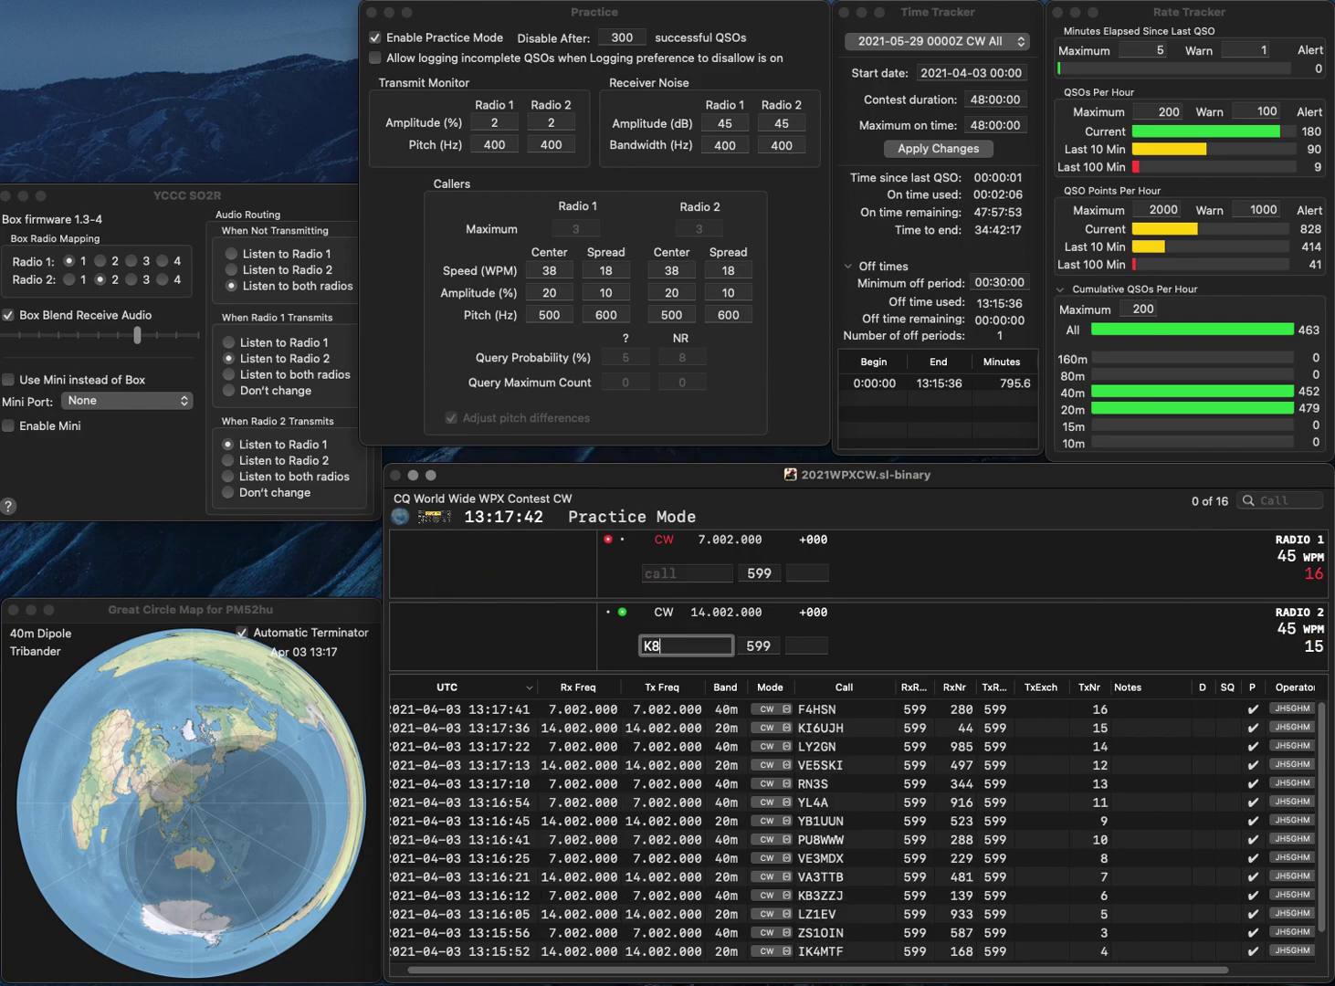
{"action": "type", "text": "UGG"}
{"action": "key", "text": "Return"}
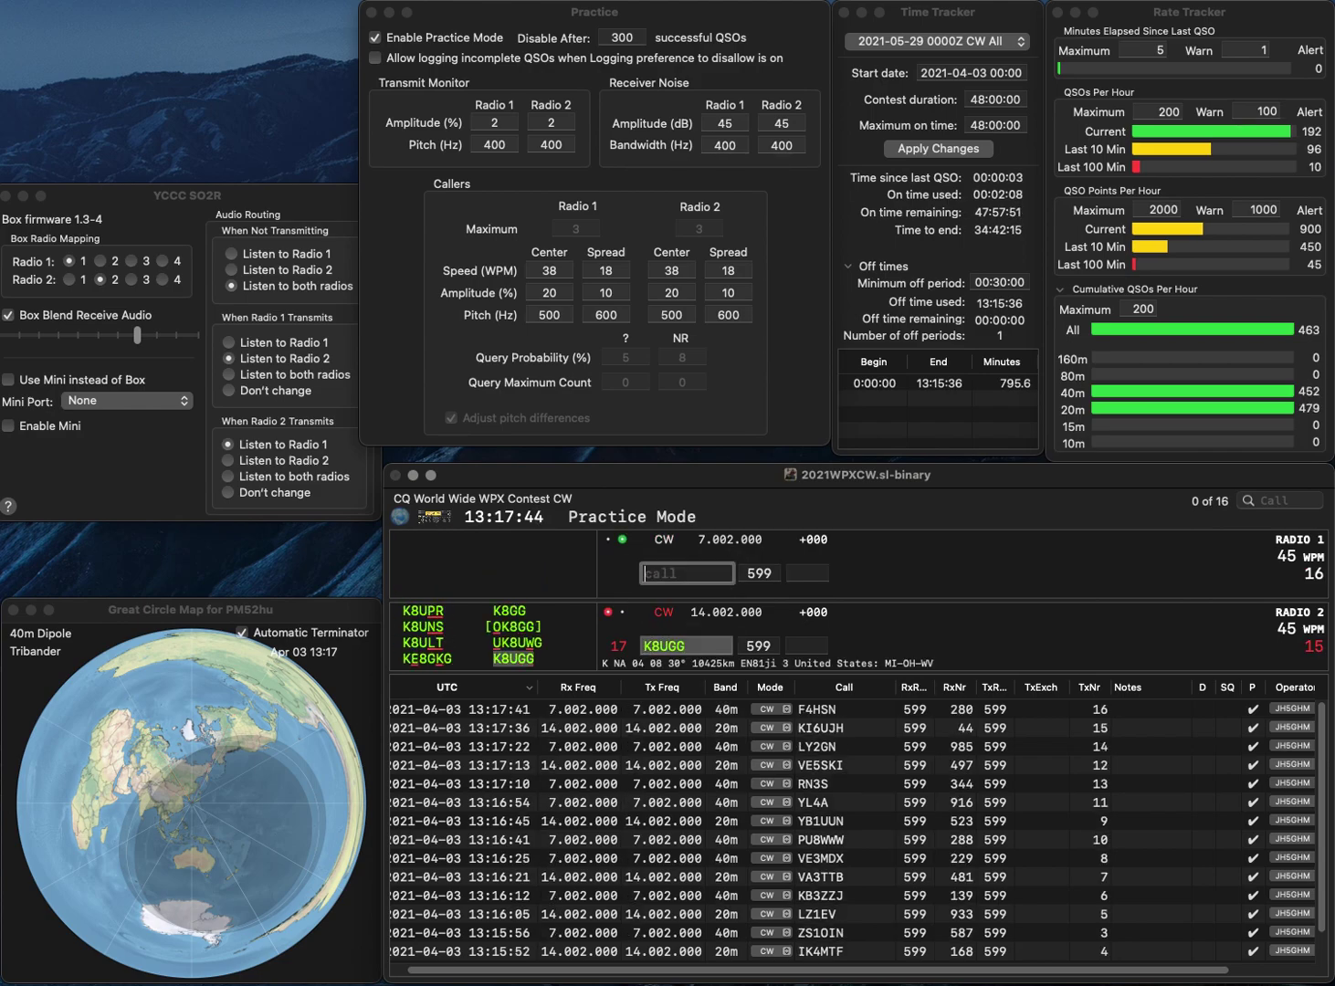
{"action": "type", "text": "KW2E"}
{"action": "key", "text": "Return"}
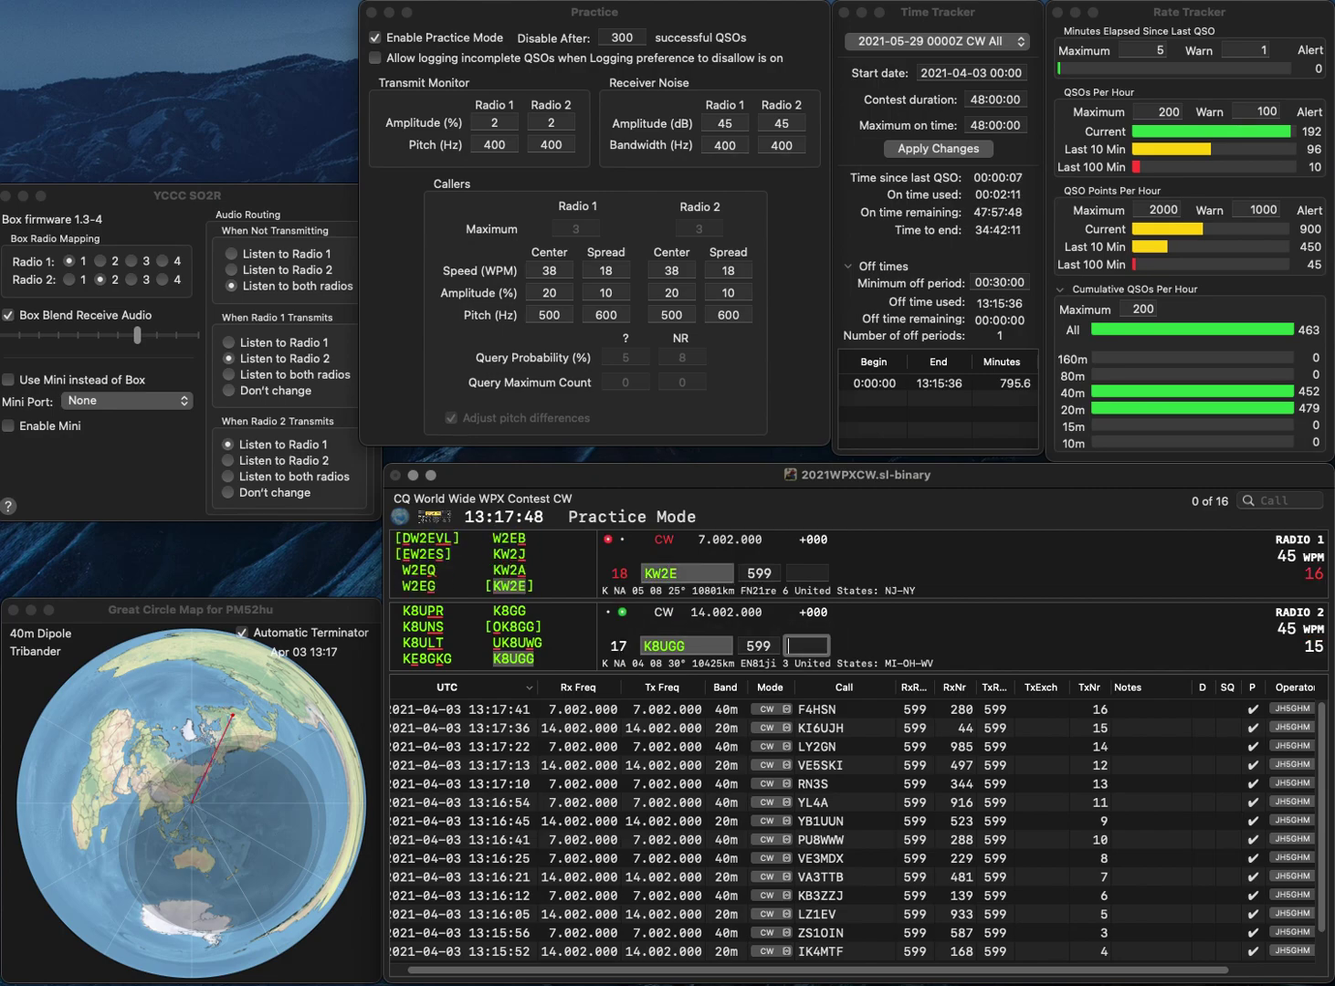
{"action": "type", "text": "203"}
{"action": "key", "text": "Return"}
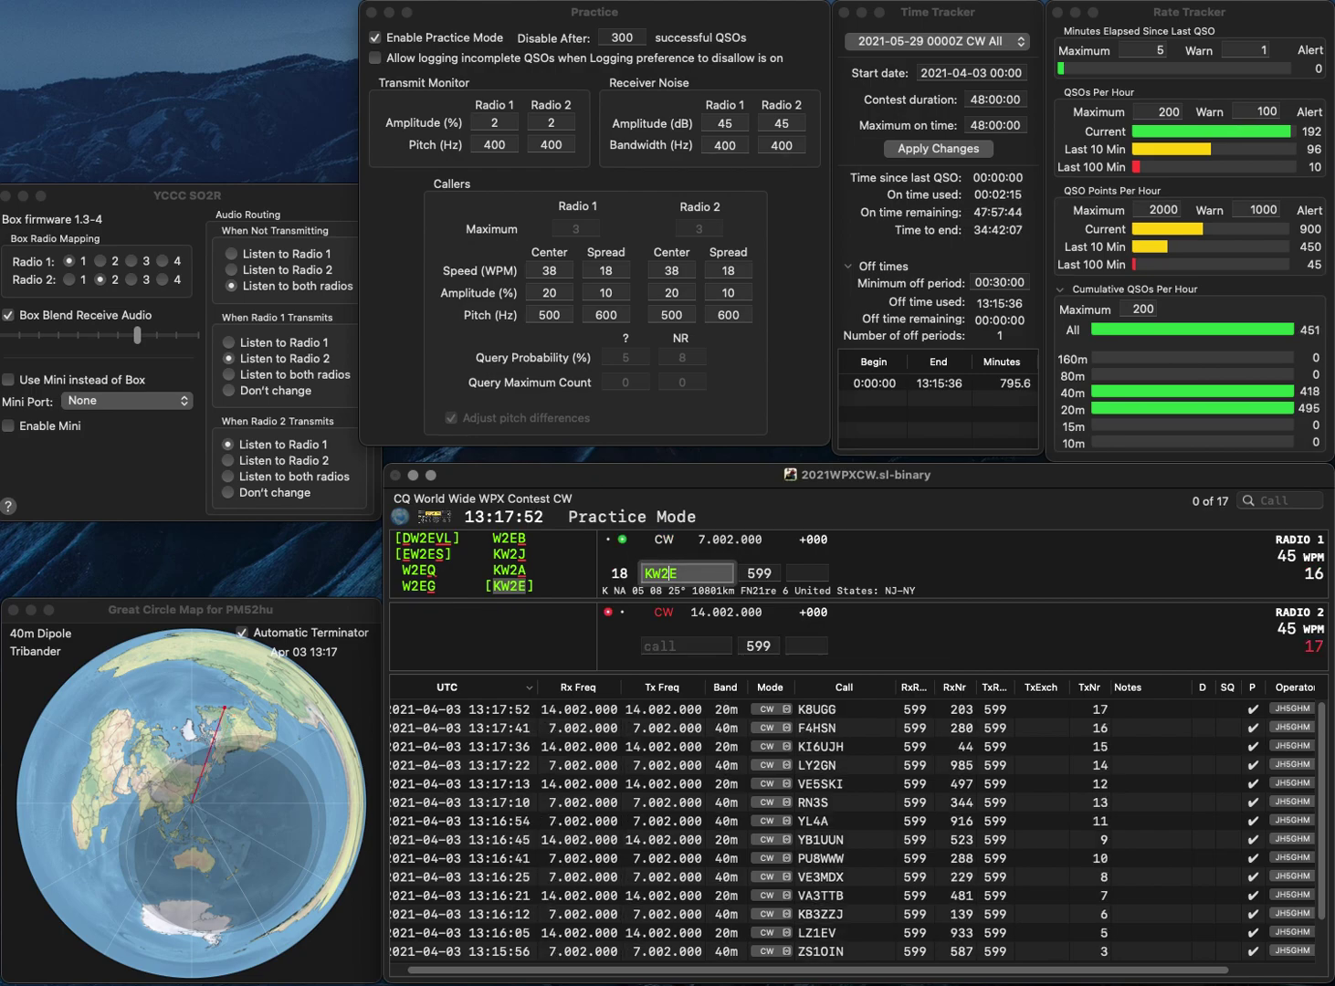
{"action": "type", "text": "751"}
{"action": "key", "text": "Return"}
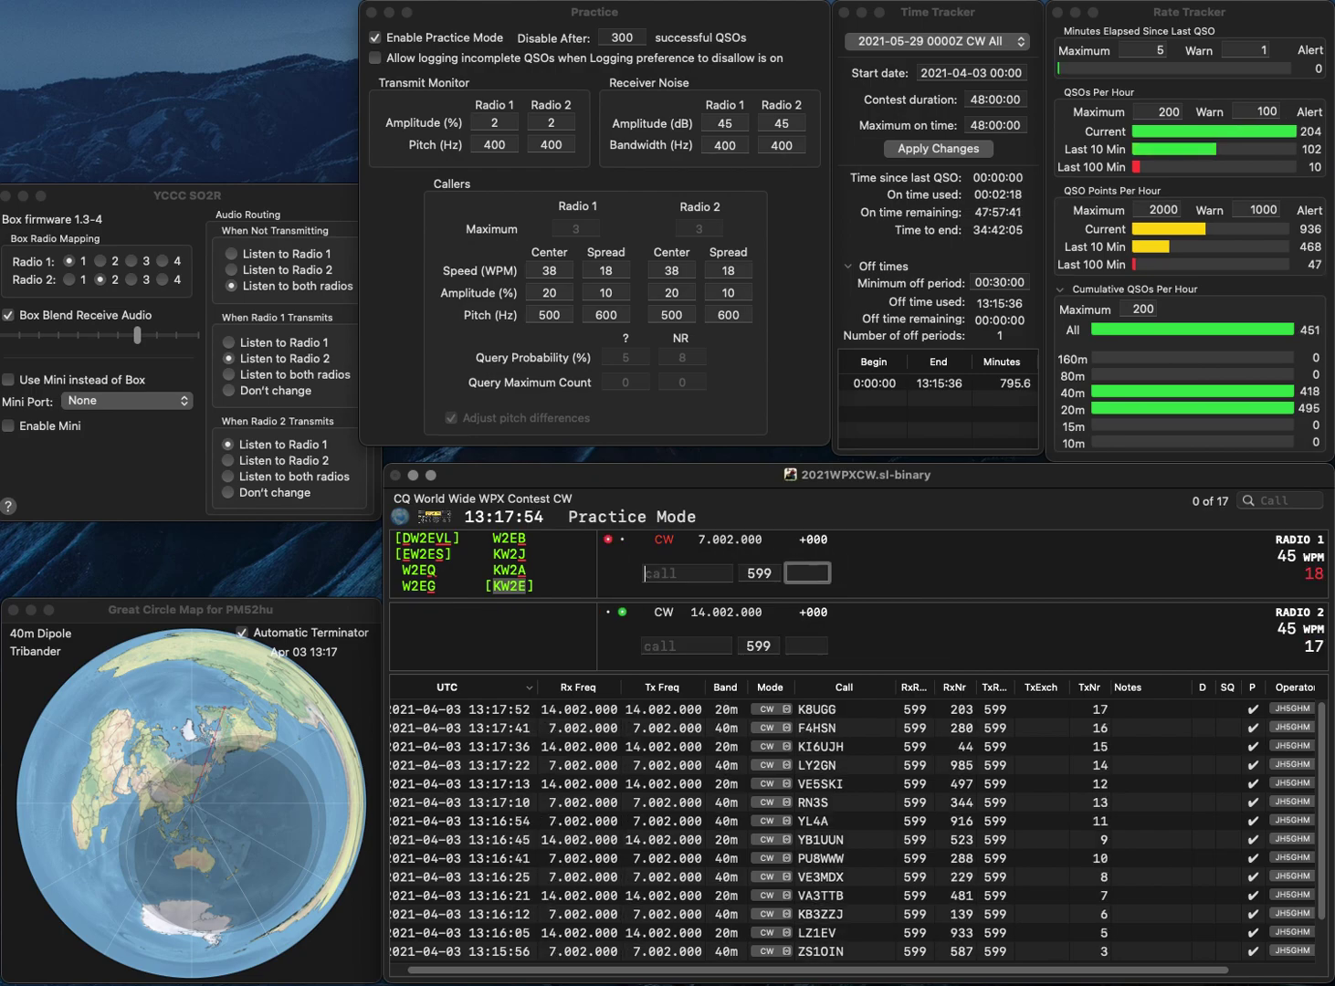
{"action": "type", "text": "IK3XTT"}
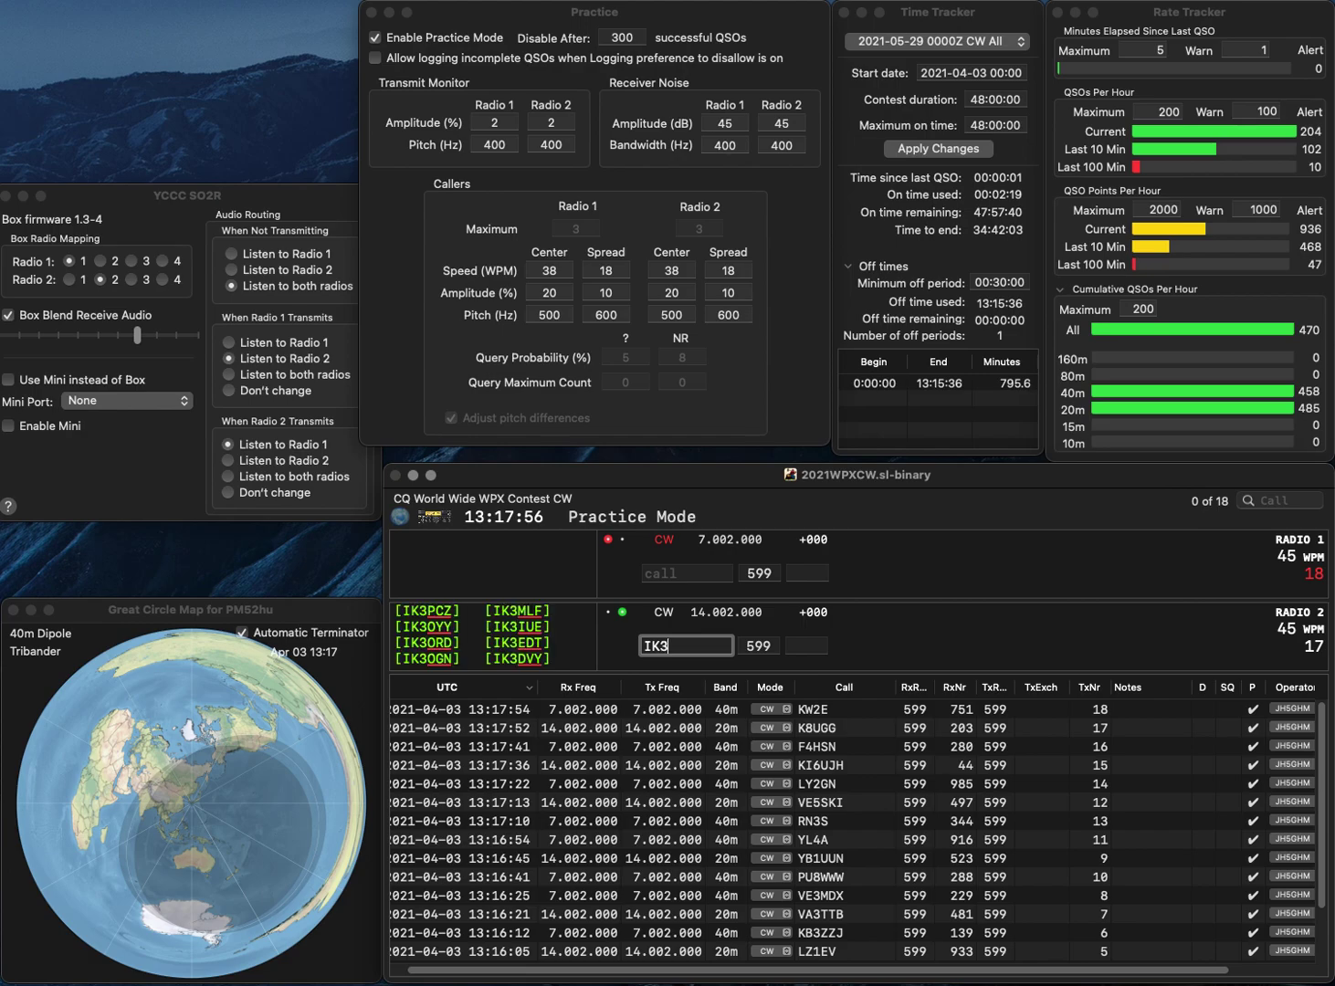
{"action": "left_click", "coordinate": [686, 572]}
{"action": "type", "text": "BY"}
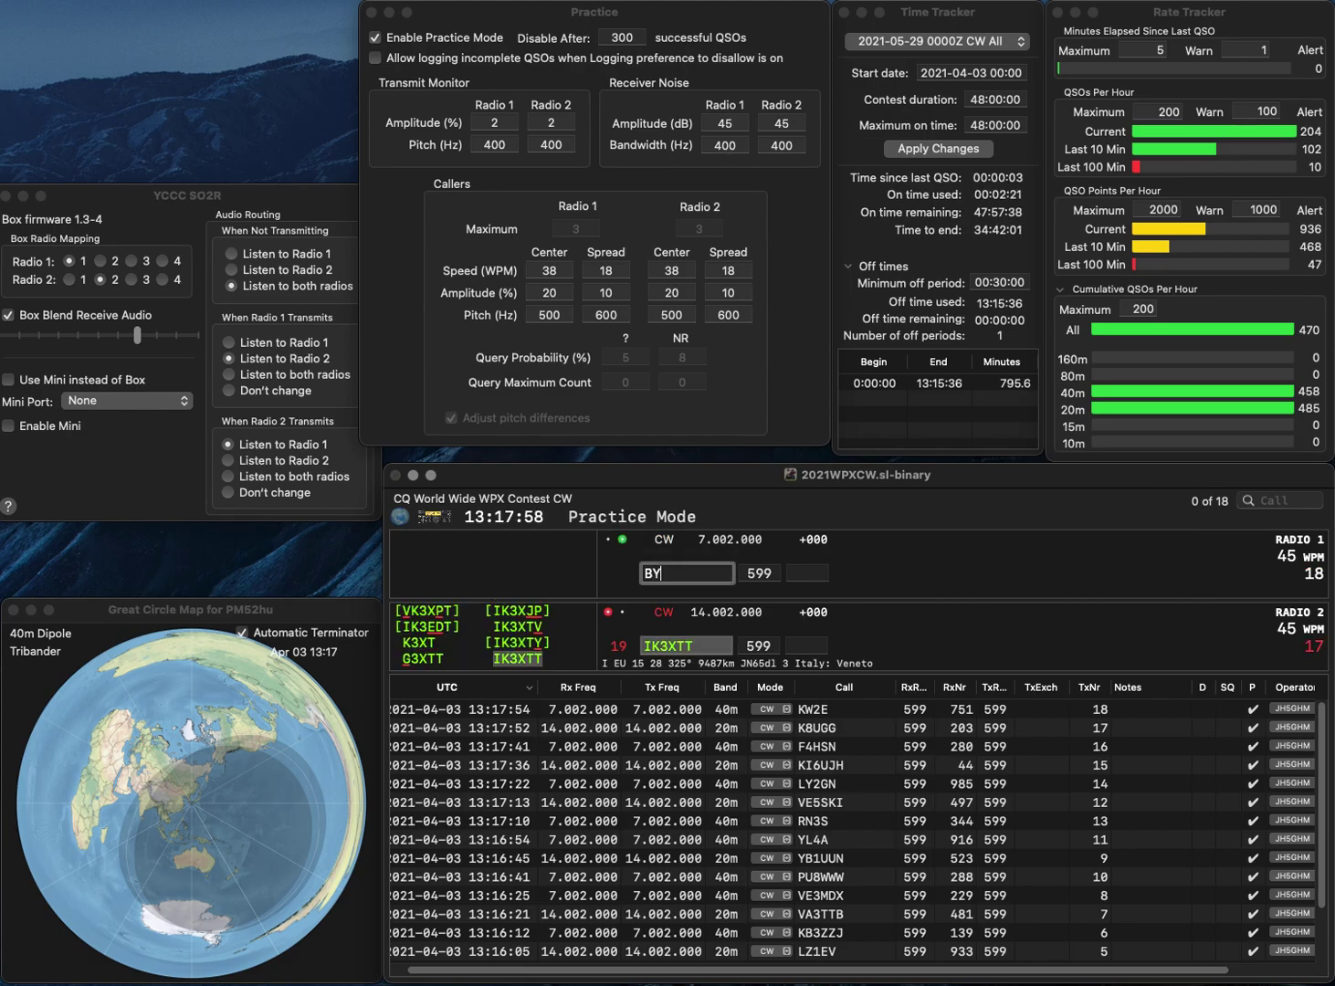
{"action": "type", "text": "1EGQ"}
{"action": "key", "text": "Delete"}
{"action": "type", "text": "Y"}
{"action": "key", "text": "Return"}
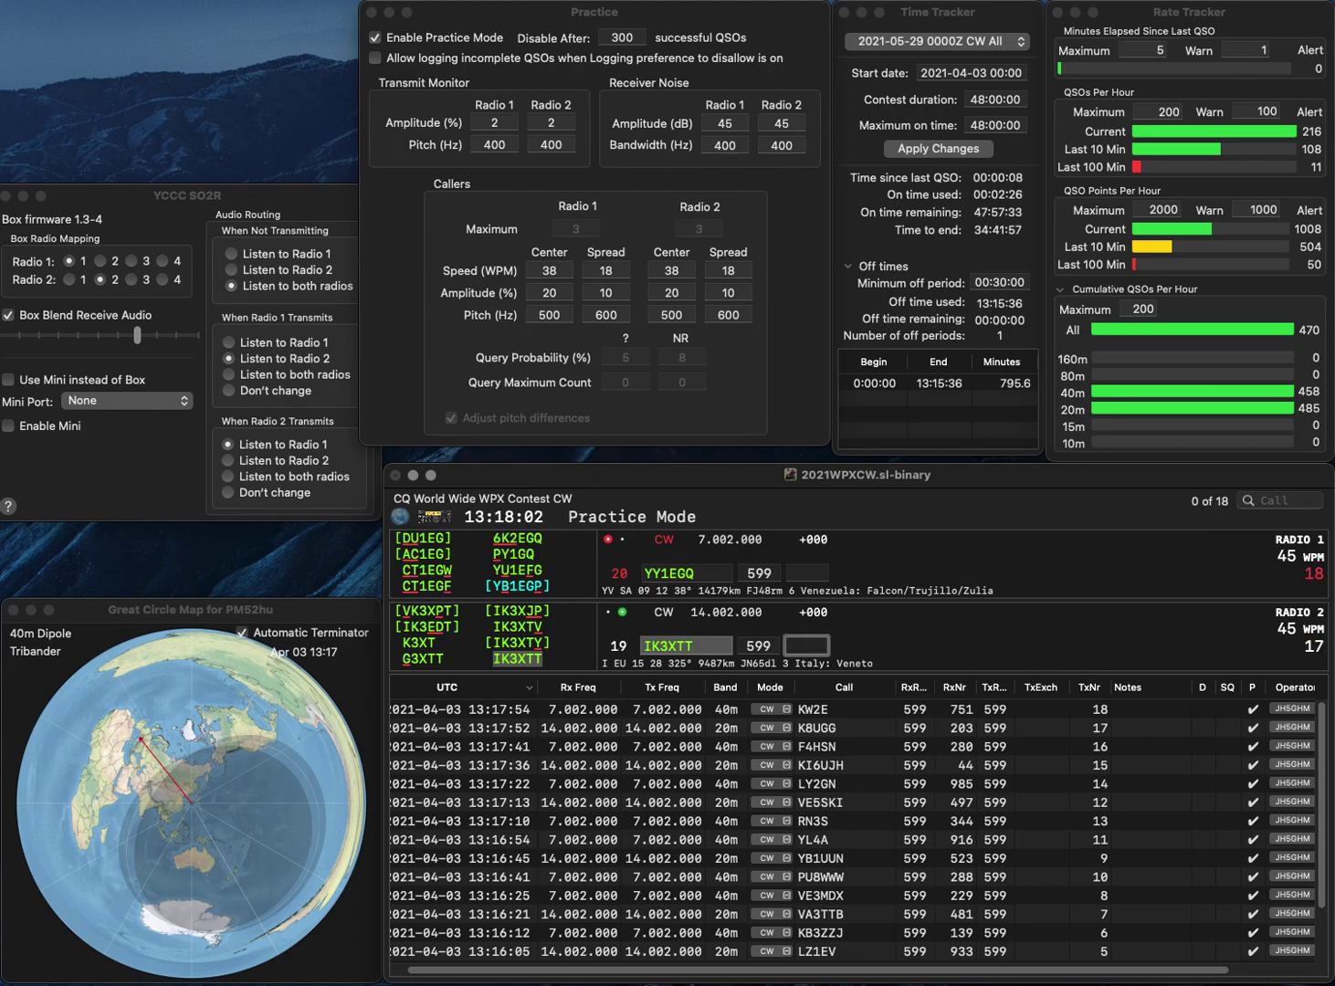
{"action": "left_click", "coordinate": [647, 574]}
{"action": "key", "text": "Delete"}
{"action": "key", "text": "Delete"}
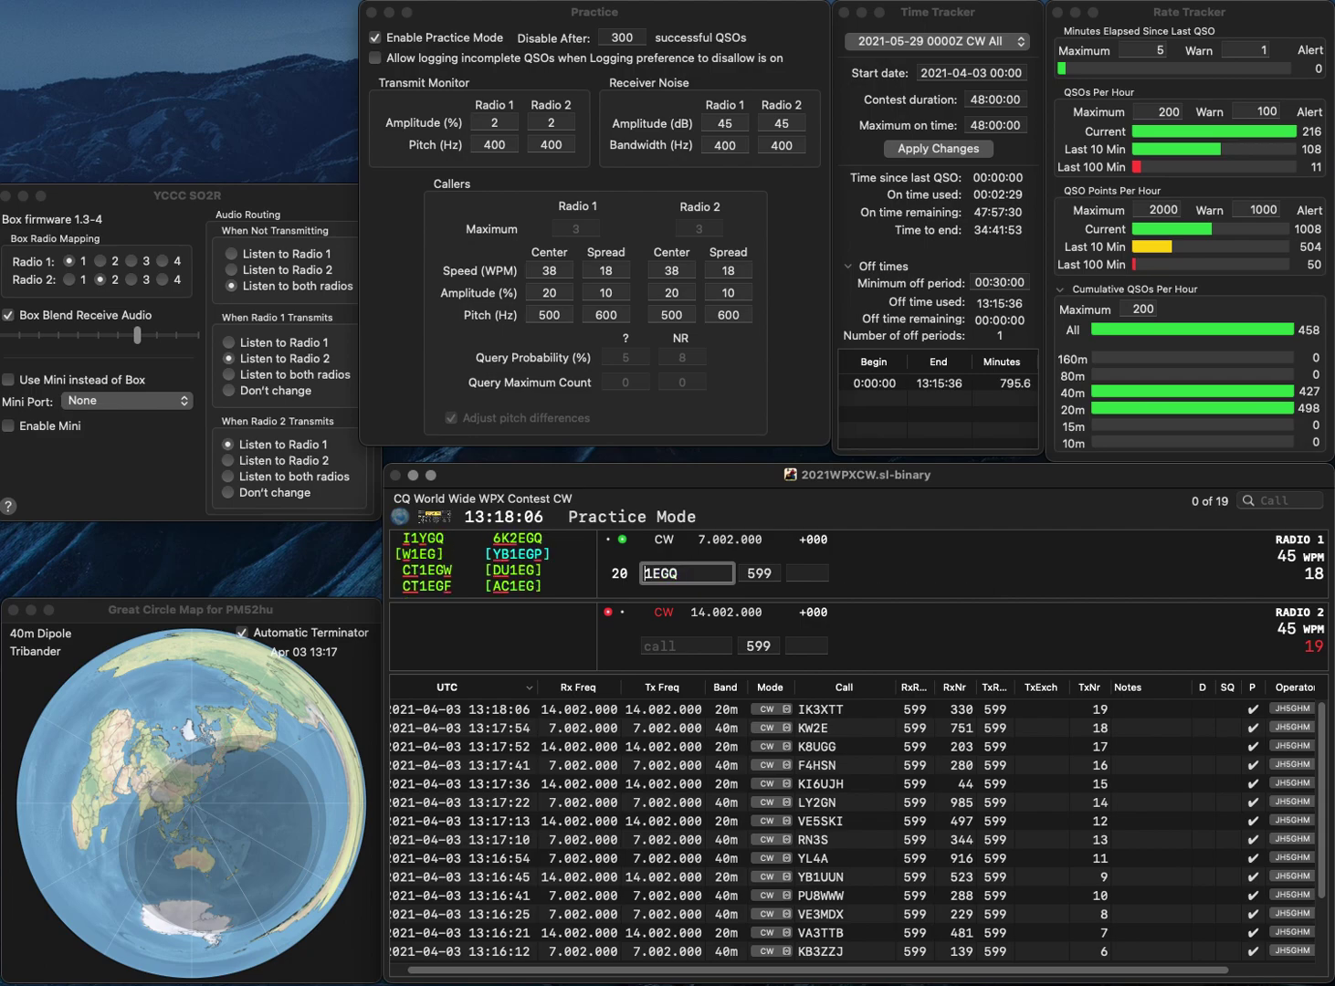
{"action": "type", "text": "K"}
{"action": "key", "text": "Delete"}
{"action": "type", "text": "2"}
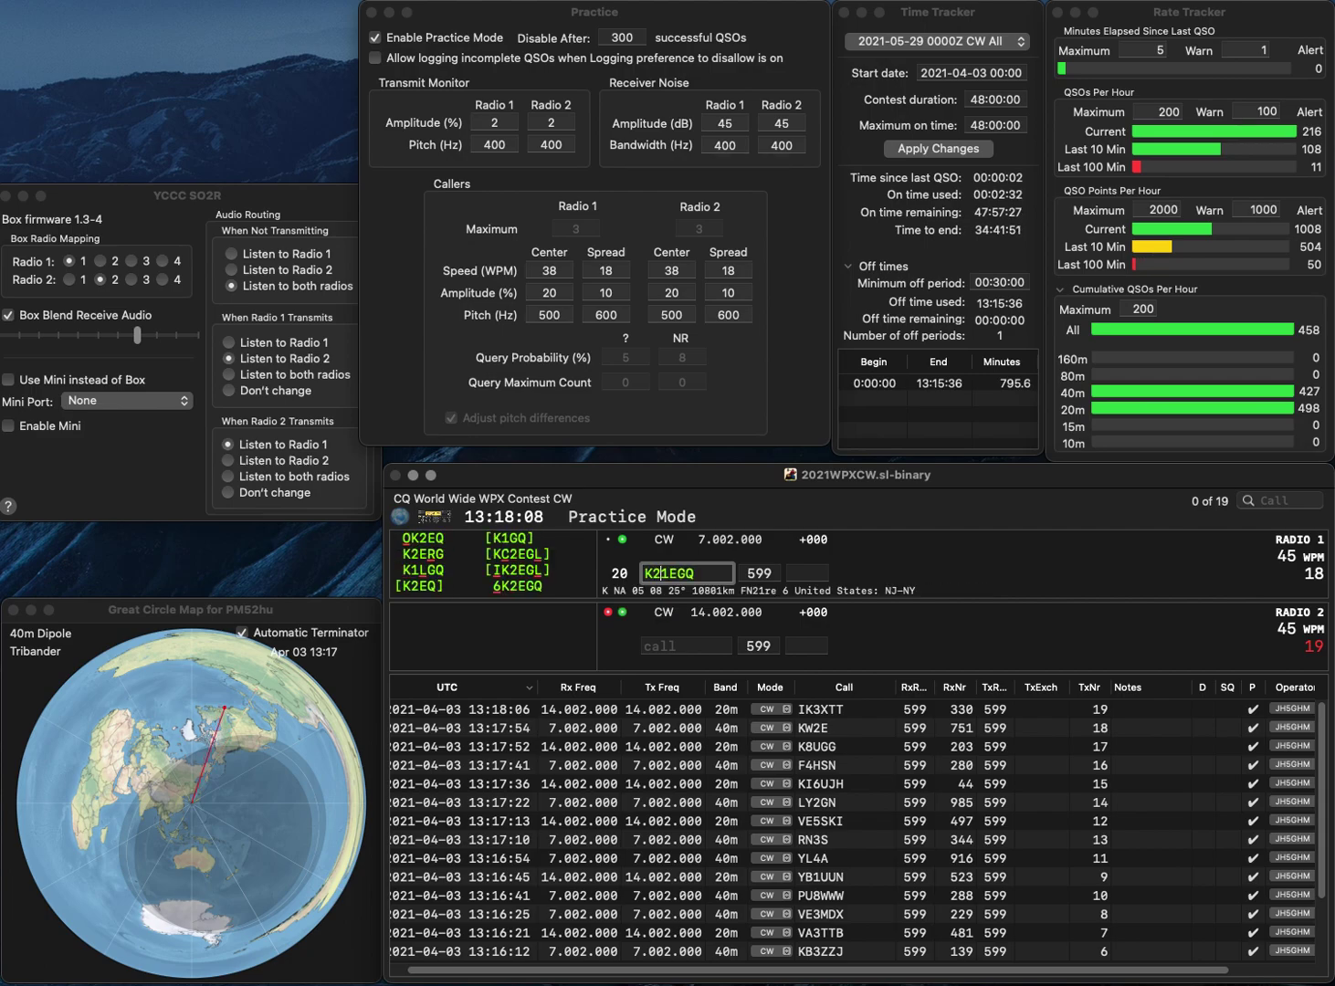
{"action": "key", "text": "Left"}
{"action": "key", "text": "Left"}
{"action": "type", "text": "6"}
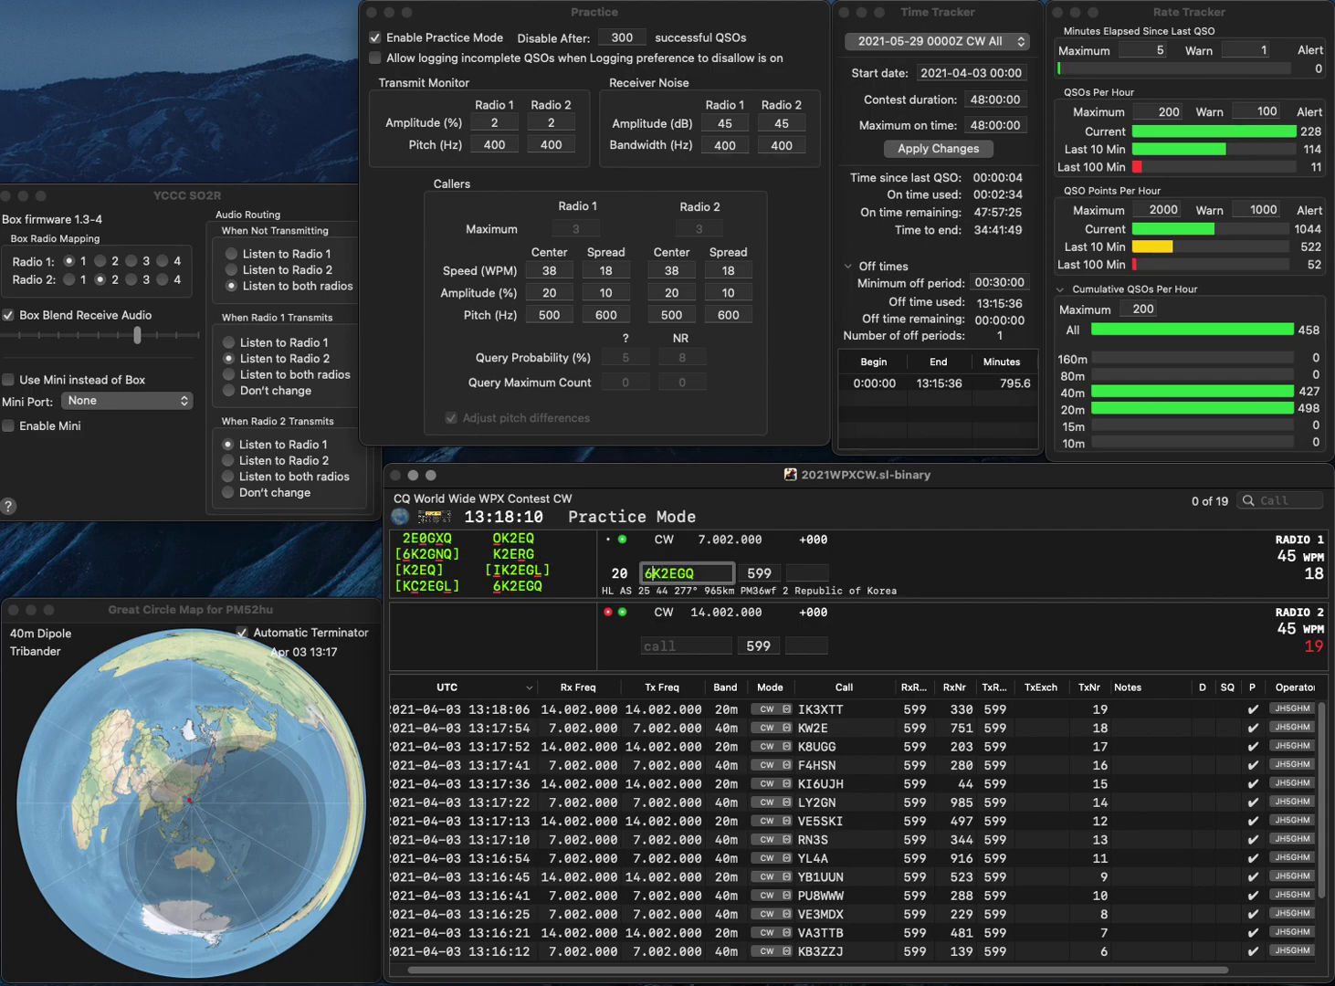
{"action": "key", "text": "Return"}
Answer the caller KA3E on Radio 2.
{"action": "type", "text": "W"}
{"action": "key", "text": "BackSpace"}
{"action": "type", "text": "KA3E"}
{"action": "key", "text": "Return"}
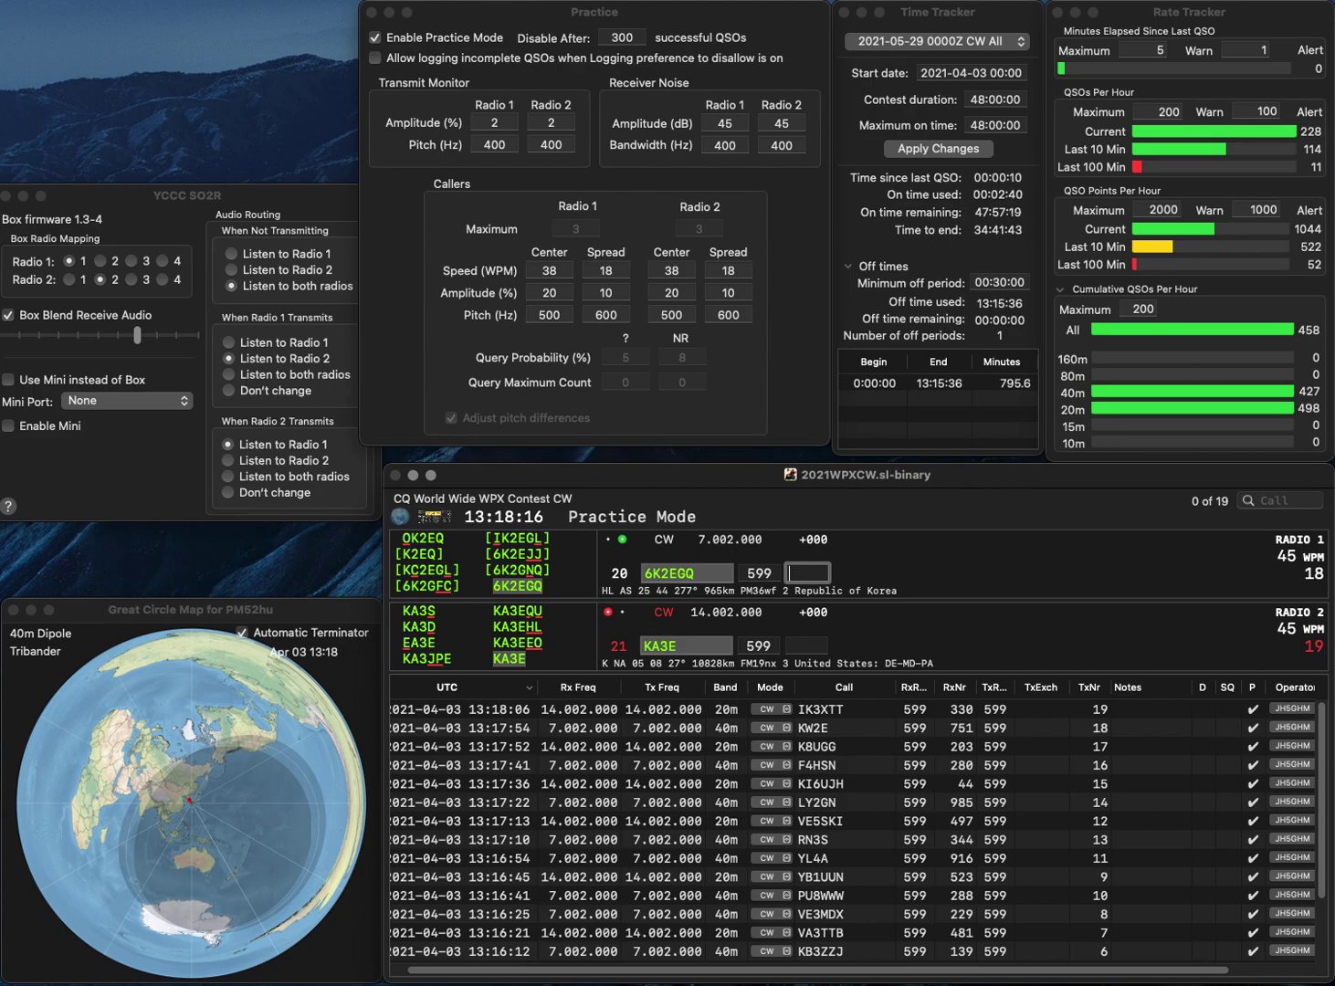
{"action": "type", "text": "739"}
{"action": "key", "text": "Return"}
{"action": "type", "text": "81"}
{"action": "key", "text": "Return"}
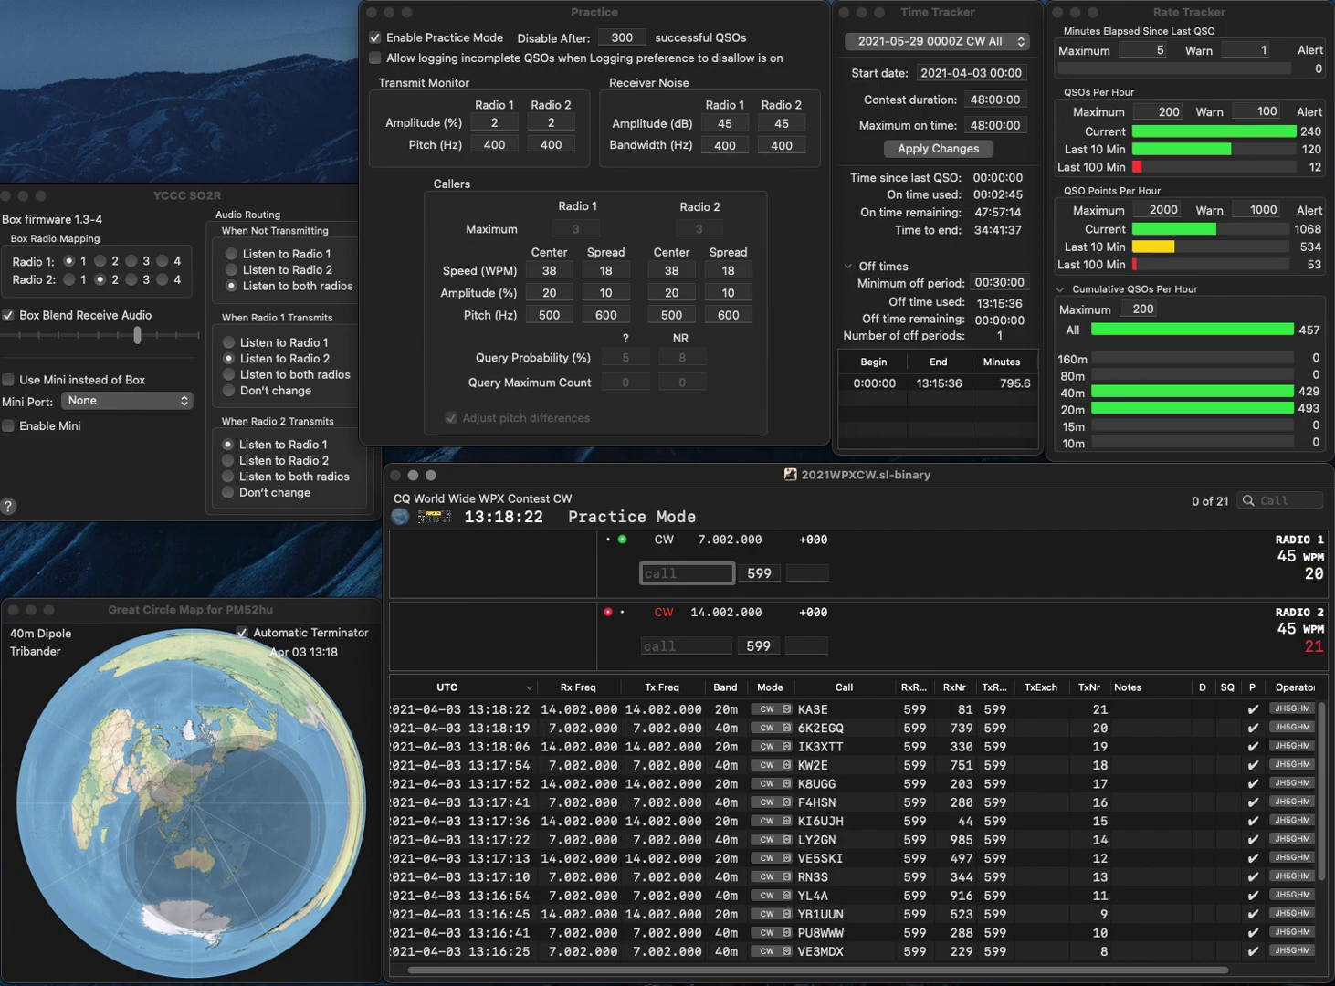
{"action": "type", "text": "K2AA"}
{"action": "key", "text": "backslash"}
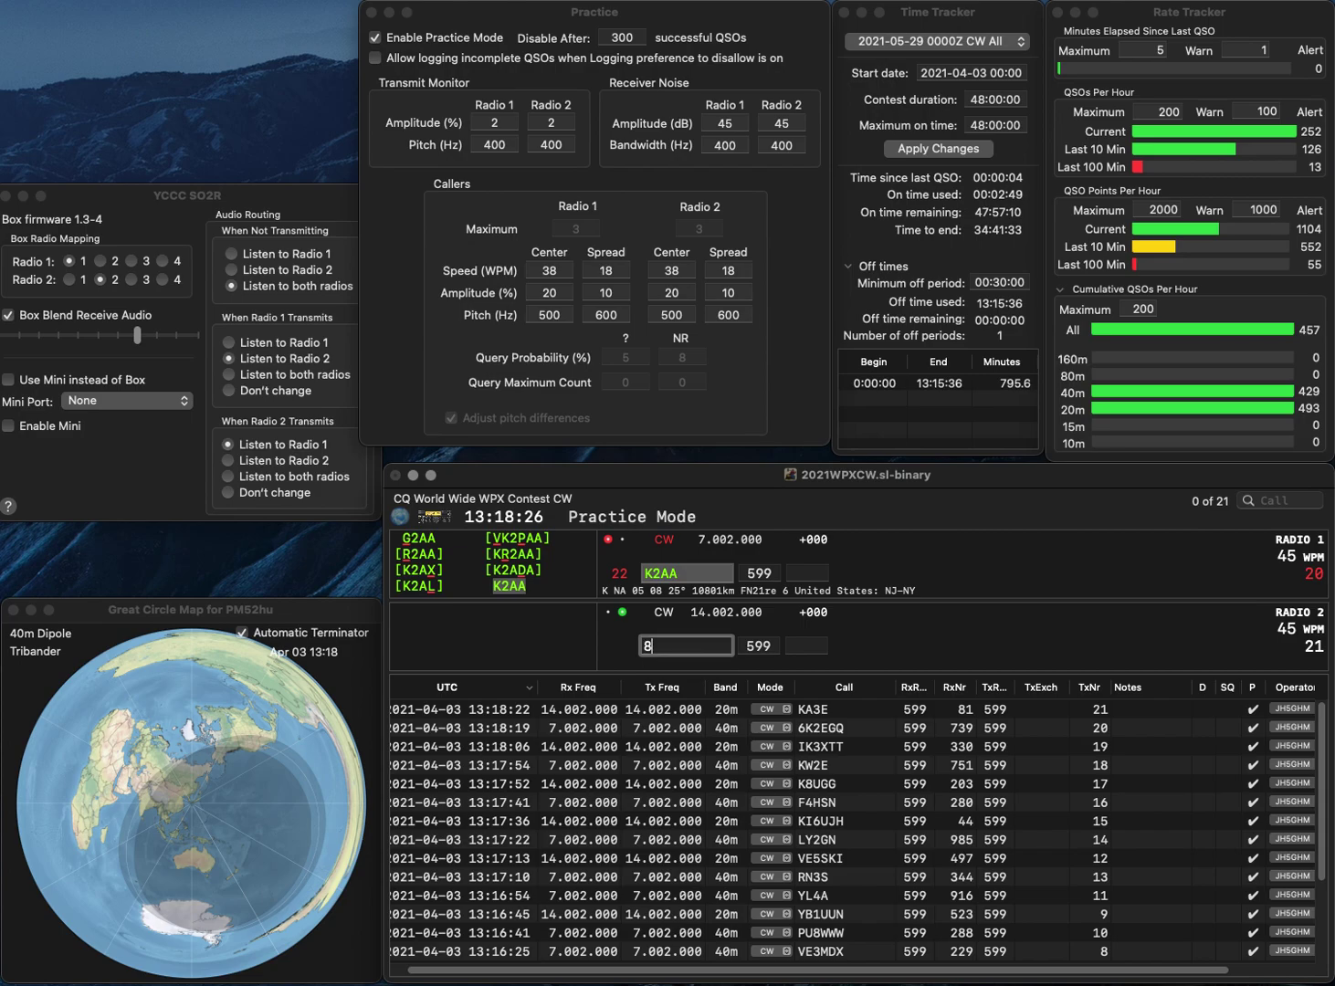
{"action": "type", "text": "8UMT"}
{"action": "type", "text": "WA"}
{"action": "key", "text": "Return"}
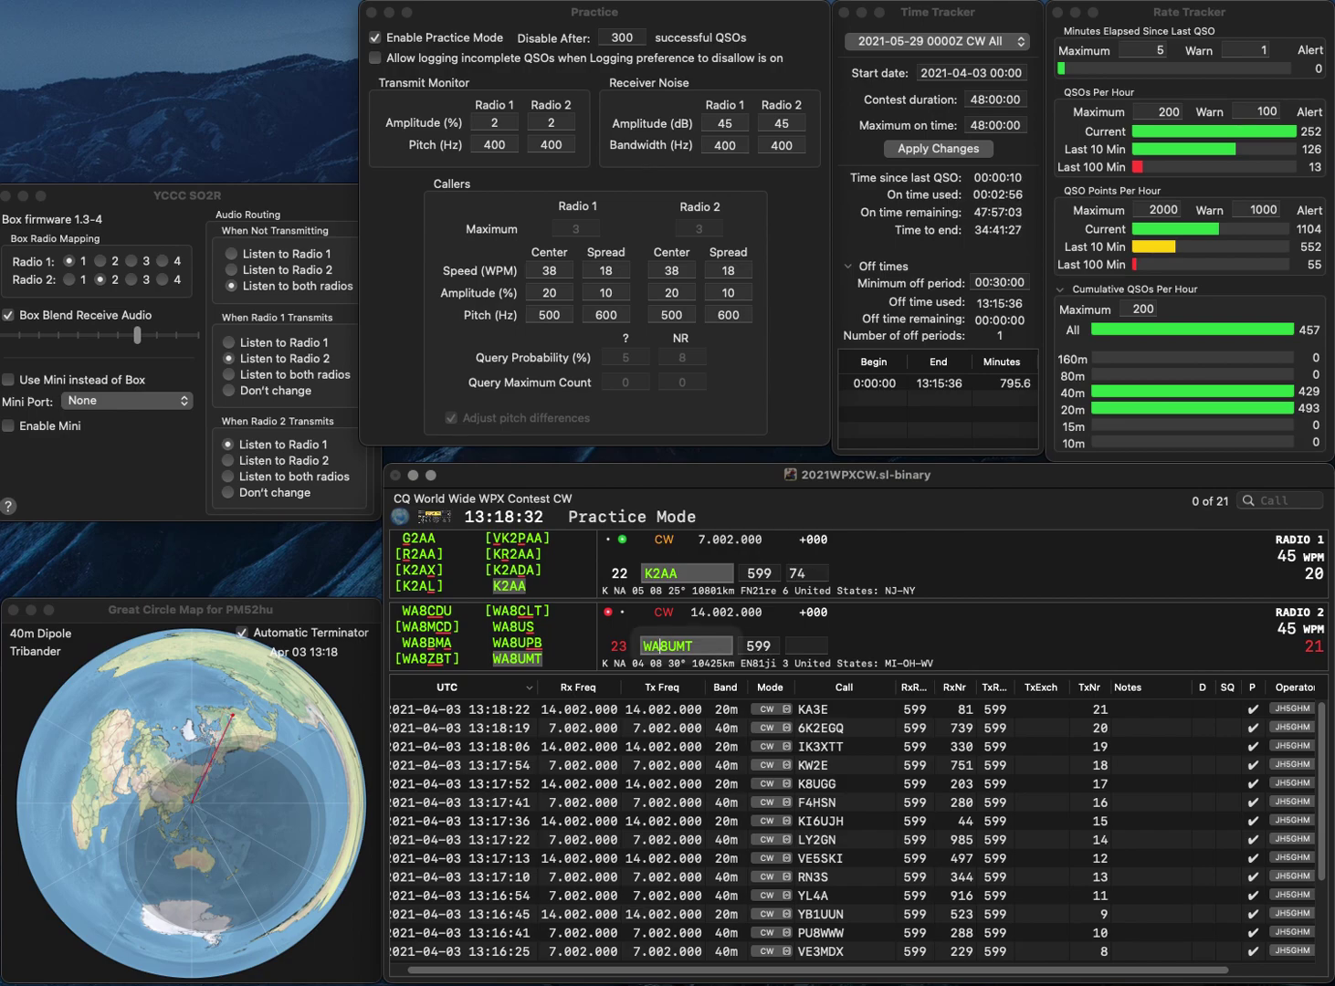
{"action": "key", "text": "Return"}
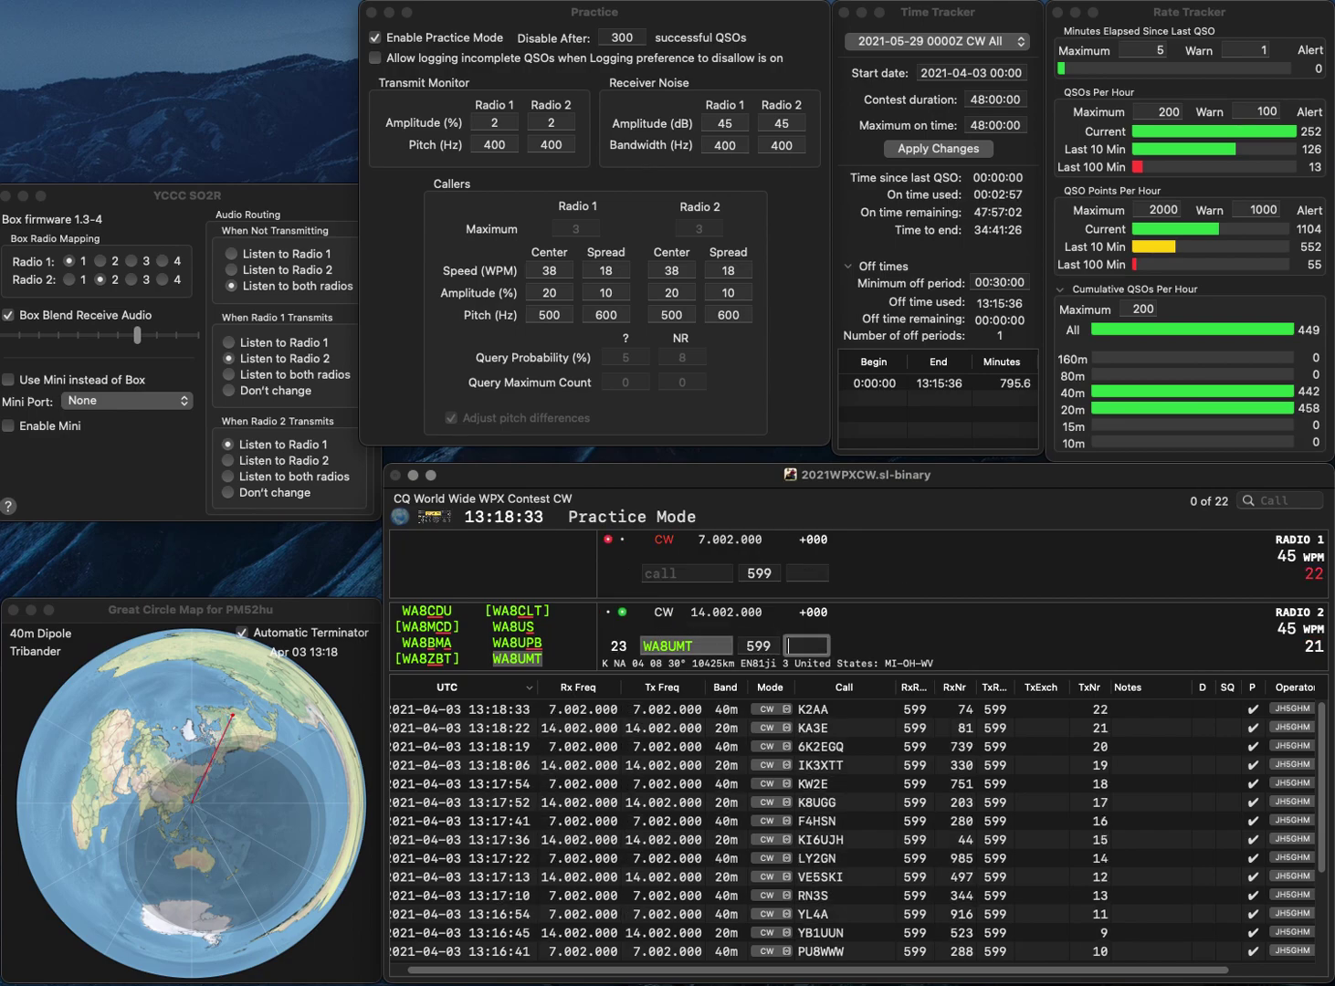
{"action": "type", "text": "251"}
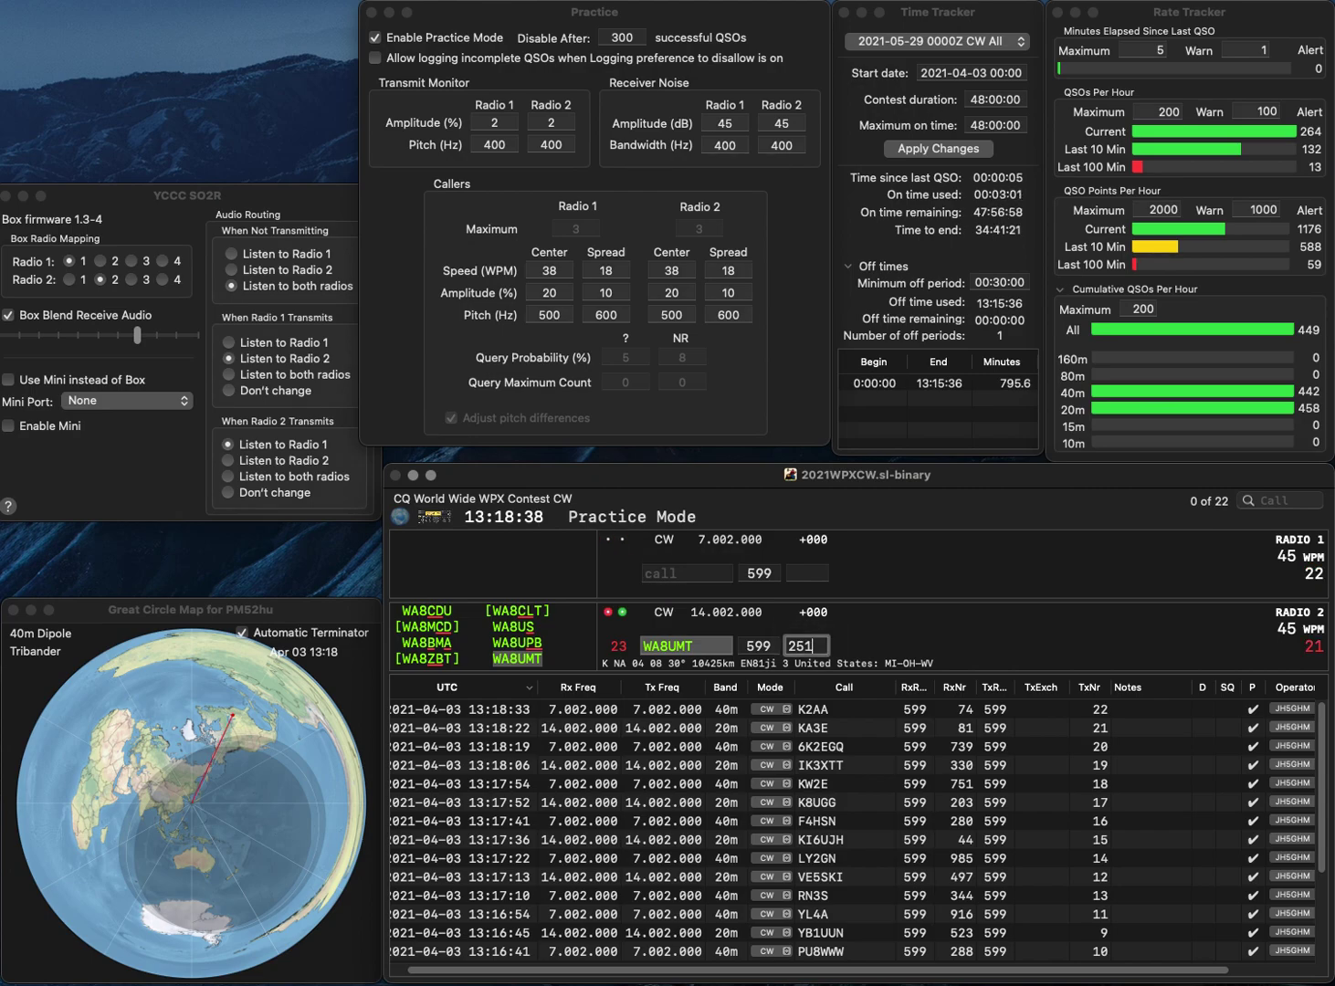
{"action": "key", "text": "Return"}
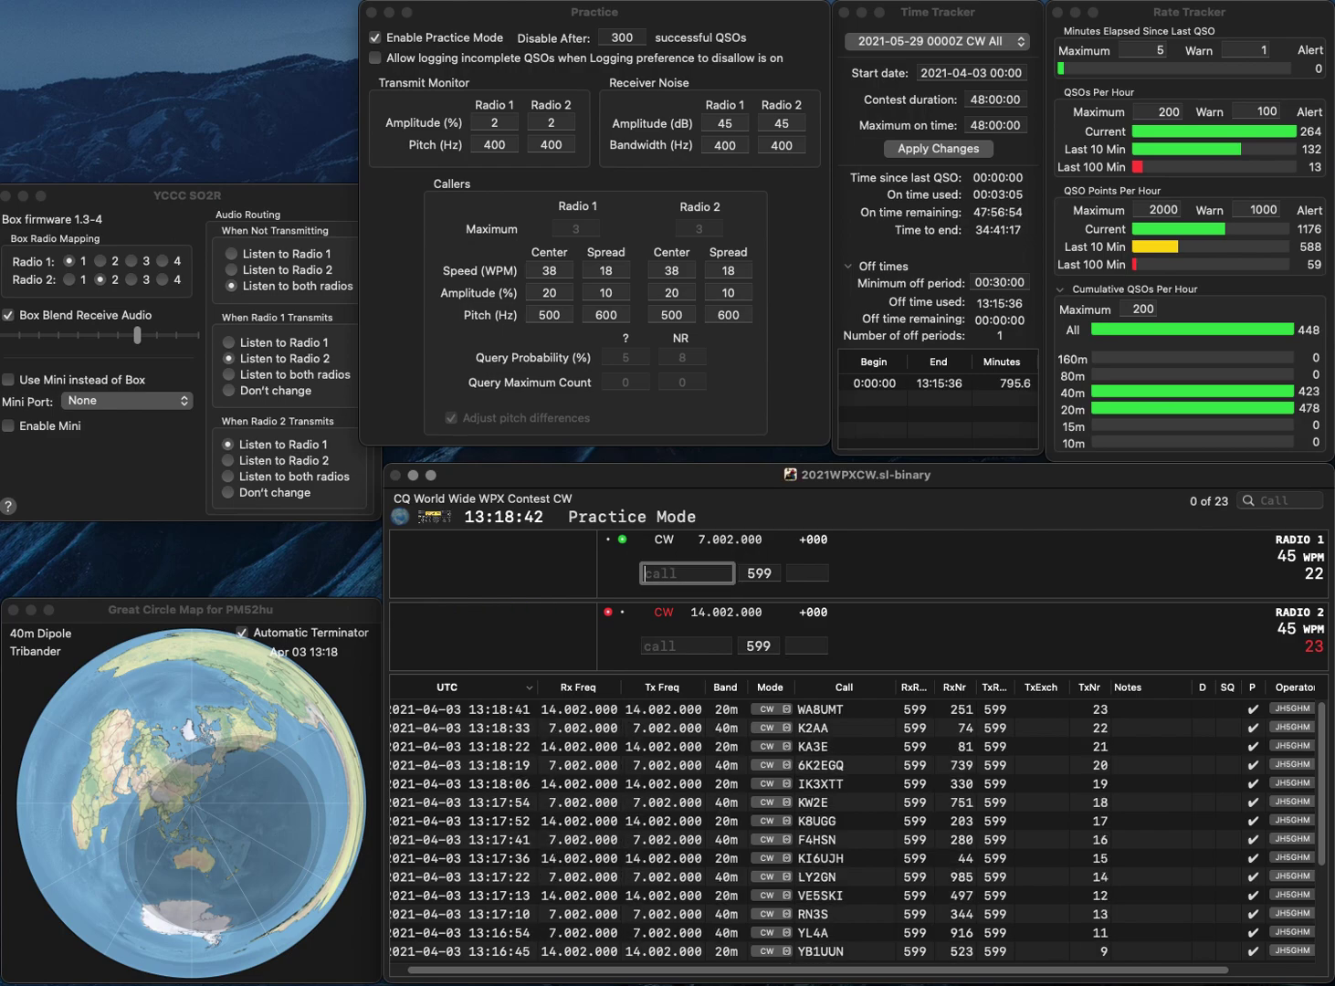
{"action": "type", "text": "NJU"}
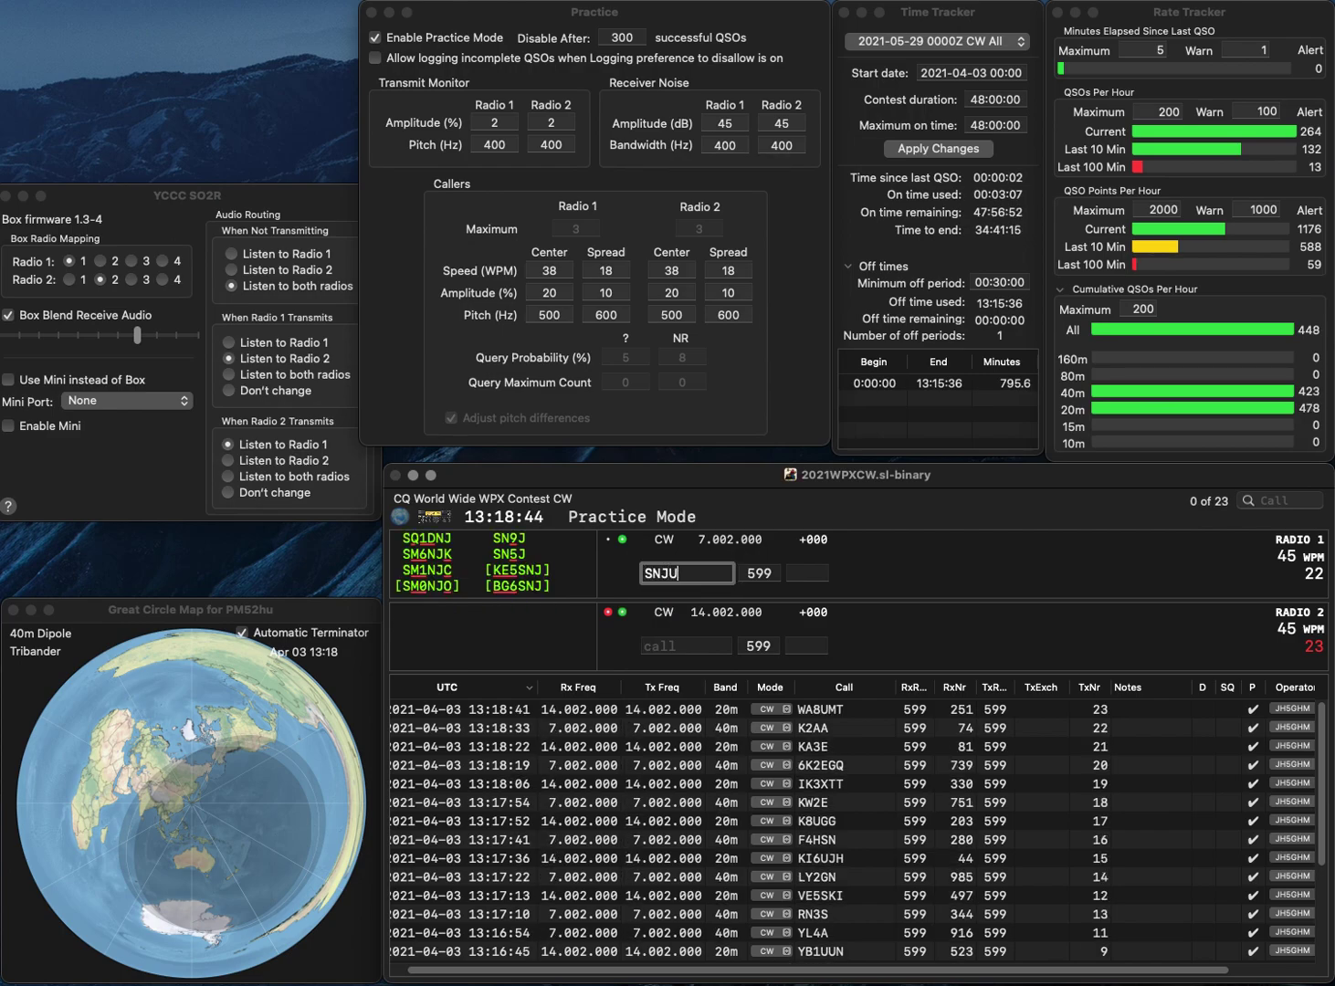
{"action": "key", "text": "Return"}
{"action": "type", "text": "4KM"}
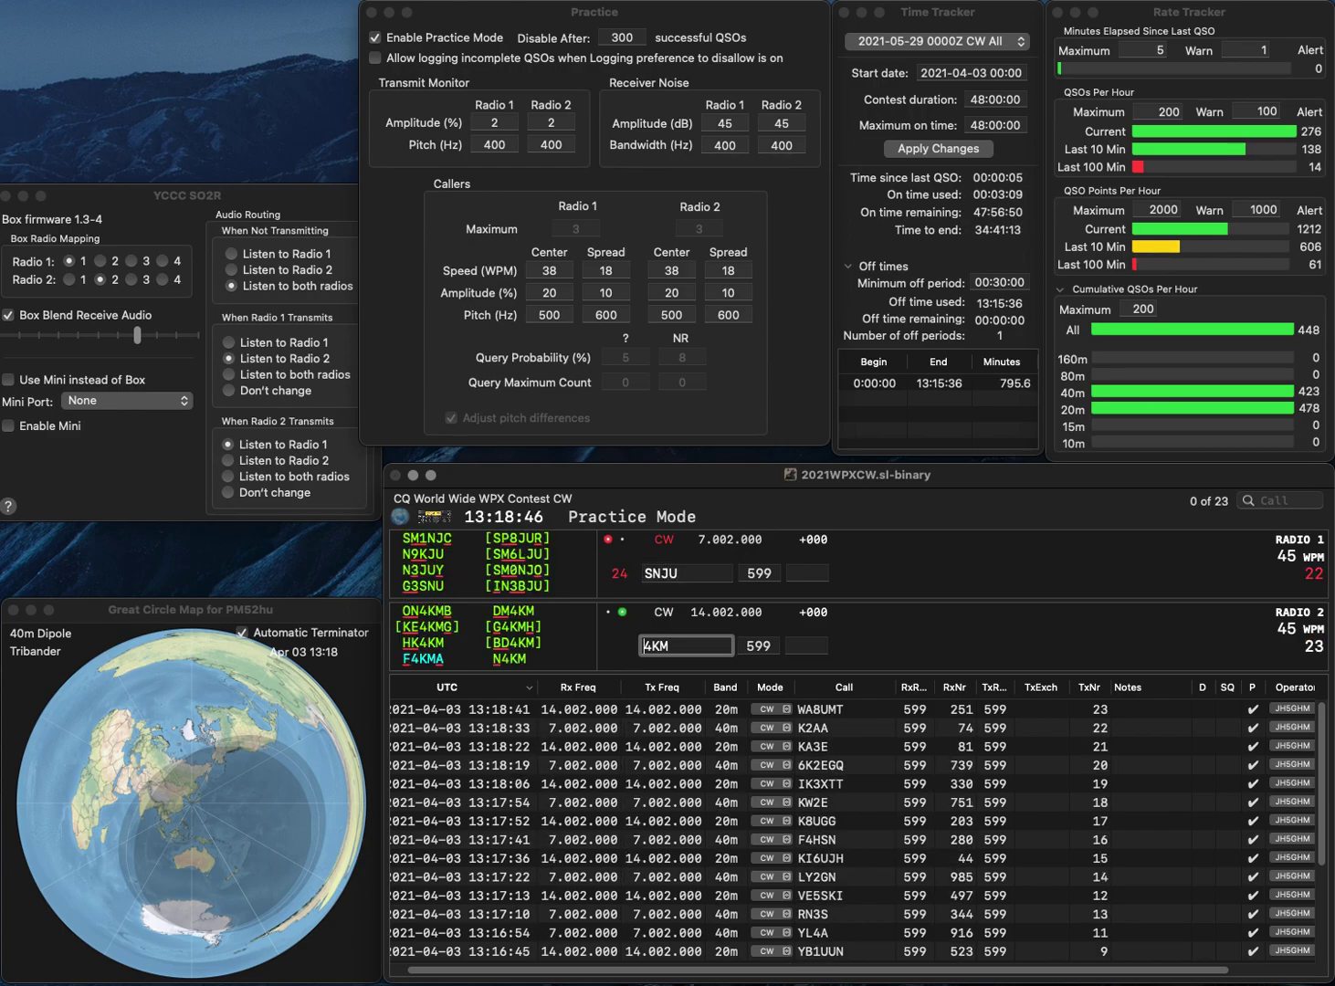
{"action": "type", "text": "N"}
{"action": "key", "text": "Return"}
Correct the caller's call sign on Radio 1 to SV1NJA and send it again.
{"action": "type", "text": "V1"}
{"action": "key", "text": "BackSpace"}
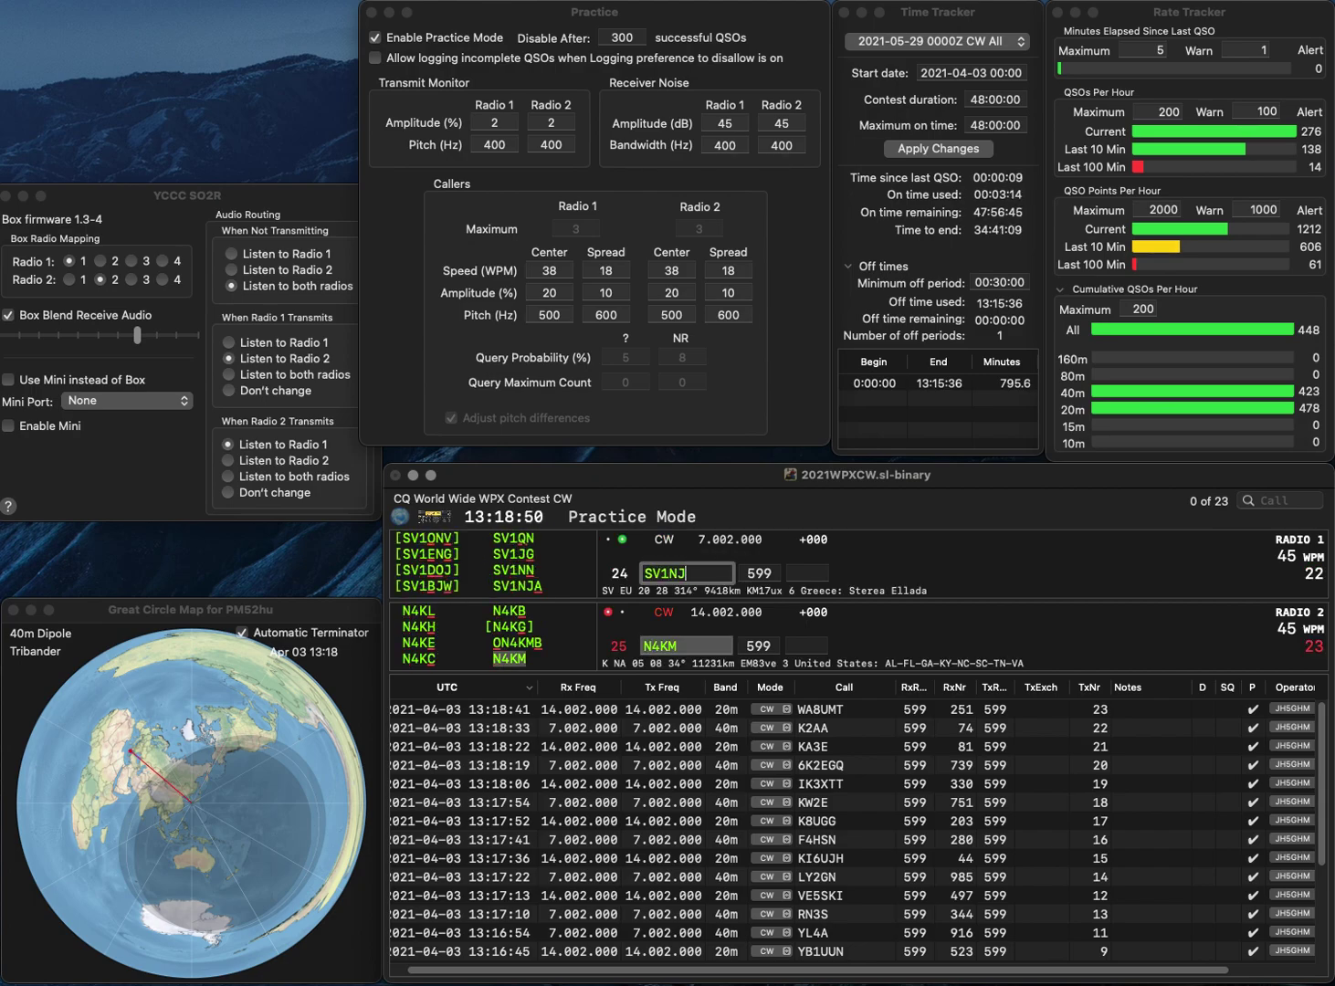
{"action": "type", "text": "A"}
{"action": "key", "text": "Return"}
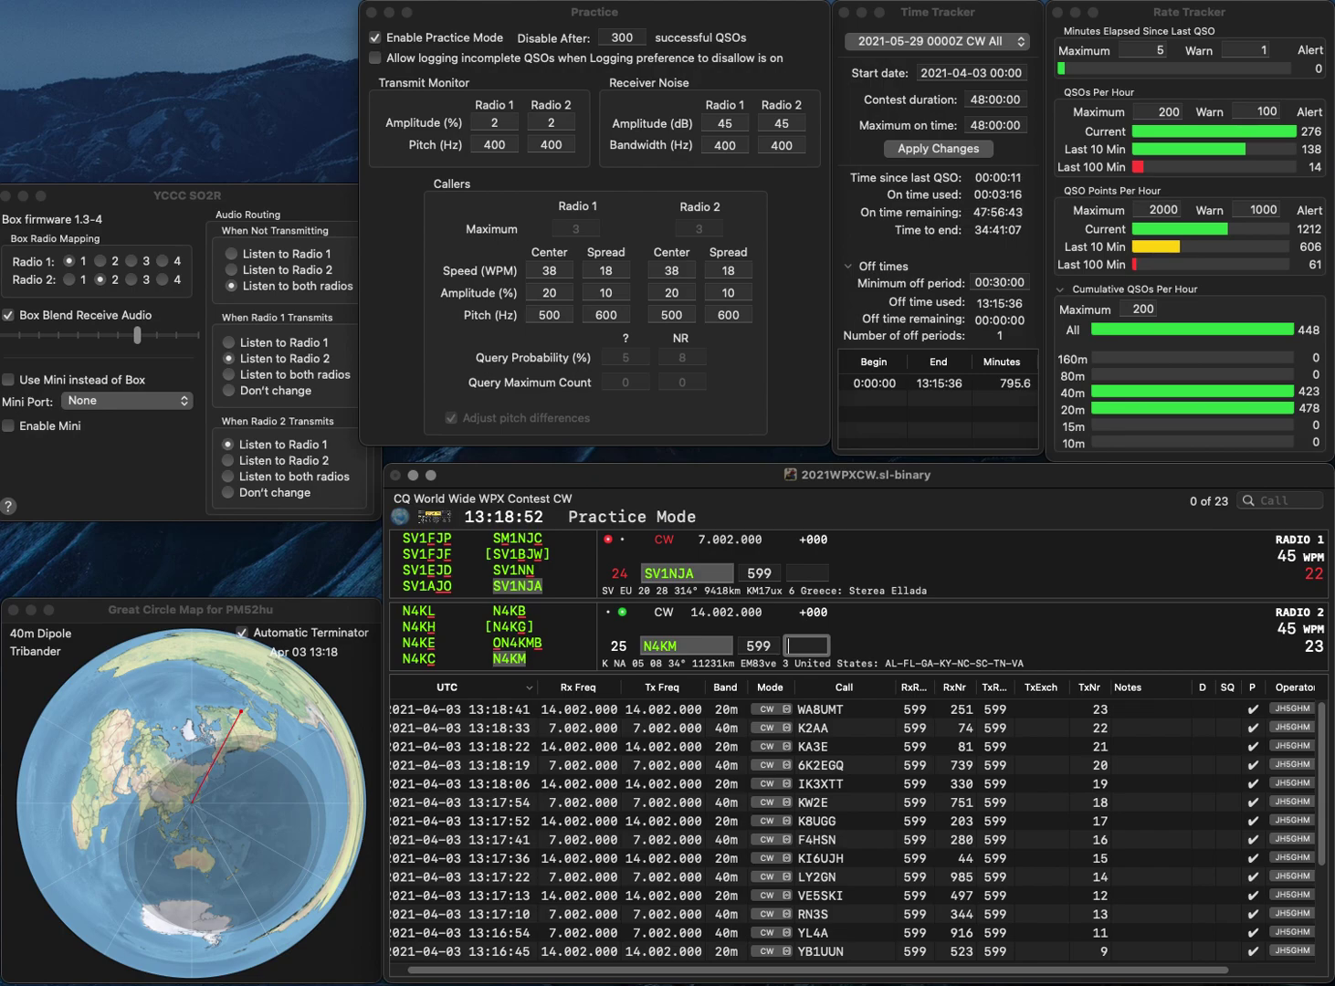
{"action": "type", "text": "5"}
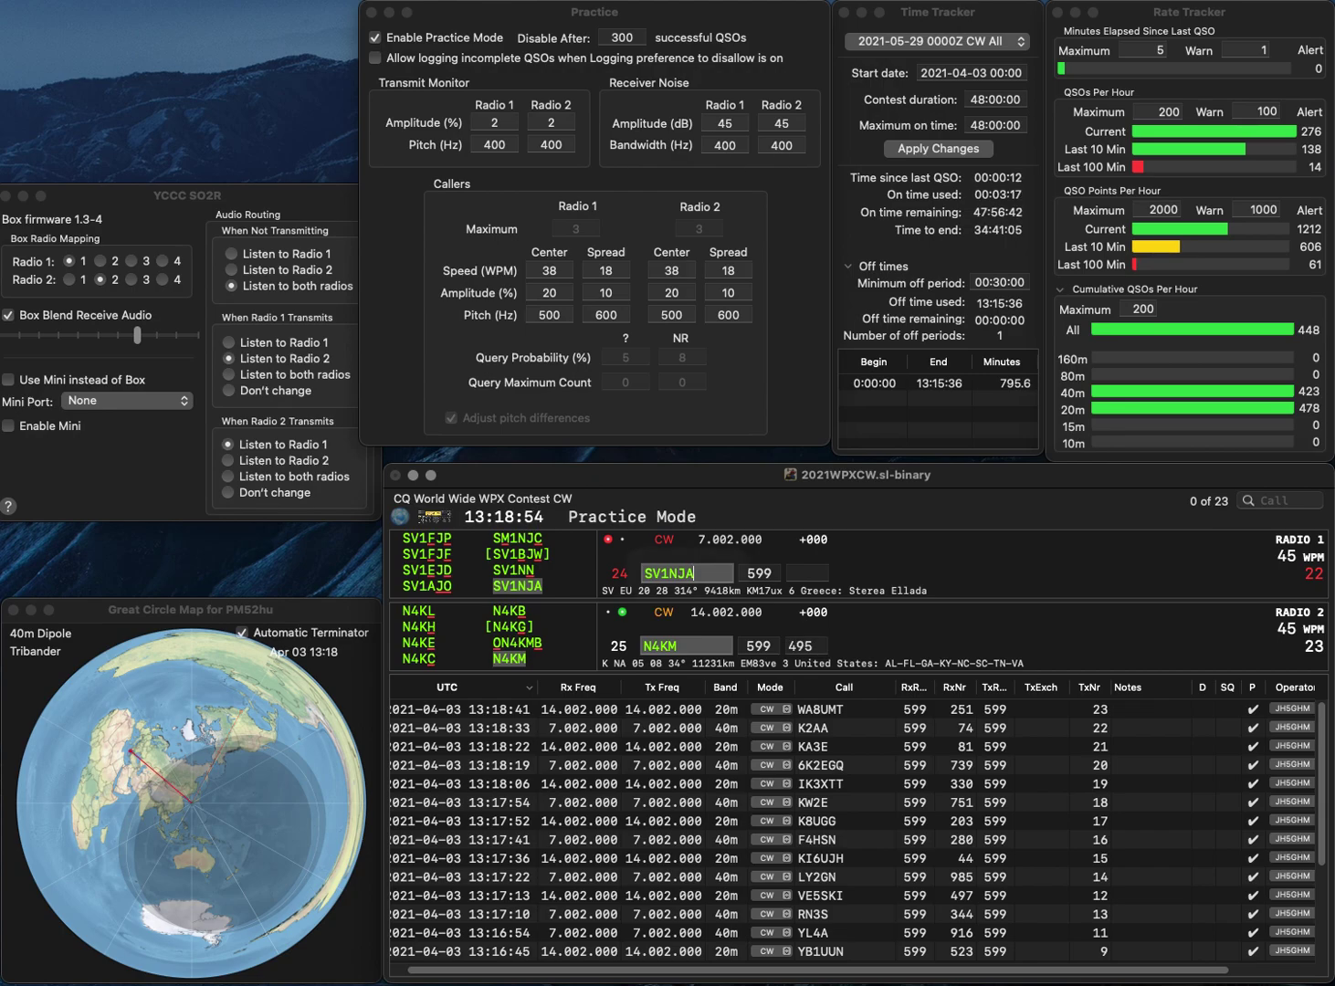
{"action": "key", "text": "Return"}
{"action": "key", "text": "space"}
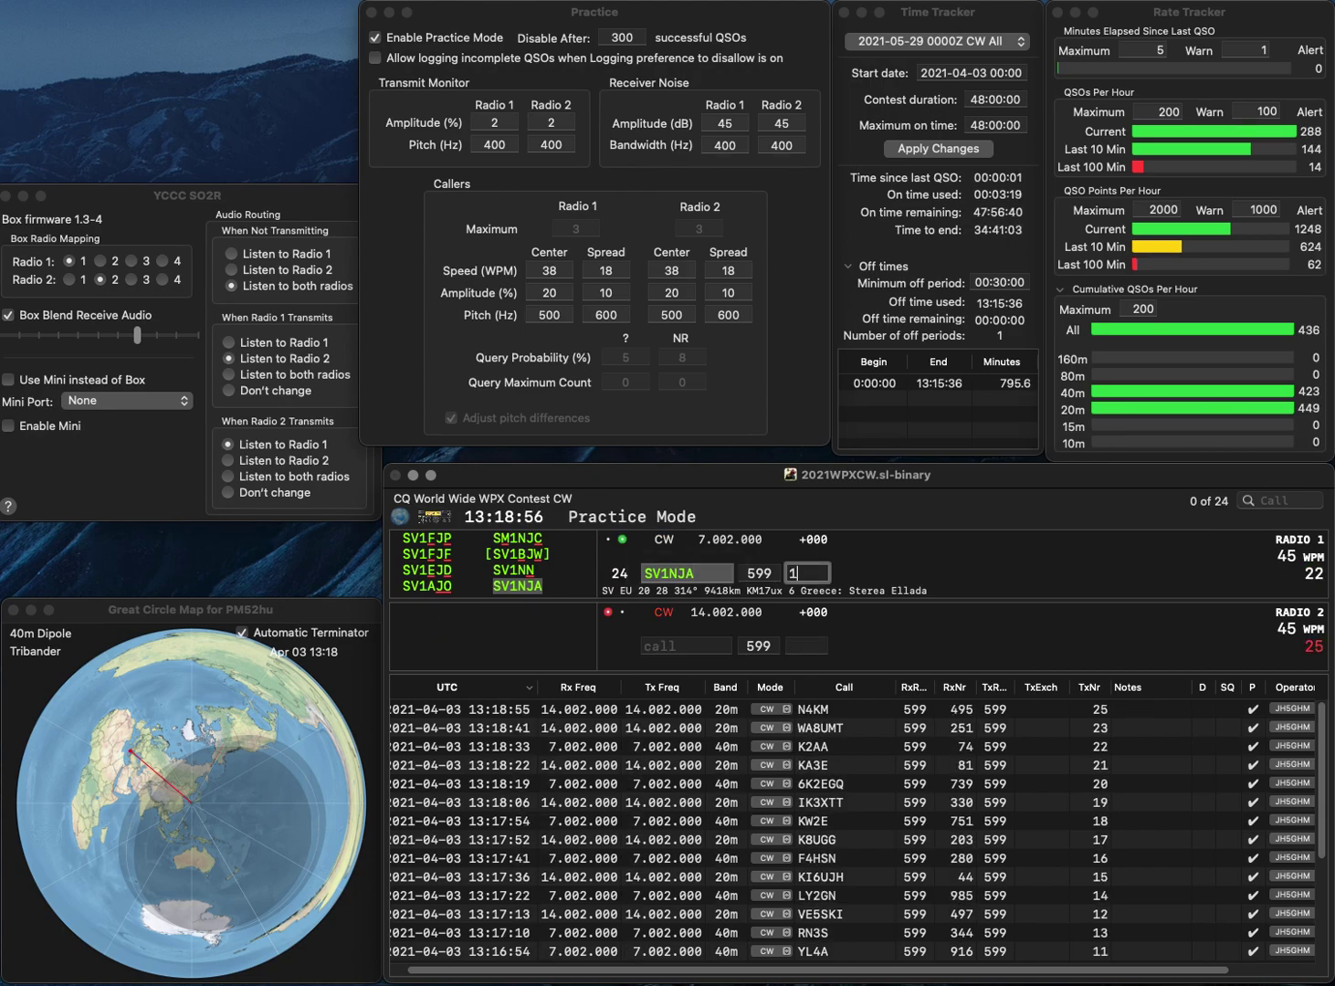
{"action": "type", "text": "19"}
{"action": "key", "text": "Return"}
Answer K7ZX on Radio 2 and W4XK on Radio 1, correcting the Radio 2 call sign to KZ7X and sending it again.
{"action": "type", "text": "K7ZX"}
{"action": "key", "text": "Return"}
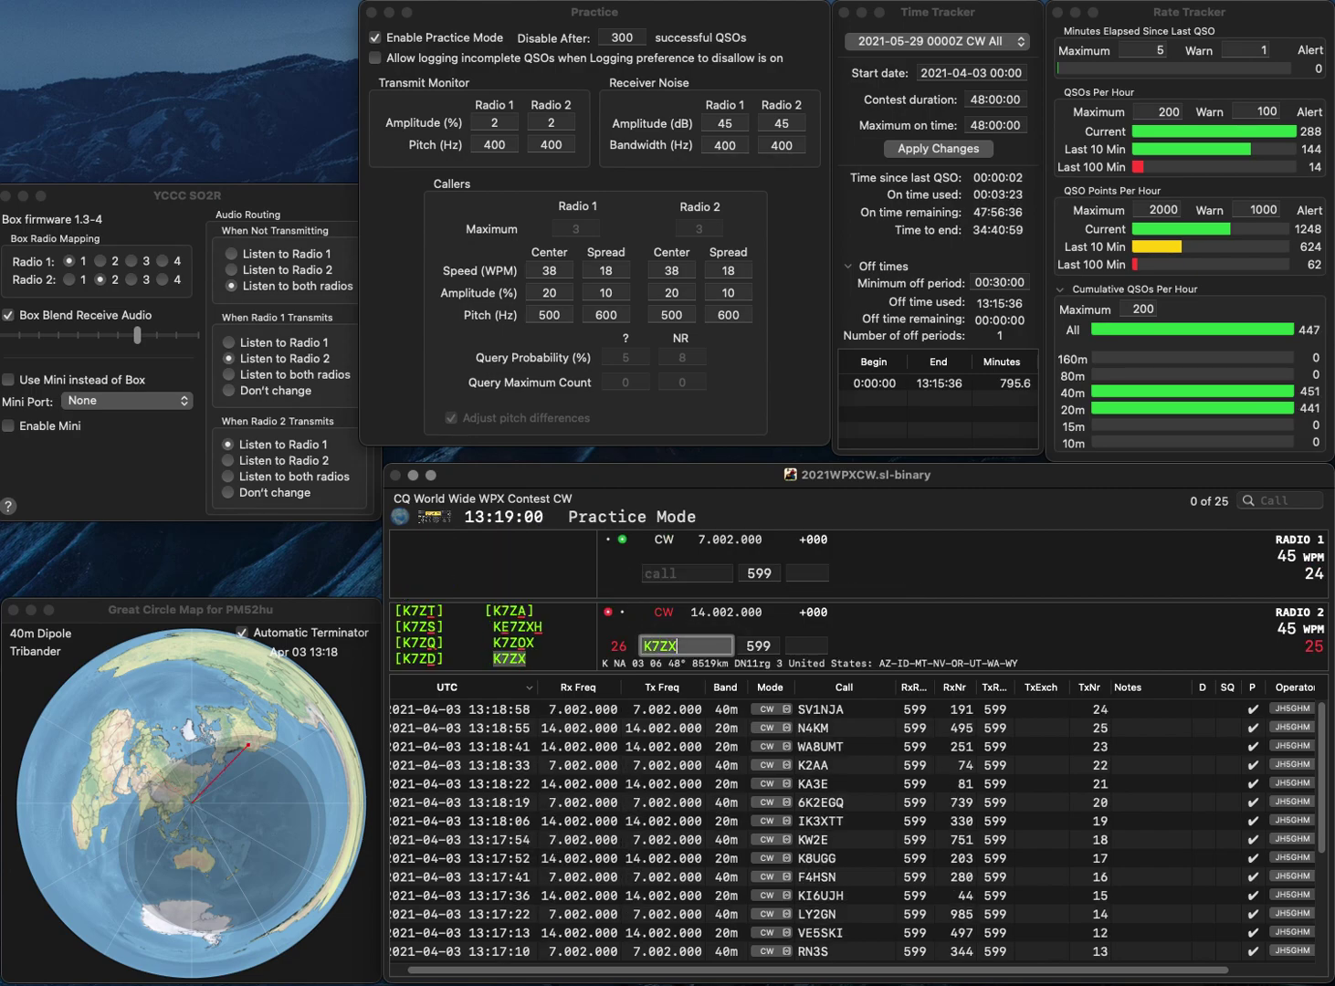
{"action": "type", "text": "W4XK"}
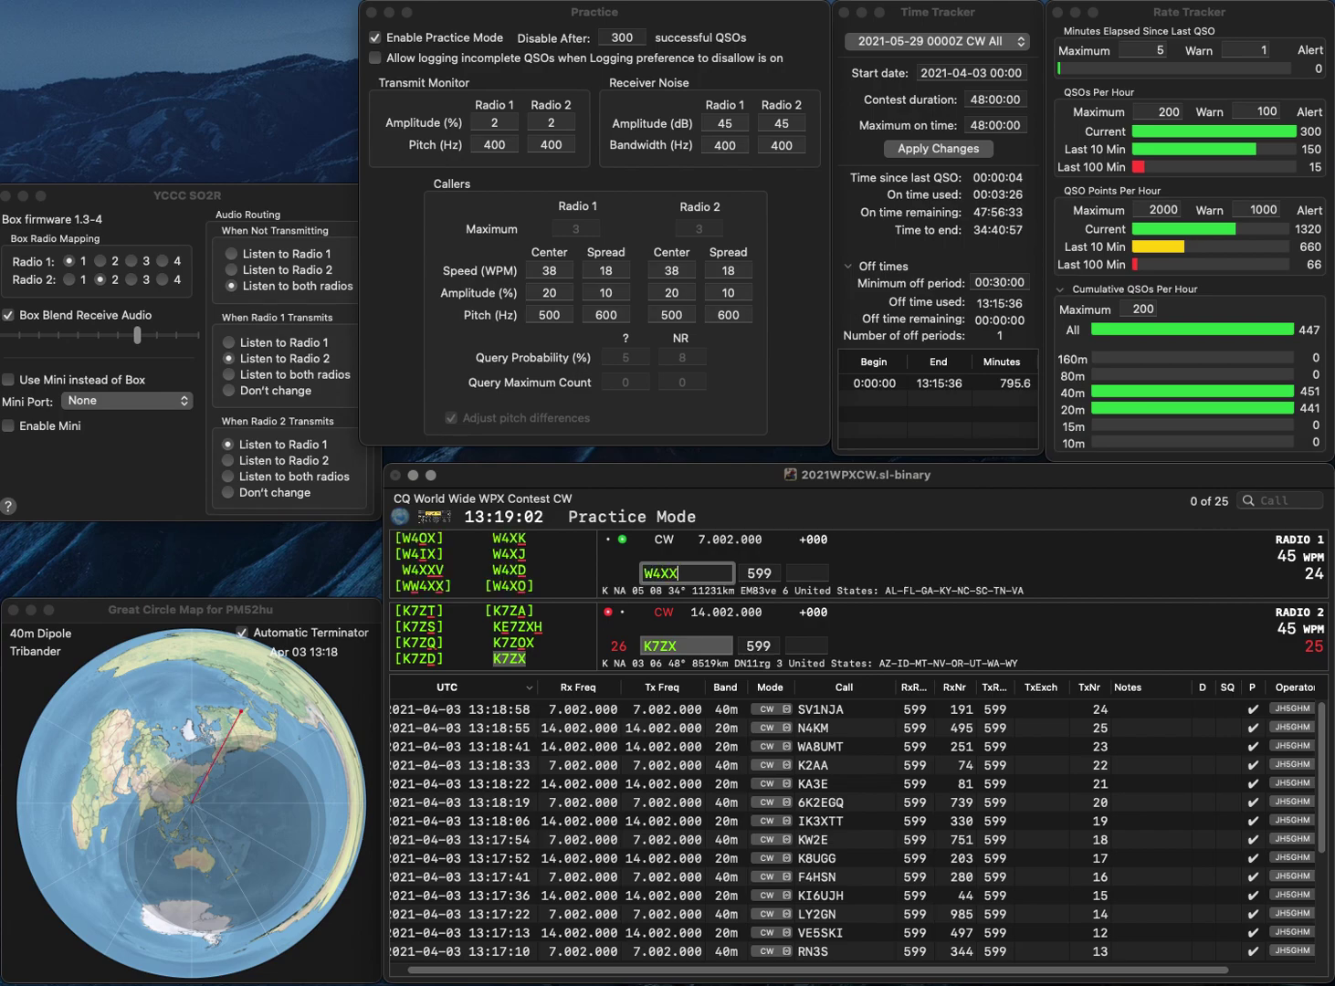
{"action": "key", "text": "Return"}
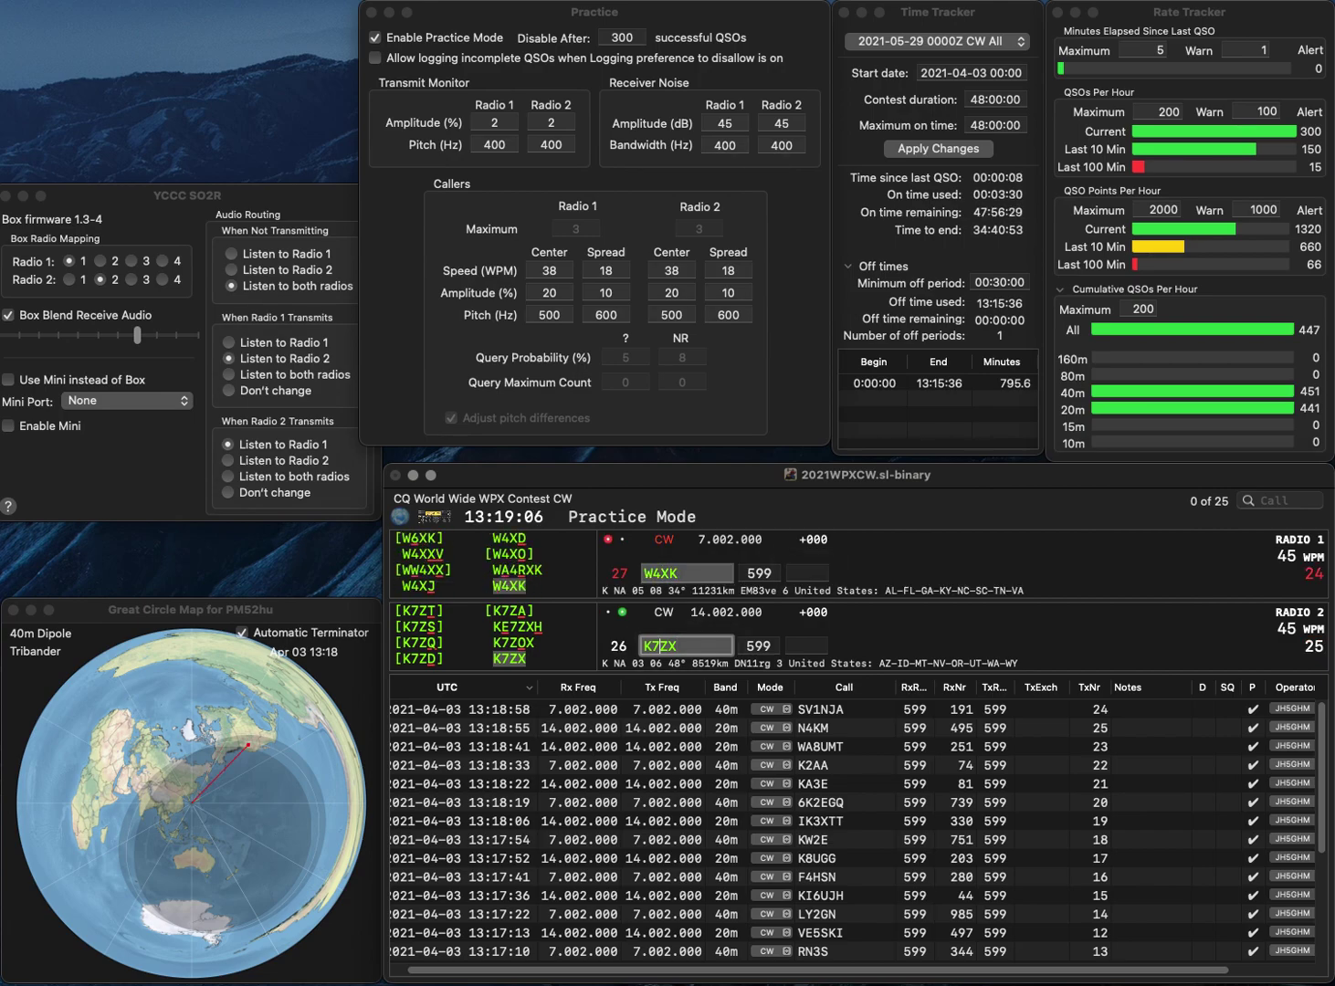
{"action": "key", "text": "ctrl+t"}
{"action": "key", "text": "Return"}
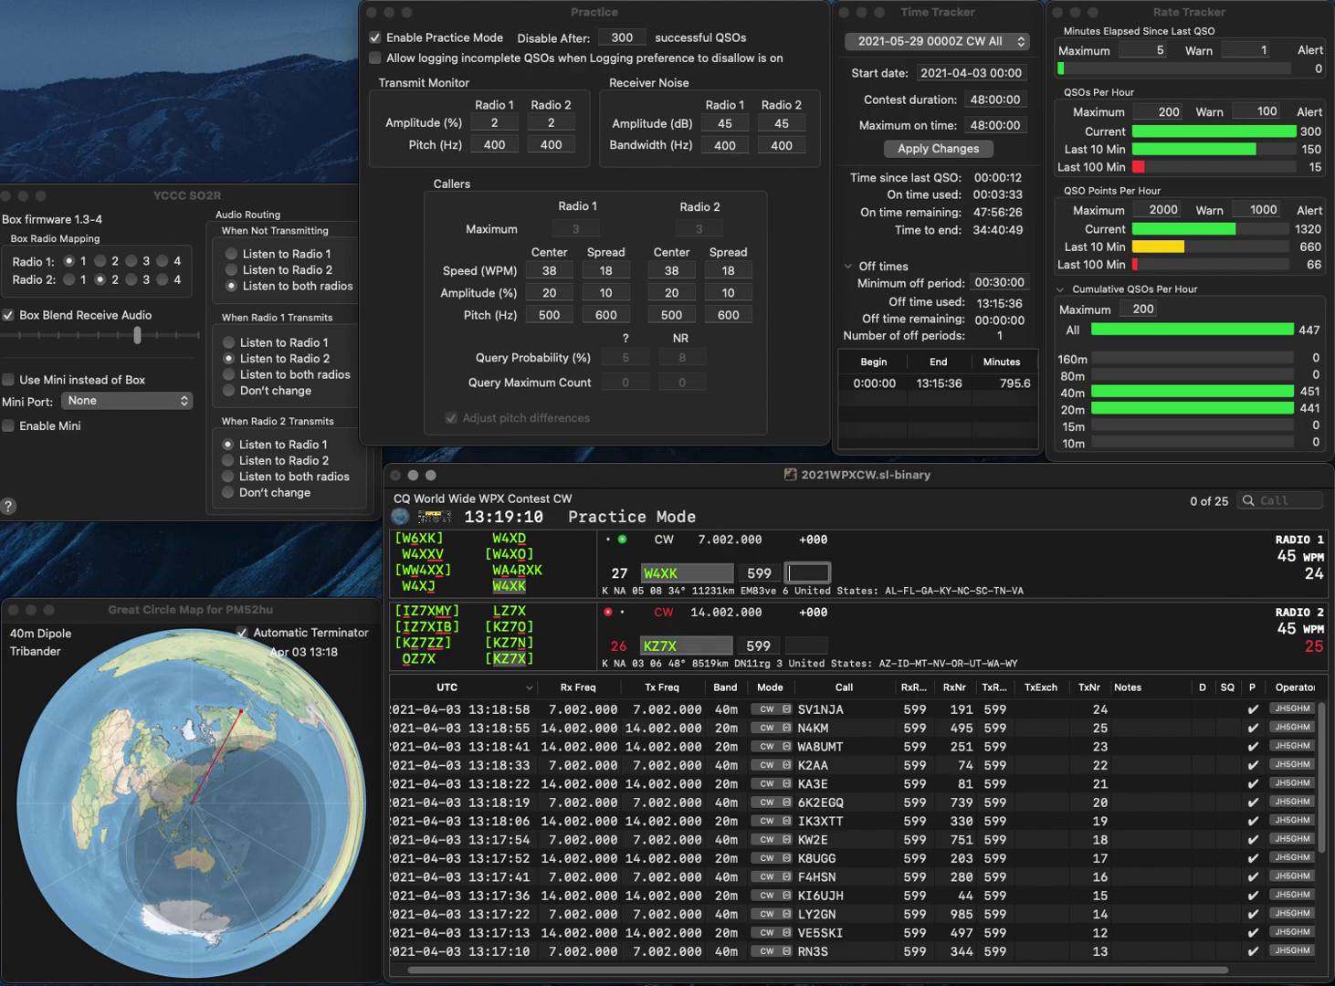
{"action": "type", "text": "525"}
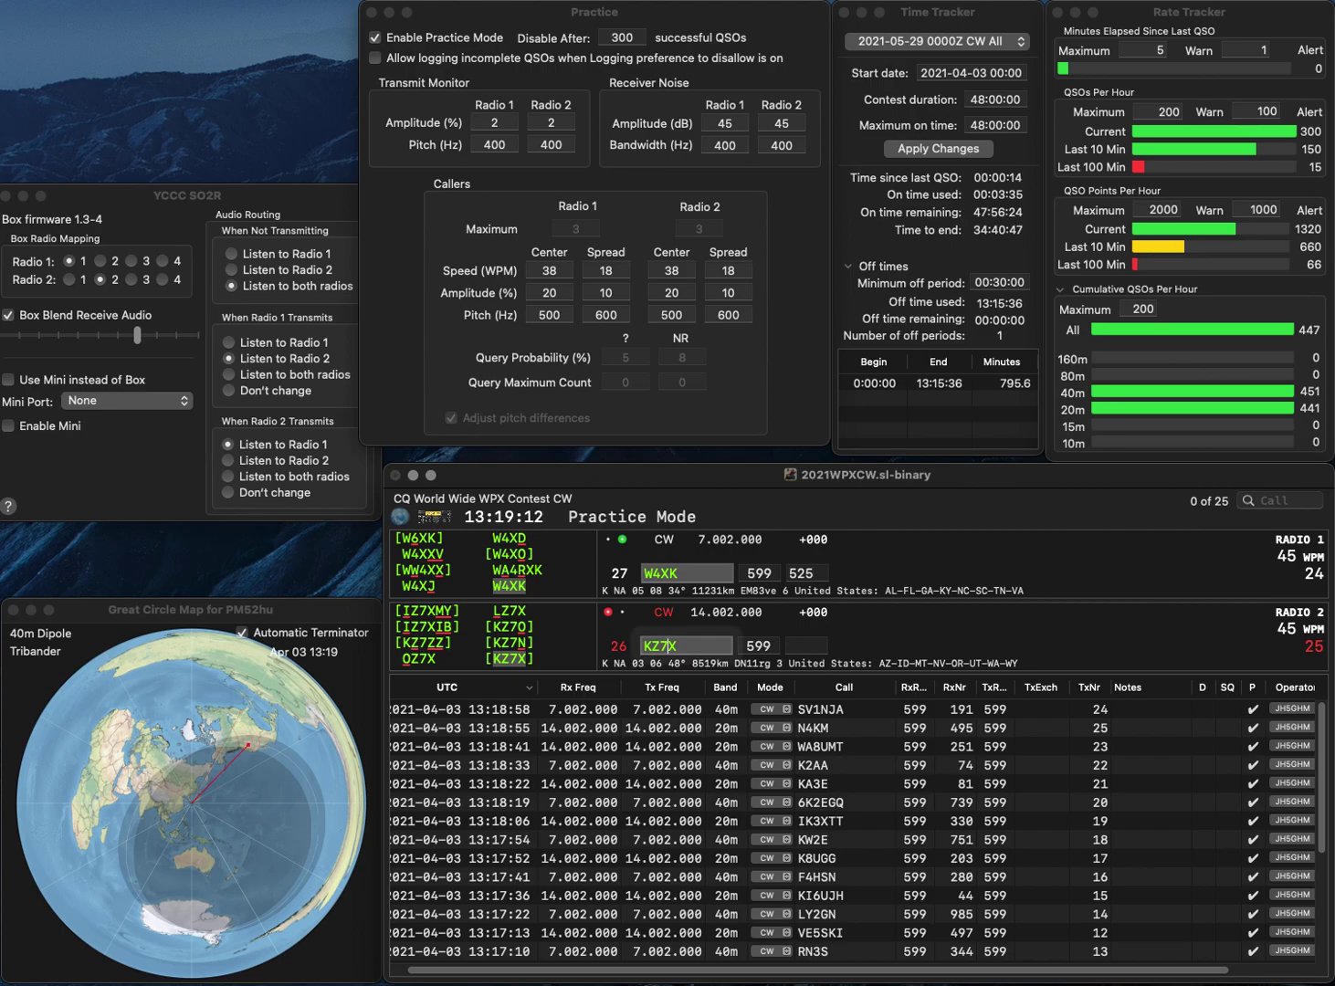
{"action": "key", "text": "Return"}
{"action": "key", "text": "Return"}
{"action": "type", "text": "3"}
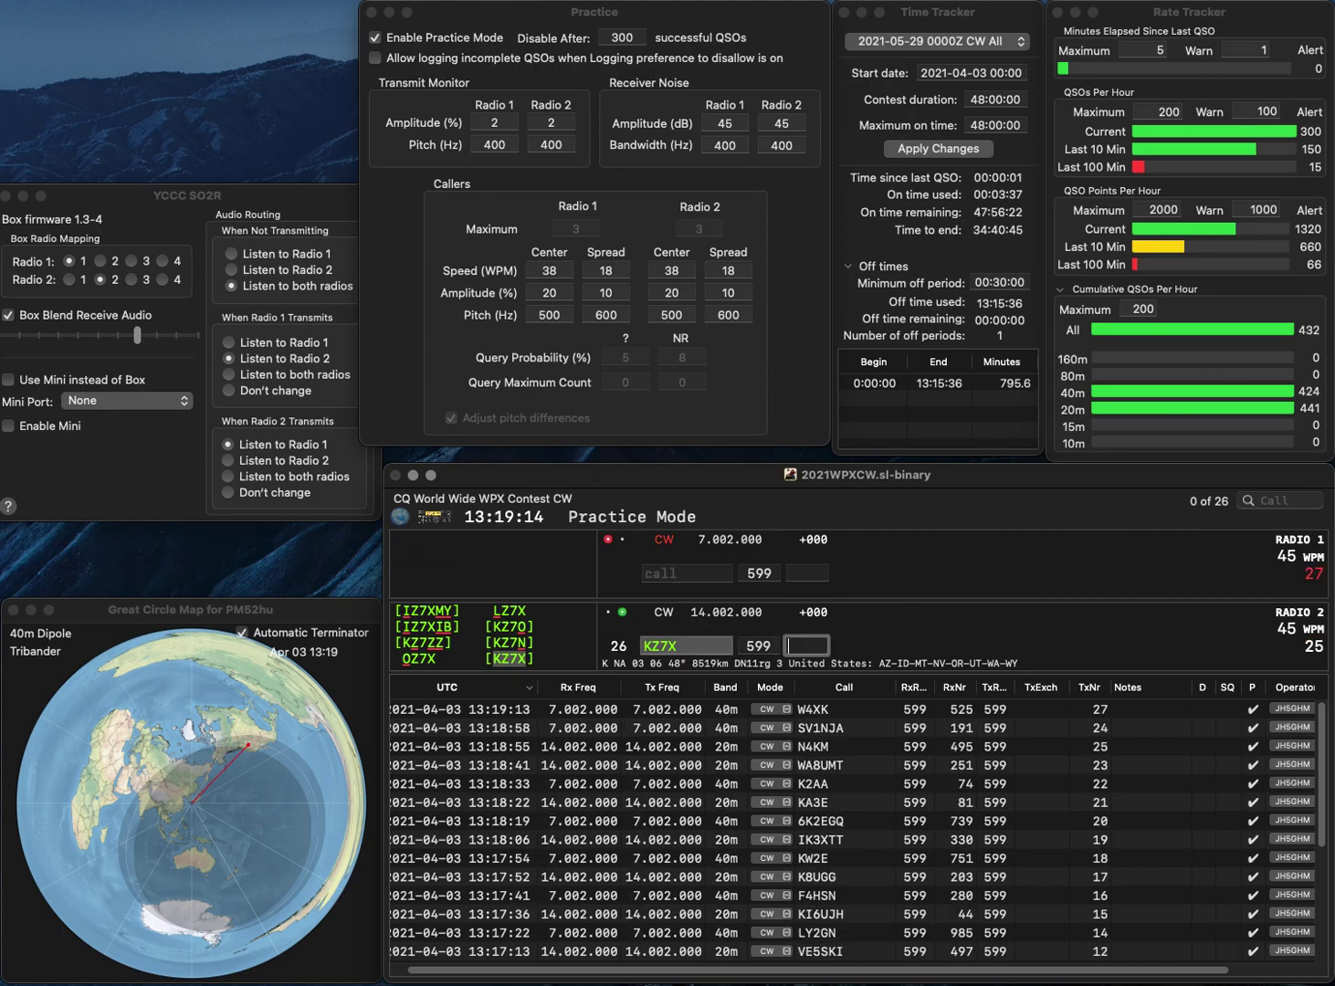
{"action": "type", "text": "65"}
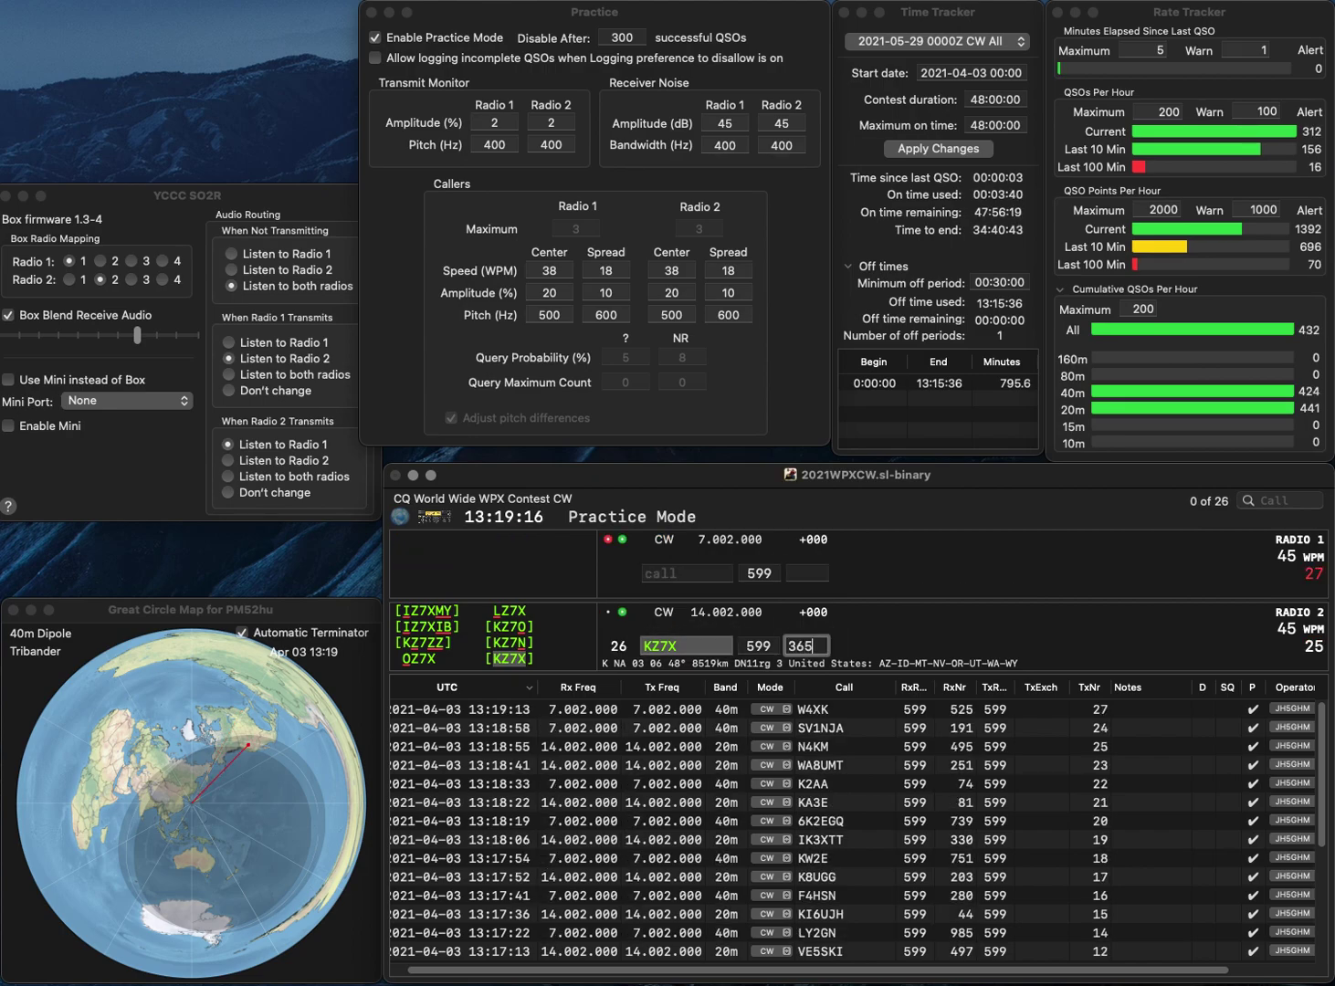
{"action": "key", "text": "Return"}
{"action": "key", "text": "Return"}
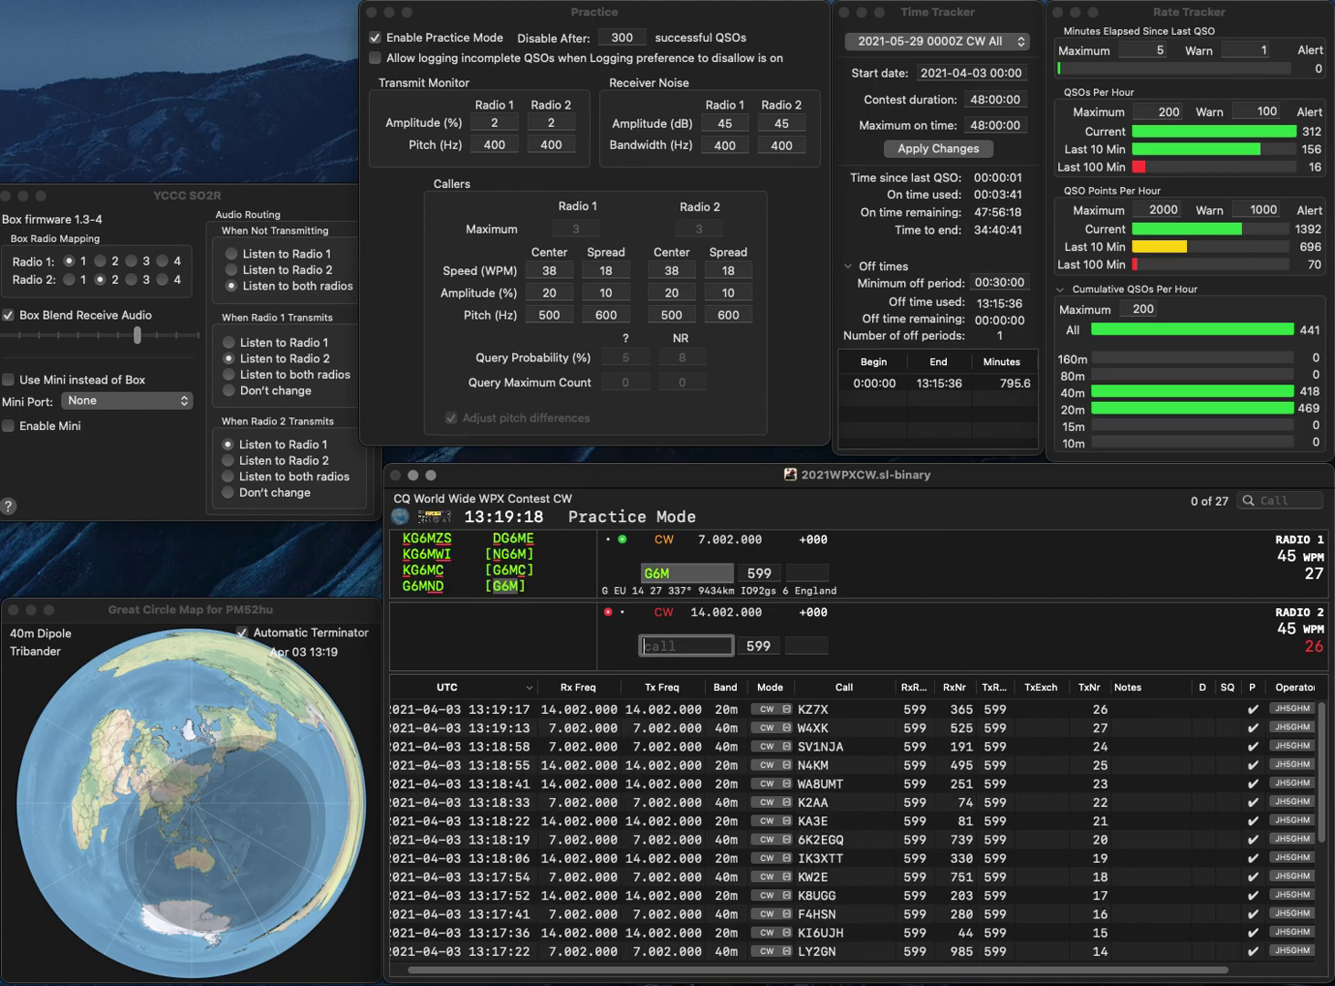
{"action": "type", "text": "Z35K"}
{"action": "key", "text": "Return"}
Log G6M on Radio 1 with received number 221 and Z35K on Radio 2 with 63.
{"action": "type", "text": "221"}
{"action": "key", "text": "Return"}
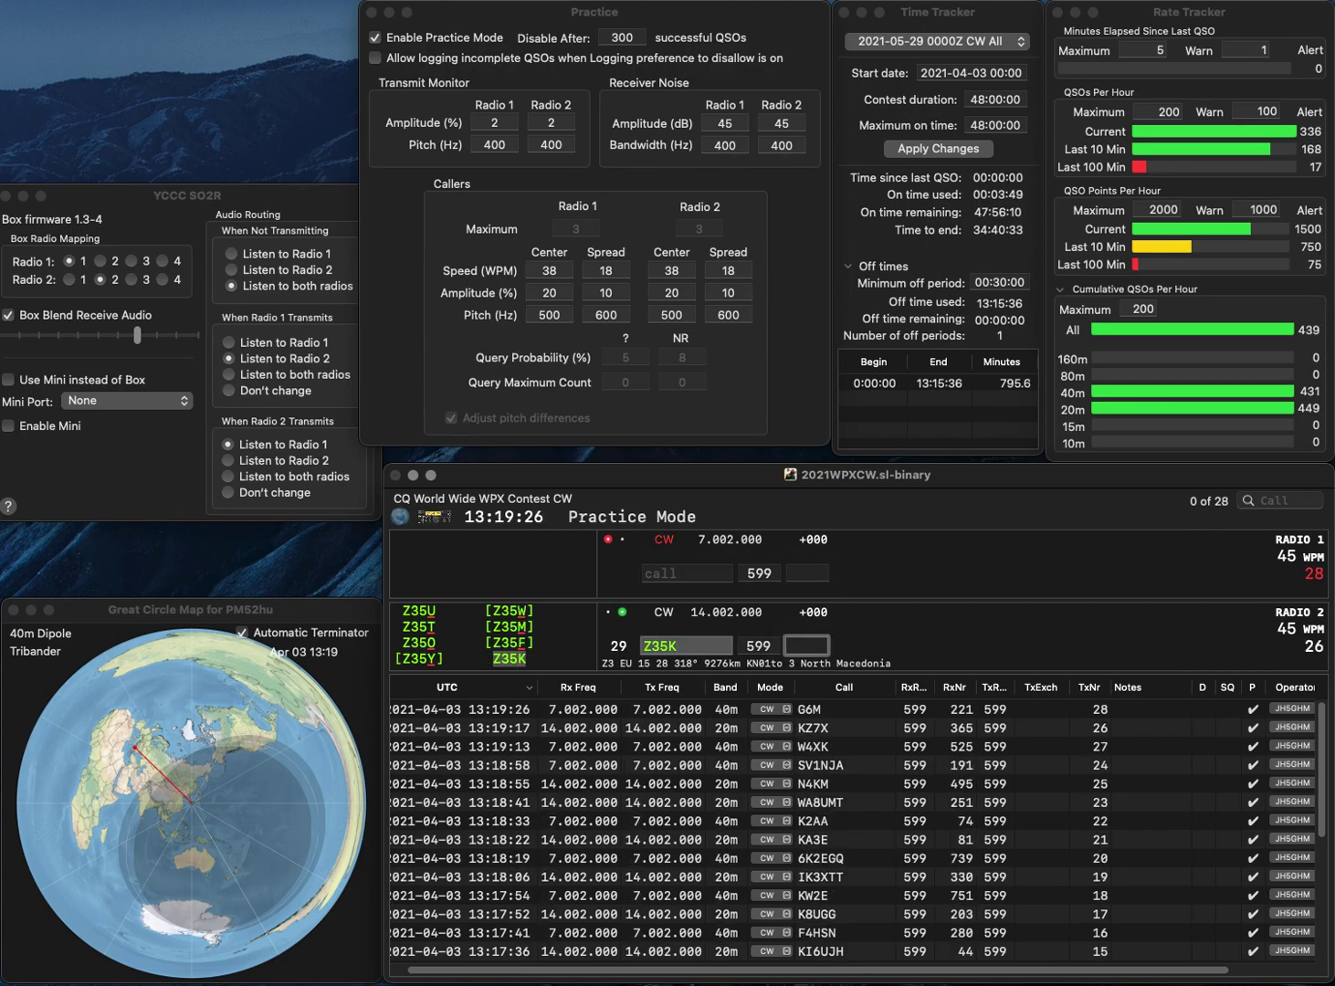
{"action": "type", "text": "63"}
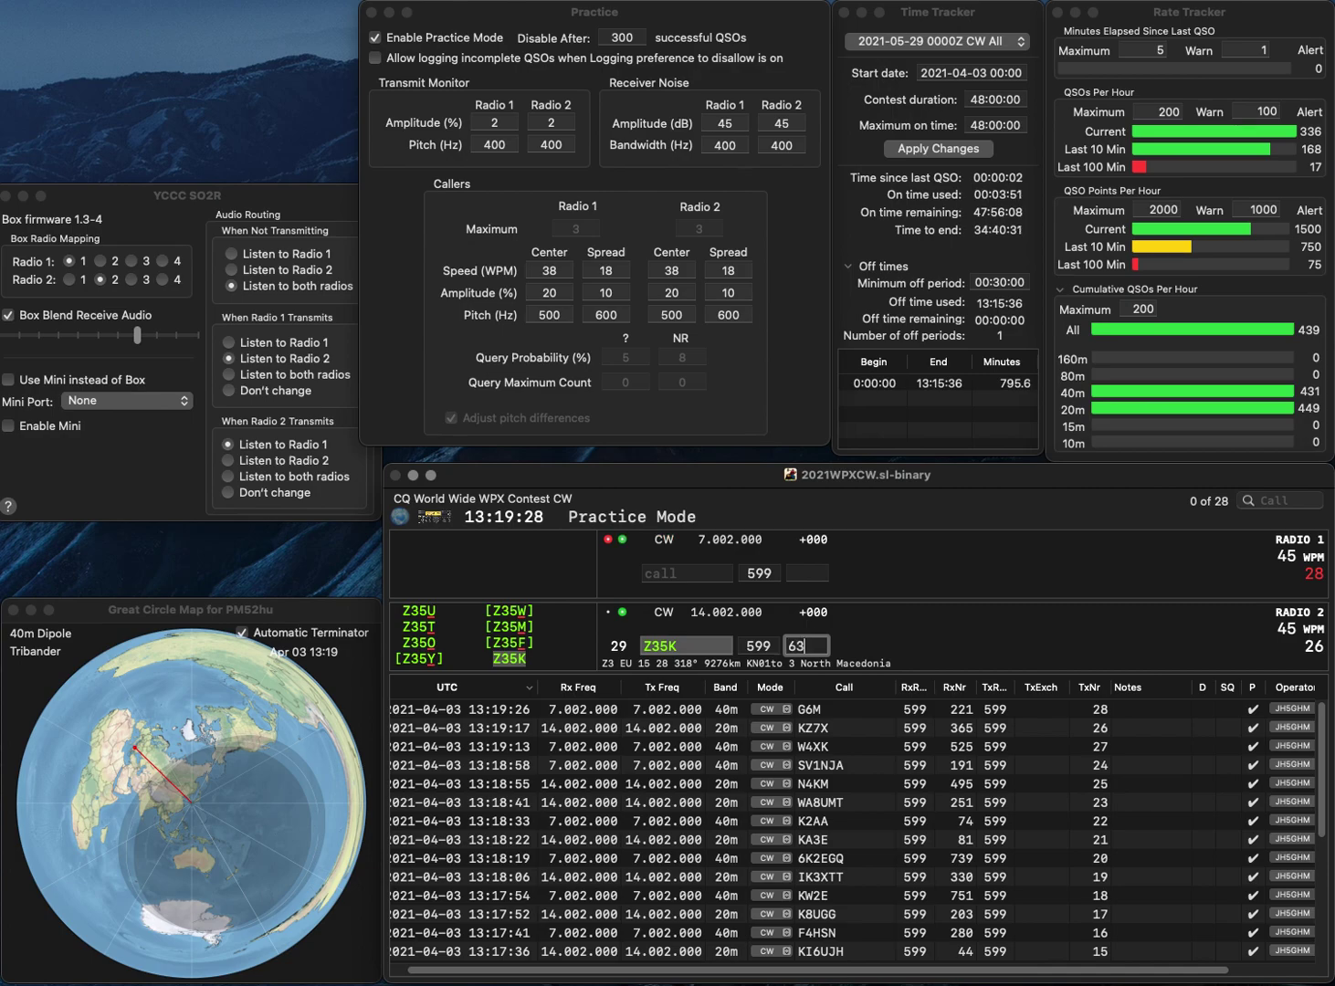
{"action": "key", "text": "Return"}
{"action": "type", "text": "KH6M"}
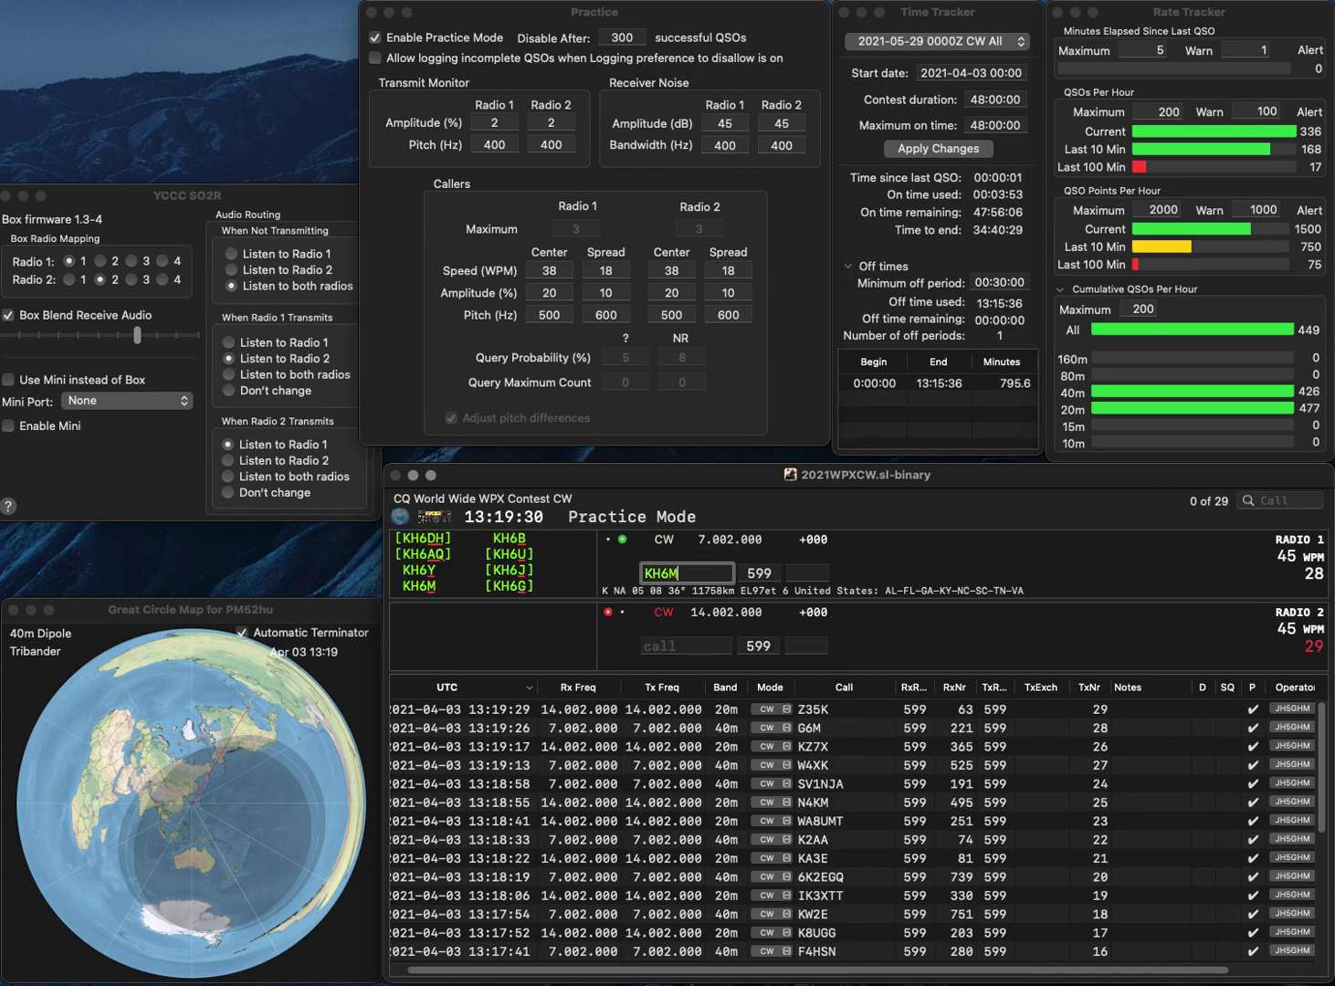
{"action": "key", "text": "Return"}
{"action": "type", "text": "K3OG"}
{"action": "key", "text": "Return"}
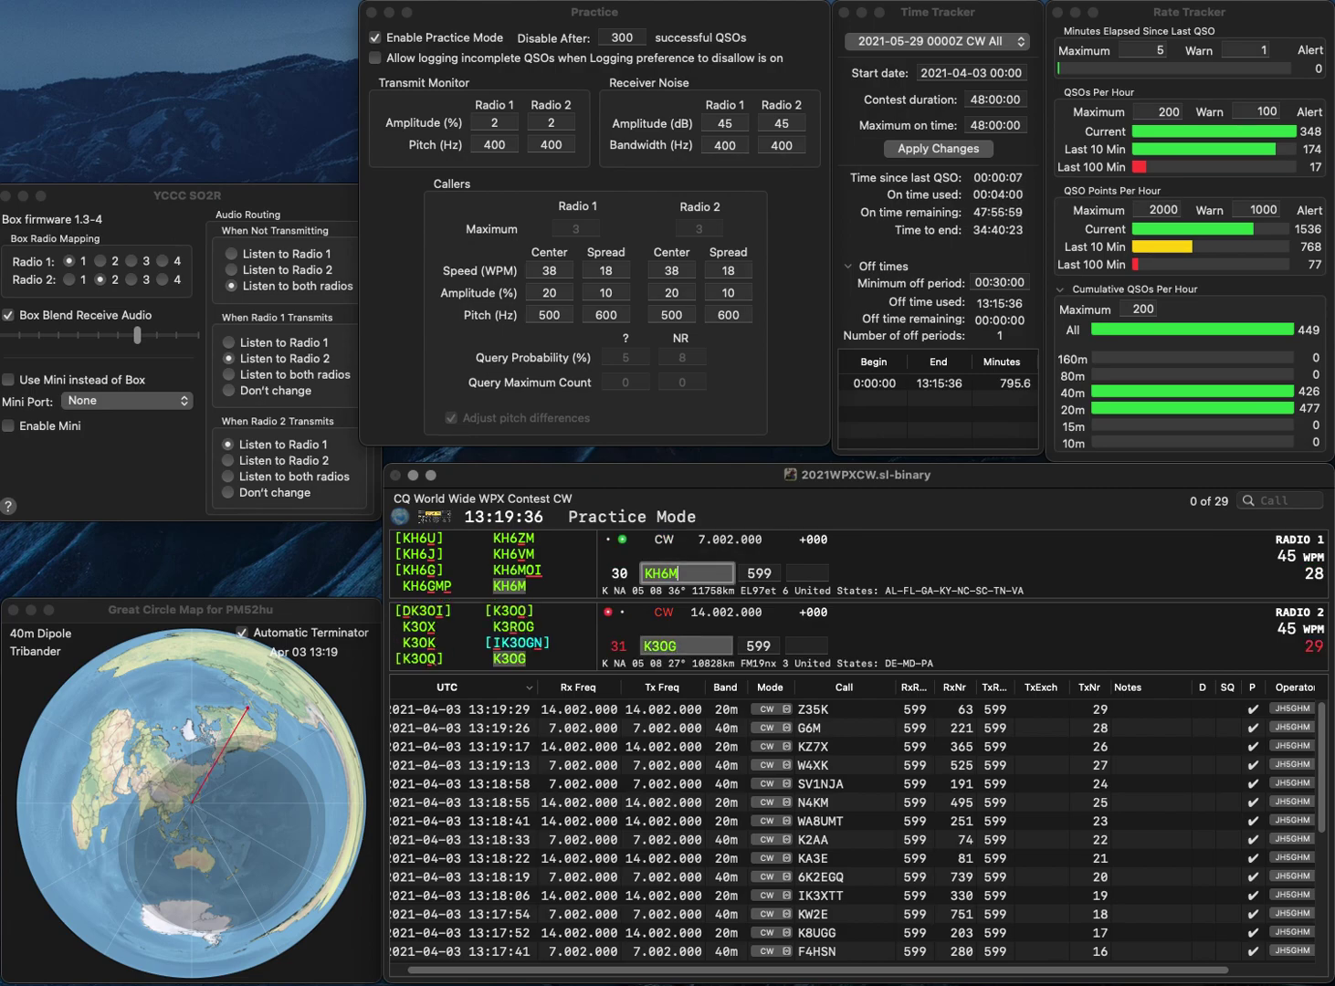
Log K3OG on Radio 2 with received number 154 while starting to correct the call sign on Radio 1.
{"action": "key", "text": "BackSpace"}
{"action": "type", "text": "5"}
{"action": "key", "text": "Return"}
{"action": "type", "text": "4"}
{"action": "key", "text": "Return"}
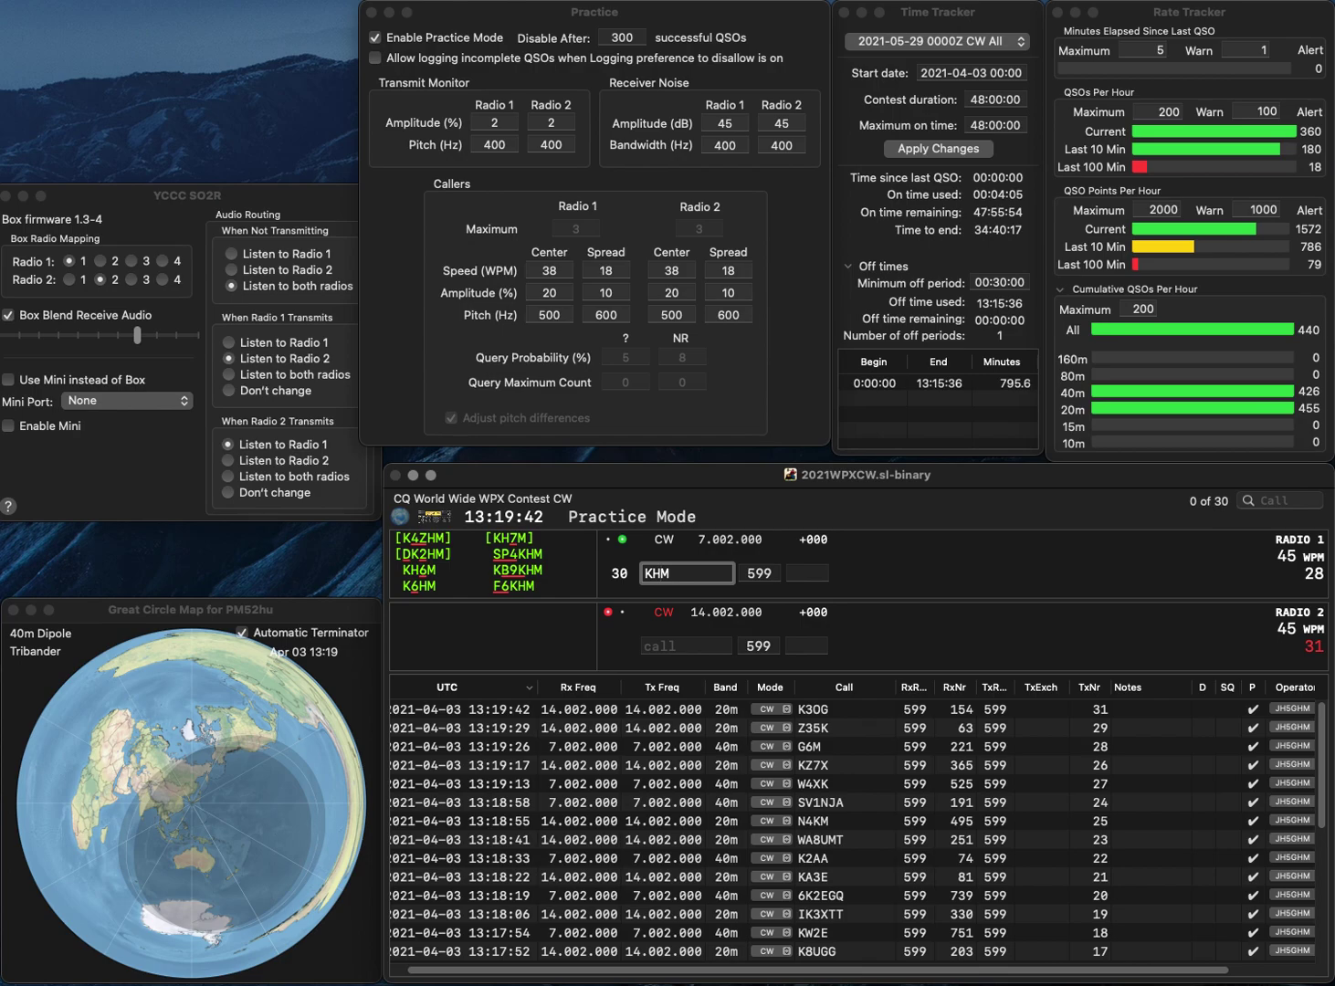
Correct the caller's call sign on Radio 1 to K5SM and send it again.
{"action": "key", "text": "BackSpace"}
{"action": "type", "text": "5S"}
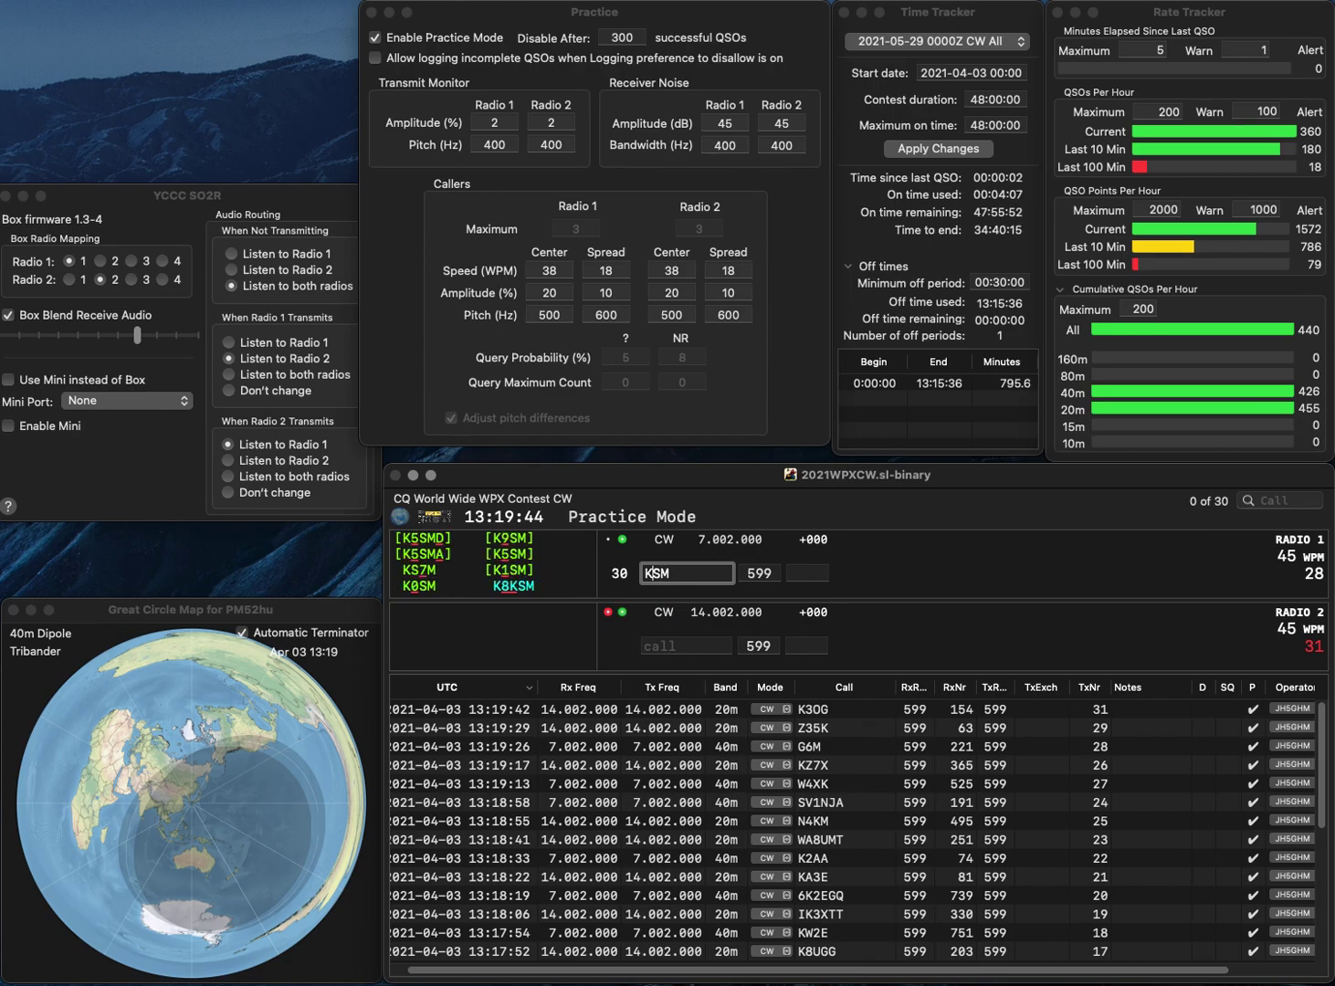
{"action": "key", "text": "Return"}
Answer the caller ED8W on Radio 2.
{"action": "type", "text": "L"}
{"action": "key", "text": "BackSpace"}
{"action": "type", "text": "DO"}
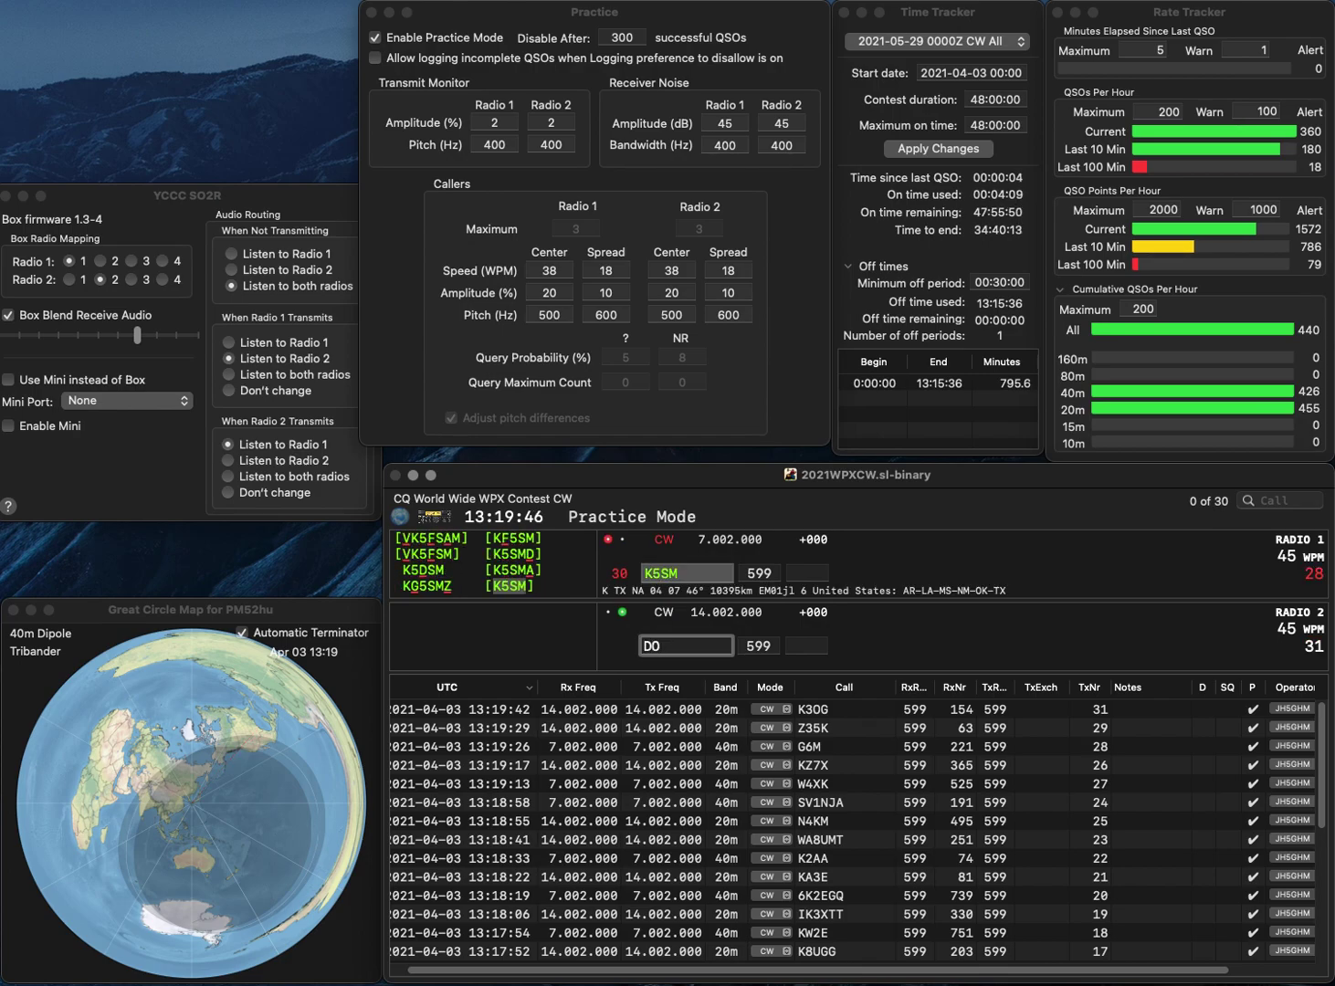
{"action": "key", "text": "BackSpace"}
{"action": "type", "text": "ED8W"}
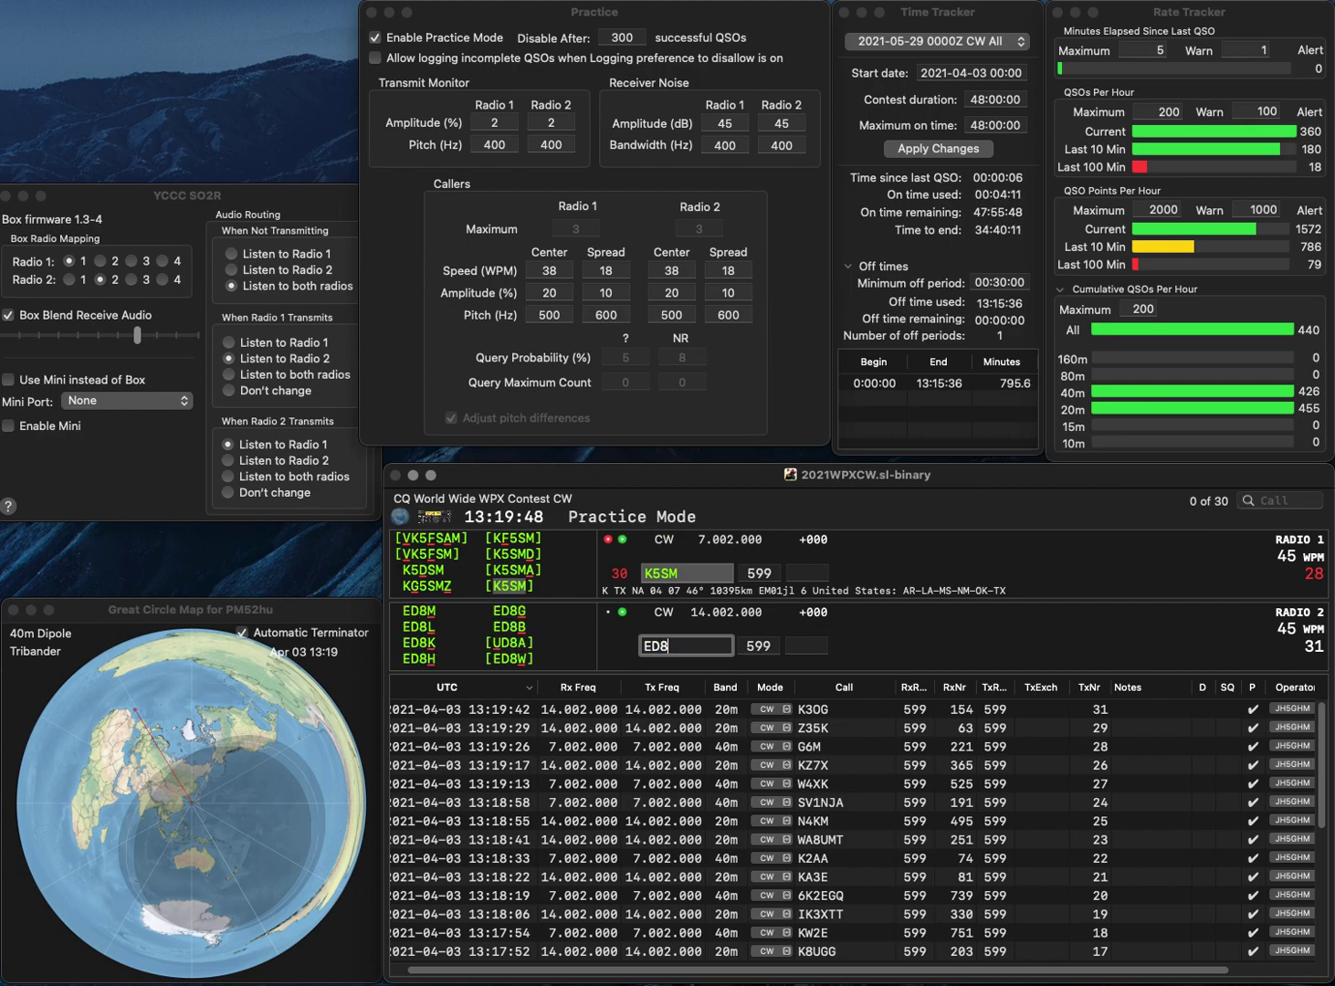
{"action": "key", "text": "Return"}
Log K5SM on Radio 1 with received number 21 and ED8W on Radio 2 with 433.
{"action": "key", "text": "Tab"}
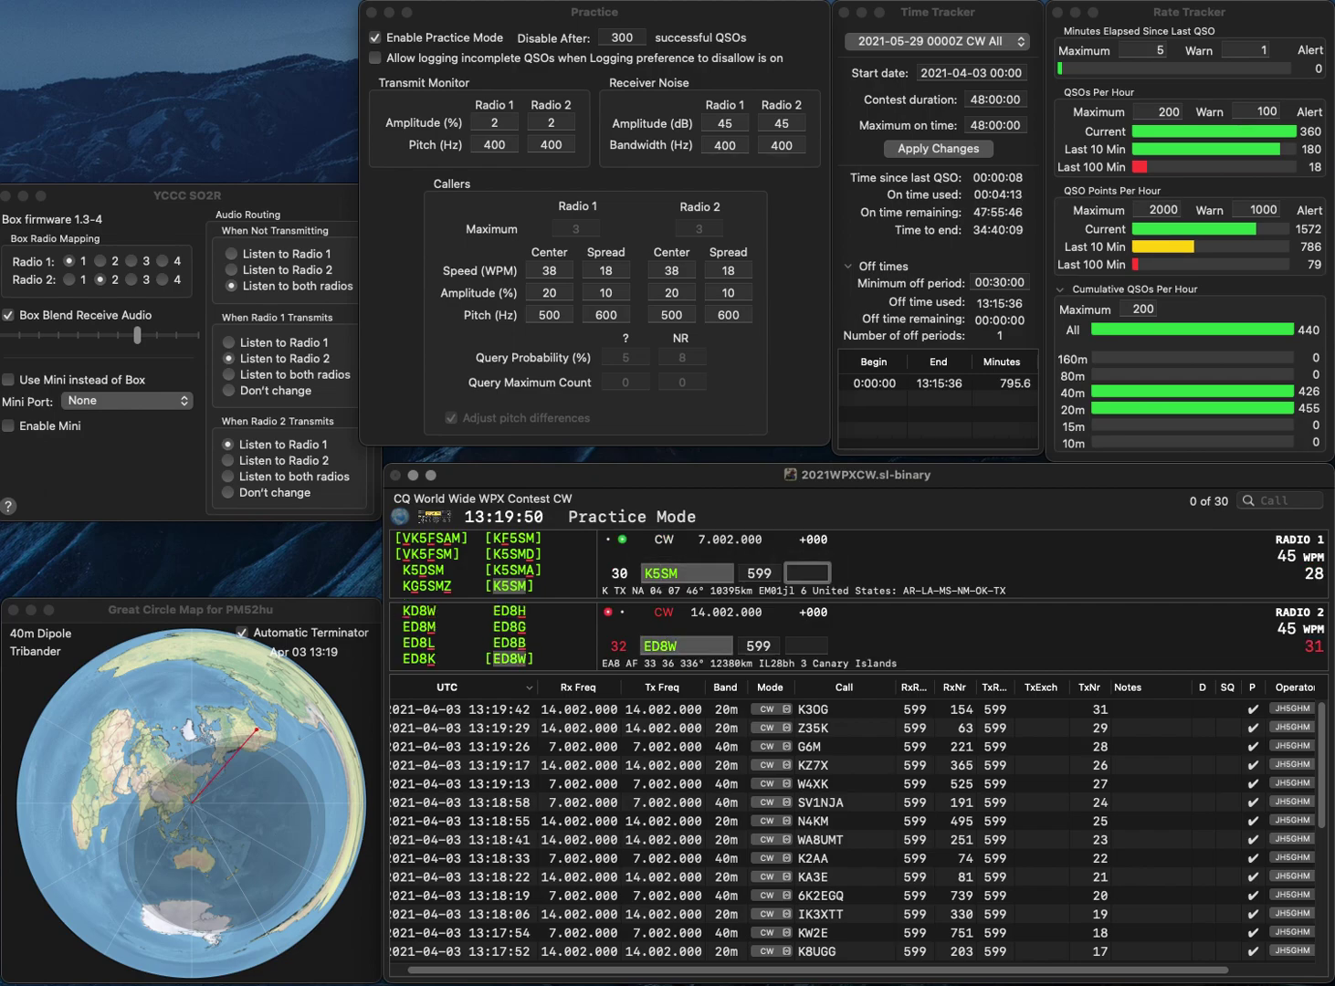
{"action": "type", "text": "21"}
{"action": "key", "text": "Return"}
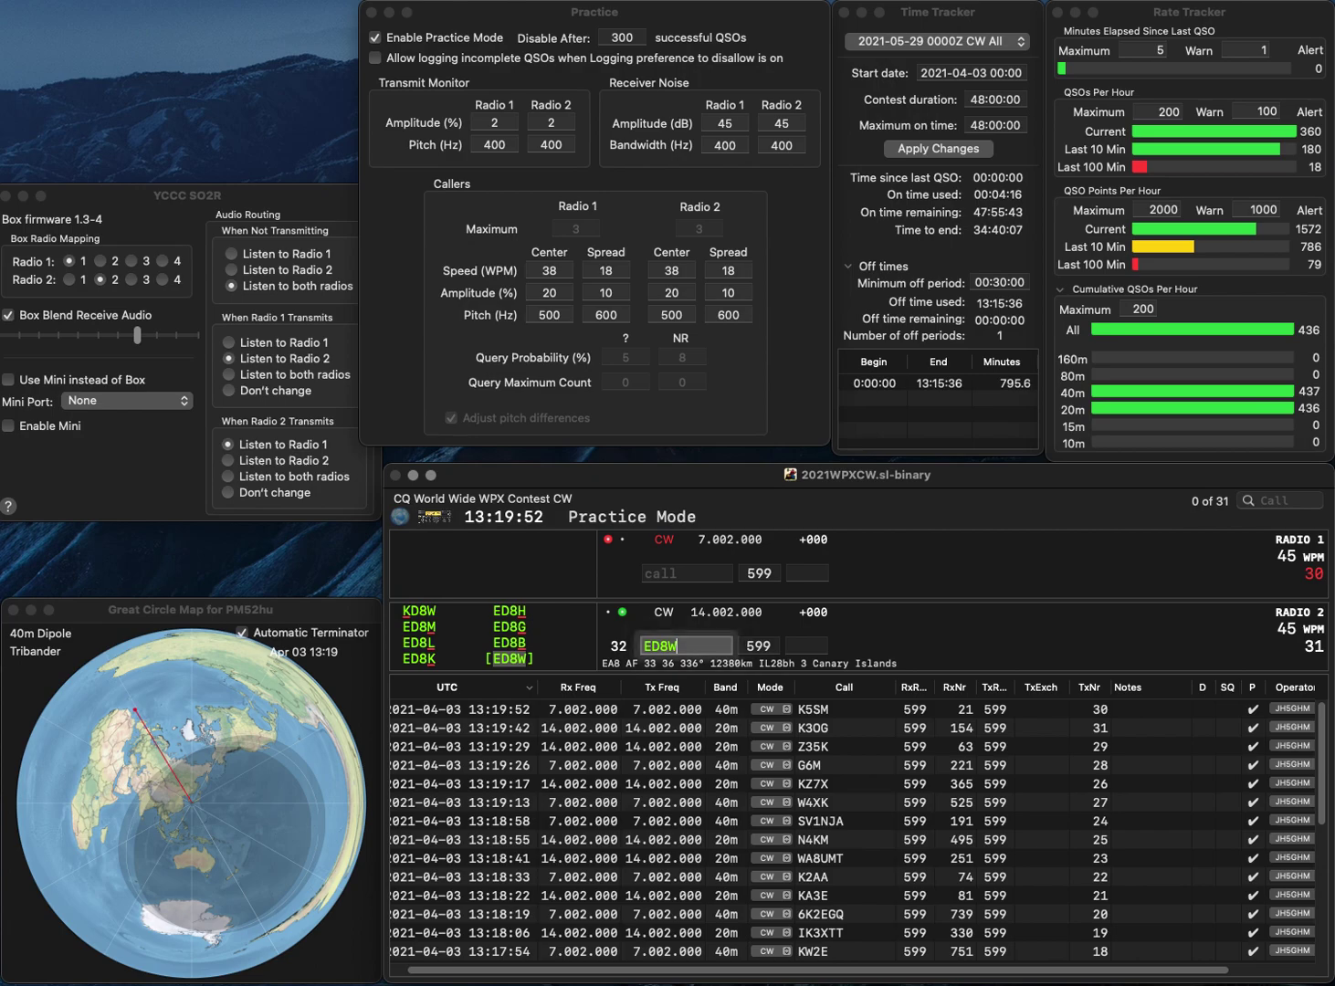
{"action": "type", "text": "43"}
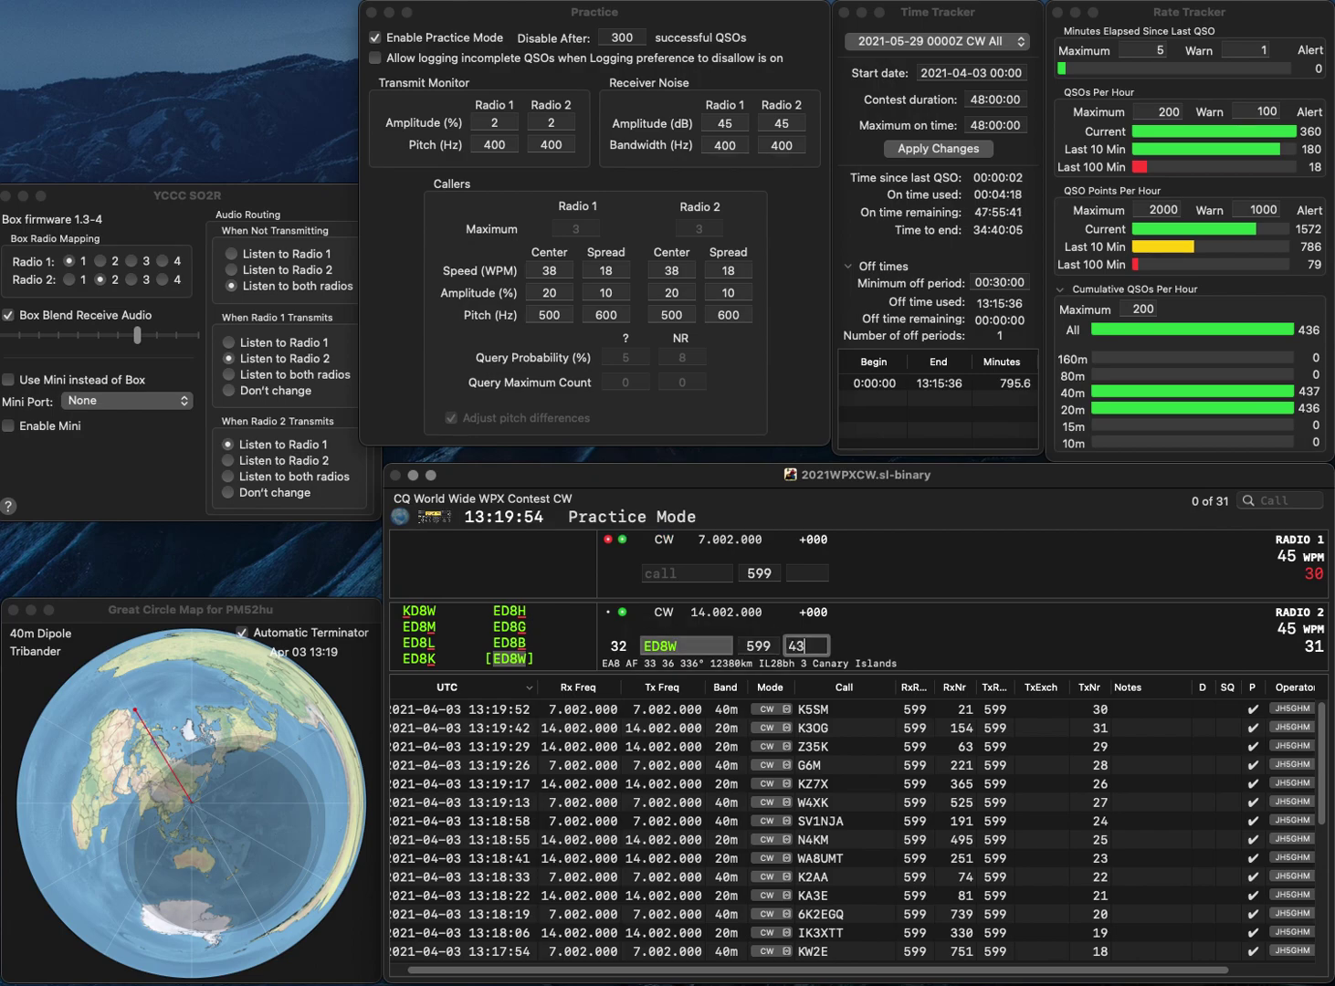
{"action": "key", "text": "Return"}
{"action": "type", "text": "8NR"}
{"action": "key", "text": "Home"}
{"action": "type", "text": "DD"}
{"action": "key", "text": "Return"}
{"action": "type", "text": "ON8UK"}
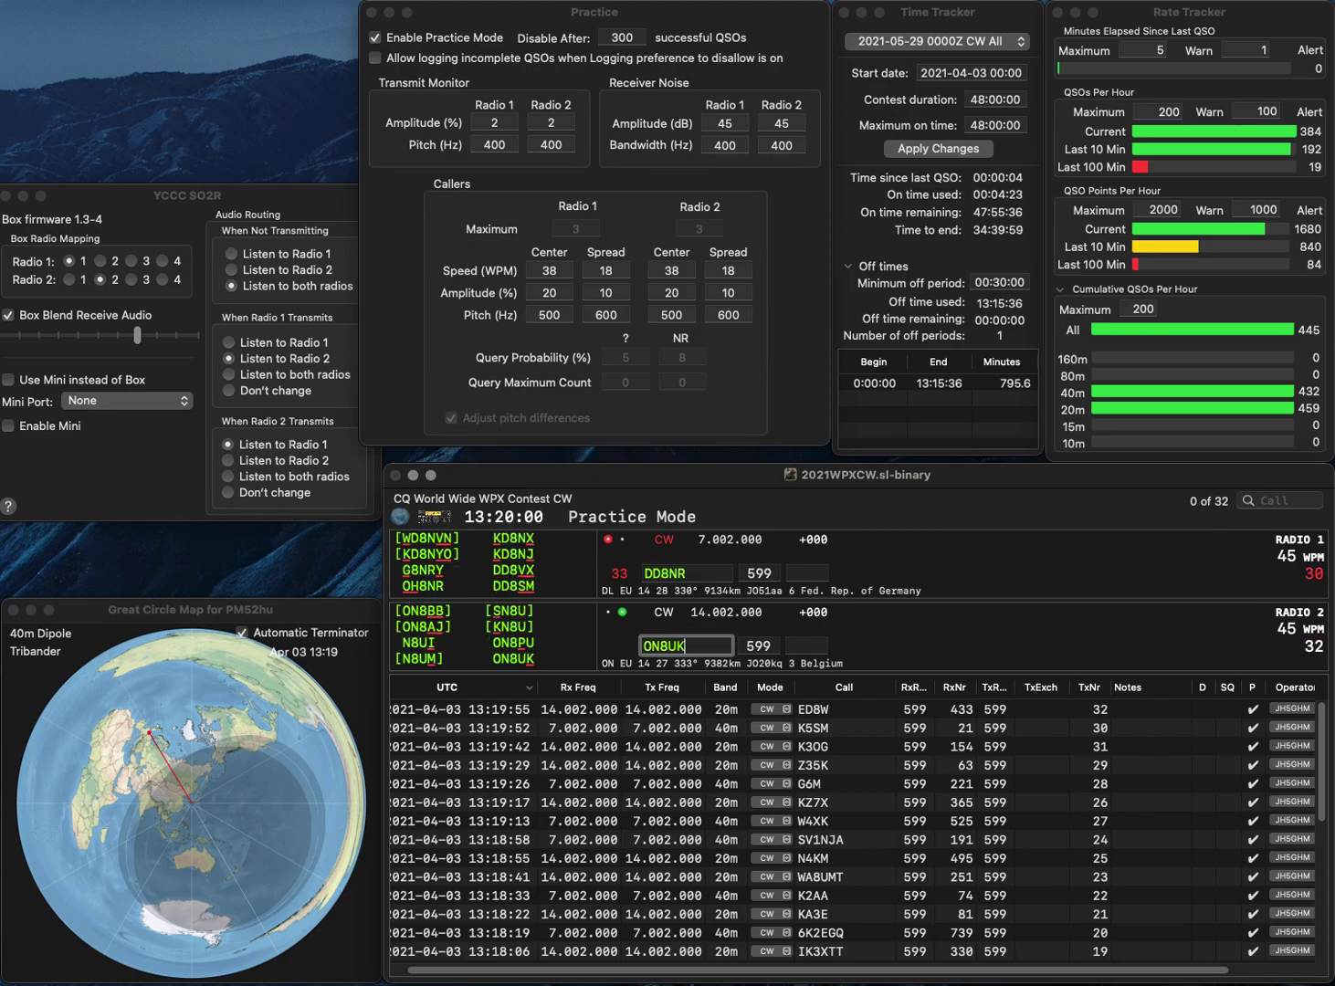
{"action": "key", "text": "Return"}
{"action": "key", "text": "BackSpace"}
{"action": "key", "text": "BackSpace"}
{"action": "type", "text": "DH"}
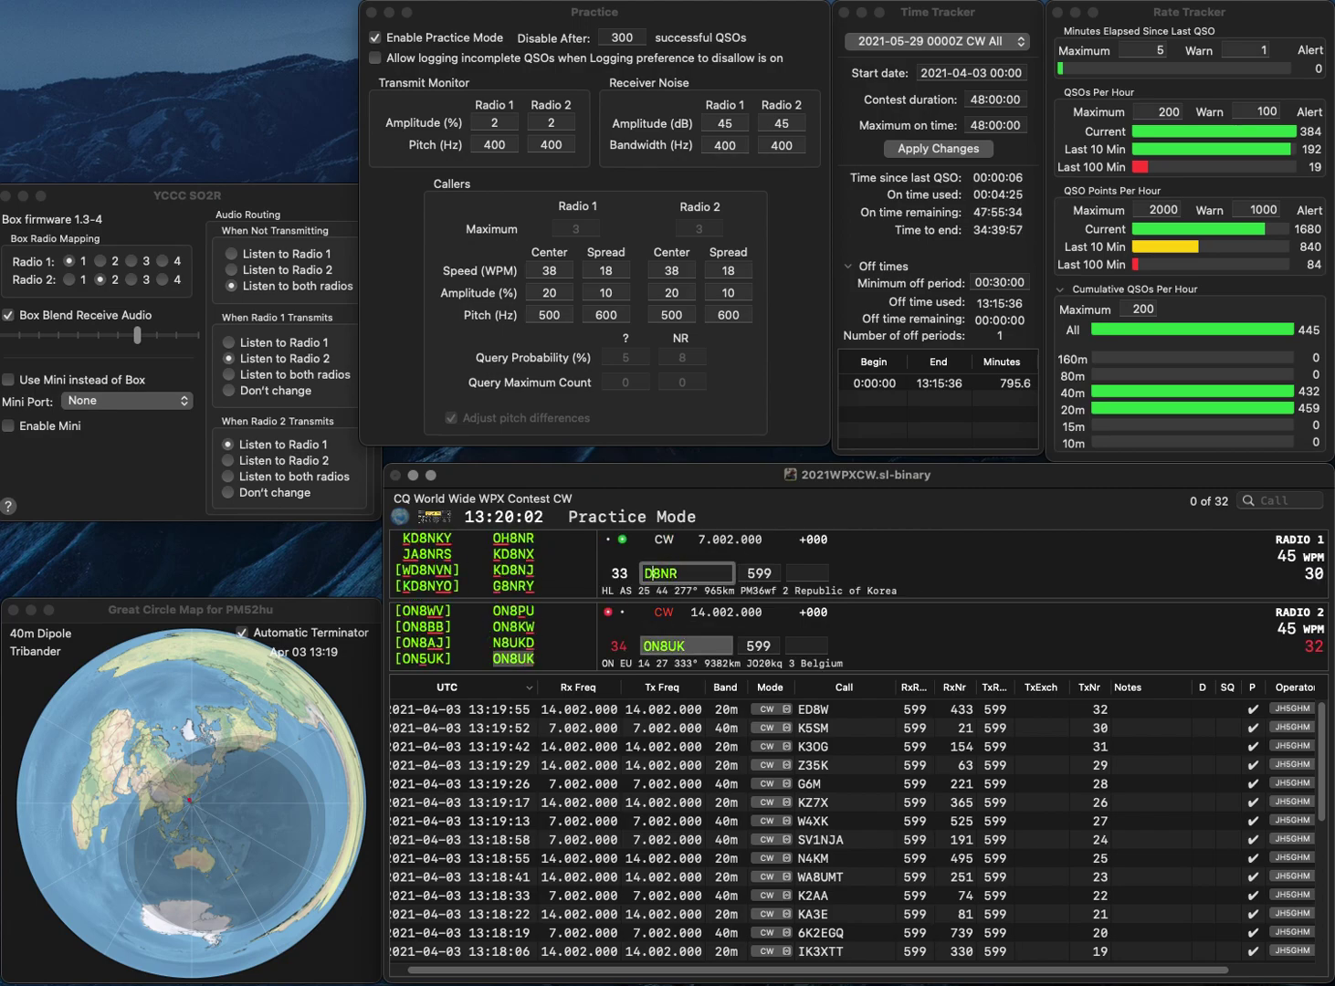
{"action": "key", "text": "Right"}
{"action": "key", "text": "Delete"}
{"action": "type", "text": "B"}
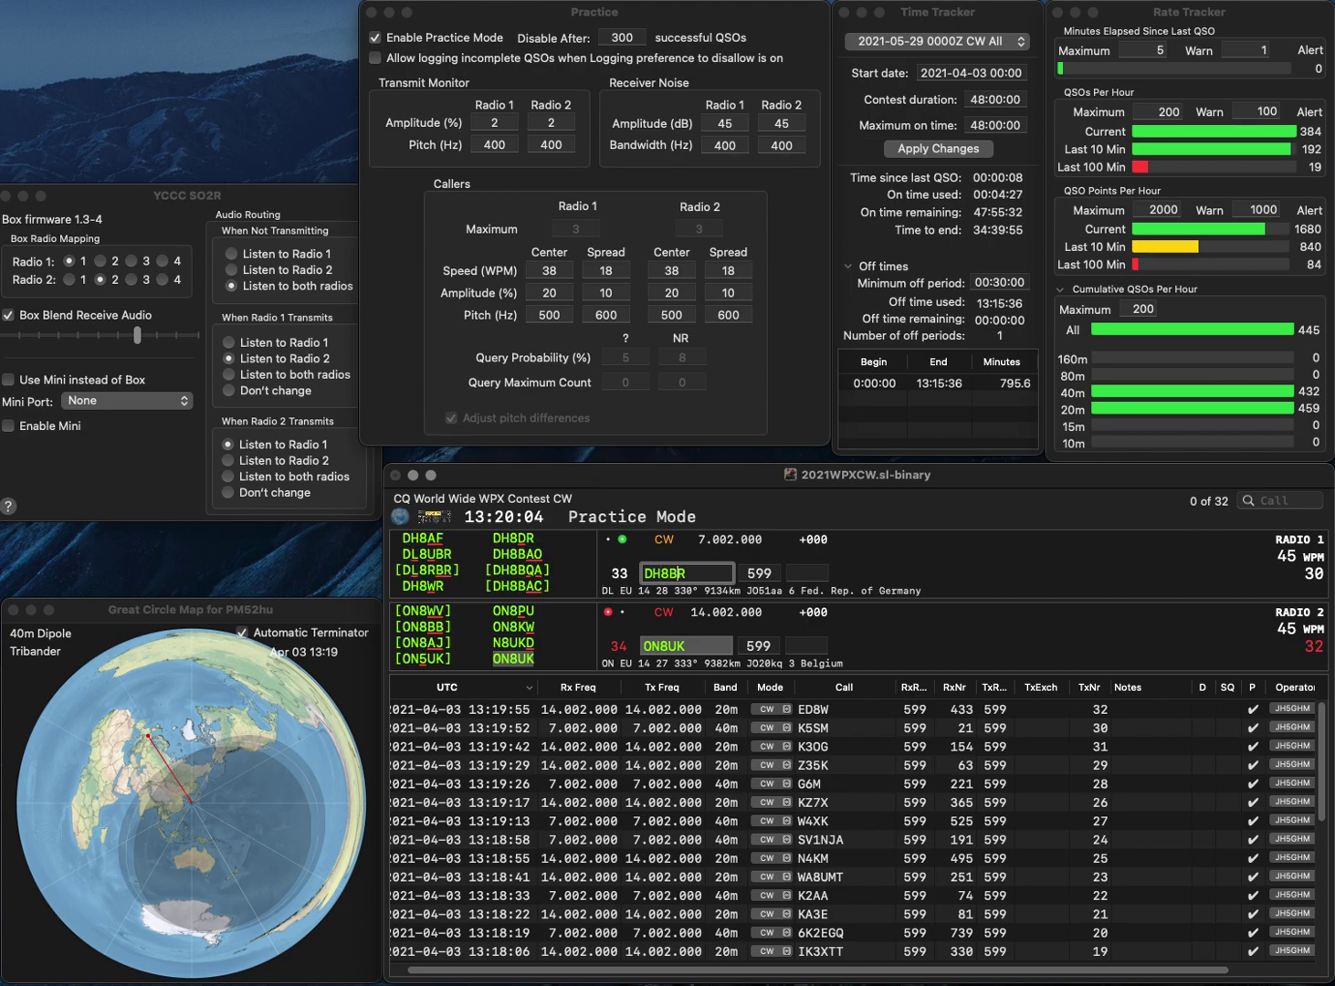
{"action": "key", "text": "Return"}
{"action": "key", "text": "Tab"}
{"action": "type", "text": "53"}
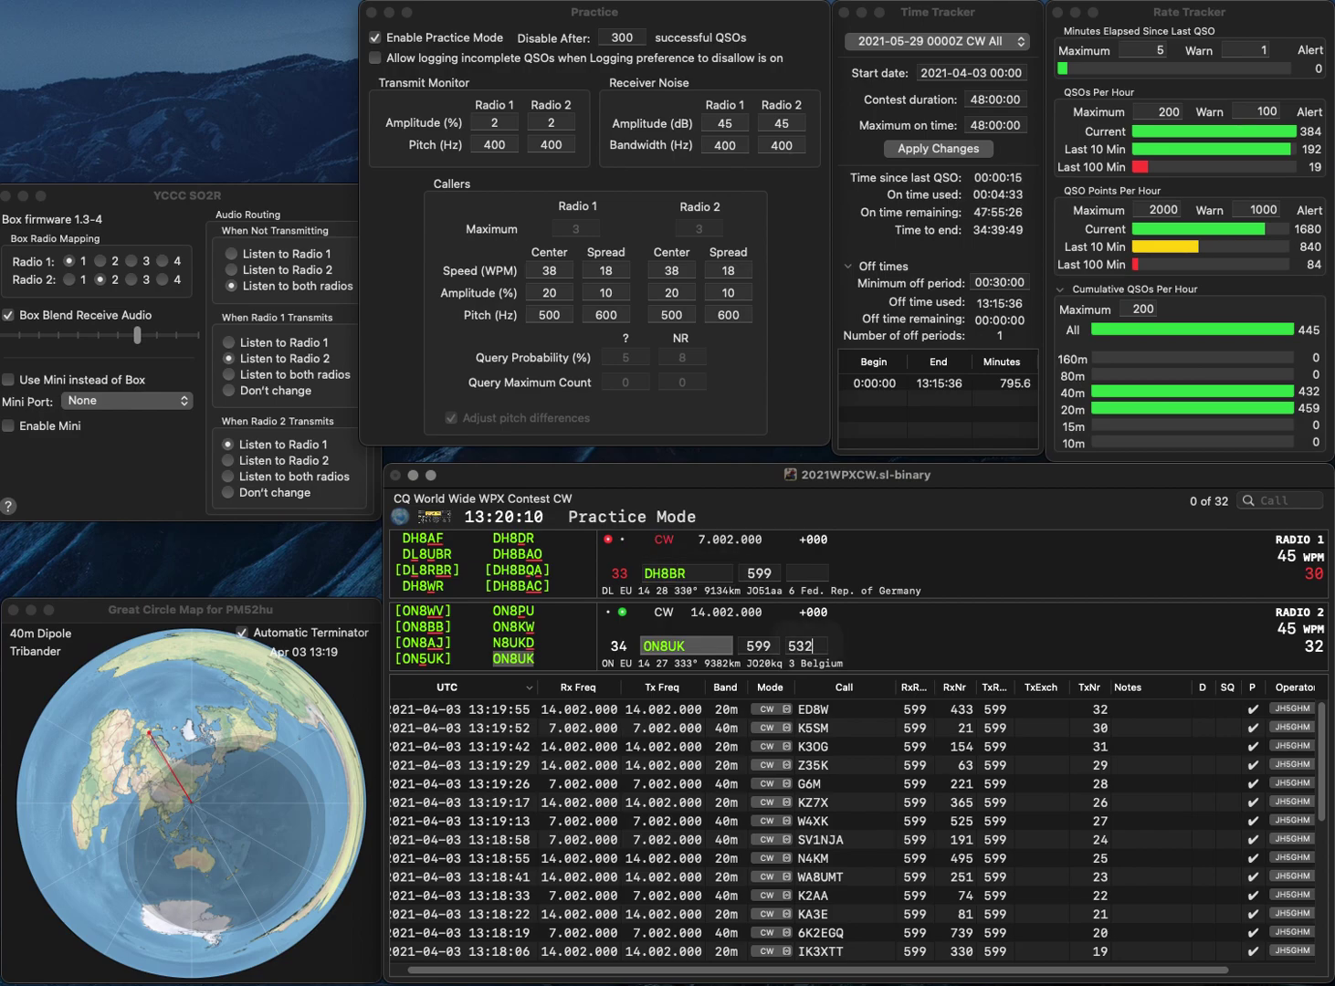
{"action": "key", "text": "Return"}
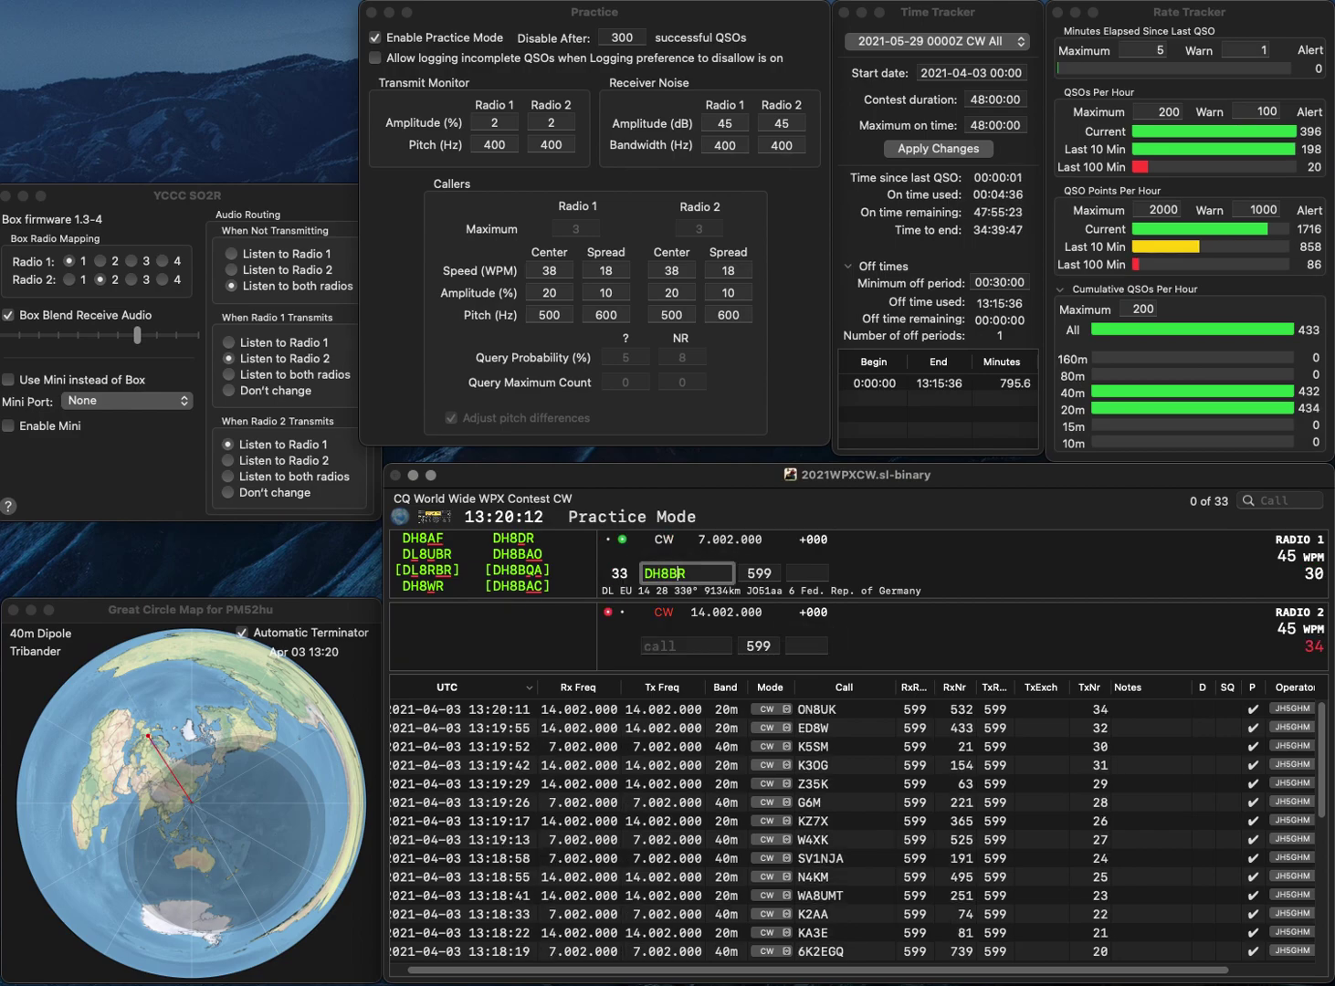
{"action": "key", "text": "Return"}
{"action": "type", "text": "L"}
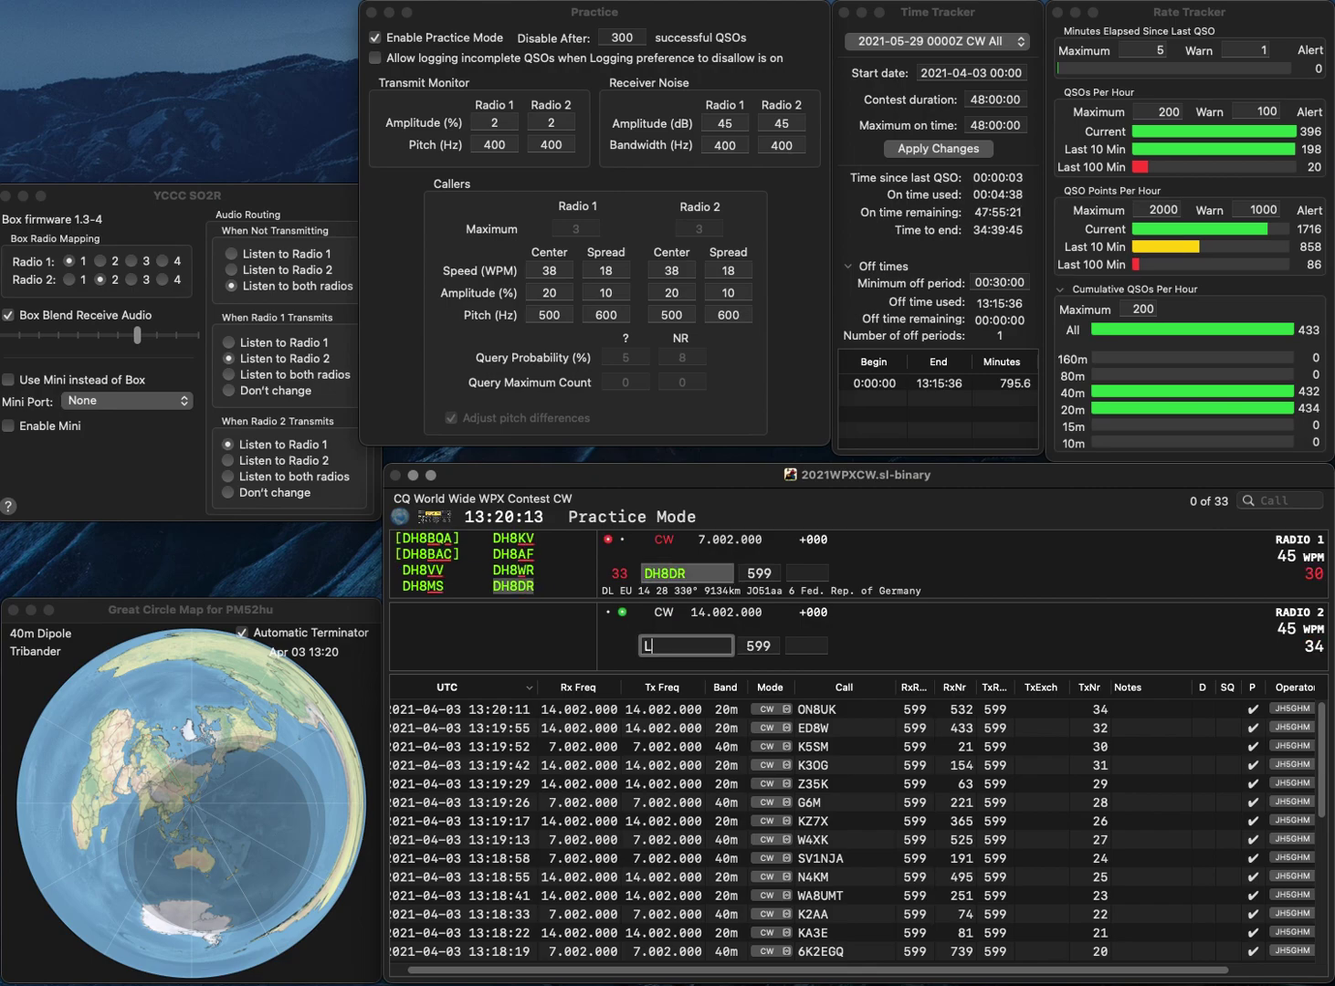
{"action": "type", "text": "R3M"}
{"action": "key", "text": "Return"}
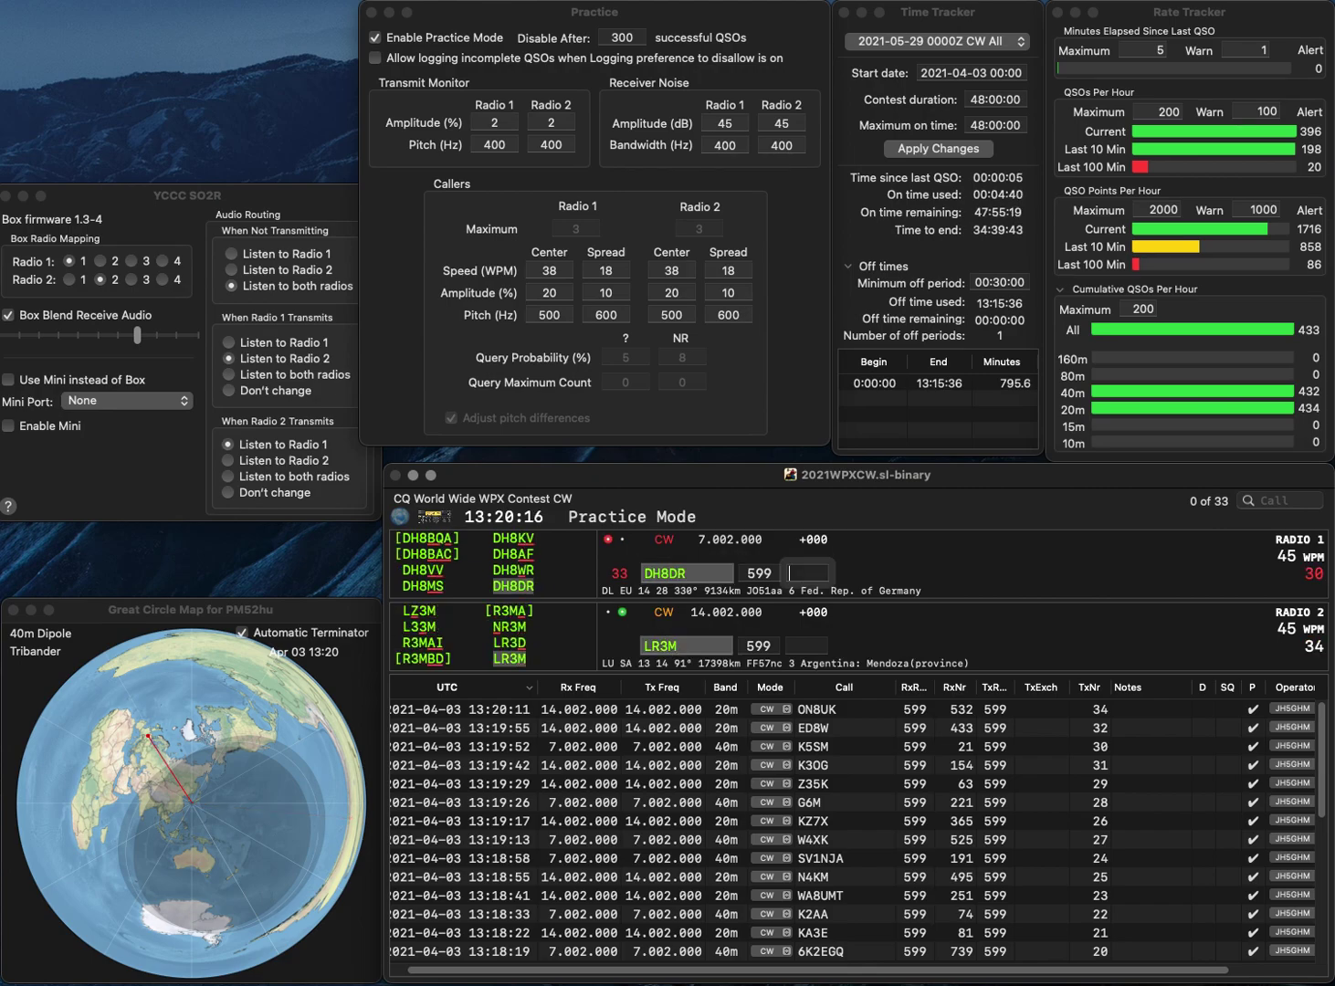
Log DH8DR on Radio 1 with received number 934 and LR3M on Radio 2 with 251.
{"action": "type", "text": "934"}
{"action": "key", "text": "Return"}
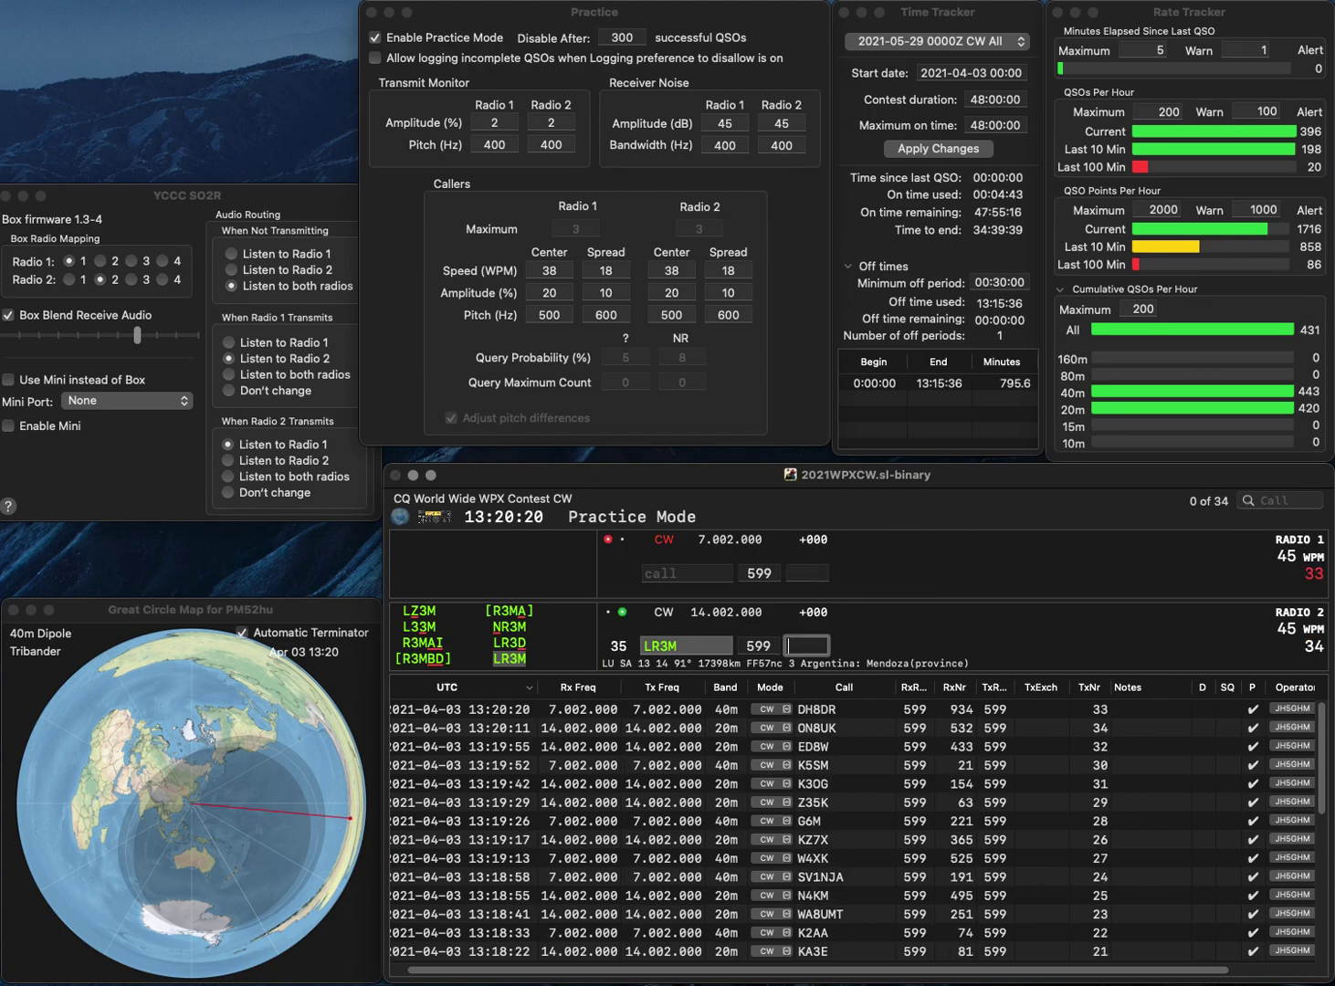
{"action": "type", "text": "26"}
{"action": "key", "text": "Return"}
{"action": "type", "text": "K3DY"}
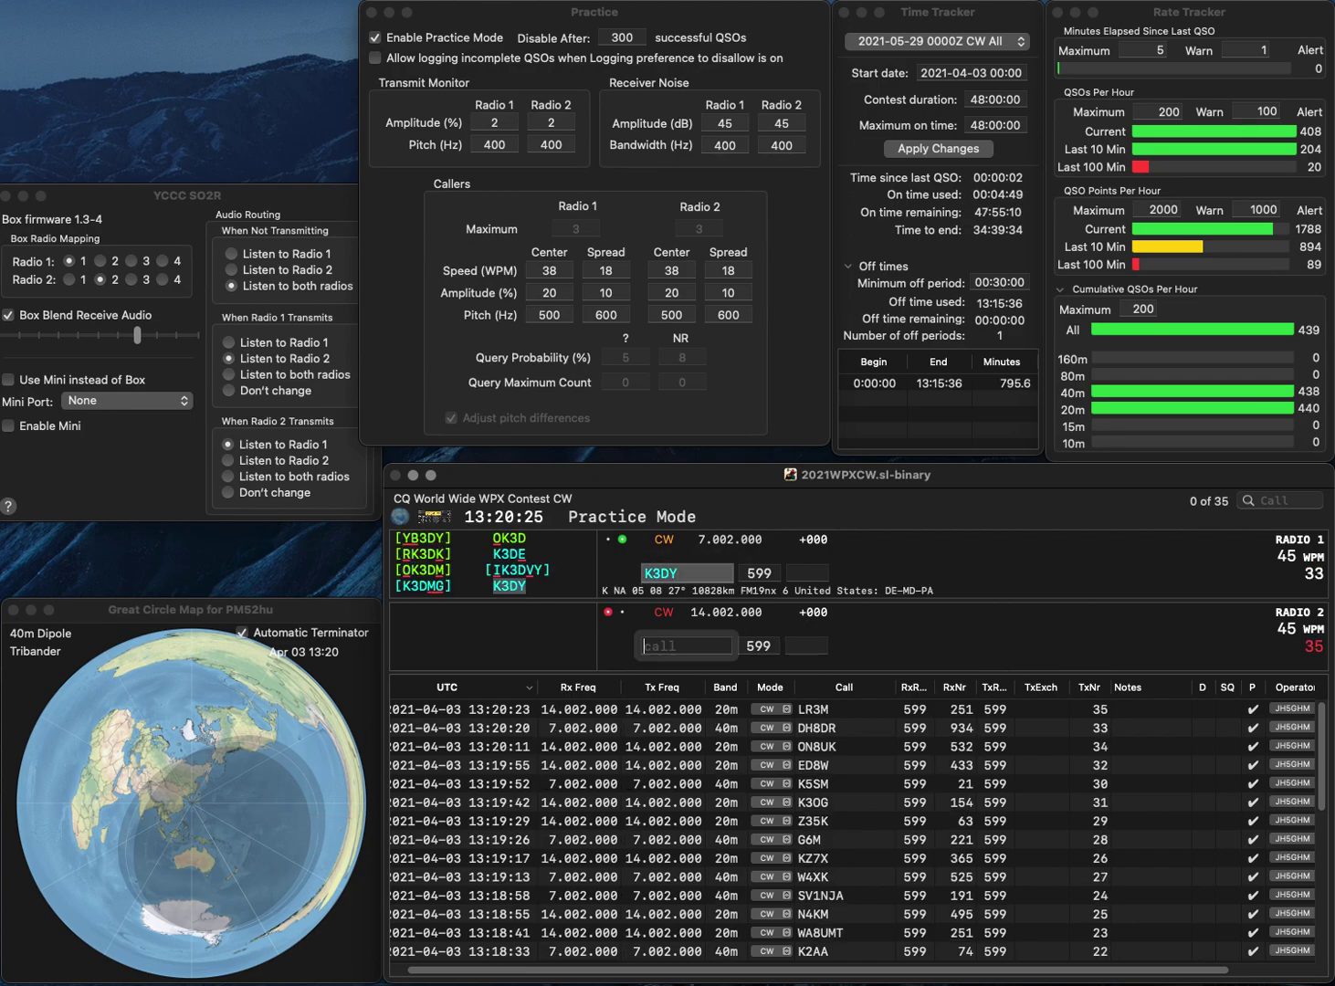
{"action": "key", "text": "Return"}
{"action": "type", "text": "KI4FJK"}
{"action": "key", "text": "Return"}
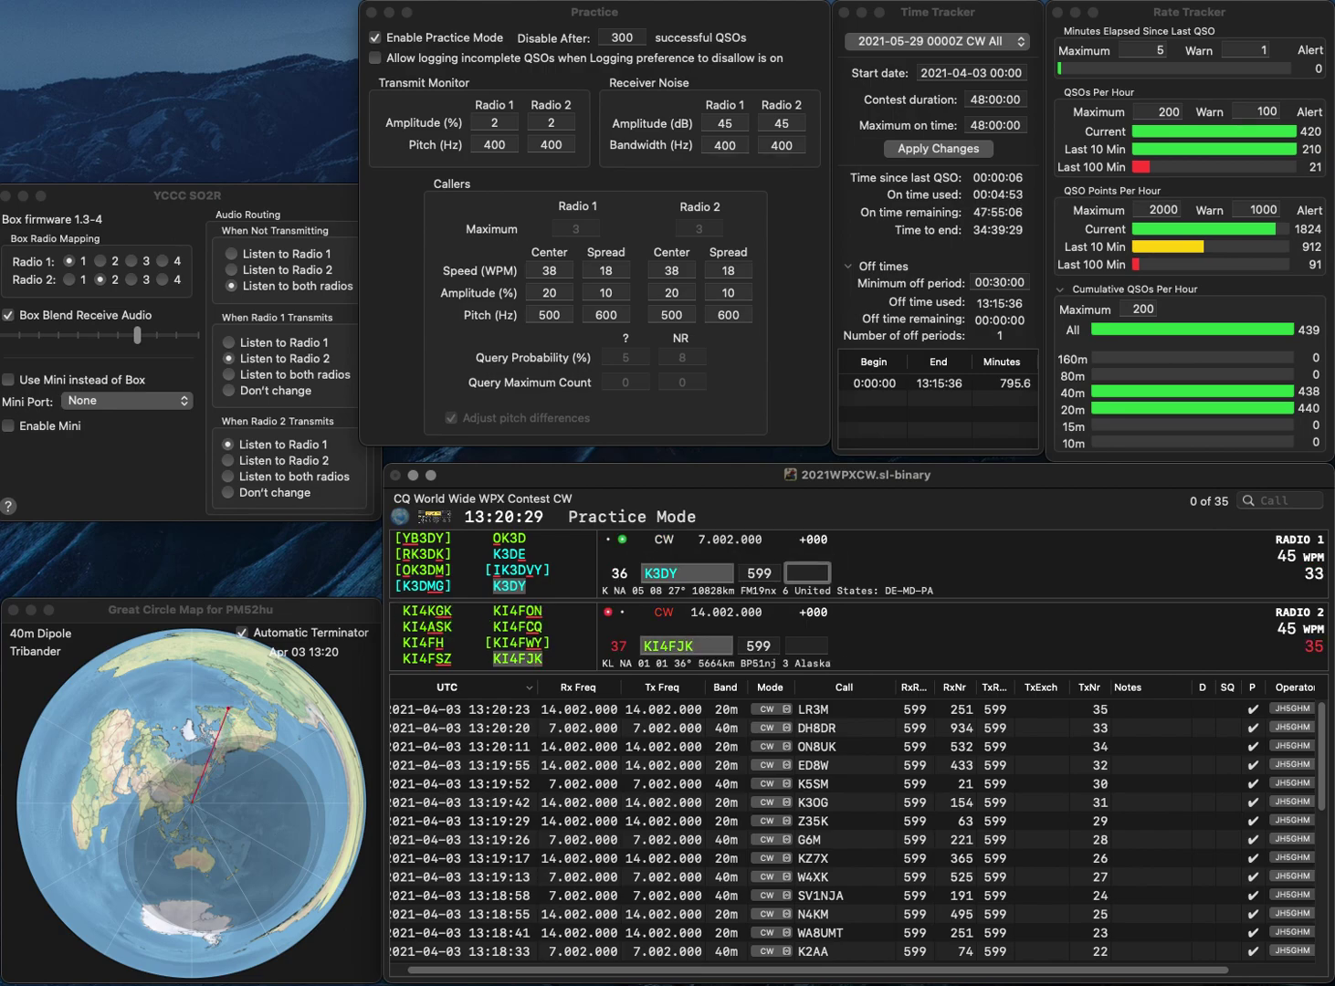
{"action": "type", "text": "683"}
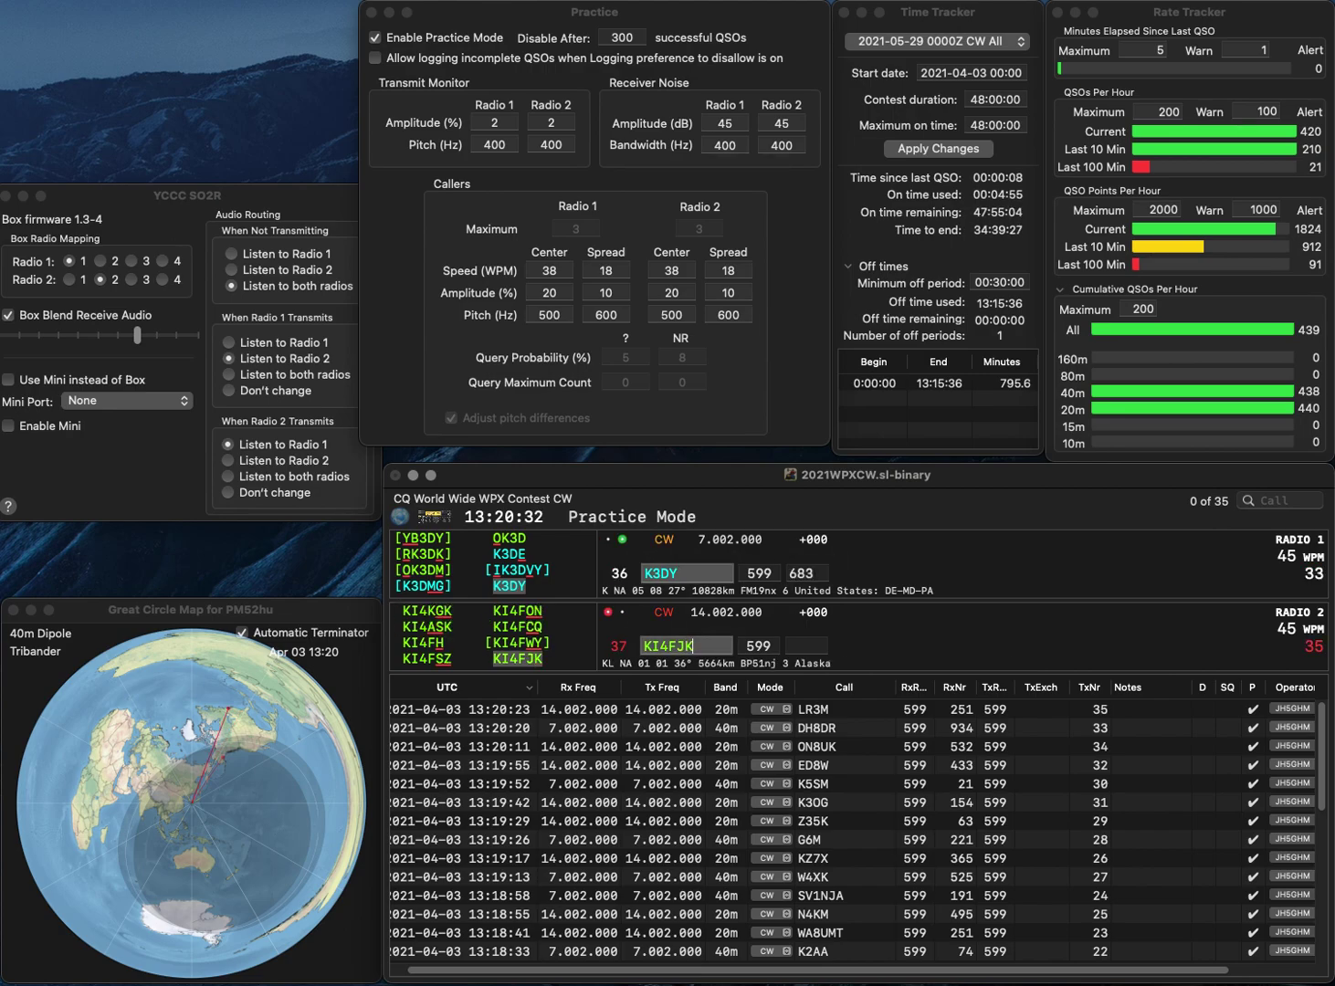
{"action": "key", "text": "Return"}
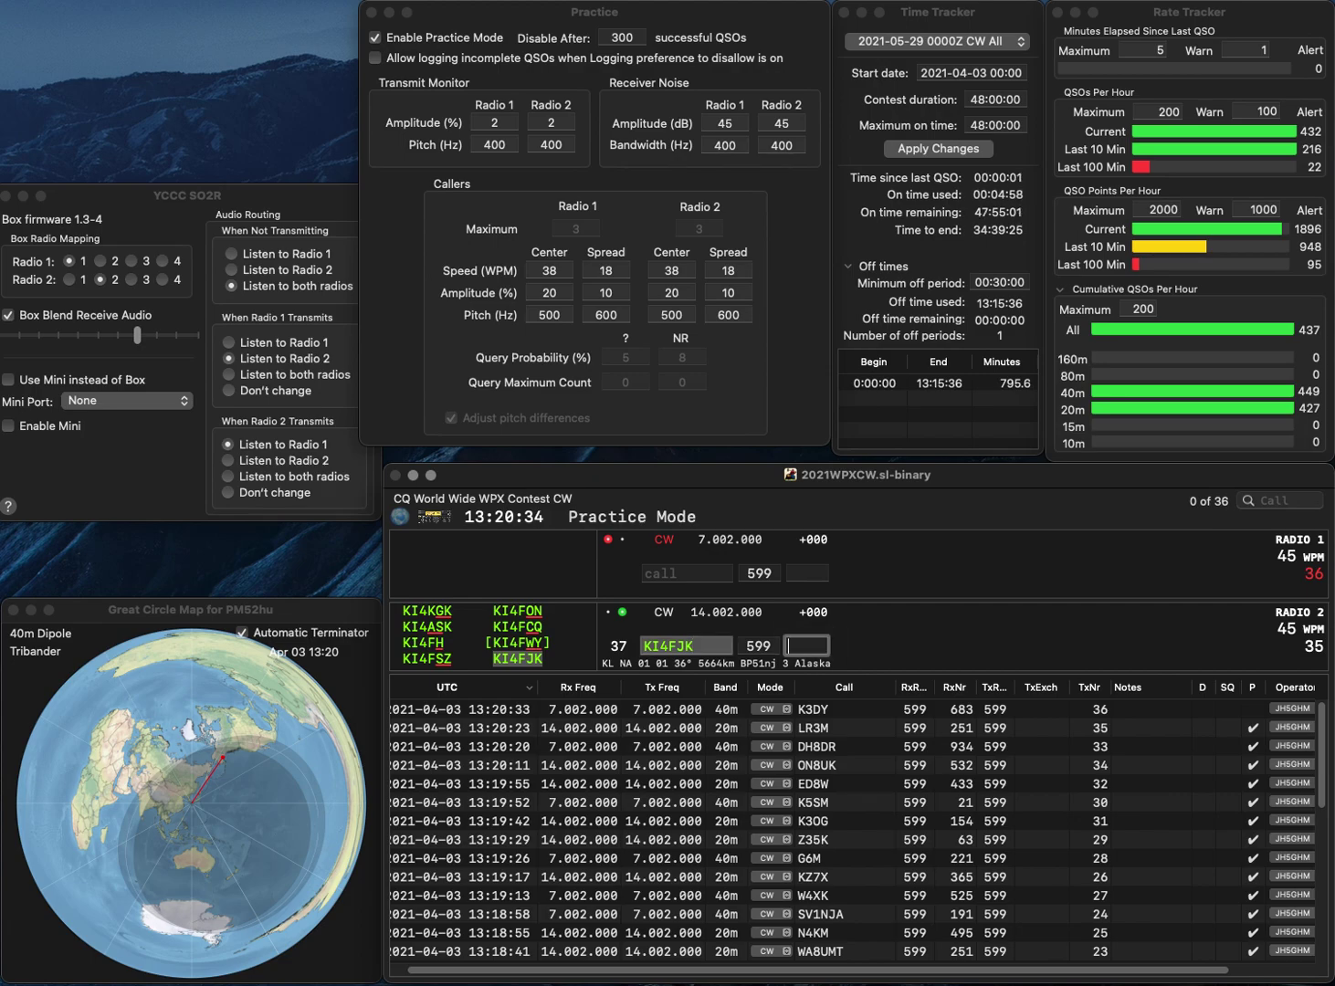
{"action": "type", "text": "503"}
{"action": "key", "text": "Return"}
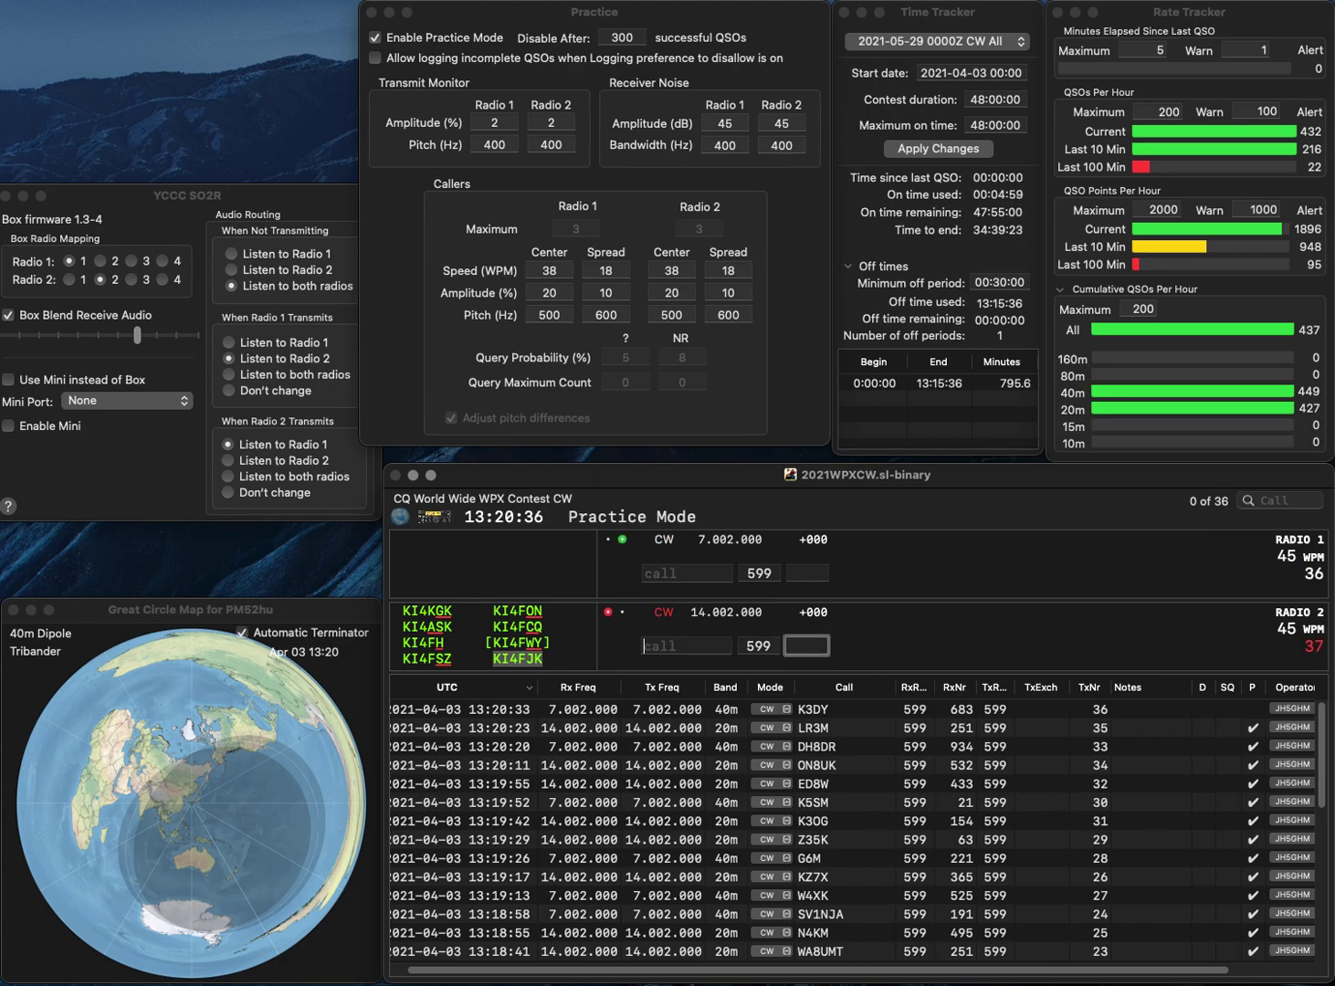
{"action": "type", "text": "W9TC"}
{"action": "key", "text": "Return"}
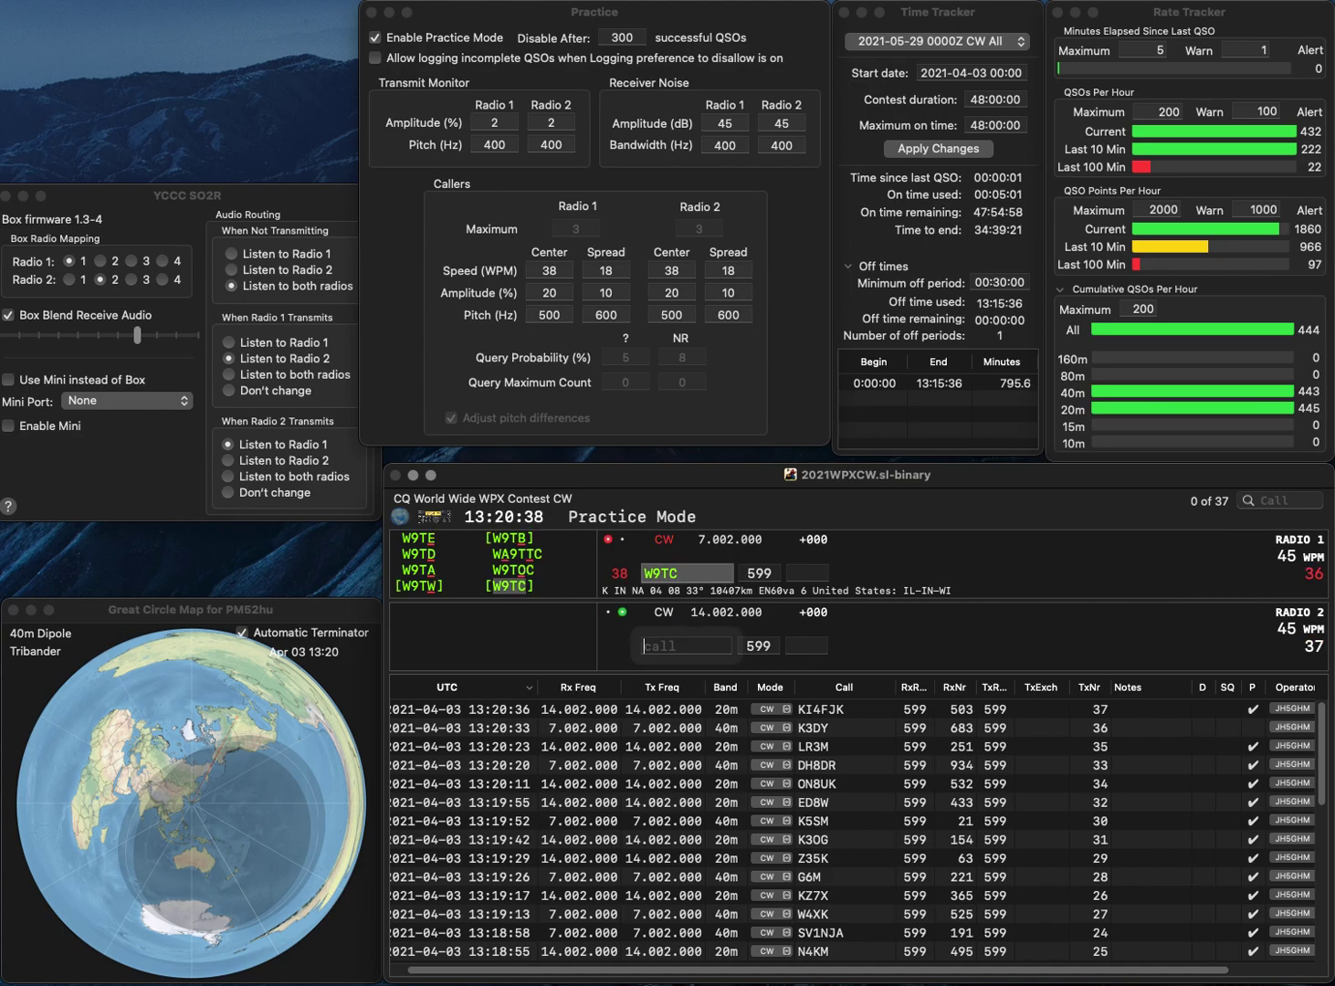
{"action": "type", "text": "N0MA"}
{"action": "key", "text": "Return"}
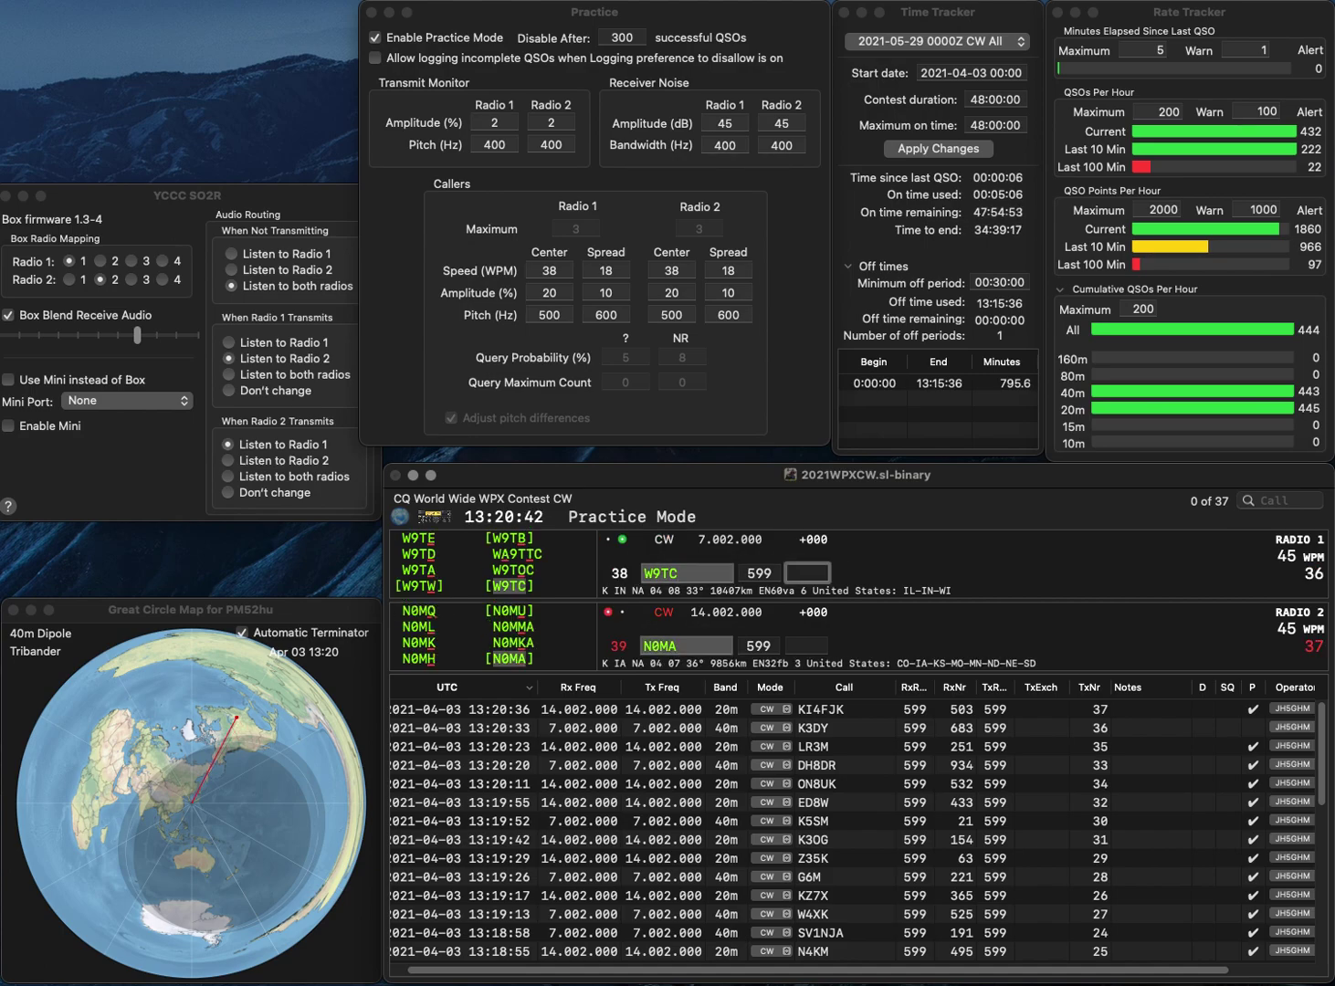
{"action": "type", "text": "813"}
{"action": "key", "text": "Return"}
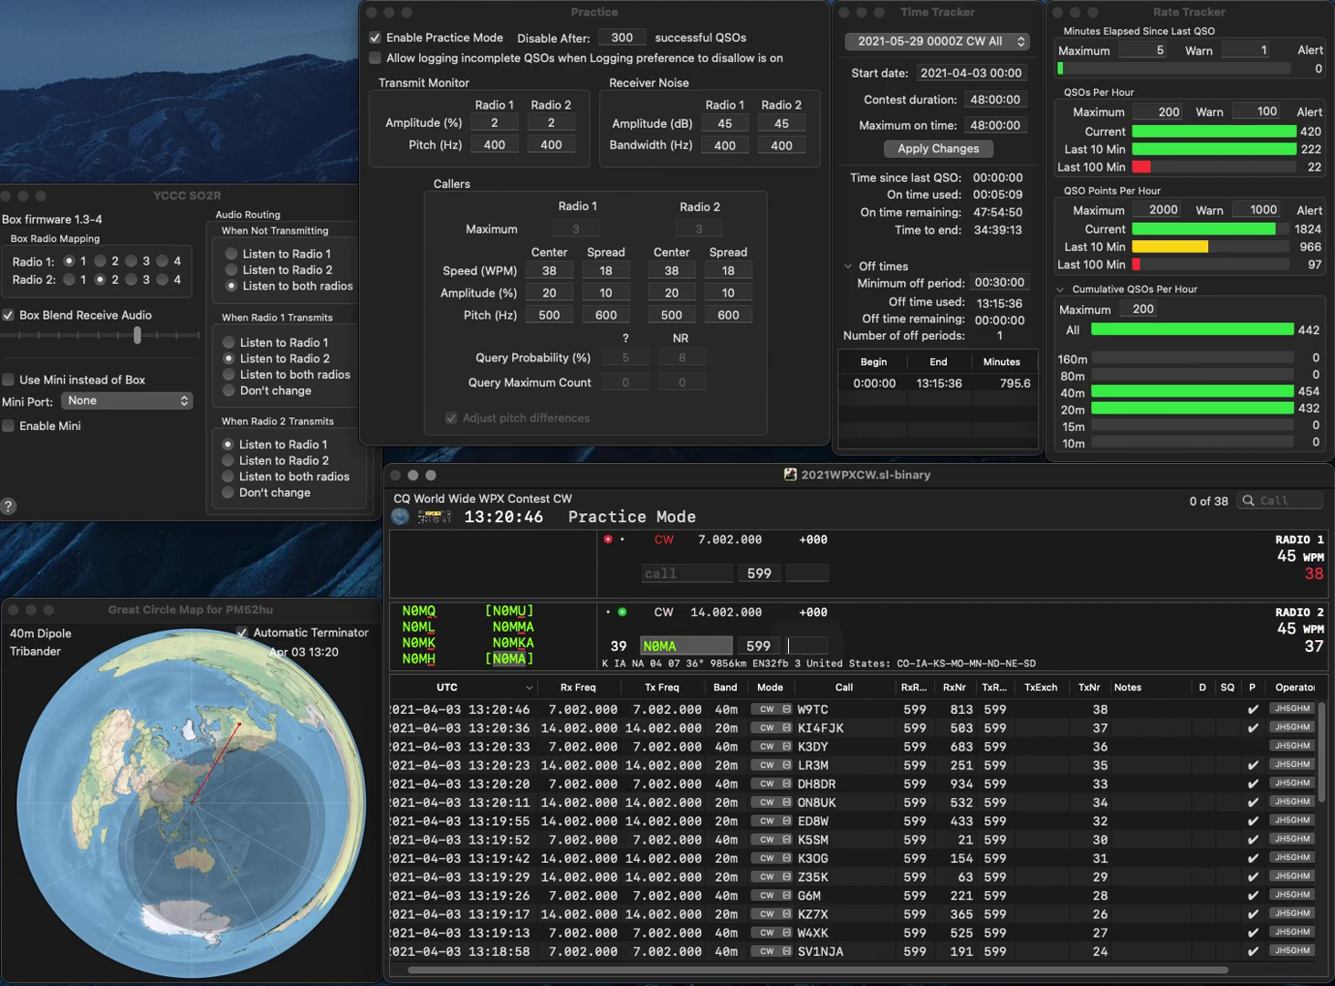
{"action": "type", "text": "62"}
{"action": "key", "text": "Return"}
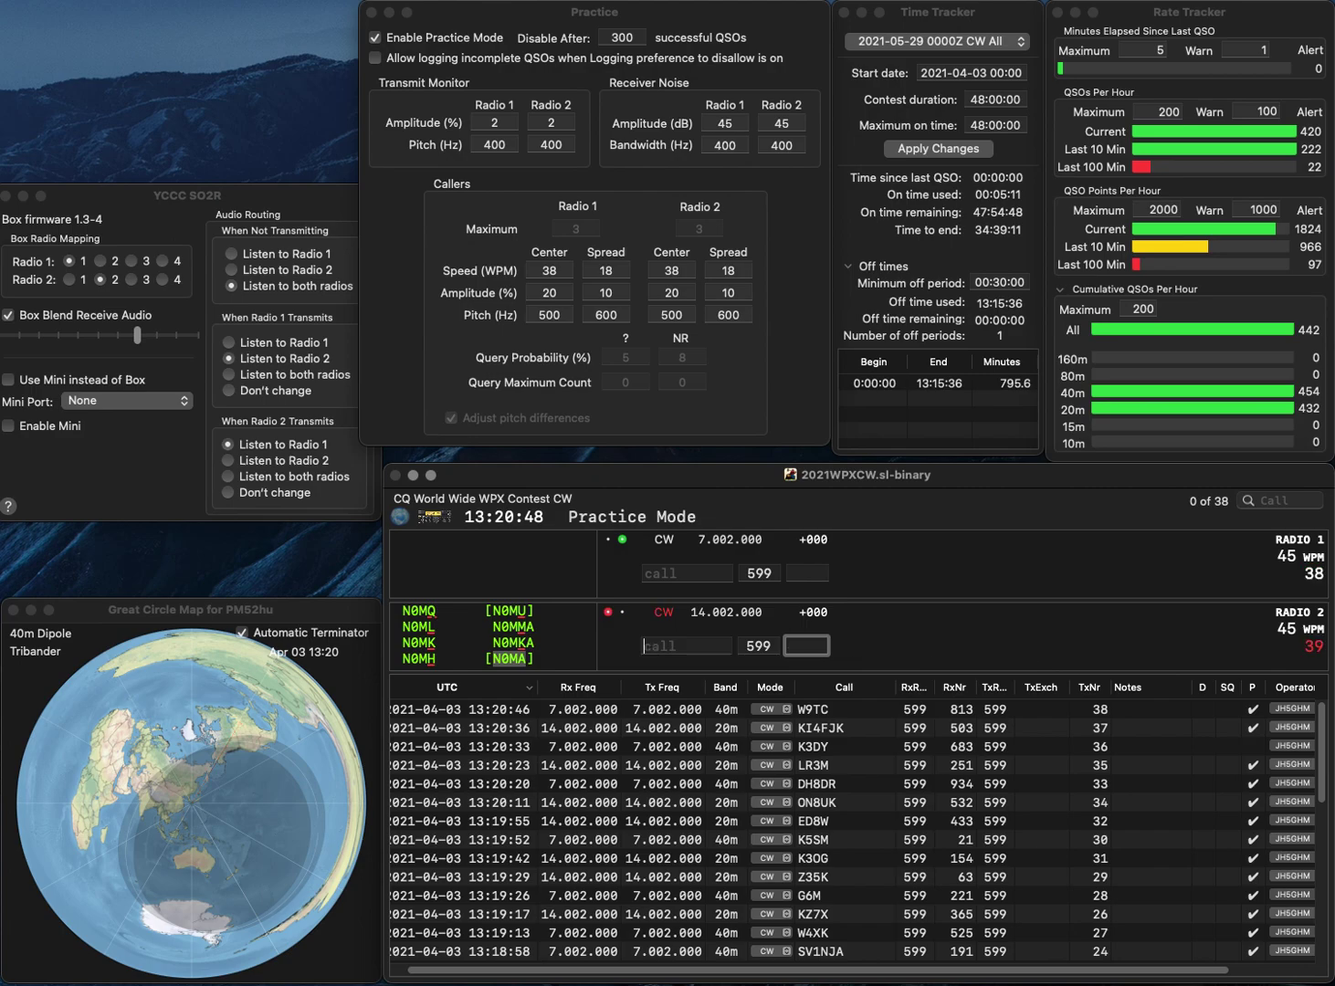
Answer OK1KSO on Radio 1 and IH9P on Radio 2.
{"action": "type", "text": "OK1"}
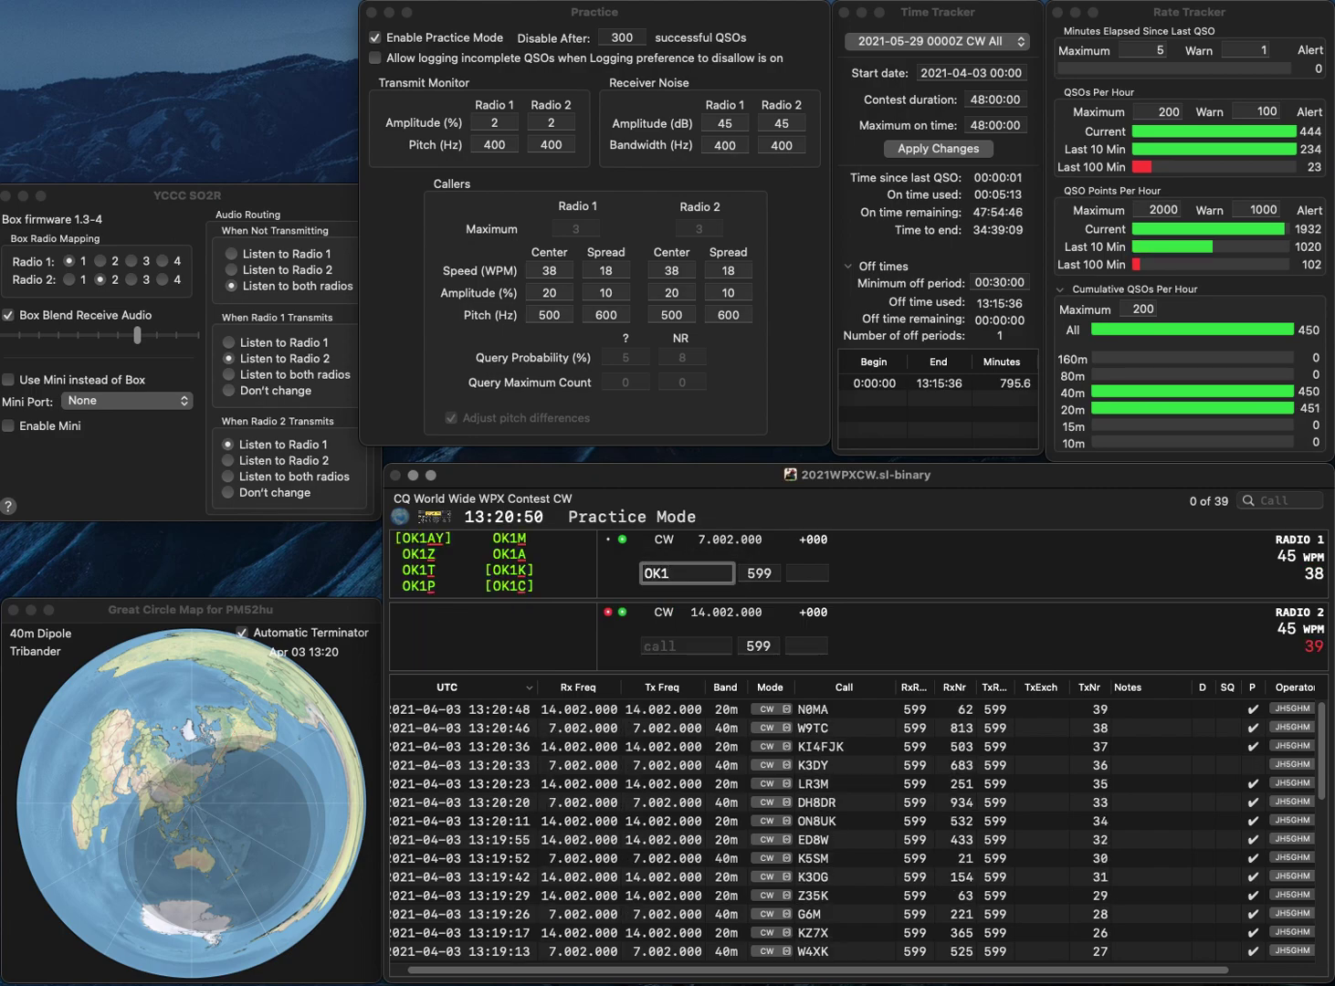
{"action": "type", "text": "KSO"}
{"action": "key", "text": "Return"}
{"action": "type", "text": "IP"}
{"action": "key", "text": "BackSpace"}
{"action": "type", "text": "H9P"}
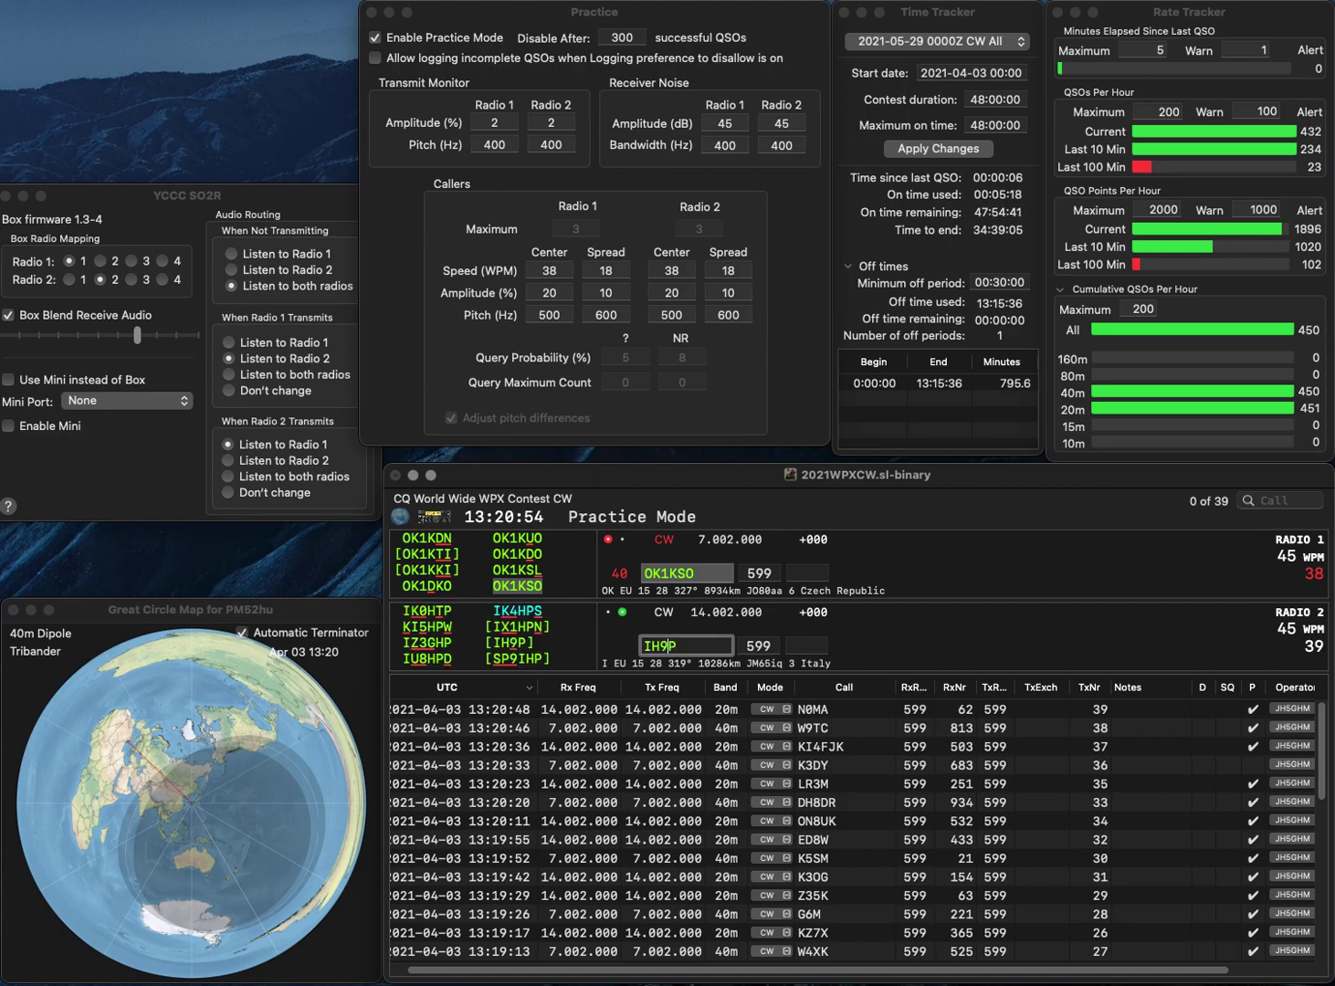
{"action": "key", "text": "Return"}
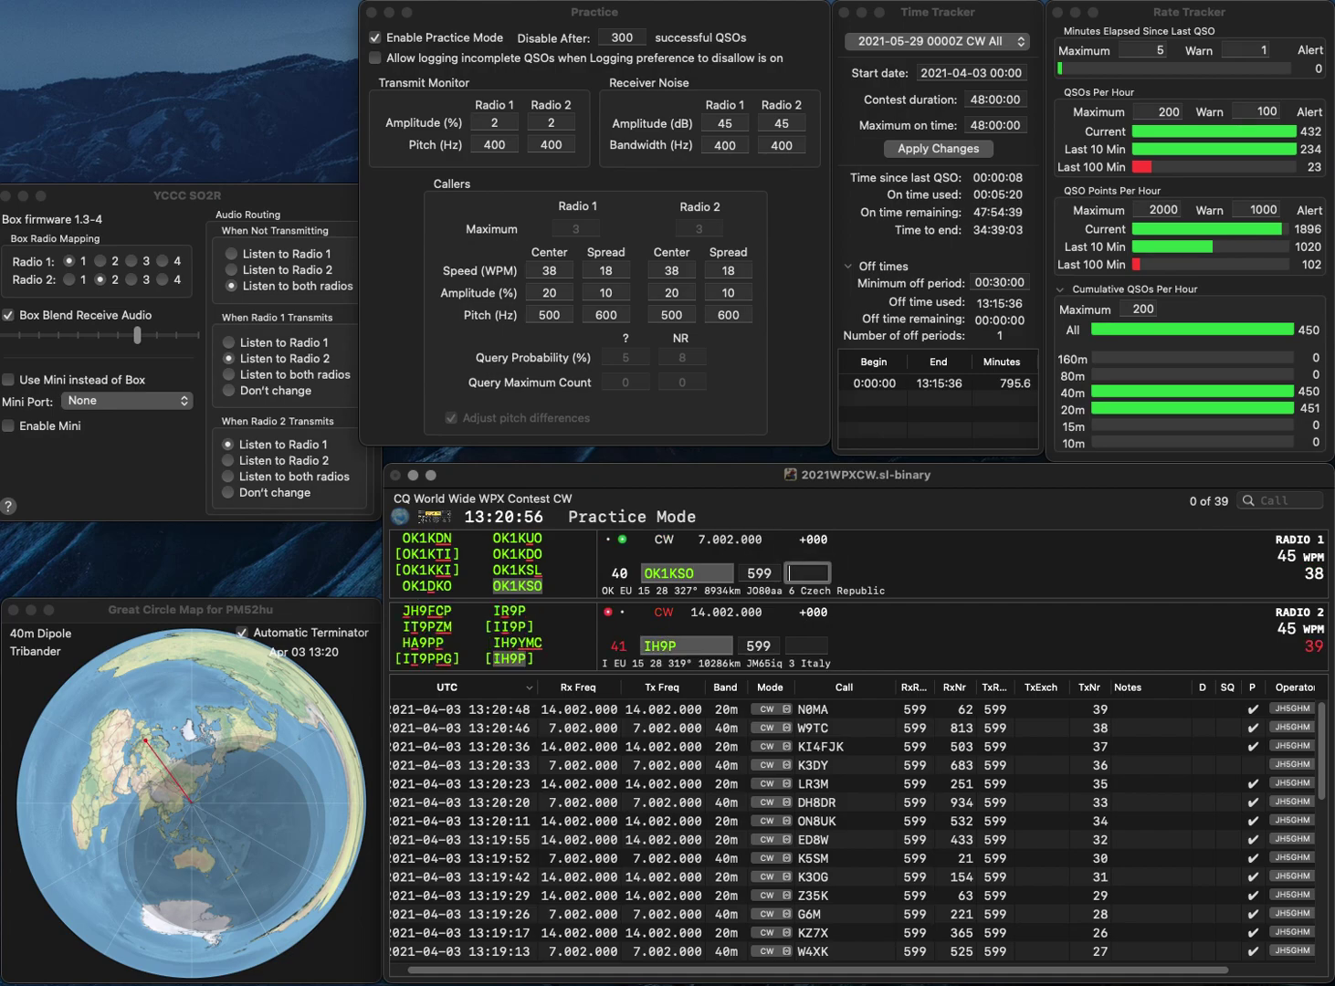
{"action": "type", "text": "273"}
{"action": "key", "text": "Return"}
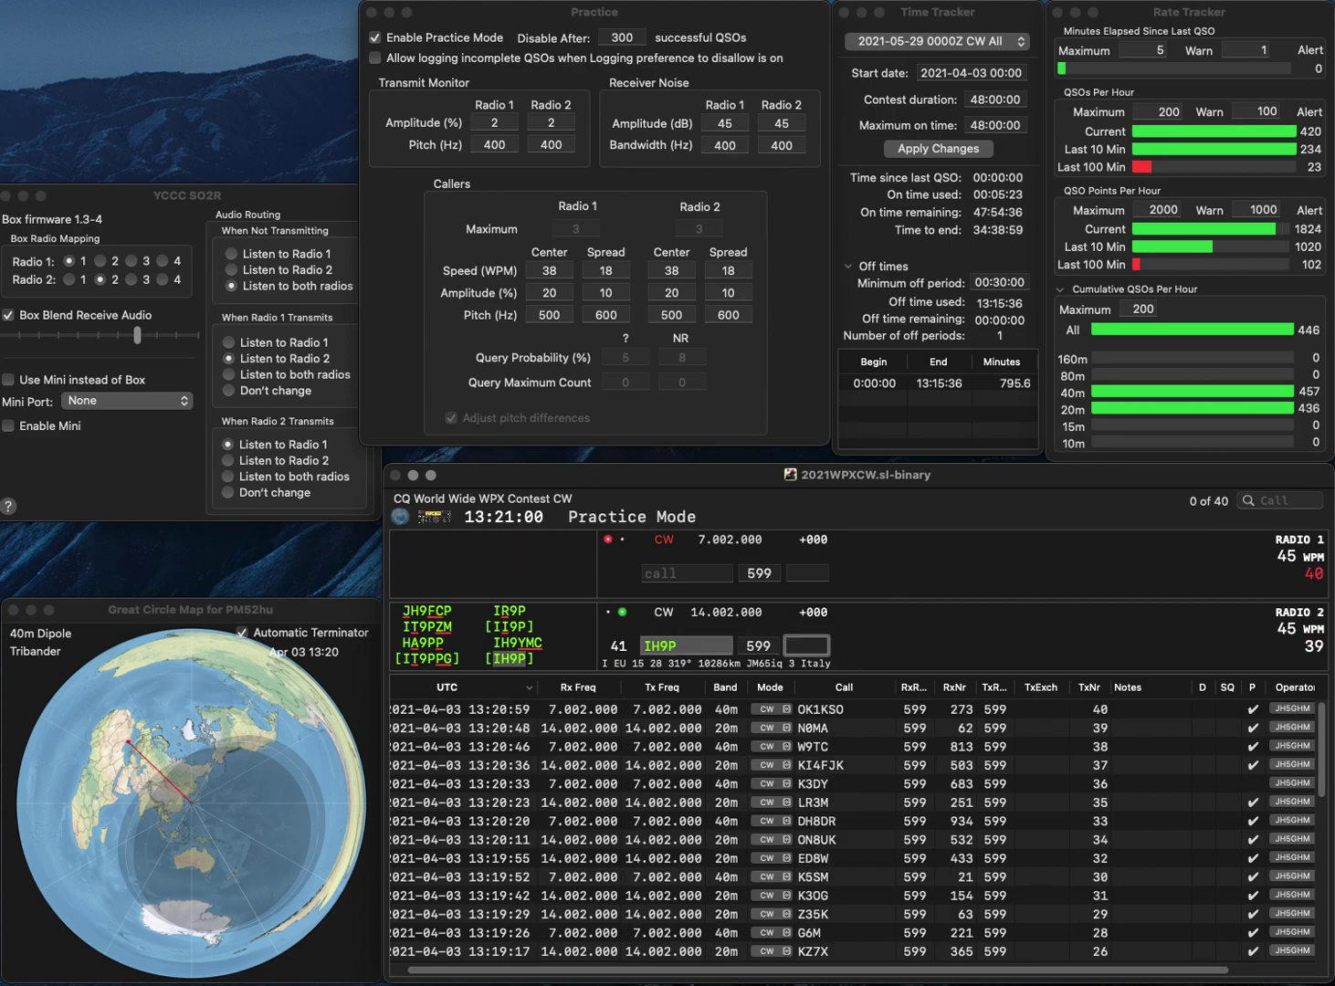
{"action": "type", "text": "566"}
{"action": "key", "text": "Return"}
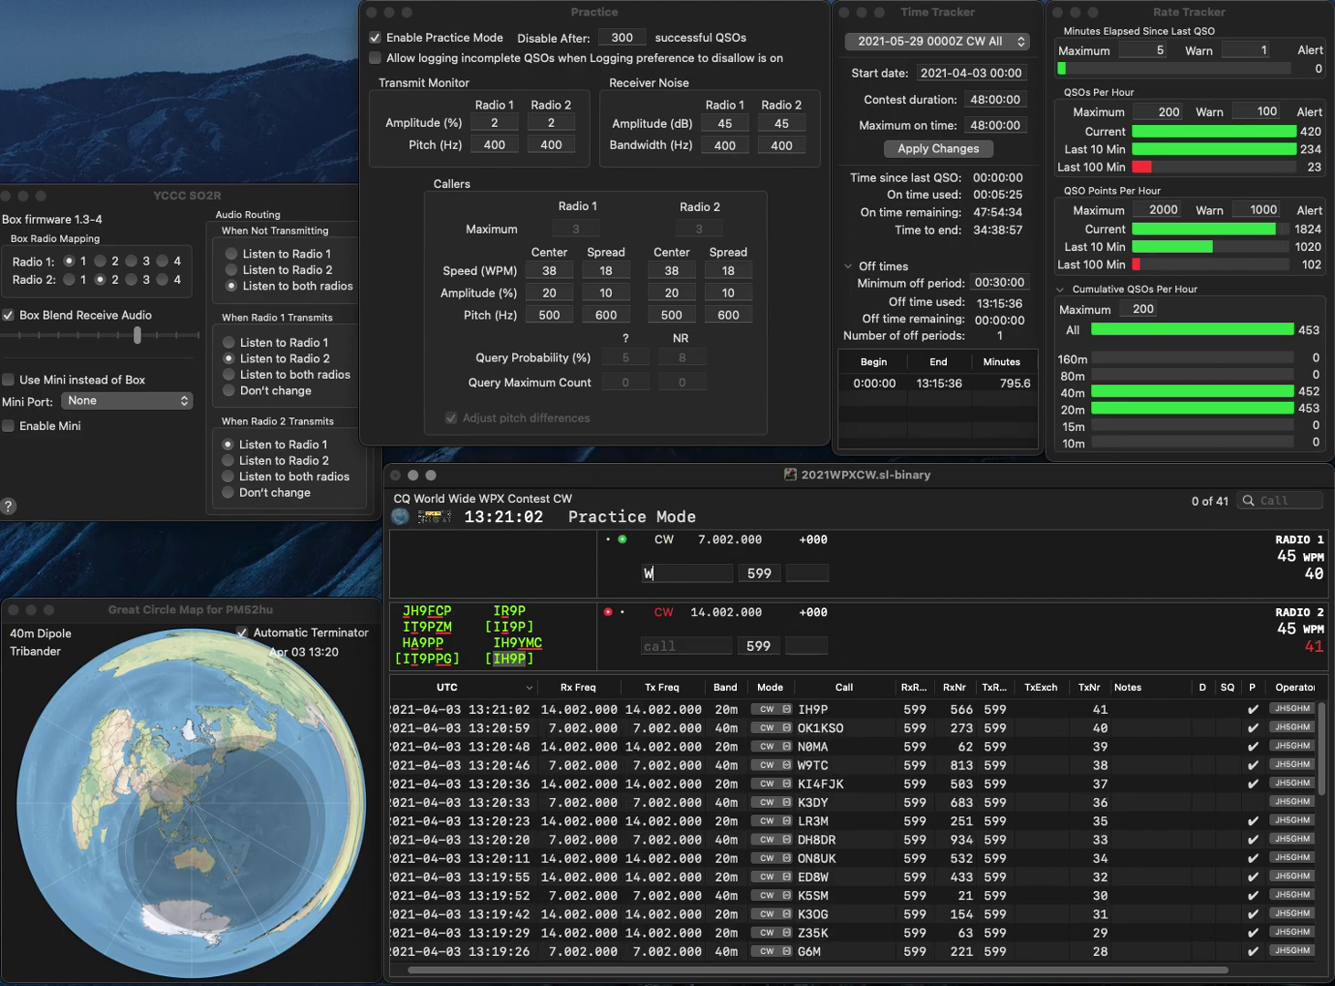
{"action": "type", "text": "WB8MIW"}
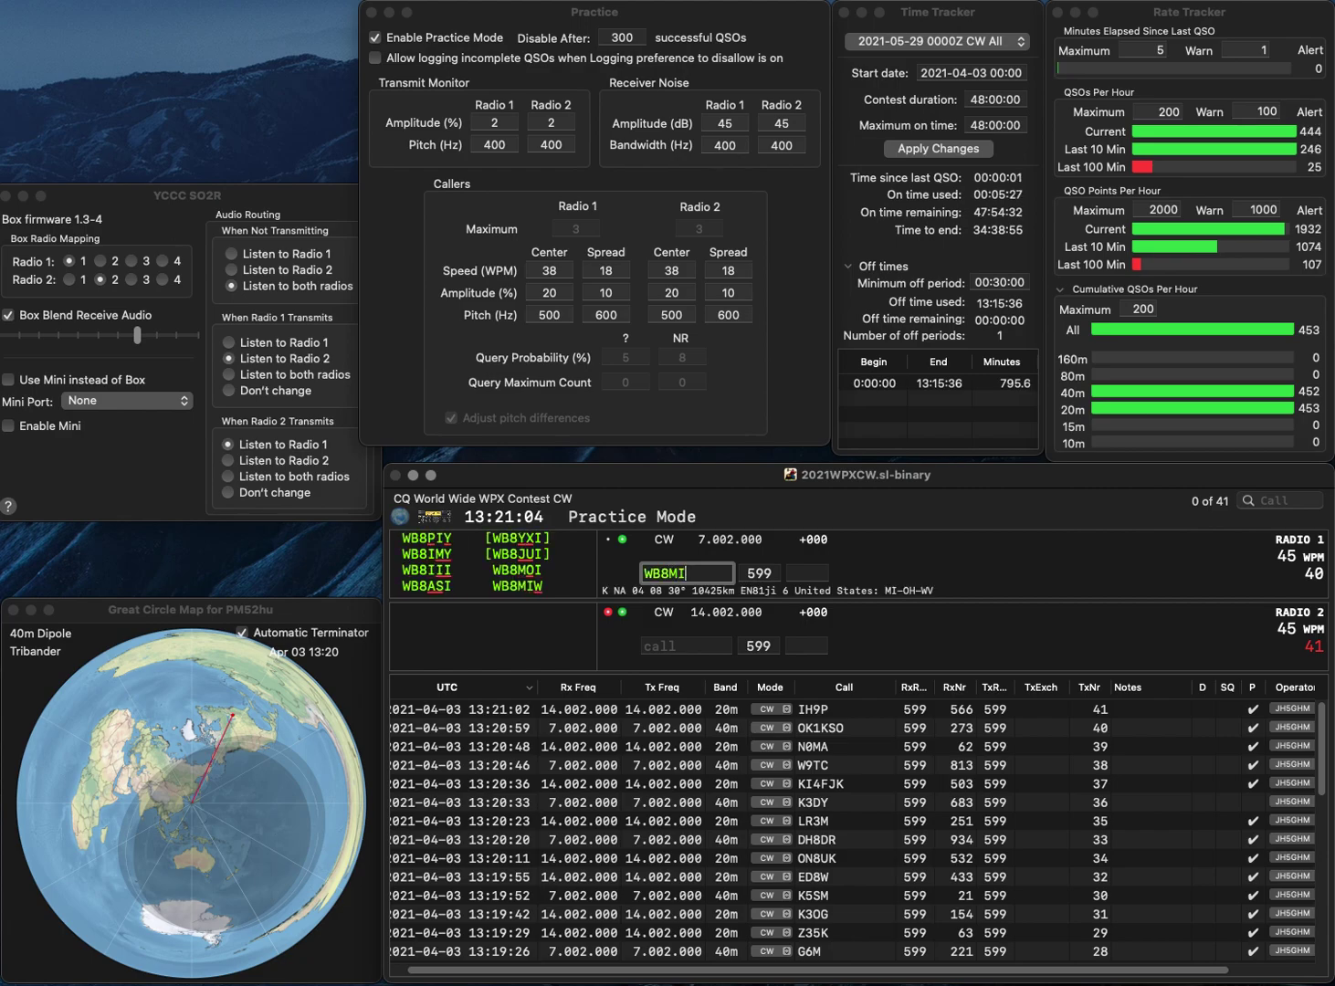
{"action": "key", "text": "Return"}
{"action": "type", "text": "JA"}
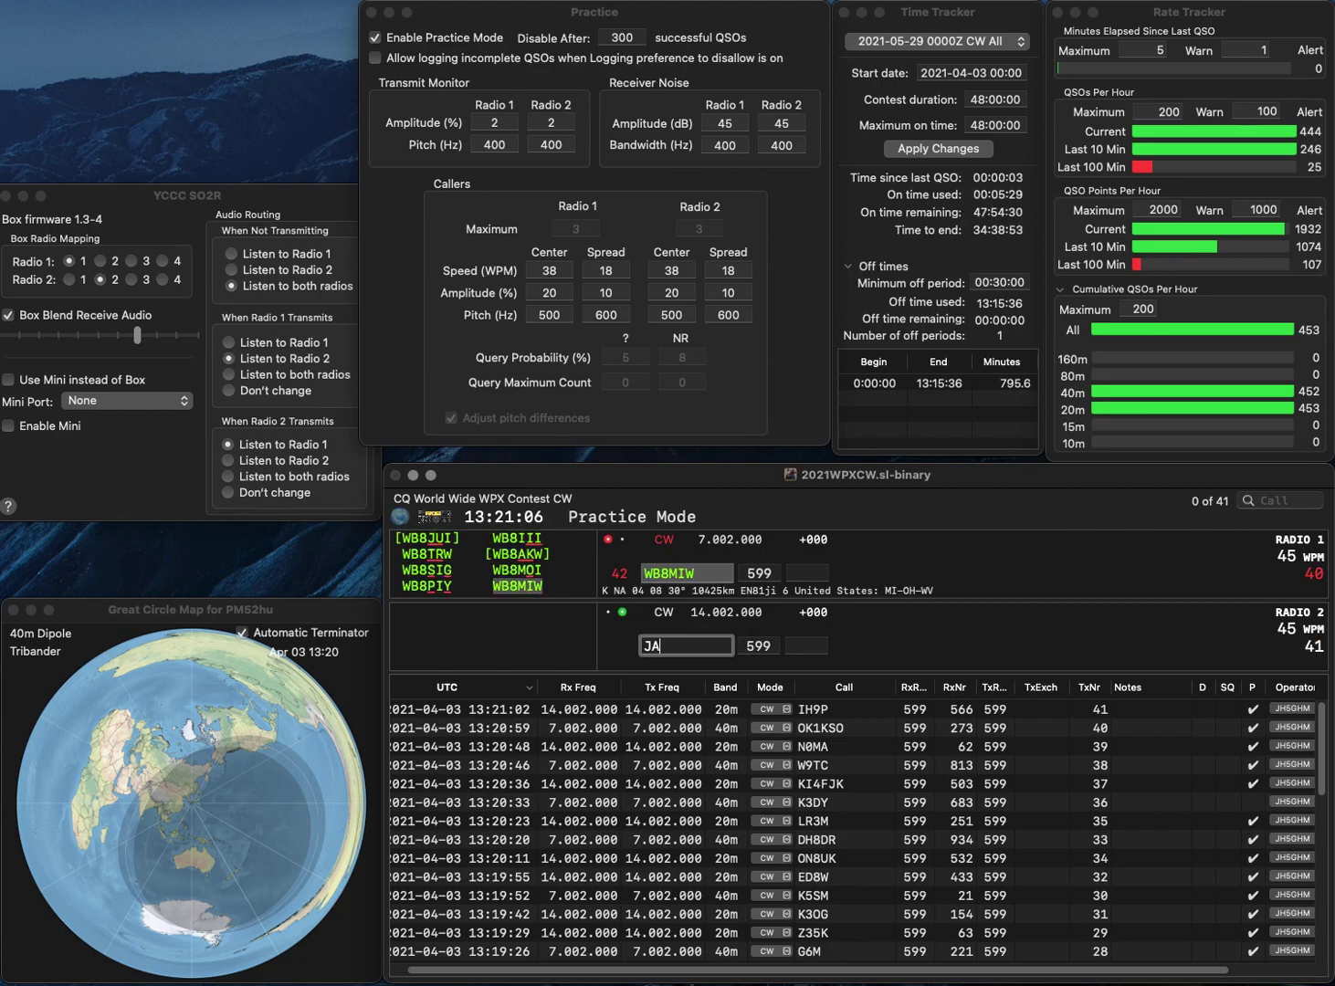
{"action": "type", "text": "9DTV"}
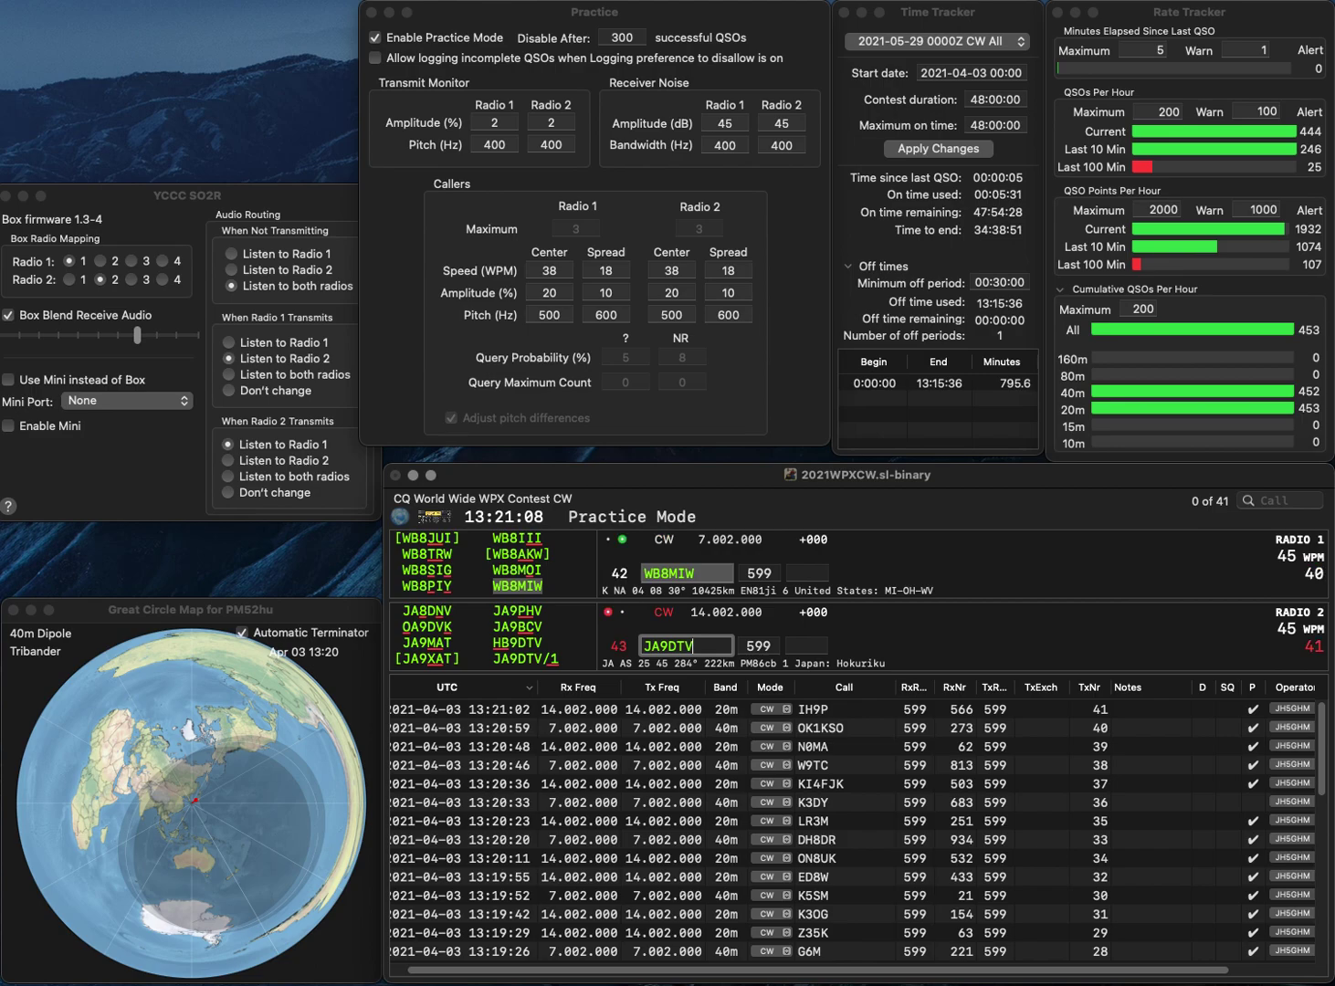
{"action": "type", "text": "/1"}
{"action": "key", "text": "Return"}
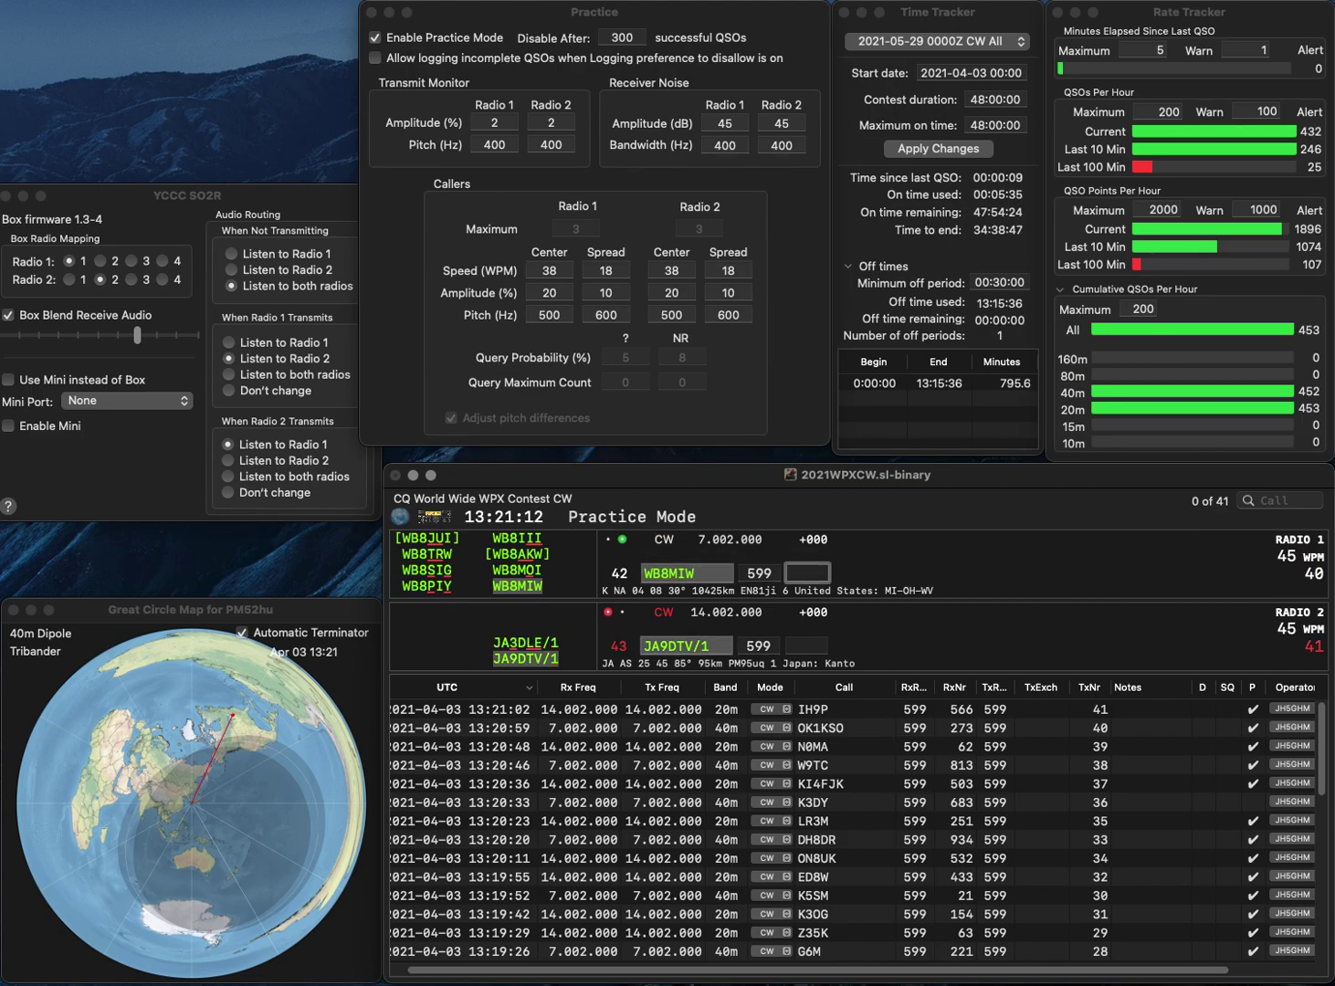
Log WB8MIW on Radio 1 with received number 8 and JA9DTV/1 on Radio 2 with 201.
{"action": "type", "text": "8"}
{"action": "key", "text": "Return"}
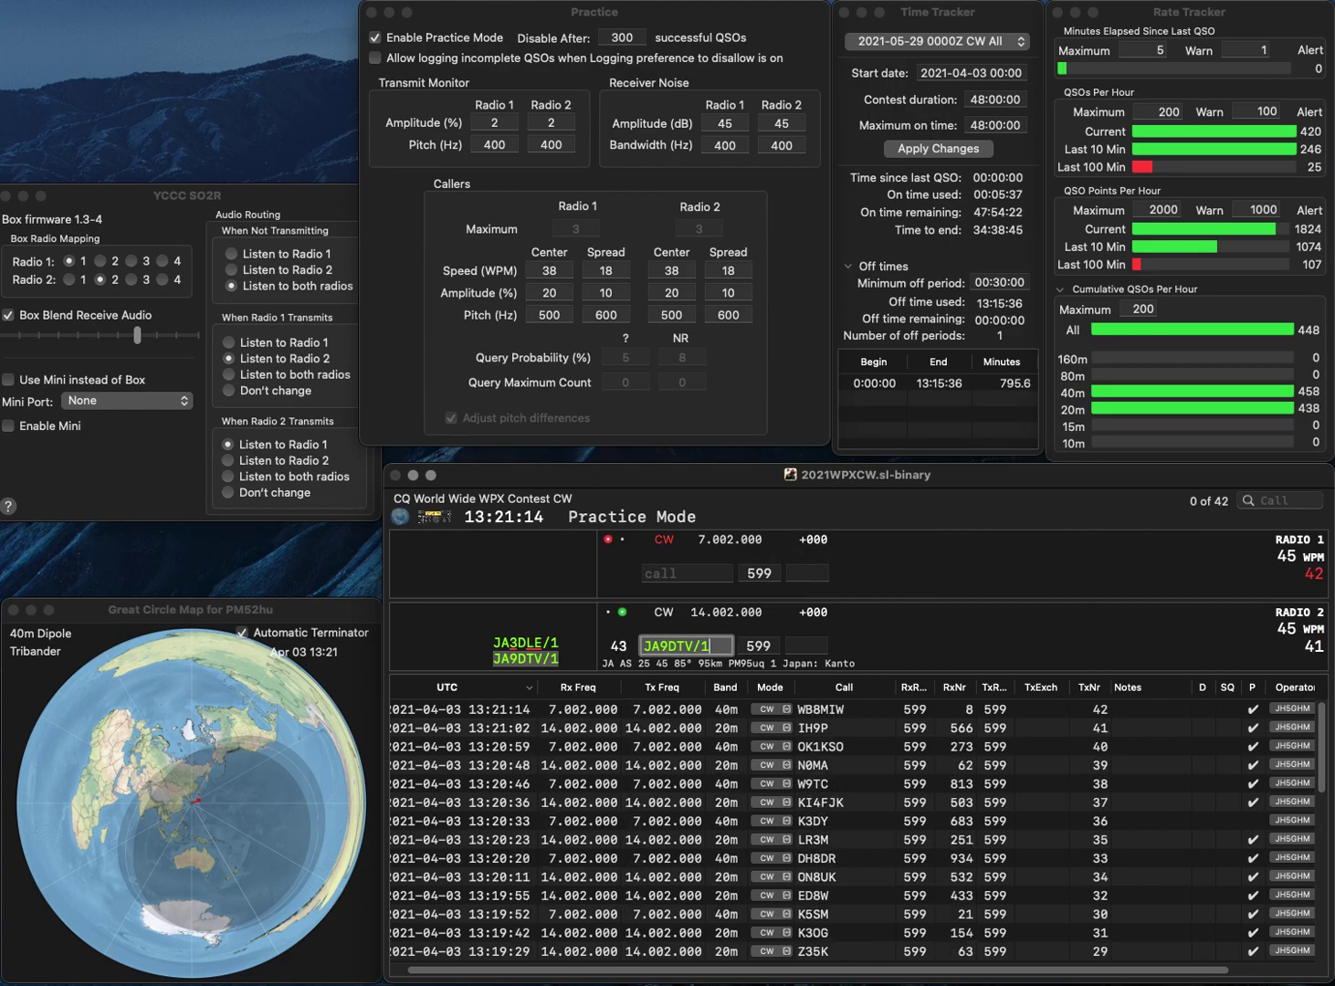
{"action": "type", "text": "2"}
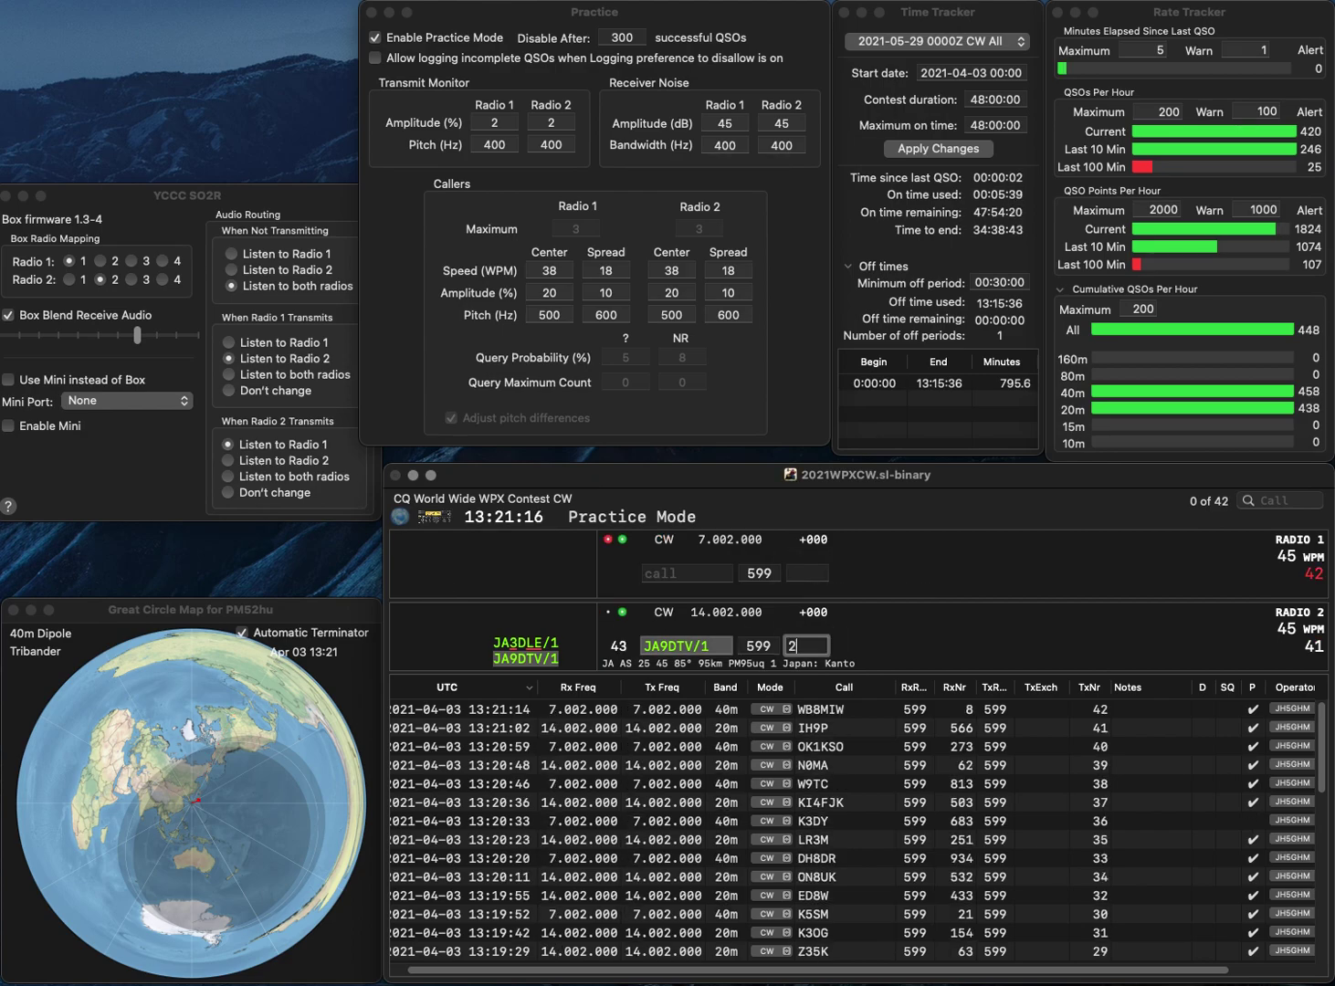
{"action": "type", "text": "021"}
{"action": "key", "text": "Return"}
Enter the caller ON7PS on Radio 1, completing the suffix PS with the prefix ON7.
{"action": "type", "text": "PS"}
{"action": "key", "text": "Left"}
{"action": "key", "text": "Left"}
{"action": "type", "text": "ON7"}
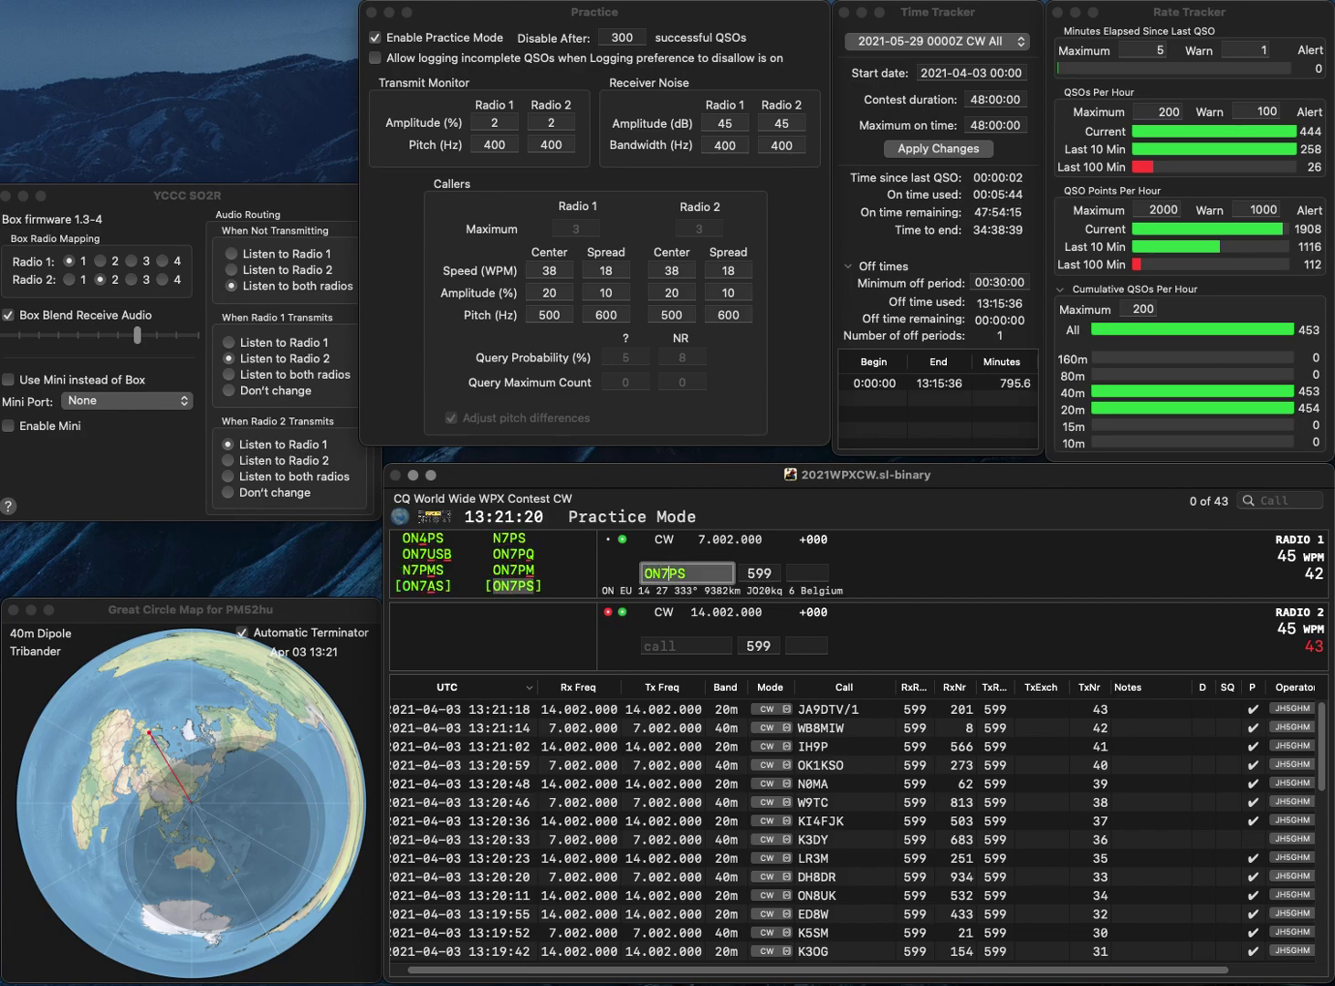
{"action": "left_click", "coordinate": [687, 647]}
{"action": "type", "text": "VE1A"}
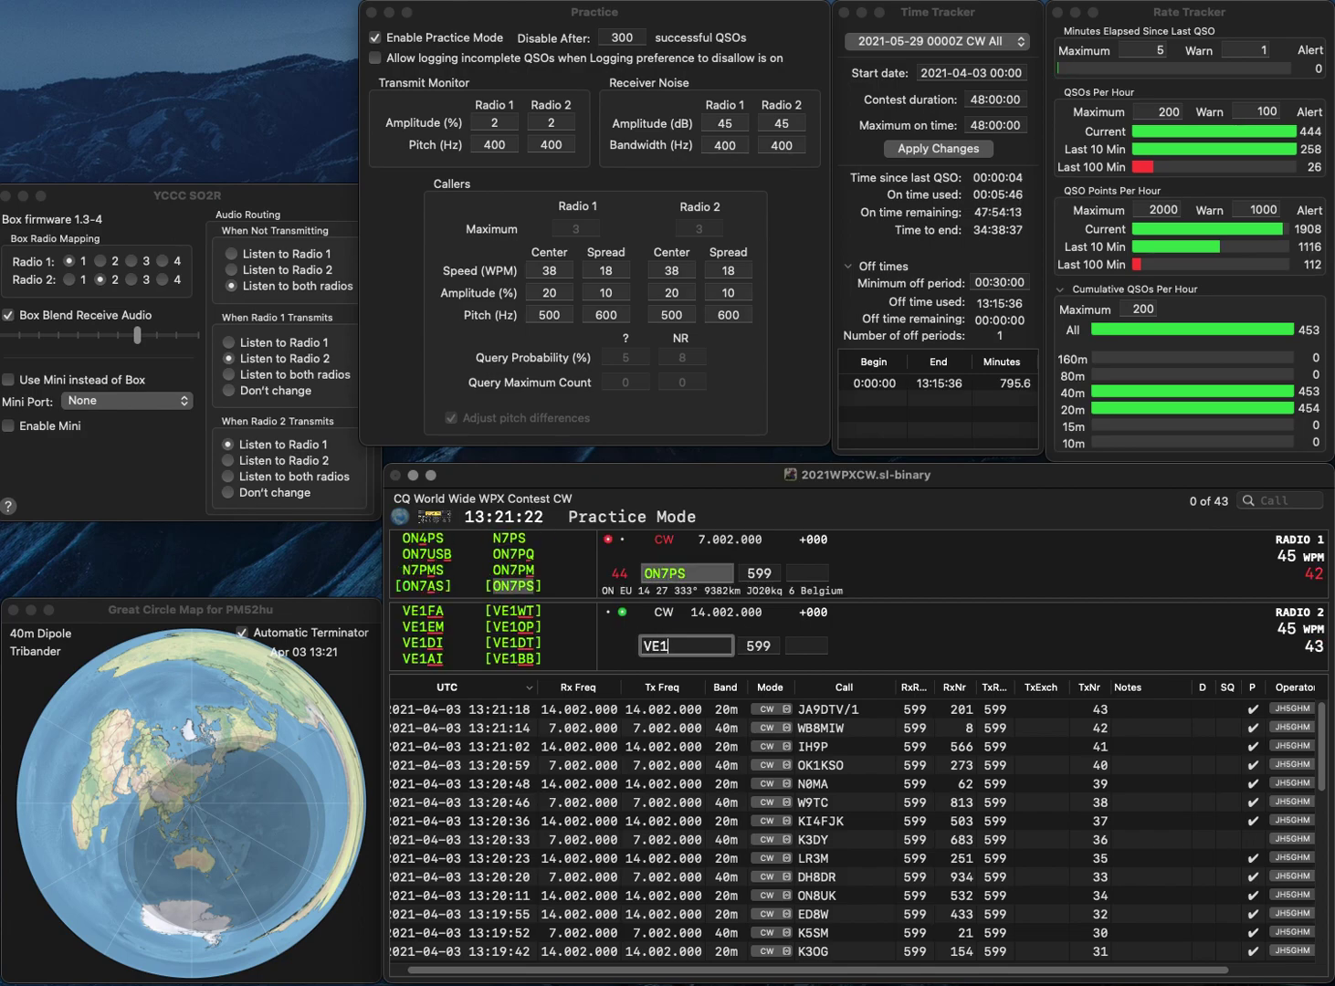
{"action": "key", "text": "Left"}
{"action": "key", "text": "Left"}
{"action": "key", "text": "Left"}
{"action": "key", "text": "BackSpace"}
{"action": "key", "text": "Return"}
{"action": "key", "text": "space"}
{"action": "type", "text": "929"}
{"action": "key", "text": "Return"}
{"action": "type", "text": "4"}
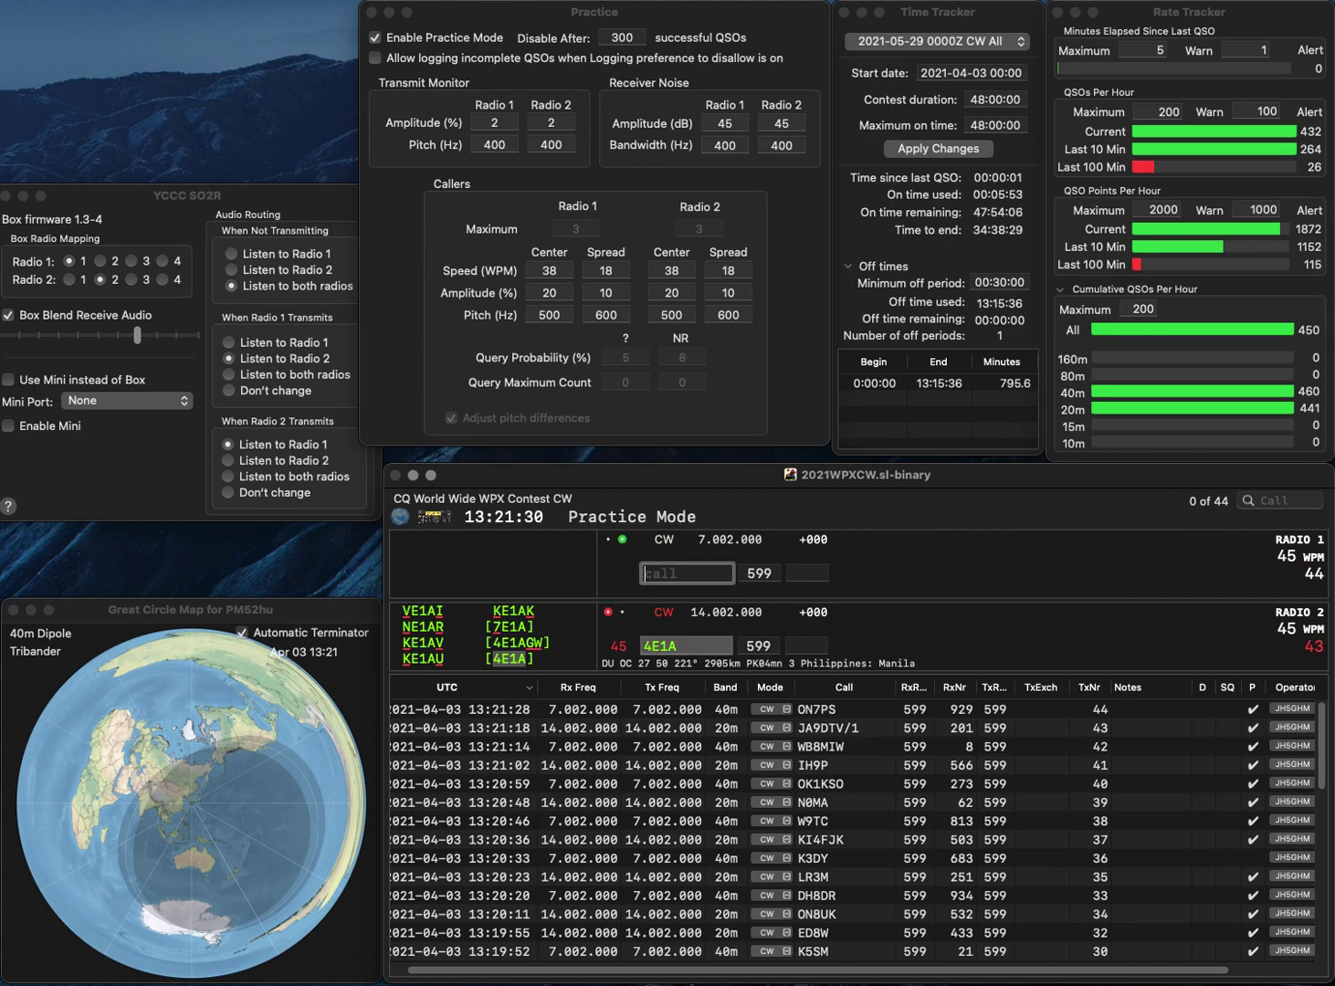
Answer KC4USV on Radio 1 and log 4E1A on Radio 2 with received number 882 and KC4USV with 253.
{"action": "type", "text": "KC4USV"}
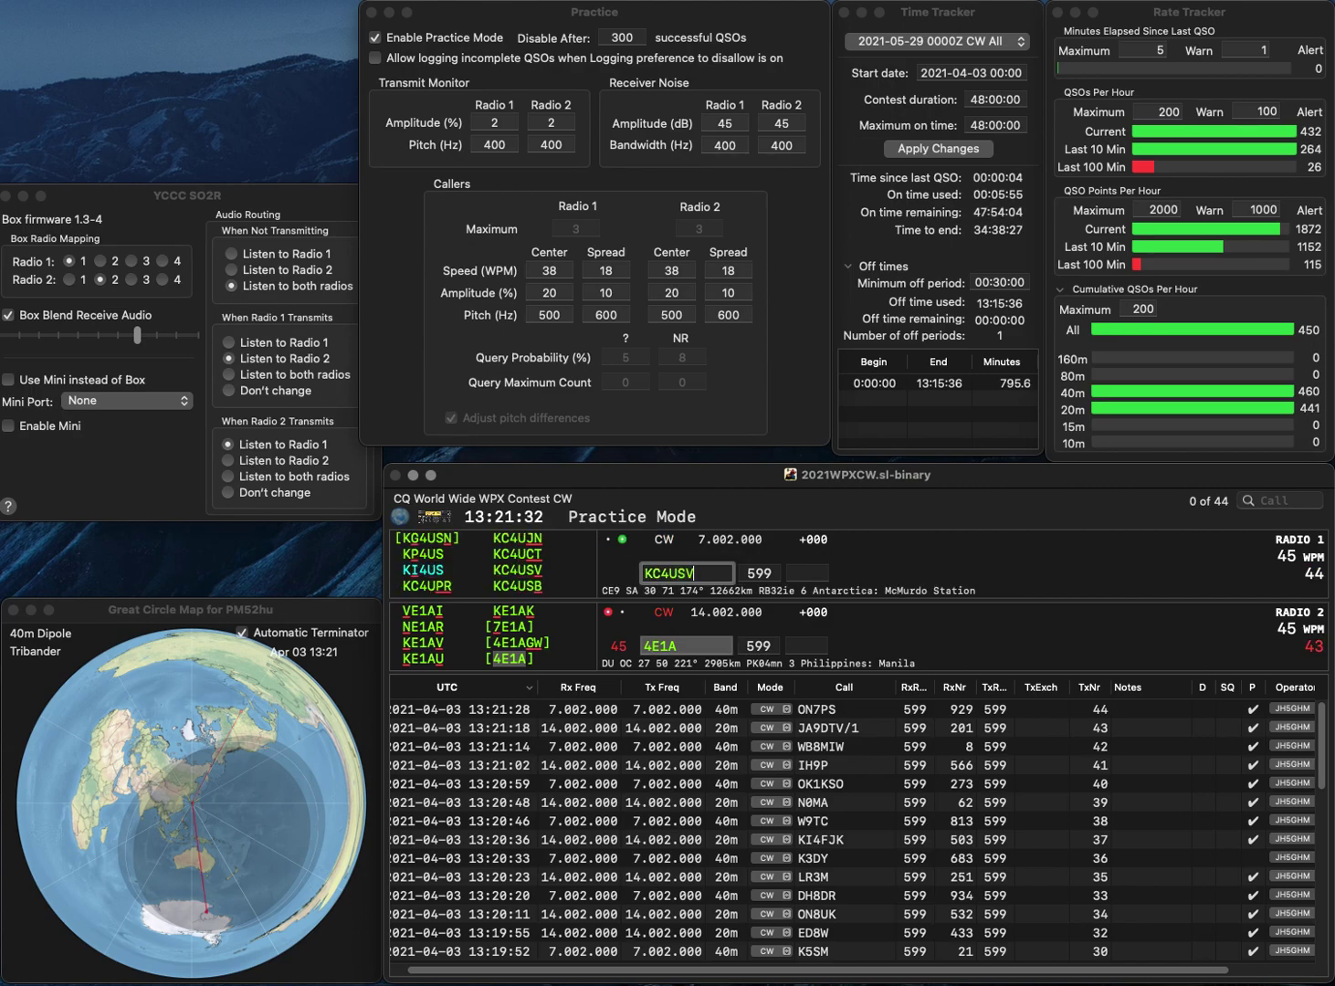
{"action": "key", "text": "Return"}
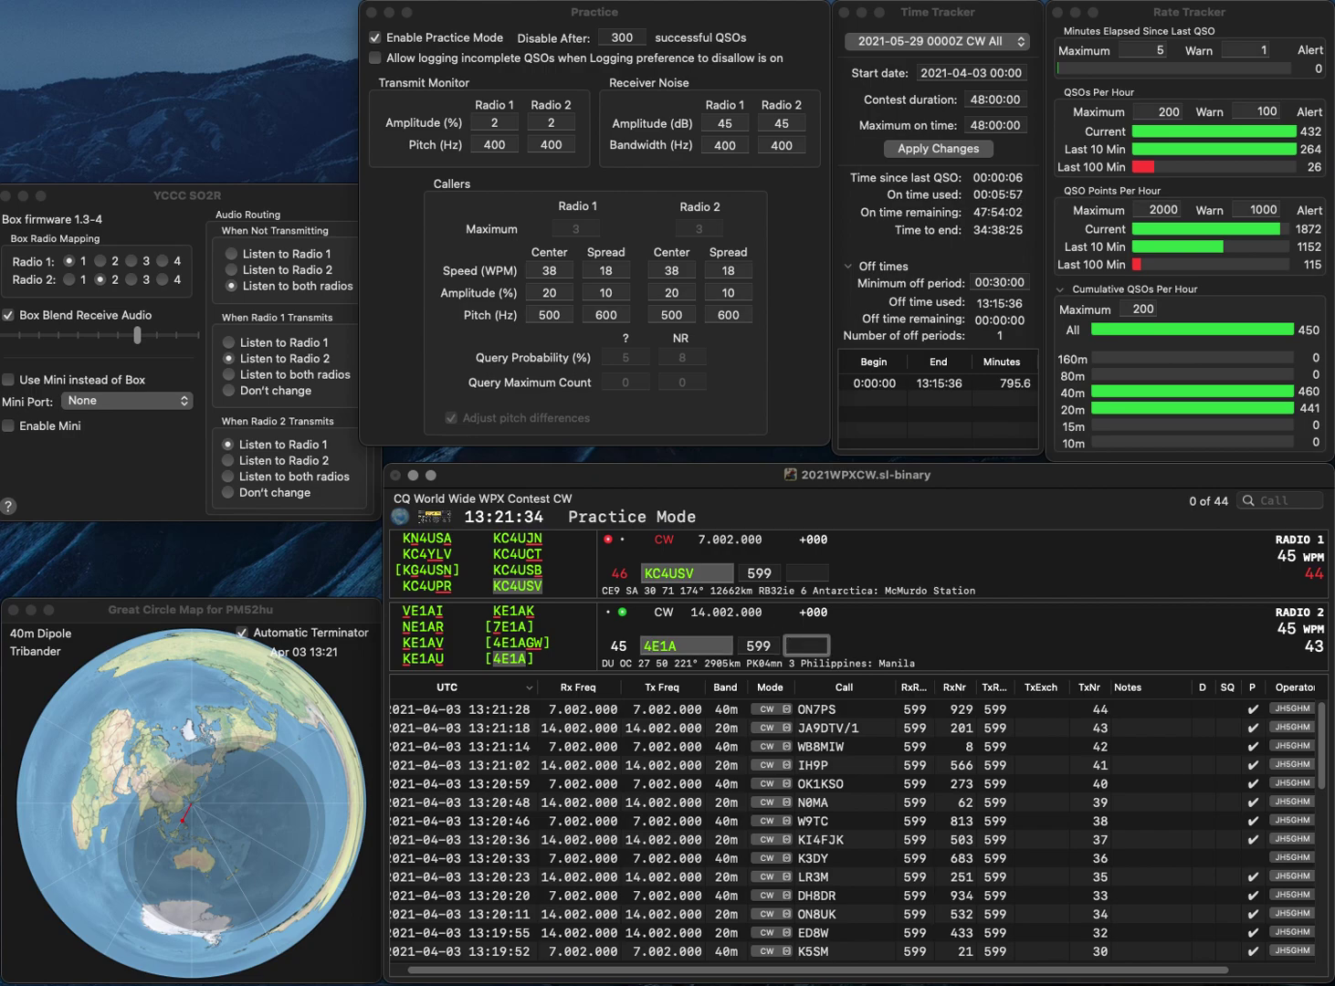
{"action": "type", "text": "882"}
{"action": "key", "text": "Return"}
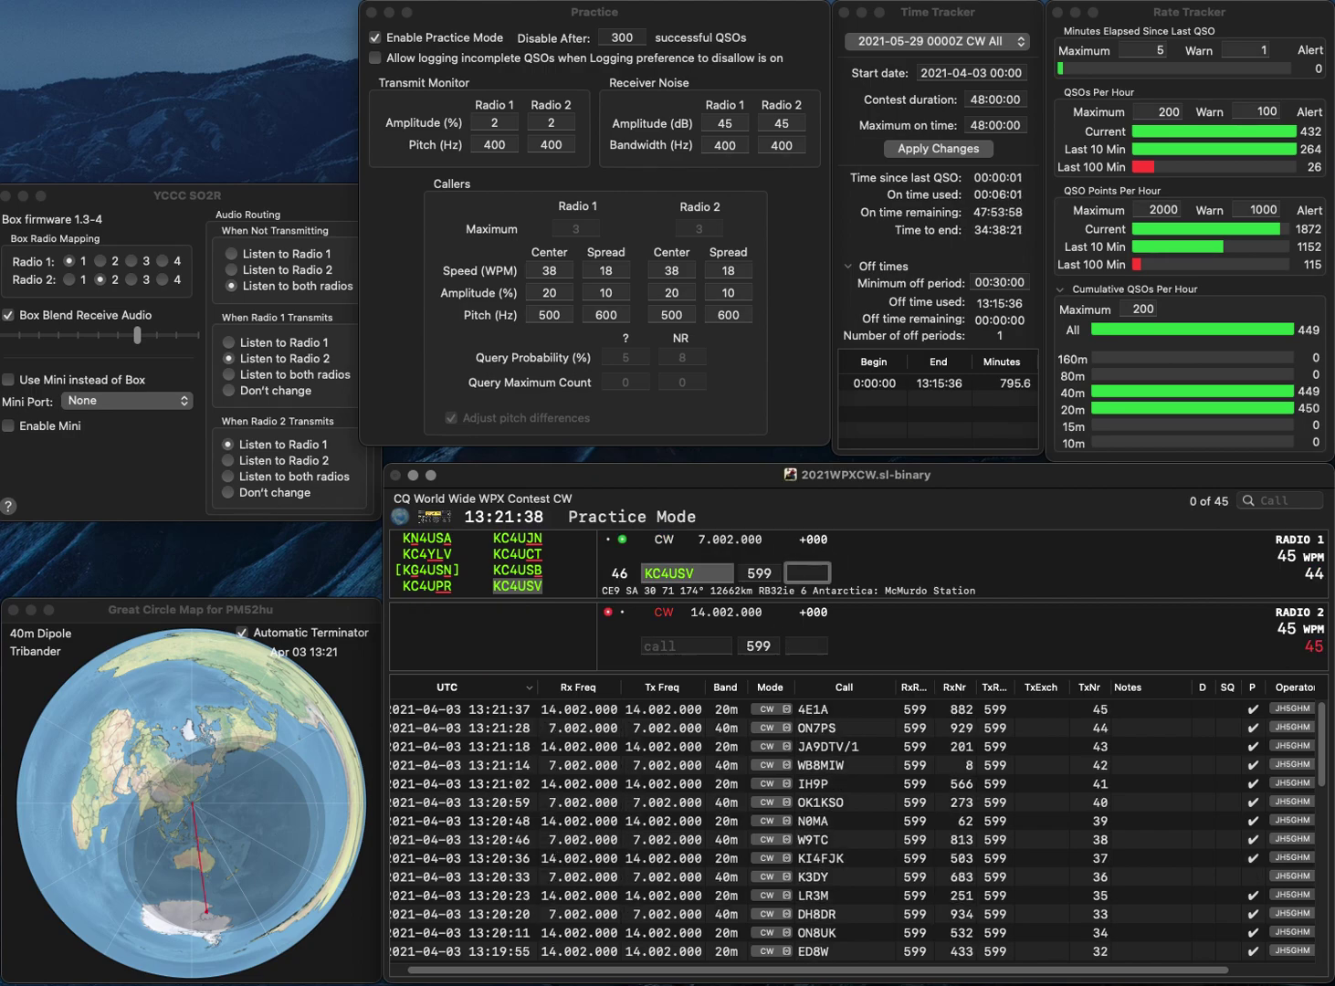
{"action": "type", "text": "253"}
{"action": "key", "text": "Return"}
{"action": "type", "text": "JA0LBE"}
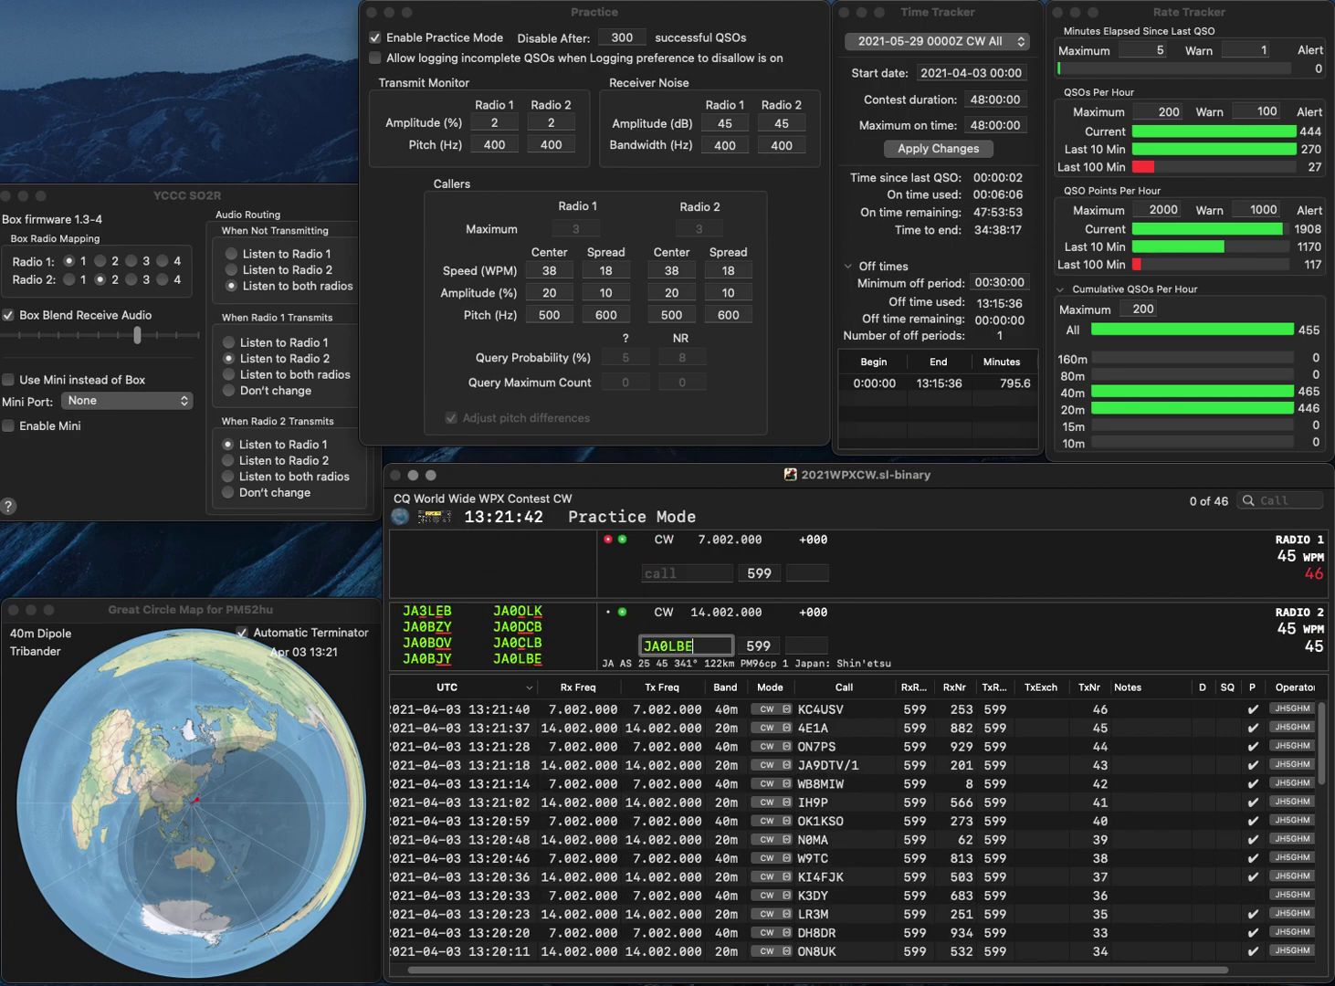
{"action": "key", "text": "Return"}
{"action": "type", "text": "PP5BT"}
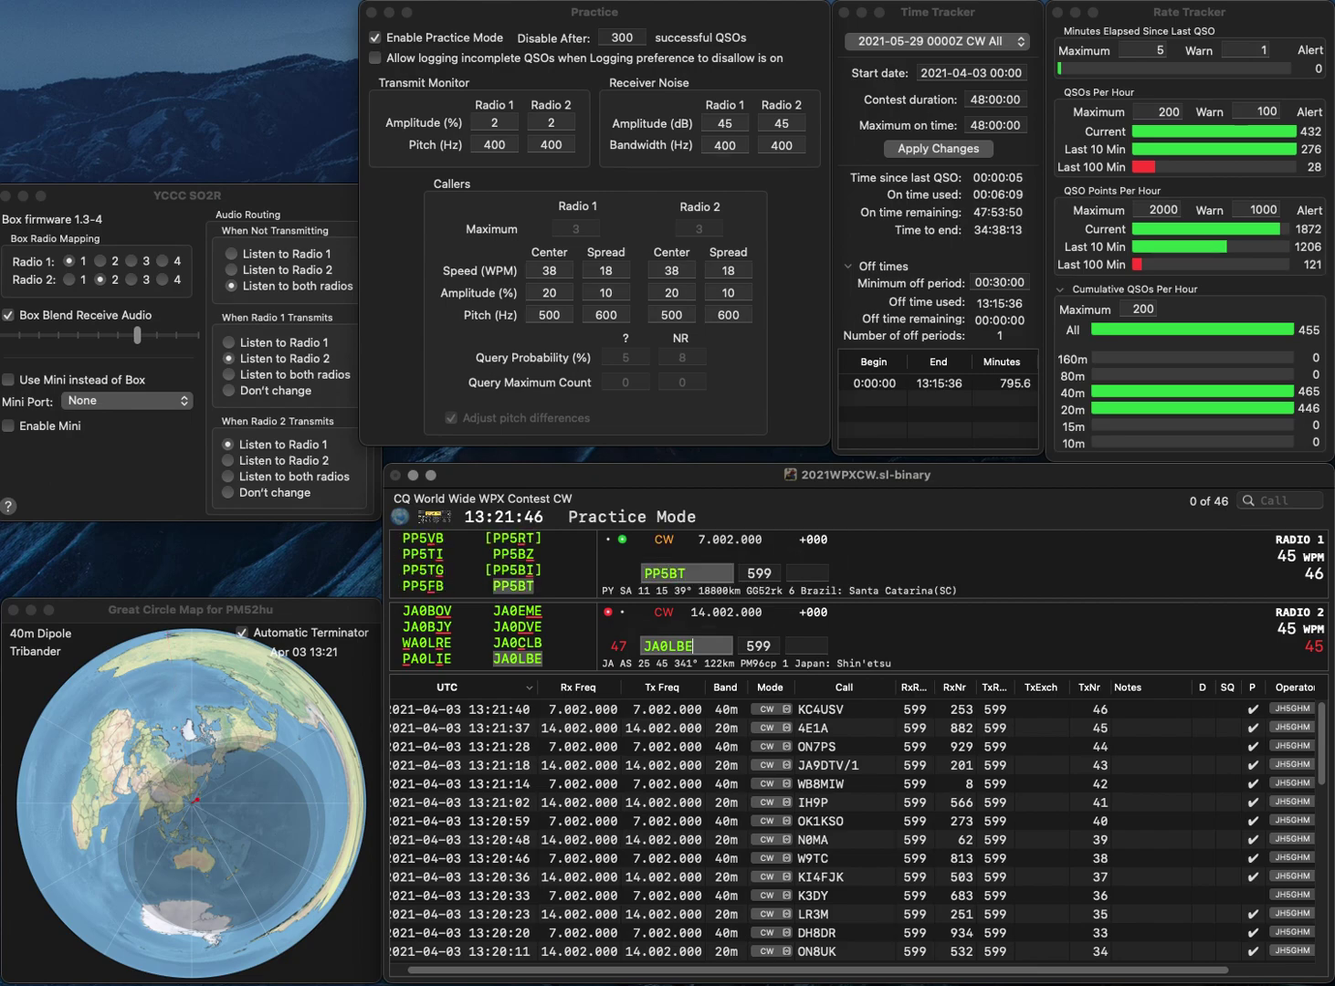
{"action": "key", "text": "Return"}
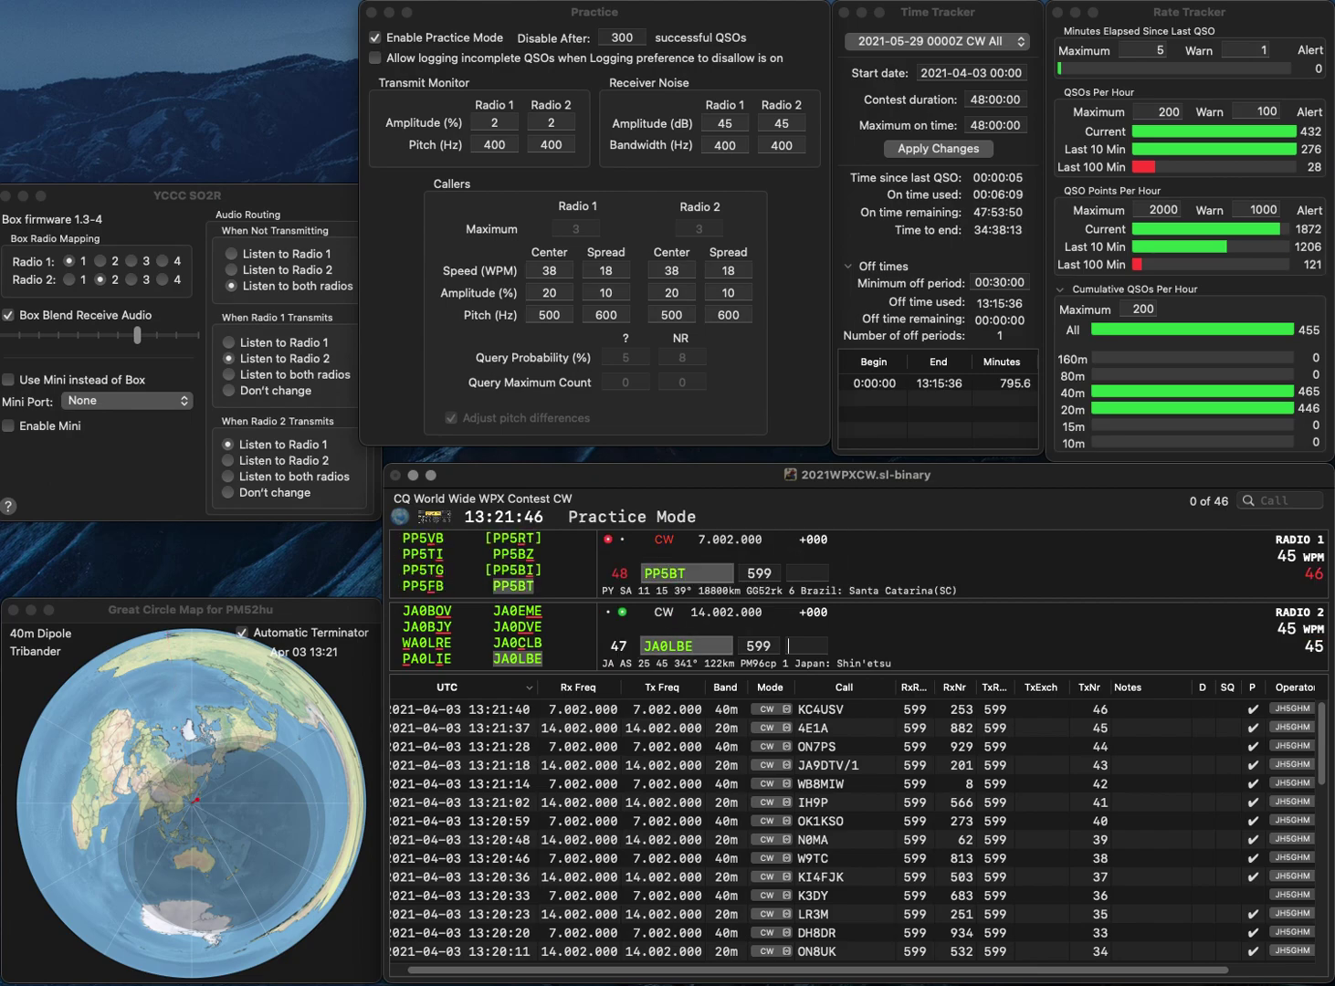
Log JA0LBE on Radio 2 with received number 218 and PP5BT on Radio 1 with 704.
{"action": "type", "text": "218"}
{"action": "key", "text": "Return"}
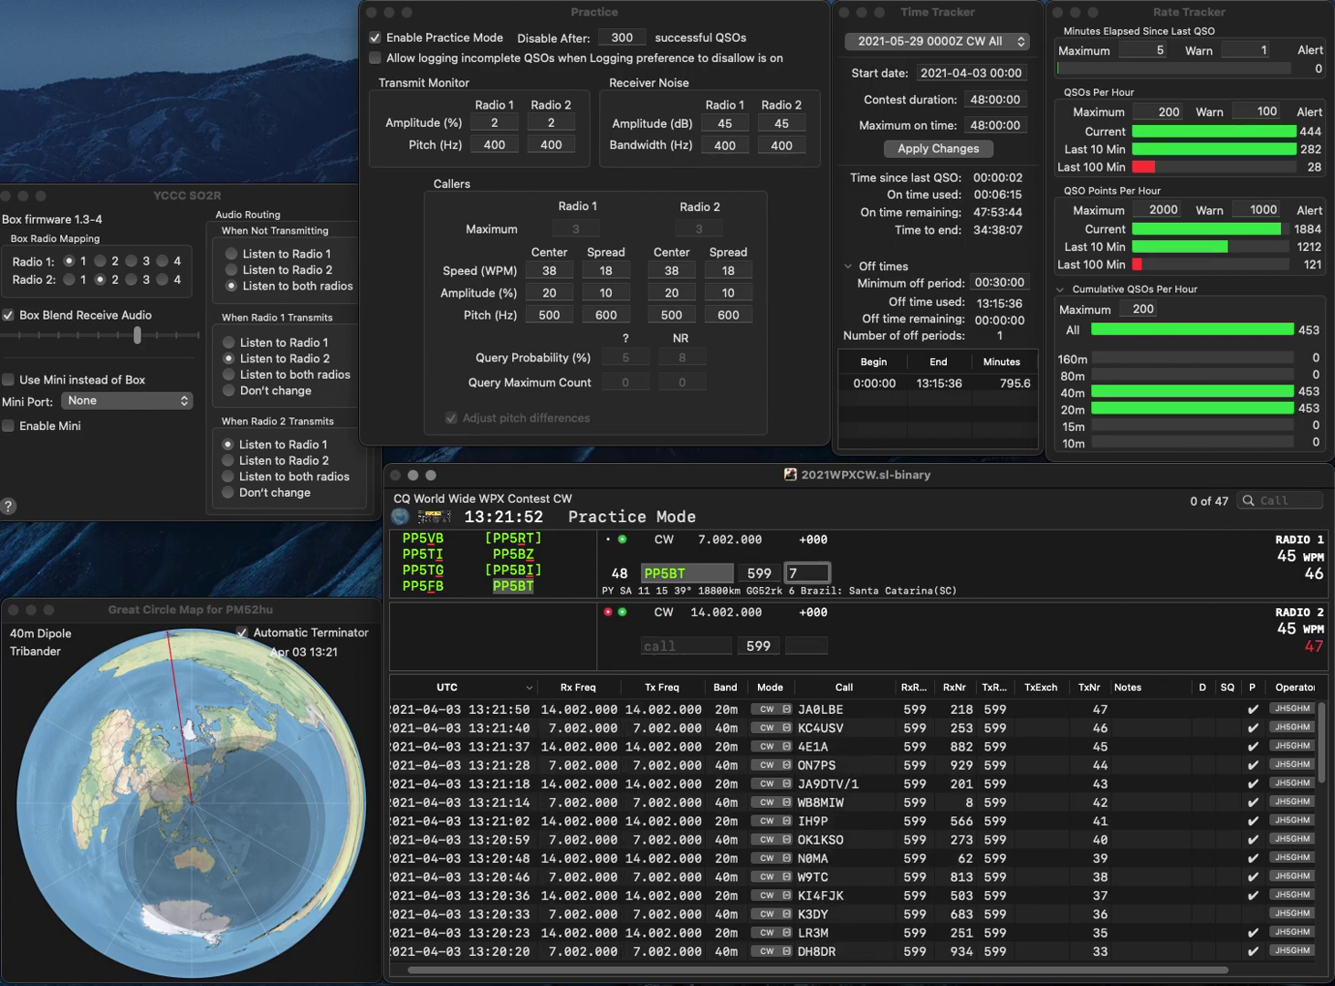
{"action": "type", "text": "4"}
{"action": "key", "text": "Return"}
{"action": "type", "text": "ELJ"}
{"action": "key", "text": "super+Left"}
{"action": "type", "text": "M6"}
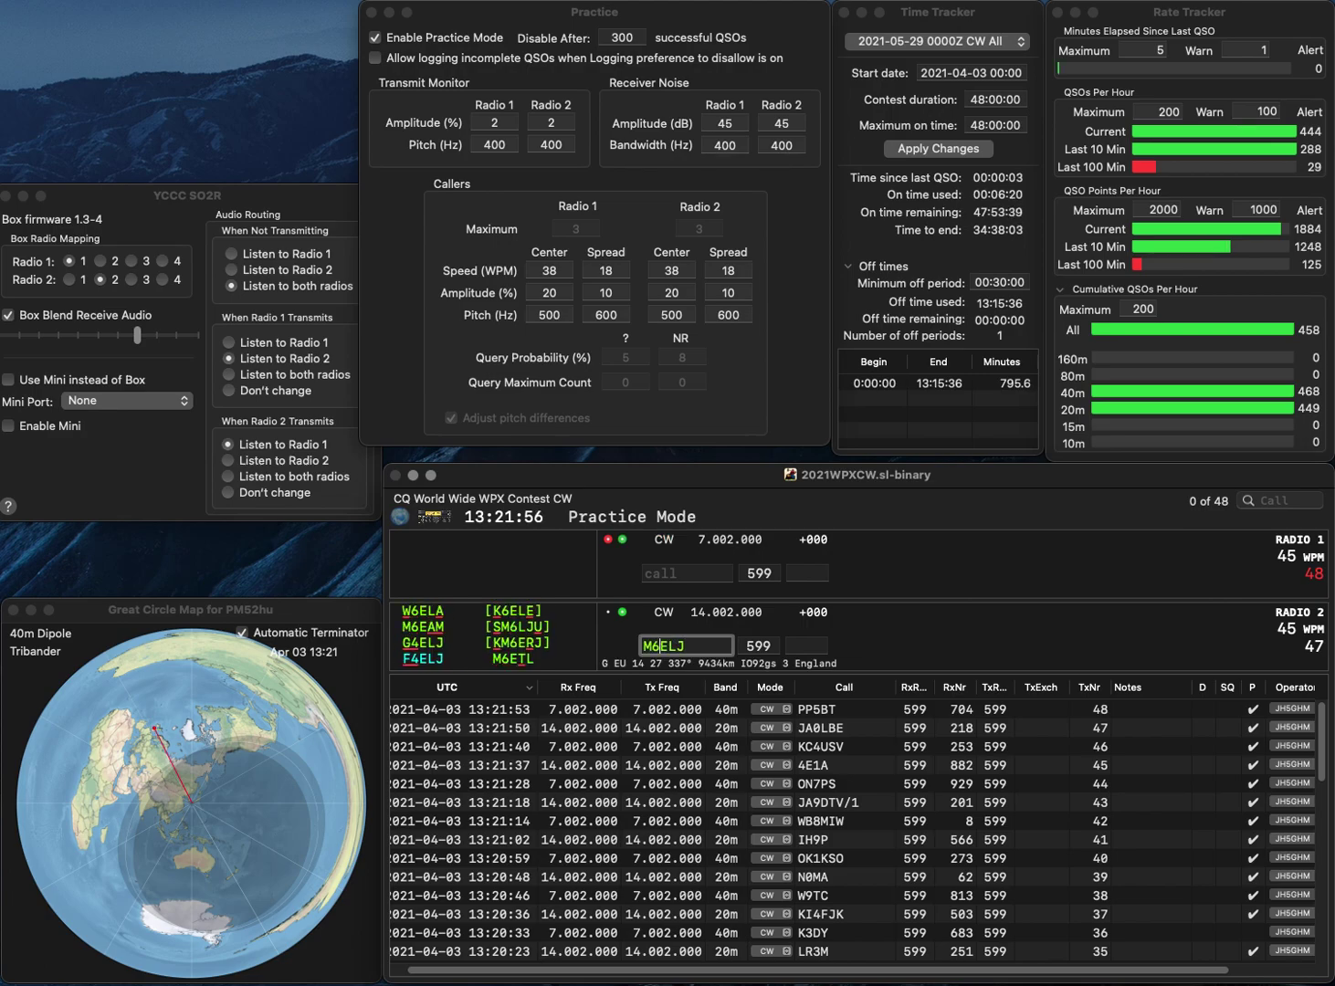
{"action": "key", "text": "super+Left"}
{"action": "type", "text": "K"}
{"action": "key", "text": "Return"}
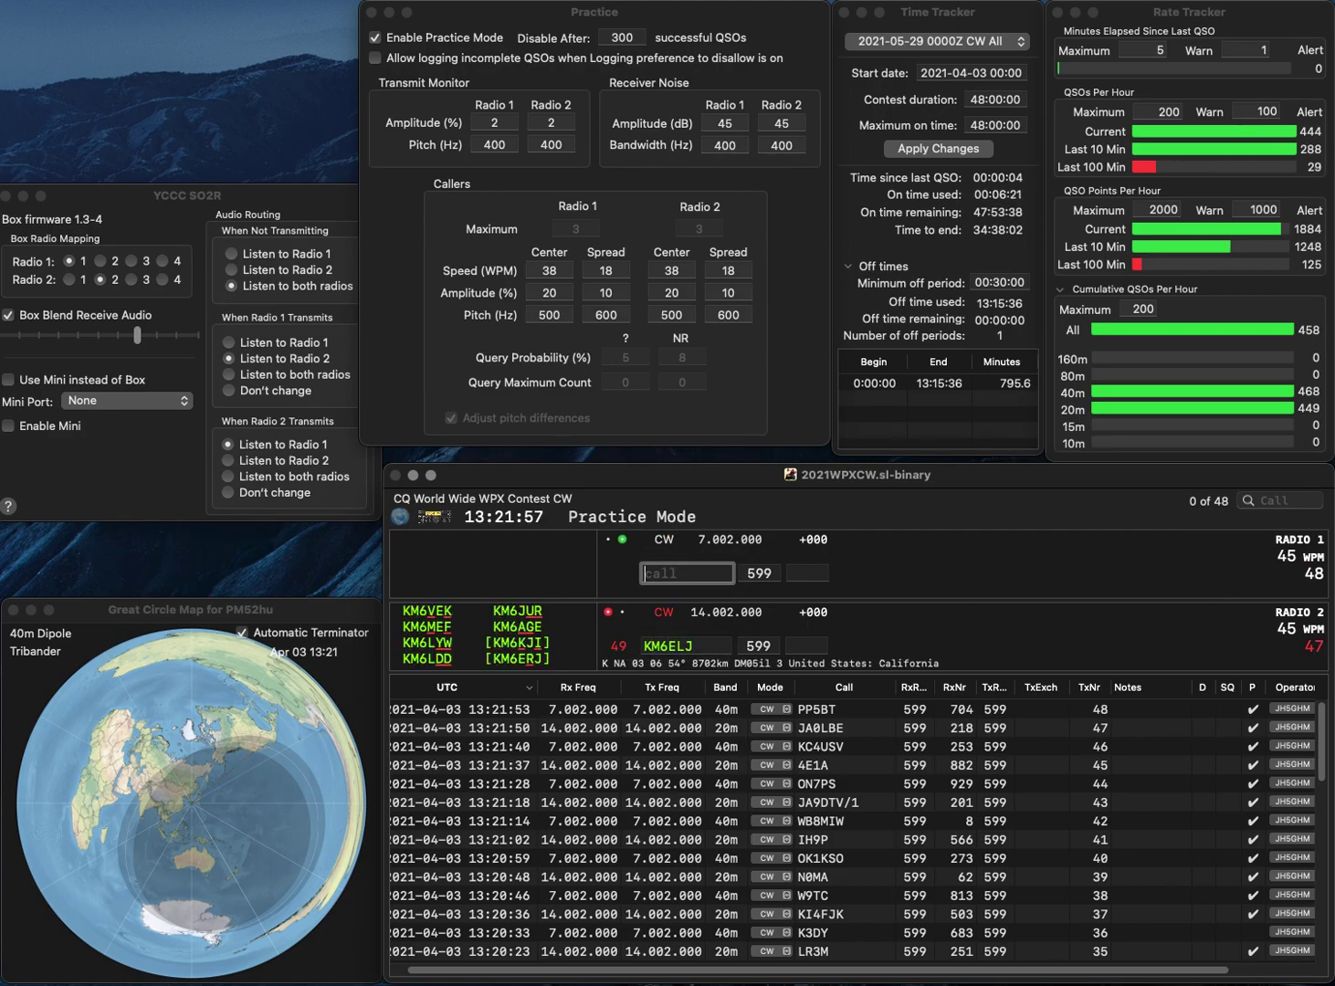
{"action": "type", "text": "N6PF"}
{"action": "key", "text": "Return"}
{"action": "key", "text": "Left"}
{"action": "key", "text": "BackSpace"}
{"action": "type", "text": "R"}
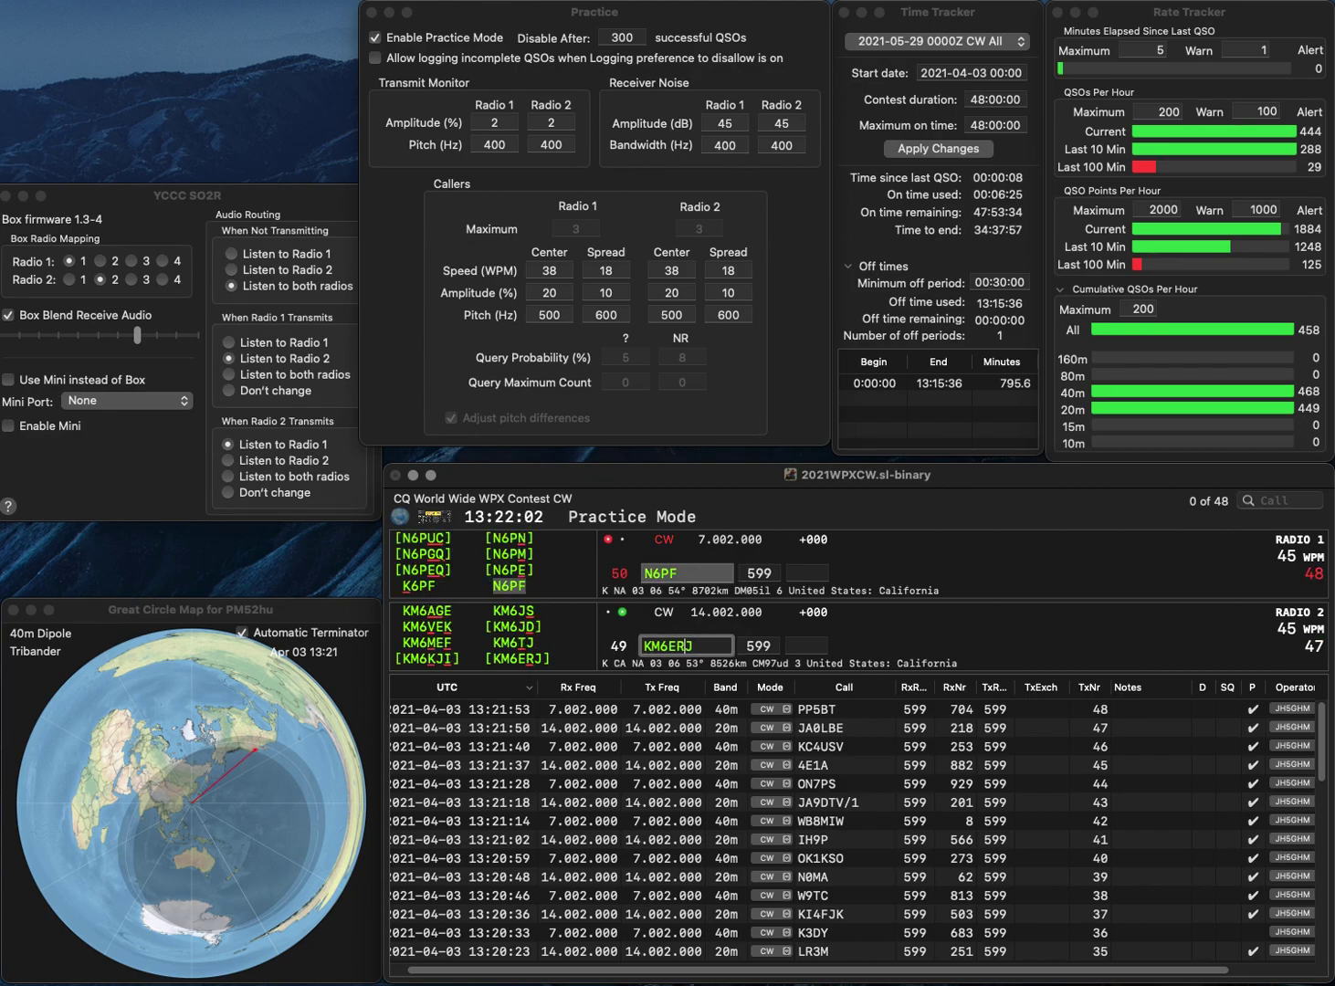
{"action": "key", "text": "Return"}
{"action": "key", "text": "Tab"}
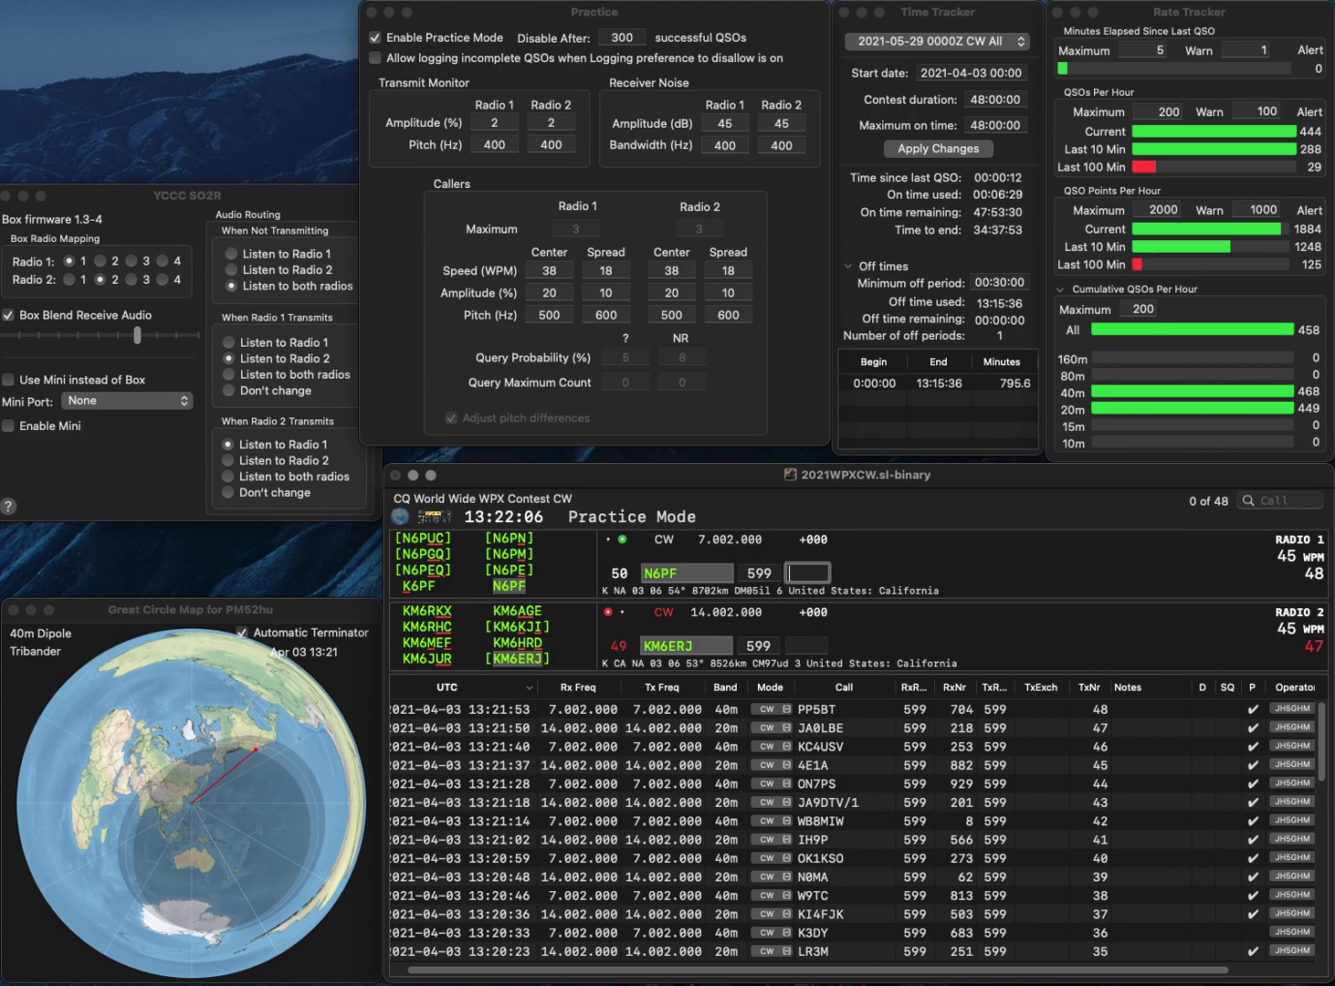
{"action": "type", "text": "189"}
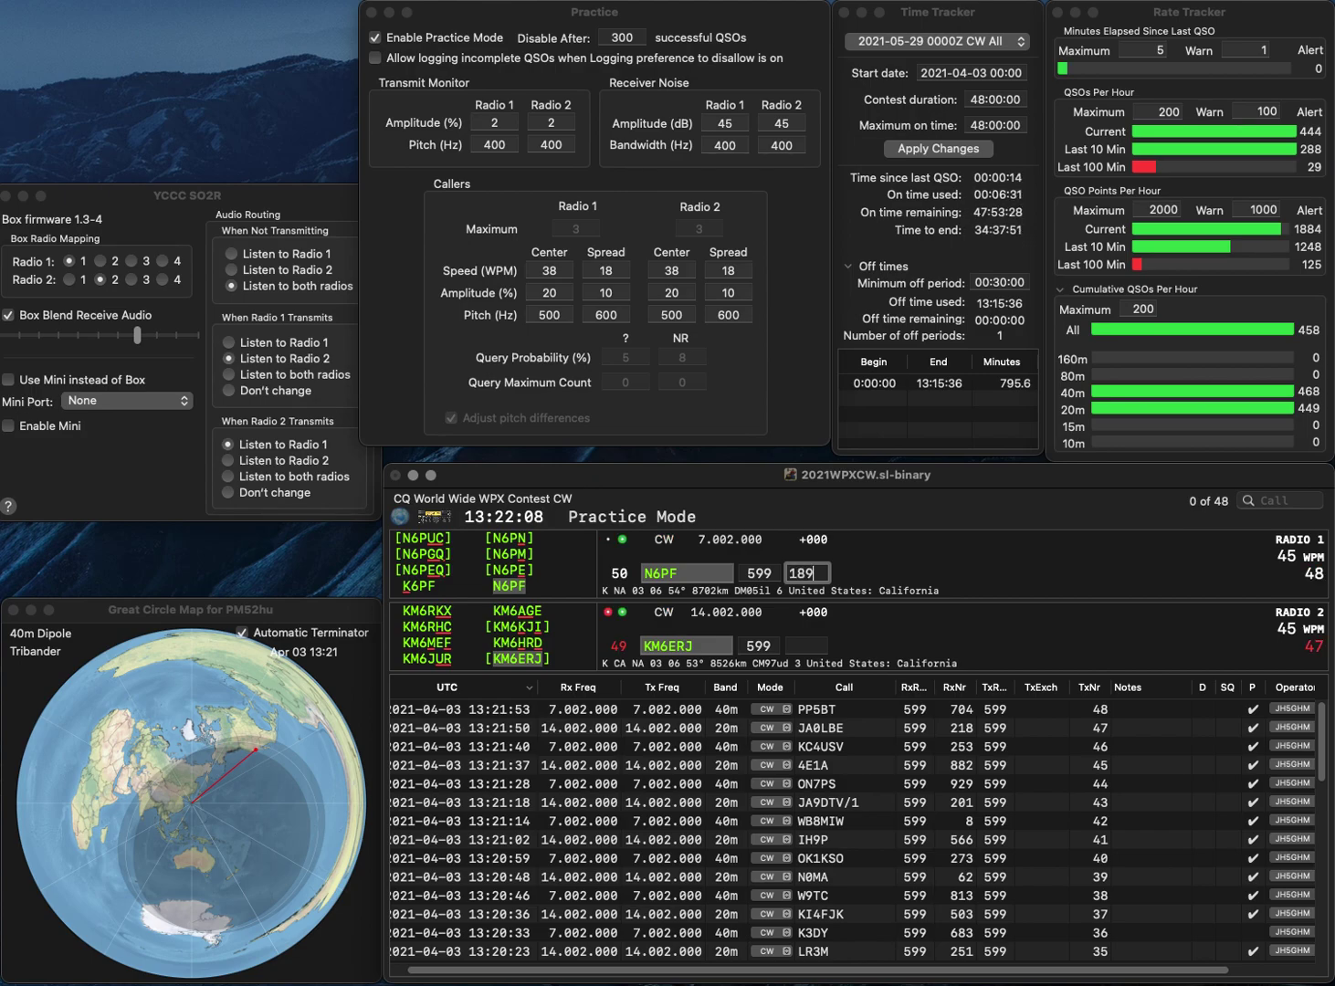
{"action": "key", "text": "Return"}
{"action": "type", "text": "75"}
{"action": "key", "text": "Return"}
Answer the partial call DL5 on Radio 1 and OG1N on Radio 2.
{"action": "type", "text": "DL5"}
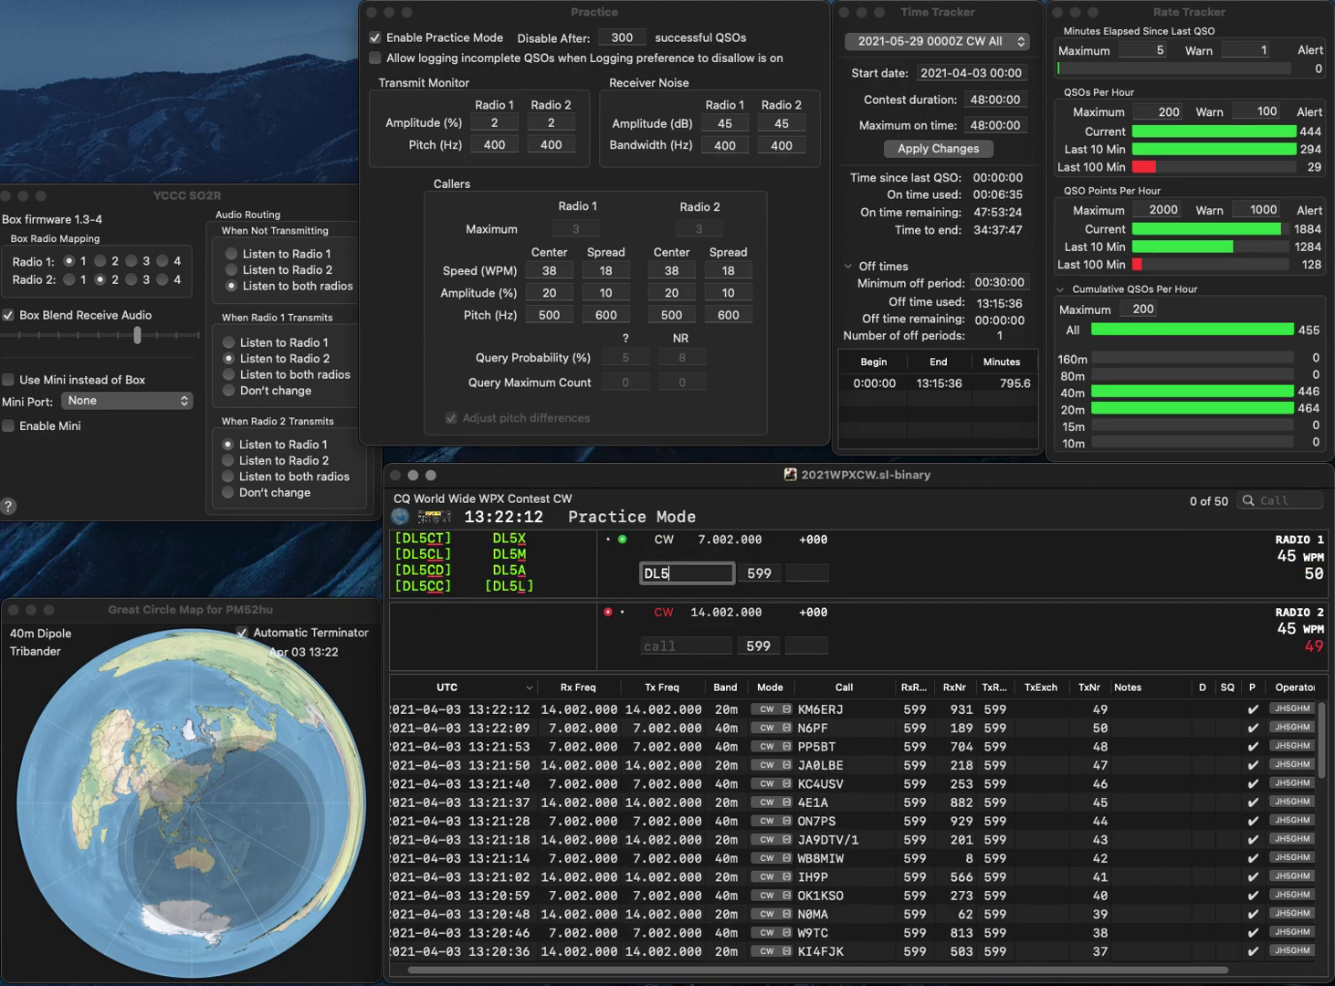
{"action": "key", "text": "Return"}
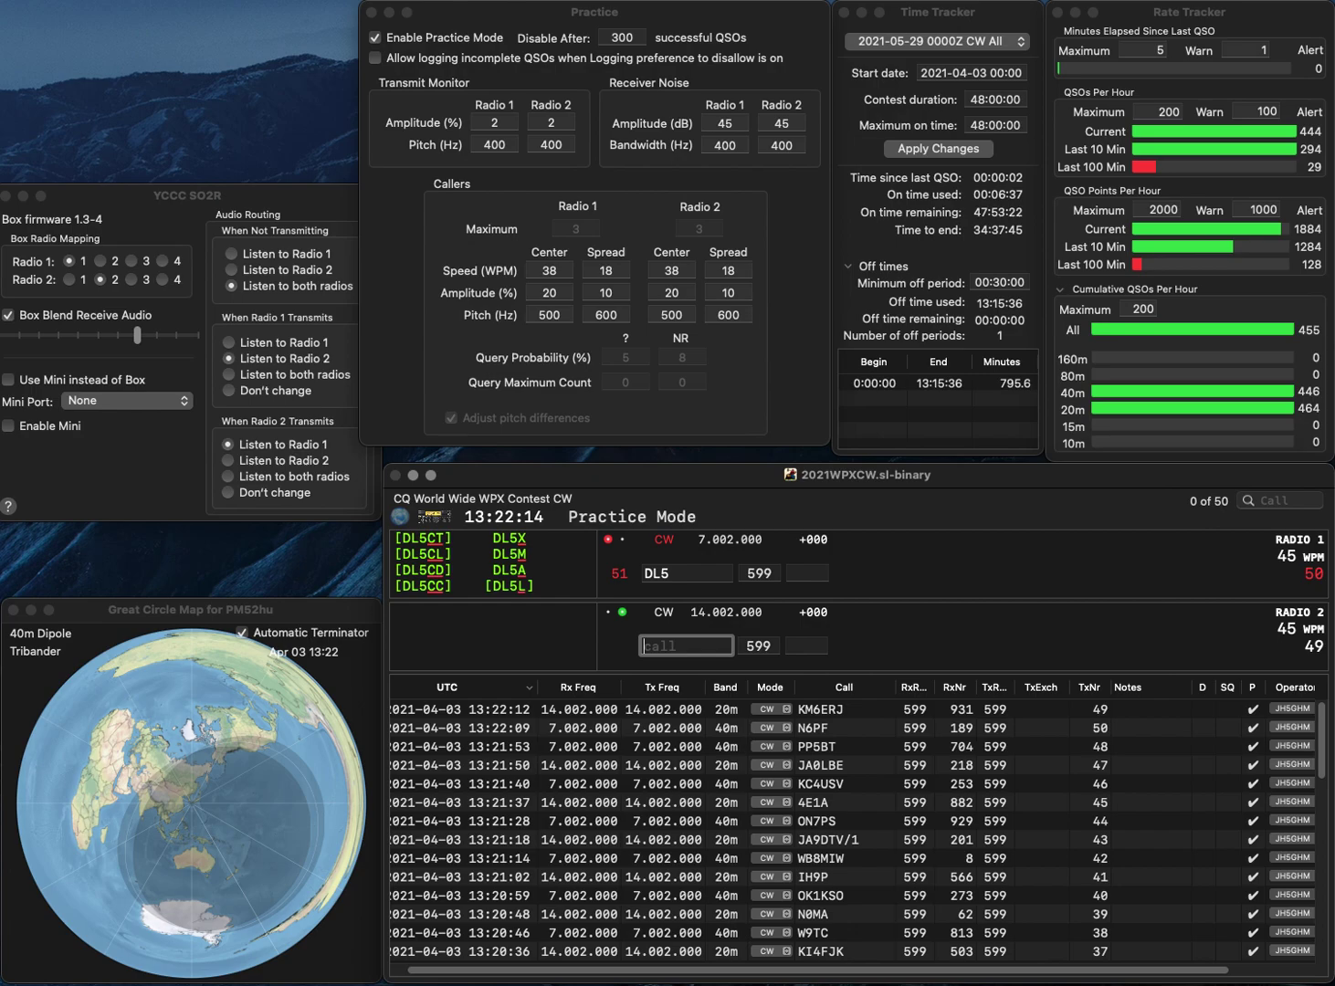
{"action": "type", "text": "OG1"}
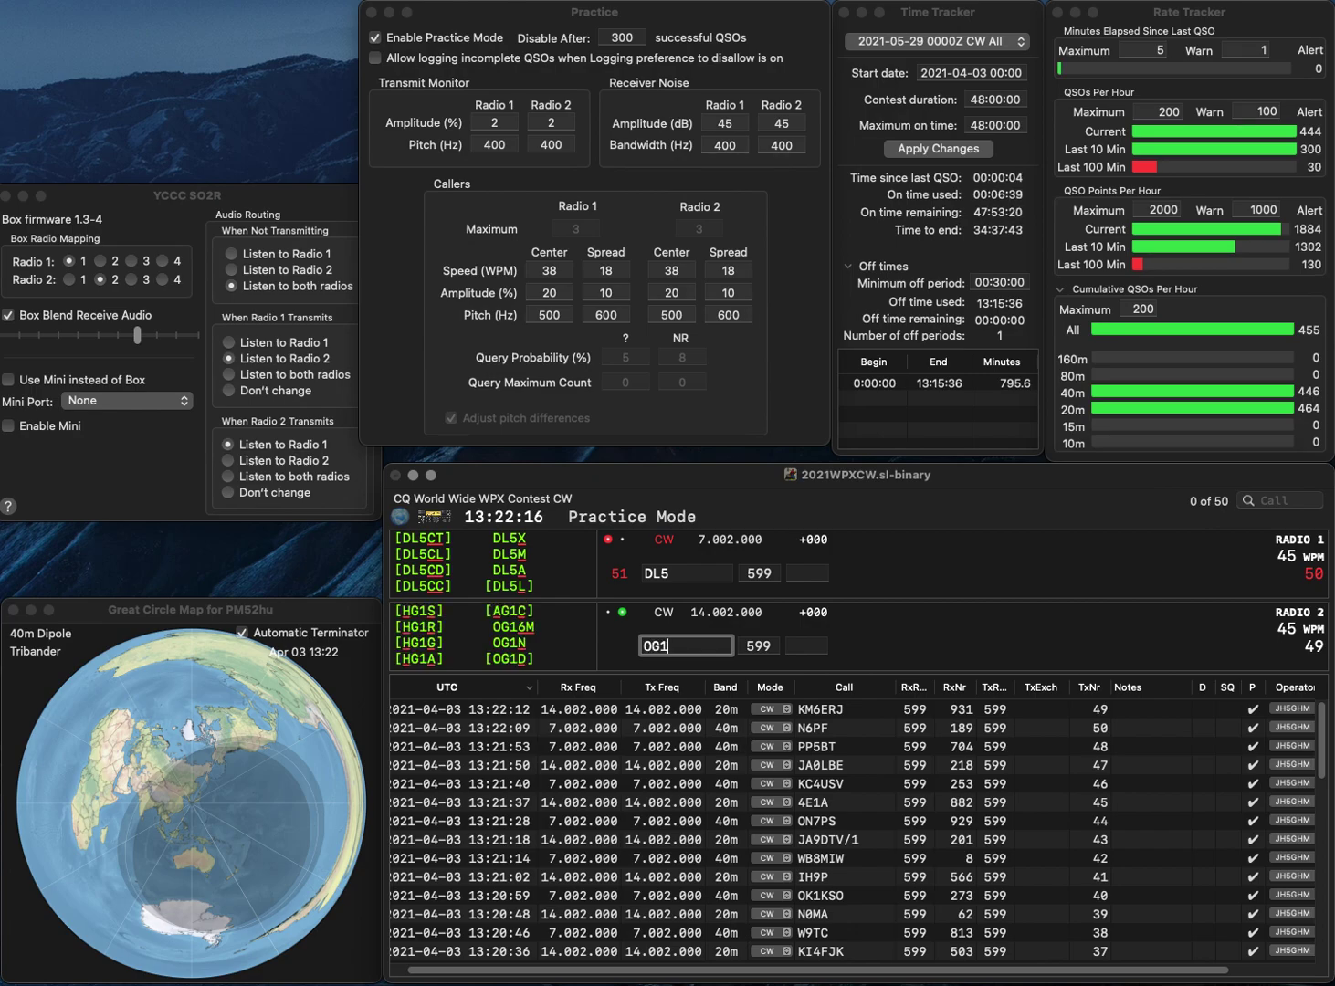
{"action": "type", "text": "N"}
{"action": "key", "text": "Return"}
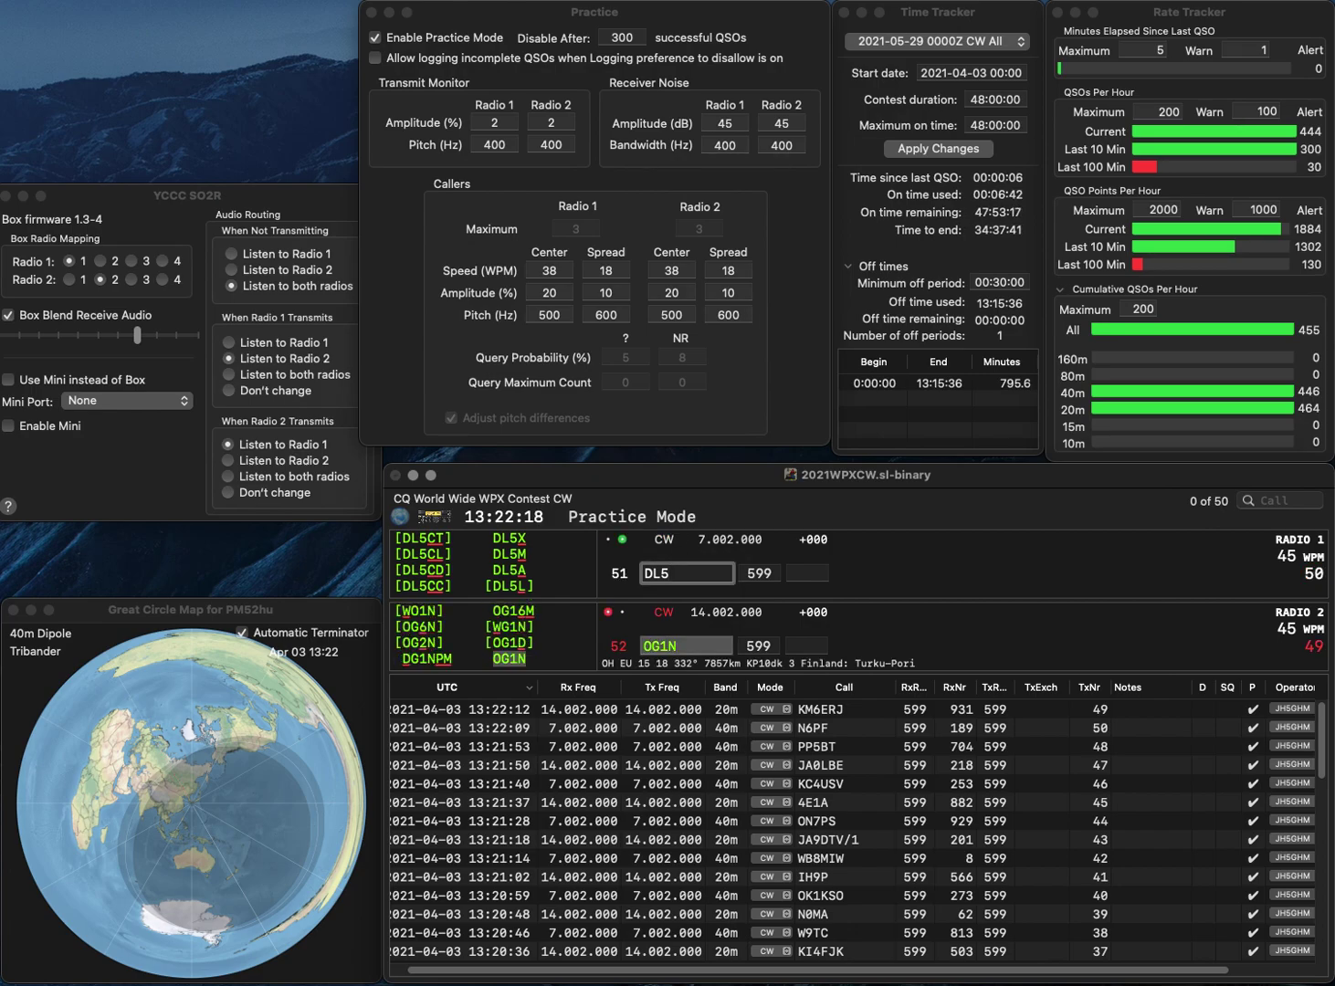
{"action": "type", "text": "HFC"}
{"action": "key", "text": "Return"}
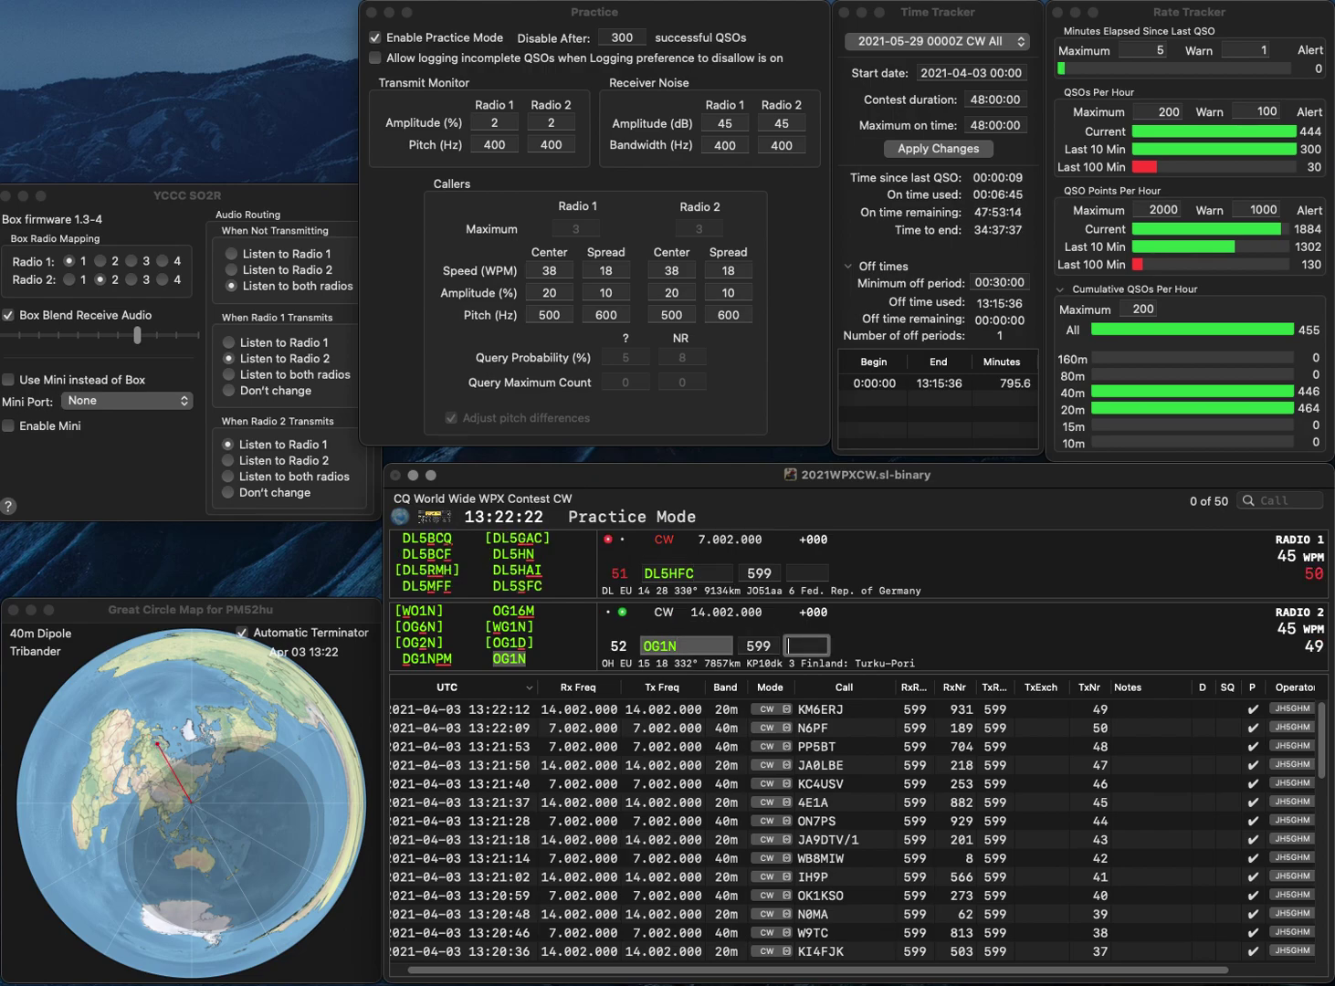
{"action": "key", "text": "Return"}
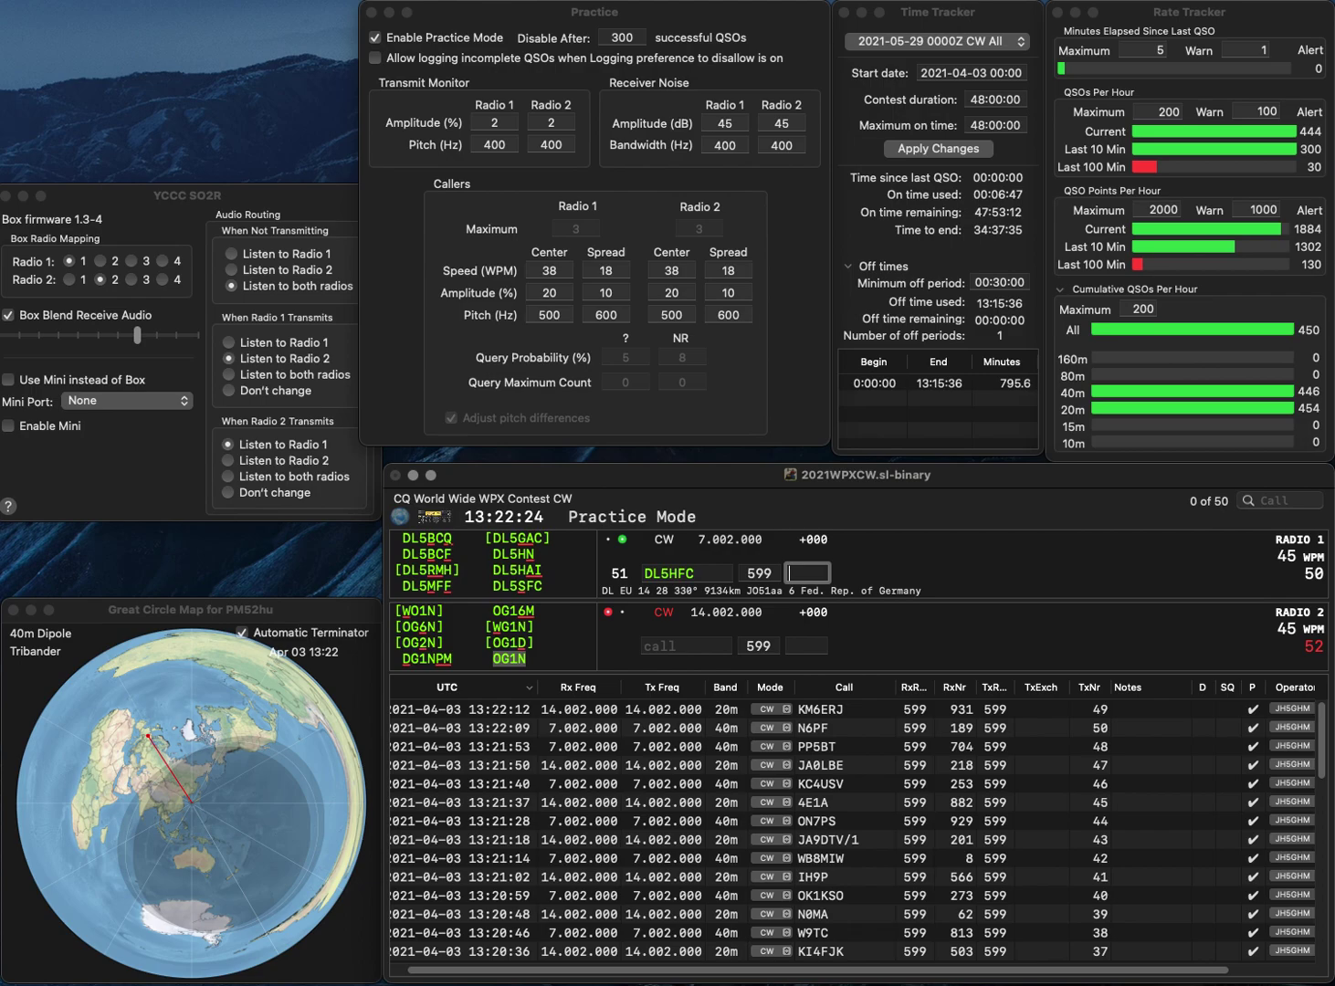
Correct the Radio 1 call sign to DL5SFC and send the exchange again.
{"action": "key", "text": "Left"}
{"action": "key", "text": "Left"}
{"action": "key", "text": "BackSpace"}
{"action": "type", "text": "S"}
{"action": "key", "text": "Return"}
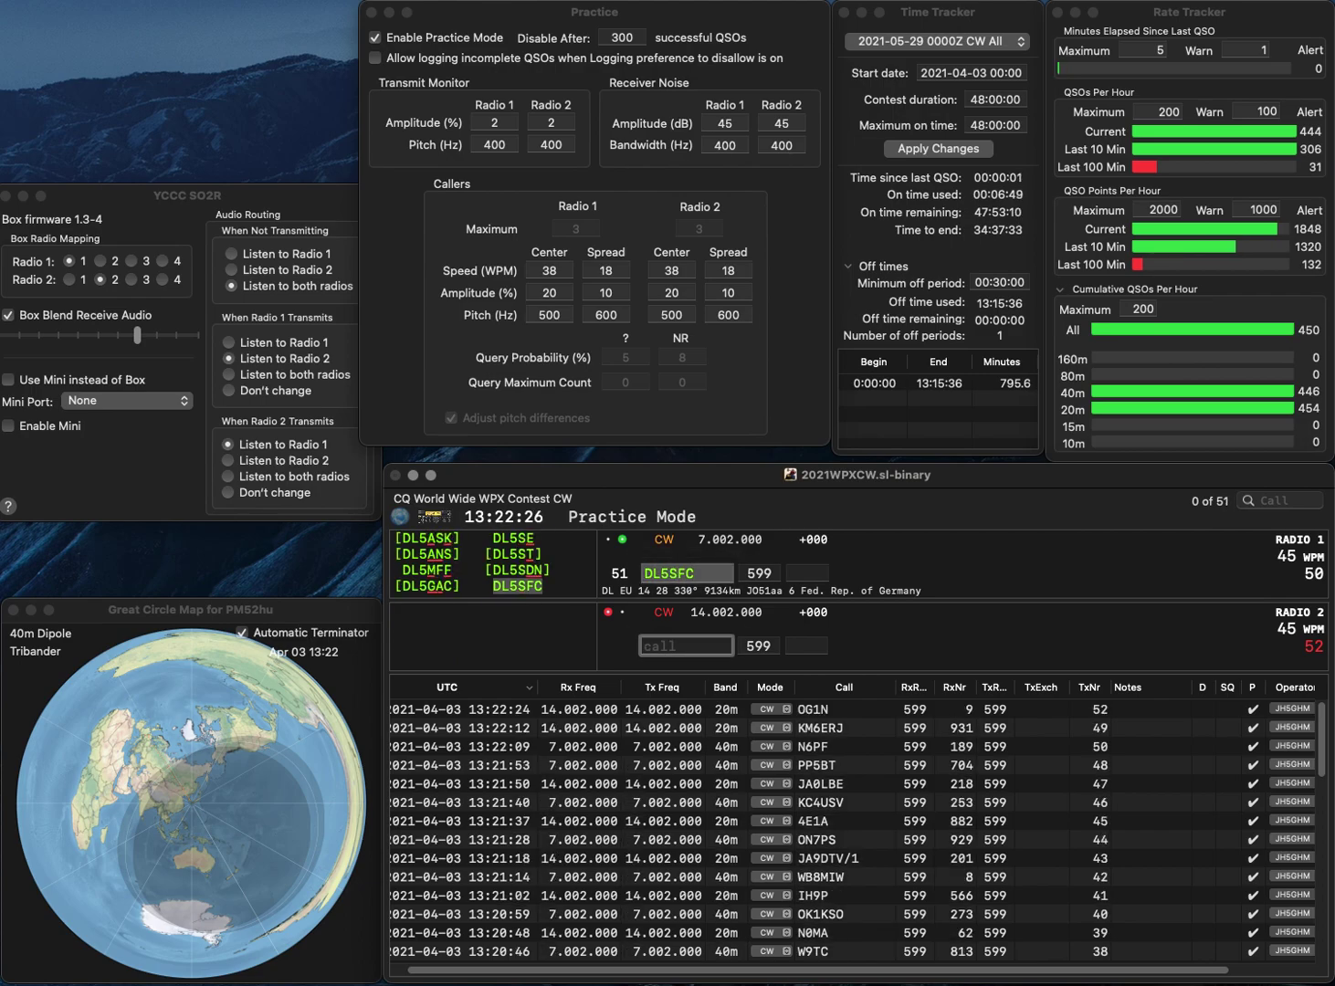
{"action": "type", "text": "KG"}
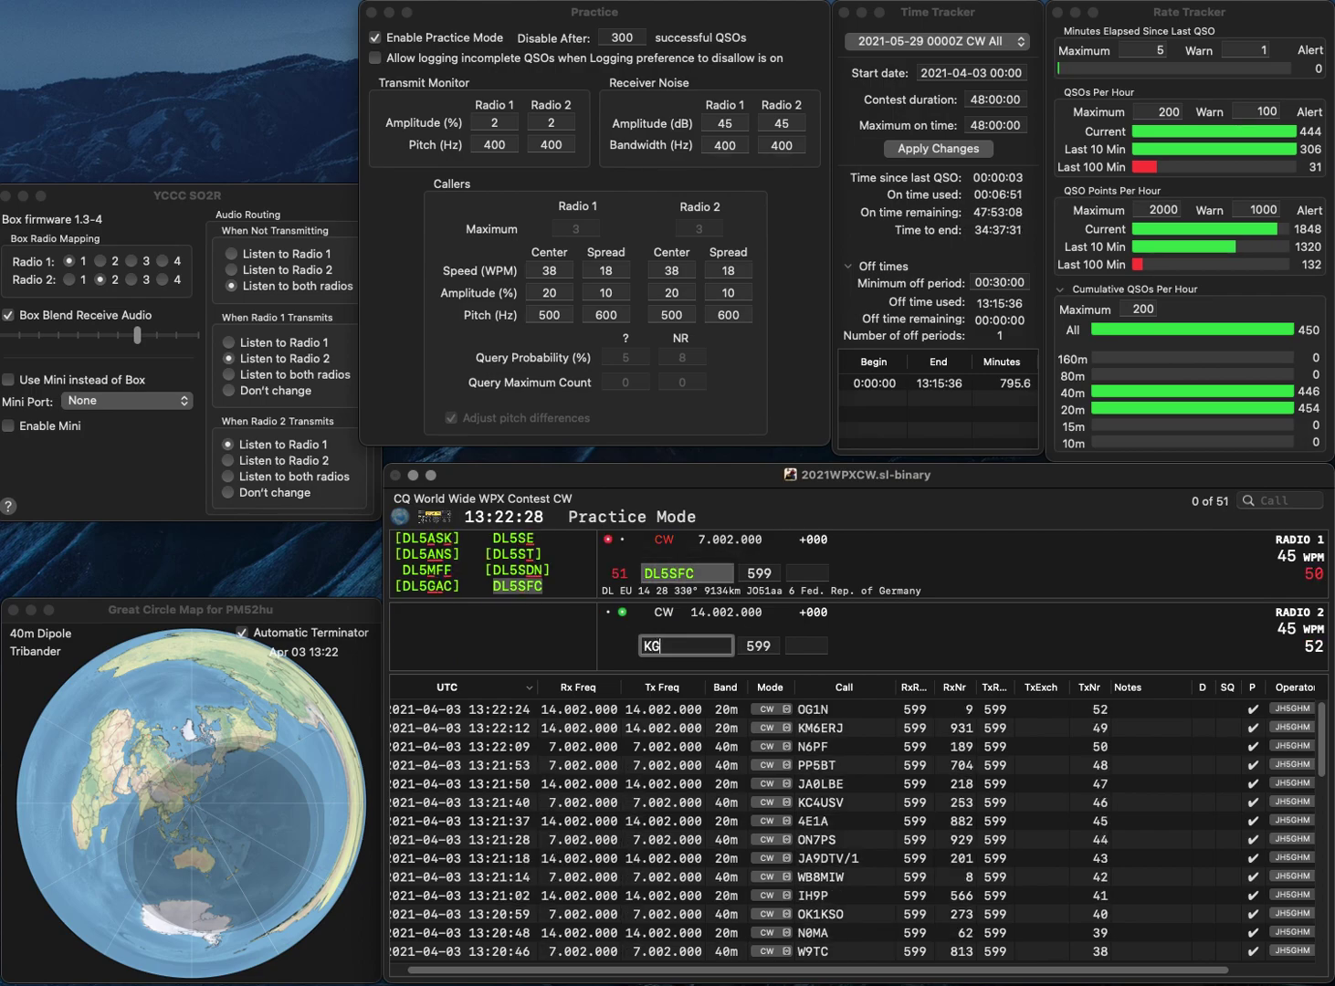
{"action": "type", "text": "4USN"}
{"action": "key", "text": "Return"}
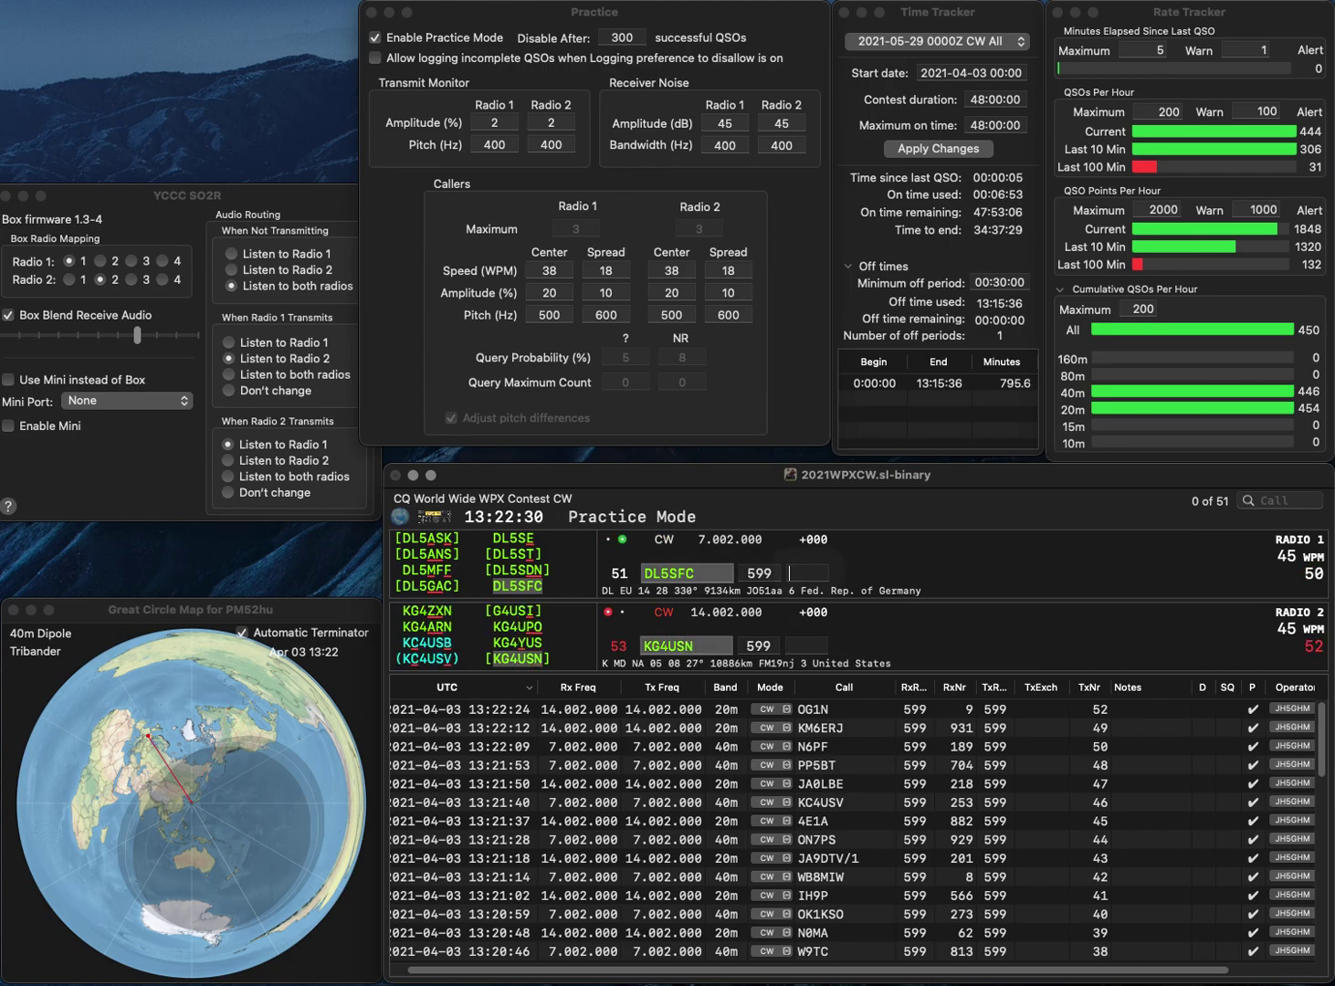
{"action": "type", "text": "696"}
{"action": "key", "text": "Return"}
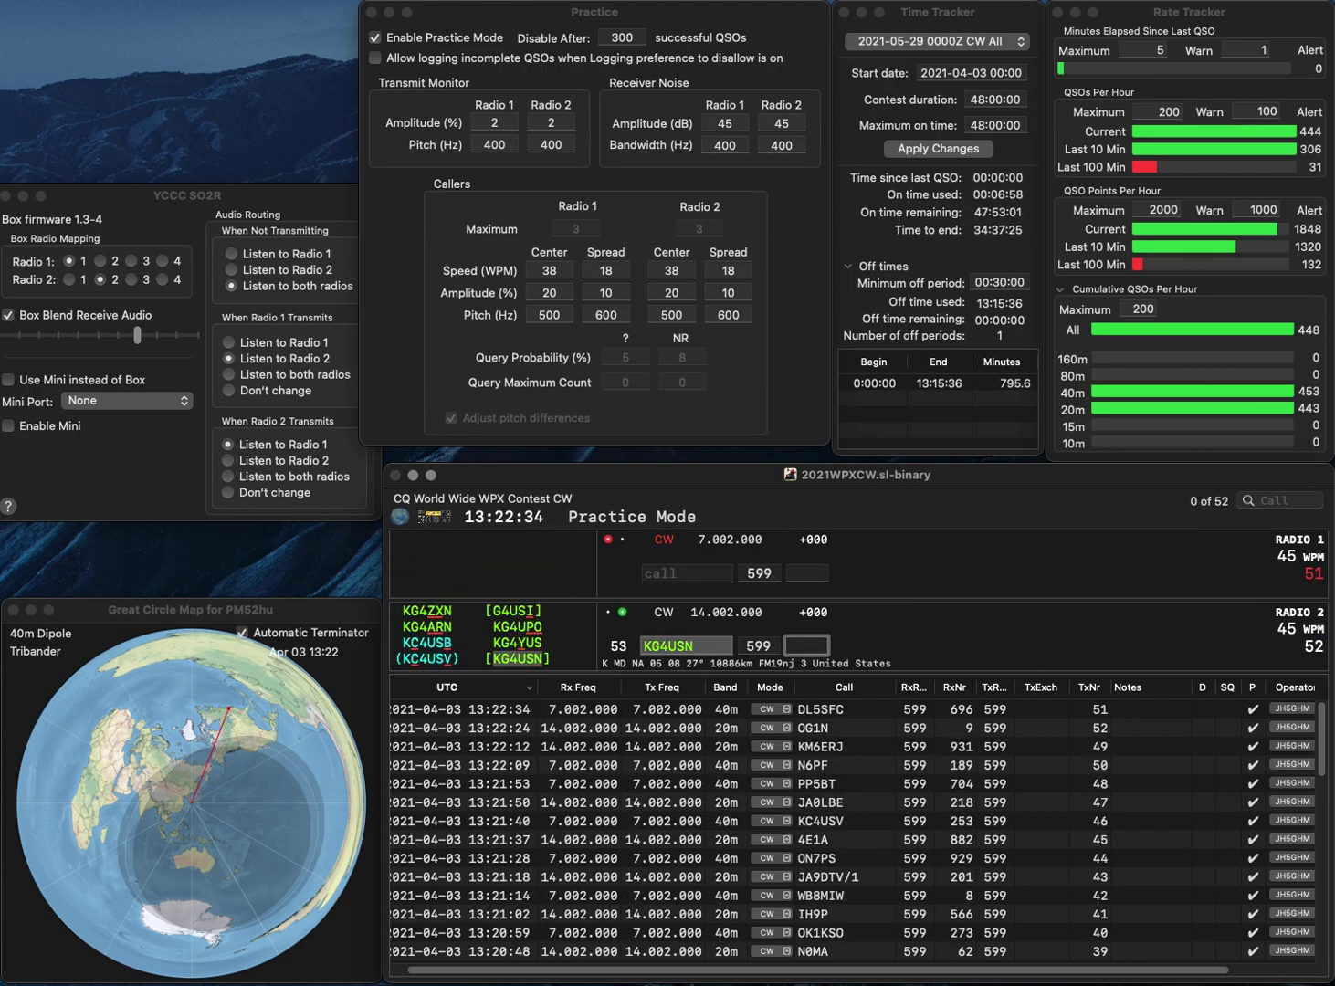
{"action": "type", "text": "787"}
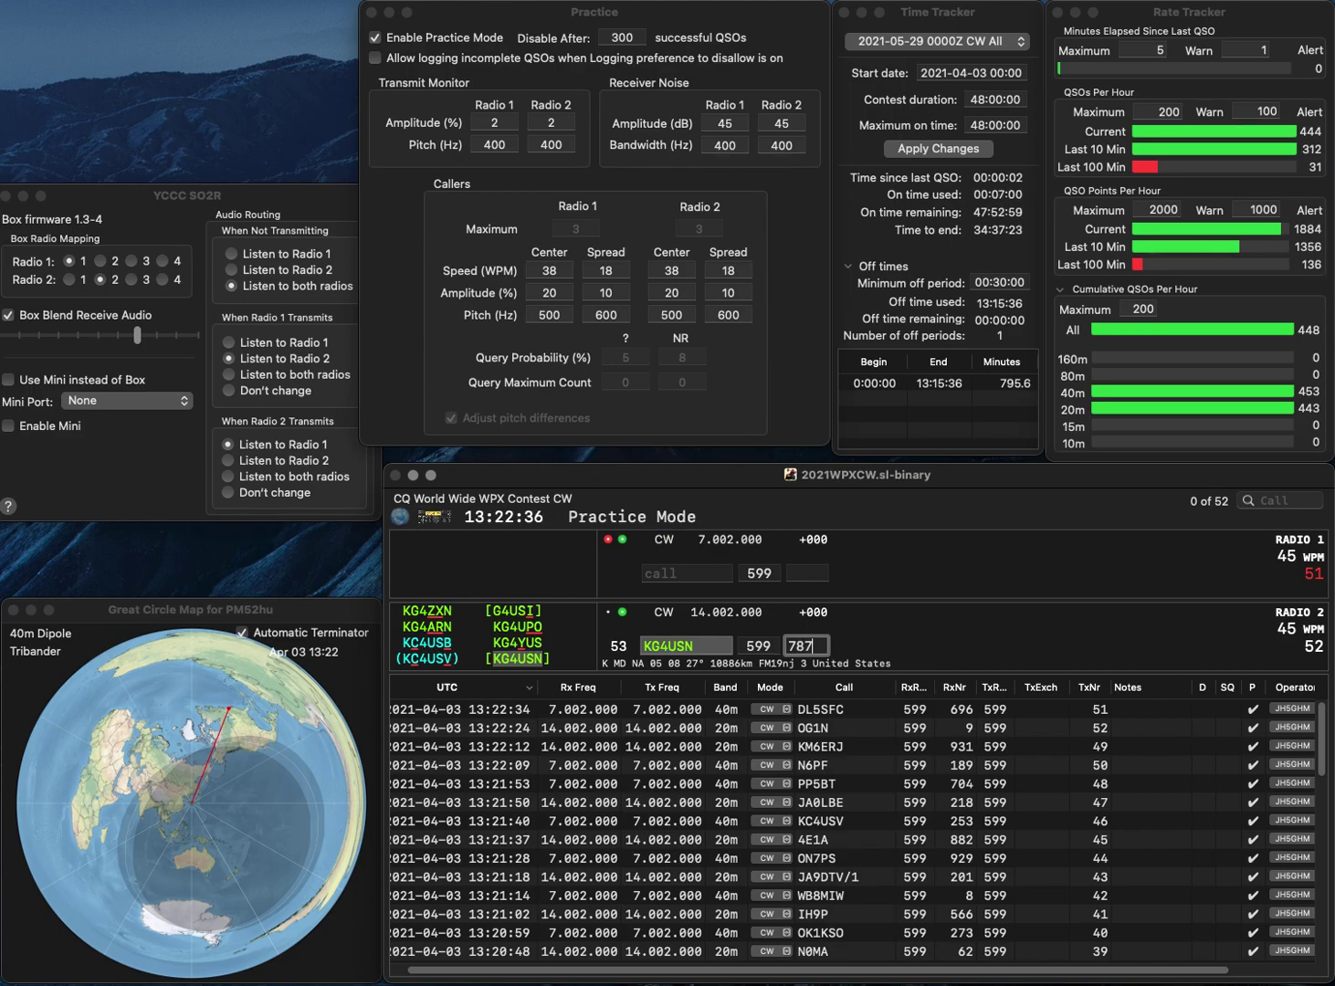
{"action": "key", "text": "Return"}
{"action": "type", "text": "W9CC"}
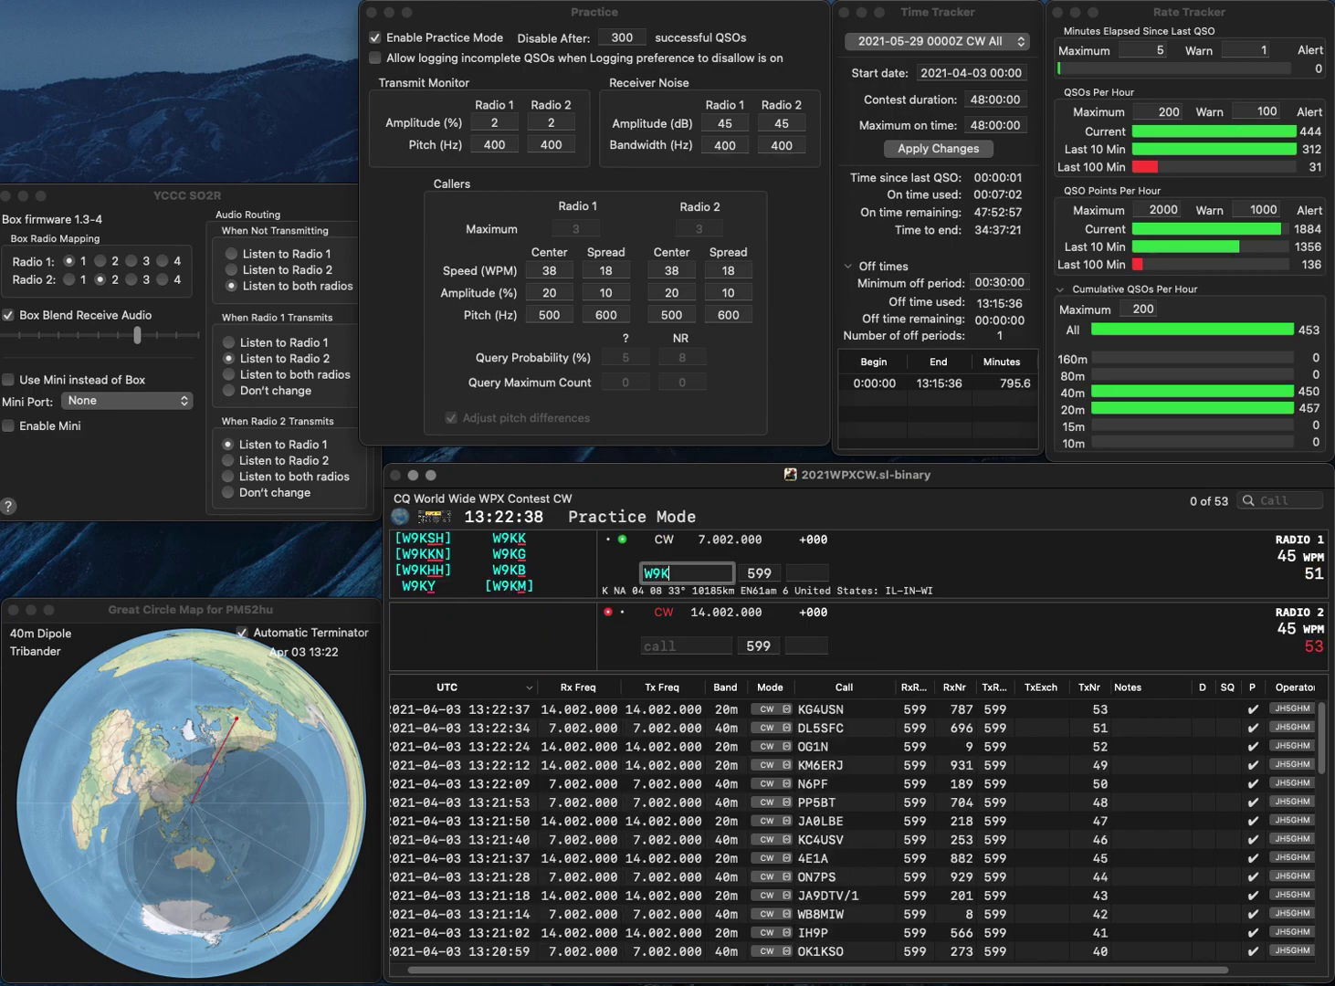
{"action": "key", "text": "Return"}
{"action": "type", "text": "DJ2YA"}
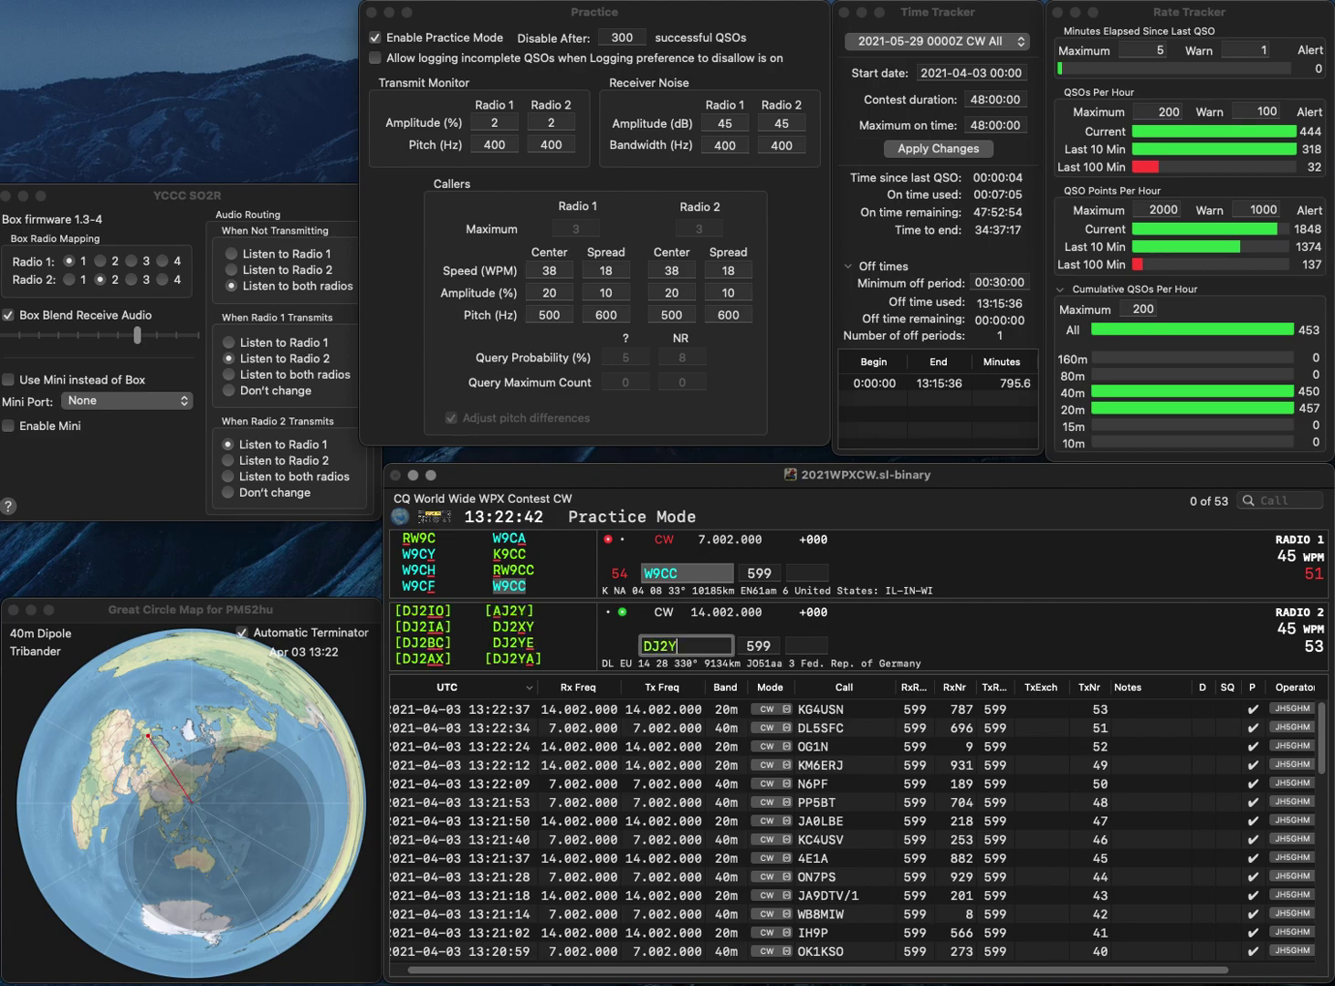
{"action": "key", "text": "Return"}
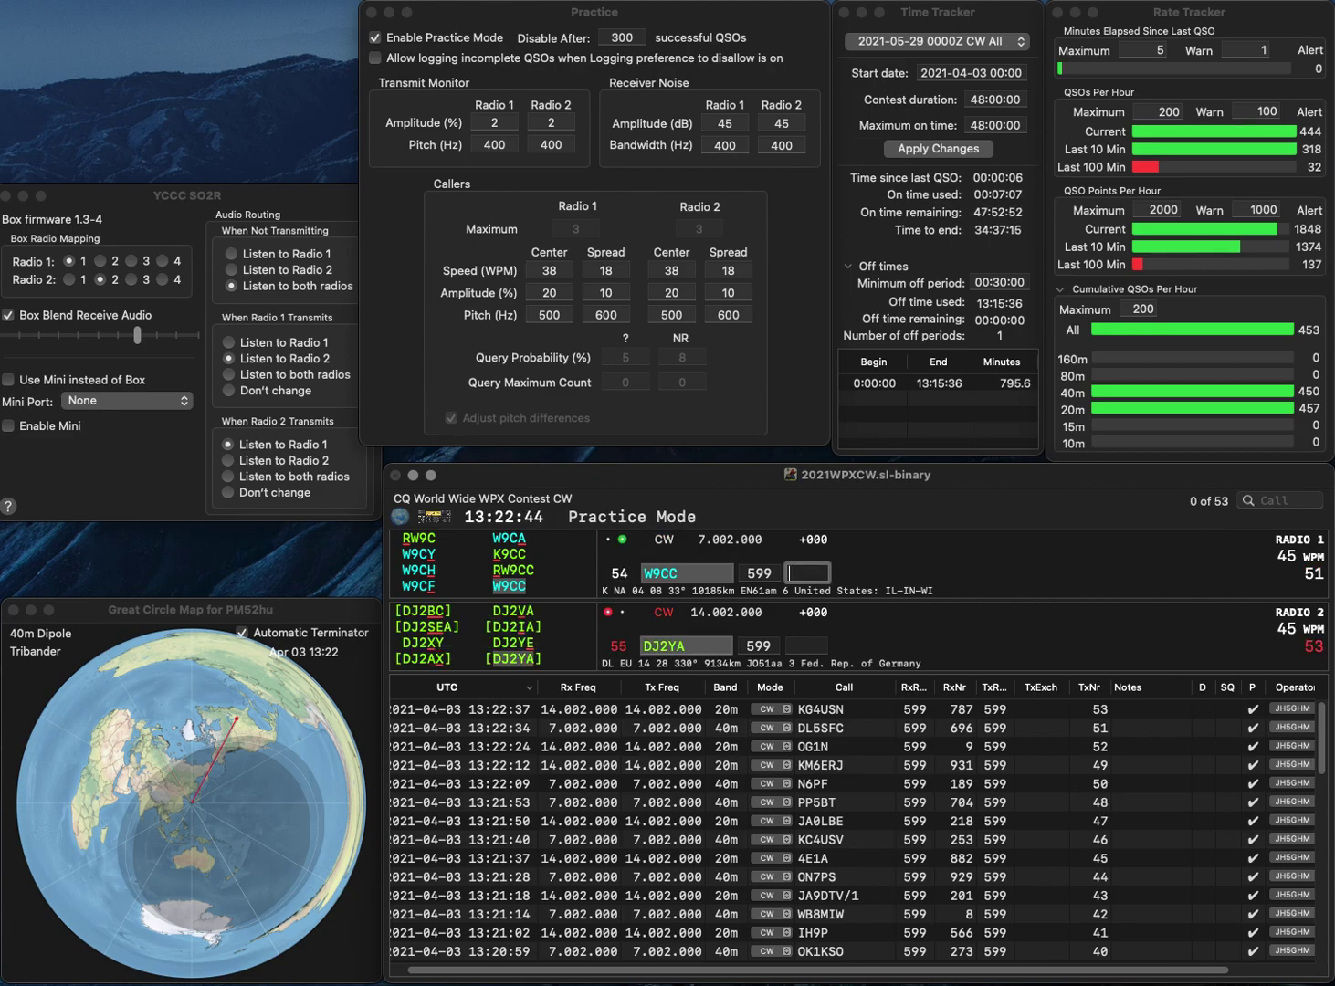
{"action": "type", "text": "378"}
{"action": "key", "text": "Return"}
{"action": "type", "text": "360"}
{"action": "key", "text": "Return"}
Answer AB1HL on Radio 1 and JH1OGT on Radio 2.
{"action": "type", "text": "AB"}
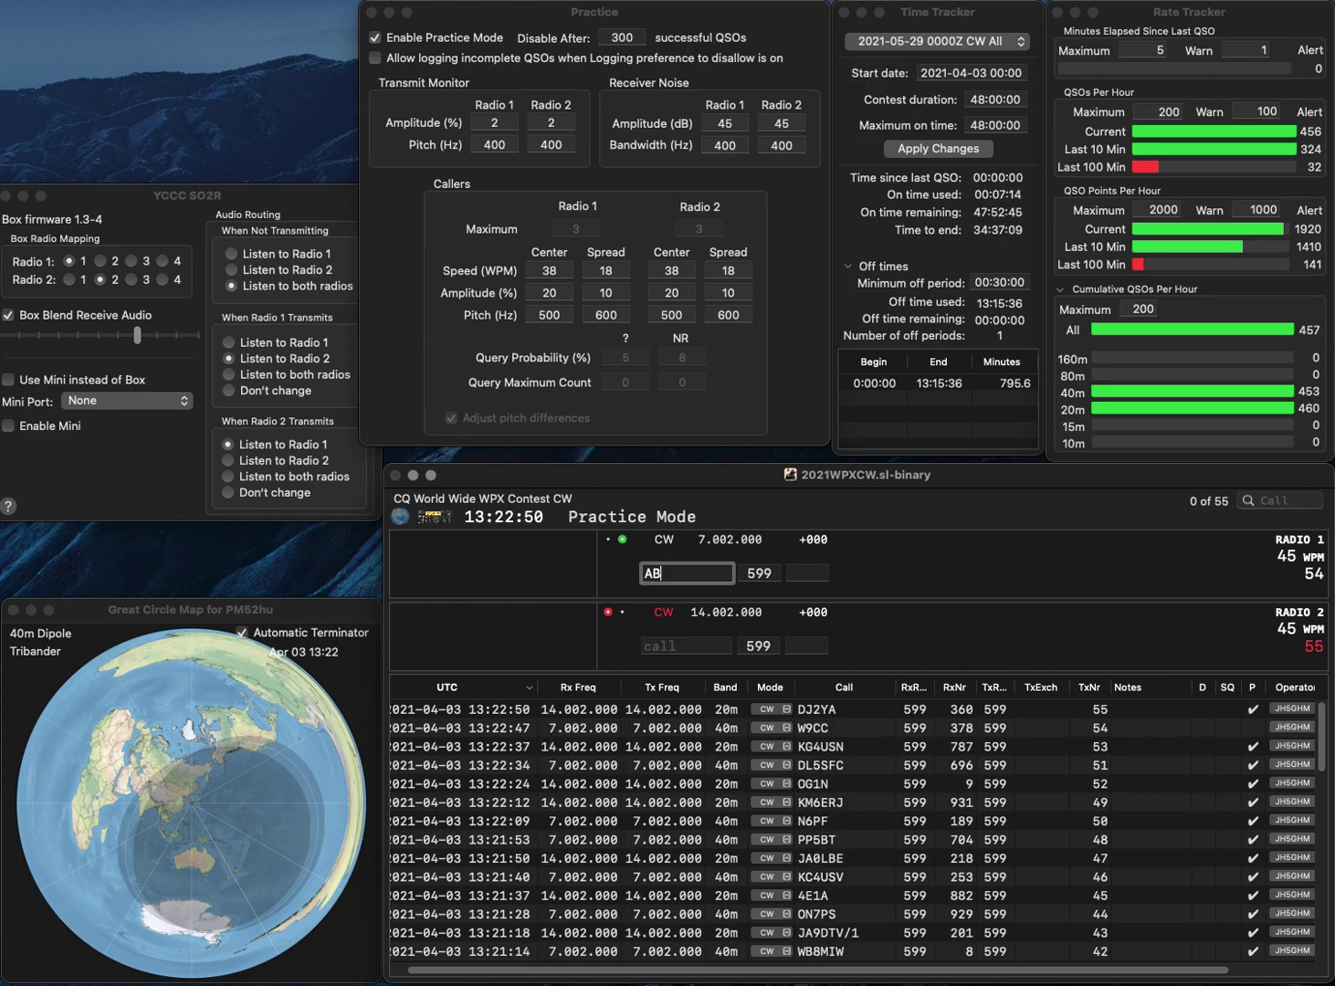
{"action": "type", "text": "1HL"}
{"action": "key", "text": "Return"}
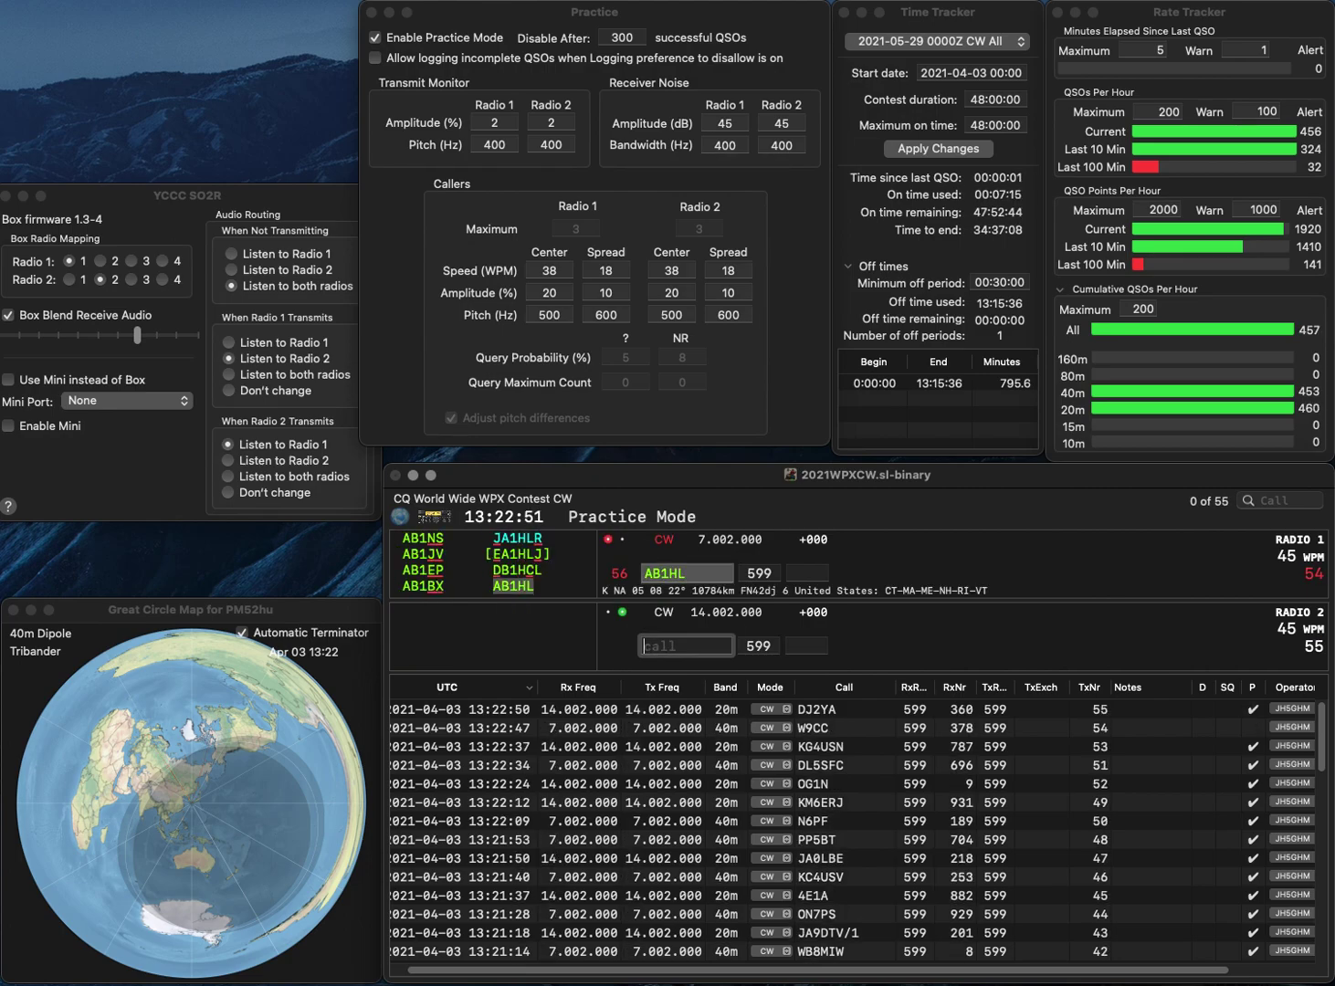
{"action": "type", "text": "JH1OGT"}
{"action": "key", "text": "Return"}
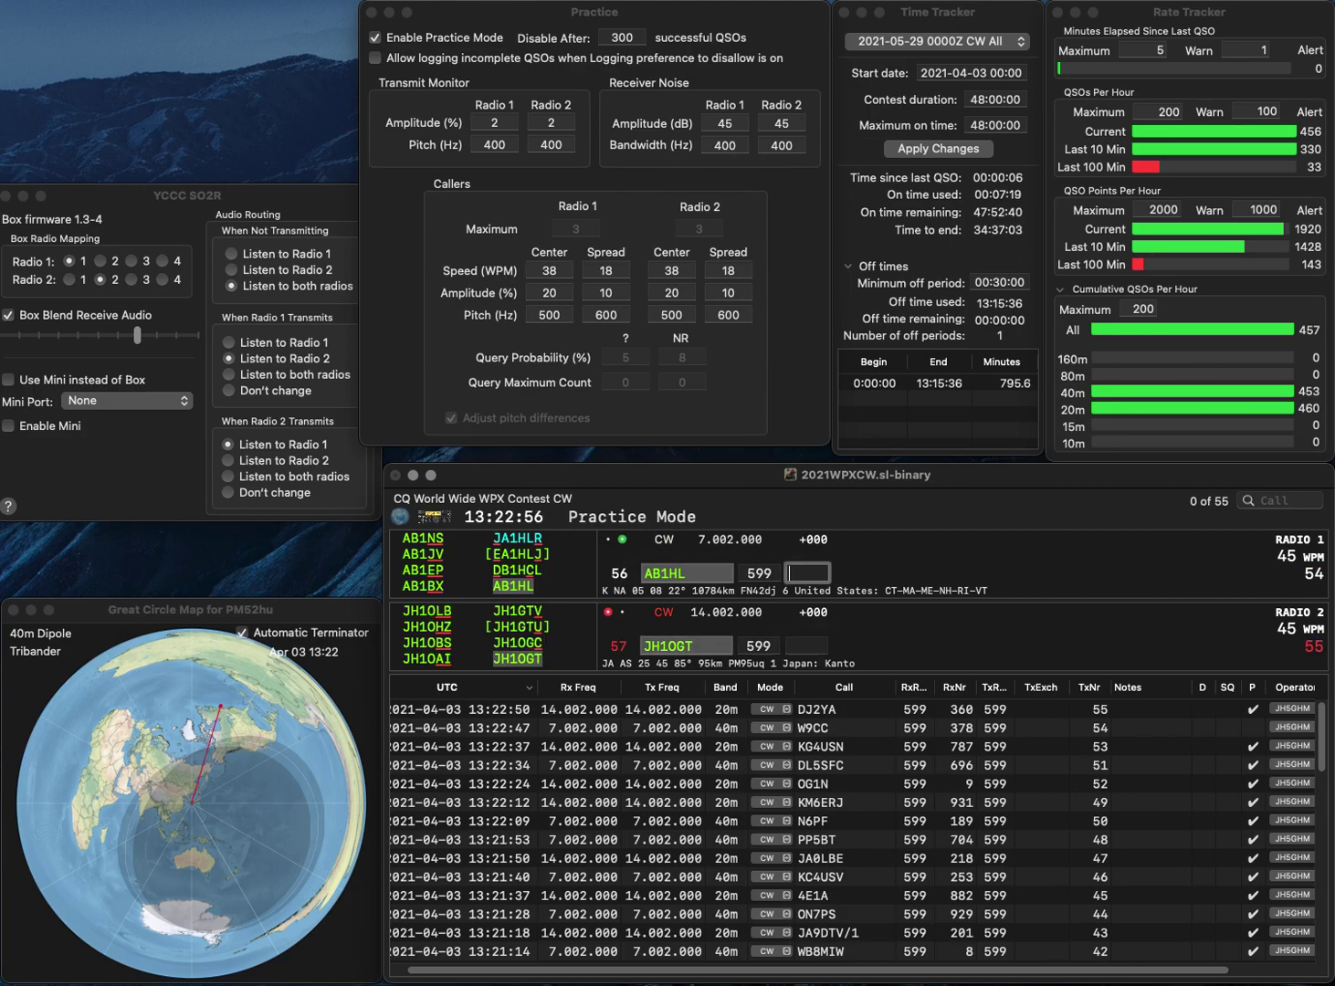
Log AB1HL on Radio 1 with received number 830 and JH1OGT on Radio 2 with 621.
{"action": "type", "text": "830"}
{"action": "key", "text": "Return"}
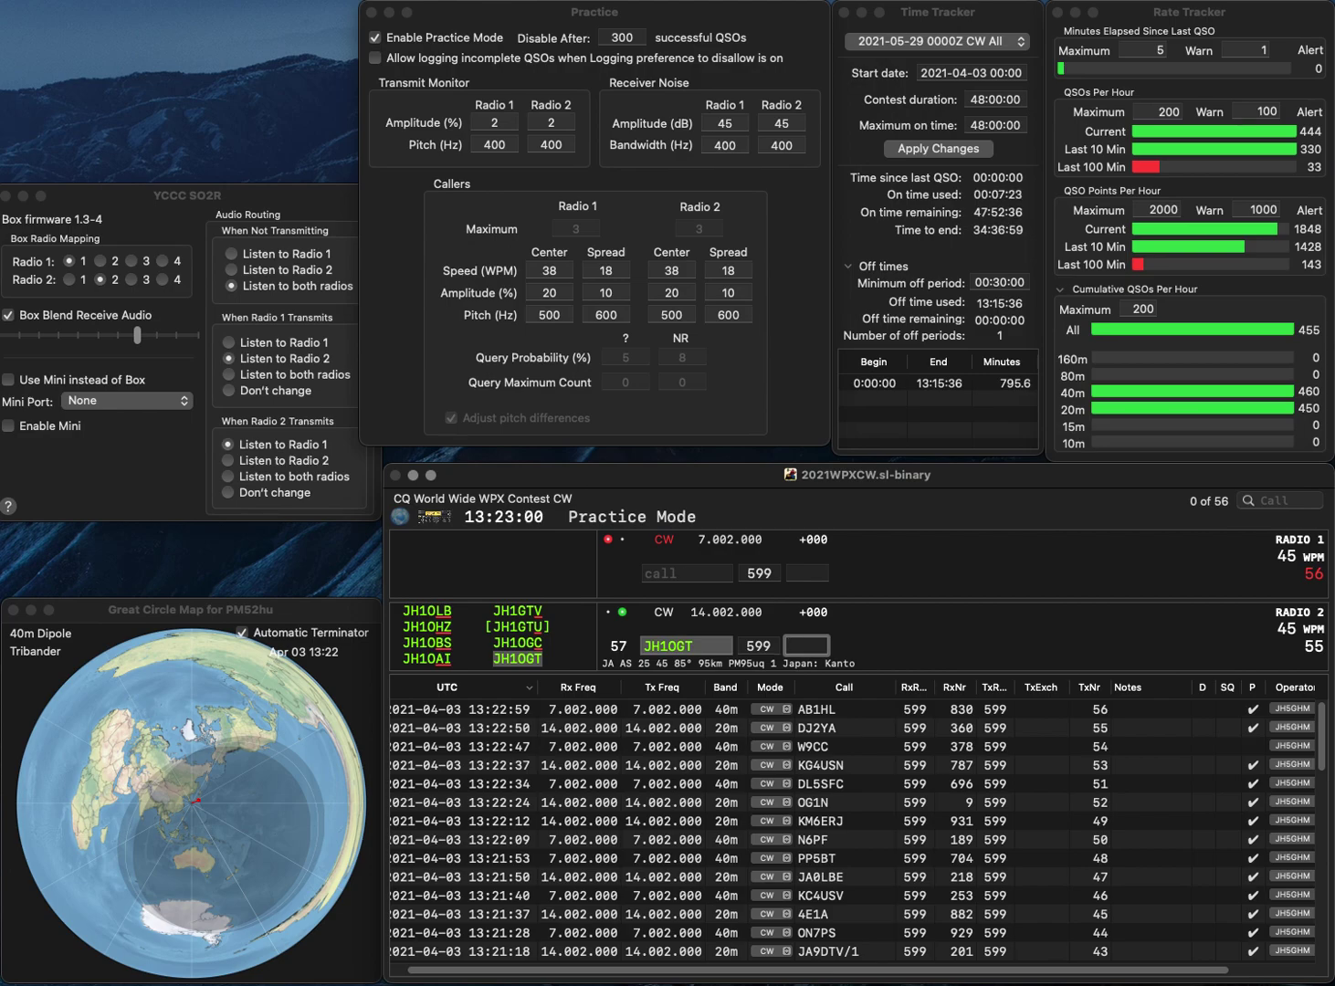
{"action": "type", "text": "621"}
{"action": "key", "text": "Return"}
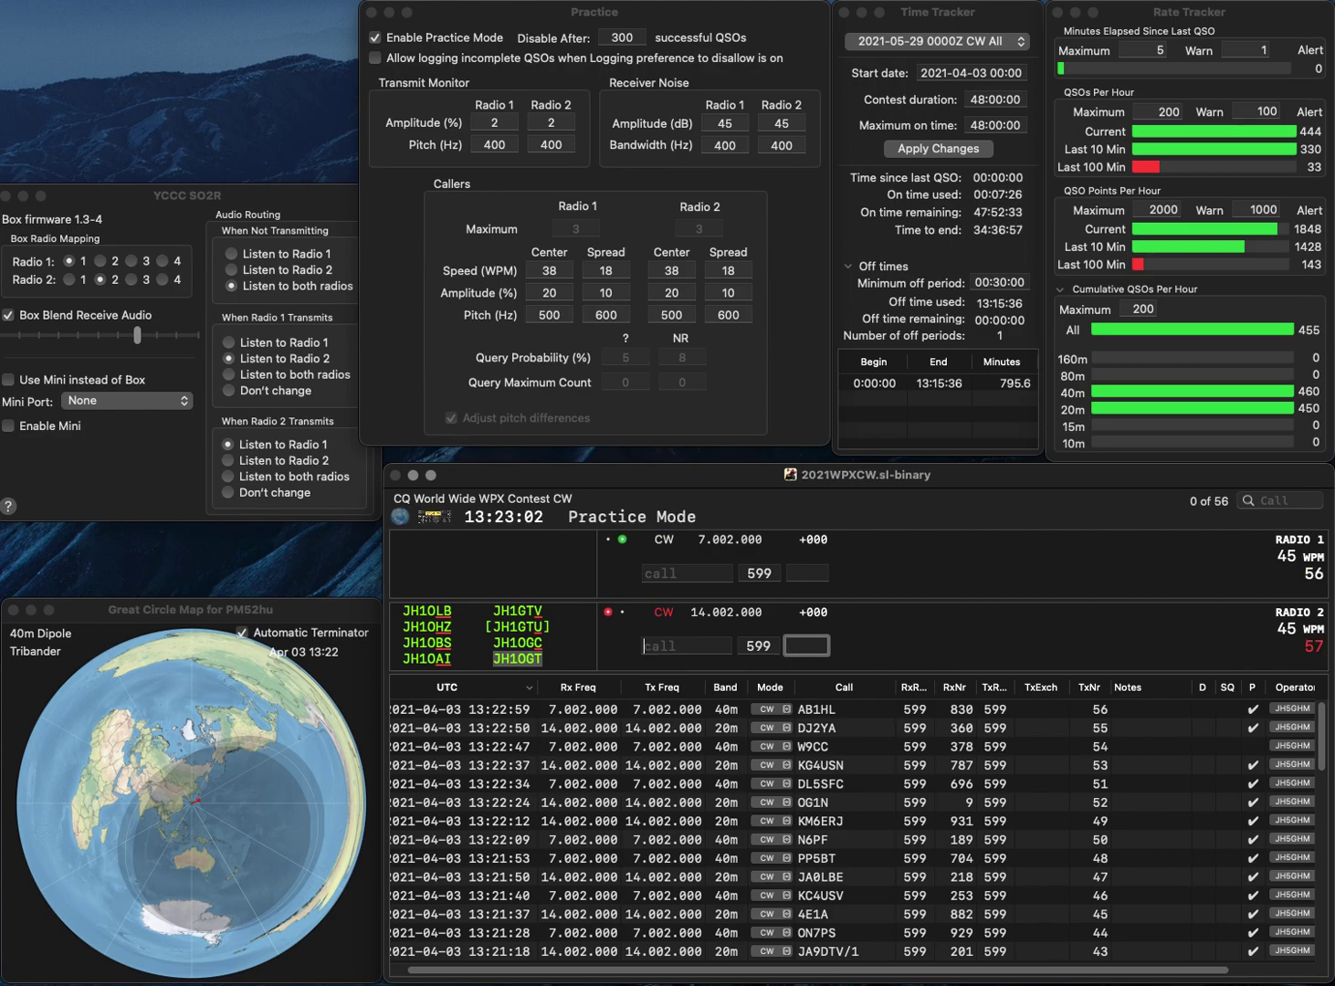
Answer the partial call 0LSXK on Radio 1 and 7K1PYG on Radio 2.
{"action": "type", "text": "NLSXK"}
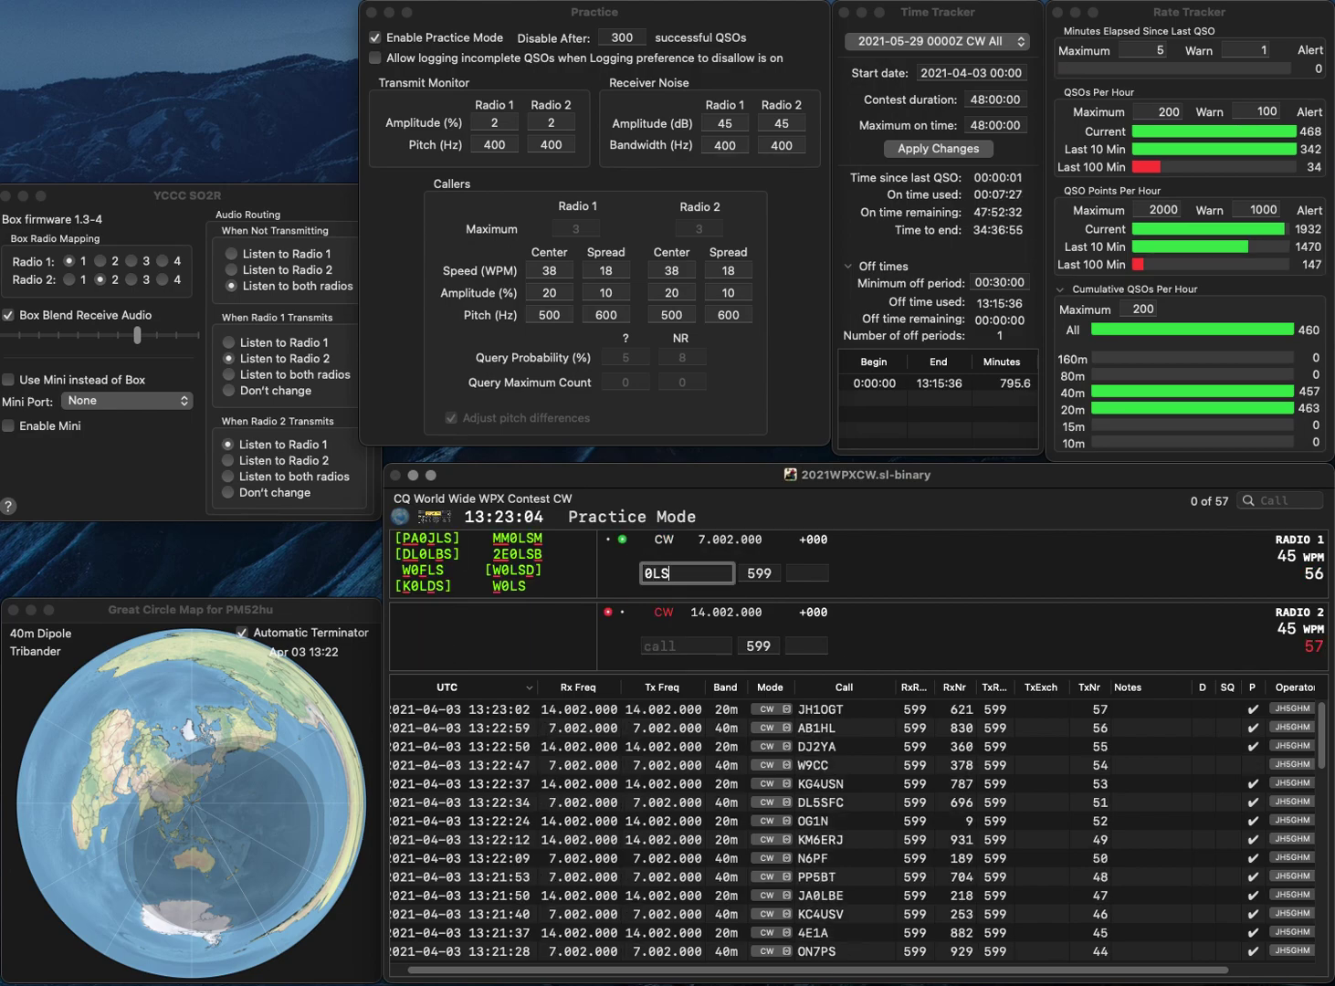
{"action": "key", "text": "Return"}
{"action": "type", "text": "ZK1"}
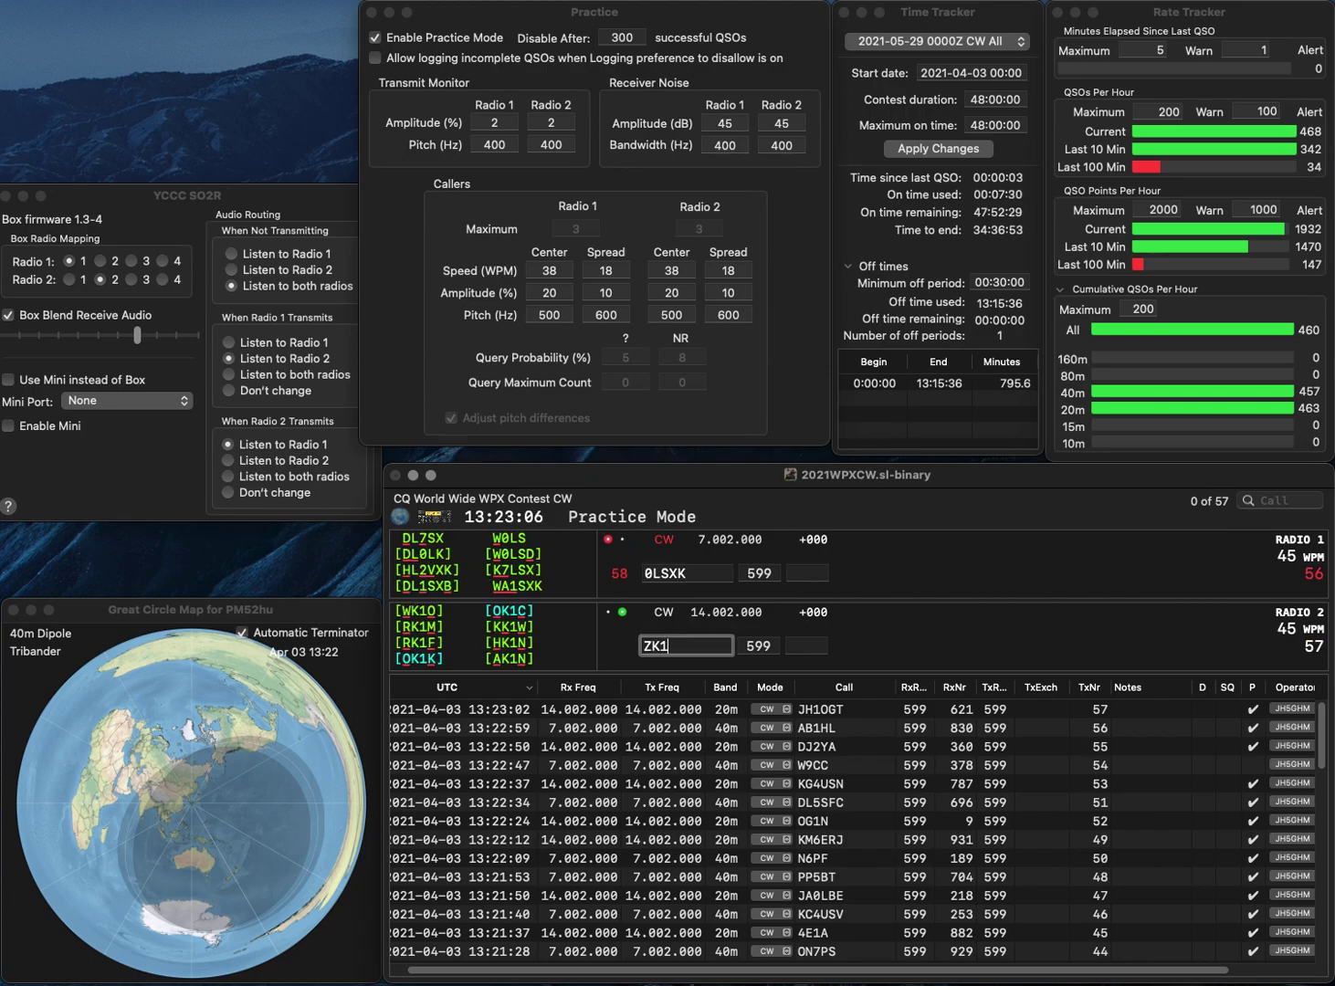
{"action": "type", "text": "PYG"}
{"action": "key", "text": "Return"}
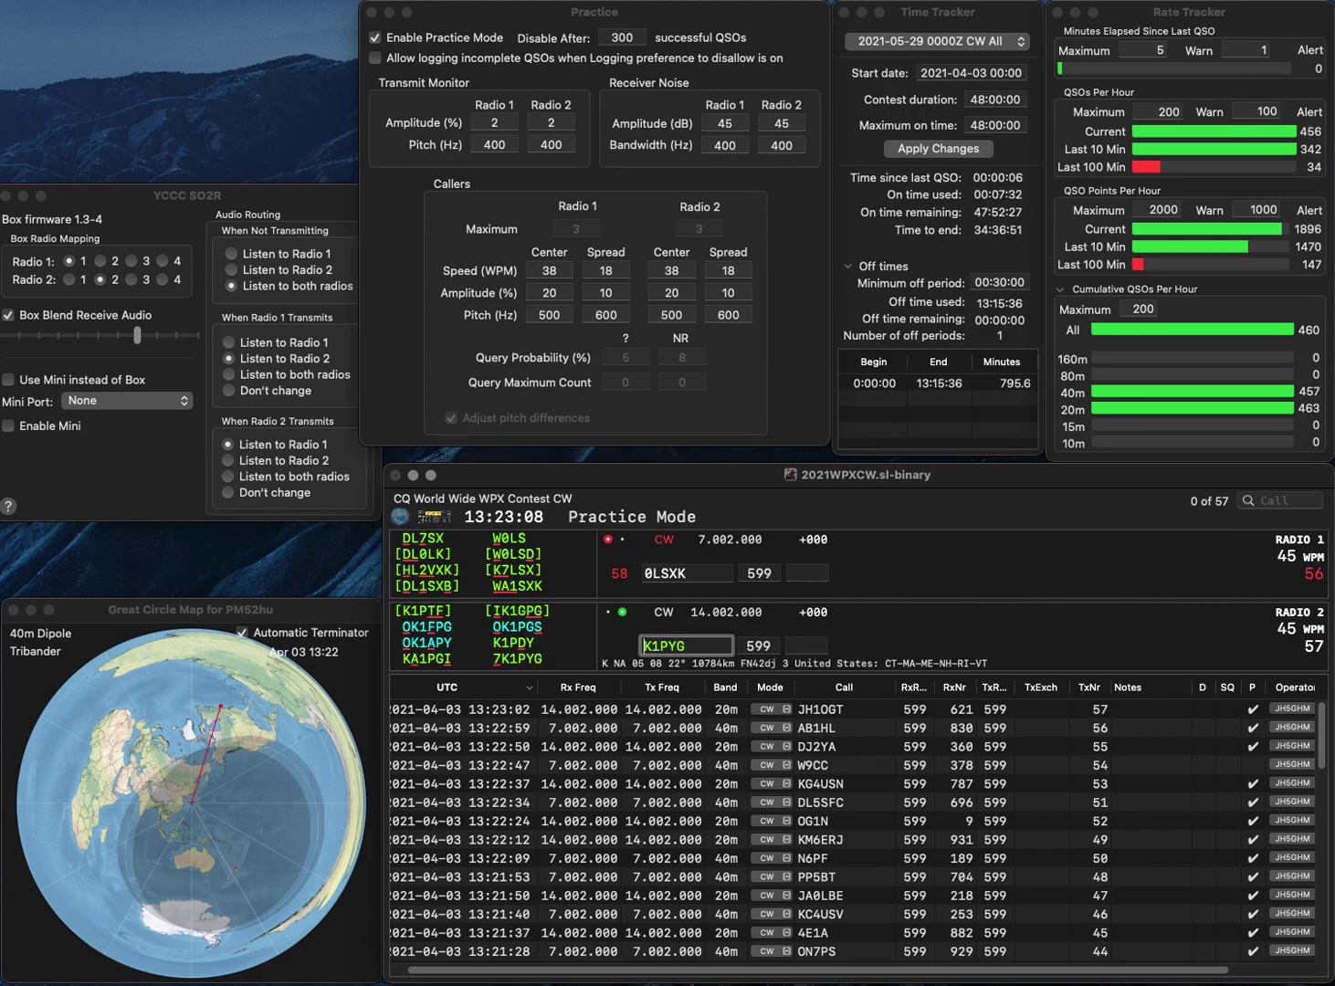
{"action": "key", "text": "Escape"}
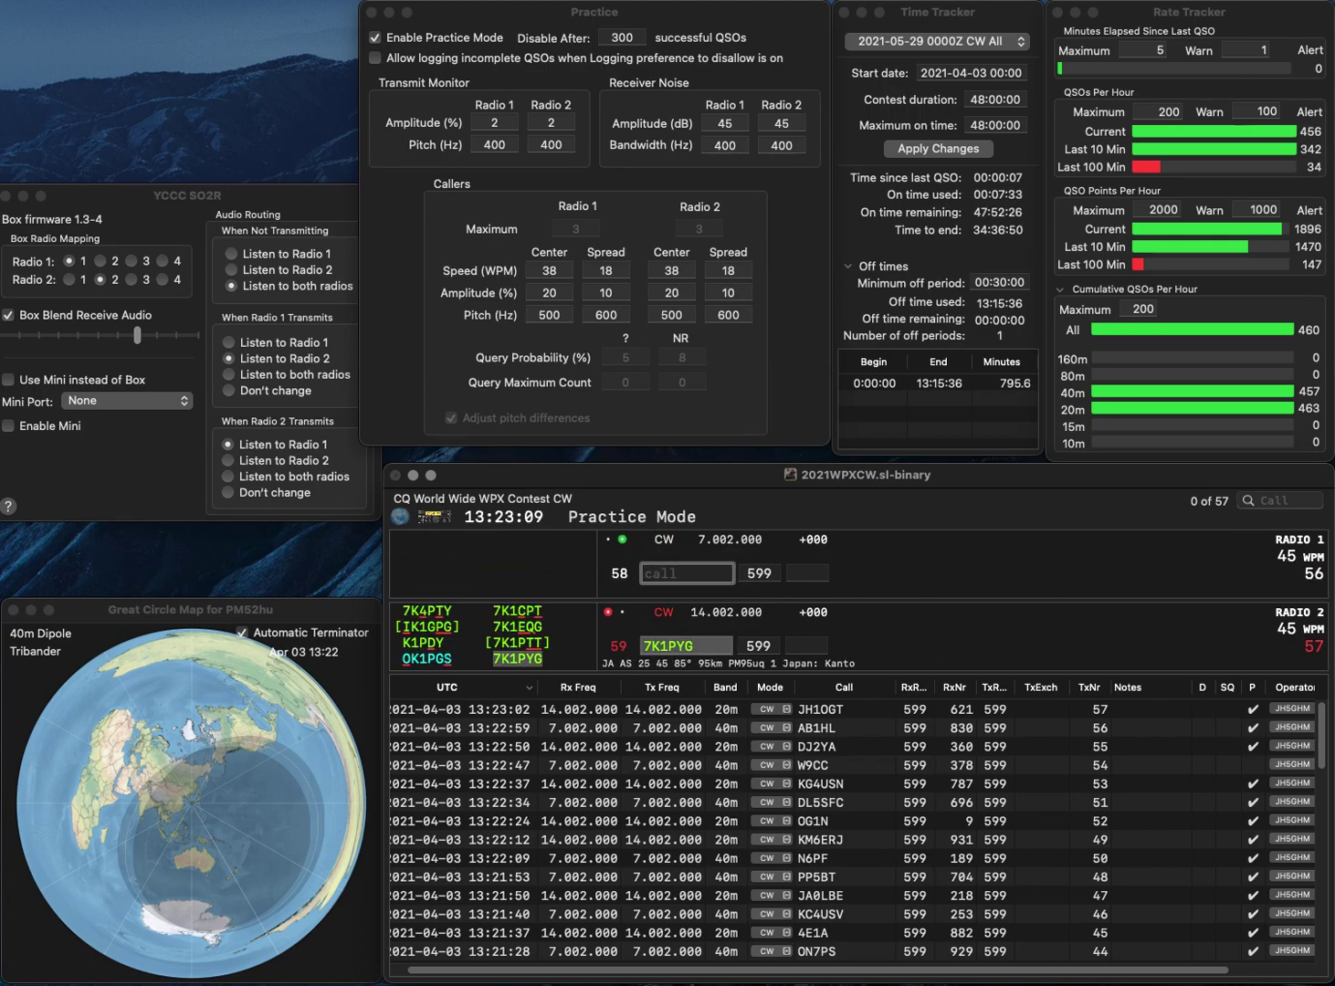
{"action": "type", "text": "IS0HXK"}
{"action": "key", "text": "Return"}
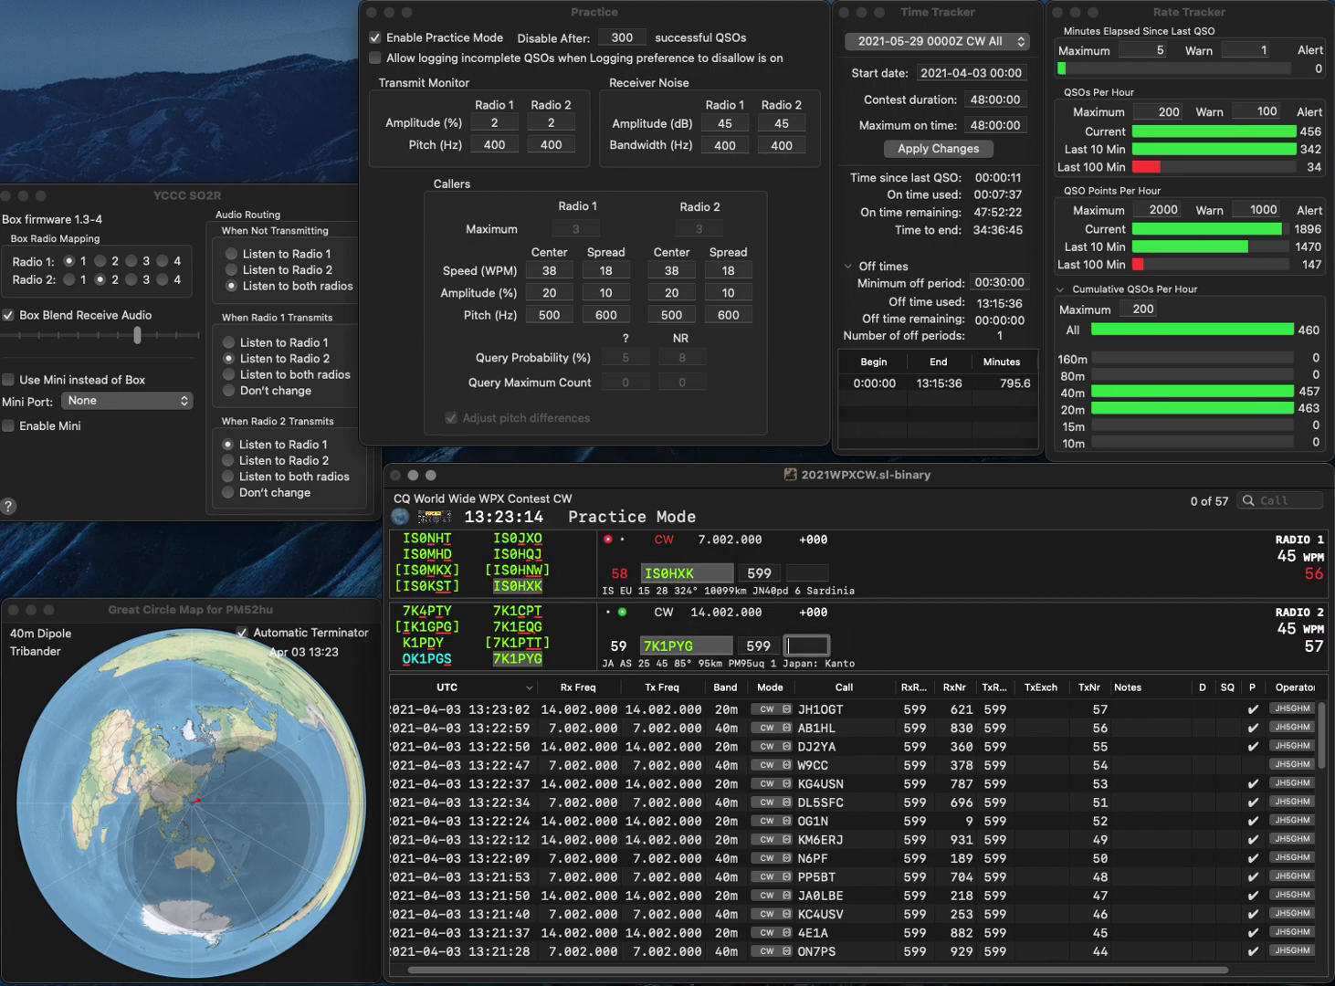
{"action": "type", "text": "414"}
{"action": "key", "text": "Return"}
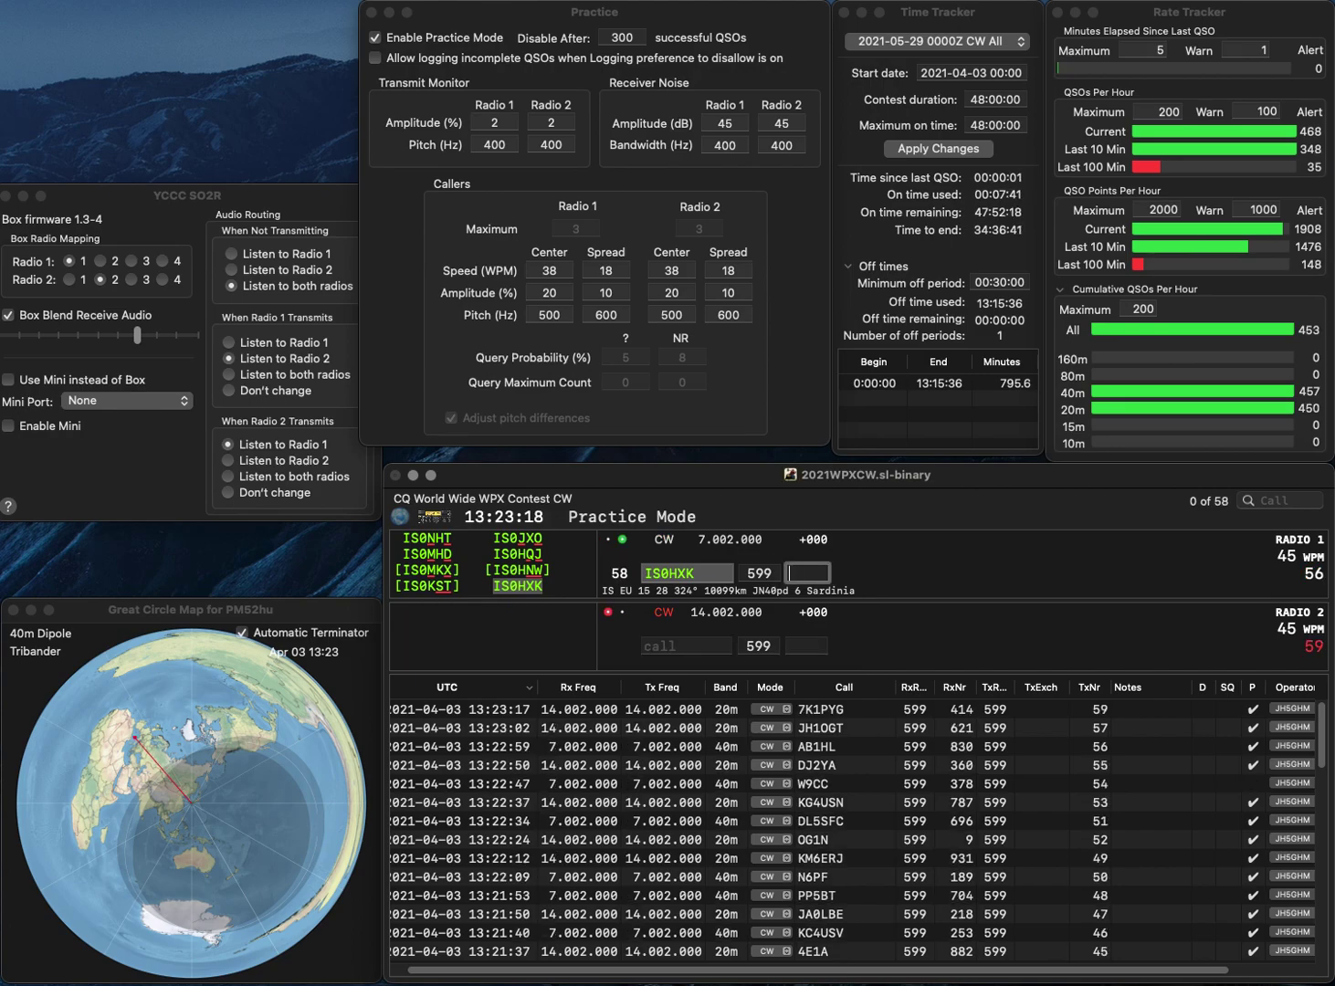
{"action": "type", "text": "86"}
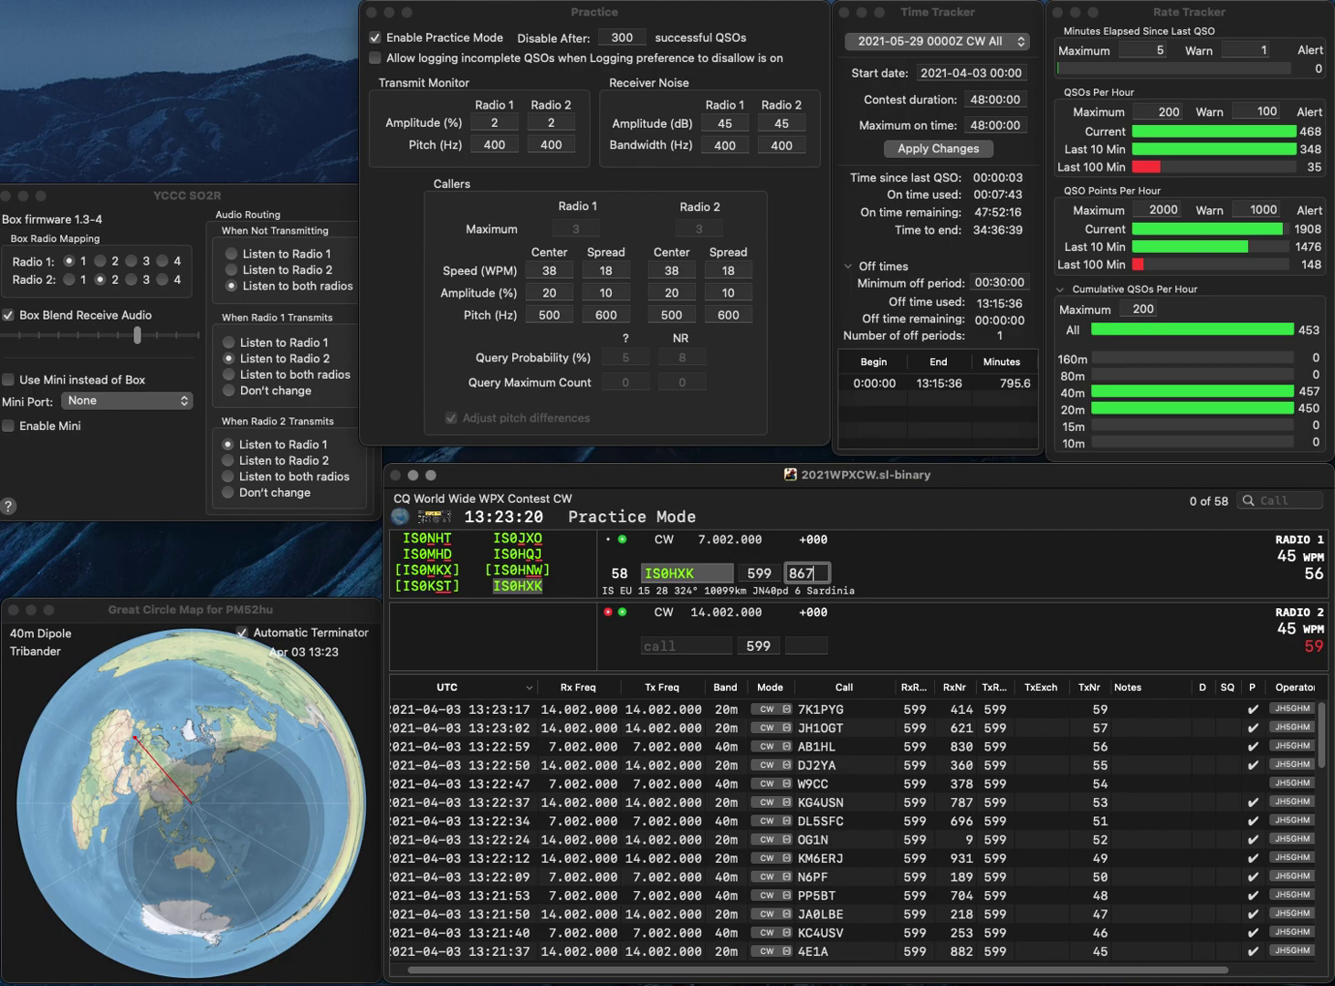
{"action": "type", "text": "7"}
{"action": "key", "text": "Return"}
{"action": "type", "text": "DF0"}
{"action": "type", "text": "FY"}
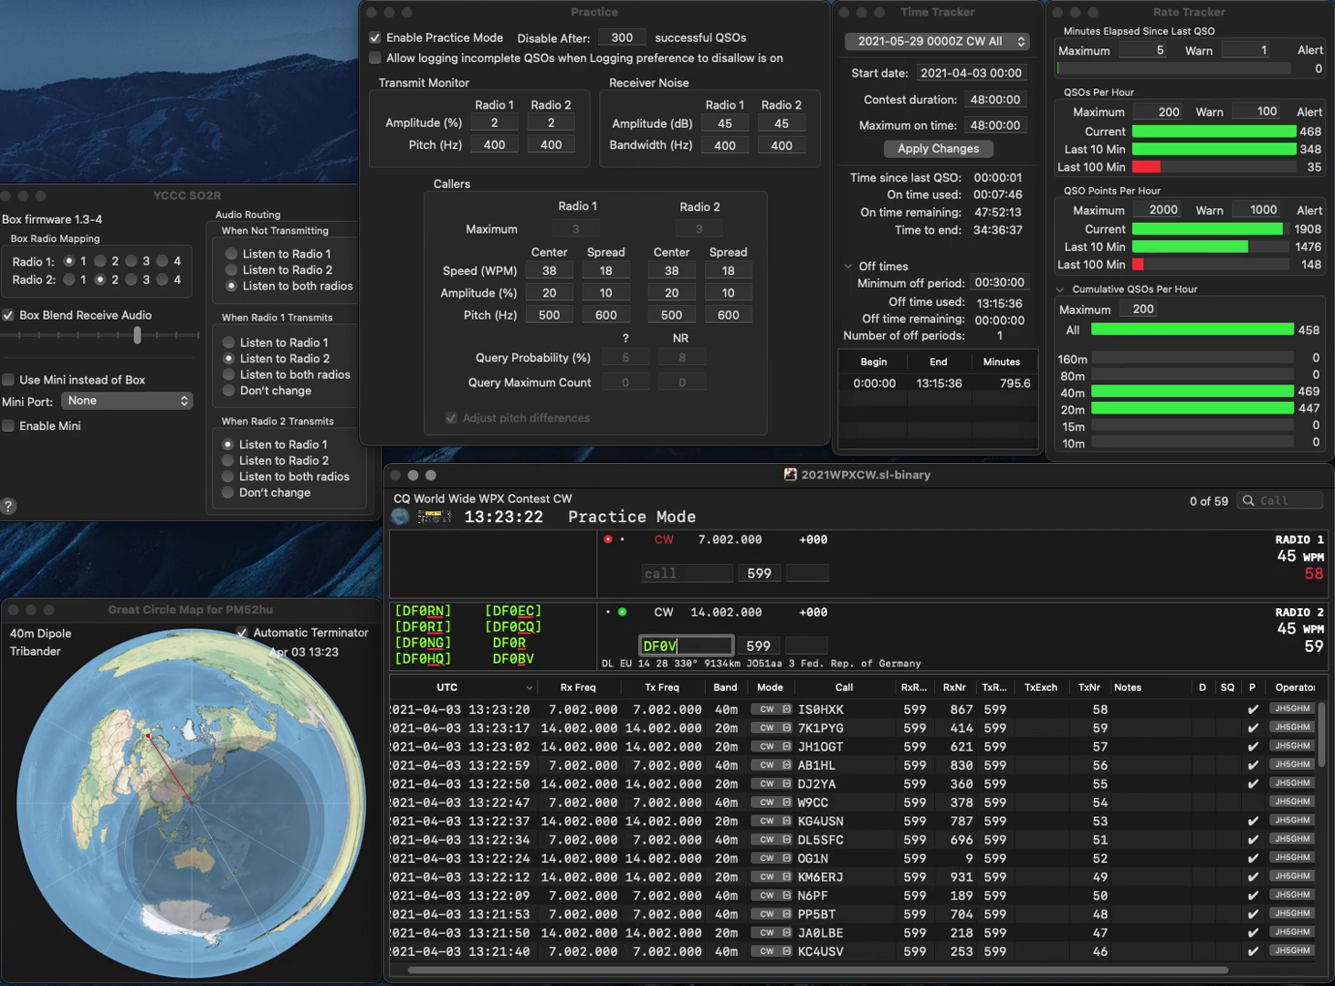
{"action": "key", "text": "Return"}
{"action": "type", "text": "N5"}
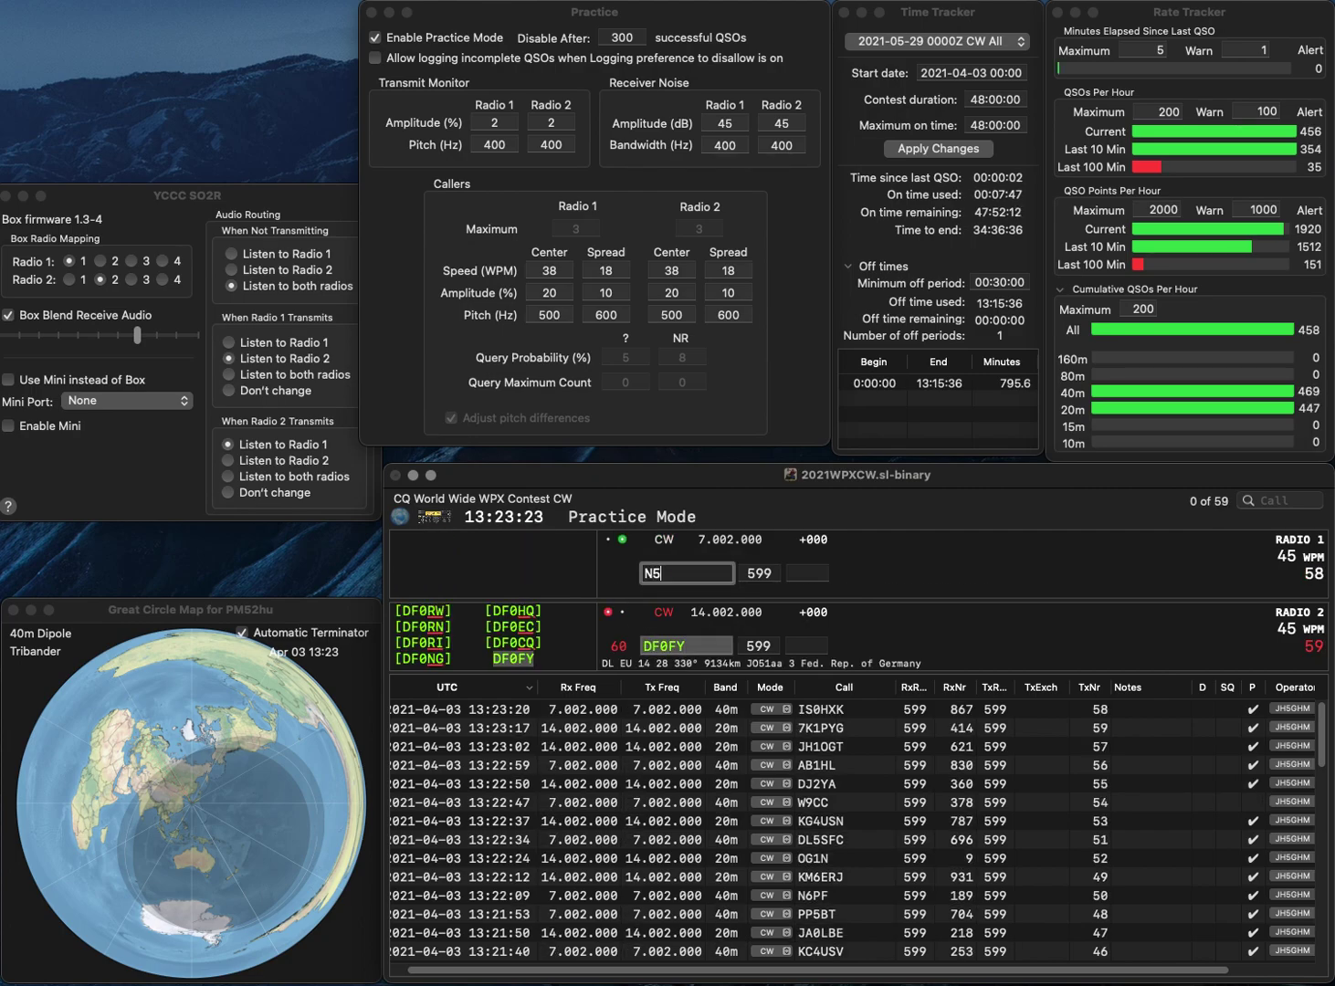
{"action": "type", "text": "UW"}
{"action": "key", "text": "Return"}
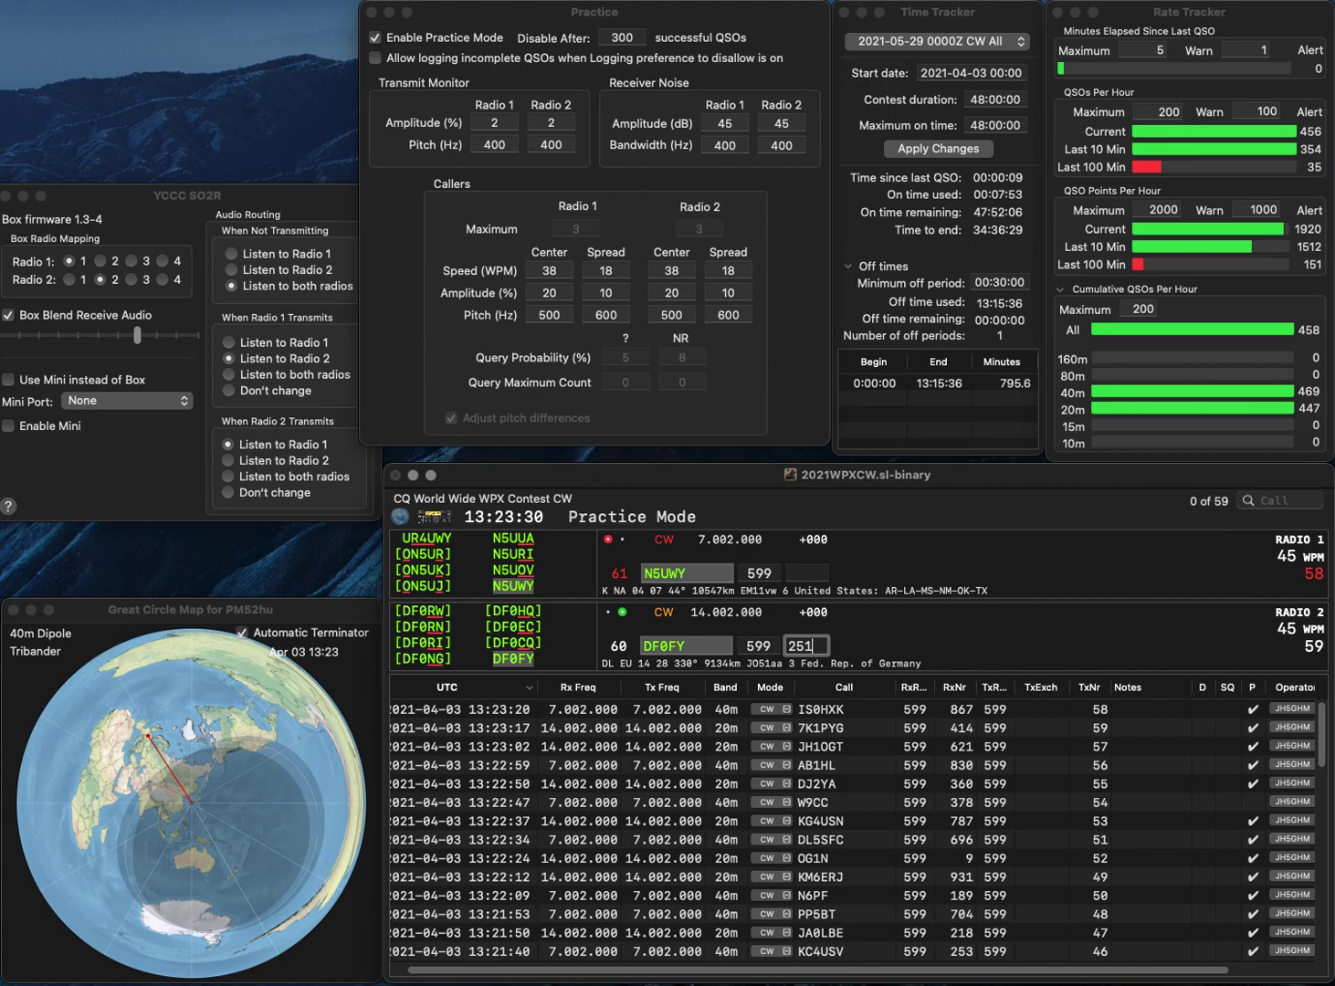
Log DF0FY on Radio 2 with received number 251 and N5UWY on Radio 1 with 474.
{"action": "key", "text": "Return"}
{"action": "type", "text": "474"}
{"action": "key", "text": "Return"}
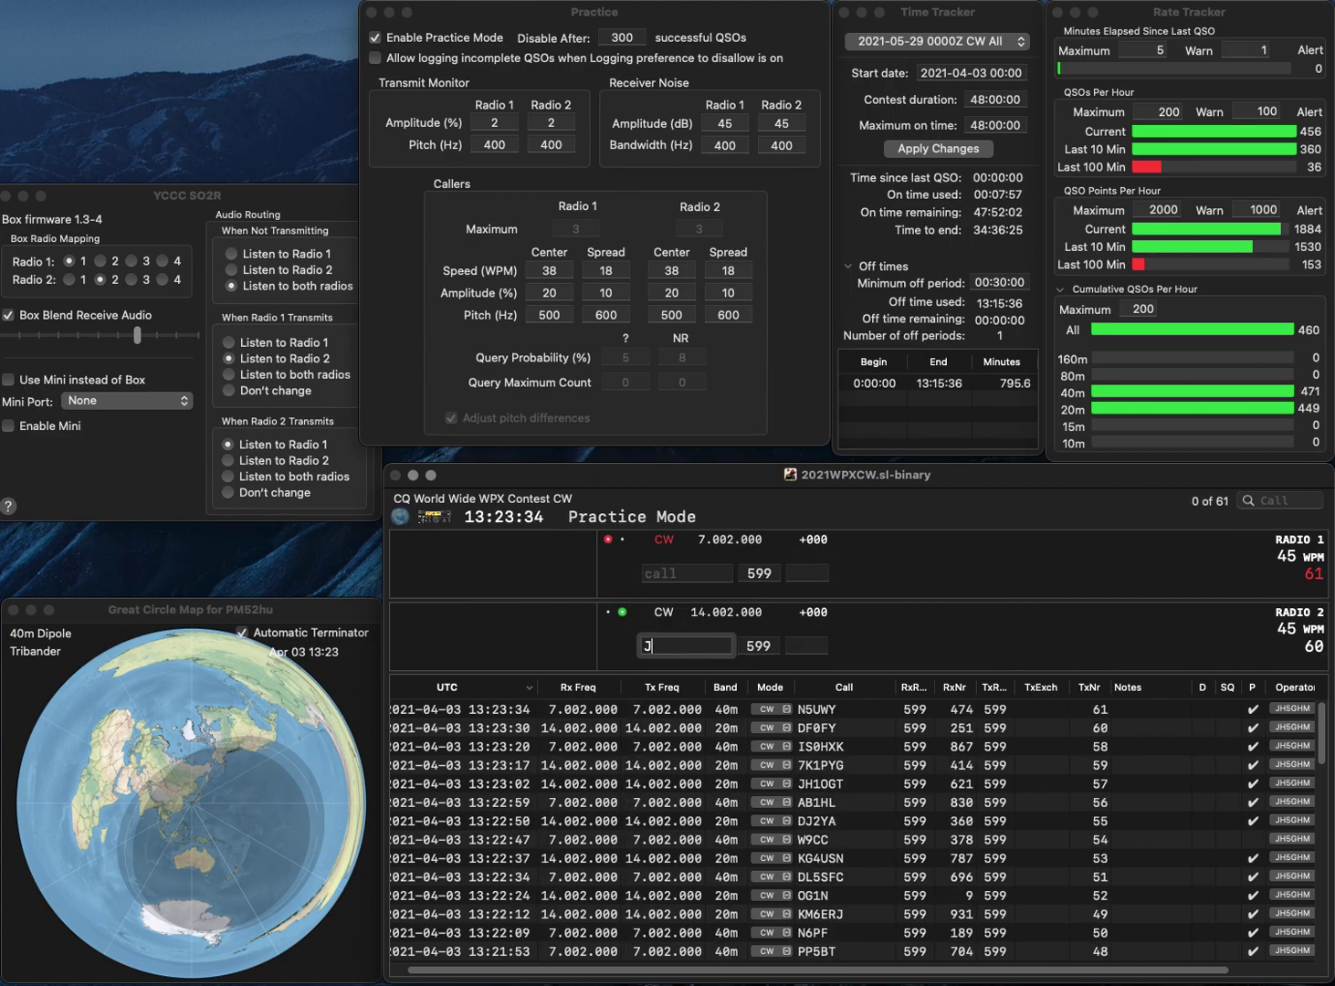
{"action": "type", "text": "JH1BHW"}
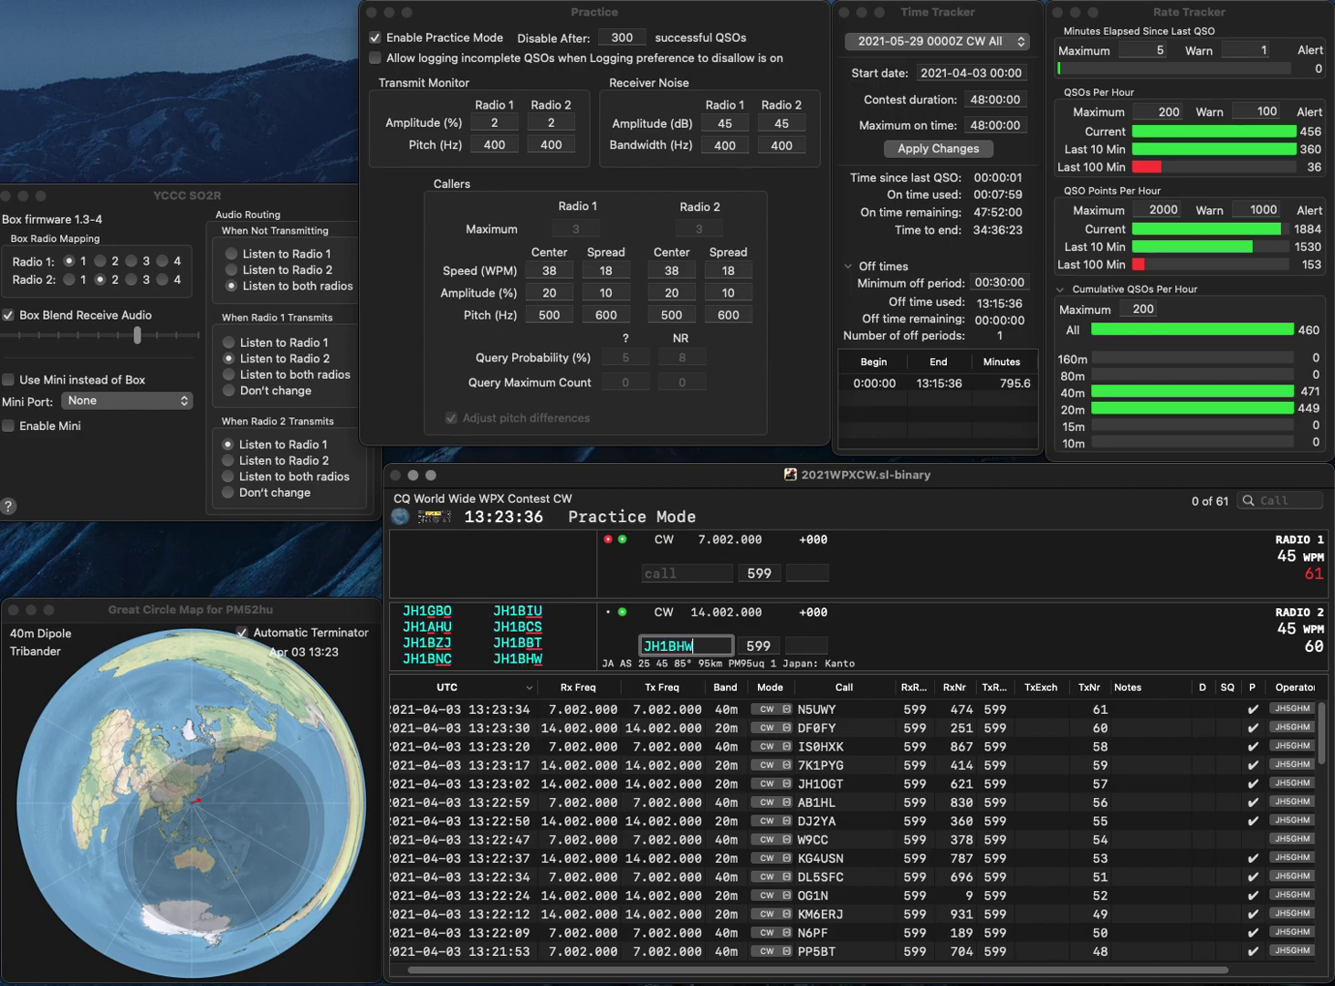
{"action": "key", "text": "Return"}
{"action": "type", "text": "K1F"}
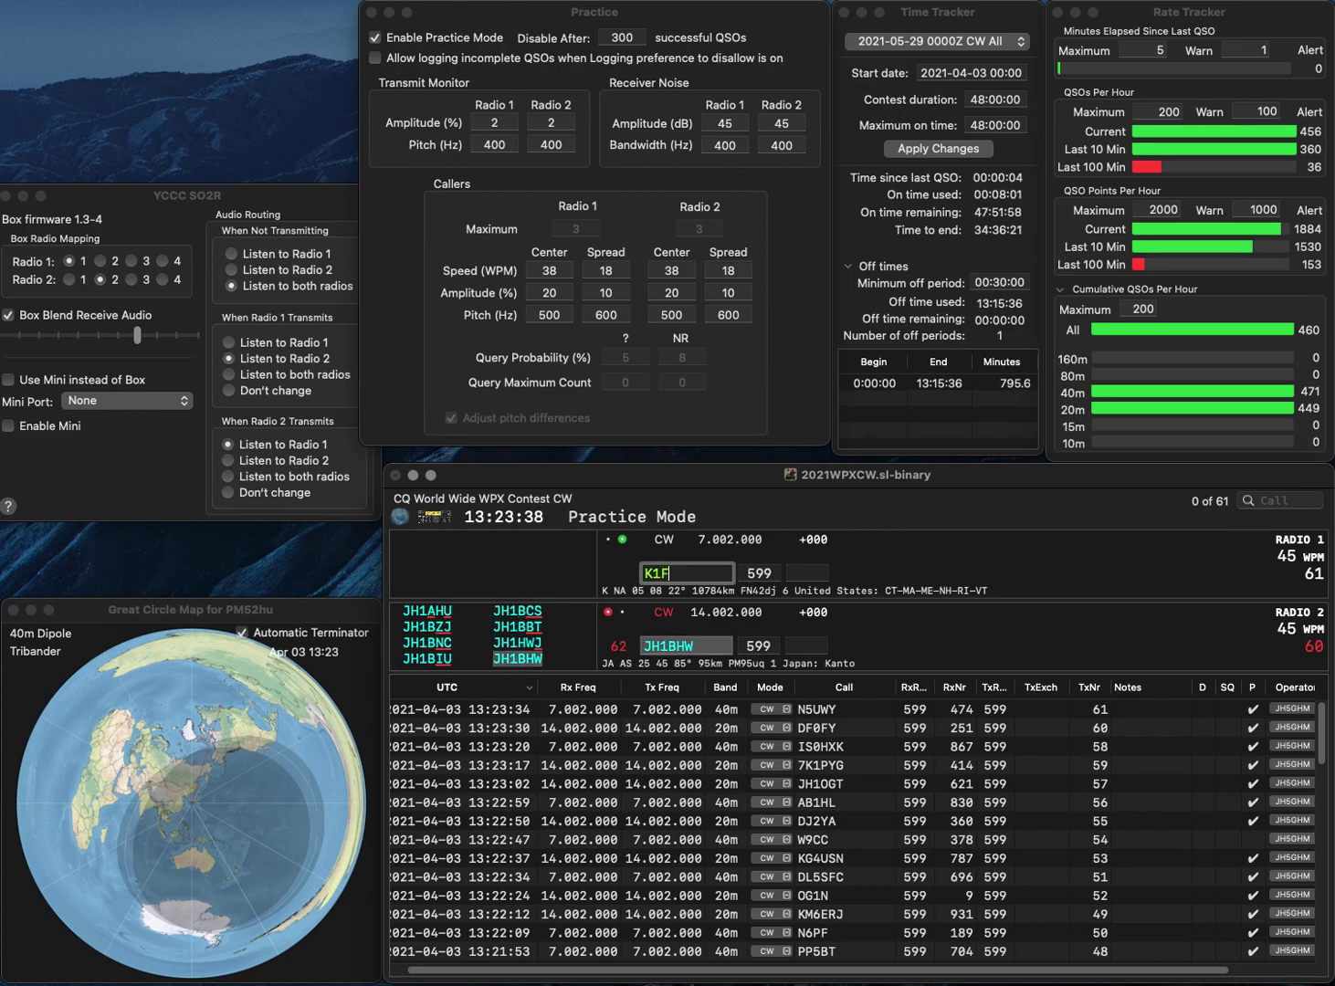
{"action": "type", "text": "IMO"}
{"action": "key", "text": "Return"}
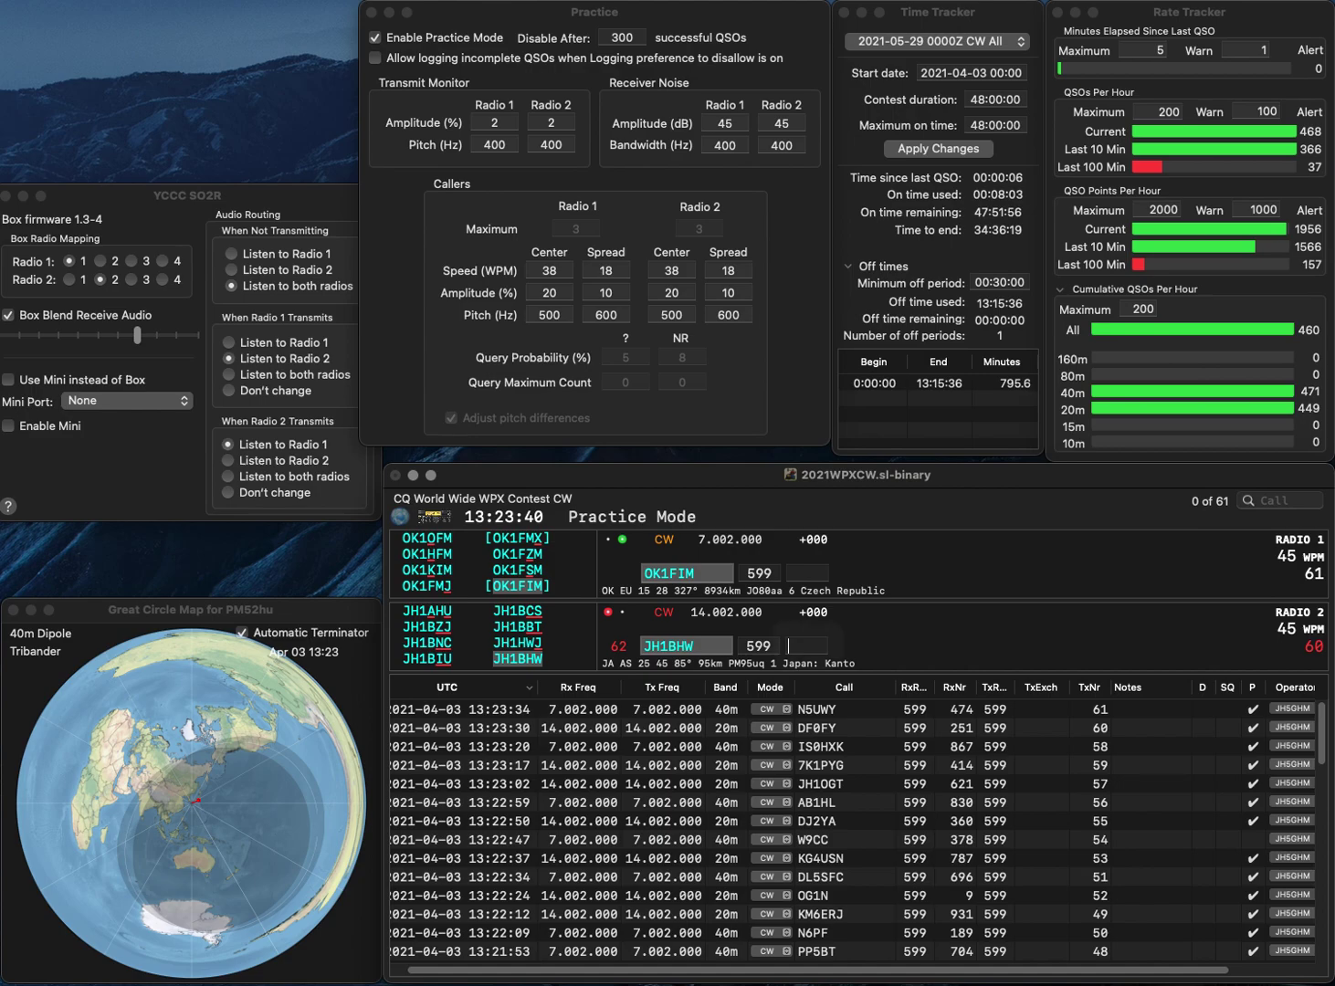
{"action": "type", "text": "764"}
{"action": "key", "text": "Return"}
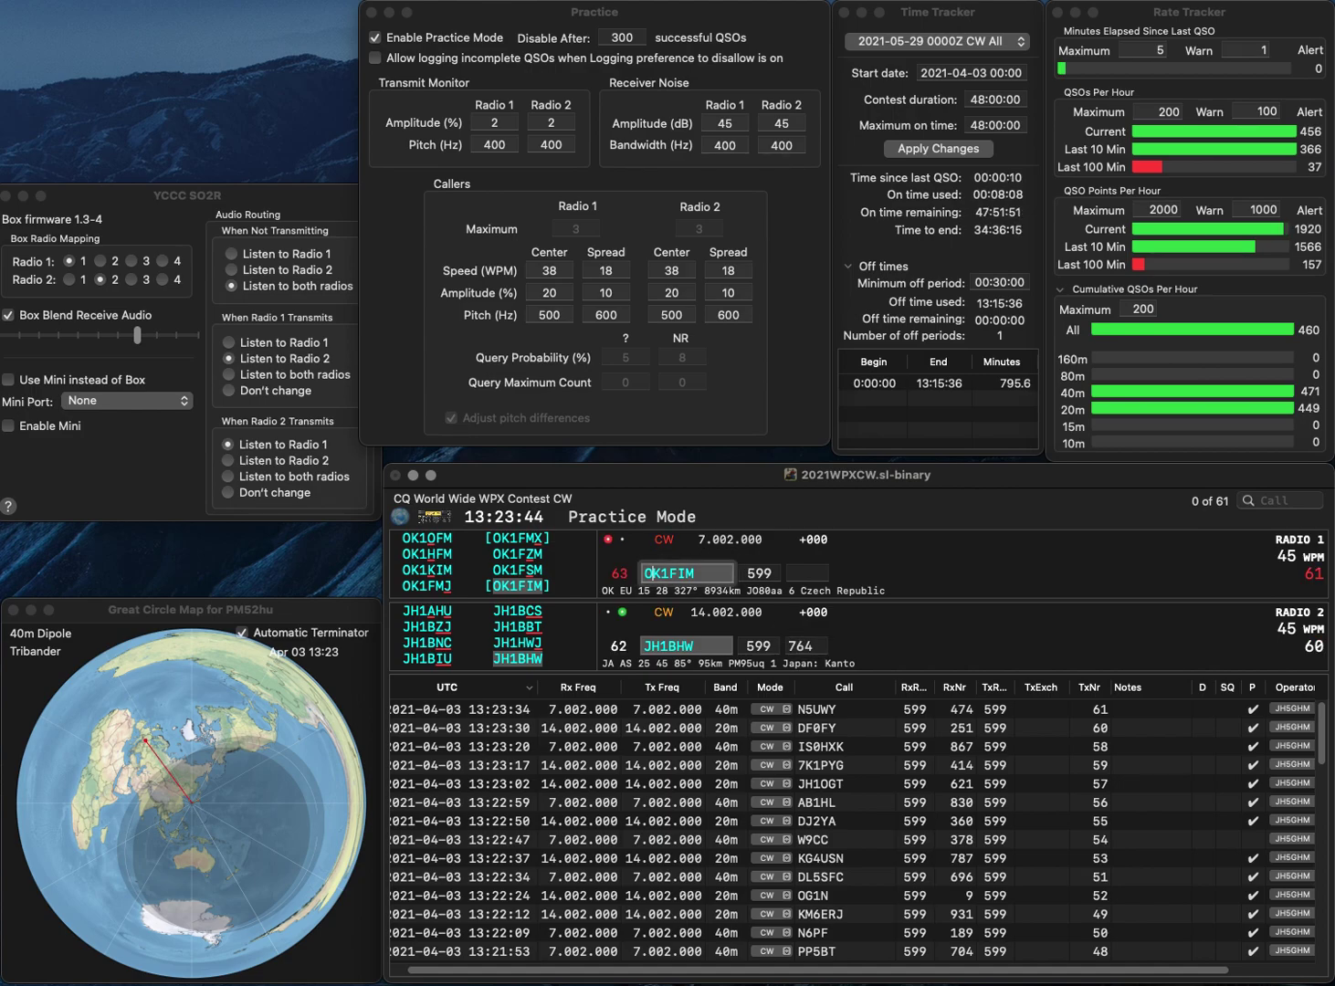
{"action": "key", "text": "Tab"}
{"action": "type", "text": "655"}
{"action": "key", "text": "Return"}
{"action": "type", "text": "W"}
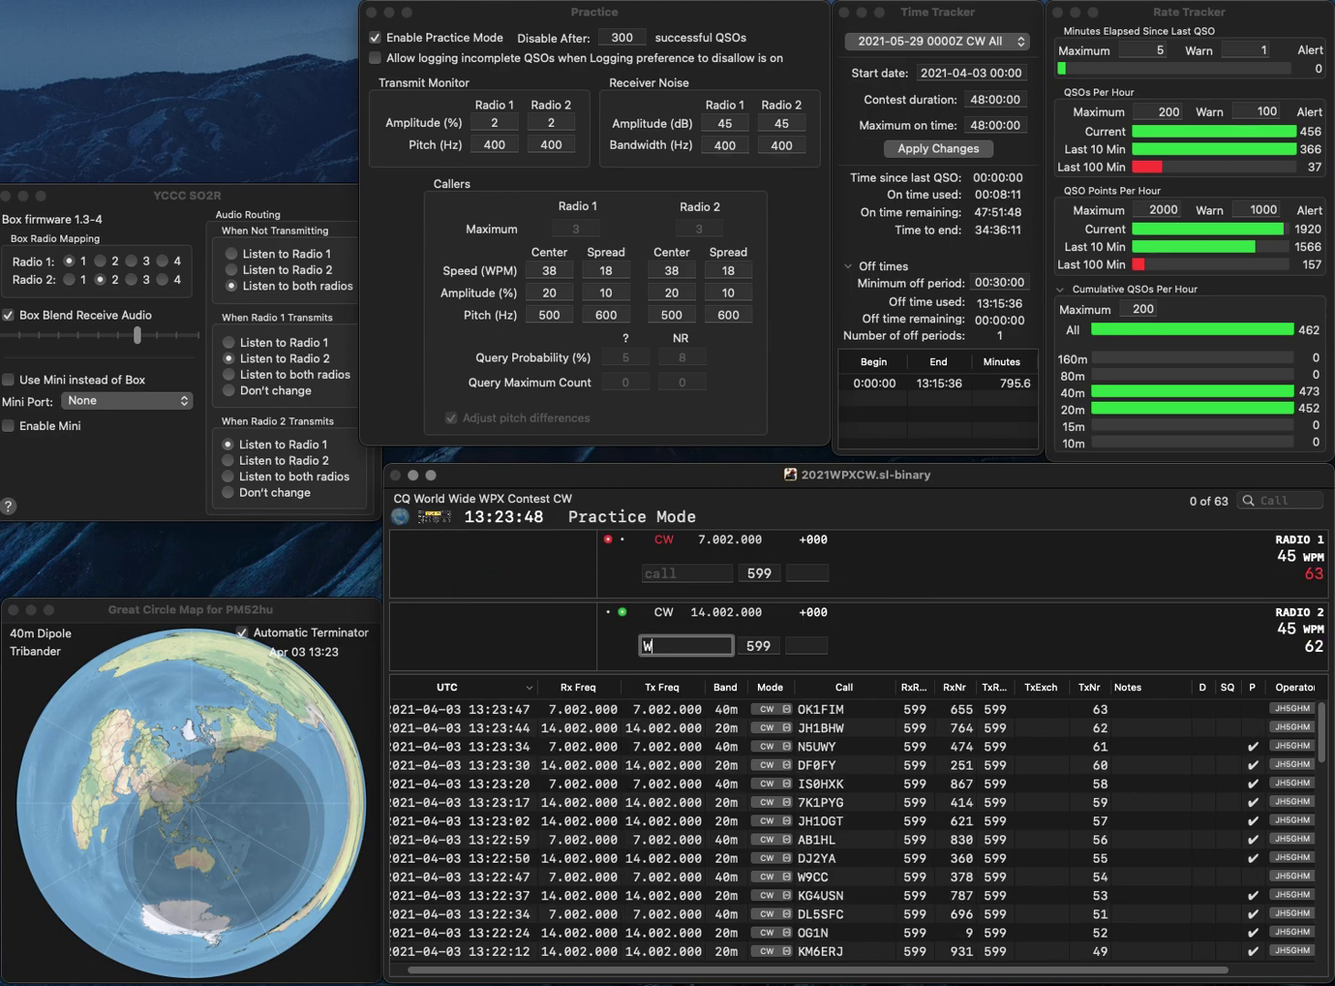
{"action": "type", "text": "2XL"}
{"action": "key", "text": "Return"}
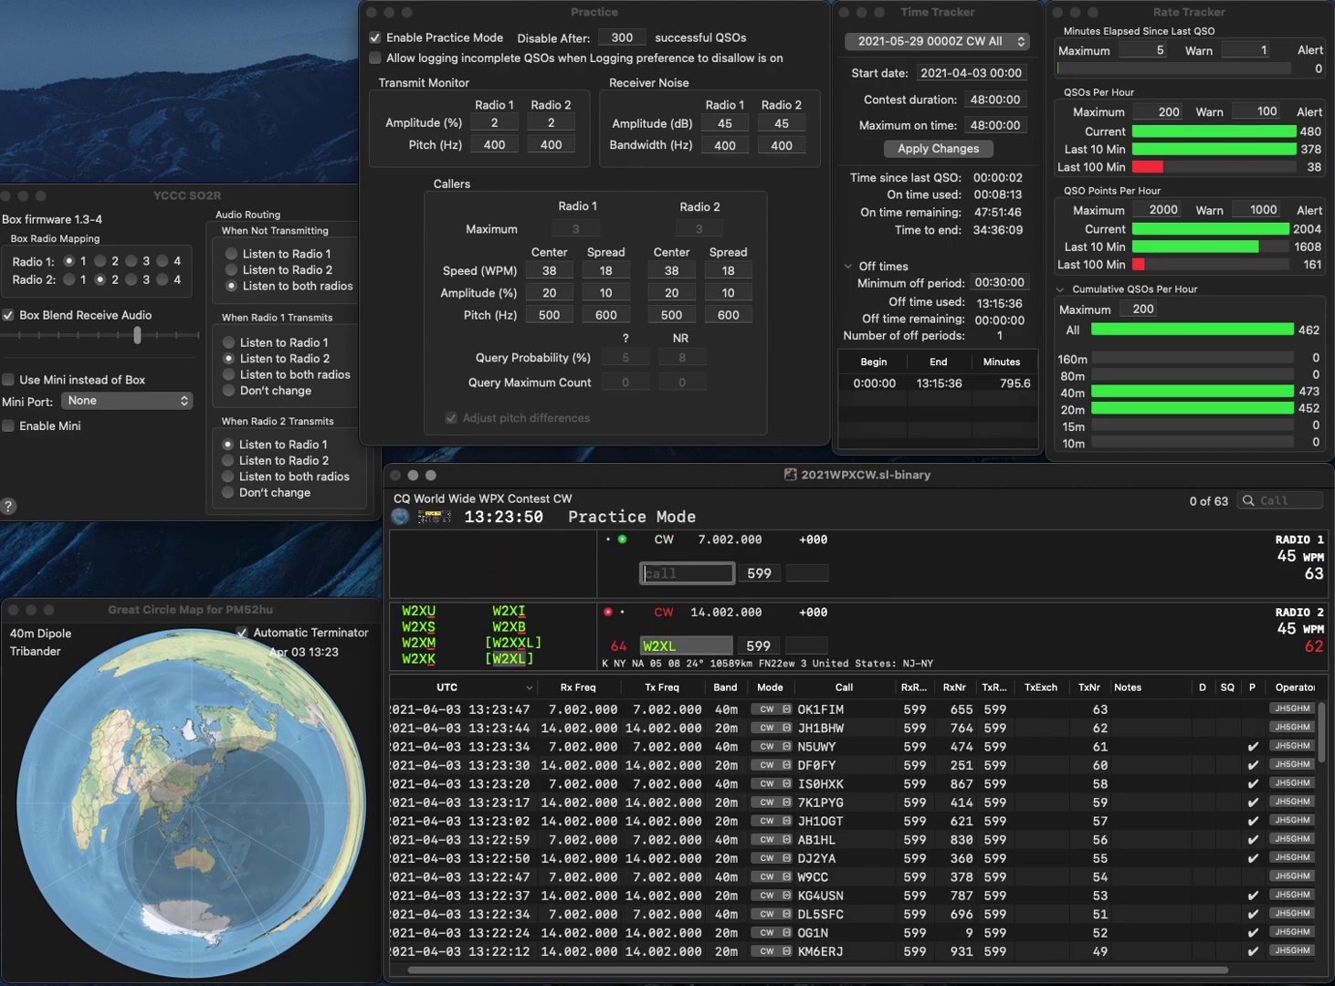
{"action": "type", "text": "AB2EZ"}
{"action": "key", "text": "Return"}
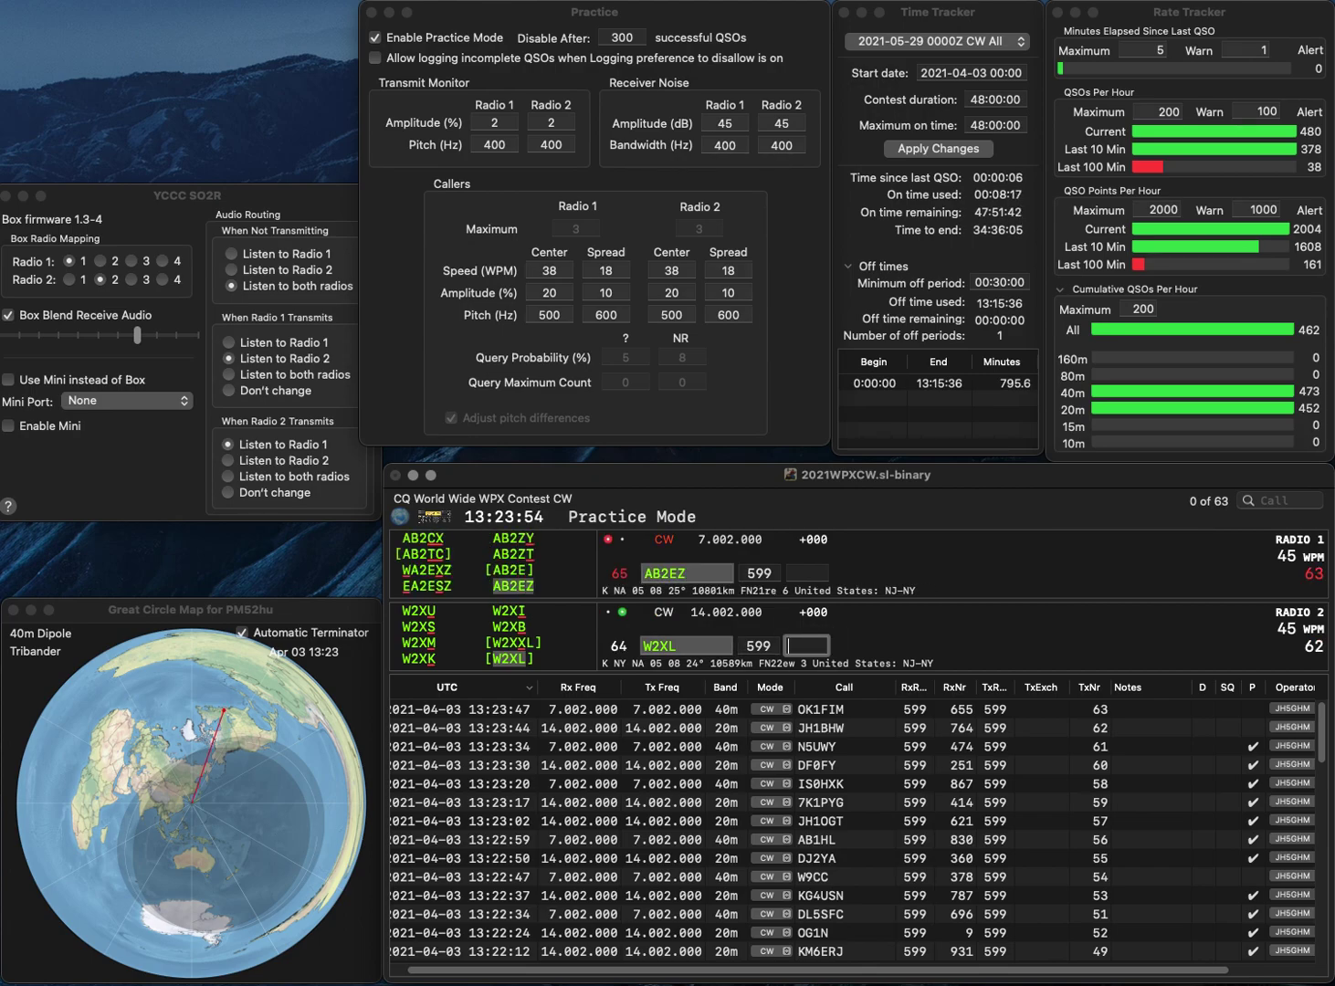
{"action": "type", "text": "324"}
{"action": "key", "text": "Return"}
{"action": "type", "text": "664"}
{"action": "key", "text": "Return"}
{"action": "type", "text": "2M"}
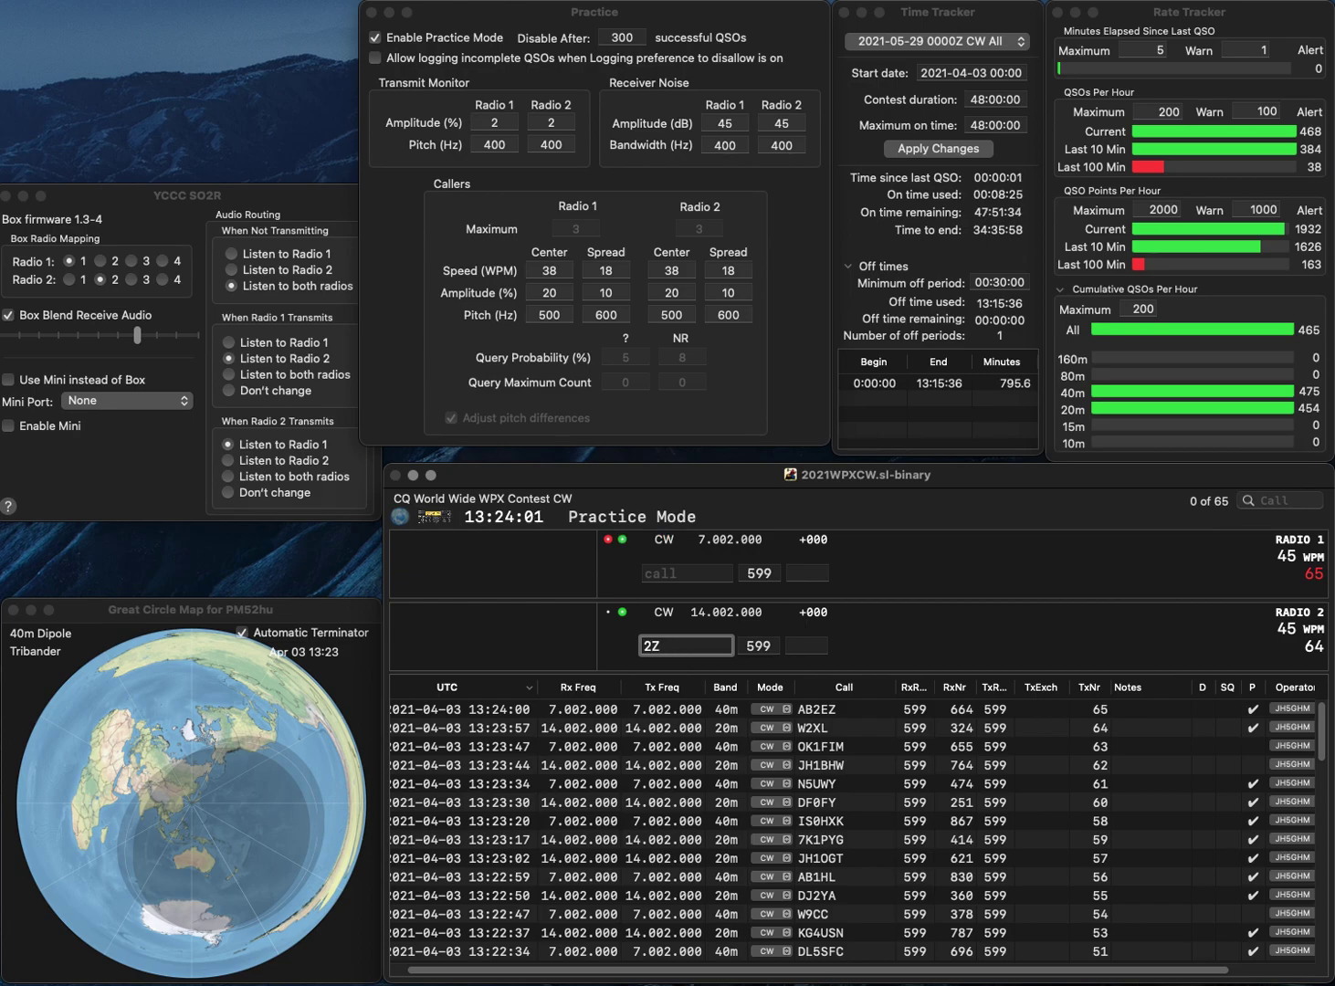
{"action": "type", "text": "Q"}
{"action": "key", "text": "Return"}
{"action": "type", "text": "IK5J"}
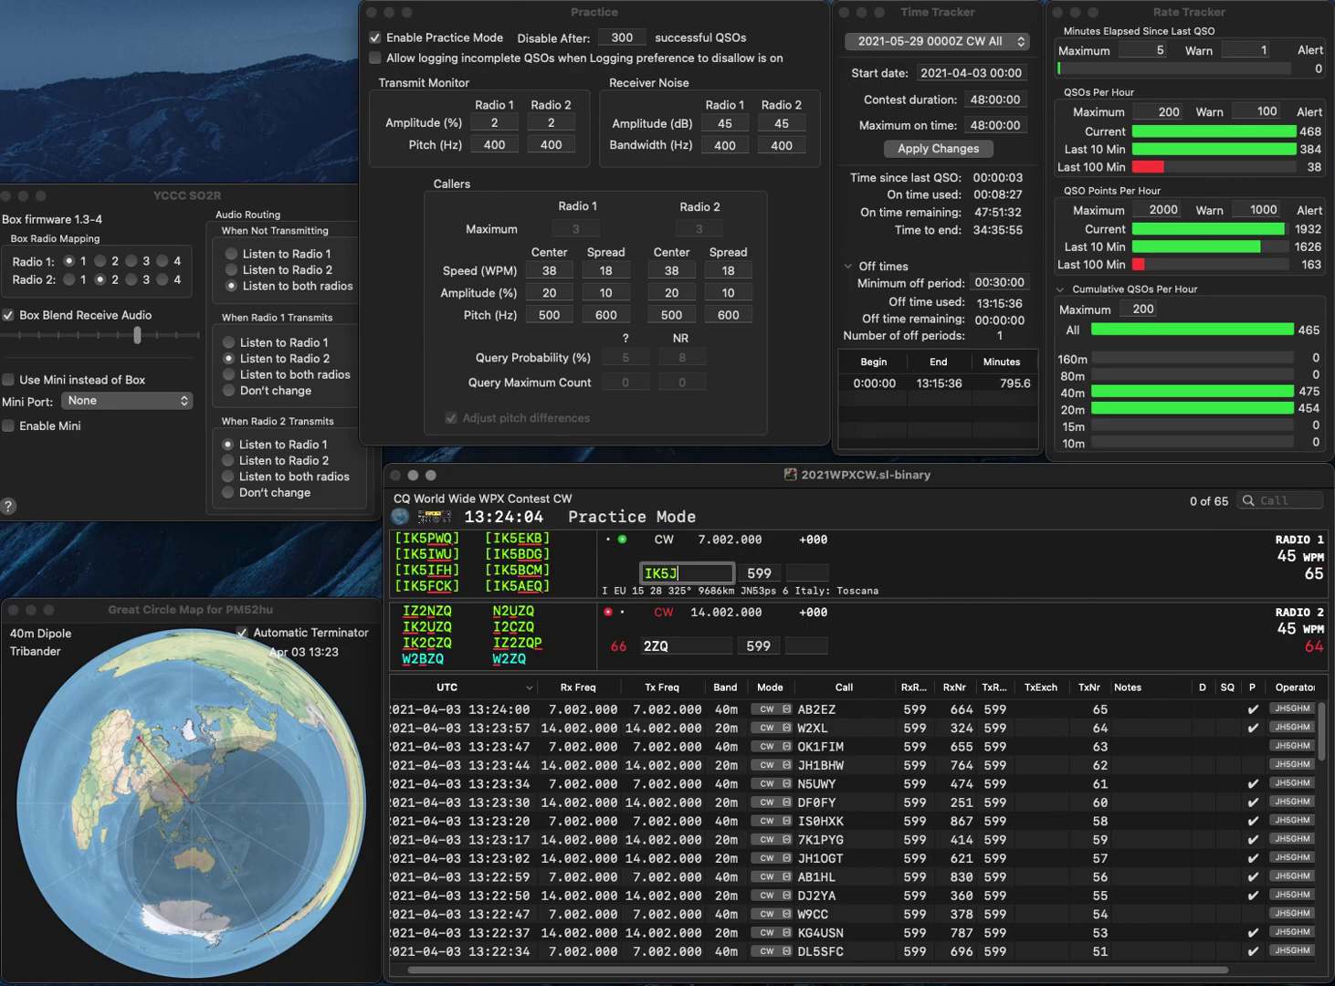
{"action": "type", "text": "WQ"}
{"action": "key", "text": "Return"}
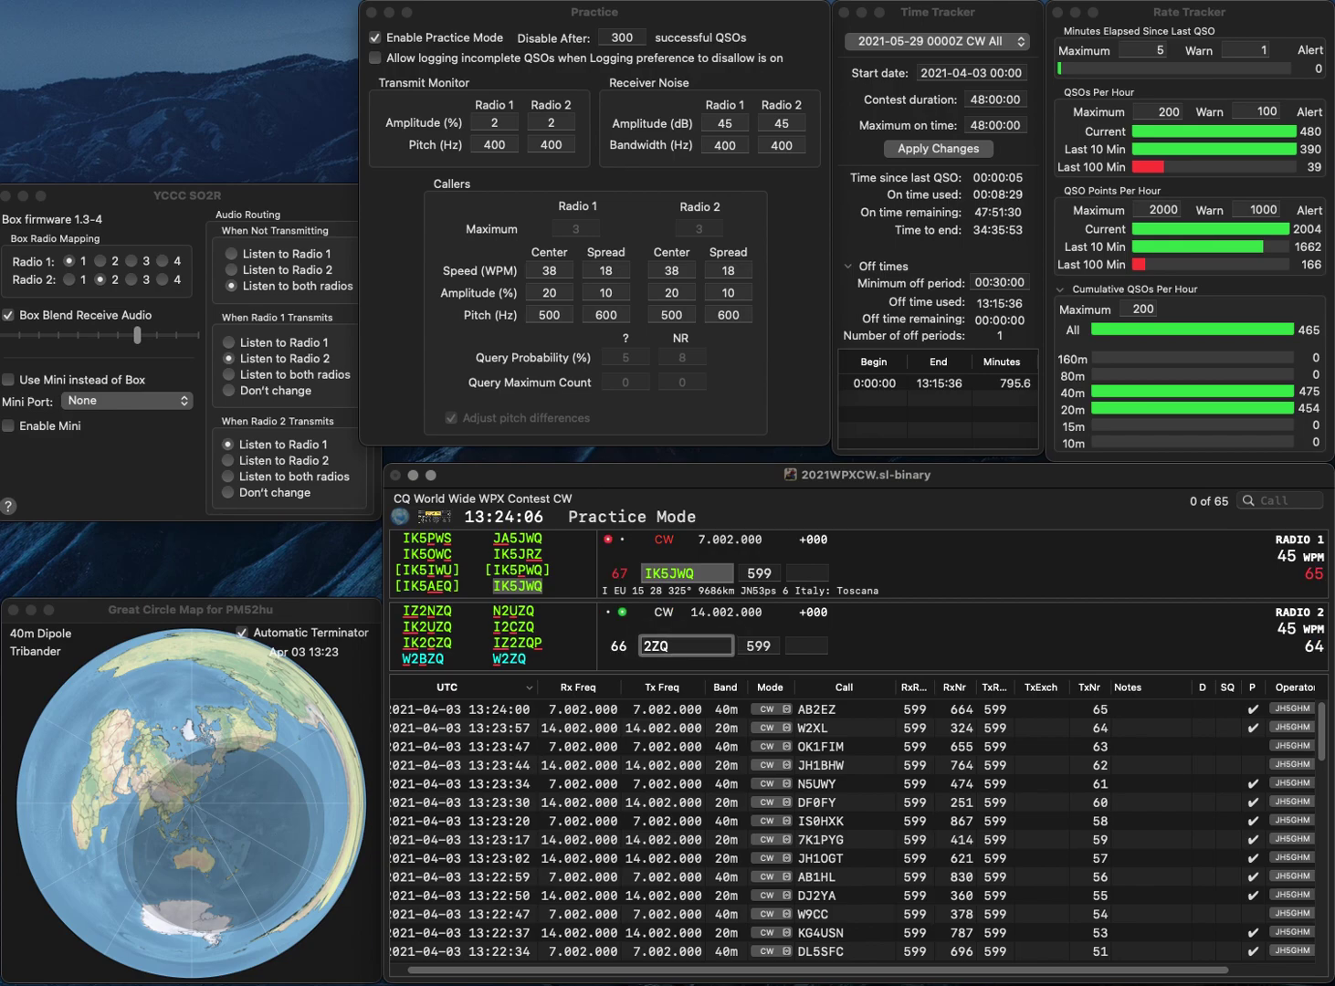
Correct the partial call 2ZQ on Radio 2 to LZ3ZQ and answer the station.
{"action": "type", "text": "LZ"}
{"action": "key", "text": "Delete"}
{"action": "type", "text": "3"}
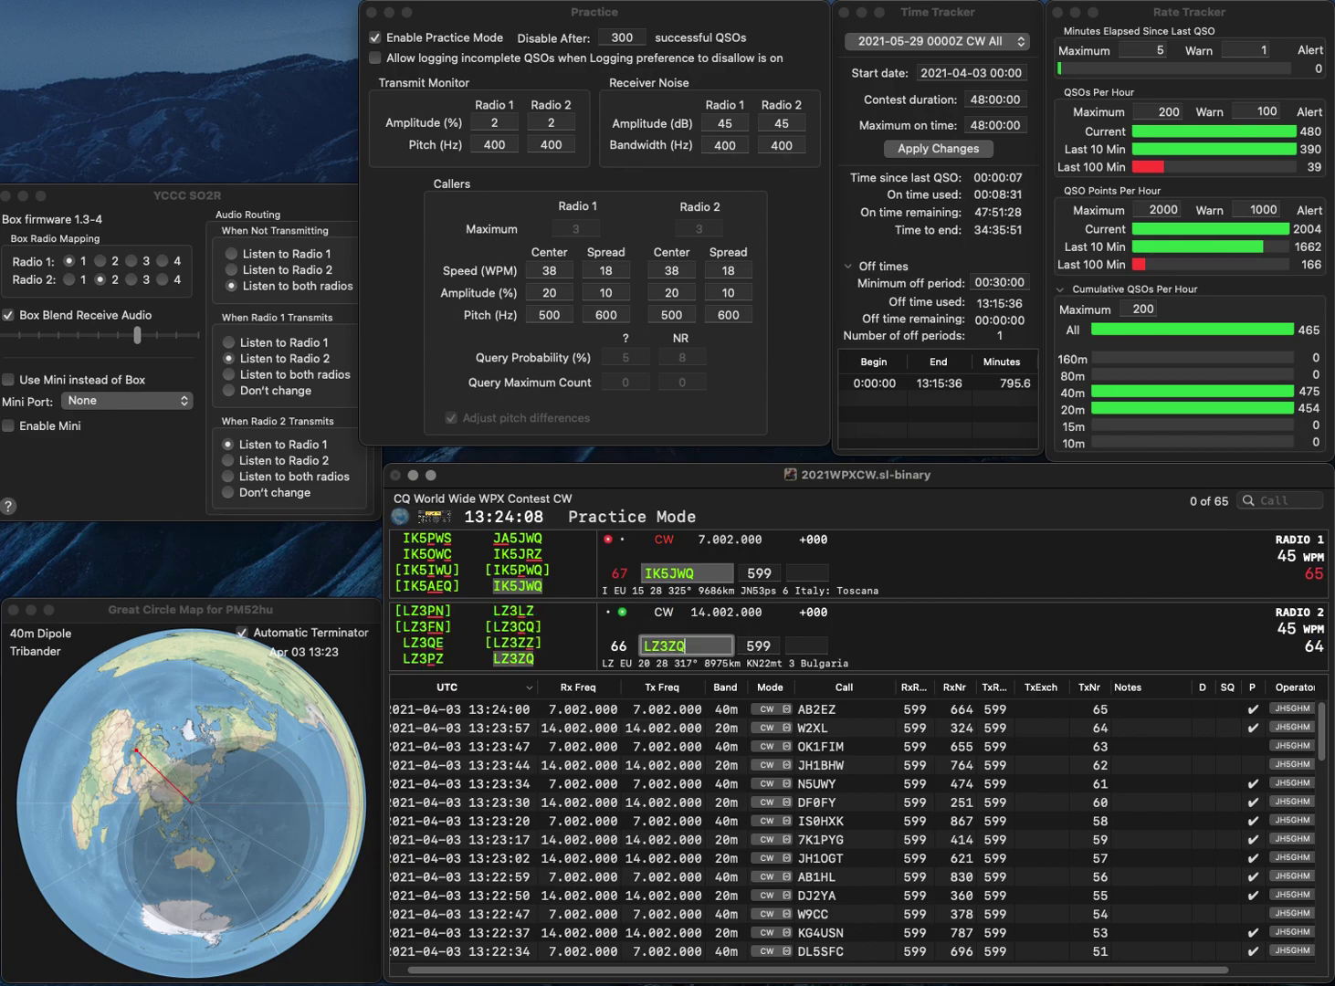
{"action": "key", "text": "Return"}
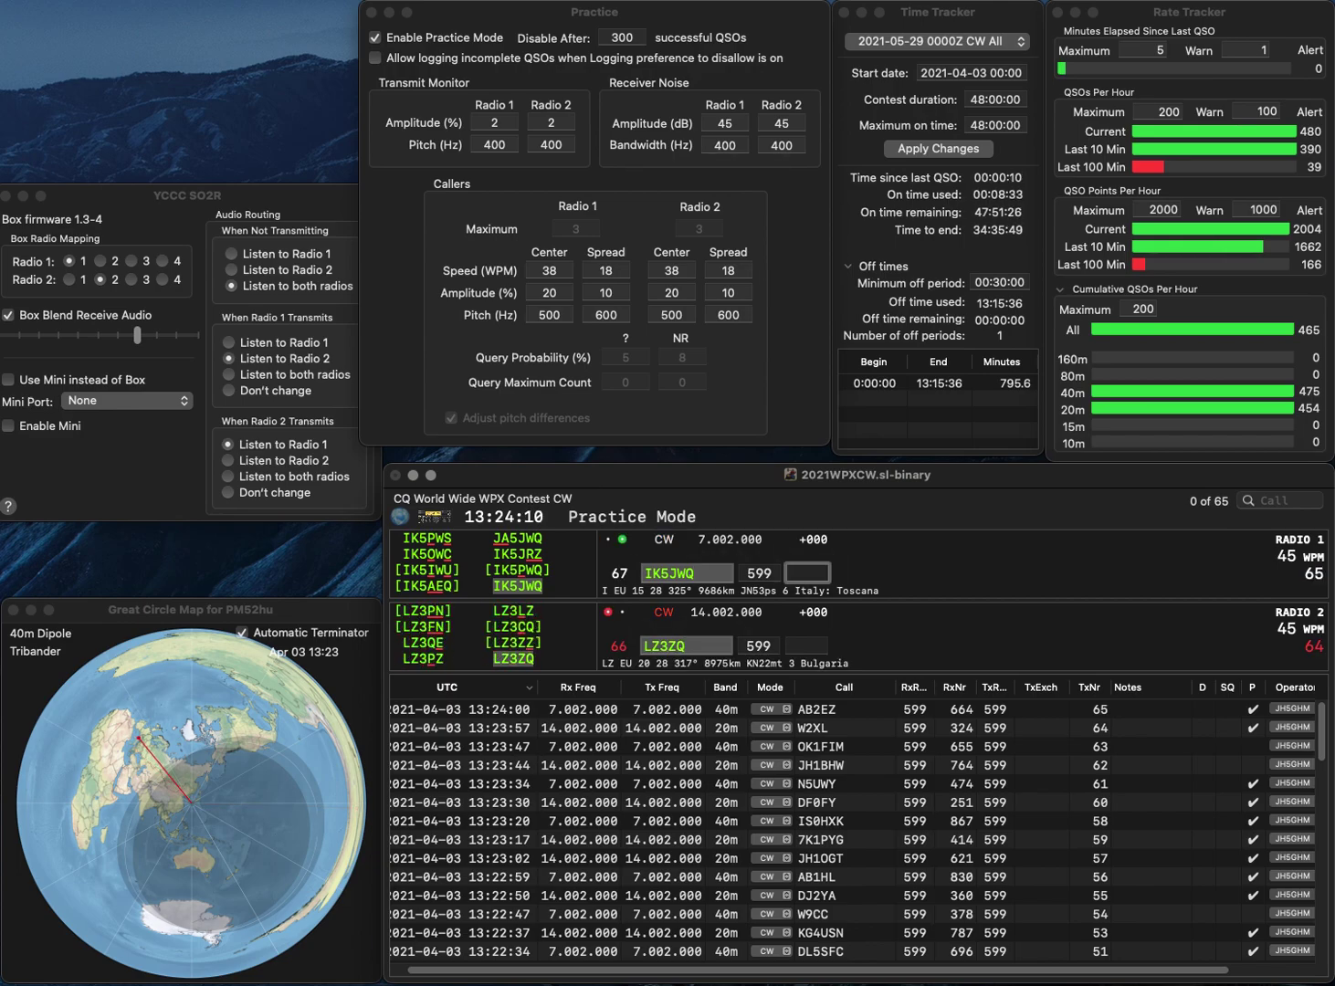
{"action": "type", "text": "926"}
{"action": "key", "text": "Return"}
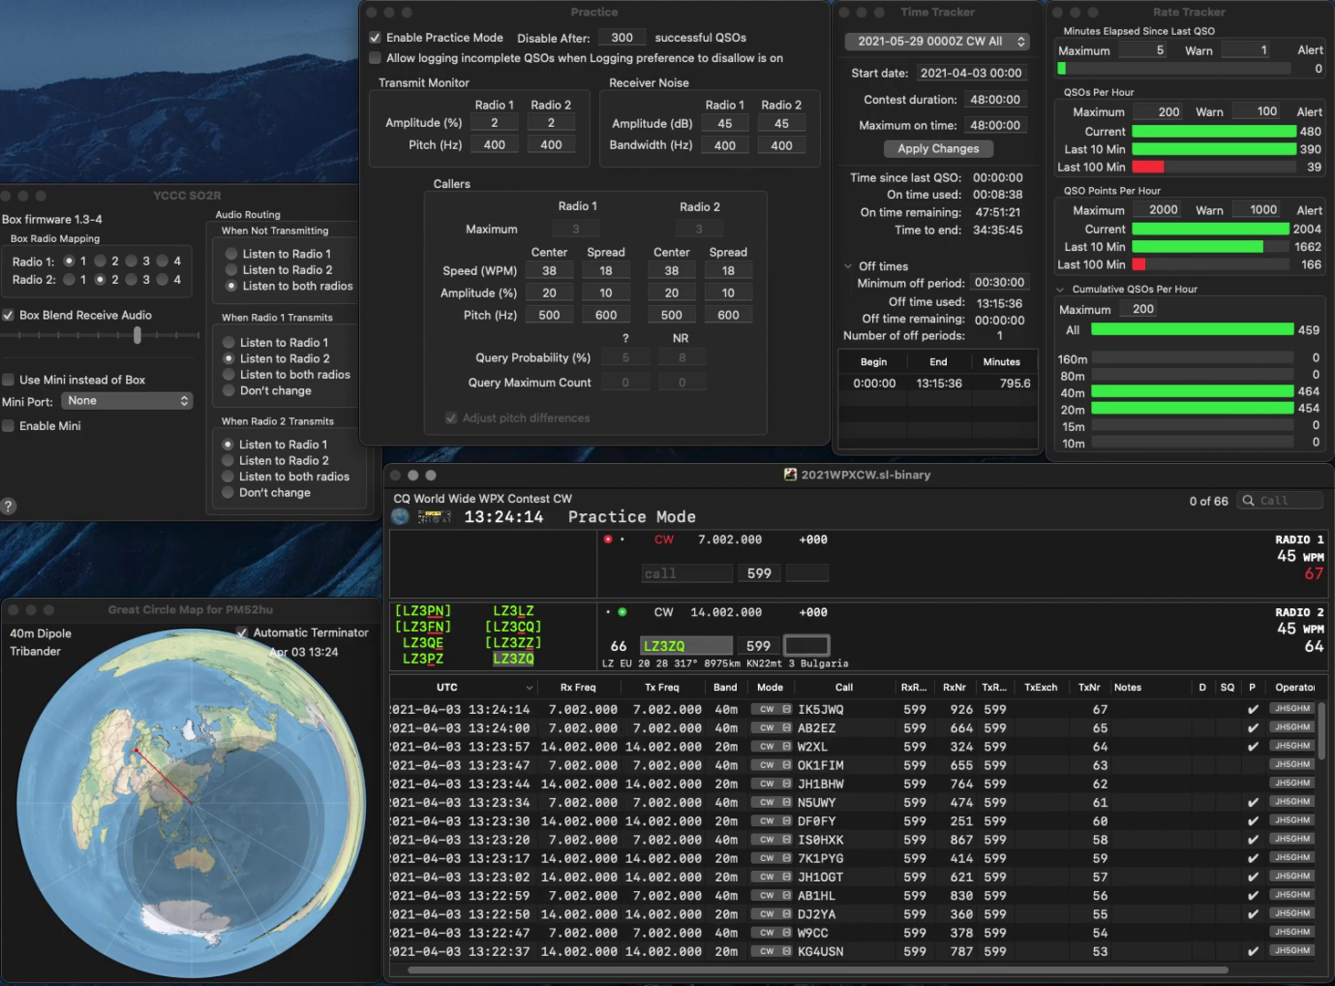
{"action": "type", "text": "429"}
{"action": "key", "text": "Return"}
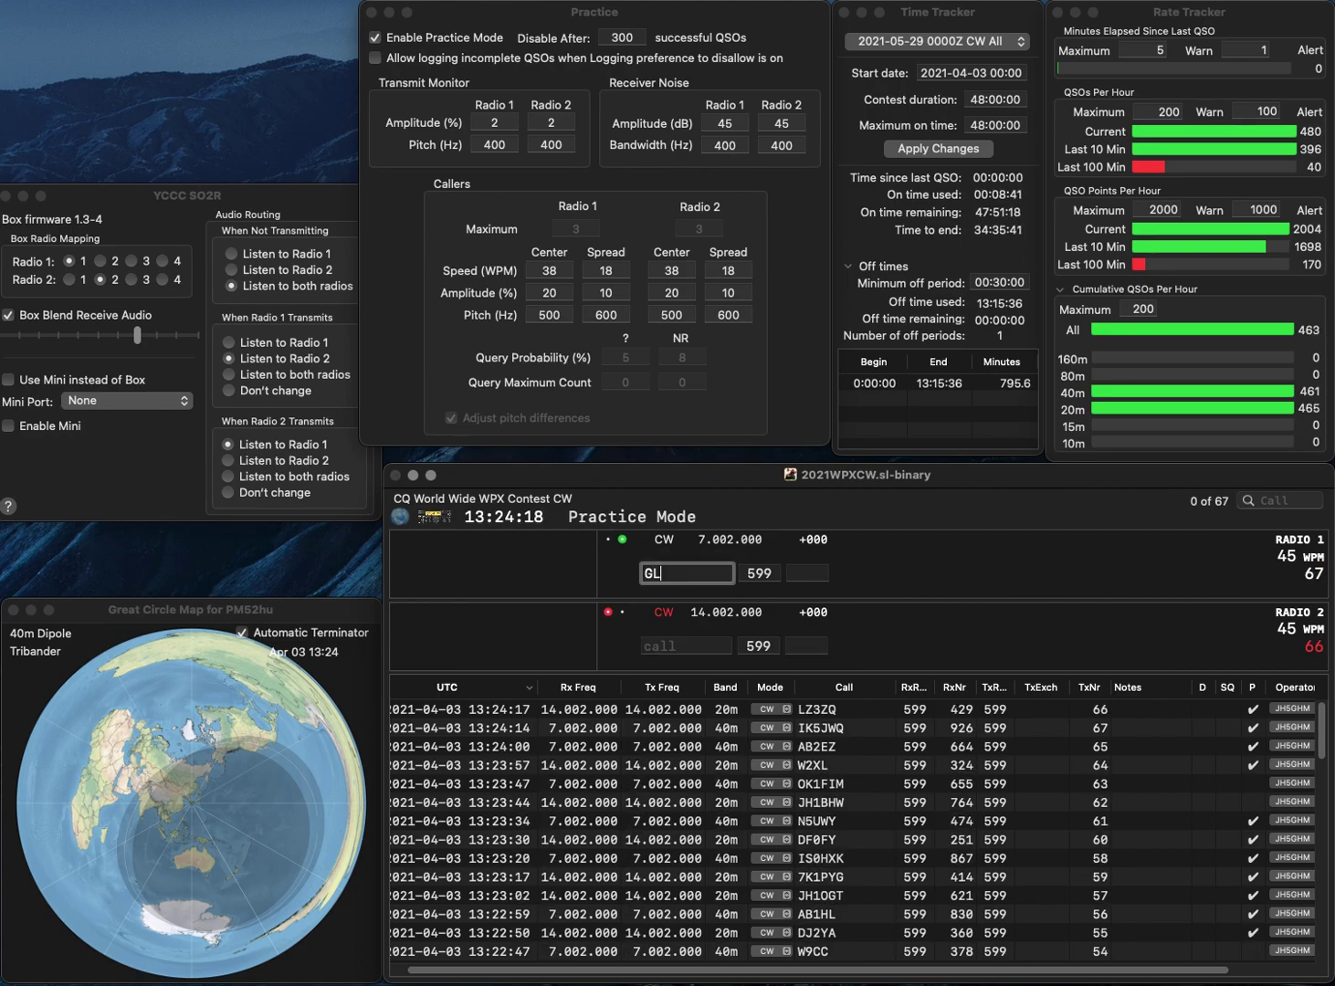
{"action": "type", "text": "F"}
{"action": "key", "text": "Return"}
{"action": "type", "text": "OK2BX"}
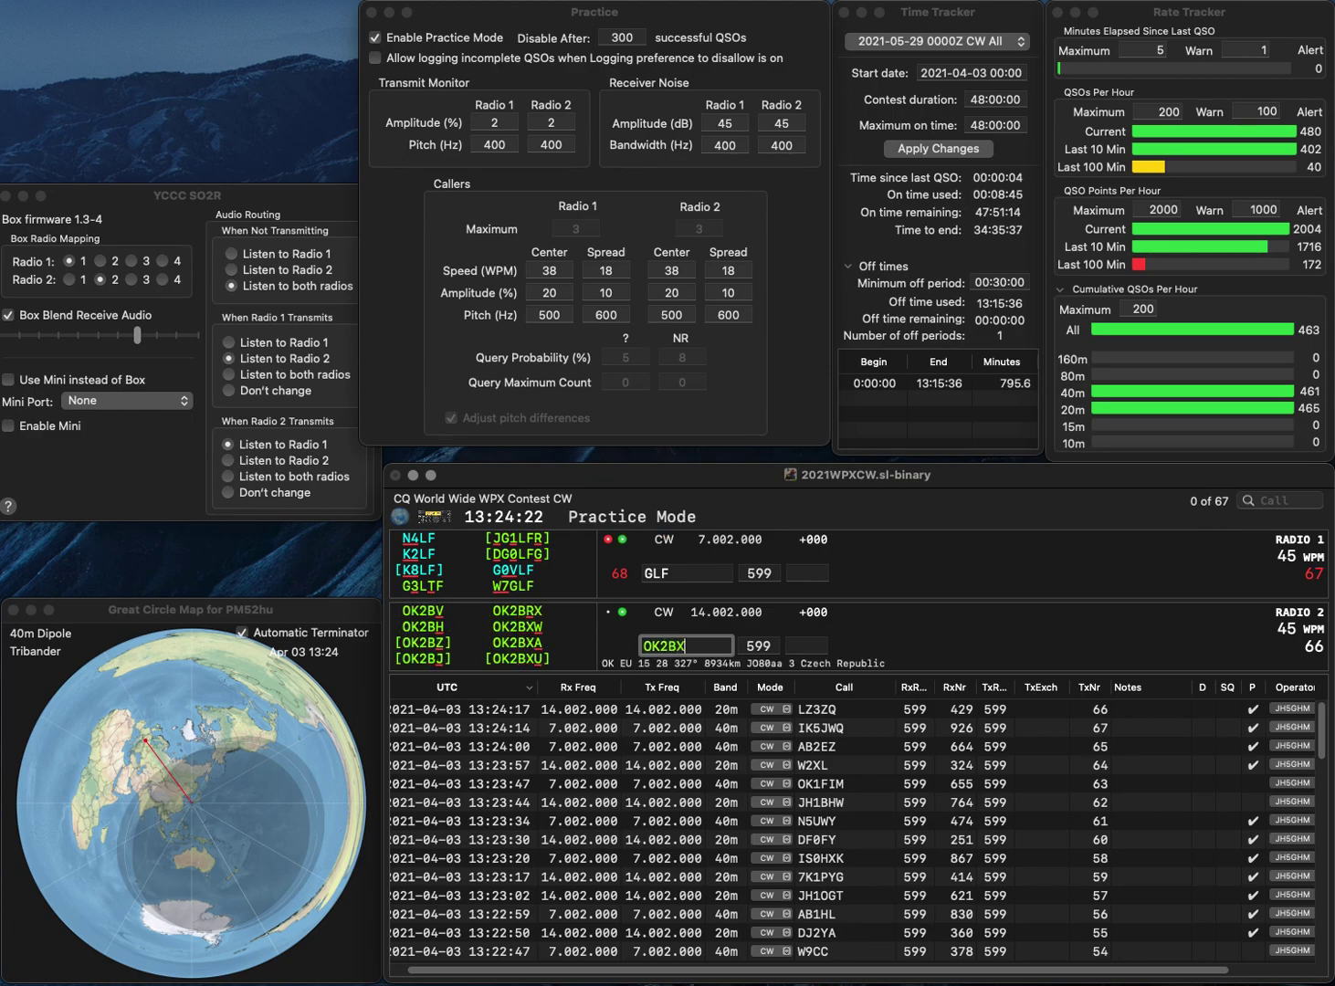
{"action": "type", "text": "U"}
{"action": "key", "text": "Return"}
{"action": "type", "text": "W7"}
{"action": "key", "text": "Tab"}
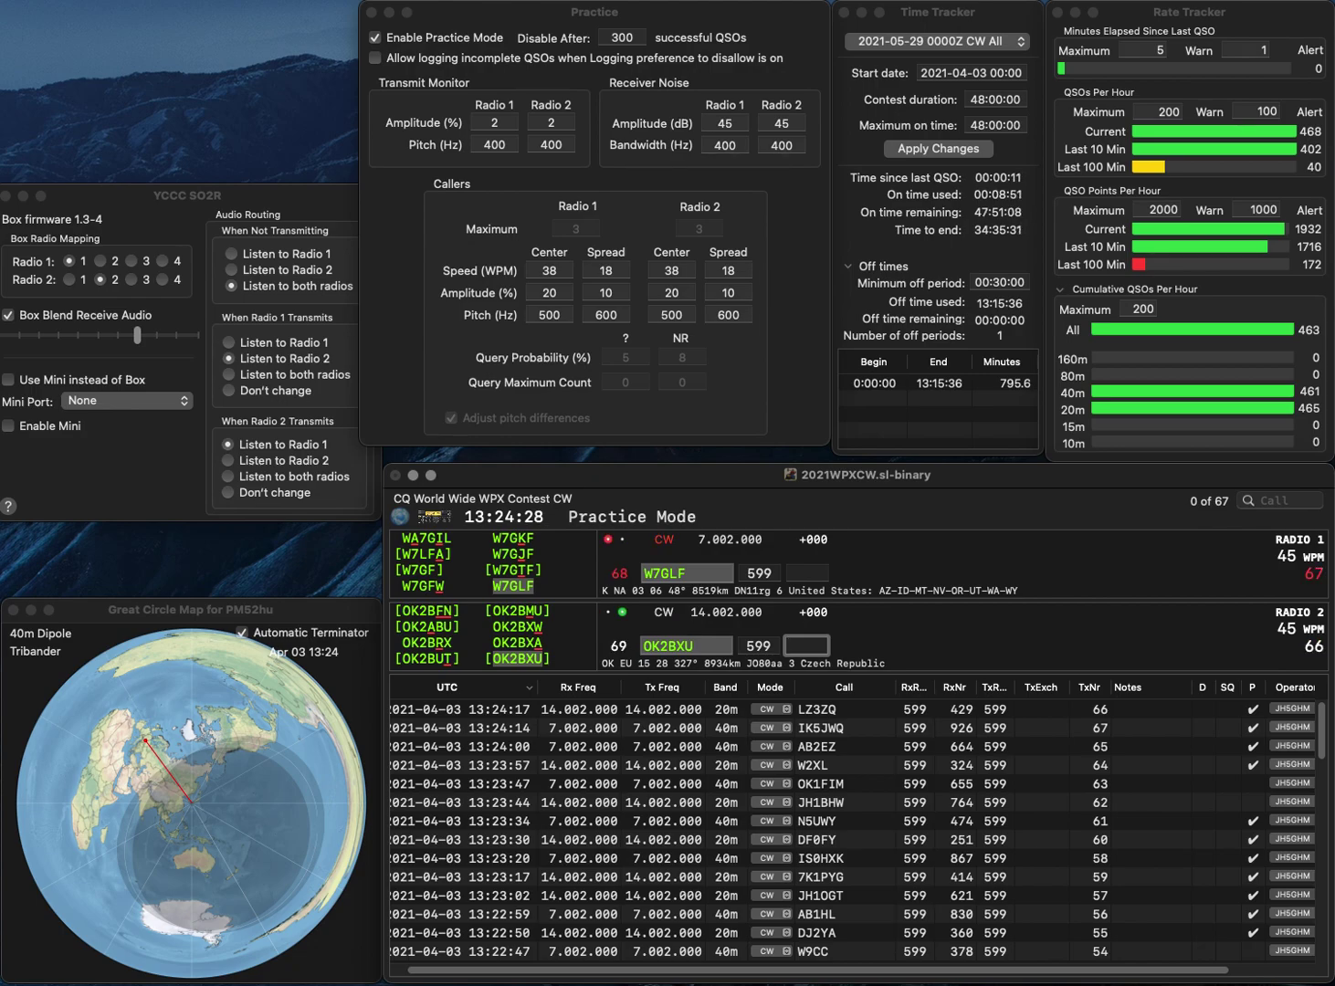
{"action": "type", "text": "97"}
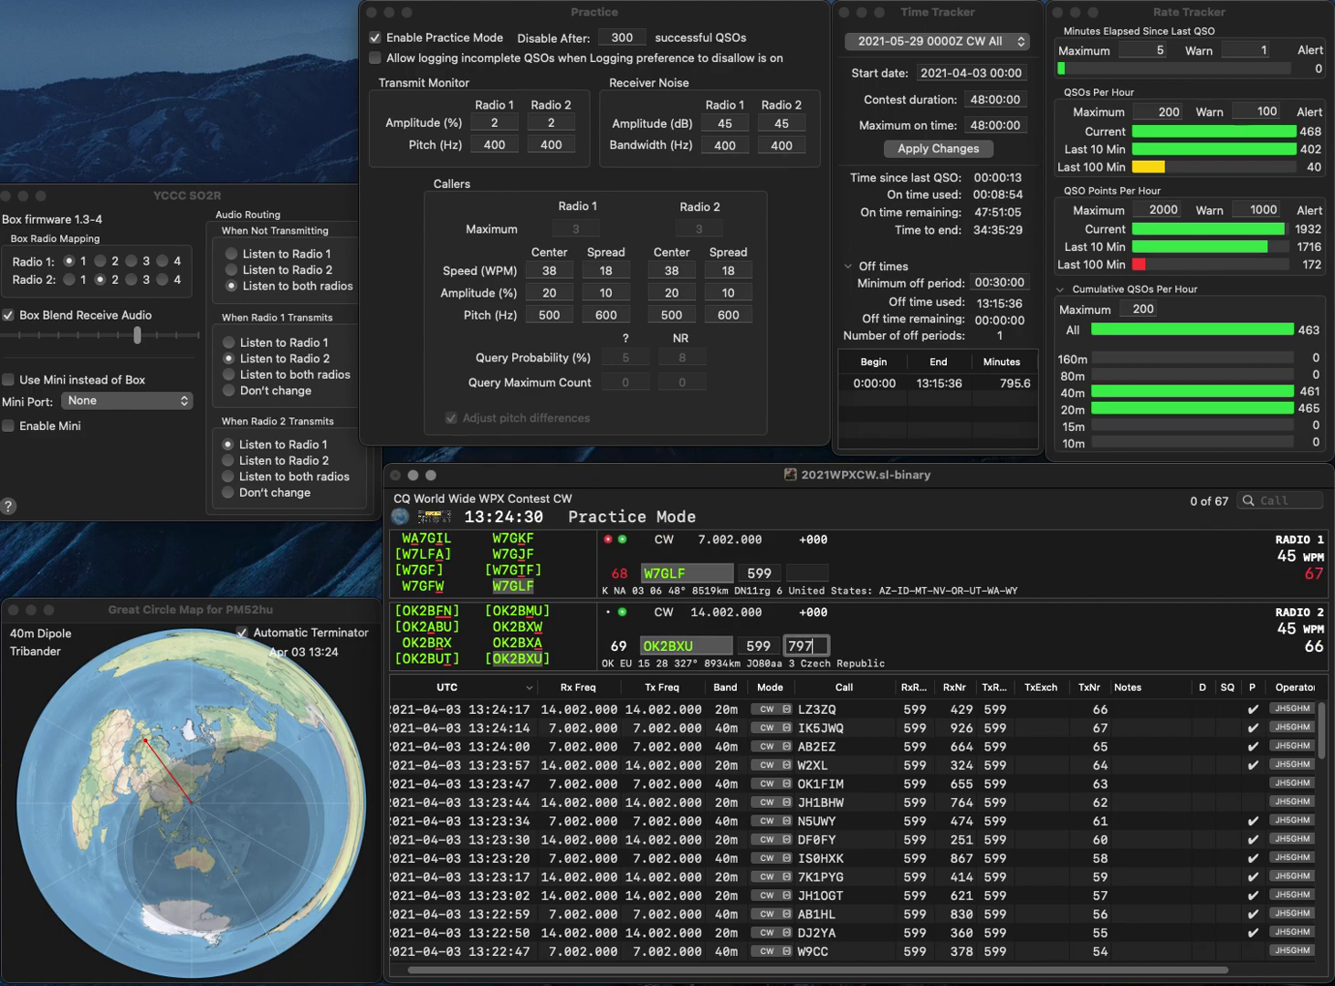
{"action": "key", "text": "Return"}
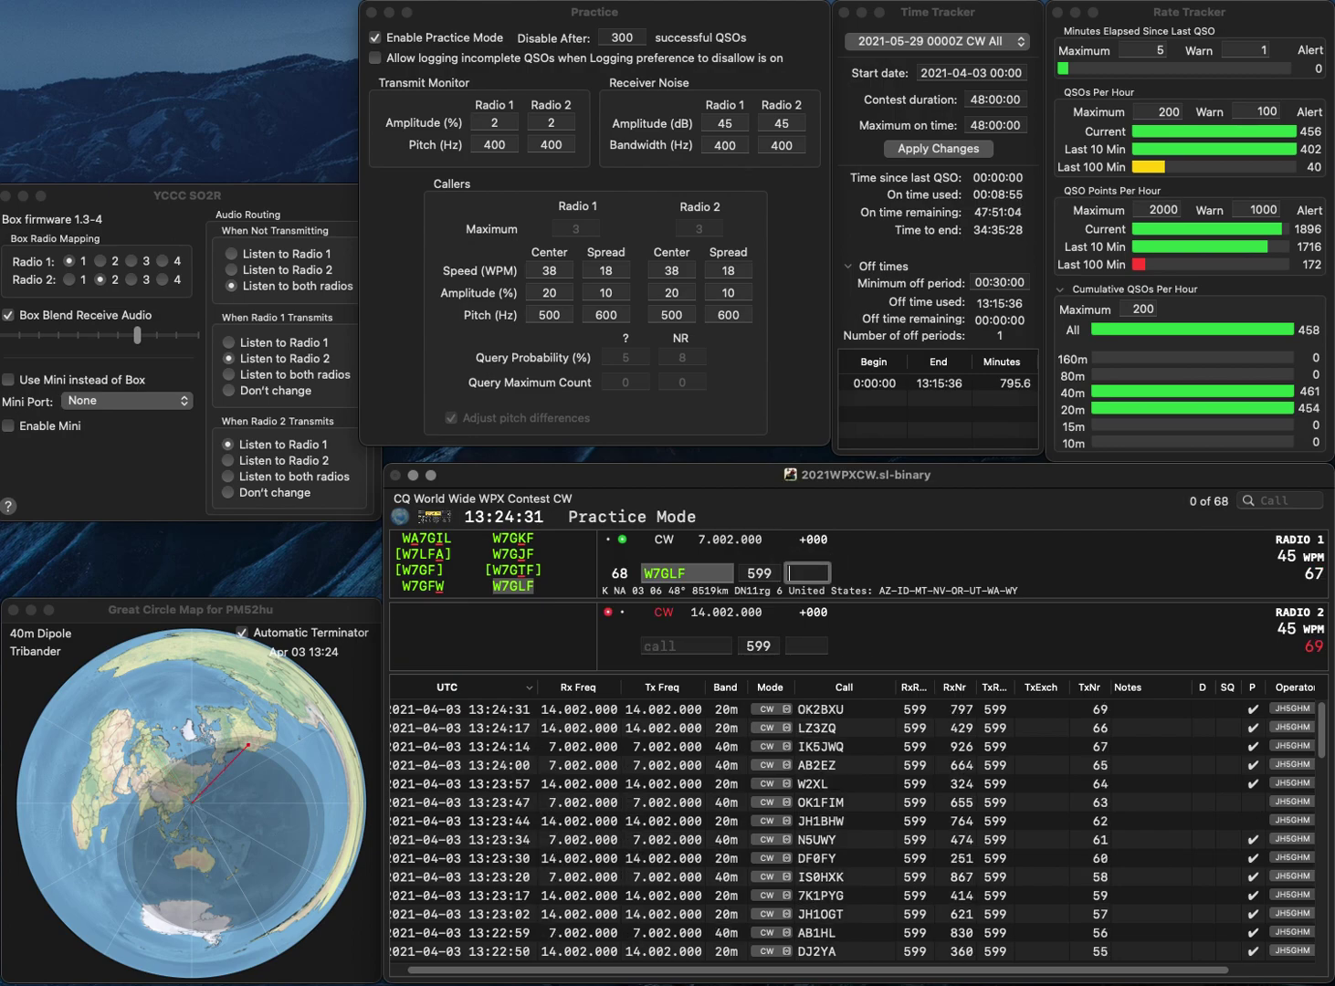
{"action": "type", "text": "7"}
{"action": "key", "text": "Return"}
Answer W0WLL on Radio 2 and DL4SL on Radio 1.
{"action": "type", "text": "W0WLL"}
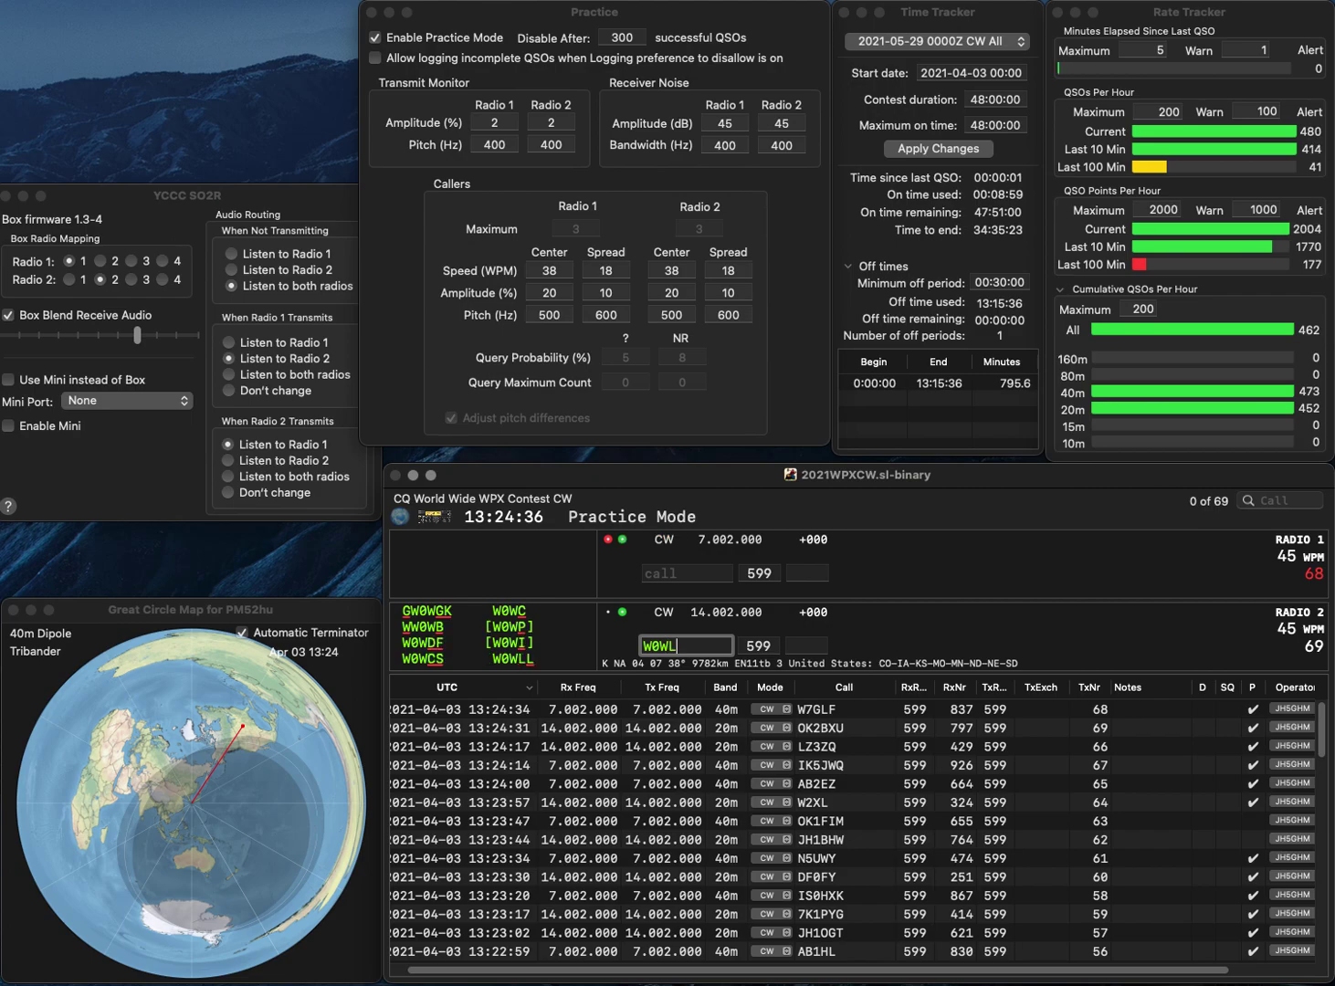
{"action": "key", "text": "Return"}
{"action": "type", "text": "DL4S"}
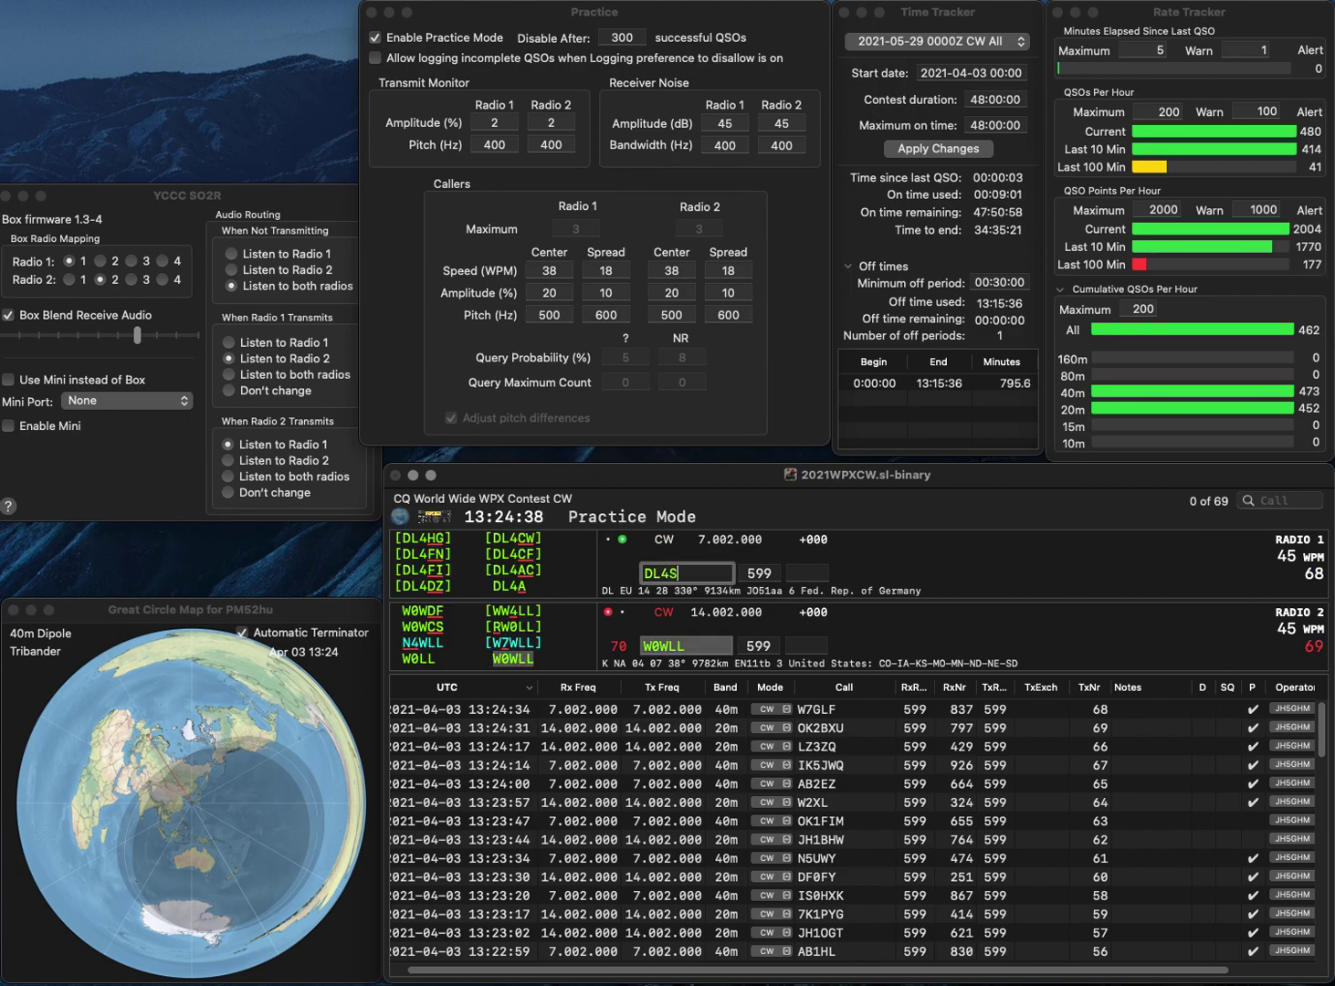
{"action": "type", "text": "OL"}
{"action": "key", "text": "Return"}
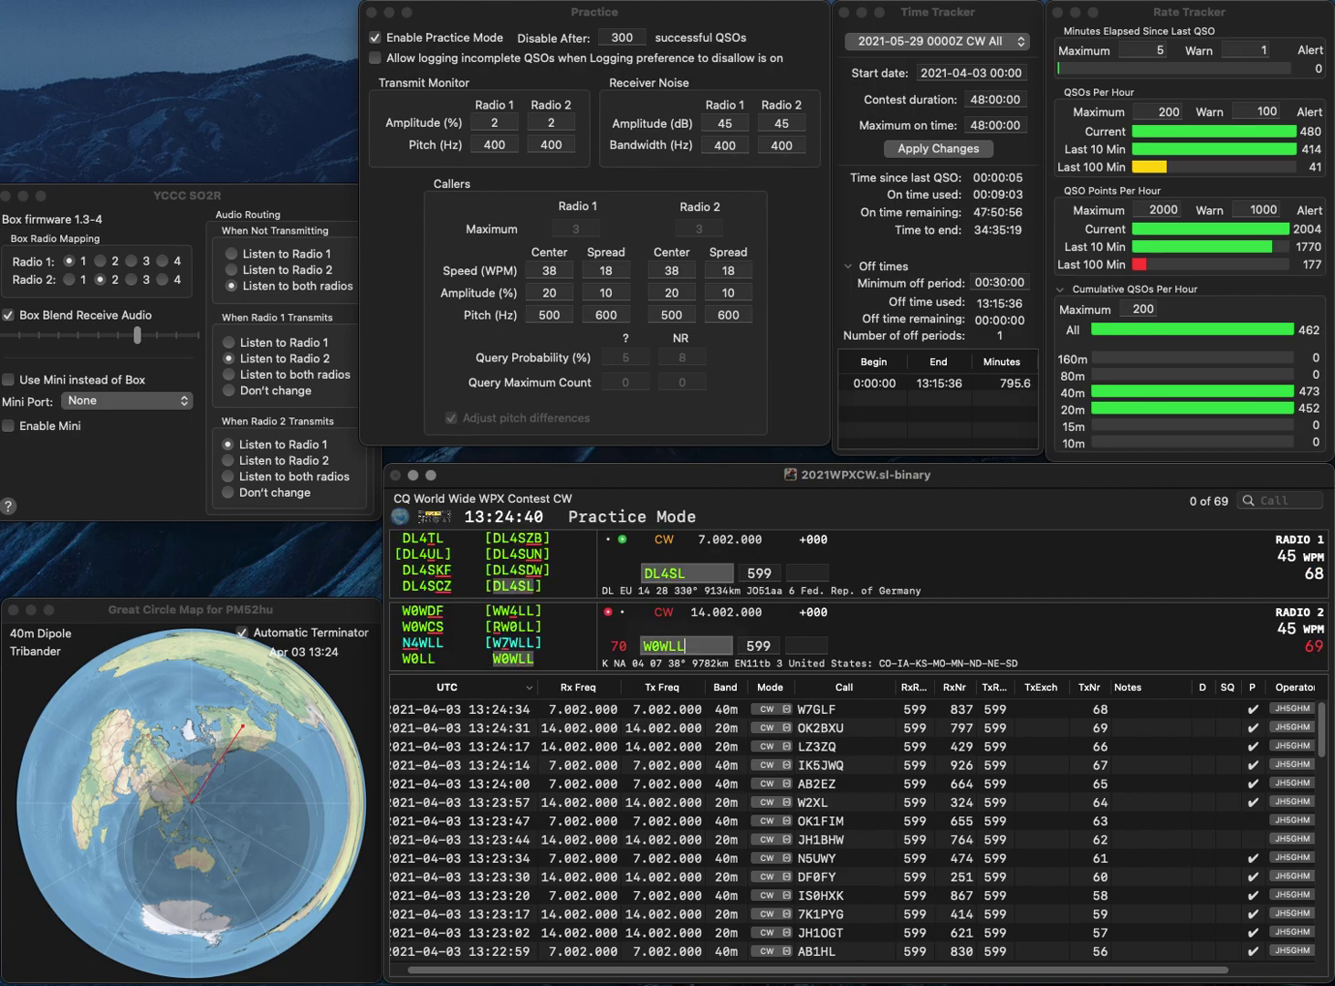
{"action": "key", "text": "Tab"}
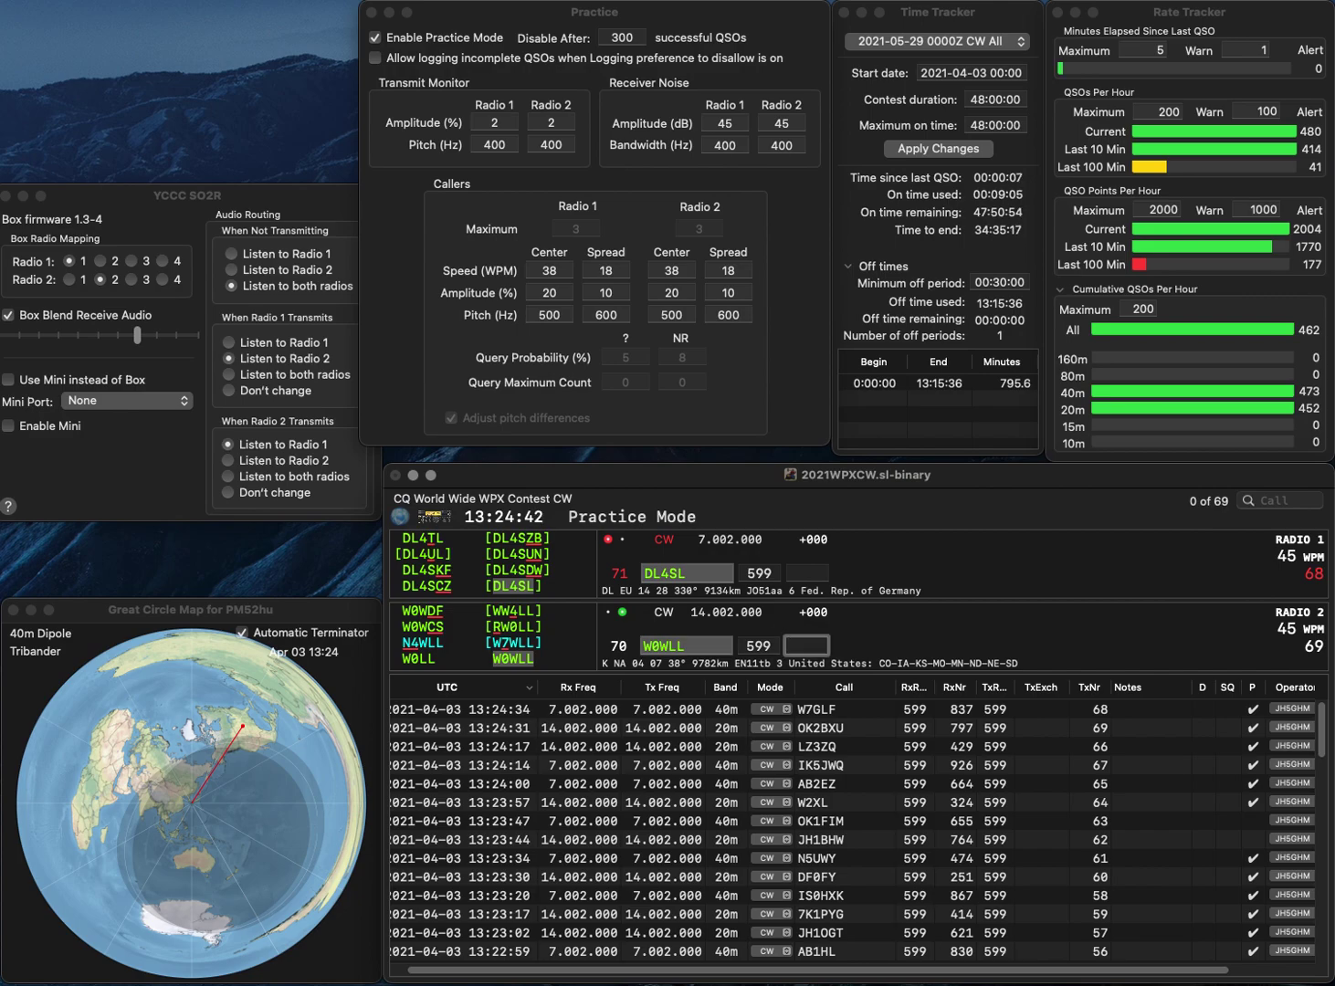
{"action": "type", "text": "740"}
{"action": "key", "text": "Return"}
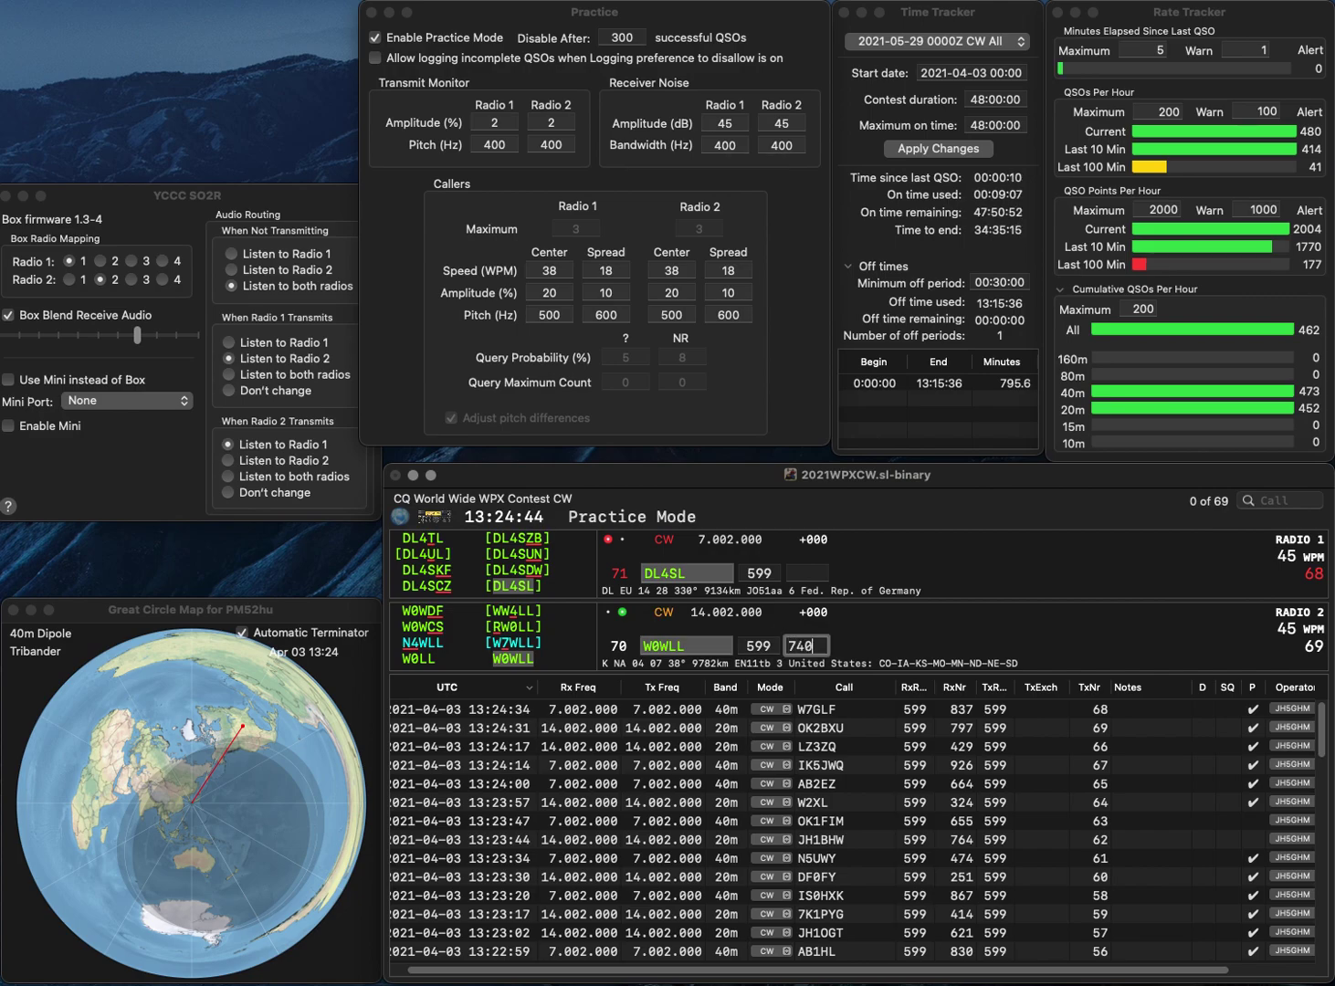
{"action": "key", "text": "BackSpace"}
{"action": "key", "text": "BackSpace"}
{"action": "type", "text": "HG"}
{"action": "key", "text": "Return"}
{"action": "type", "text": "626"}
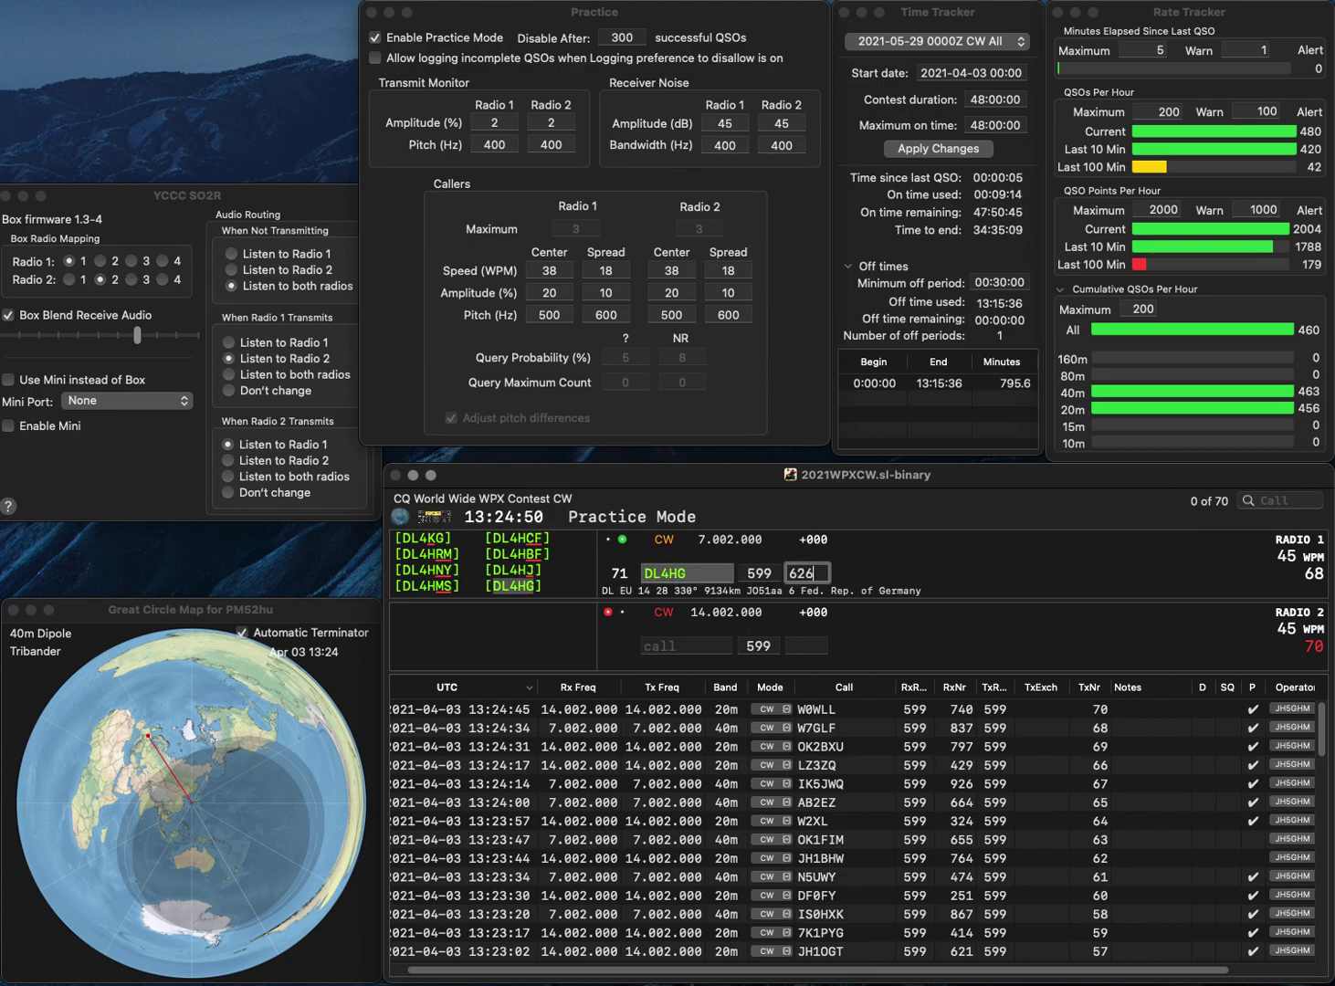
{"action": "key", "text": "Return"}
{"action": "type", "text": "K"}
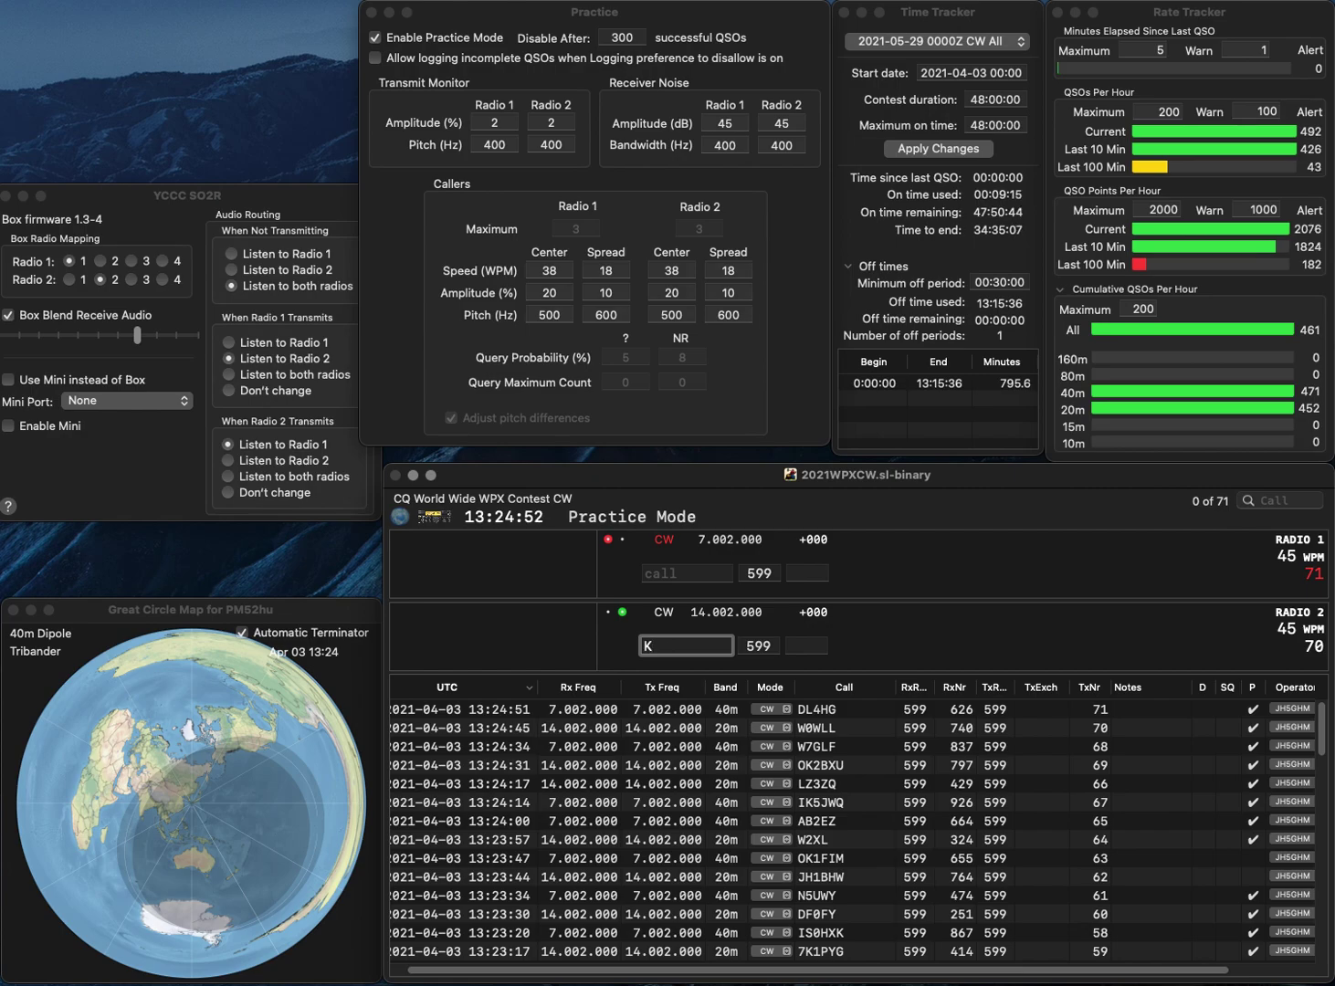
{"action": "type", "text": "Z5AM"}
{"action": "key", "text": "Return"}
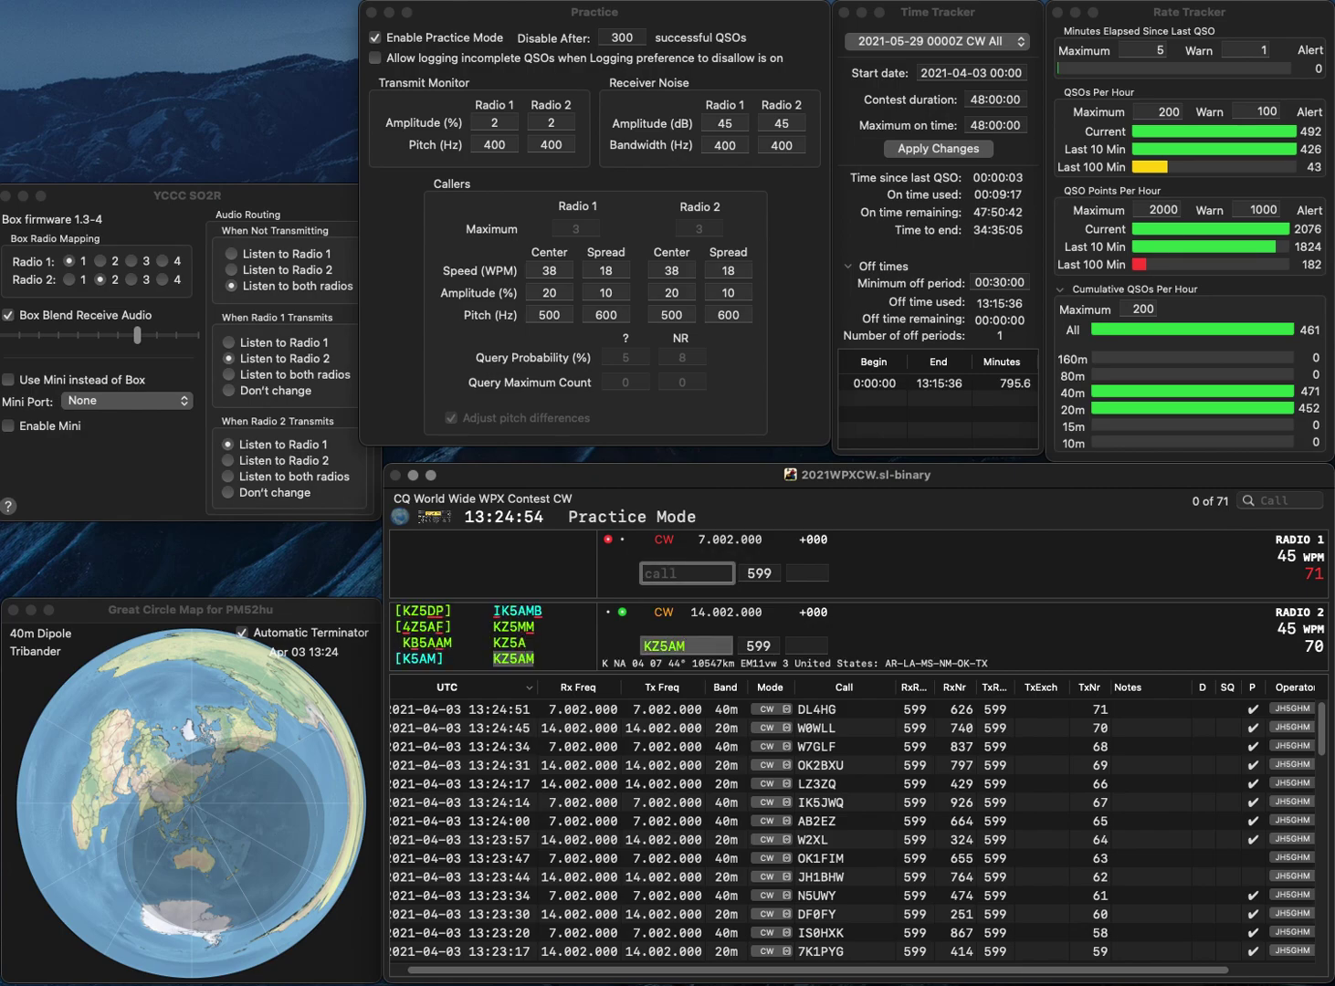
{"action": "type", "text": "W7AZY"}
{"action": "key", "text": "Return"}
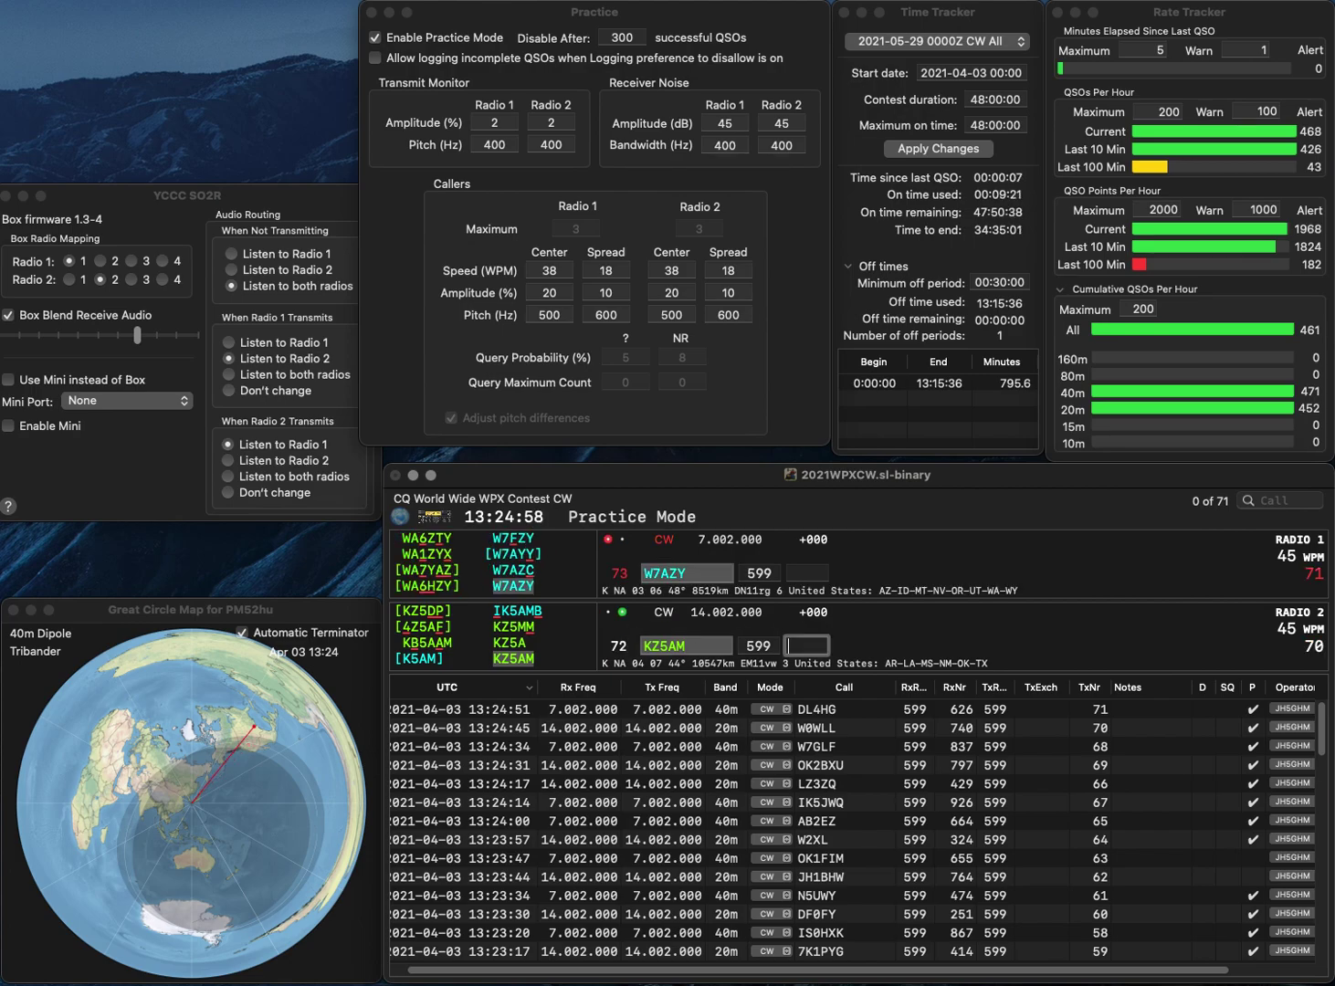
Log KZ5AM on Radio 2 with received number 777 and W7AZY on Radio 1 with 450.
{"action": "type", "text": "777"}
{"action": "key", "text": "Return"}
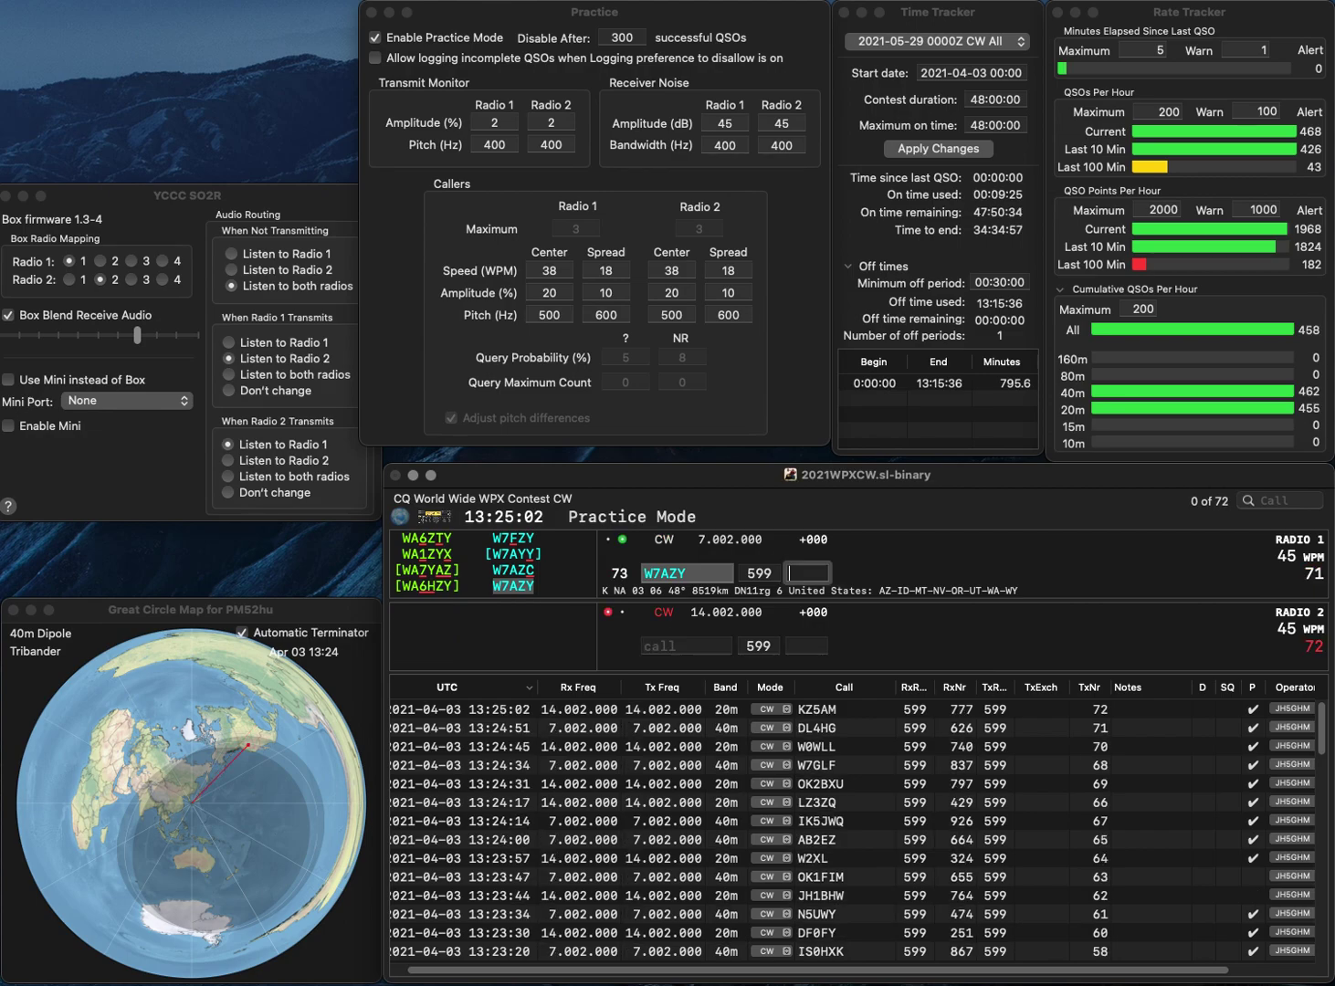
{"action": "type", "text": "440"}
{"action": "key", "text": "Return"}
Answer IV3BLE on Radio 2 and RT5T on Radio 1.
{"action": "type", "text": "V3B"}
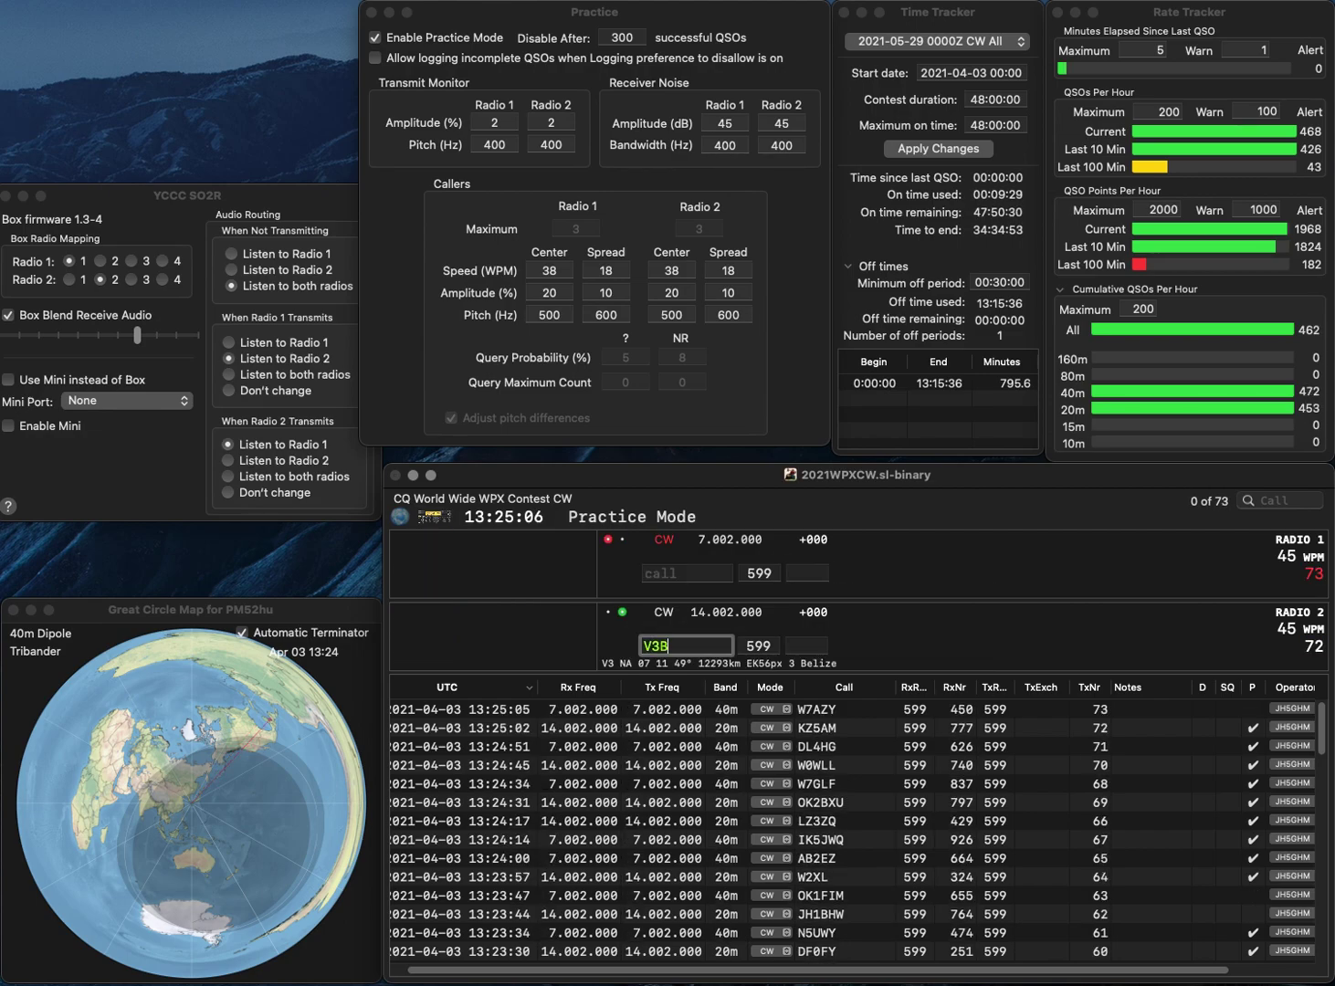
{"action": "type", "text": "LE"}
{"action": "key", "text": "Return"}
{"action": "type", "text": "RT"}
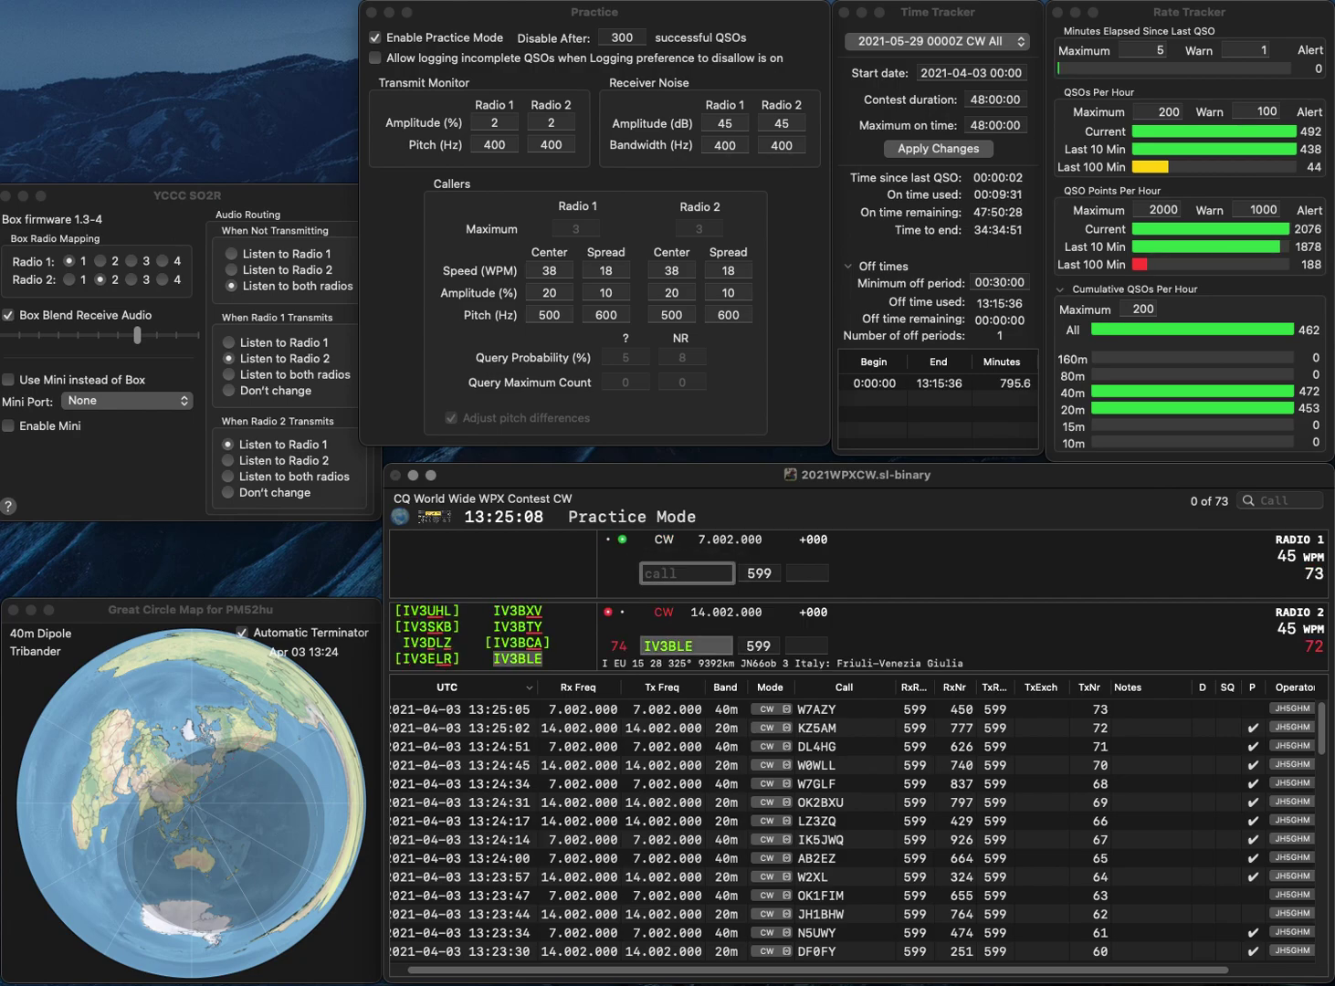
{"action": "type", "text": "5T"}
{"action": "key", "text": "Return"}
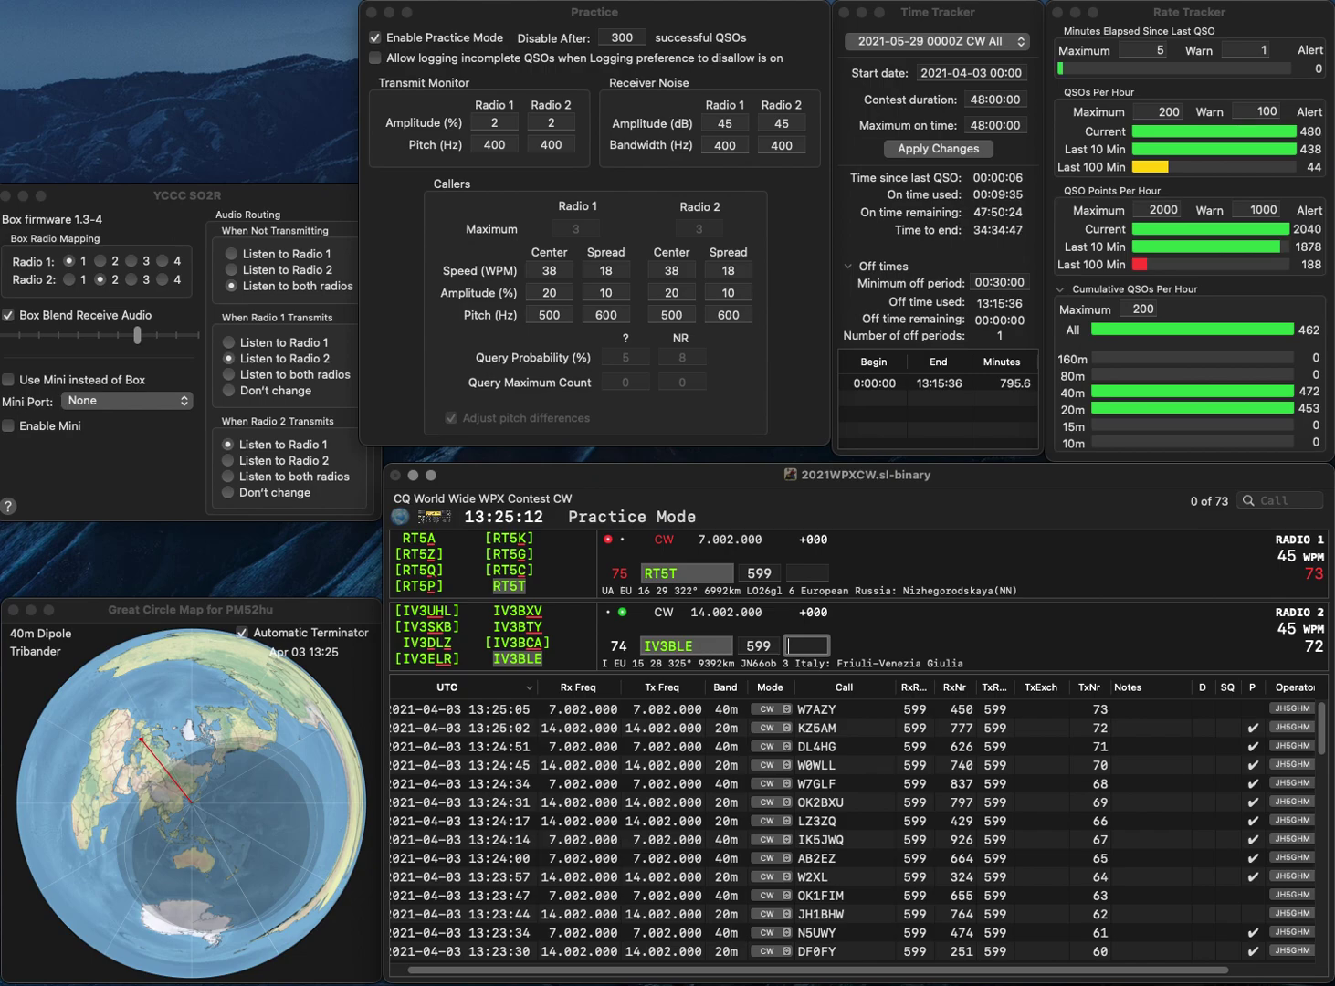
{"action": "type", "text": "270"}
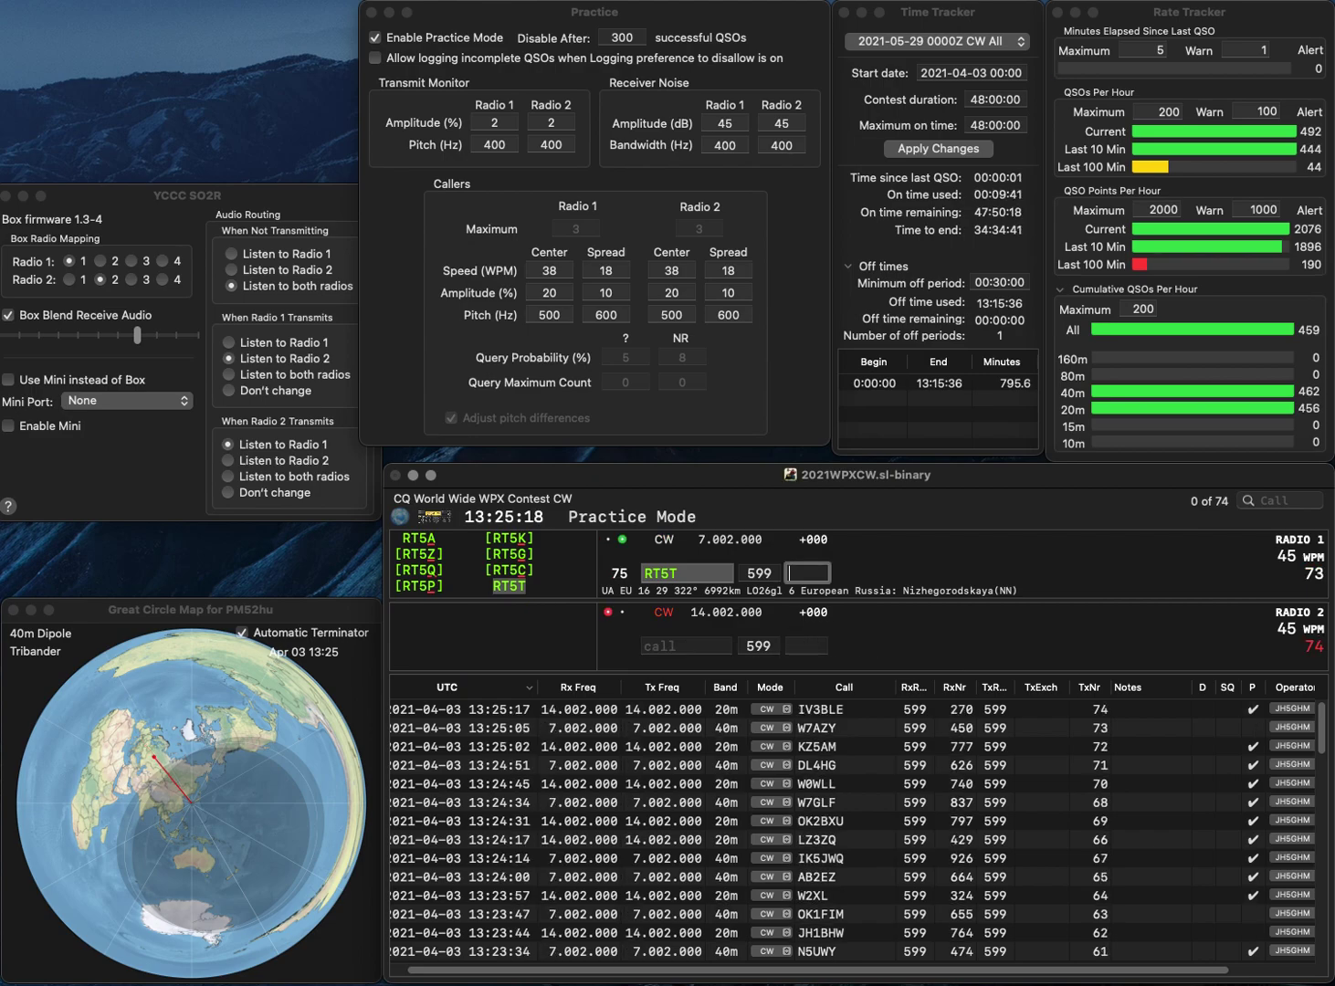
{"action": "type", "text": "93"}
{"action": "key", "text": "Return"}
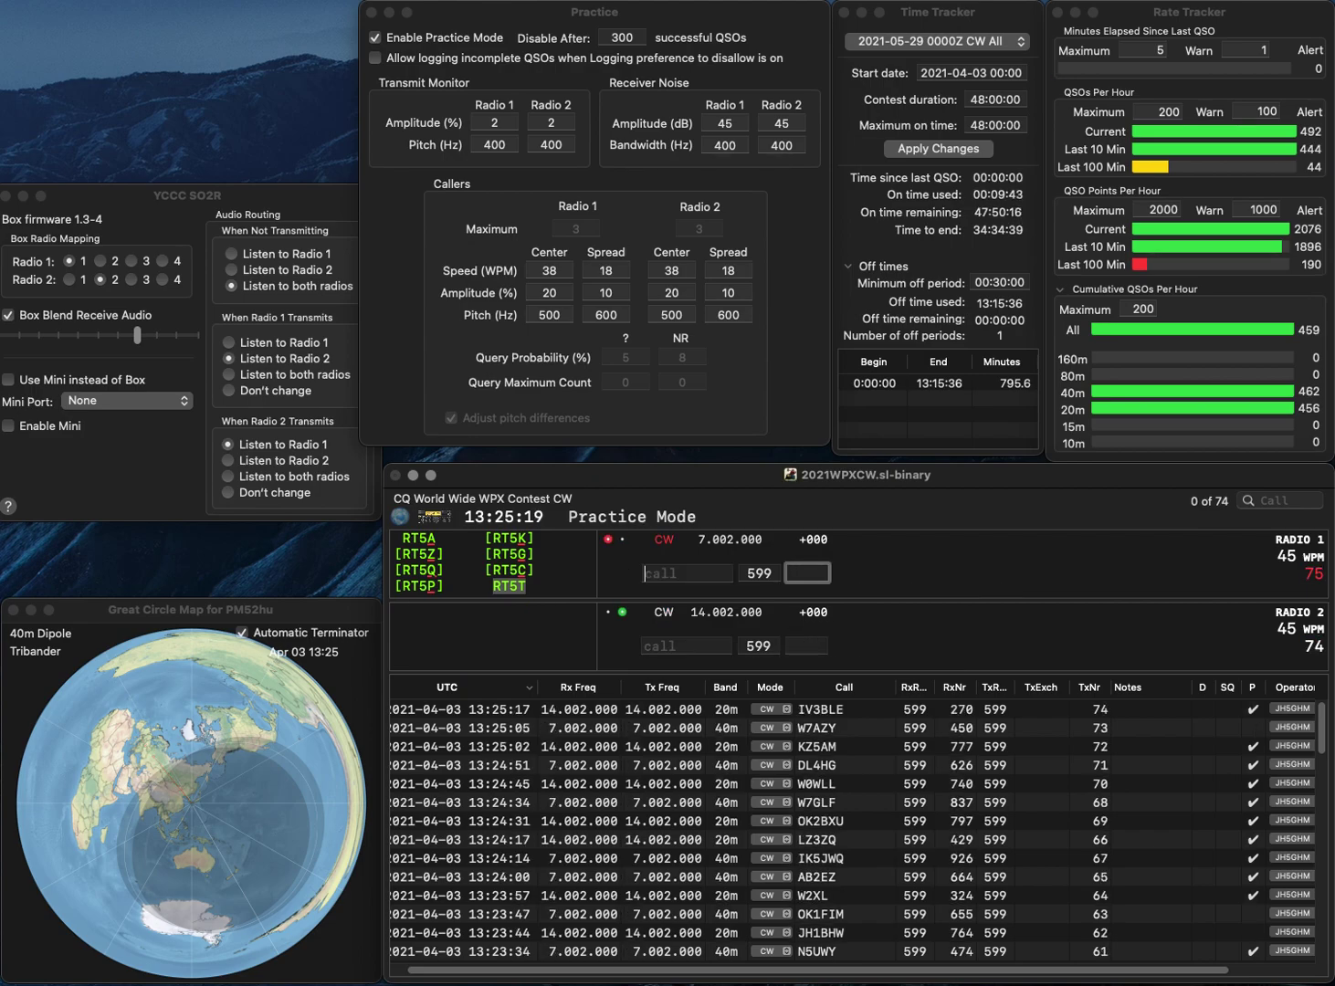
Answer K7RLD on Radio 2 and EA7AN on Radio 1.
{"action": "type", "text": "K7RLD"}
{"action": "key", "text": "Return"}
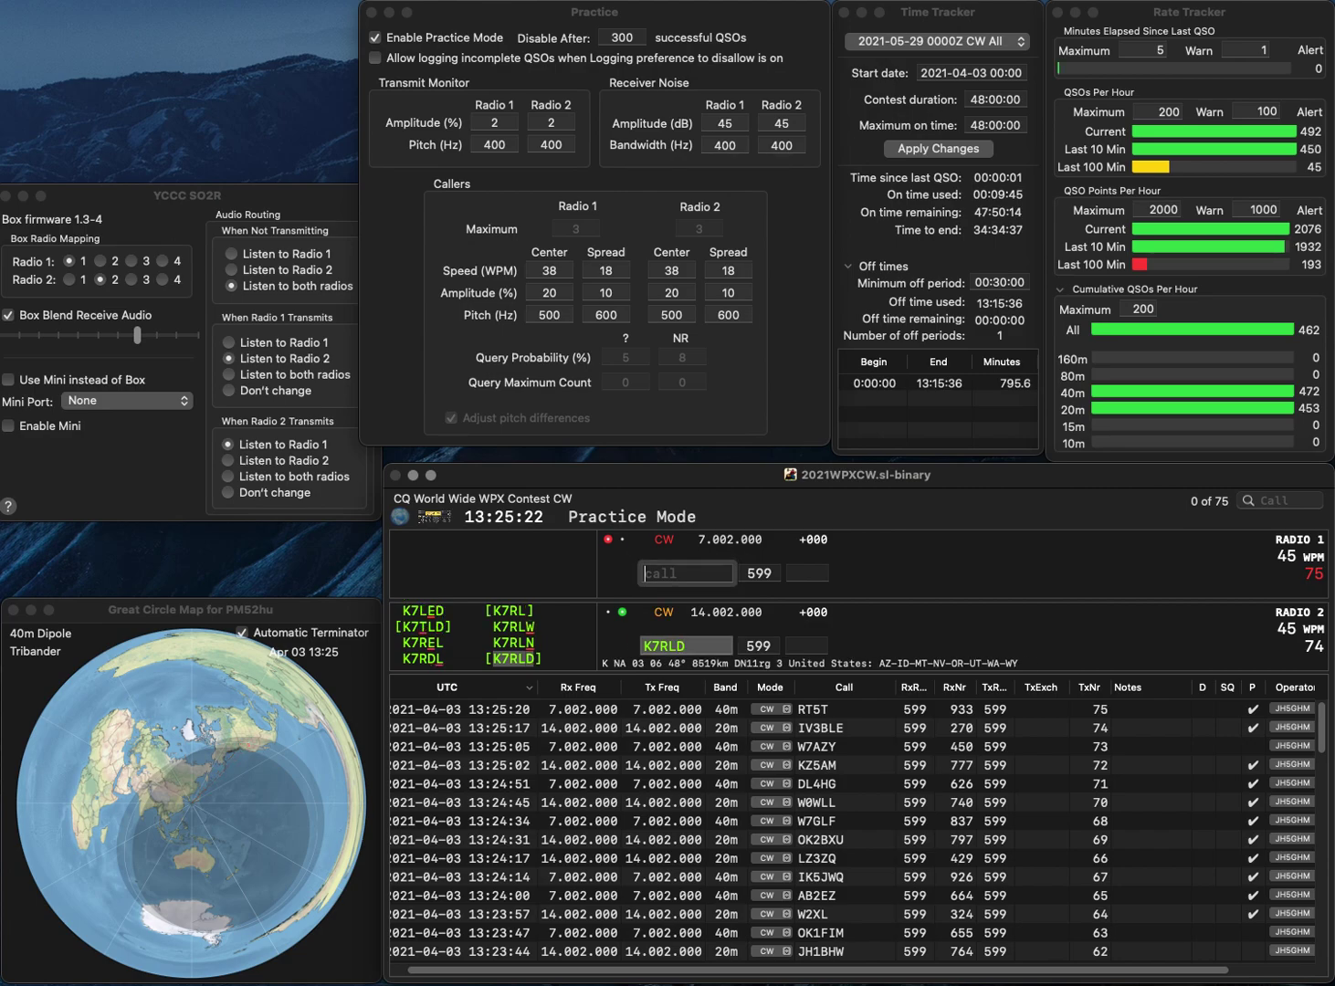
{"action": "type", "text": "EA7AN"}
{"action": "key", "text": "Return"}
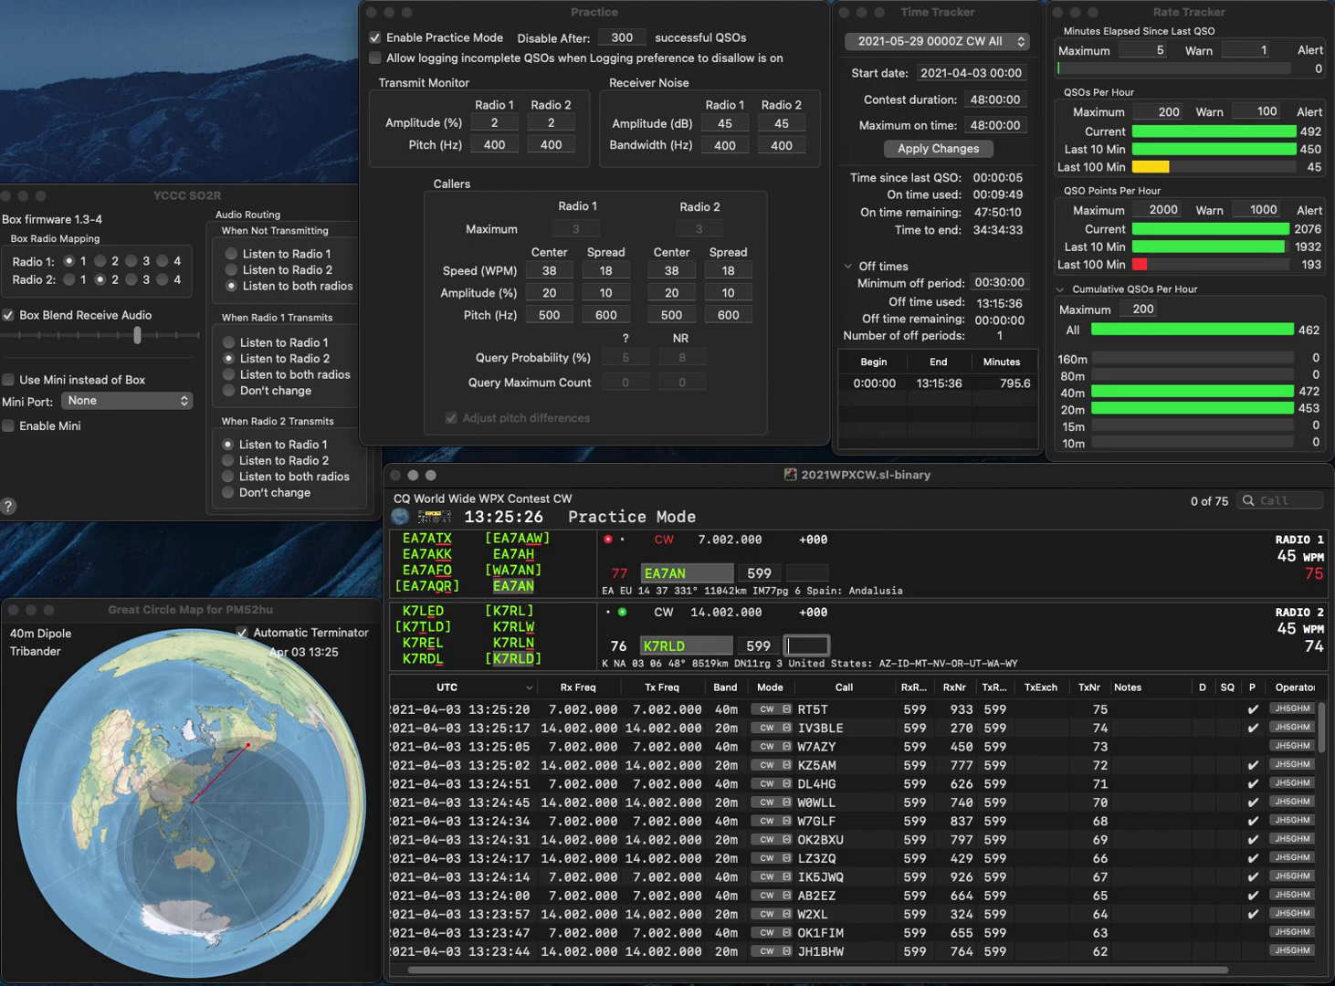
Log K7RLD on Radio 2 with received number 321 and EA7AN on Radio 1 with 432.
{"action": "type", "text": "321"}
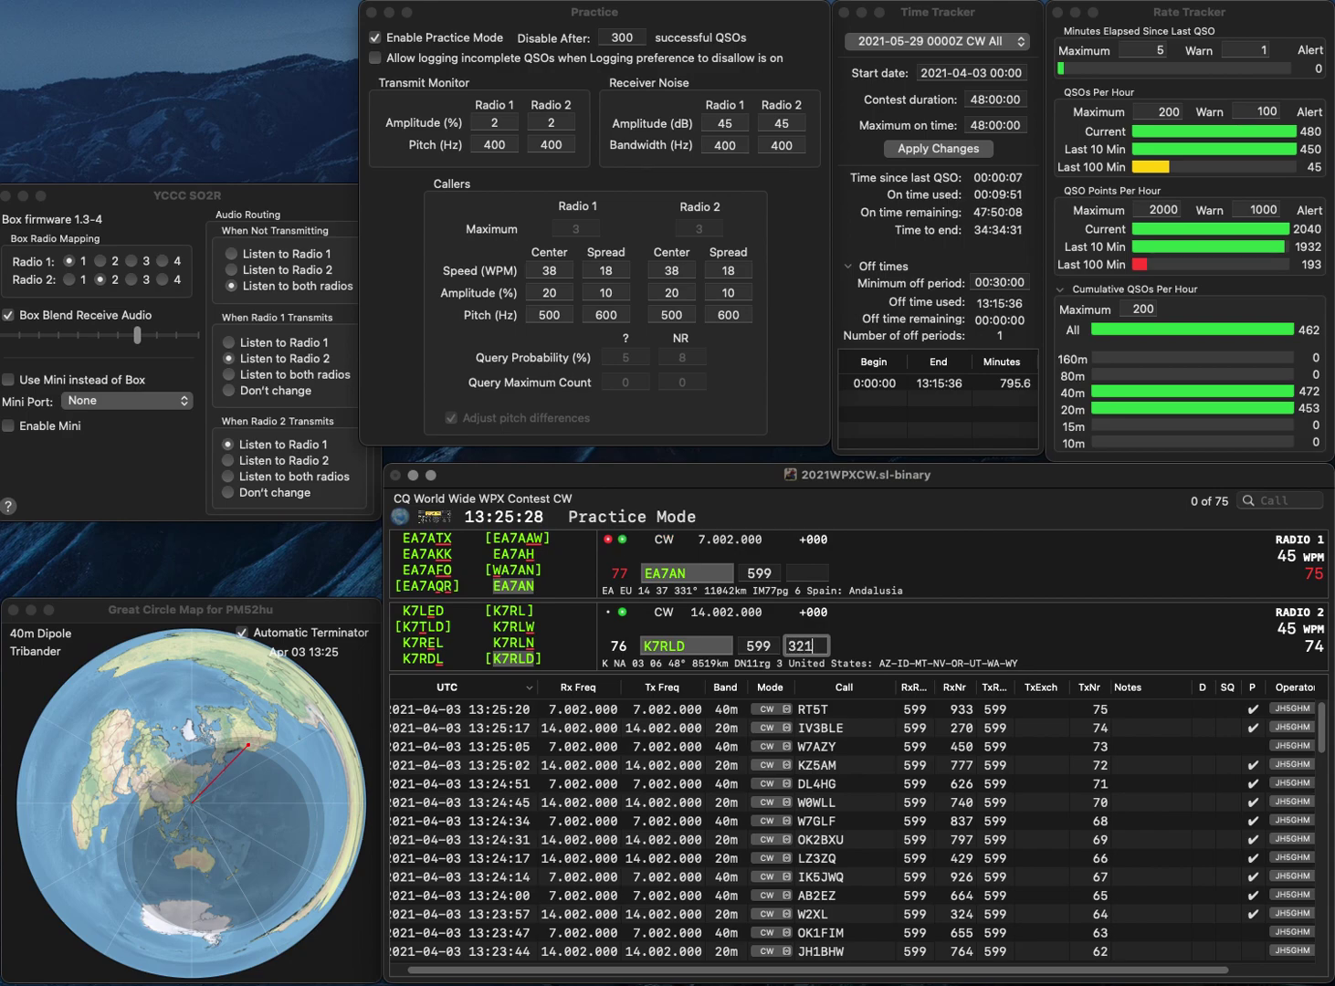
{"action": "key", "text": "Return"}
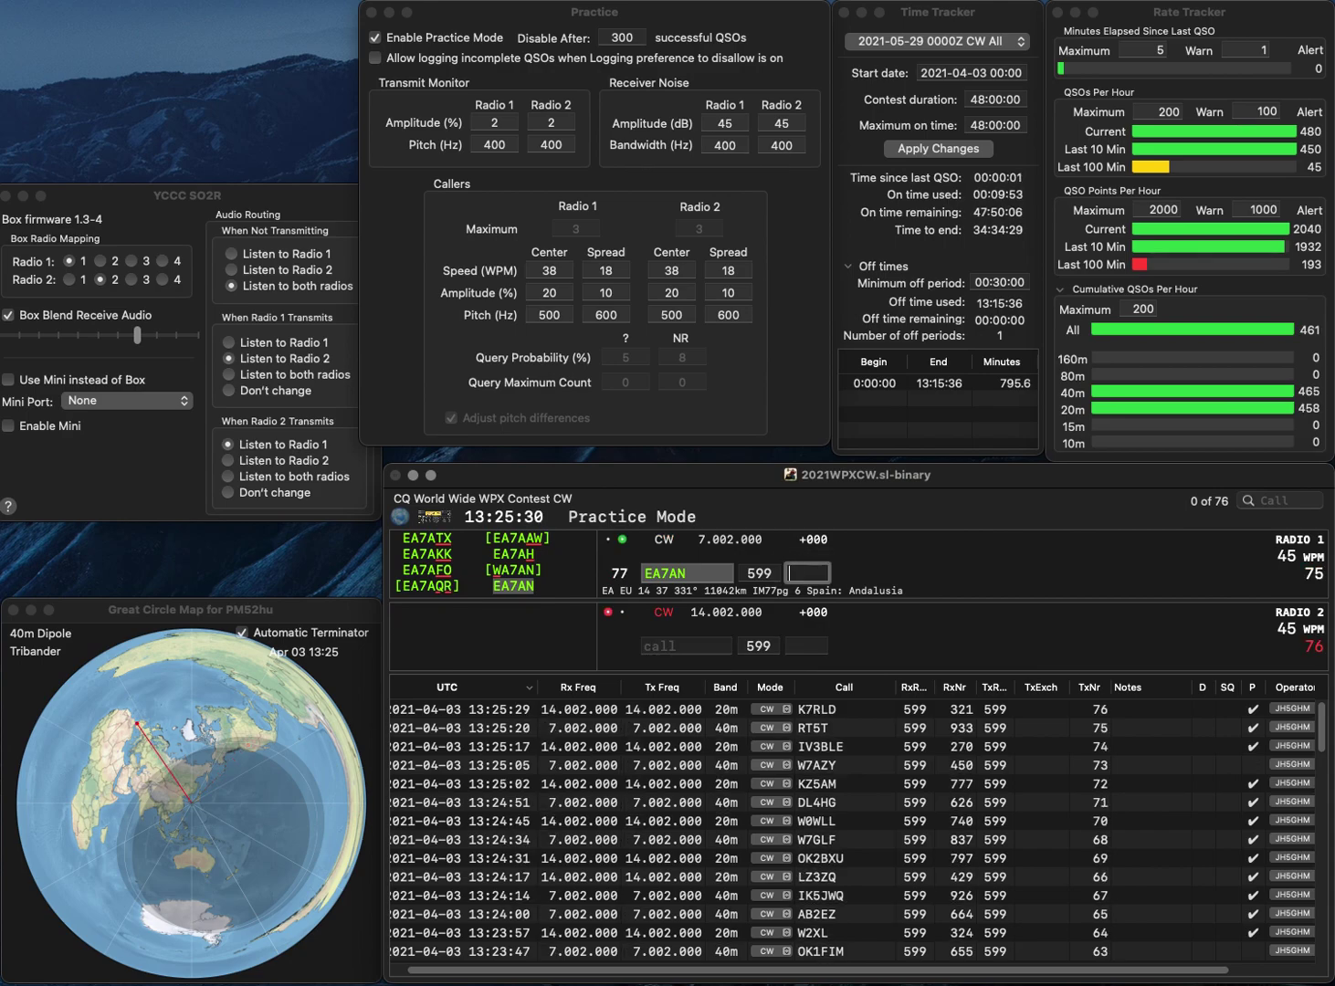
{"action": "type", "text": "432"}
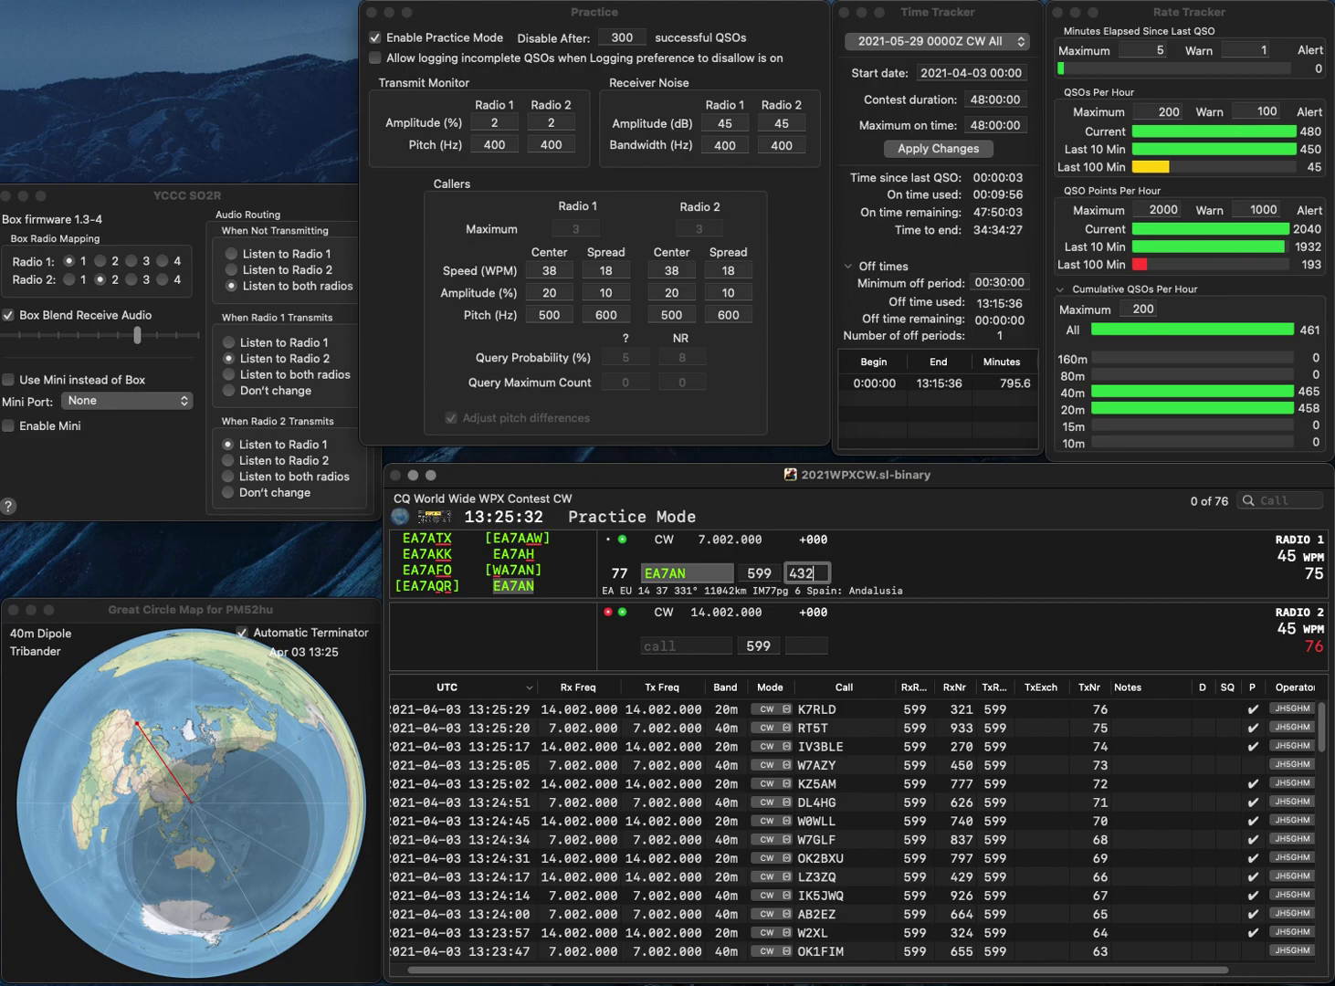
{"action": "key", "text": "Return"}
{"action": "type", "text": "2"}
{"action": "type", "text": "F"}
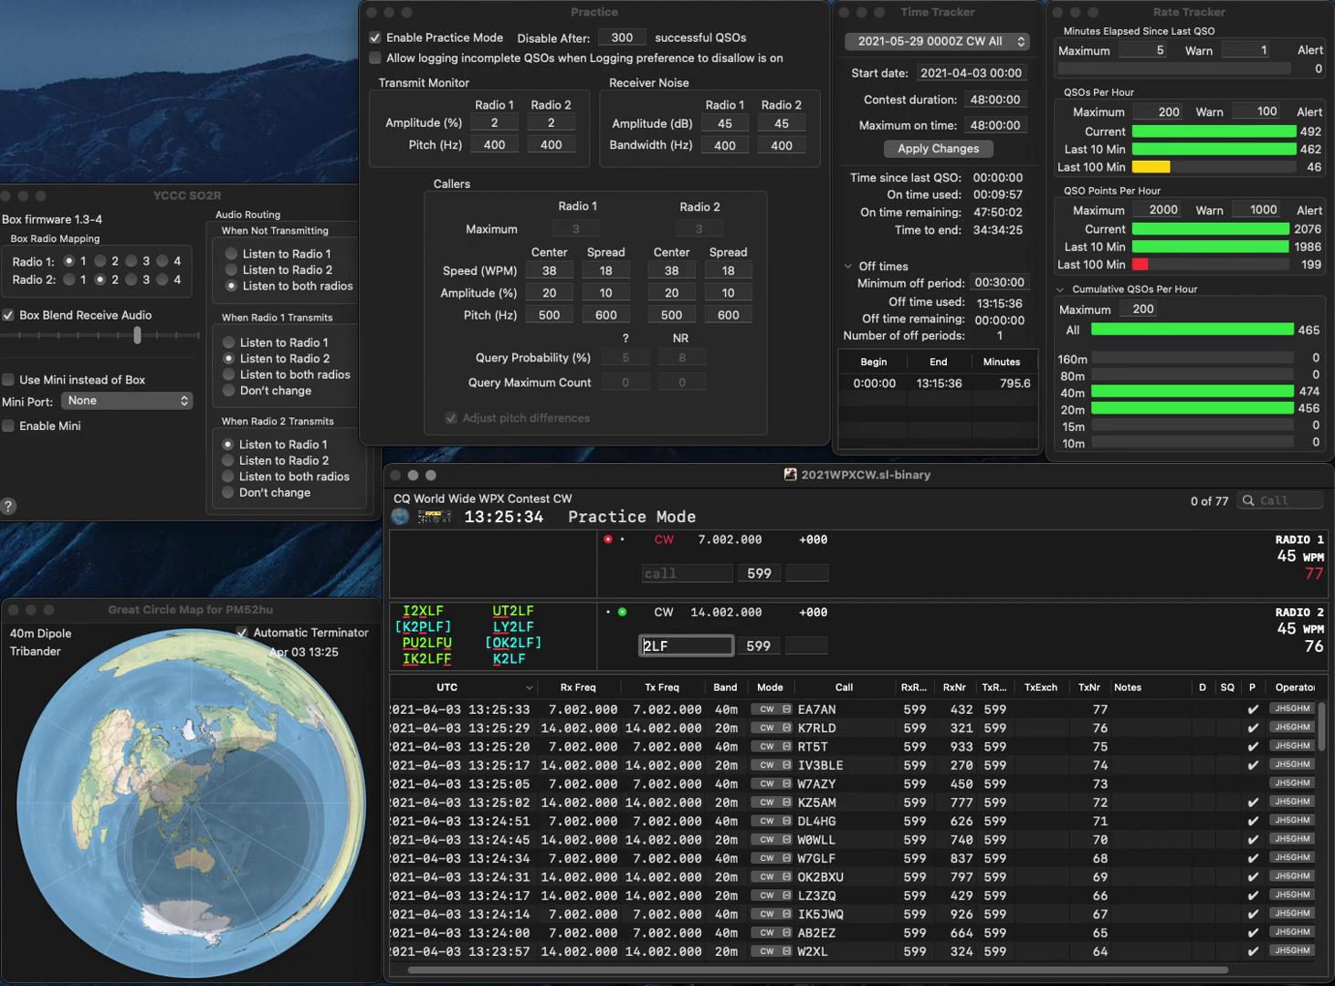
{"action": "key", "text": "super+Left"}
{"action": "type", "text": "W"}
{"action": "key", "text": "Return"}
{"action": "type", "text": "PE1"}
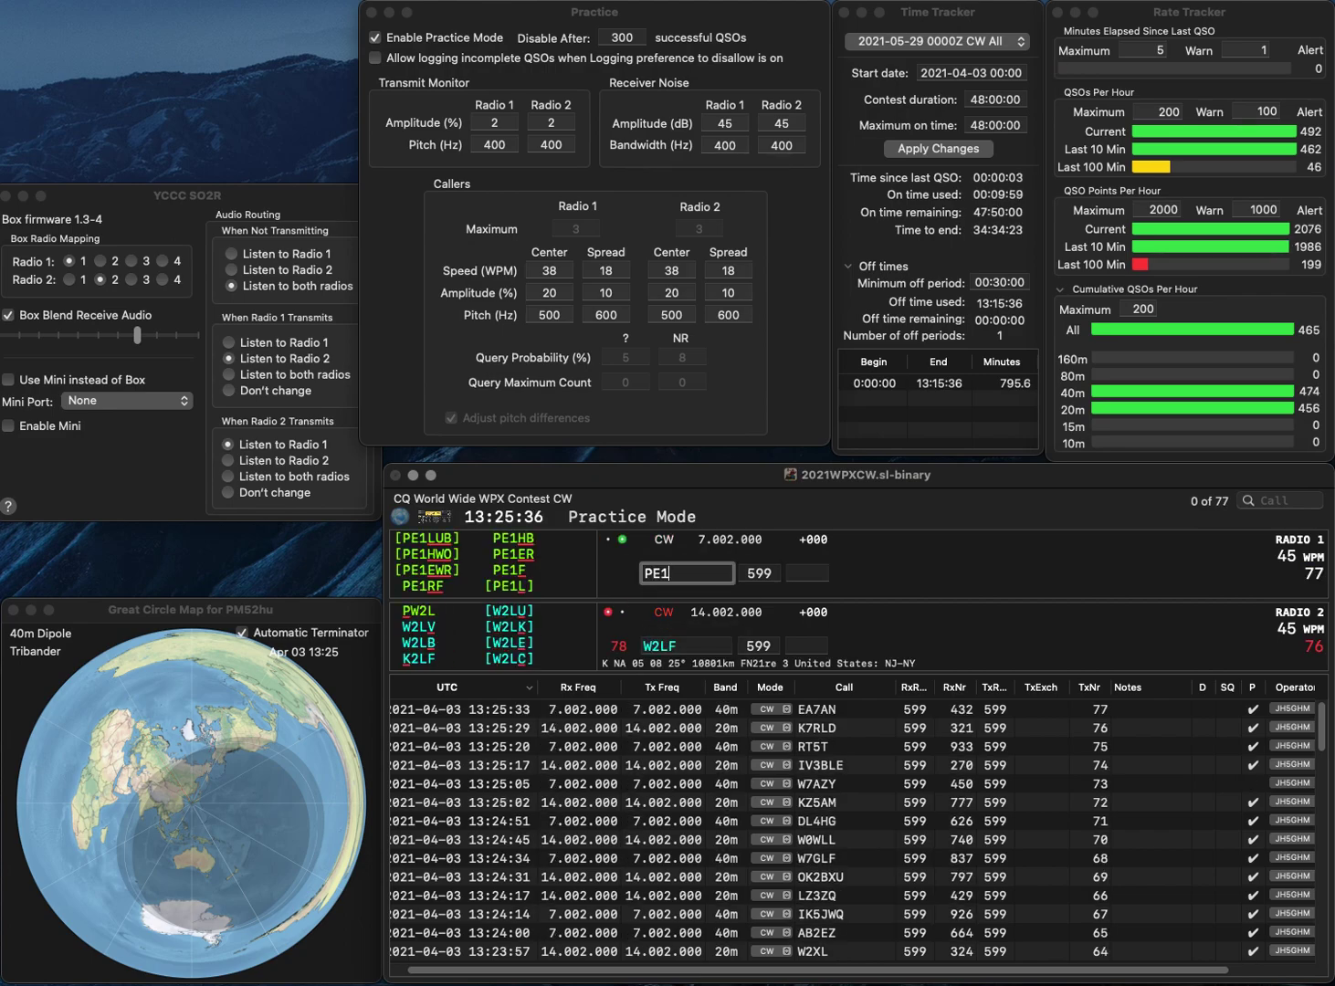
{"action": "type", "text": "HB"}
{"action": "key", "text": "Return"}
{"action": "key", "text": "BackSpace"}
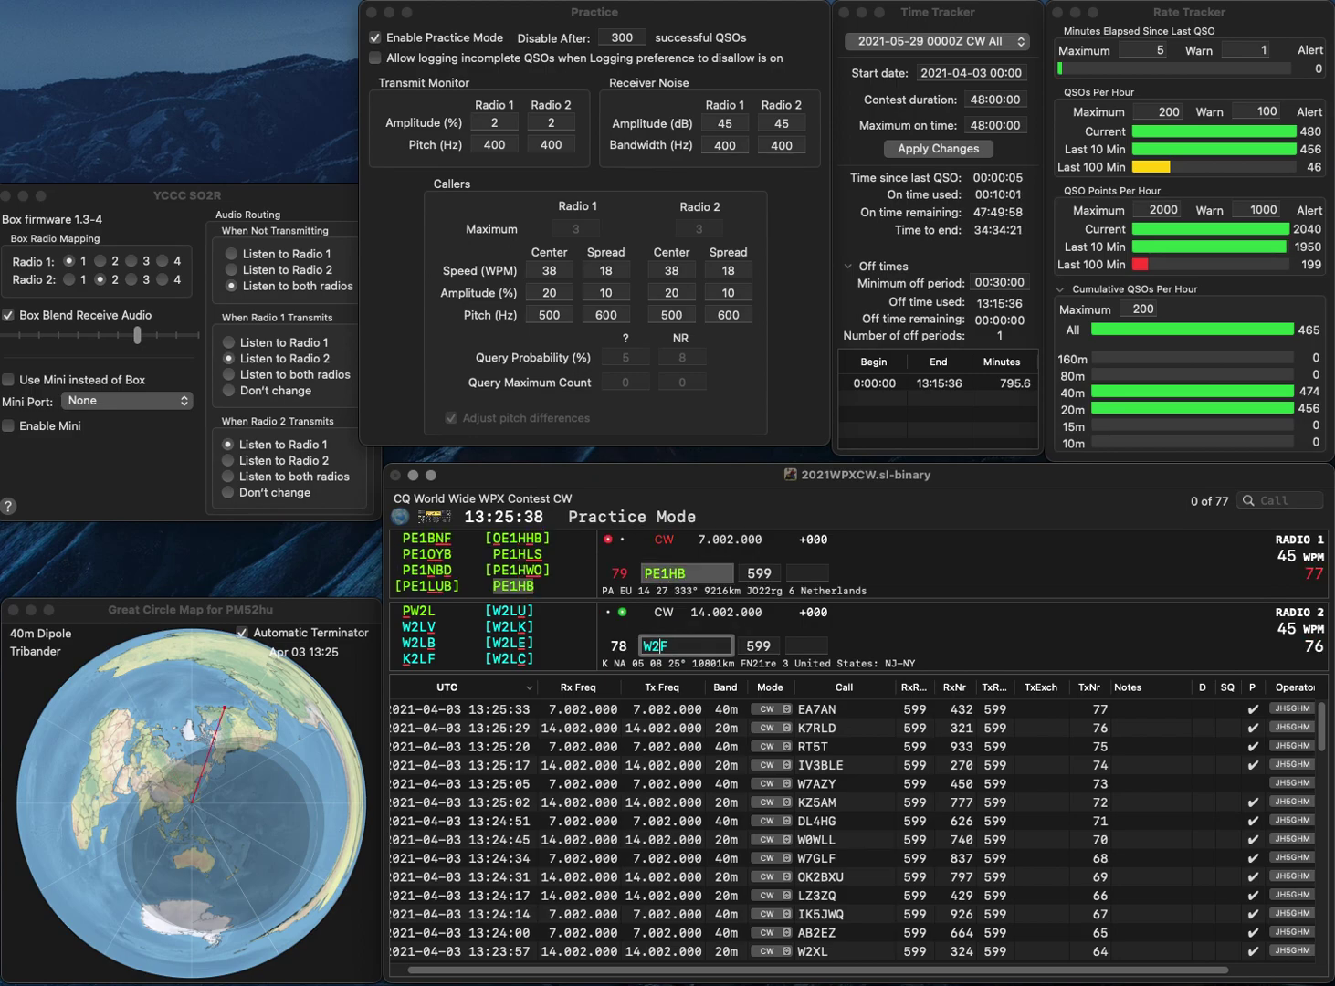
{"action": "type", "text": "R"}
{"action": "key", "text": "Return"}
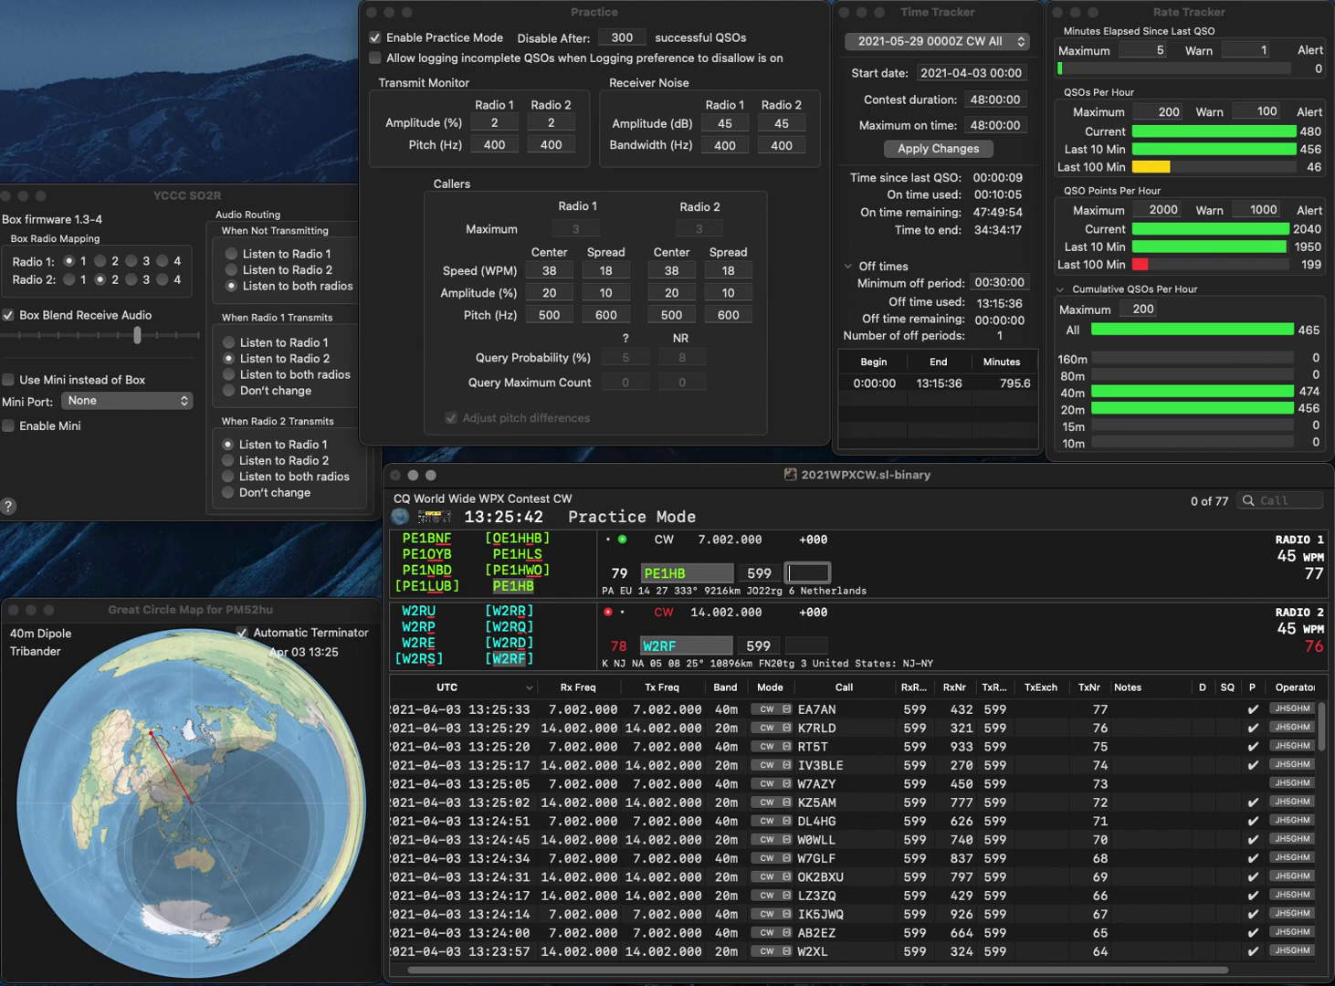
{"action": "type", "text": "337"}
{"action": "key", "text": "Return"}
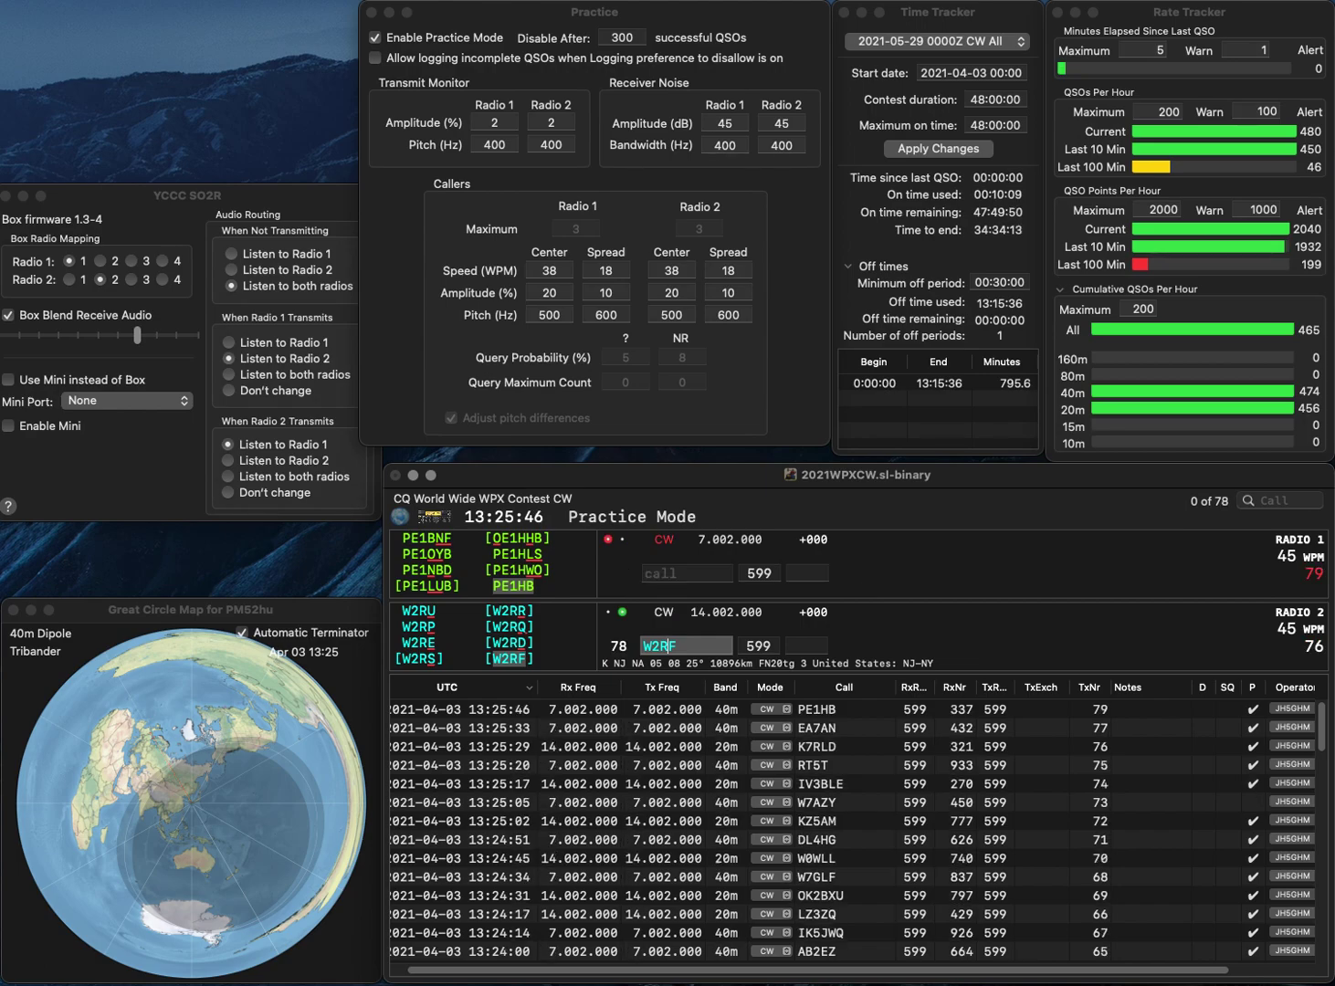
{"action": "type", "text": "372"}
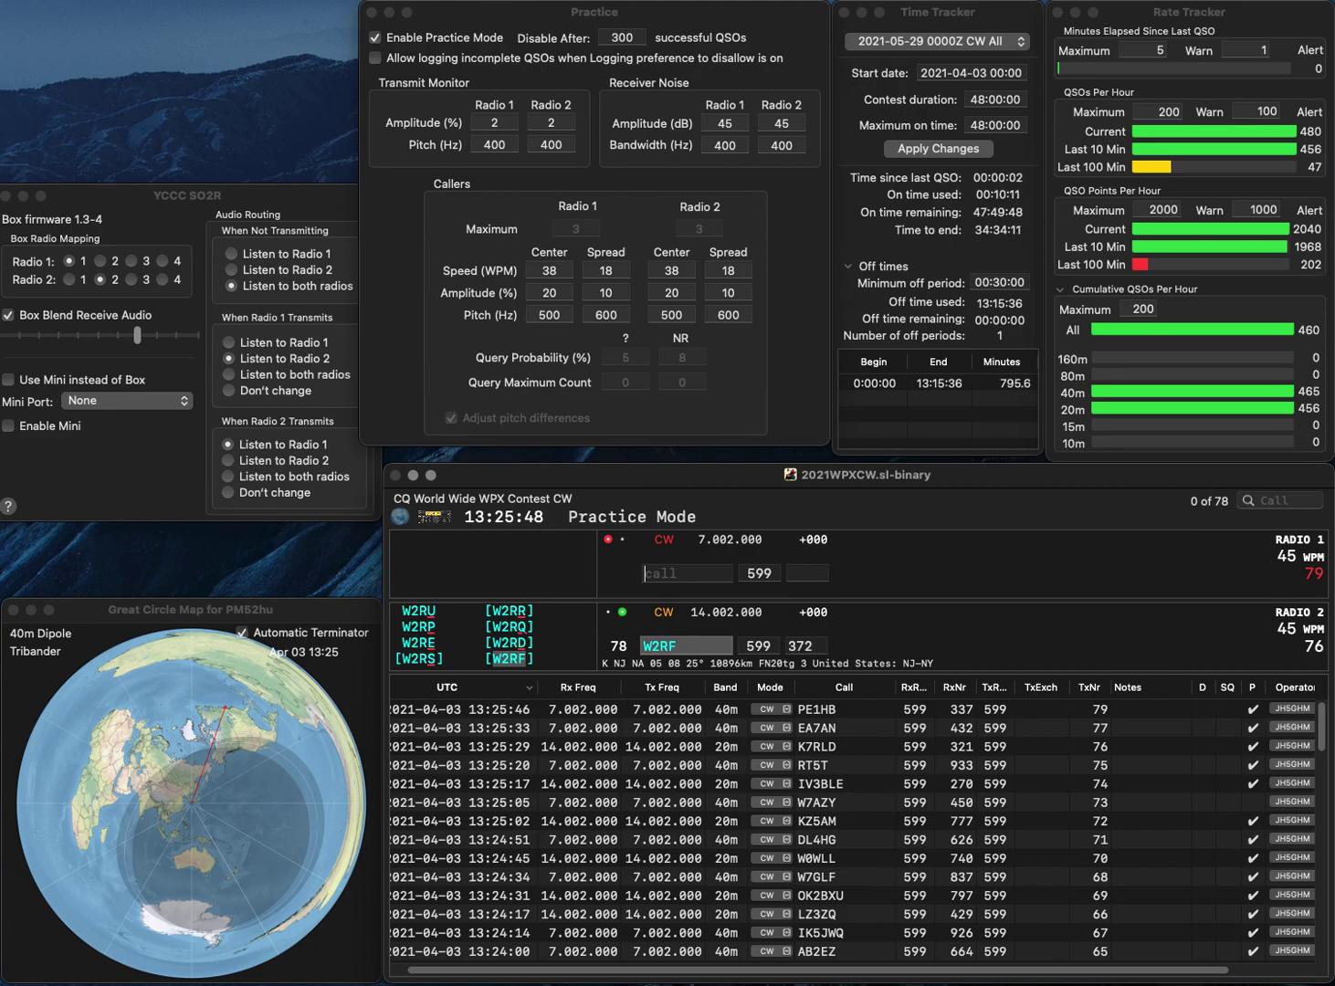
{"action": "key", "text": "Return"}
Answer PY2TDX on Radio 1 and KG8D on Radio 2.
{"action": "type", "text": "W"}
{"action": "key", "text": "BackSpace"}
{"action": "type", "text": "PY"}
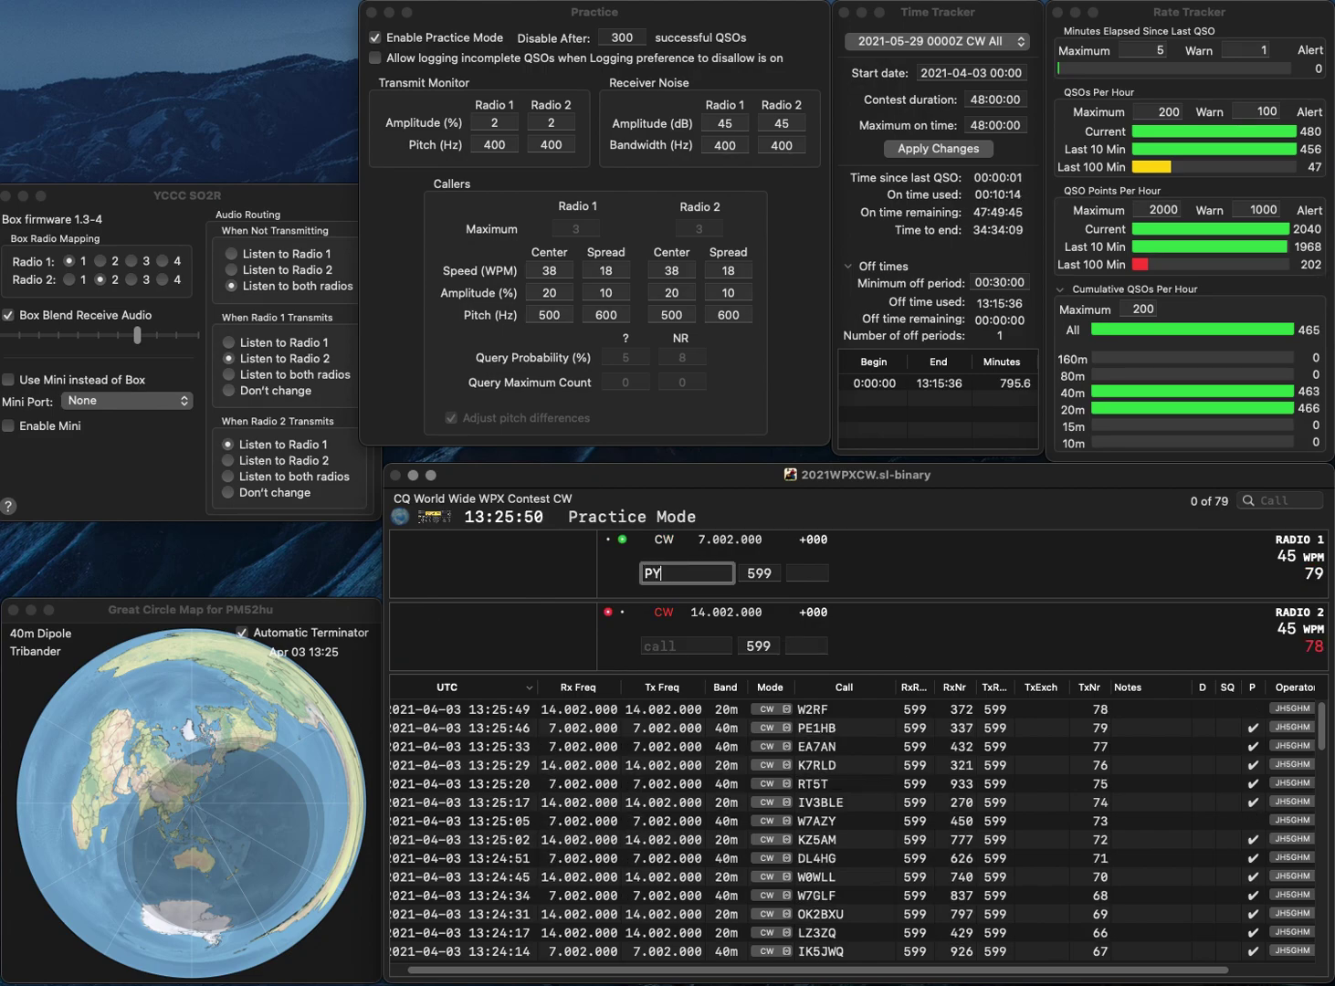
{"action": "type", "text": "2TDX"}
{"action": "key", "text": "Return"}
{"action": "type", "text": "G"}
{"action": "key", "text": "BackSpace"}
{"action": "type", "text": "KG8D"}
{"action": "key", "text": "Return"}
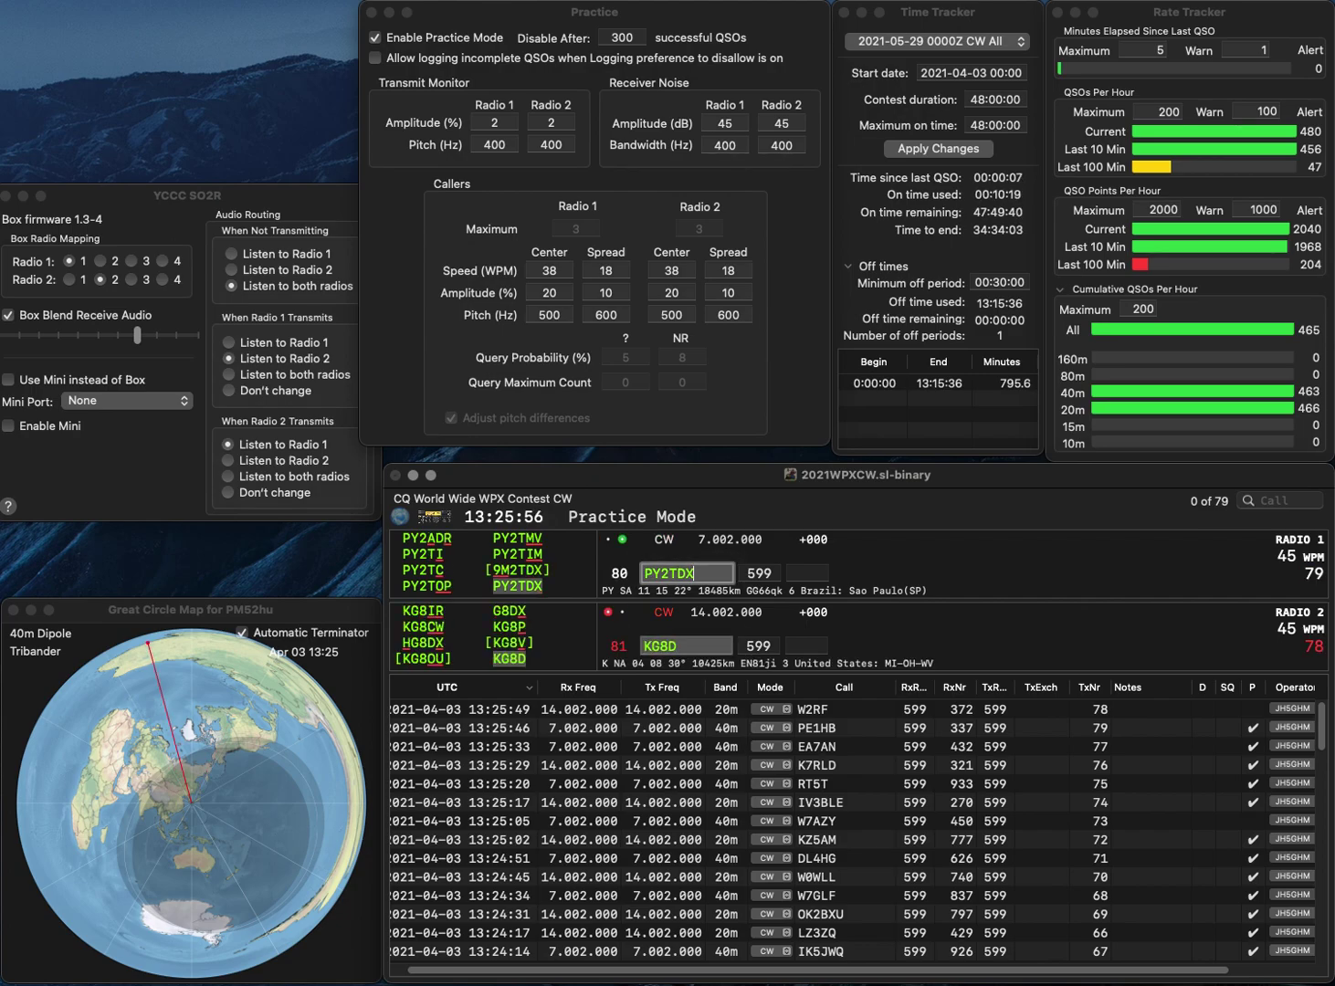
{"action": "type", "text": "318"}
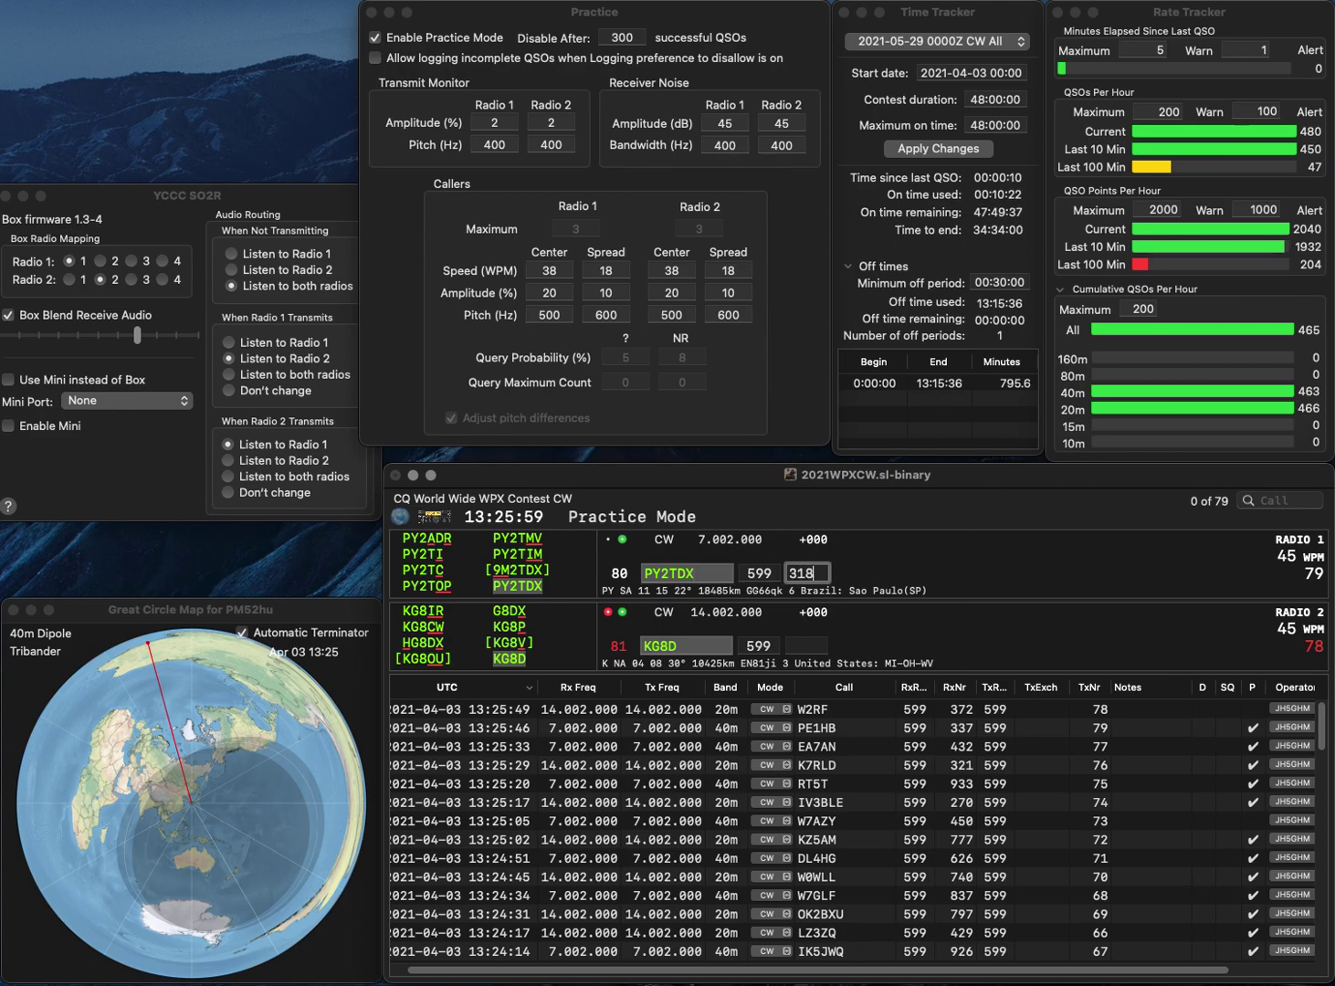
{"action": "key", "text": "Return"}
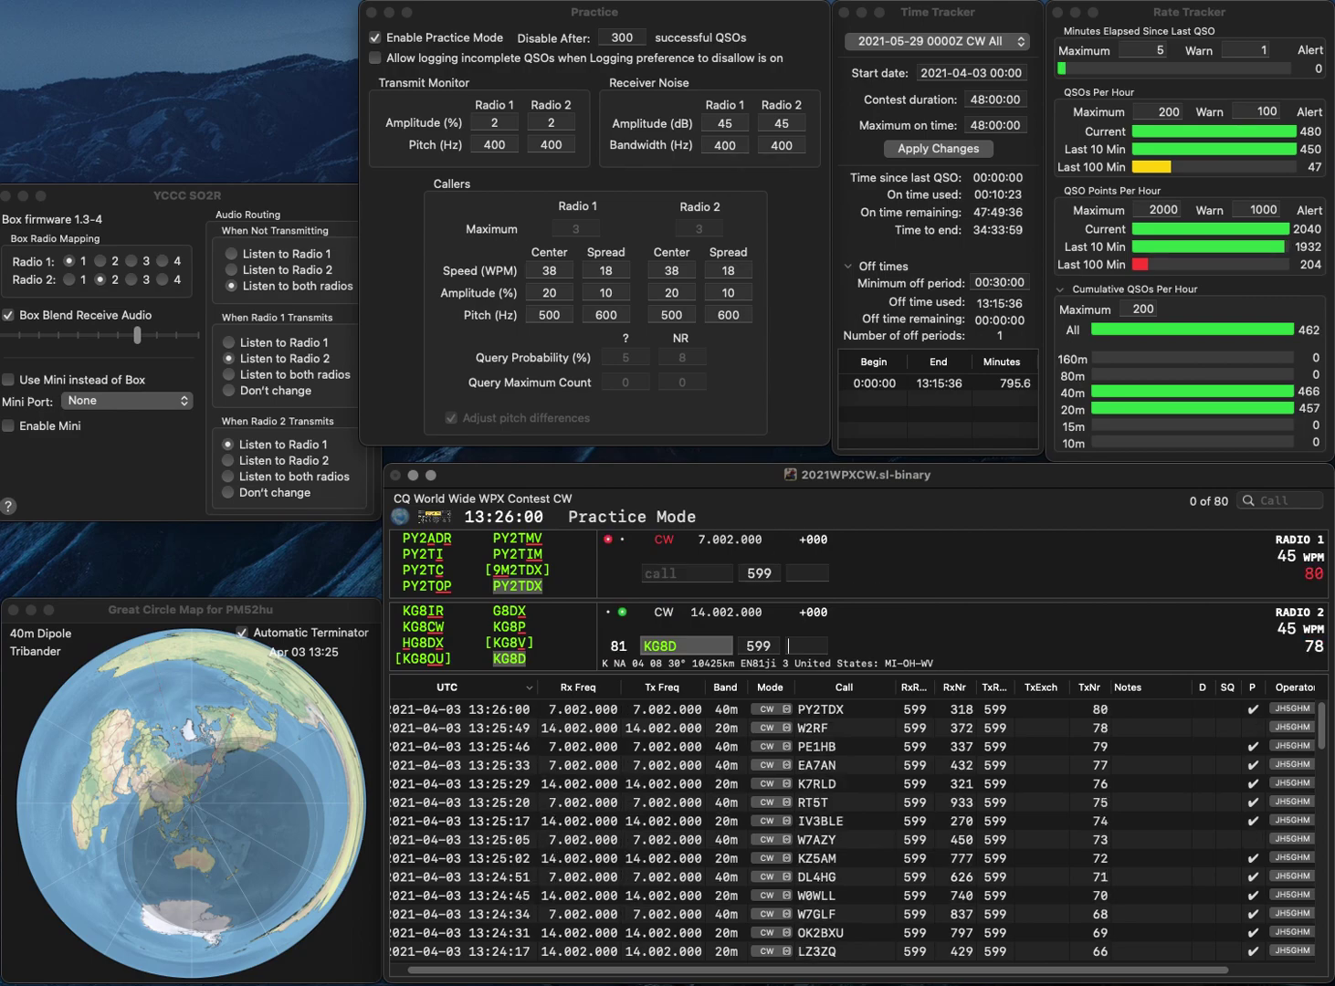
{"action": "type", "text": "41"}
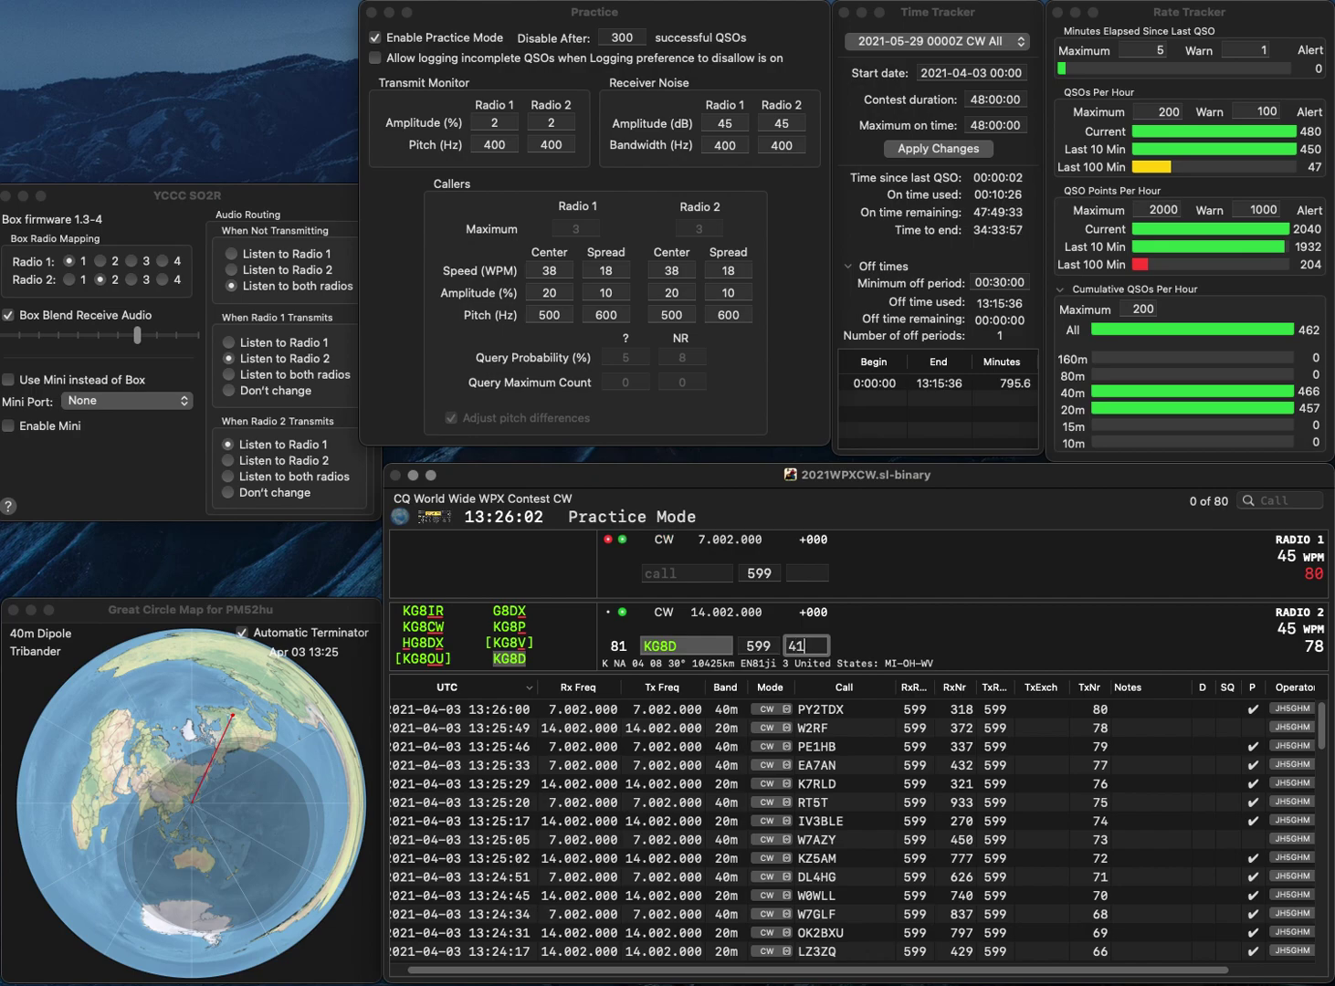
{"action": "type", "text": "5"}
{"action": "key", "text": "Return"}
{"action": "type", "text": "N"}
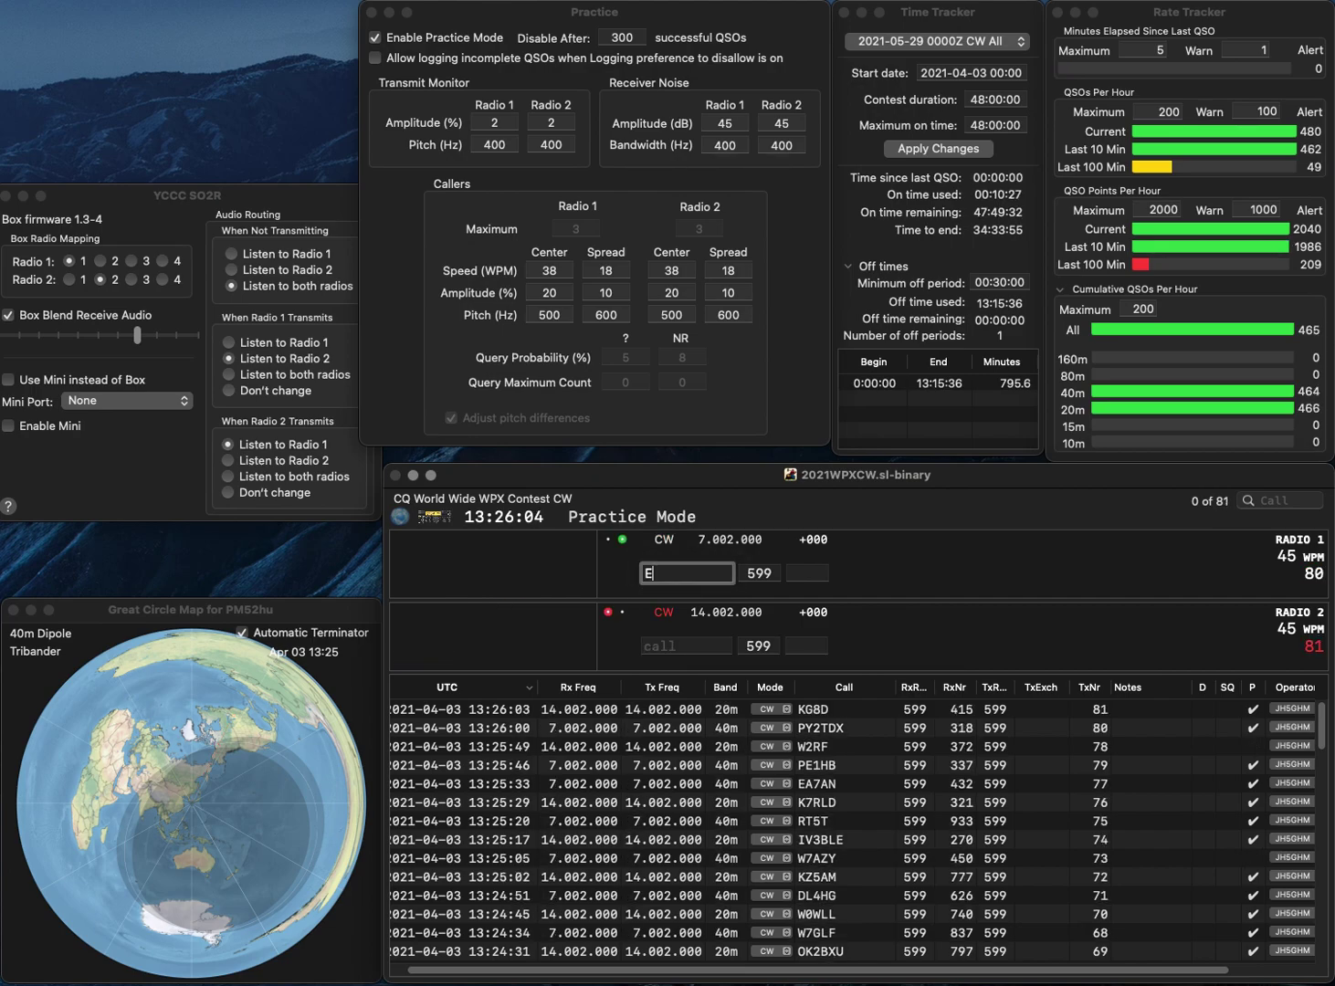
{"action": "type", "text": "DGS"}
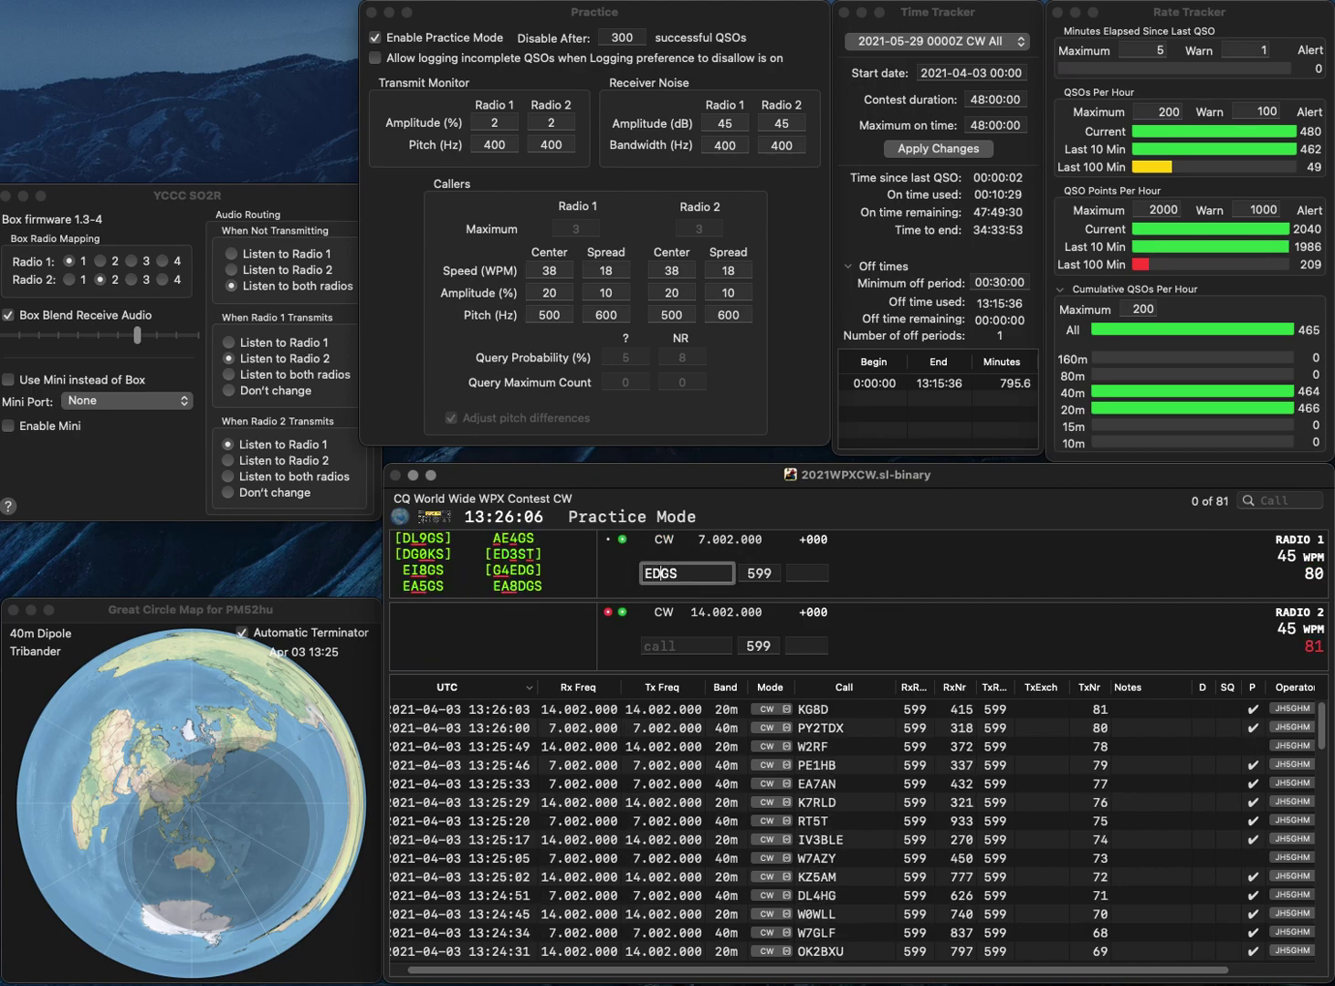
{"action": "type", "text": "A8"}
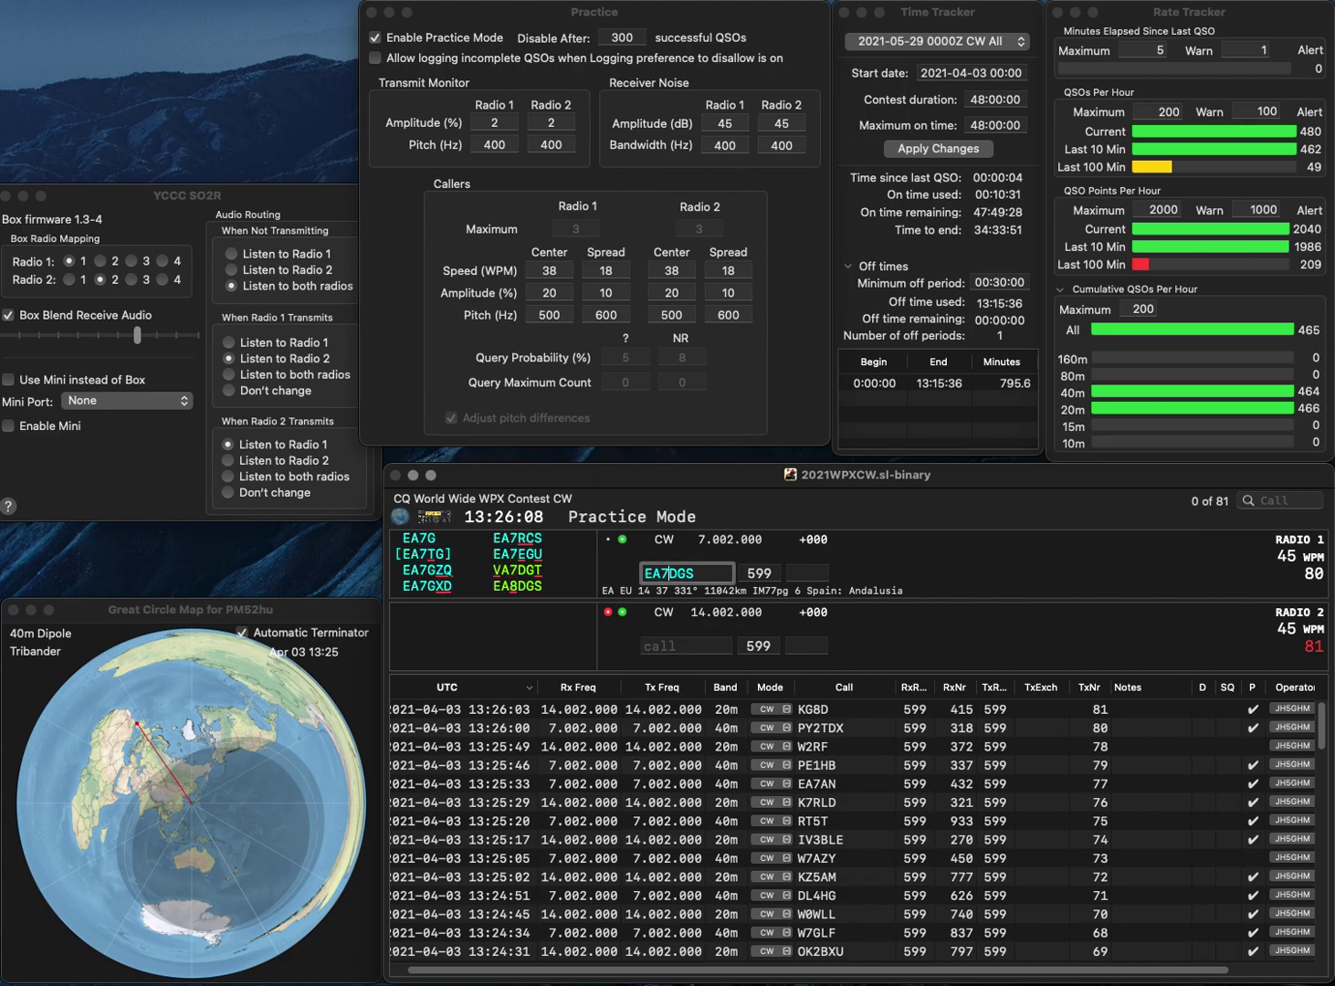
{"action": "key", "text": "Return"}
{"action": "type", "text": "MM"}
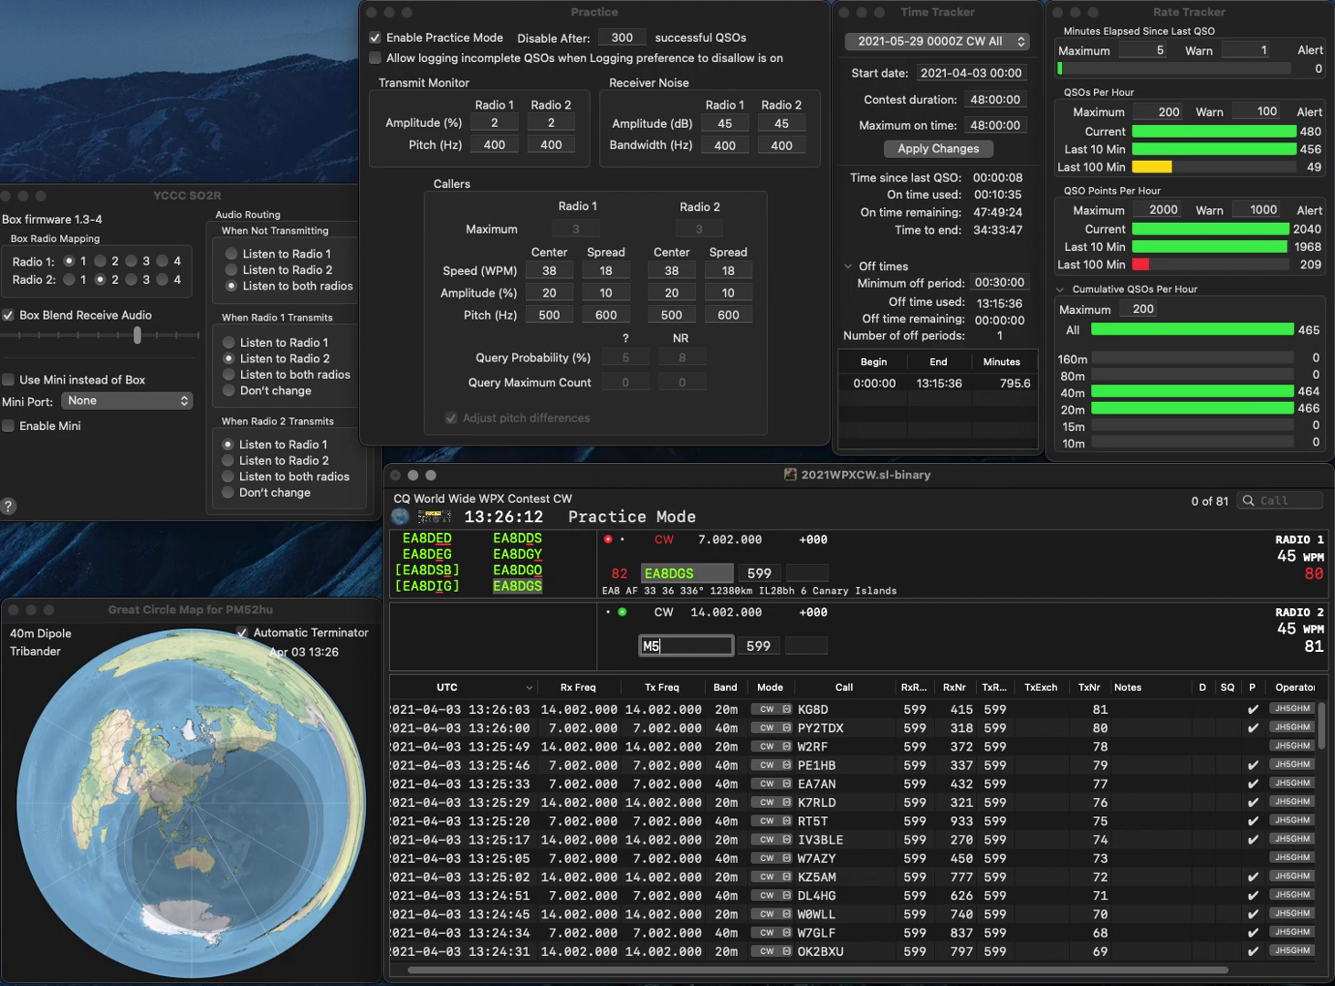
{"action": "type", "text": "LMG"}
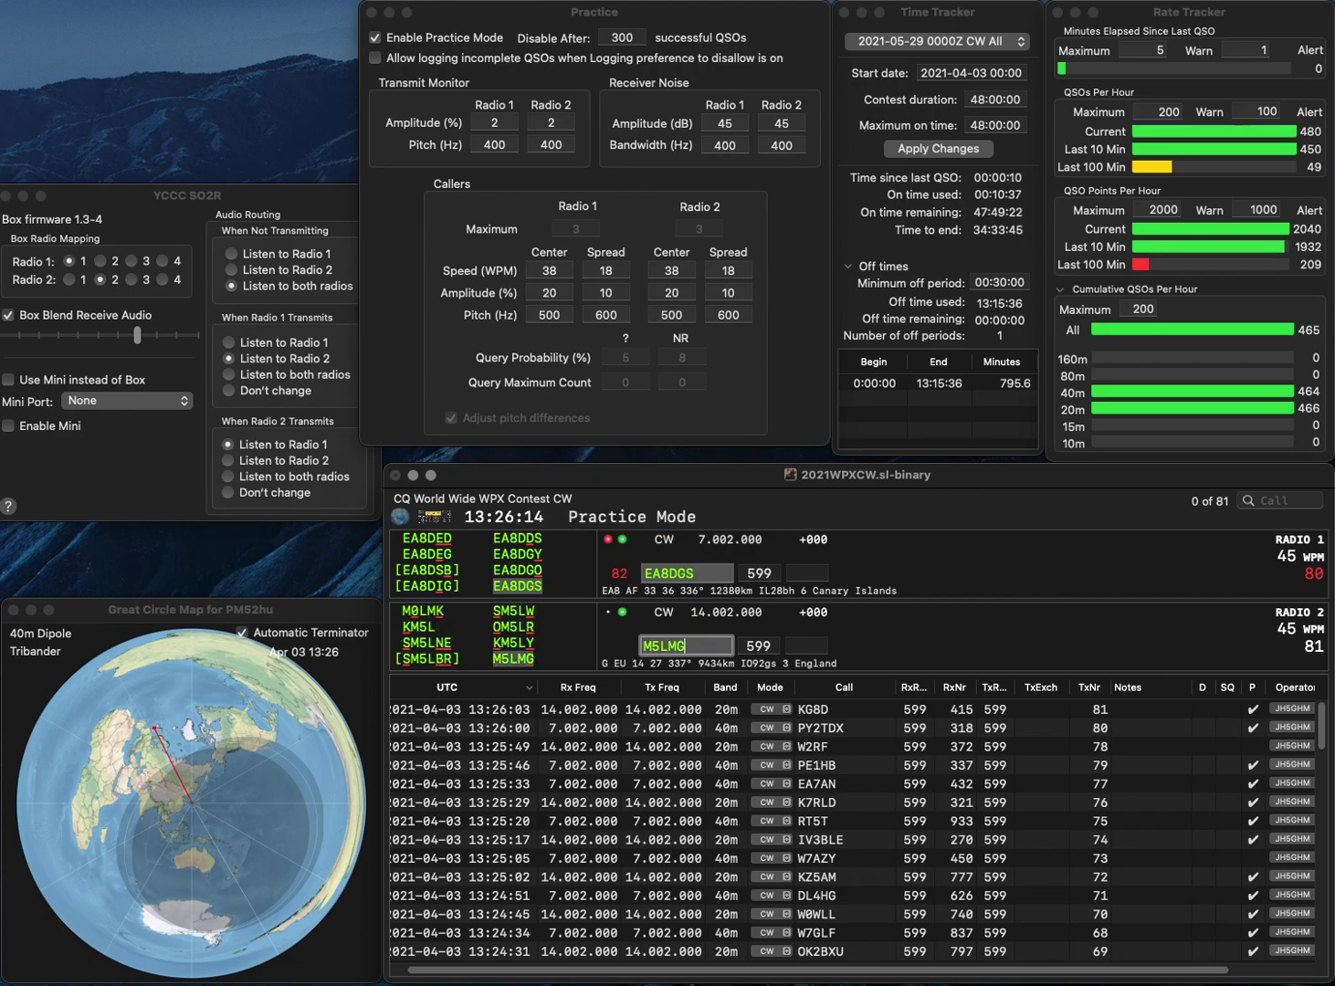
{"action": "key", "text": "Return"}
{"action": "type", "text": "96"}
{"action": "key", "text": "Return"}
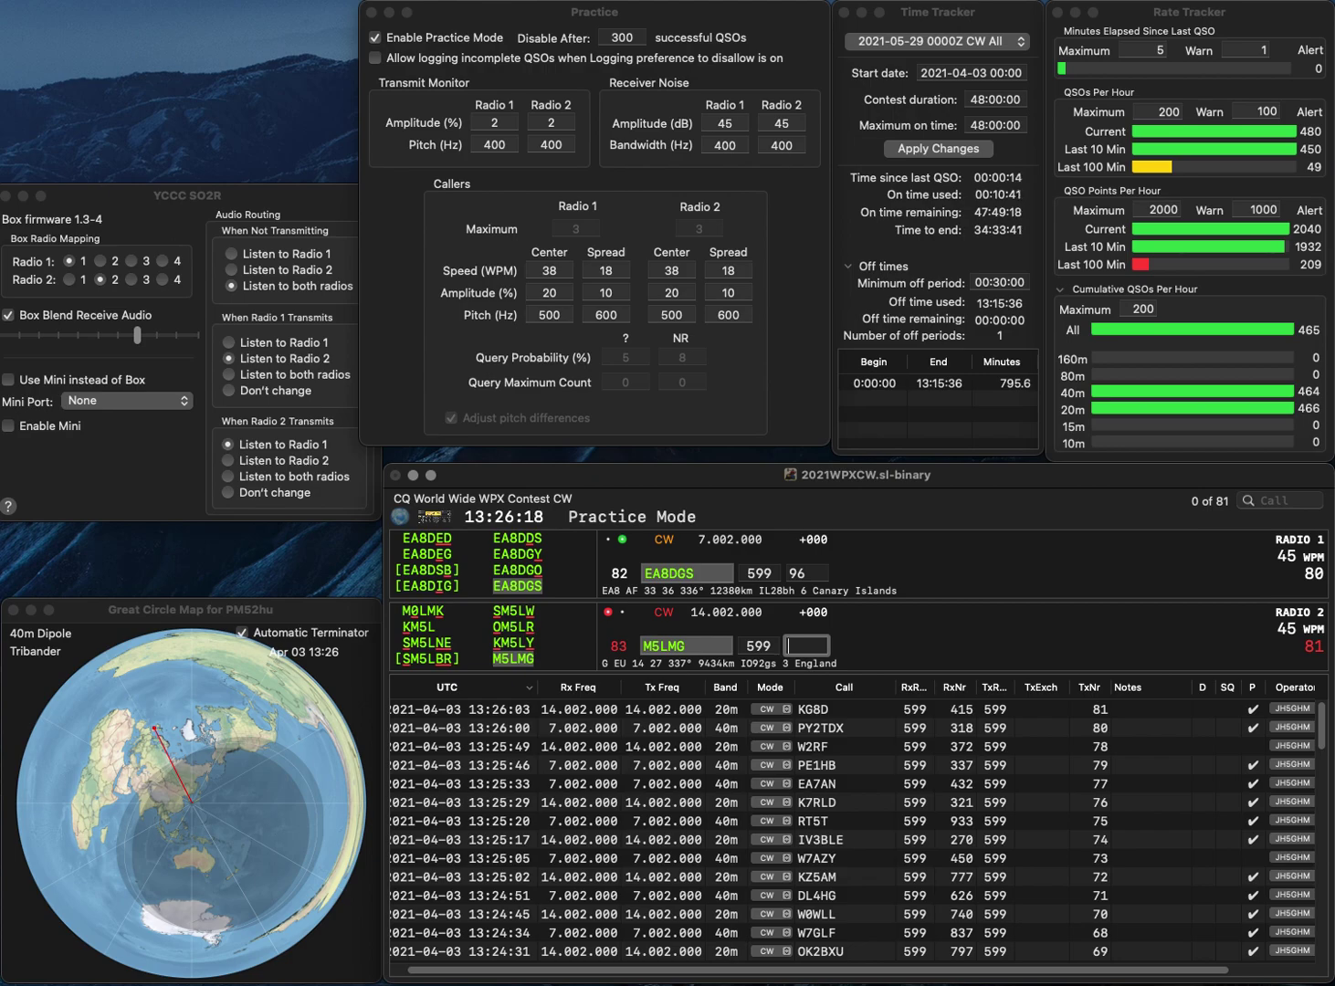
{"action": "type", "text": "508"}
{"action": "key", "text": "Return"}
{"action": "type", "text": "NR0T"}
{"action": "key", "text": "Return"}
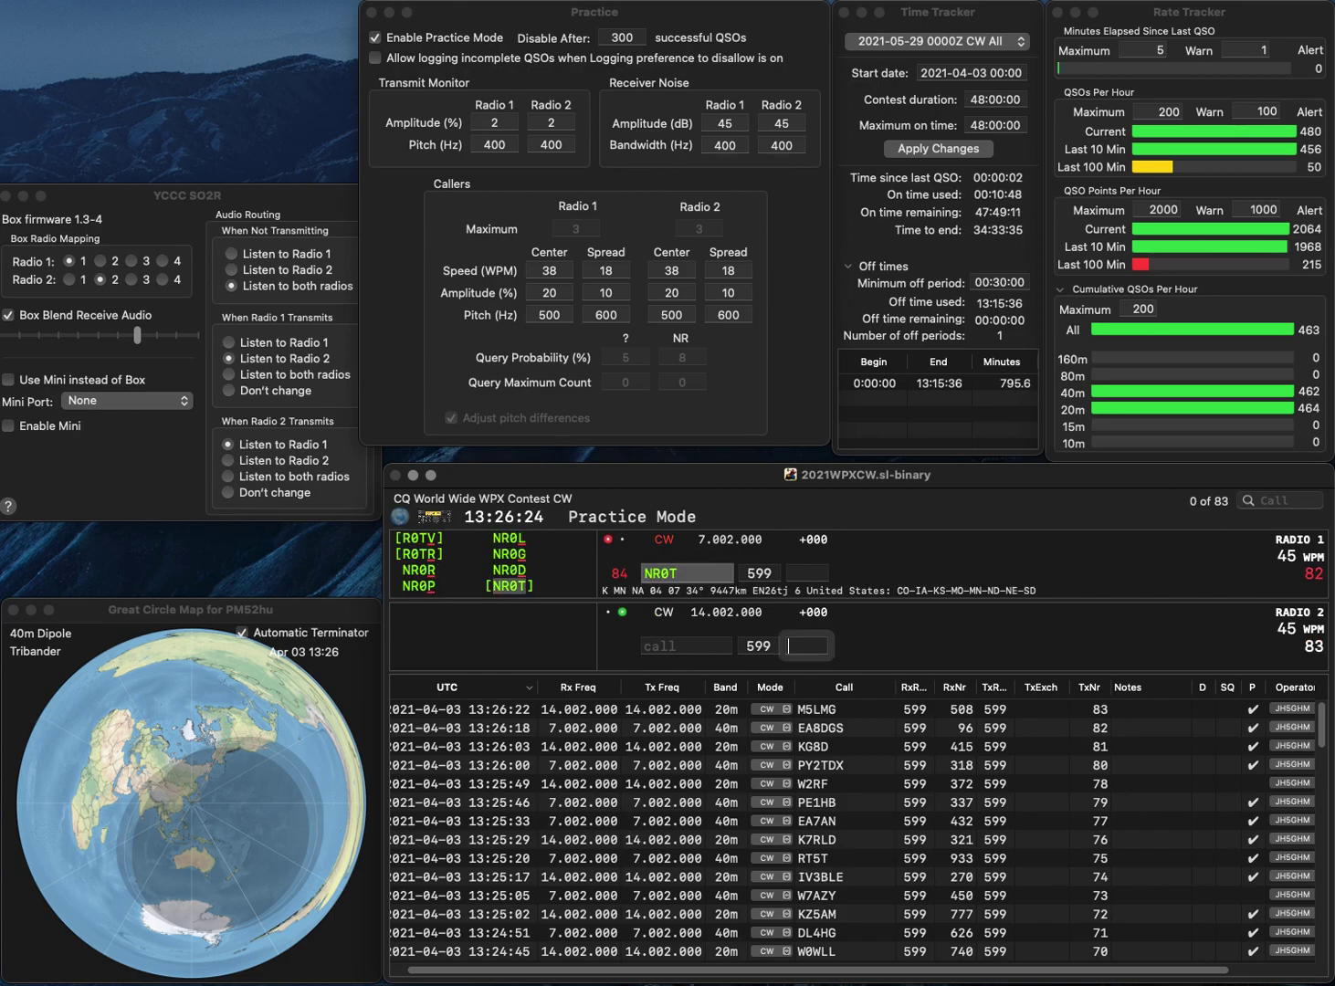
{"action": "type", "text": "LA2"}
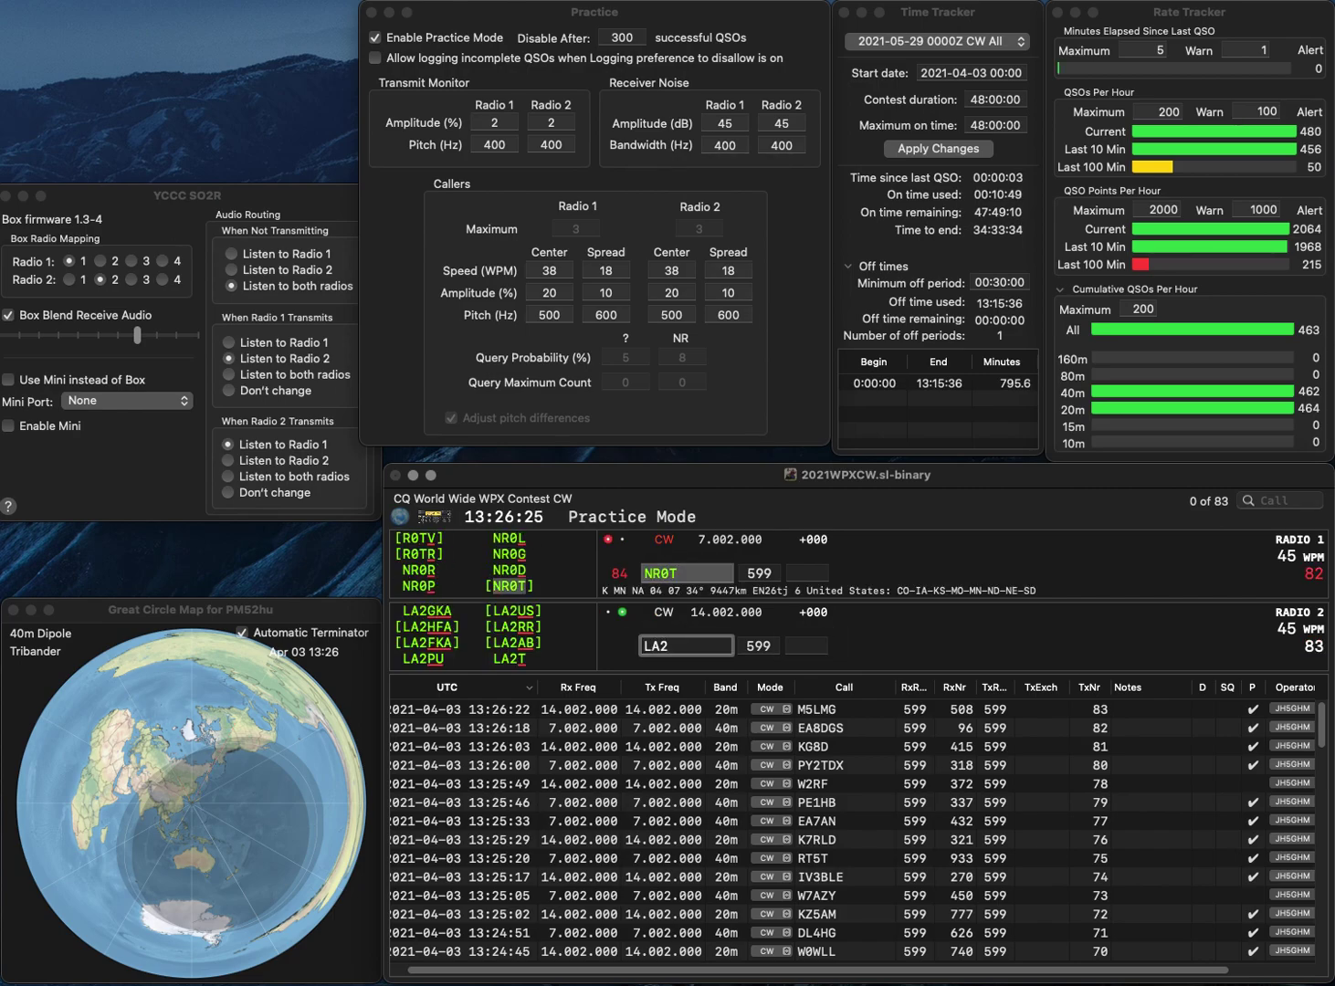
{"action": "type", "text": "HFA"}
{"action": "key", "text": "Return"}
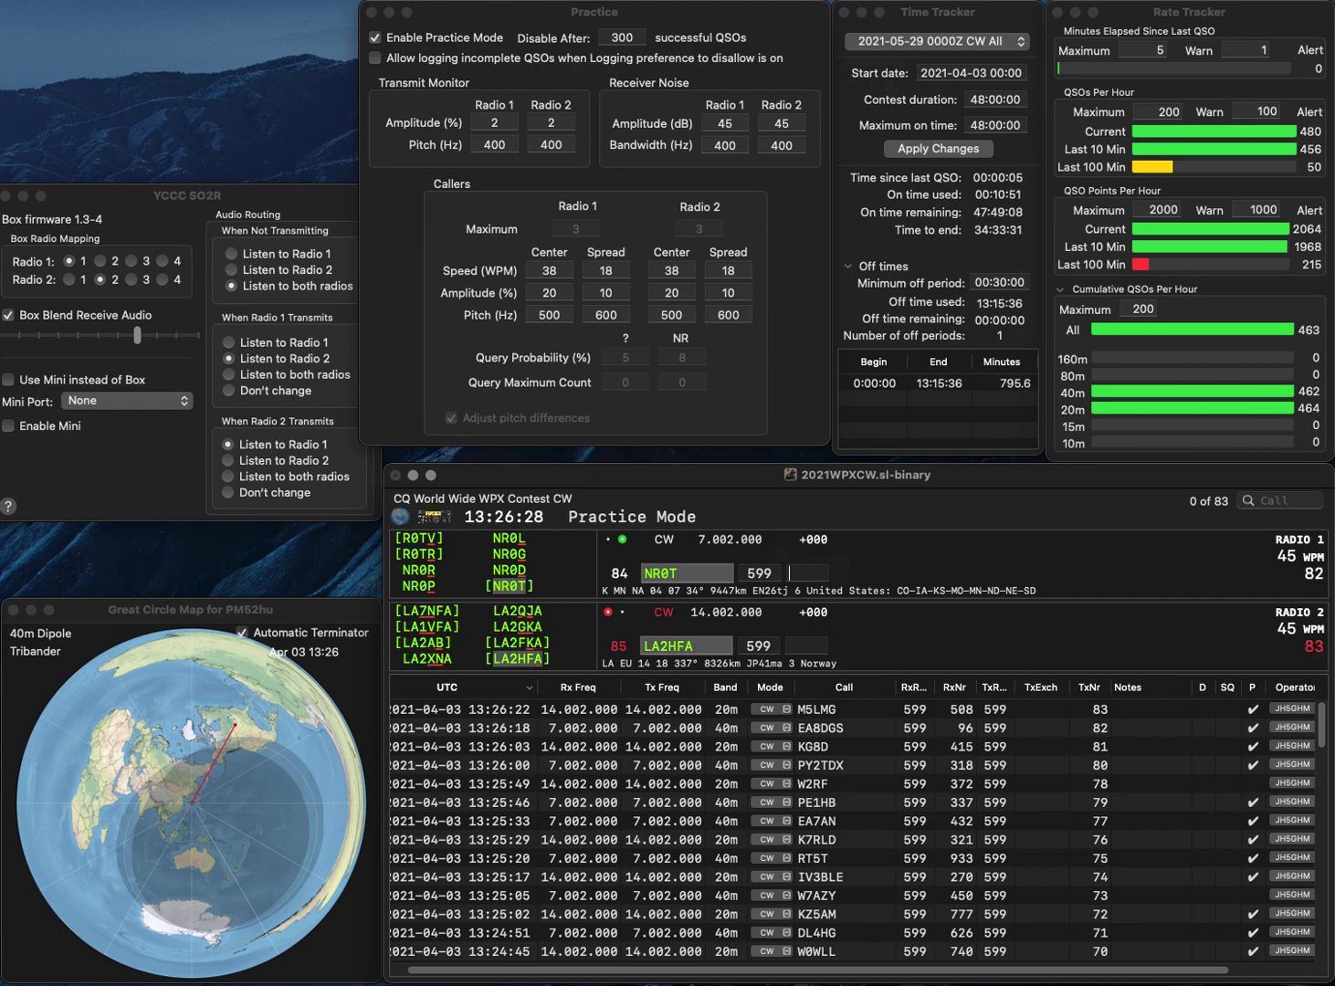
{"action": "type", "text": "179"}
{"action": "key", "text": "Return"}
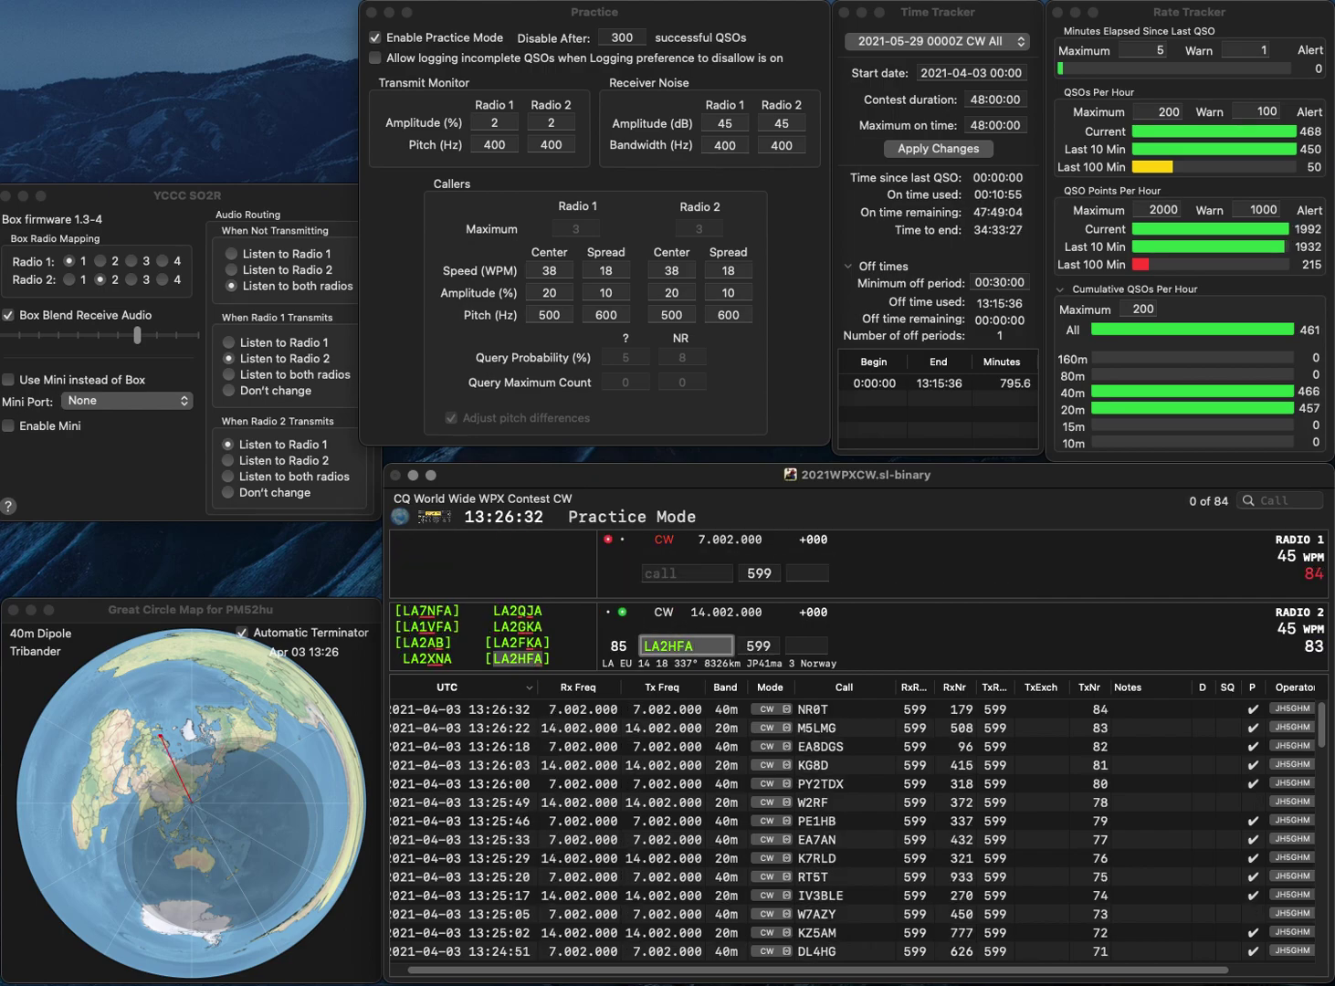
{"action": "type", "text": "04"}
{"action": "key", "text": "Return"}
{"action": "type", "text": "7TF"}
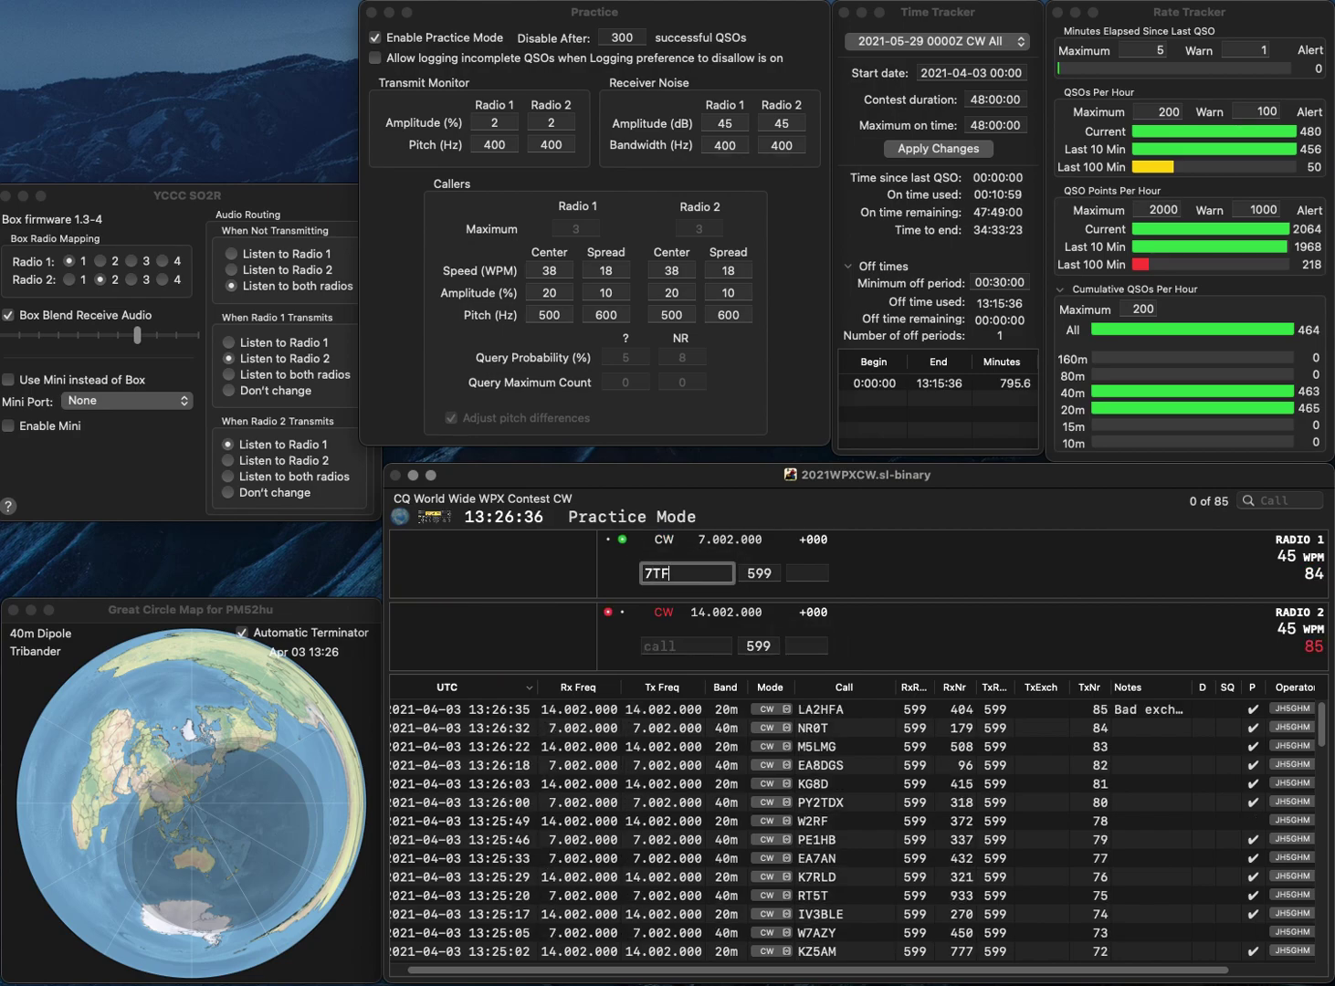
{"action": "type", "text": "V"}
{"action": "key", "text": "Home"}
{"action": "type", "text": "HKH"}
{"action": "left_click", "coordinate": [685, 645]}
{"action": "type", "text": "NN"}
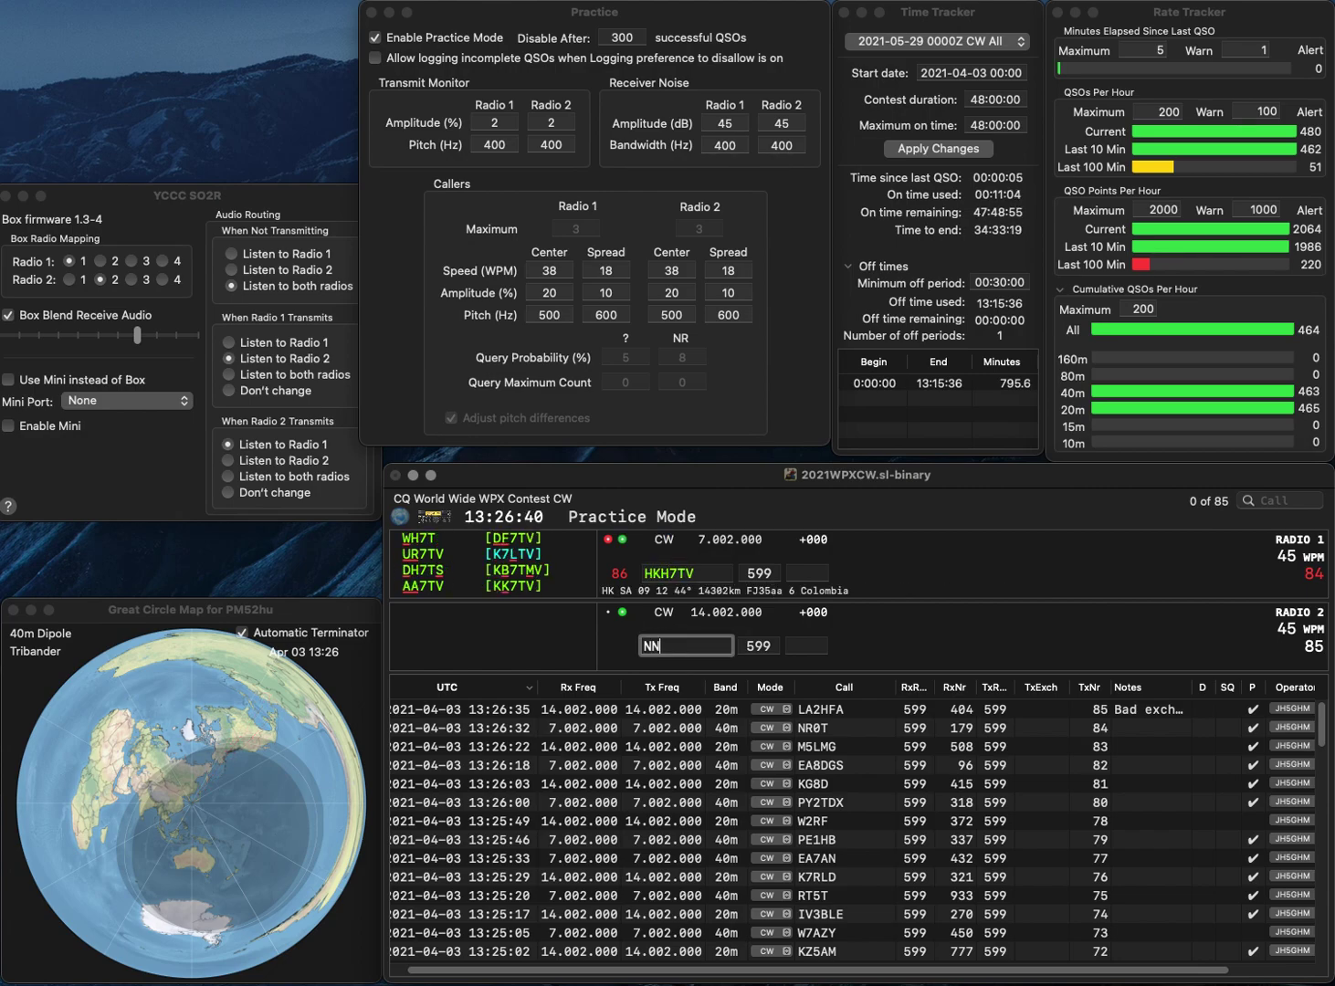
{"action": "key", "text": "Return"}
{"action": "key", "text": "Delete"}
{"action": "key", "text": "Return"}
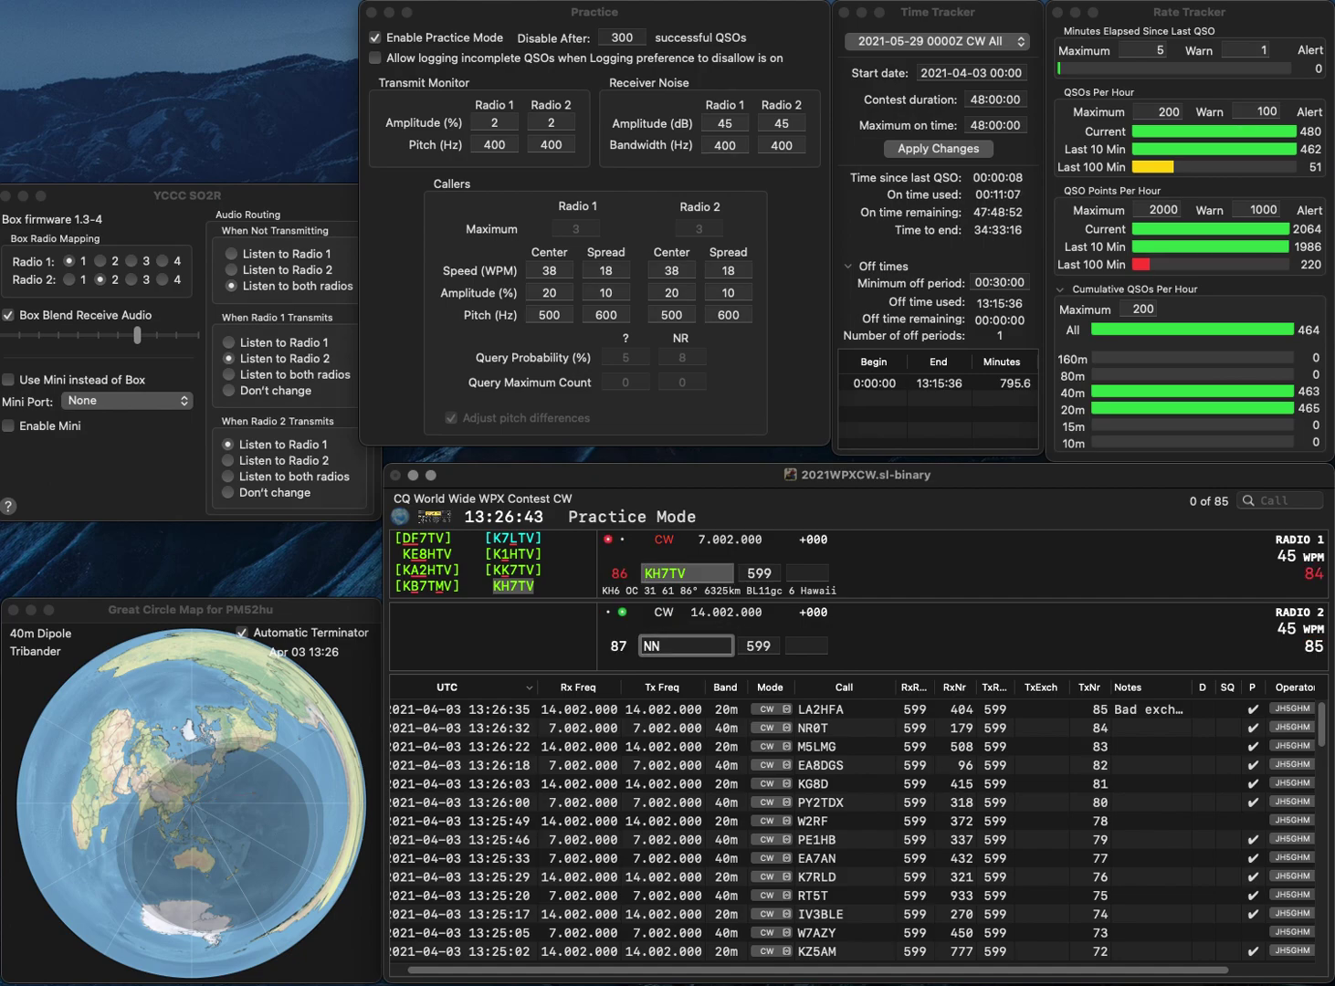
{"action": "type", "text": "2L"}
{"action": "key", "text": "Return"}
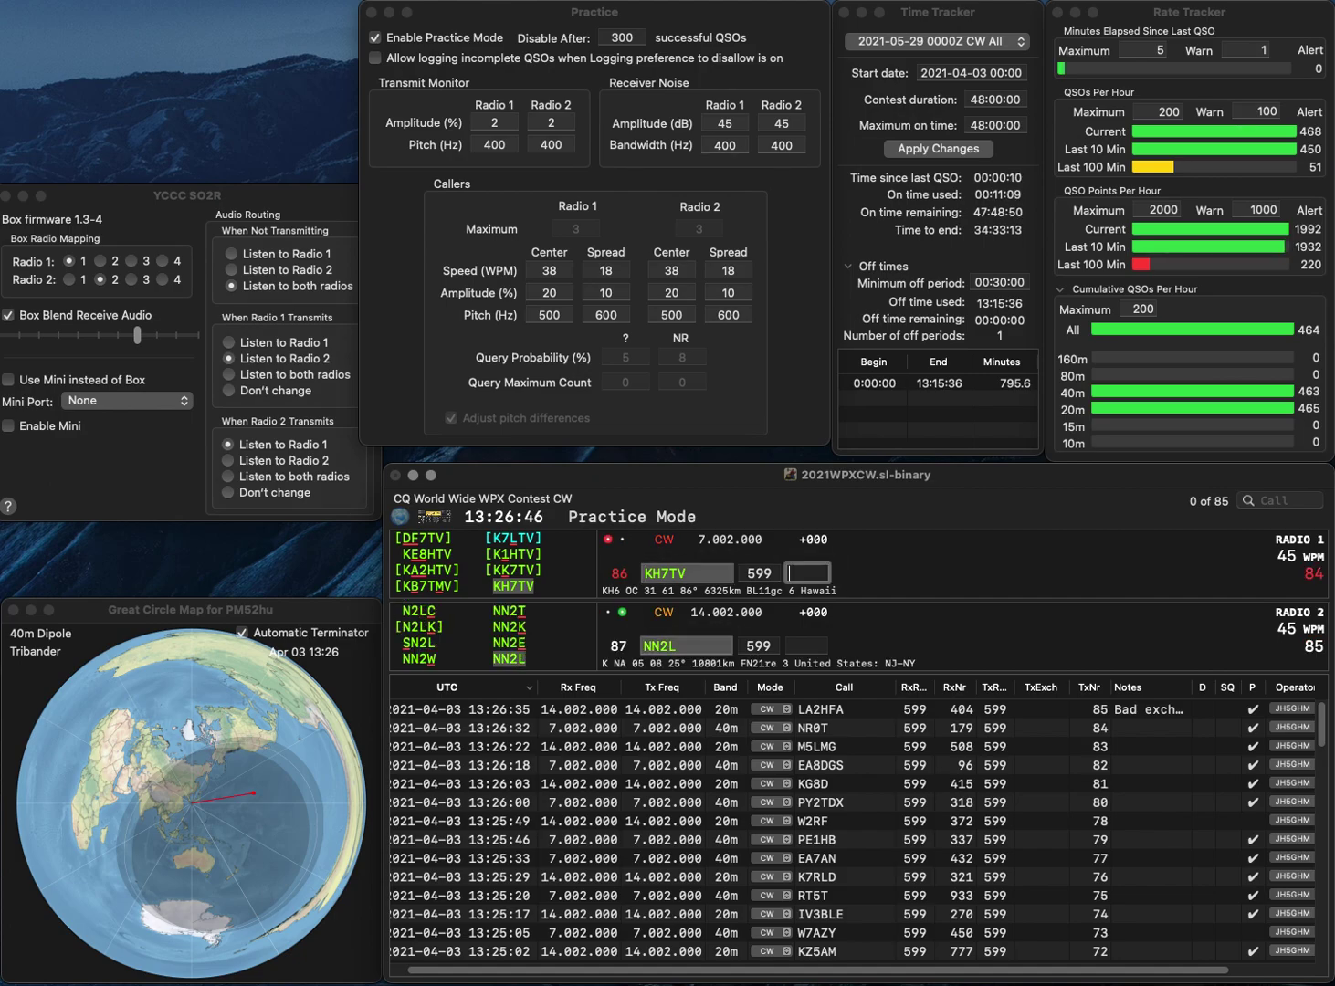
{"action": "type", "text": "426"}
{"action": "key", "text": "Return"}
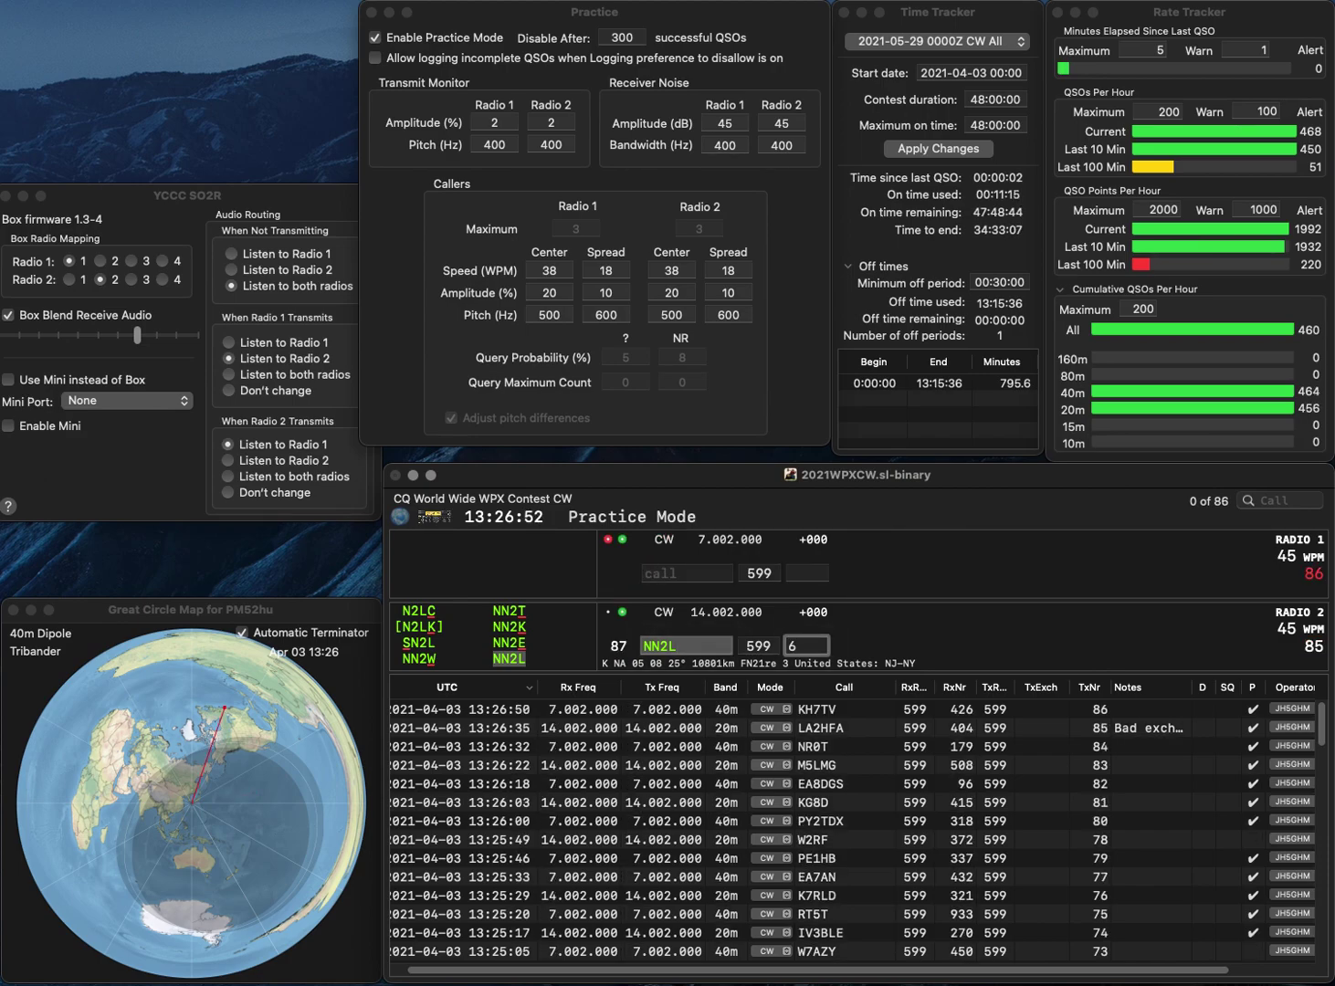
{"action": "type", "text": "07"}
{"action": "key", "text": "Return"}
Answer the partial call 9Y on Radio 1 and the full call MM6BDU on Radio 2.
{"action": "type", "text": "9Y"}
{"action": "key", "text": "Return"}
{"action": "type", "text": "MM6B"}
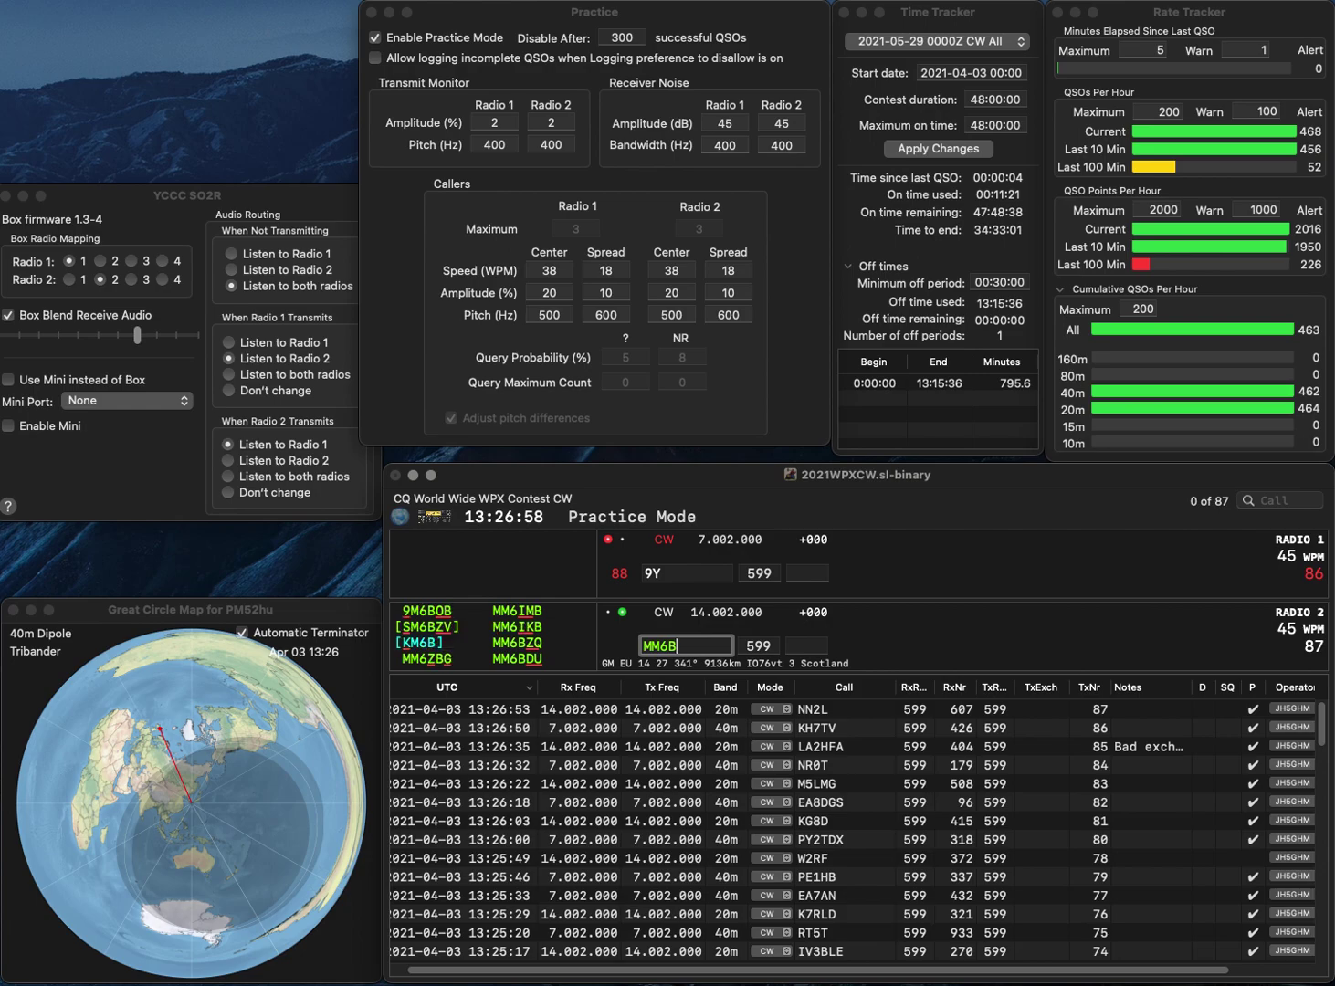
{"action": "type", "text": "DU"}
{"action": "key", "text": "Return"}
{"action": "type", "text": "SM"}
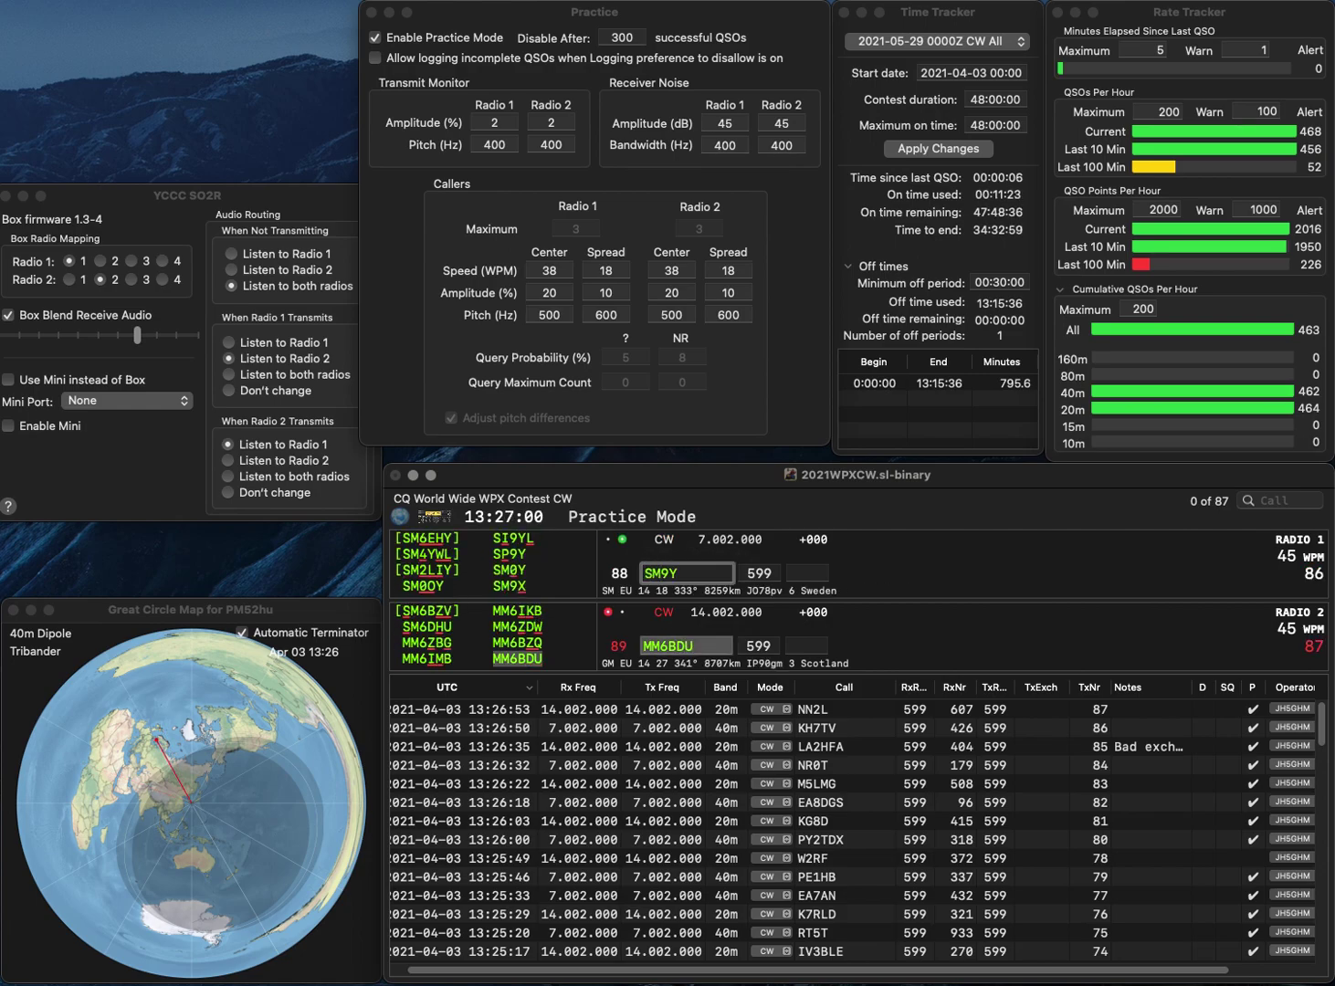
{"action": "key", "text": "Delete"}
{"action": "type", "text": "7"}
{"action": "key", "text": "Right"}
{"action": "type", "text": "SN"}
{"action": "key", "text": "Return"}
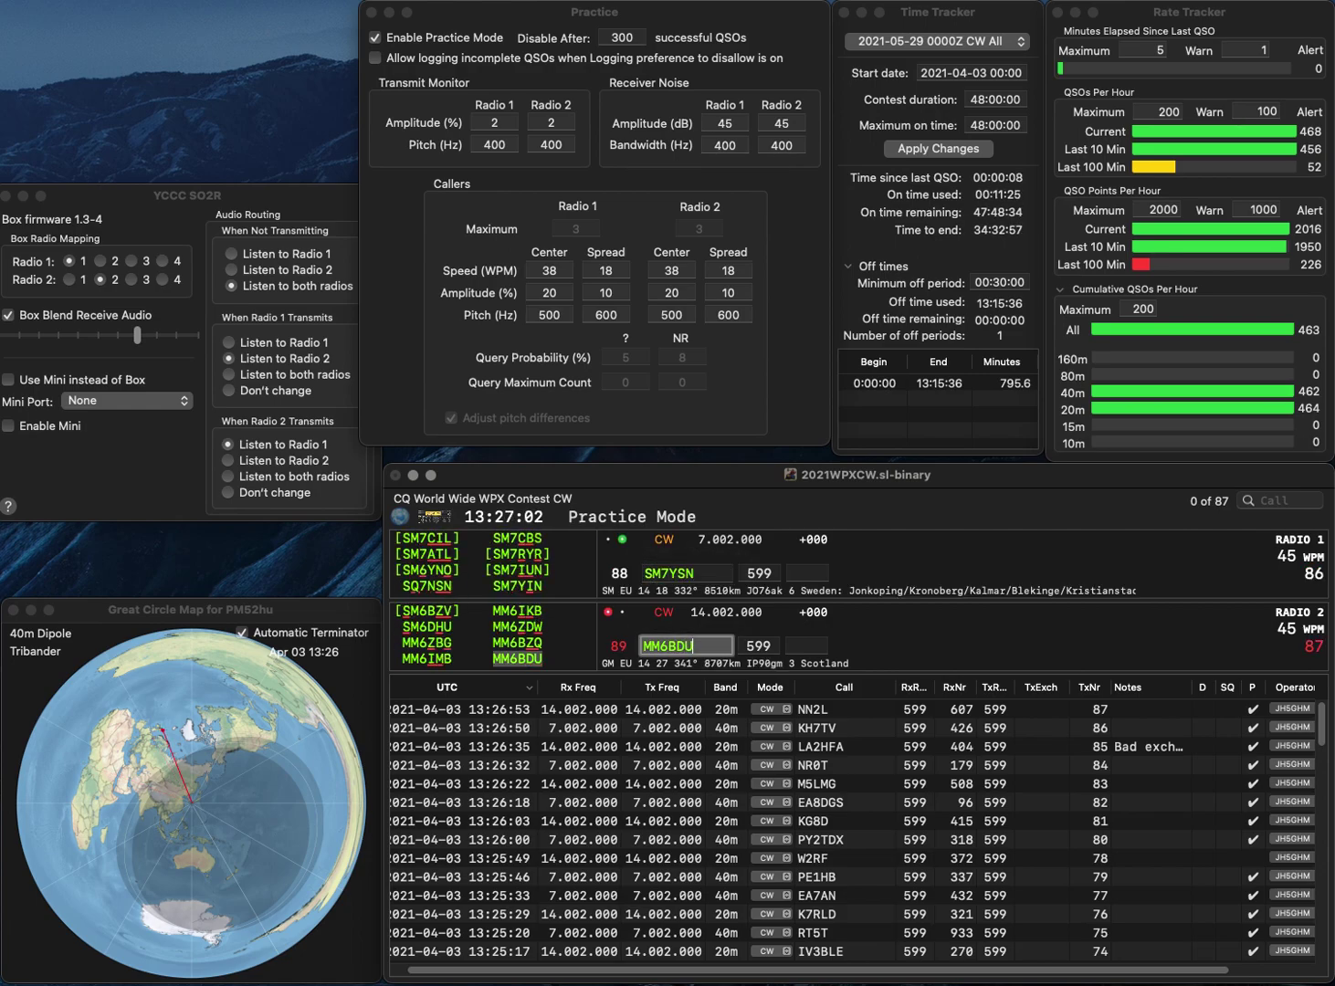
{"action": "key", "text": "Tab"}
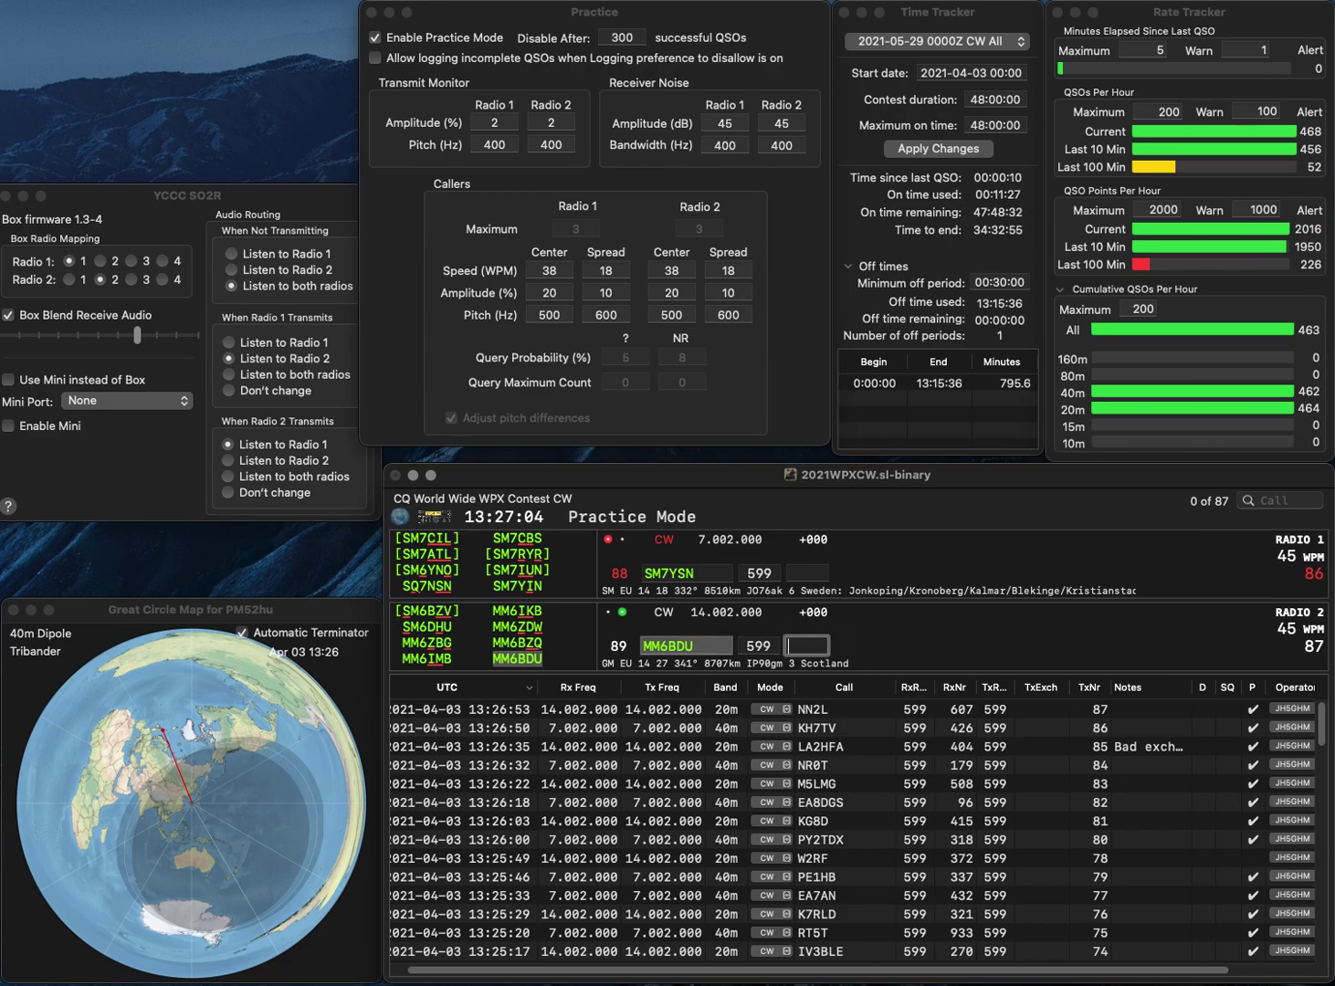
{"action": "type", "text": "848"}
{"action": "key", "text": "Return"}
Correct the Radio 1 call to SM7YIN and answer it again, and answer NF5U on Radio 2.
{"action": "key", "text": "BackSpace"}
{"action": "type", "text": "I"}
{"action": "key", "text": "Return"}
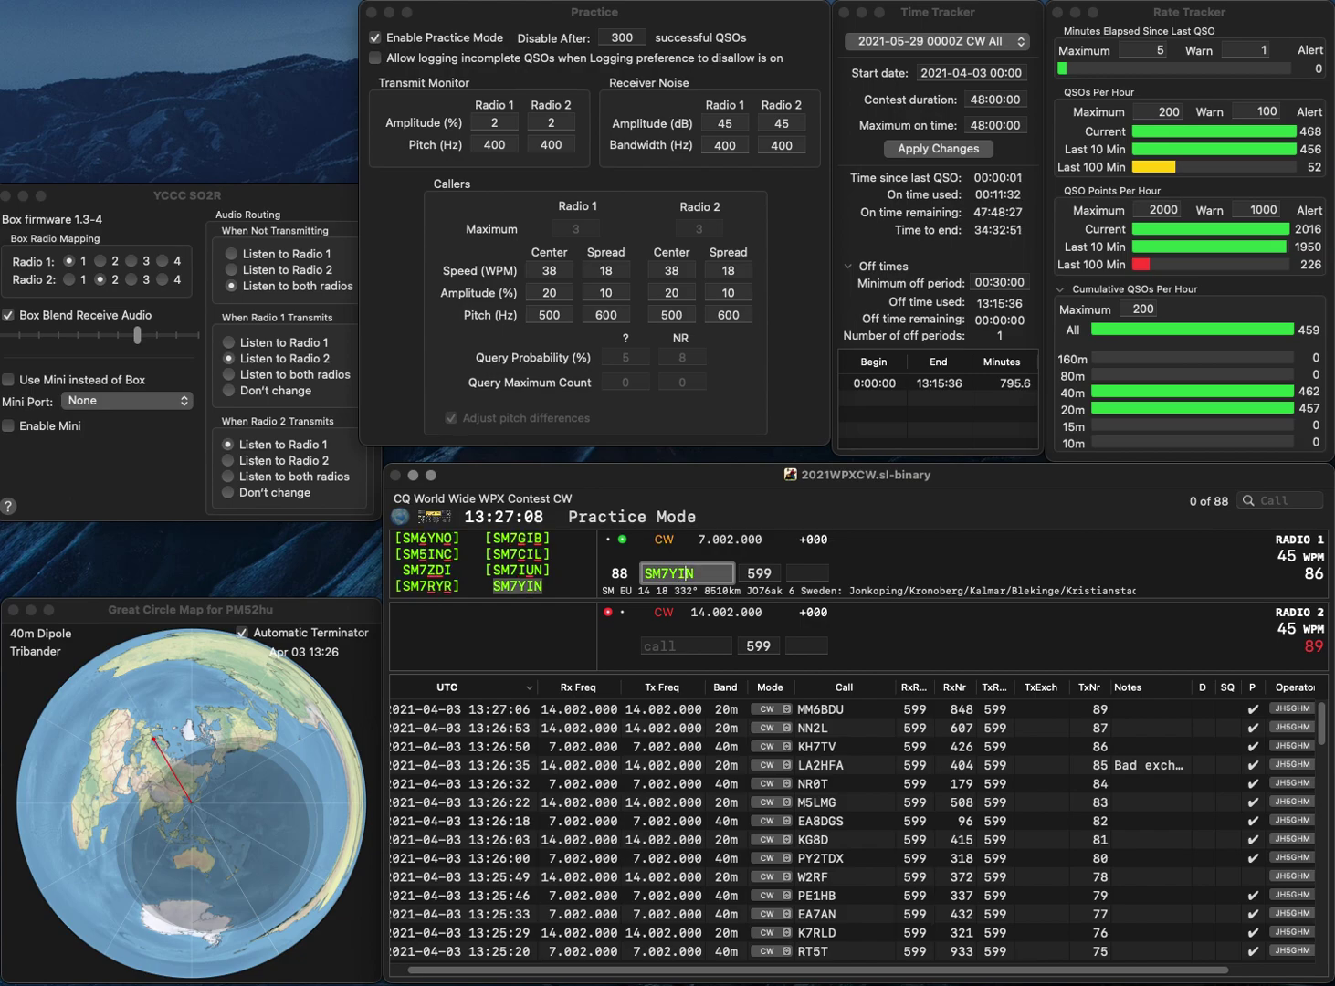
{"action": "type", "text": "NF5"}
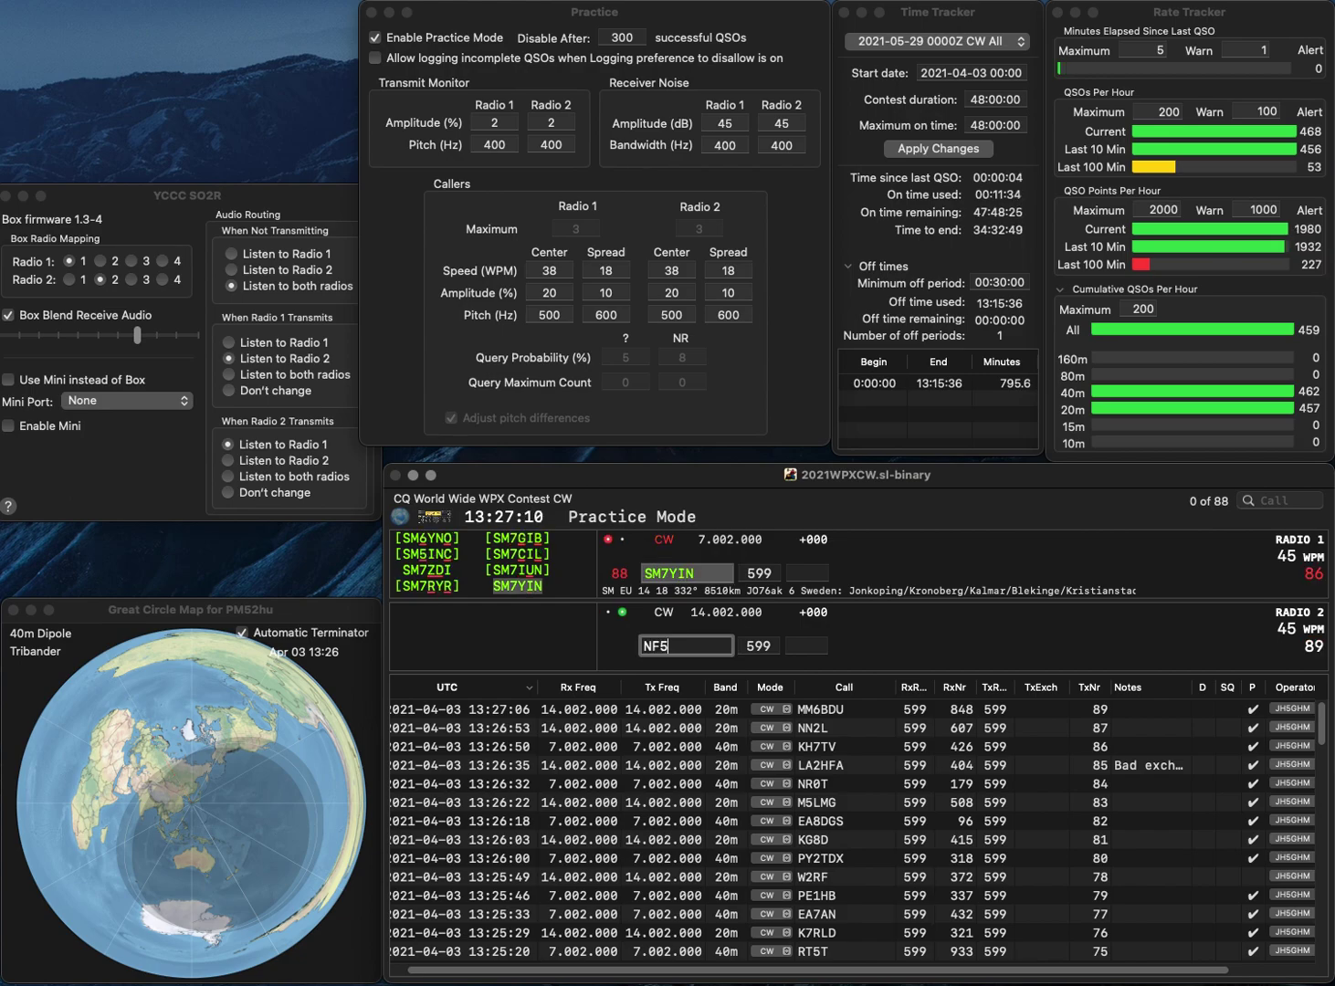
{"action": "type", "text": "U"}
{"action": "key", "text": "Return"}
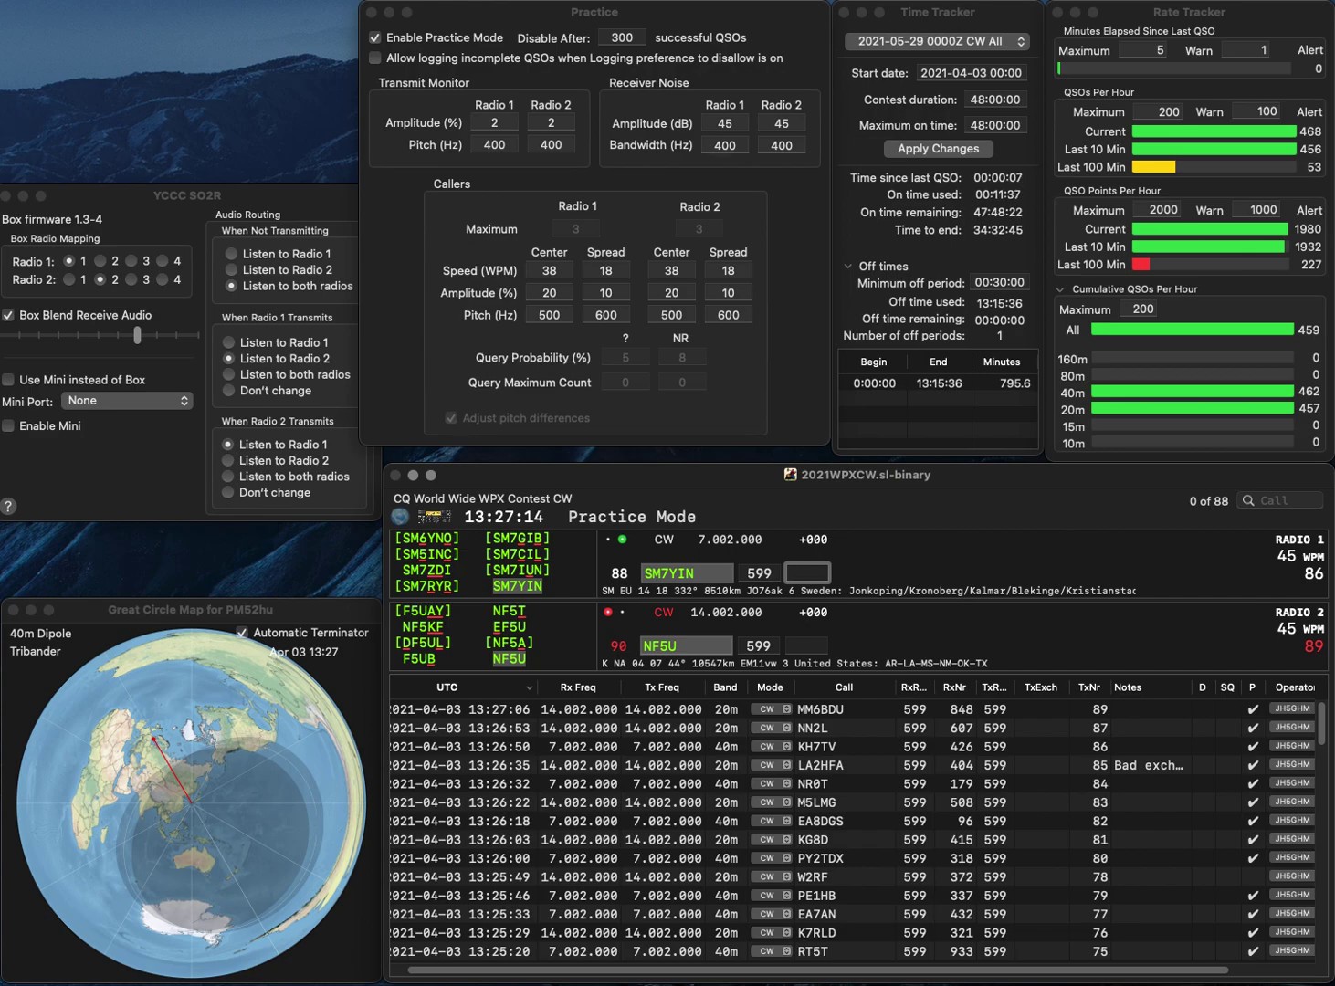
{"action": "type", "text": "24"}
{"action": "key", "text": "Return"}
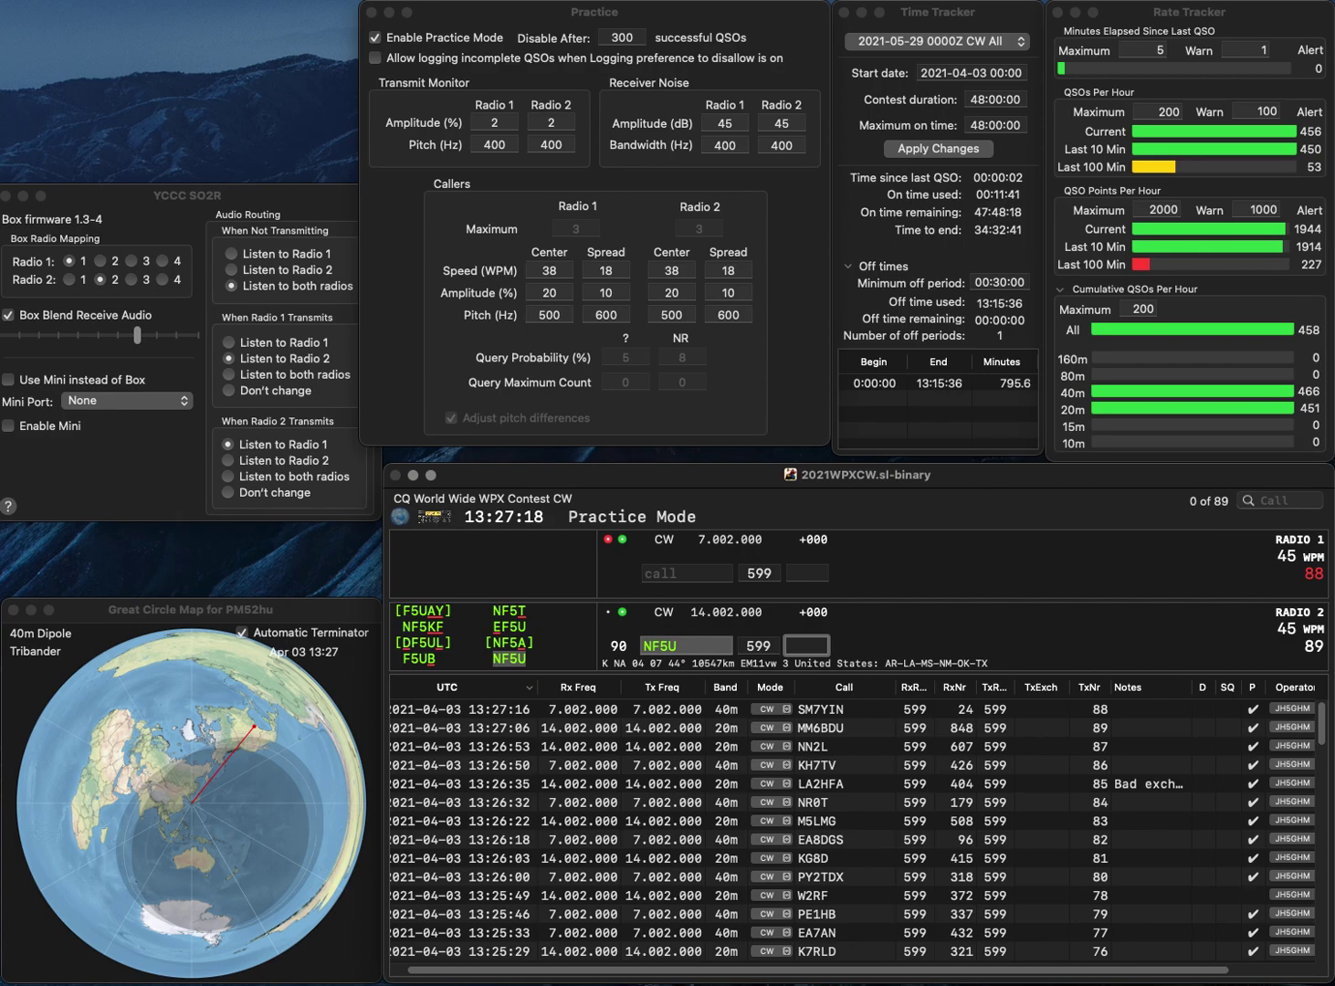
{"action": "type", "text": "4"}
{"action": "key", "text": "Return"}
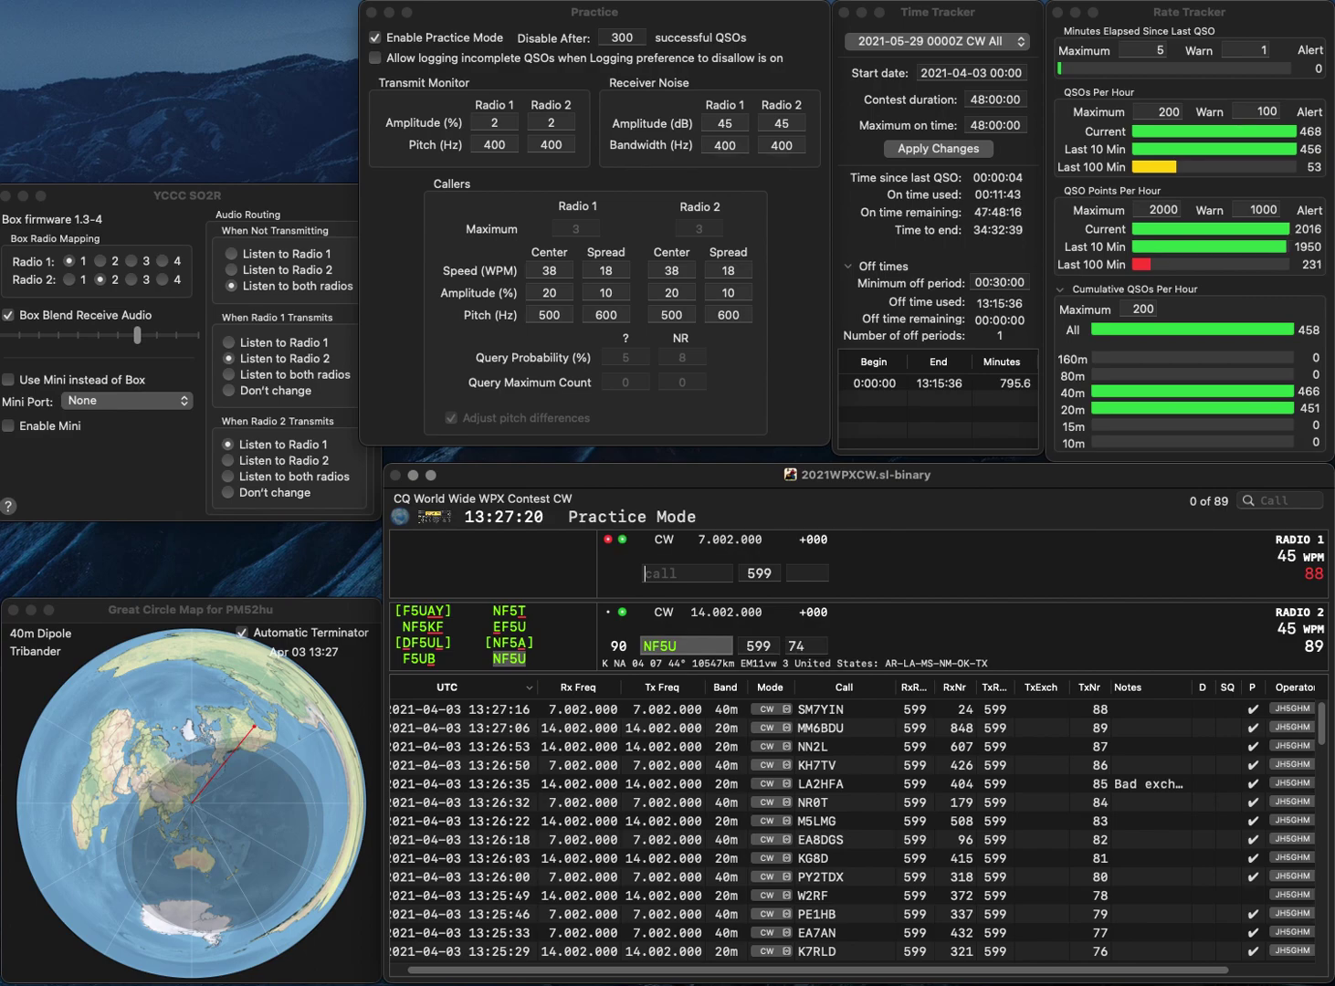
Answer DJ7RL on Radio 1 and AB9PR on Radio 2, replacing the miscopied BA9P call.
{"action": "type", "text": "DJ7RL"}
{"action": "key", "text": "Return"}
{"action": "type", "text": "BA9PR"}
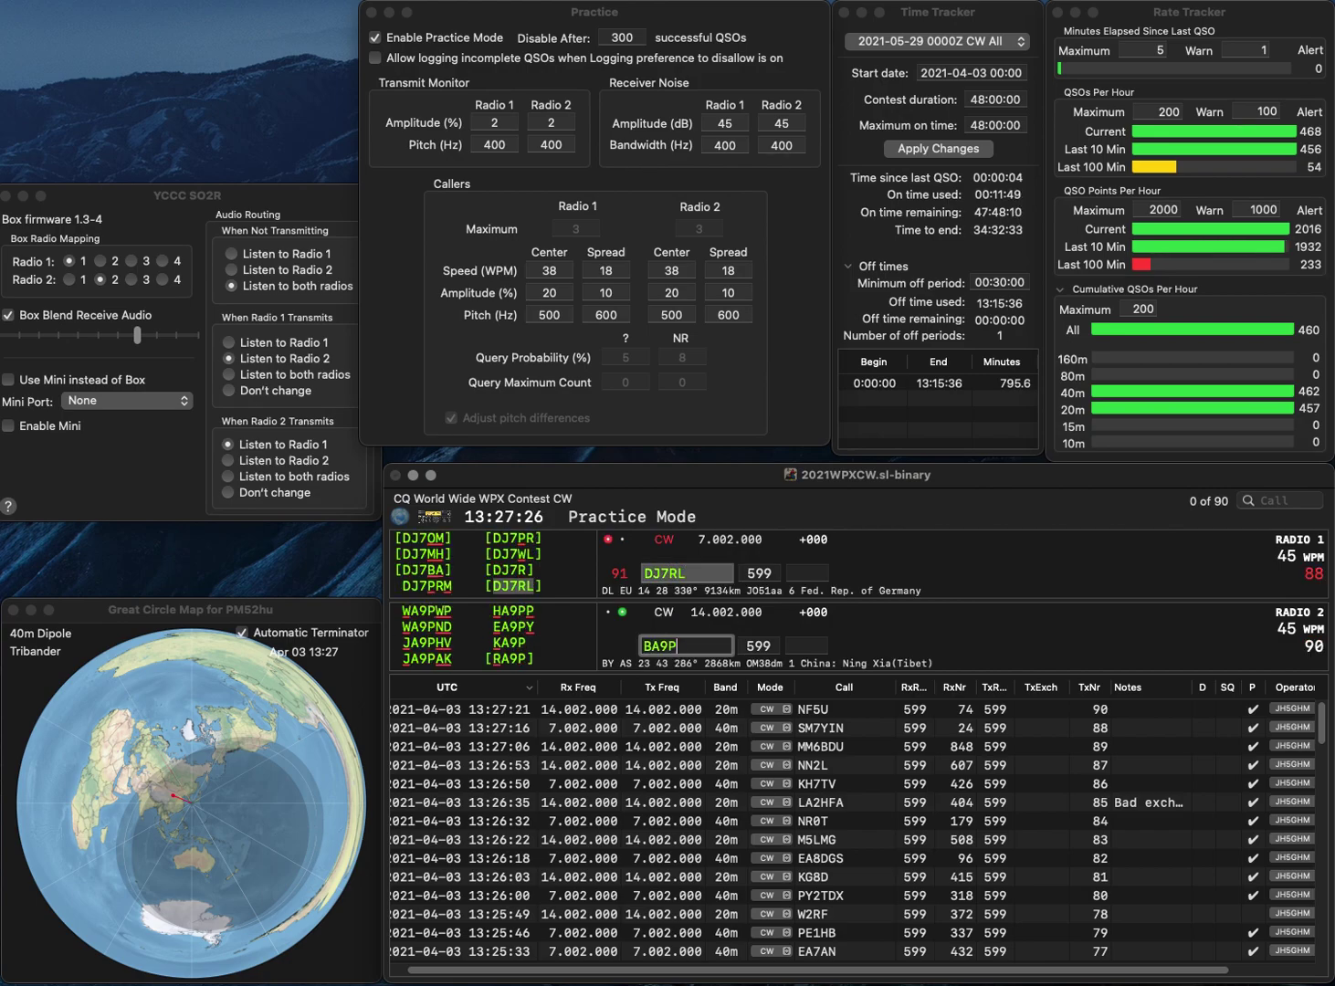
{"action": "key", "text": "BackSpace"}
{"action": "key", "text": "BackSpace"}
{"action": "key", "text": "BackSpace"}
{"action": "key", "text": "BackSpace"}
{"action": "key", "text": "BackSpace"}
{"action": "type", "text": "AB9PR"}
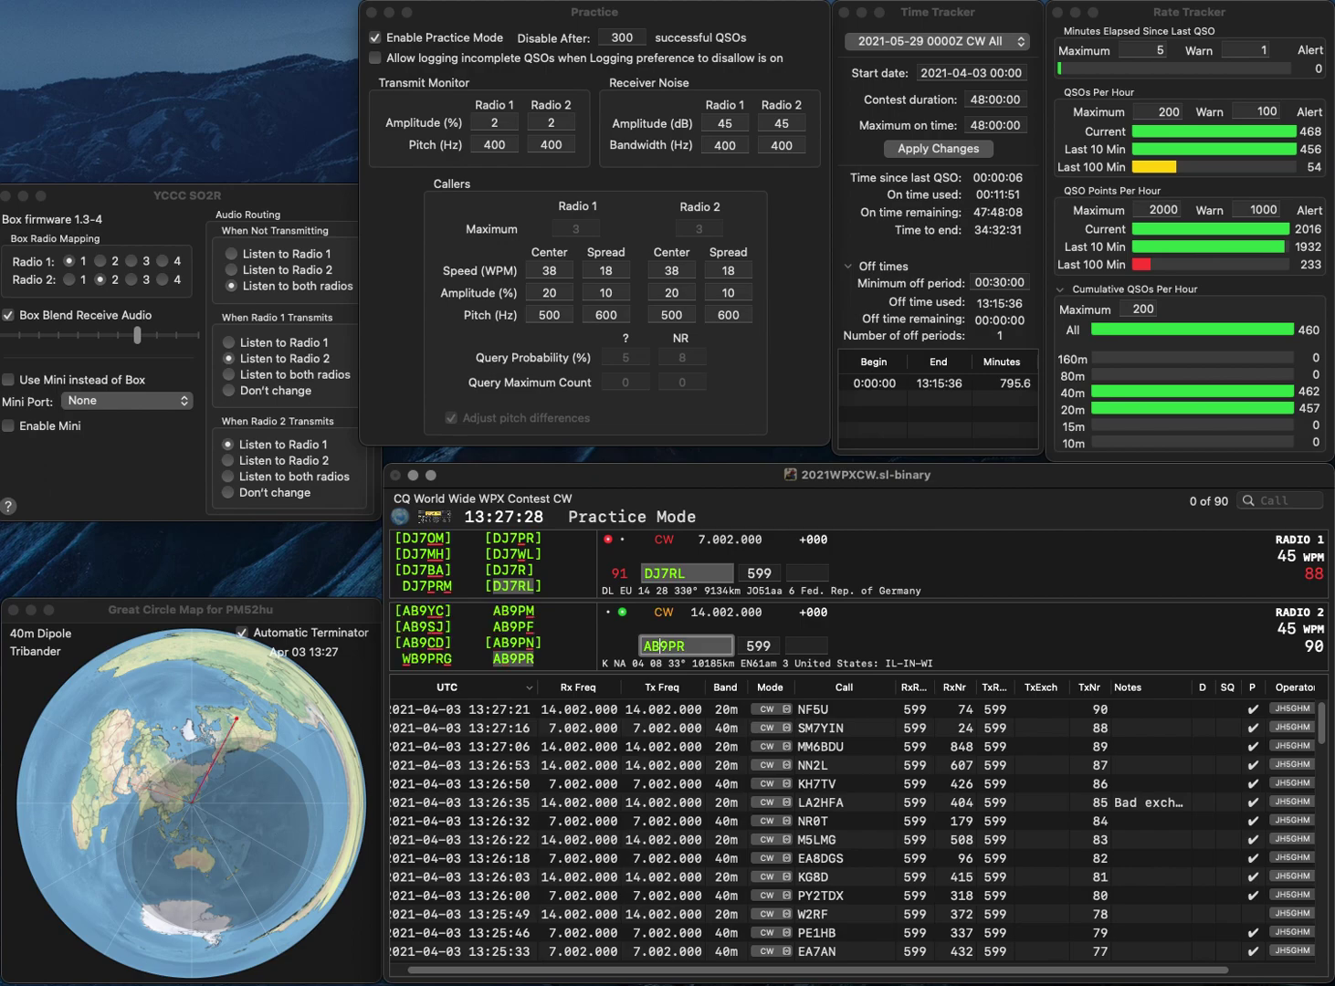
{"action": "key", "text": "Return"}
{"action": "type", "text": "635"}
{"action": "key", "text": "Return"}
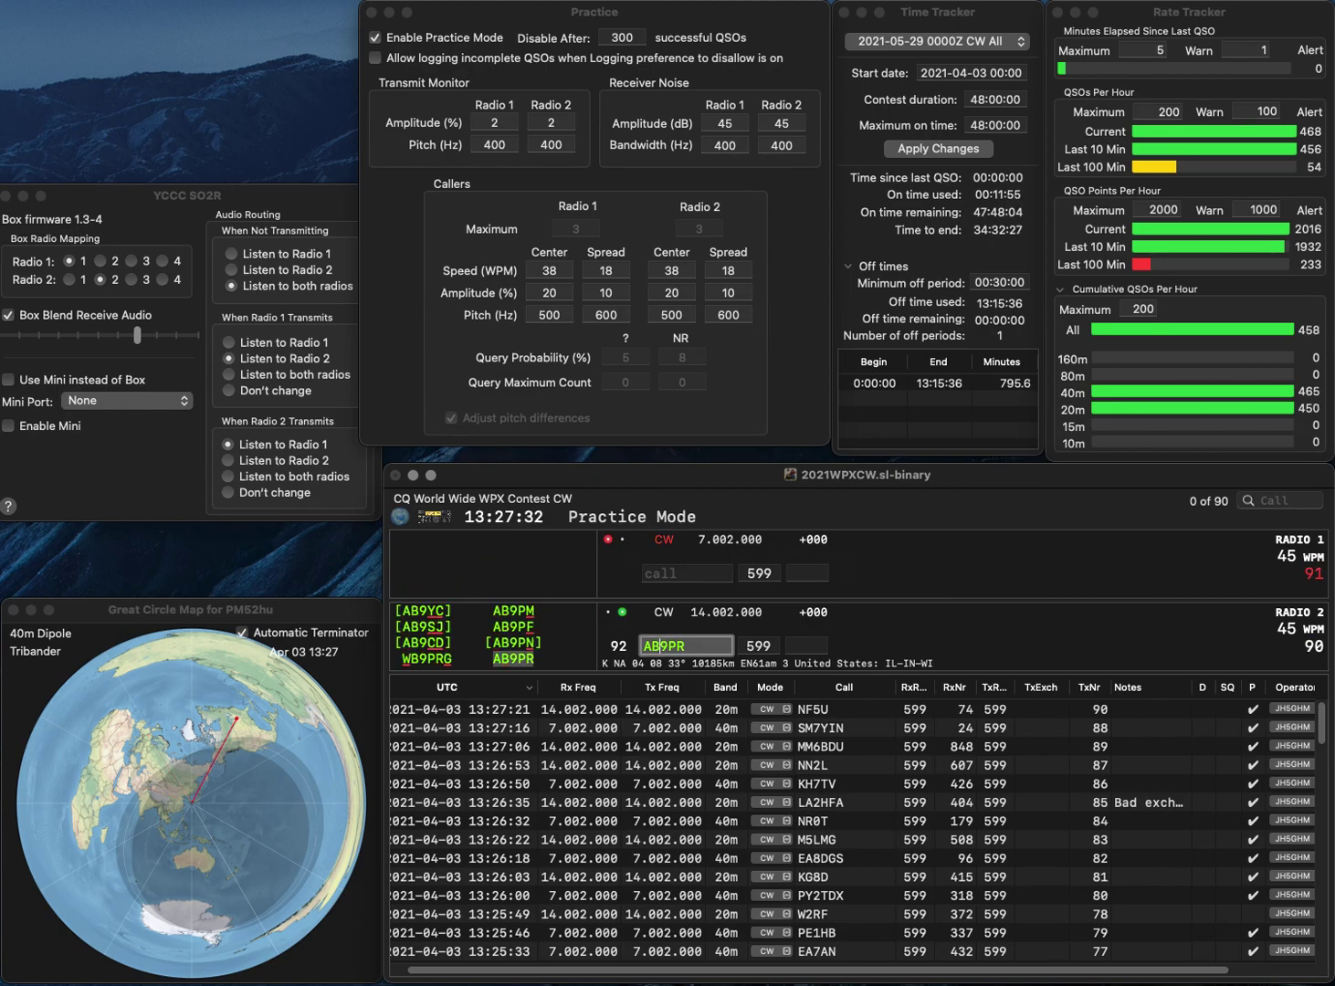
{"action": "type", "text": "778"}
{"action": "key", "text": "Return"}
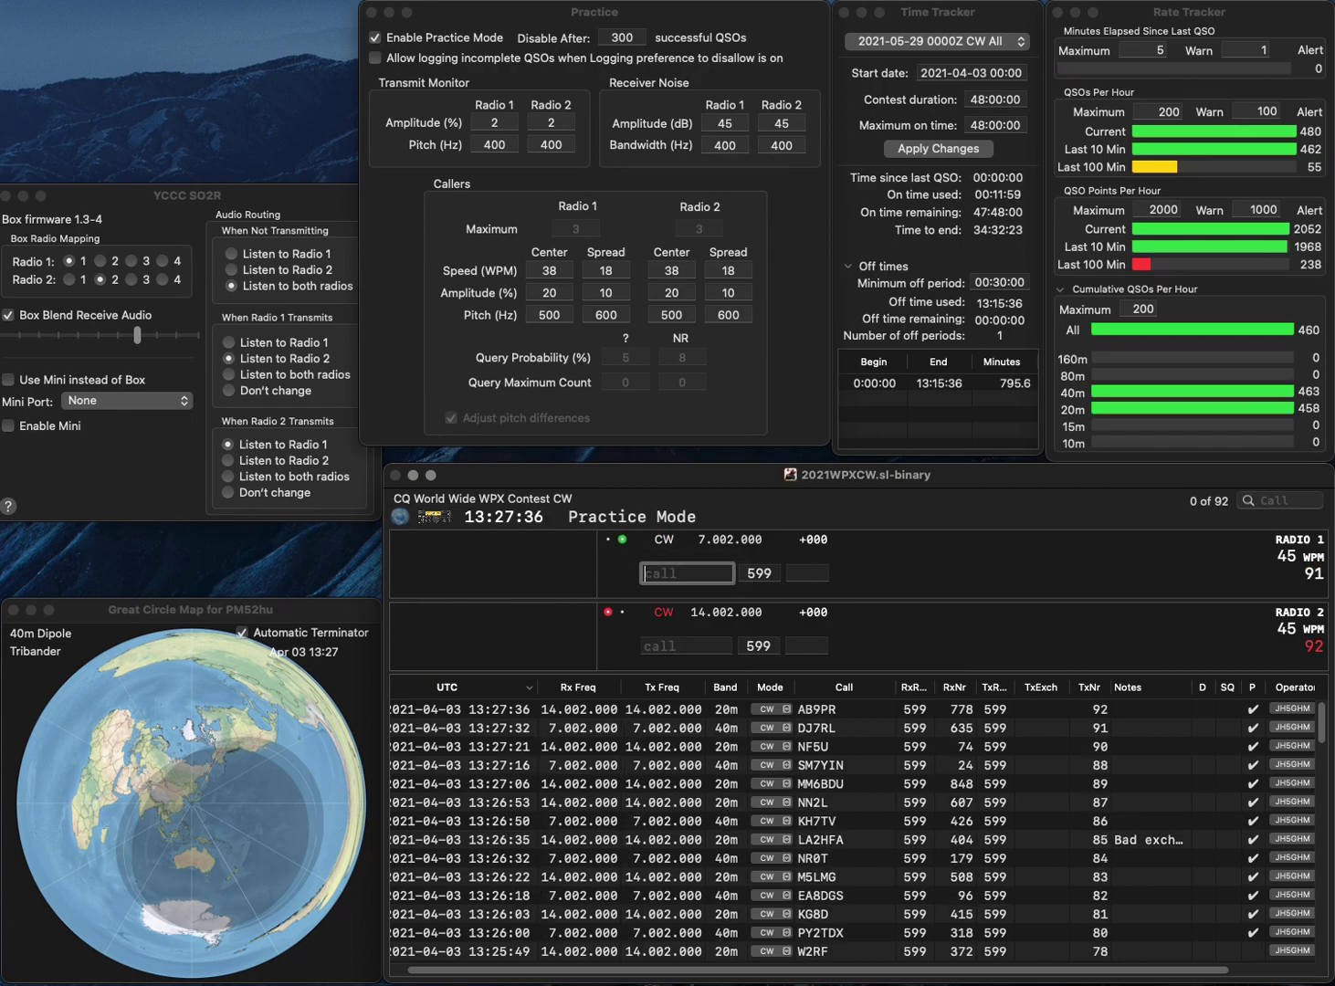
{"action": "type", "text": "EI"}
{"action": "key", "text": "Return"}
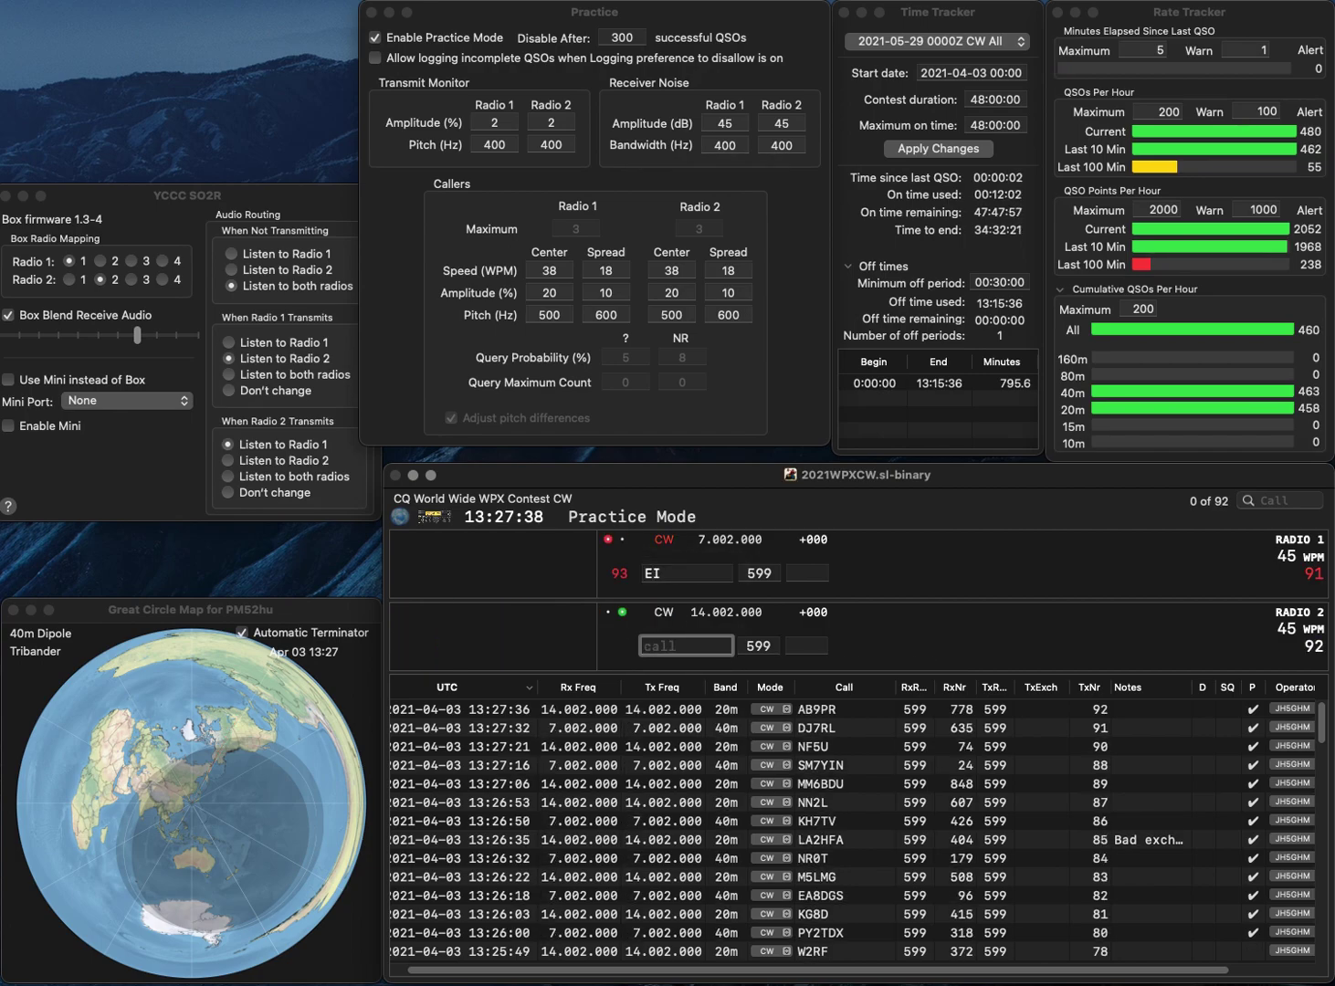
{"action": "key", "text": "BackSpace"}
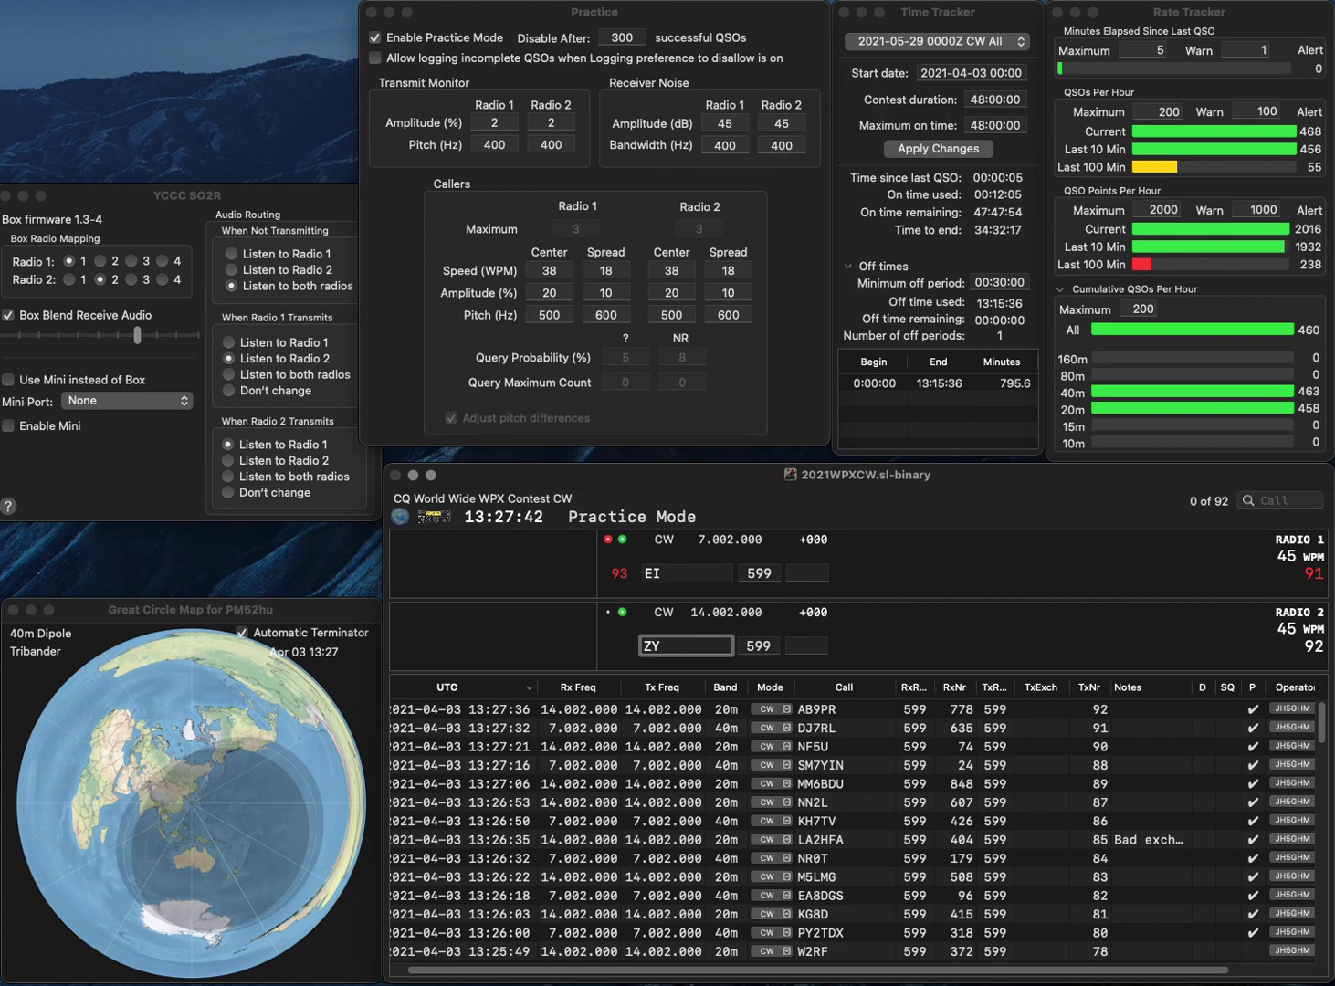
{"action": "type", "text": "36"}
{"action": "key", "text": "Return"}
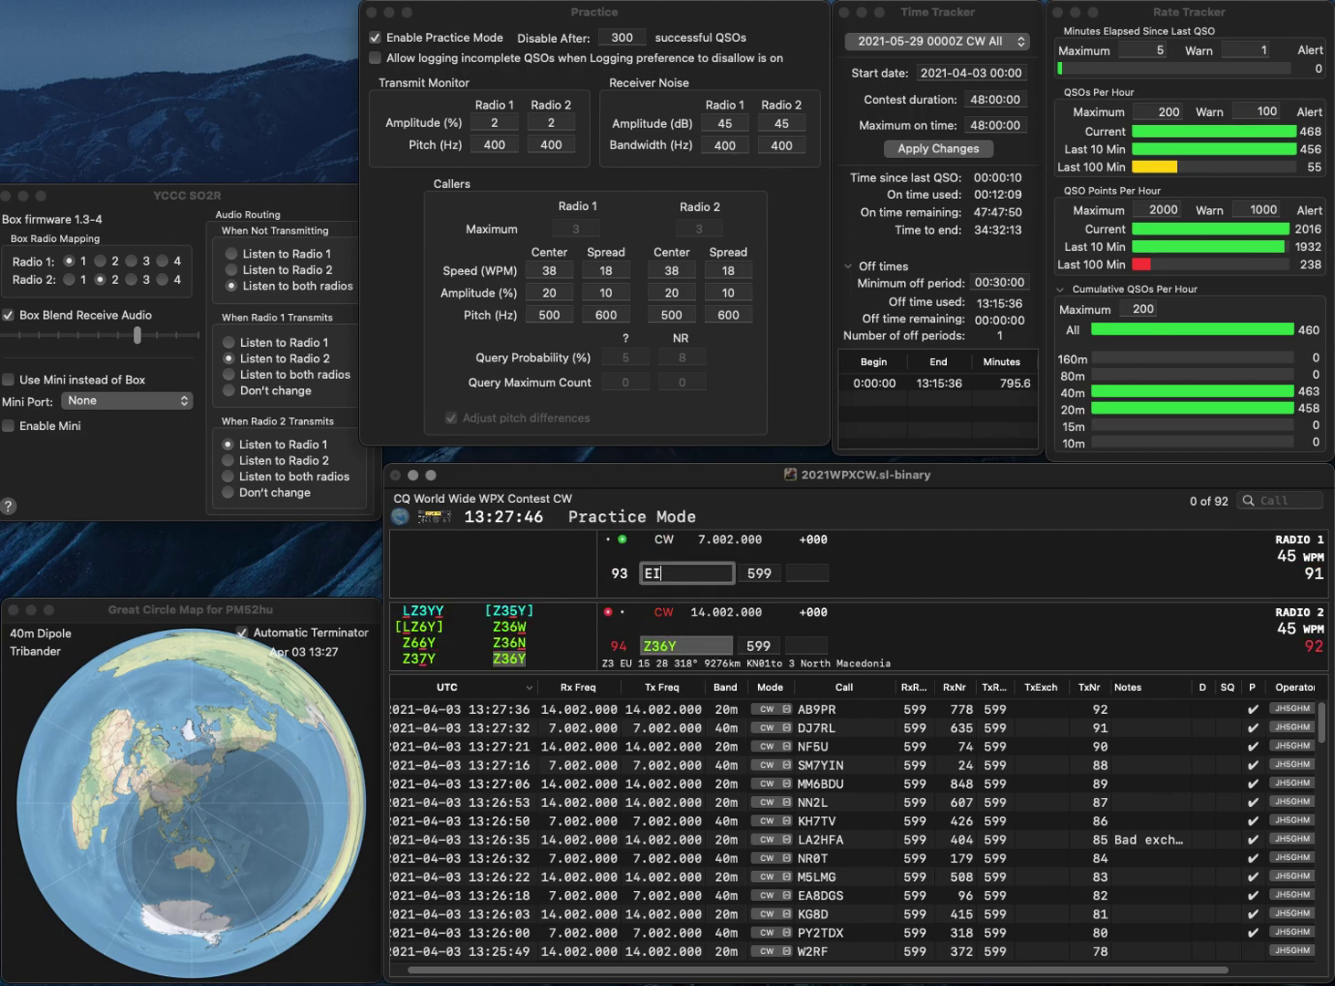
{"action": "type", "text": "8FH"}
{"action": "key", "text": "Return"}
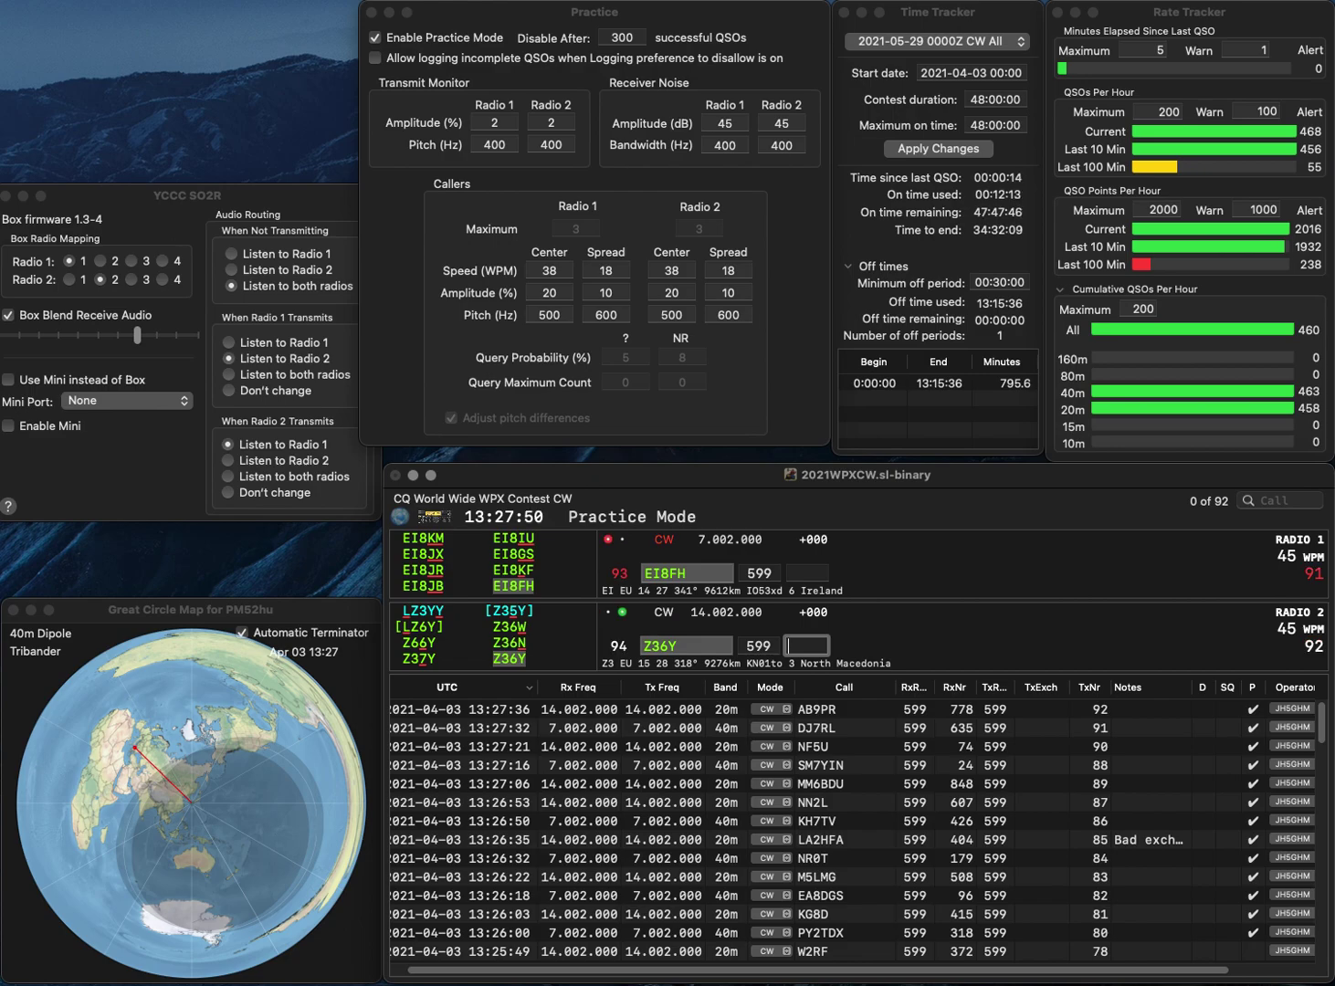
Correct the Radio 2 call to Z66Y and answer it again.
{"action": "left_click", "coordinate": [657, 645]}
{"action": "key", "text": "BackSpace"}
{"action": "type", "text": "6"}
{"action": "key", "text": "Return"}
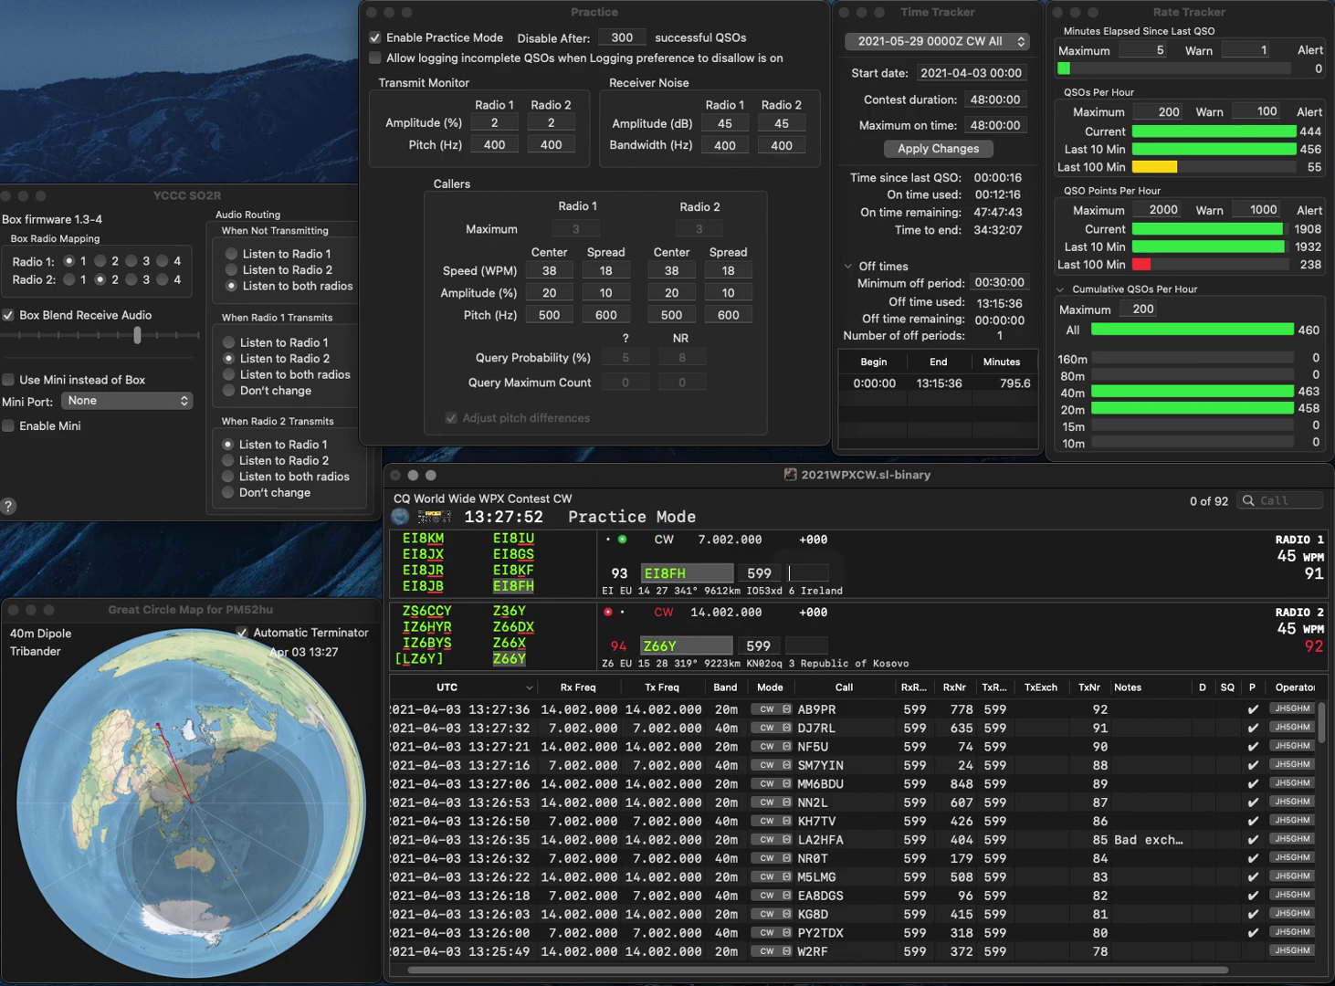
Log EI8FH on Radio 1 with received number 493 and Z66Y on Radio 2 with 185.
{"action": "type", "text": "493"}
{"action": "key", "text": "Return"}
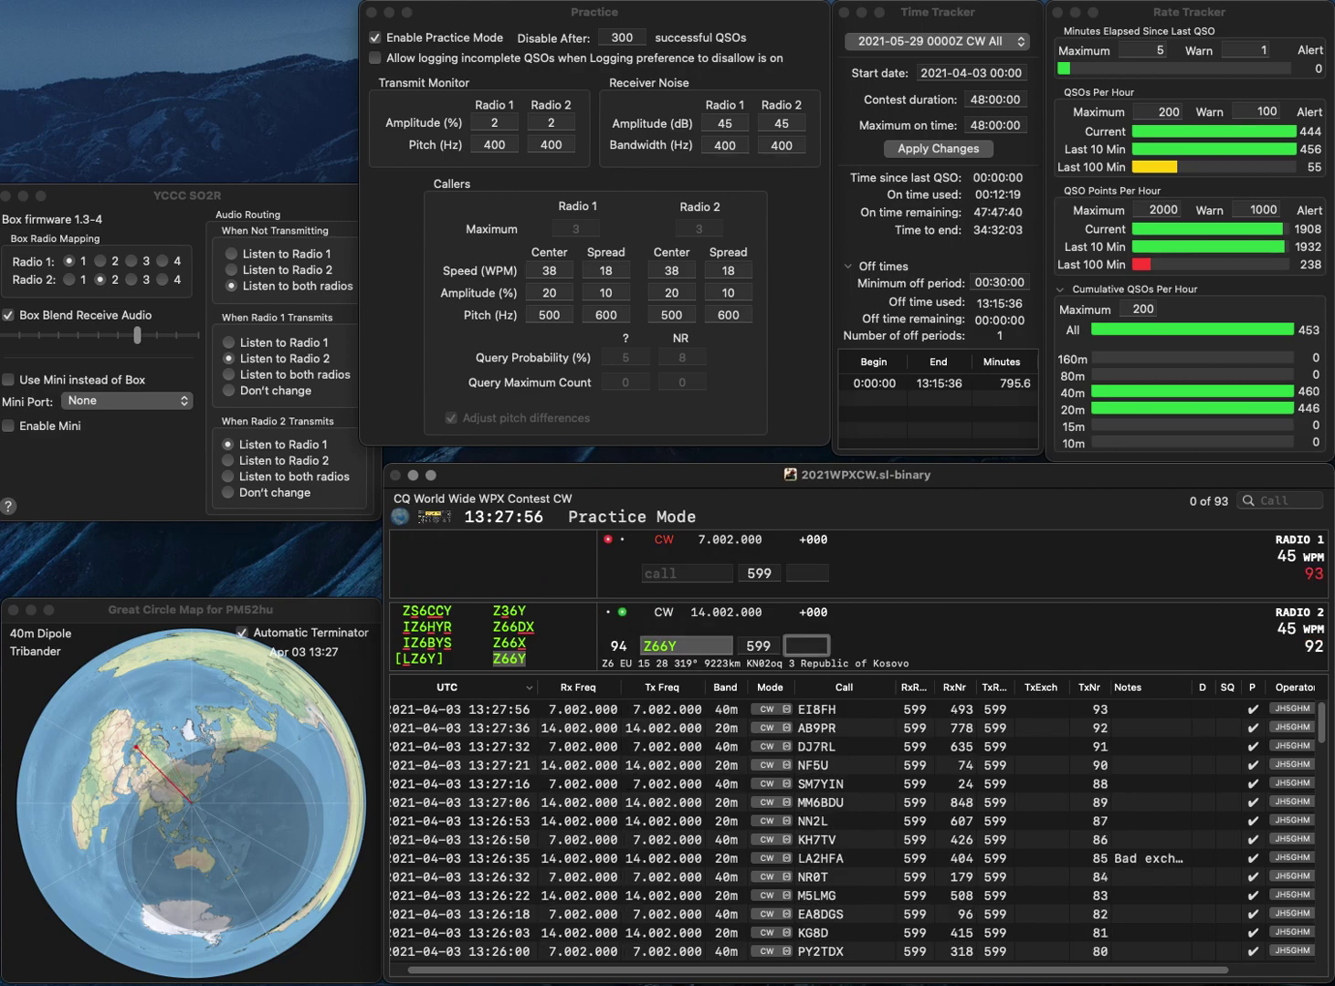
{"action": "type", "text": "185"}
{"action": "key", "text": "Return"}
Answer N7YQ on Radio 1, replacing the miscopied NGY call, and IV3ONZ on Radio 2.
{"action": "type", "text": "NGY"}
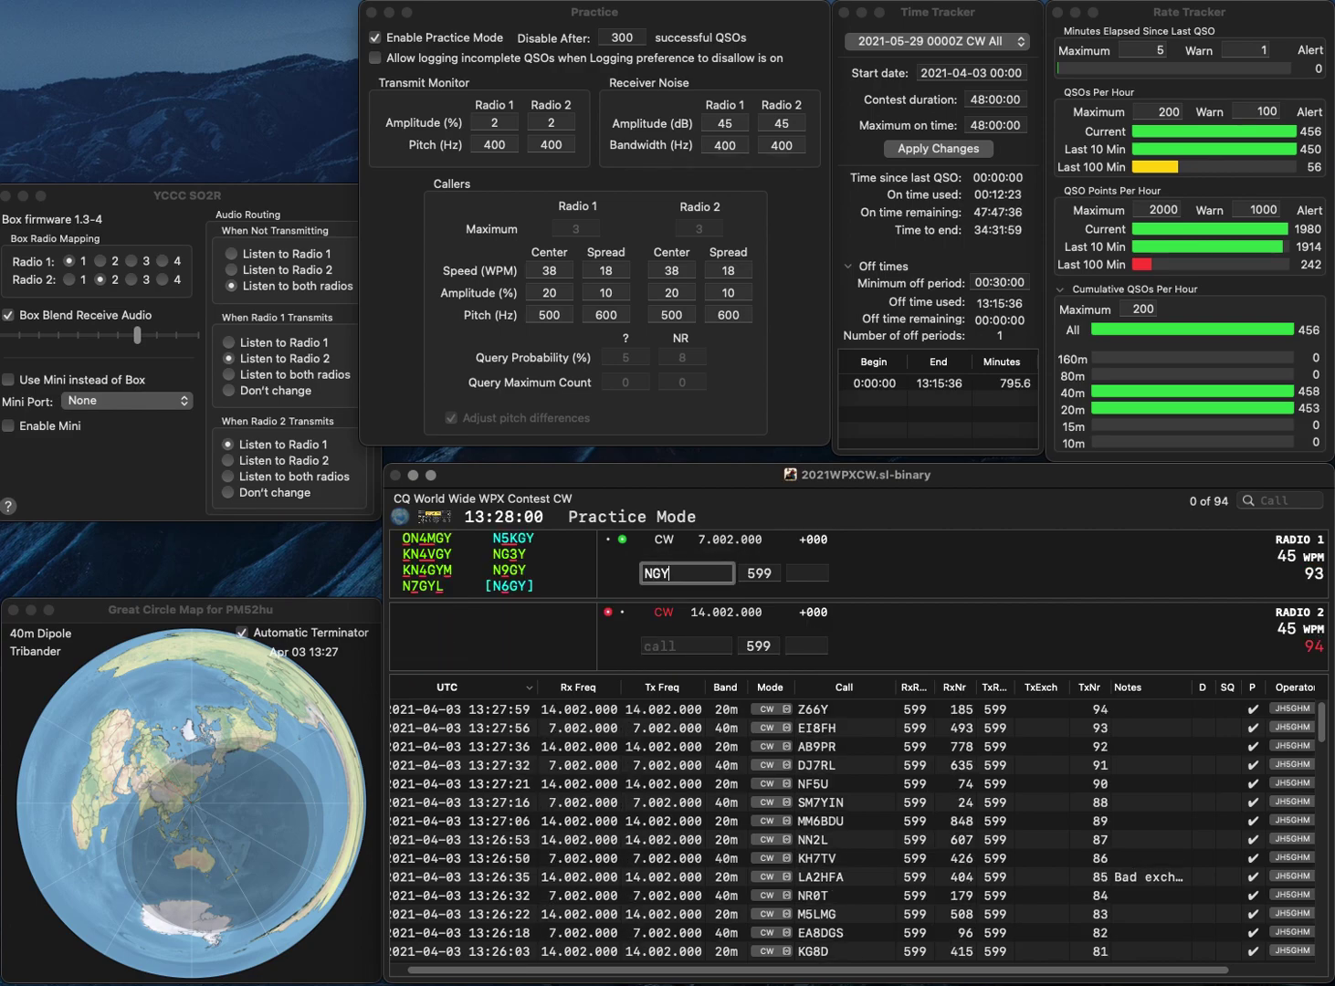
{"action": "key", "text": "BackSpace"}
{"action": "key", "text": "BackSpace"}
{"action": "type", "text": "7YQ"}
{"action": "left_click", "coordinate": [687, 645]}
{"action": "type", "text": "30NZ"}
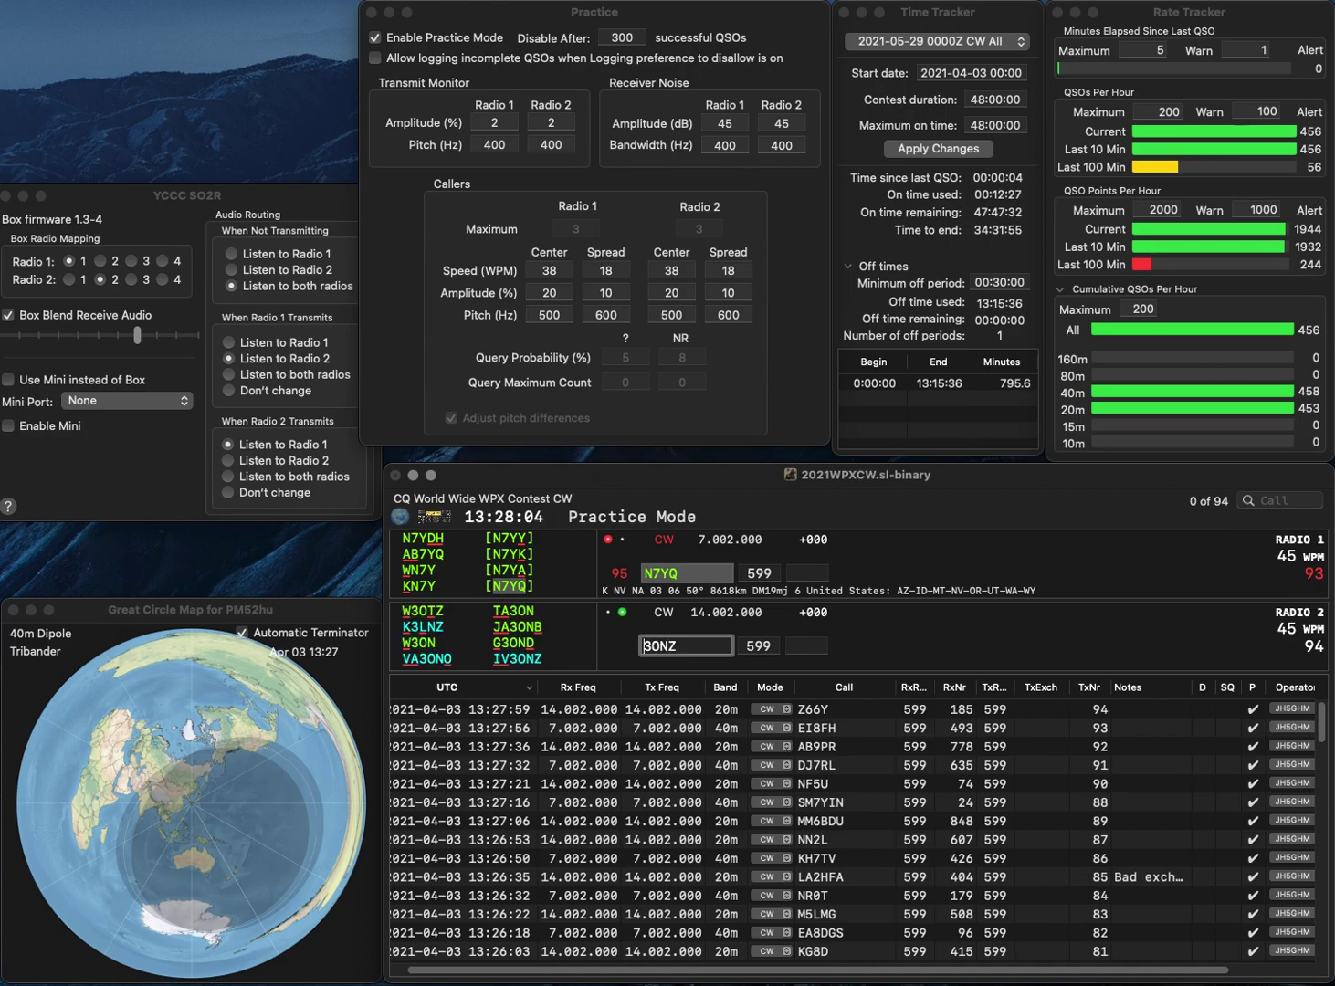
{"action": "key", "text": "Home"}
{"action": "type", "text": "IV"}
{"action": "key", "text": "Return"}
{"action": "key", "text": "Return"}
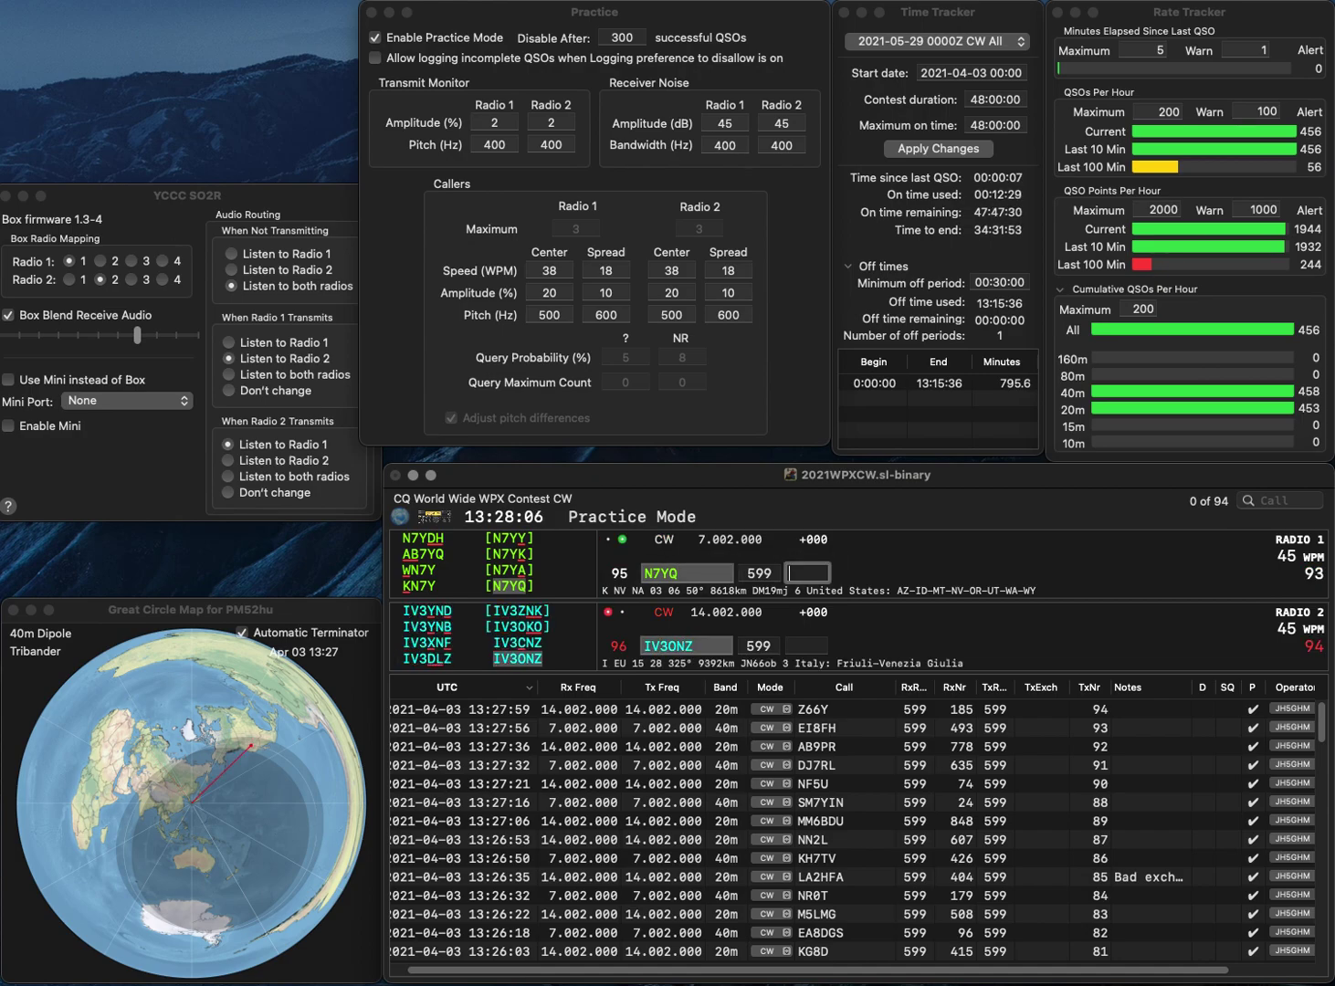
Log N7YQ on Radio 1 with received number 37 and IV3ONZ on Radio 2 with 775.
{"action": "type", "text": "37"}
{"action": "key", "text": "Return"}
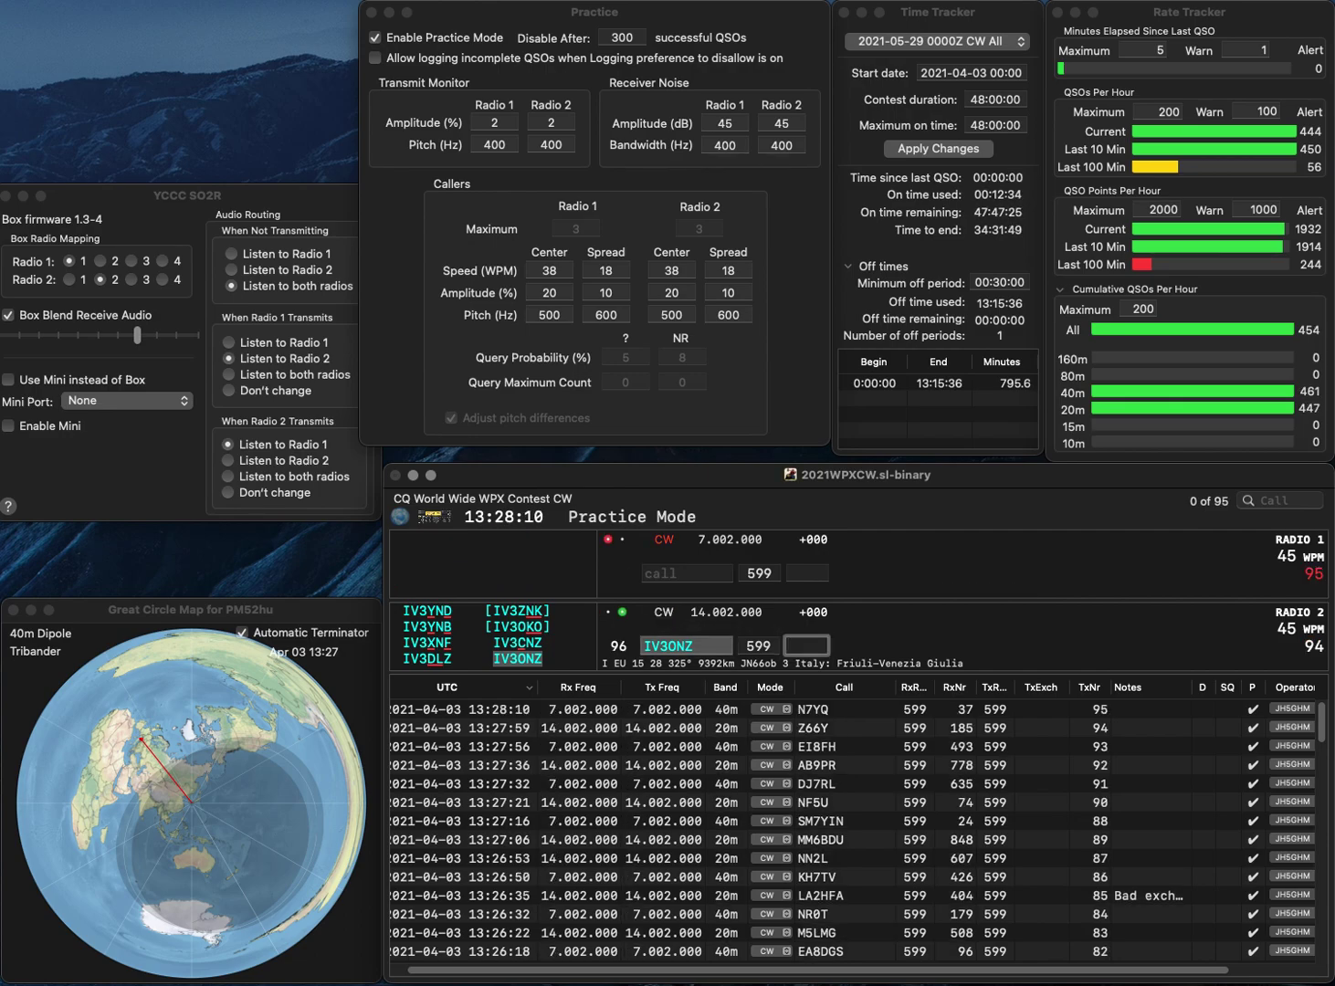
{"action": "type", "text": "775"}
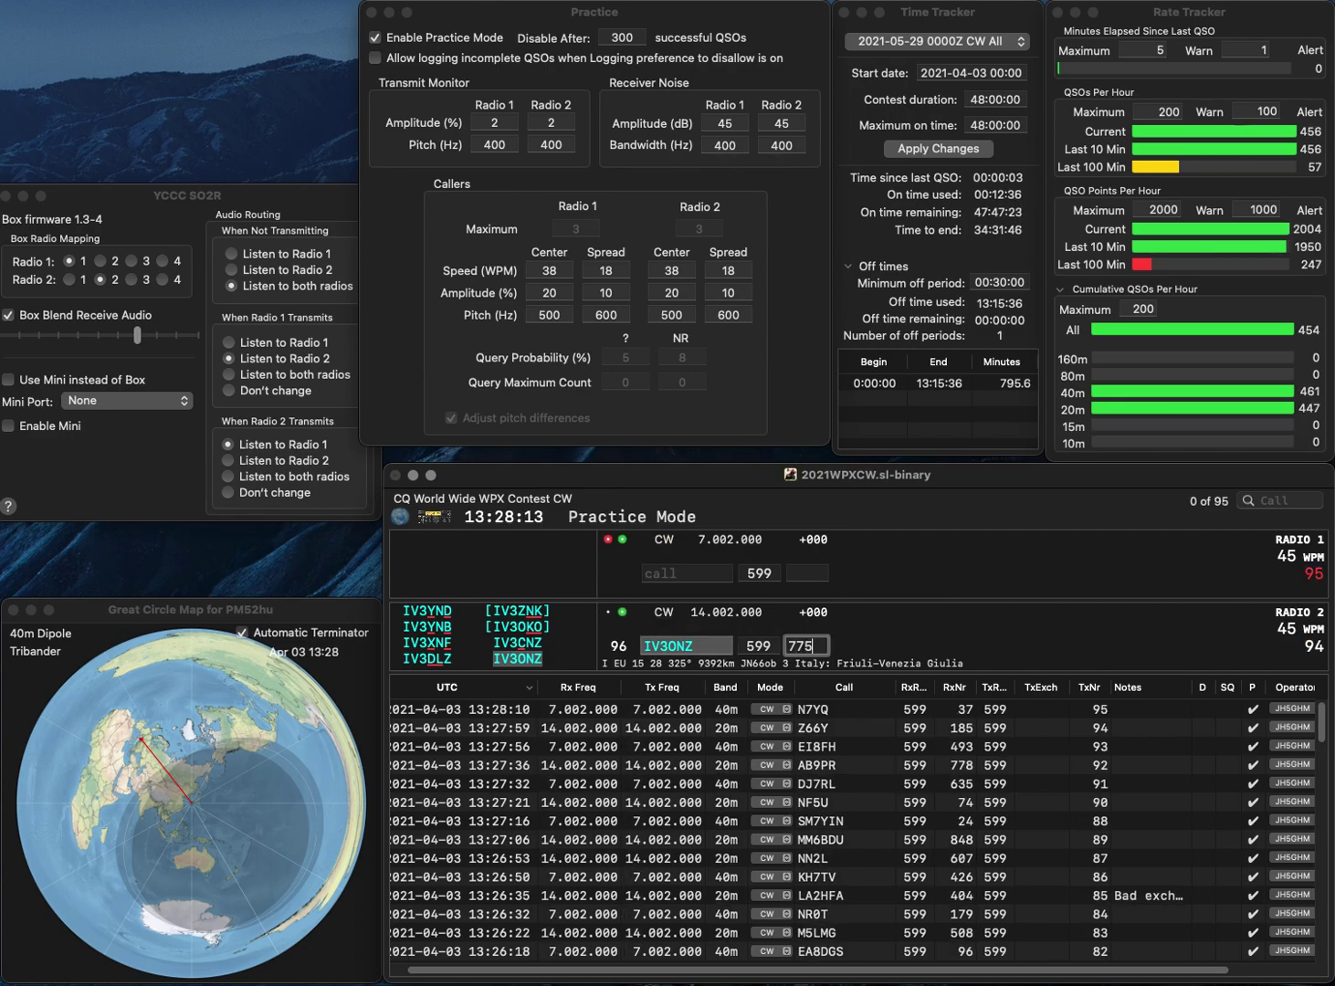
{"action": "key", "text": "Return"}
{"action": "type", "text": "9"}
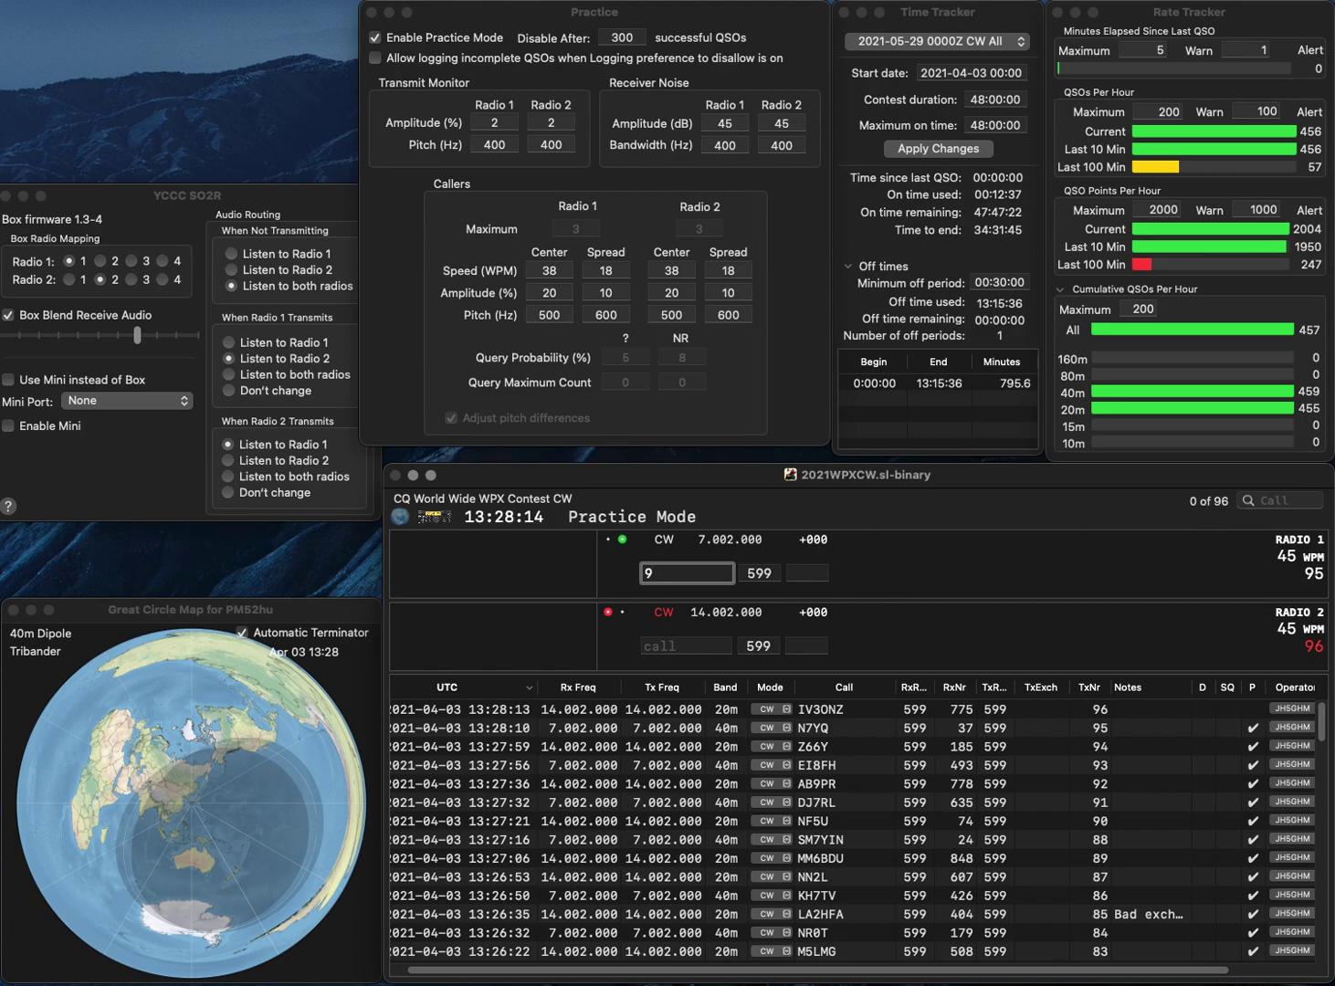
{"action": "type", "text": "CRY"}
{"action": "key", "text": "super+Left"}
{"action": "type", "text": "HB"}
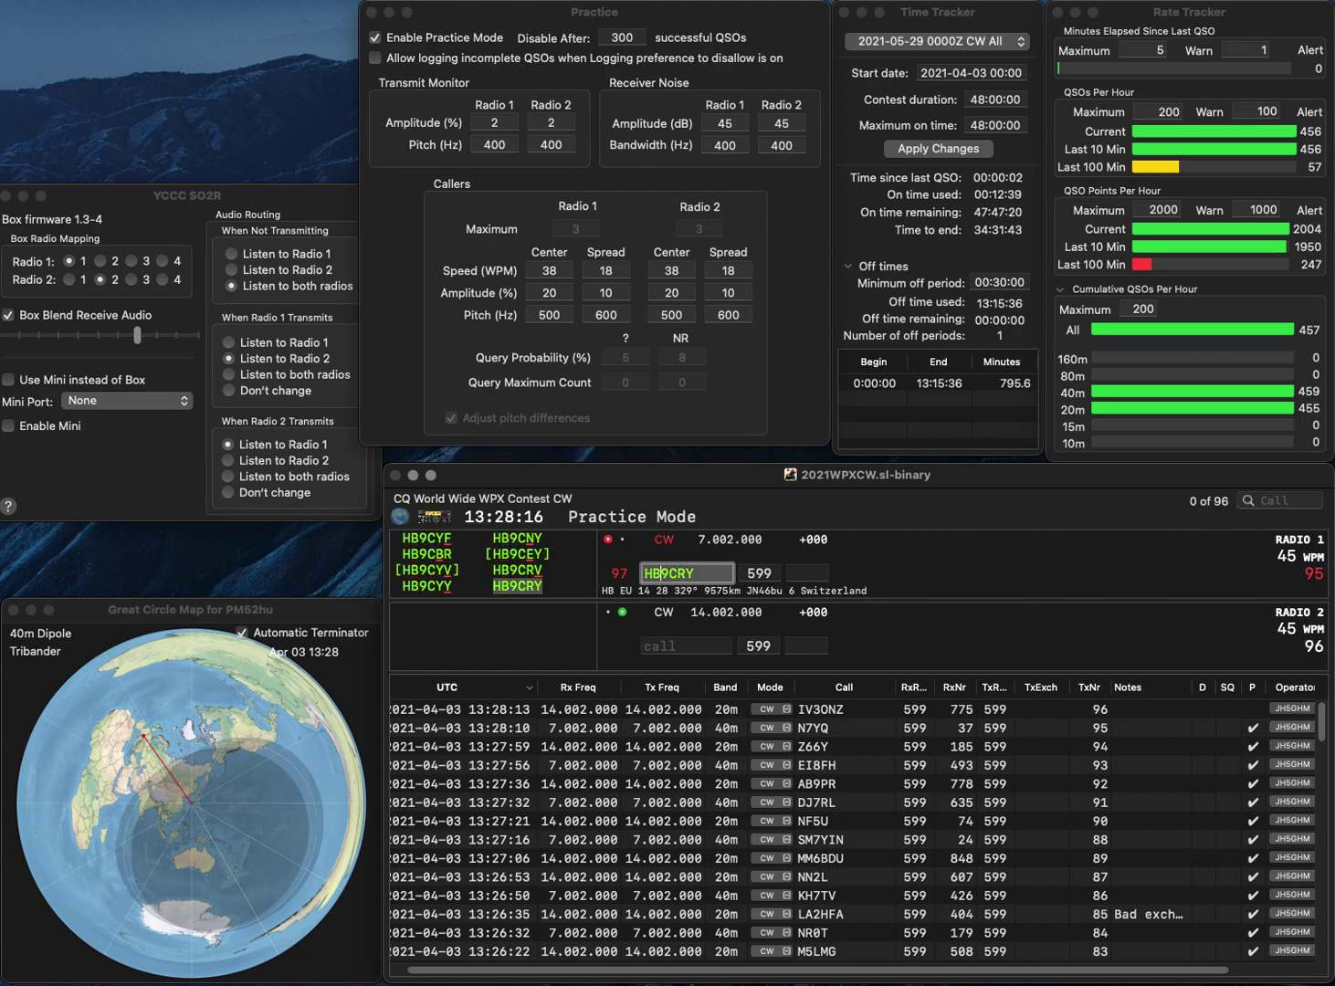
{"action": "left_click", "coordinate": [685, 646]}
{"action": "type", "text": "IGX"}
{"action": "key", "text": "super+Left"}
{"action": "key", "text": "Delete"}
{"action": "type", "text": "H"}
{"action": "key", "text": "Right"}
{"action": "type", "text": "3"}
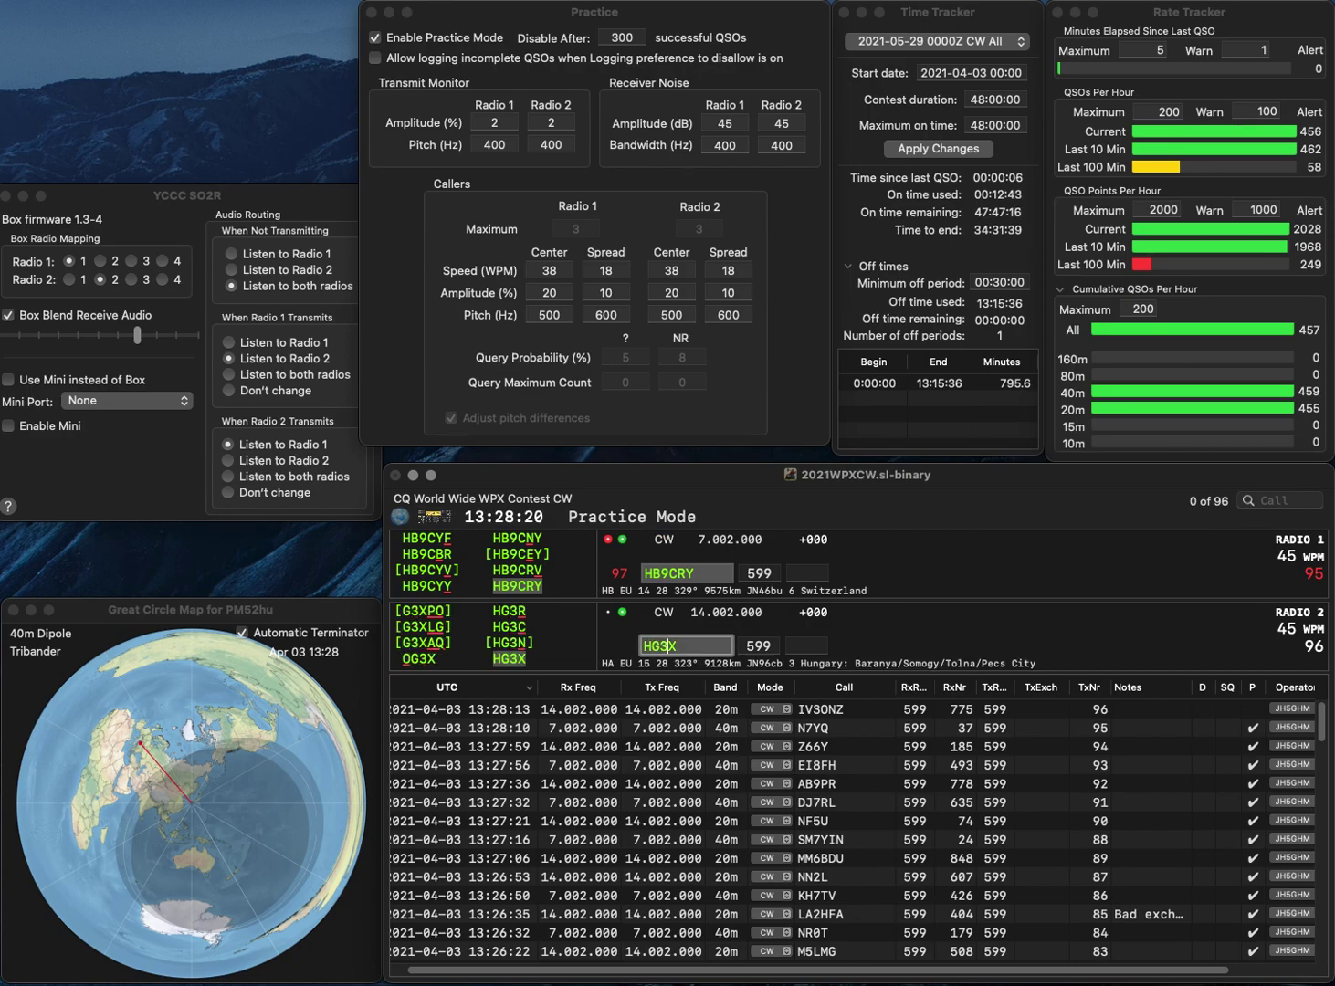
{"action": "key", "text": "Return"}
{"action": "type", "text": "223"}
{"action": "key", "text": "Return"}
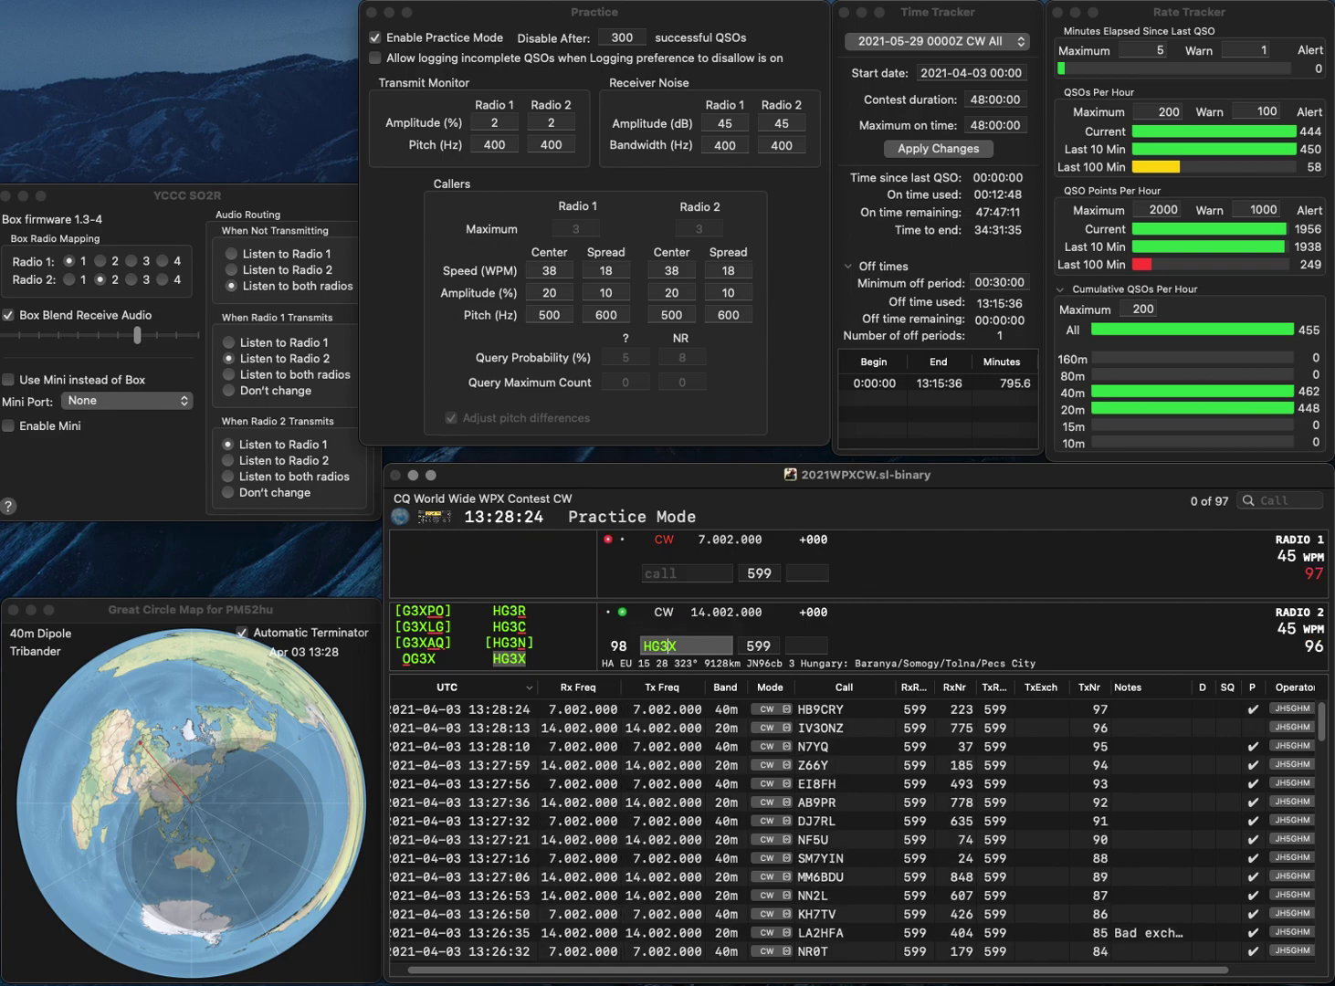
{"action": "type", "text": "3"}
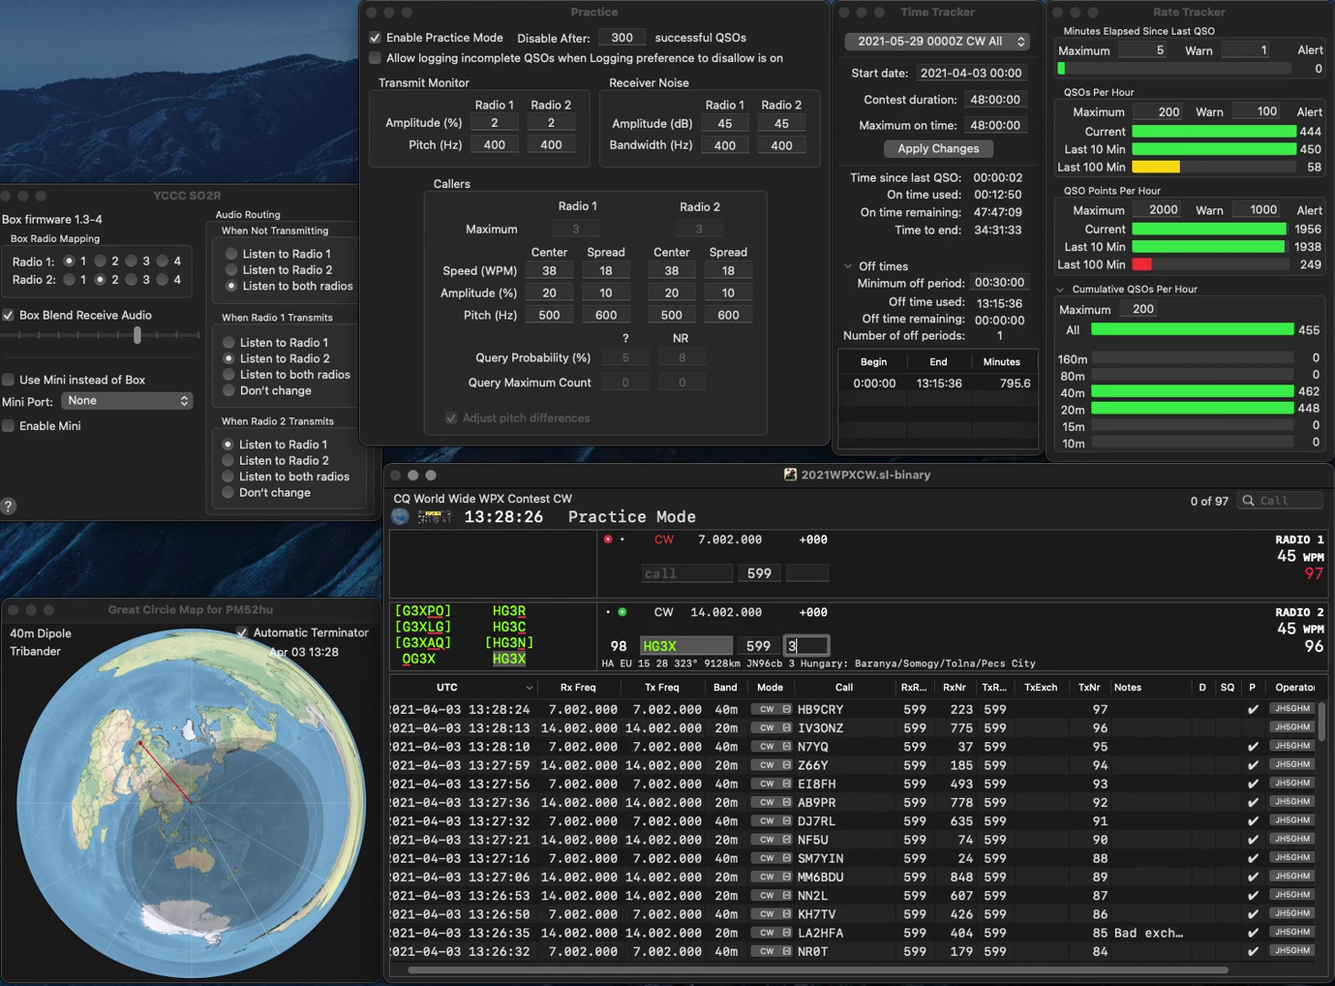
{"action": "type", "text": "98"}
{"action": "key", "text": "Return"}
{"action": "type", "text": "JVD"}
{"action": "key", "text": "super+Left"}
{"action": "type", "text": "KL7"}
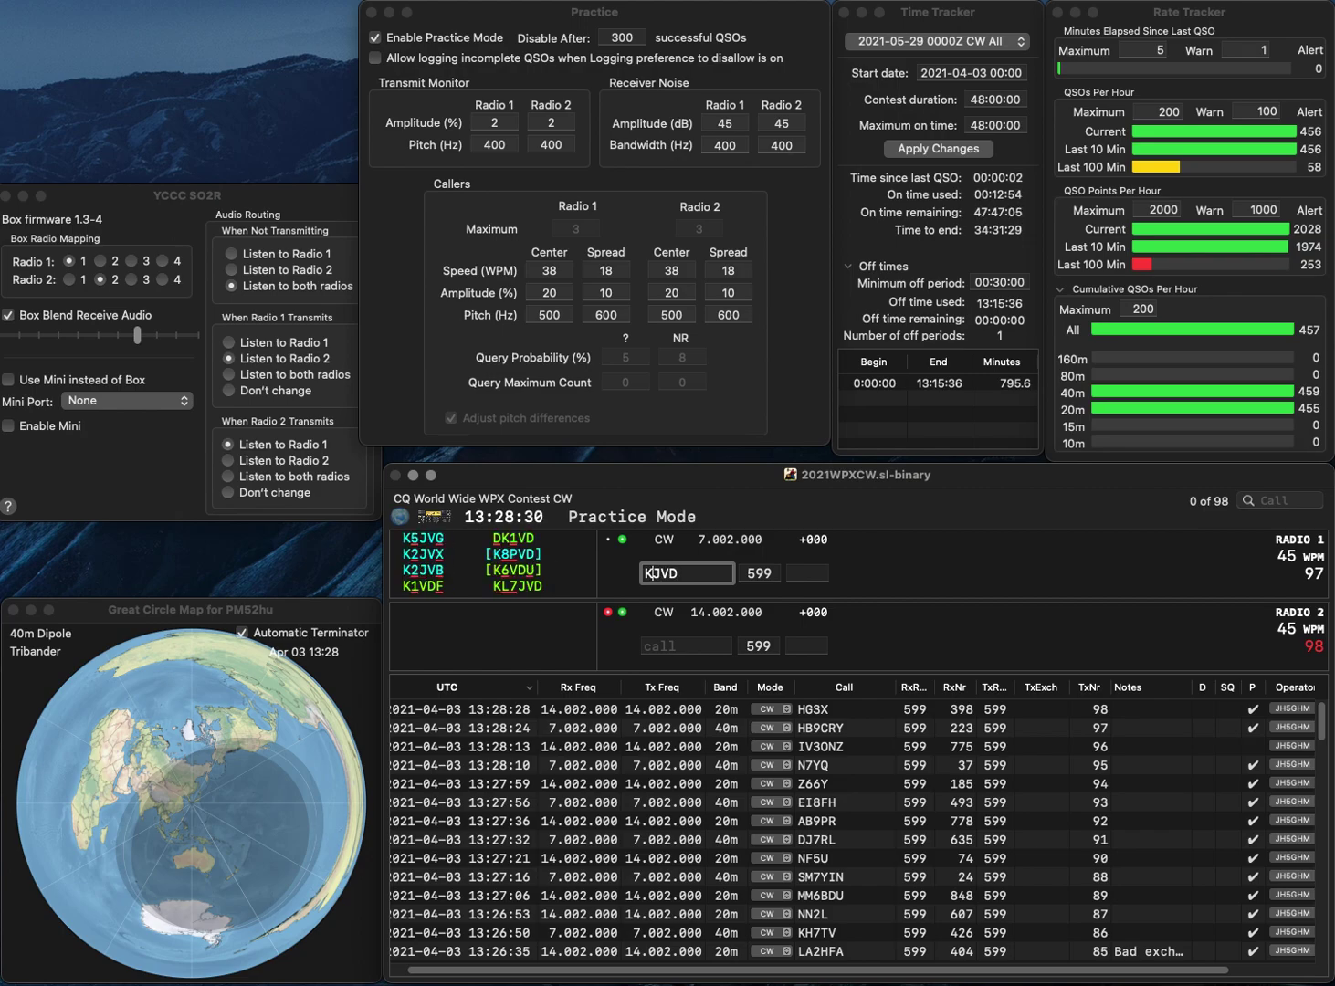
{"action": "key", "text": "Return"}
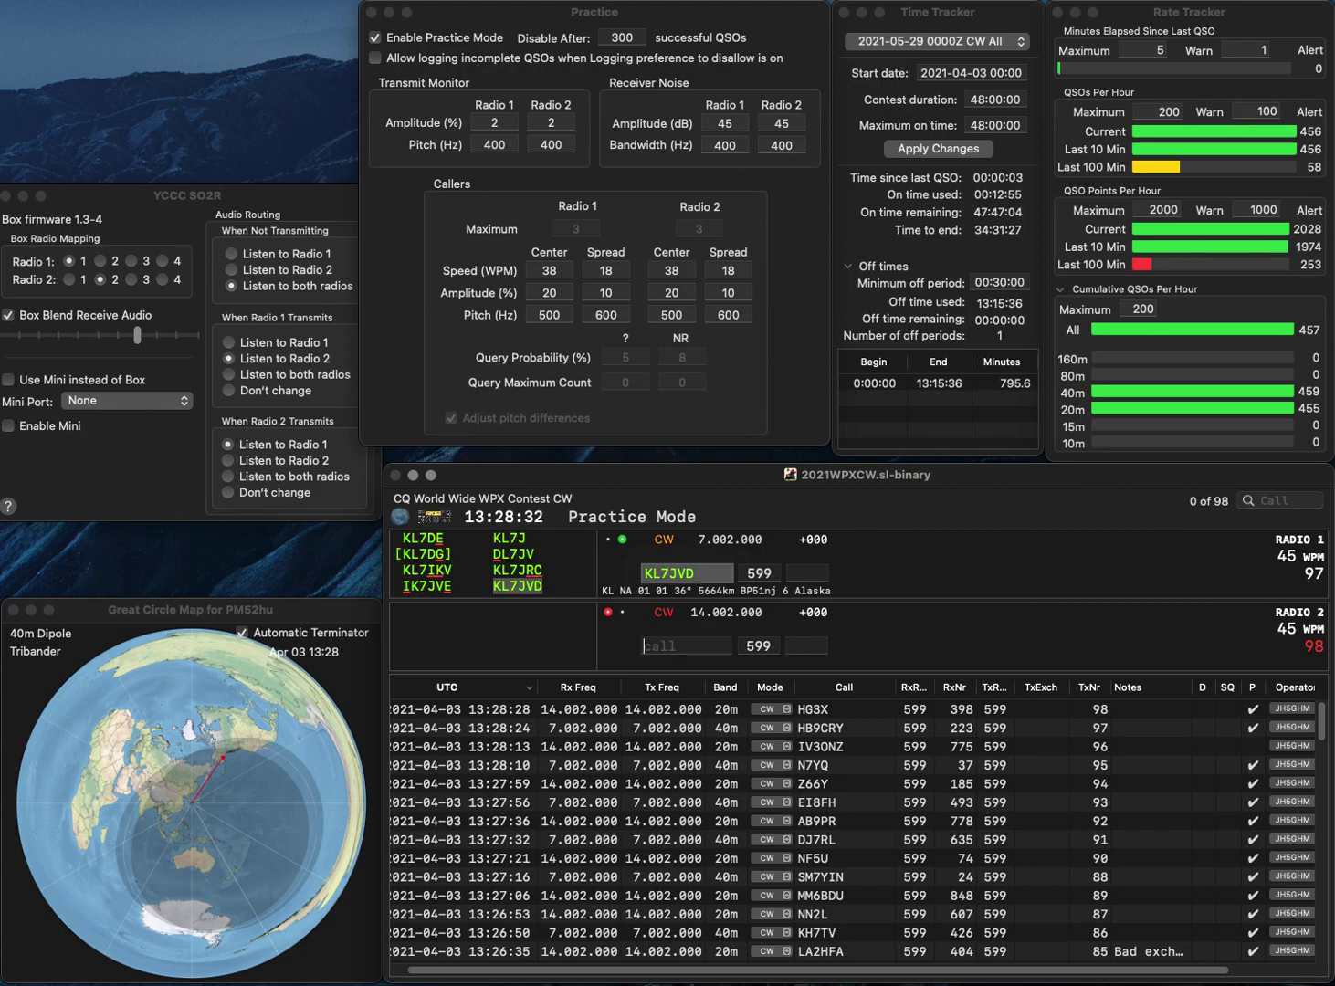
{"action": "type", "text": "W"}
{"action": "type", "text": "A"}
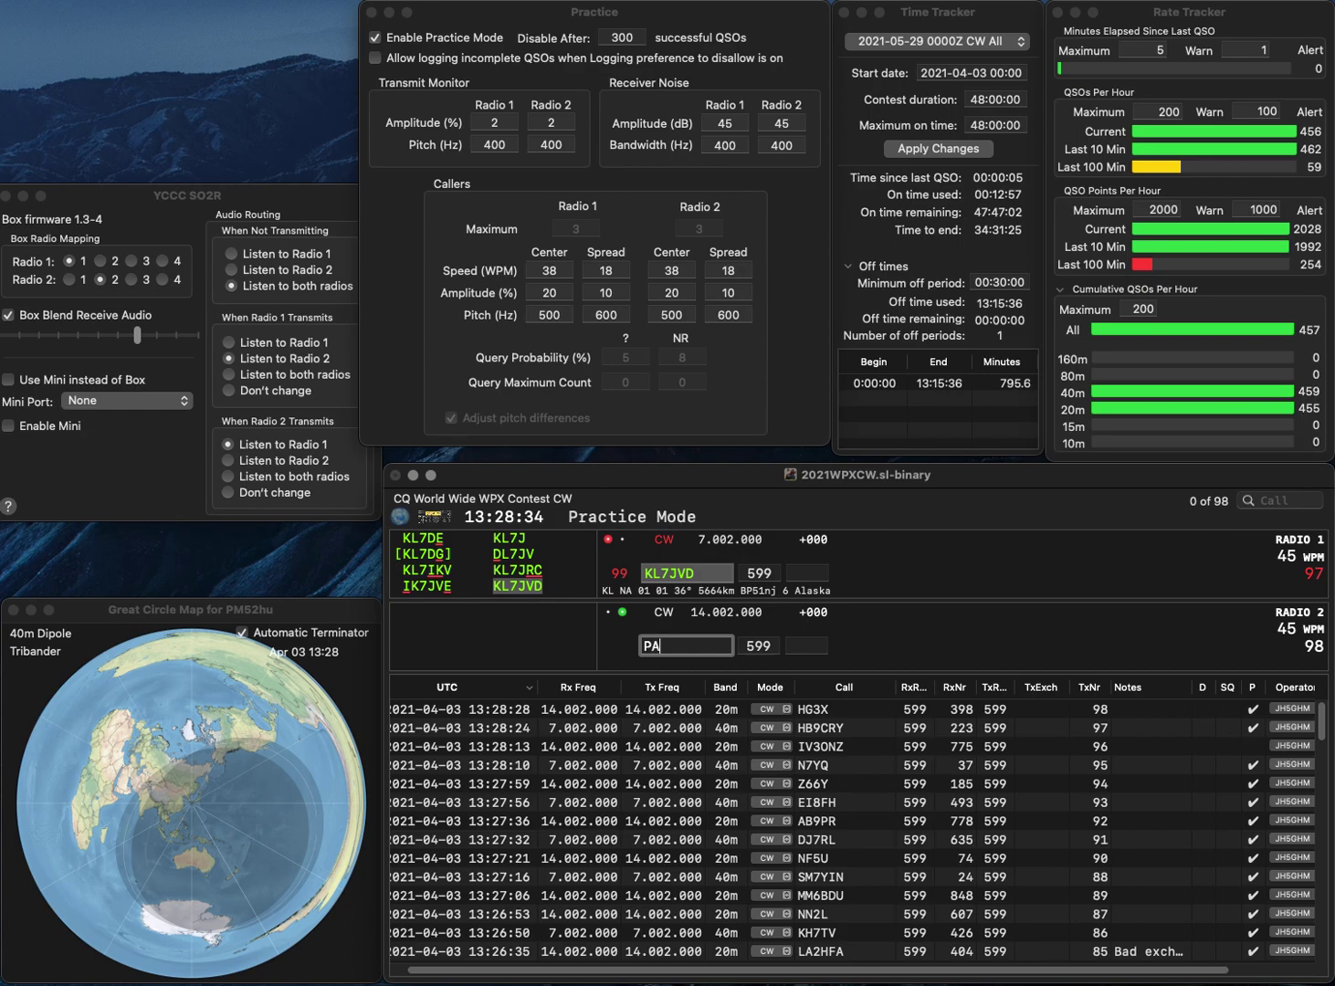
{"action": "type", "text": "3HEN"}
{"action": "key", "text": "Return"}
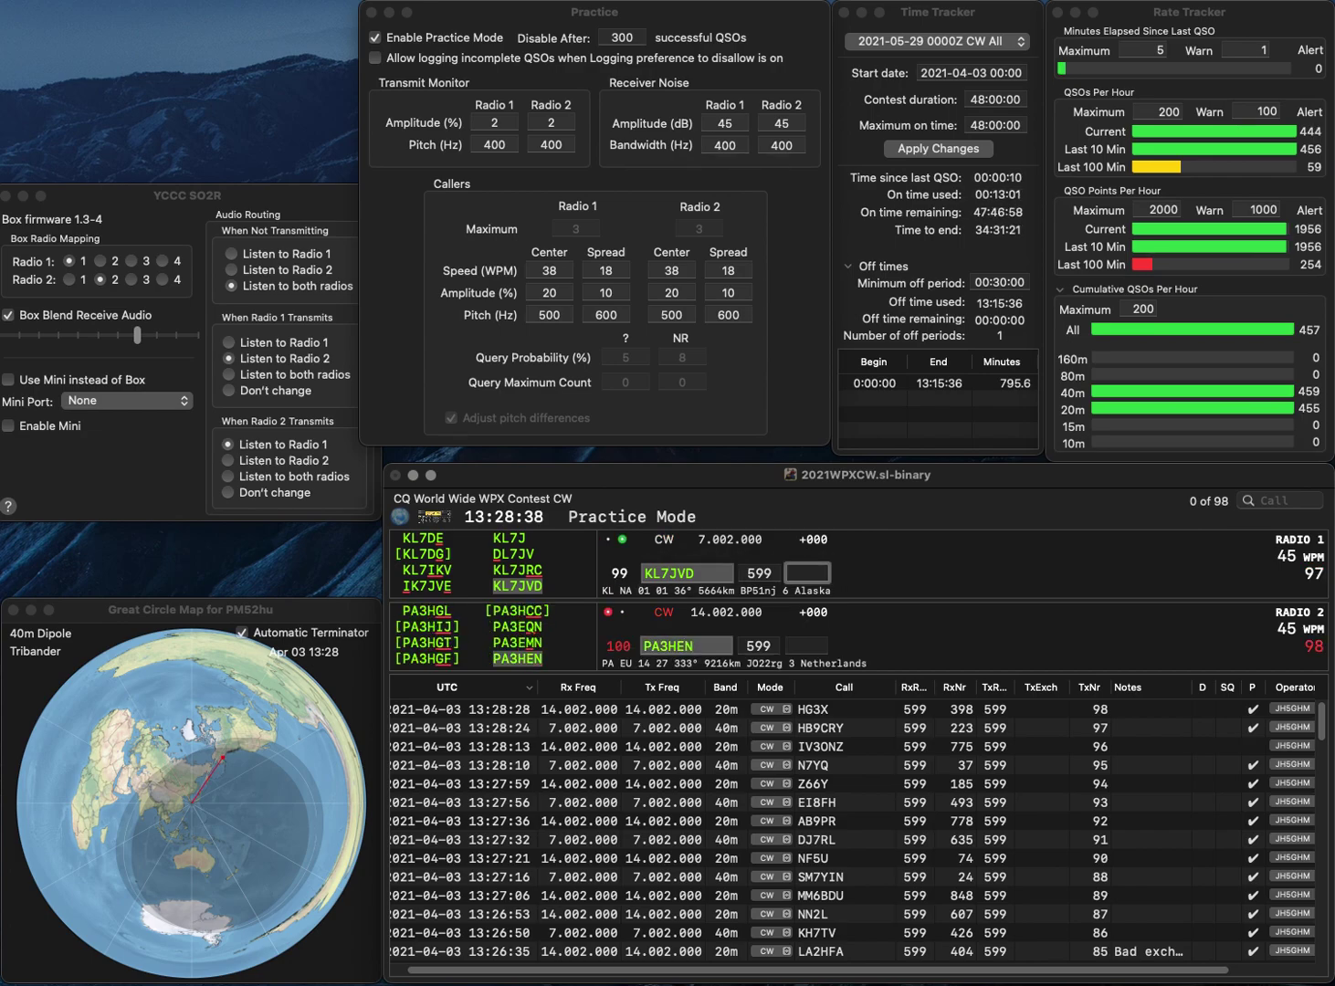
Log KL7JVD on Radio 1 with received number 962 and PA3HEN on Radio 2 with 215.
{"action": "type", "text": "962"}
{"action": "key", "text": "Return"}
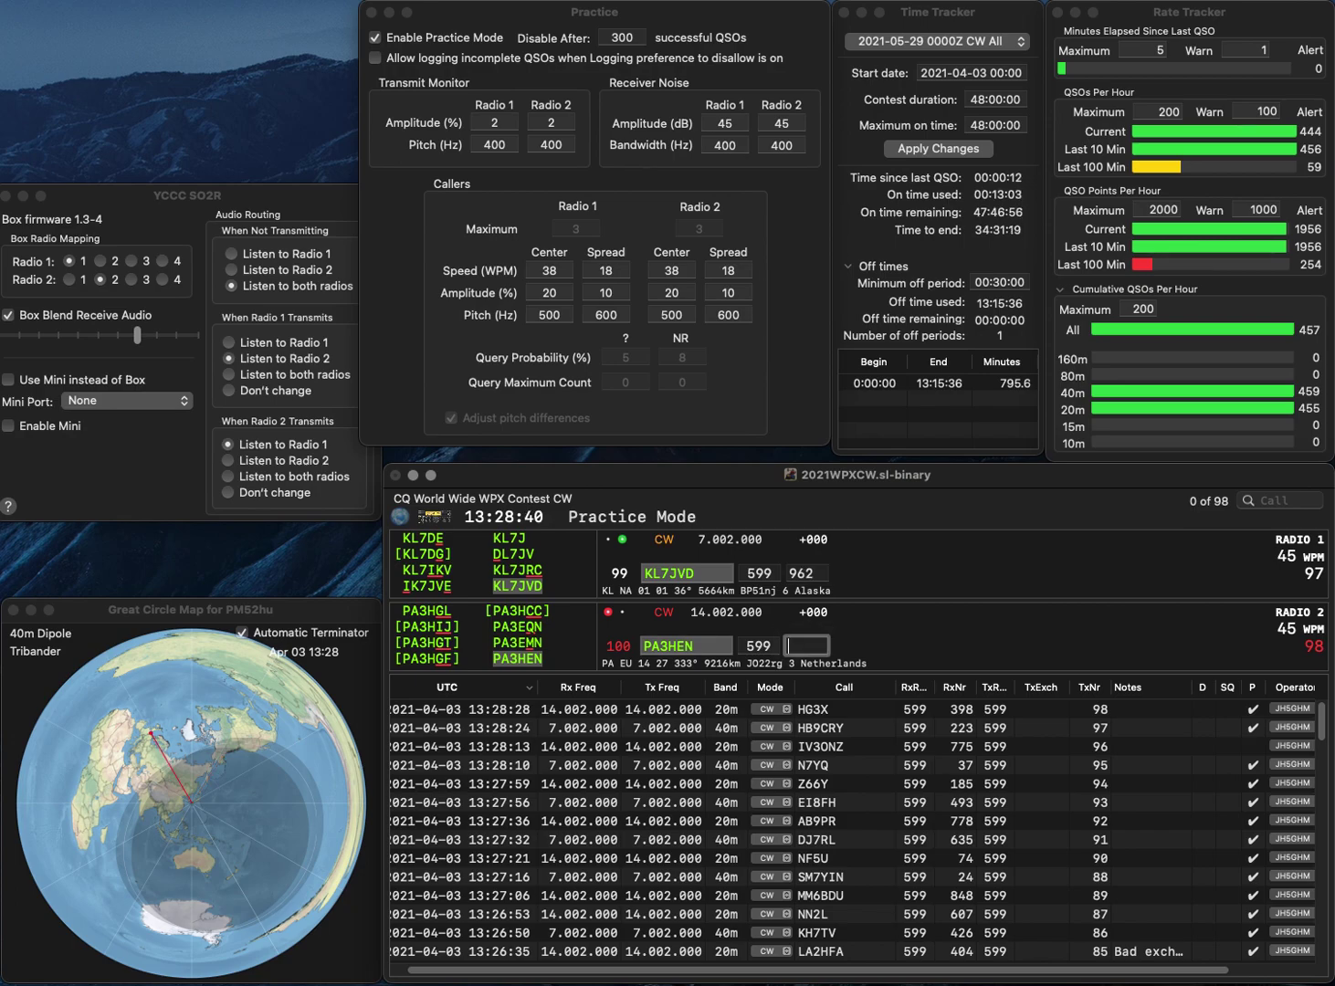
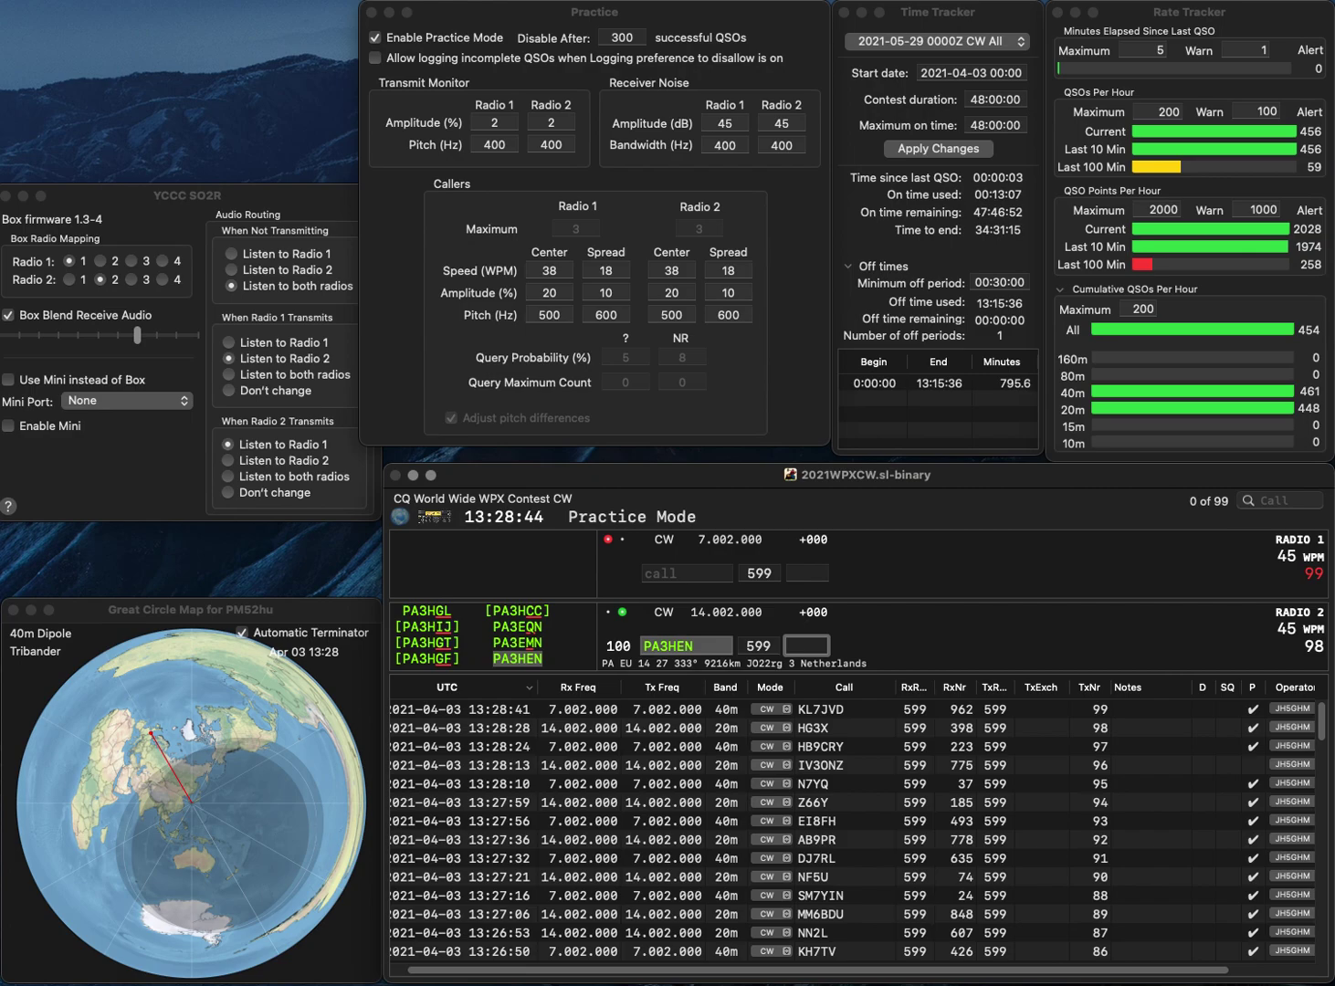
{"action": "type", "text": "5"}
{"action": "key", "text": "Return"}
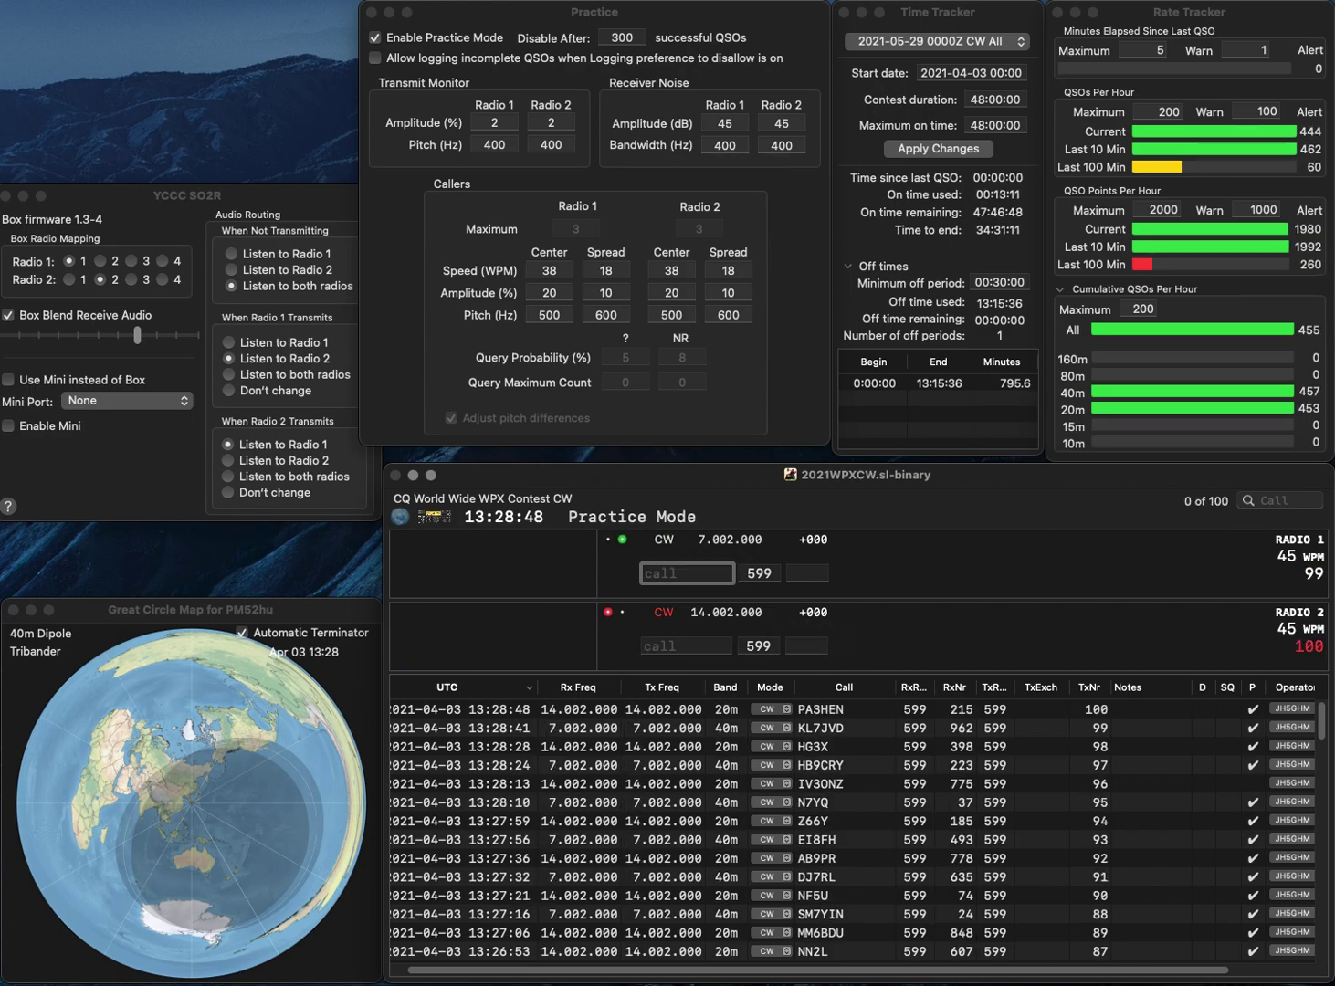
Answer G3ILO/P on Radio 1, correcting the miscopied G3LO/P call, and US0UX on Radio 2.
{"action": "type", "text": "G3LO/P"}
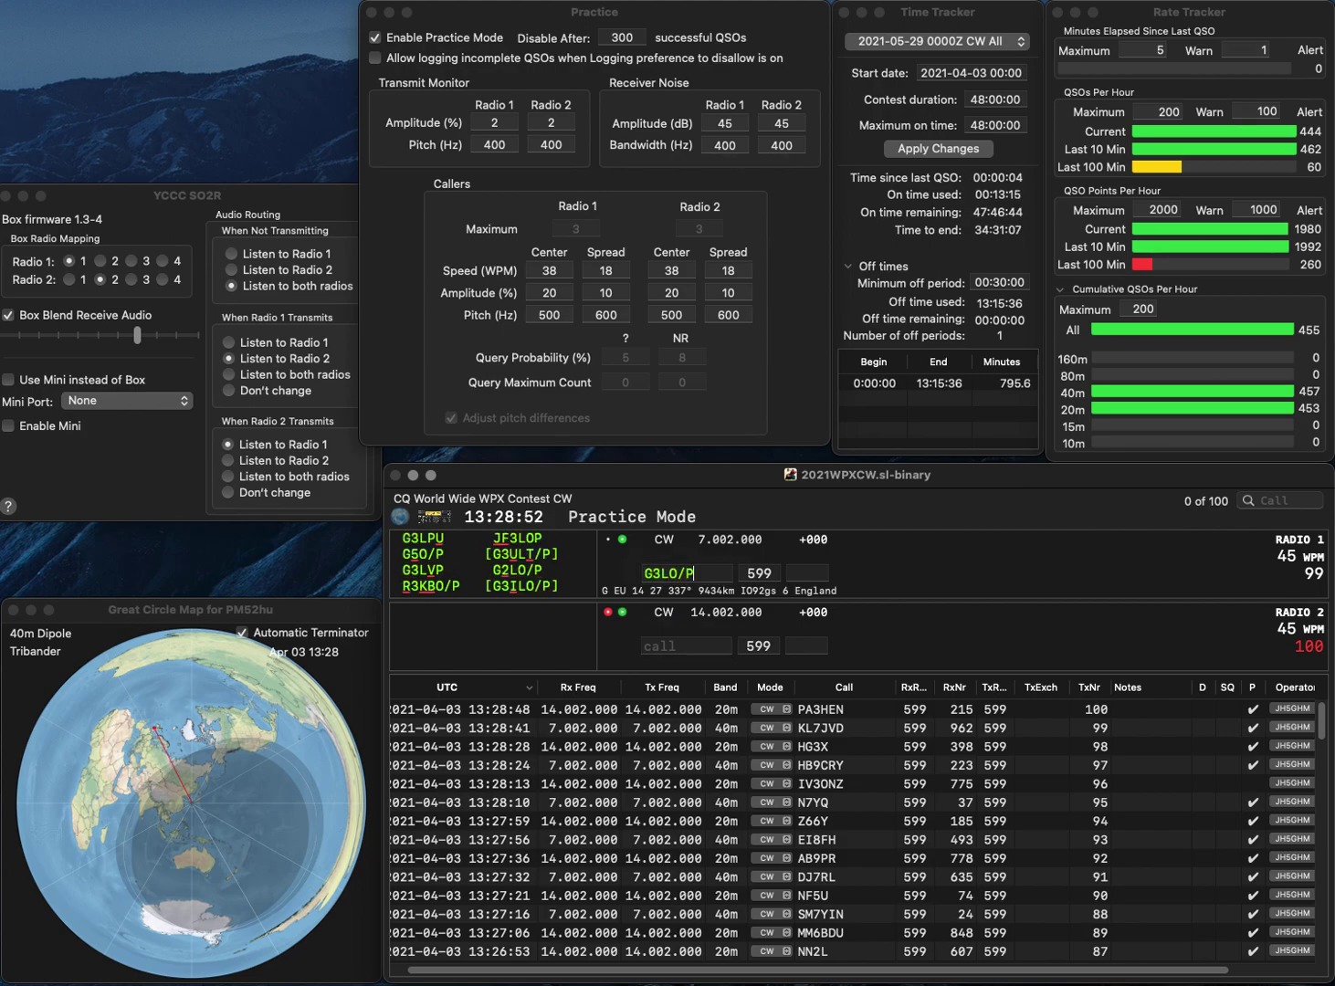
{"action": "key", "text": "Return"}
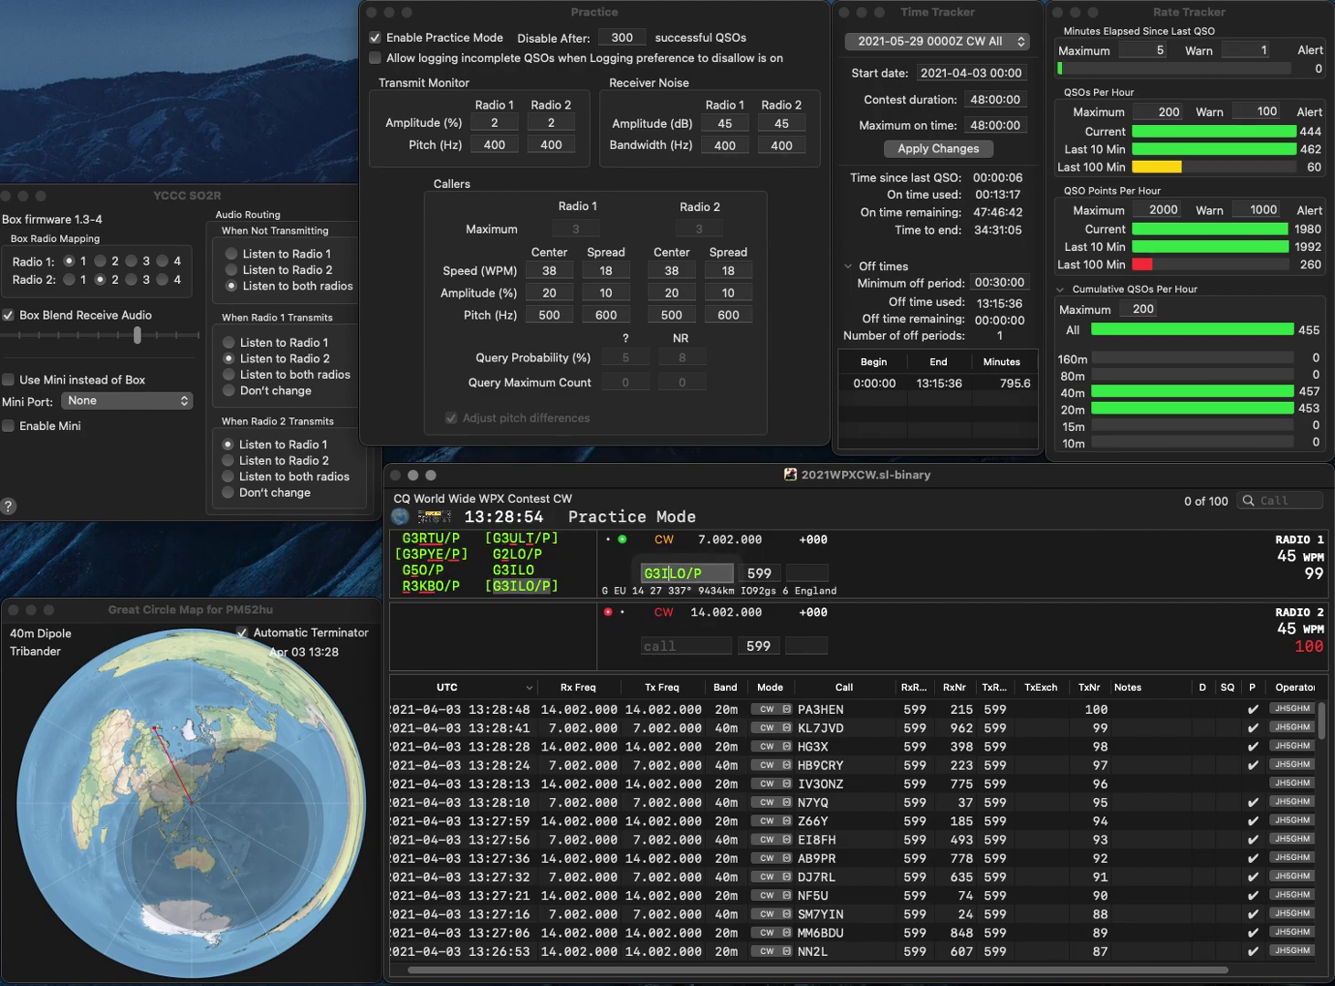
{"action": "type", "text": "US"}
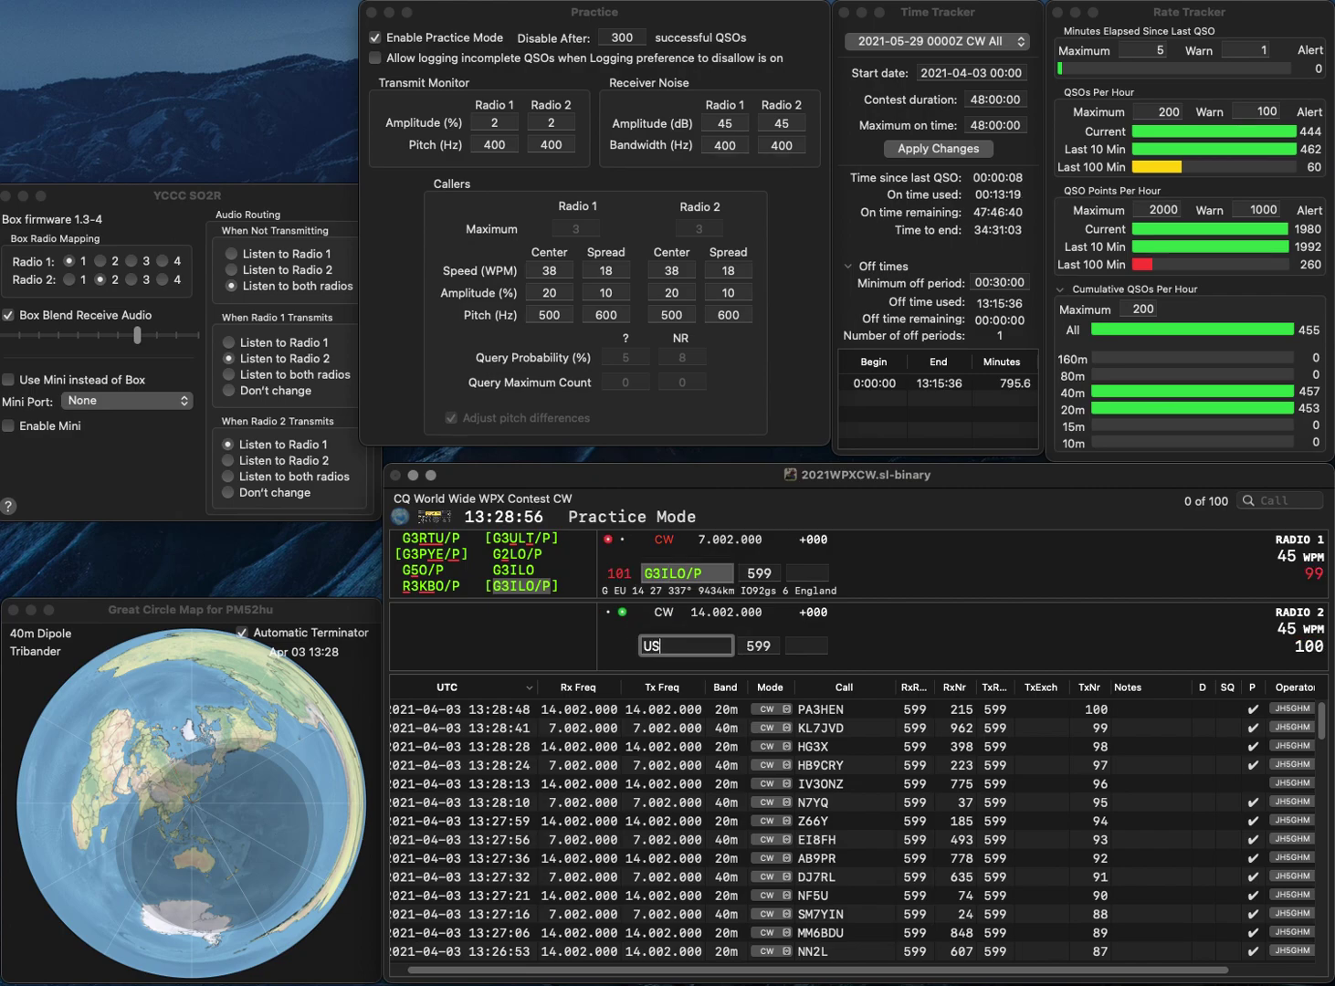
{"action": "type", "text": "0UX"}
{"action": "key", "text": "Return"}
{"action": "key", "text": "Tab"}
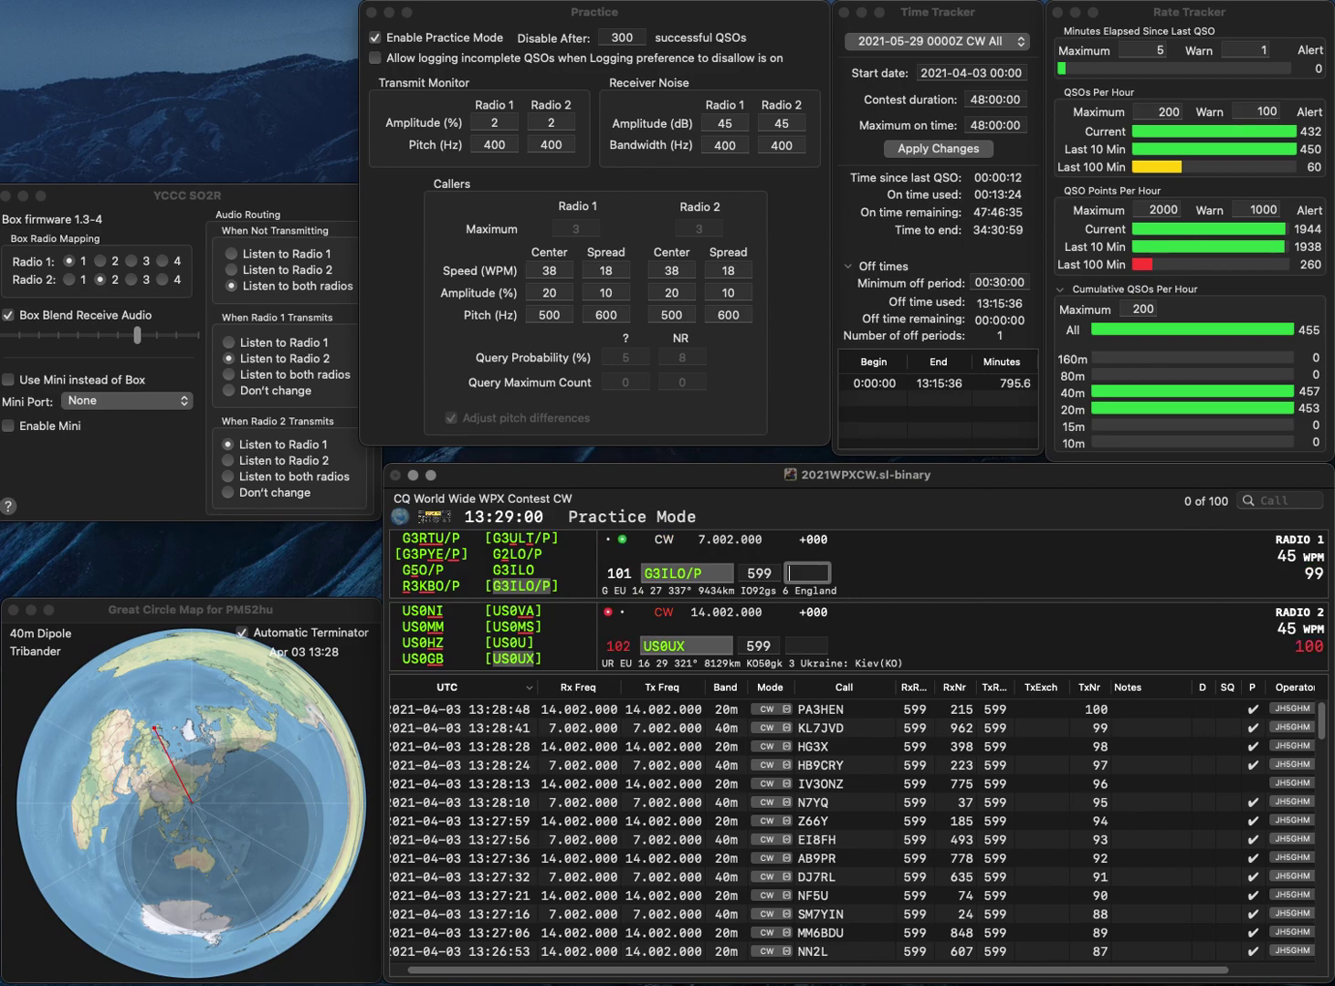
Correct the Radio 1 call to G2LO/P and log US0UX on Radio 2 with received number 374.
{"action": "key", "text": "Tab"}
{"action": "type", "text": "G2"}
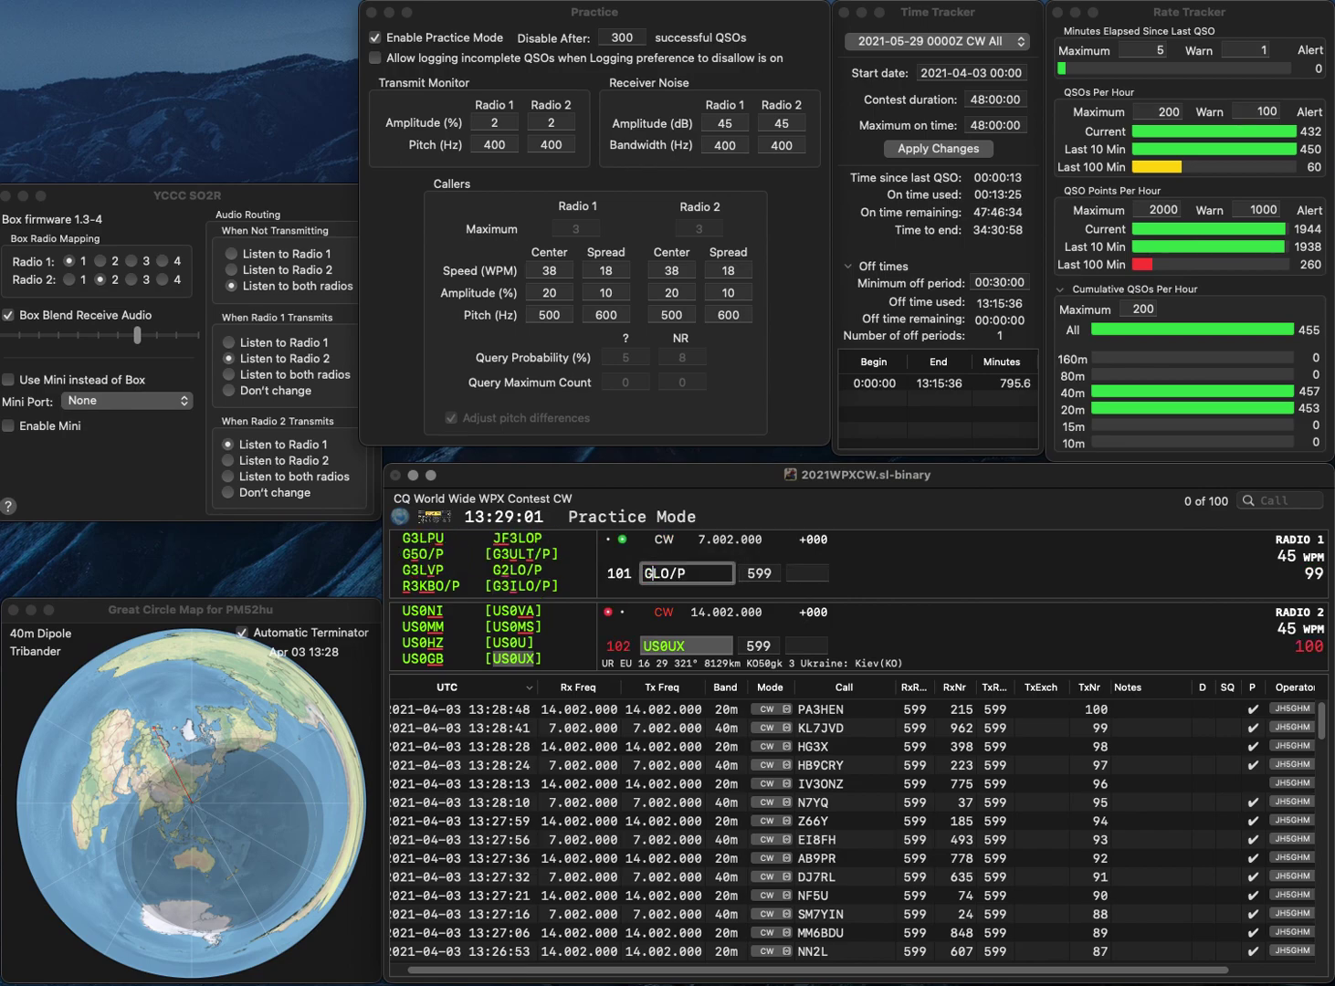
{"action": "key", "text": "Return"}
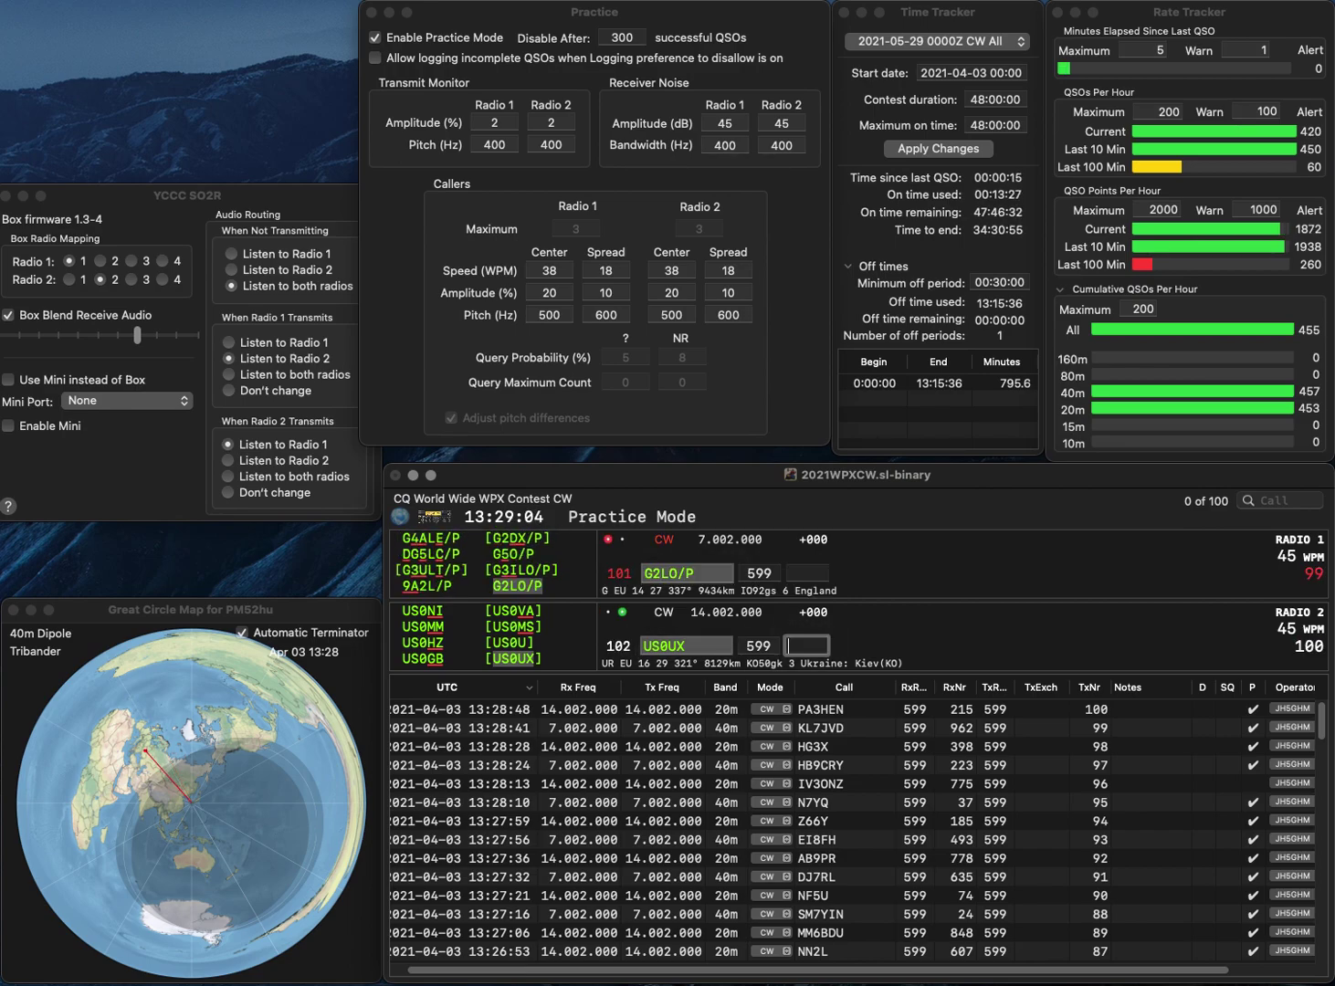
{"action": "type", "text": "374"}
{"action": "key", "text": "Return"}
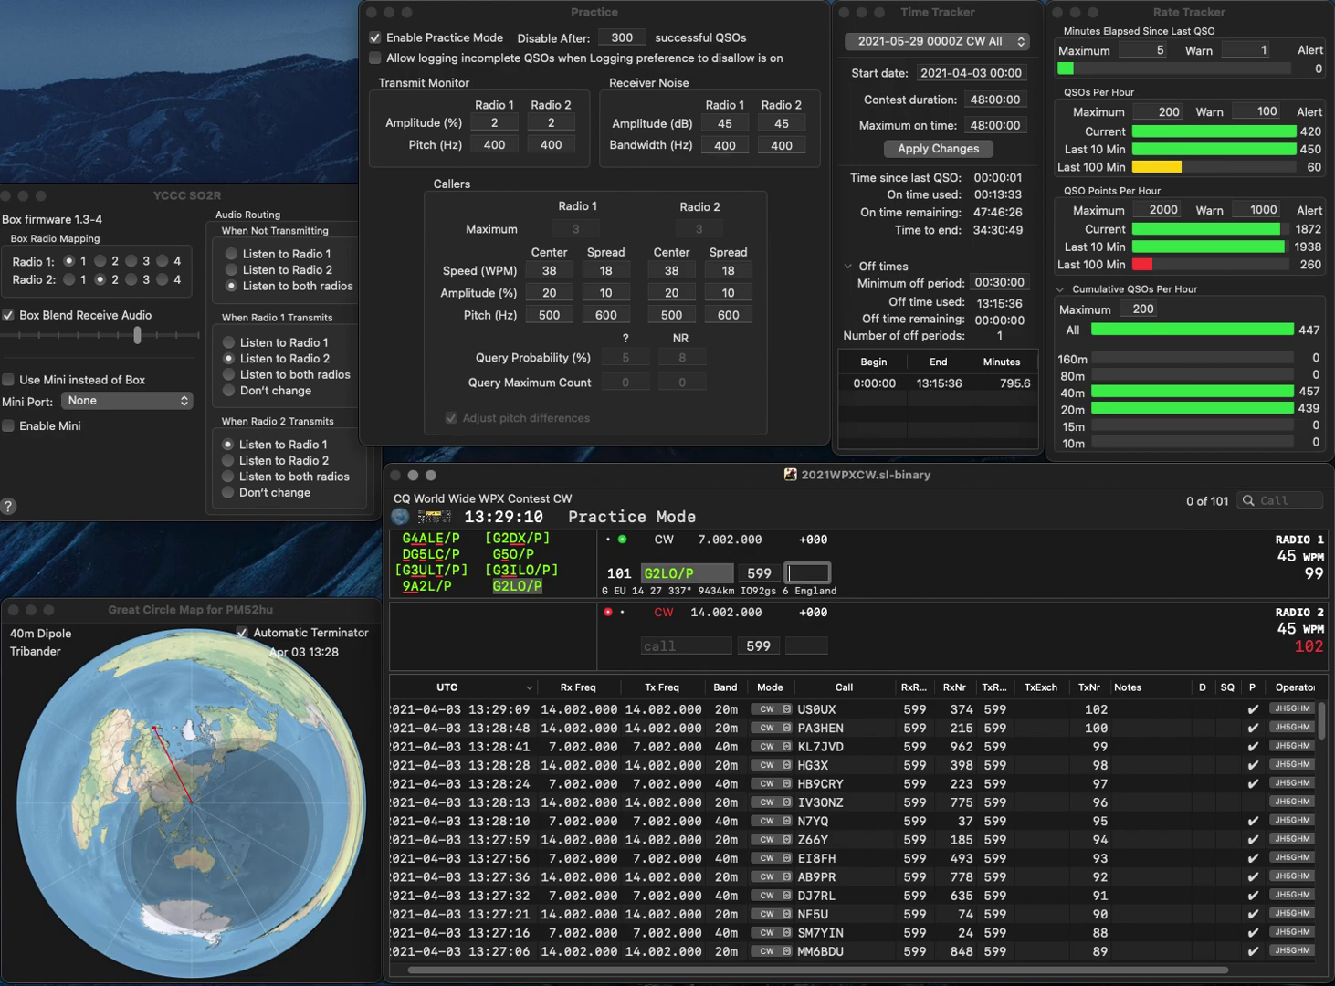
{"action": "type", "text": "25"}
{"action": "key", "text": "Return"}
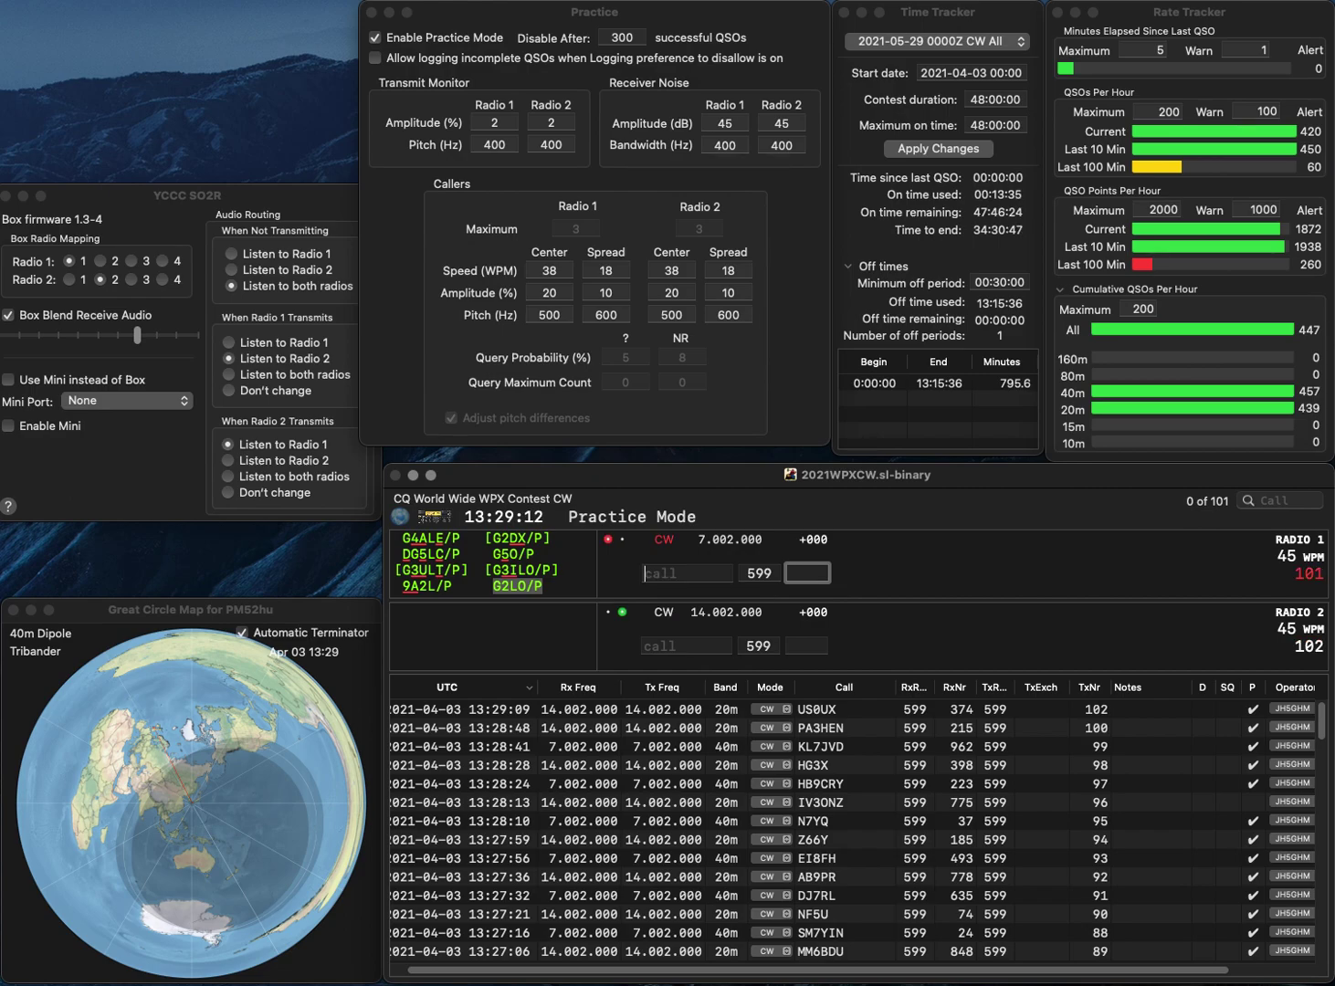
{"action": "type", "text": "SP8LBK"}
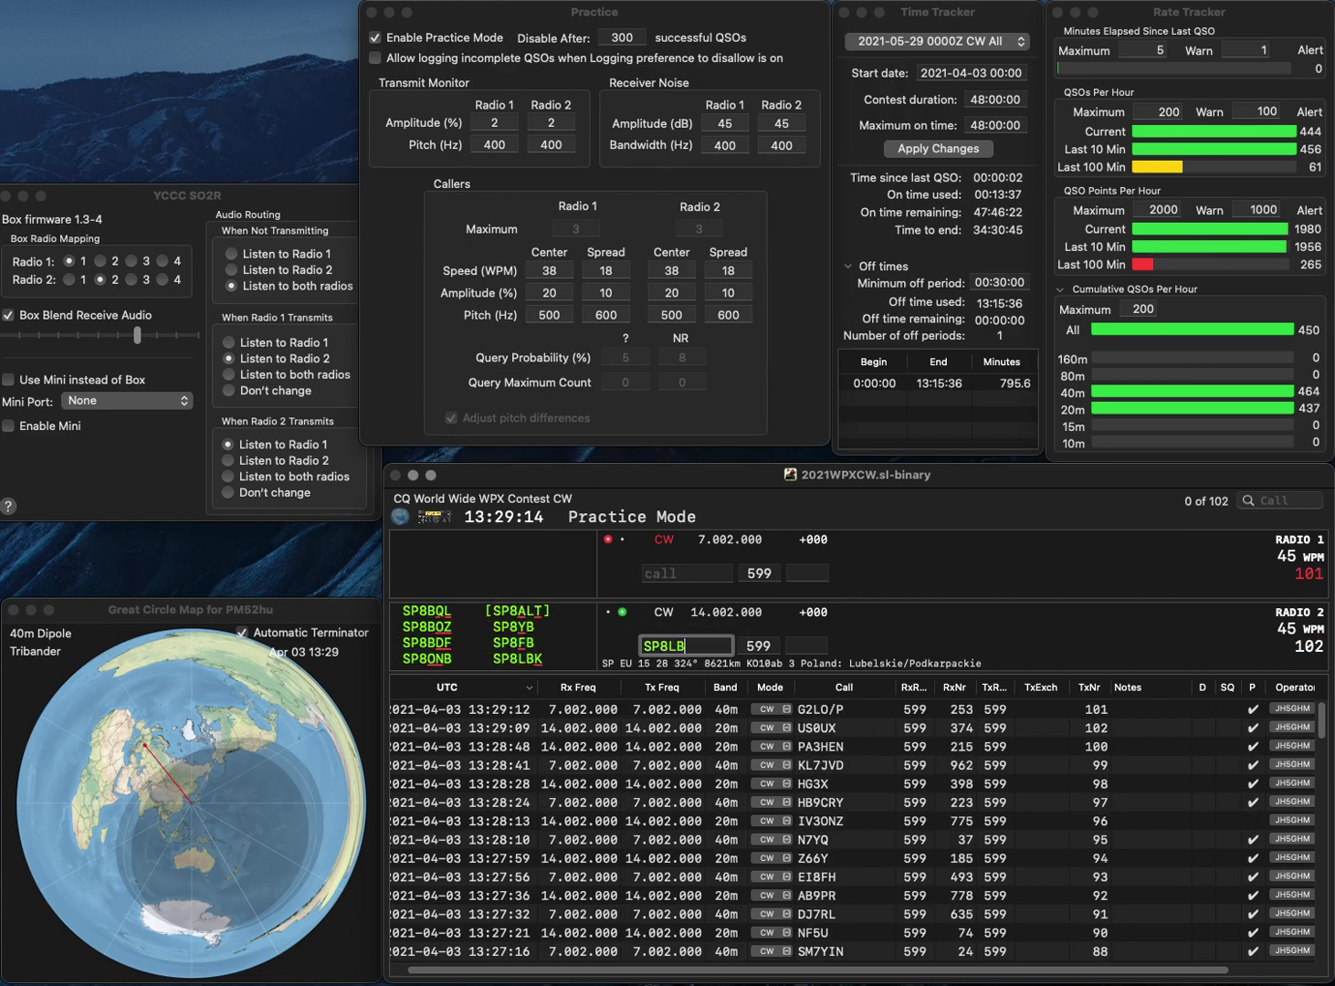
{"action": "key", "text": "Return"}
{"action": "type", "text": "G4UJS"}
{"action": "key", "text": "Return"}
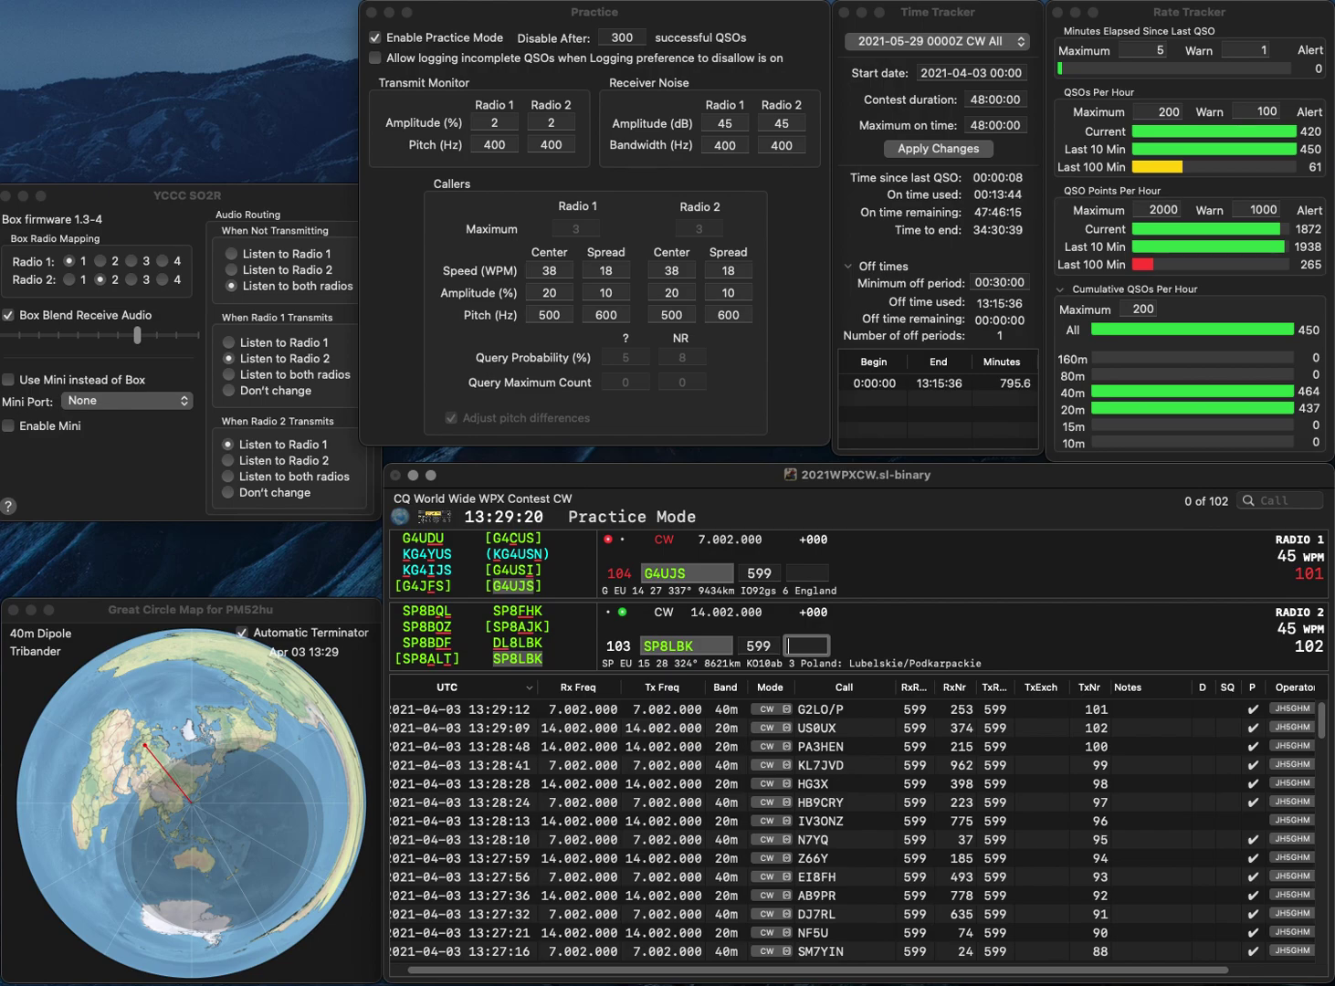
{"action": "type", "text": "840"}
{"action": "key", "text": "Return"}
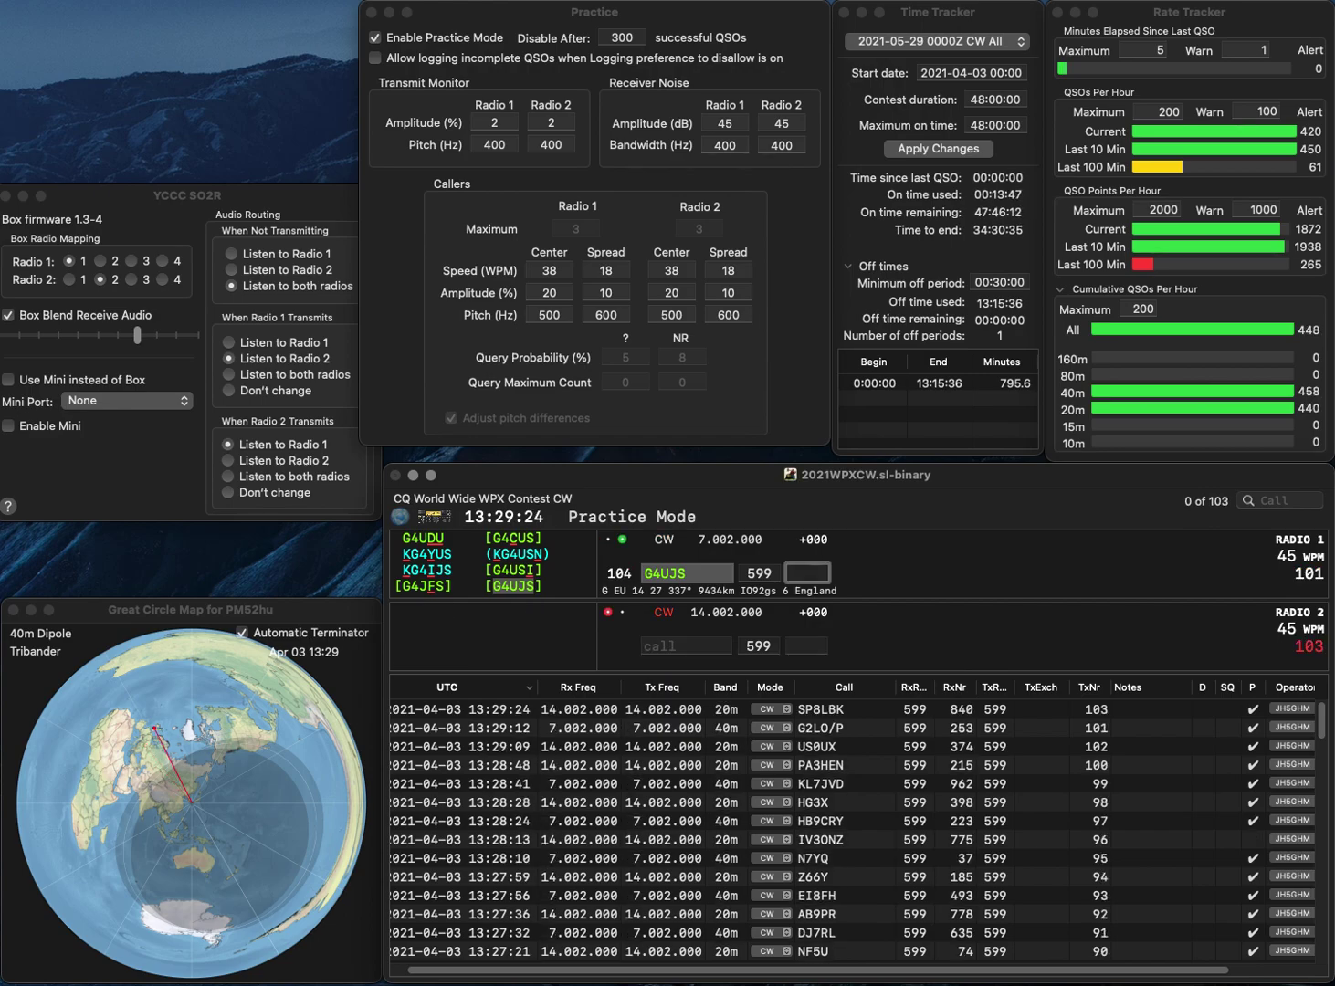
{"action": "type", "text": "454"}
{"action": "key", "text": "Return"}
{"action": "type", "text": "N4CVG"}
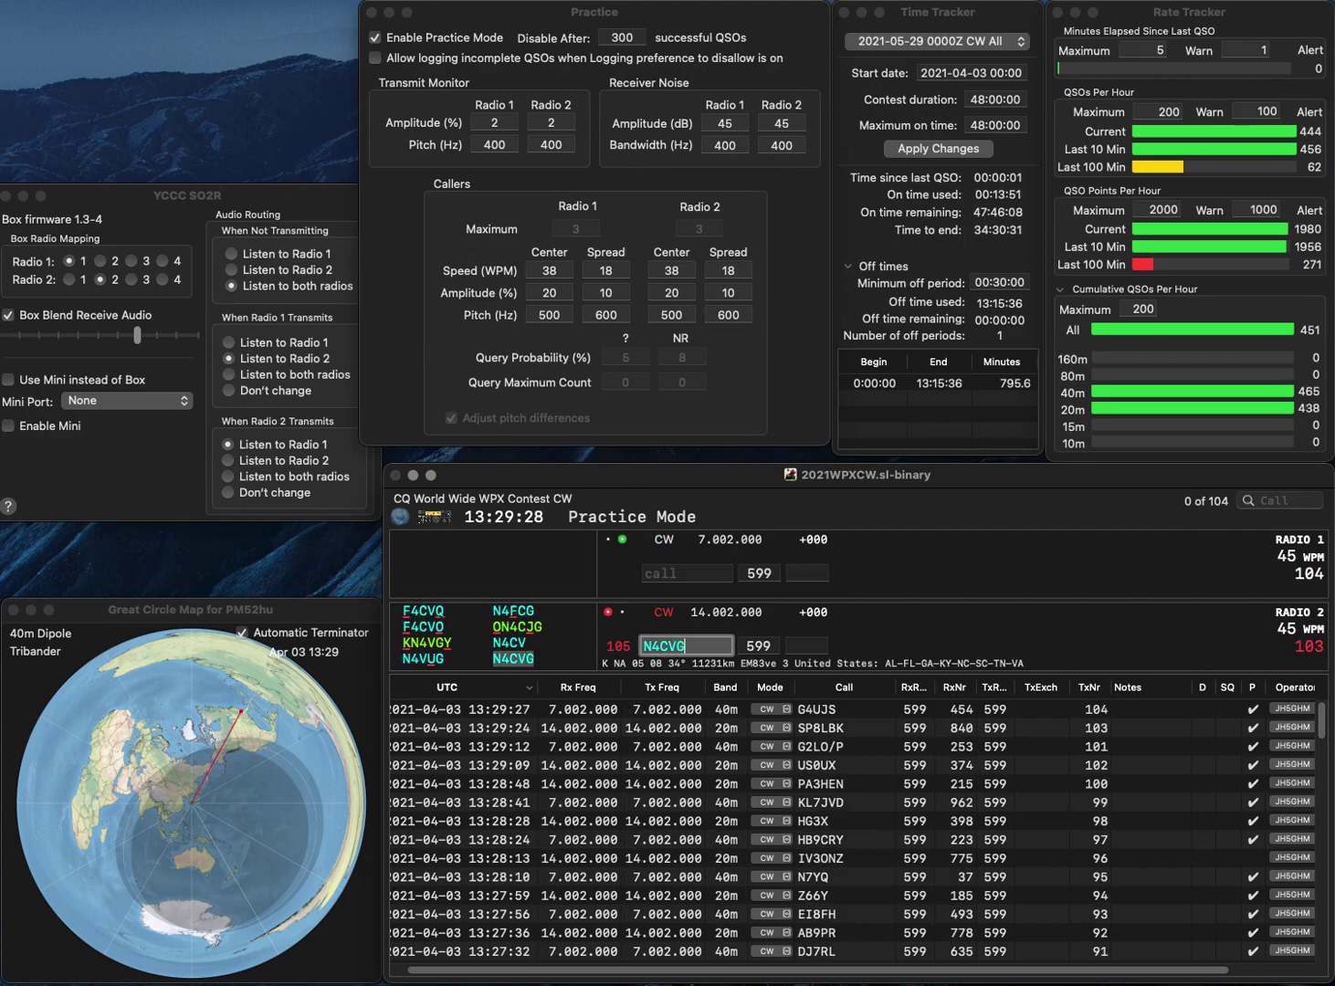
{"action": "key", "text": "Return"}
{"action": "type", "text": "JL"}
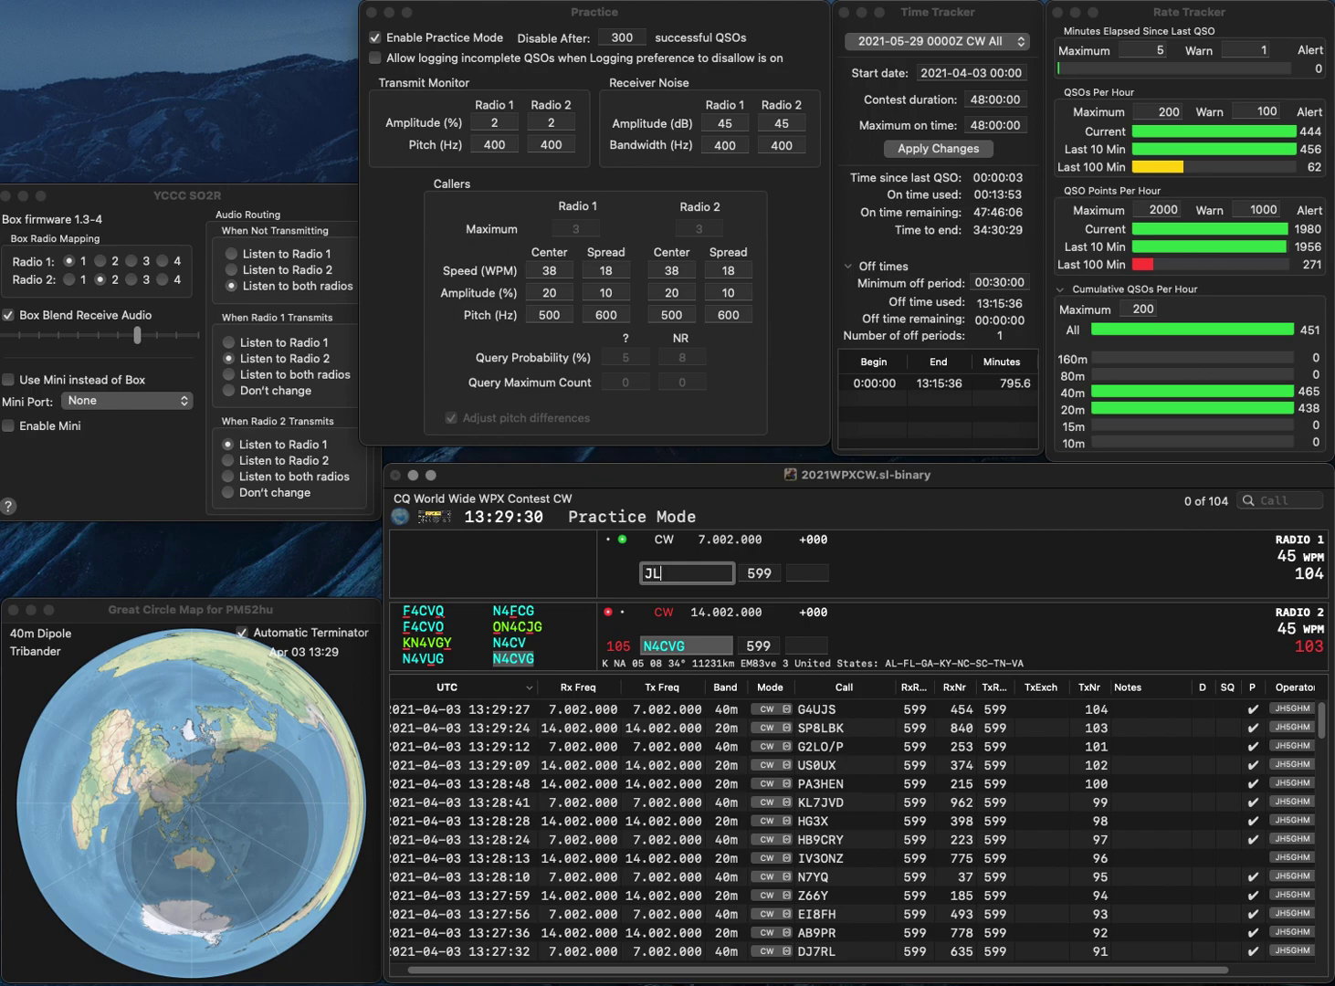
{"action": "type", "text": "1MWY"}
{"action": "key", "text": "Return"}
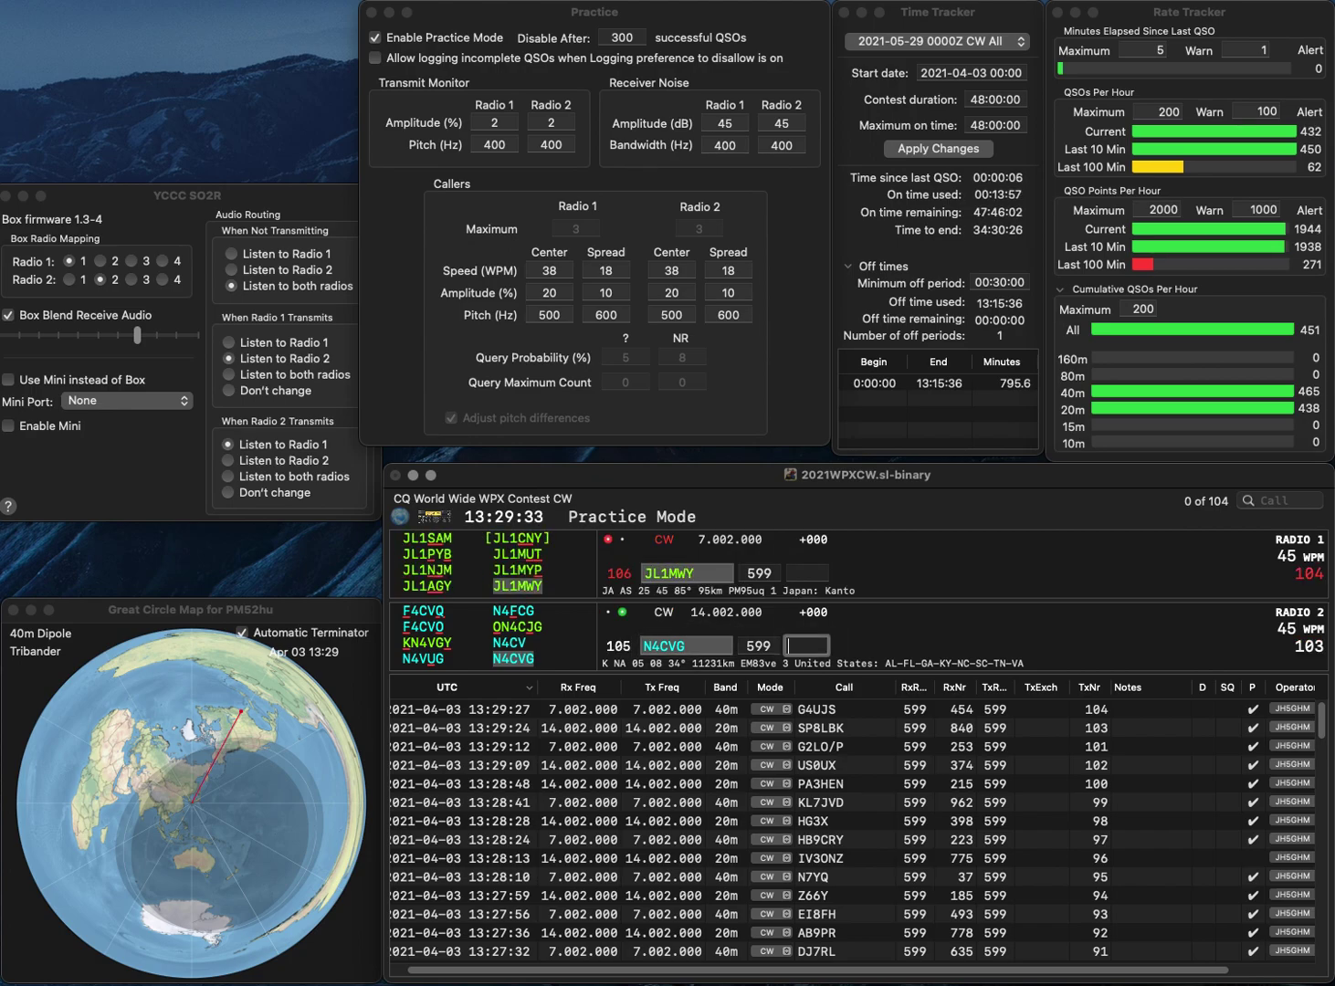
{"action": "type", "text": "323"}
{"action": "key", "text": "Return"}
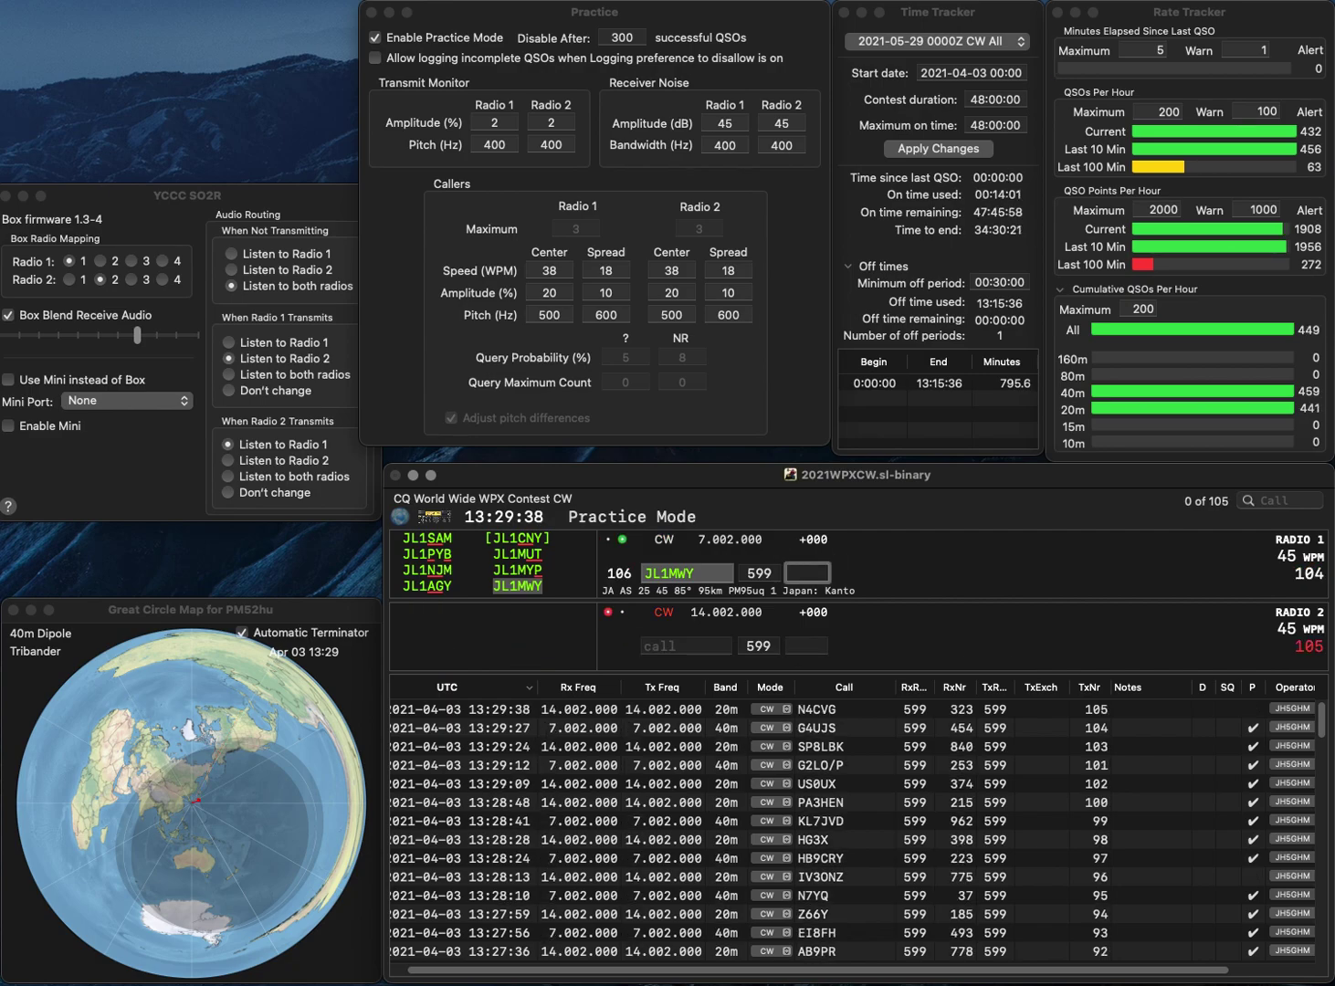
{"action": "type", "text": "51"}
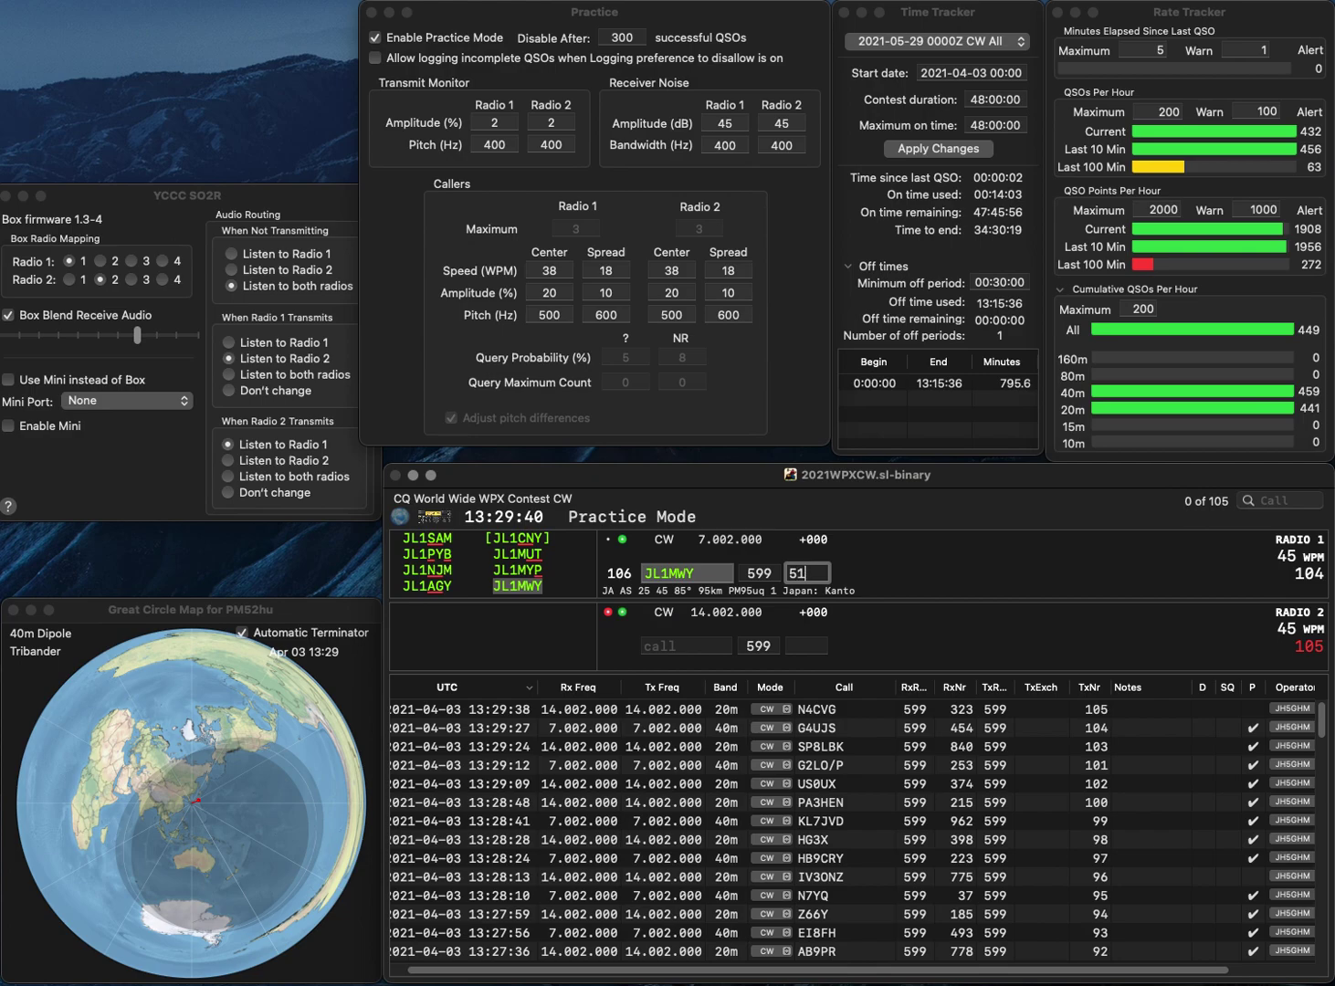
{"action": "key", "text": "Return"}
{"action": "type", "text": "1BPL"}
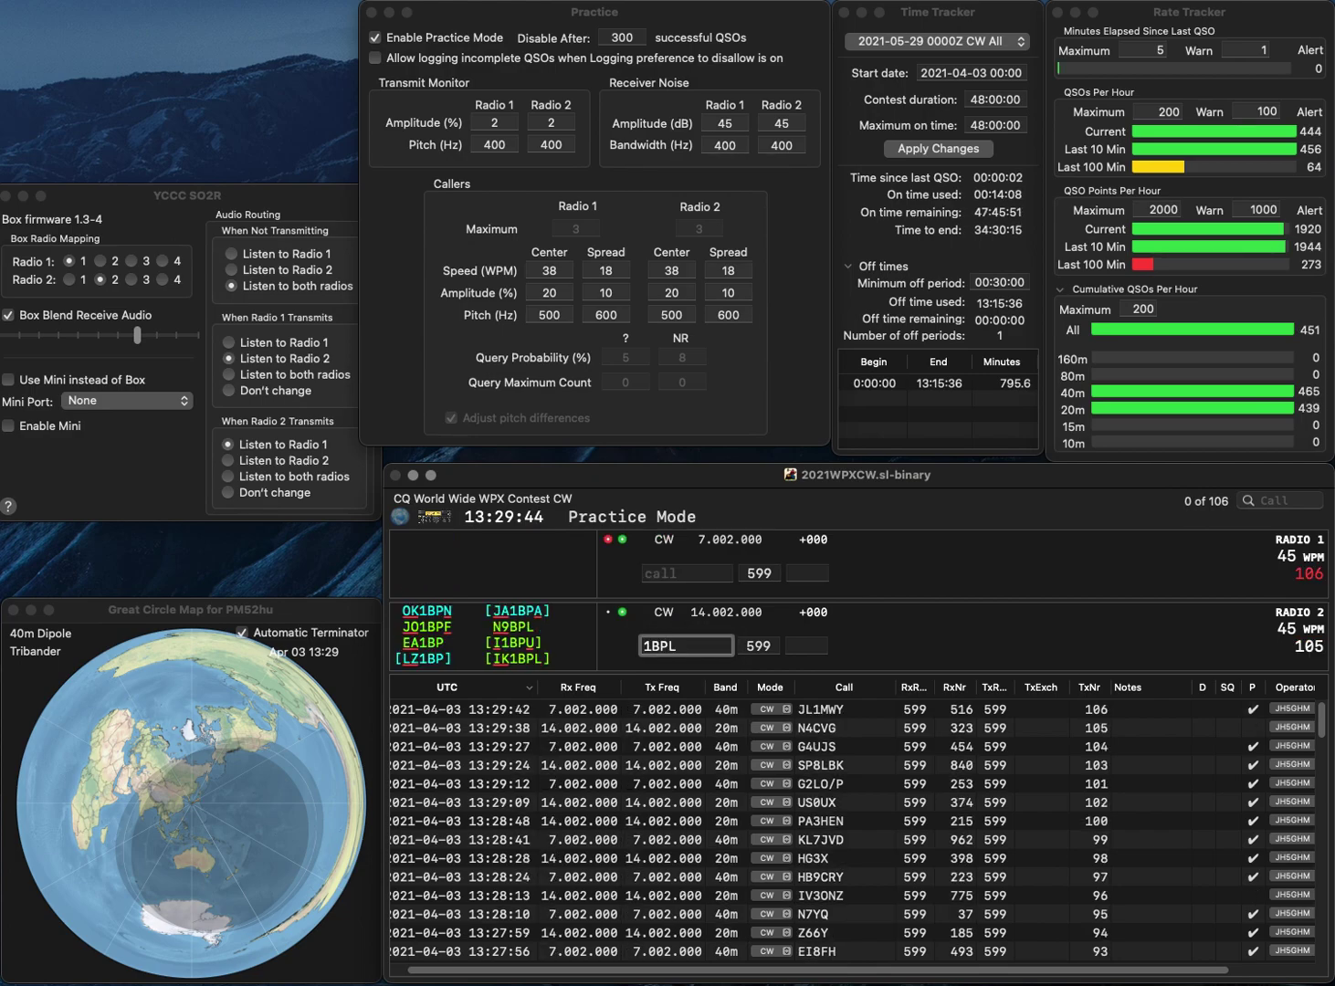
{"action": "key", "text": "super+Left"}
{"action": "type", "text": "IK"}
{"action": "key", "text": "Return"}
Answer I8C on Radio 1 and log IK1BPL on Radio 2 with received number 559.
{"action": "type", "text": "8C"}
{"action": "key", "text": "super+Left"}
{"action": "type", "text": "IIBC"}
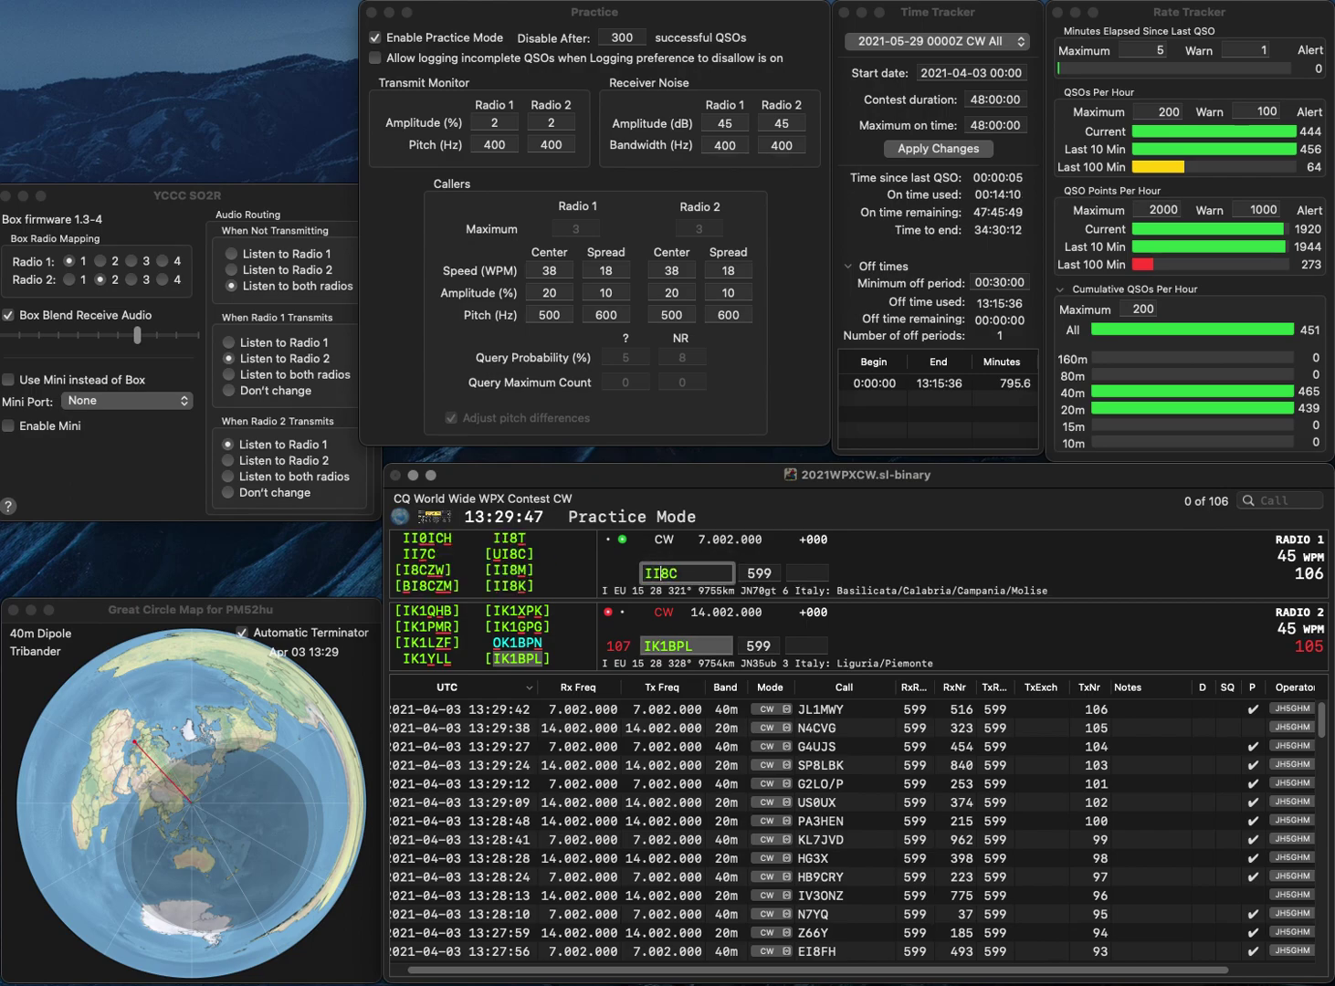
{"action": "key", "text": "BackSpace"}
{"action": "key", "text": "Return"}
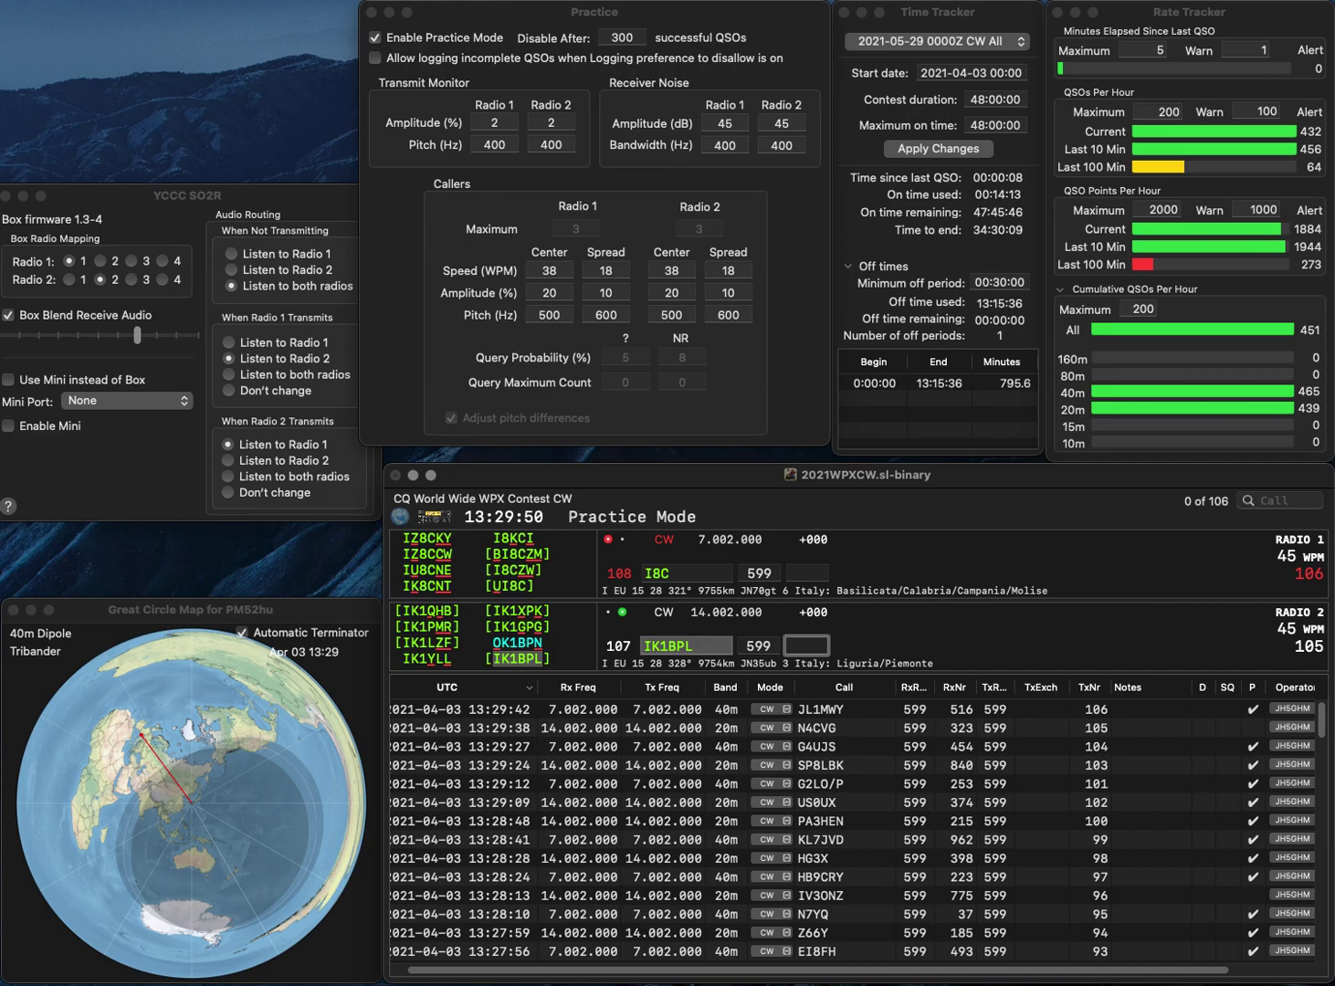
{"action": "type", "text": "559"}
{"action": "key", "text": "Return"}
{"action": "key", "text": "BackSpace"}
{"action": "key", "text": "BackSpace"}
{"action": "type", "text": "I9C"}
{"action": "key", "text": "Return"}
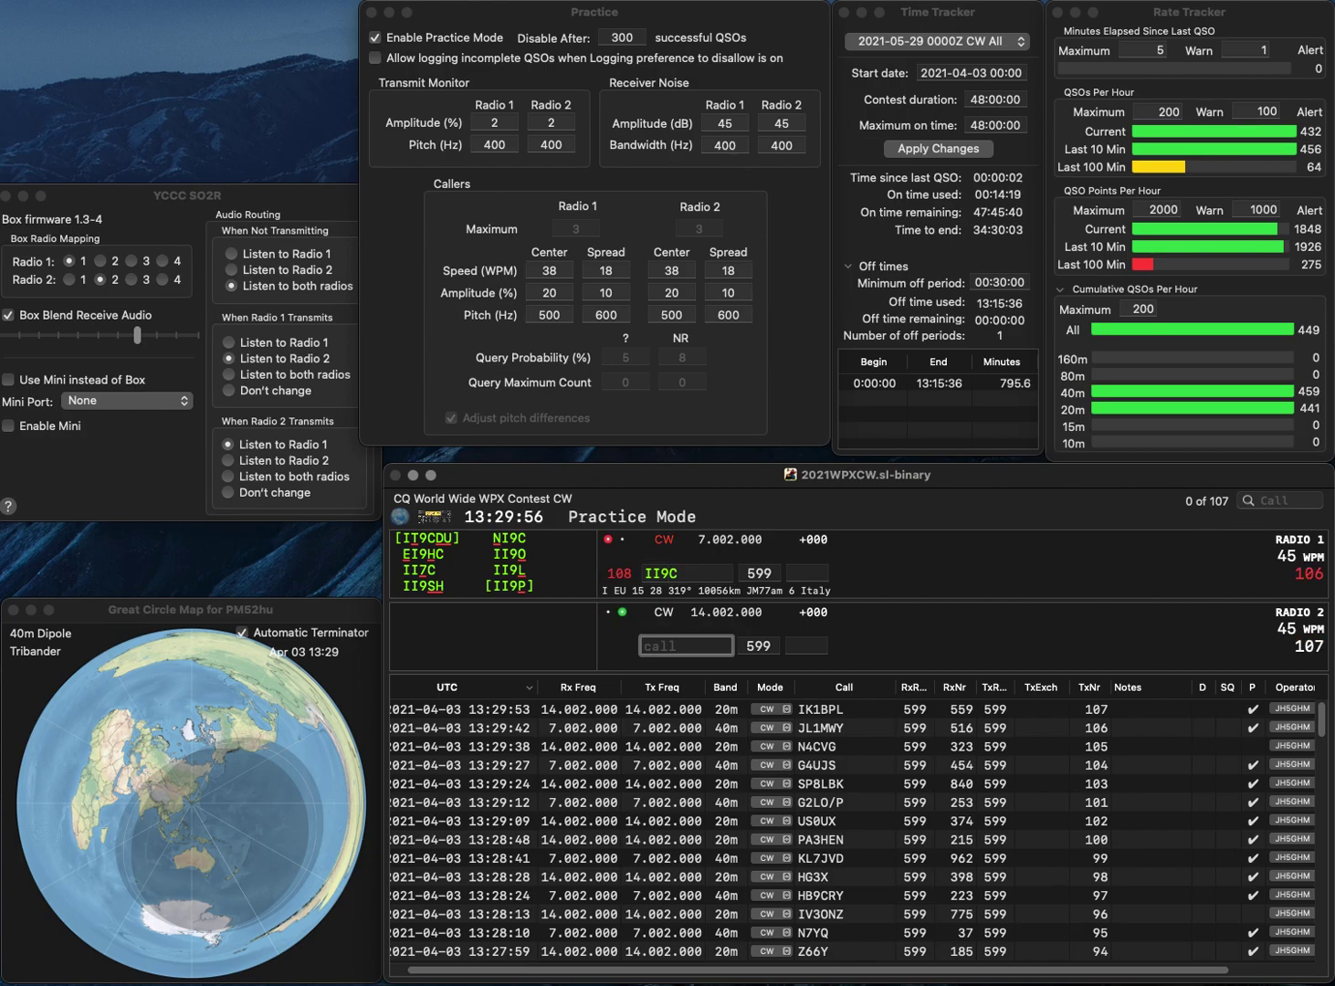
{"action": "type", "text": "K8WSN"}
{"action": "key", "text": "Return"}
Change the Radio 1 call to I8C and log K8WSN on Radio 2 with received number 708.
{"action": "key", "text": "BackSpace"}
{"action": "key", "text": "BackSpace"}
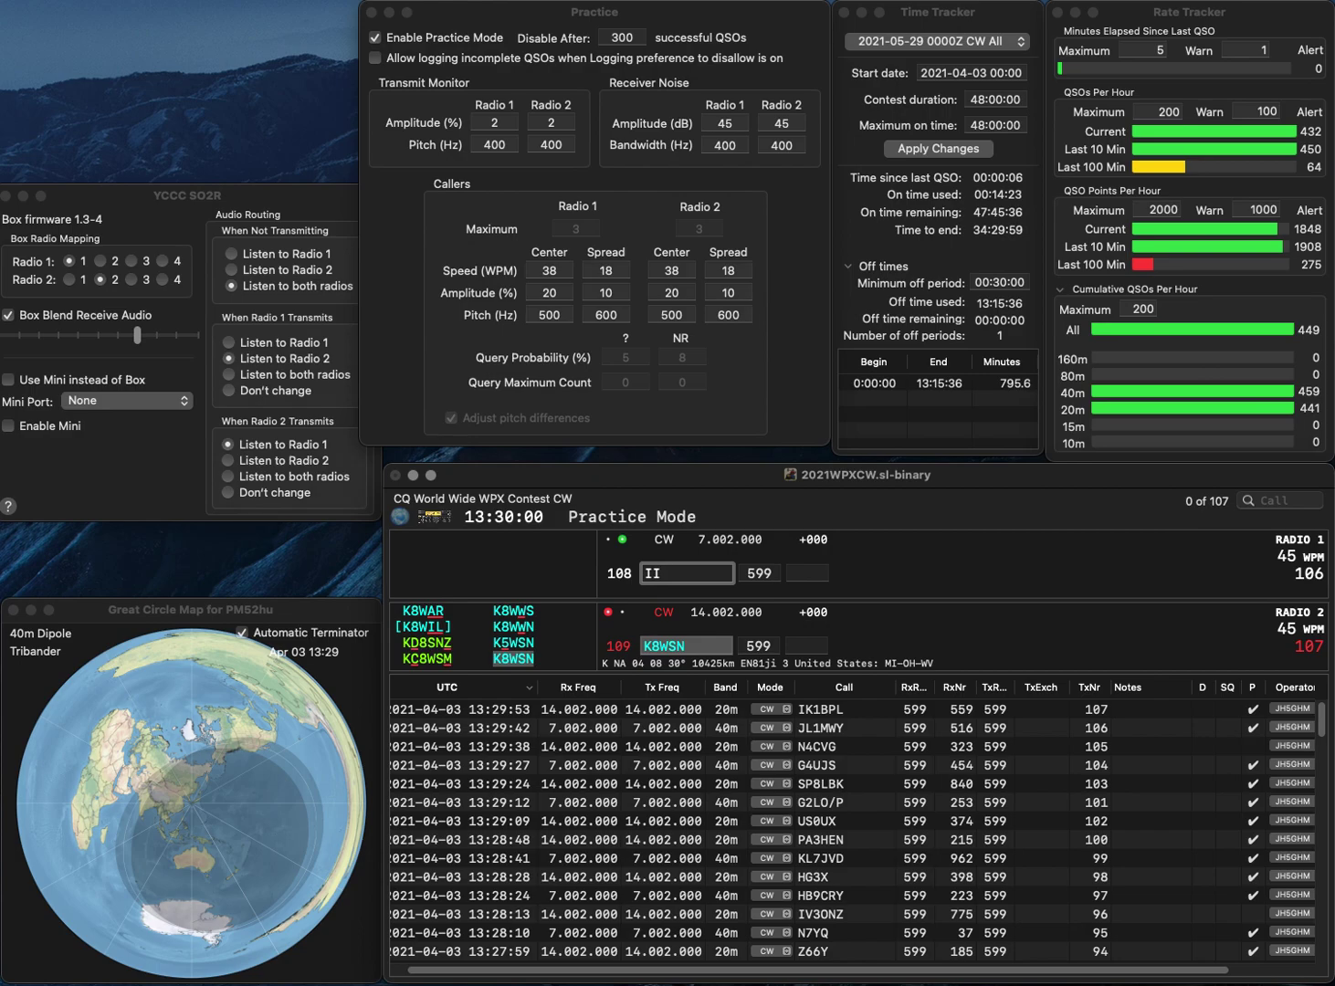
{"action": "type", "text": "S9"}
{"action": "key", "text": "BackSpace"}
{"action": "key", "text": "BackSpace"}
{"action": "type", "text": "8C"}
{"action": "key", "text": "backslash"}
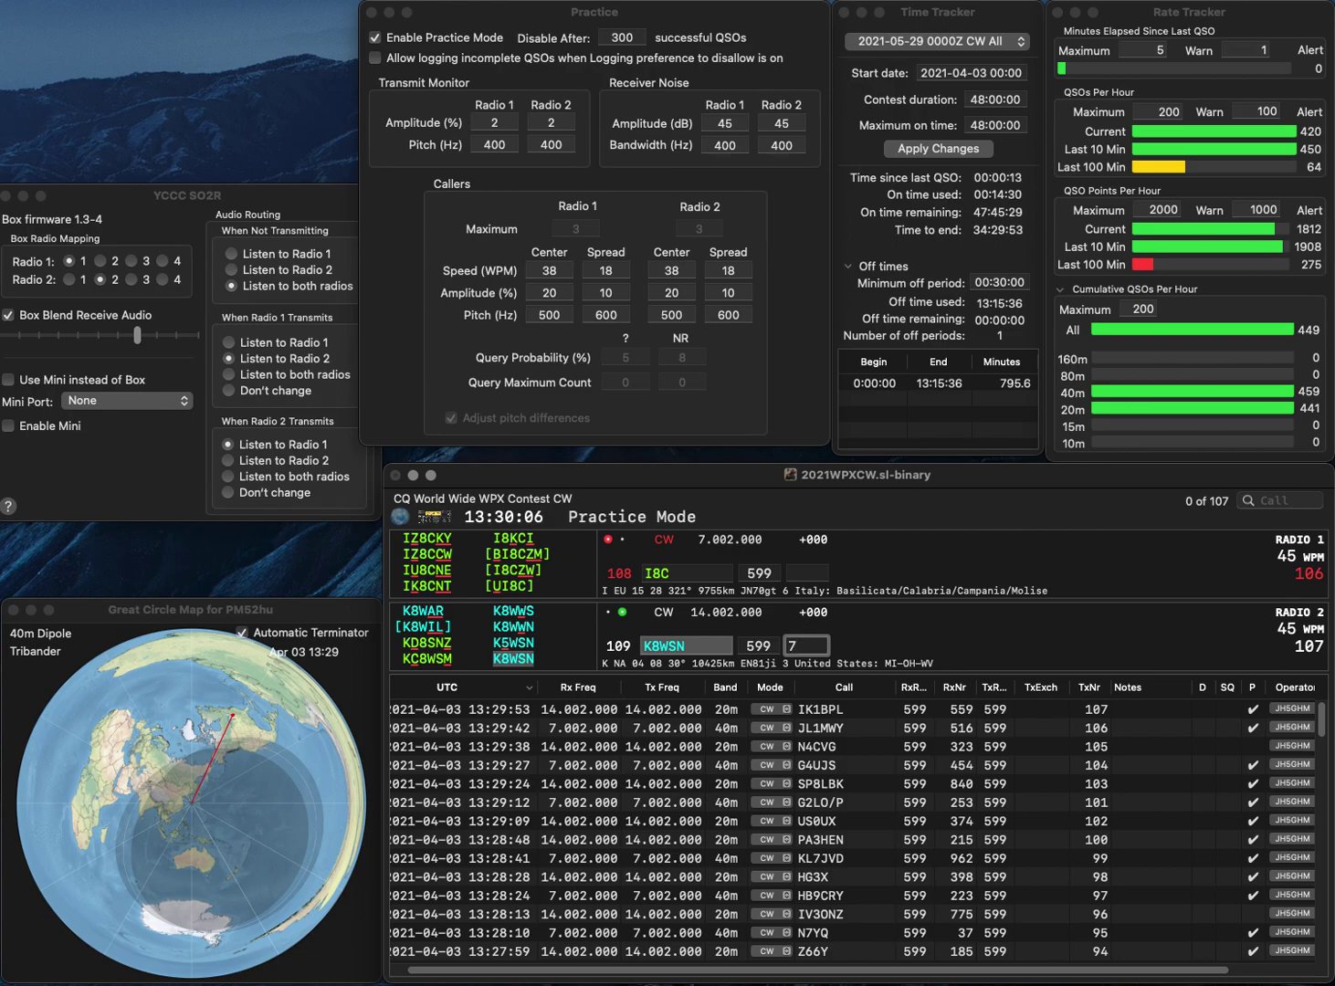
{"action": "type", "text": "8"}
{"action": "key", "text": "Return"}
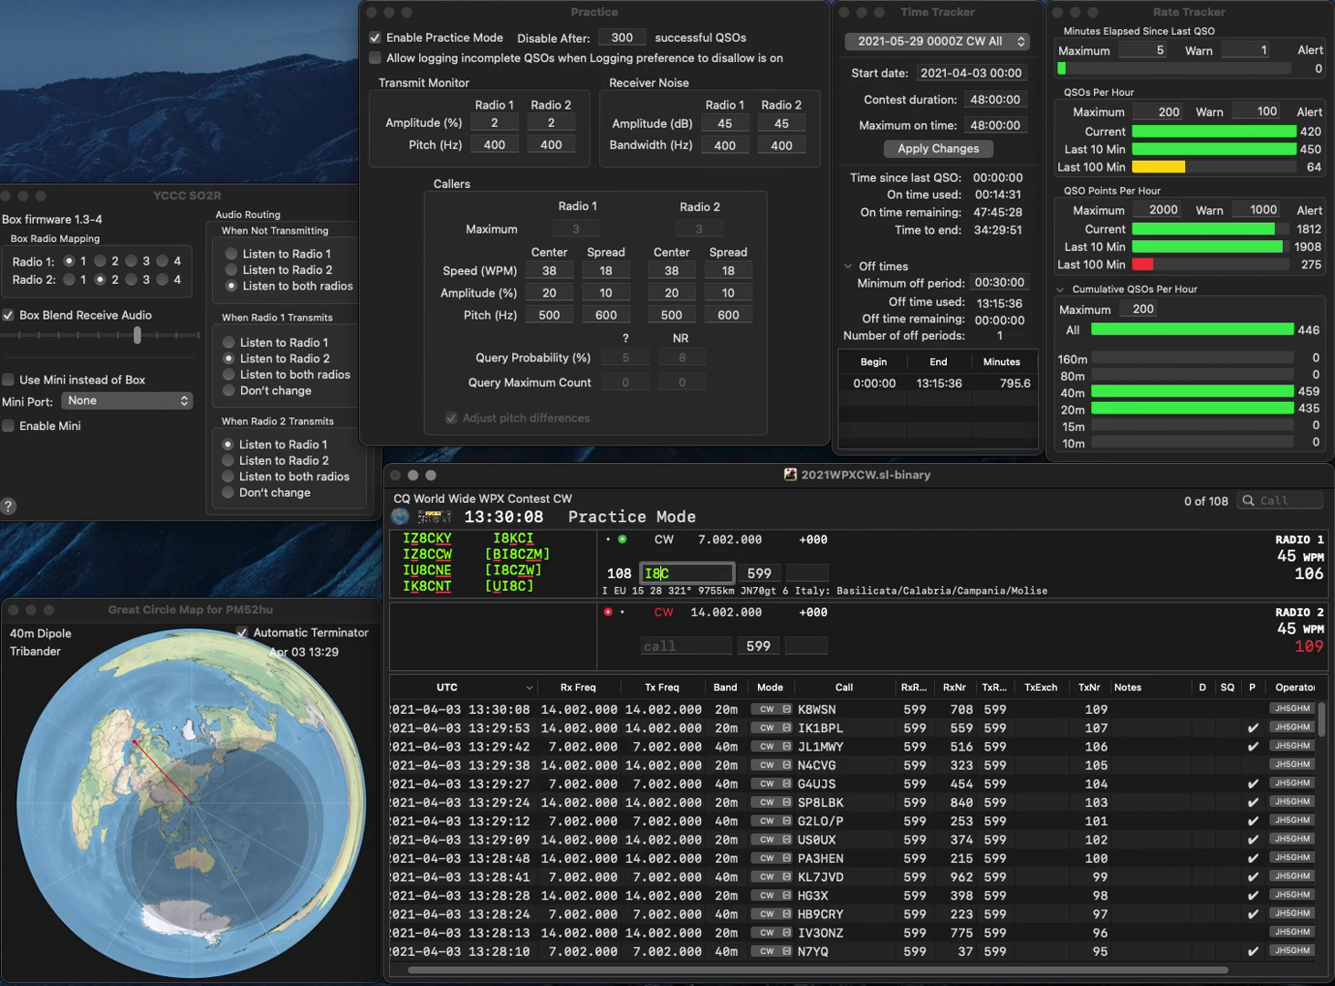
{"action": "key", "text": "Delete"}
{"action": "type", "text": "I7"}
{"action": "key", "text": "Return"}
{"action": "type", "text": "WB0POH"}
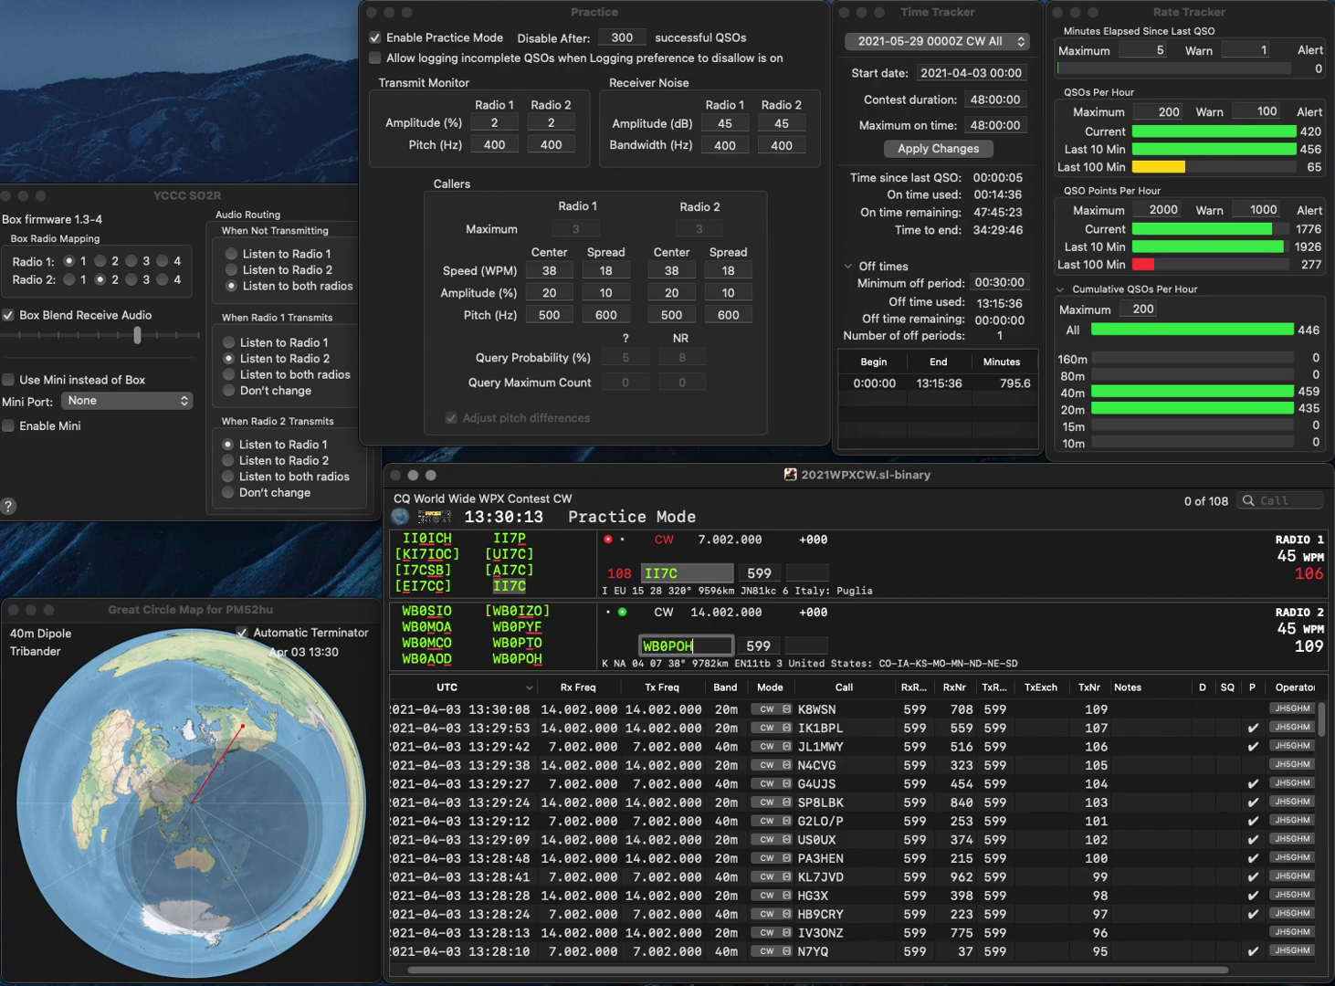
{"action": "key", "text": "Return"}
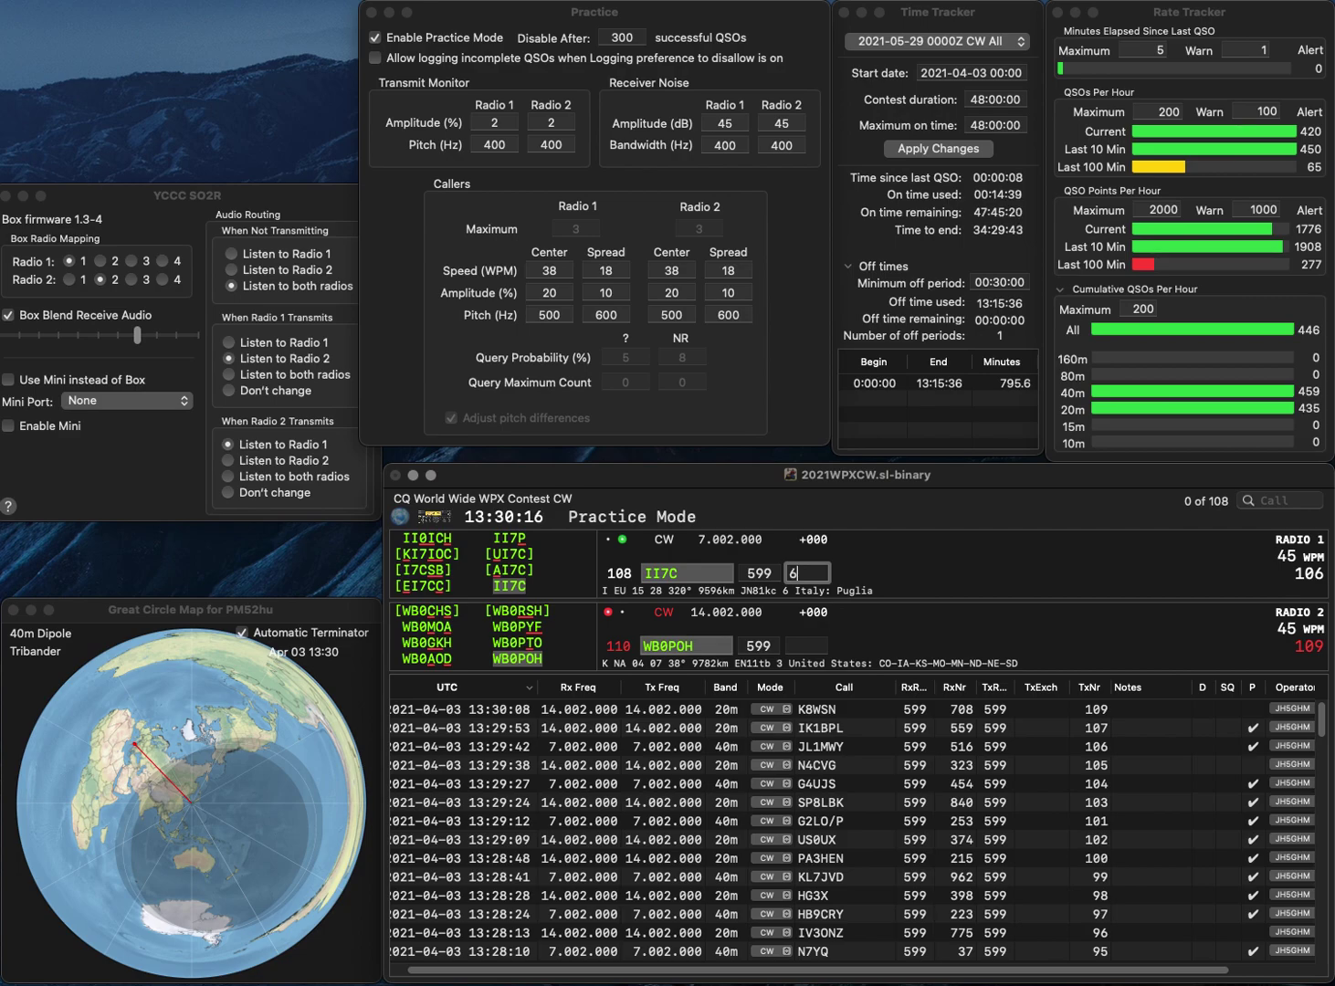
{"action": "key", "text": "Return"}
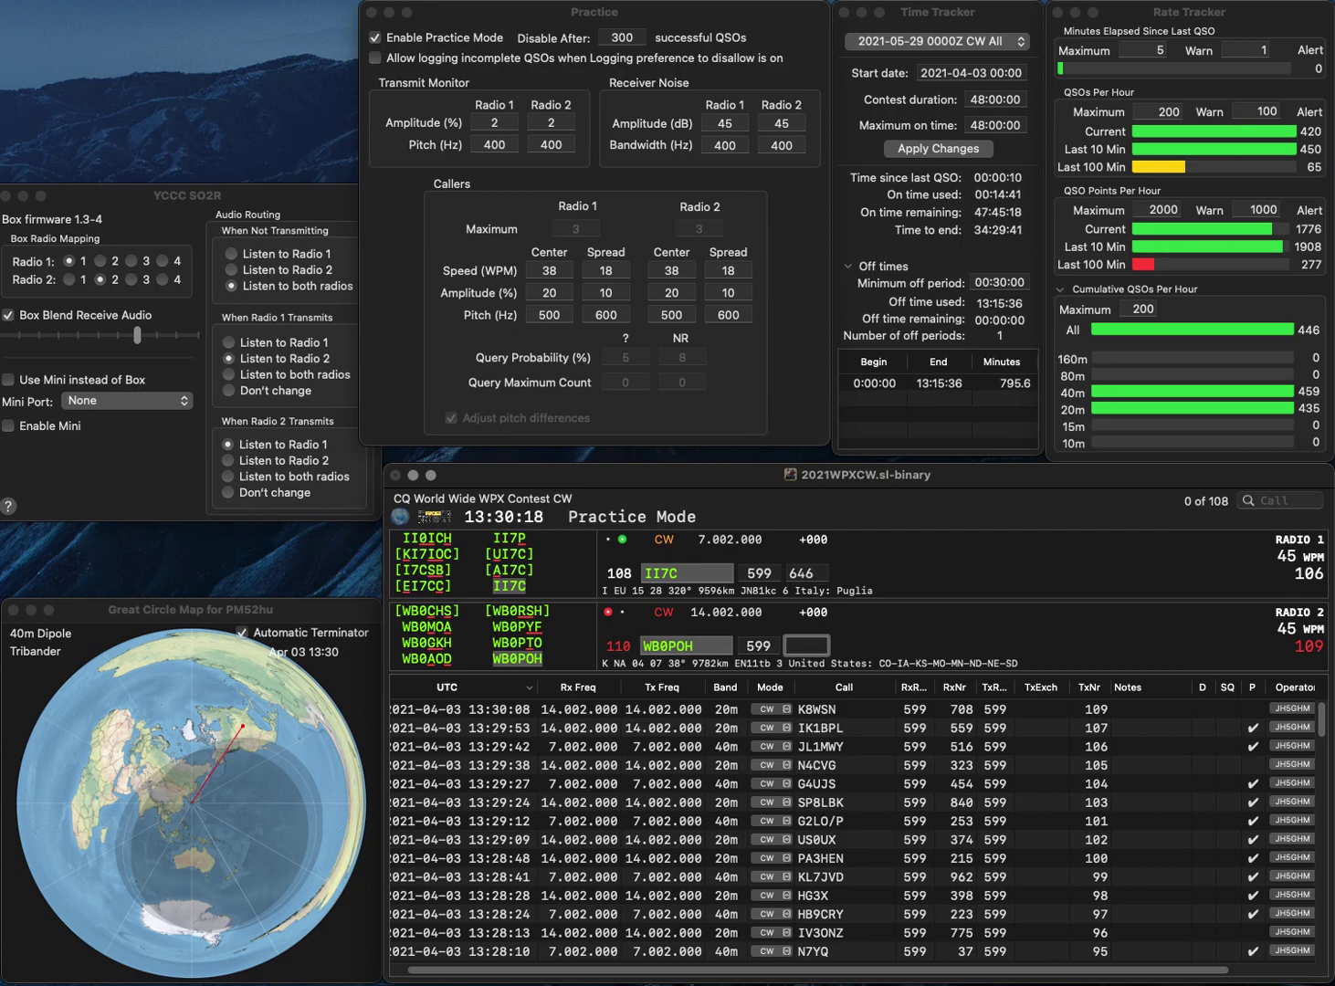
{"action": "type", "text": "5"}
{"action": "type", "text": "4"}
{"action": "key", "text": "Return"}
Answer JQ1BVI on Radio 1 and TM3Z on Radio 2.
{"action": "type", "text": "JBVI"}
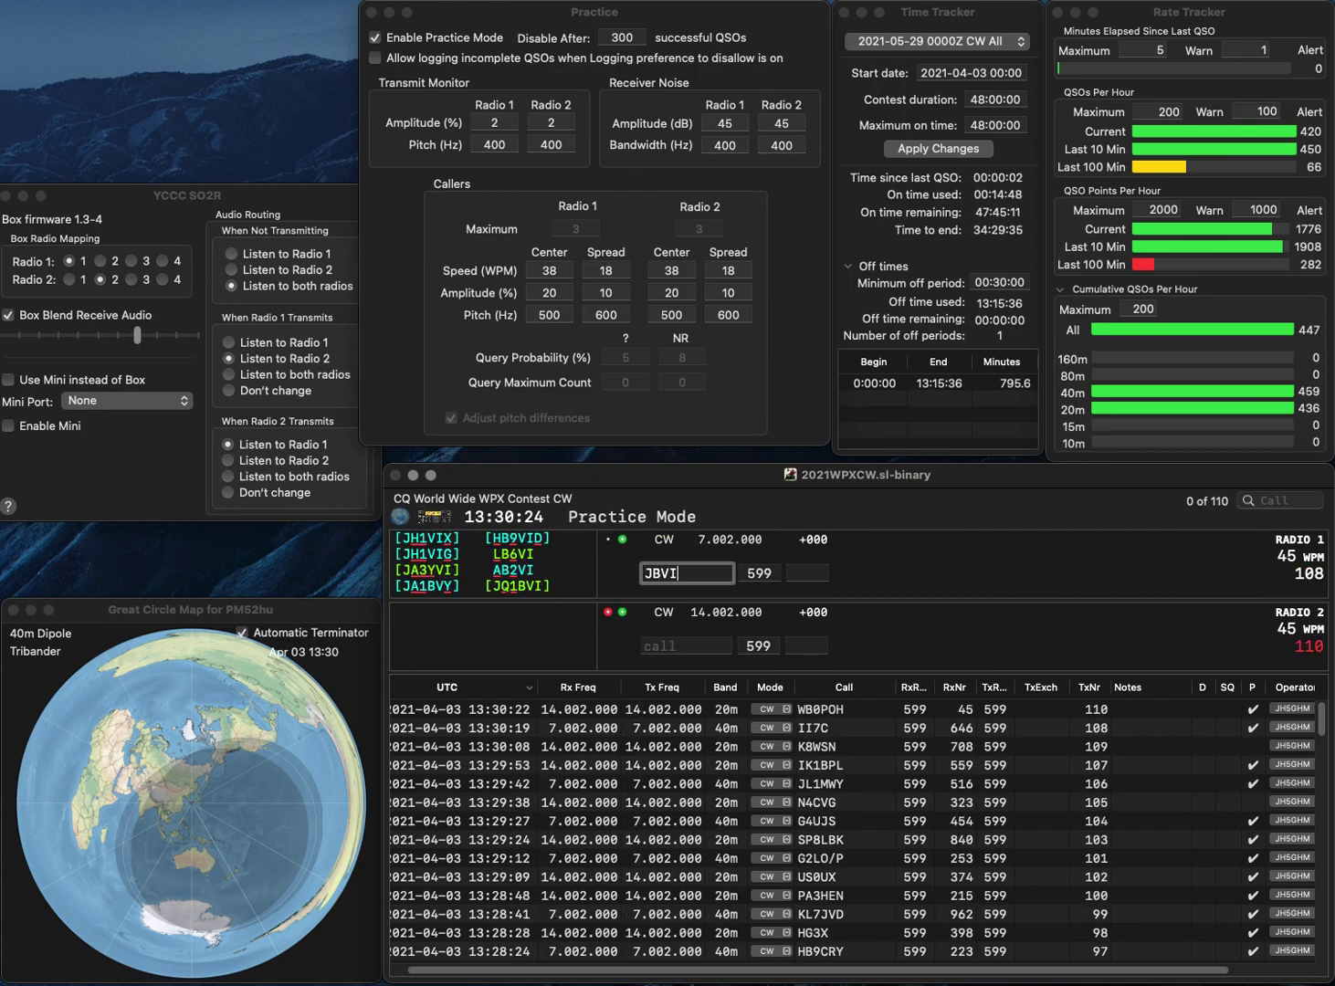
{"action": "type", "text": "Q1"}
{"action": "key", "text": "Return"}
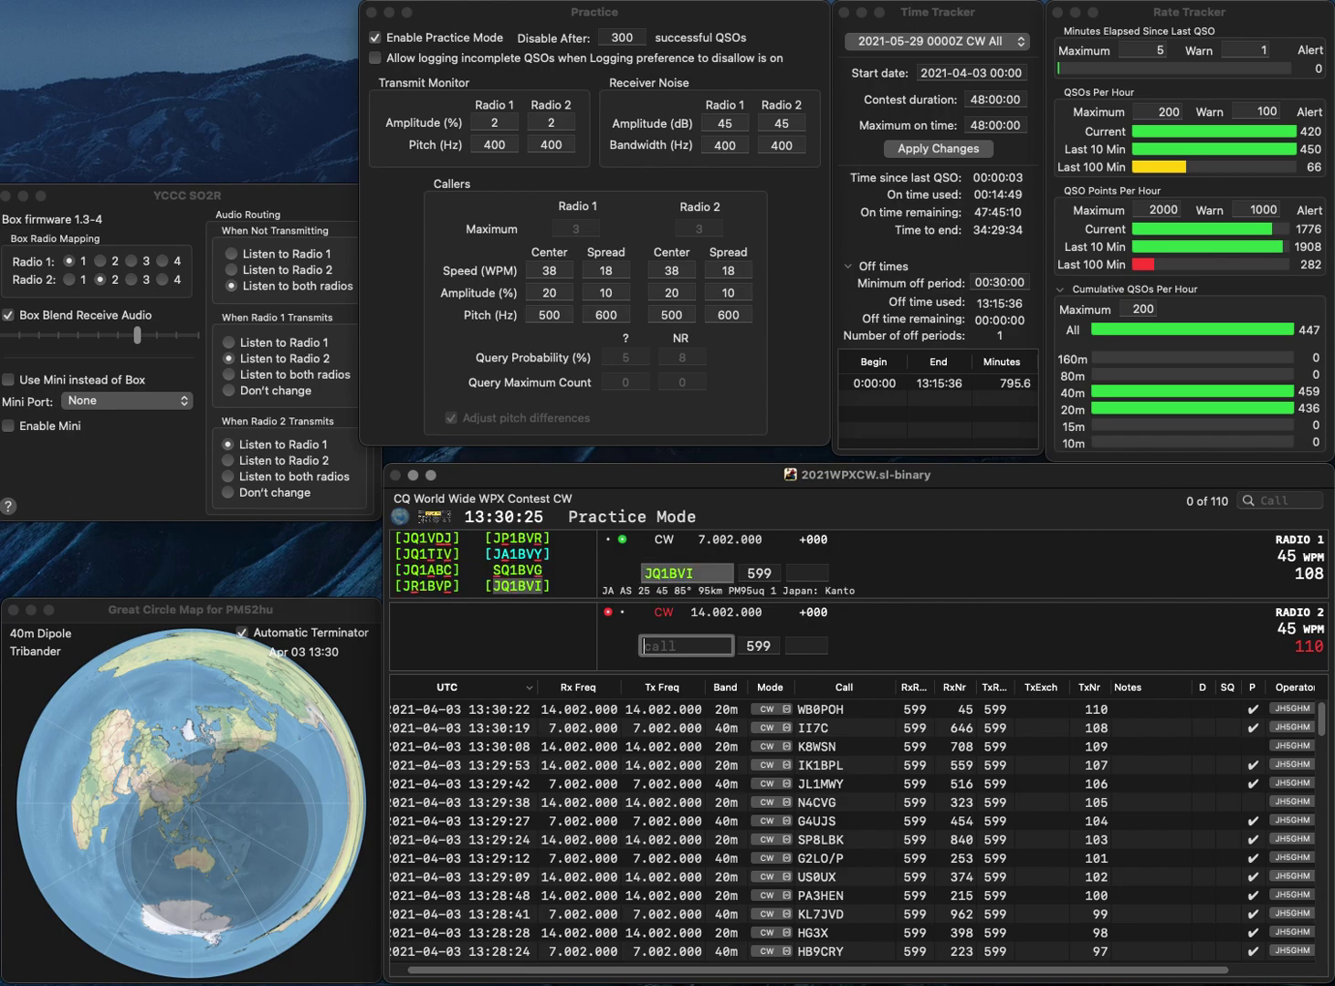
{"action": "type", "text": "TM3Z"}
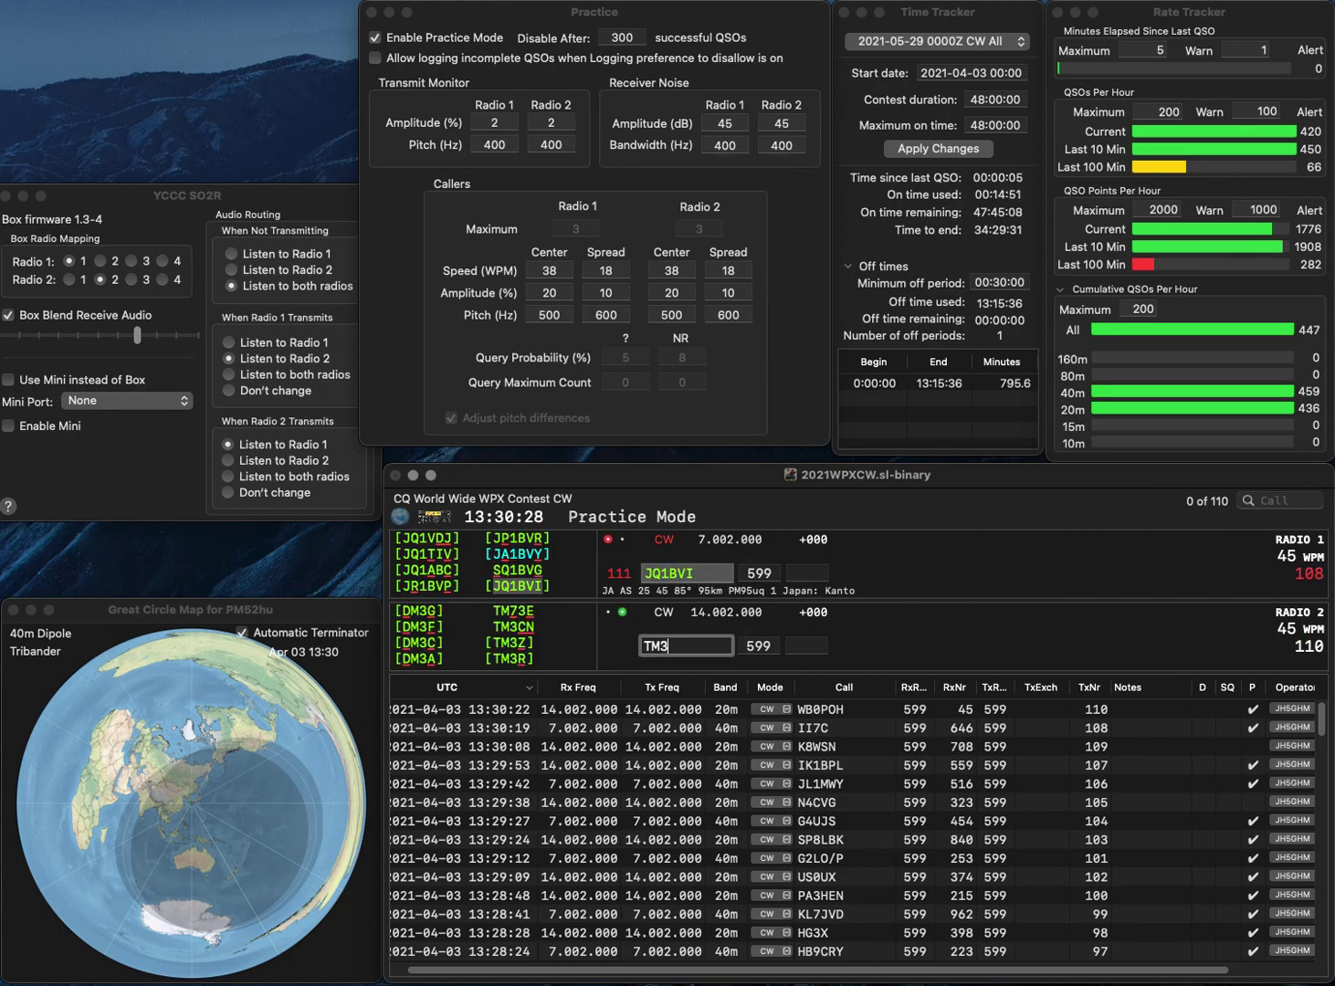
{"action": "key", "text": "Return"}
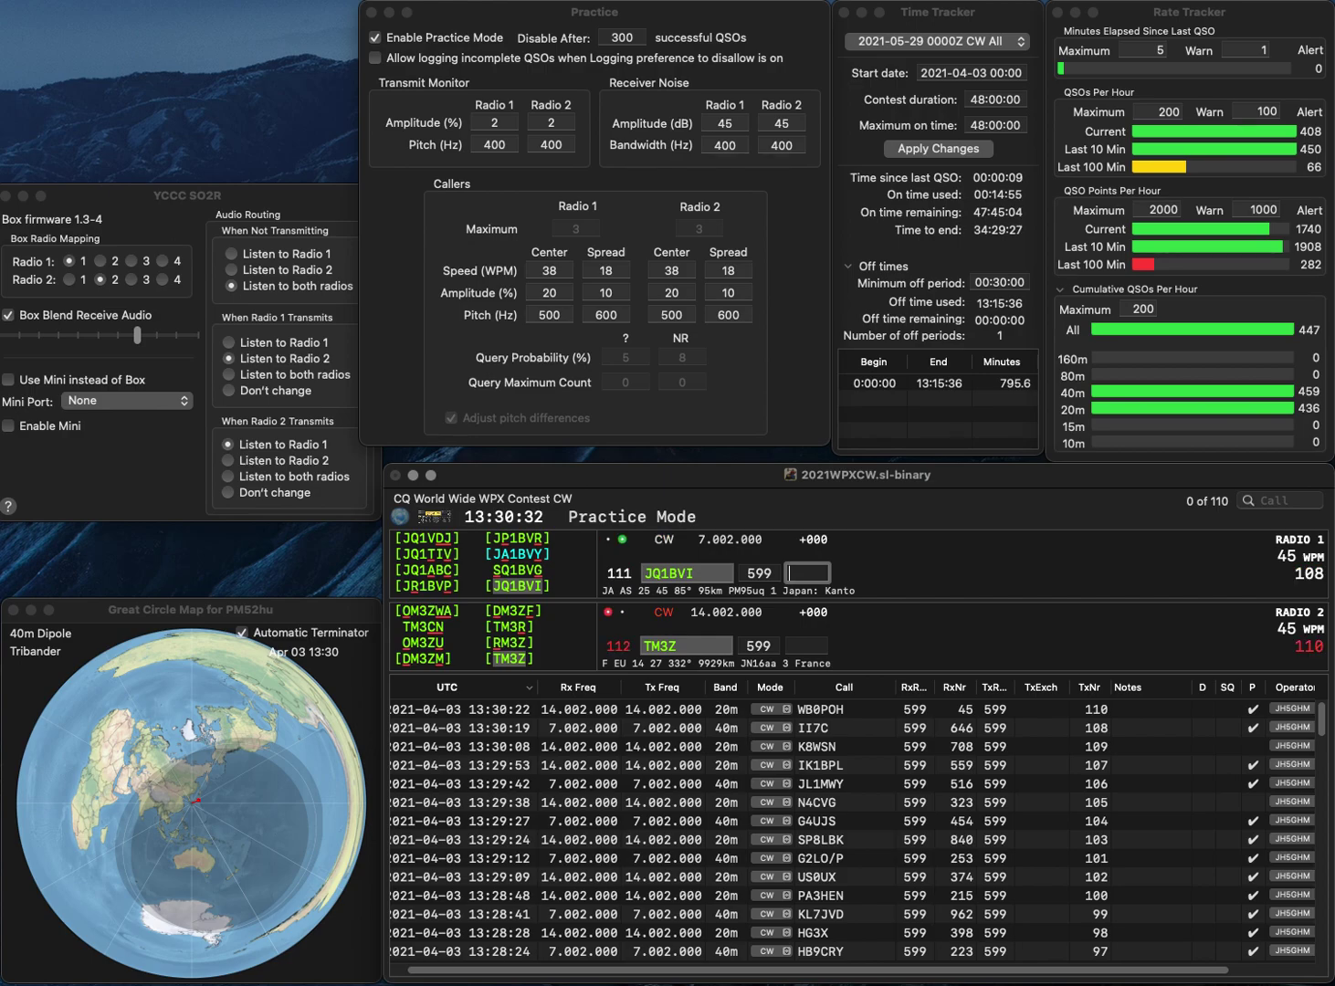
Log JQ1BVI on Radio 1 with received number 429 and TM3Z on Radio 2 with received number 937.
{"action": "type", "text": "9"}
{"action": "key", "text": "Return"}
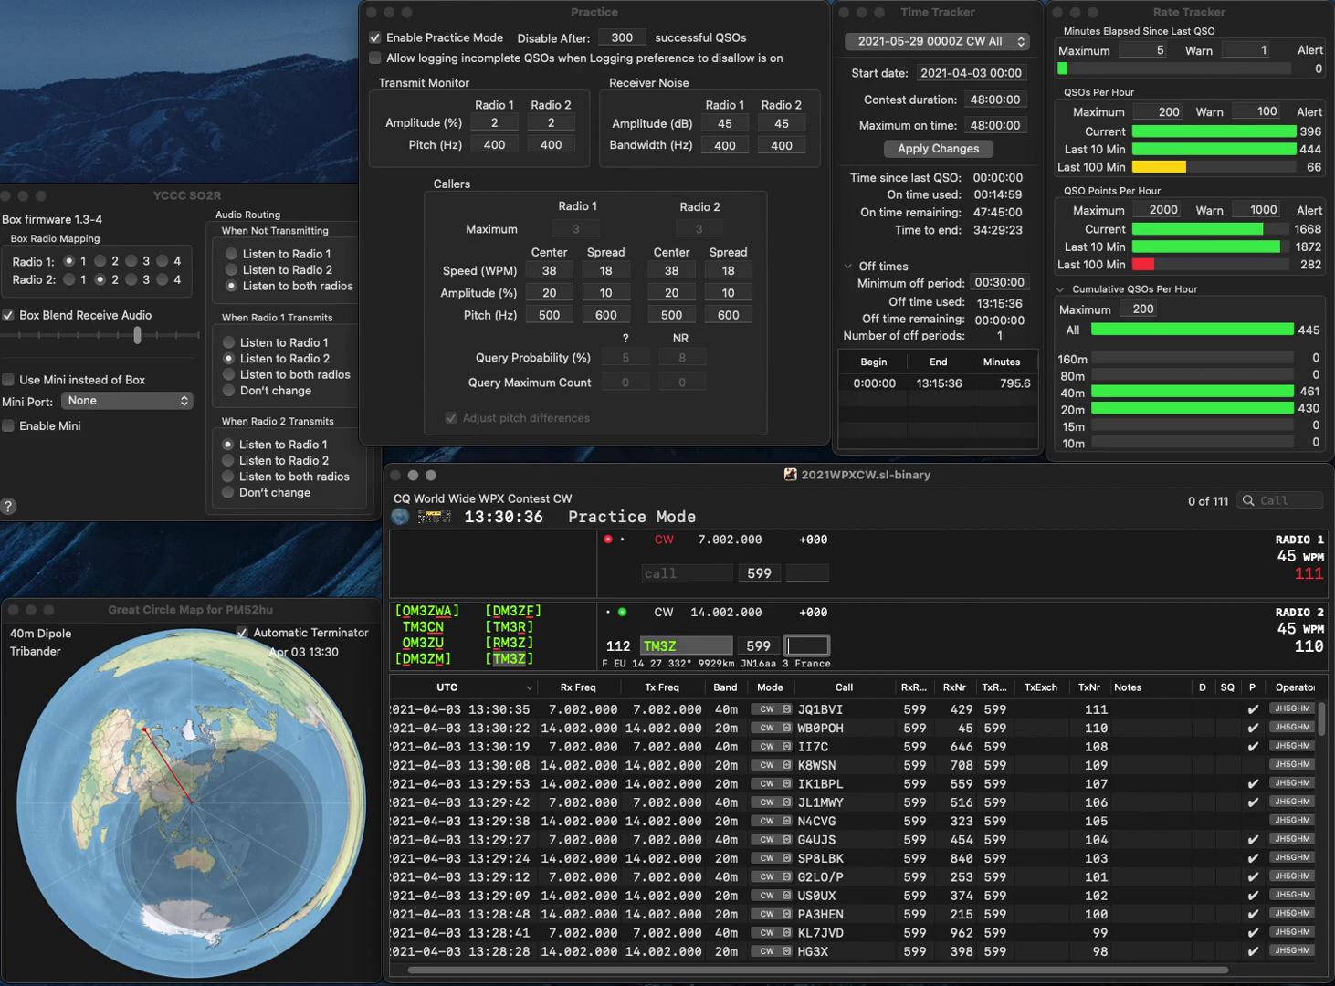
{"action": "type", "text": "9"}
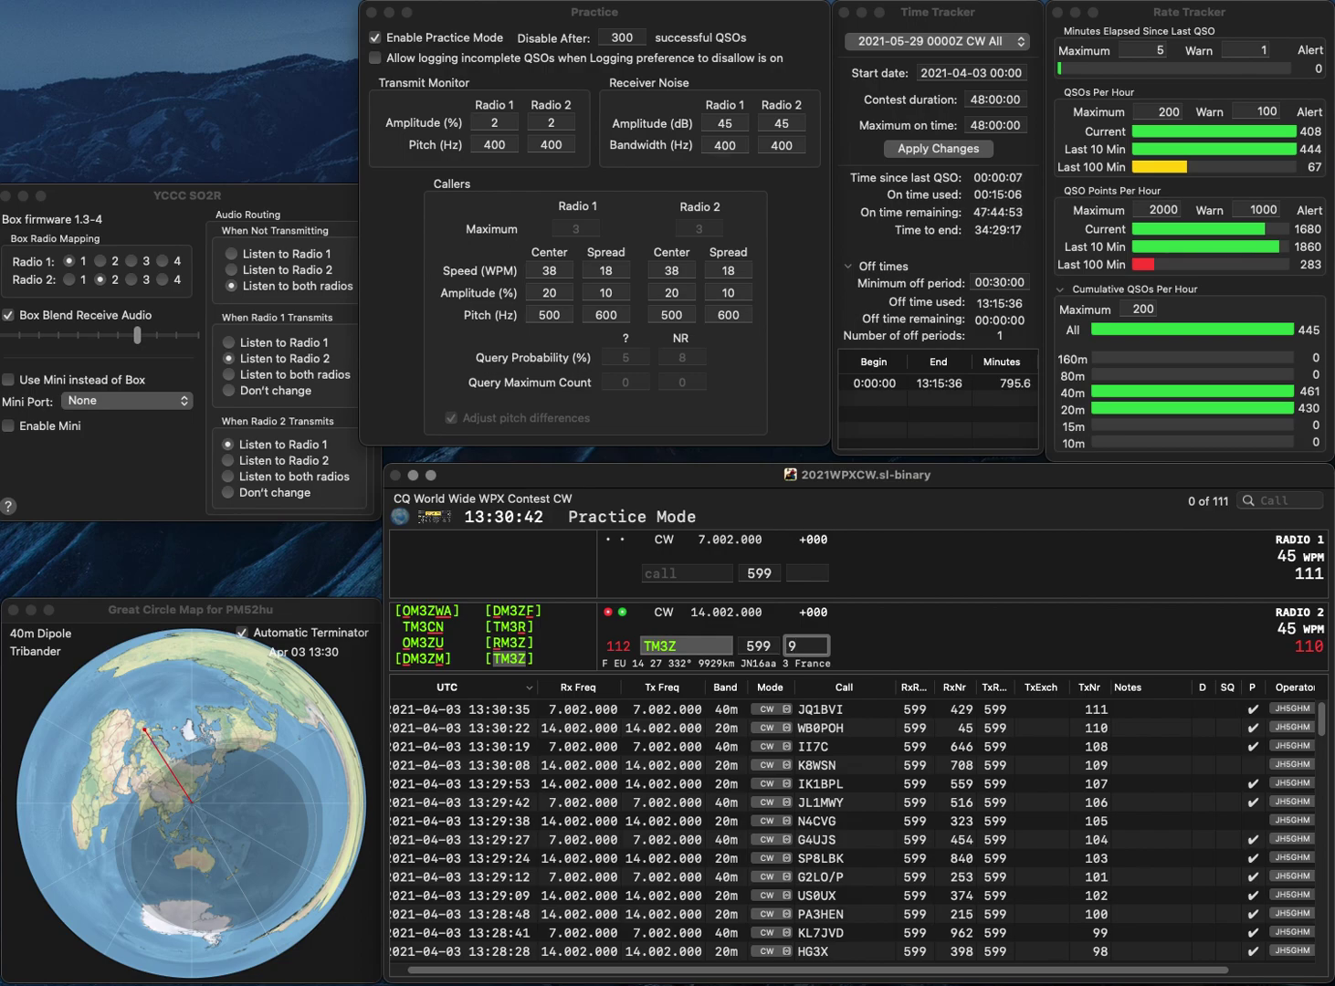
{"action": "type", "text": "37"}
{"action": "key", "text": "Return"}
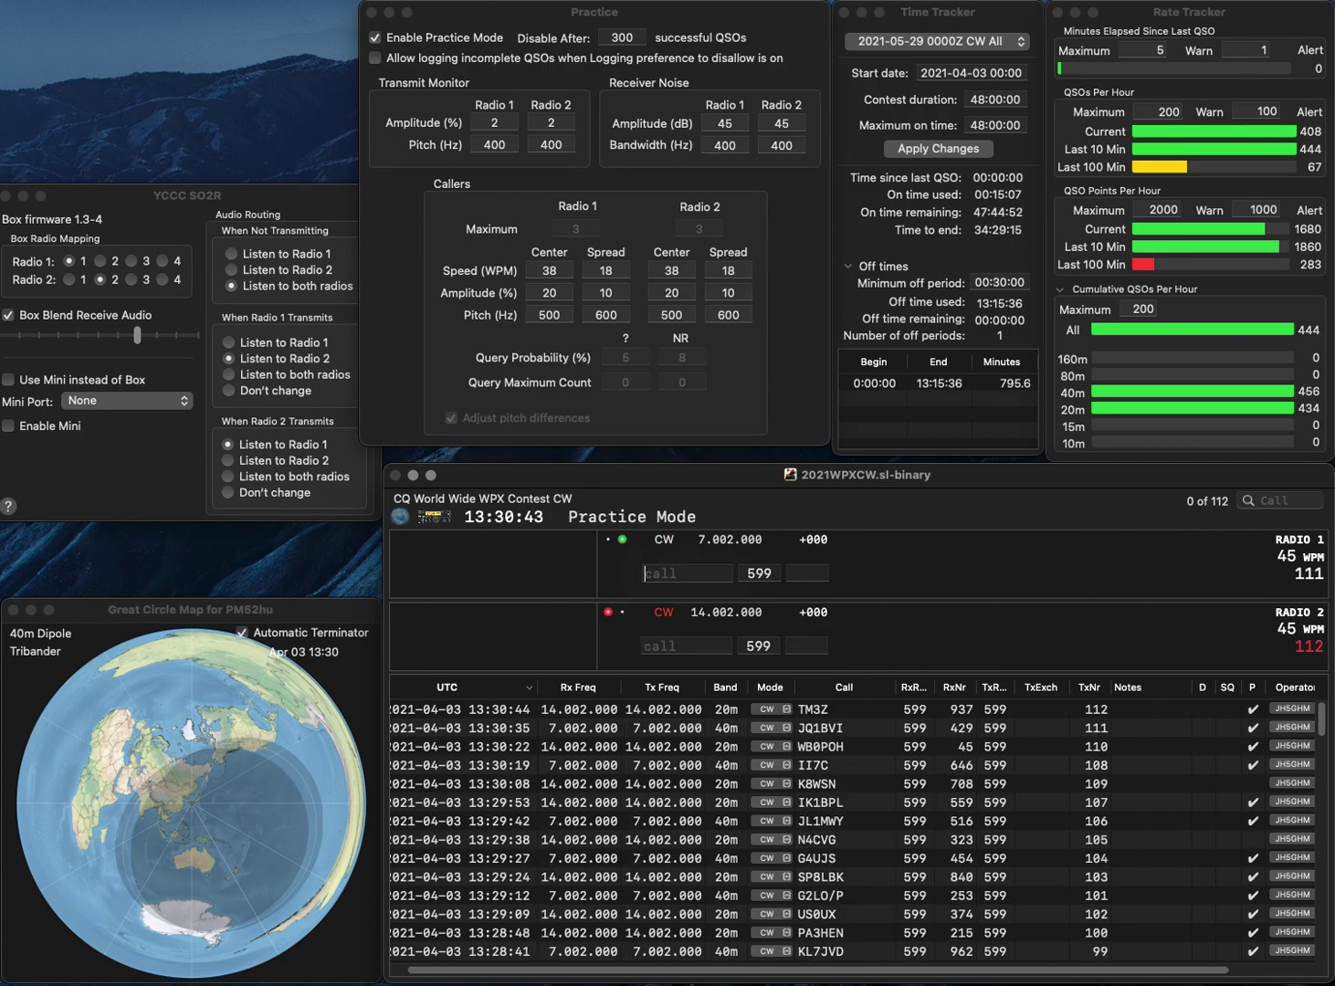
{"action": "type", "text": "K4DES"}
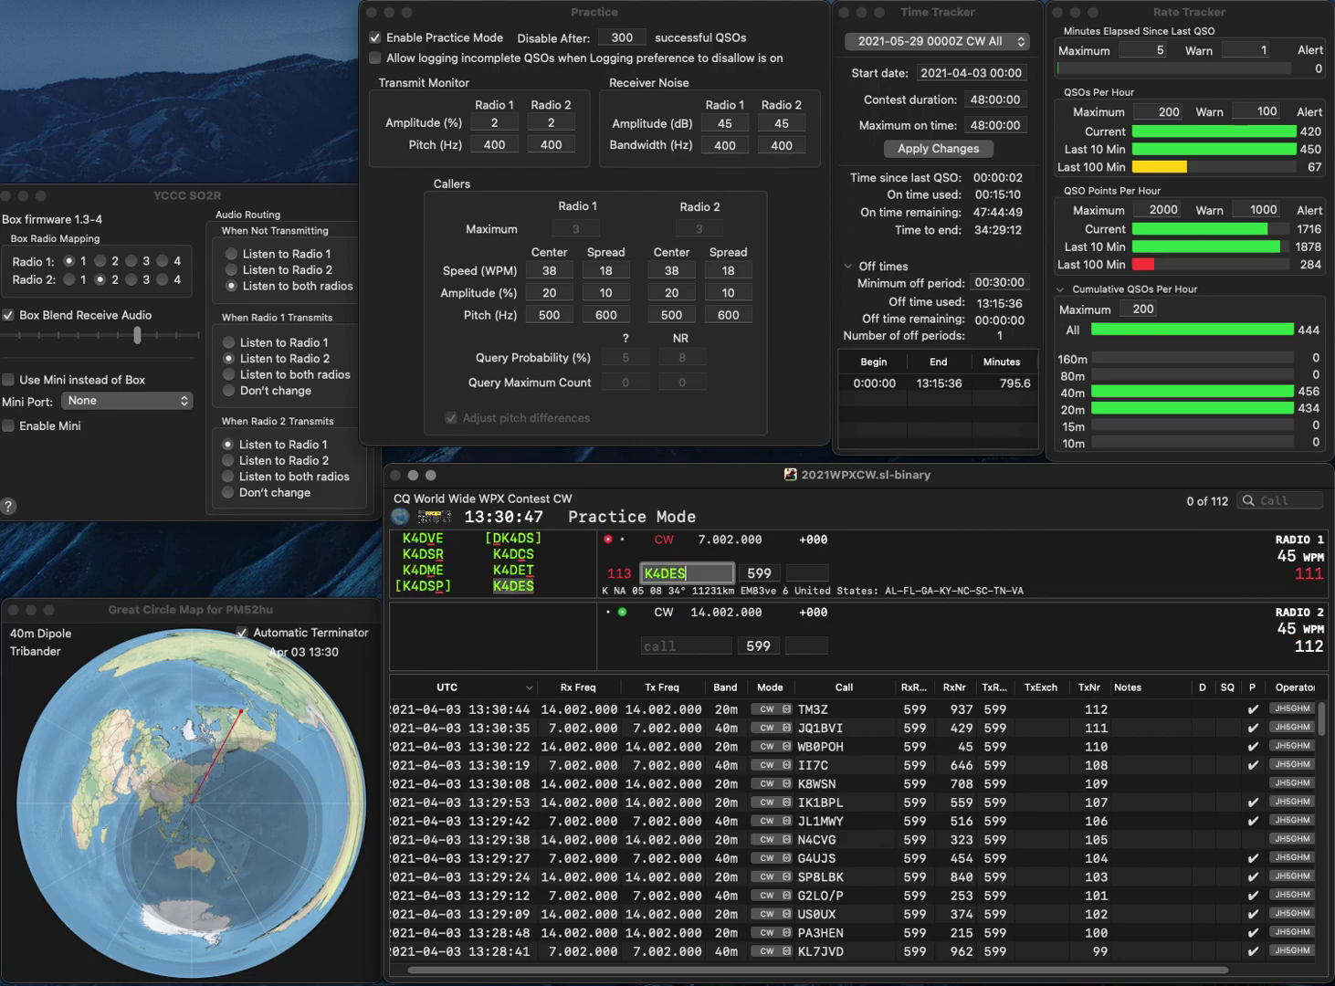
{"action": "key", "text": "Return"}
{"action": "type", "text": "IOZ"}
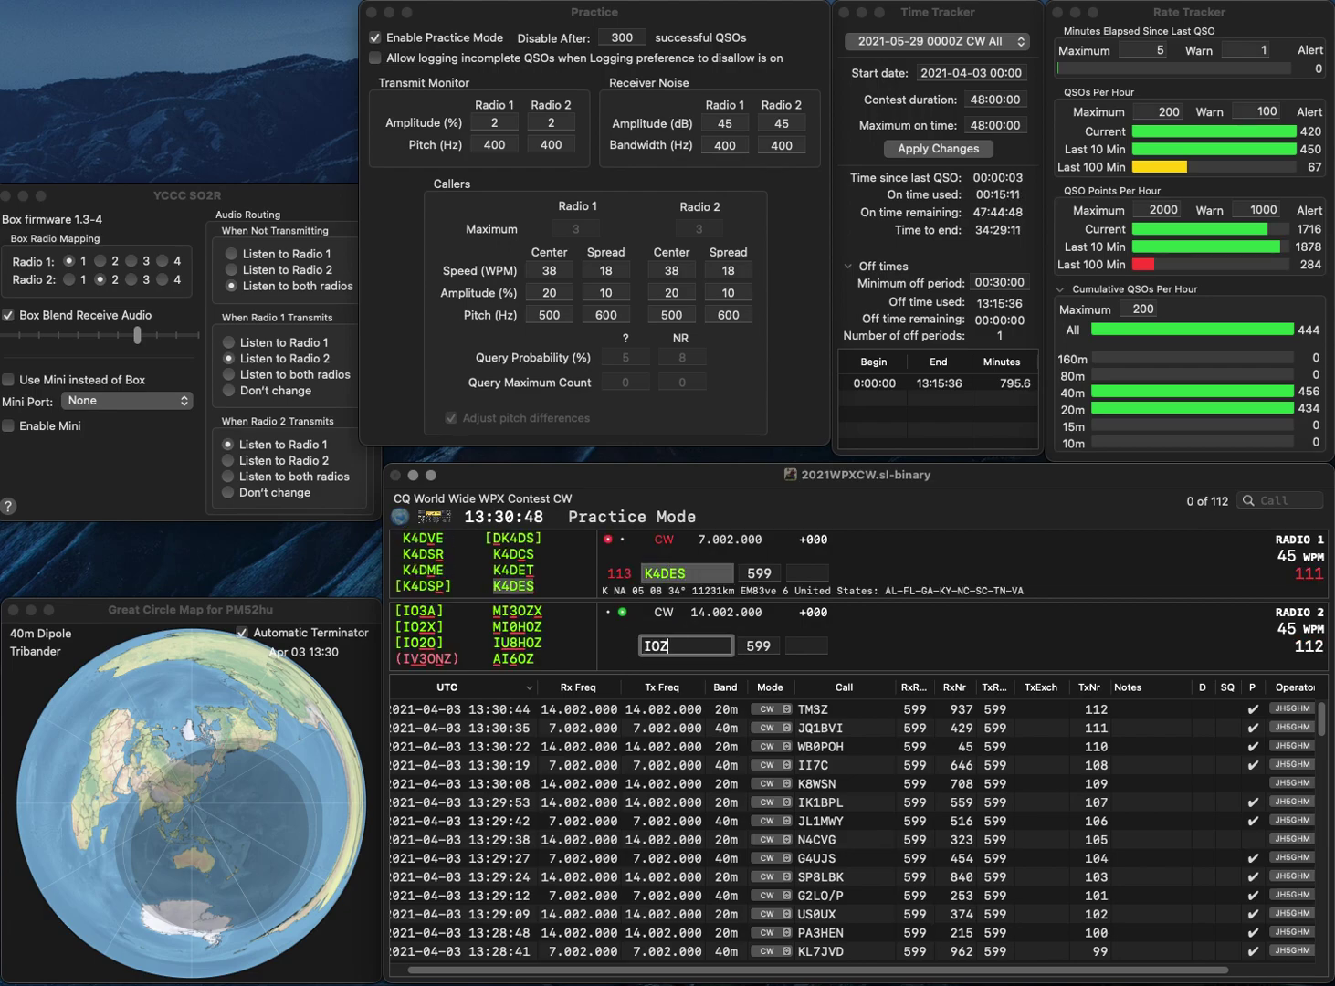
{"action": "type", "text": "1TMO"}
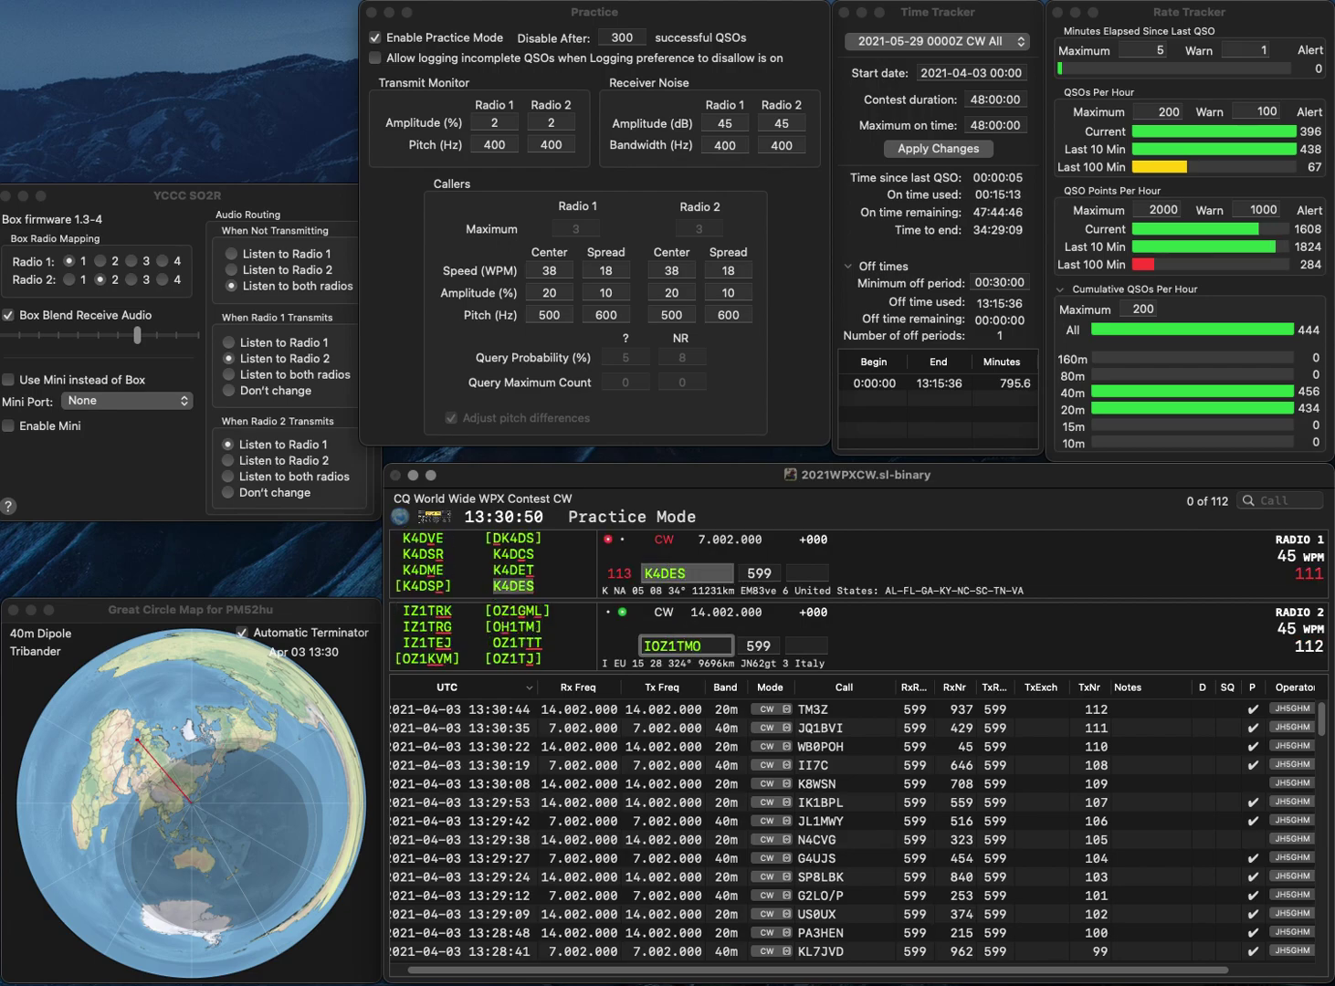
{"action": "type", "text": "Q"}
{"action": "key", "text": "BackSpace"}
{"action": "key", "text": "Delete"}
{"action": "key", "text": "Delete"}
{"action": "type", "text": "5"}
{"action": "key", "text": "Delete"}
{"action": "type", "text": "TDQ"}
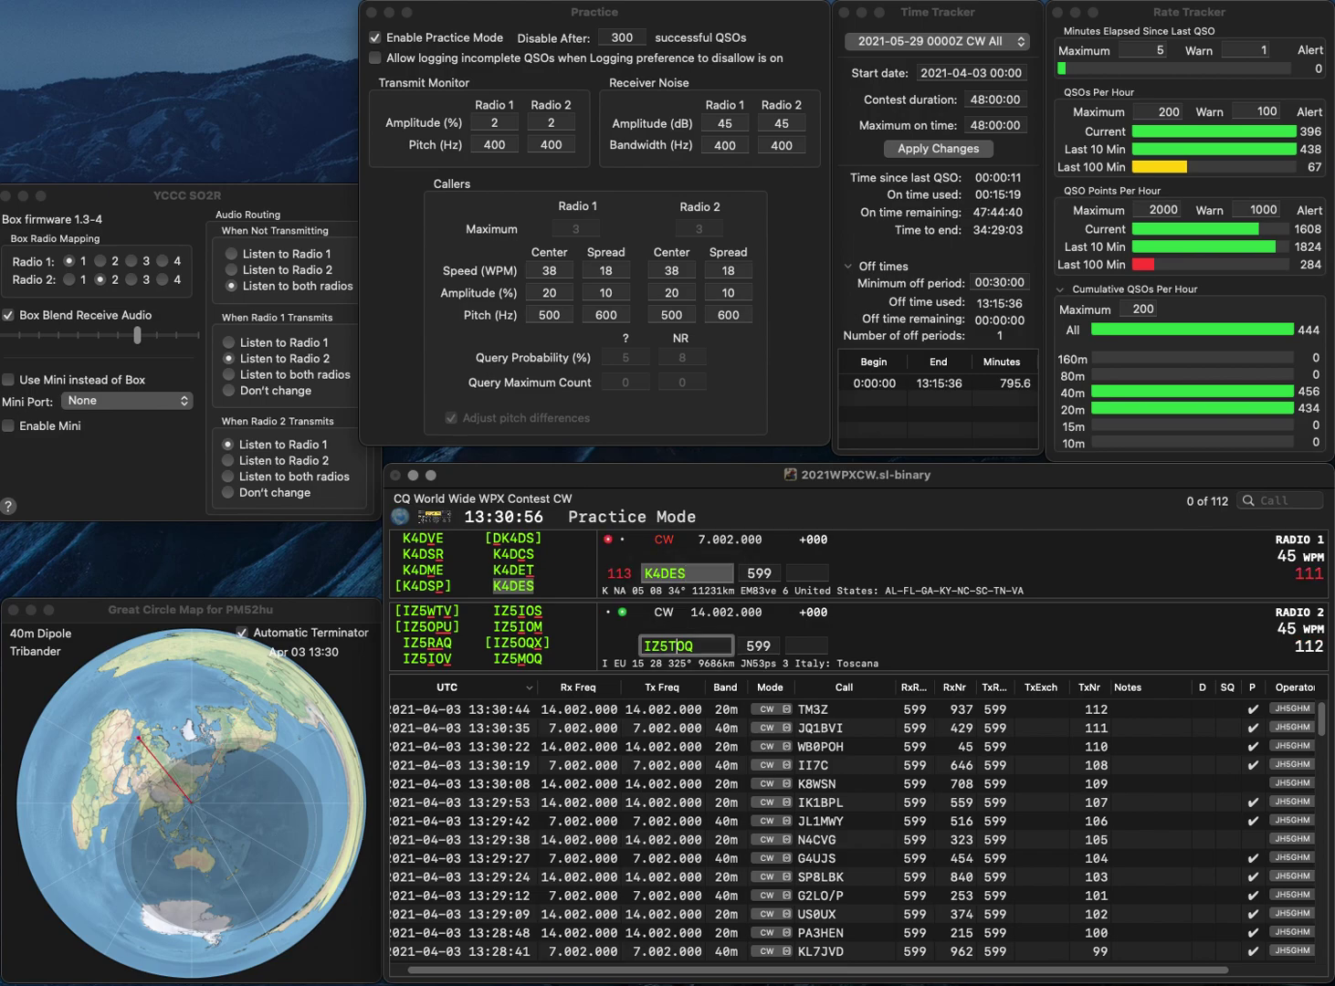
Correct the Radio 2 call to IZ5MOQ, send it, and log K4DES on Radio 1 with received number 801.
{"action": "left_click", "coordinate": [687, 573]}
{"action": "key", "text": "Tab"}
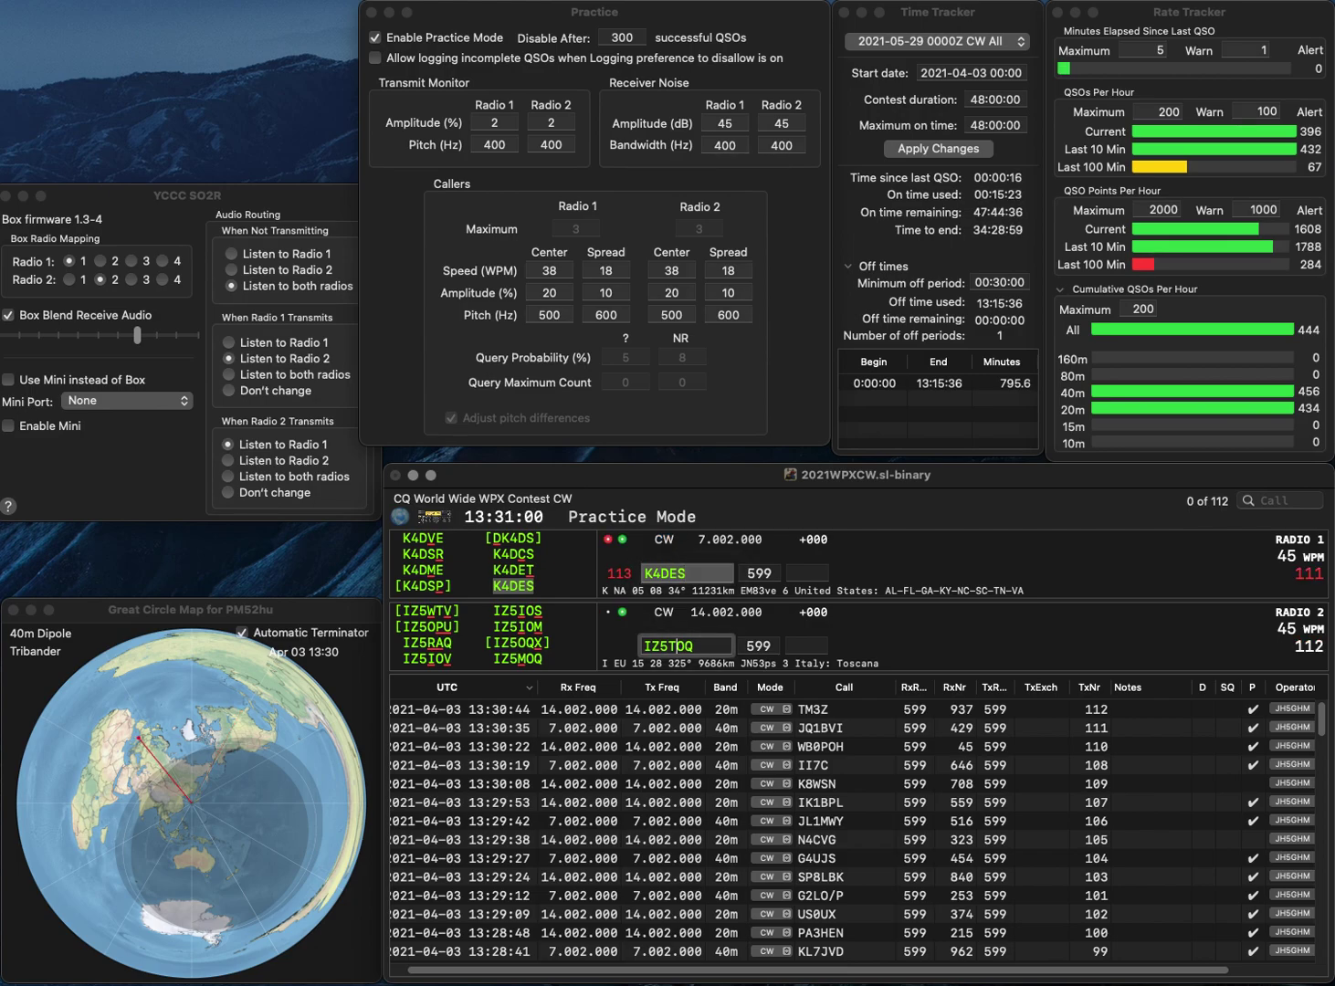
{"action": "type", "text": "IZ5MOQ"}
{"action": "key", "text": "Return"}
{"action": "key", "text": "Tab"}
{"action": "type", "text": "801"}
{"action": "key", "text": "Return"}
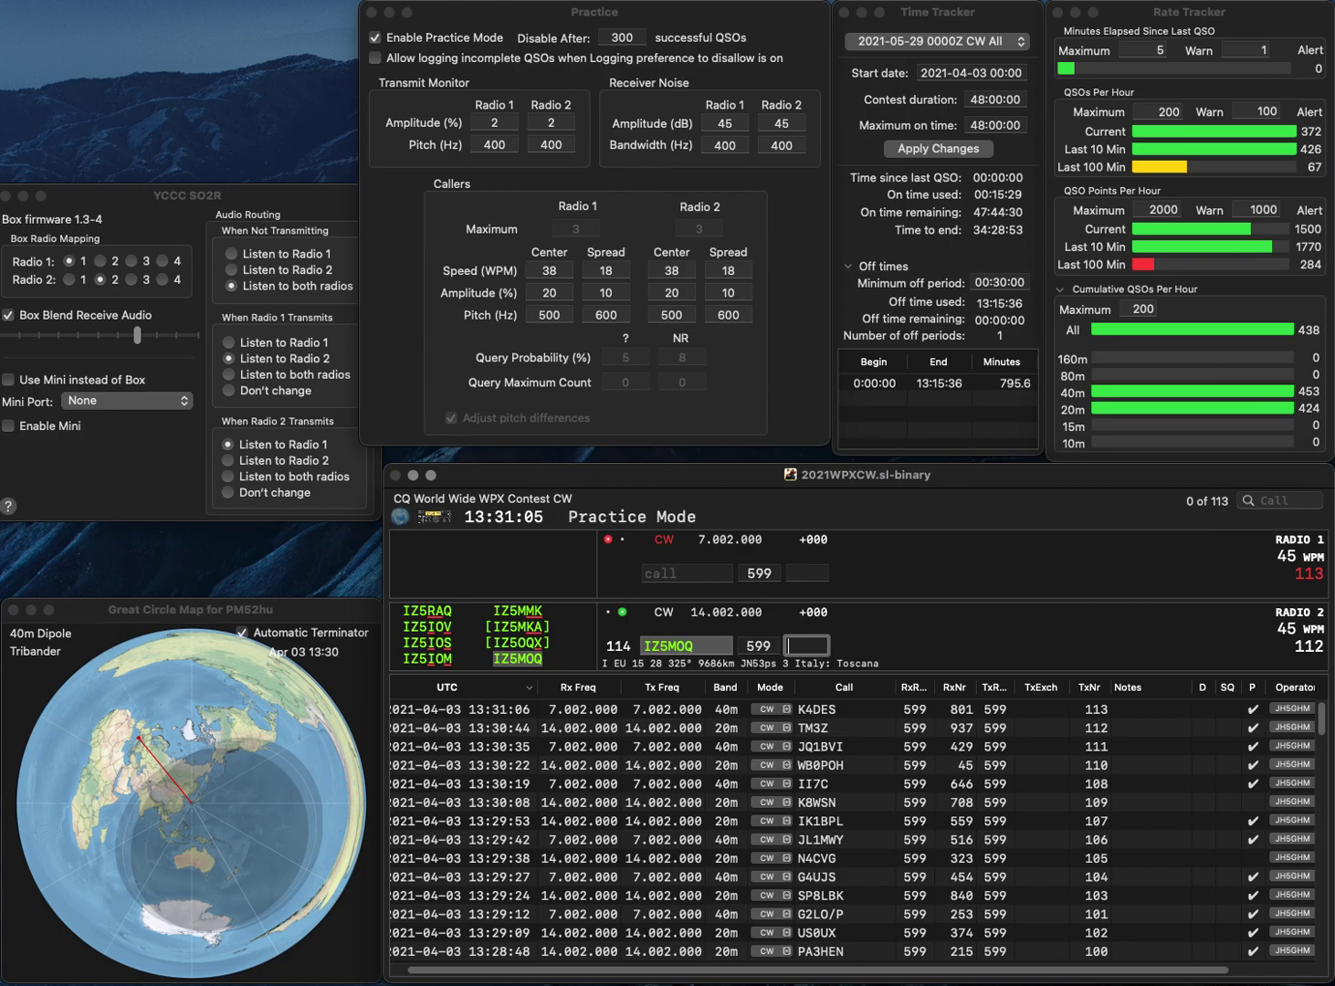
Log IZ5MOQ on Radio 2 with received number 927.
{"action": "type", "text": "93"}
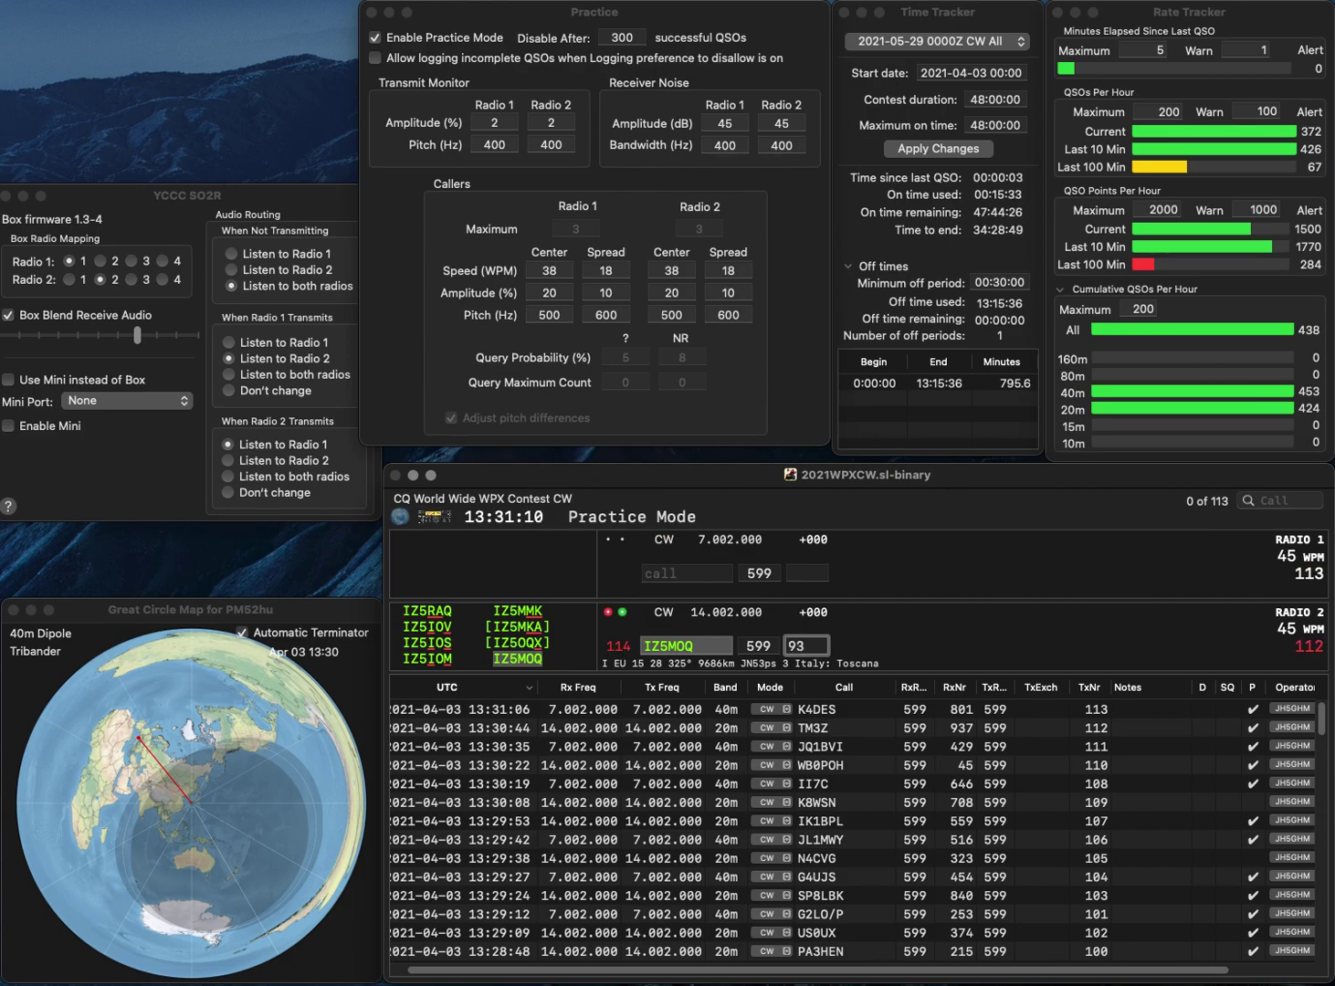
{"action": "key", "text": "BackSpace"}
{"action": "type", "text": "27"}
{"action": "key", "text": "Return"}
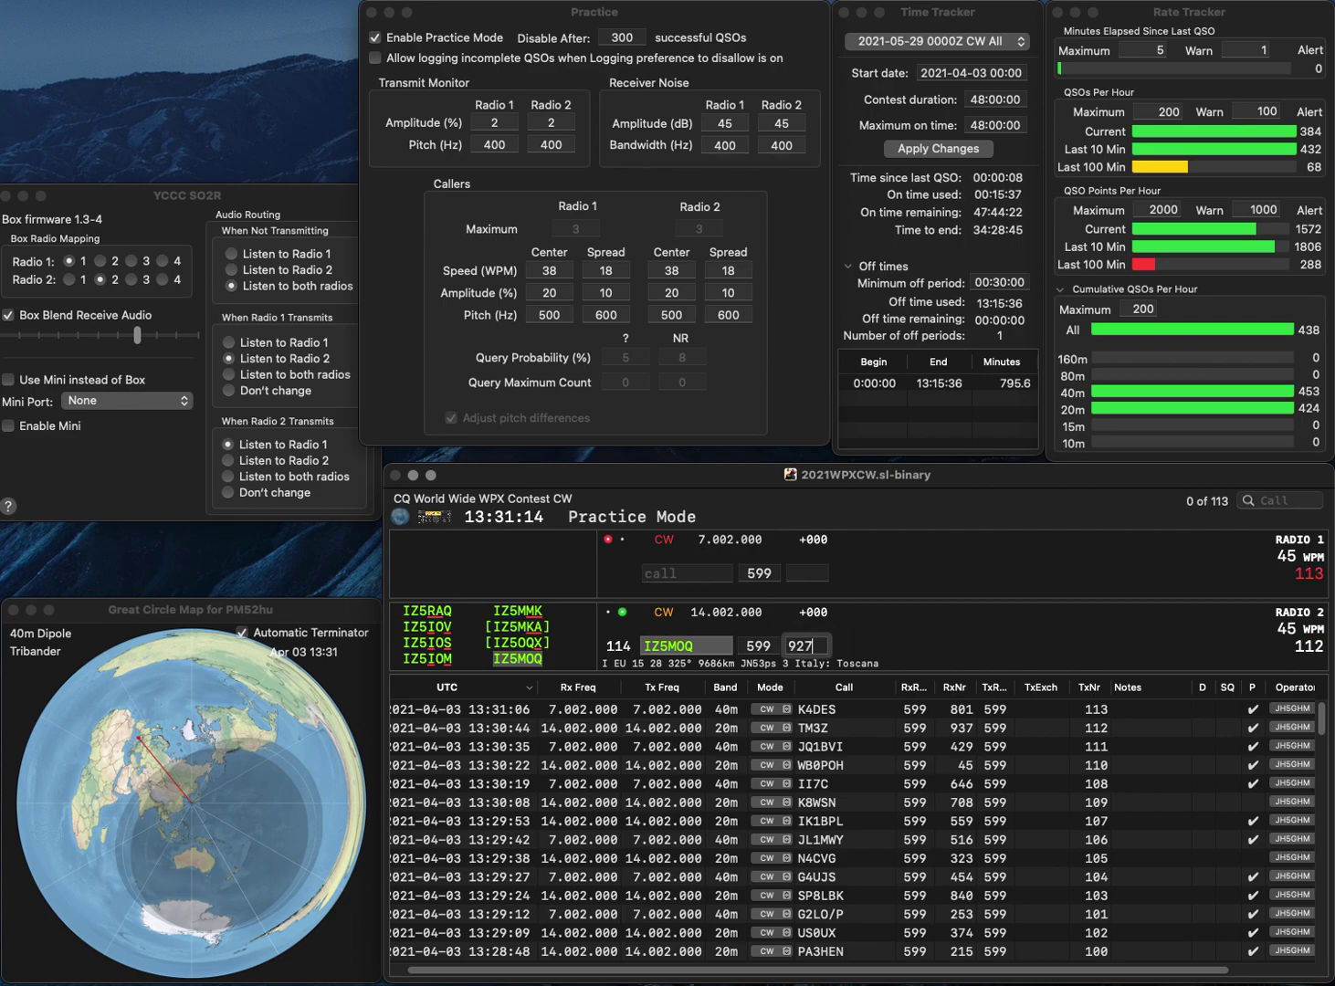
Answer EA4W on Radio 1 and KQ7W on Radio 2.
{"action": "type", "text": "EA4W"}
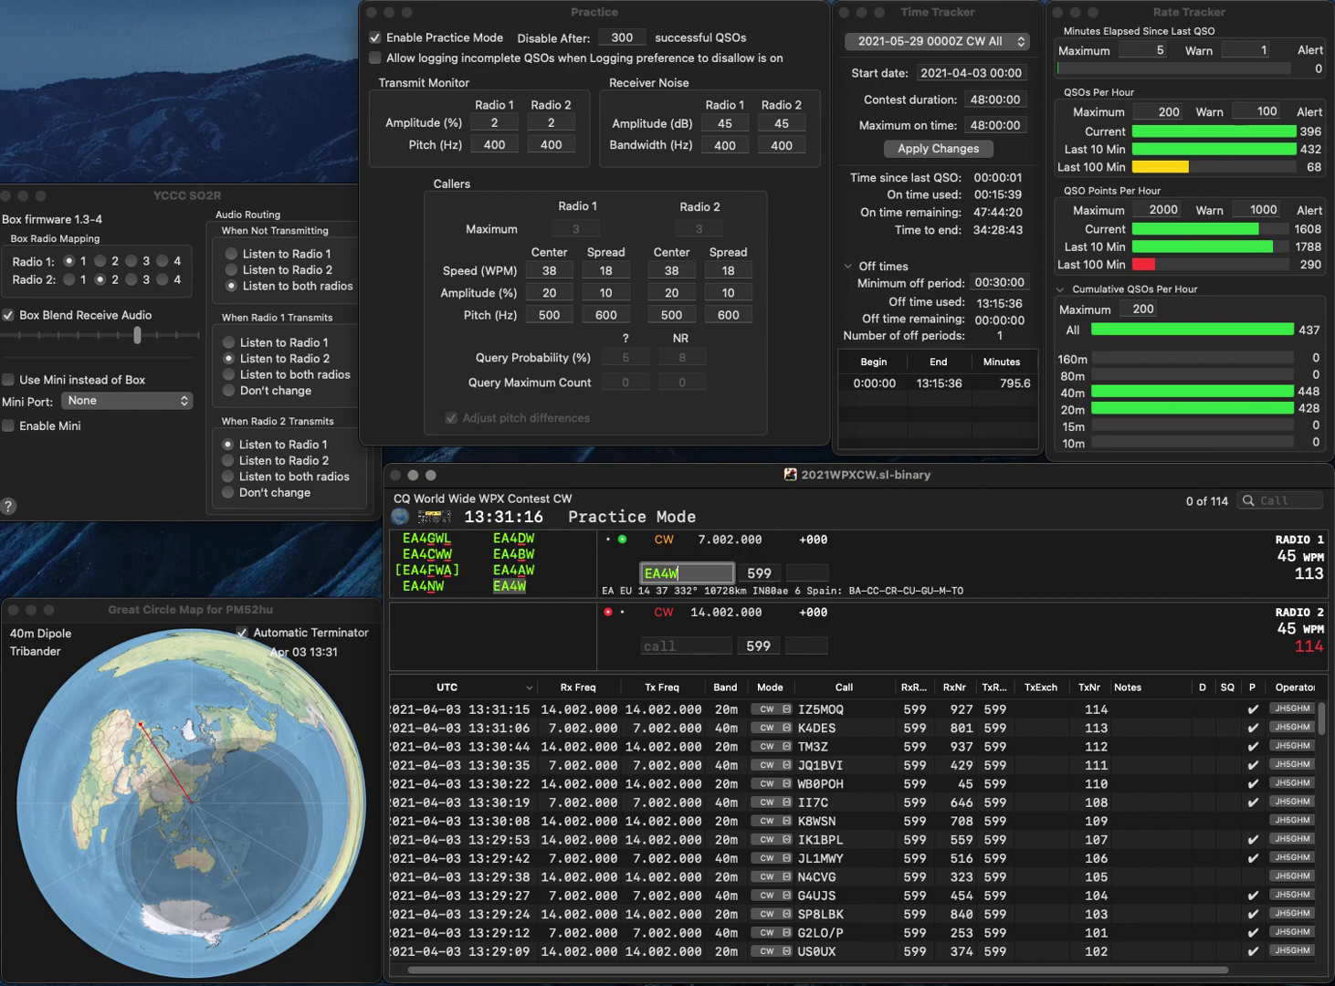
{"action": "key", "text": "Return"}
{"action": "type", "text": "KQ7W"}
{"action": "key", "text": "Return"}
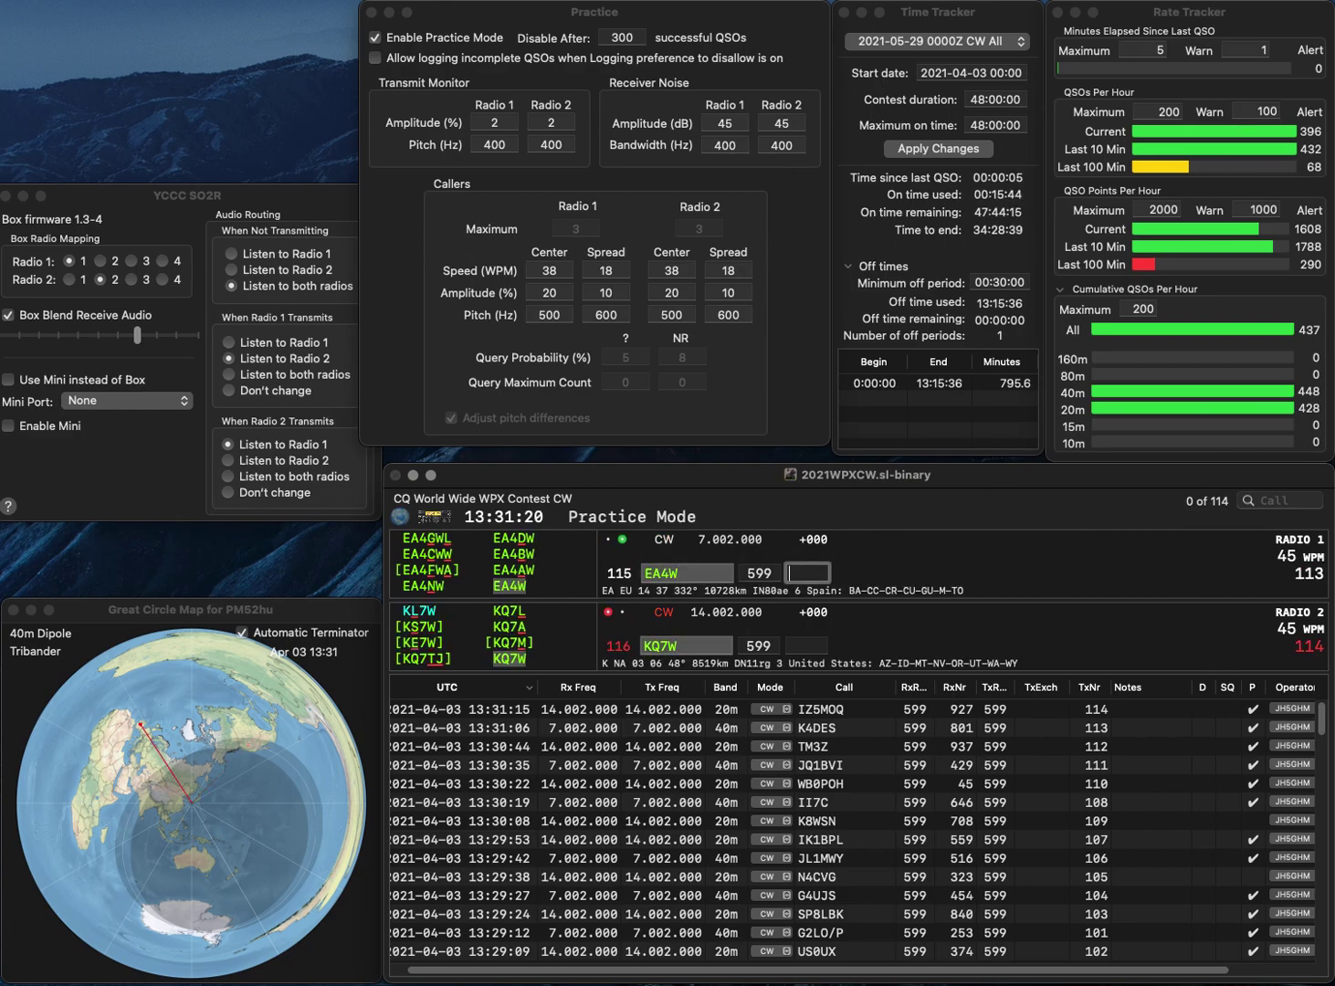
Log EA4W on Radio 1 with received number 479 and KQ7W on Radio 2 with received number 577.
{"action": "type", "text": "479"}
{"action": "key", "text": "Return"}
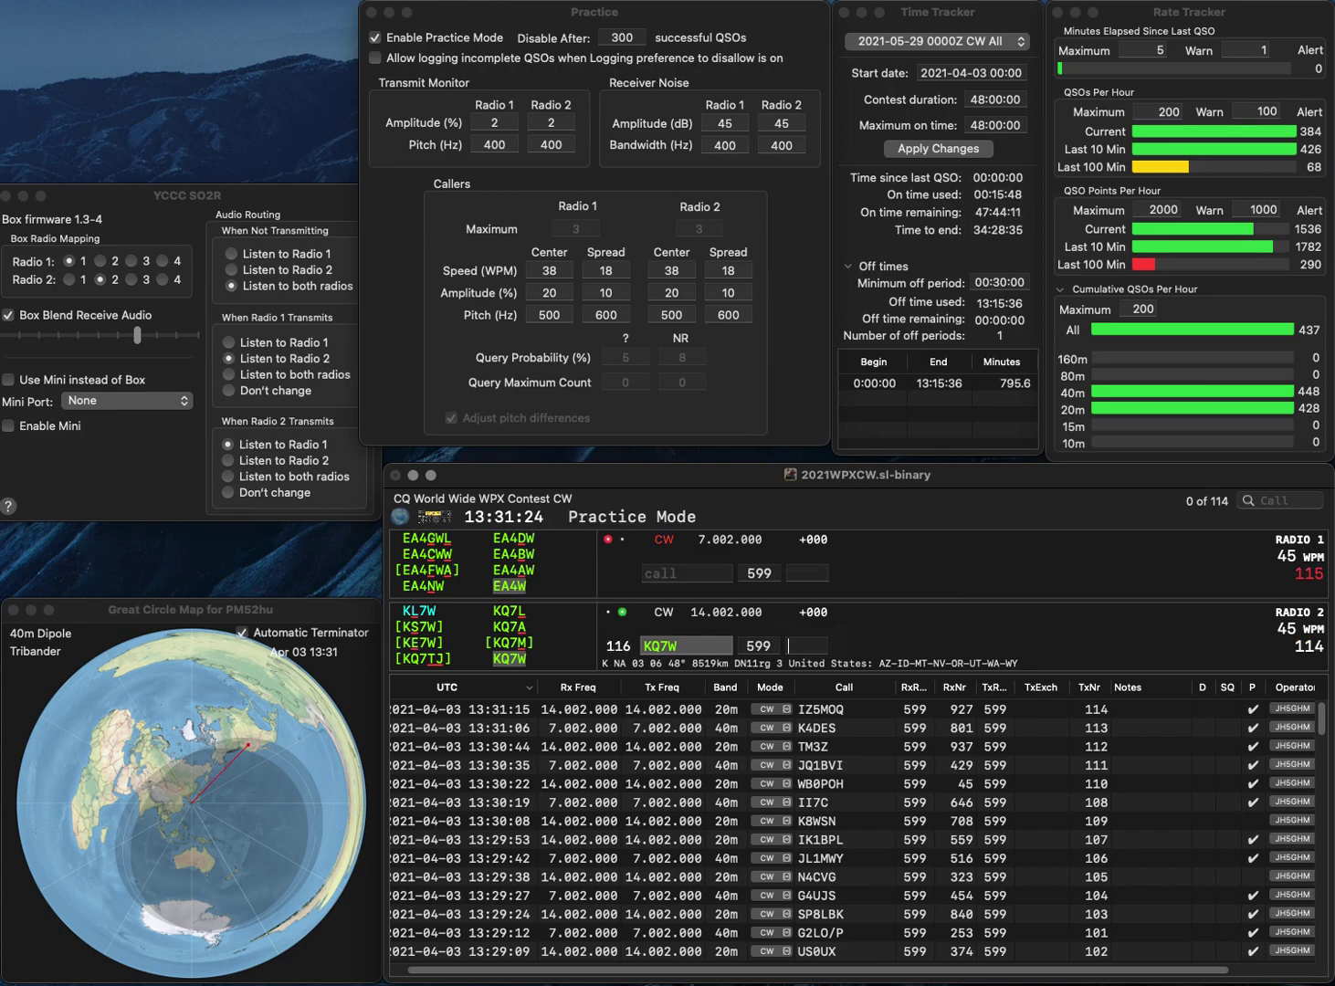
{"action": "type", "text": "577"}
{"action": "key", "text": "Return"}
{"action": "type", "text": "ON4MW"}
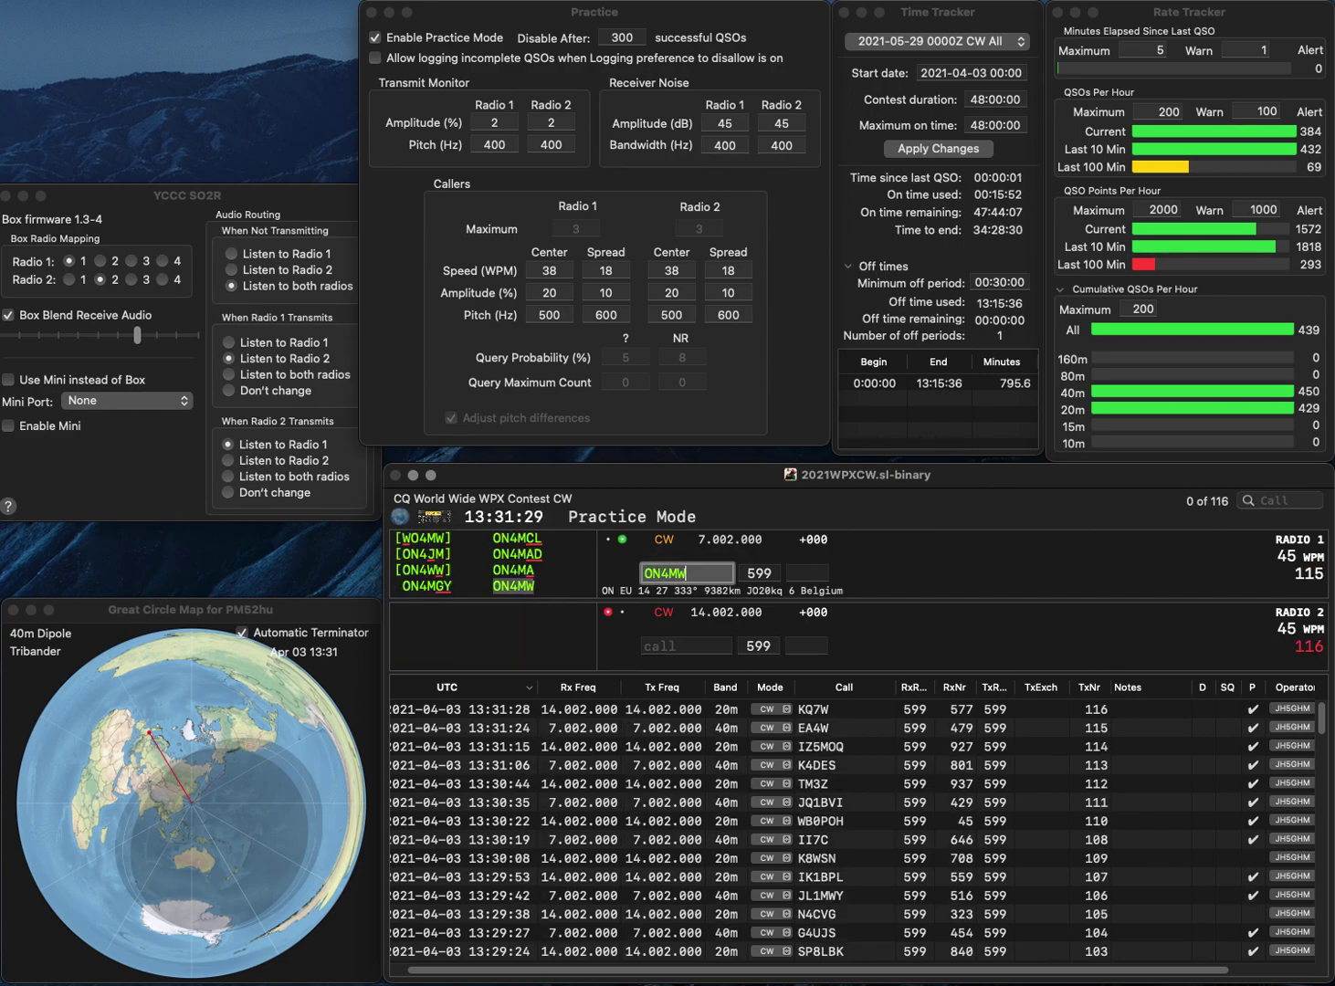
{"action": "key", "text": "Return"}
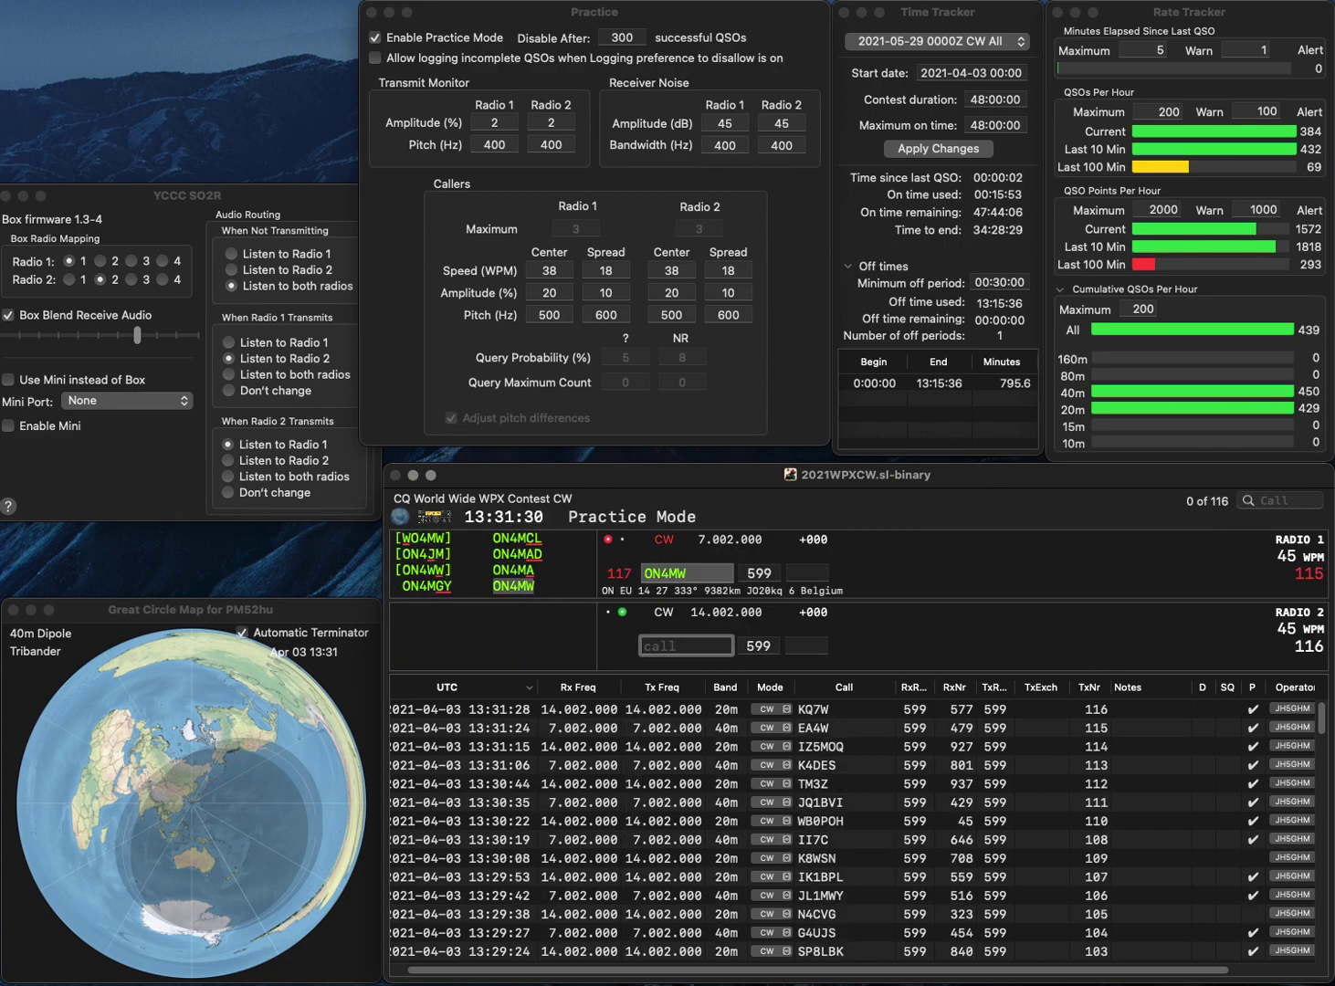
{"action": "type", "text": "JA2KOG"}
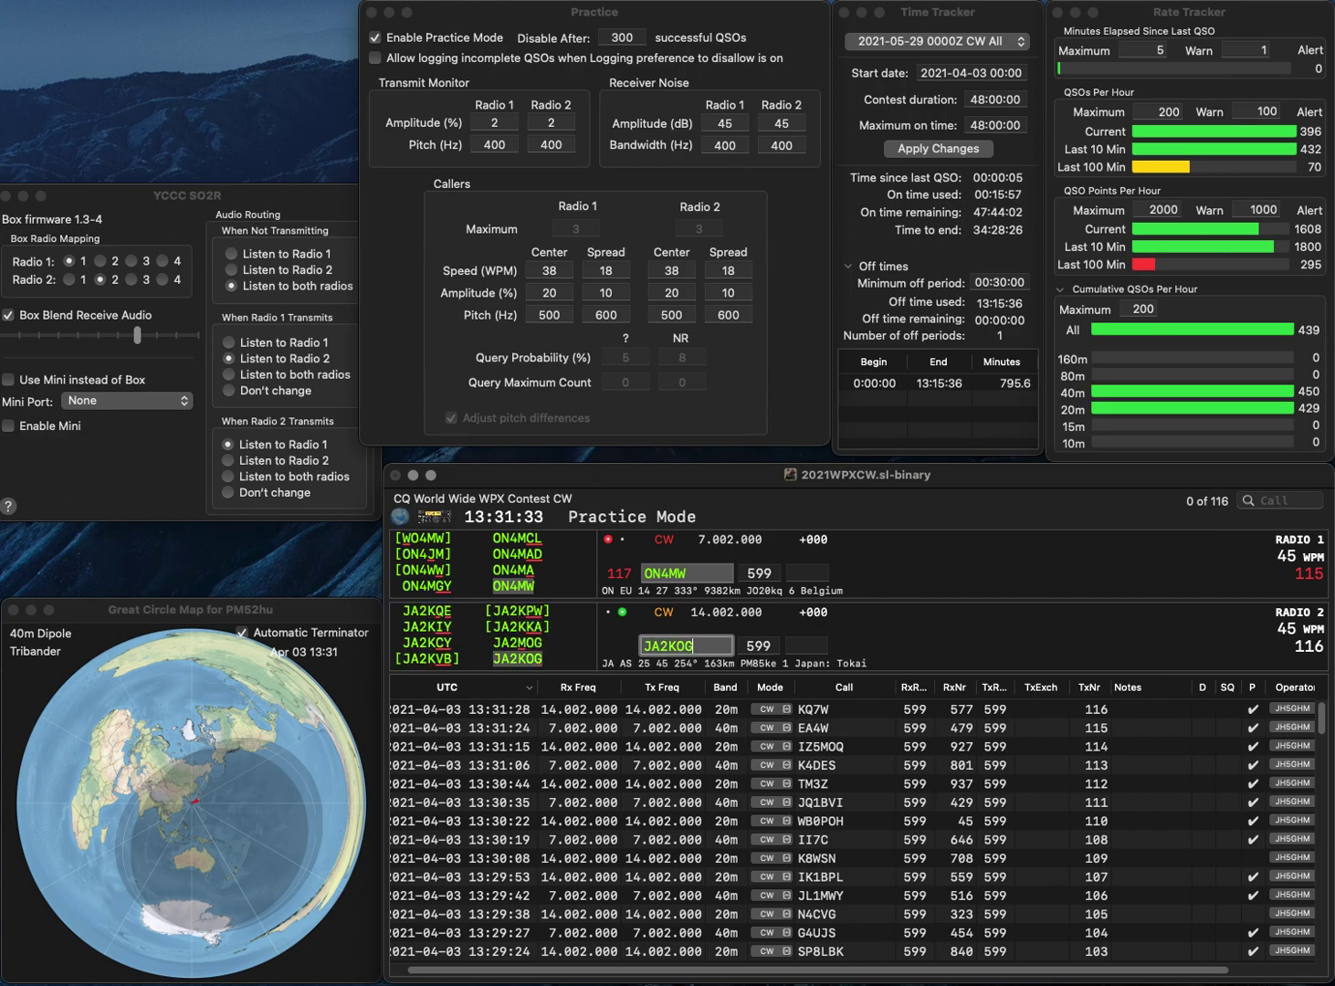
{"action": "key", "text": "Return"}
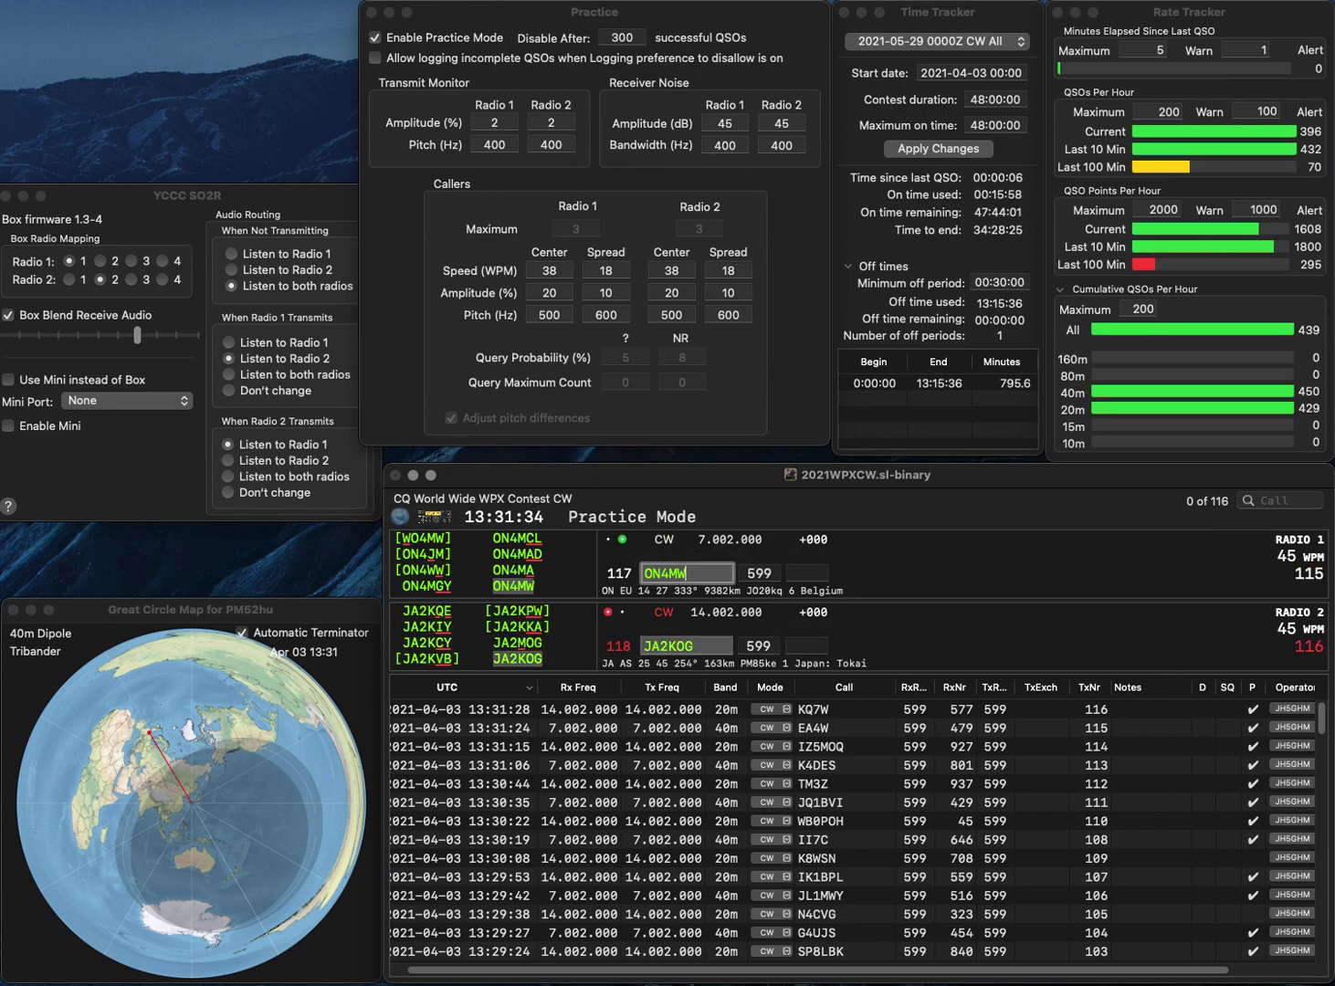
{"action": "type", "text": "32"}
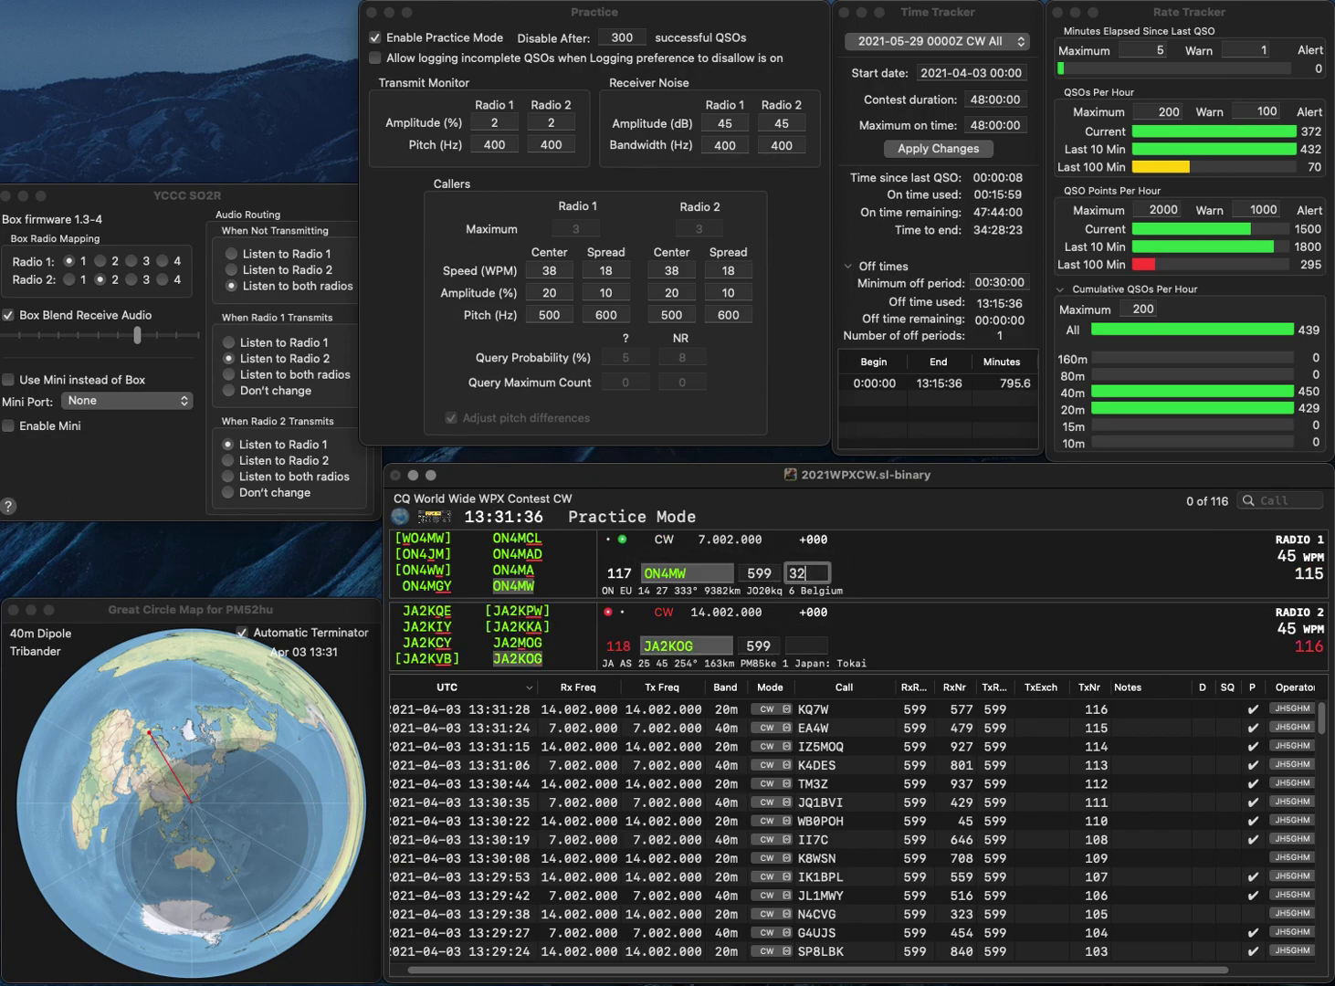
{"action": "type", "text": "0"}
{"action": "key", "text": "Return"}
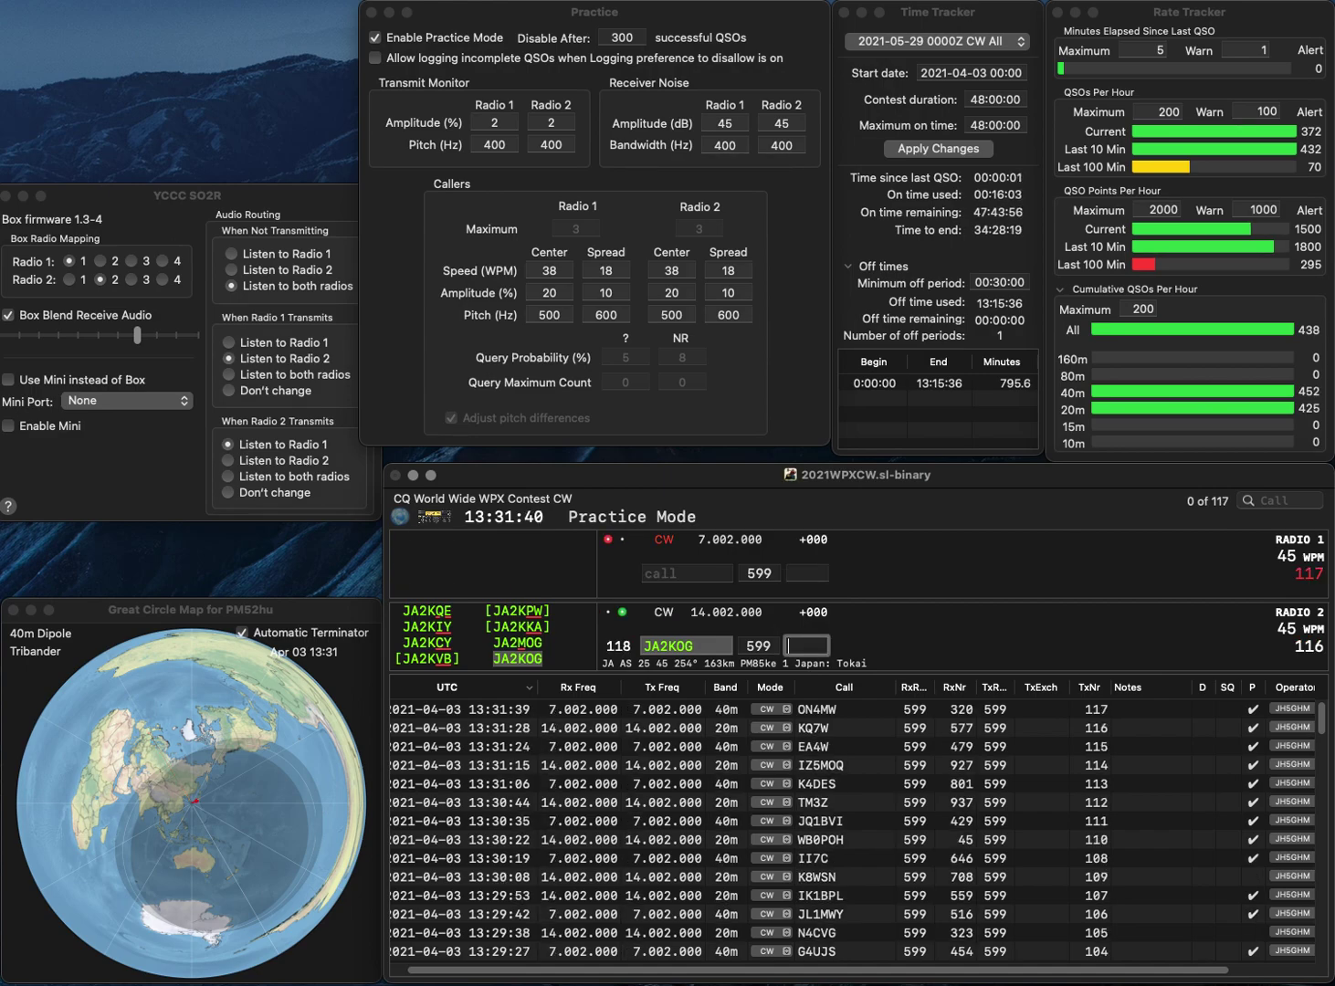
{"action": "type", "text": "552"}
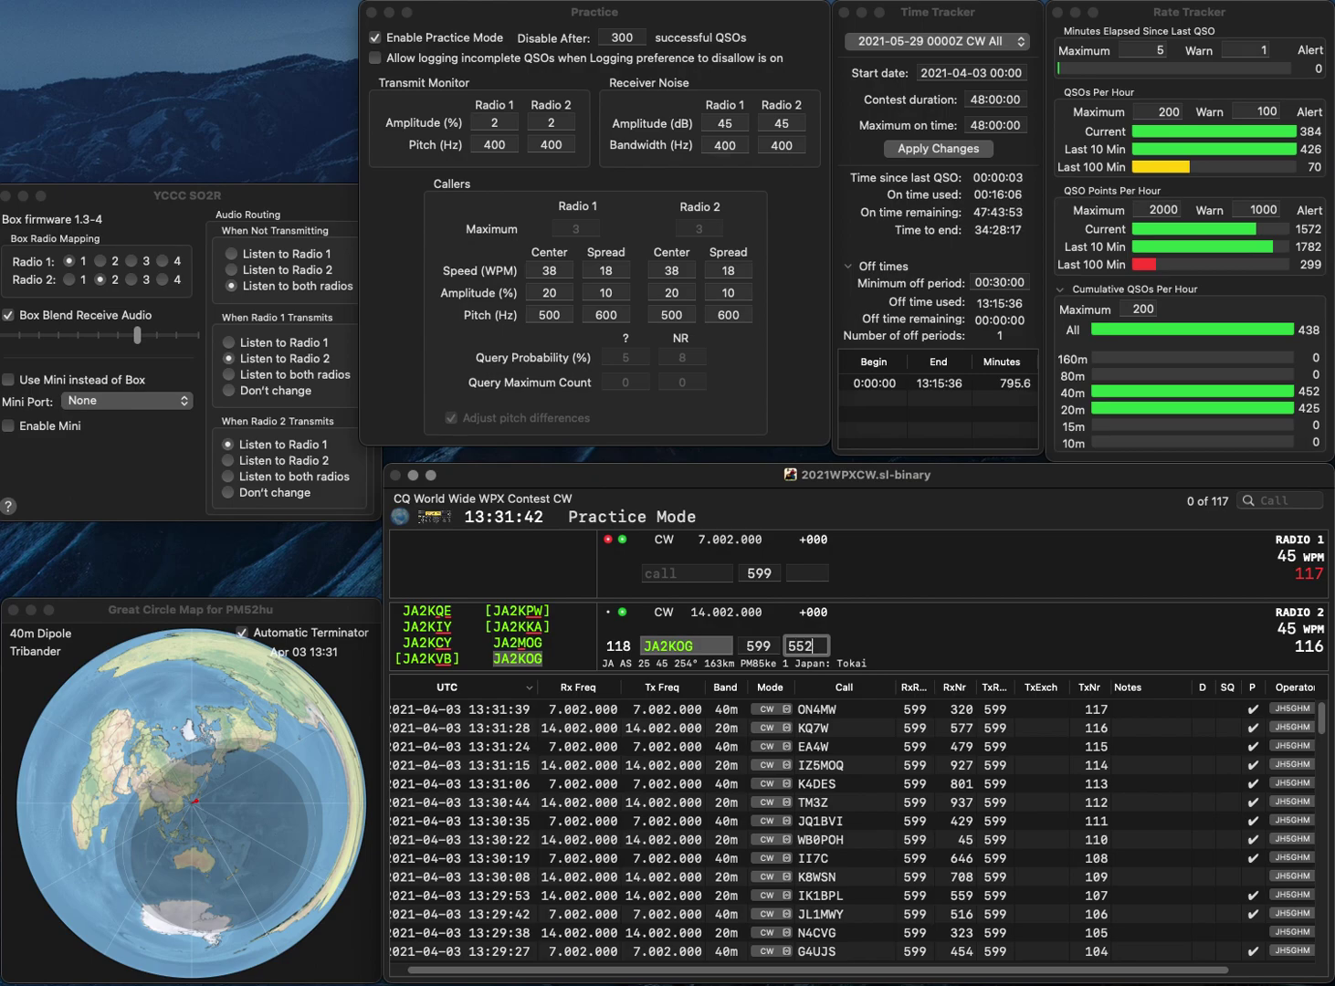
{"action": "key", "text": "Return"}
{"action": "type", "text": "G1PM"}
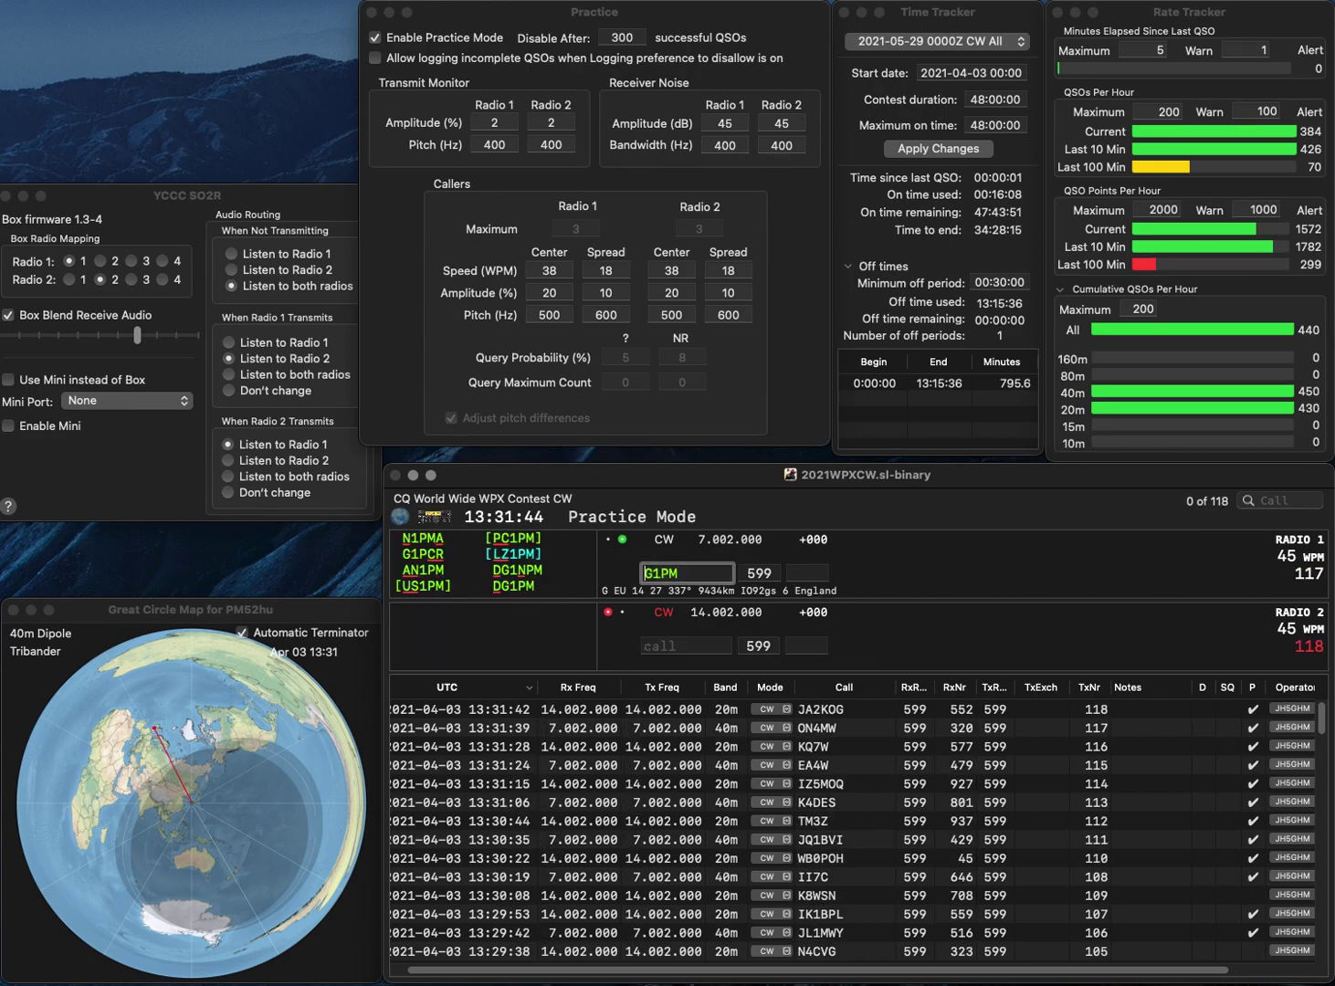
{"action": "key", "text": "super+Left"}
{"action": "type", "text": "D"}
{"action": "key", "text": "Return"}
{"action": "type", "text": "JE1"}
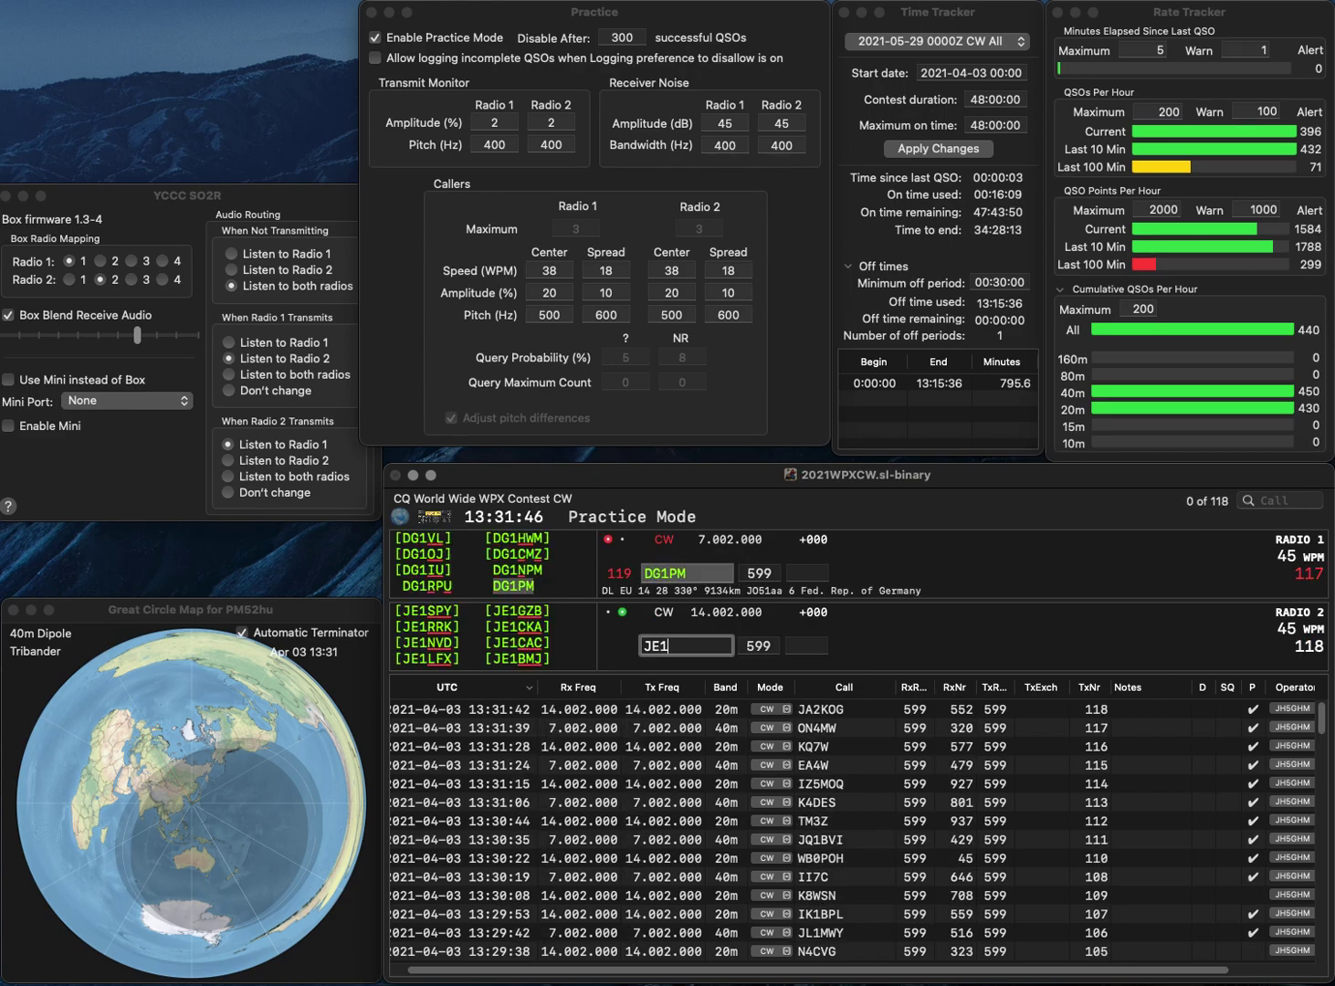
{"action": "type", "text": "FQV"}
{"action": "key", "text": "Return"}
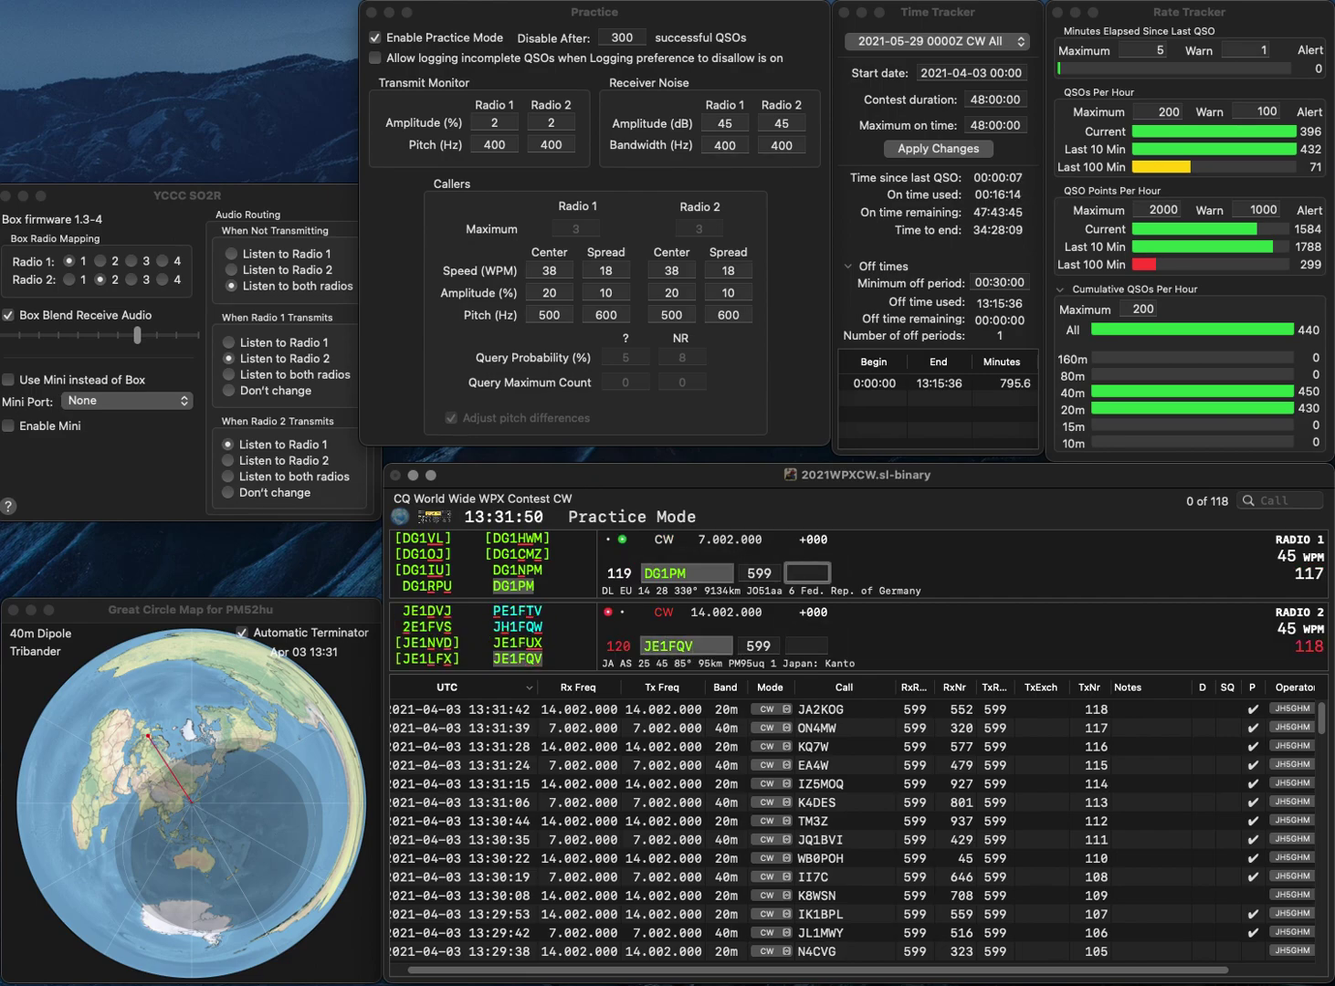
{"action": "type", "text": "860"}
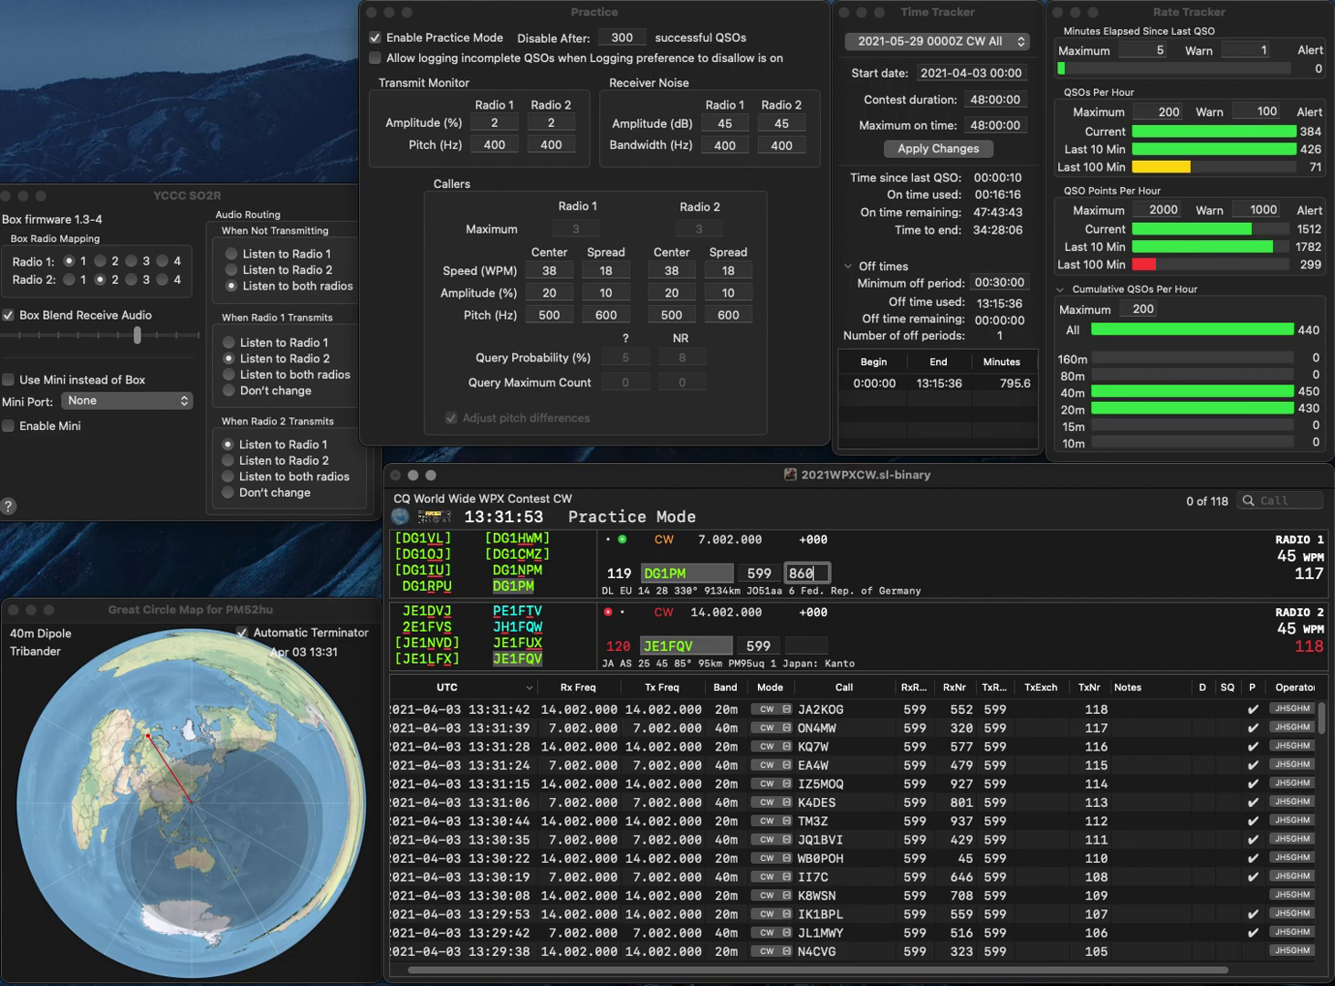
{"action": "key", "text": "backslash"}
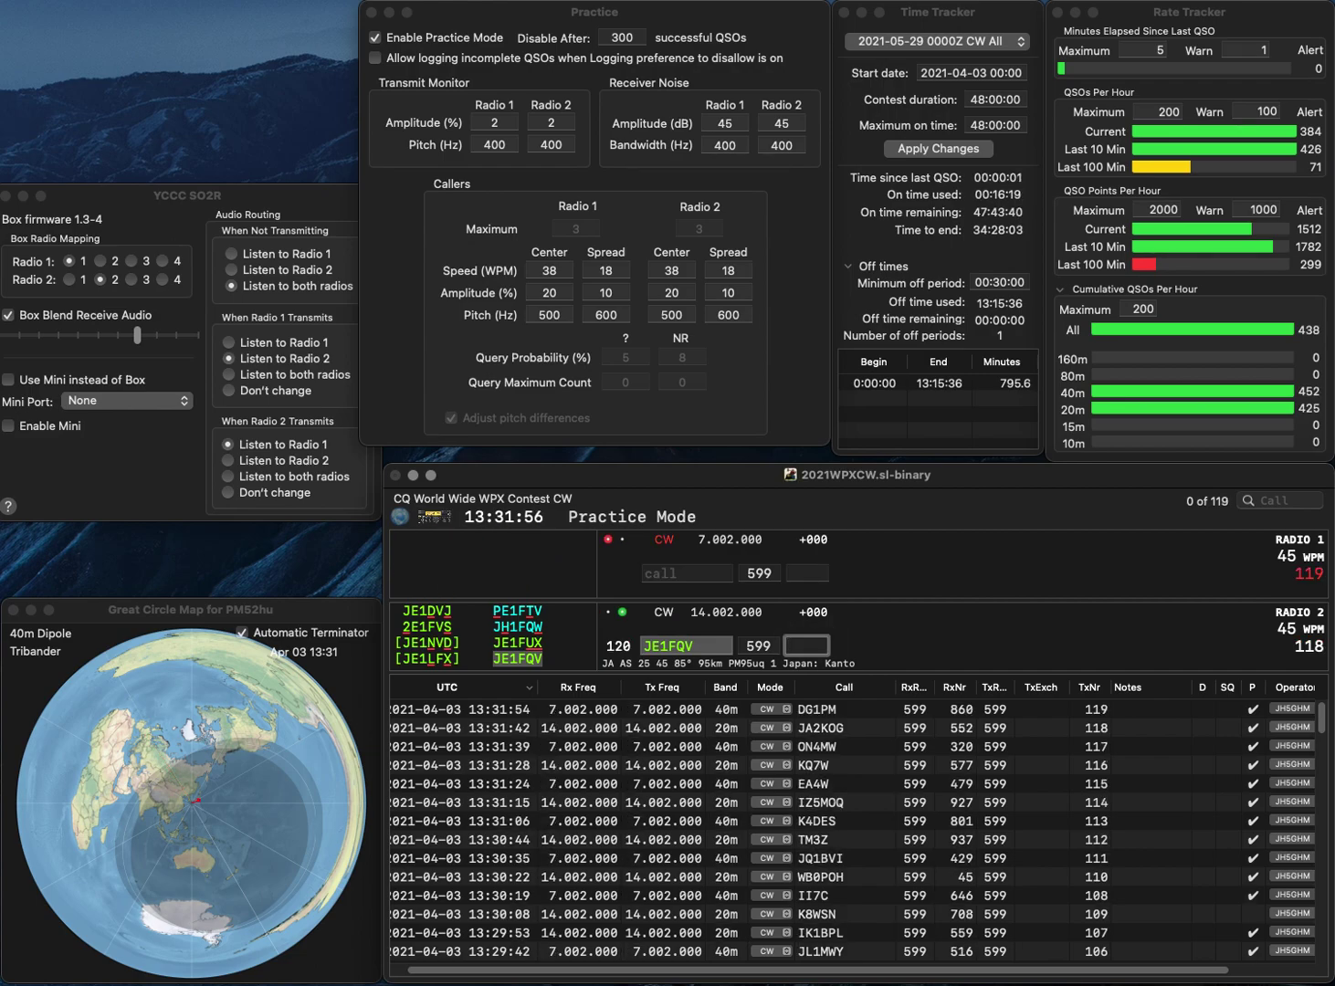
{"action": "type", "text": "12"}
{"action": "key", "text": "Return"}
{"action": "type", "text": "AB4ER"}
{"action": "key", "text": "Return"}
{"action": "type", "text": "EA7AKK"}
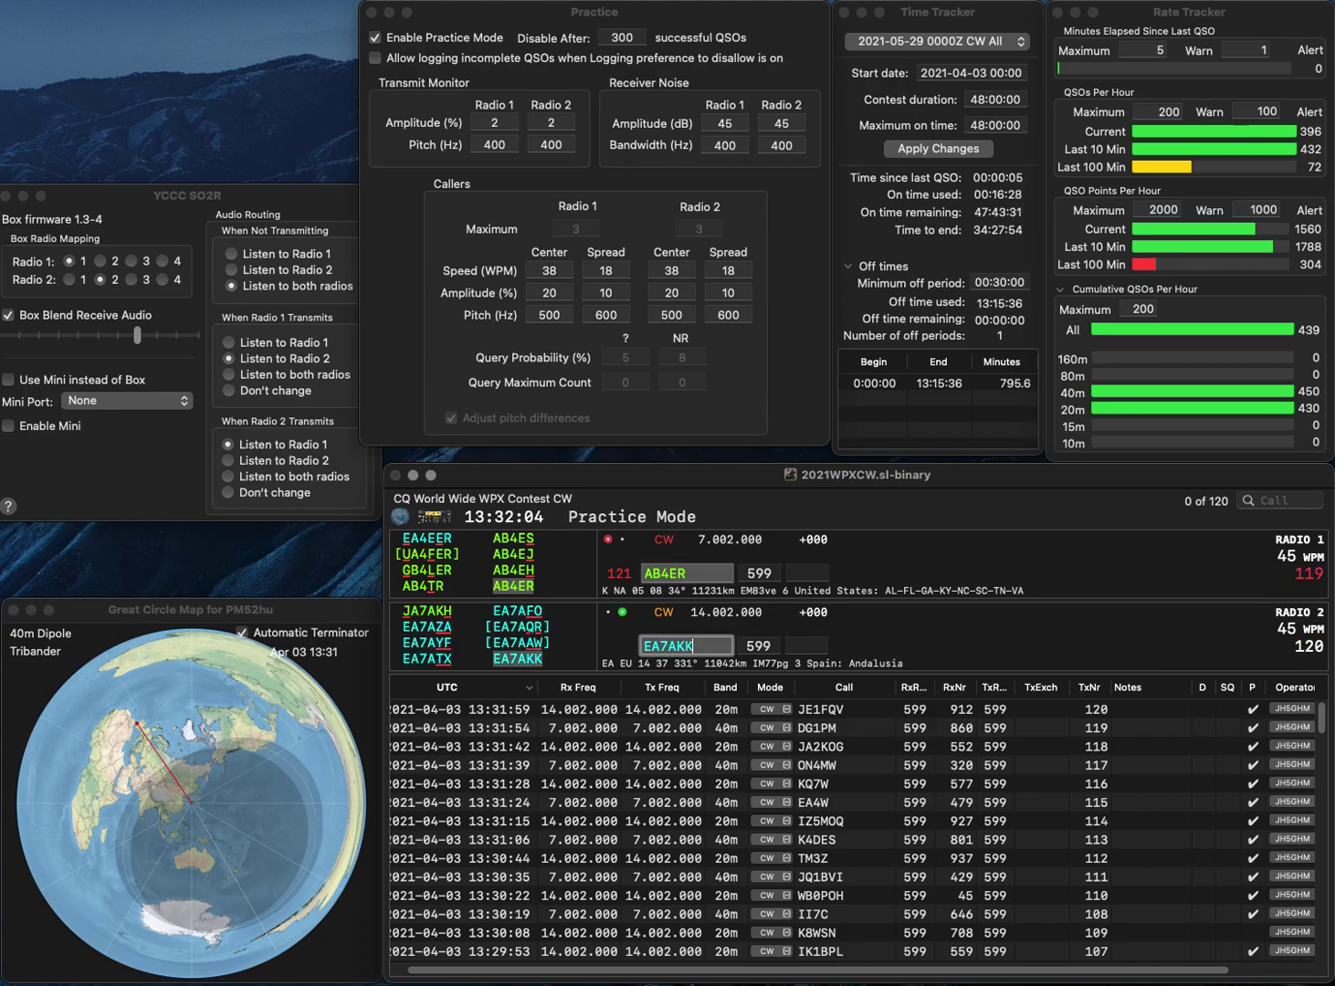
{"action": "key", "text": "Return"}
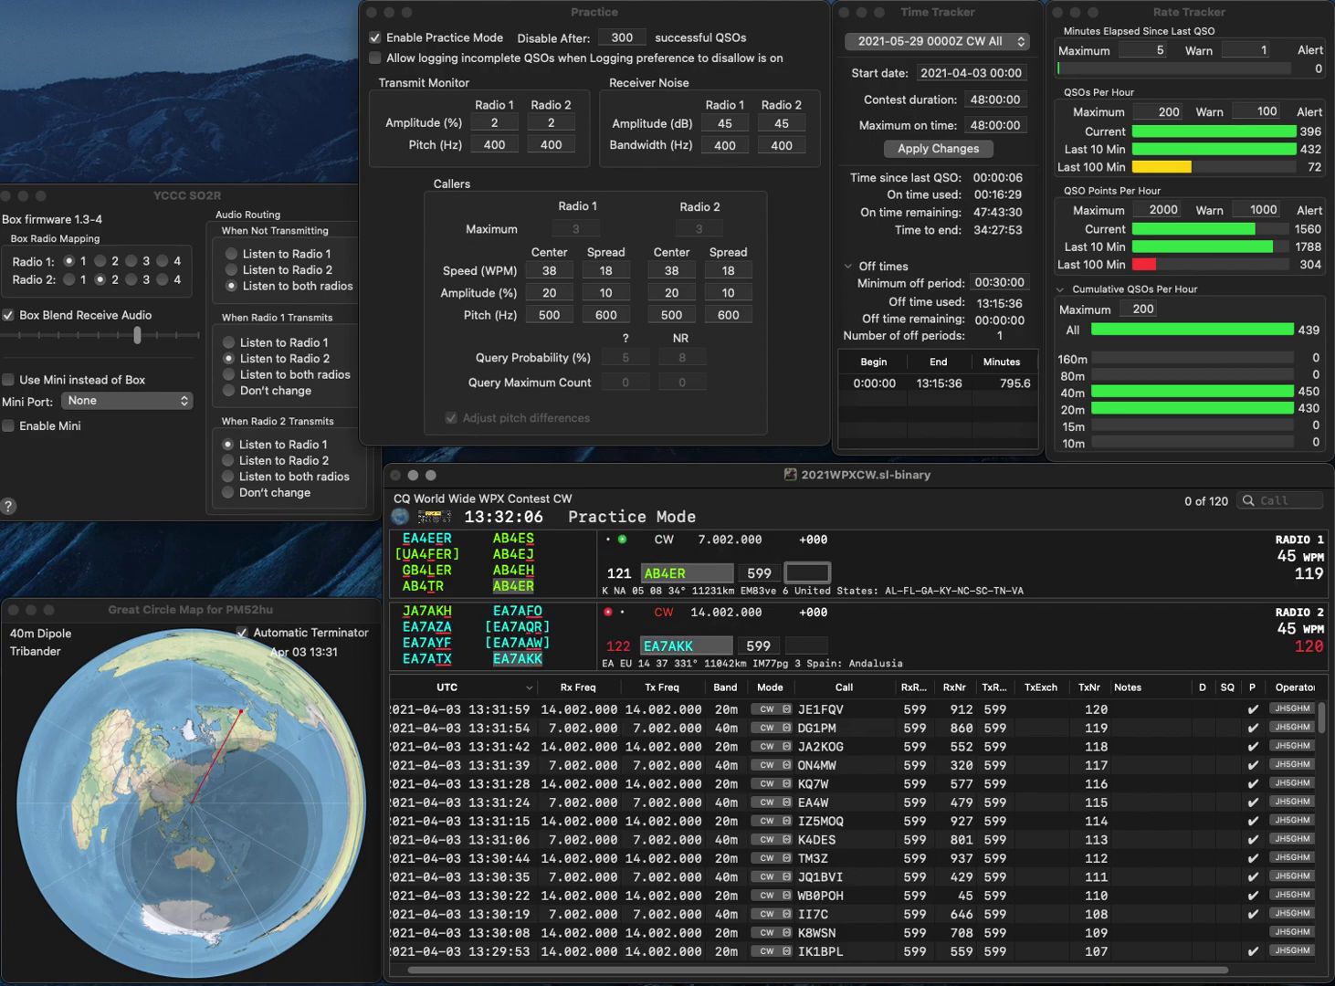
Log AB4ER on Radio 1 with received number 831 and EA7AKK on Radio 2 with received number 916.
{"action": "type", "text": "831"}
{"action": "key", "text": "Return"}
{"action": "key", "text": "space"}
{"action": "type", "text": "91"}
Answer DB0DH on Radio 2 and, after sending the partial call ZL, complete and send K2ZL on Radio 1.
{"action": "type", "text": "Z"}
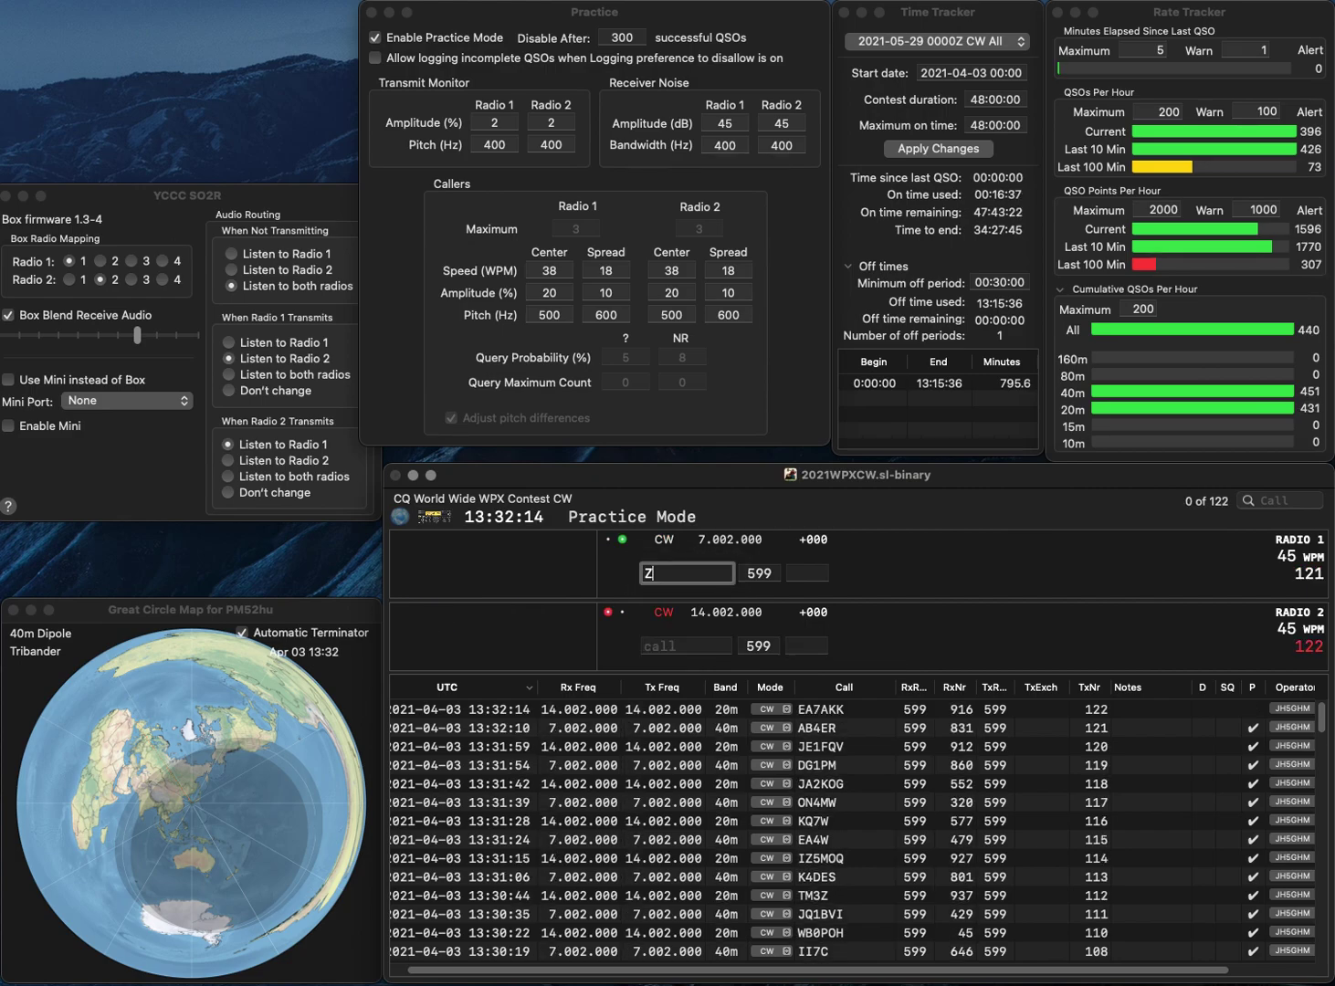
{"action": "type", "text": "LDB0DH"}
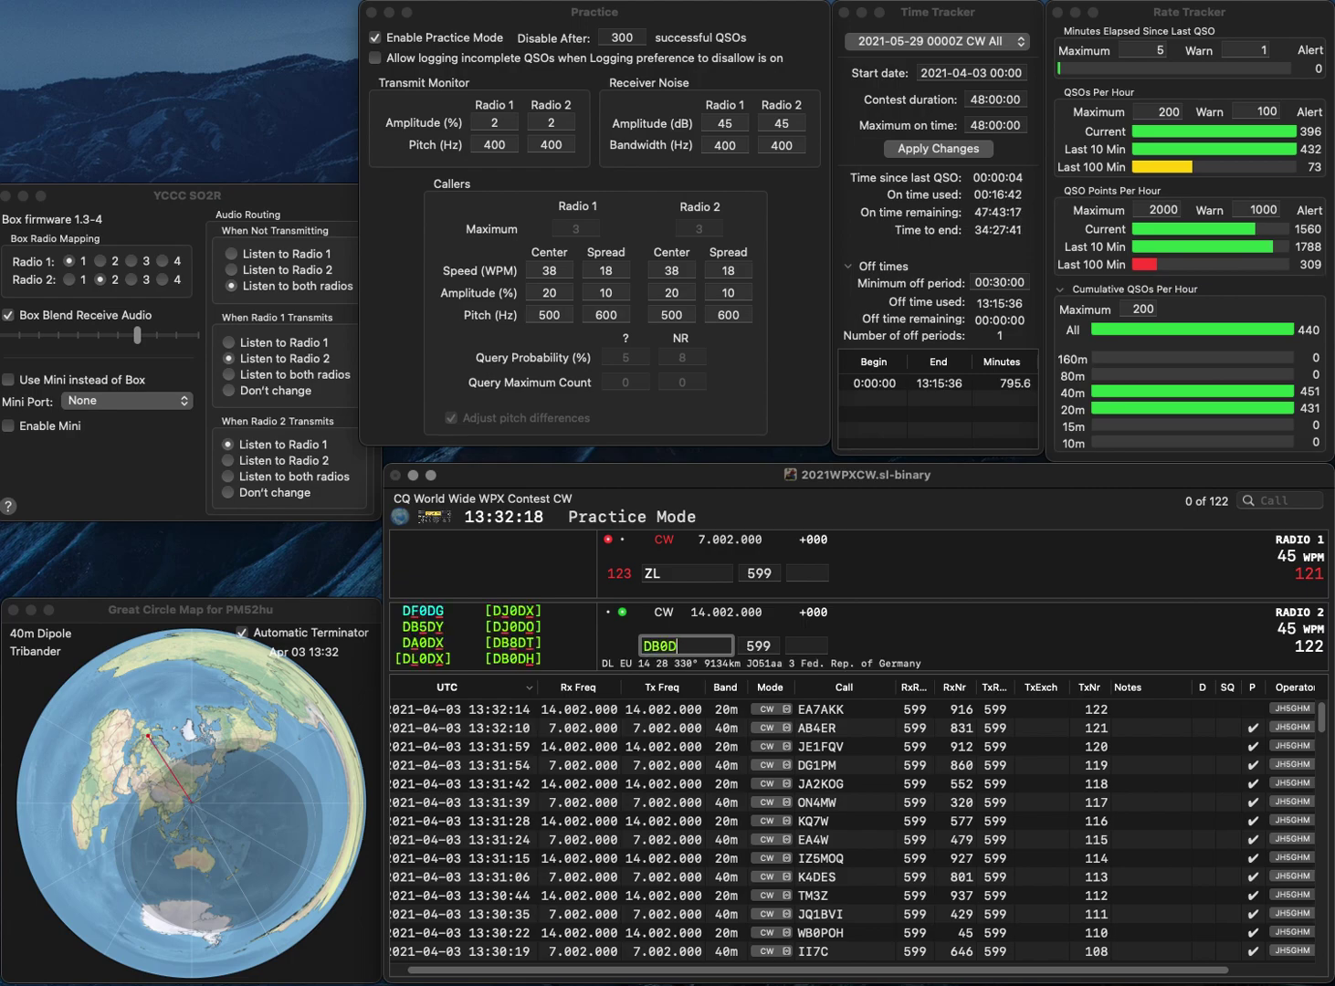
{"action": "key", "text": "Return"}
{"action": "type", "text": "K2"}
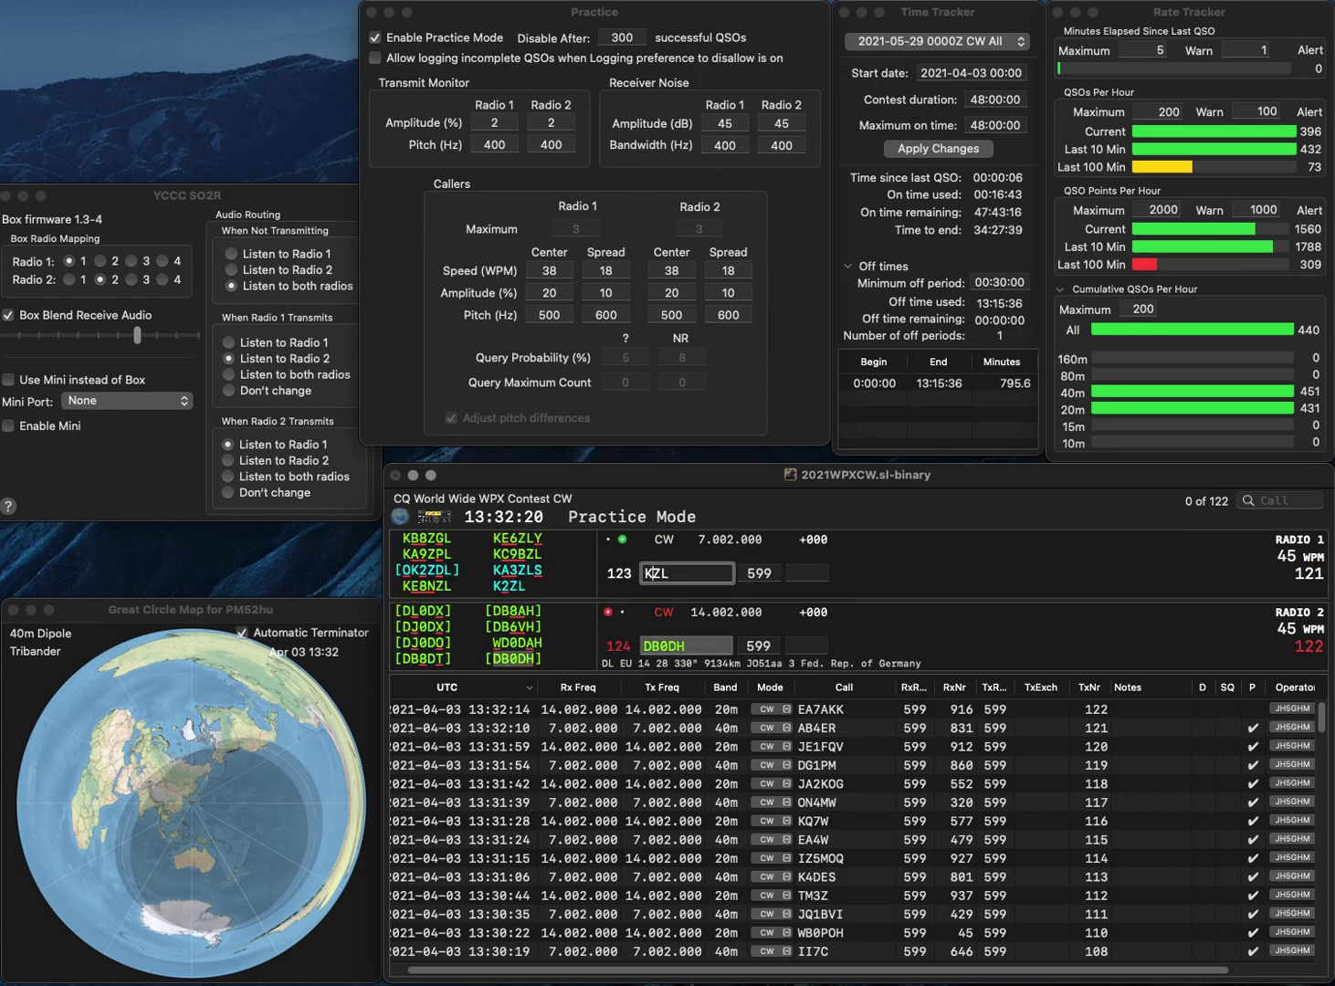
{"action": "key", "text": "Return"}
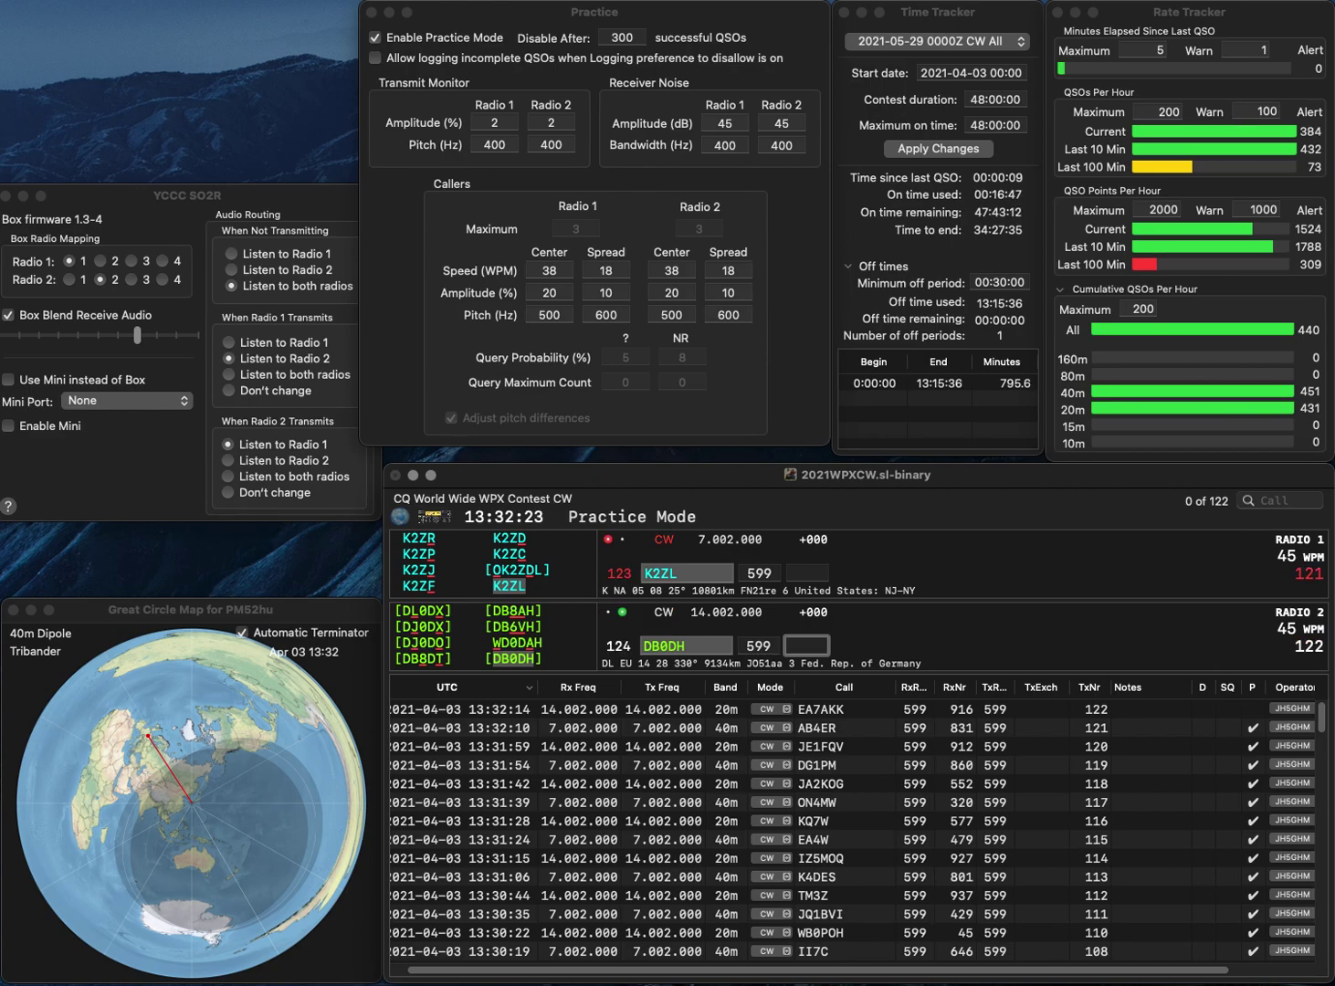
{"action": "type", "text": "966"}
{"action": "key", "text": "Return"}
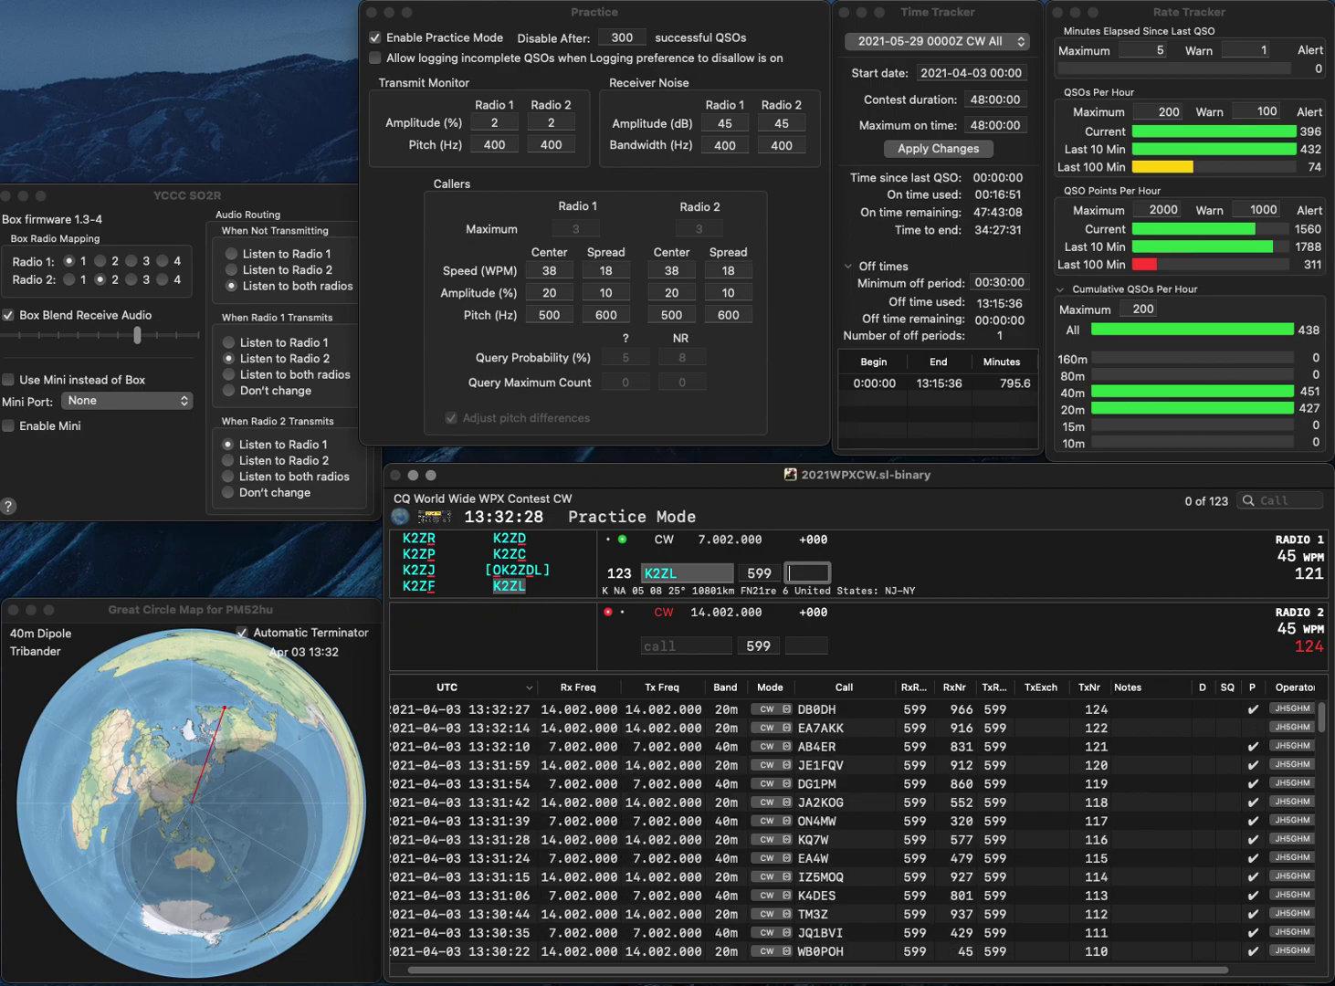
{"action": "type", "text": "10"}
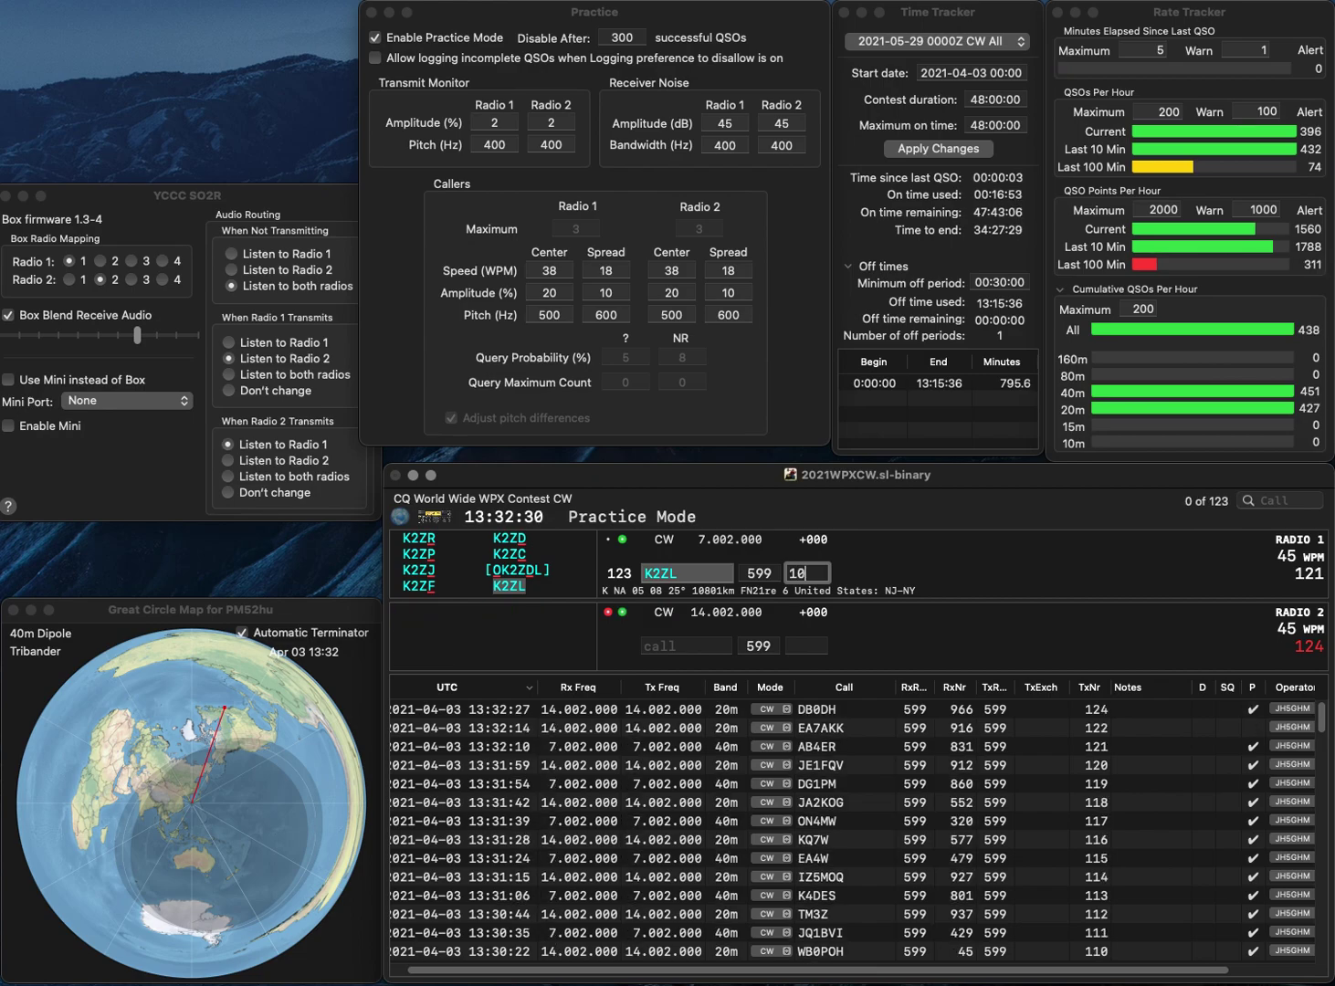
{"action": "type", "text": "2"}
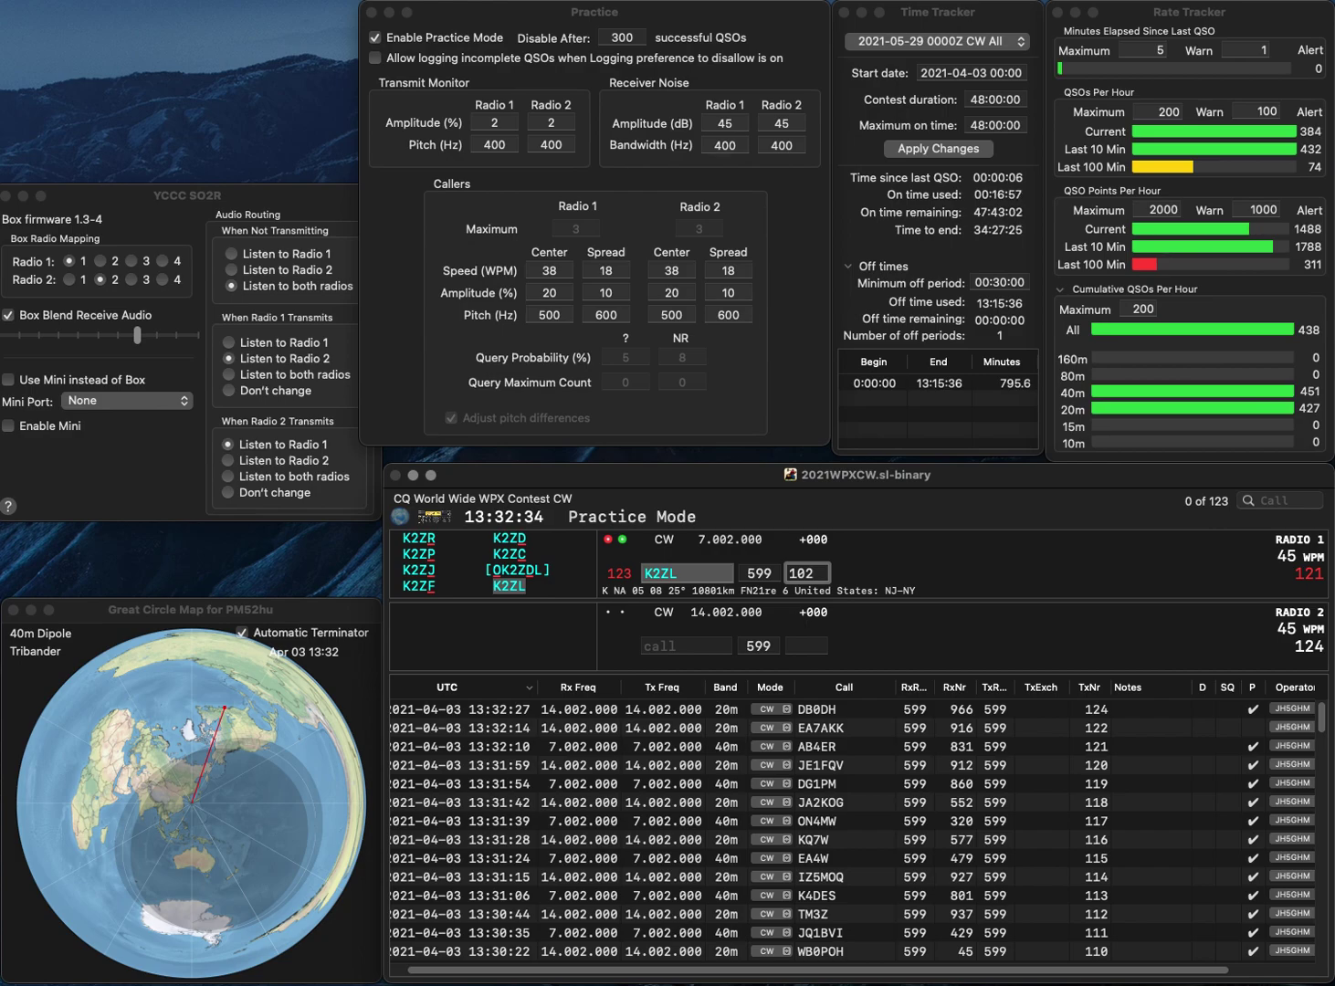
{"action": "key", "text": "Return"}
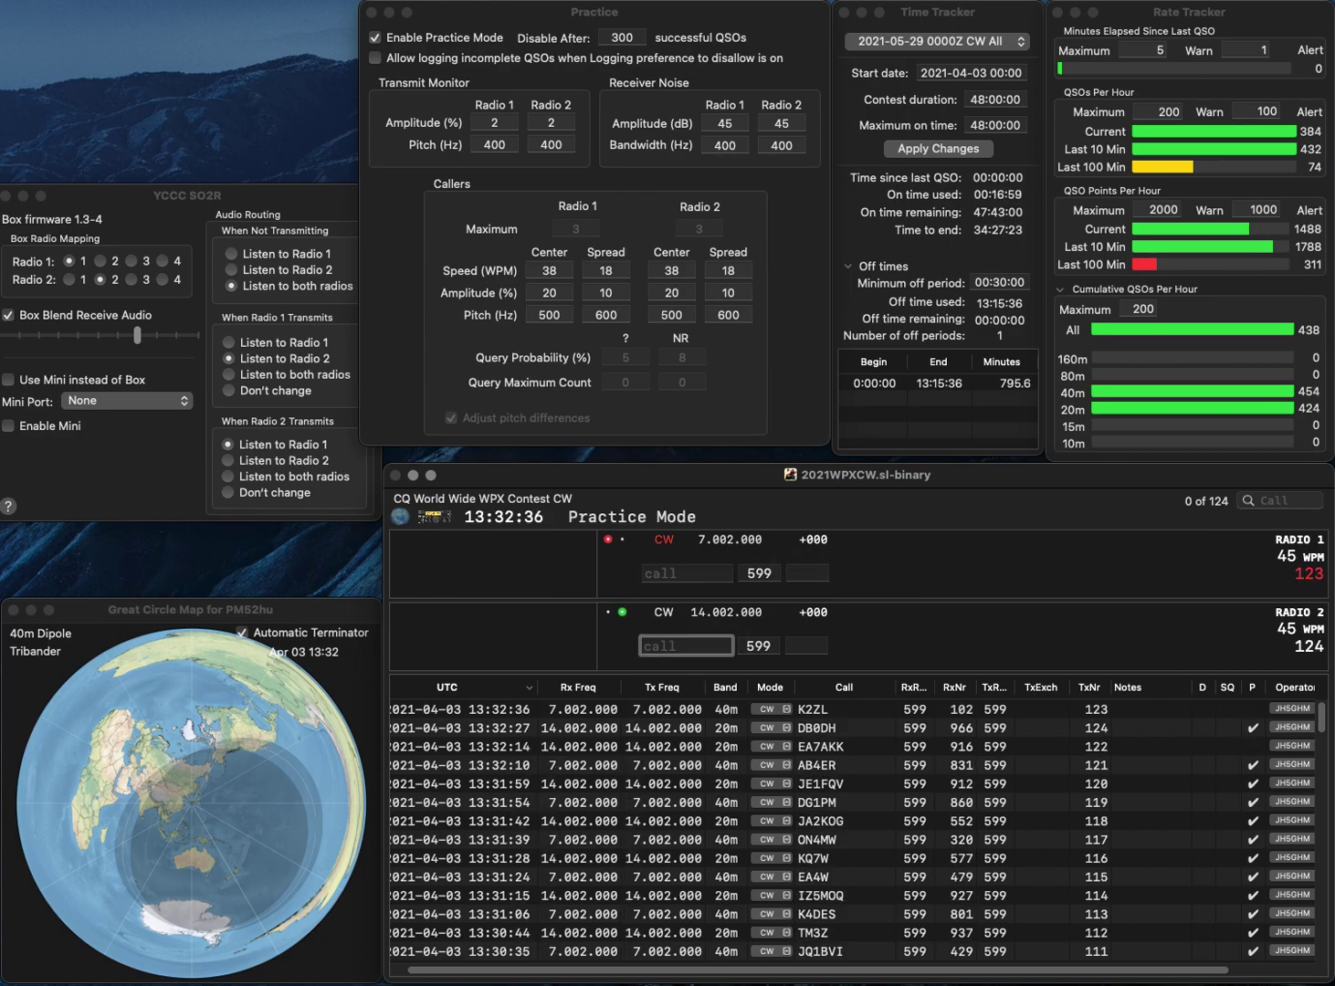
{"action": "type", "text": "K9IUQ"}
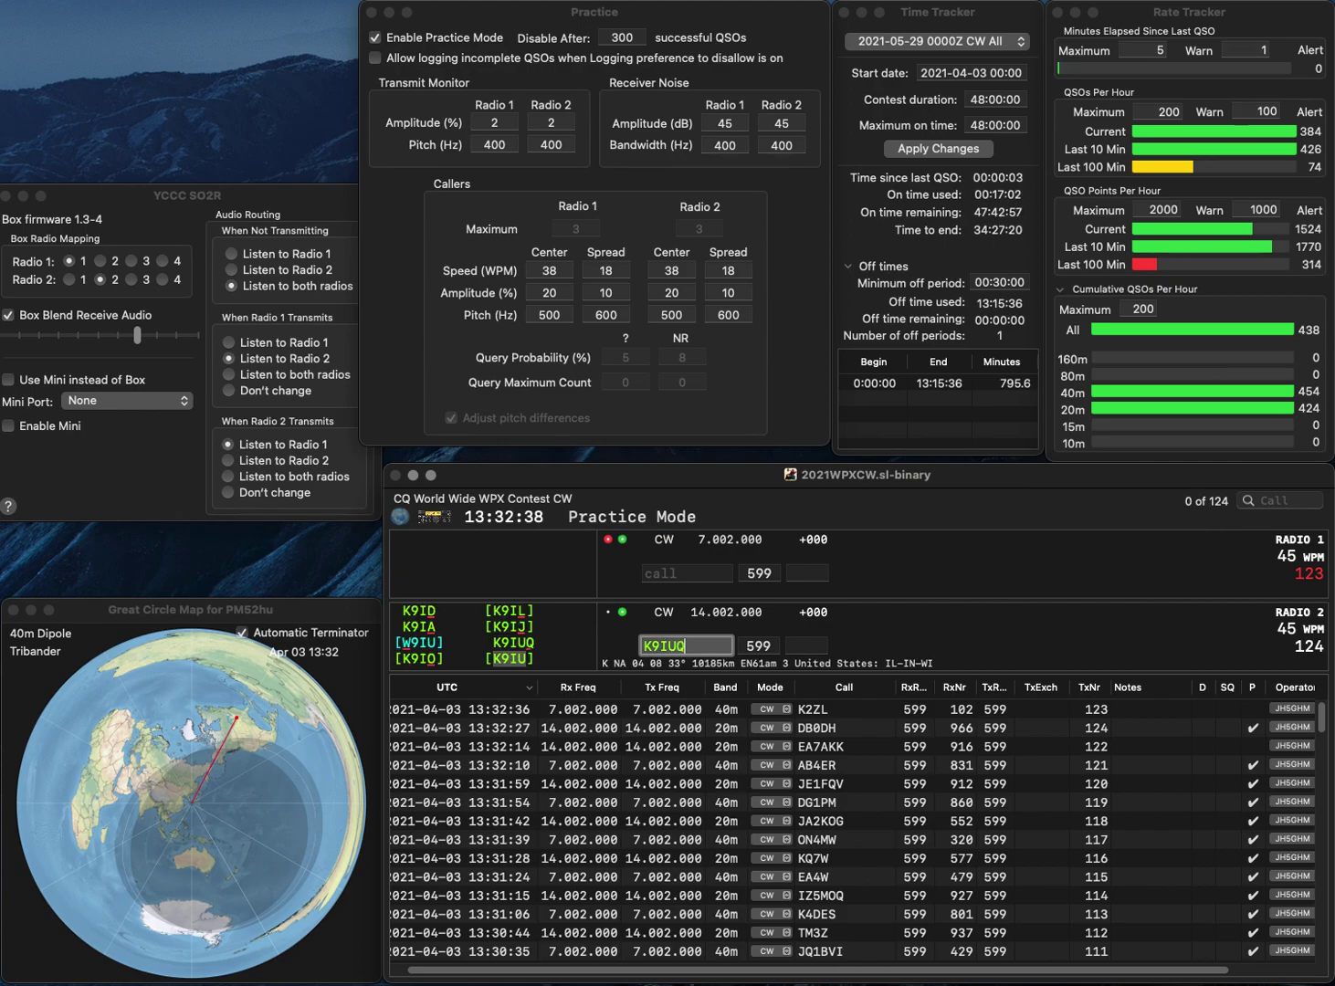
{"action": "key", "text": "Return"}
{"action": "type", "text": "KA2DDX"}
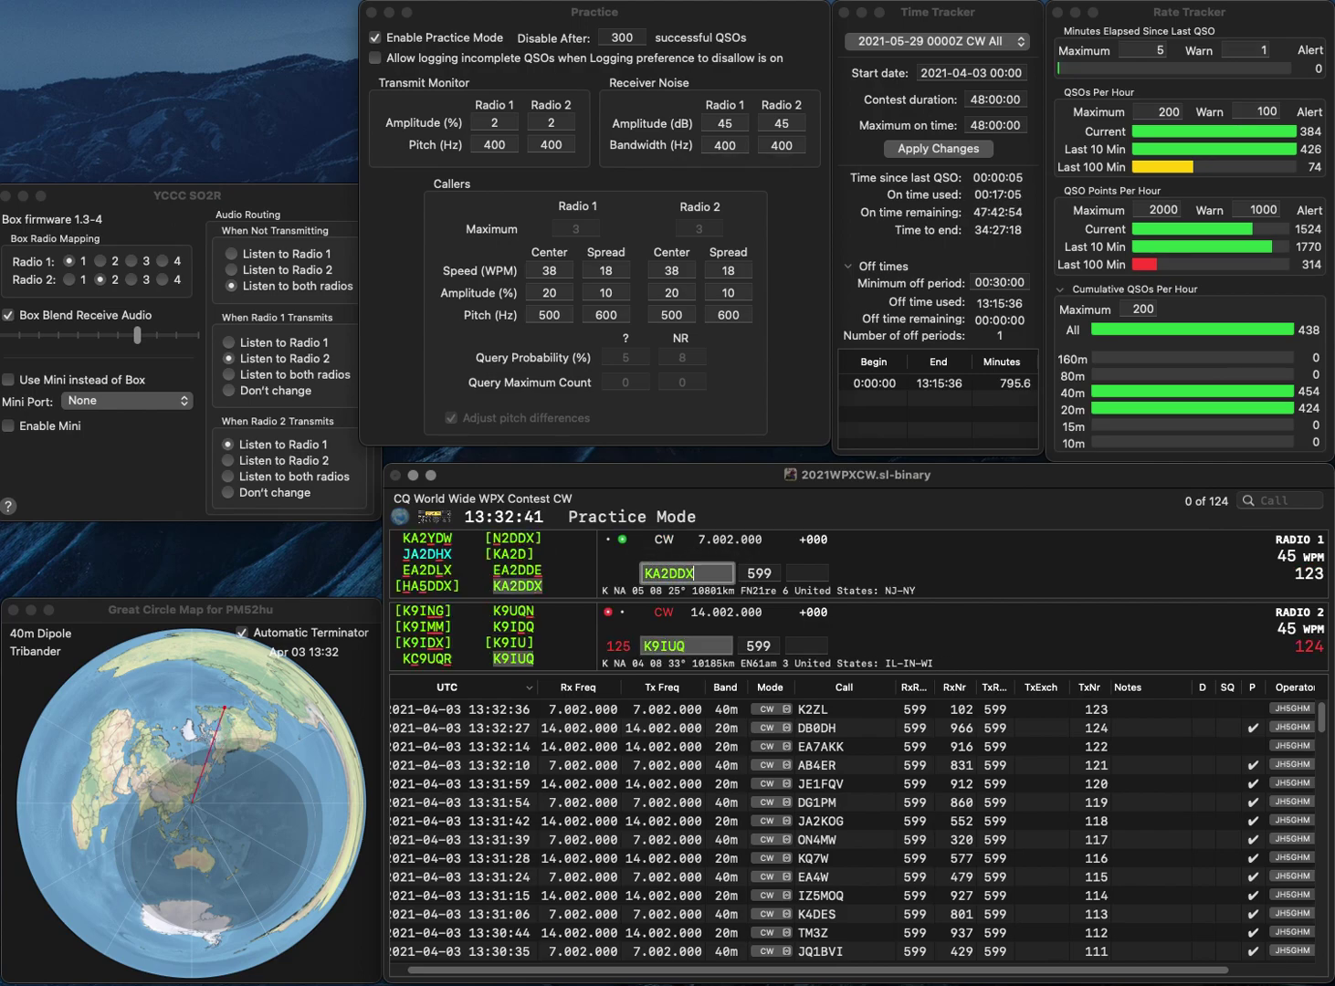
{"action": "key", "text": "Return"}
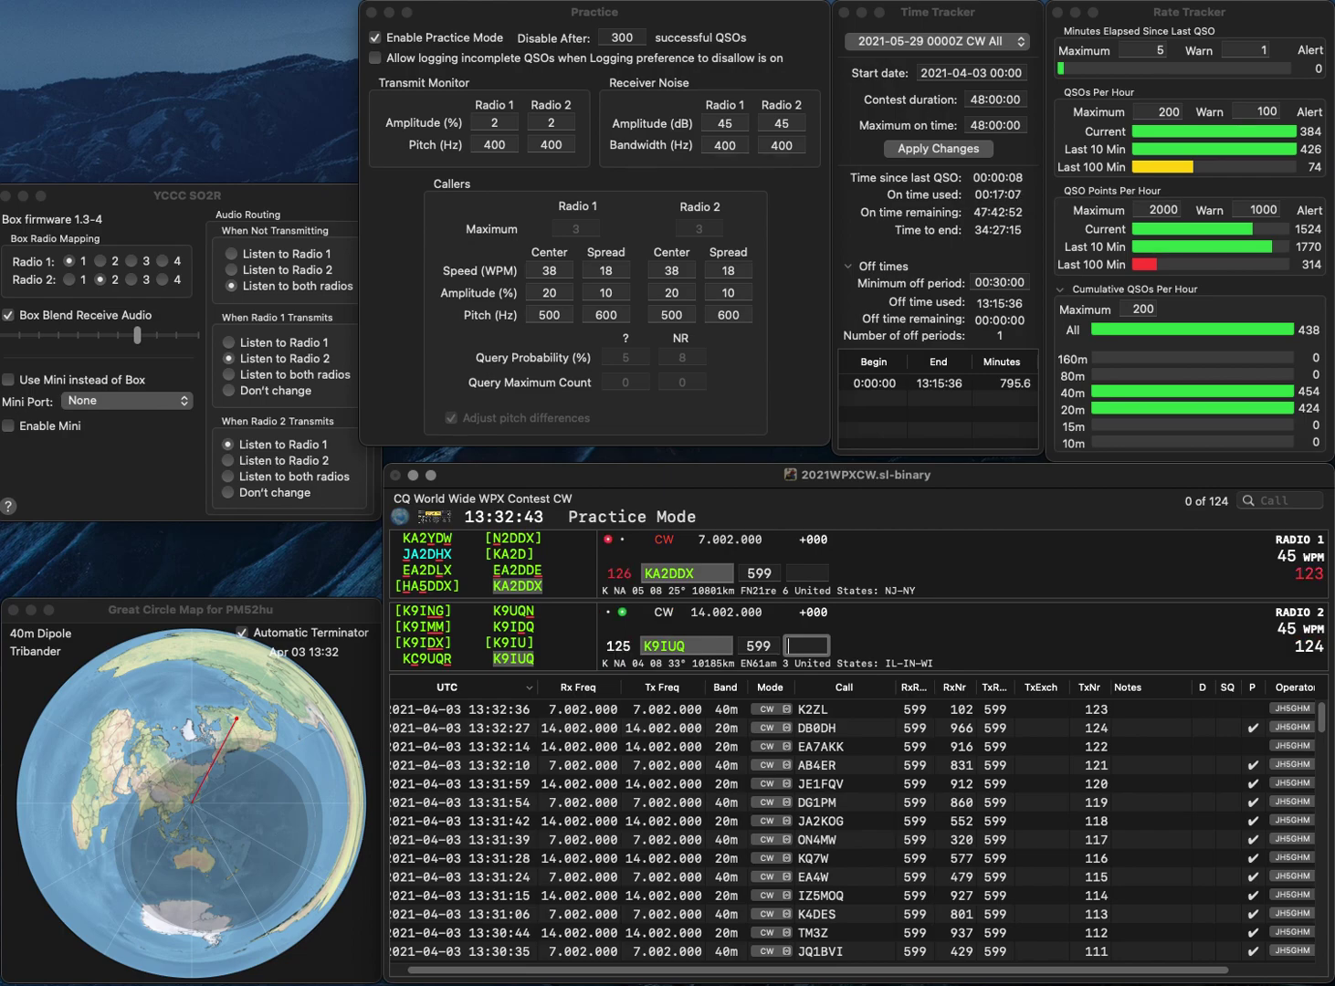
{"action": "type", "text": "464"}
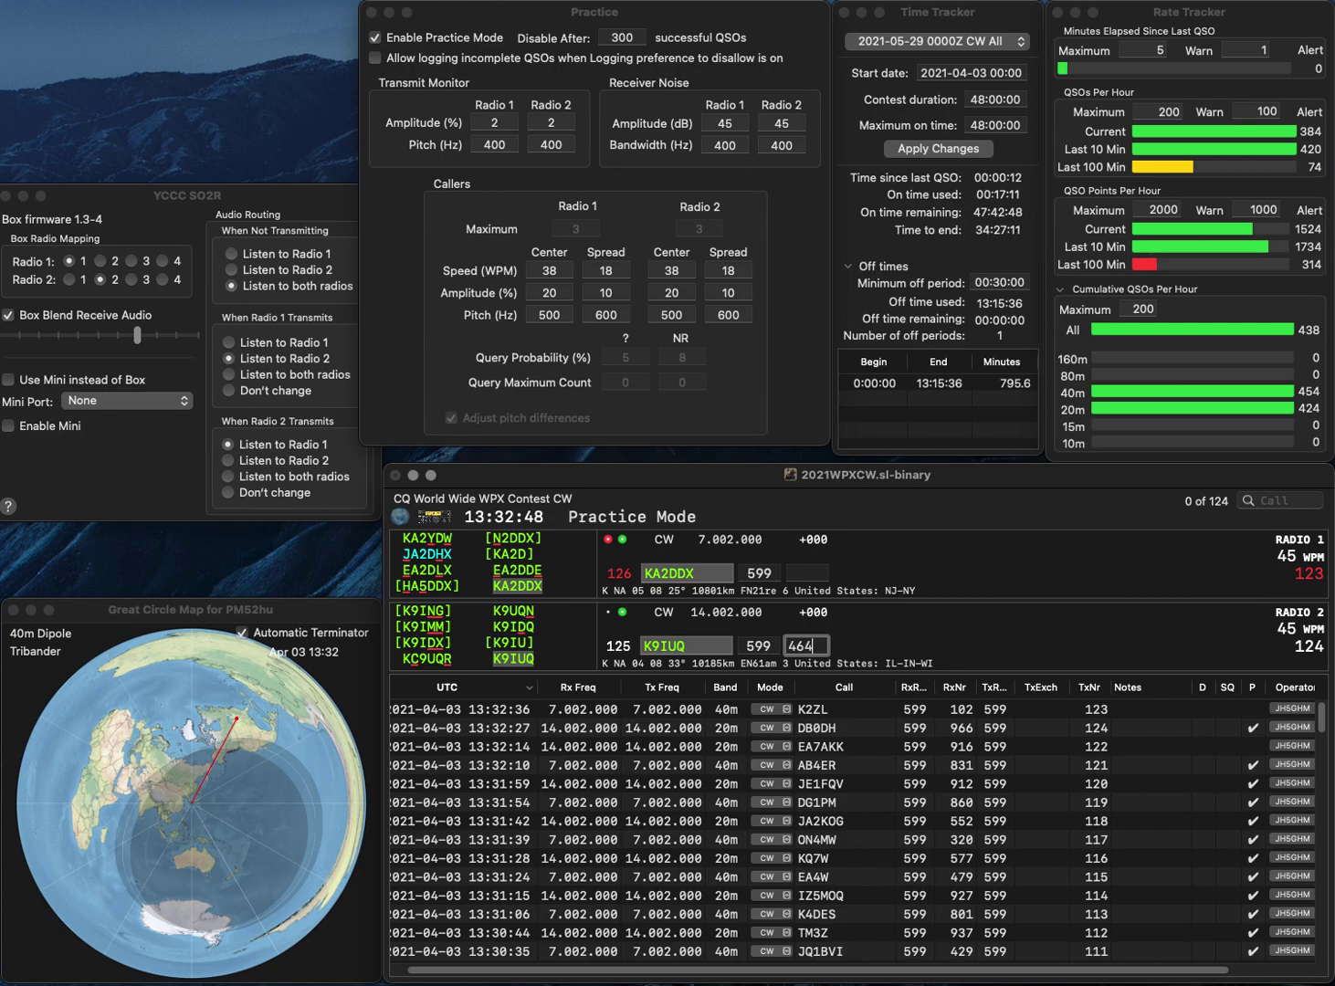
{"action": "key", "text": "Return"}
{"action": "key", "text": "Return"}
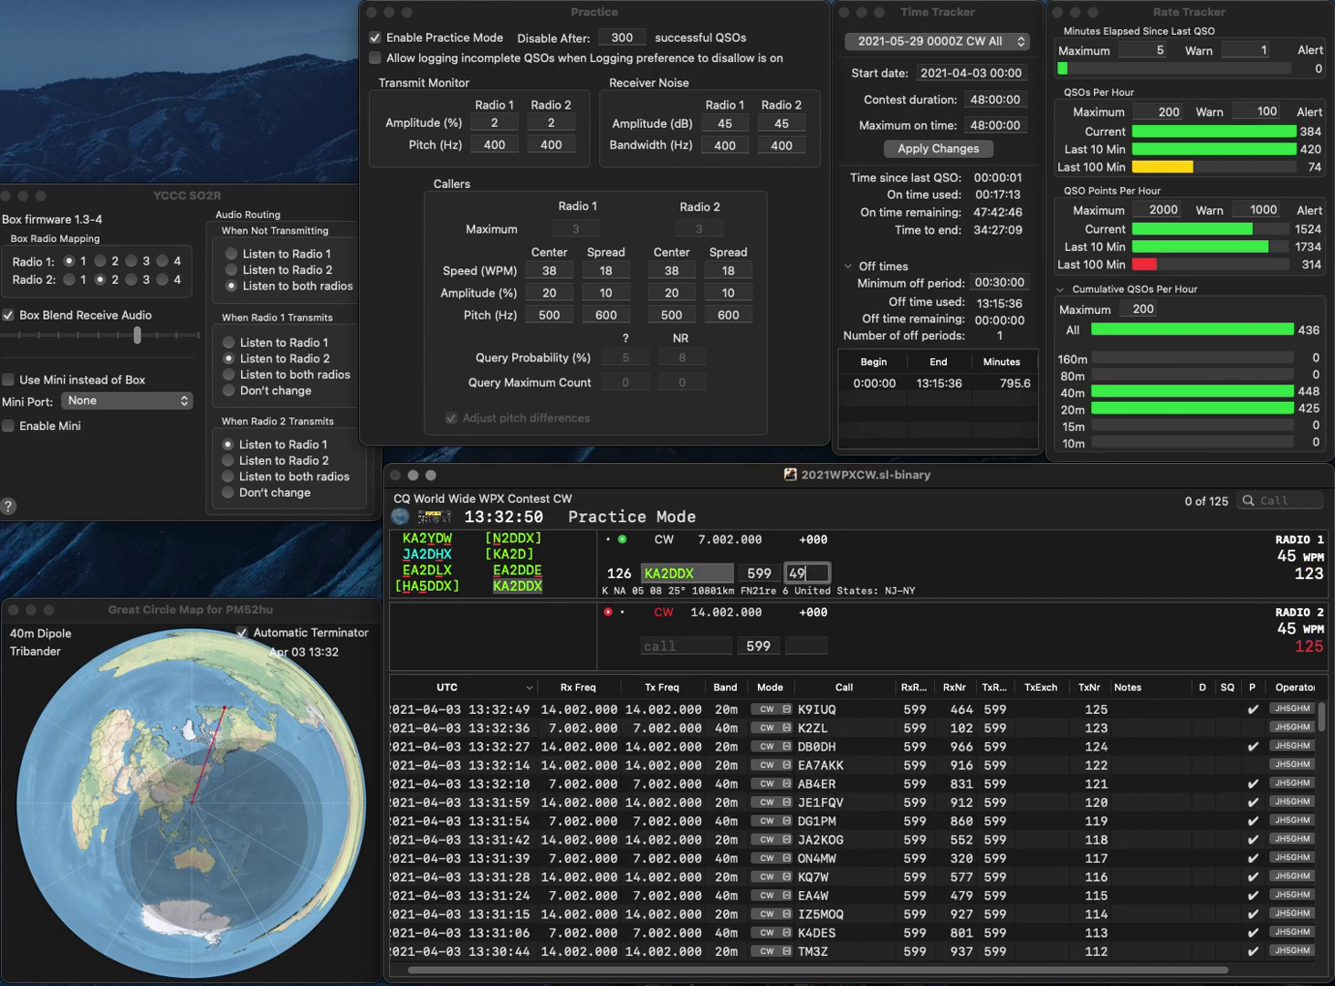
{"action": "key", "text": "Return"}
{"action": "type", "text": "J"}
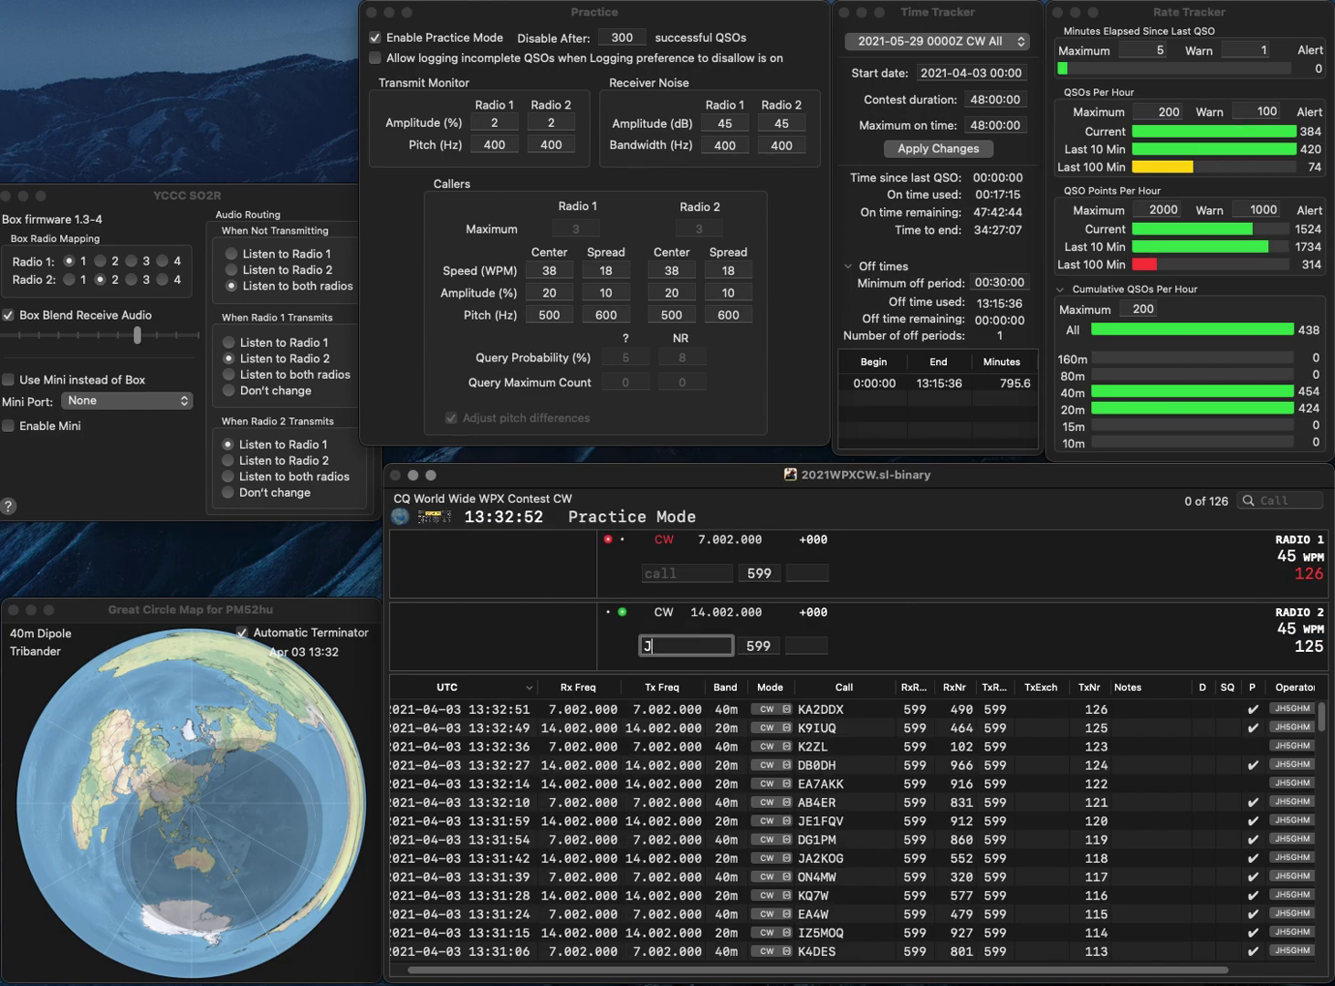
{"action": "type", "text": "H17OYV"}
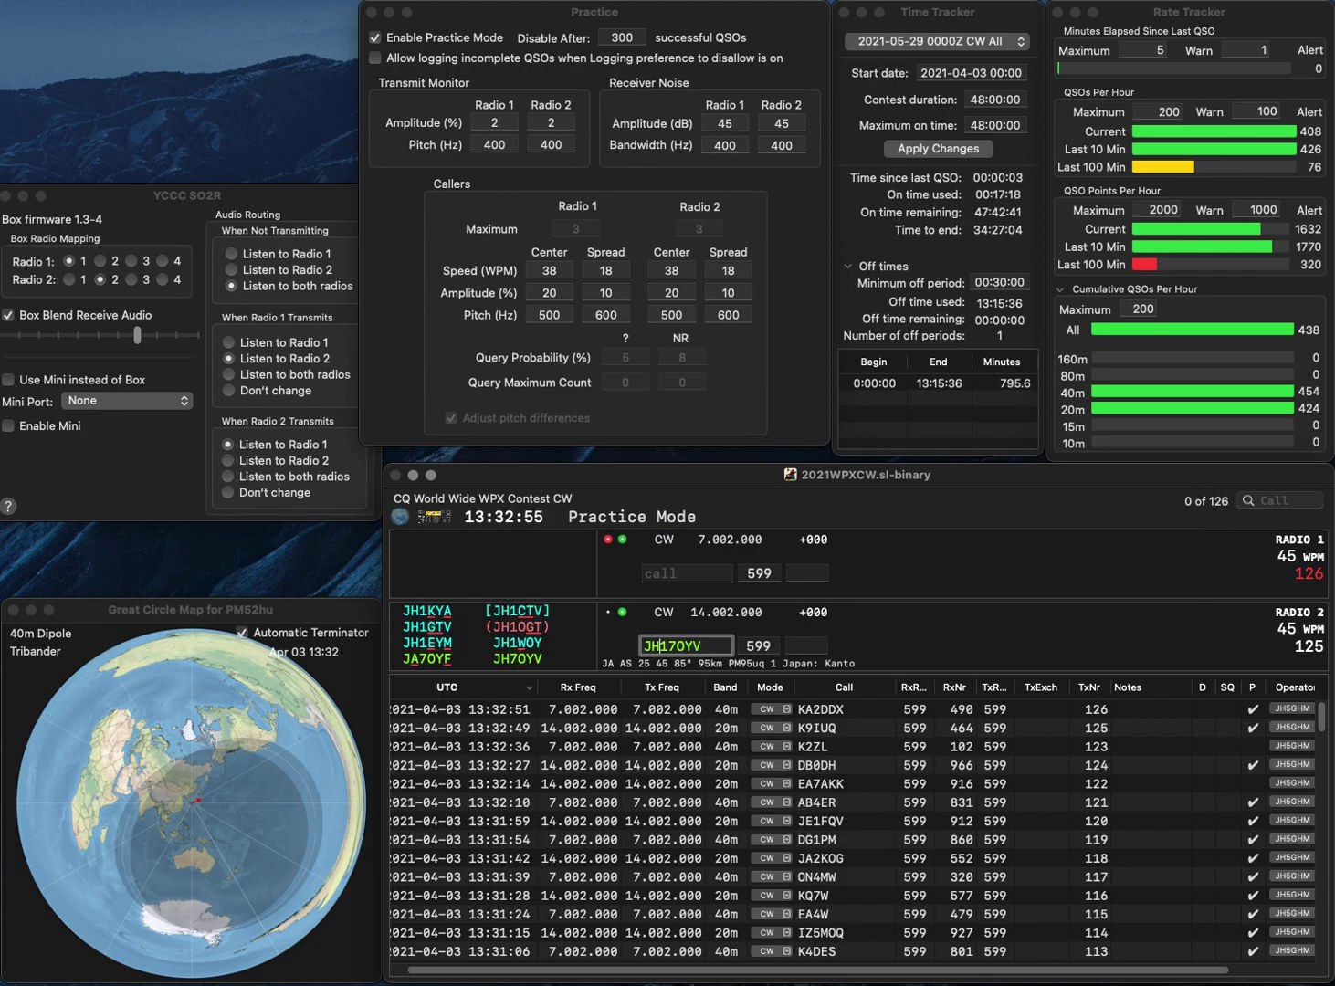
{"action": "key", "text": "Delete"}
{"action": "key", "text": "Return"}
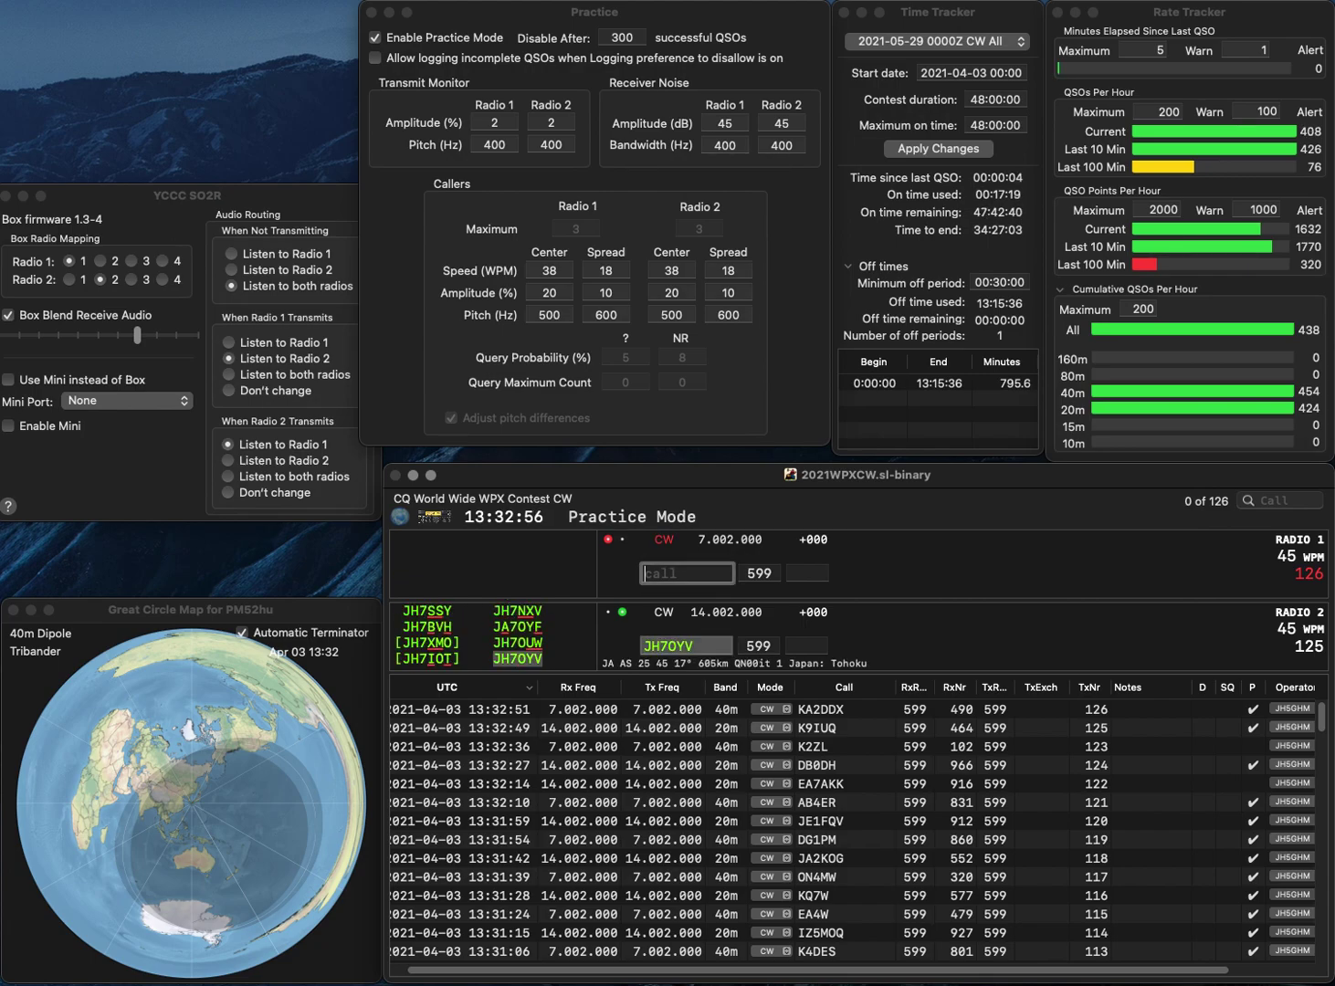
Log JH7OYV on Radio 2 with received number 719 and work KI9W on Radio 1 with received number 998.
{"action": "type", "text": "KI9W"}
{"action": "key", "text": "Return"}
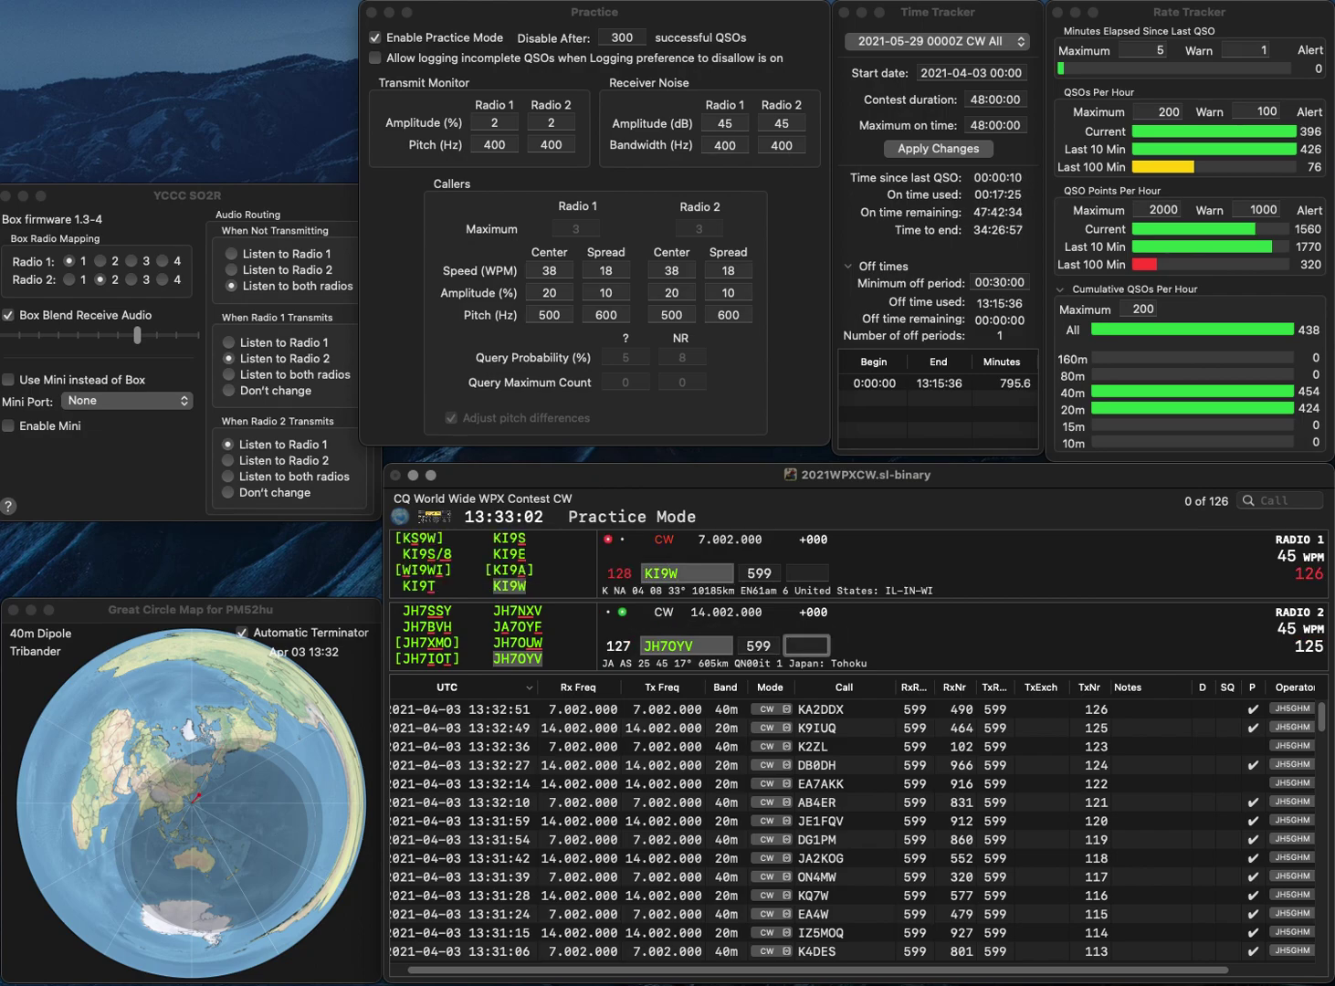
{"action": "type", "text": "719"}
{"action": "key", "text": "Return"}
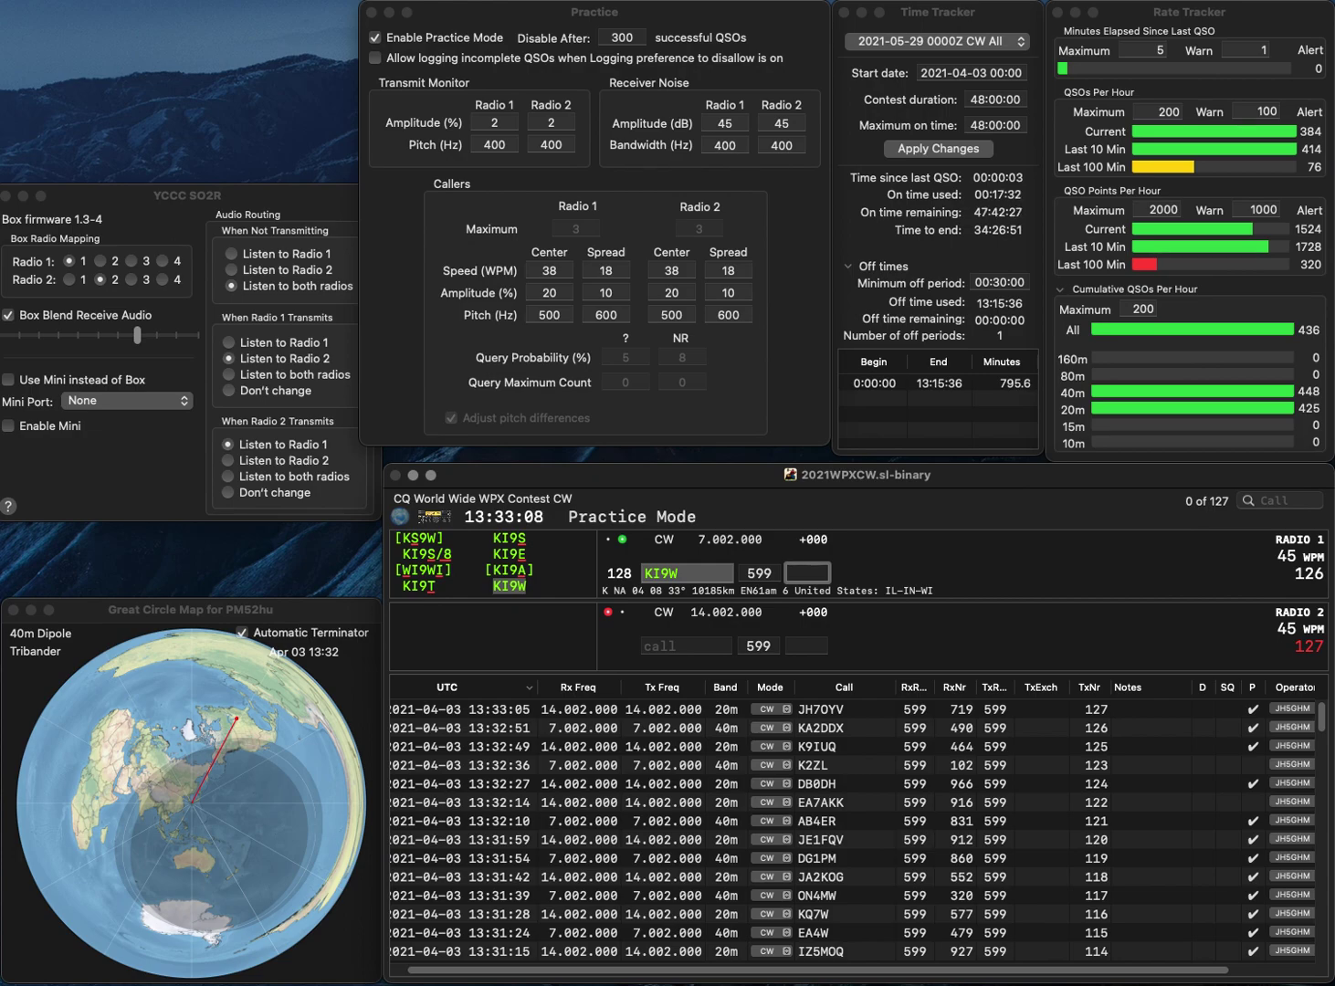
{"action": "type", "text": "998"}
{"action": "key", "text": "Return"}
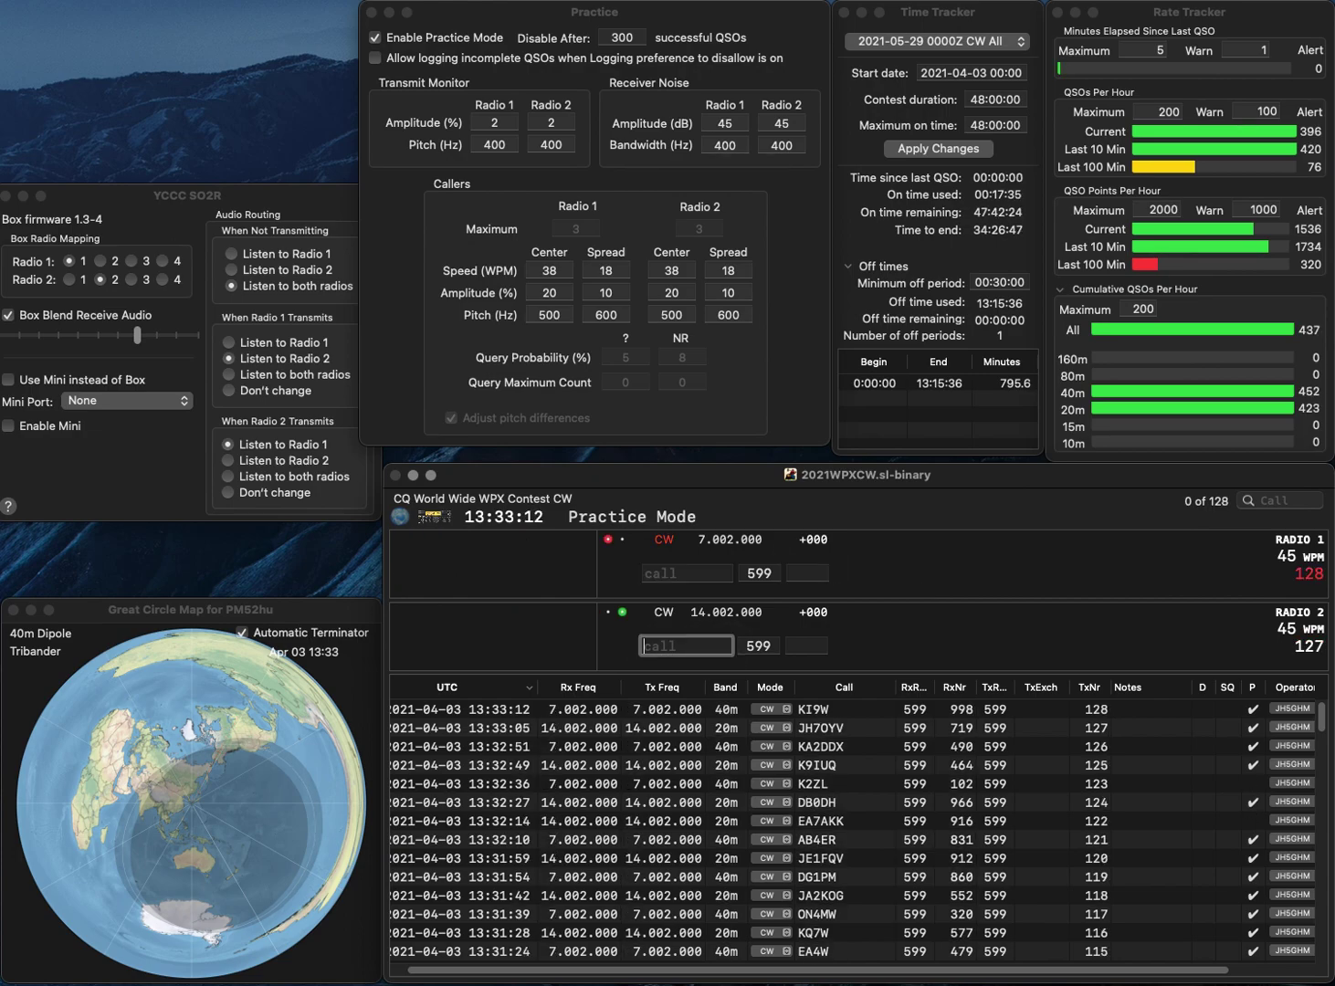
Answer W2ZF on Radio 2 and W7SO on Radio 1.
{"action": "type", "text": "W2ZF"}
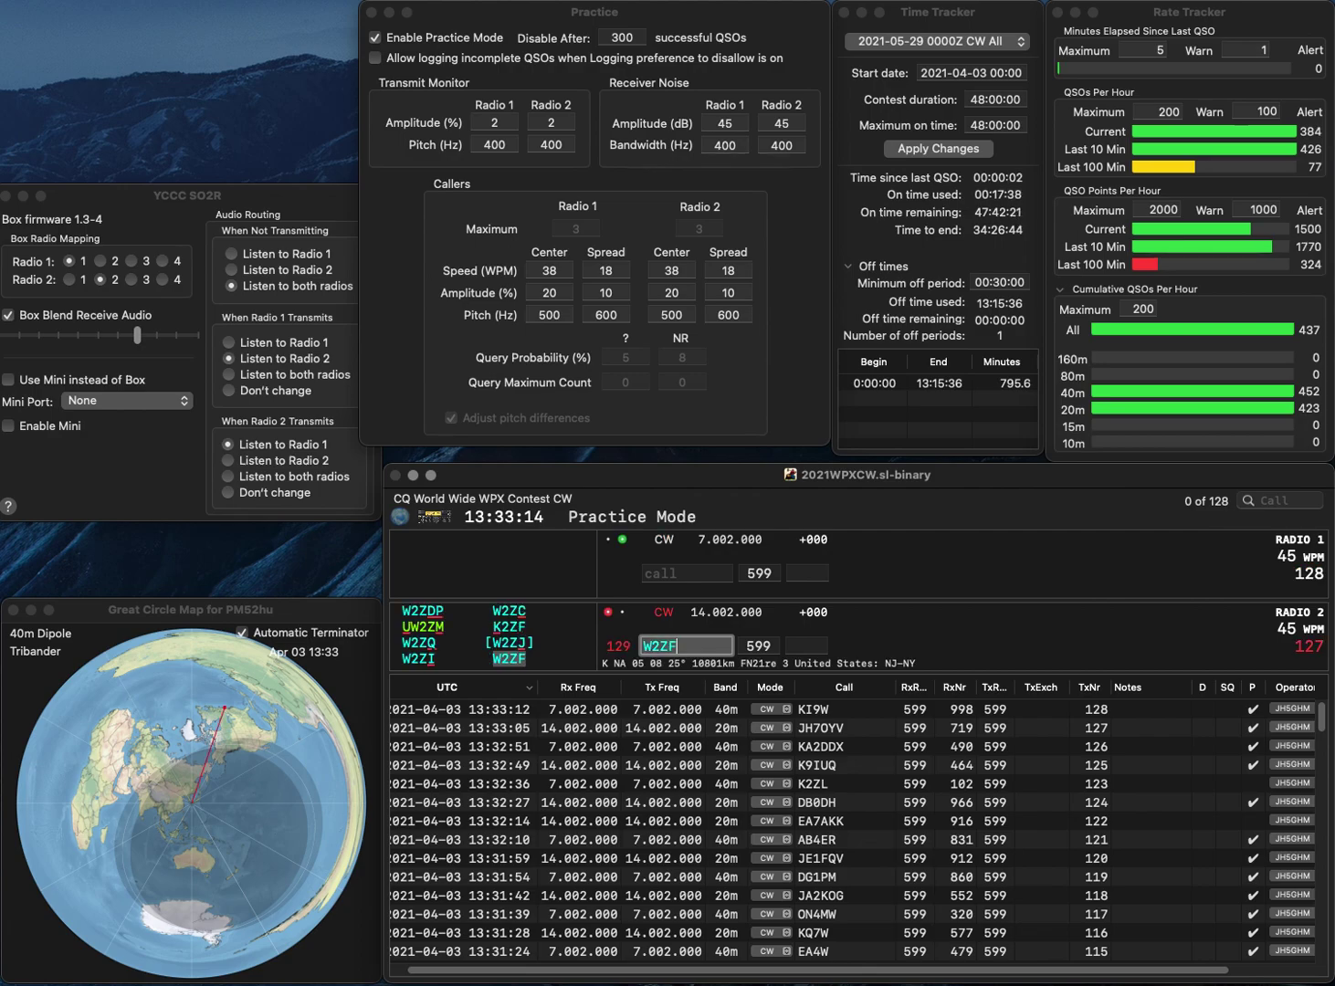
{"action": "key", "text": "Return"}
{"action": "type", "text": "W7S"}
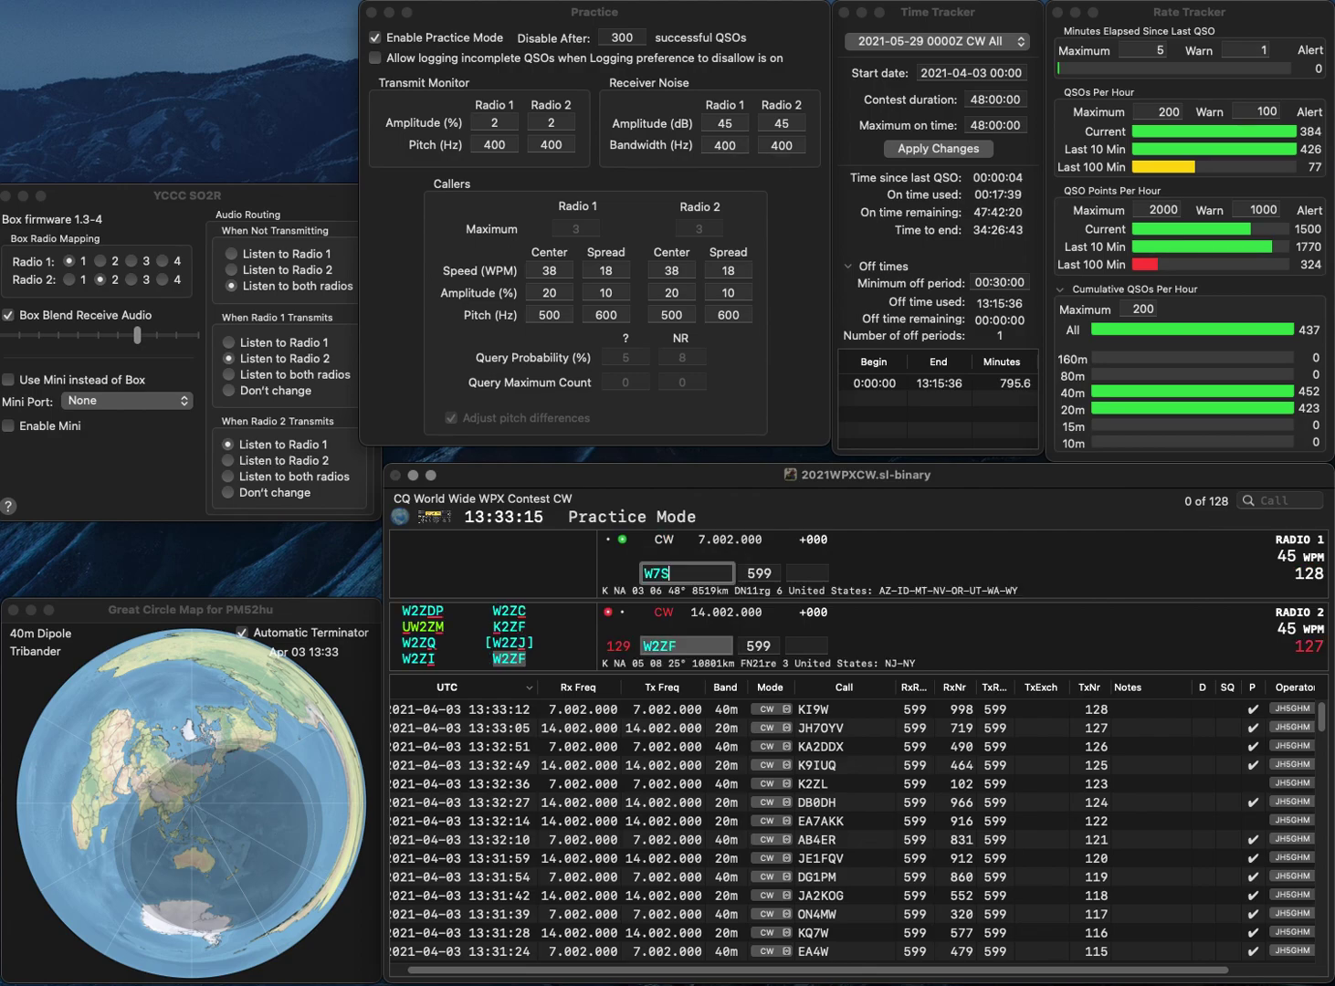
{"action": "type", "text": "O"}
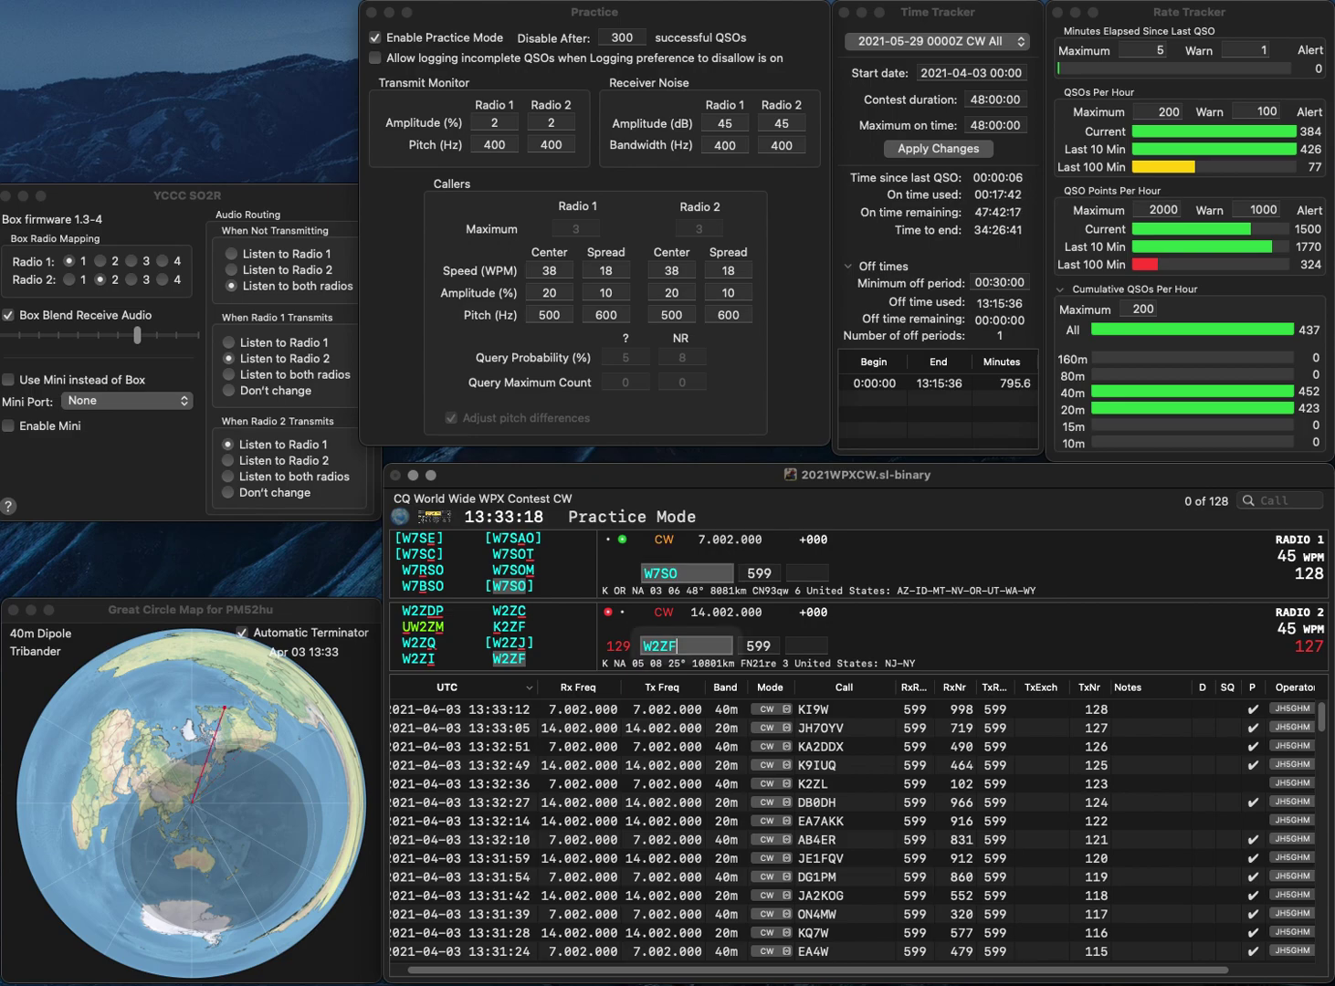
{"action": "key", "text": "Return"}
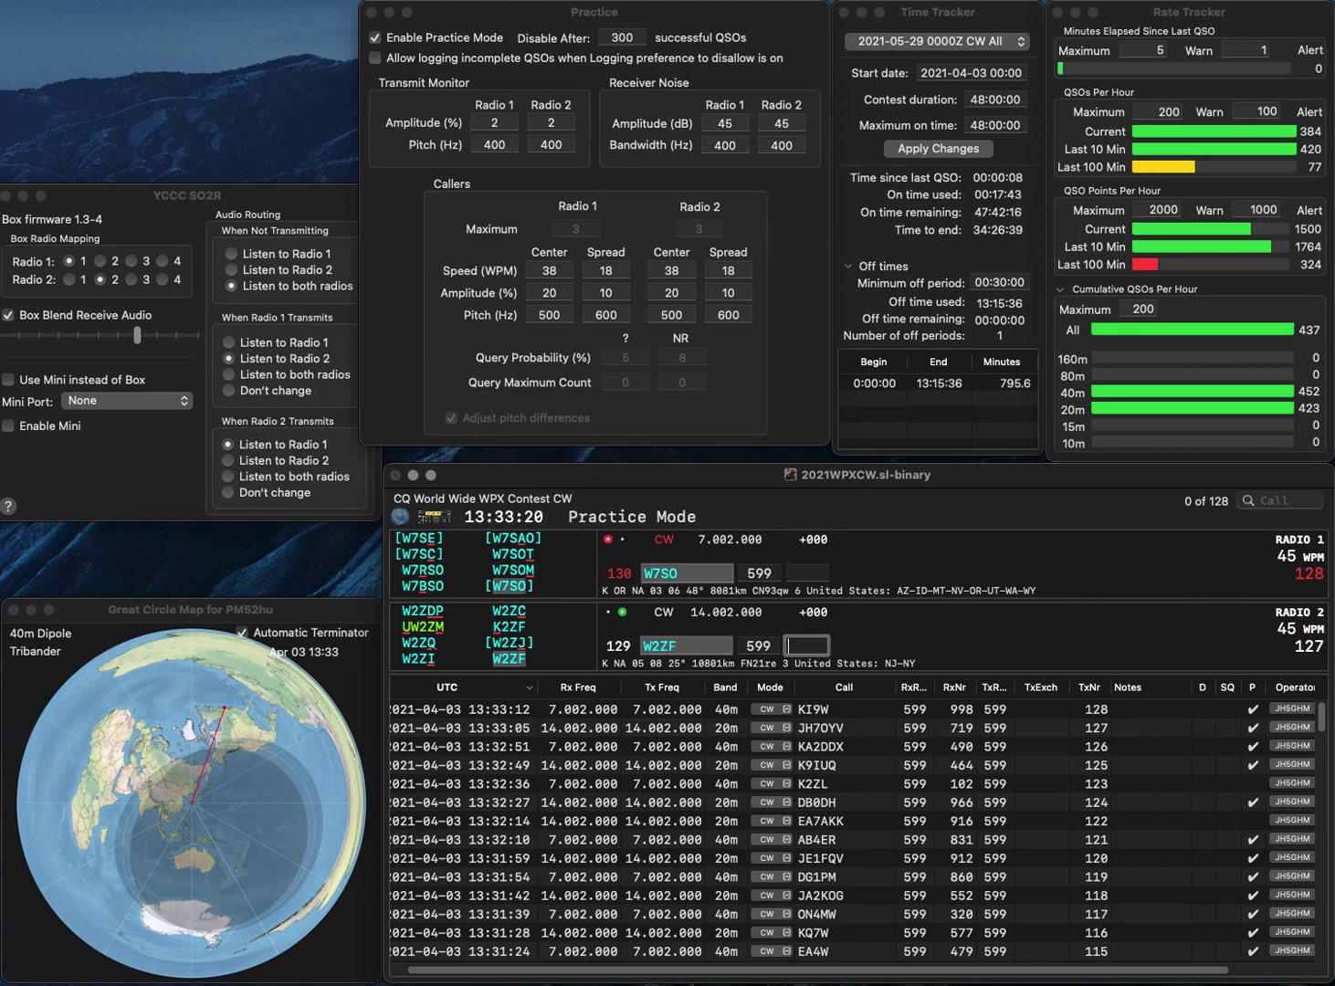
Log W2ZF on Radio 2 with received number 719 and correct the Radio 1 call to W7HO.
{"action": "type", "text": "71"}
{"action": "key", "text": "Return"}
{"action": "key", "text": "Left"}
{"action": "key", "text": "BackSpace"}
{"action": "type", "text": "H"}
{"action": "key", "text": "Return"}
Log W7HO on Radio 1 with received number 340 and work EC3UA on Radio 2 with received number 55.
{"action": "type", "text": "EC3UA"}
{"action": "key", "text": "Return"}
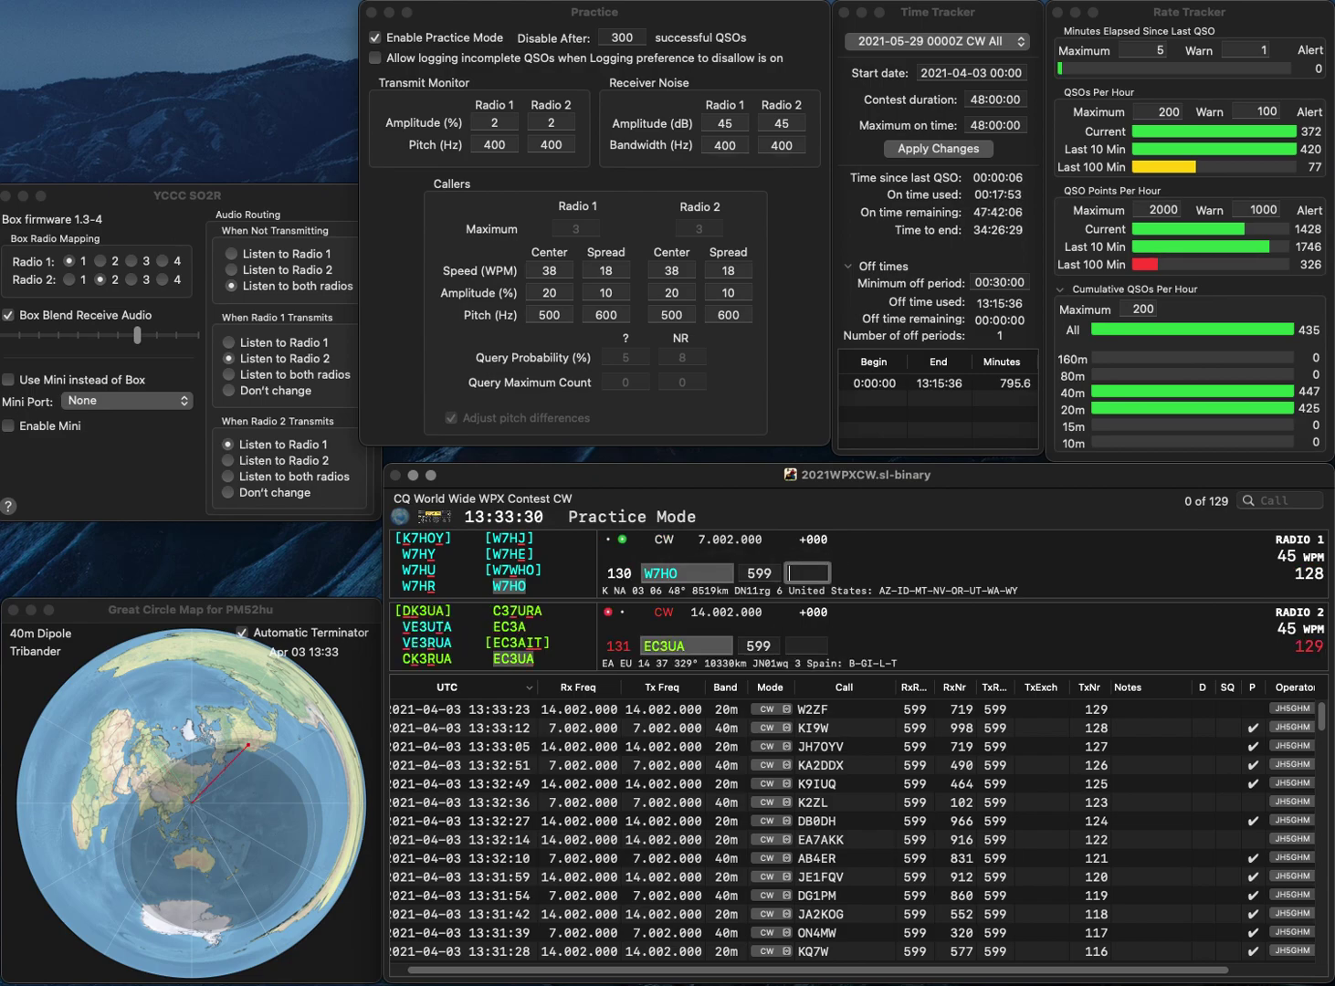
{"action": "type", "text": "340"}
{"action": "key", "text": "Return"}
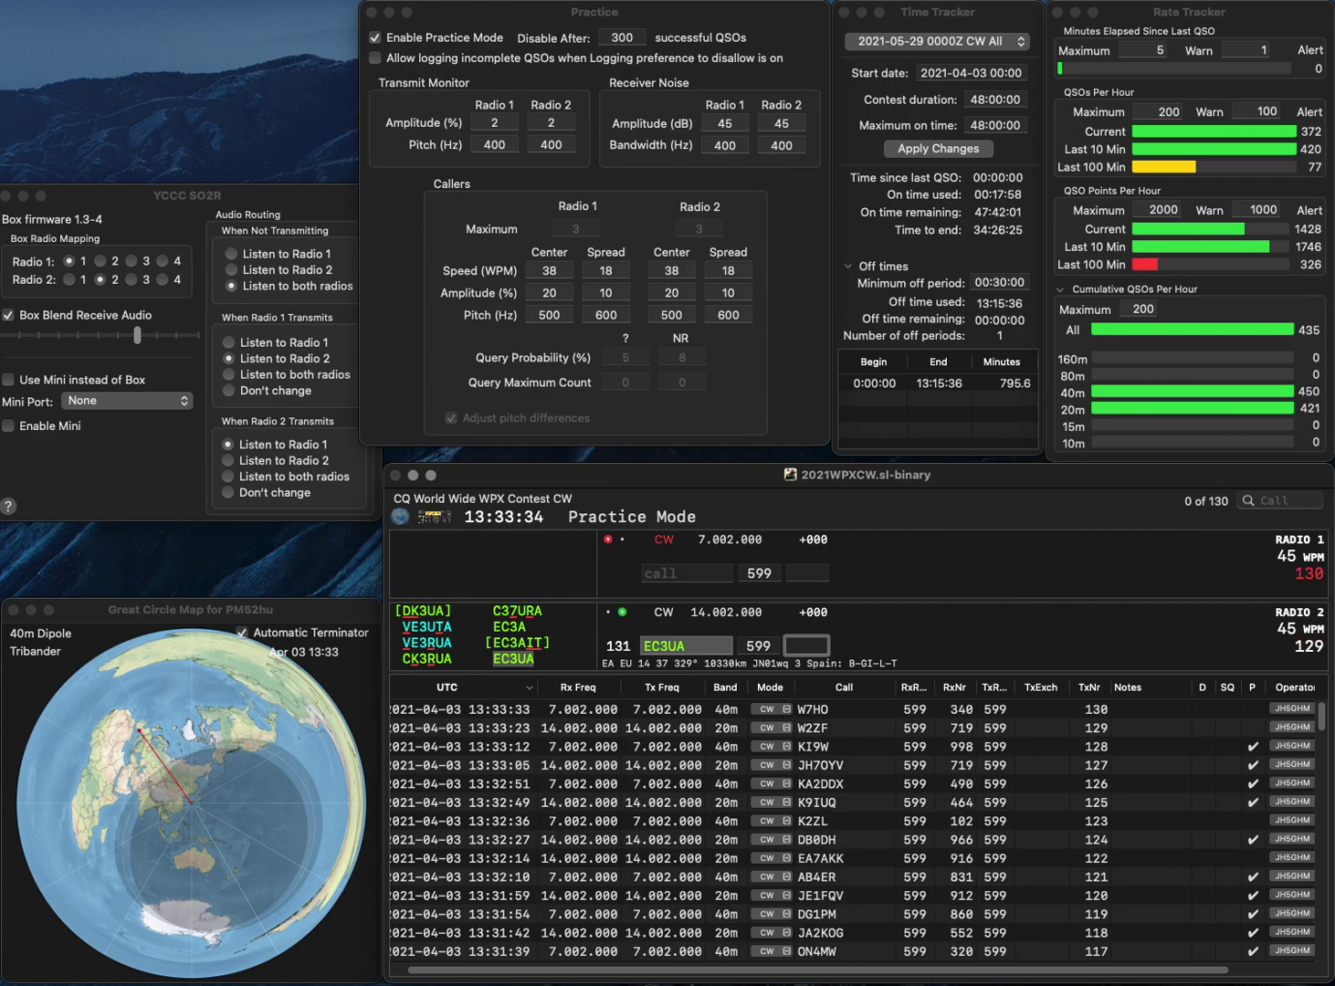
{"action": "type", "text": "55"}
{"action": "key", "text": "Return"}
{"action": "type", "text": "N5BIG"}
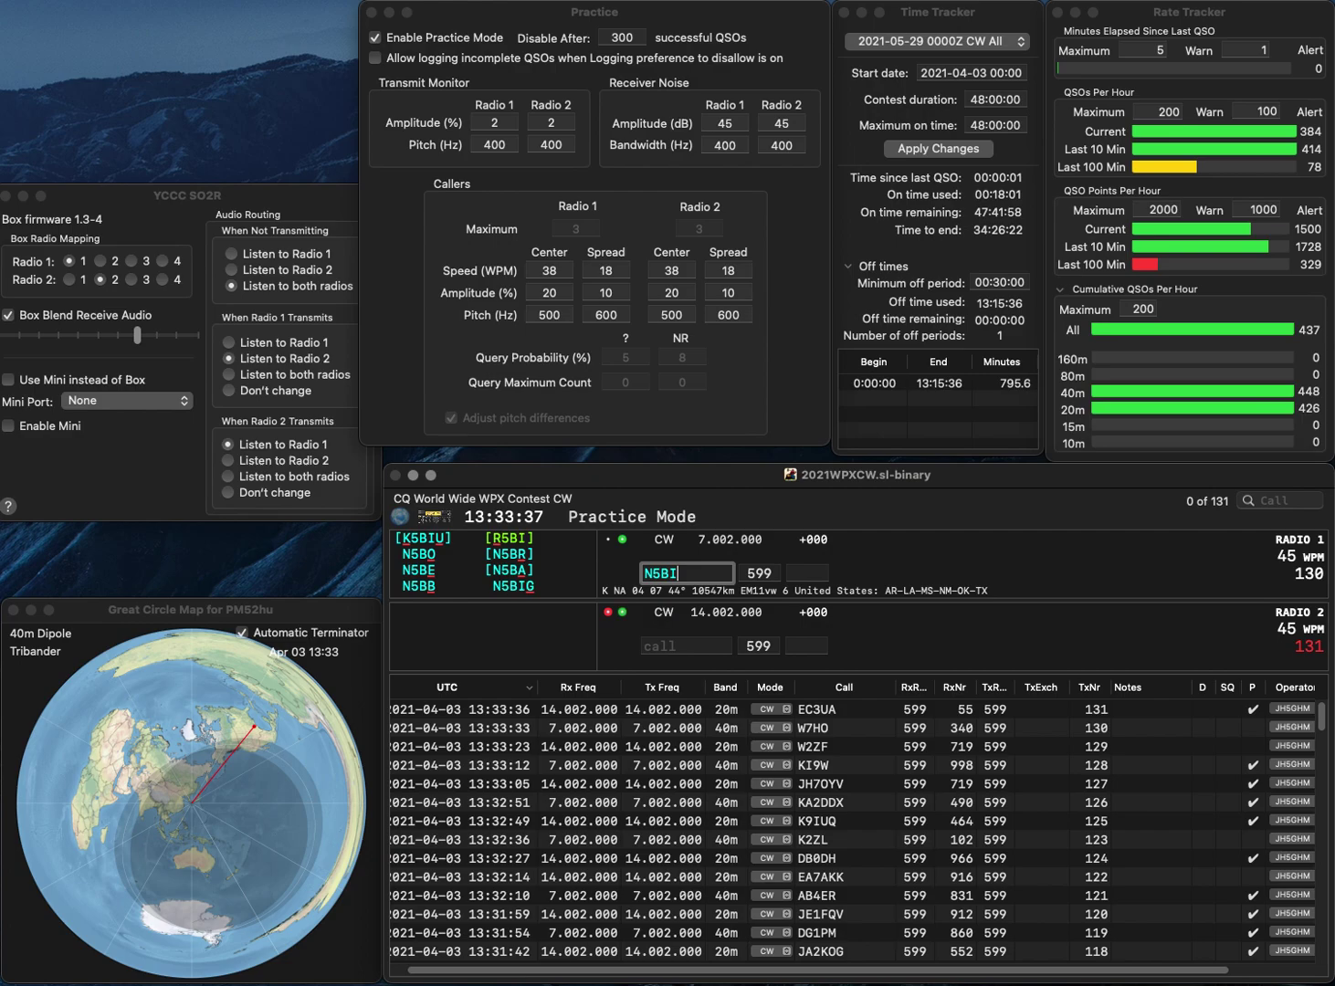
{"action": "key", "text": "Return"}
{"action": "type", "text": "WI2"}
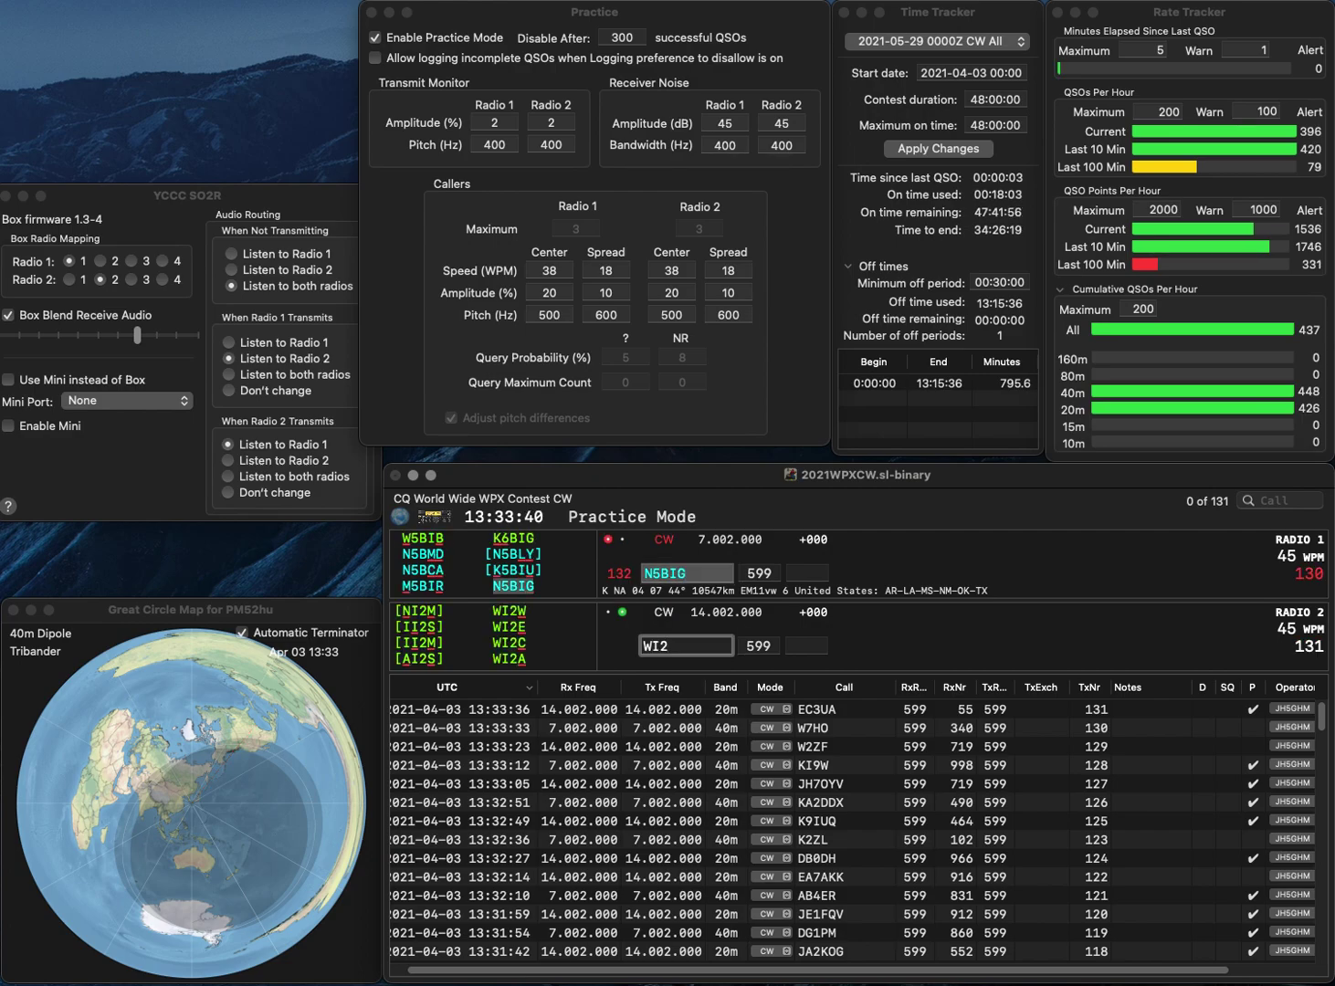
{"action": "type", "text": "C"}
{"action": "key", "text": "Return"}
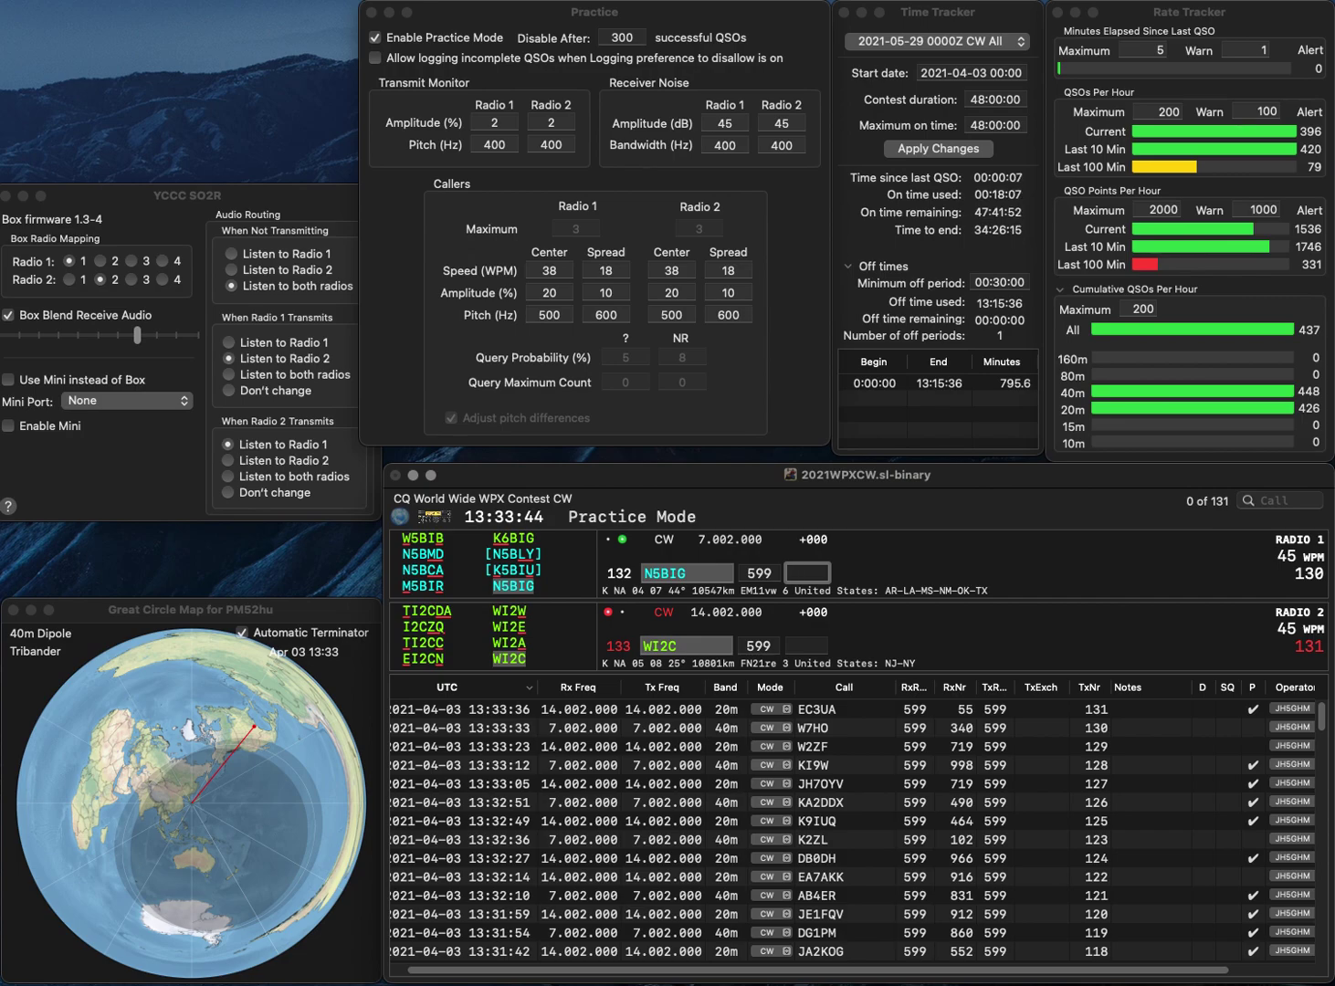
{"action": "key", "text": "Return"}
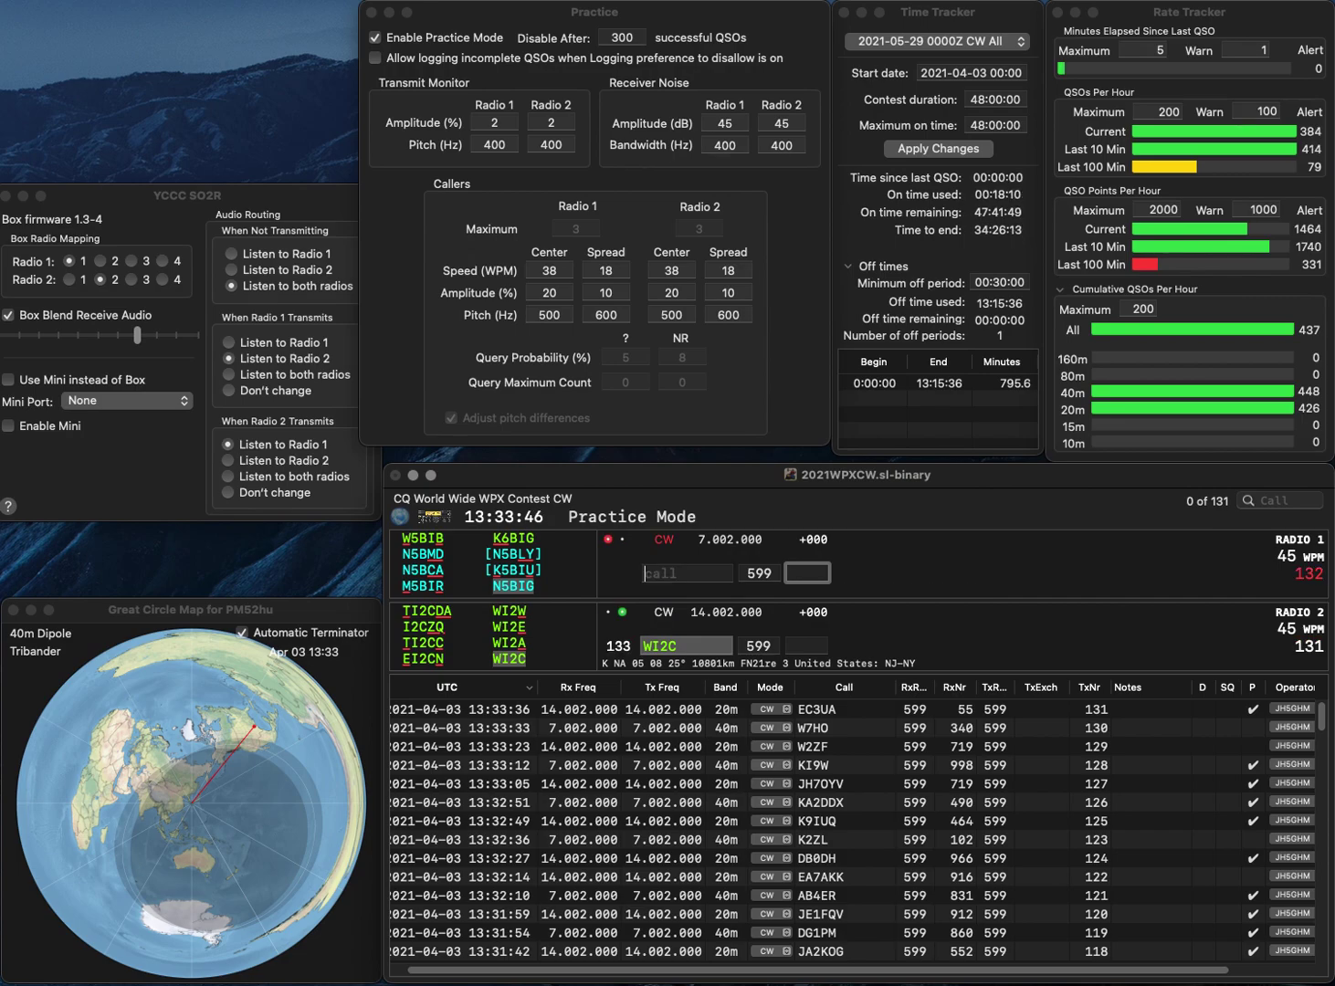
{"action": "type", "text": "41"}
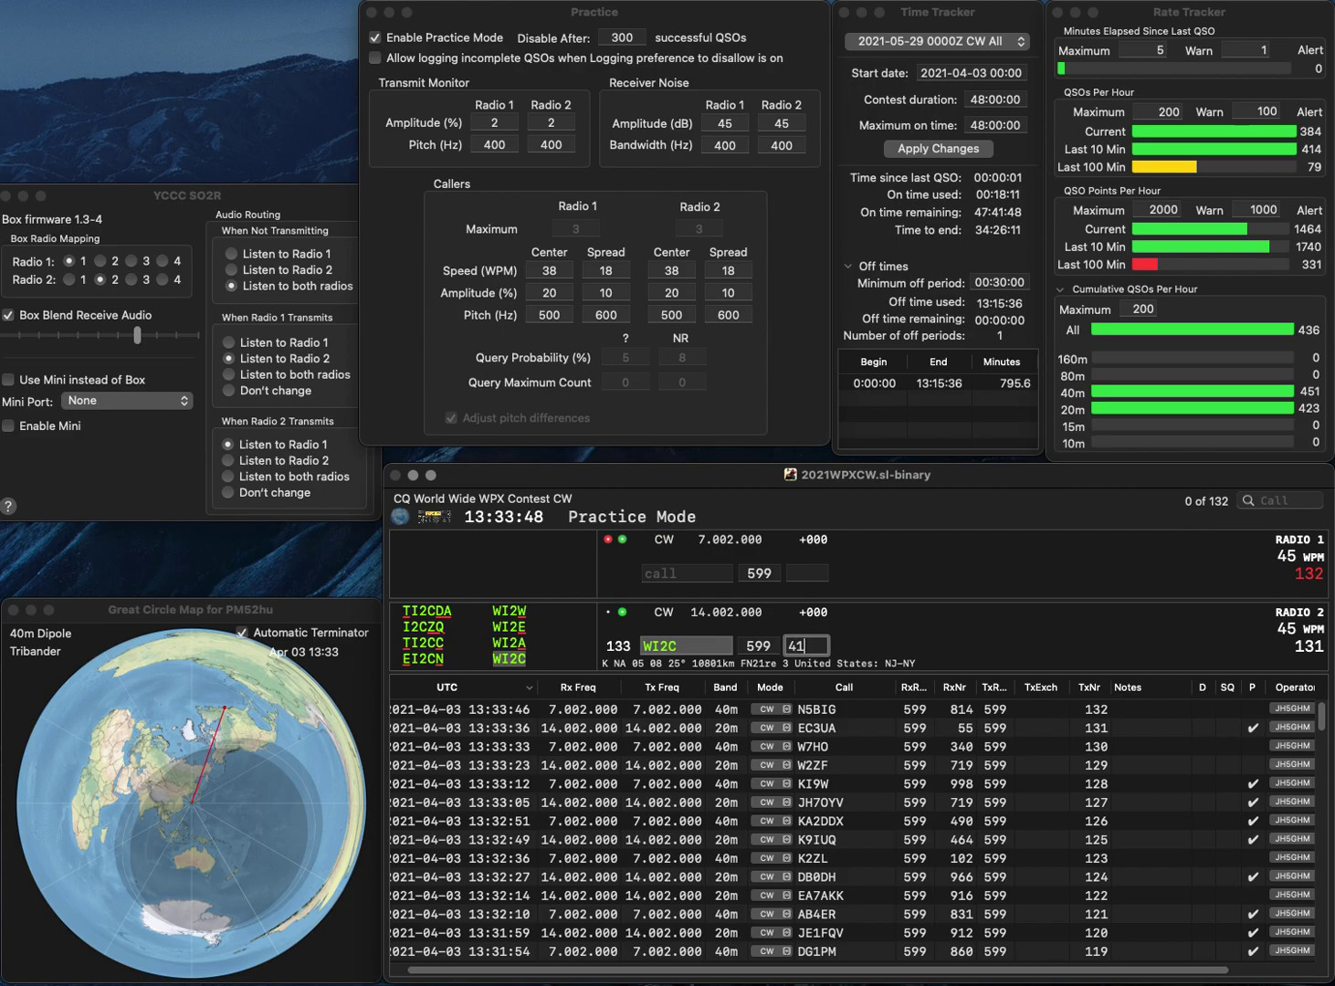
{"action": "key", "text": "Return"}
{"action": "type", "text": "YO"}
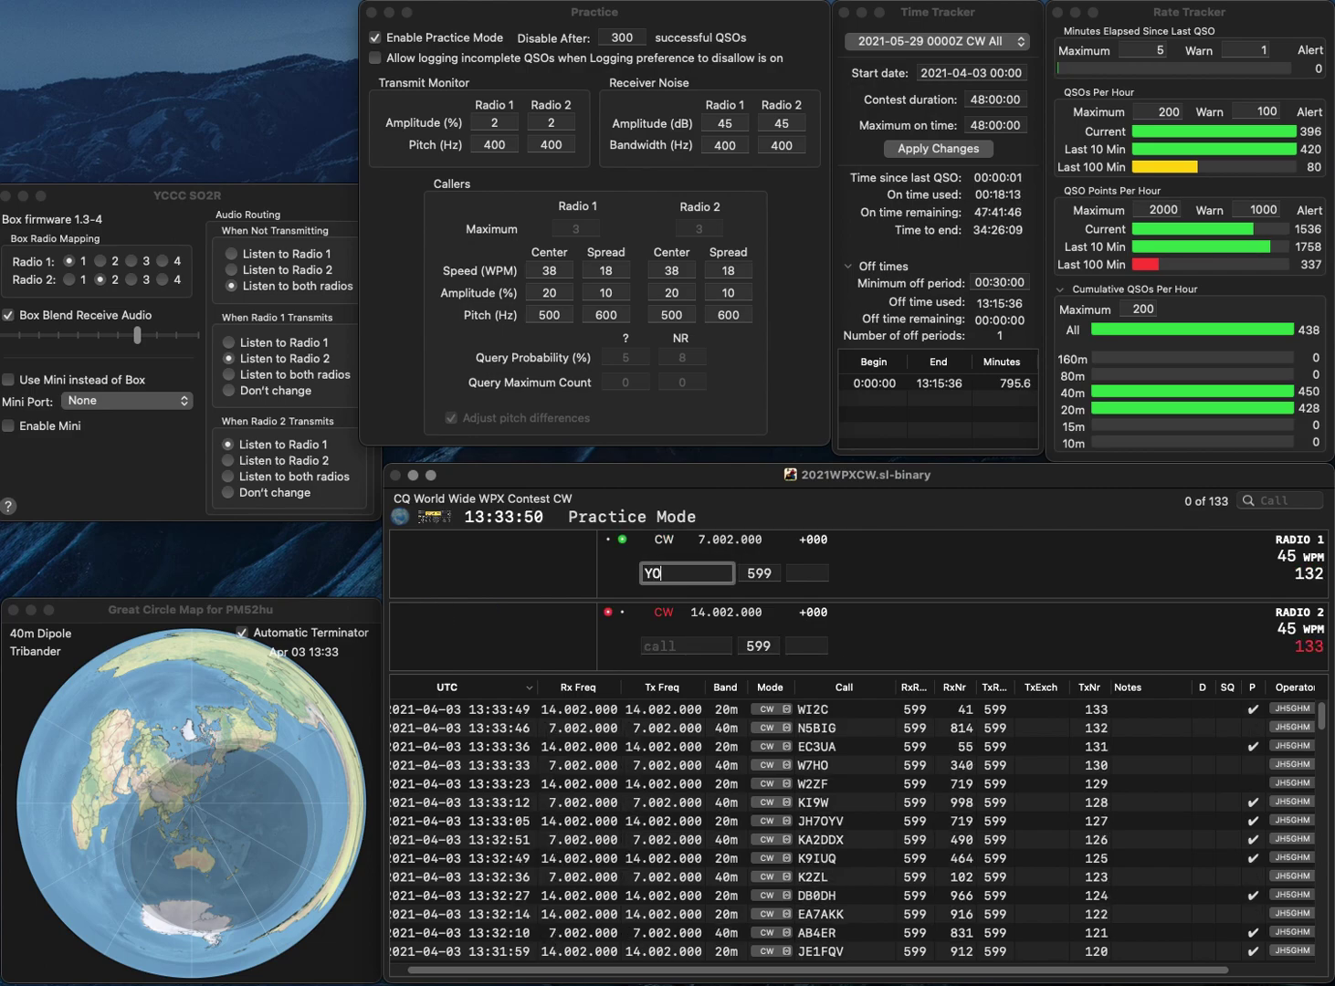
{"action": "type", "text": "3FRR"}
{"action": "key", "text": "Return"}
{"action": "type", "text": "PLUB"}
{"action": "key", "text": "Home"}
{"action": "key", "text": "Delete"}
{"action": "type", "text": "PE1"}
{"action": "key", "text": "Return"}
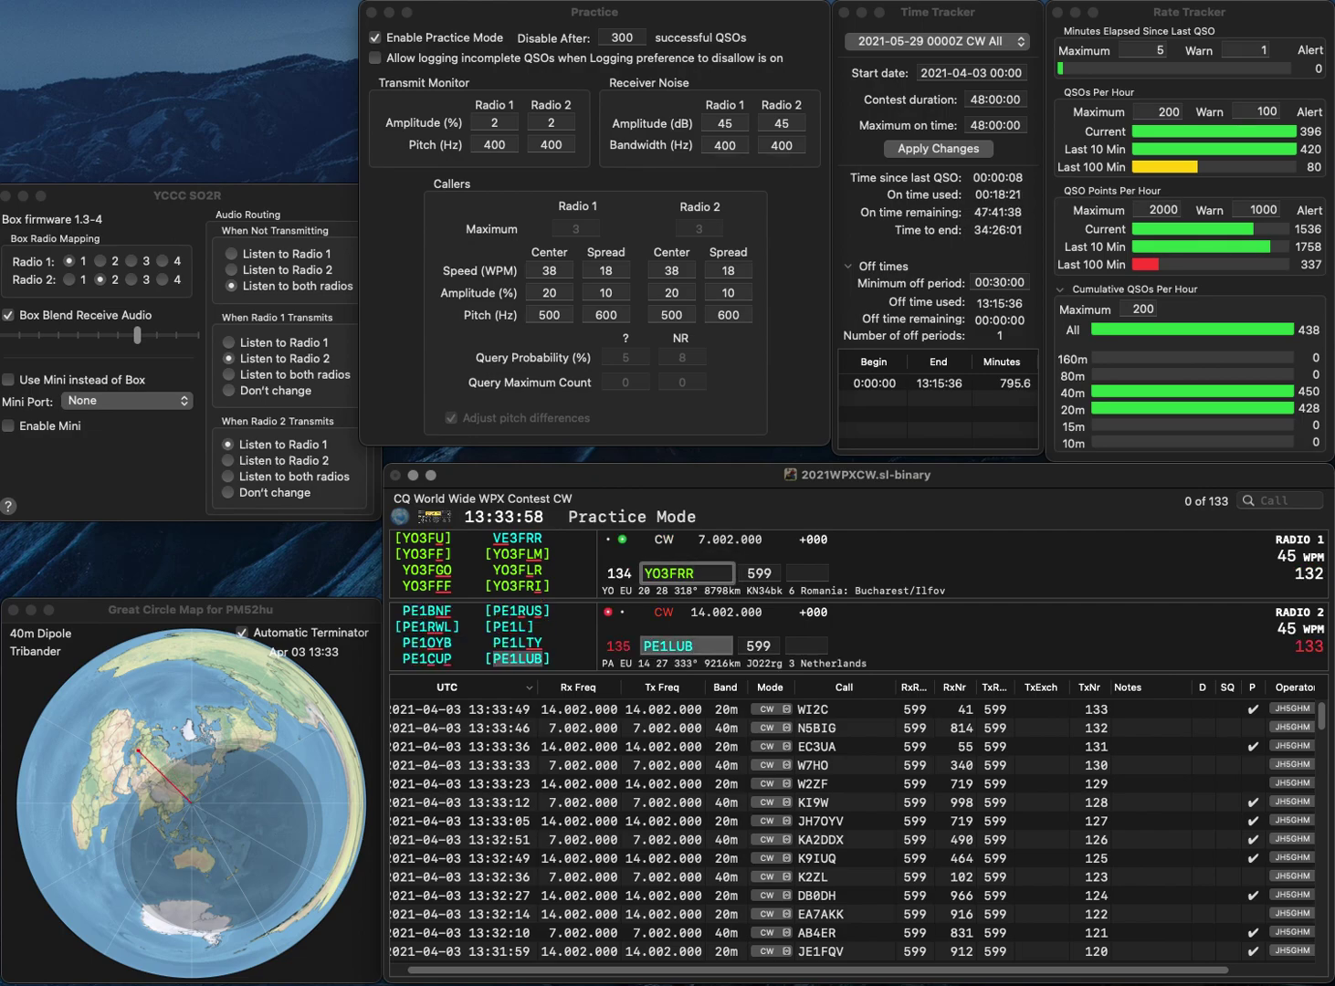
{"action": "key", "text": "BackSpace"}
{"action": "key", "text": "BackSpace"}
{"action": "type", "text": "LR"}
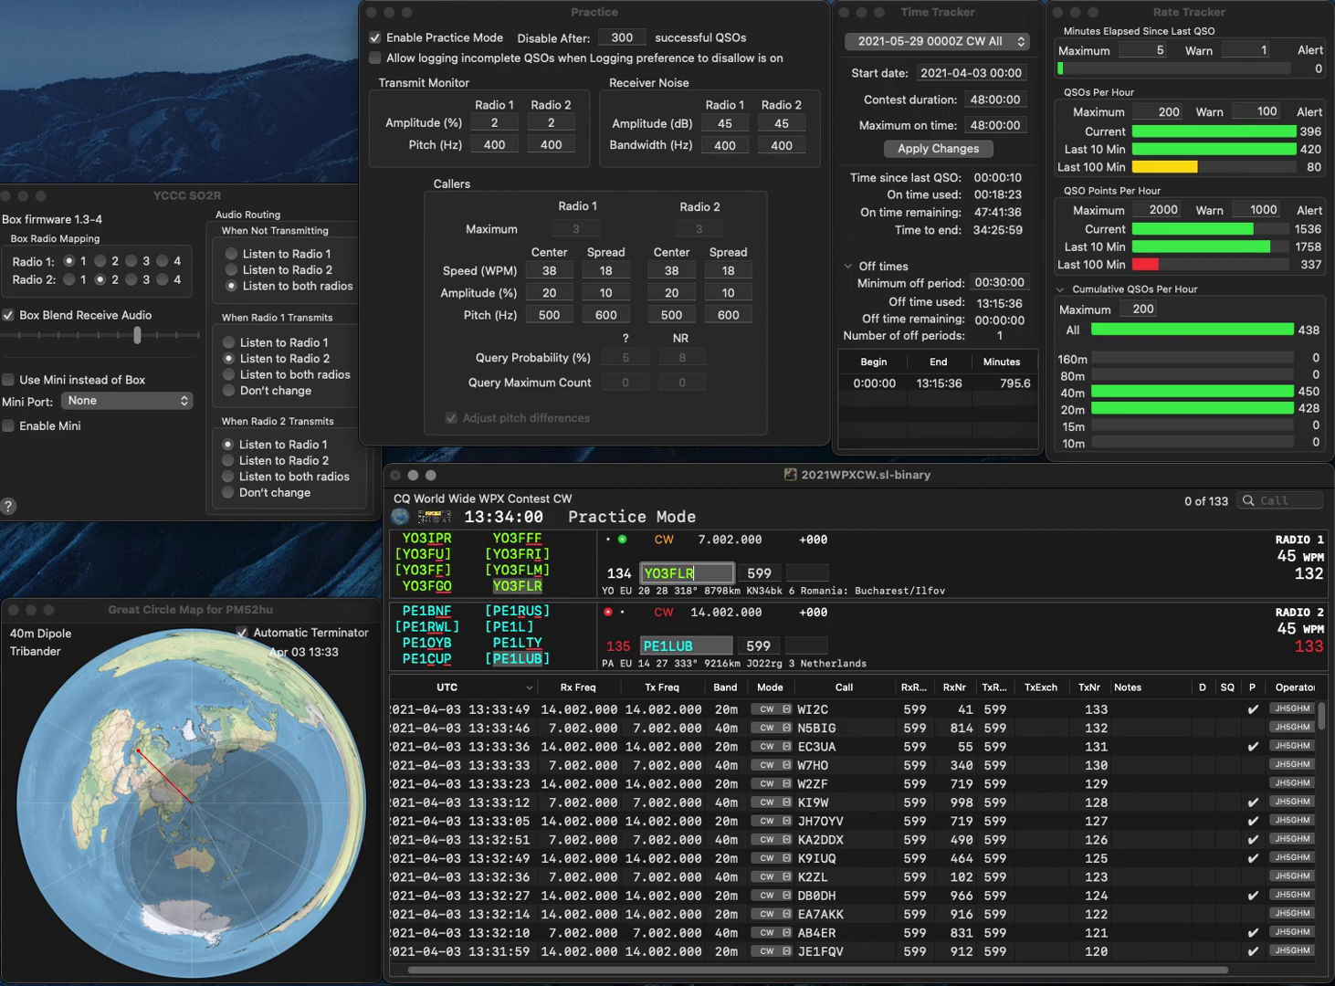
{"action": "key", "text": "Return"}
{"action": "type", "text": "855"}
{"action": "key", "text": "Return"}
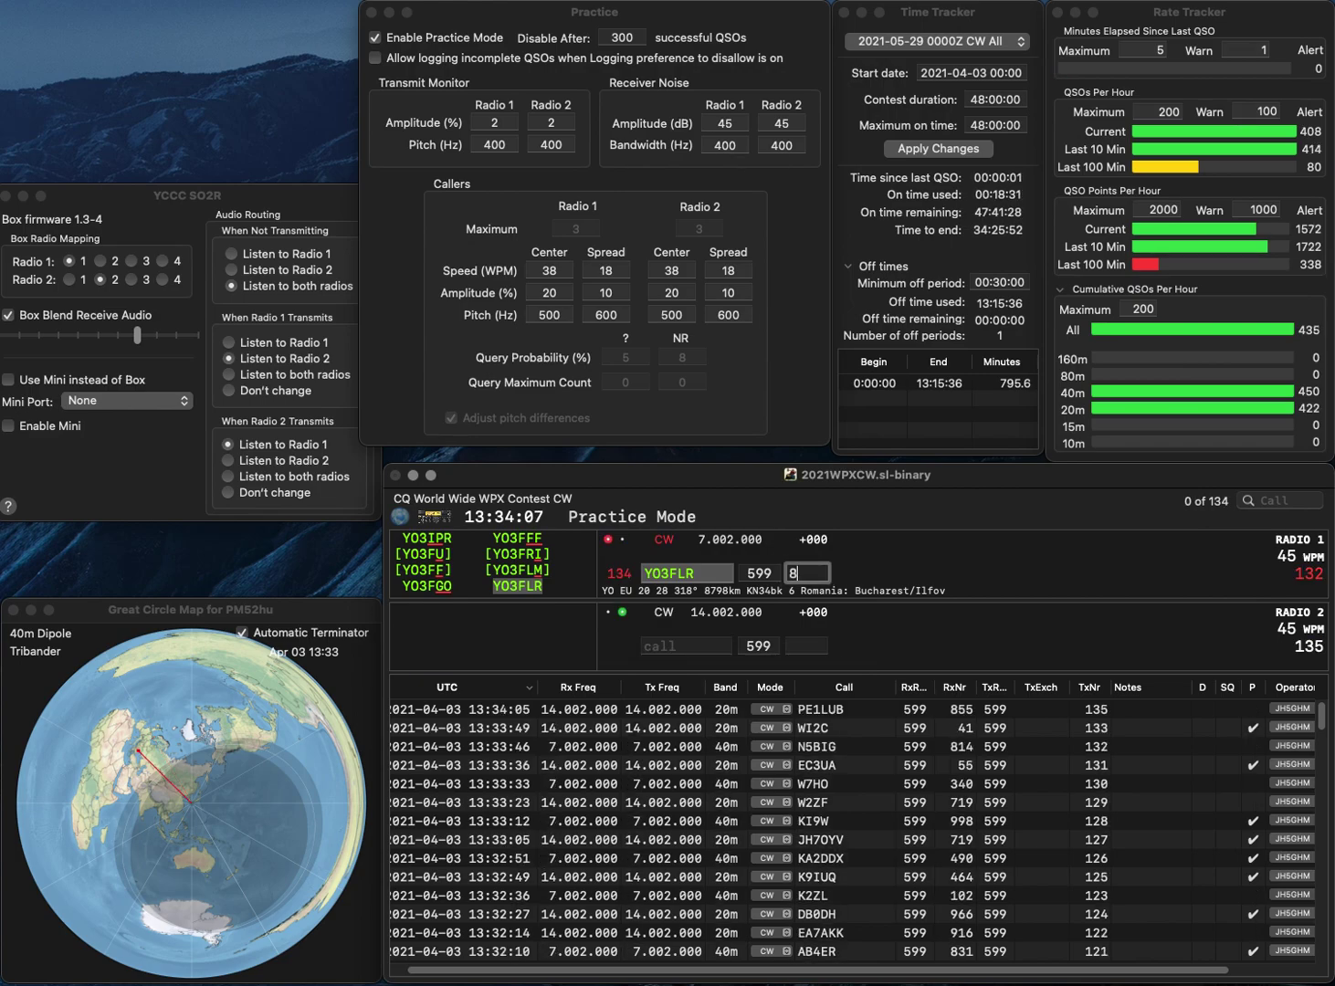
{"action": "type", "text": "75"}
{"action": "key", "text": "BackSpace"}
{"action": "type", "text": "45"}
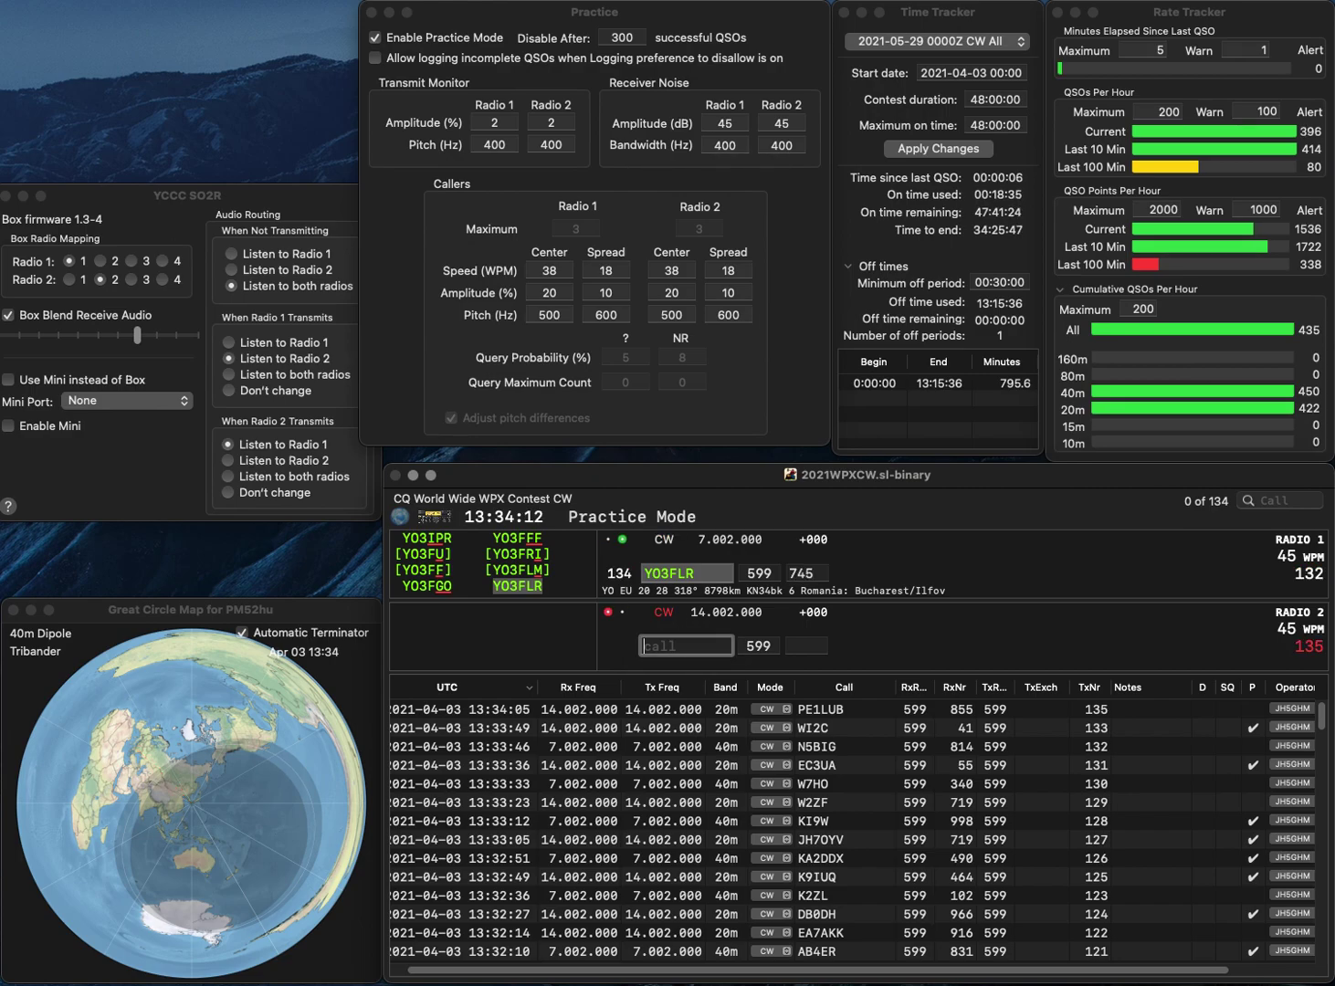
{"action": "key", "text": "Return"}
Answer K2KP on Radio 2 and DM7AA on Radio 1.
{"action": "type", "text": "K"}
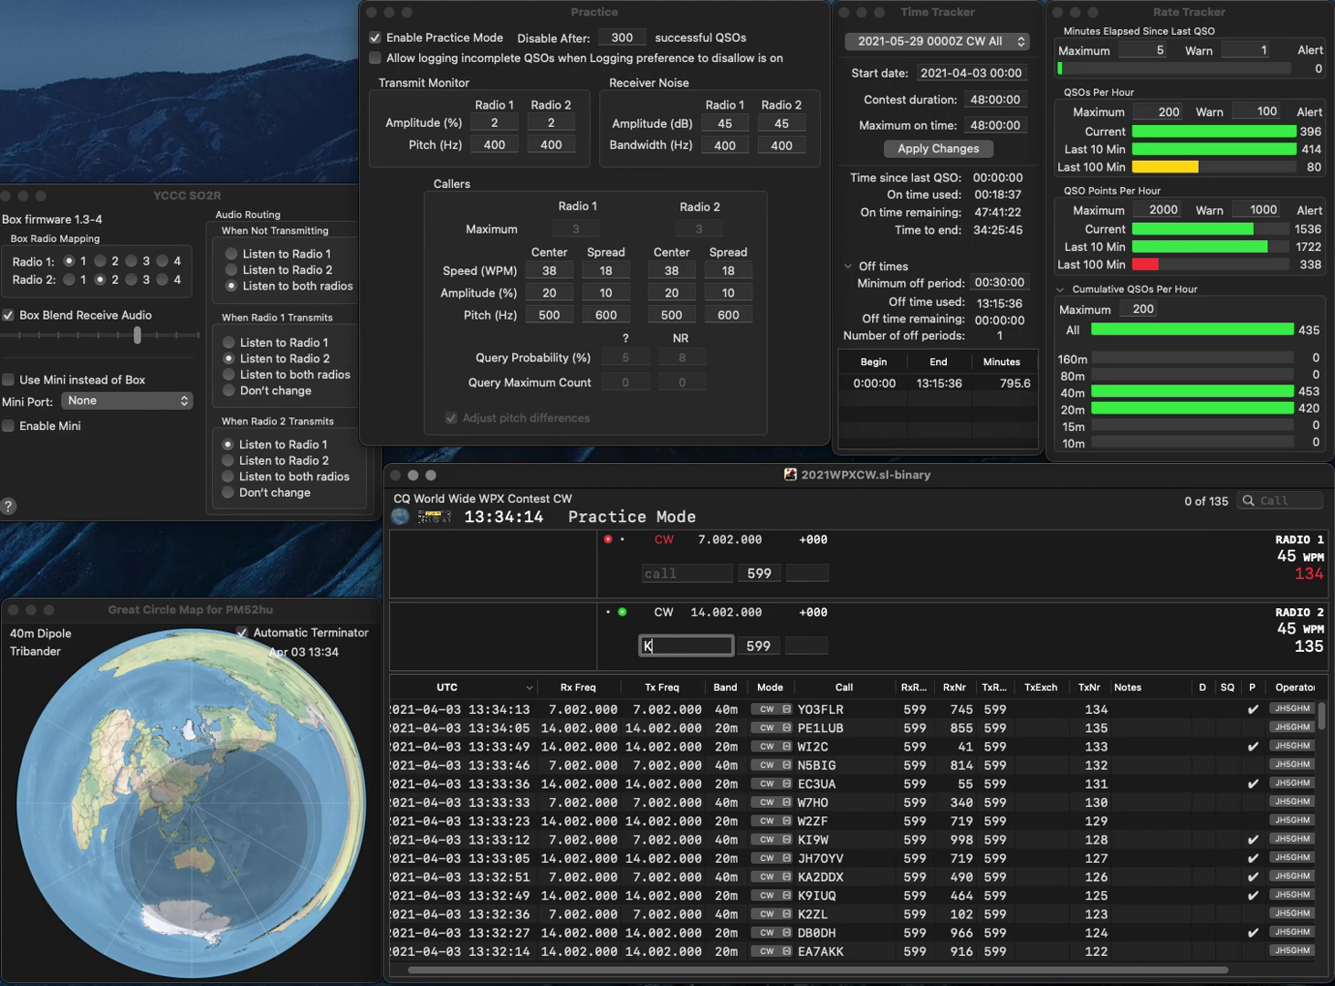
{"action": "type", "text": "2KP"}
{"action": "key", "text": "Return"}
{"action": "type", "text": "DM7AA"}
{"action": "key", "text": "Return"}
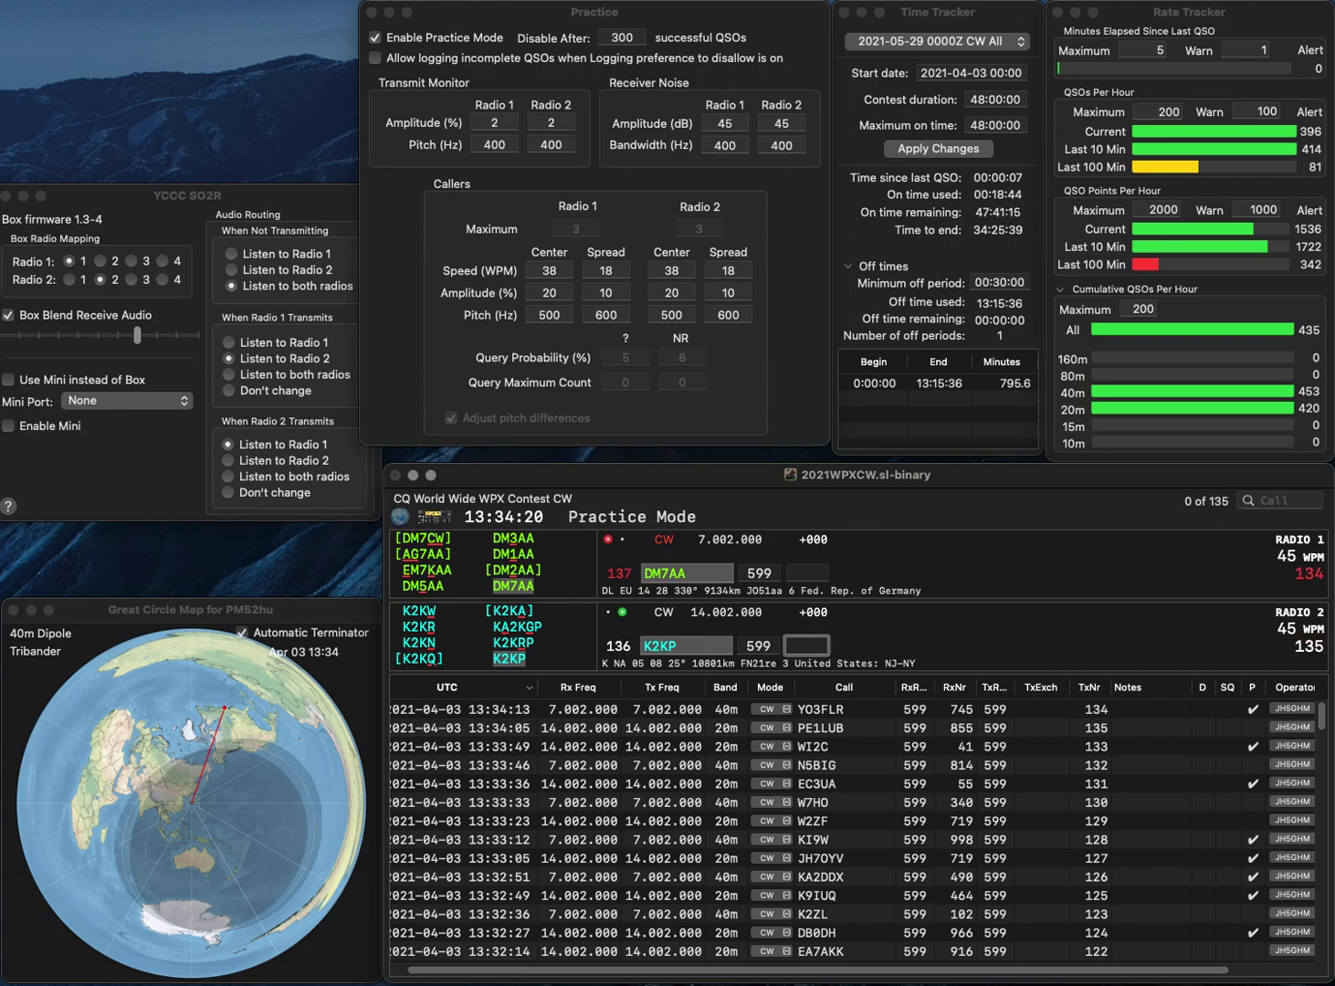
{"action": "type", "text": "197"}
{"action": "key", "text": "Return"}
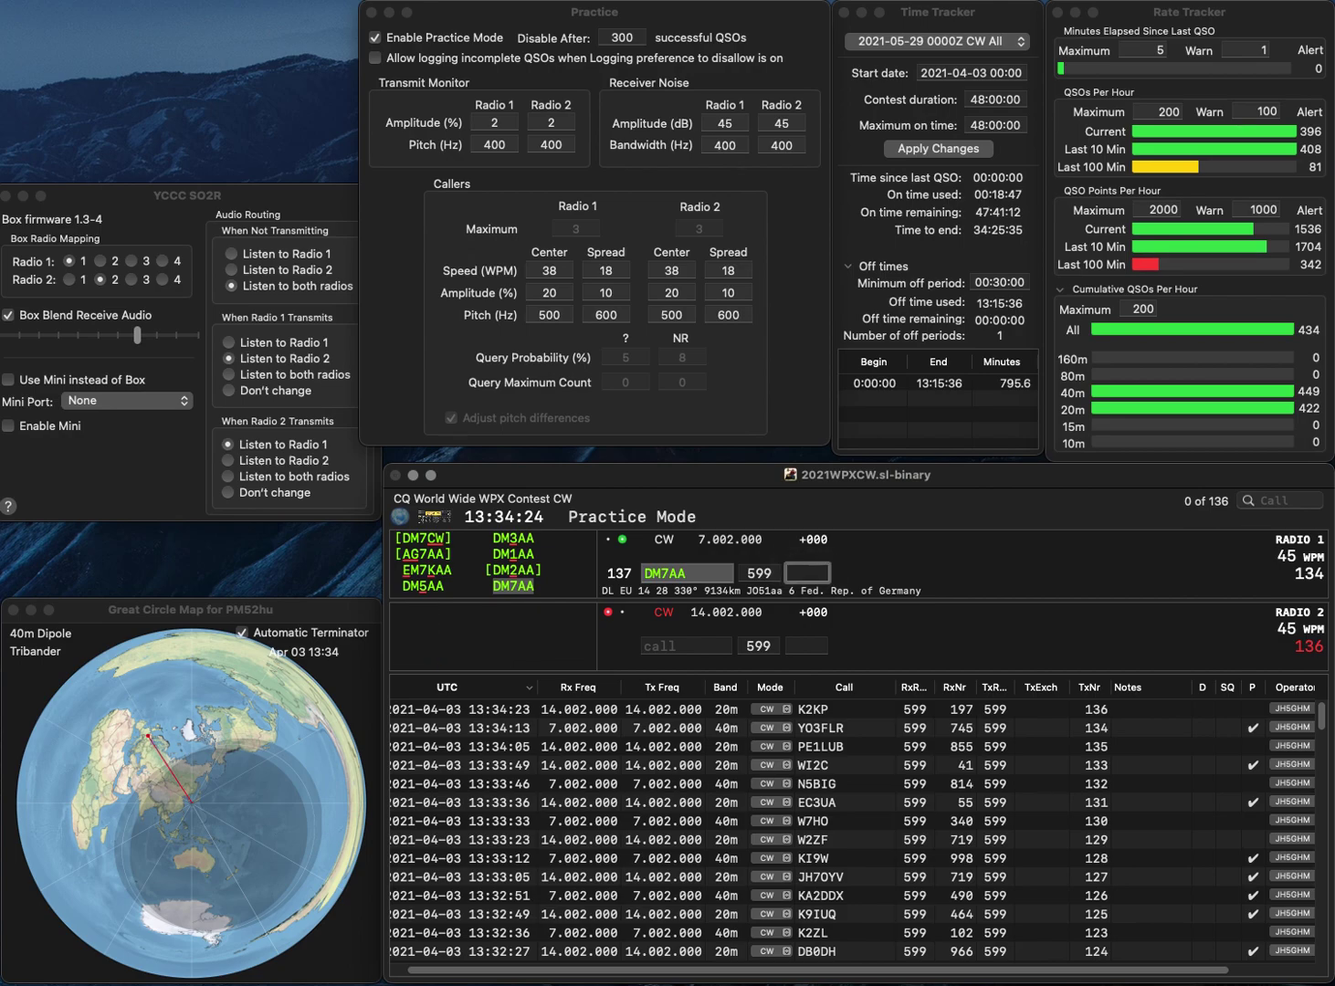
{"action": "type", "text": "287"}
{"action": "key", "text": "Return"}
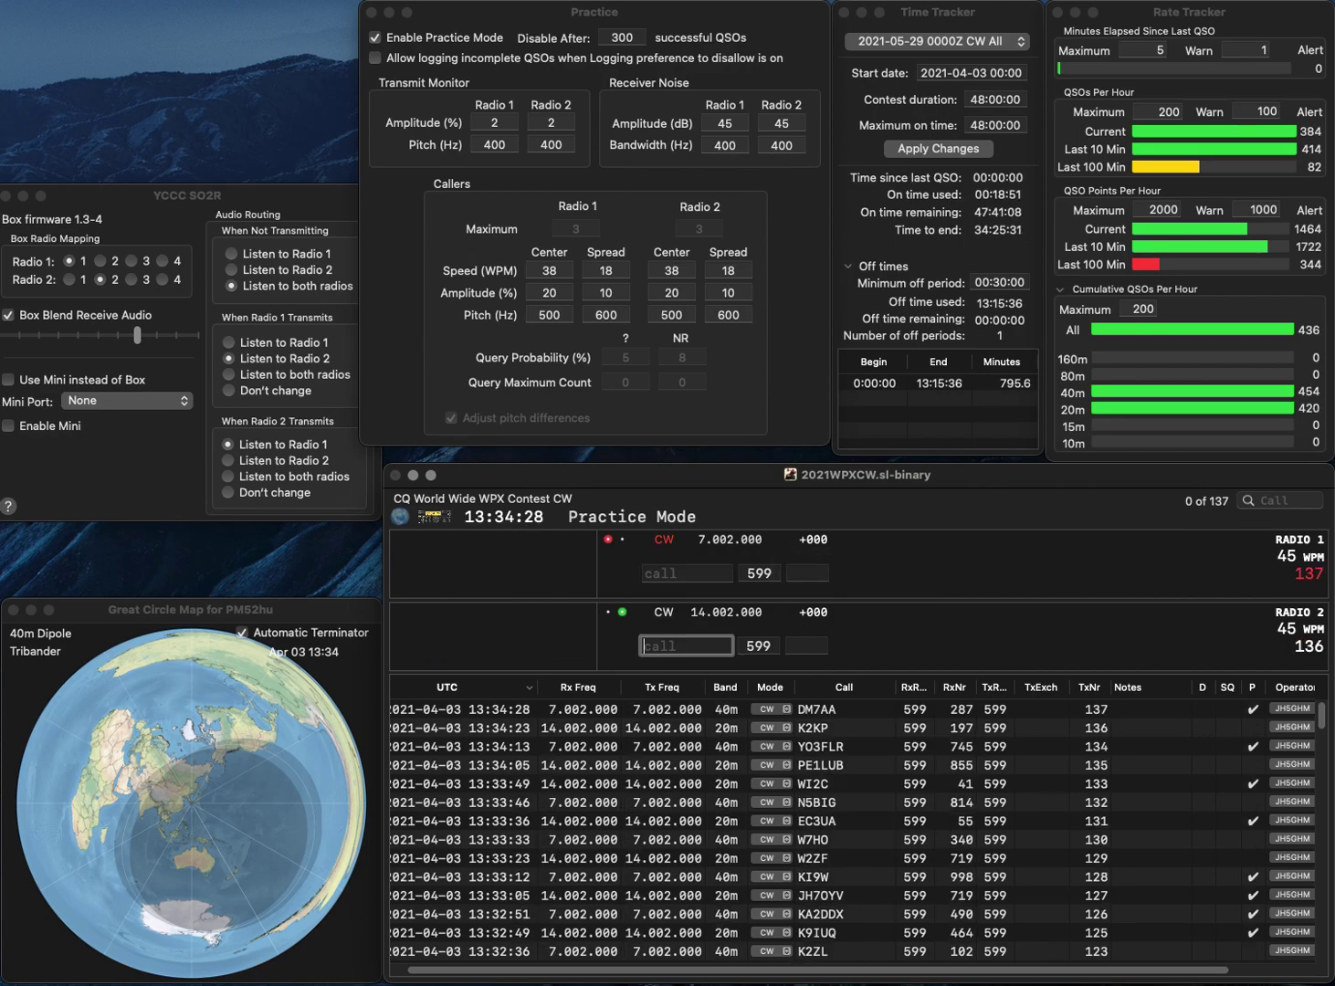
Answer NO6F on Radio 2 and KA5K on Radio 1.
{"action": "type", "text": "NO6F"}
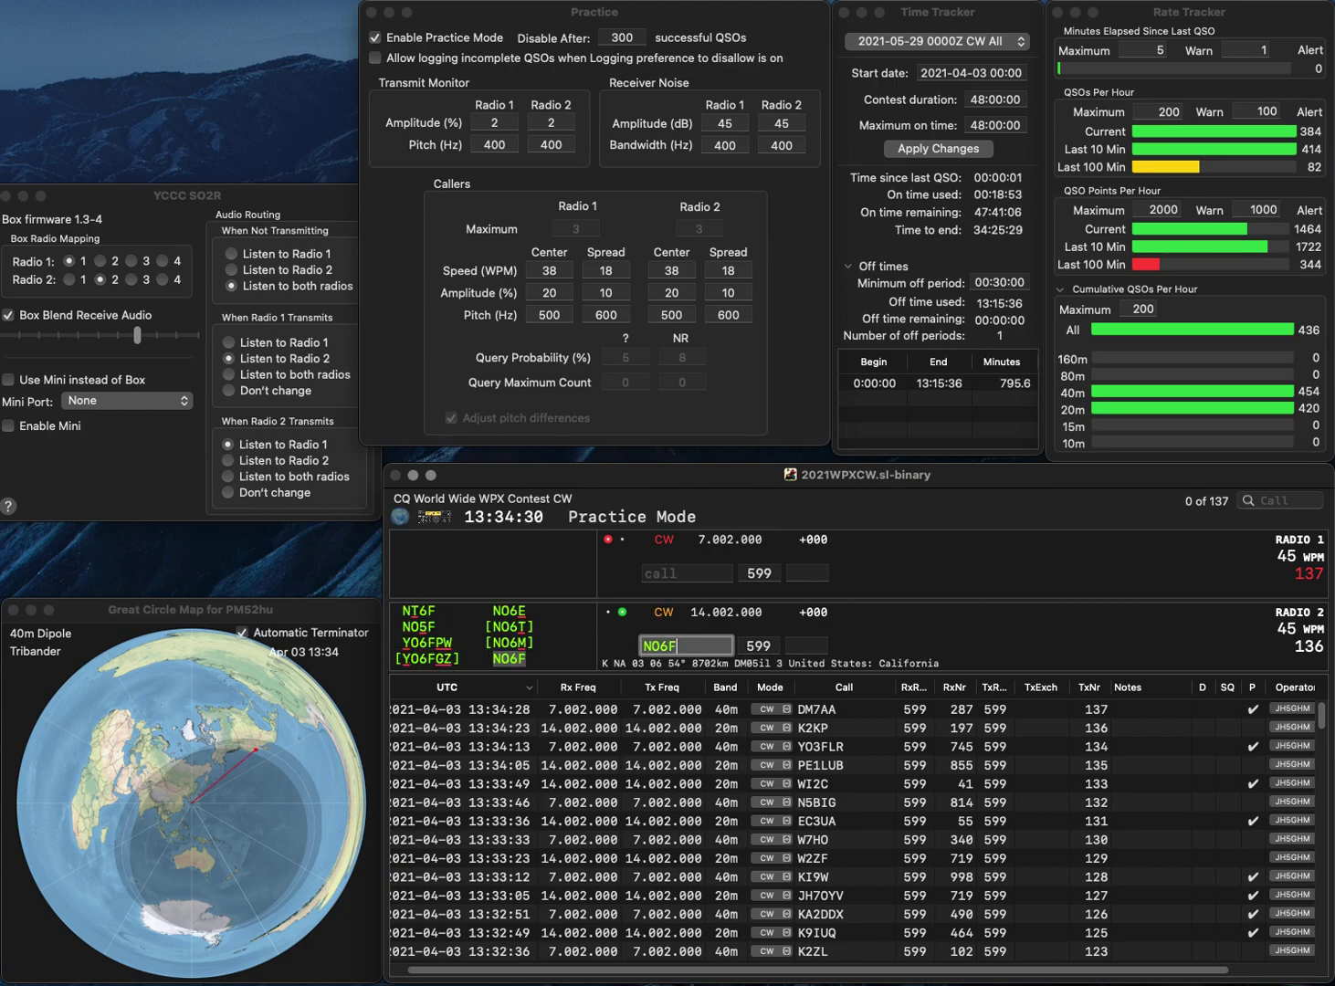
{"action": "key", "text": "Return"}
{"action": "type", "text": "KA5K"}
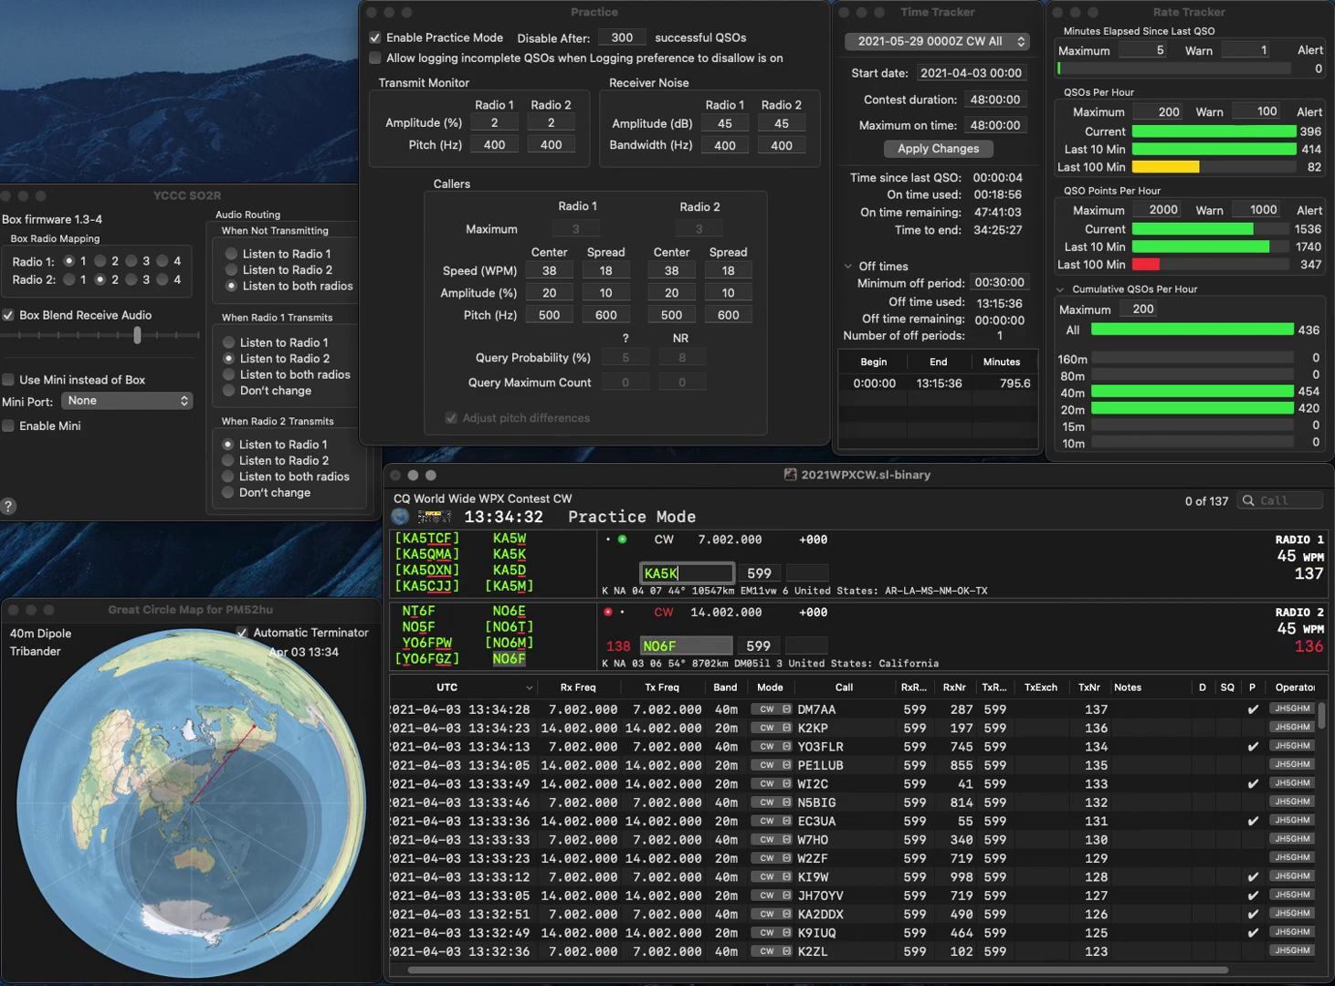
{"action": "key", "text": "Return"}
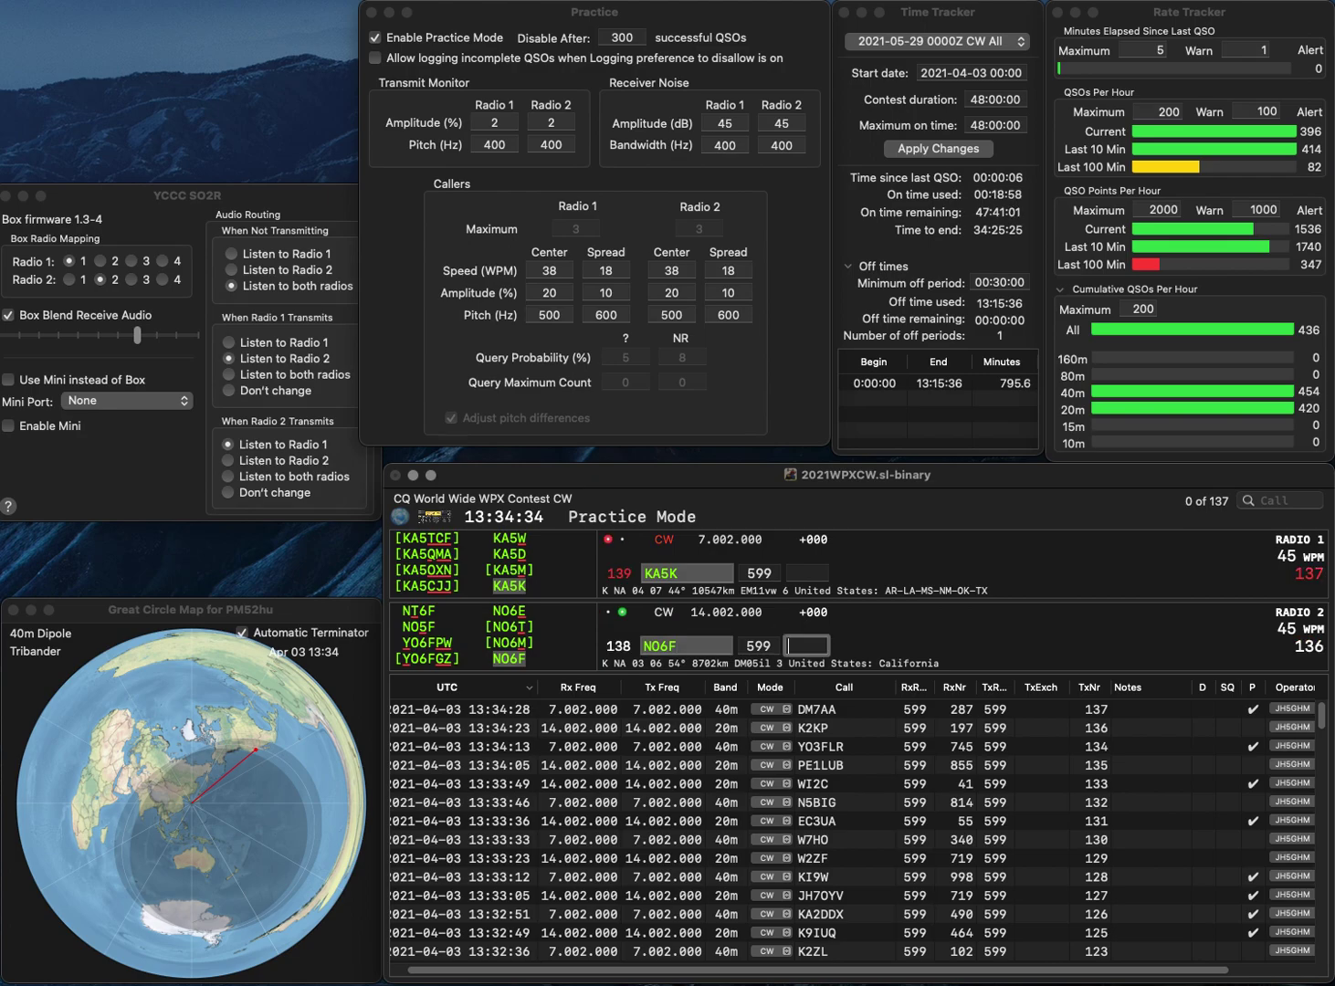
{"action": "type", "text": "563"}
{"action": "key", "text": "Return"}
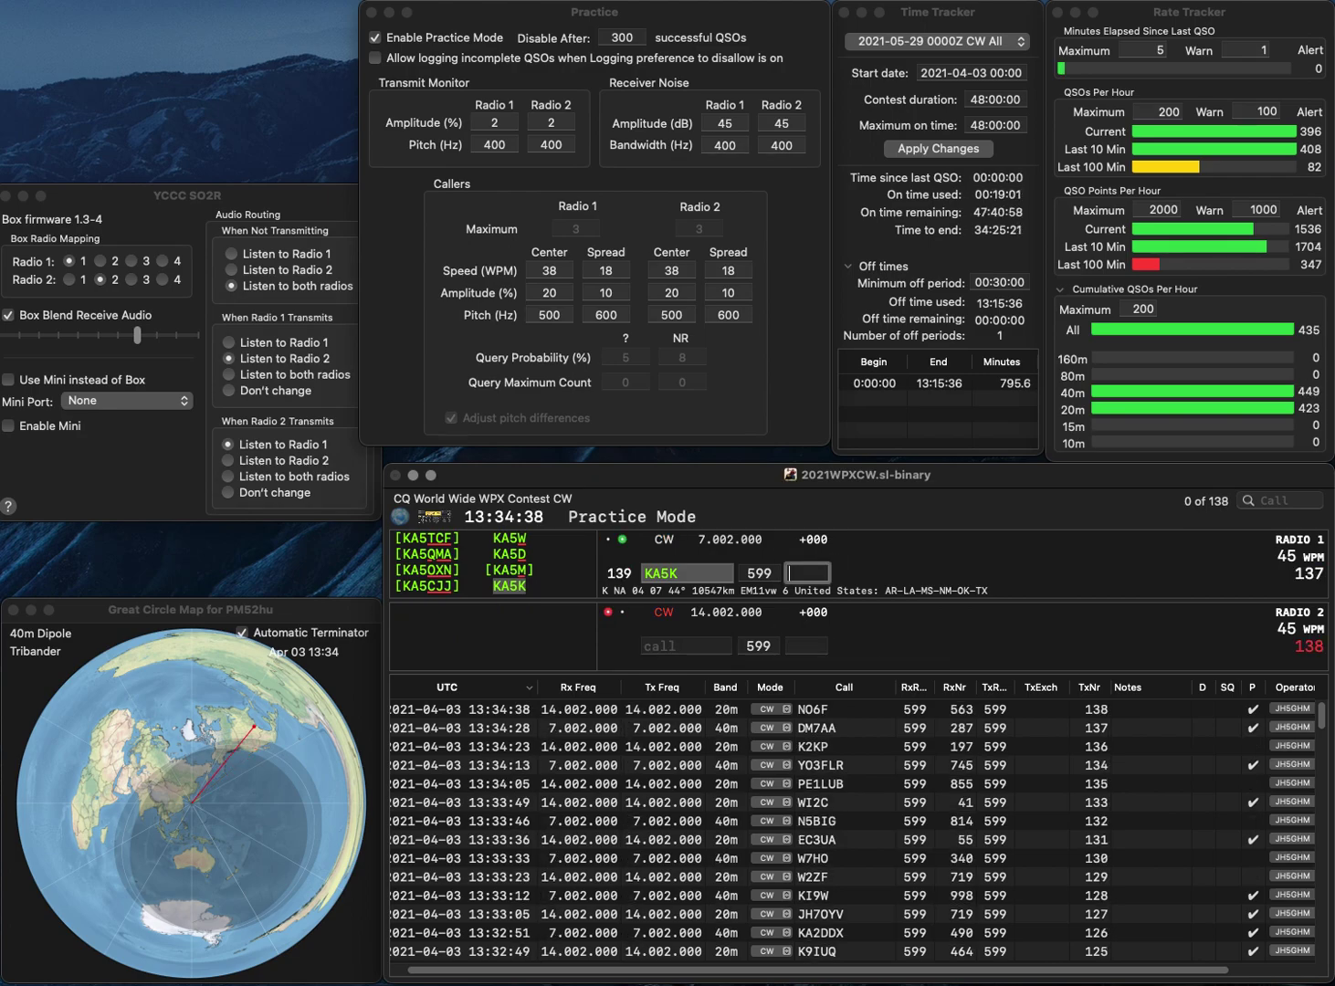
{"action": "type", "text": "140"}
{"action": "key", "text": "Return"}
Answer RX9CC on Radio 2 and VE6KC on Radio 1.
{"action": "type", "text": "X9CC"}
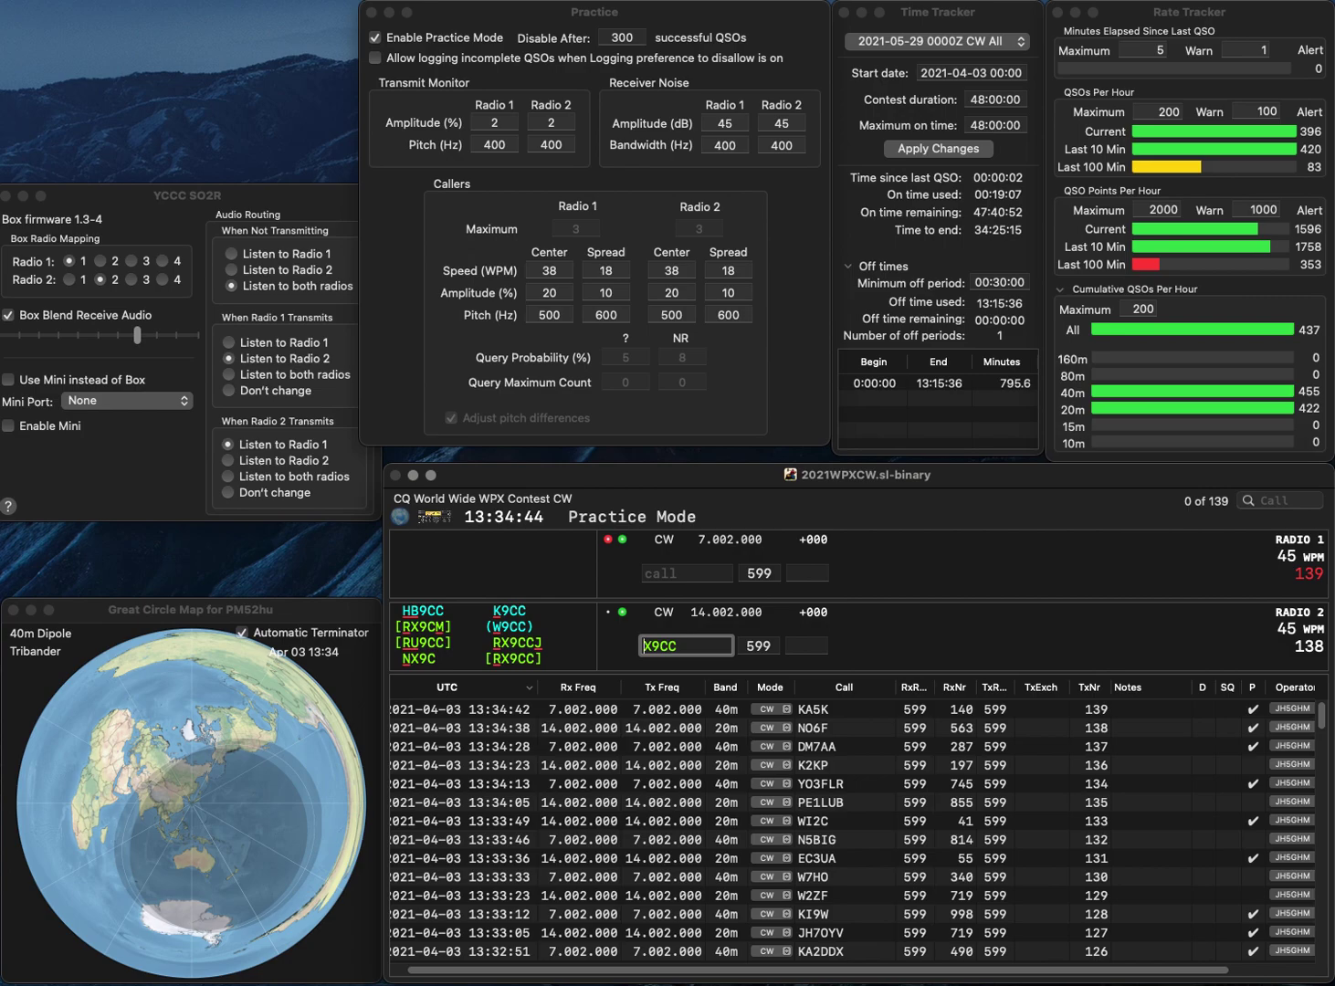
{"action": "key", "text": "Home"}
{"action": "type", "text": "R"}
{"action": "key", "text": "Return"}
{"action": "type", "text": "KC"}
{"action": "key", "text": "Home"}
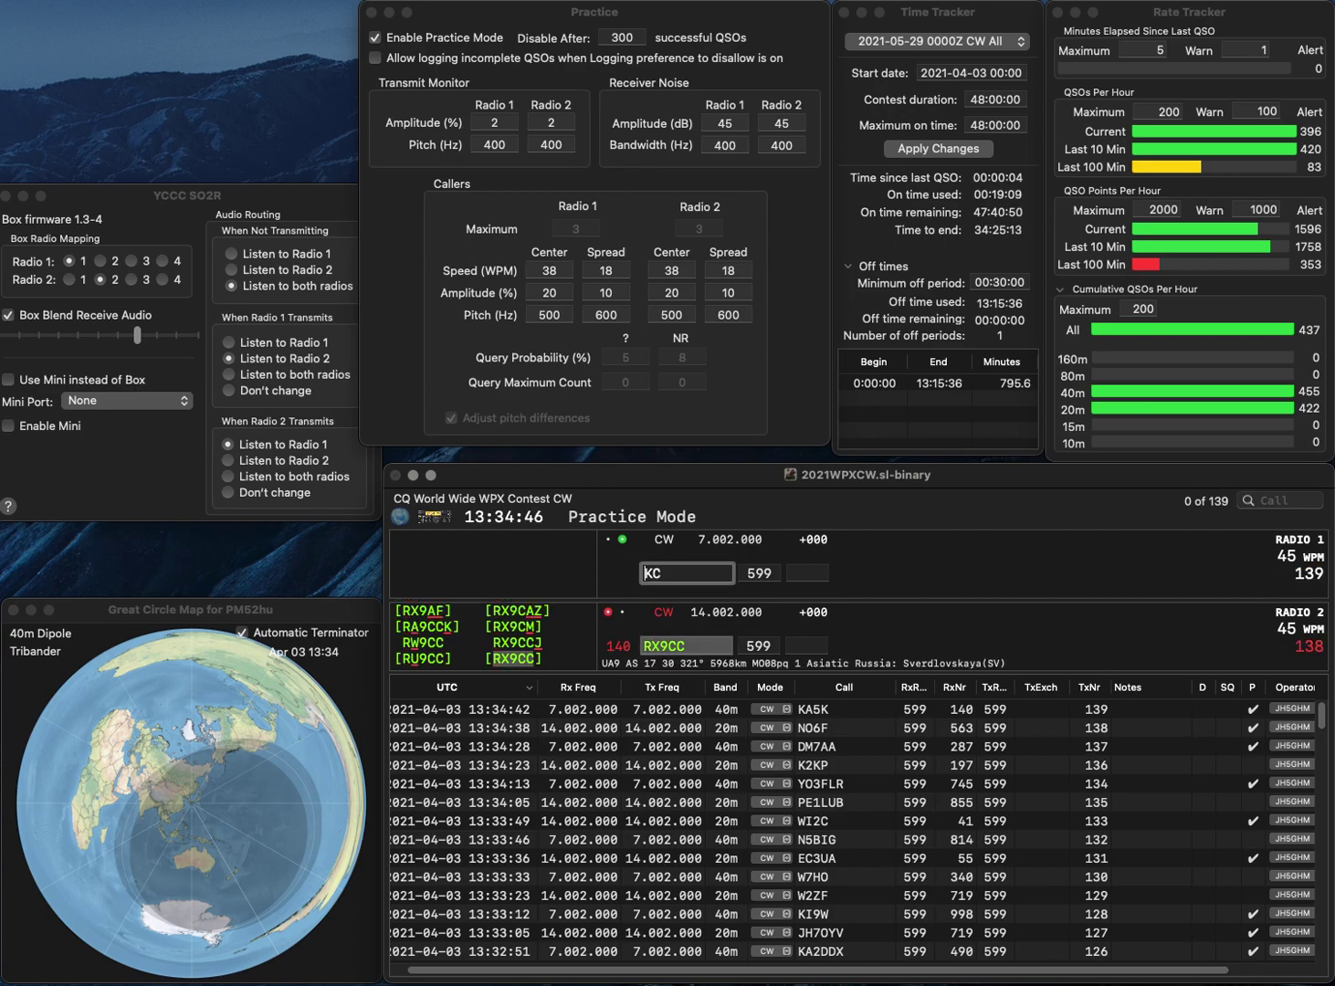
{"action": "type", "text": "VE6"}
{"action": "key", "text": "Return"}
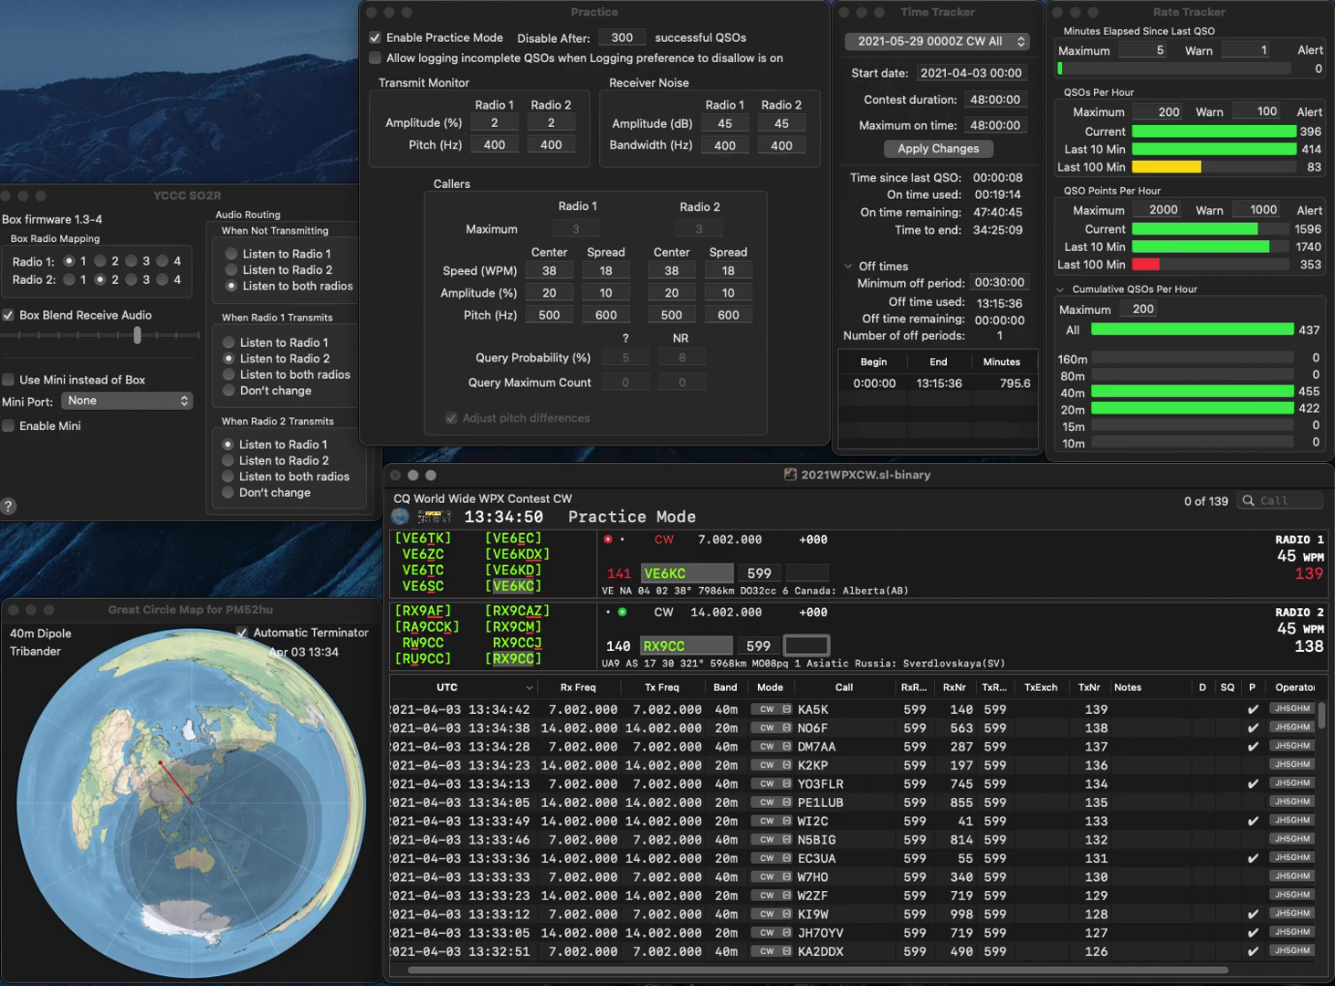
{"action": "type", "text": "942"}
{"action": "key", "text": "Return"}
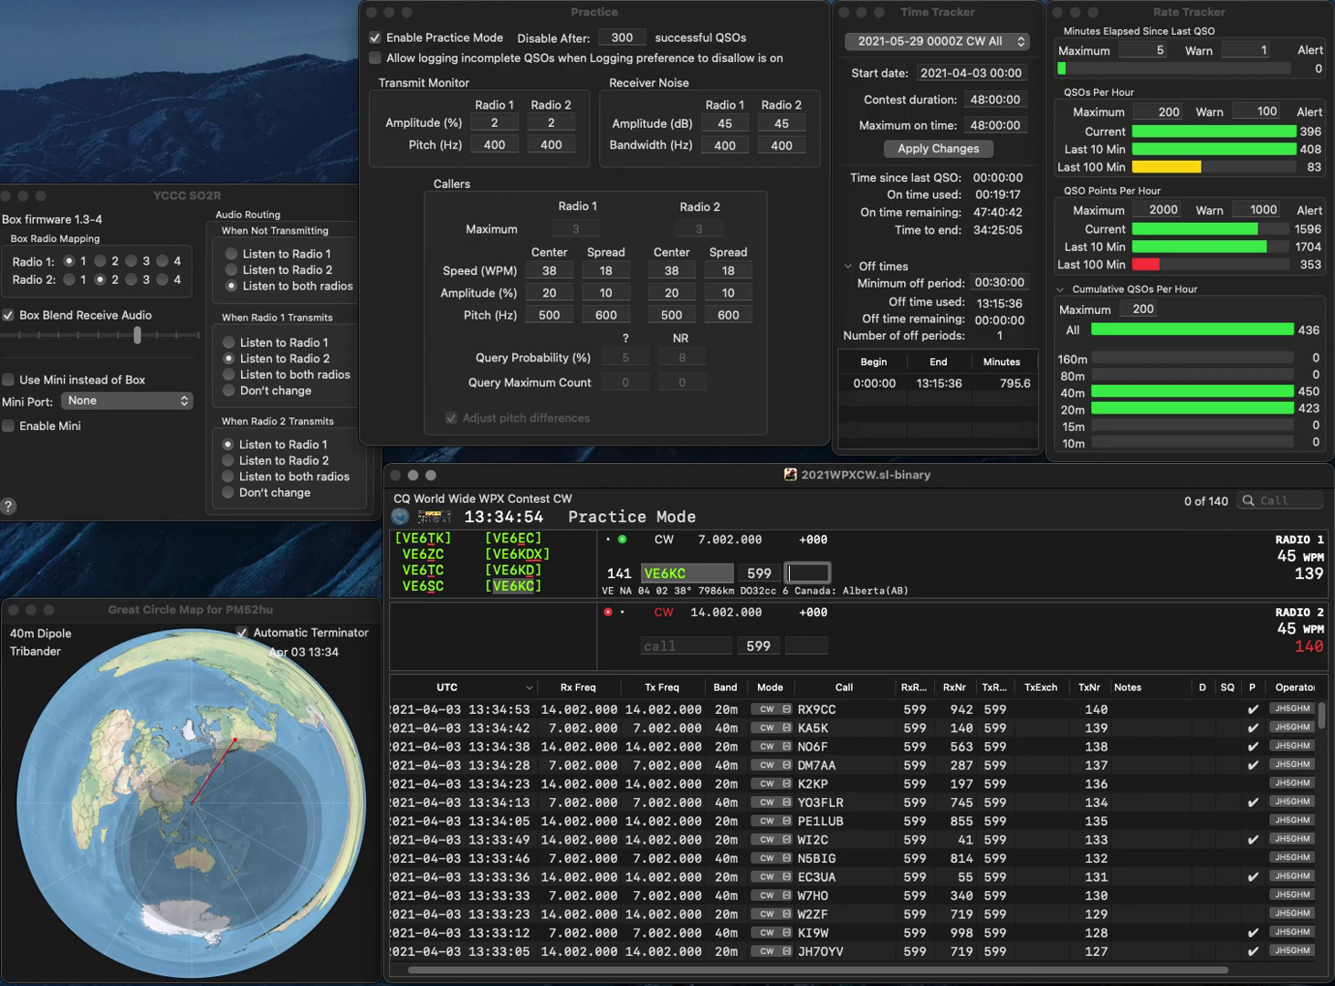
{"action": "key", "text": "BackSpace"}
{"action": "type", "text": "5"}
{"action": "key", "text": "Return"}
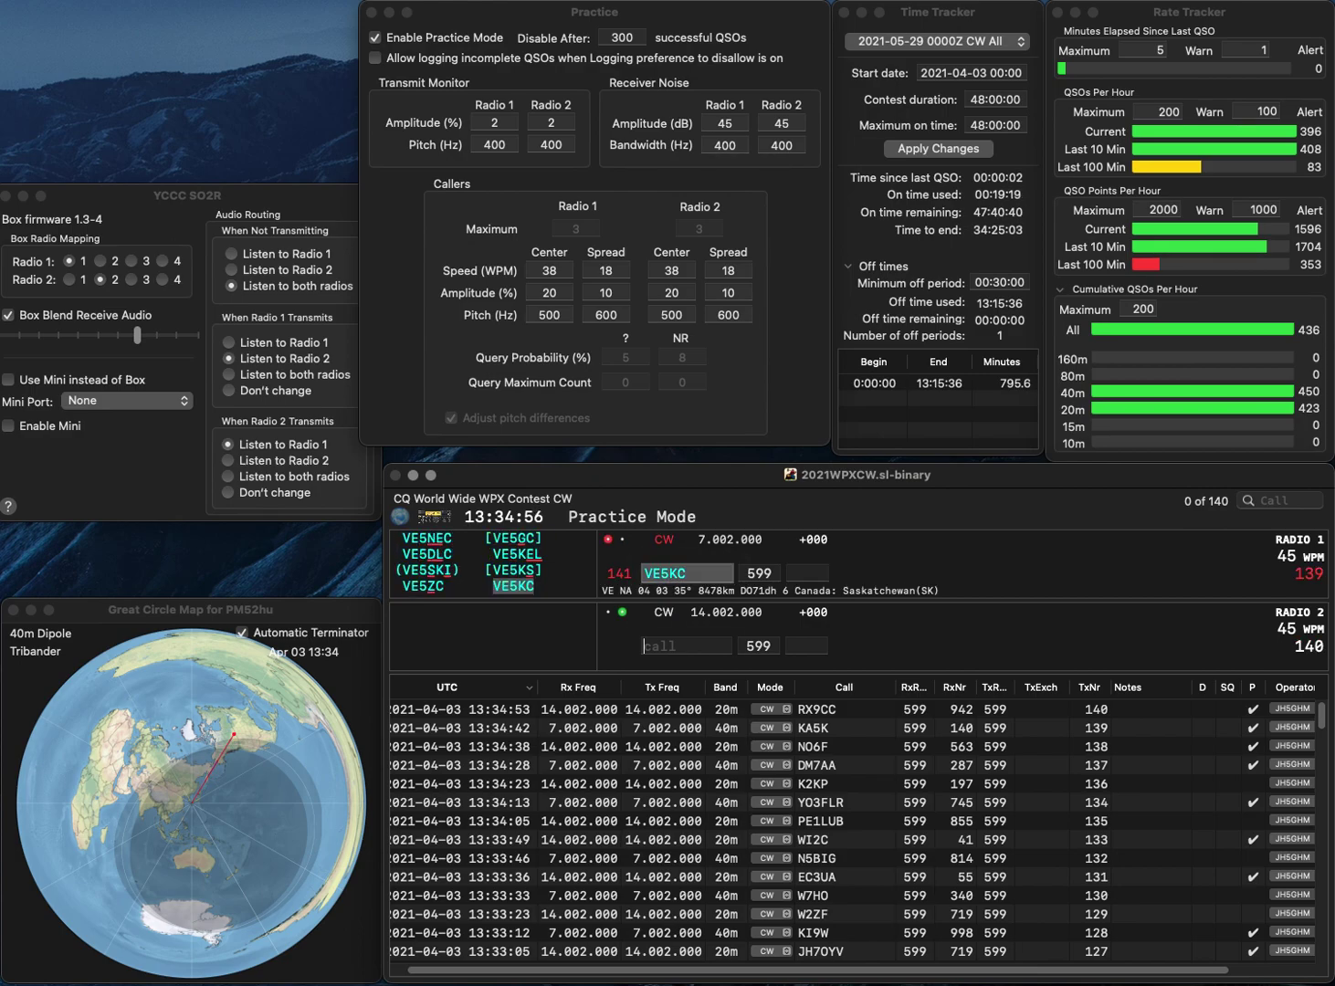
{"action": "type", "text": "M4"}
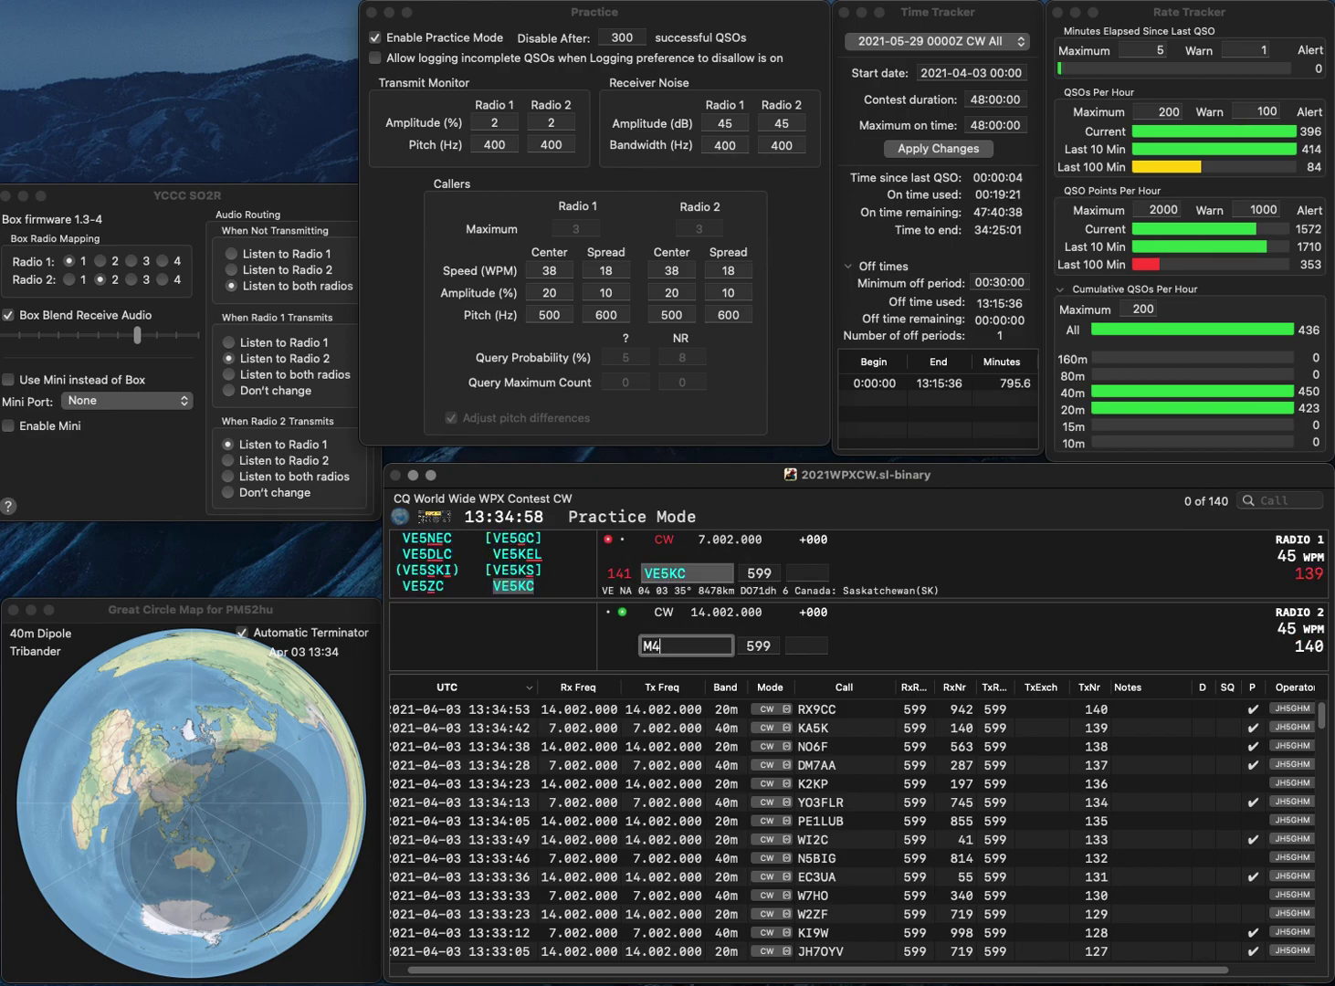
{"action": "type", "text": "CT"}
{"action": "key", "text": "Return"}
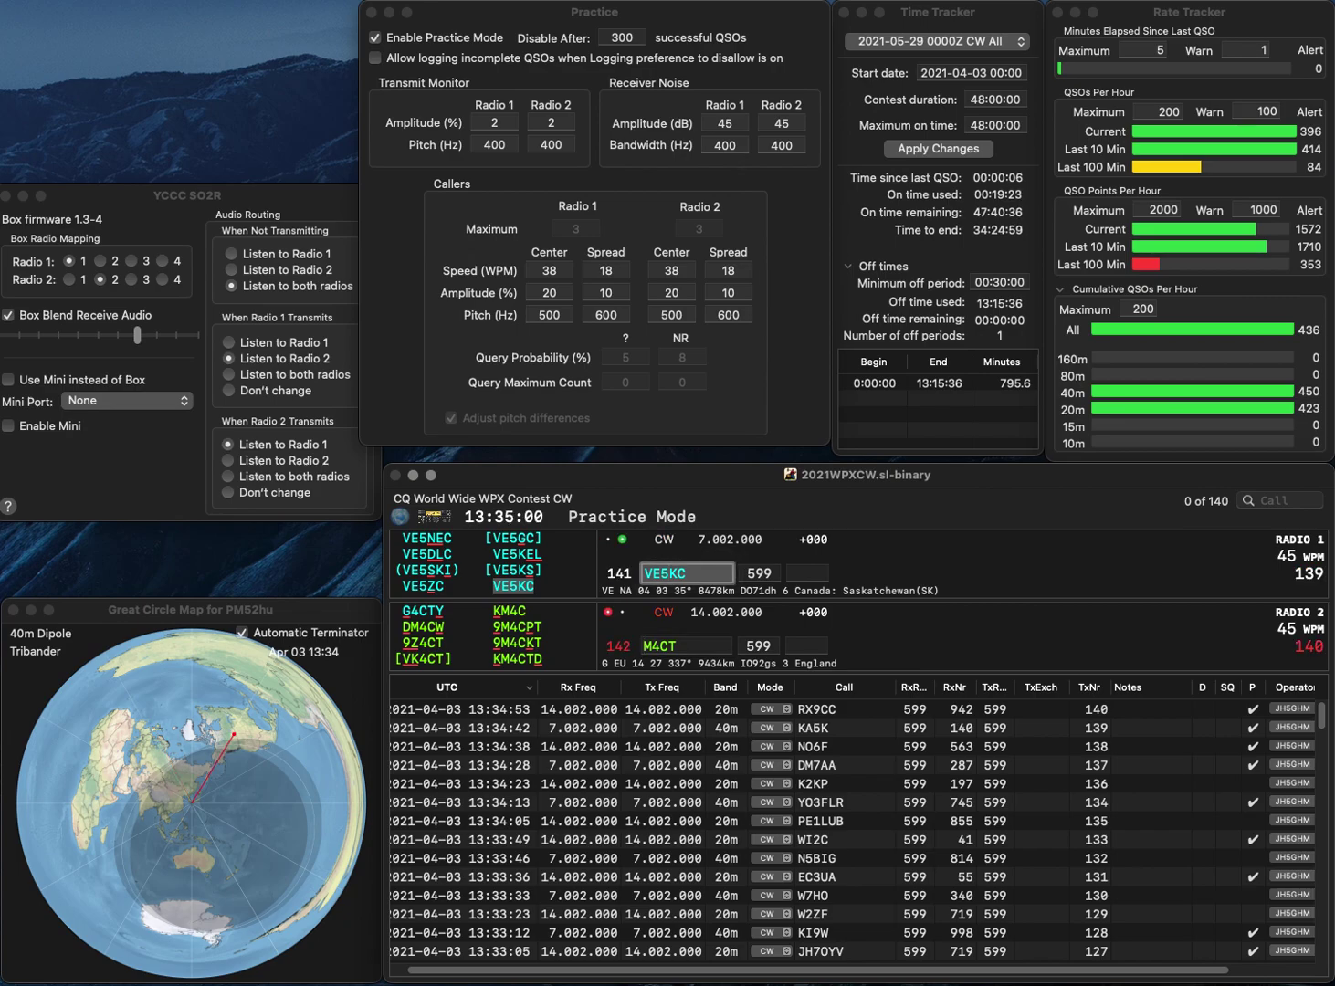
{"action": "key", "text": "space"}
{"action": "type", "text": "498"}
{"action": "key", "text": "Return"}
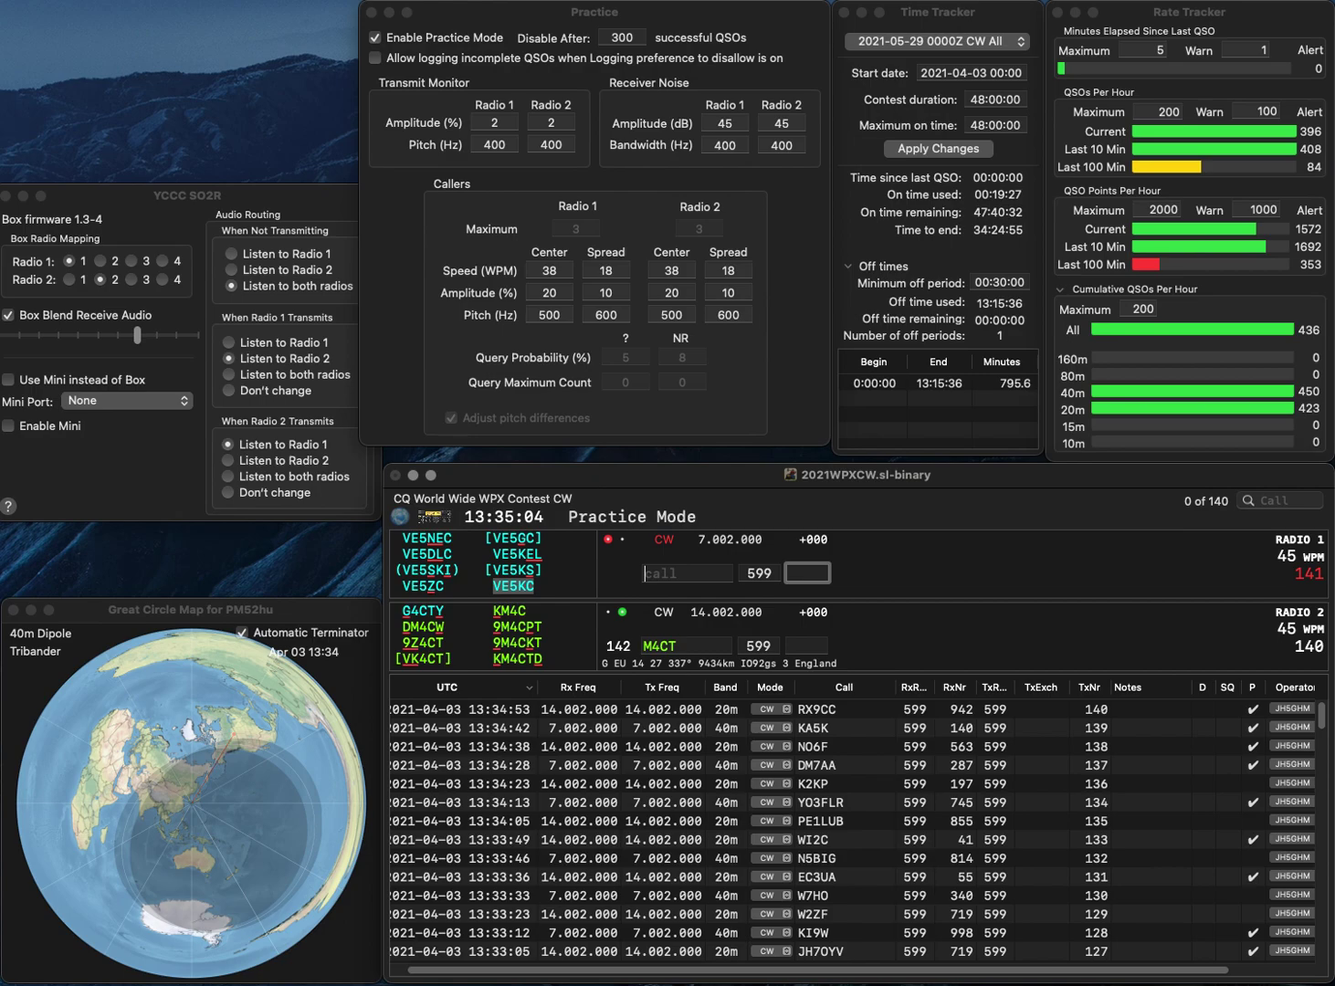
{"action": "type", "text": "9"}
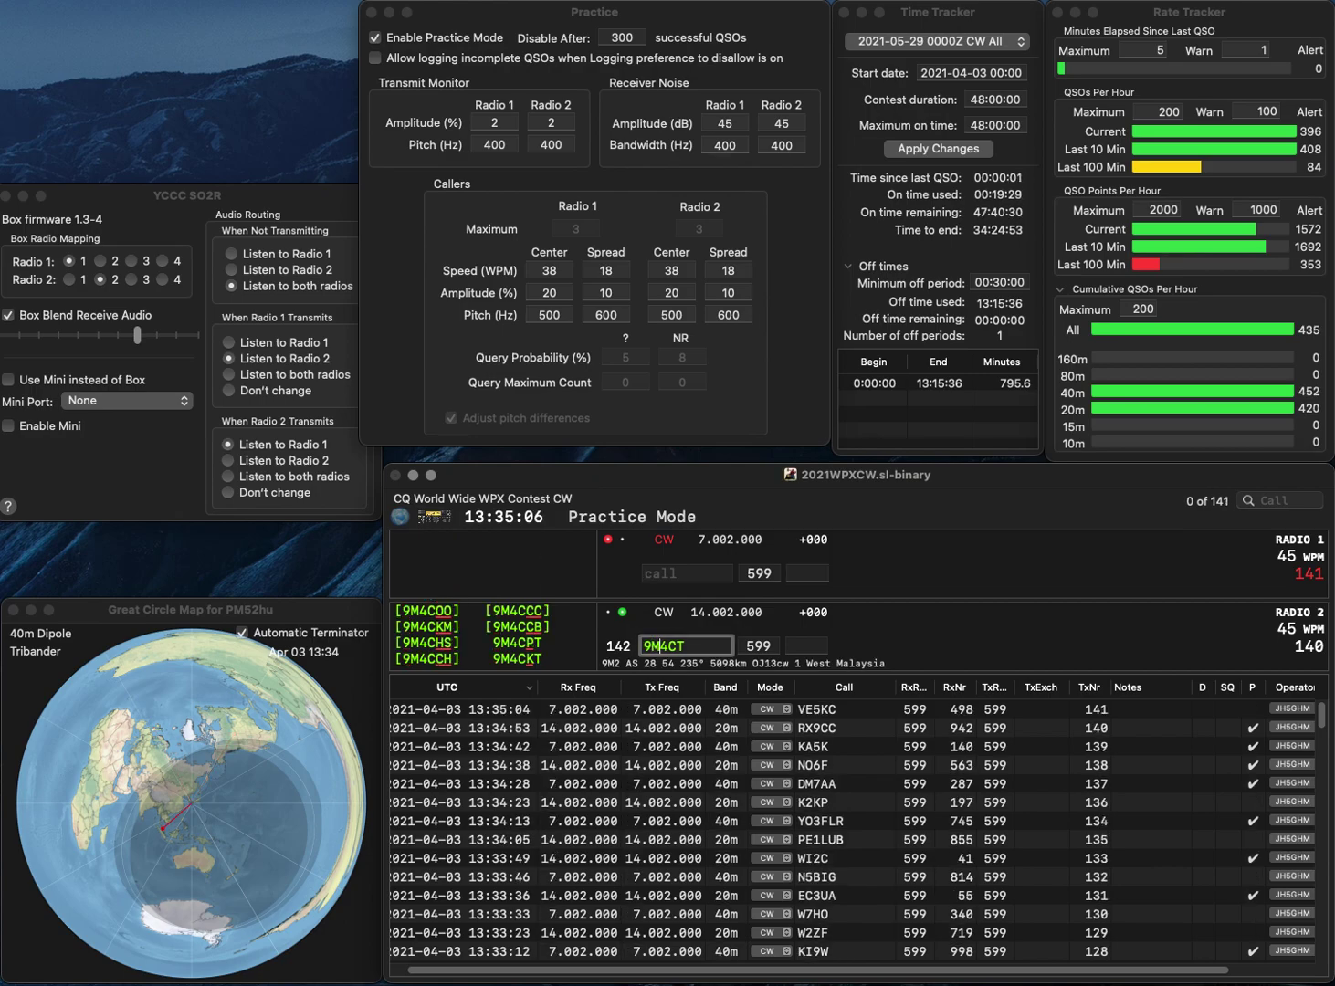
{"action": "key", "text": "Delete"}
{"action": "type", "text": "Z"}
{"action": "key", "text": "Return"}
{"action": "type", "text": "K3JPT"}
{"action": "key", "text": "Return"}
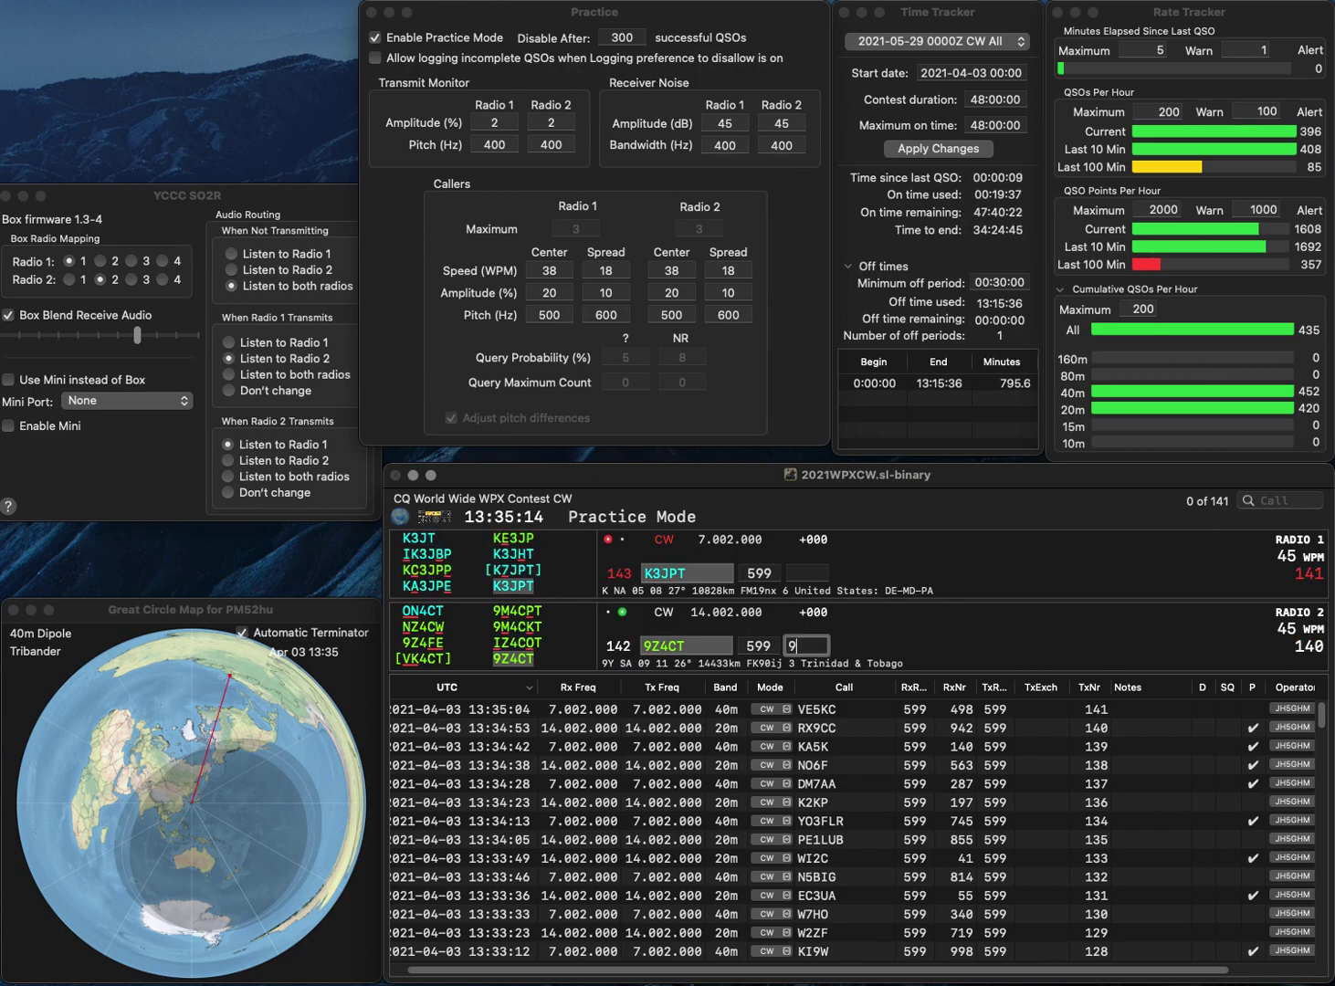
Log 9Z4CT on Radio 2 with received number 902 and K3JPT on Radio 1 with received number 649.
{"action": "type", "text": "2"}
{"action": "key", "text": "Return"}
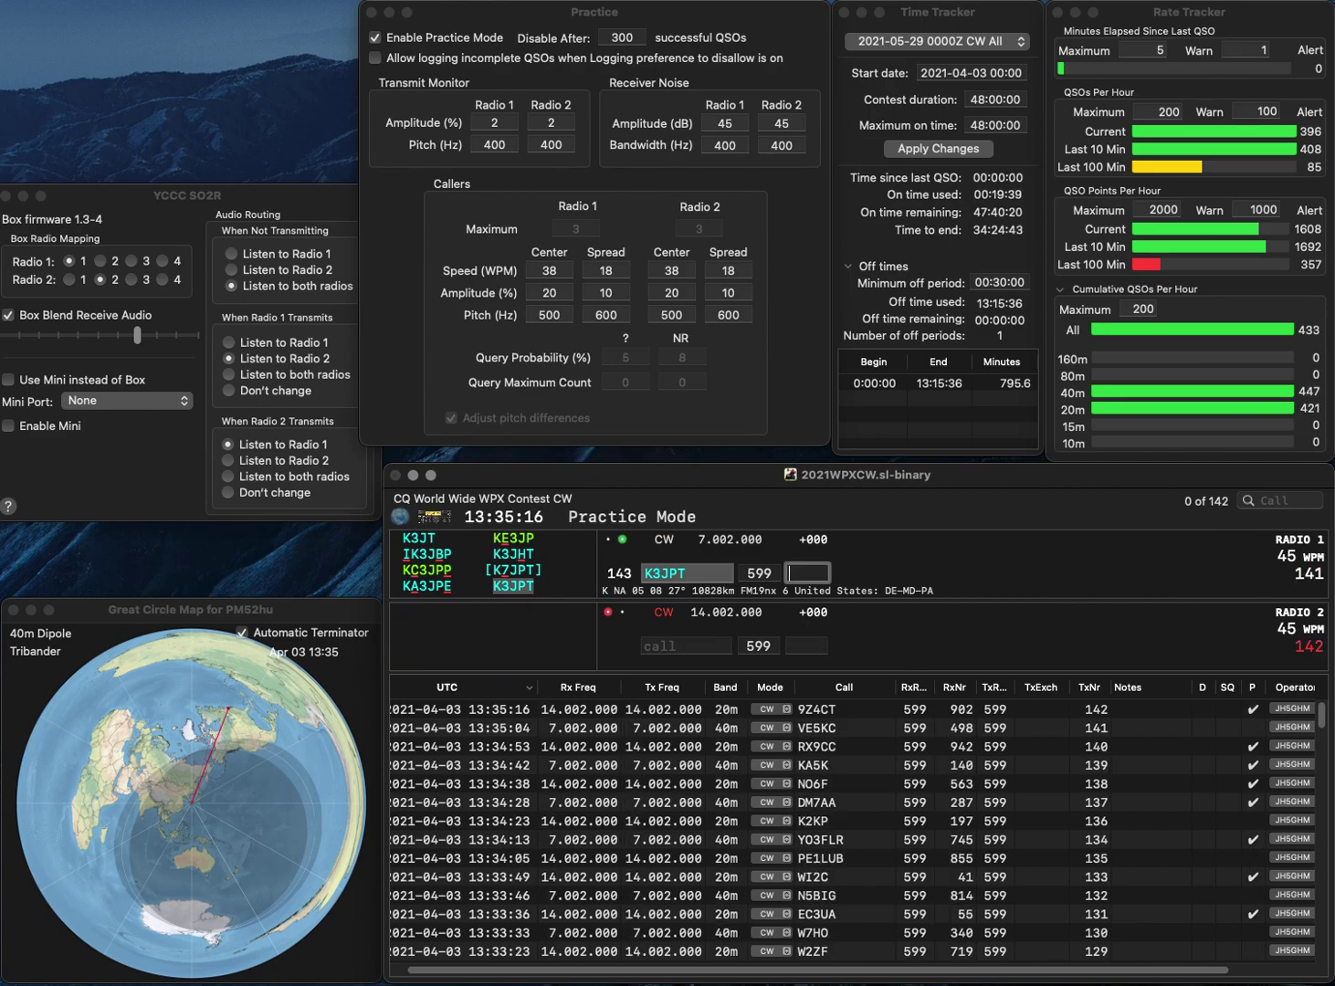
{"action": "type", "text": "649"}
{"action": "key", "text": "Return"}
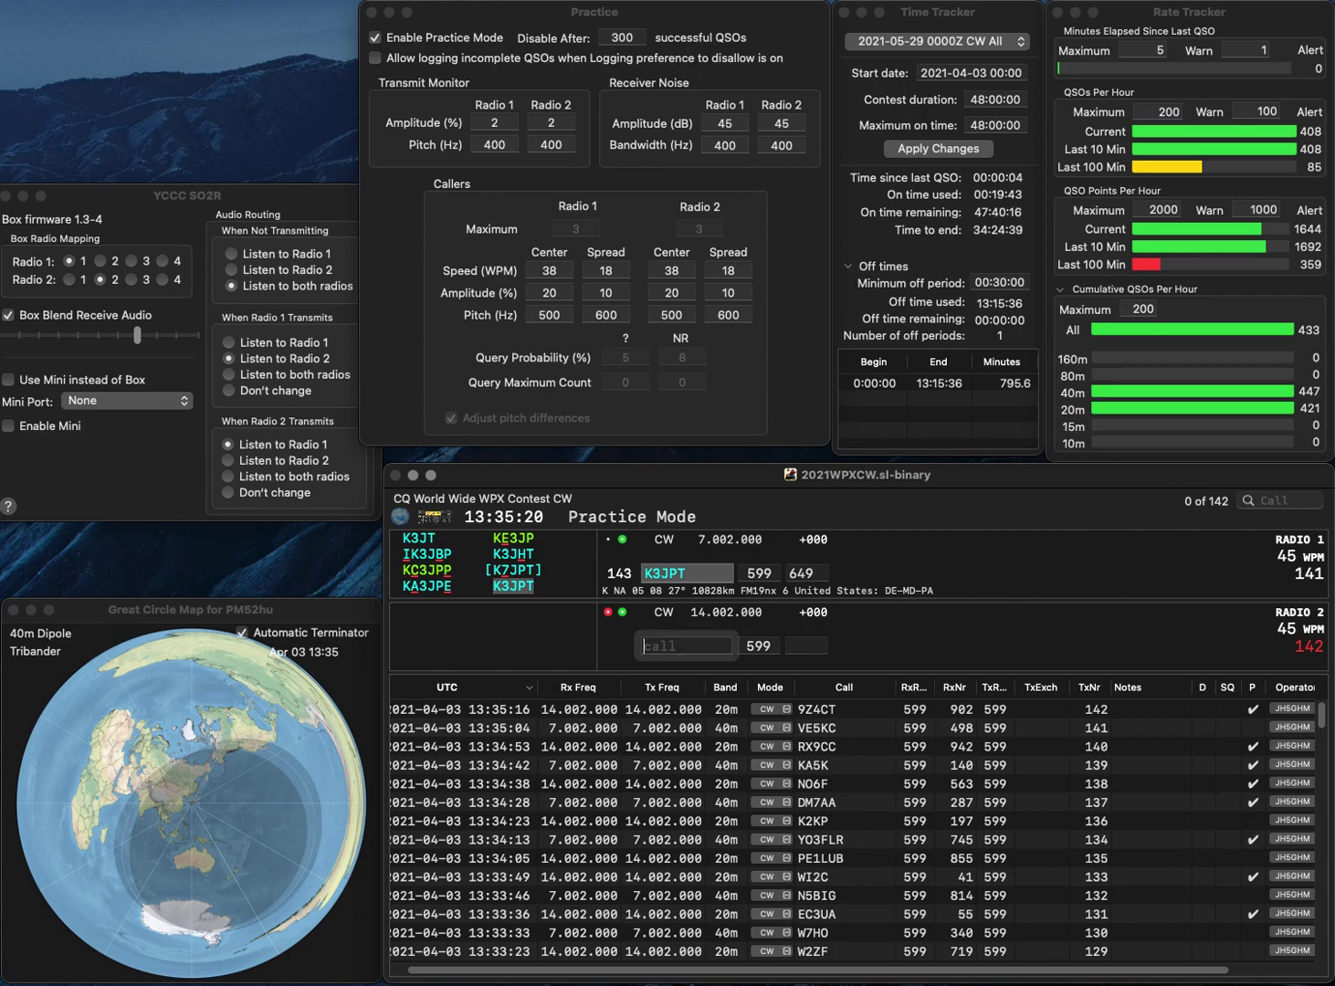
{"action": "type", "text": "YF5YUR"}
{"action": "key", "text": "BackSpace"}
{"action": "type", "text": "D"}
{"action": "key", "text": "Return"}
{"action": "type", "text": "SWB"}
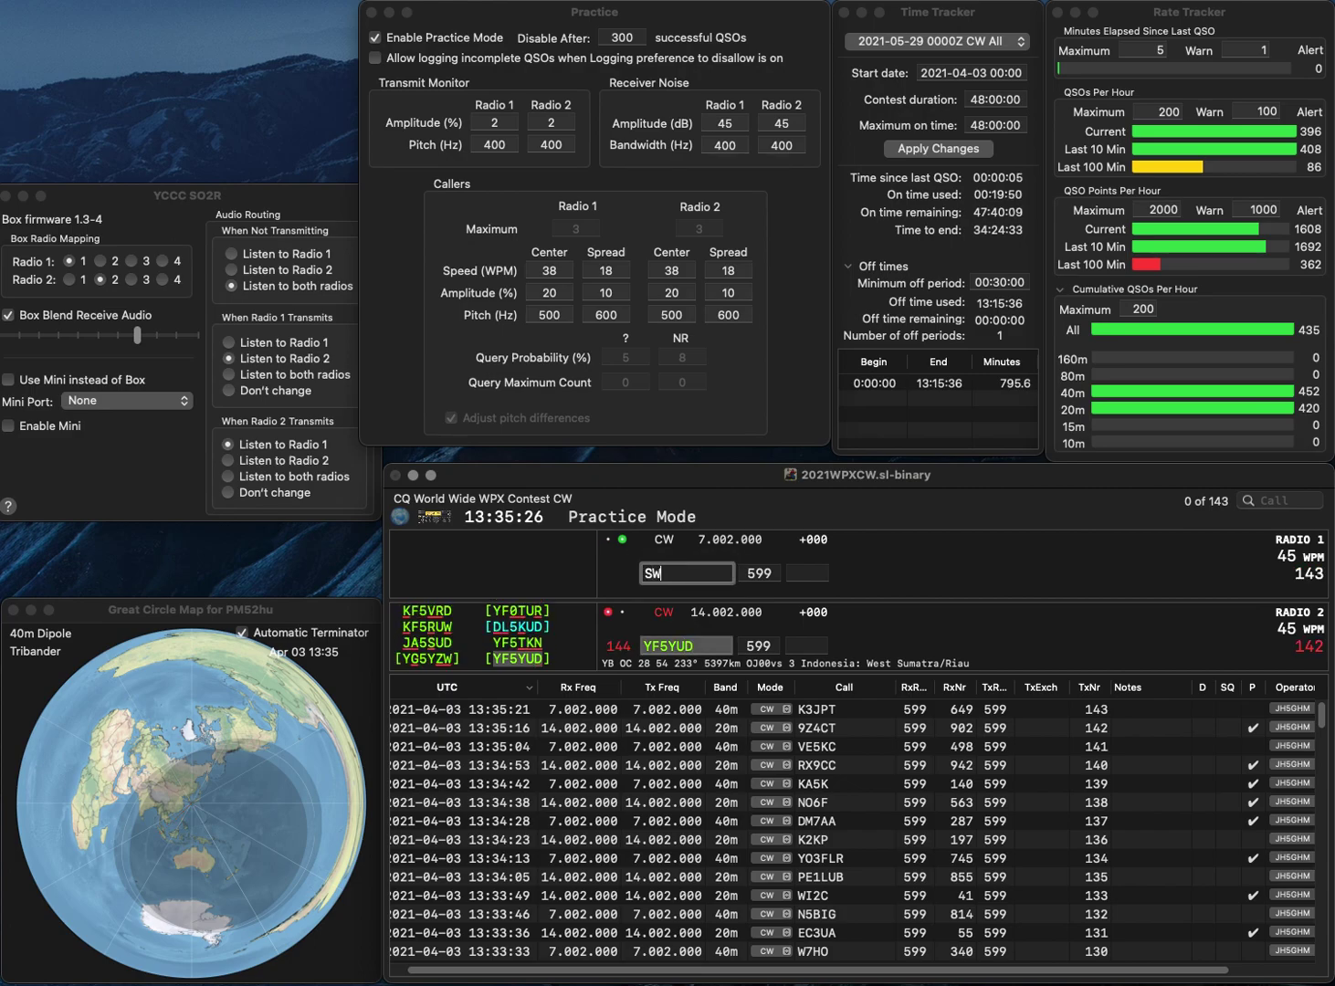
{"action": "key", "text": "Left"}
{"action": "key", "text": "Left"}
{"action": "key", "text": "BackSpace"}
{"action": "type", "text": "KC5H"}
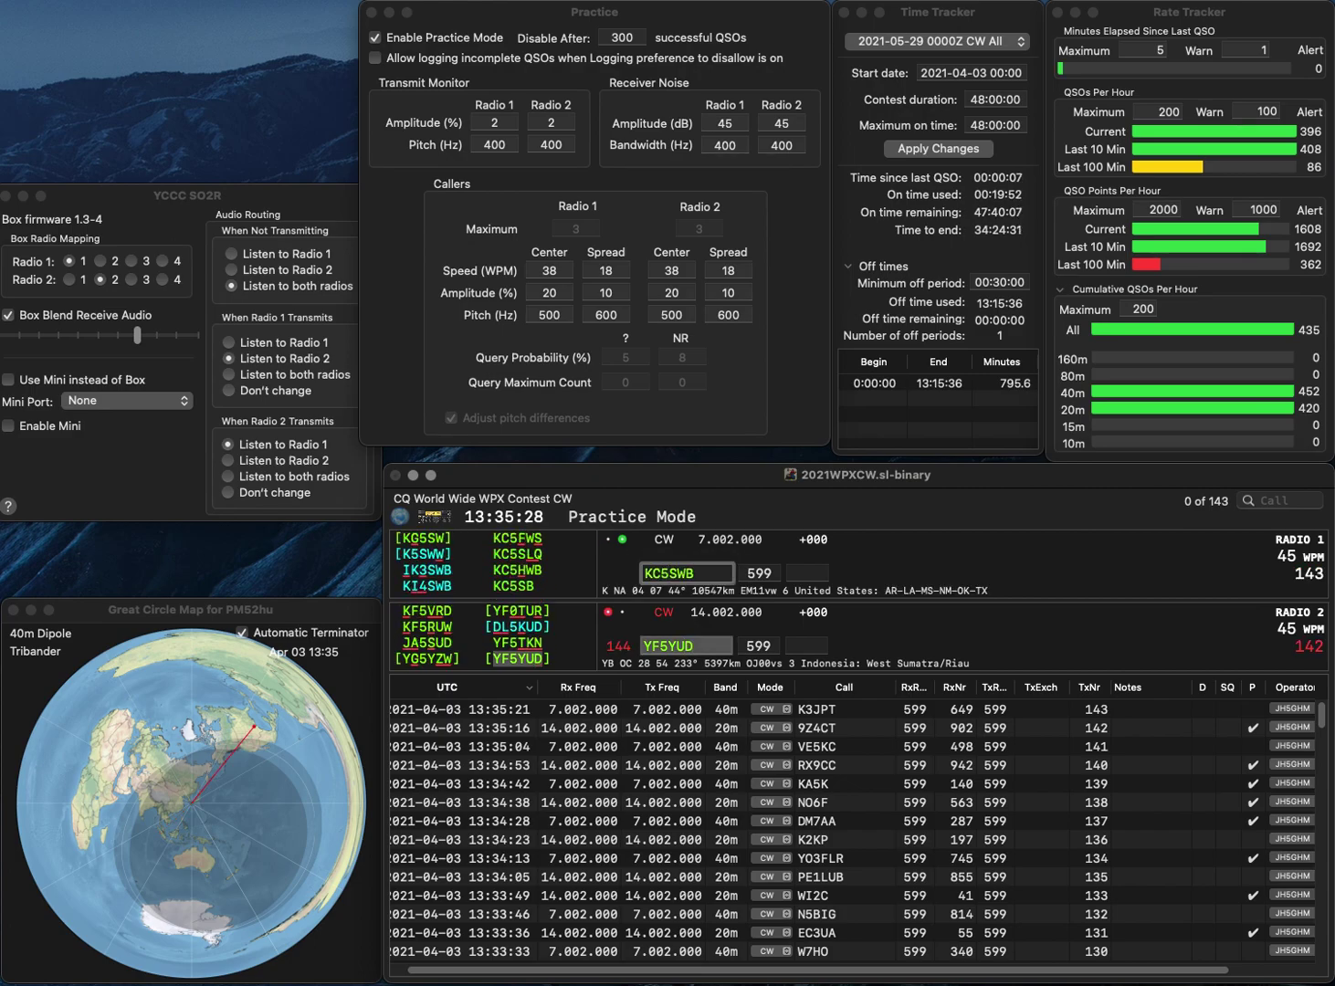
{"action": "key", "text": "Return"}
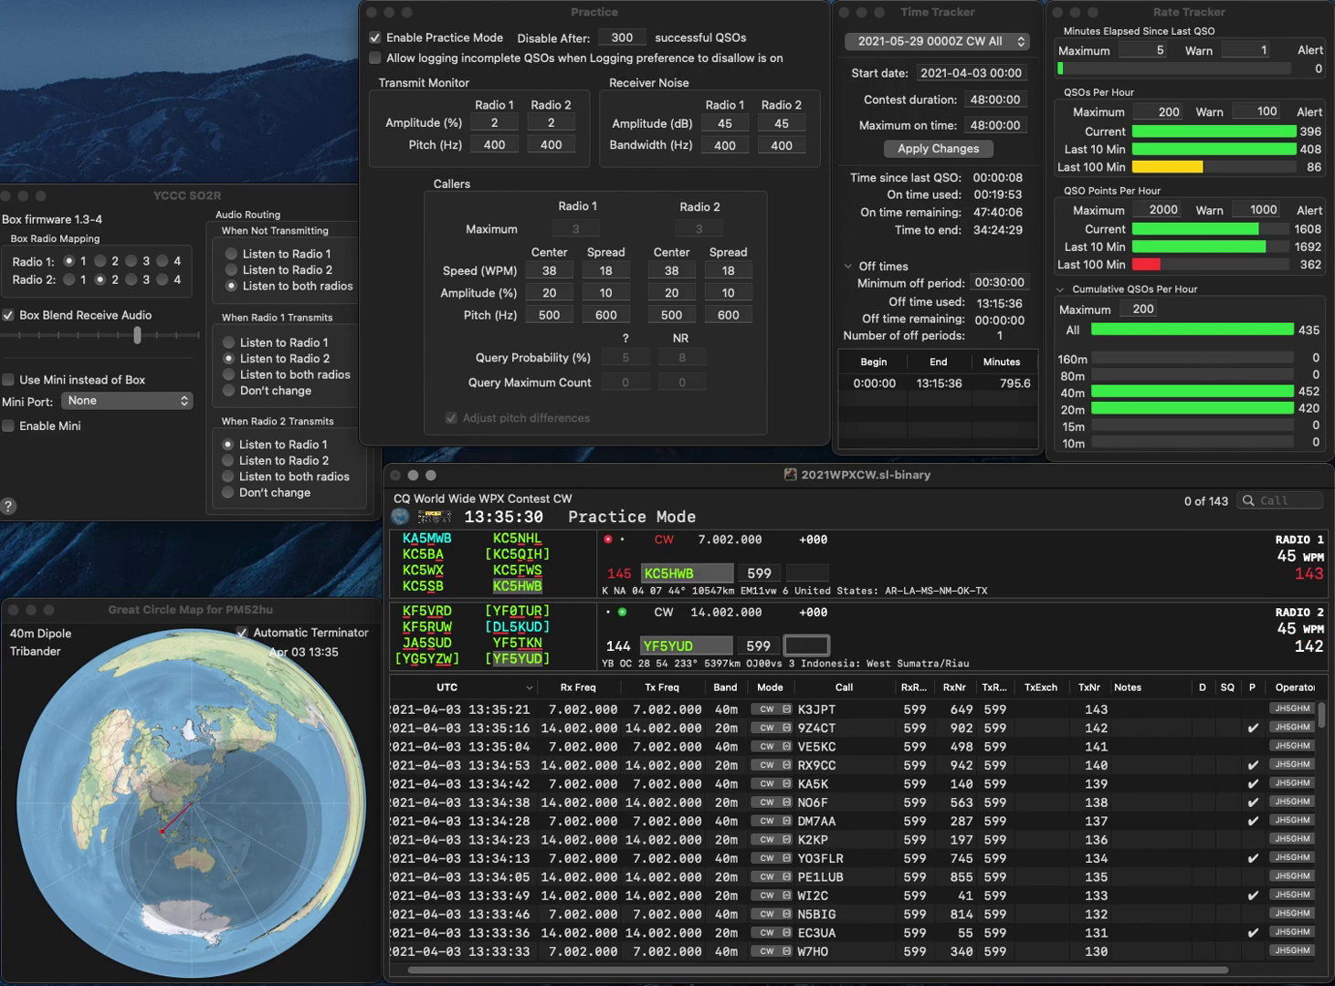
{"action": "type", "text": "966"}
{"action": "key", "text": "Return"}
{"action": "key", "text": "Return"}
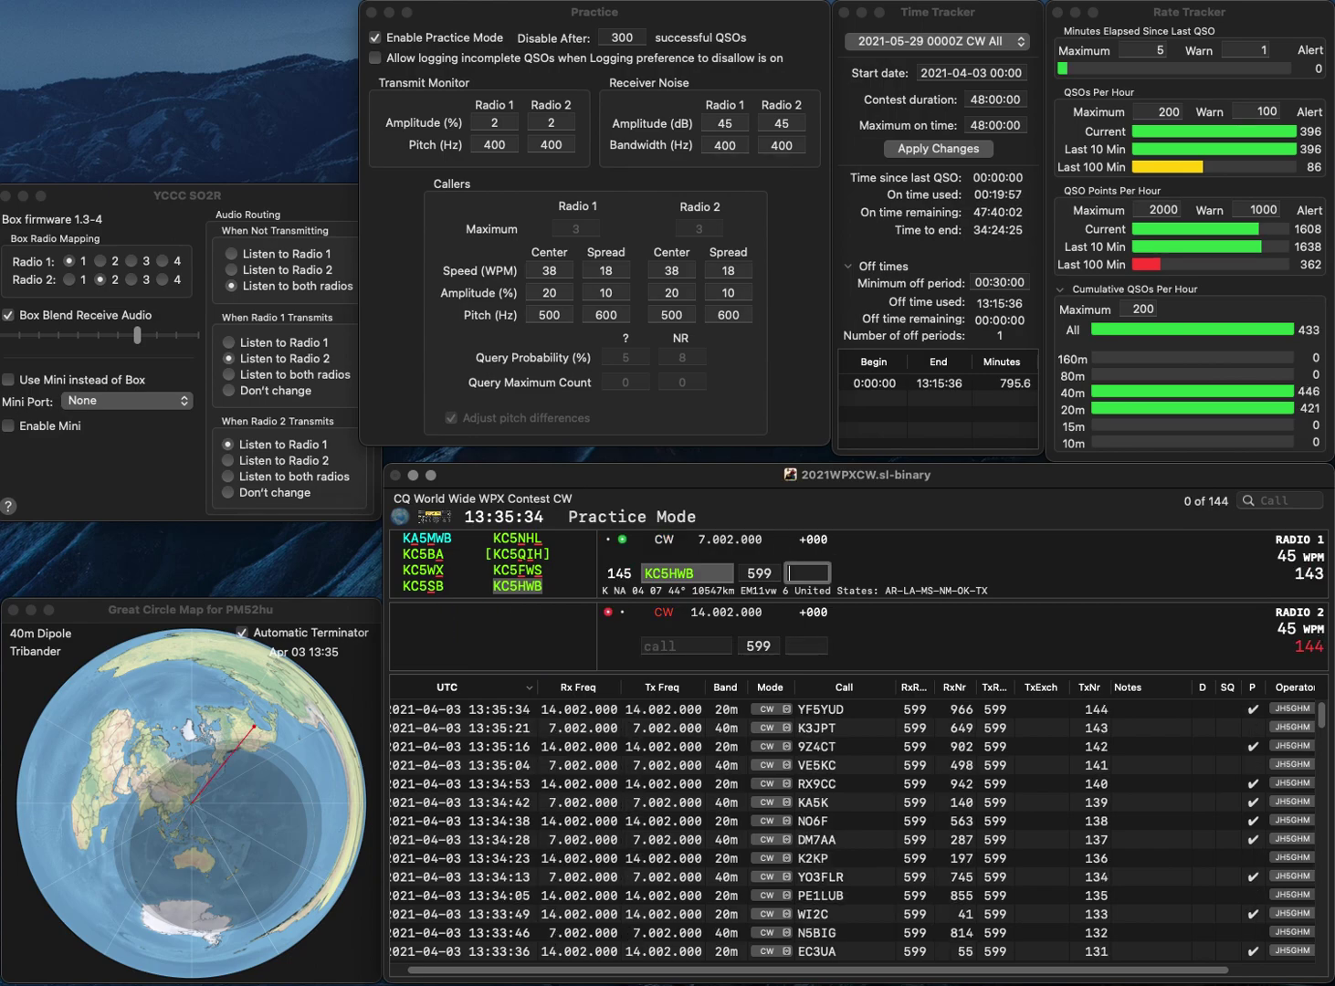
{"action": "type", "text": "178"}
{"action": "key", "text": "Return"}
Answer VE3AQ on Radio 2 and F6DCQ on Radio 1.
{"action": "type", "text": "VE3AQ"}
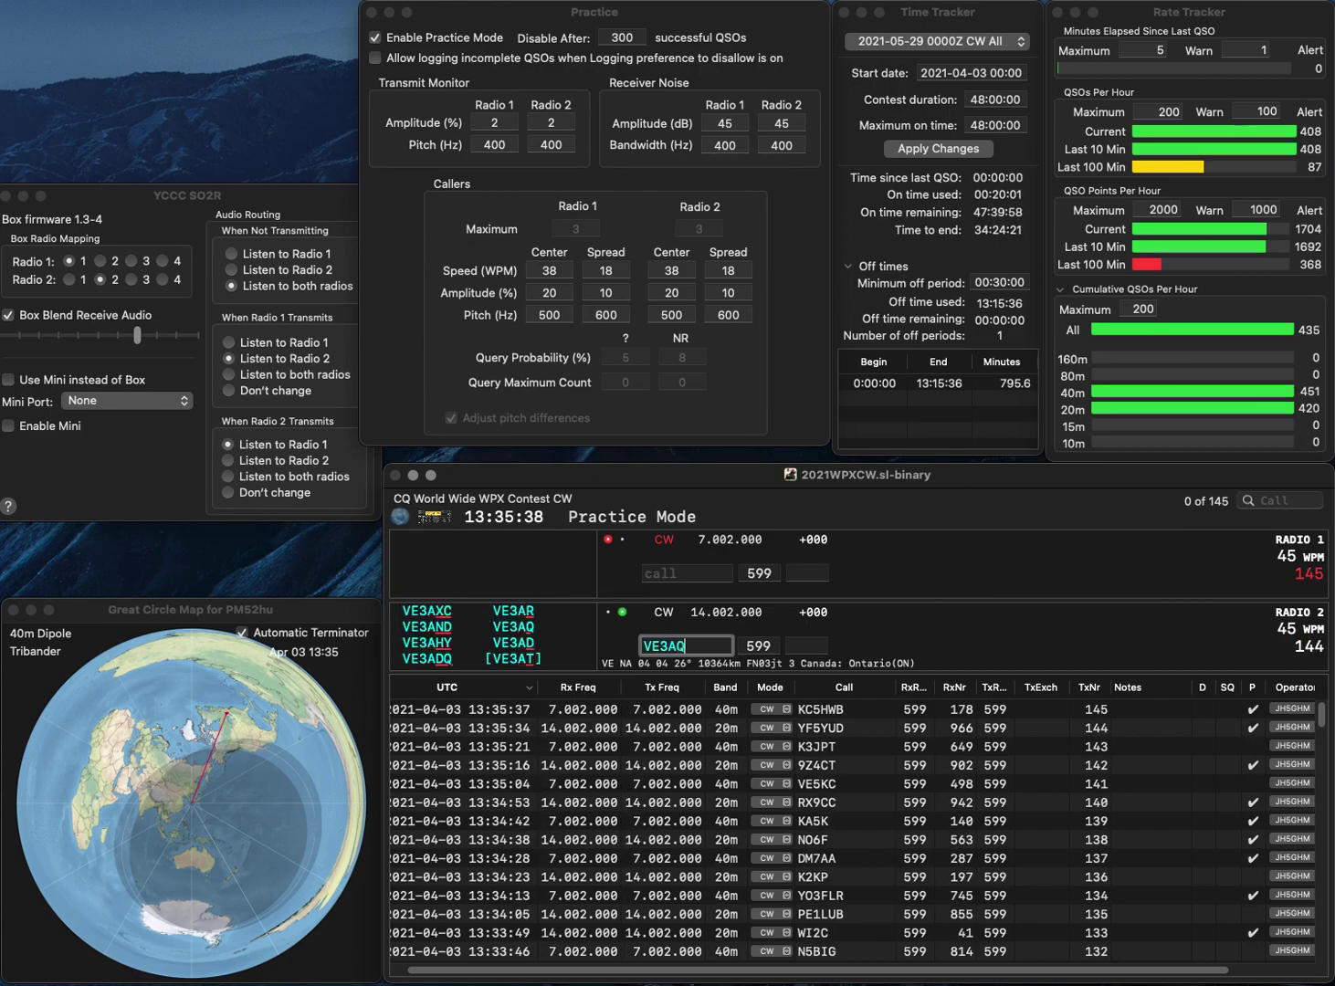
{"action": "key", "text": "Return"}
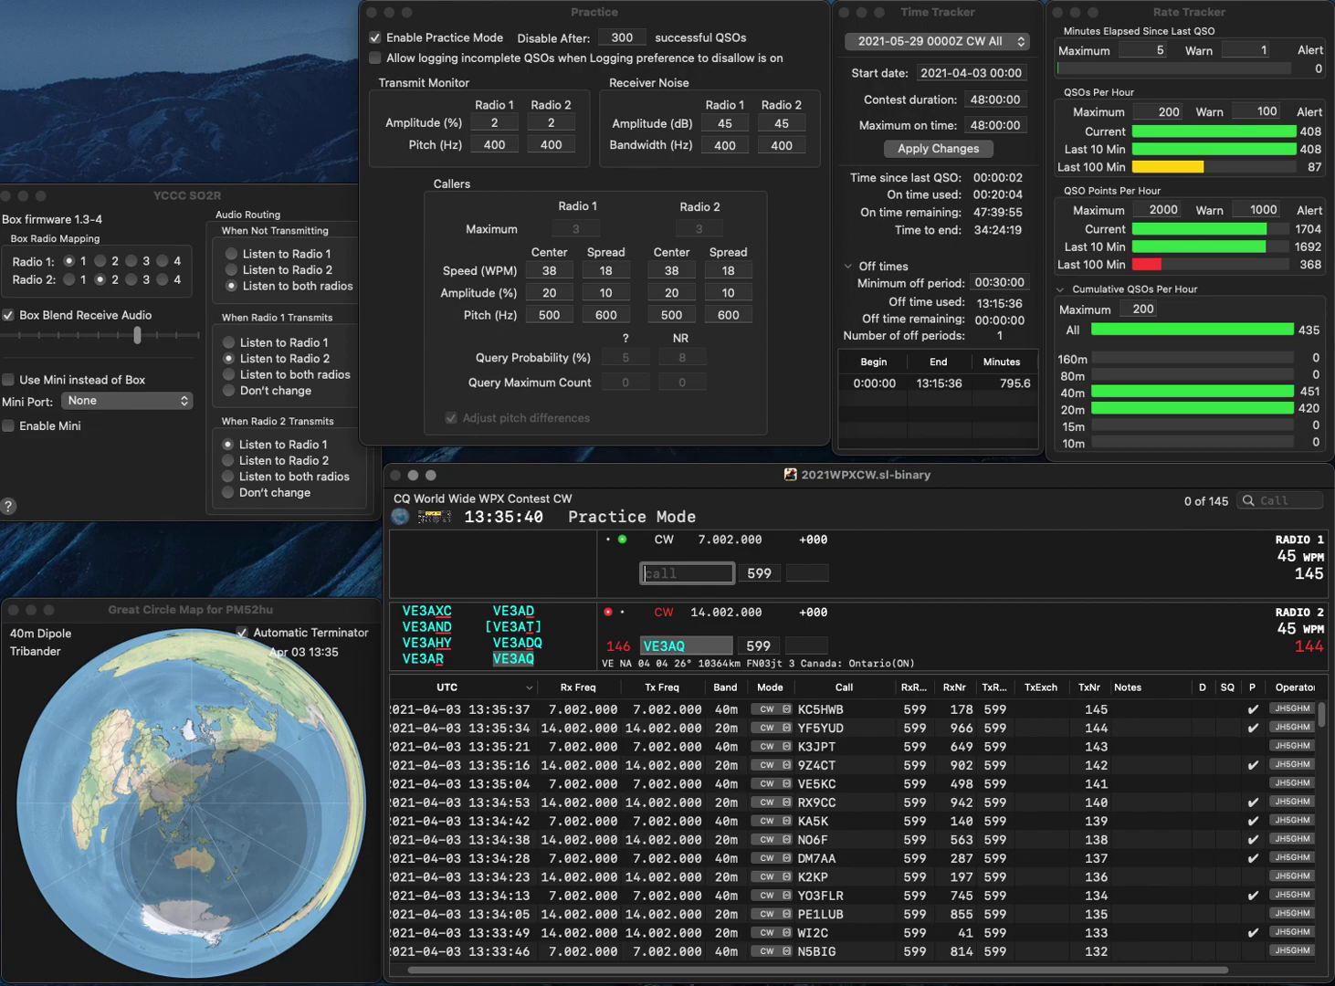
{"action": "type", "text": "F6DCQ"}
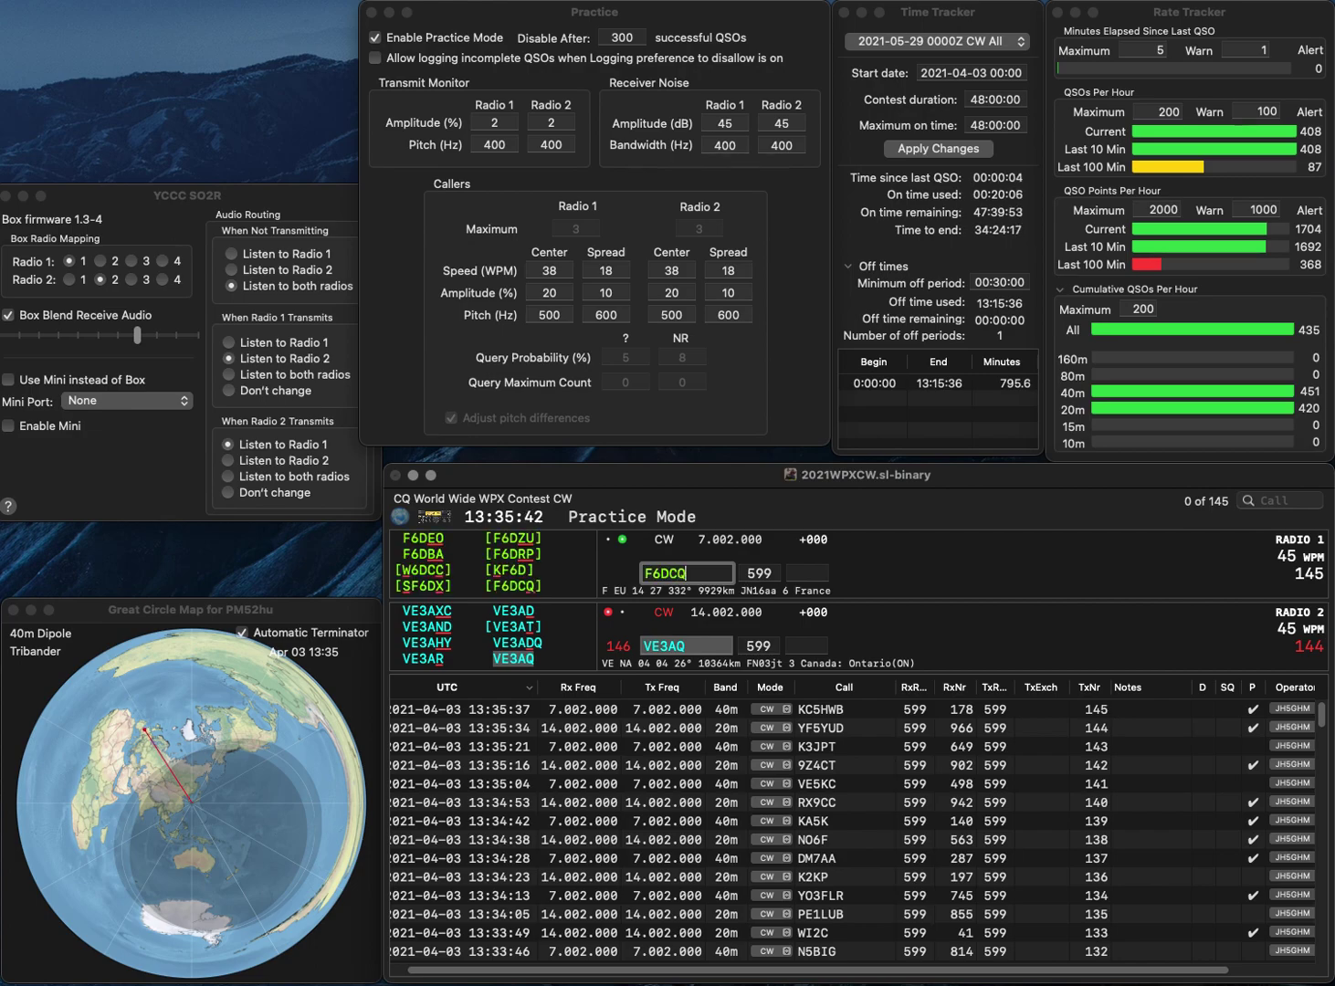
{"action": "key", "text": "Return"}
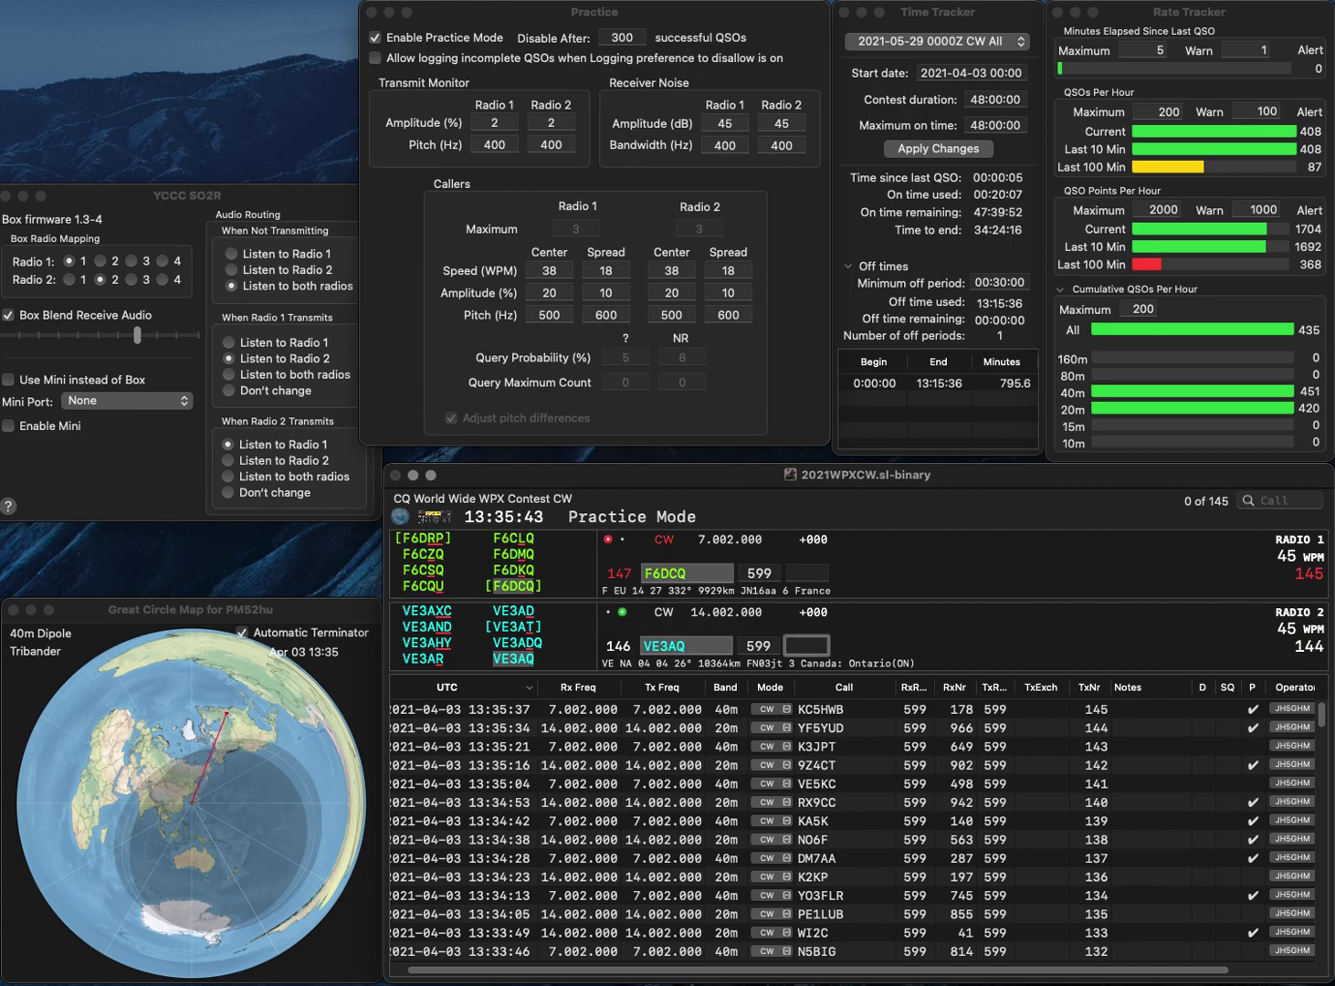
{"action": "type", "text": "281"}
{"action": "key", "text": "Return"}
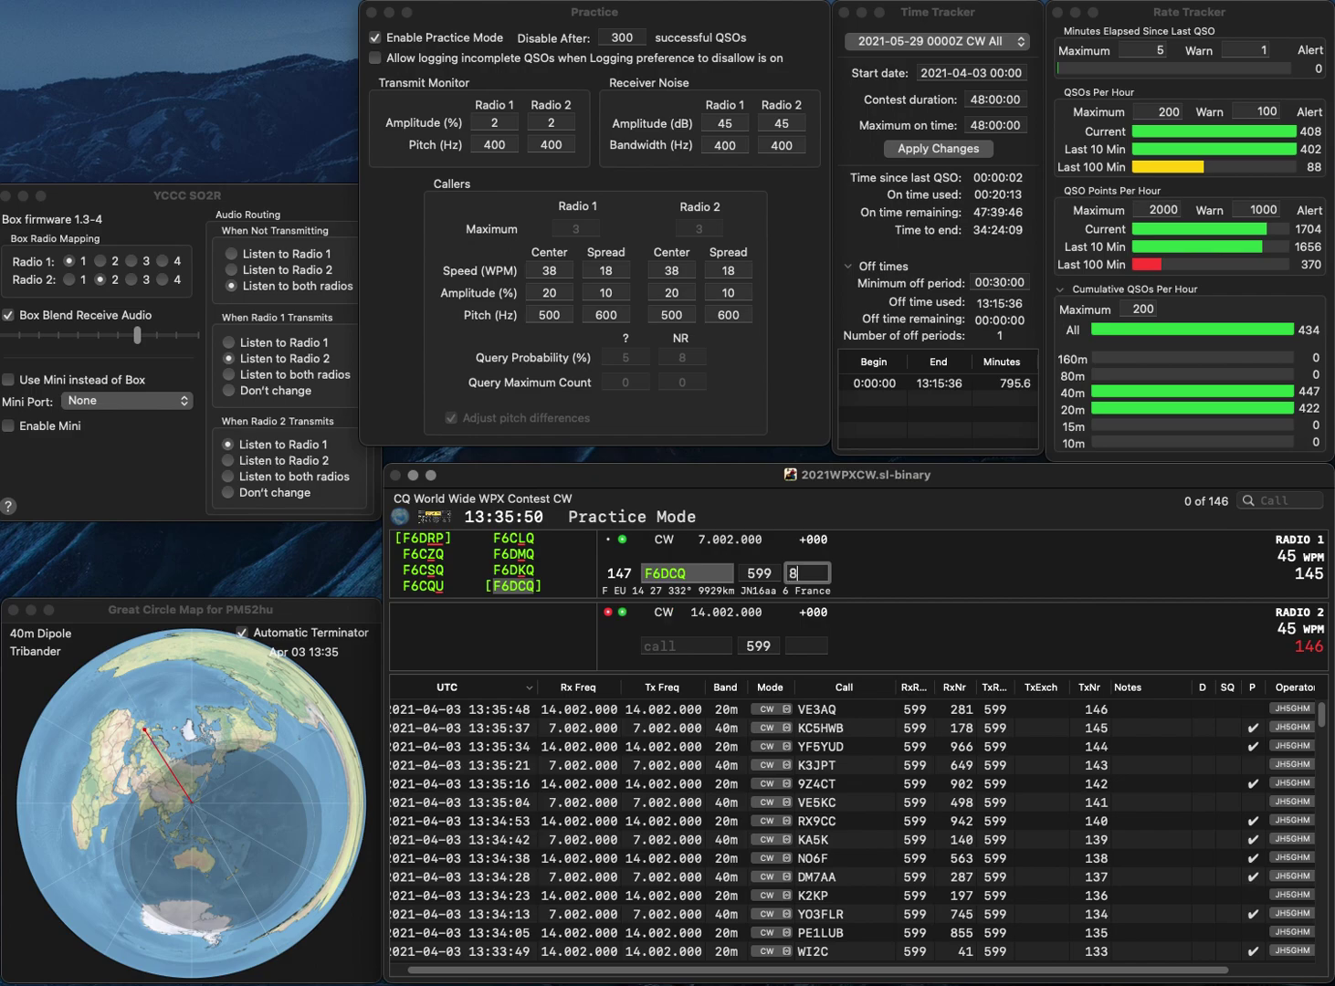
{"action": "type", "text": "810"}
{"action": "key", "text": "Return"}
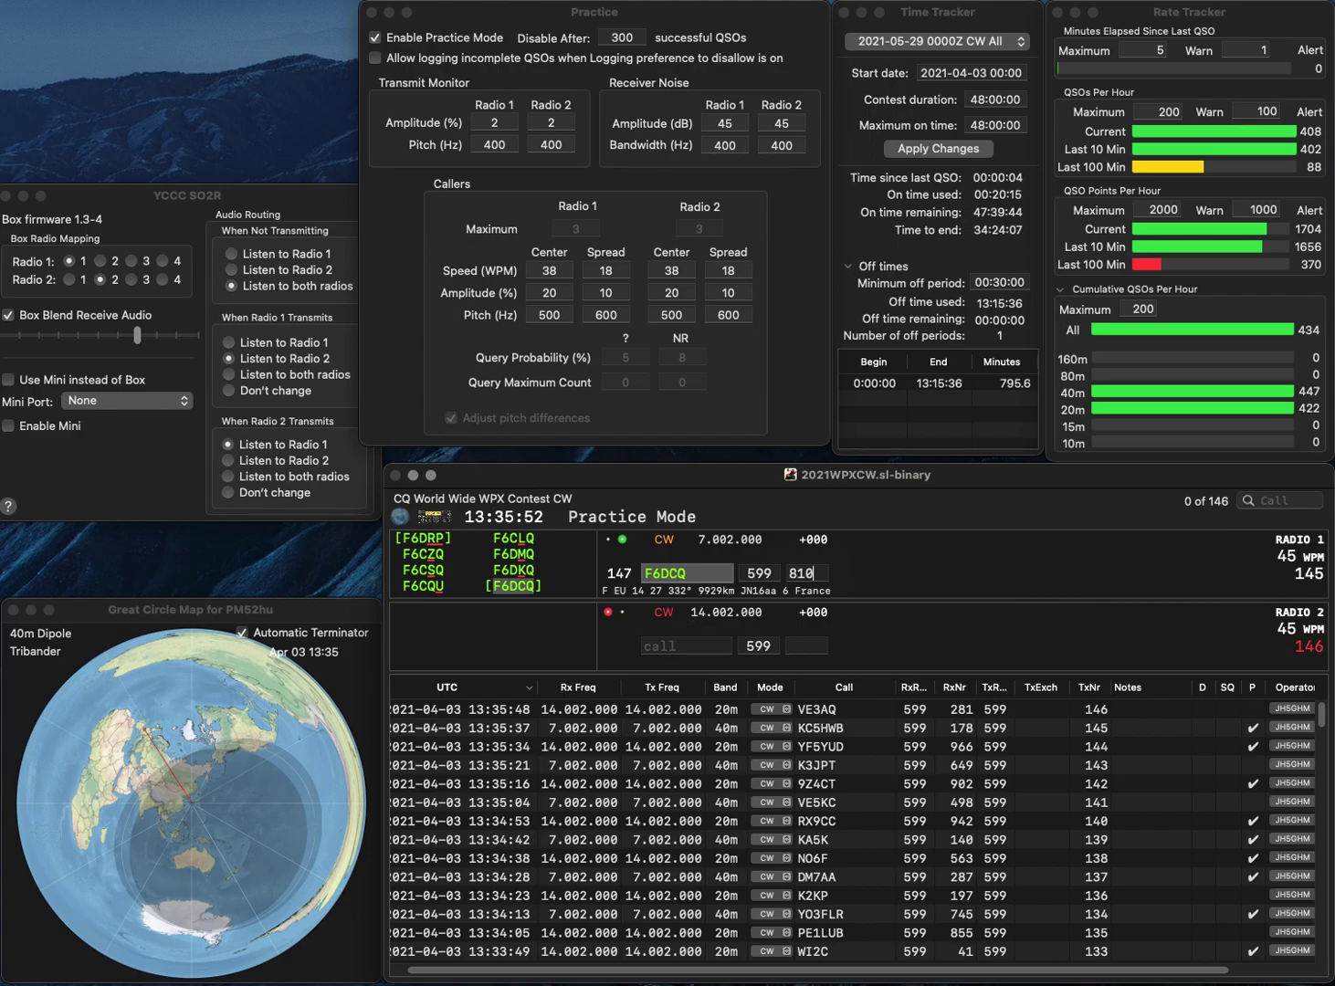
{"action": "type", "text": "W8MRL"}
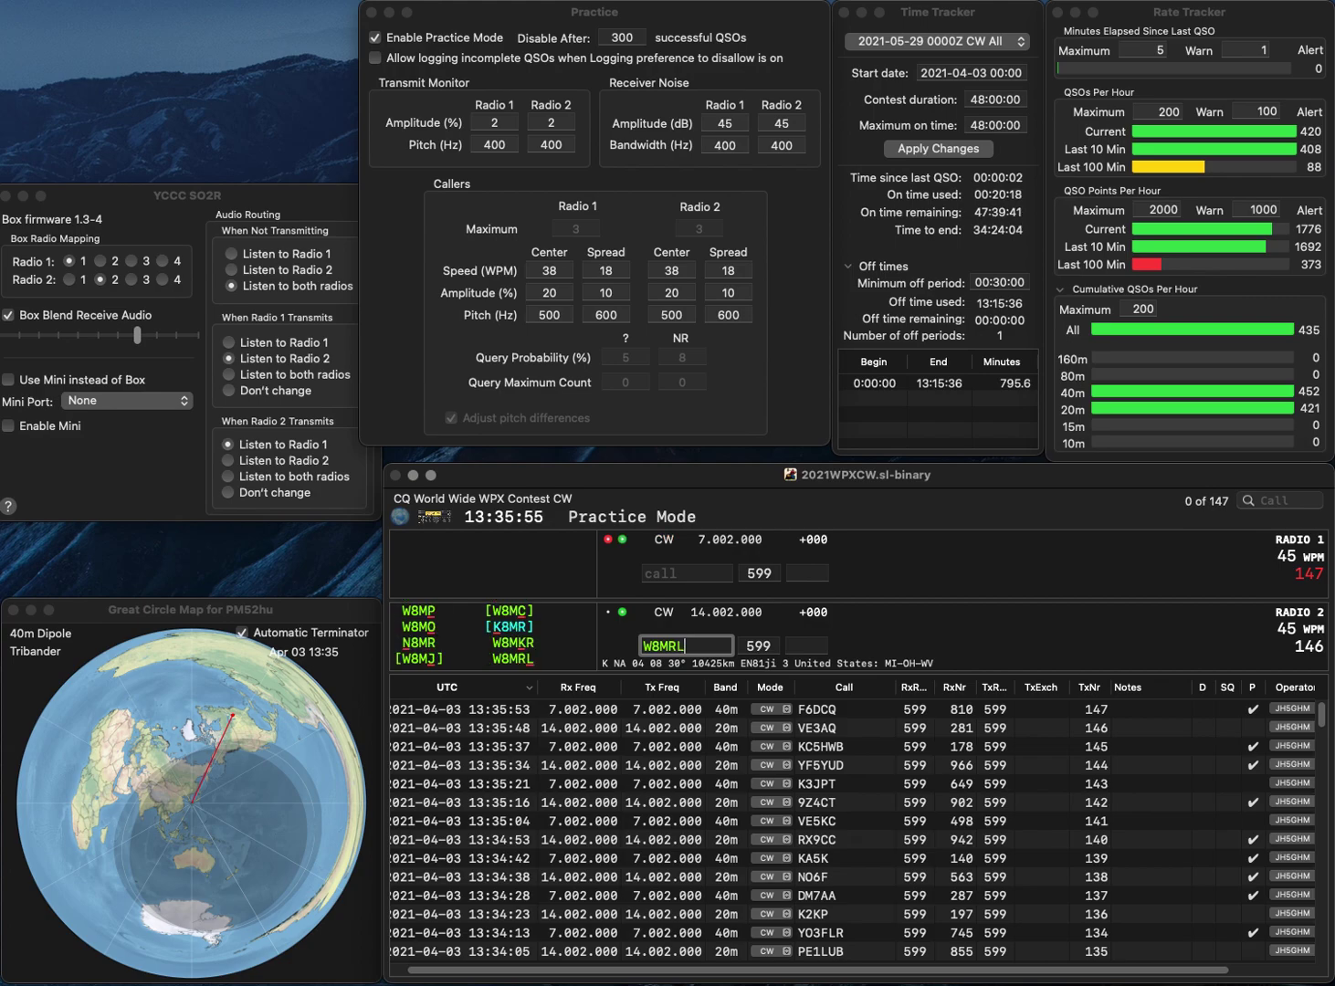
{"action": "key", "text": "Return"}
{"action": "type", "text": "WD4ERM"}
{"action": "key", "text": "Return"}
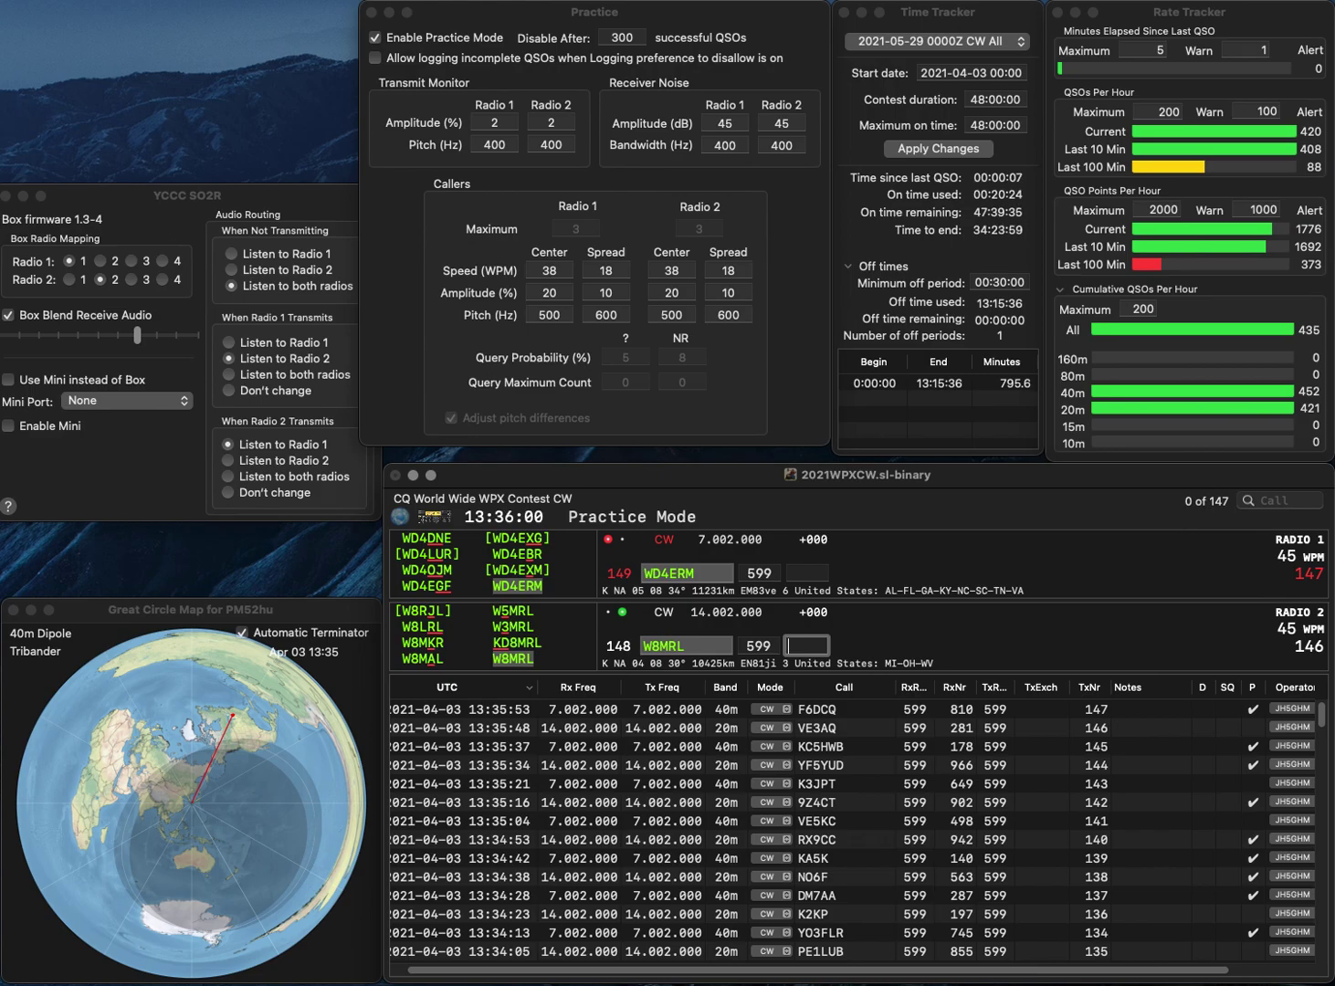
Log W8MRL on Radio 2 with received number 777 and WD4ERM on Radio 1 with received number 212.
{"action": "type", "text": "777"}
{"action": "key", "text": "Return"}
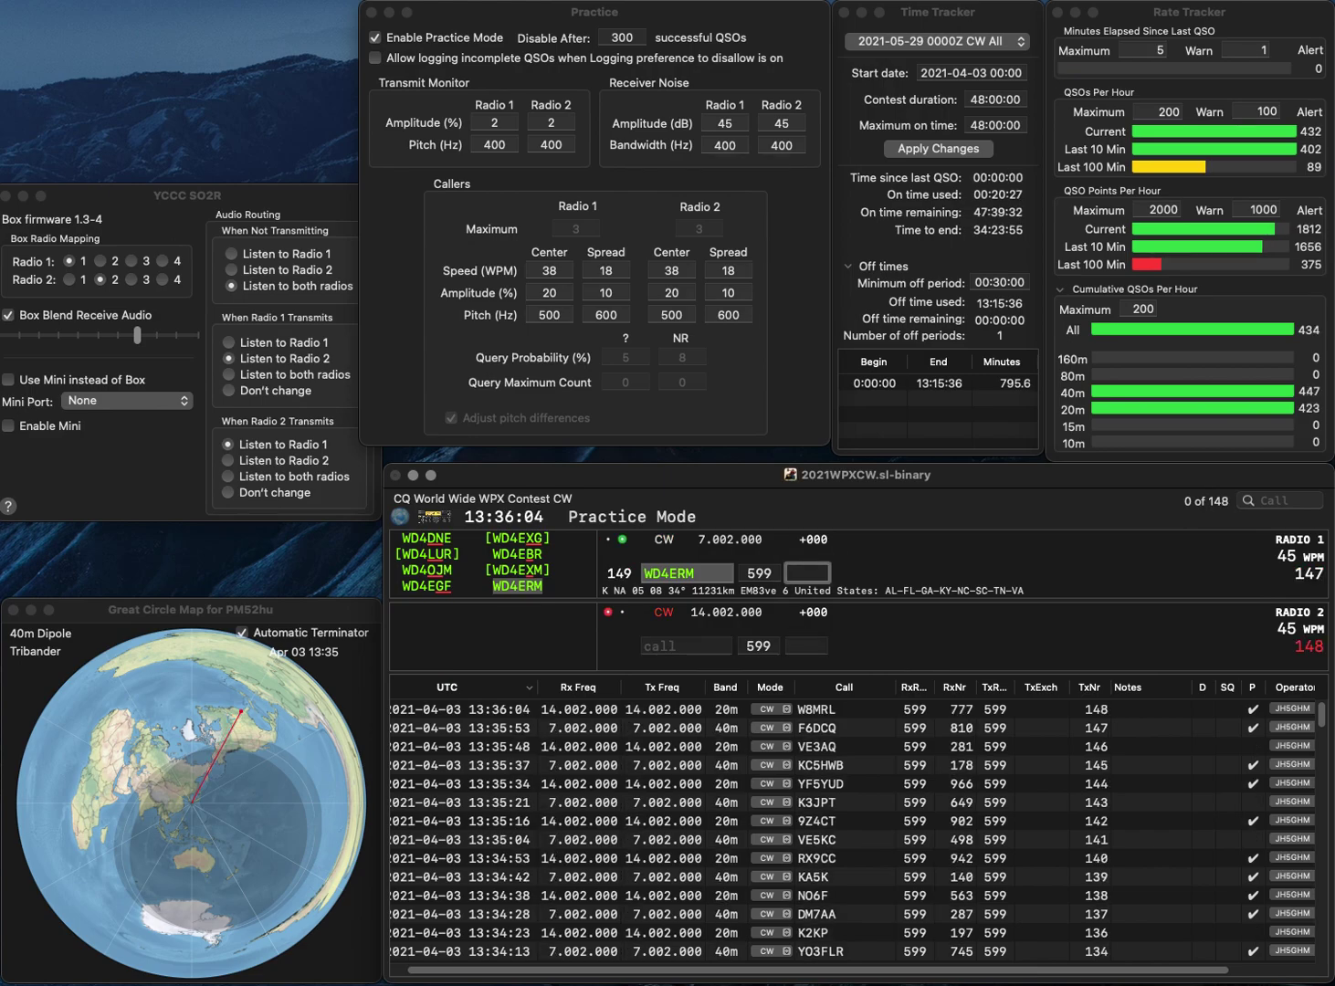
{"action": "type", "text": "212"}
{"action": "key", "text": "Return"}
{"action": "type", "text": "KE3JP"}
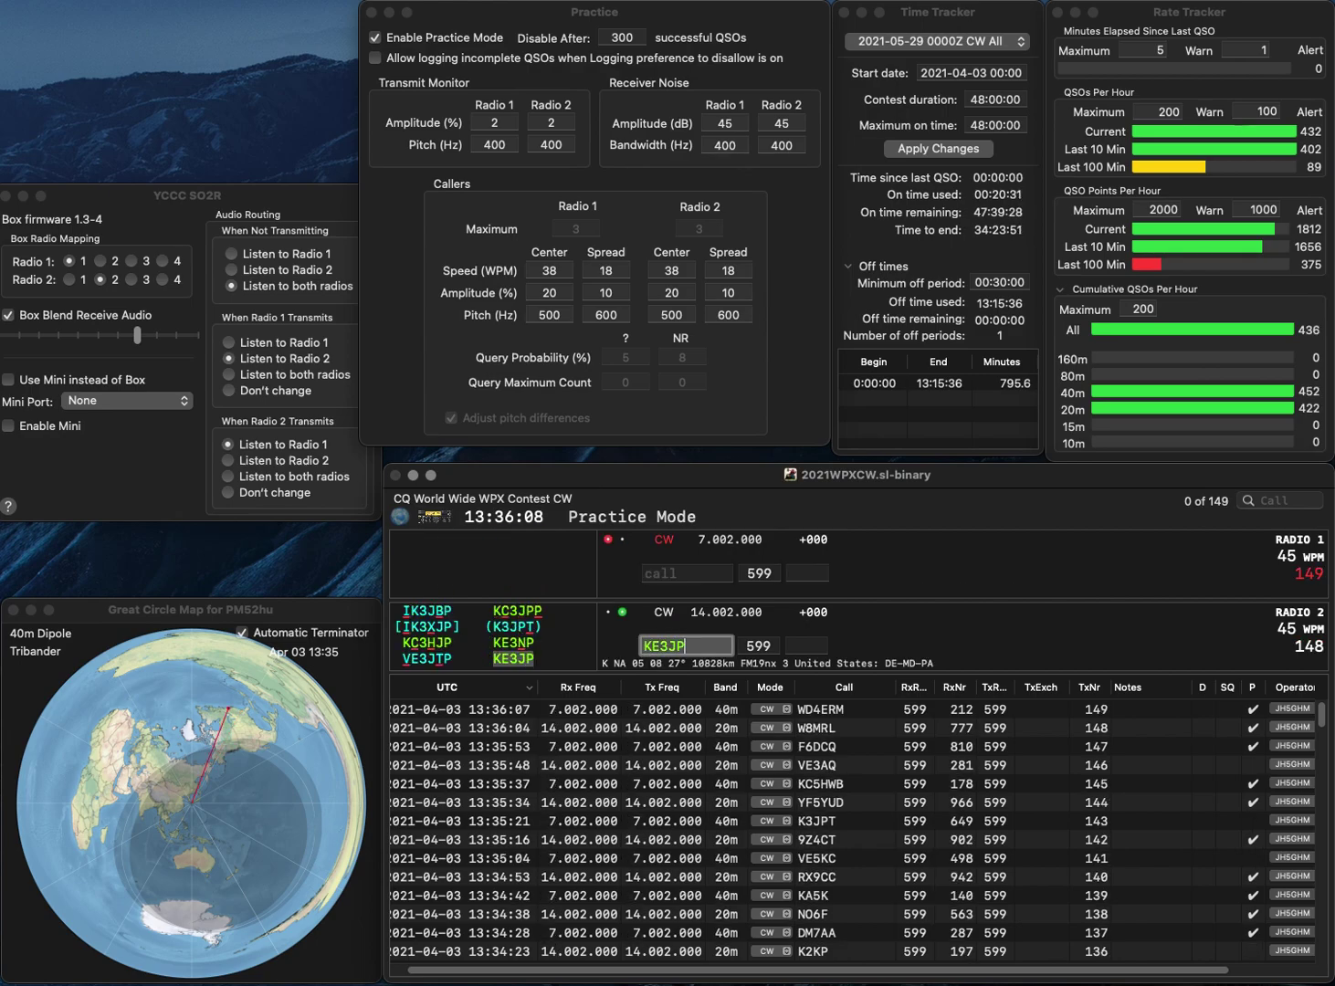
{"action": "key", "text": "Return"}
{"action": "type", "text": "SM5CCE"}
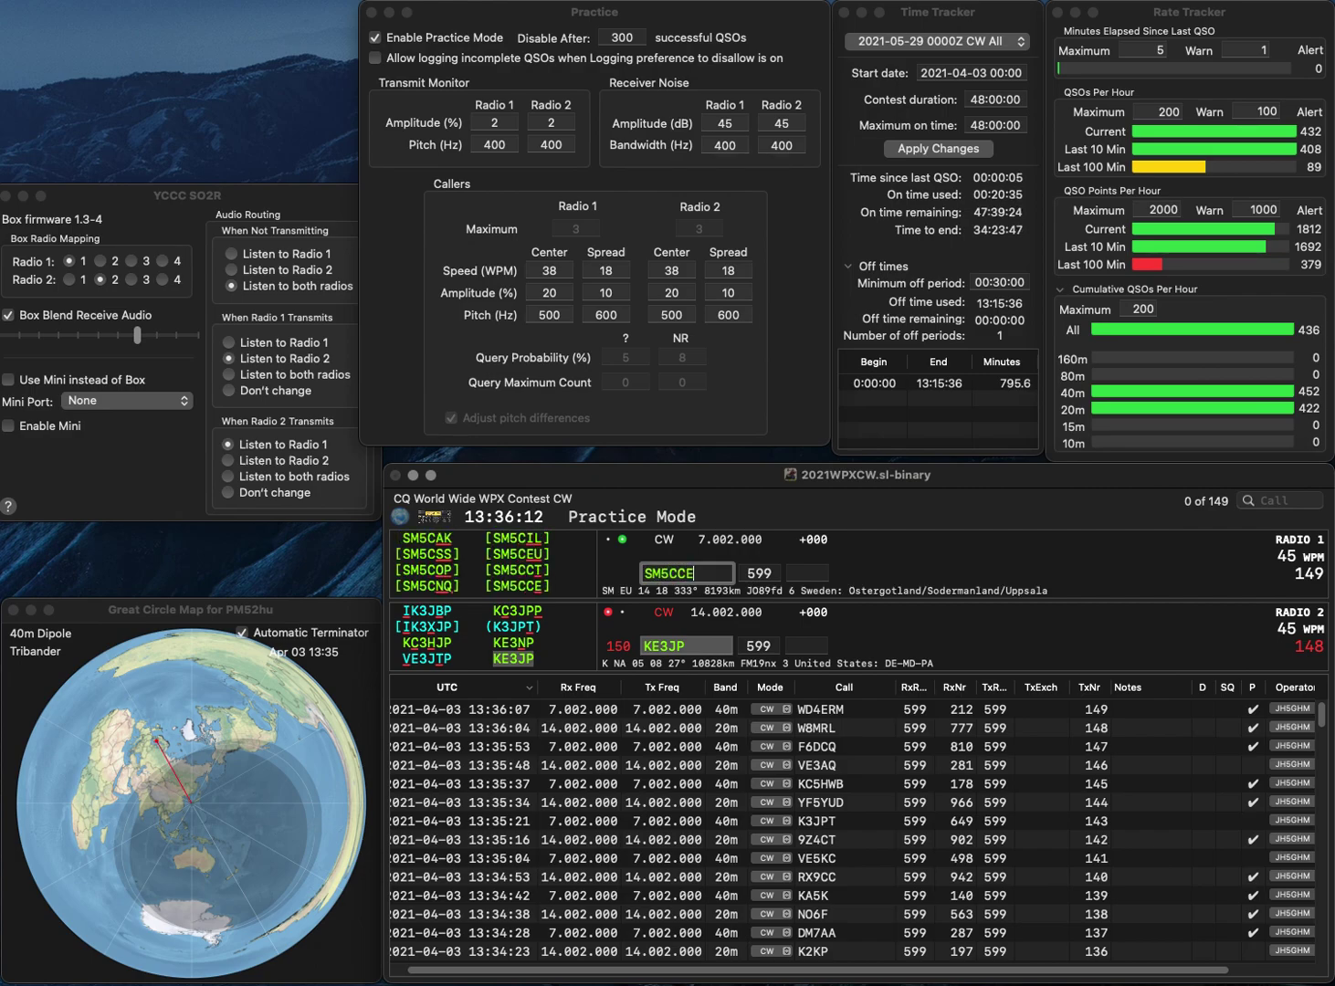
{"action": "key", "text": "Return"}
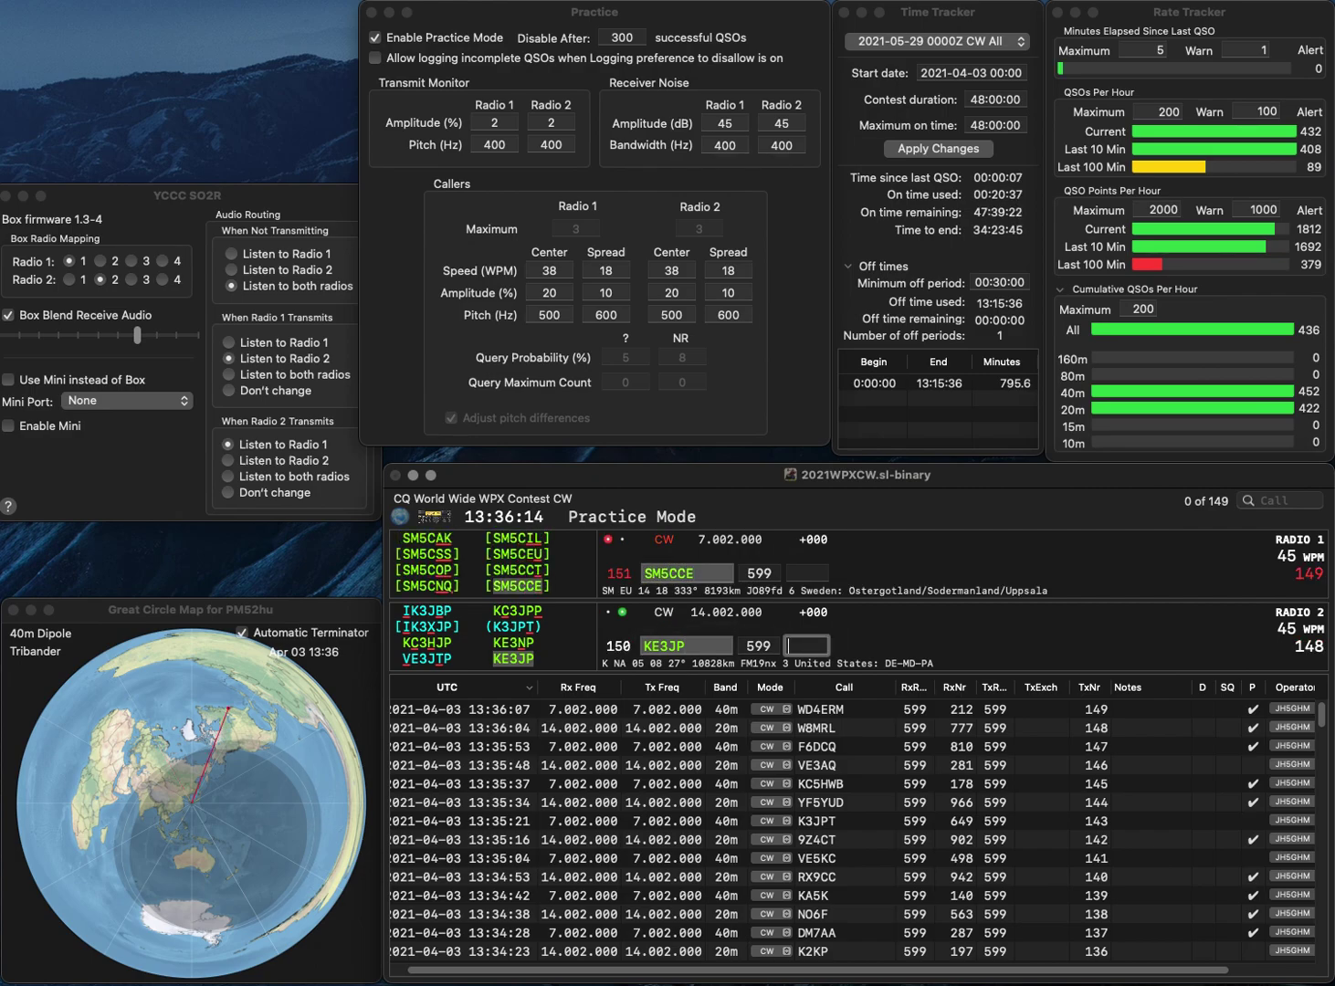
{"action": "type", "text": "297"}
{"action": "key", "text": "Return"}
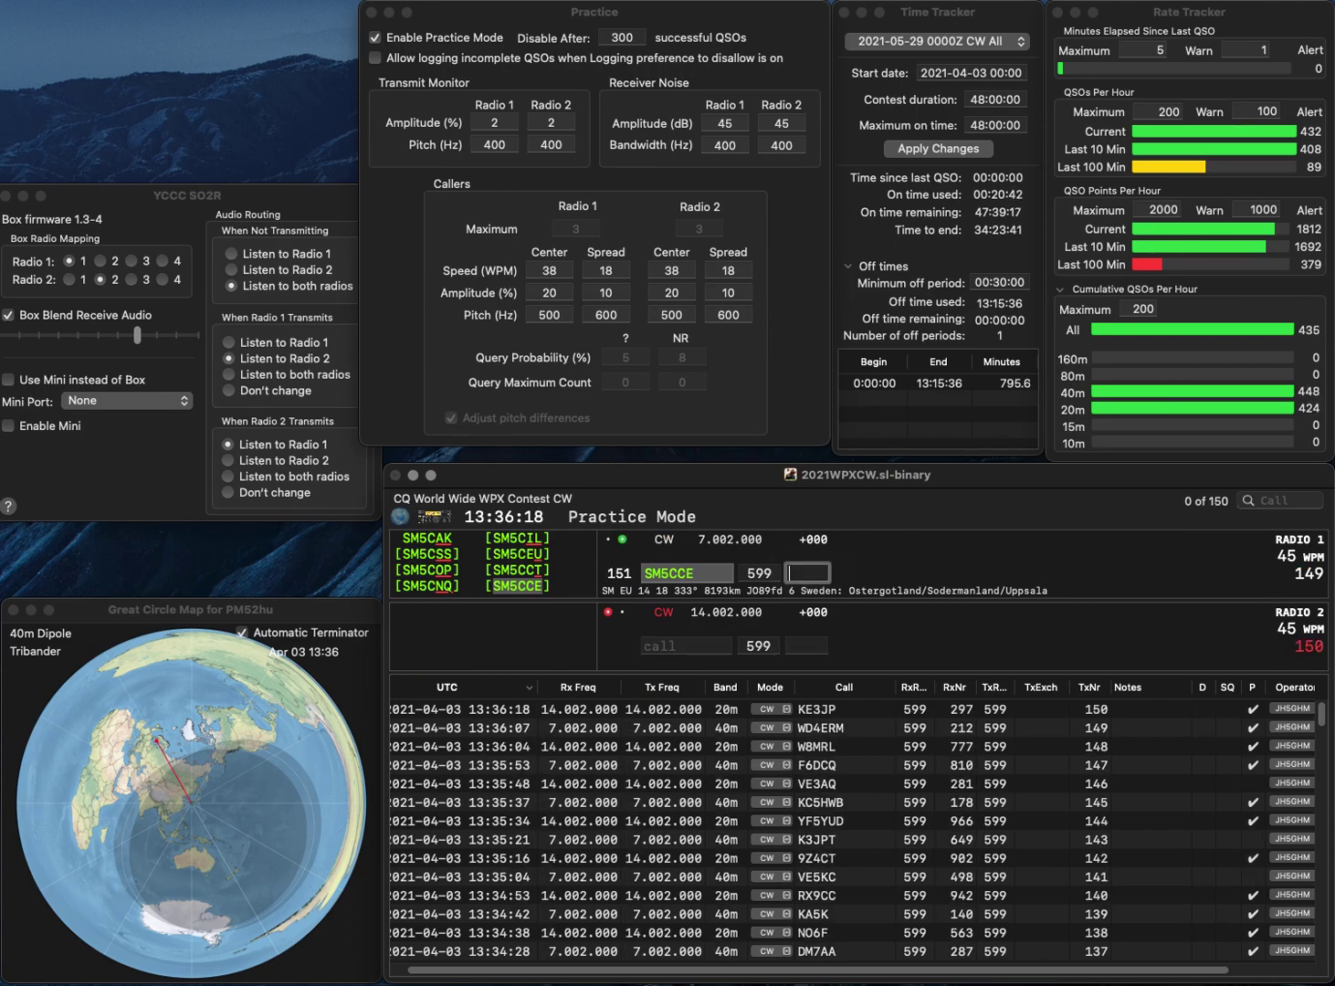
{"action": "type", "text": "74"}
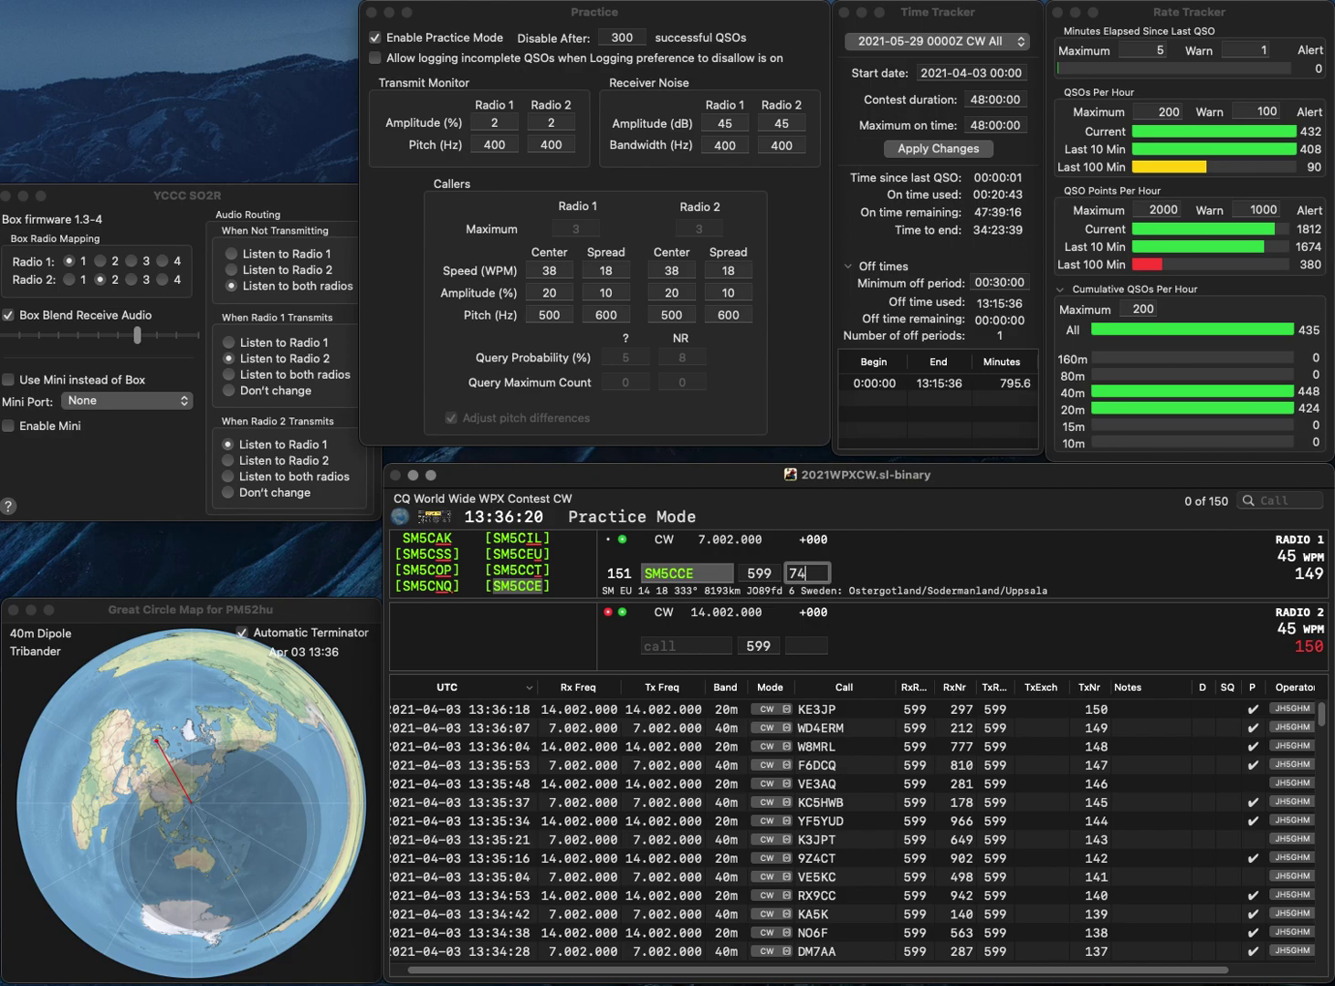
{"action": "type", "text": "0"}
{"action": "key", "text": "Return"}
{"action": "type", "text": "RGDSM4"}
{"action": "key", "text": "Return"}
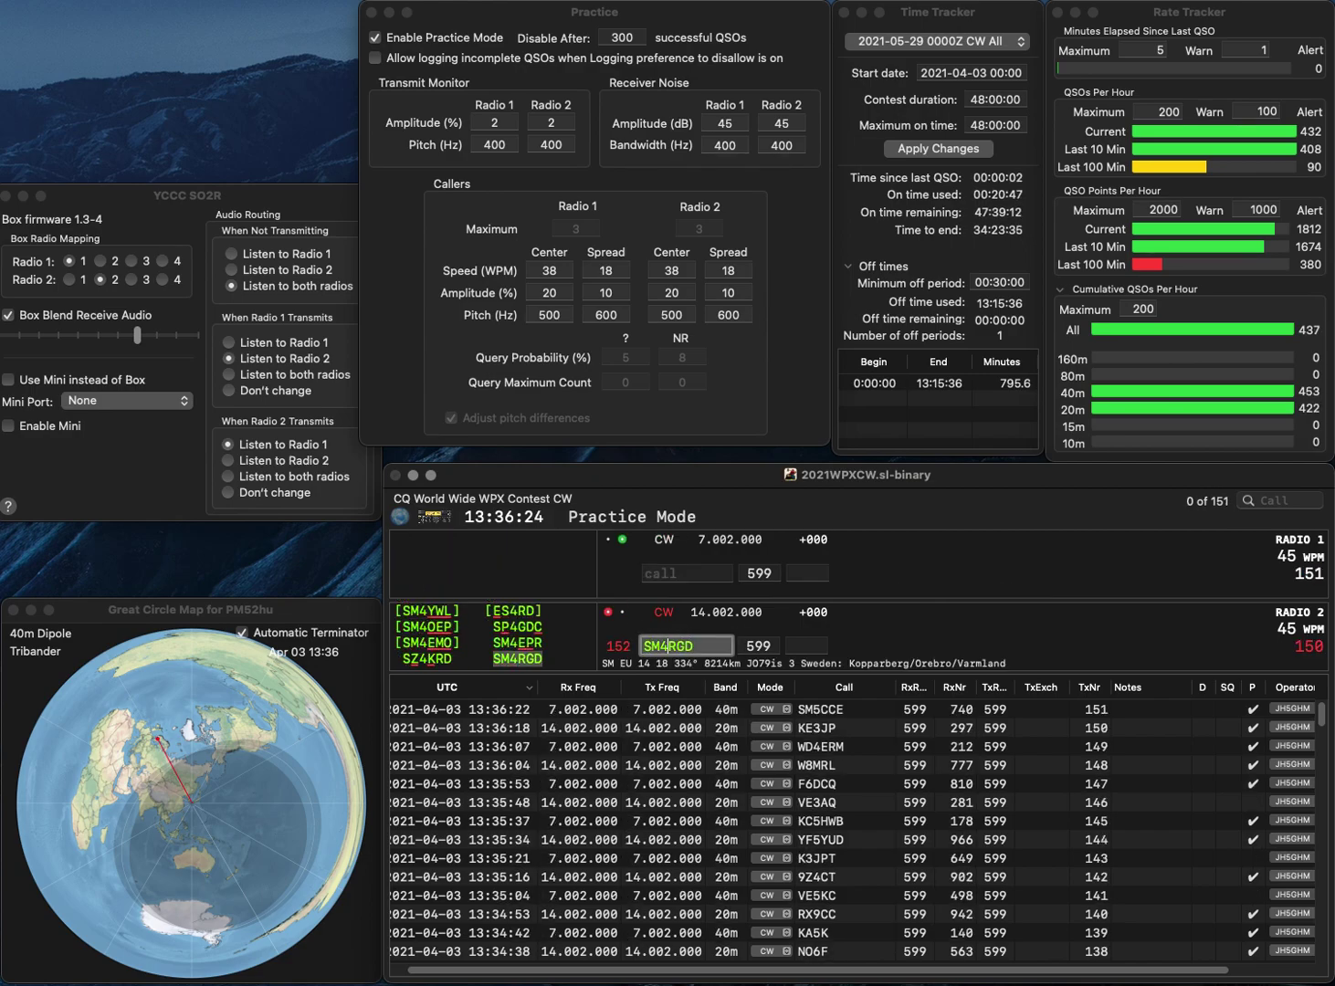
{"action": "type", "text": "9NJY"}
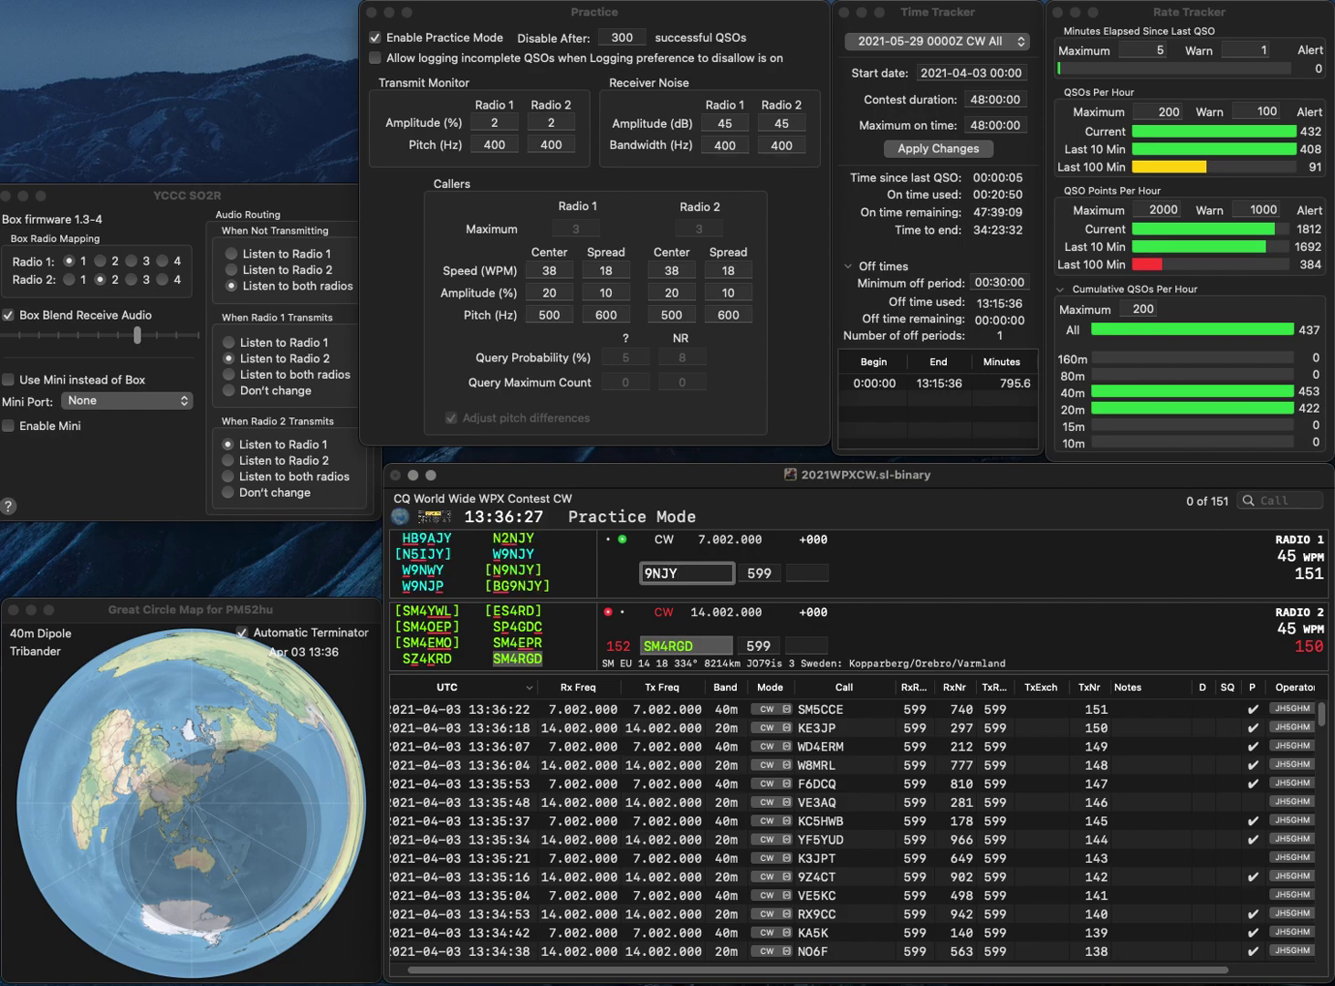
{"action": "key", "text": "super+Left"}
{"action": "type", "text": "BG"}
{"action": "key", "text": "Return"}
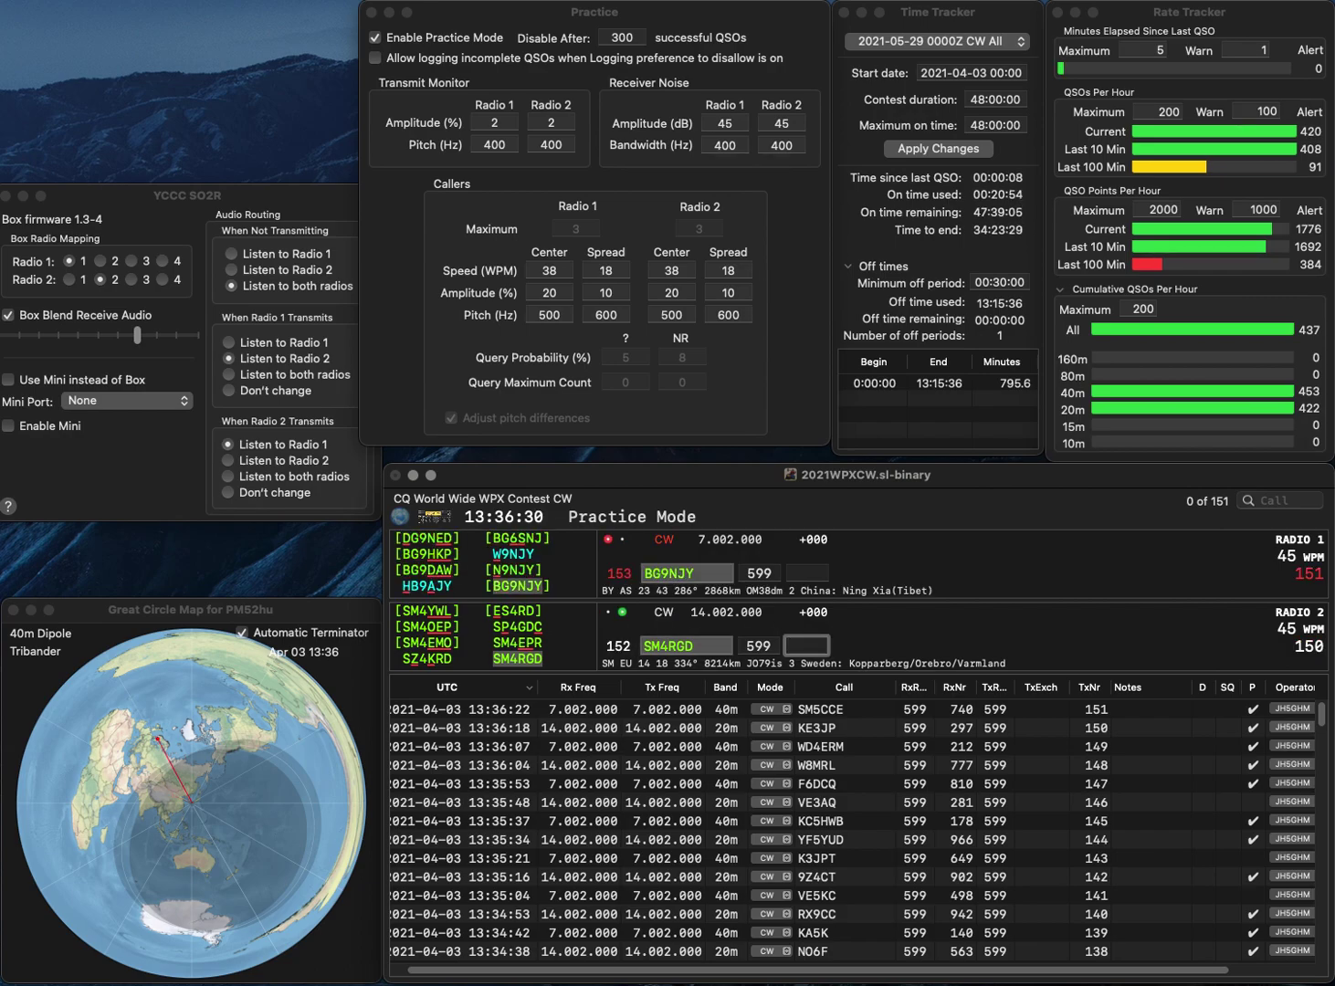
{"action": "type", "text": "72"}
{"action": "key", "text": "Return"}
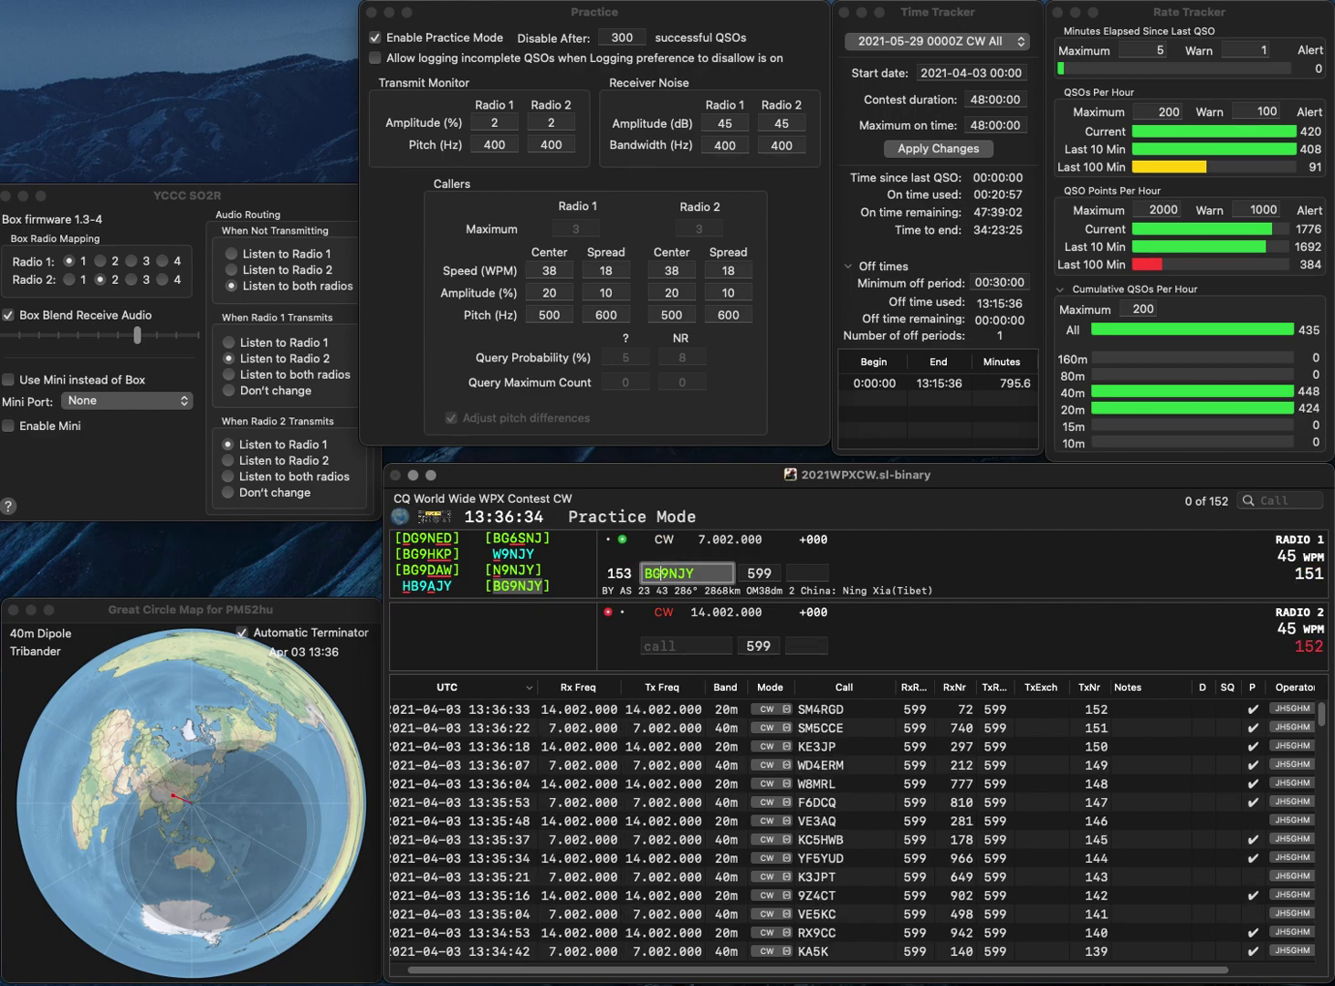
{"action": "key", "text": "BackSpace"}
{"action": "key", "text": "BackSpace"}
{"action": "type", "text": "W"}
{"action": "key", "text": "Return"}
Answer DK7LX on Radio 2 and log W9NJY on Radio 1 with received number 845.
{"action": "type", "text": "K7LX"}
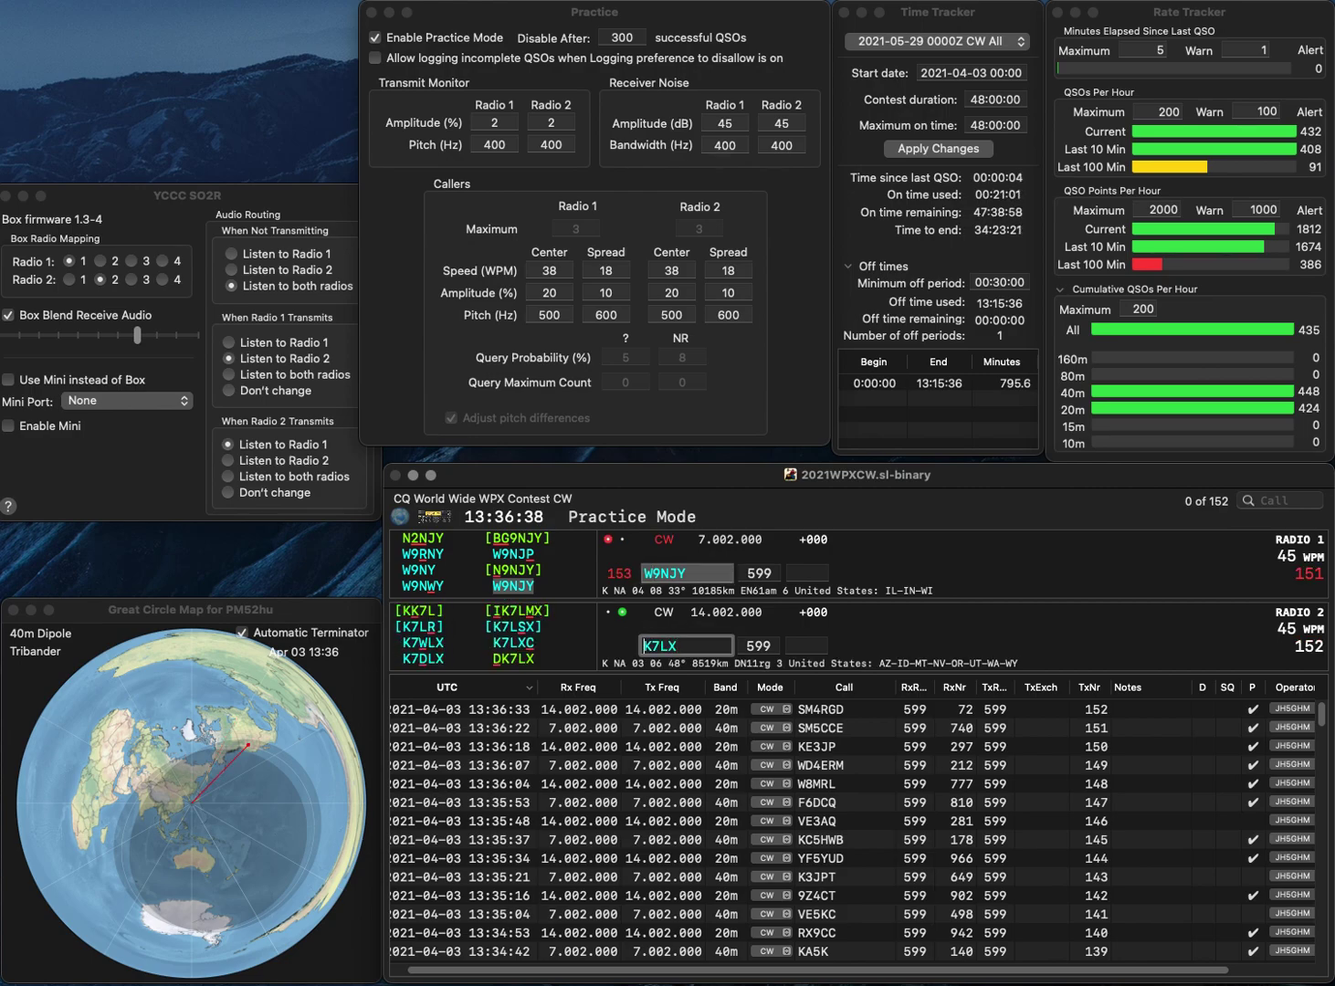
{"action": "key", "text": "Home"}
{"action": "type", "text": "D"}
{"action": "key", "text": "Return"}
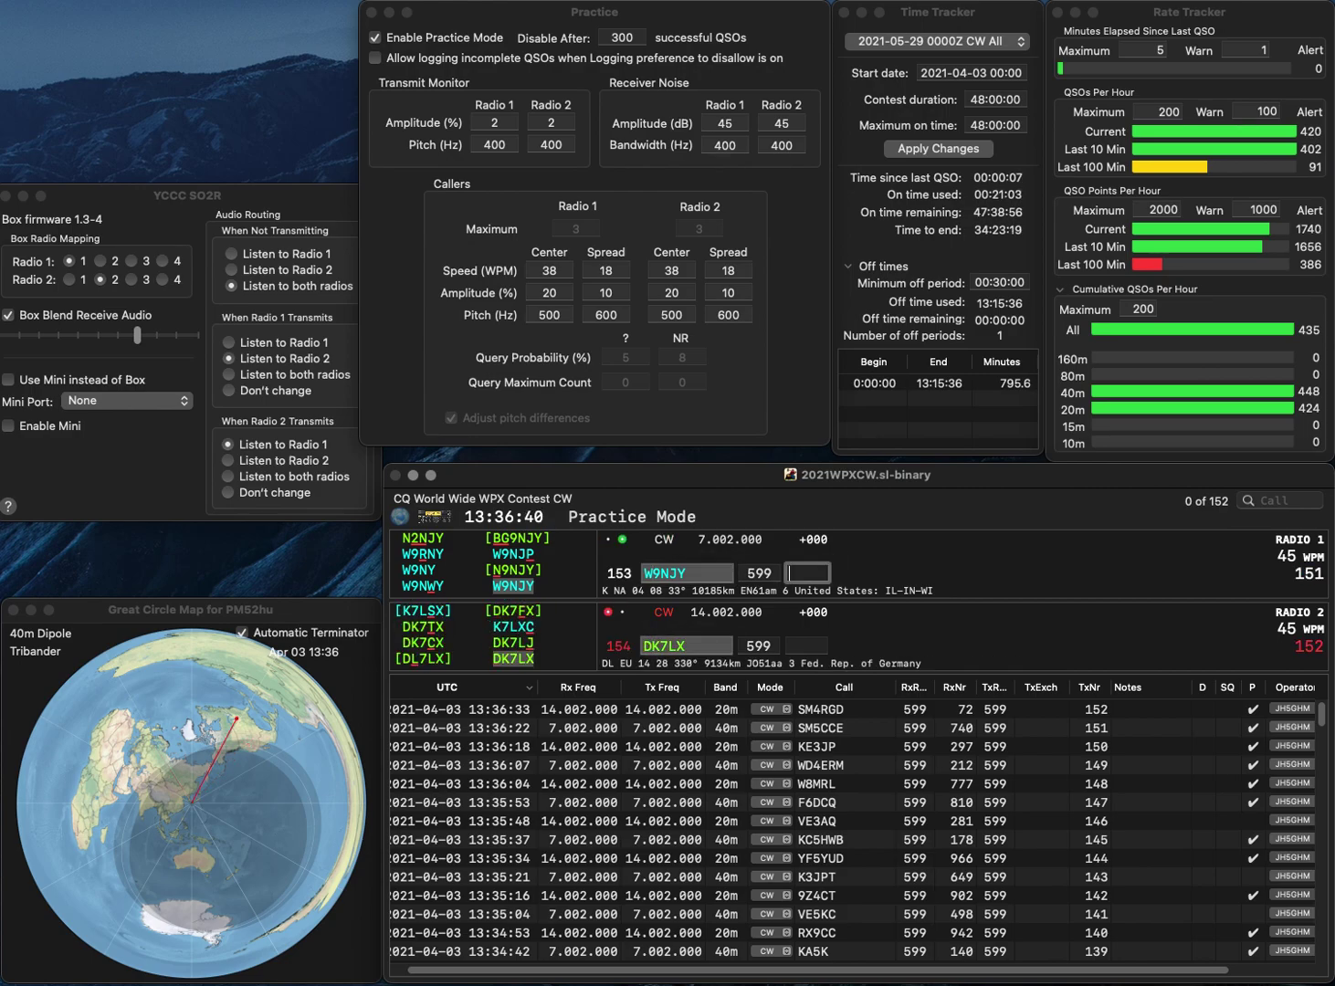
{"action": "type", "text": "845"}
{"action": "key", "text": "Return"}
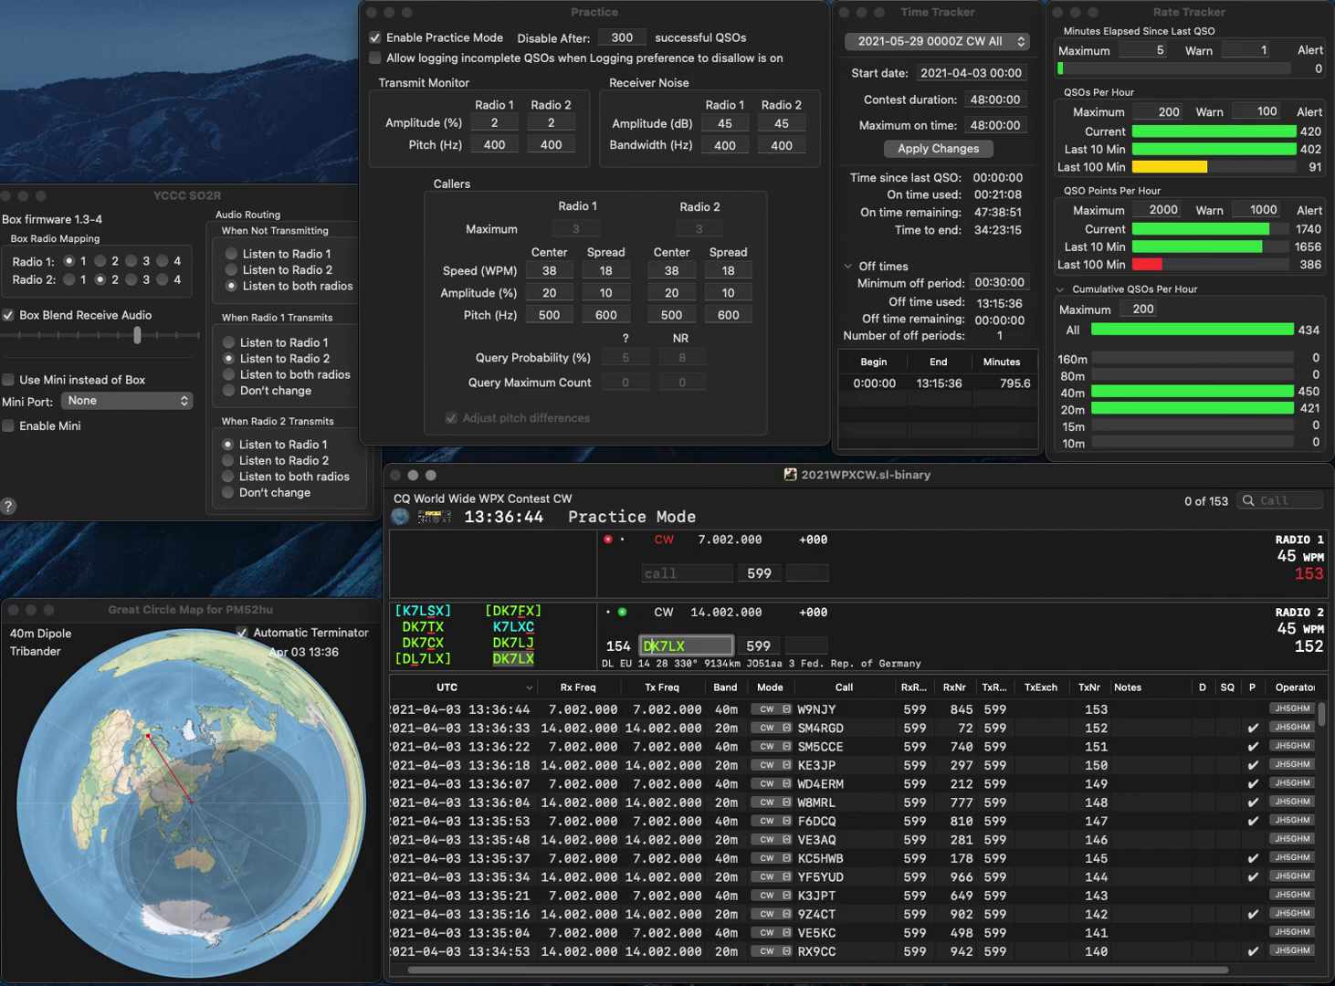
Log DK7LX on Radio 2 with received number 231 and answer the partial call 2AM on Radio 1.
{"action": "key", "text": "space"}
{"action": "type", "text": "231"}
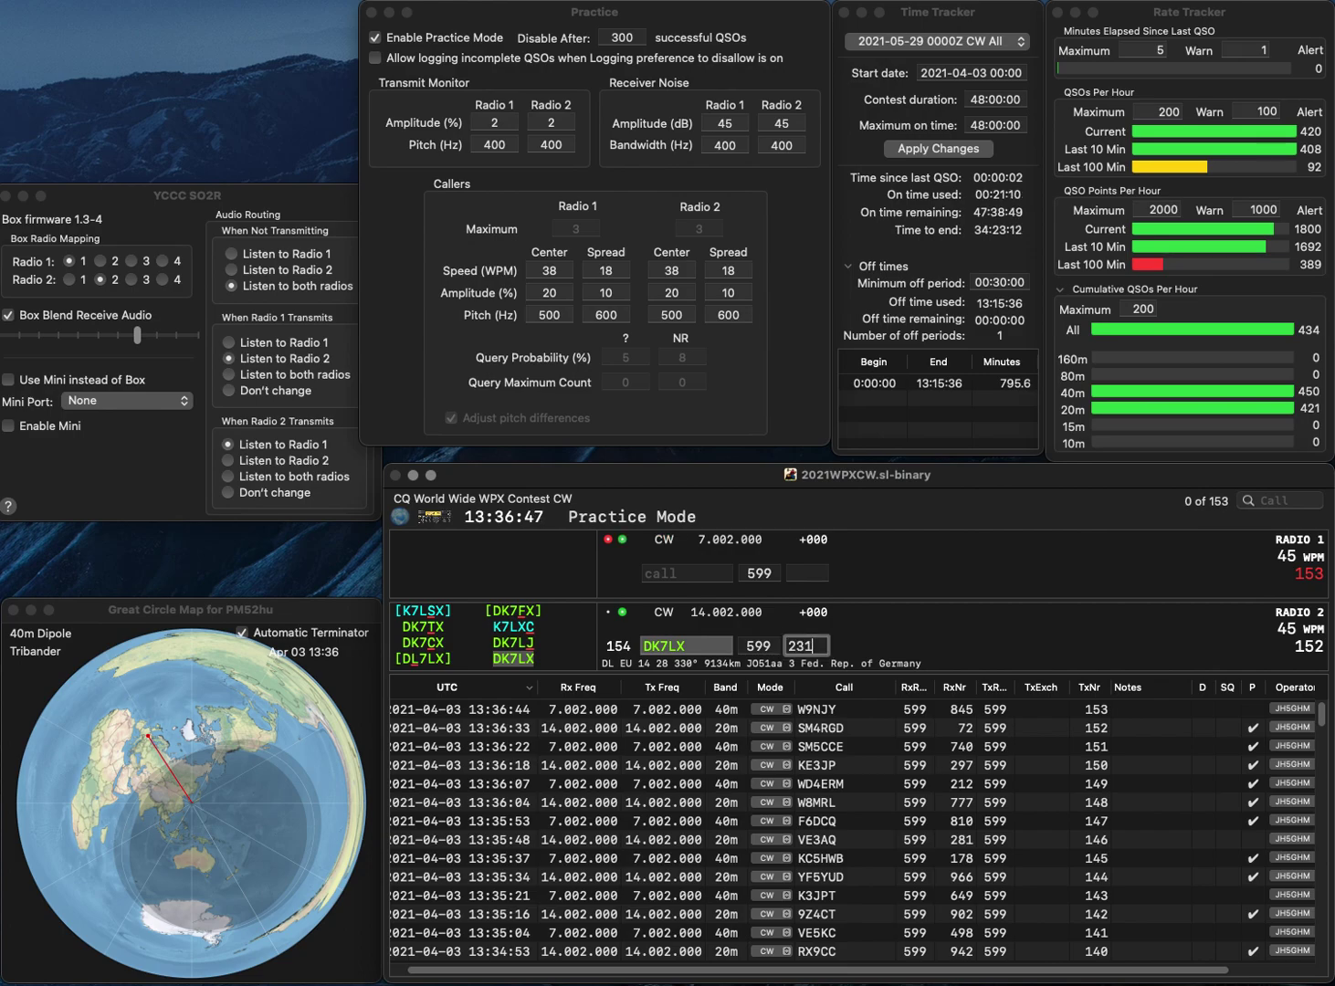
{"action": "key", "text": "Return"}
{"action": "type", "text": "2AM"}
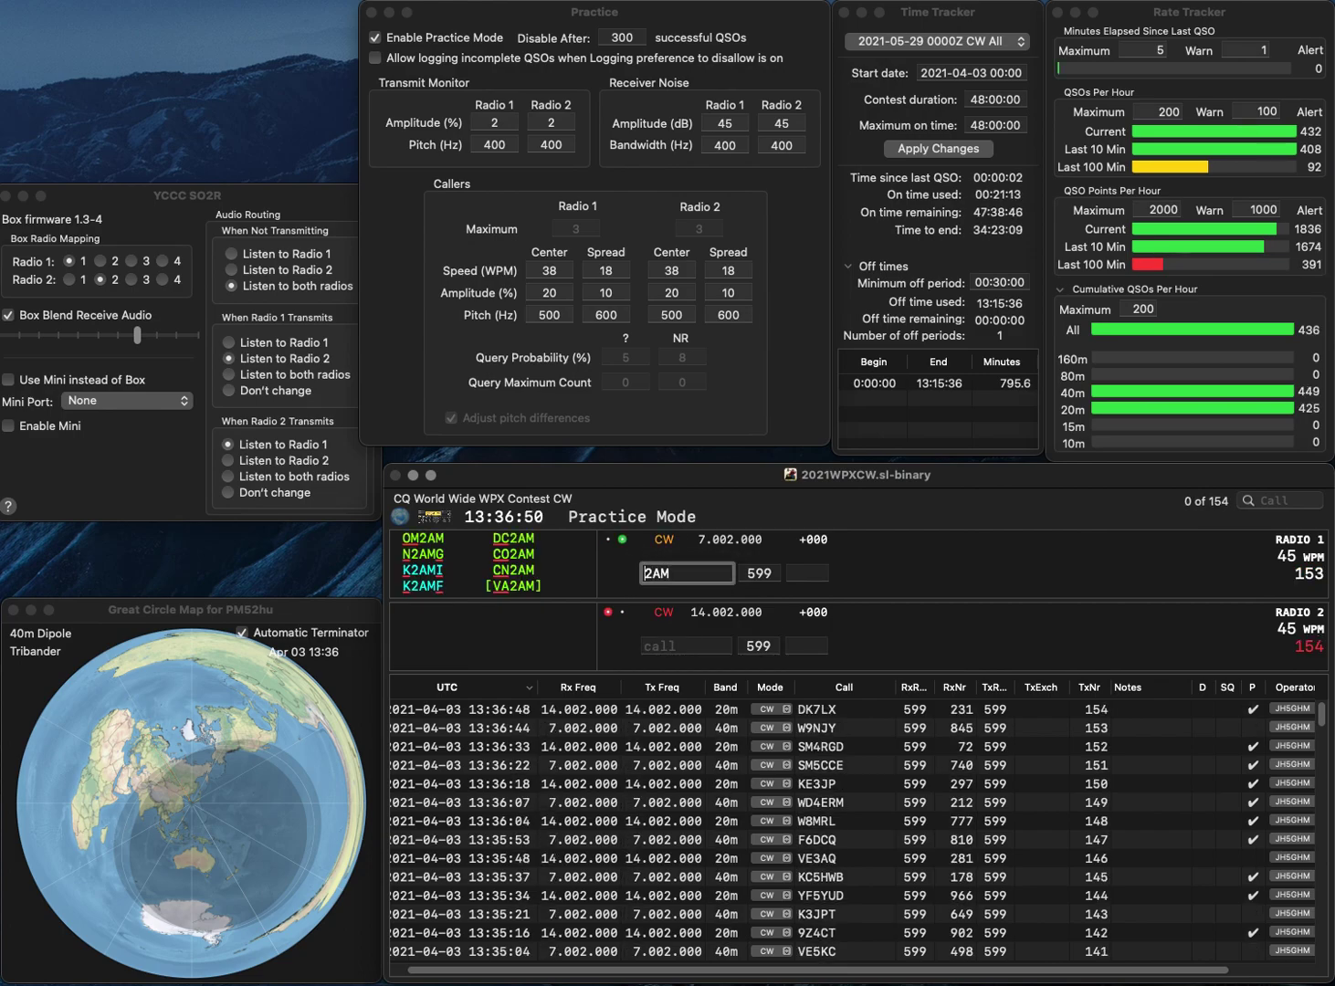
{"action": "key", "text": "Return"}
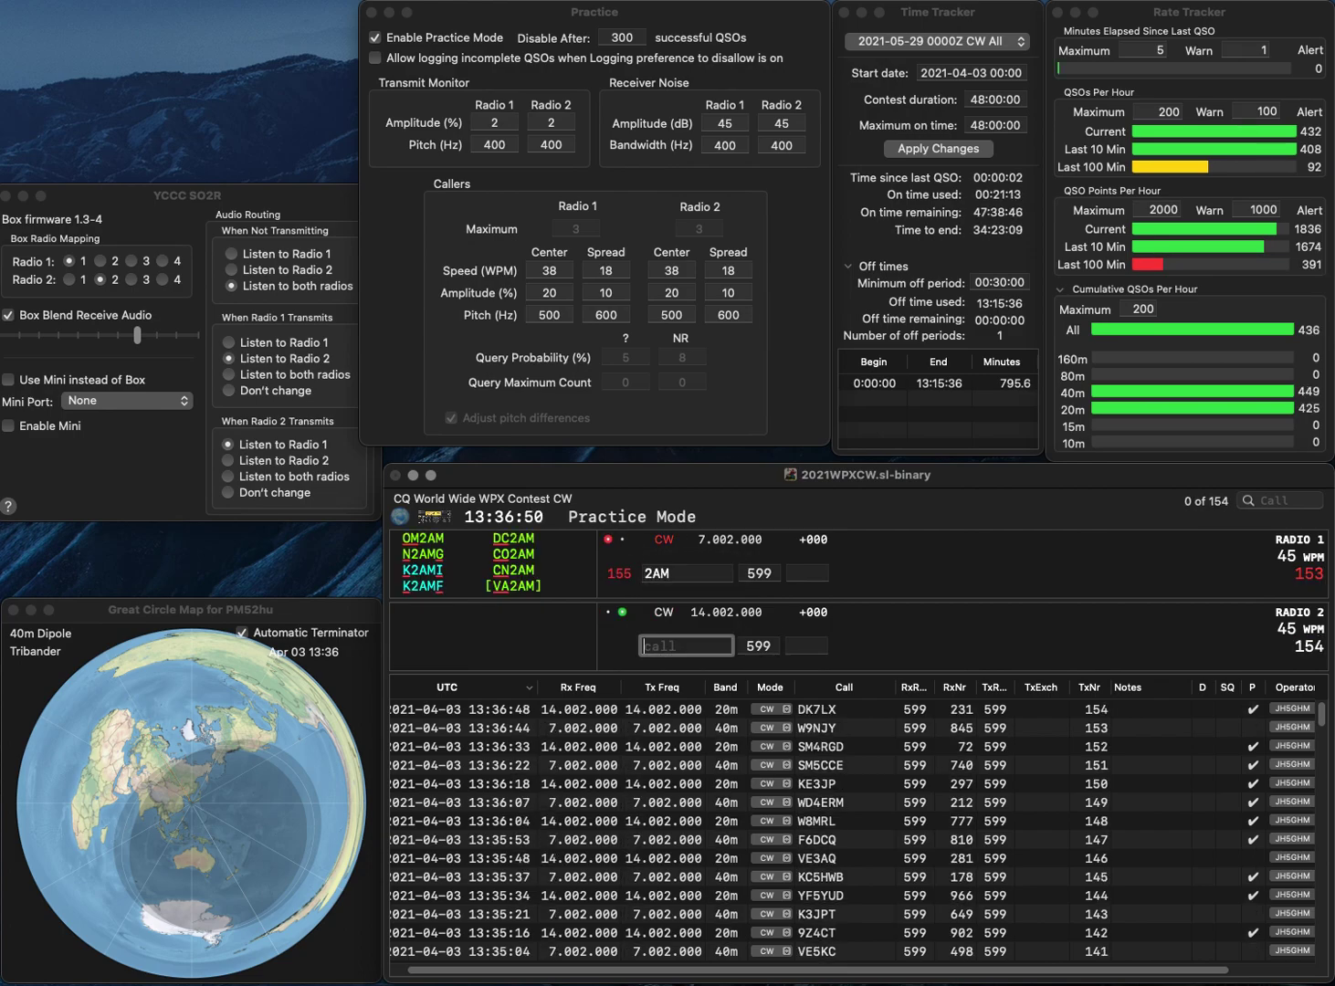
{"action": "type", "text": "KA8YNW"}
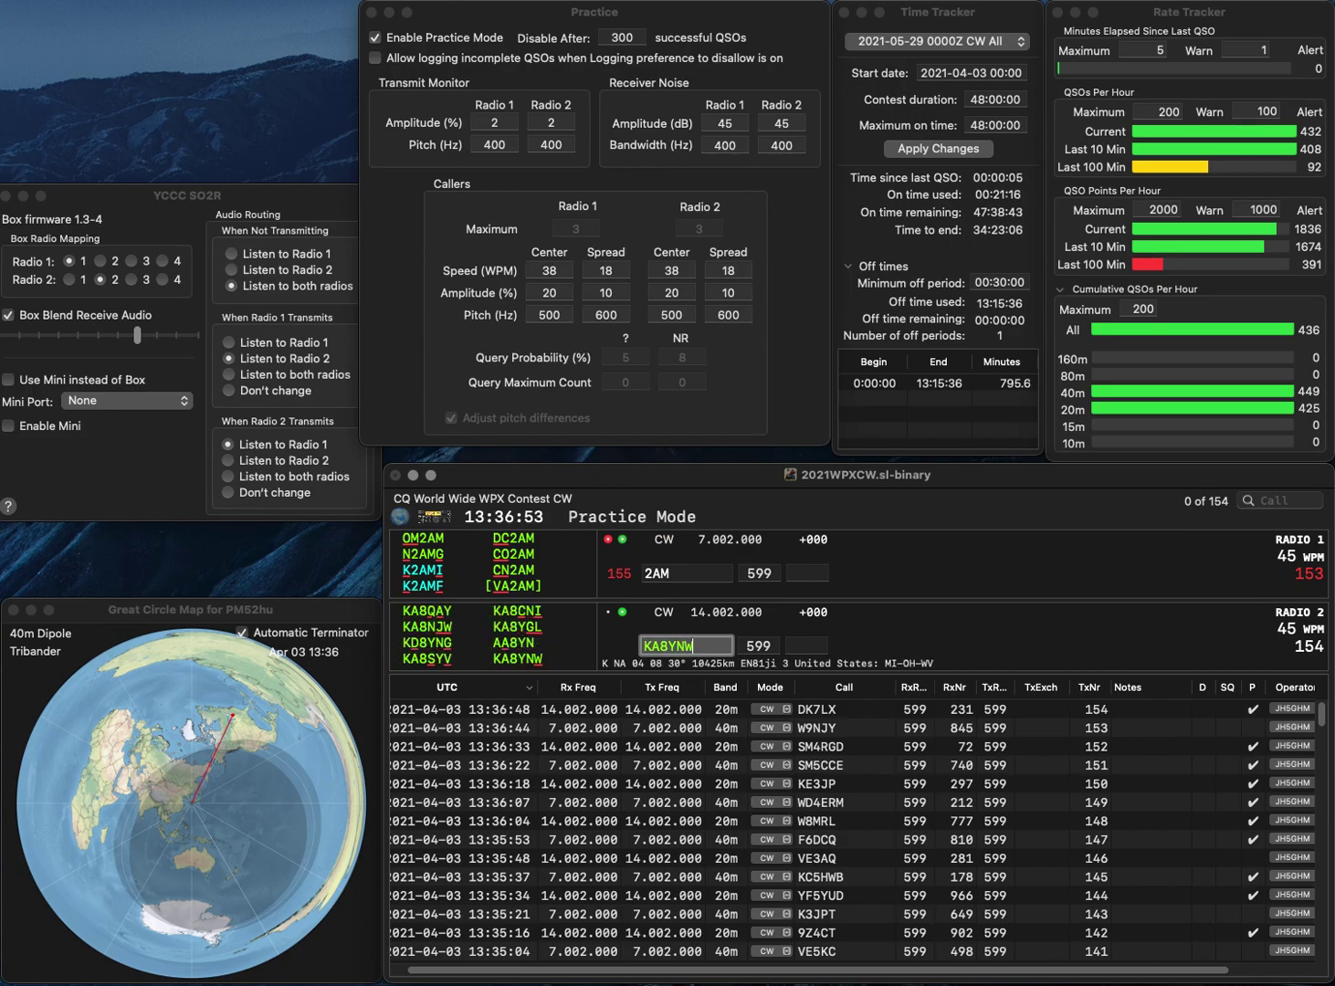
{"action": "key", "text": "Return"}
{"action": "type", "text": "CN"}
{"action": "key", "text": "Return"}
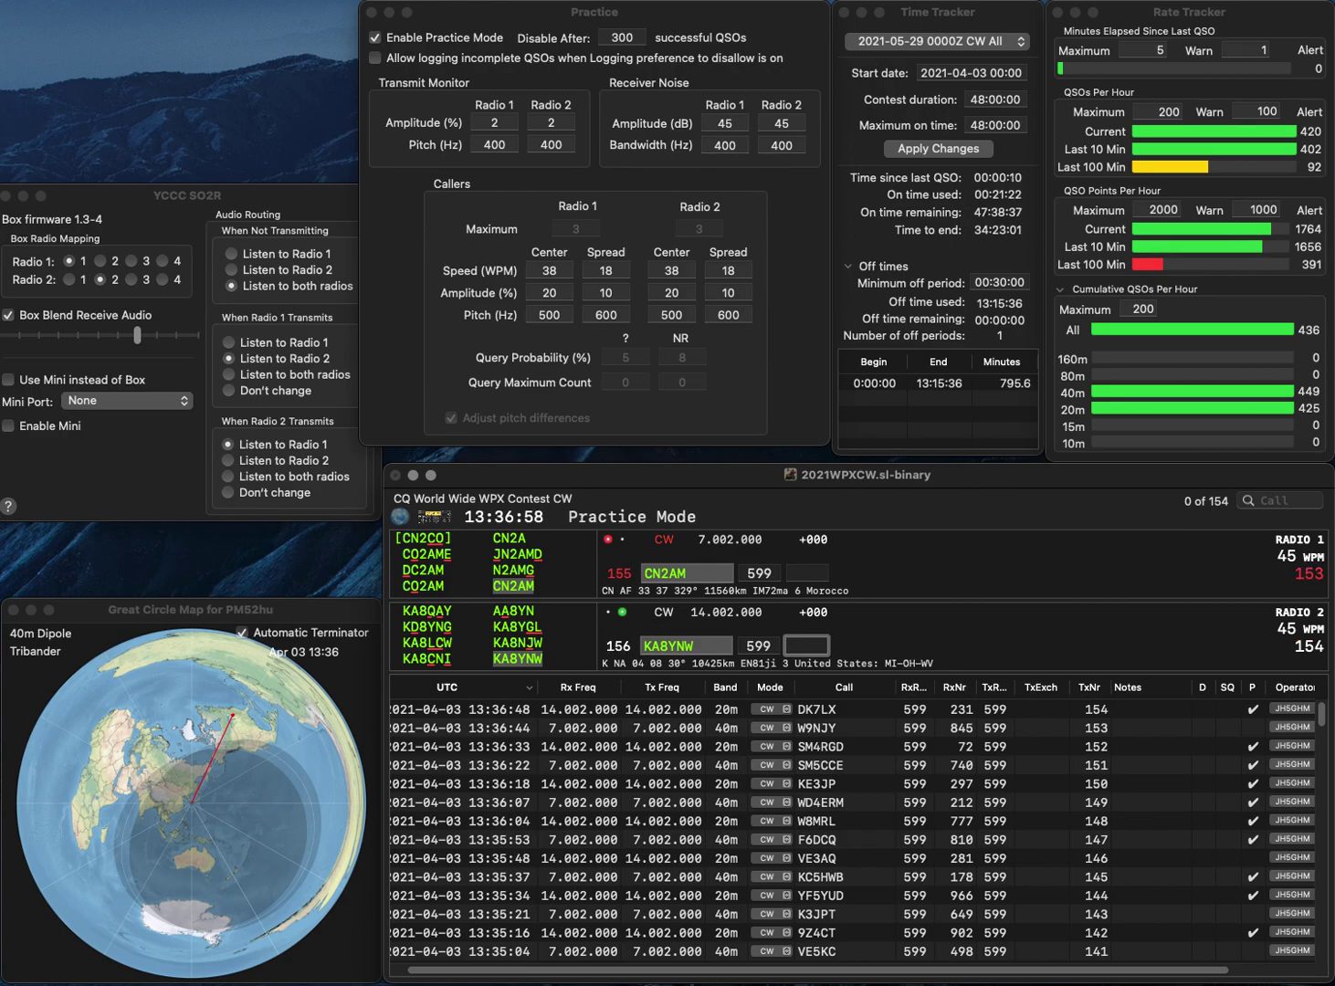
{"action": "type", "text": "19"}
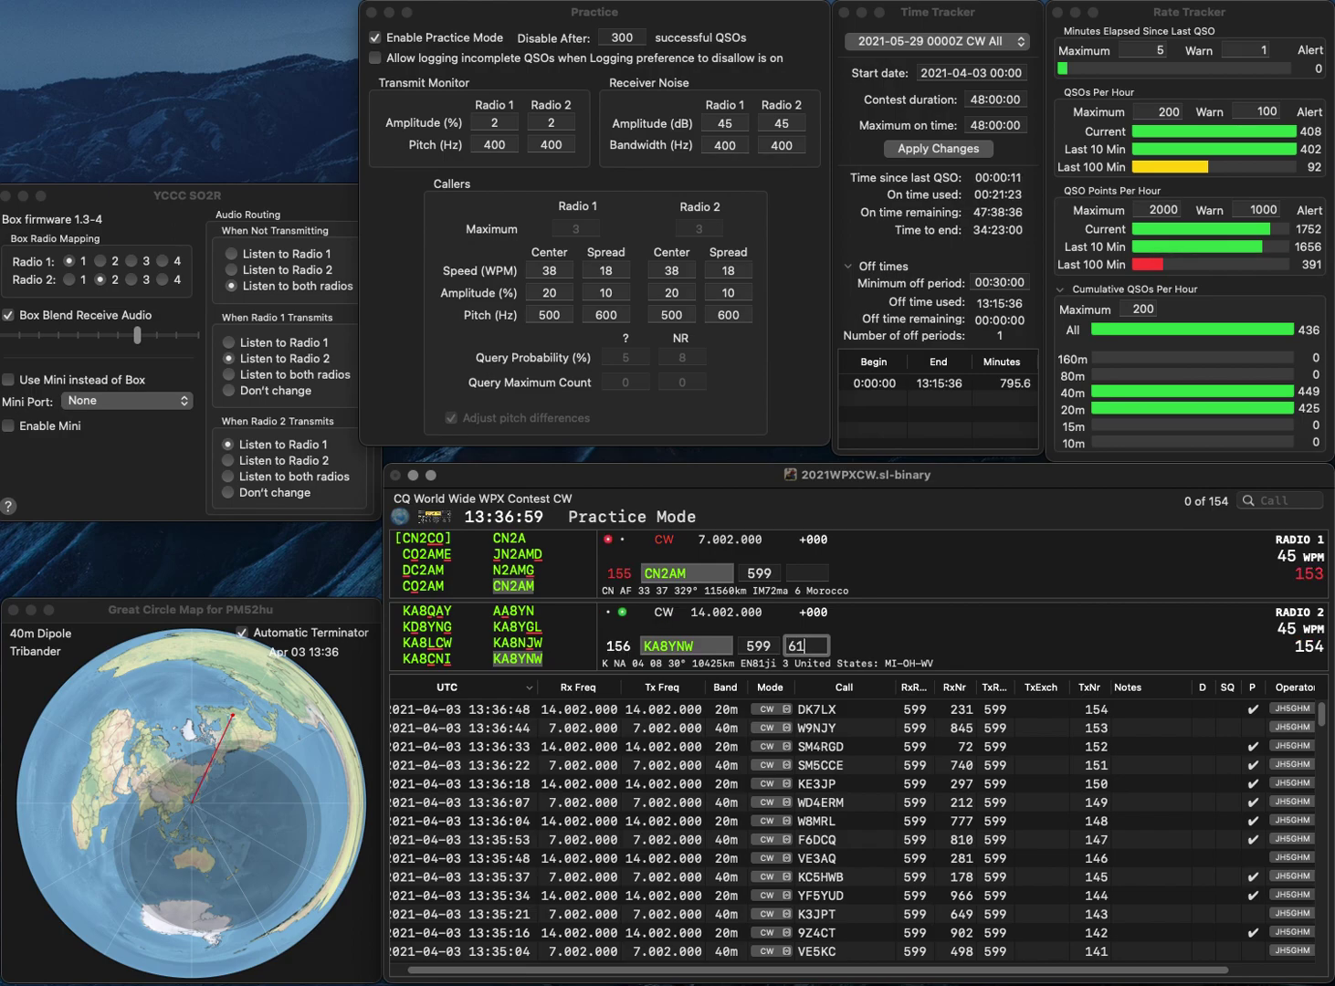
{"action": "key", "text": "Return"}
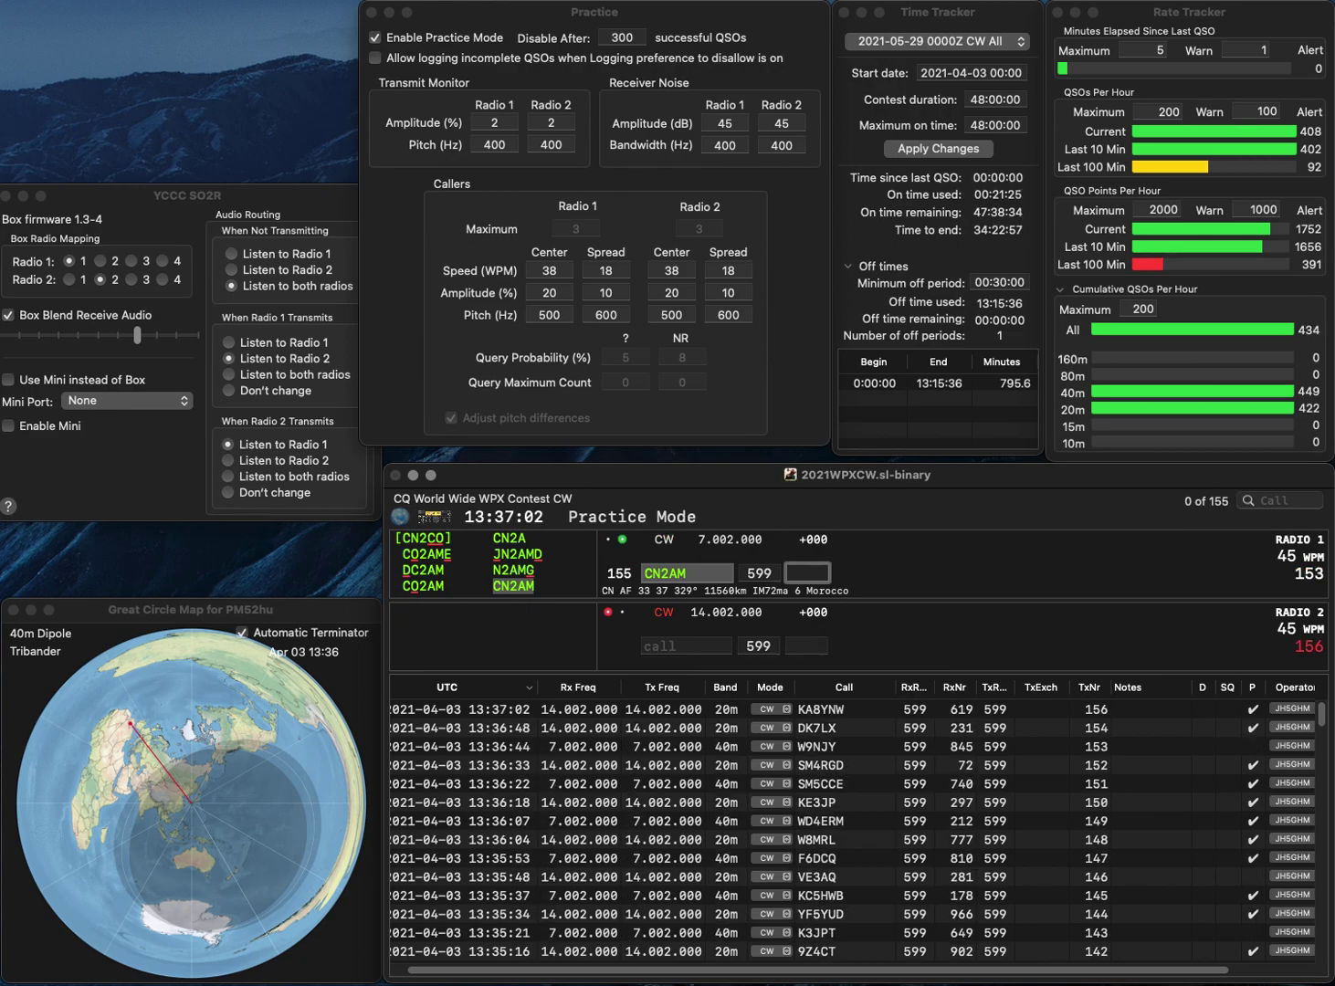
{"action": "type", "text": "116"}
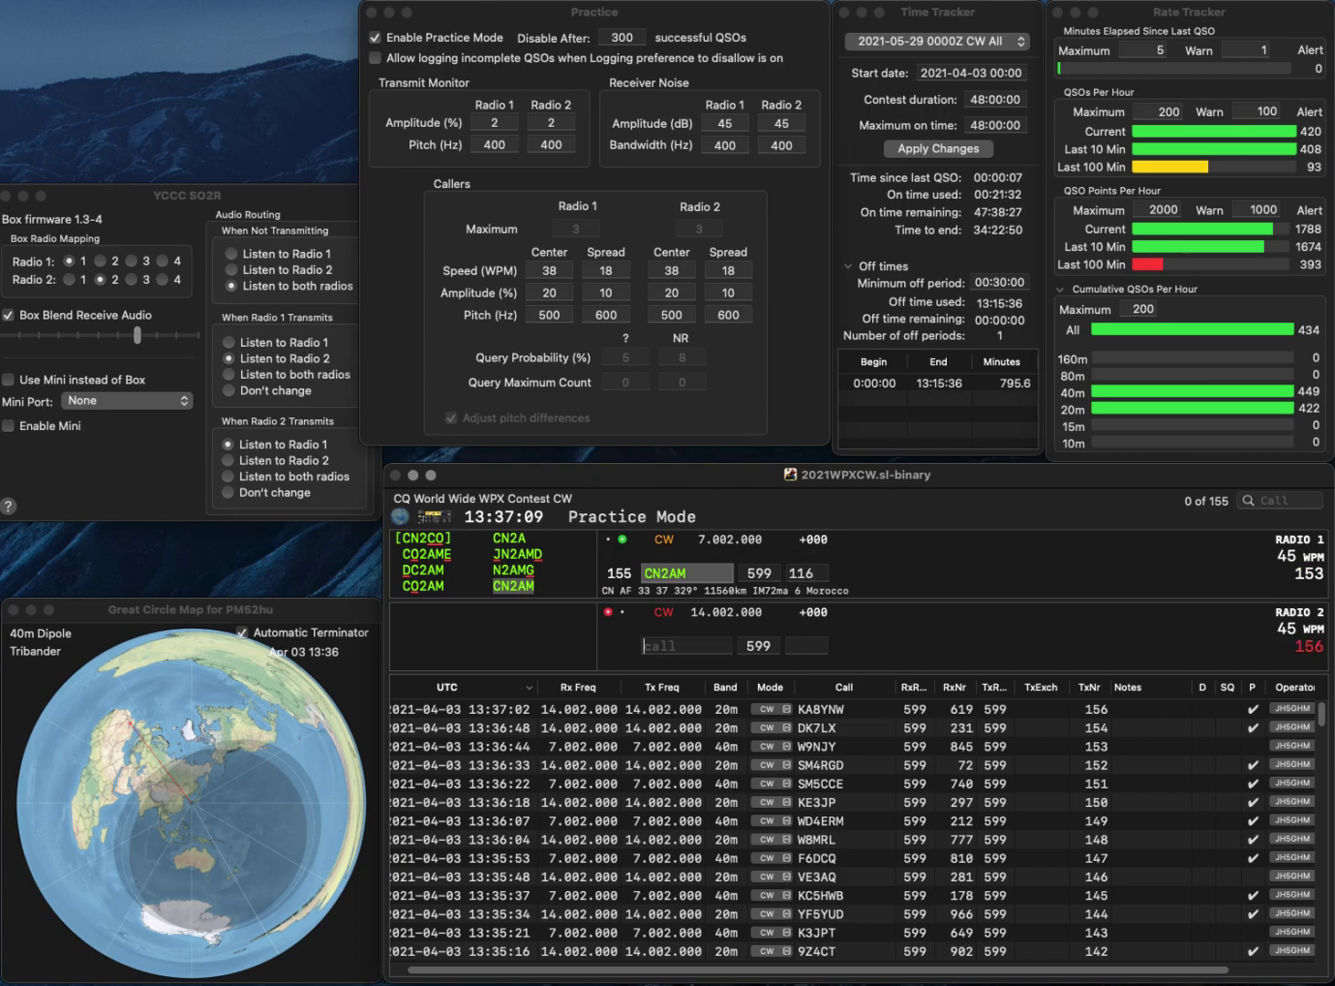
{"action": "key", "text": "Return"}
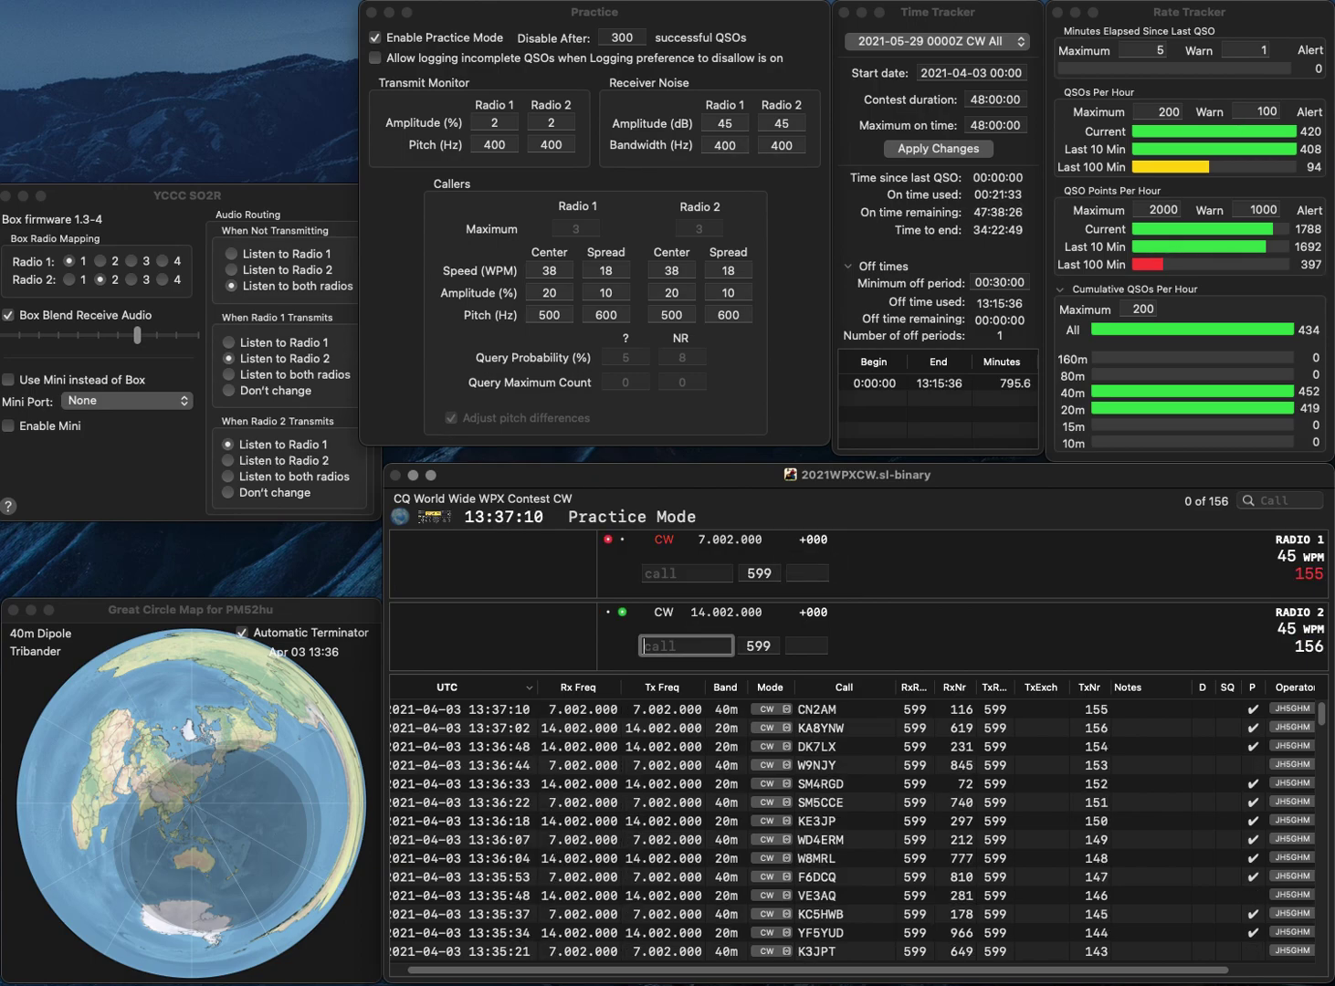
Answer PY2XL on Radio 2 and the partial call III on Radio 1.
{"action": "type", "text": "PY2"}
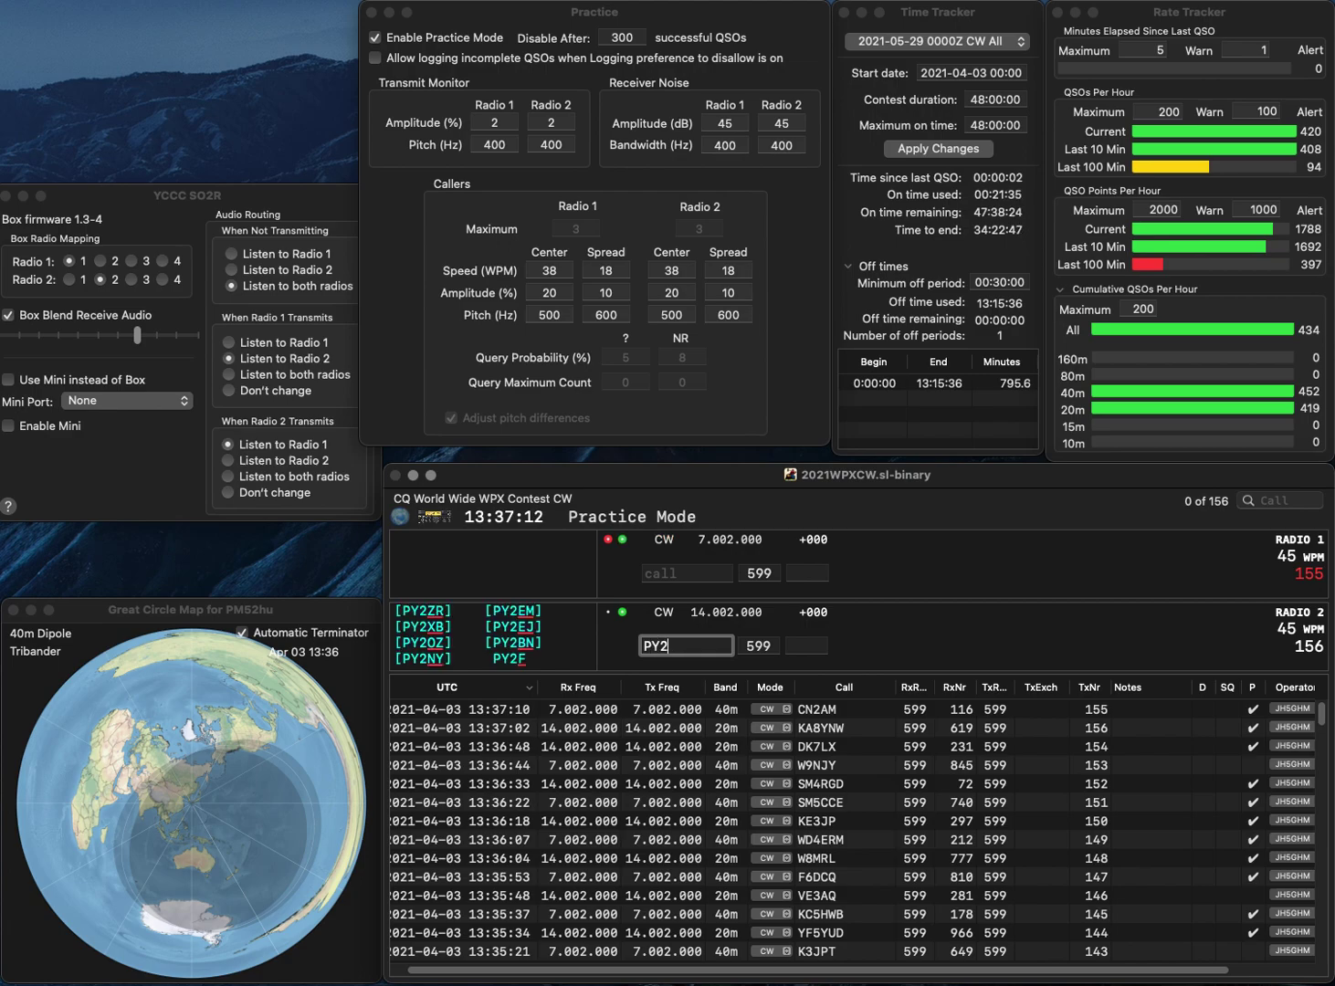
{"action": "type", "text": "XL"}
{"action": "key", "text": "Return"}
{"action": "type", "text": "DL"}
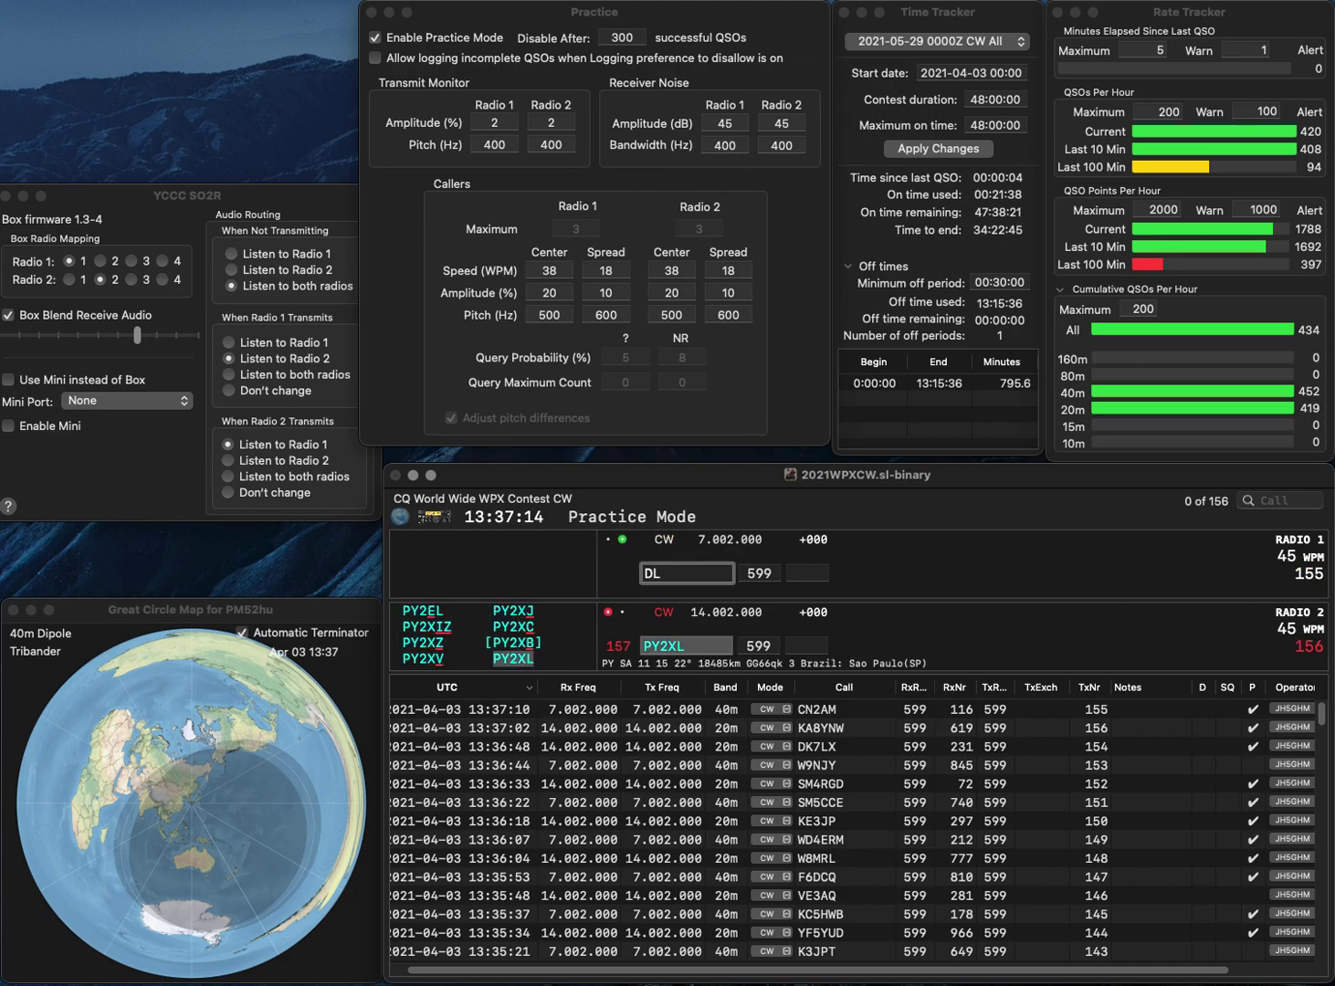
{"action": "type", "text": "III"}
{"action": "key", "text": "Return"}
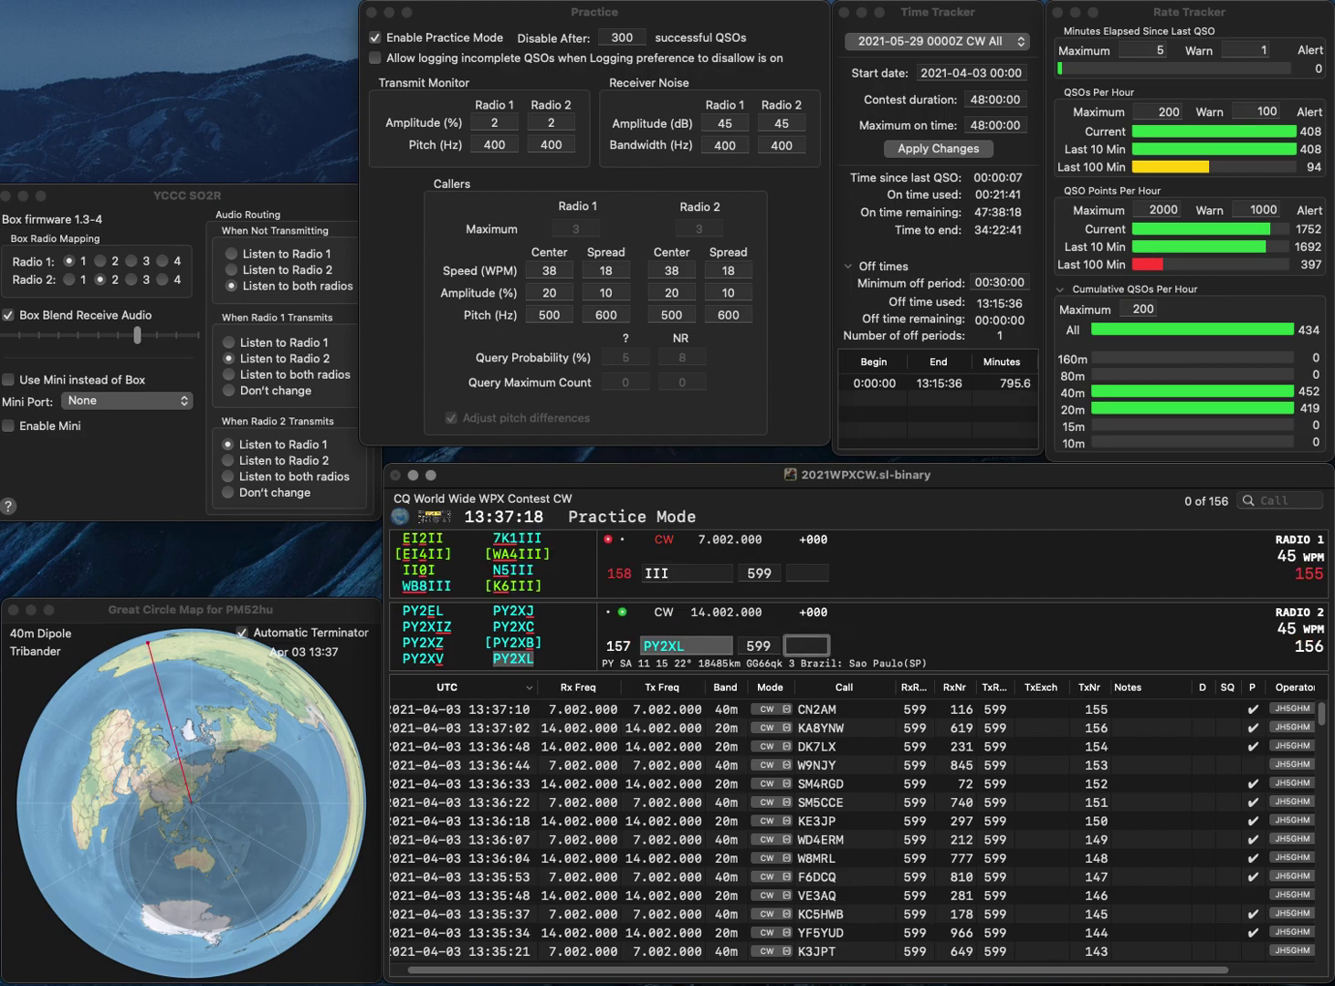
{"action": "type", "text": "723"}
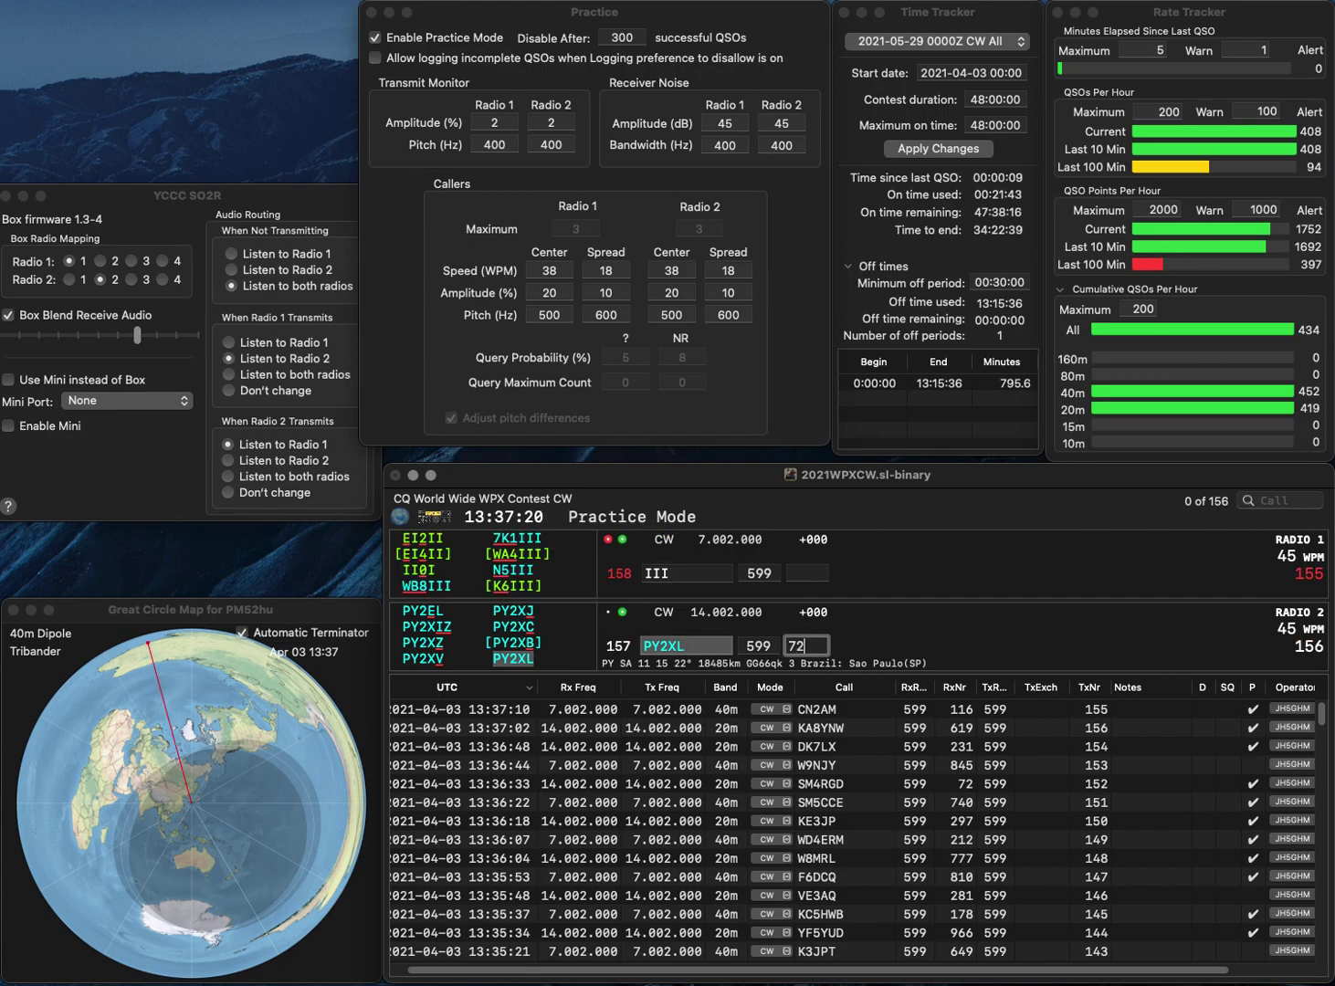
{"action": "key", "text": "Return"}
{"action": "key", "text": "BackSpace"}
{"action": "type", "text": "0I"}
{"action": "key", "text": "Return"}
Answer the partial call HAA on Radio 2 and log II0I on Radio 1 with received number 367.
{"action": "key", "text": "BackSpace"}
{"action": "type", "text": "HAA"}
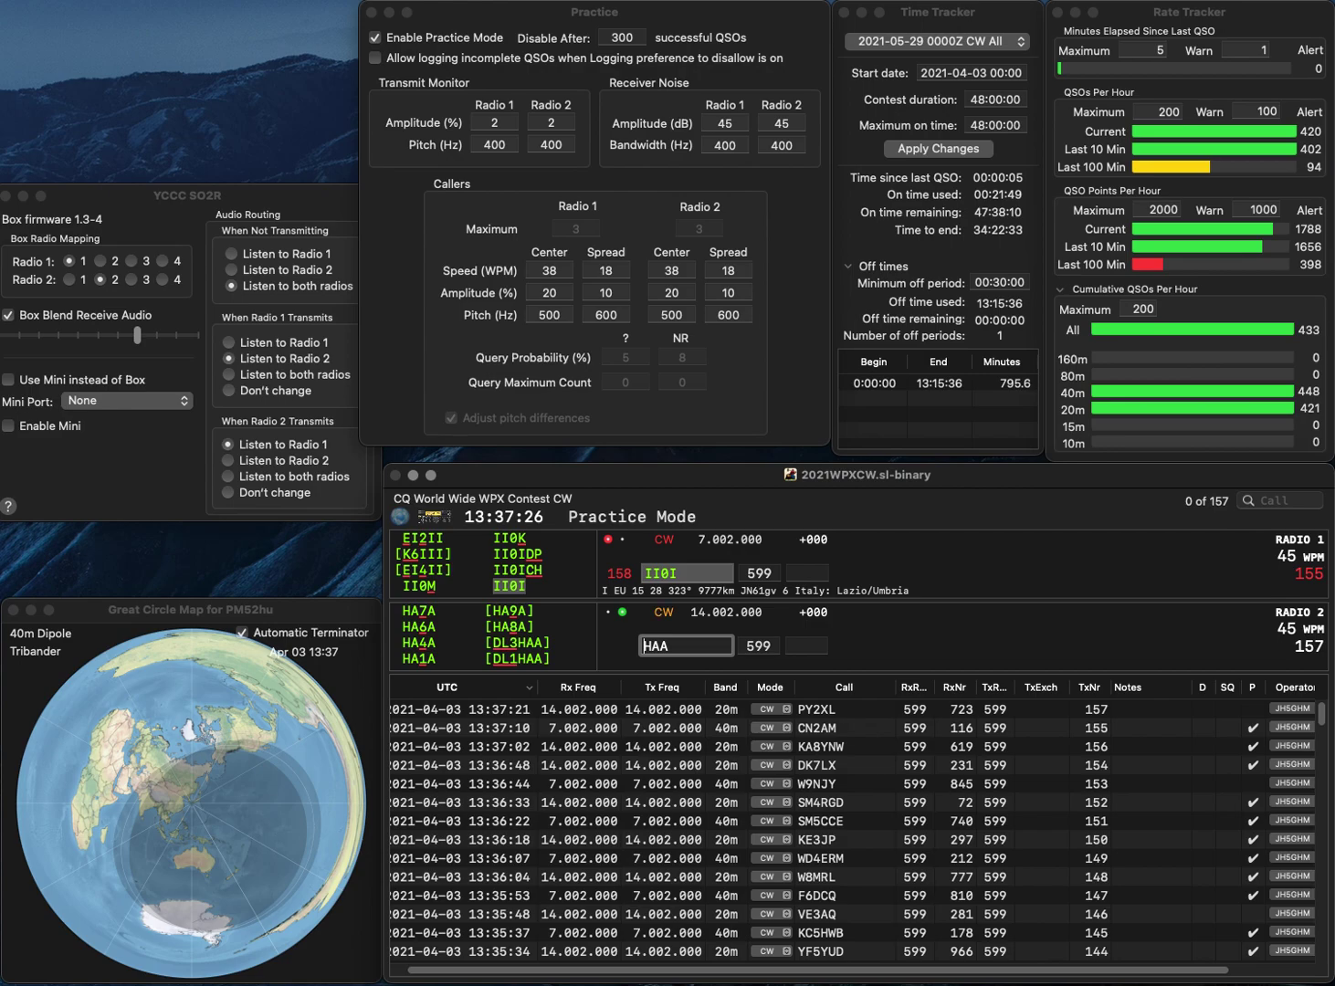
{"action": "key", "text": "Return"}
{"action": "key", "text": "Tab"}
{"action": "type", "text": "367"}
{"action": "key", "text": "Return"}
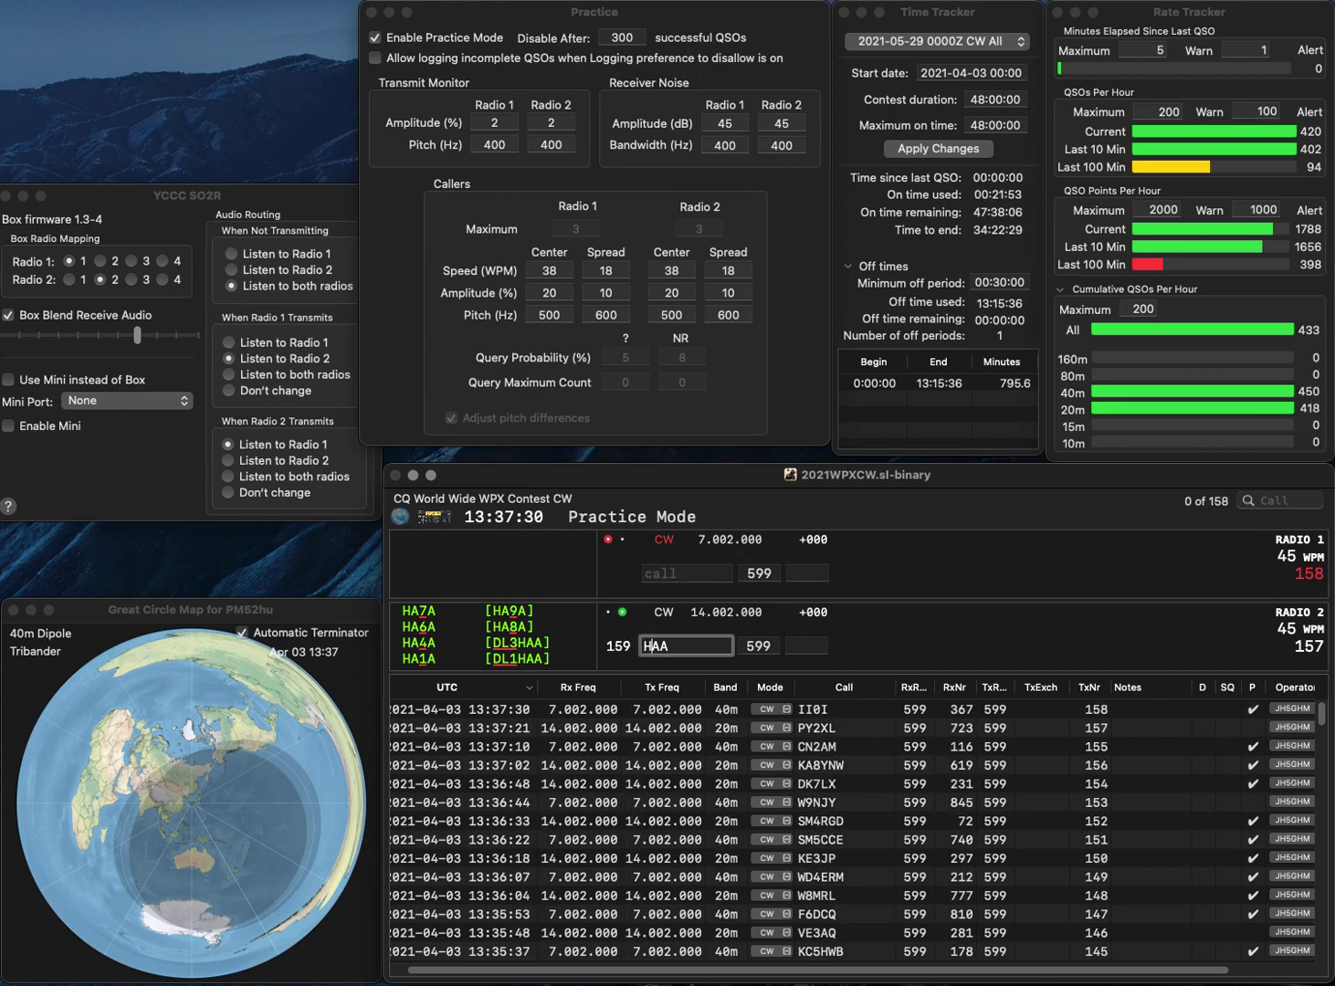
{"action": "key", "text": "Delete"}
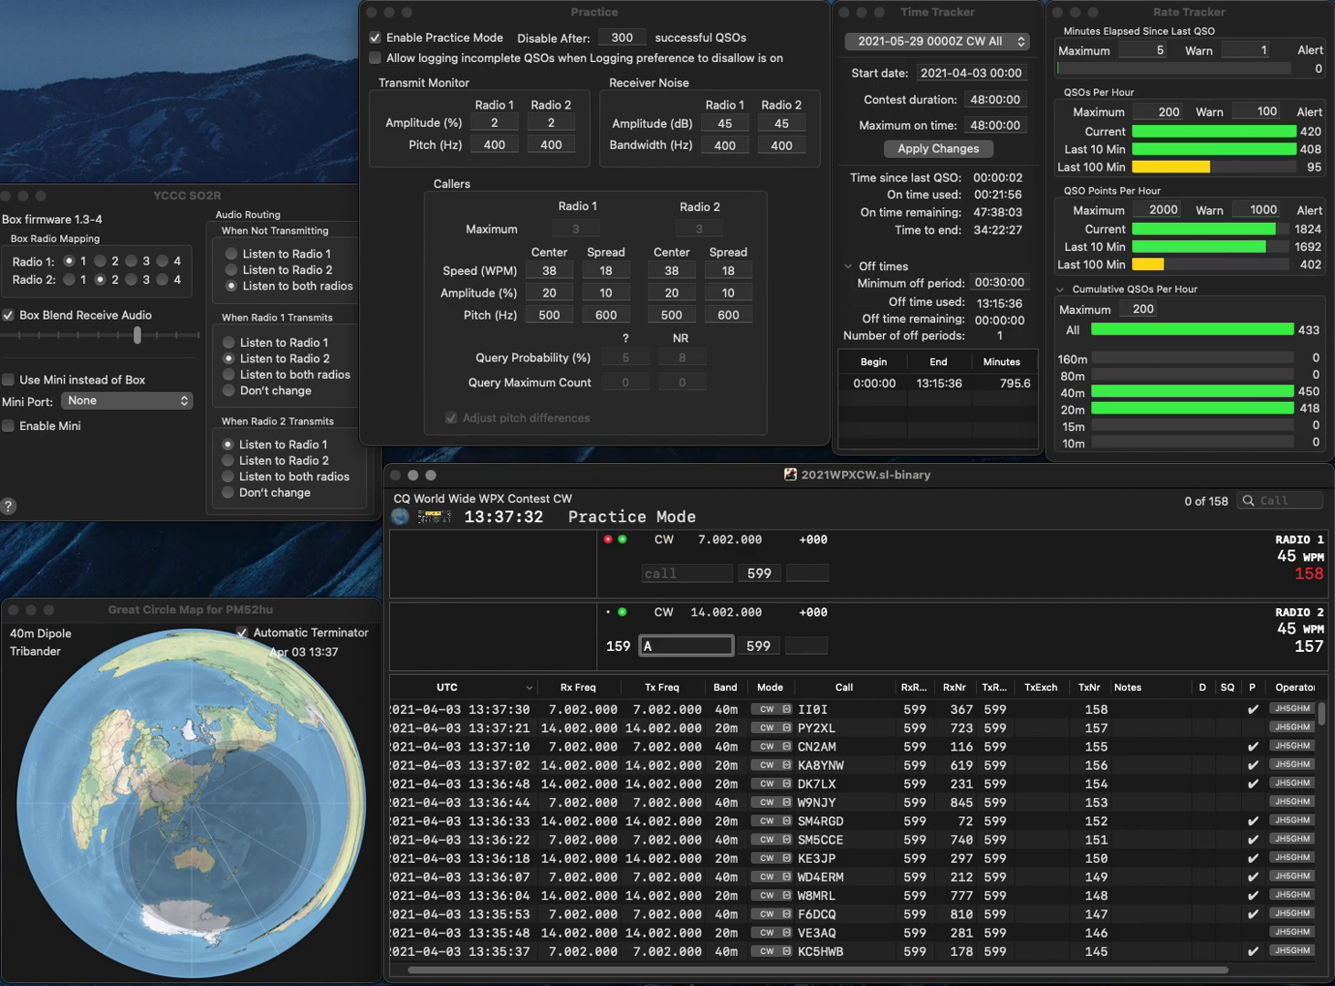
{"action": "type", "text": "5T"}
{"action": "type", "text": "A"}
{"action": "type", "text": "0"}
{"action": "key", "text": "Return"}
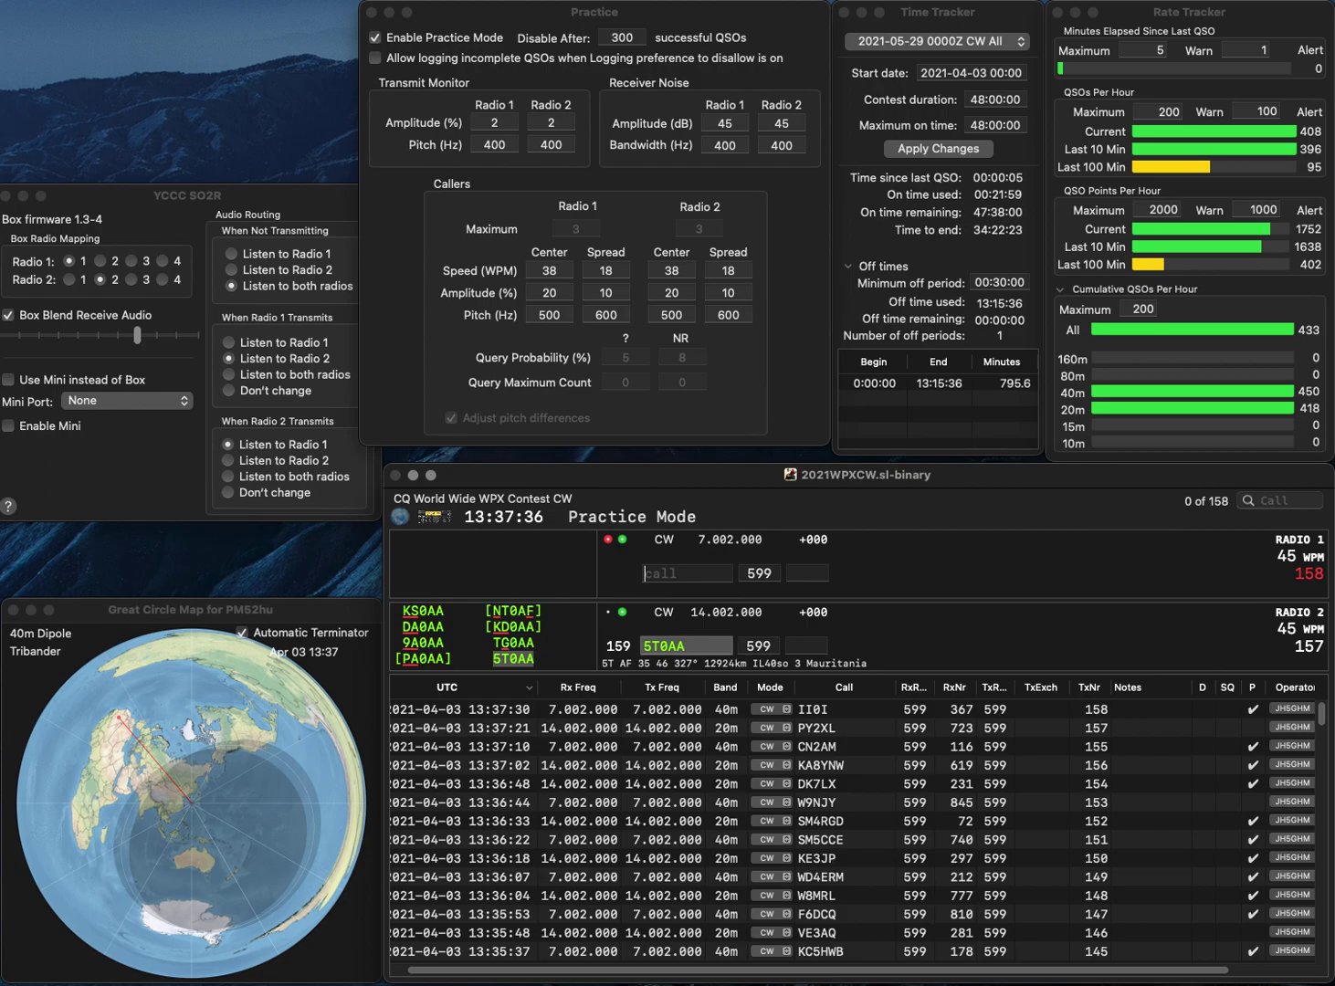
{"action": "type", "text": "DL6FB"}
{"action": "type", "text": "R"}
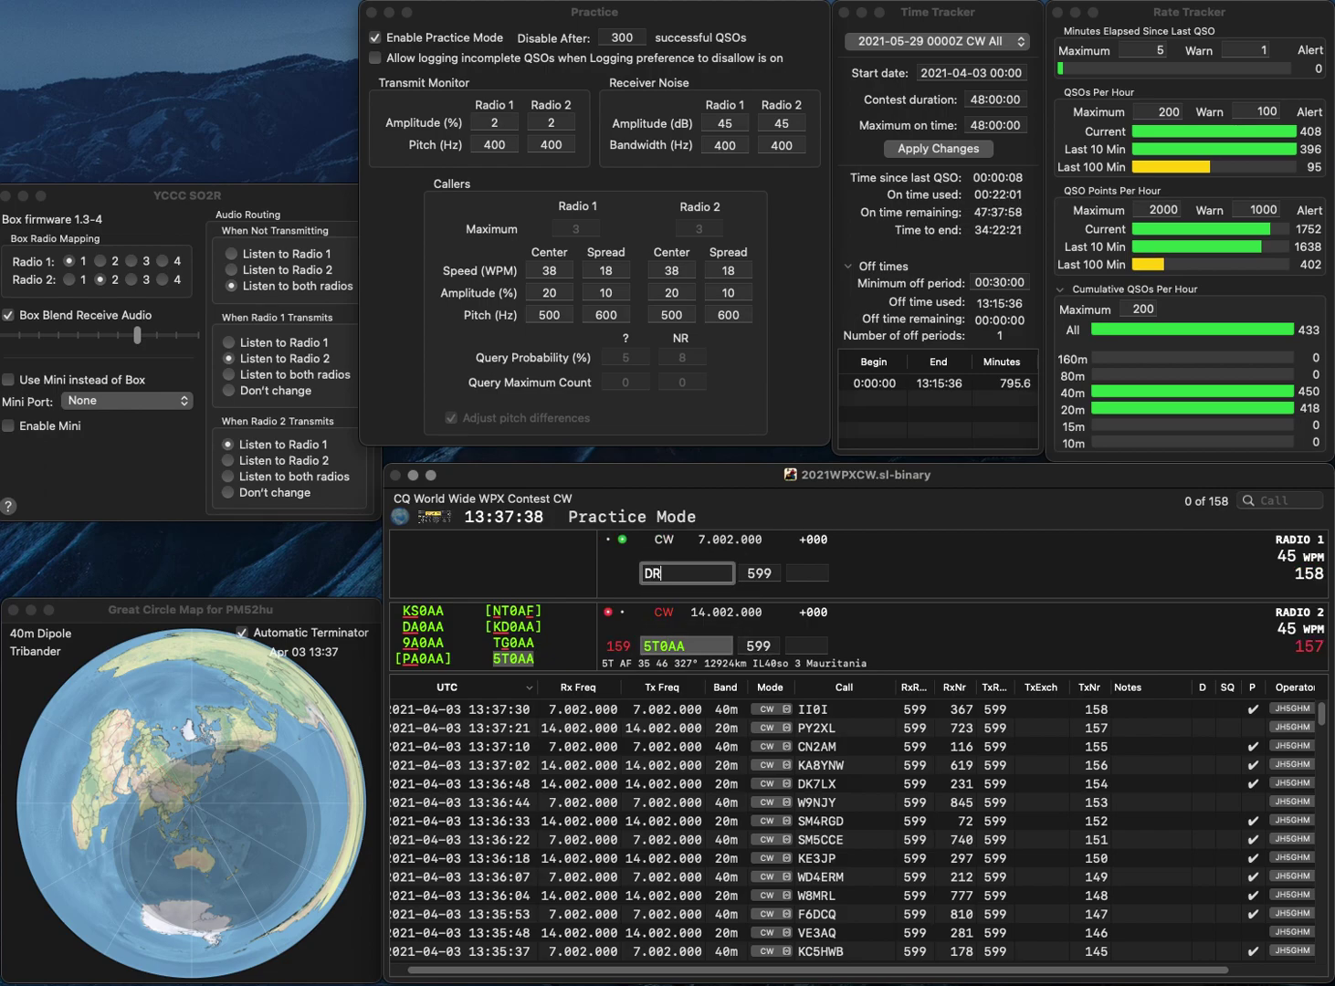
{"action": "key", "text": "BackSpace"}
{"action": "type", "text": "L6FBR"}
{"action": "key", "text": "Return"}
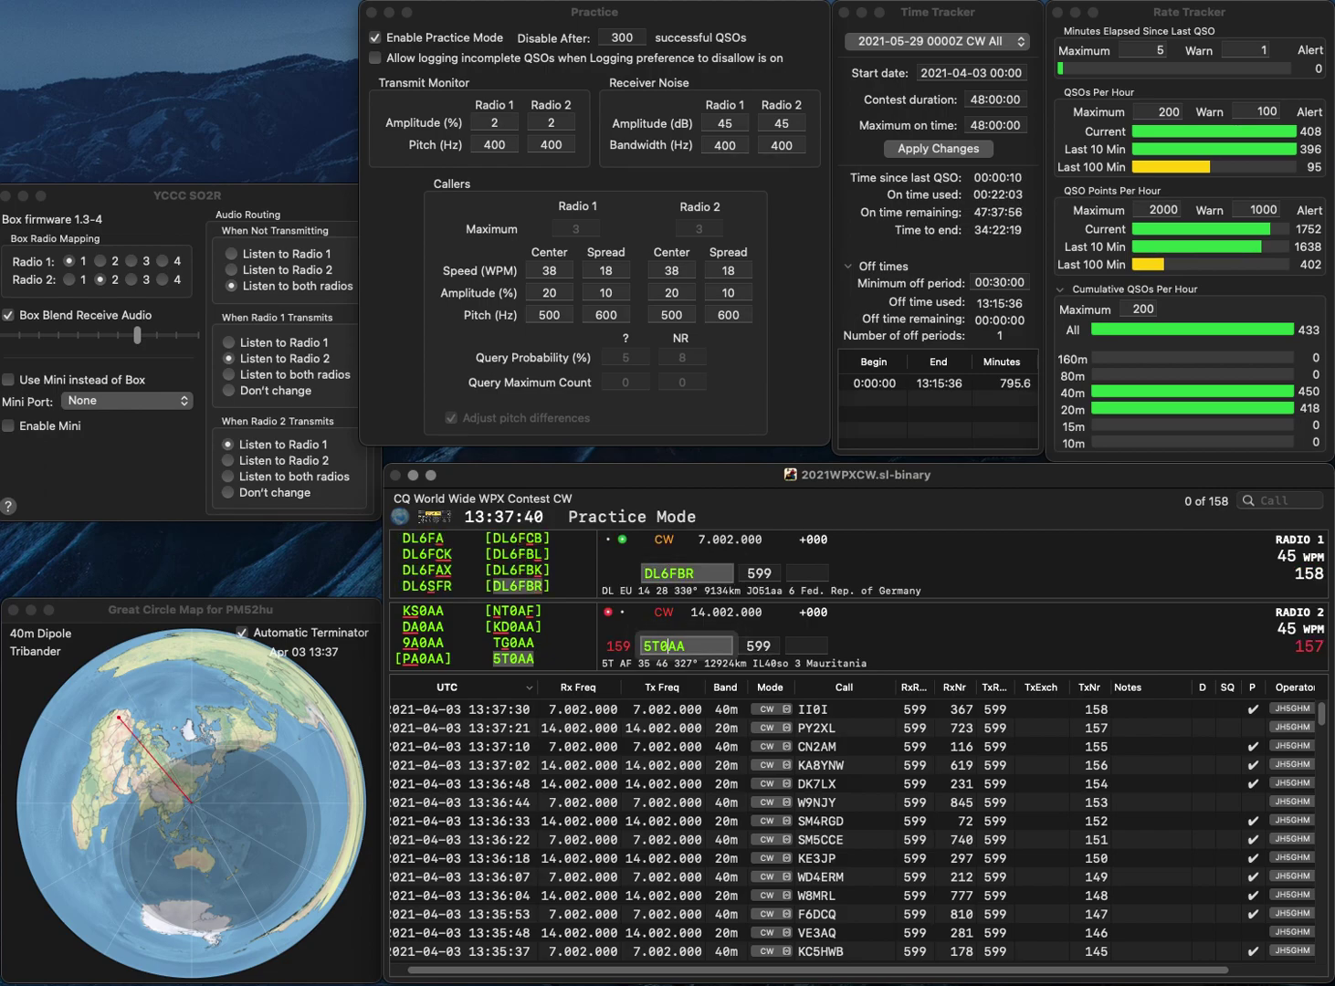
Log 5T0AA on Radio 2 with received number 328 and DL6FBR on Radio 1 with received number 312.
{"action": "key", "text": "Tab"}
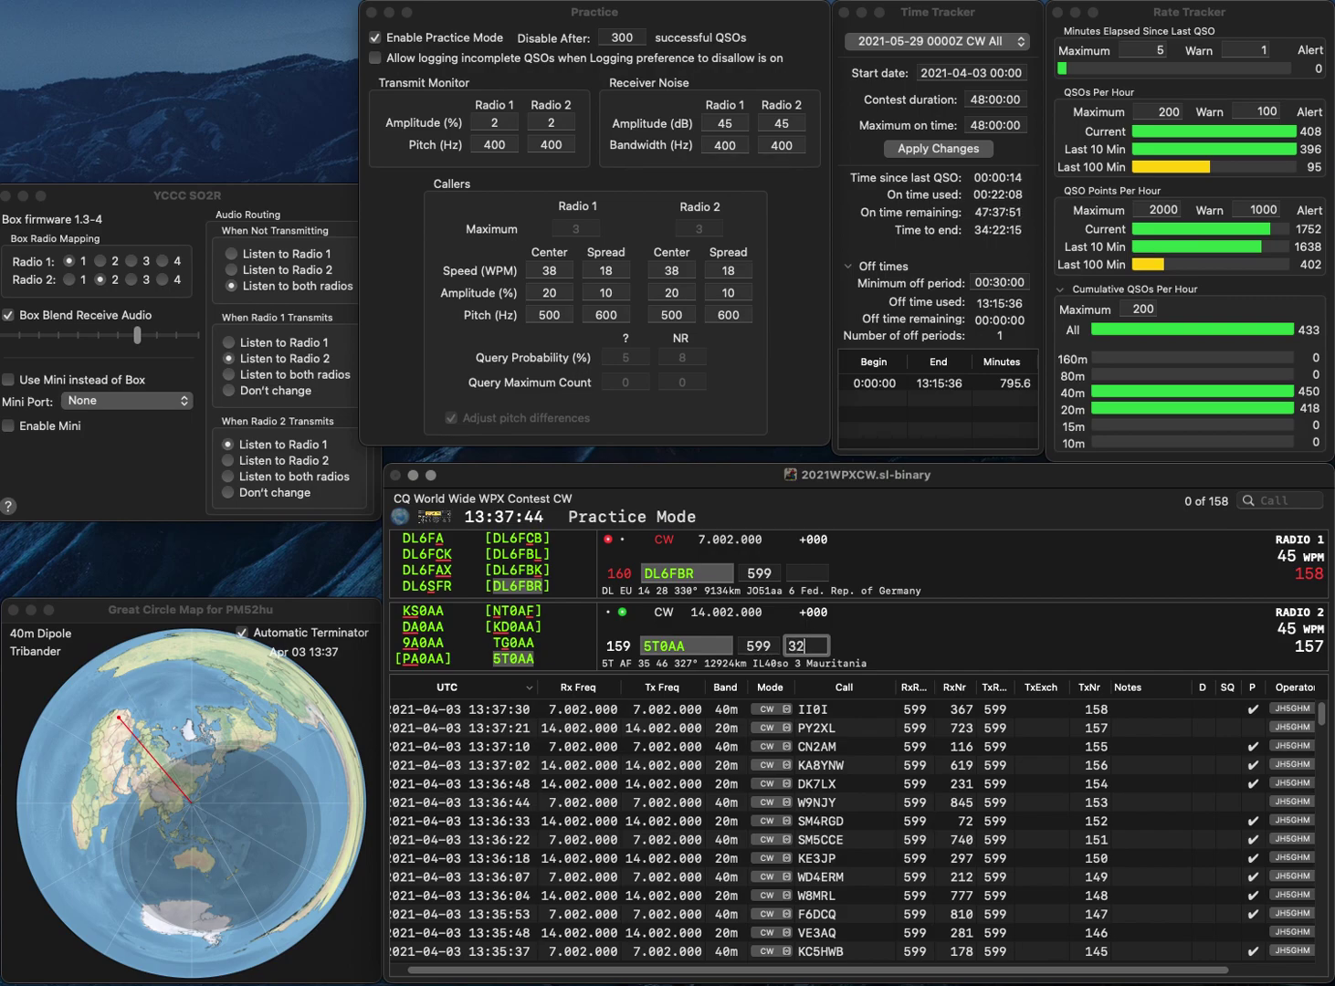
{"action": "key", "text": "Return"}
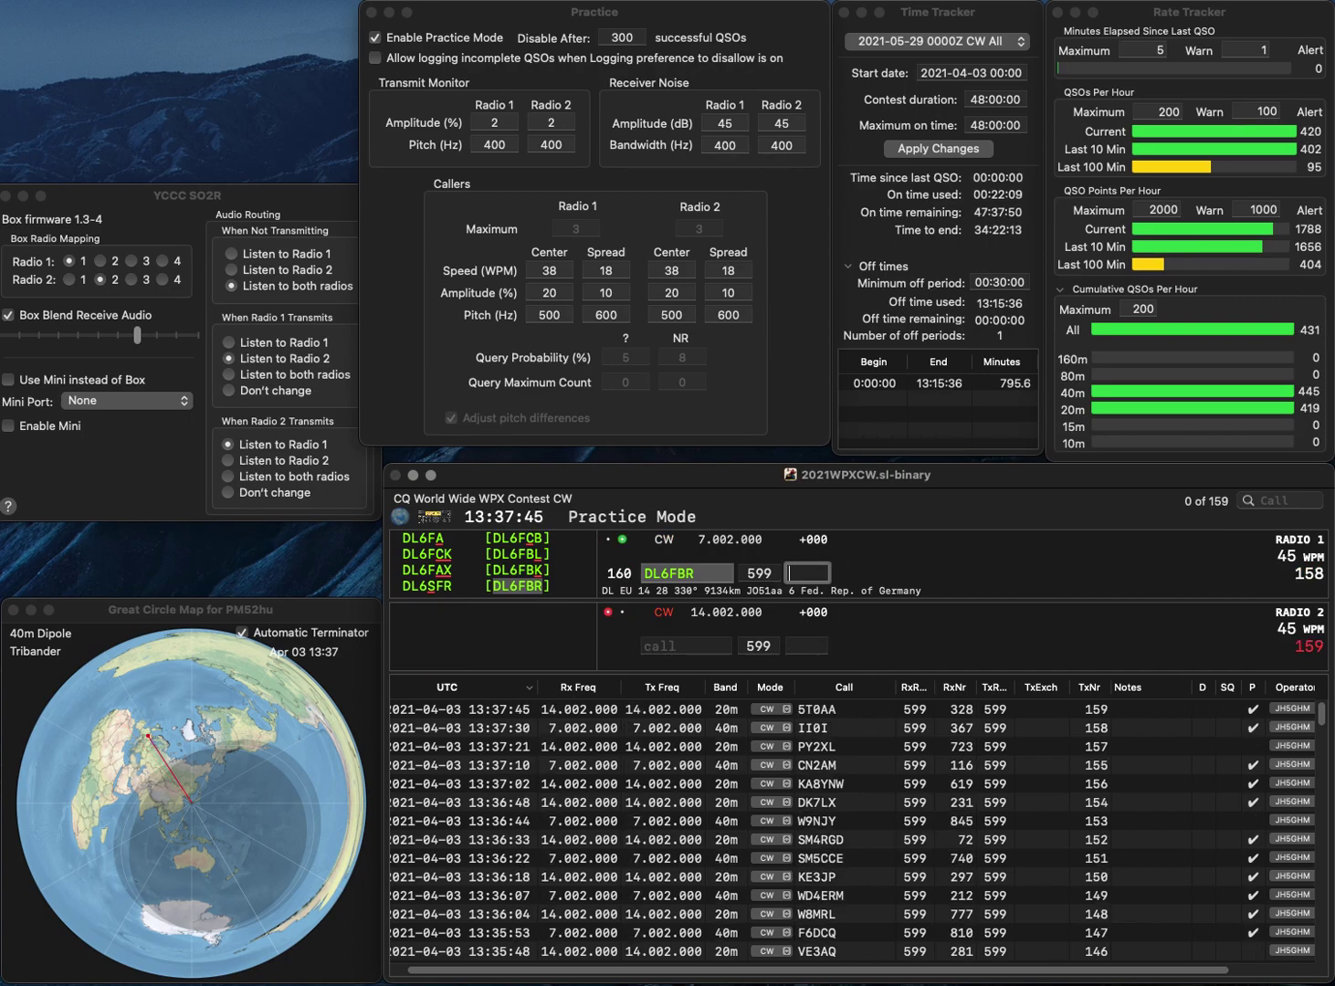
{"action": "type", "text": "312"}
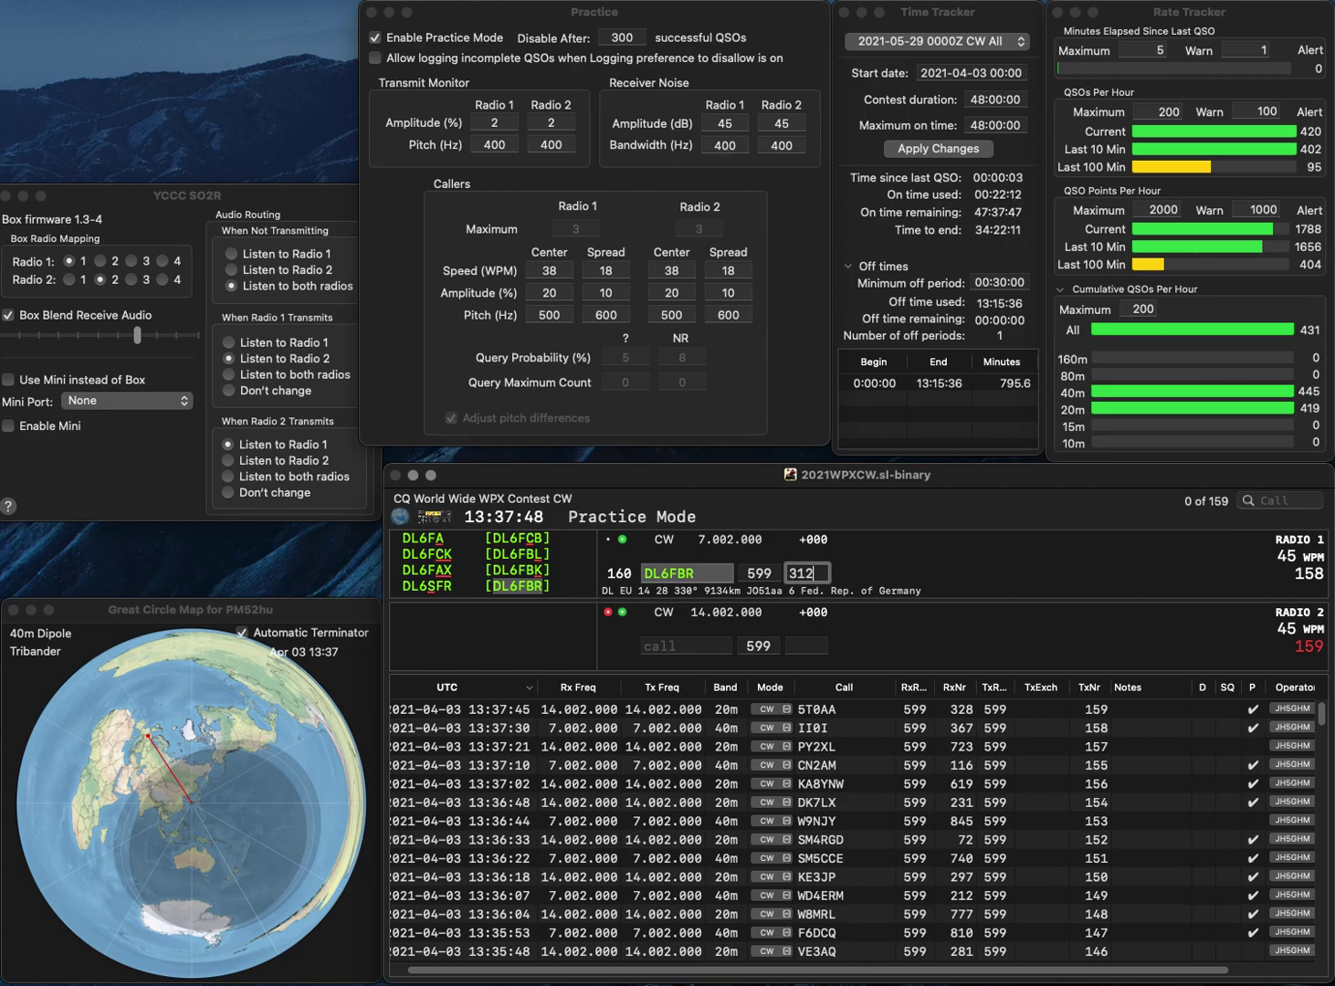
{"action": "key", "text": "Return"}
{"action": "type", "text": "W2GPH"}
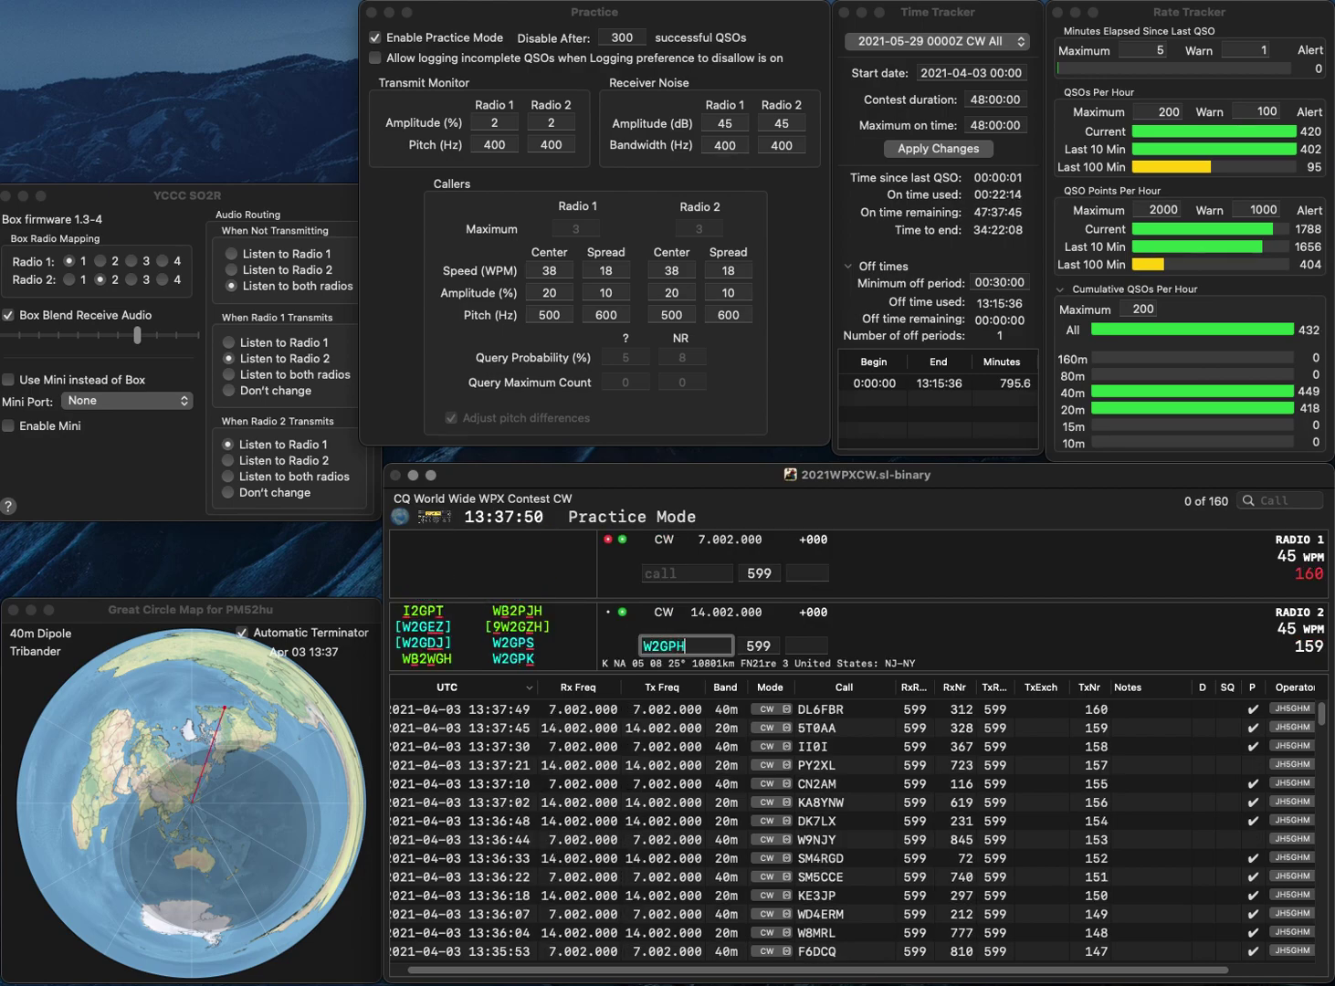
{"action": "key", "text": "BackSpace"}
{"action": "type", "text": "S"}
{"action": "key", "text": "Return"}
{"action": "type", "text": "S"}
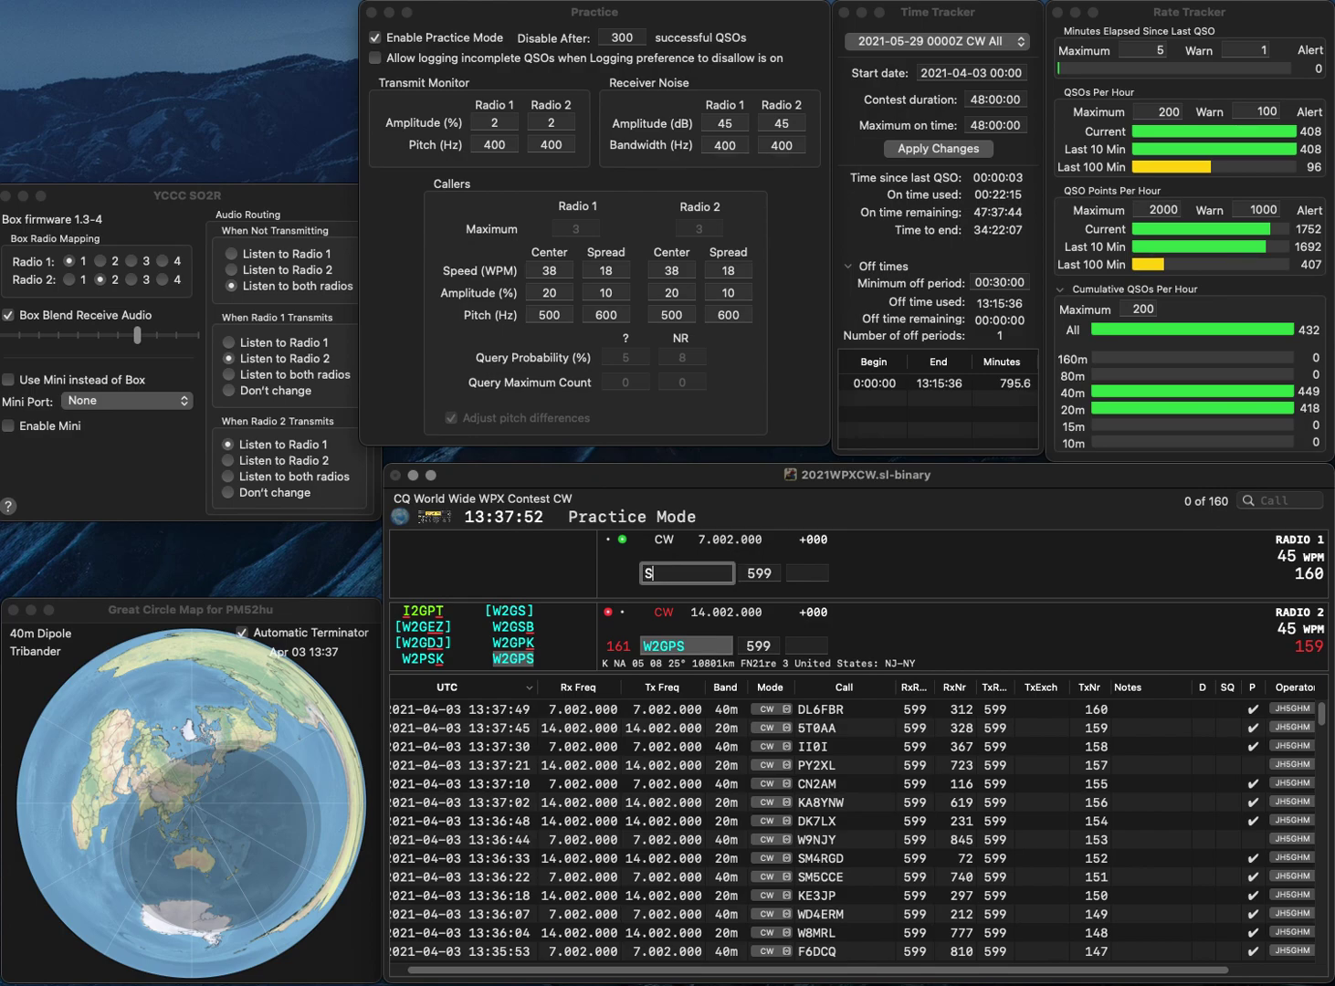
{"action": "type", "text": "52ZW"}
{"action": "key", "text": "Return"}
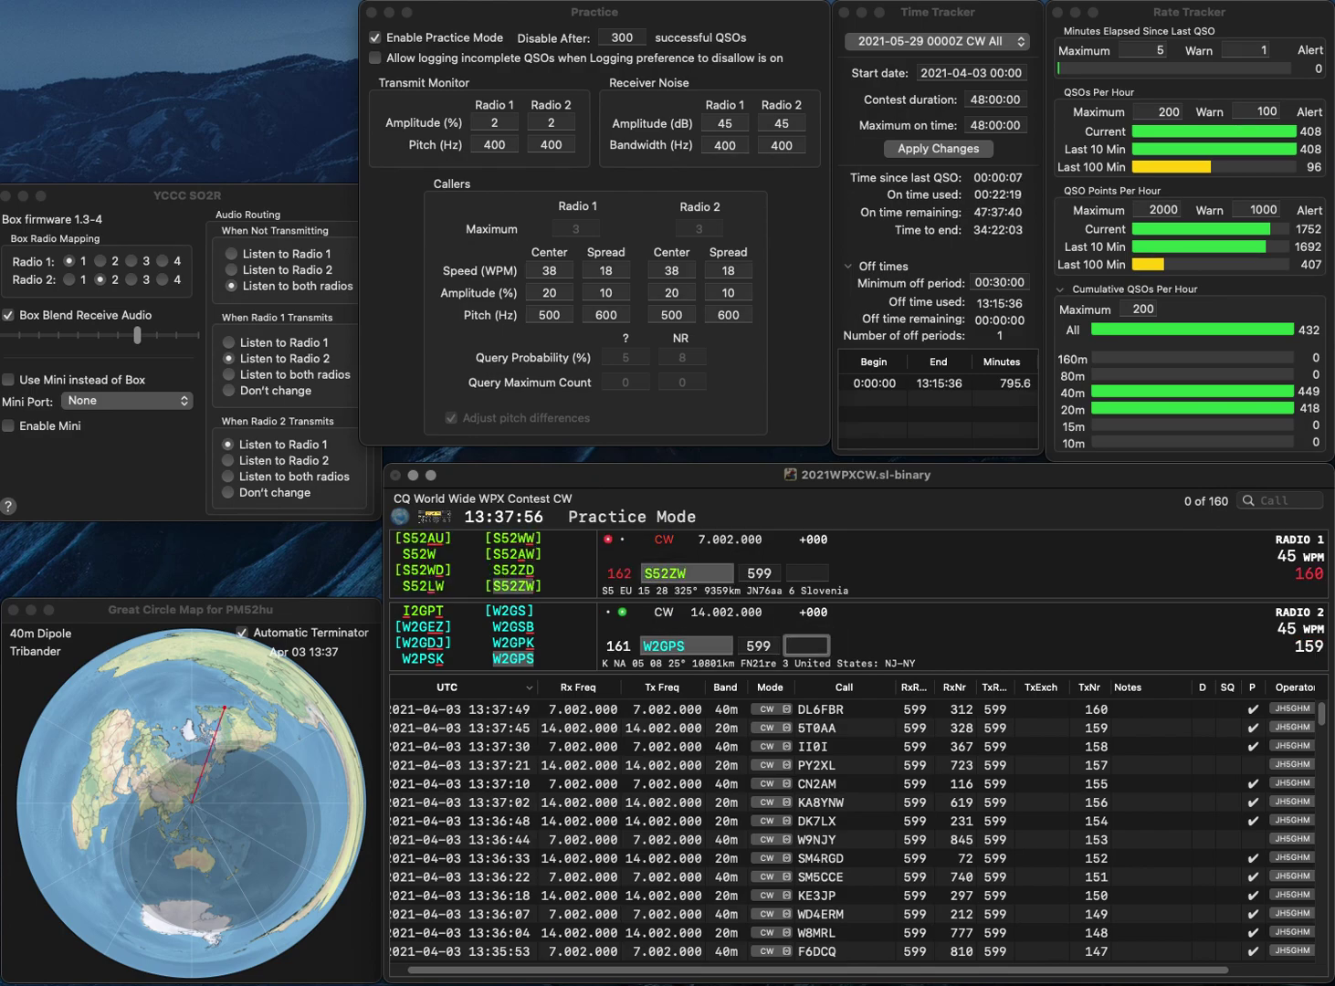
Log W2GPS on Radio 2 with received number 650 and S52ZW on Radio 1 with received number 527.
{"action": "type", "text": "650"}
{"action": "key", "text": "Return"}
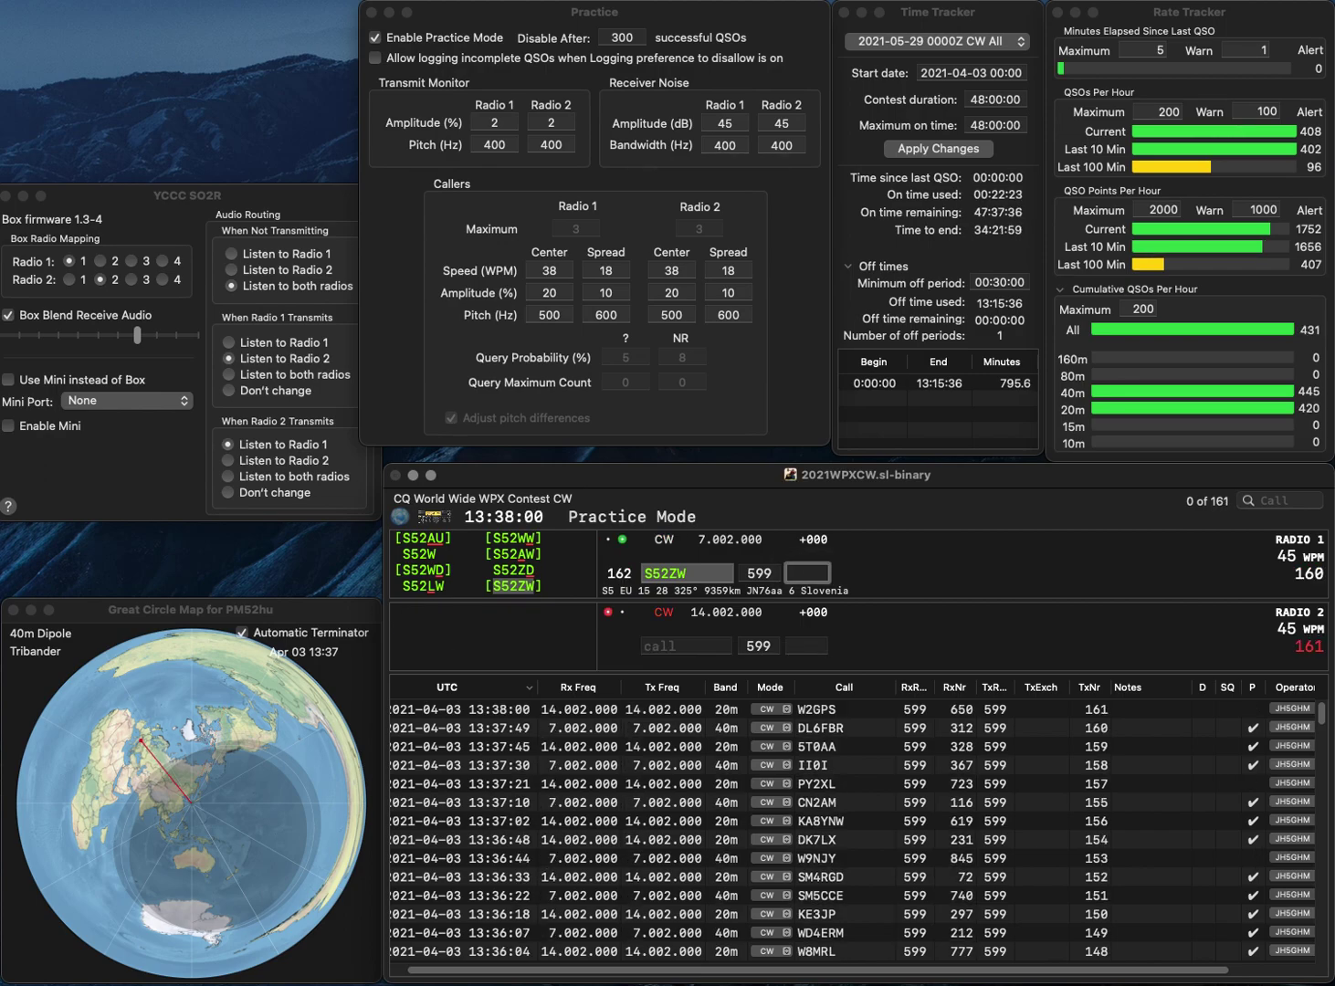
{"action": "type", "text": "527"}
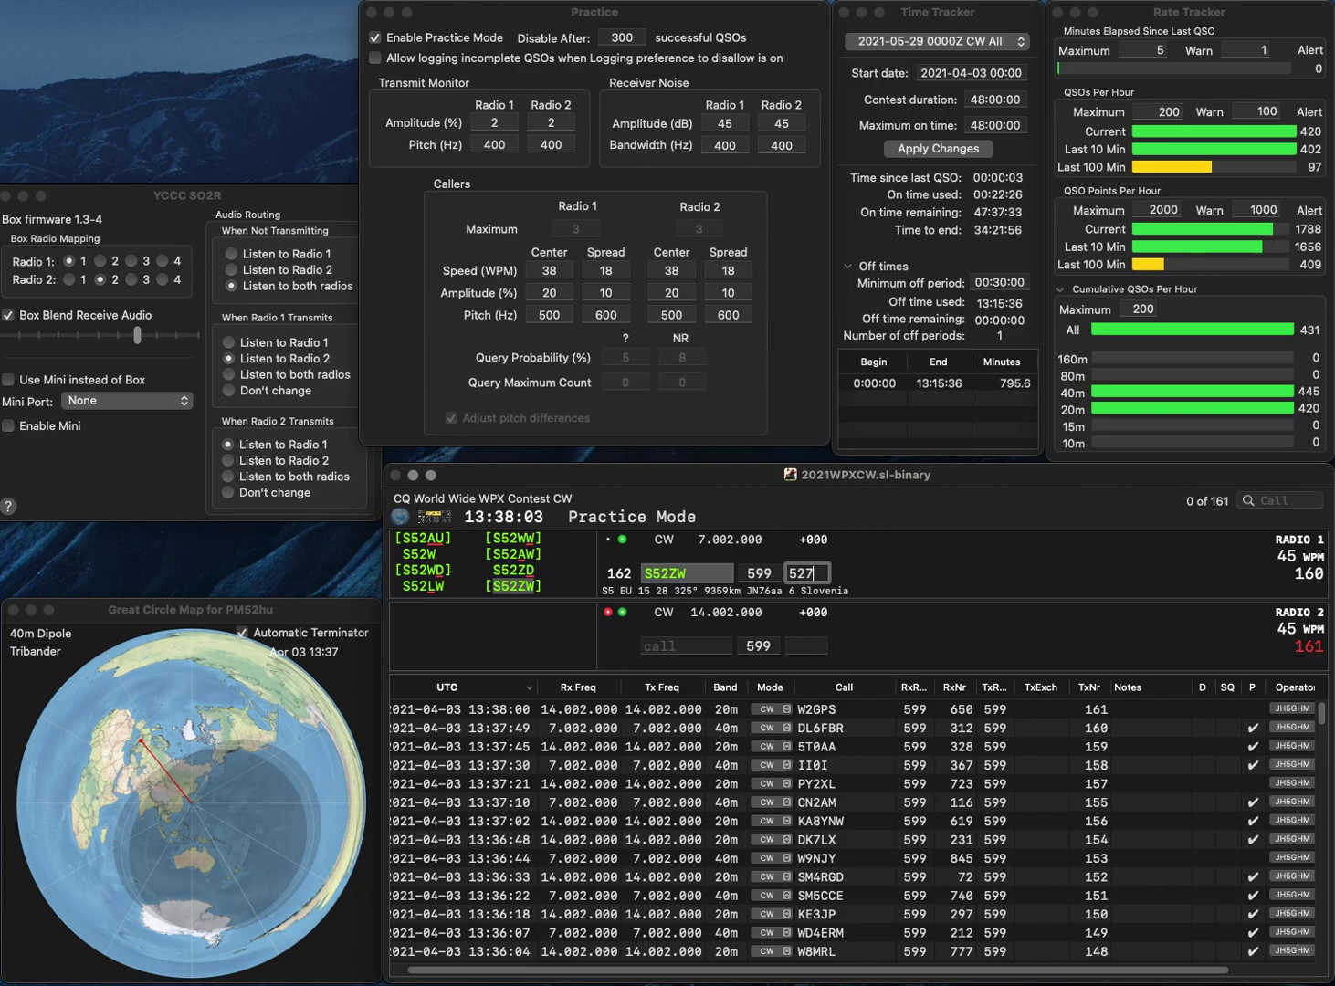
{"action": "key", "text": "Return"}
Answer DX1SPC on Radio 2 and N3MRA on Radio 1.
{"action": "type", "text": "X1S"}
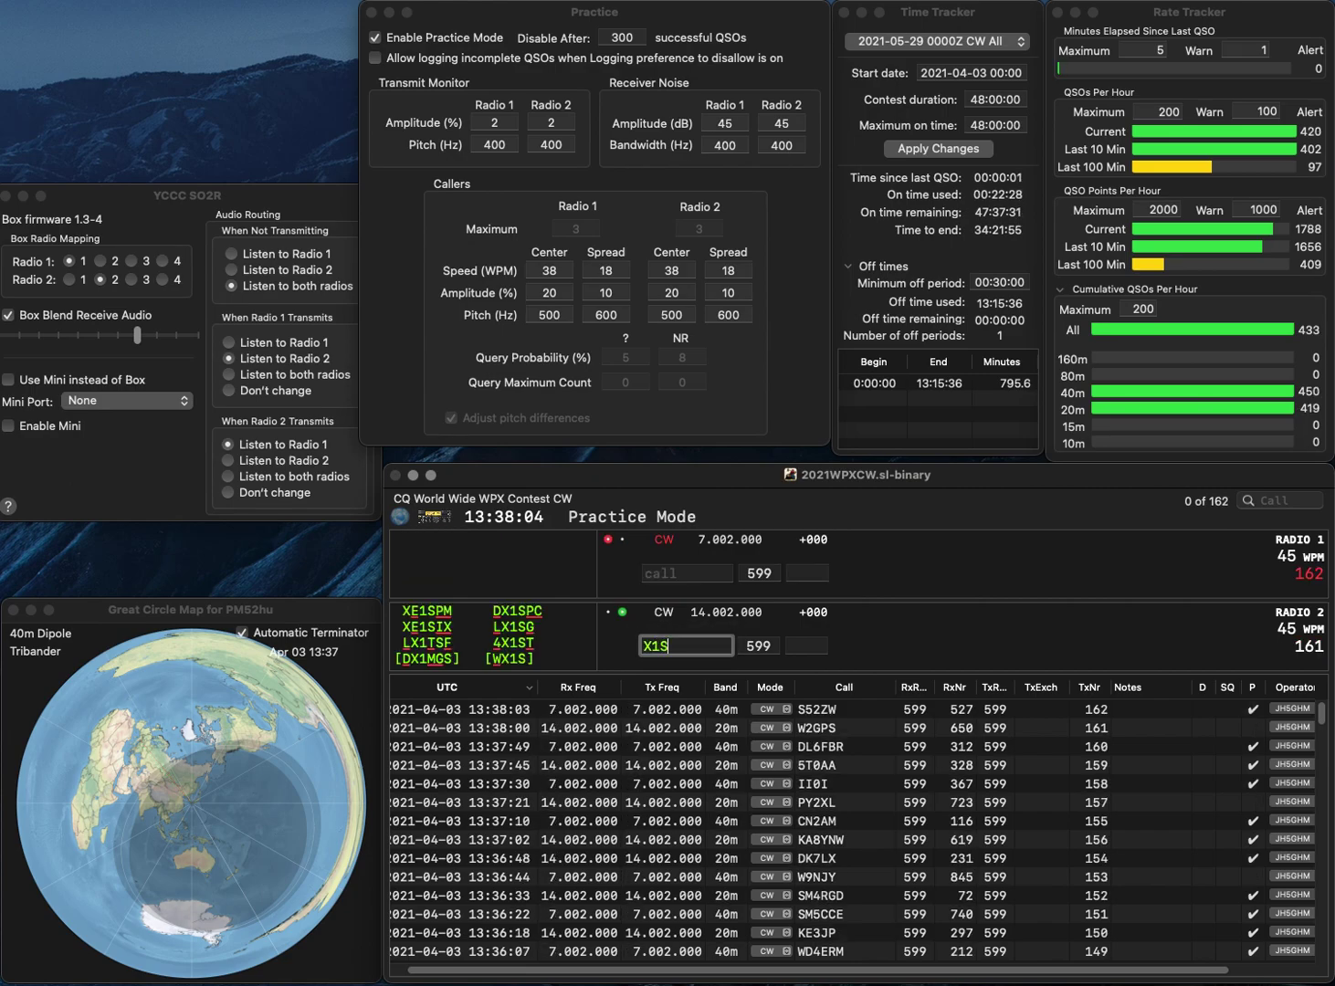
{"action": "type", "text": "PCD"}
{"action": "key", "text": "Return"}
{"action": "type", "text": "EMRA"}
{"action": "key", "text": "Home"}
{"action": "type", "text": "N3"}
{"action": "key", "text": "Return"}
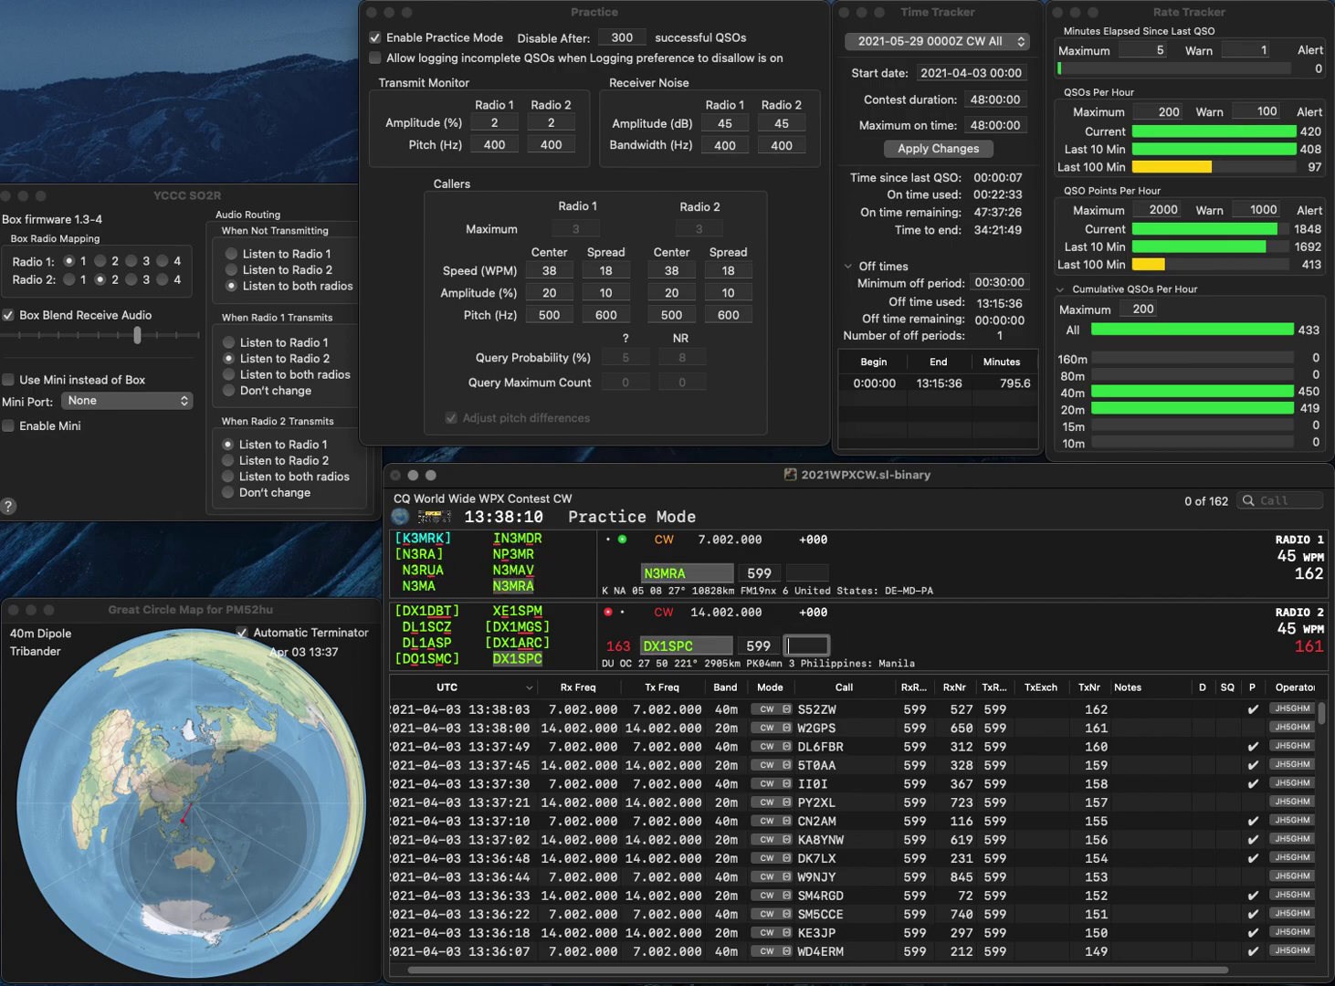
Log DX1SPC on Radio 2 with received number 502 and N3MRA on Radio 1 with received number 116.
{"action": "type", "text": "502"}
{"action": "key", "text": "Return"}
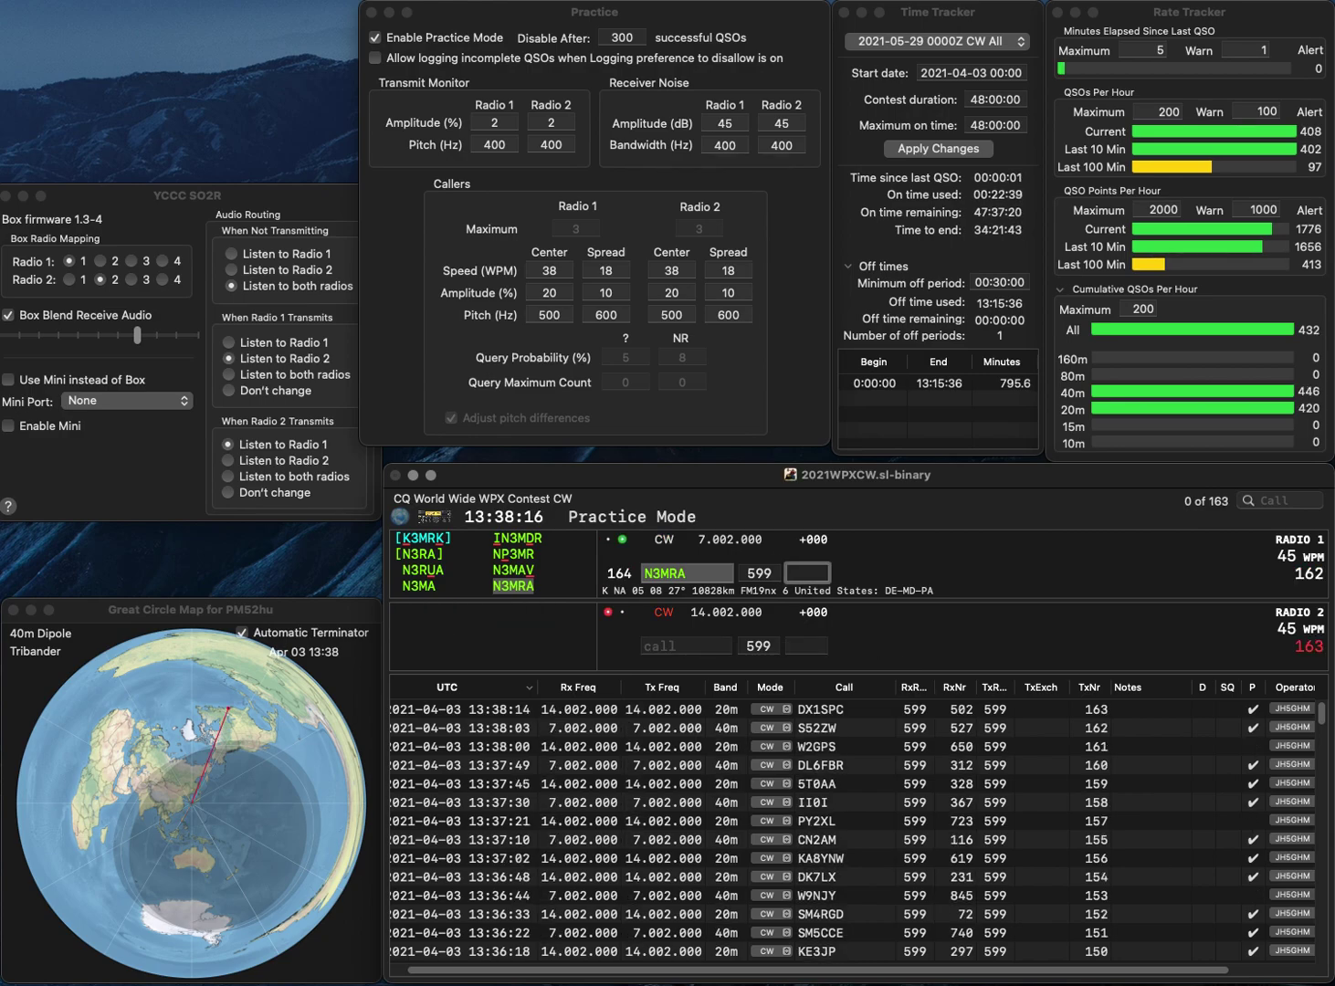
{"action": "type", "text": "116"}
{"action": "key", "text": "Return"}
Answer the partial call 3M on Radio 2 and the partial call F5 on Radio 1.
{"action": "type", "text": "3M"}
{"action": "key", "text": "Return"}
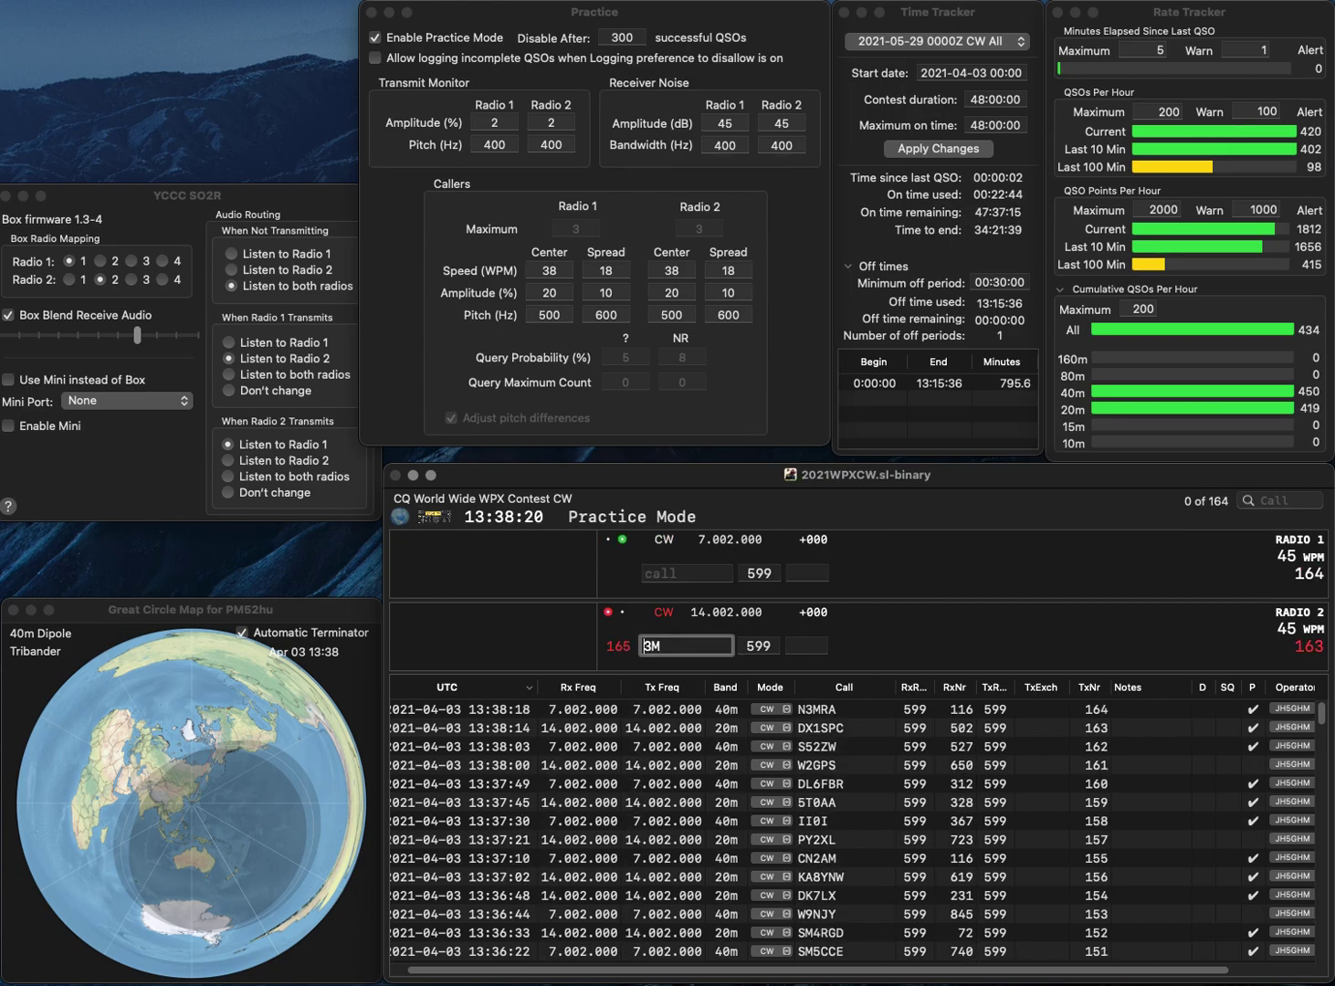
{"action": "type", "text": "F"}
{"action": "key", "text": "BackSpace"}
{"action": "key", "text": "Return"}
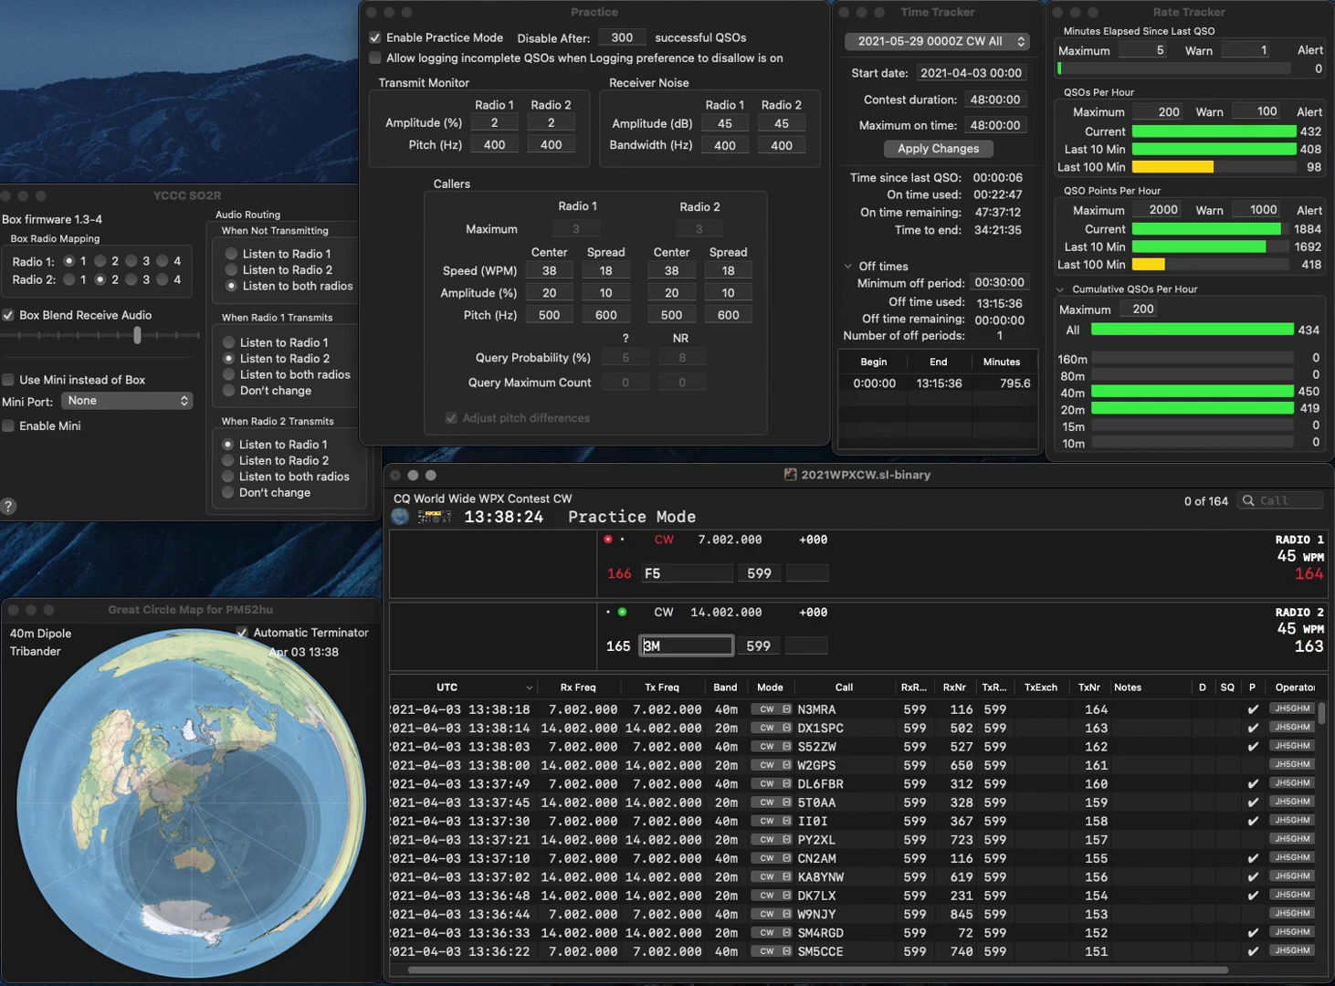
Complete the partial Radio 2 call as RQ3M and answer it, and complete the Radio 1 call as F5CCX.
{"action": "type", "text": "Q"}
{"action": "key", "text": "Home"}
{"action": "type", "text": "R"}
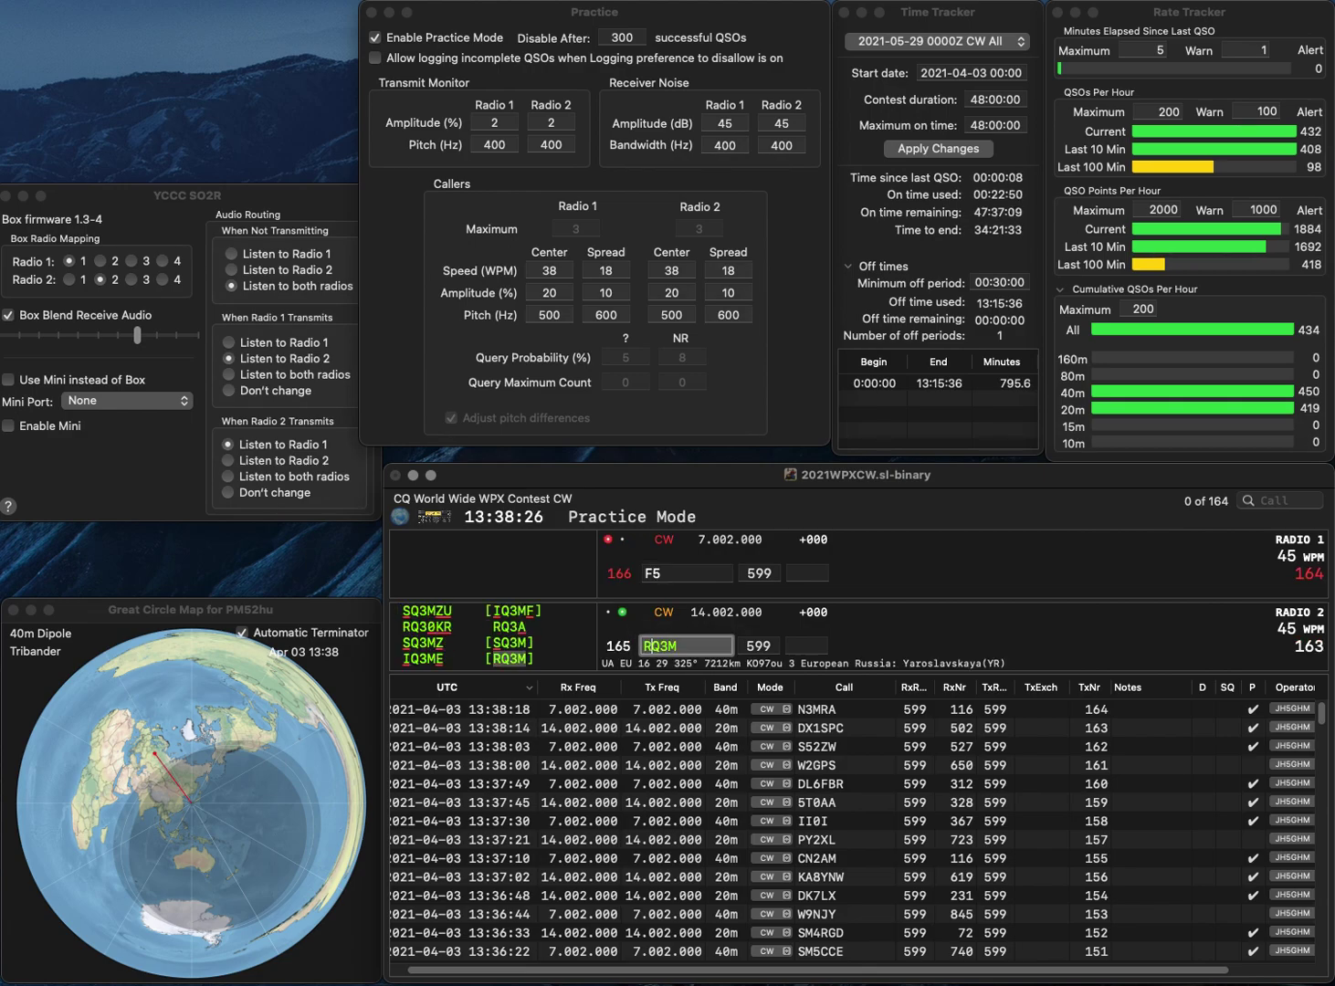
{"action": "key", "text": "Return"}
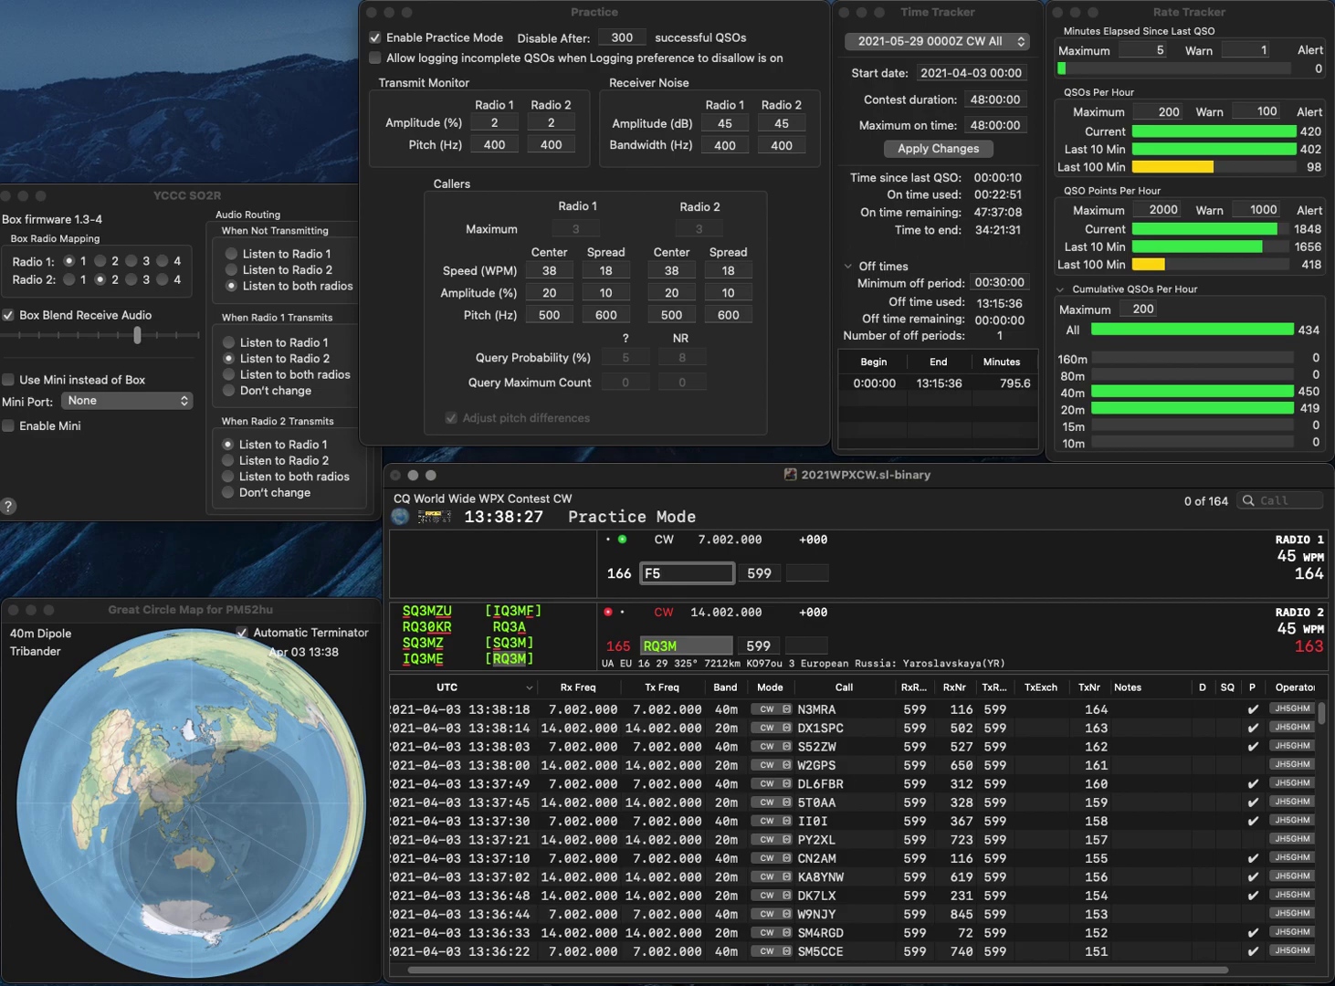
{"action": "type", "text": "CCX"}
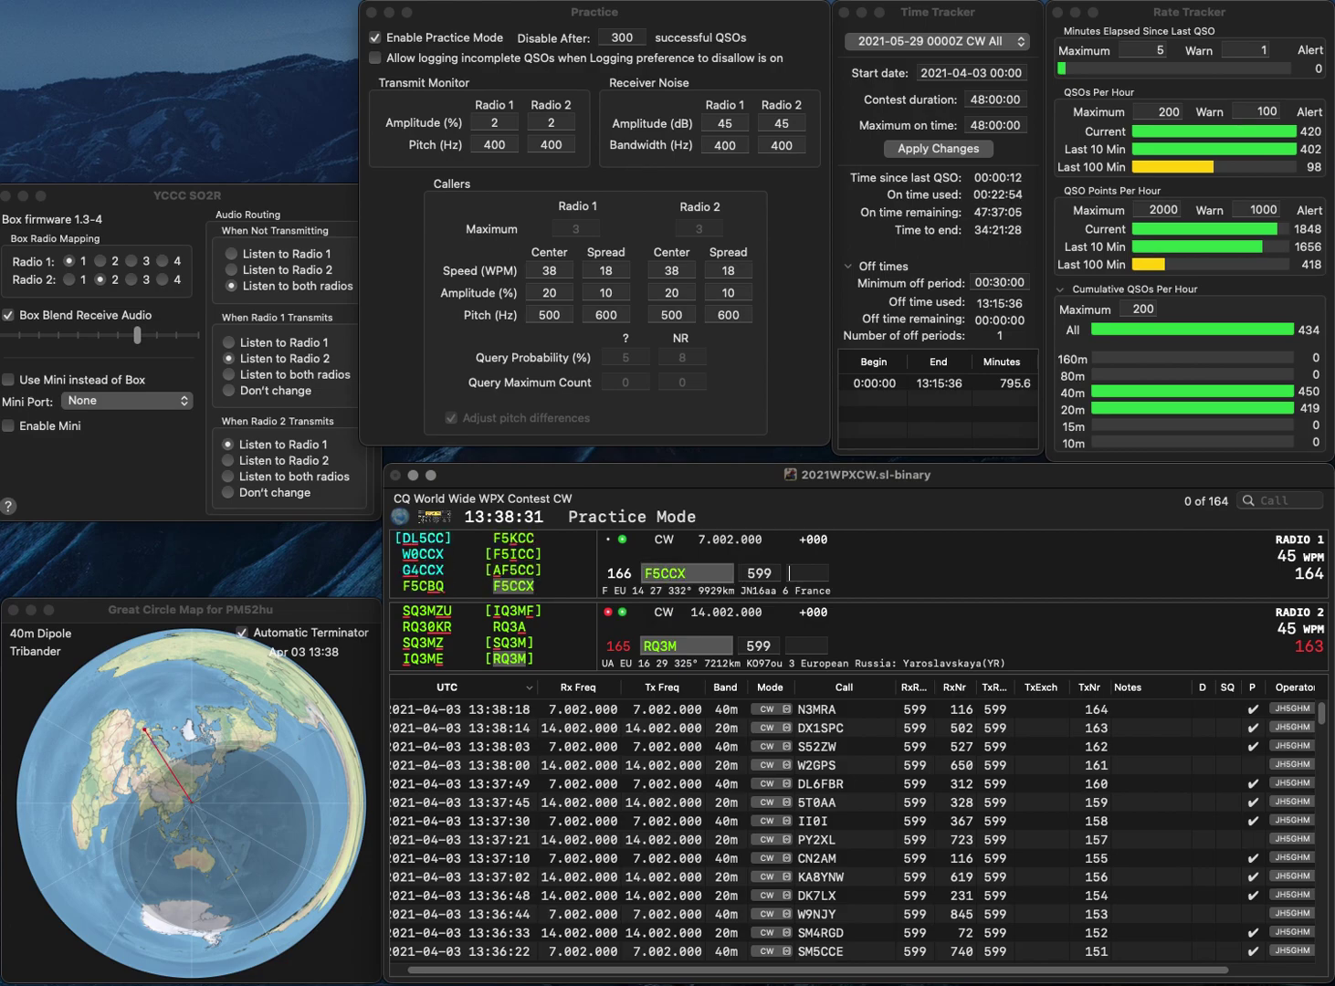
Log F5CCX on Radio 1 with received number 162 and RQ3M on Radio 2 with received number 949.
{"action": "key", "text": "space"}
{"action": "type", "text": "162"}
{"action": "key", "text": "Return"}
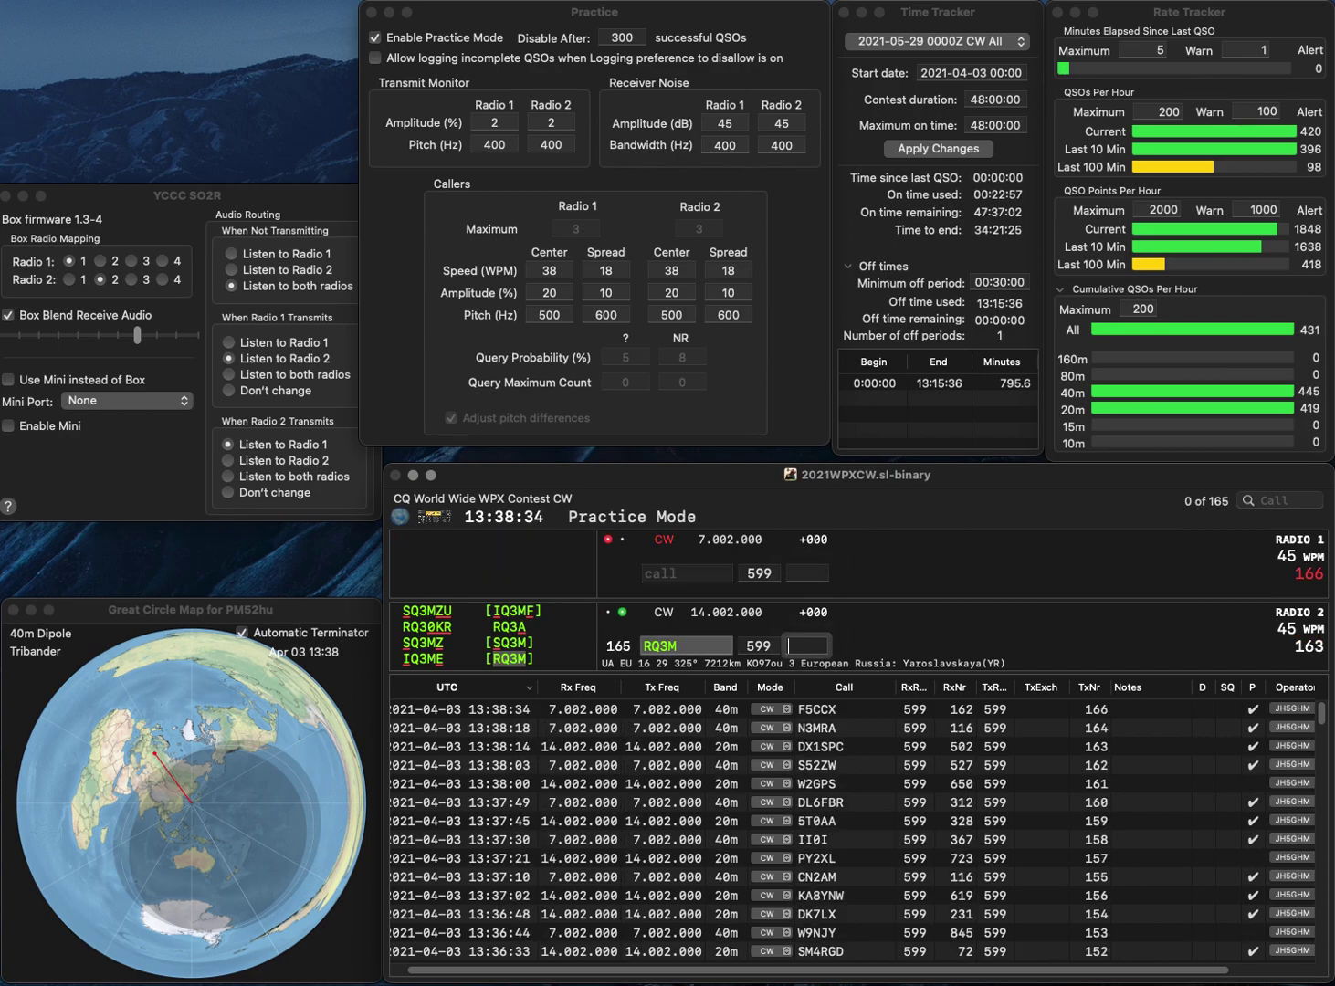
{"action": "type", "text": "949"}
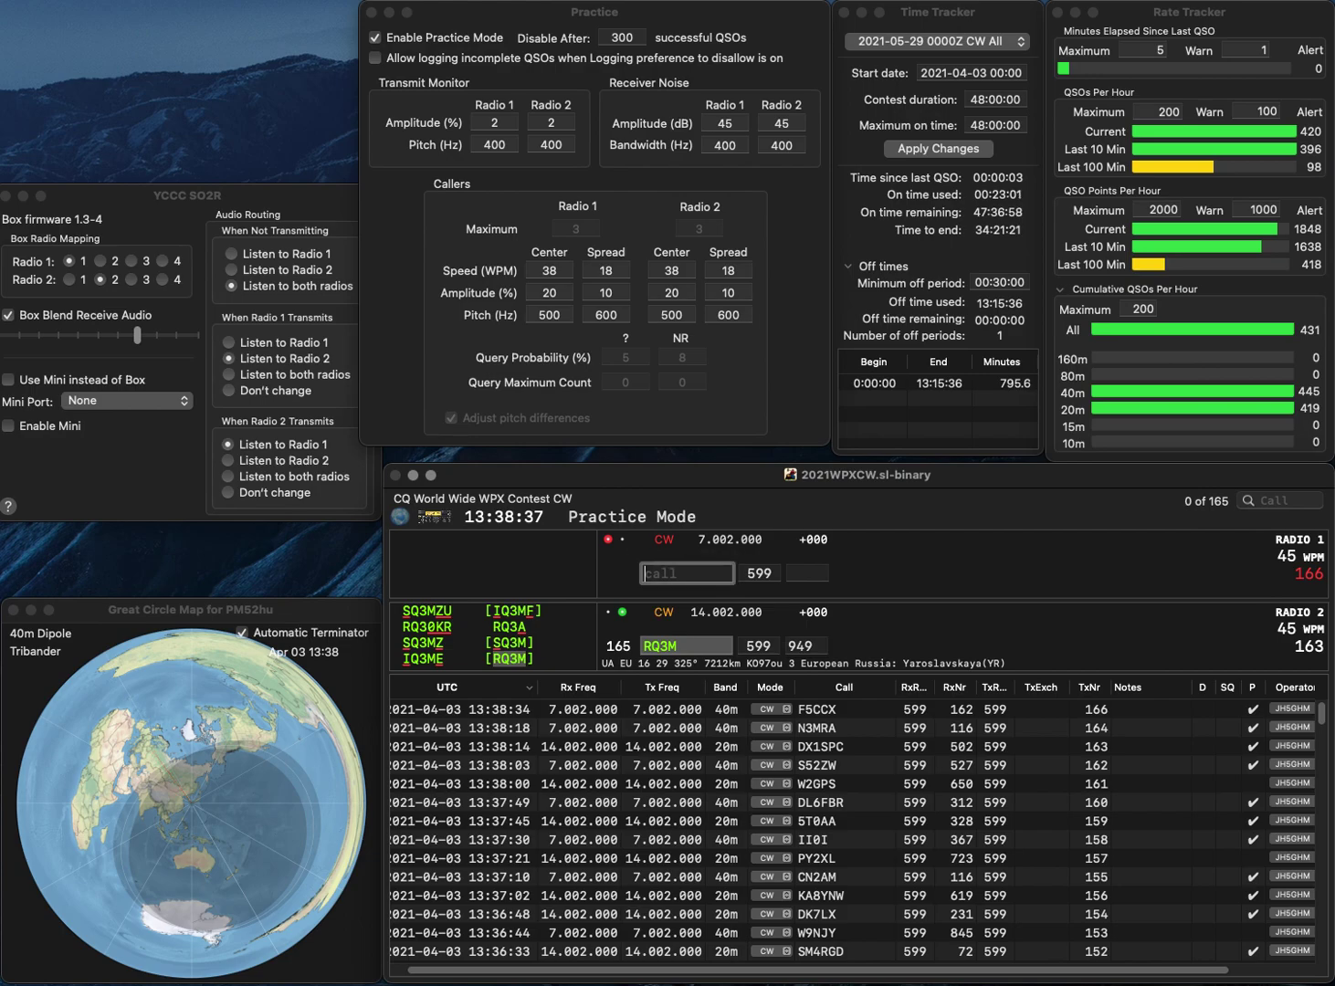
{"action": "key", "text": "Return"}
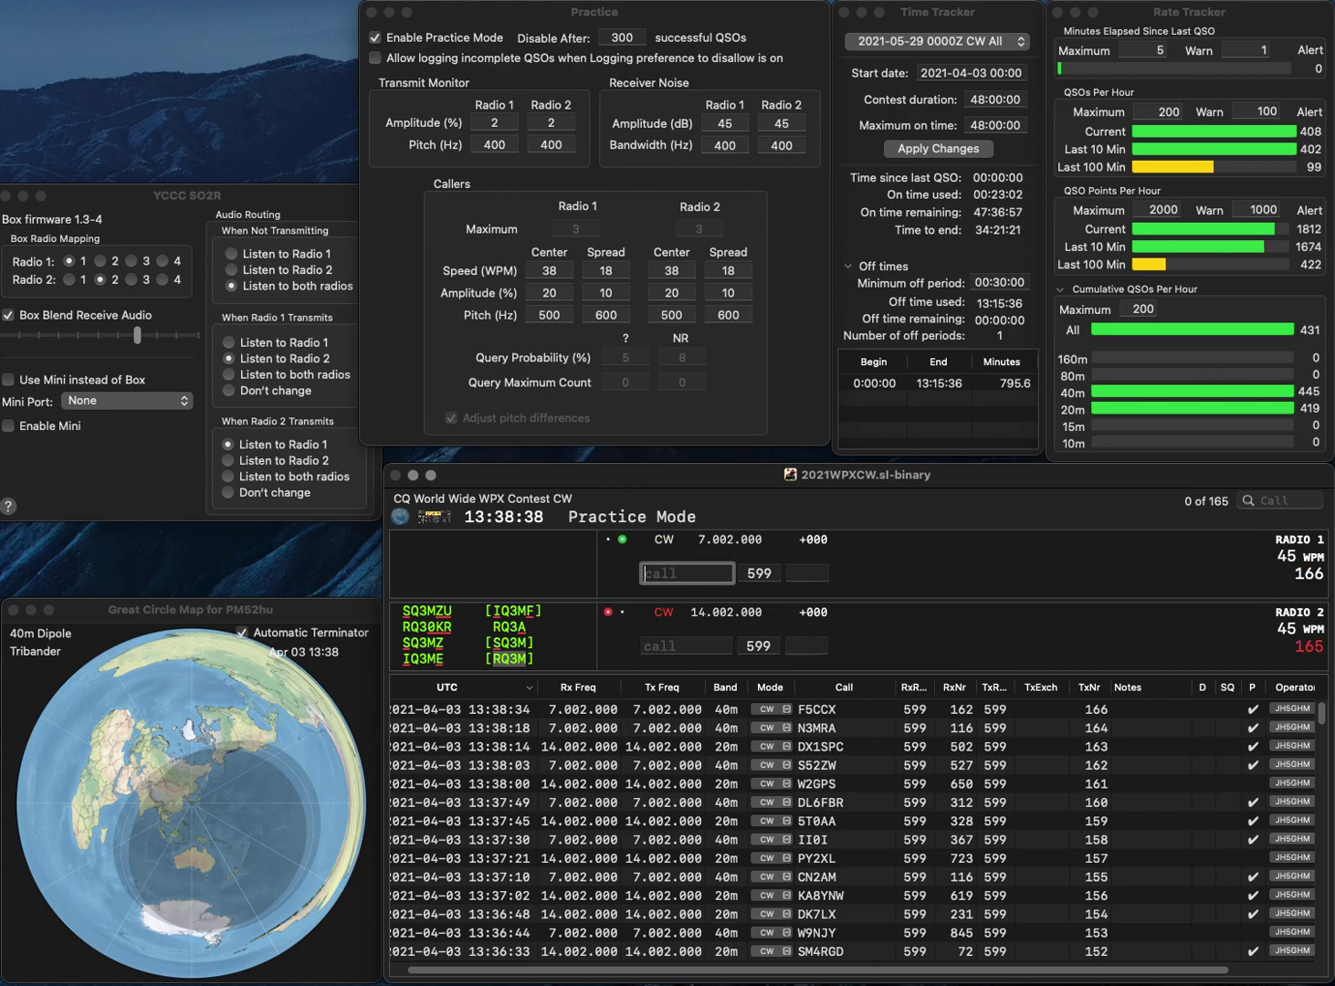
{"action": "type", "text": "VA7"}
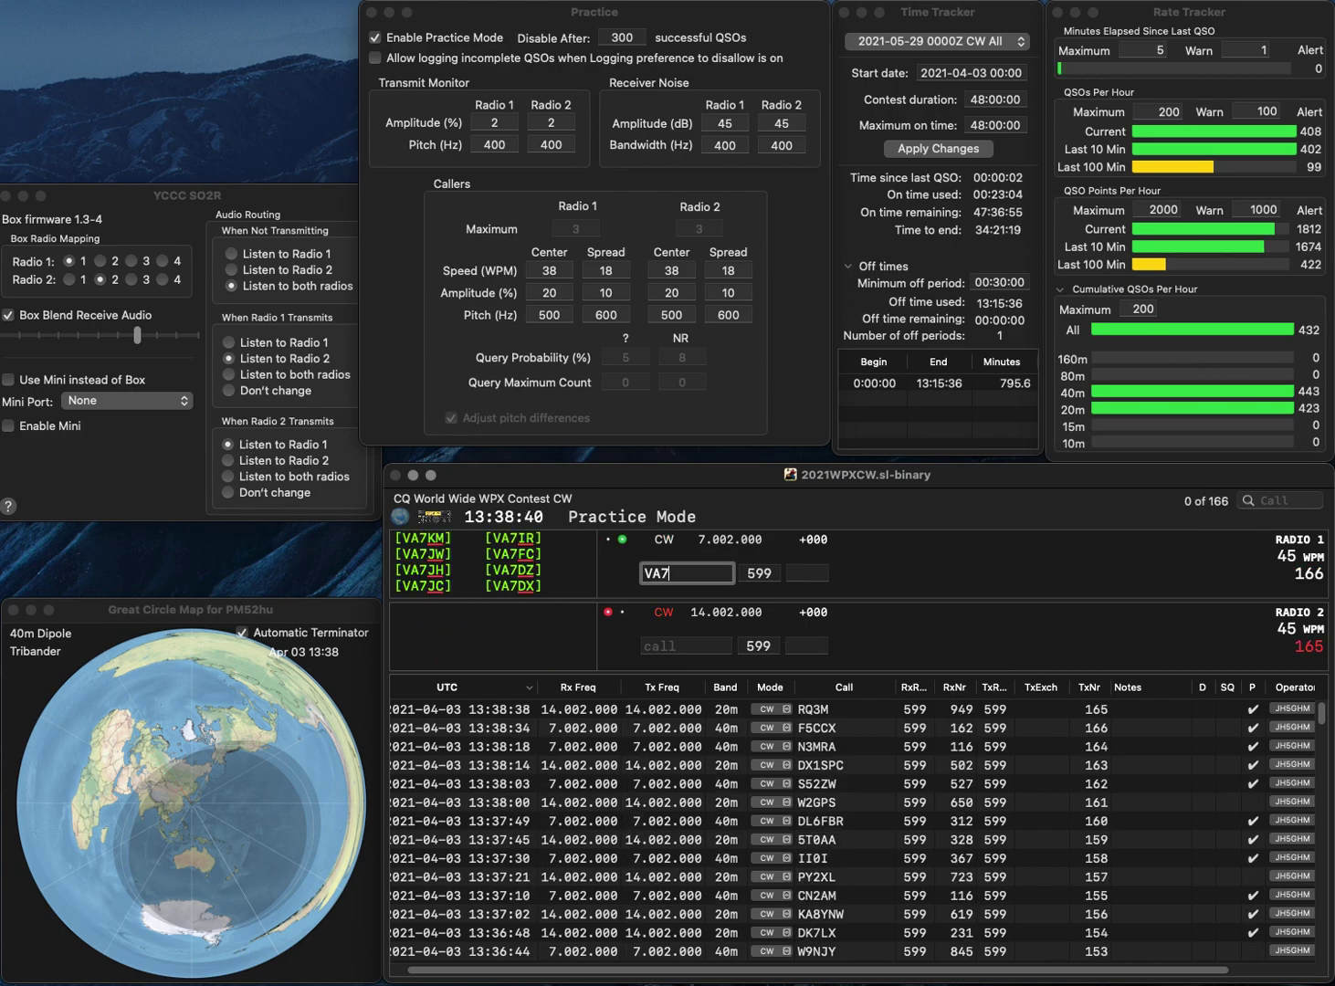
{"action": "type", "text": "FMR"}
{"action": "key", "text": "Return"}
{"action": "type", "text": "NACI"}
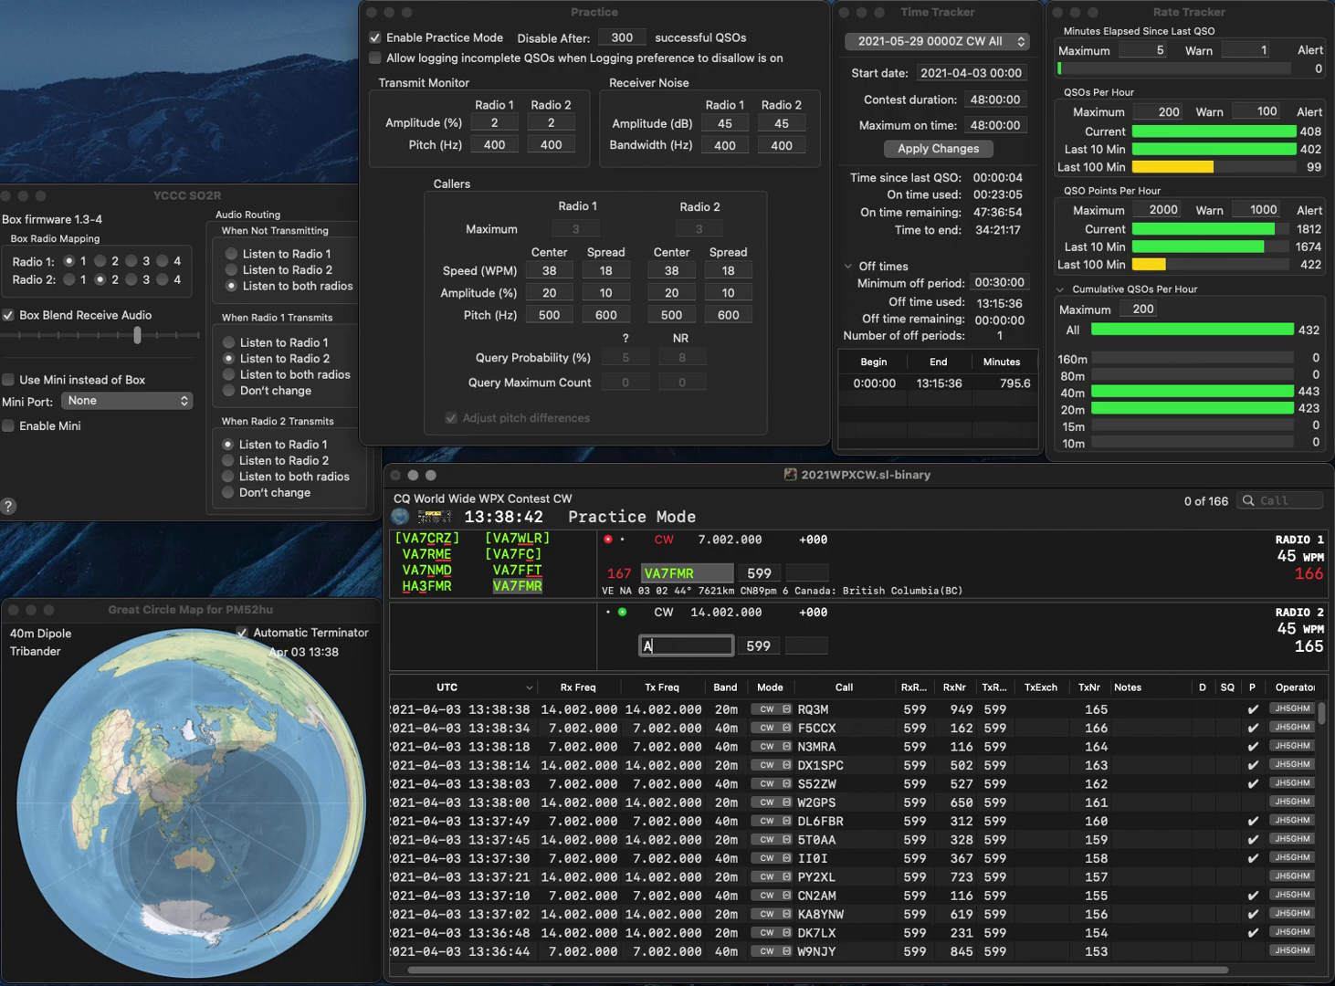
{"action": "key", "text": "Left"}
{"action": "key", "text": "Left"}
{"action": "key", "text": "Left"}
{"action": "type", "text": "7"}
{"action": "key", "text": "Return"}
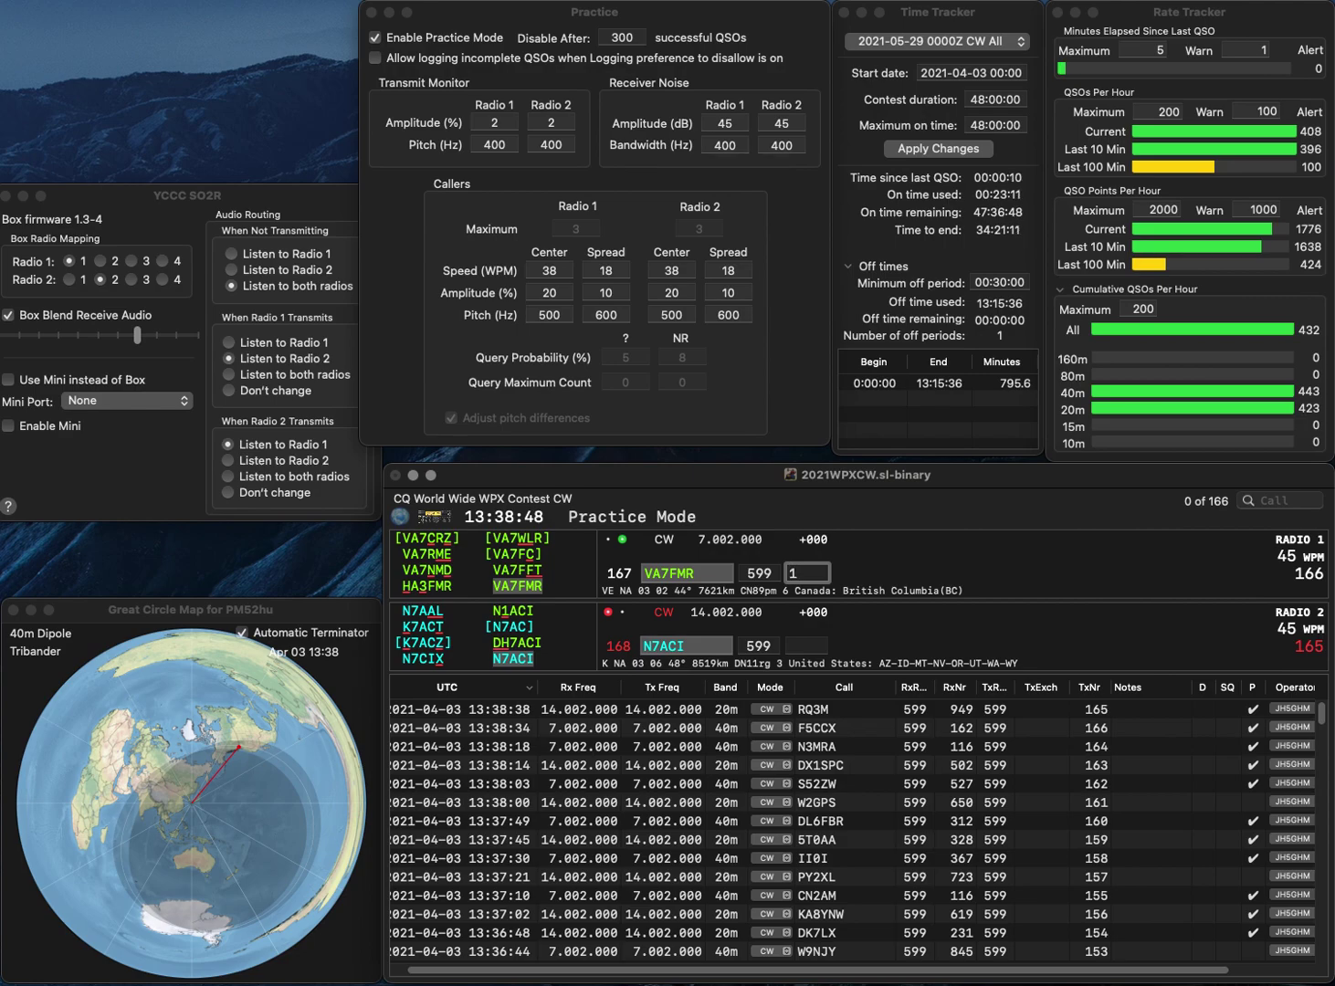
{"action": "type", "text": "183"}
{"action": "key", "text": "Return"}
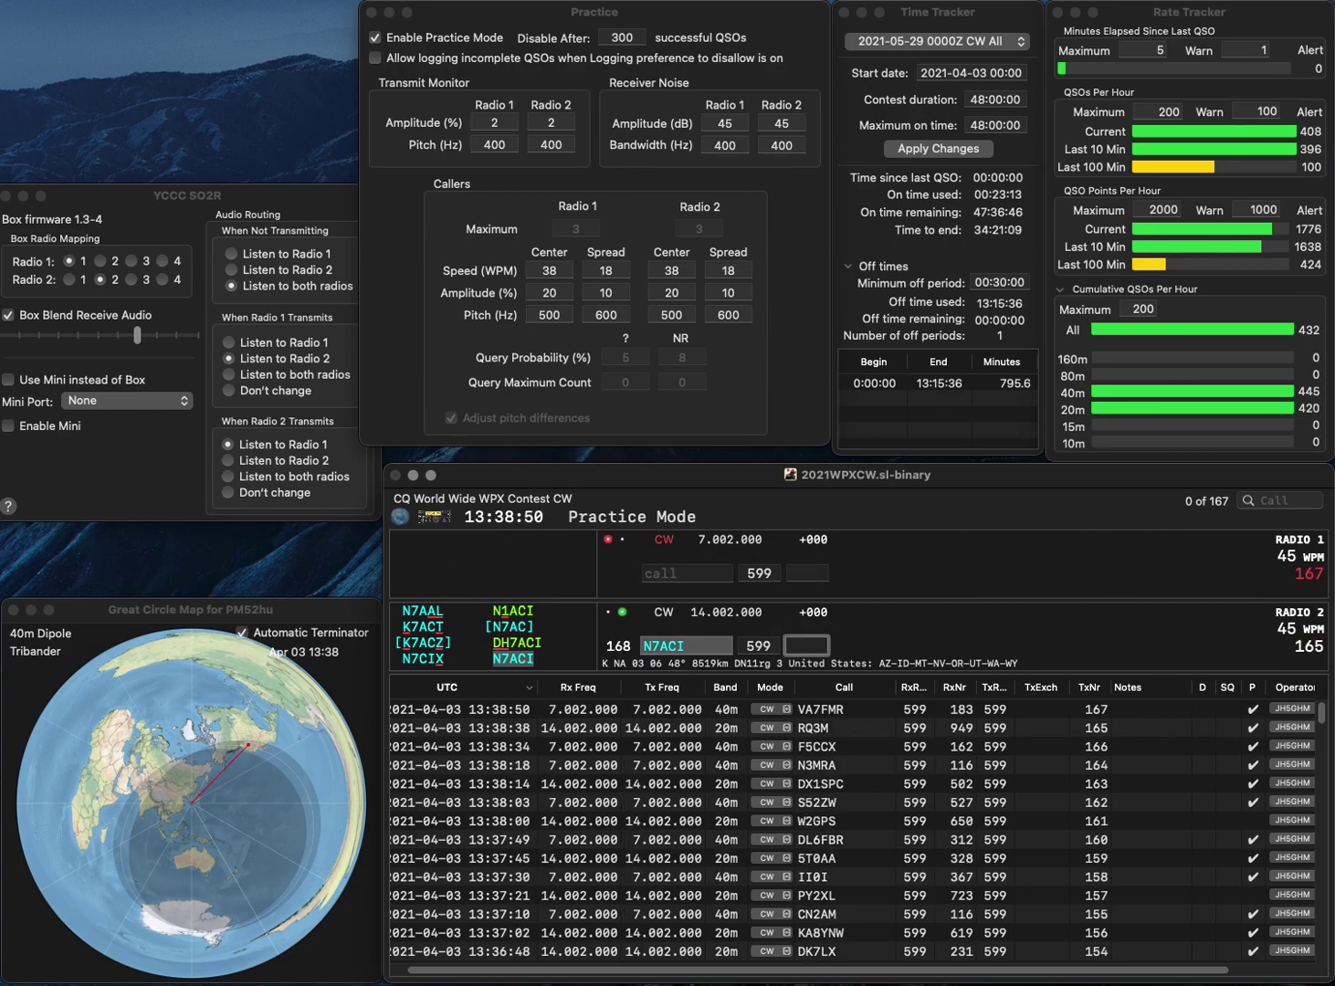
{"action": "type", "text": "52"}
{"action": "key", "text": "Return"}
{"action": "type", "text": "N"}
{"action": "type", "text": "E3"}
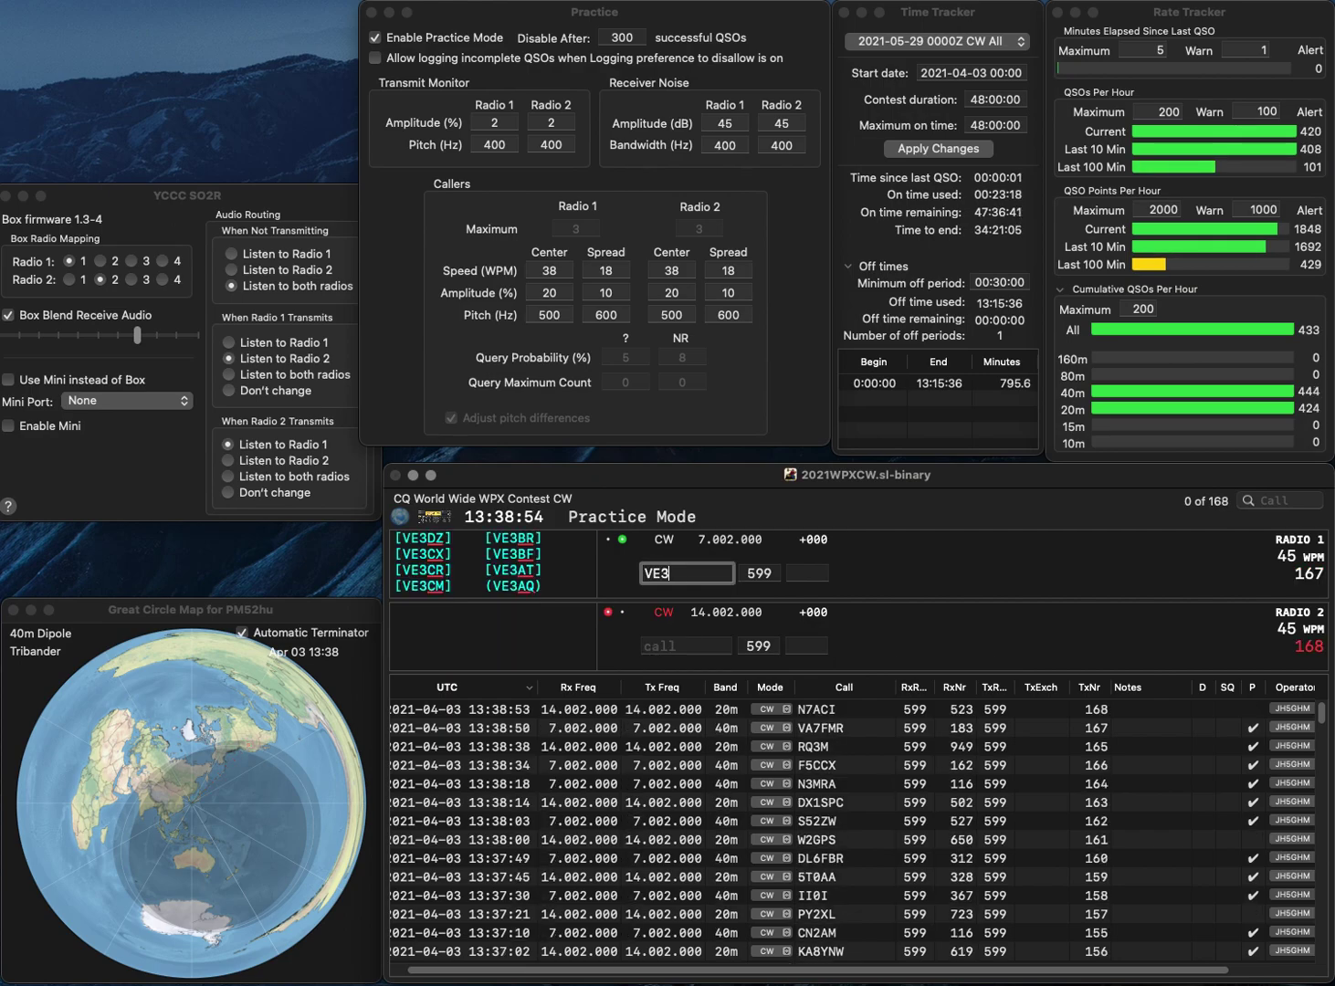
{"action": "type", "text": "IDS"}
{"action": "key", "text": "Return"}
{"action": "type", "text": "A5CPJ"}
{"action": "key", "text": "Return"}
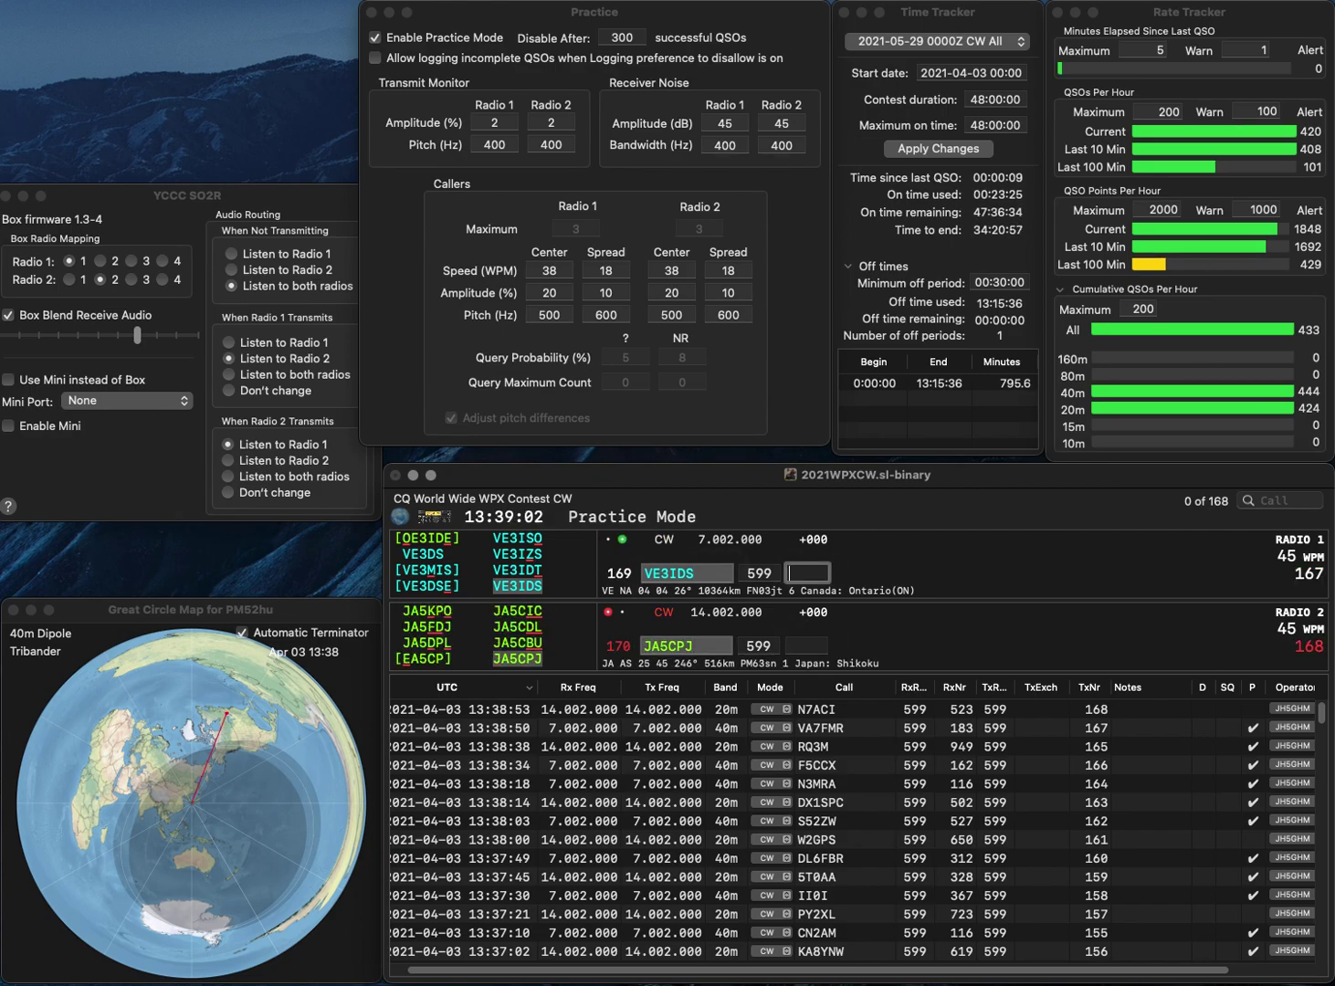
{"action": "type", "text": "43"}
{"action": "key", "text": "Return"}
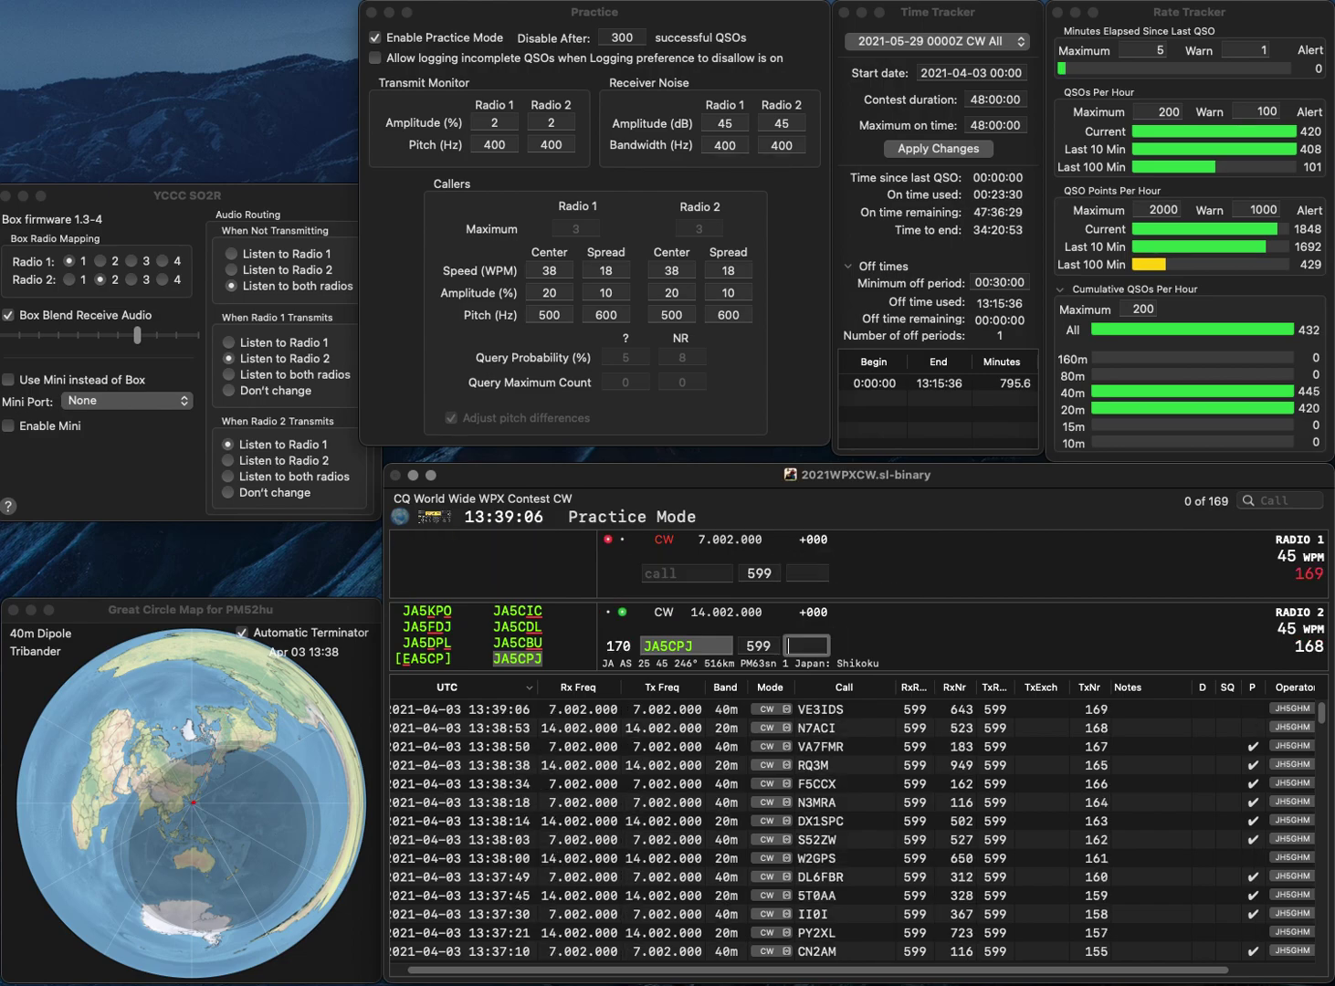
{"action": "type", "text": "178"}
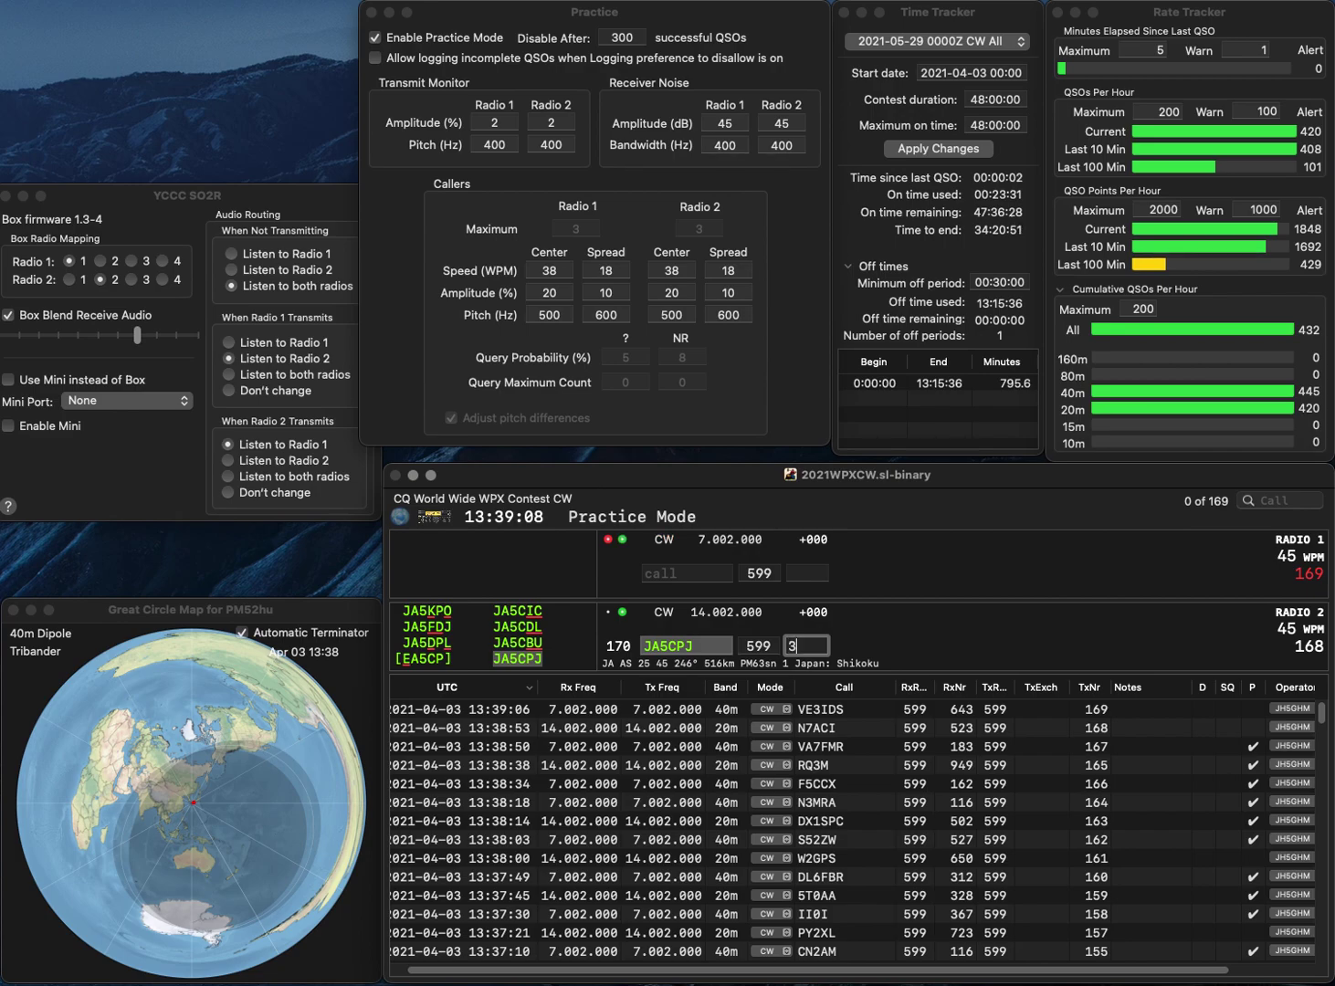
{"action": "key", "text": "Return"}
{"action": "type", "text": "PIR"}
{"action": "key", "text": "Return"}
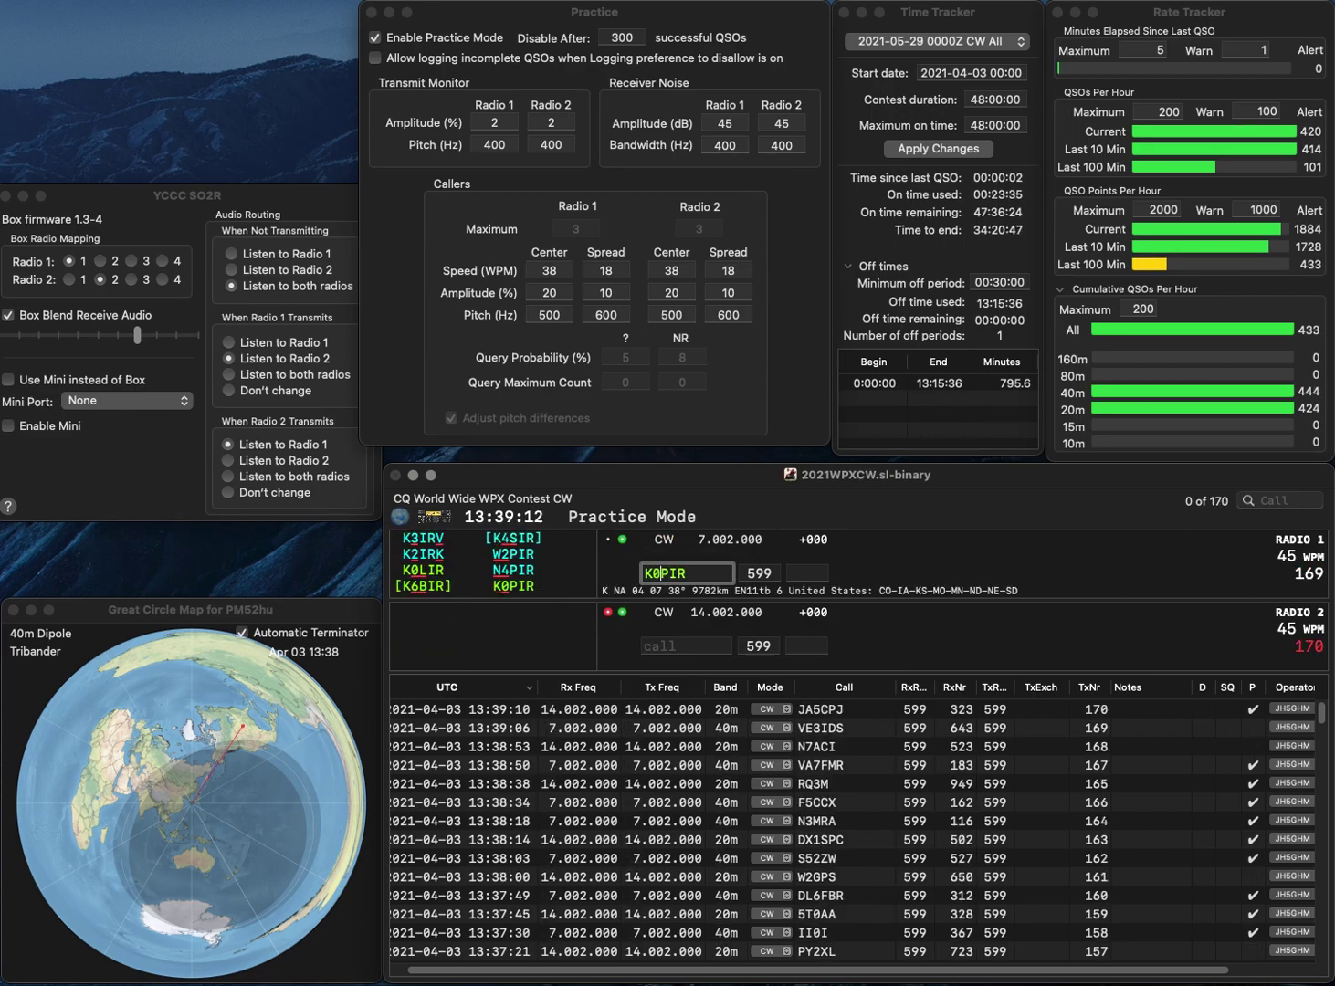
{"action": "type", "text": "SV8O"}
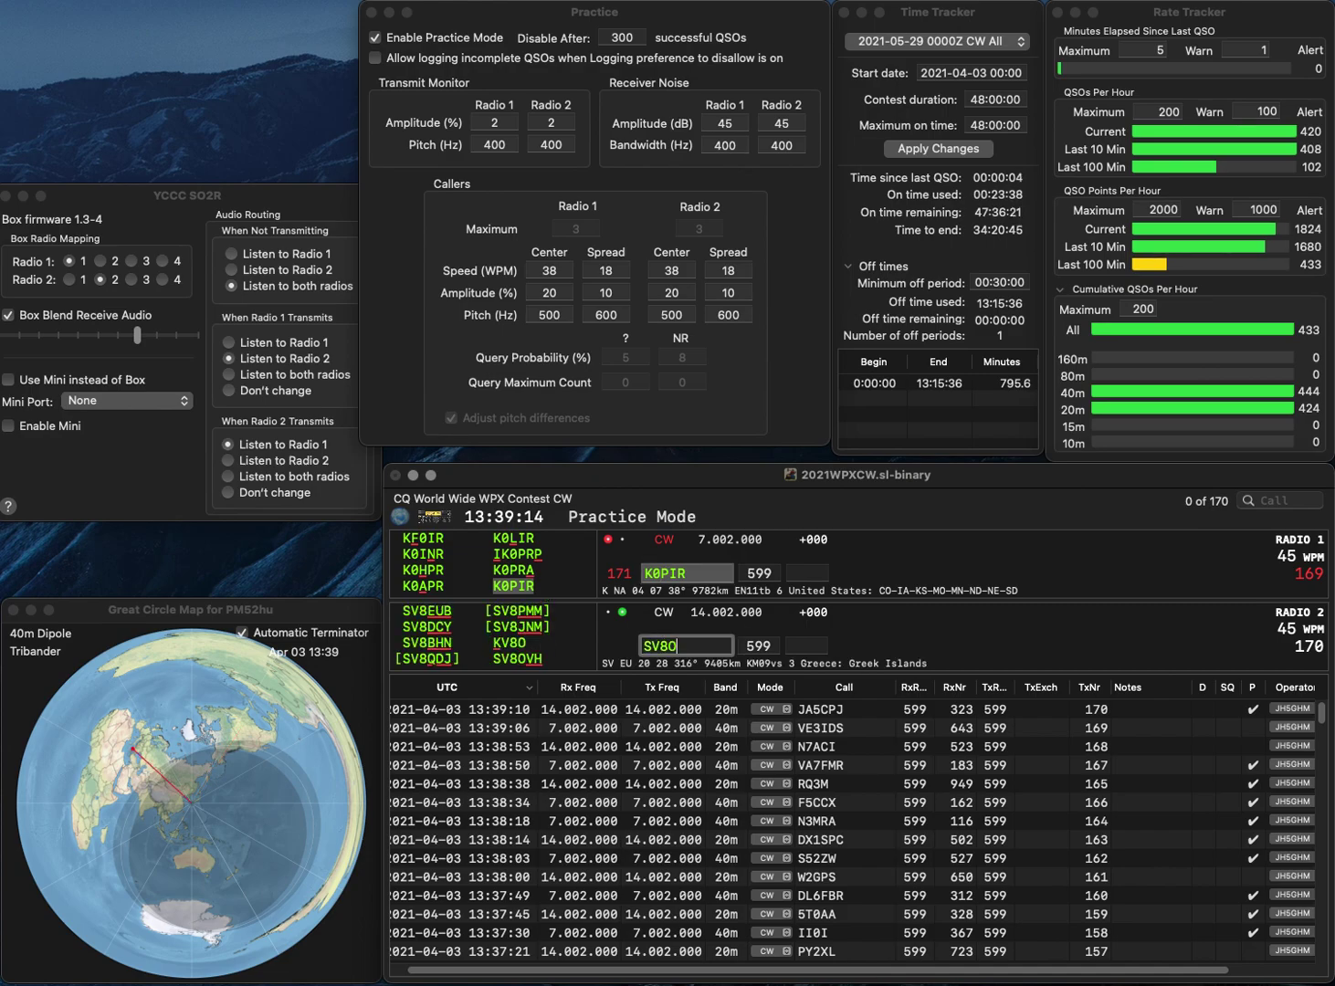
{"action": "type", "text": "VH"}
{"action": "key", "text": "Return"}
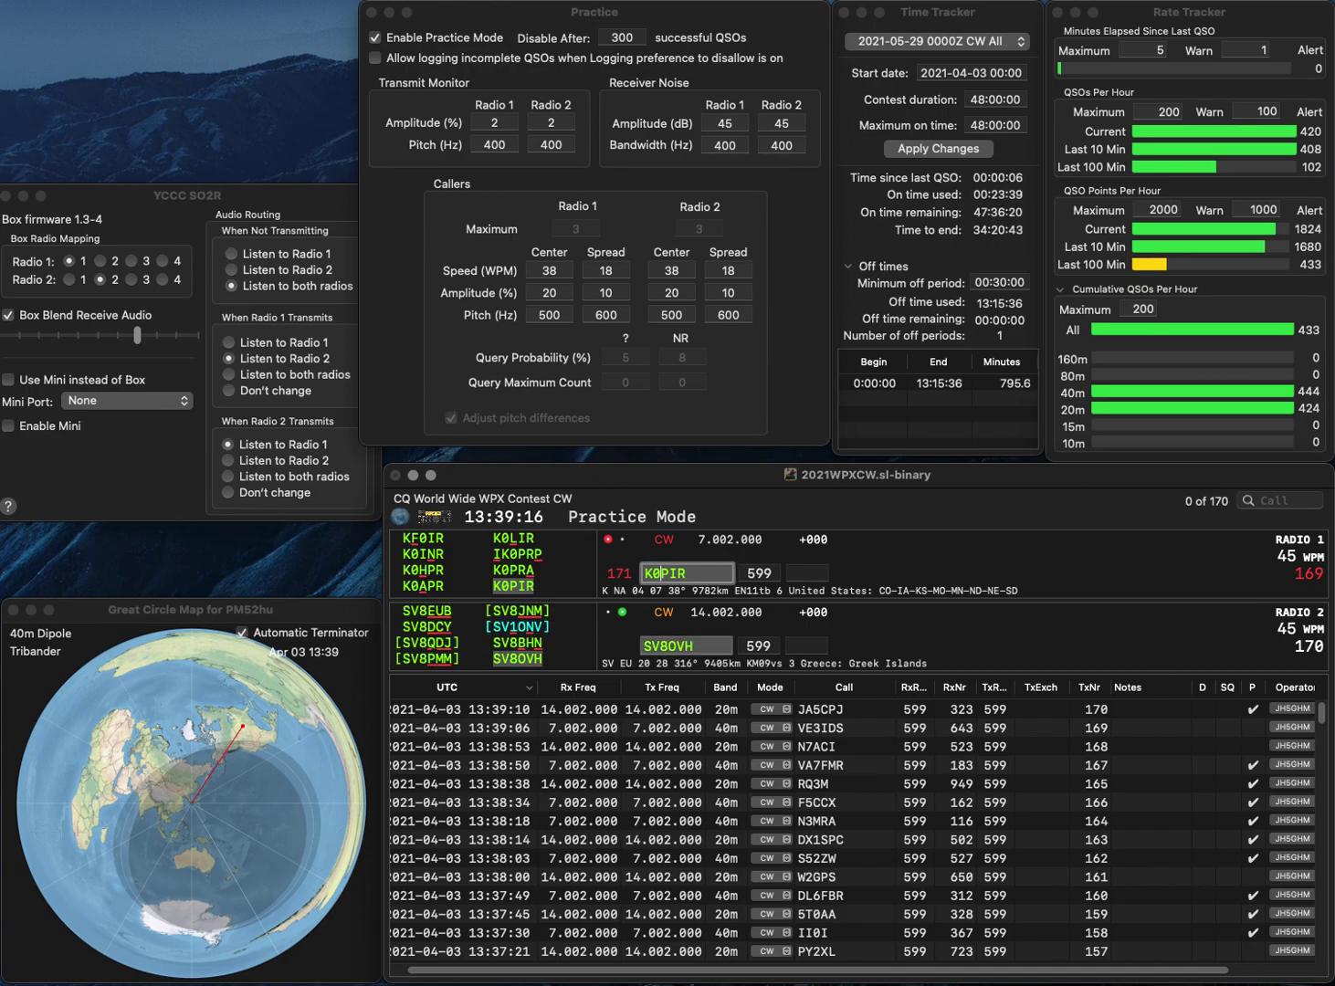
Correct the Radio 1 call to N4PIR and answer it again.
{"action": "key", "text": "BackSpace"}
{"action": "key", "text": "BackSpace"}
{"action": "type", "text": "N4"}
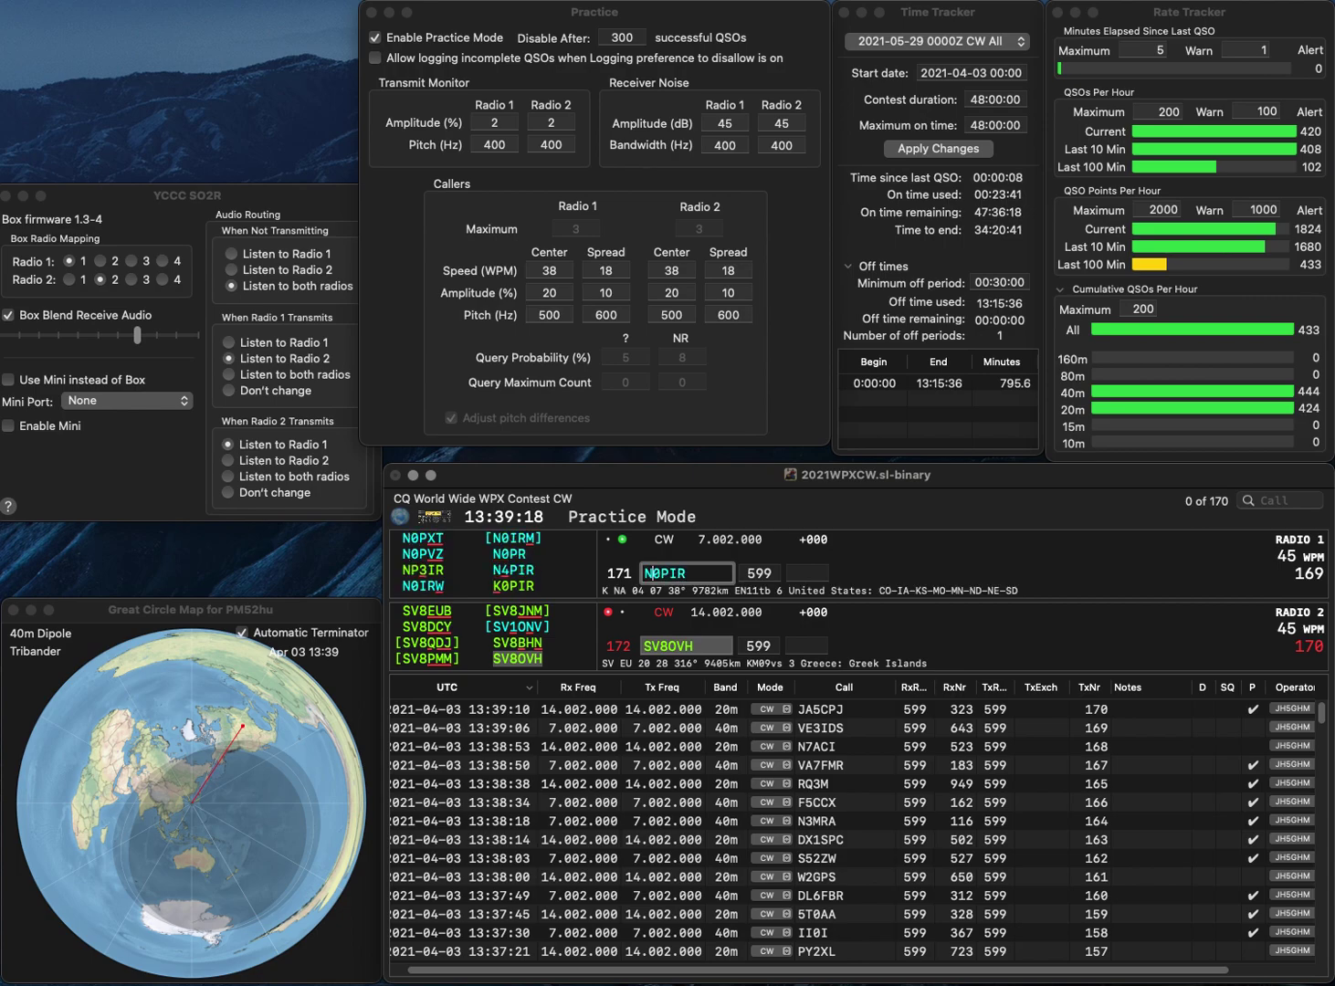
{"action": "key", "text": "Return"}
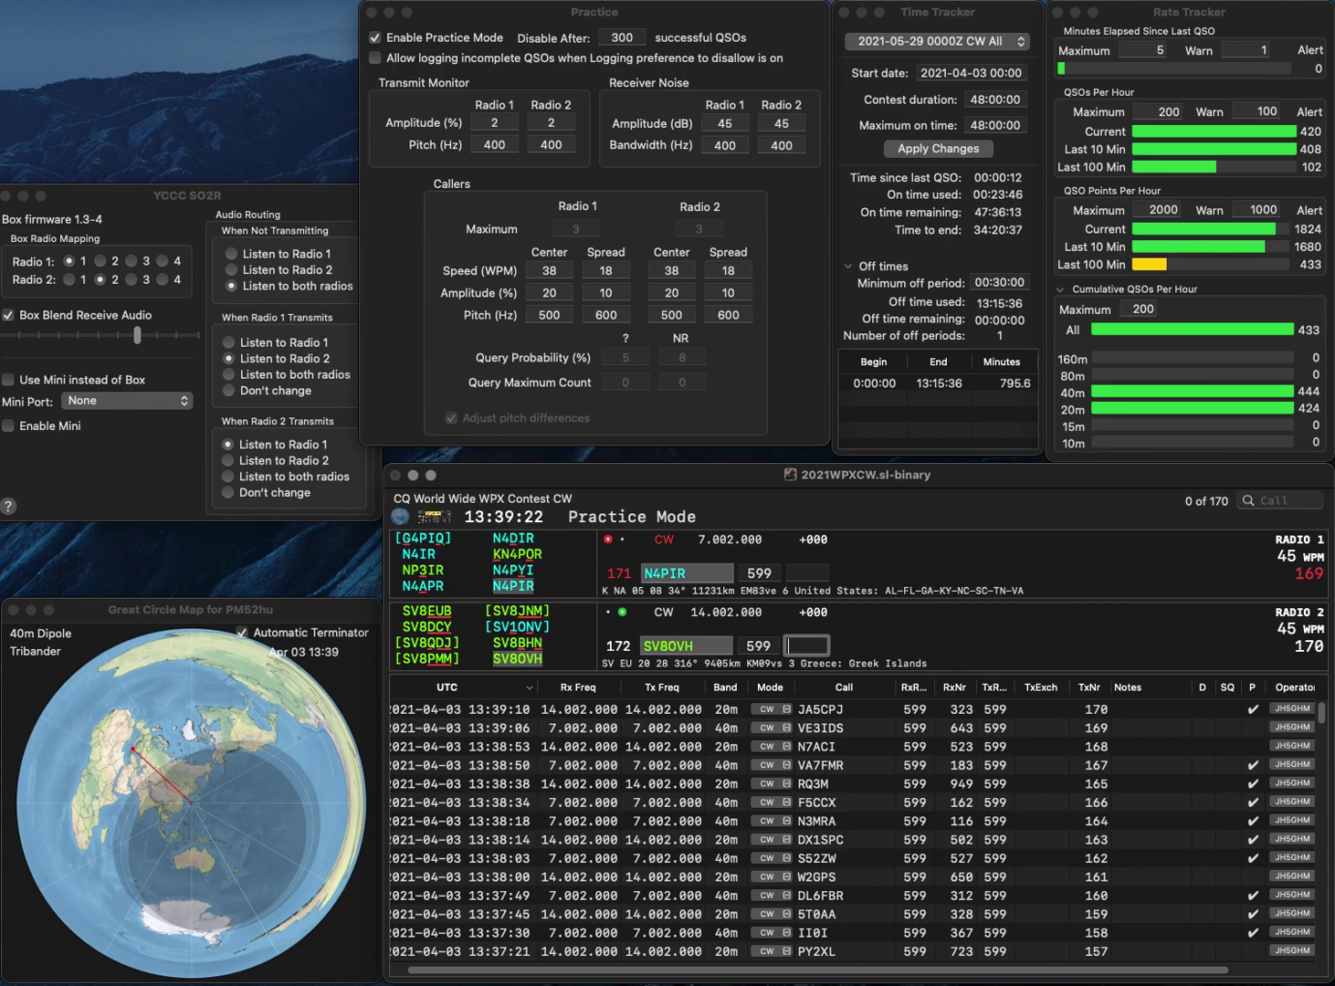
{"action": "type", "text": "383"}
{"action": "key", "text": "Return"}
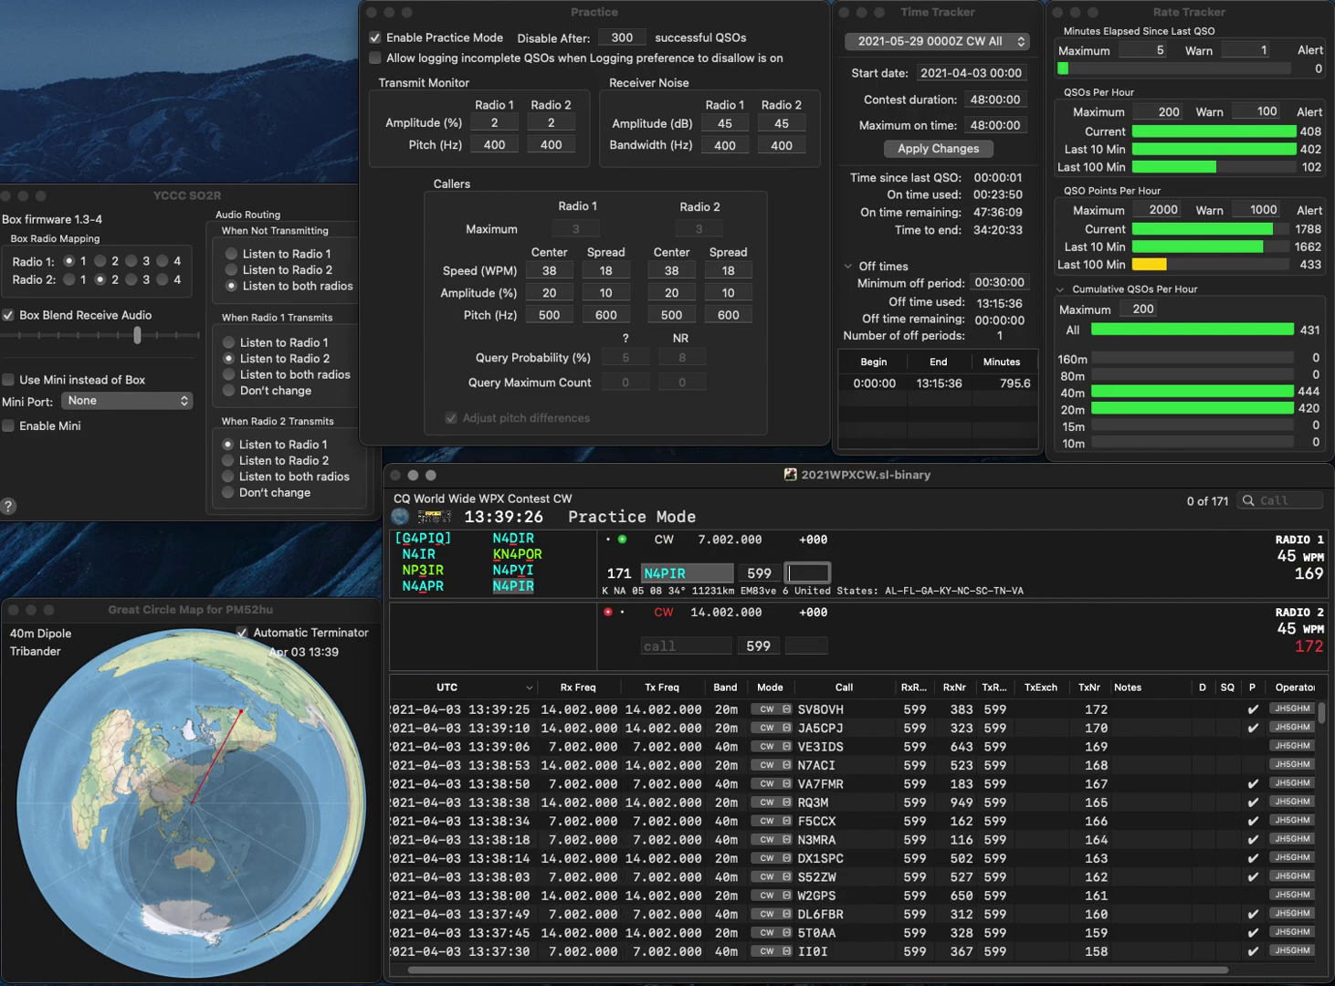
{"action": "type", "text": "32"}
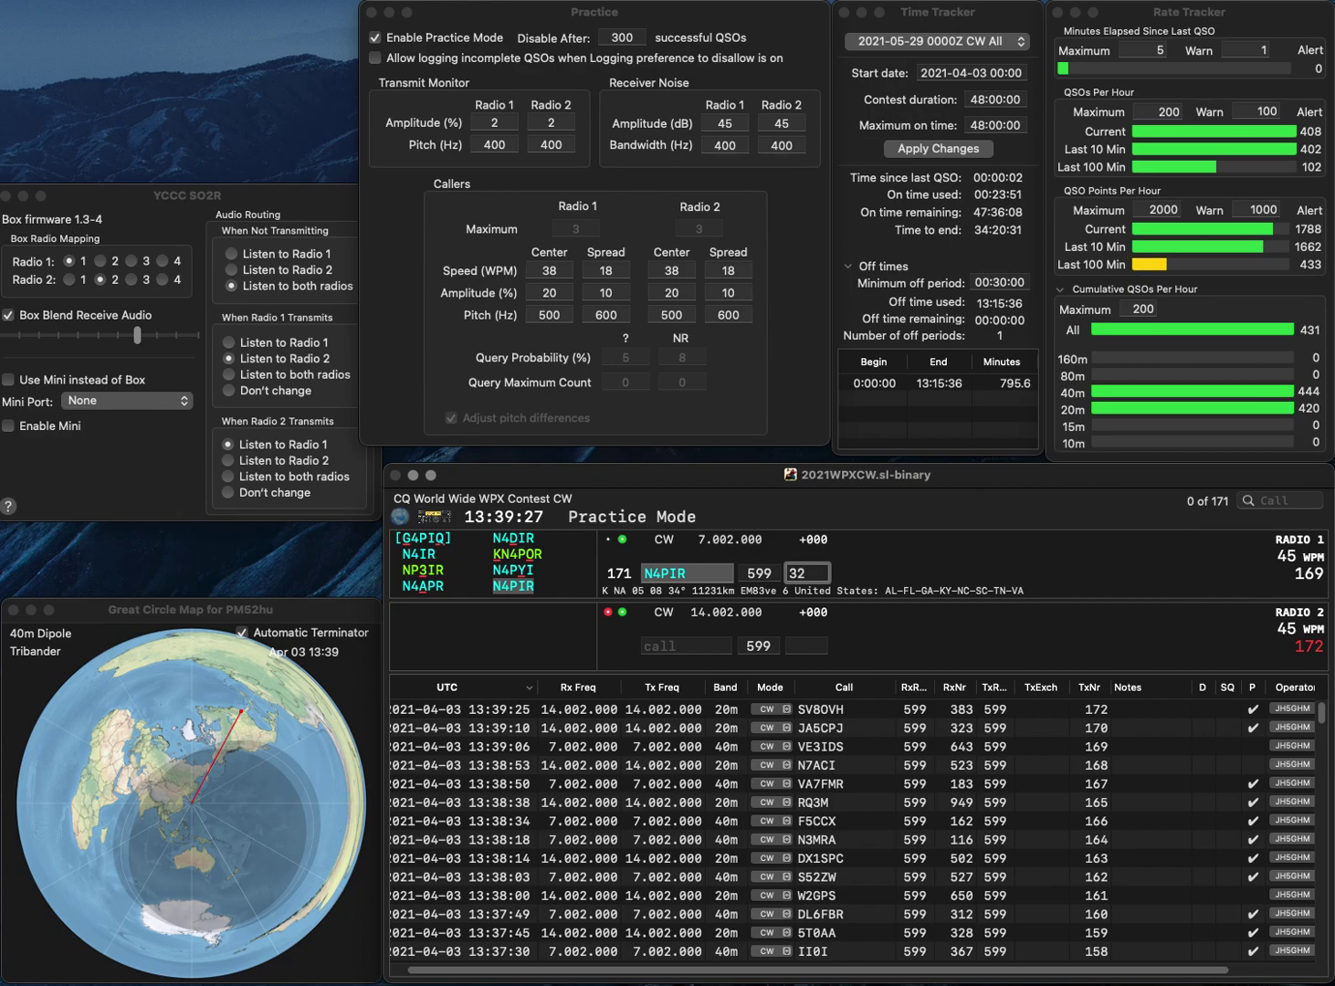
{"action": "type", "text": "1"}
{"action": "key", "text": "Return"}
Answer EI3KN on Radio 2 and N0AJN on Radio 1.
{"action": "type", "text": "KNE"}
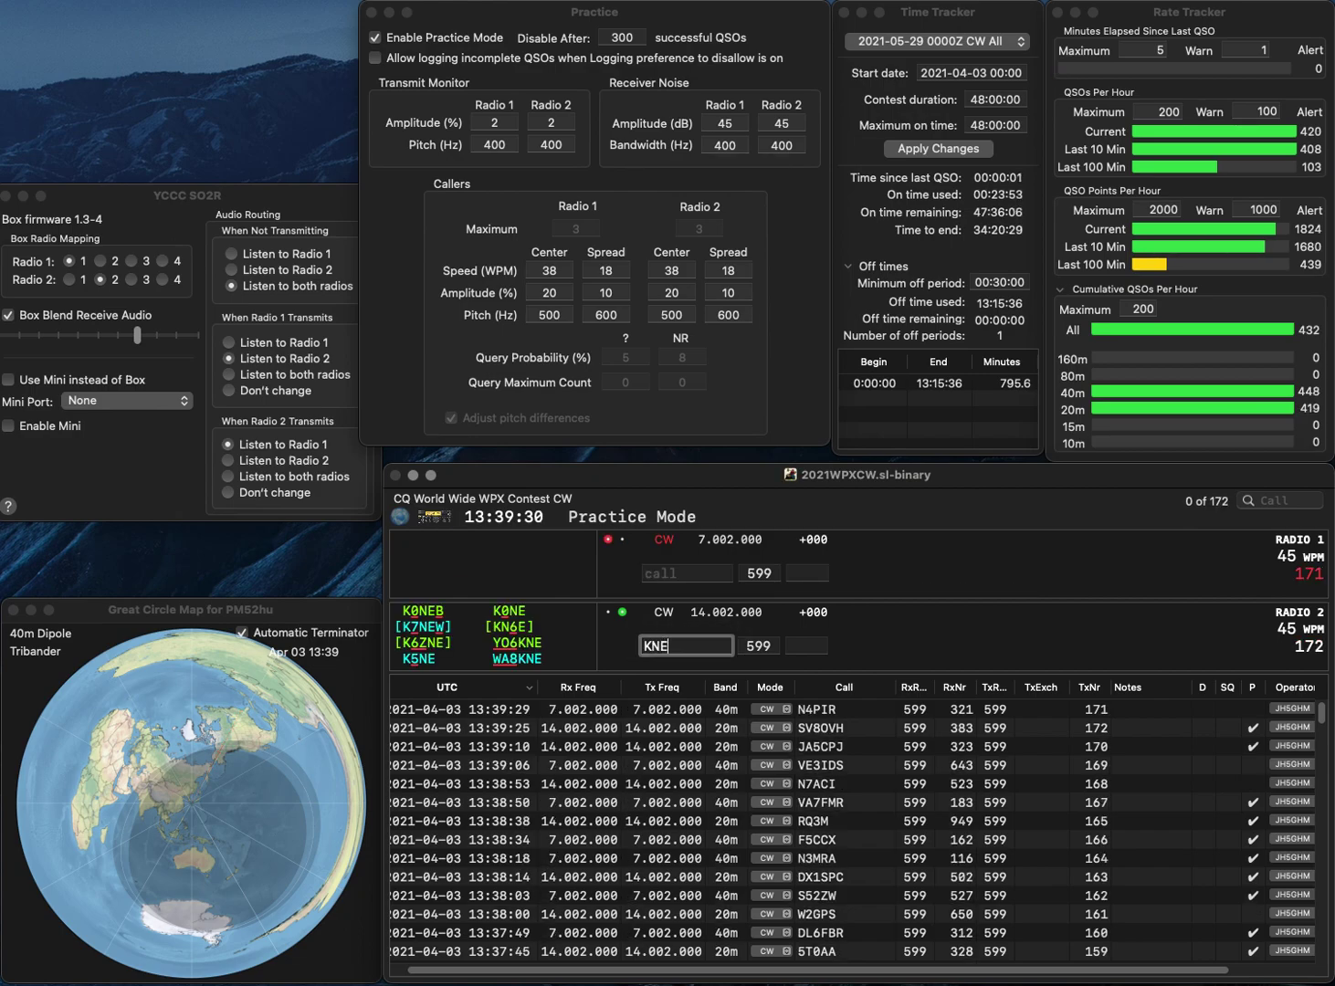
{"action": "key", "text": "BackSpace"}
{"action": "key", "text": "BackSpace"}
{"action": "key", "text": "BackSpace"}
{"action": "type", "text": "EI3KN"}
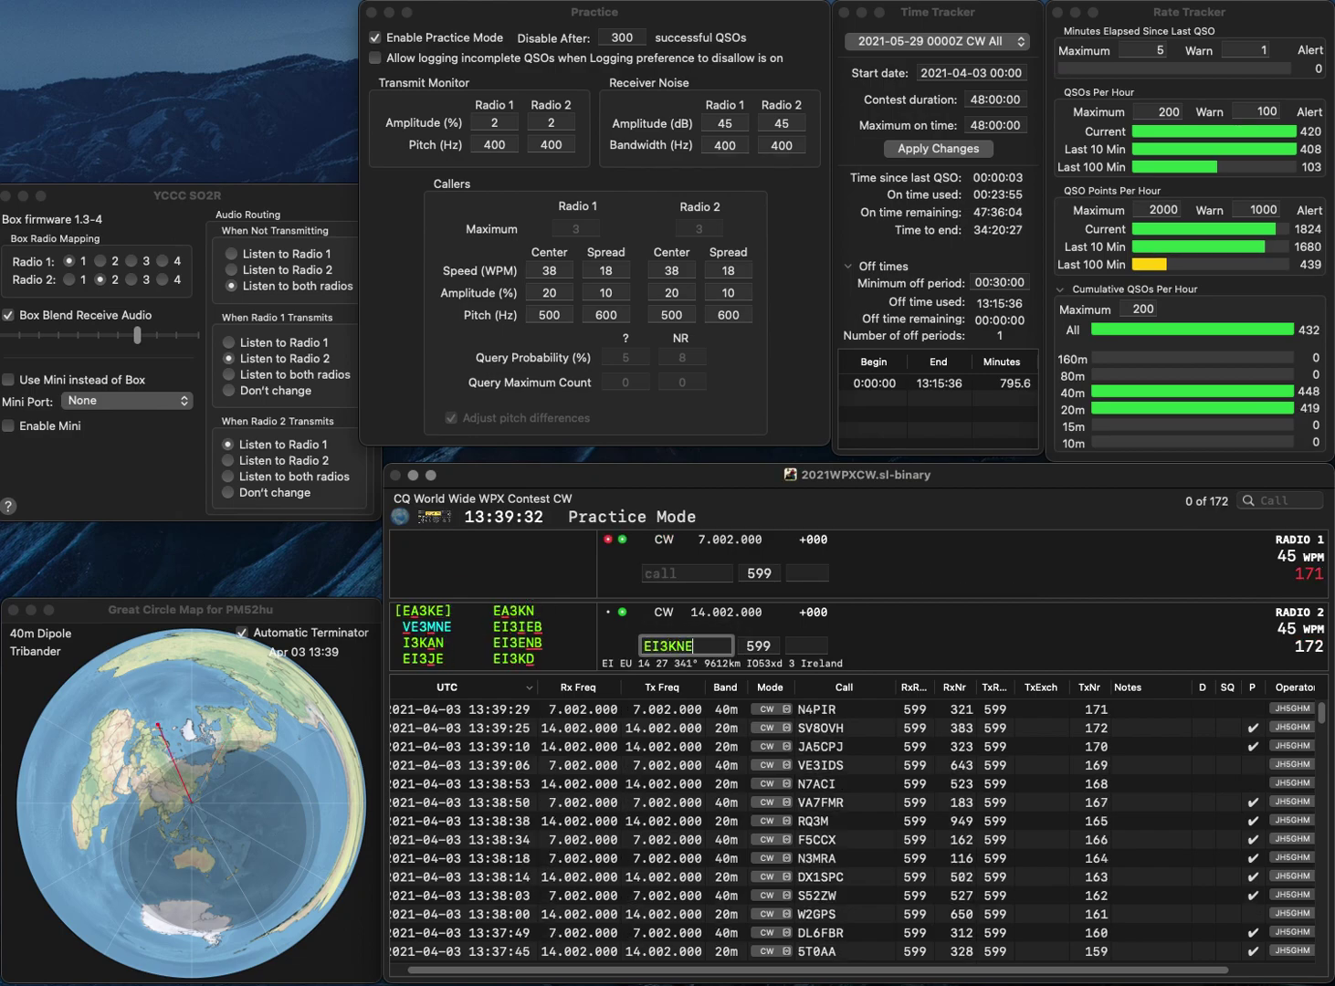
{"action": "key", "text": "Return"}
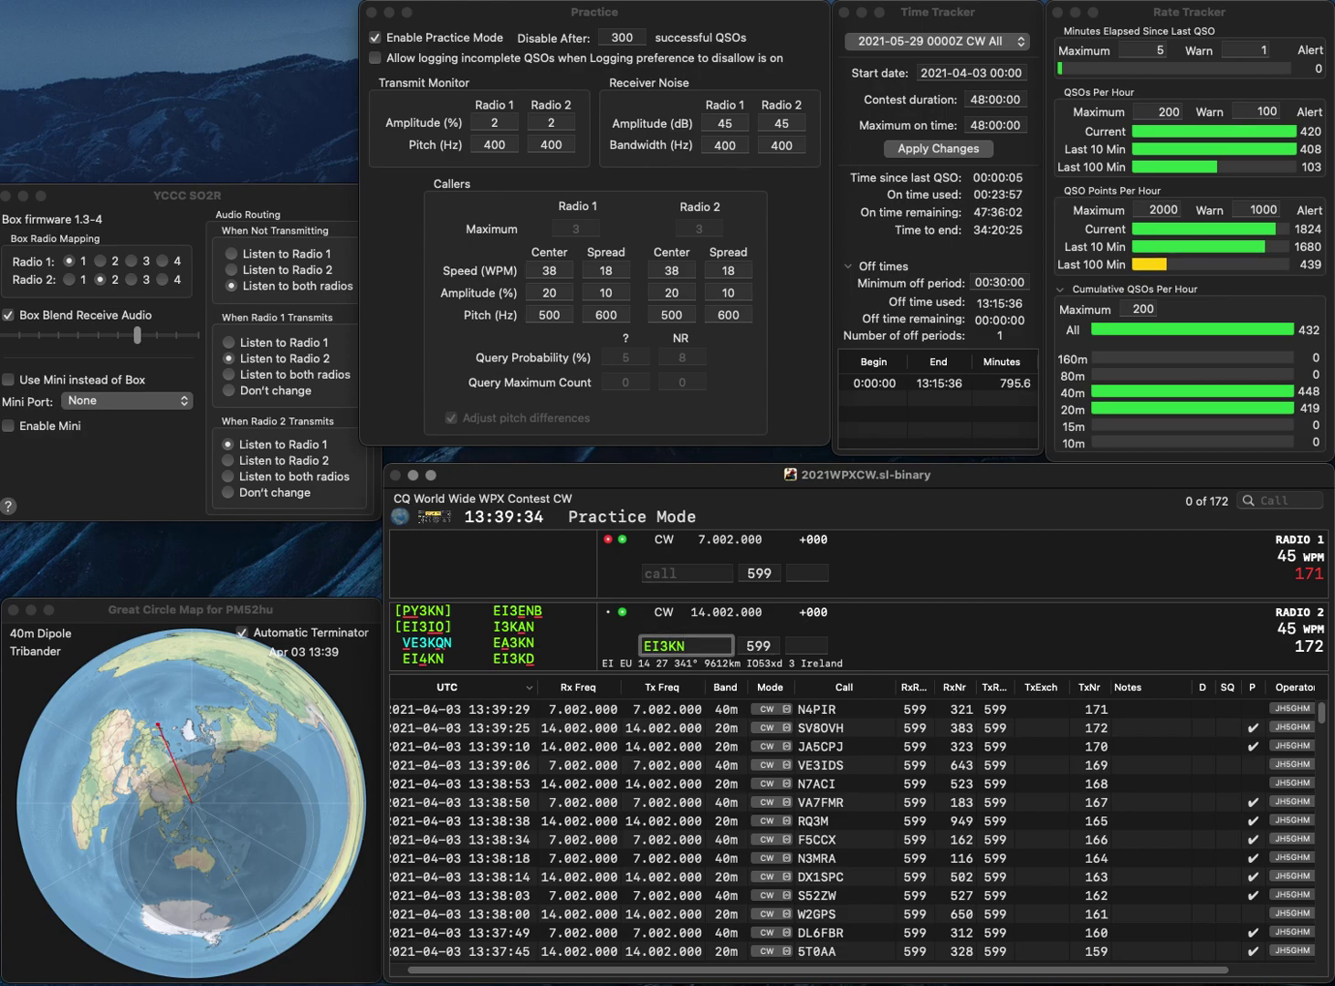
{"action": "type", "text": "N"}
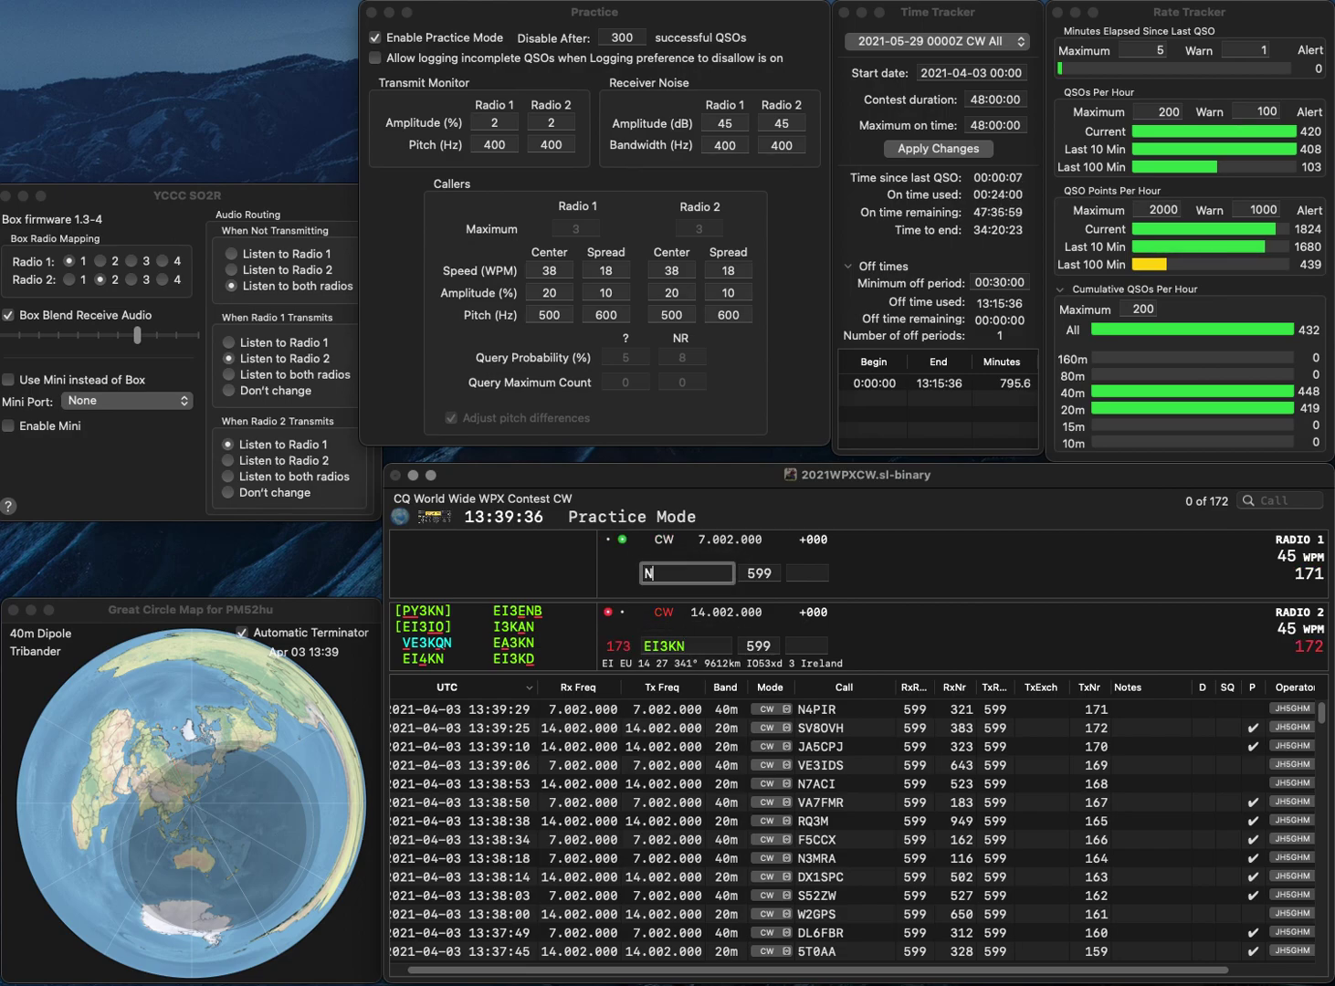
{"action": "type", "text": "0AJN"}
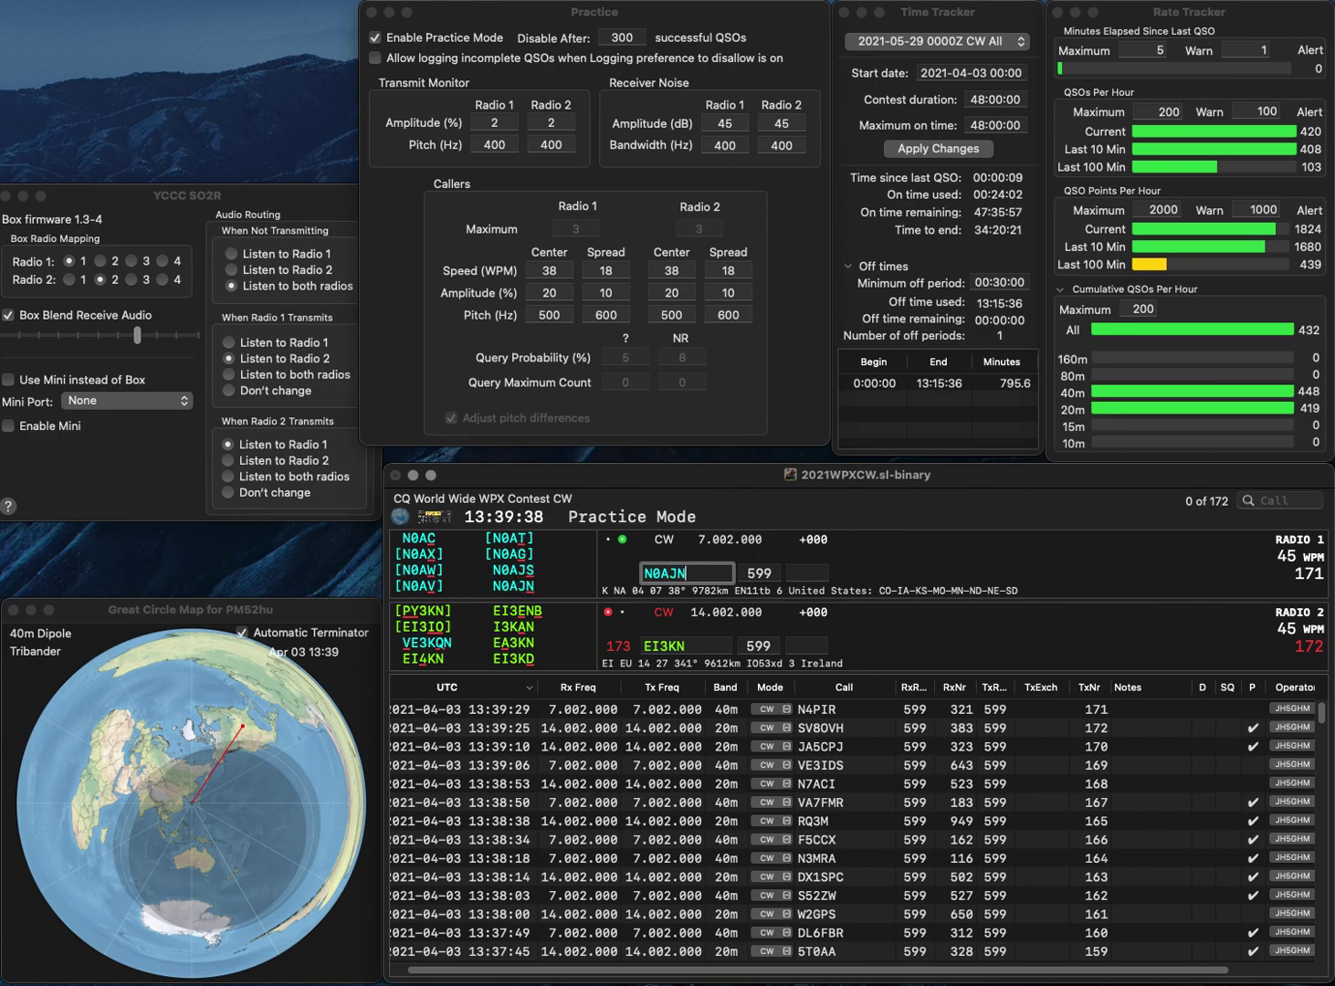
{"action": "key", "text": "Return"}
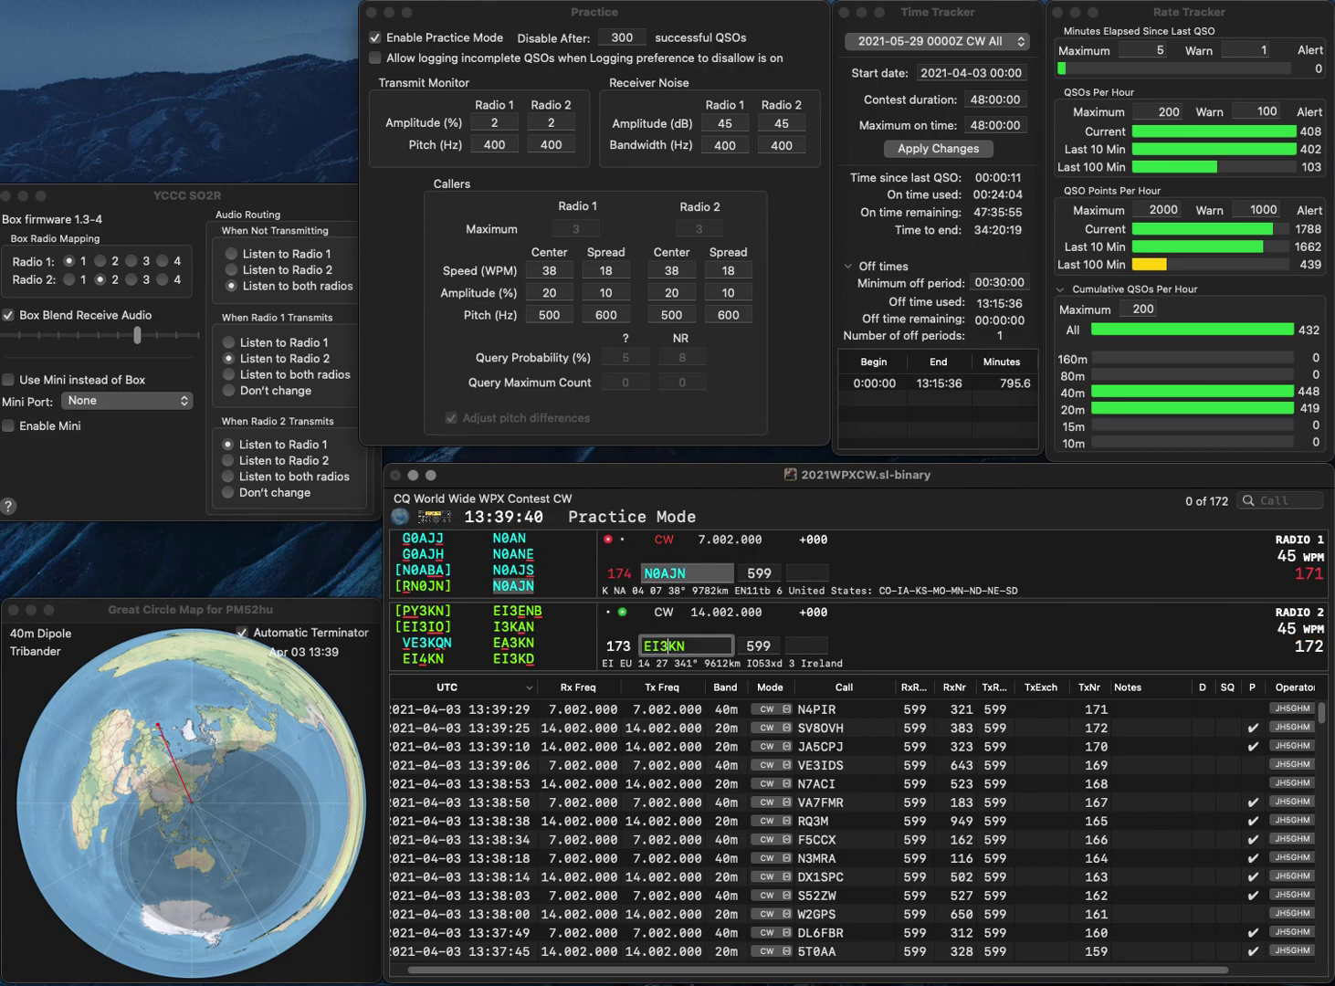
{"action": "key", "text": "Left"}
{"action": "key", "text": "BackSpace"}
{"action": "type", "text": "4"}
{"action": "key", "text": "Return"}
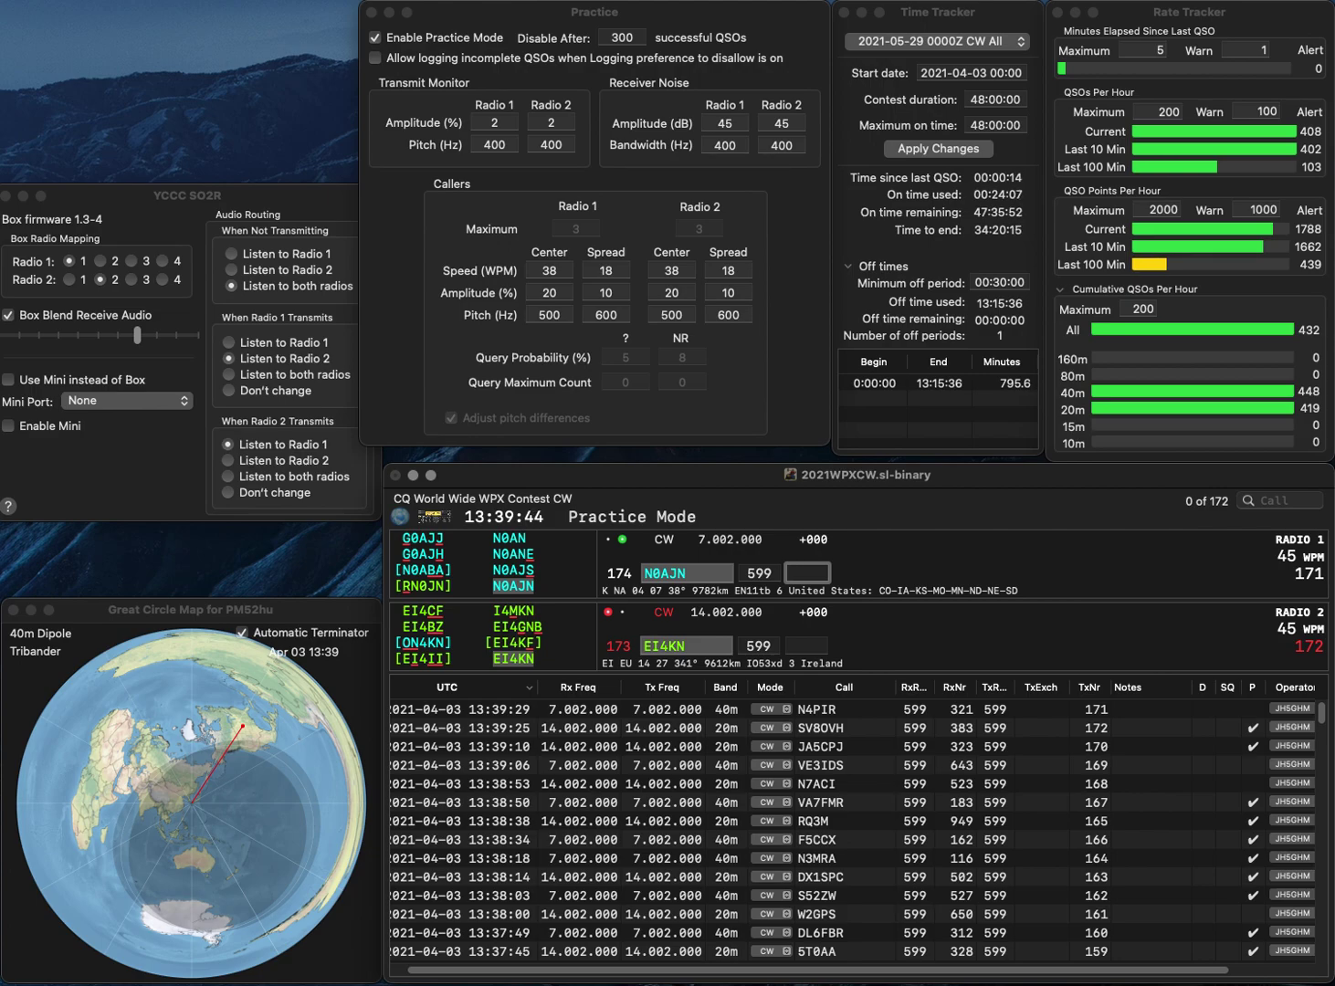
{"action": "type", "text": "10"}
{"action": "key", "text": "Return"}
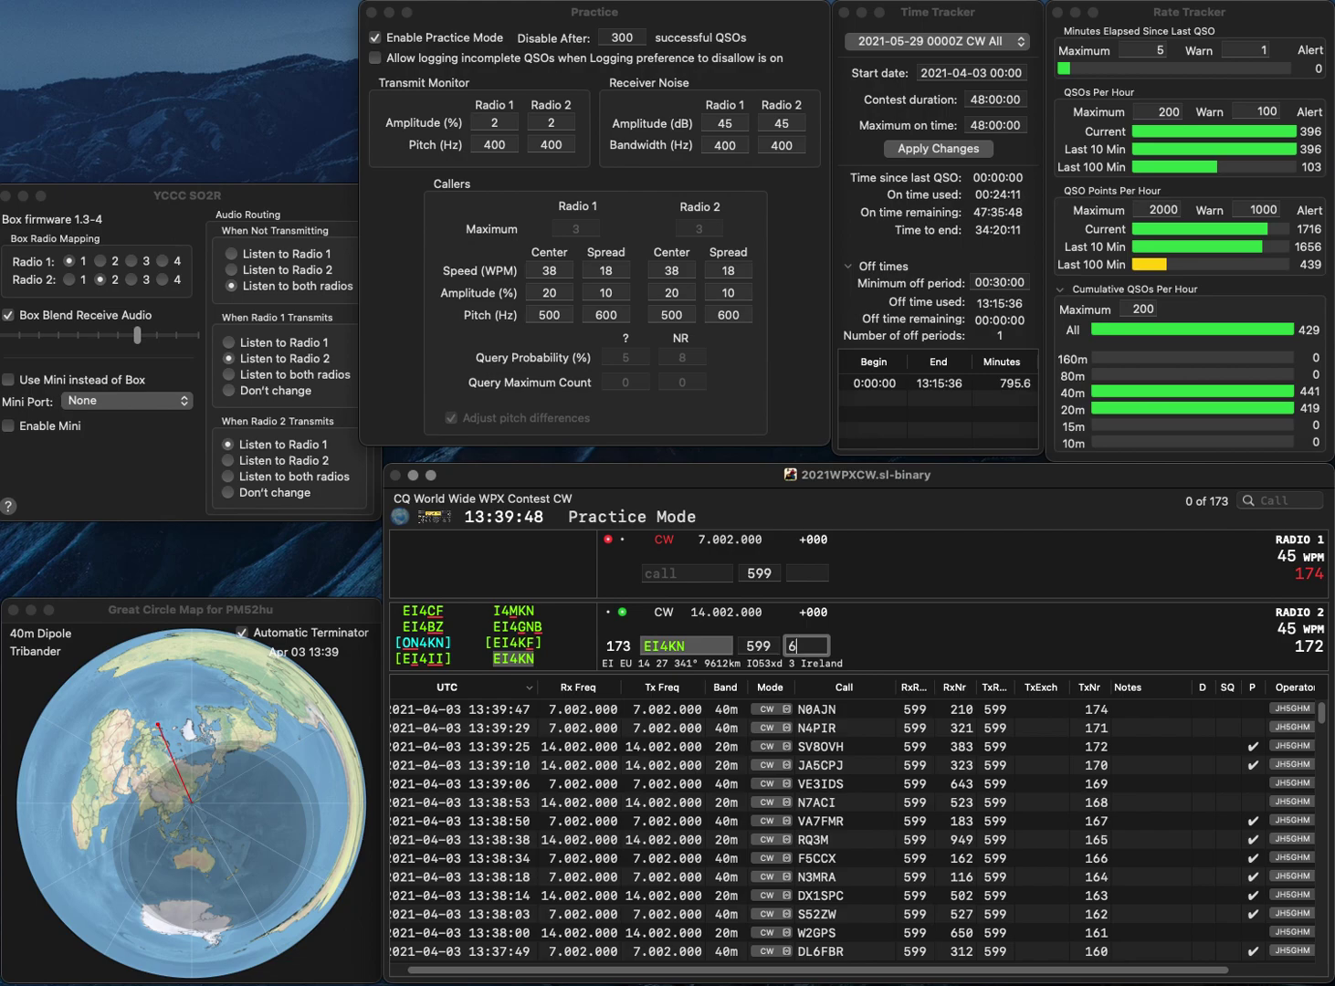
{"action": "type", "text": "681"}
{"action": "key", "text": "Return"}
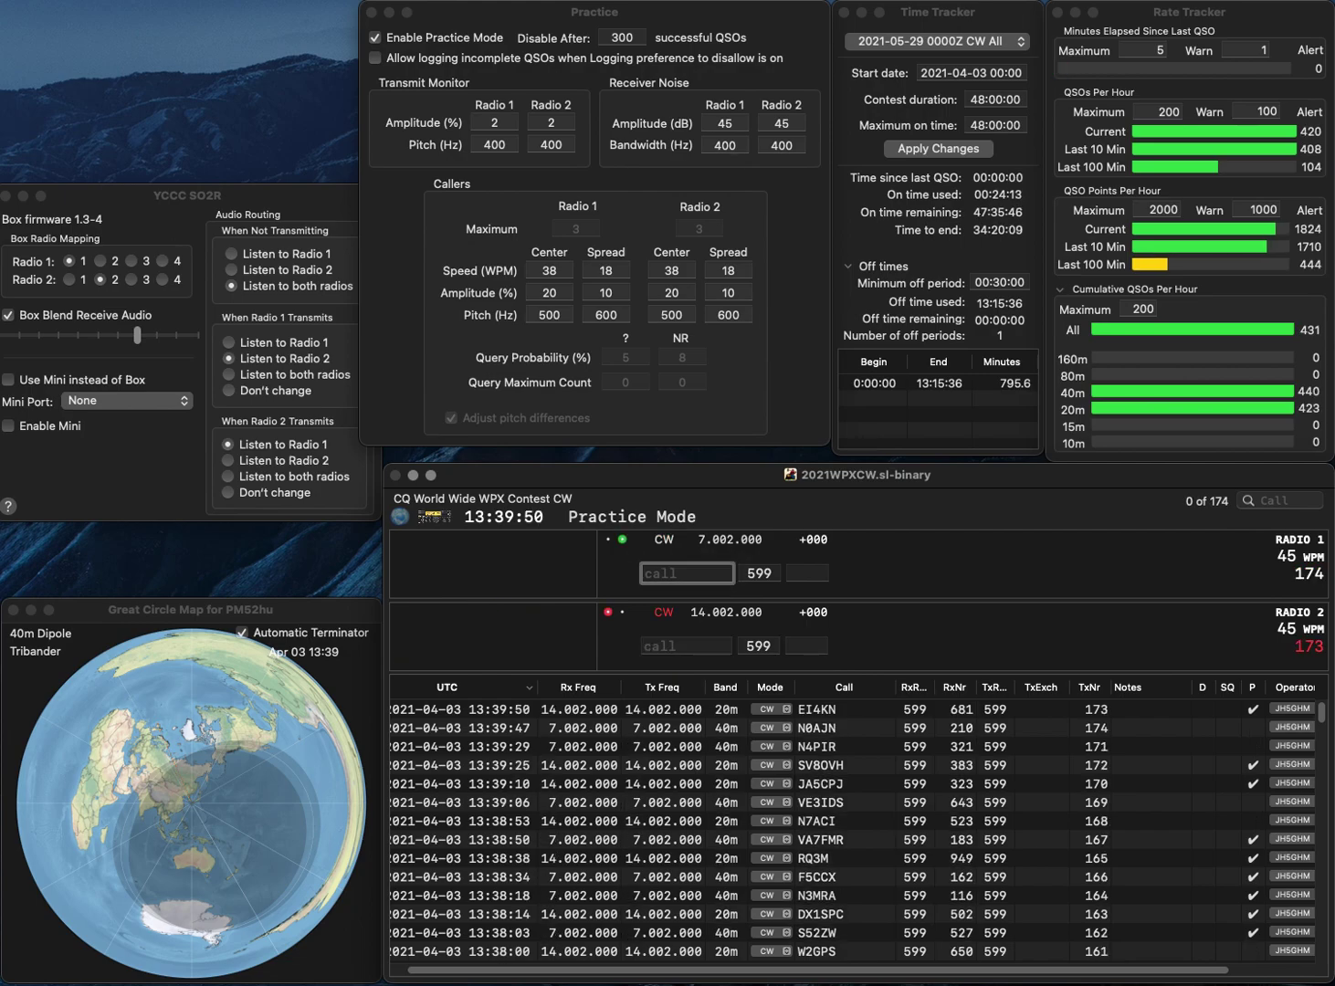
Answer 3Z6O on Radio 1 and N7SH on Radio 2.
{"action": "type", "text": "3Z60"}
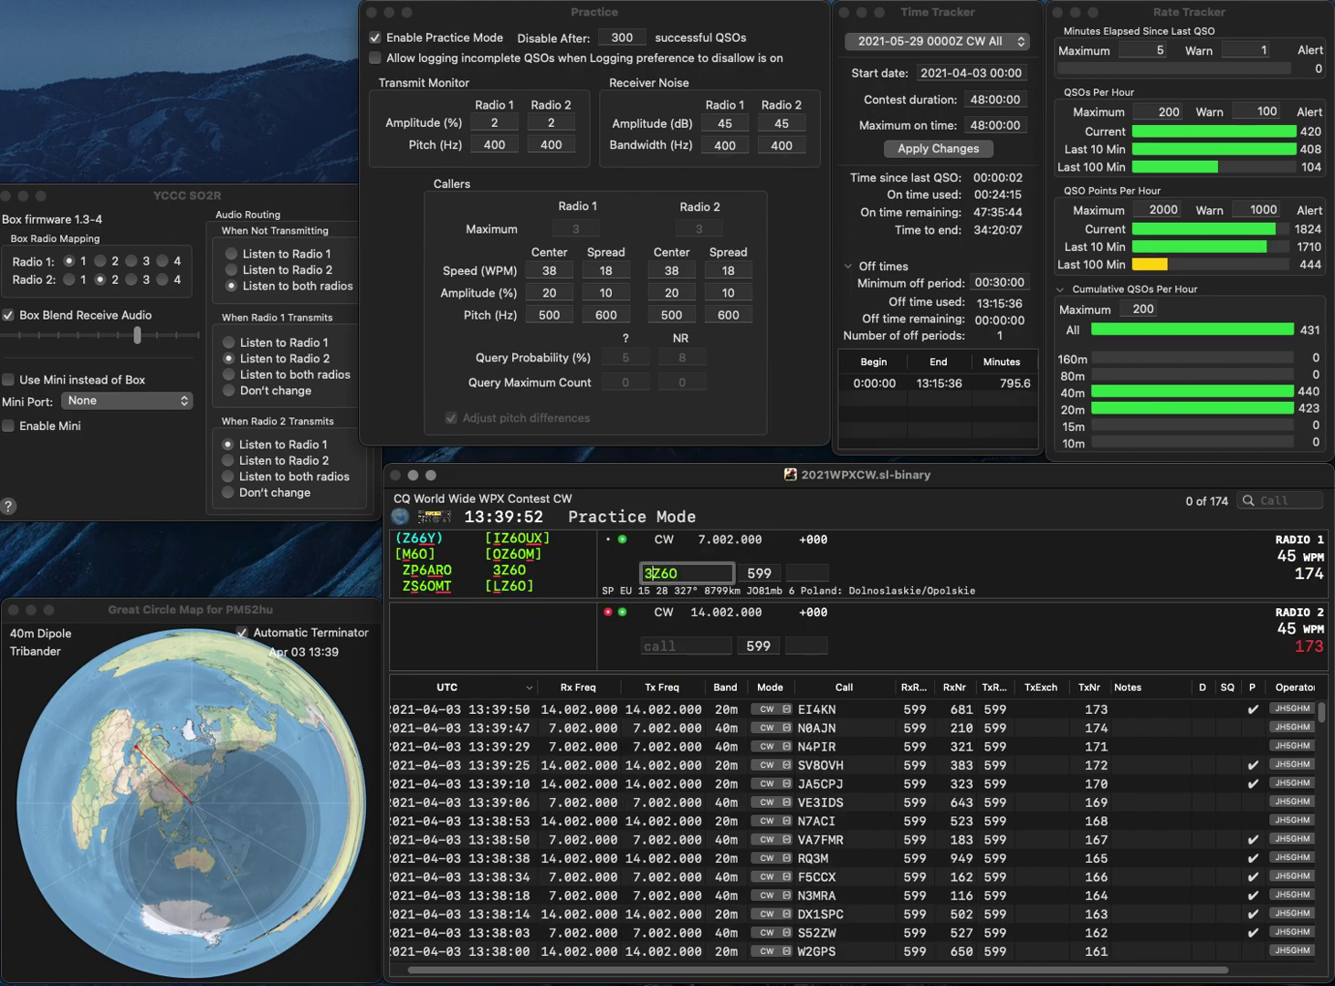
{"action": "key", "text": "Return"}
{"action": "type", "text": "N"}
{"action": "type", "text": "7SH"}
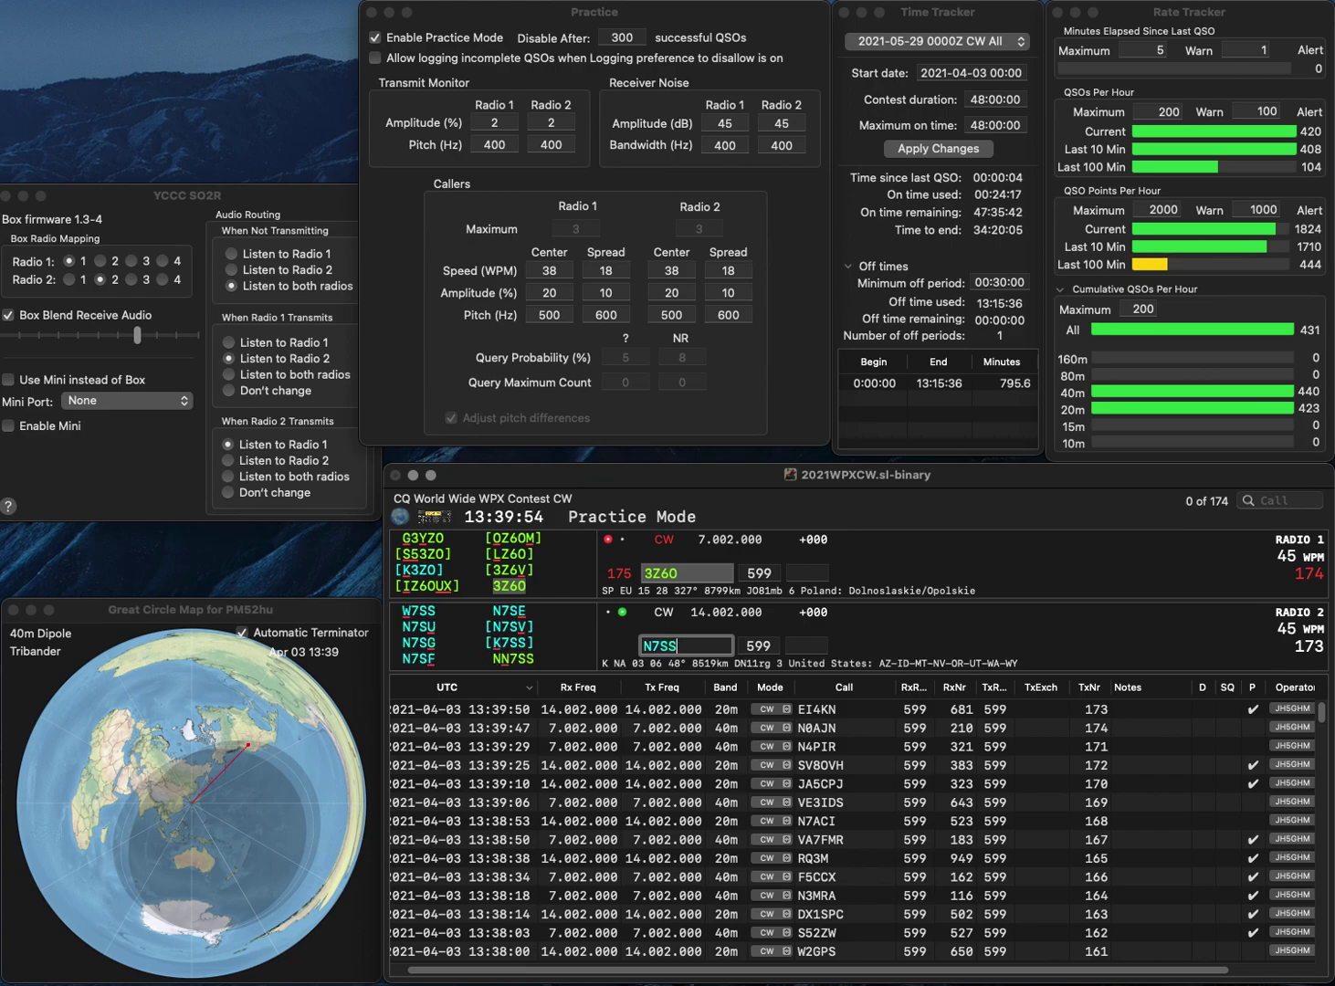
{"action": "key", "text": "Return"}
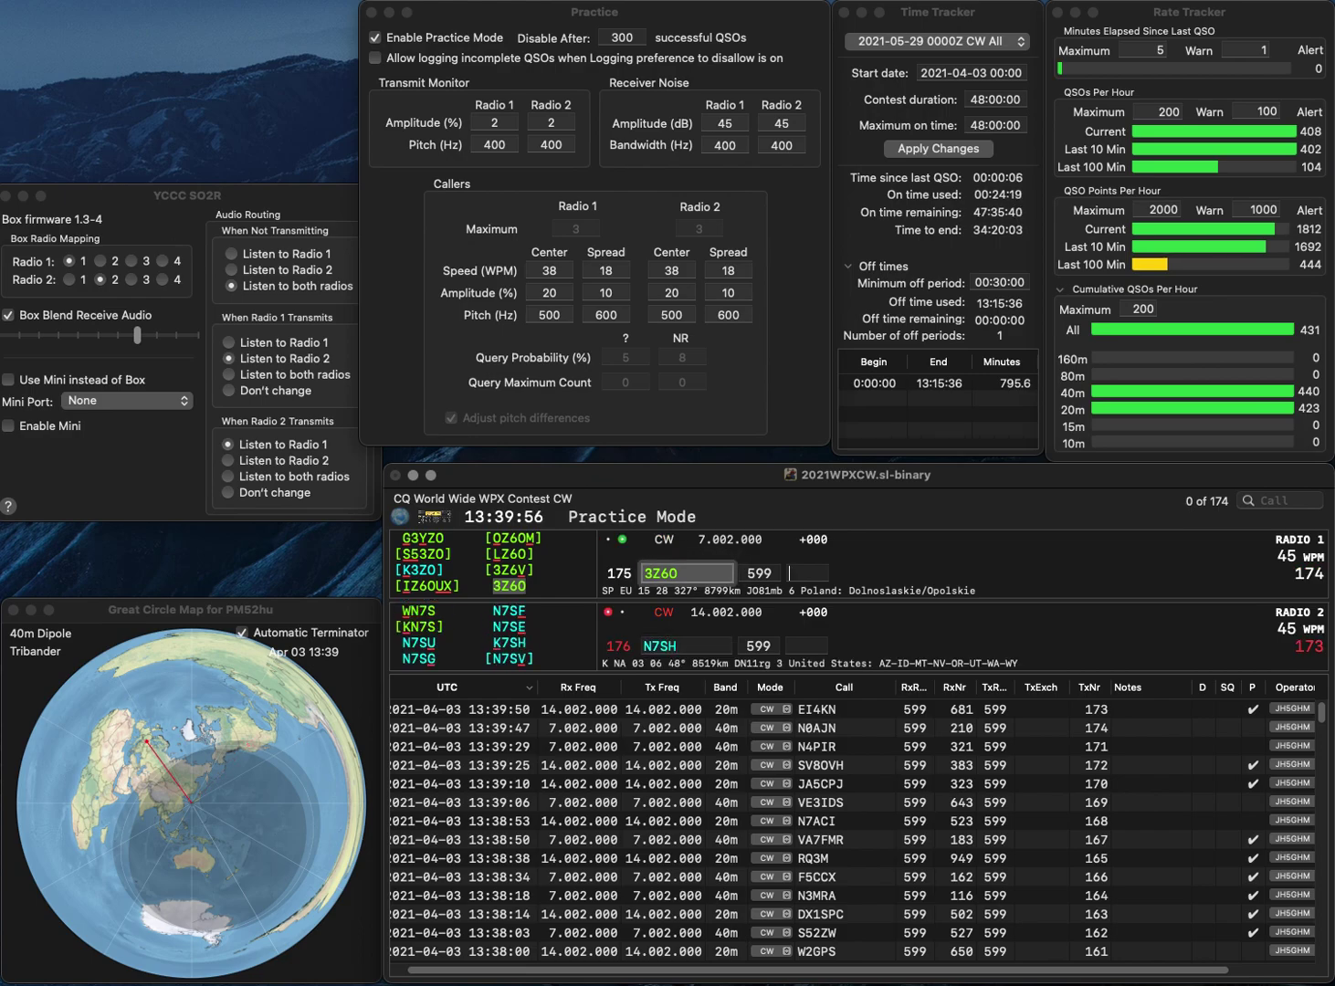
Log 3Z6O on Radio 1 with received number 806, and correct the Radio 2 call to N7HHS and answer it.
{"action": "type", "text": "806"}
{"action": "key", "text": "Return"}
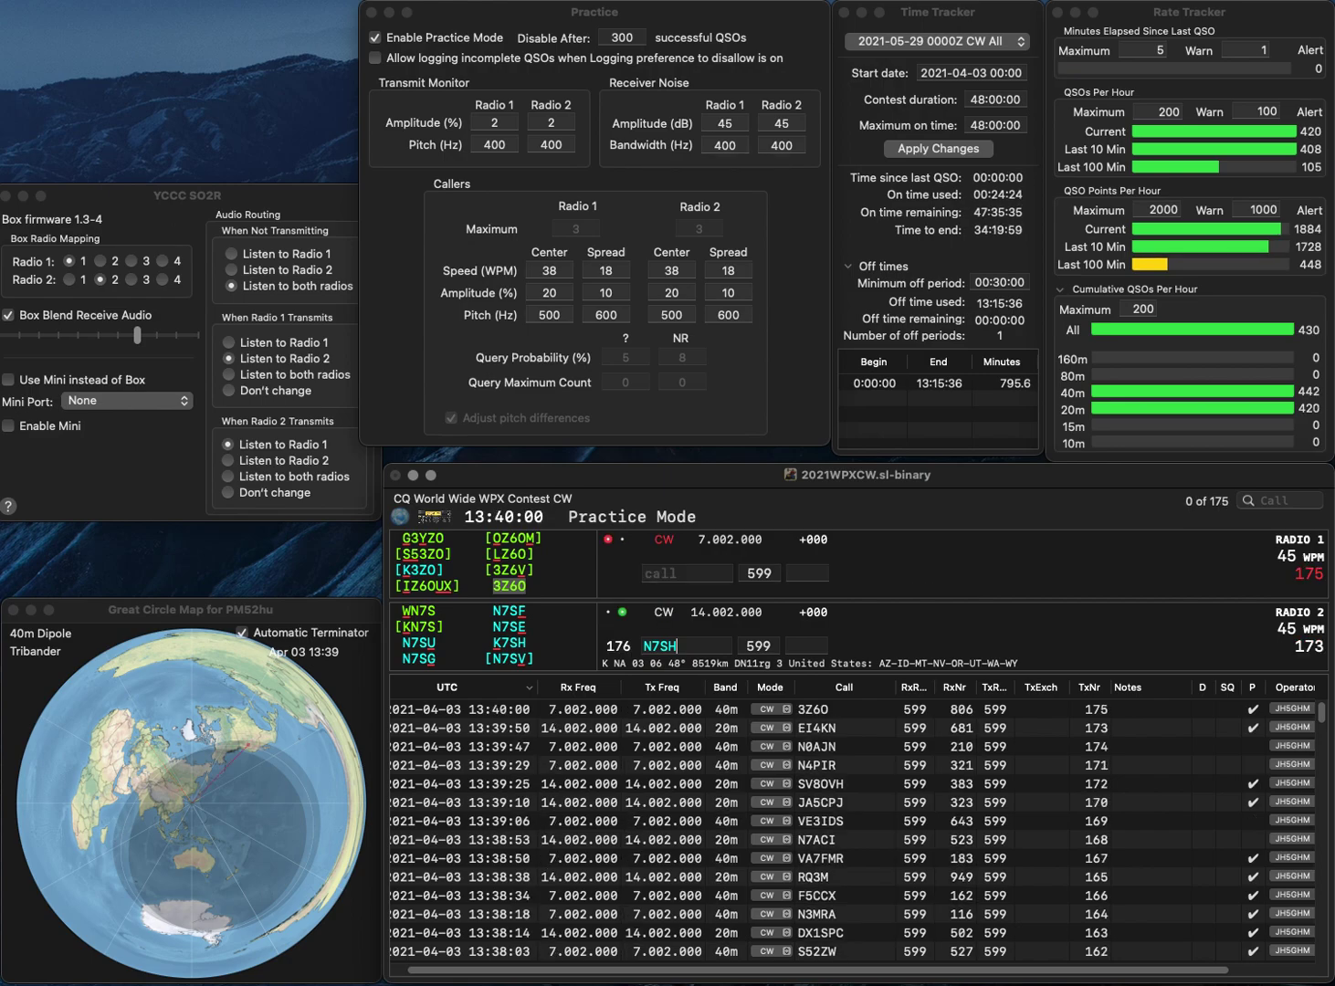
{"action": "key", "text": "BackSpace"}
{"action": "key", "text": "BackSpace"}
{"action": "type", "text": "HHS"}
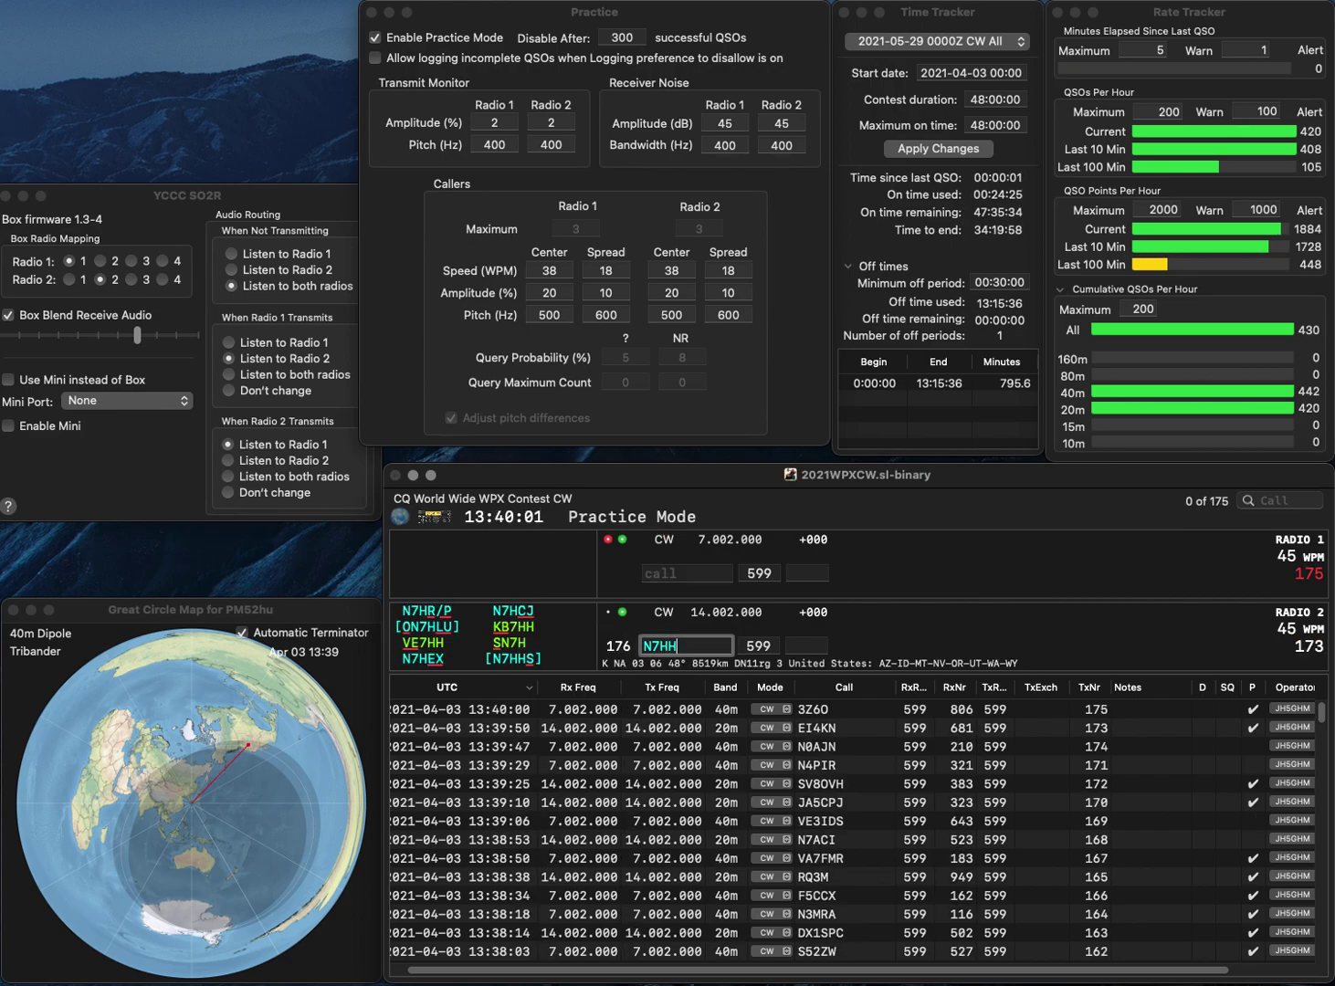
{"action": "key", "text": "Return"}
Enter BI3WRI on Radio 1, correct the call to BI4WRI and answer it.
{"action": "type", "text": "BI3WRI"}
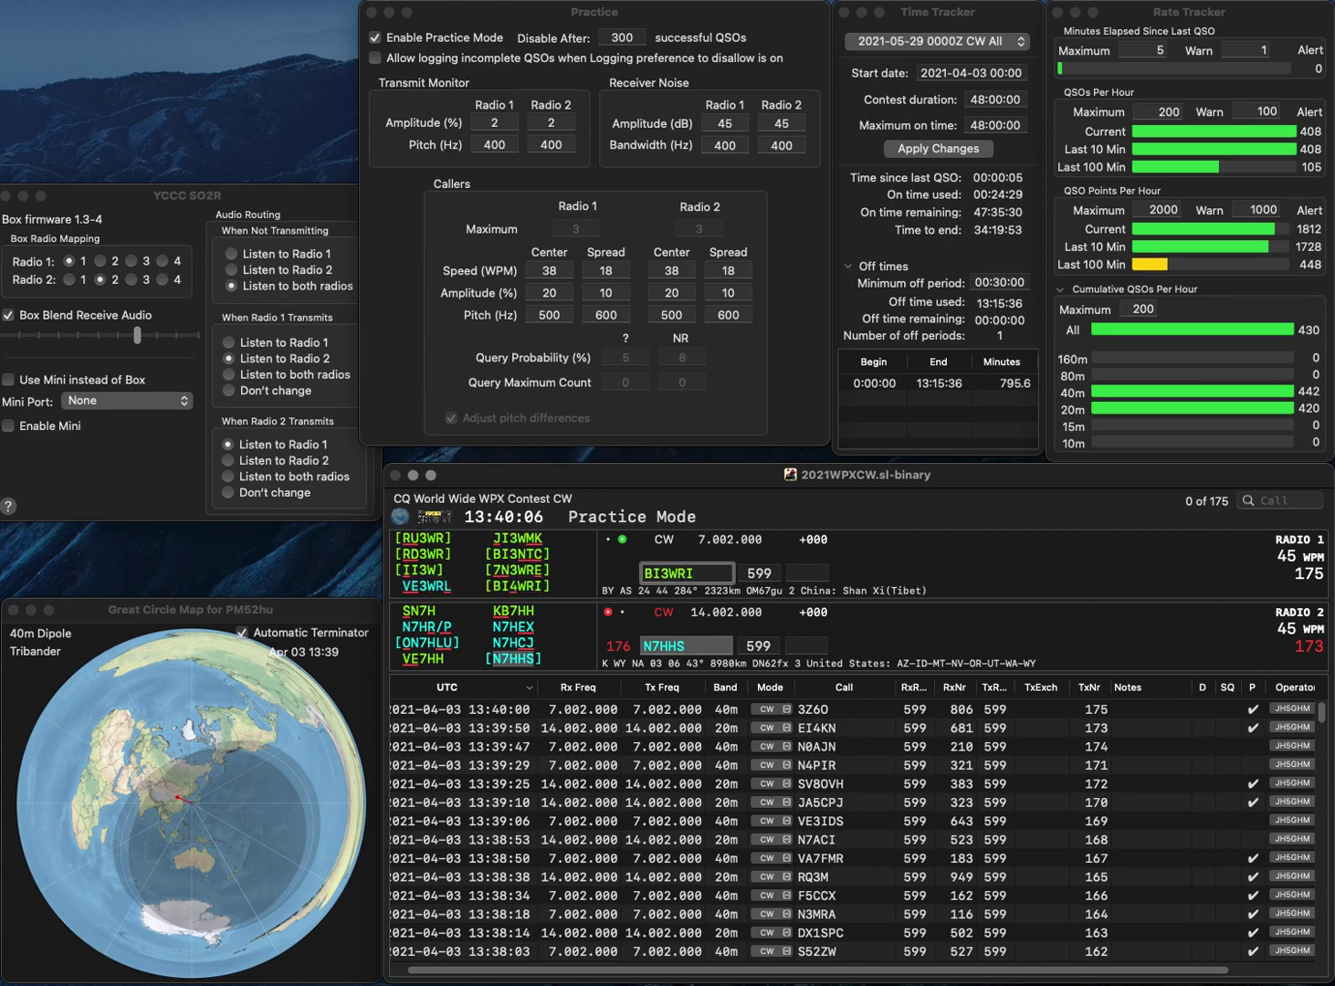
{"action": "key", "text": "Left"}
{"action": "key", "text": "Left"}
{"action": "key", "text": "Left"}
{"action": "key", "text": "BackSpace"}
{"action": "type", "text": "4"}
{"action": "key", "text": "Return"}
{"action": "type", "text": "623"}
{"action": "key", "text": "Return"}
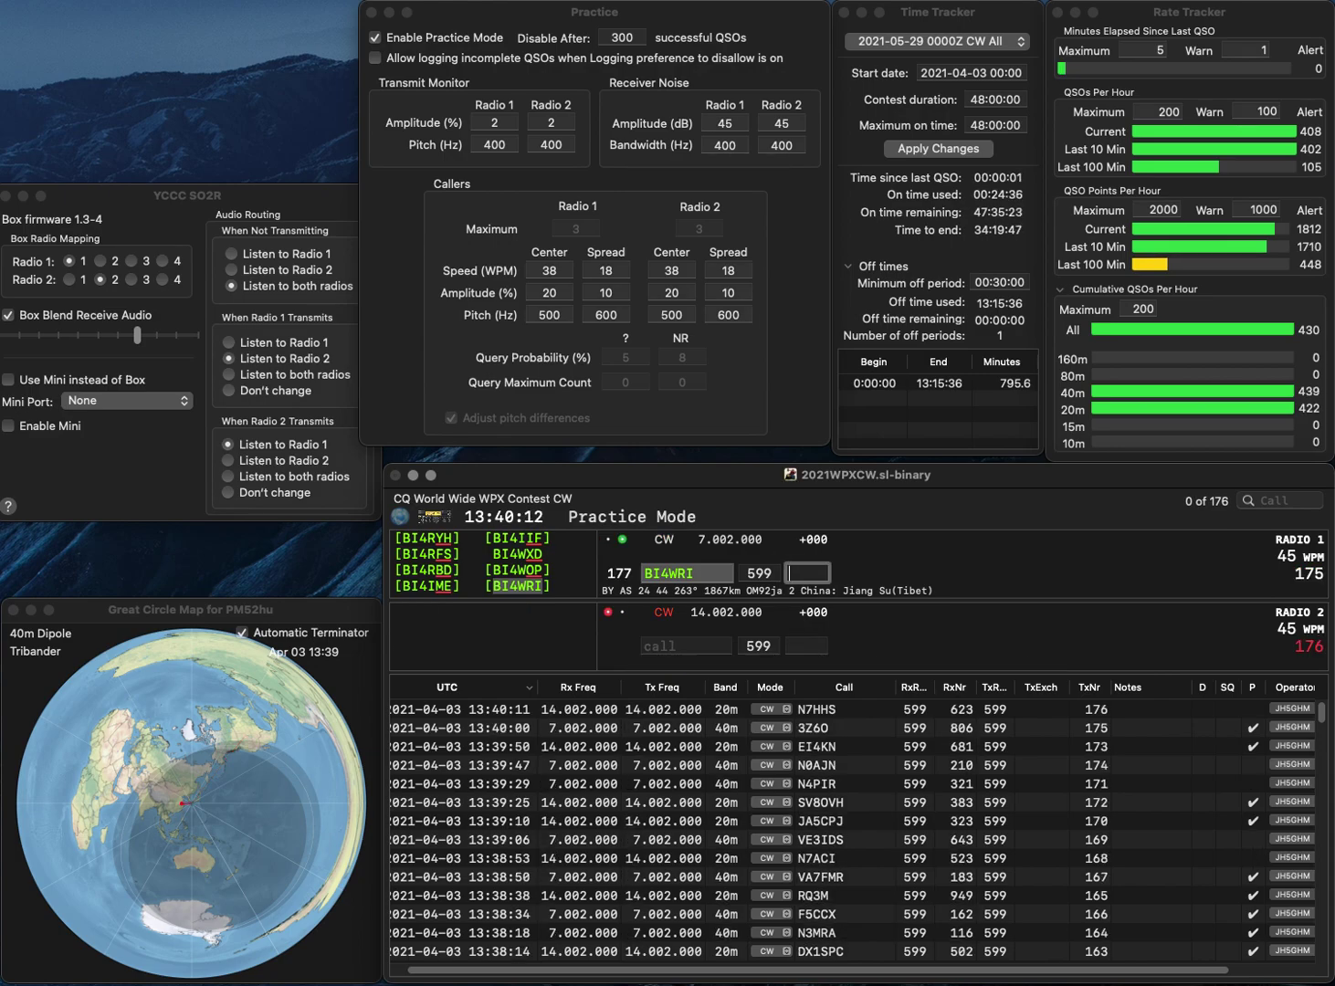
{"action": "type", "text": "837"}
{"action": "key", "text": "Return"}
Answer the partial call DA on Radio 2 and the caller OZ4NA on Radio 1.
{"action": "type", "text": "DA"}
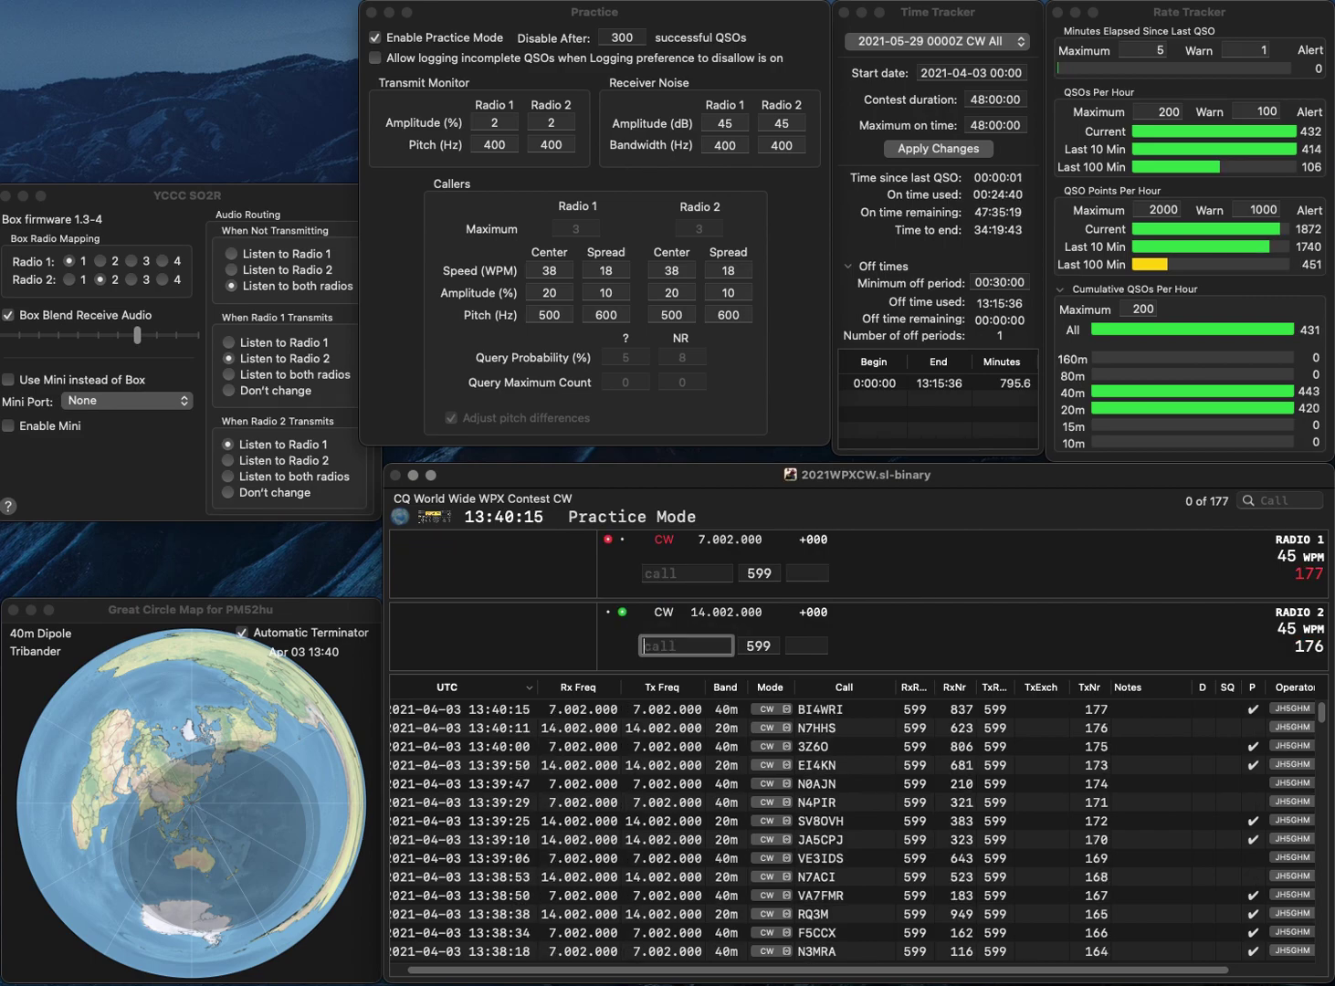
{"action": "key", "text": "Return"}
{"action": "type", "text": "O"}
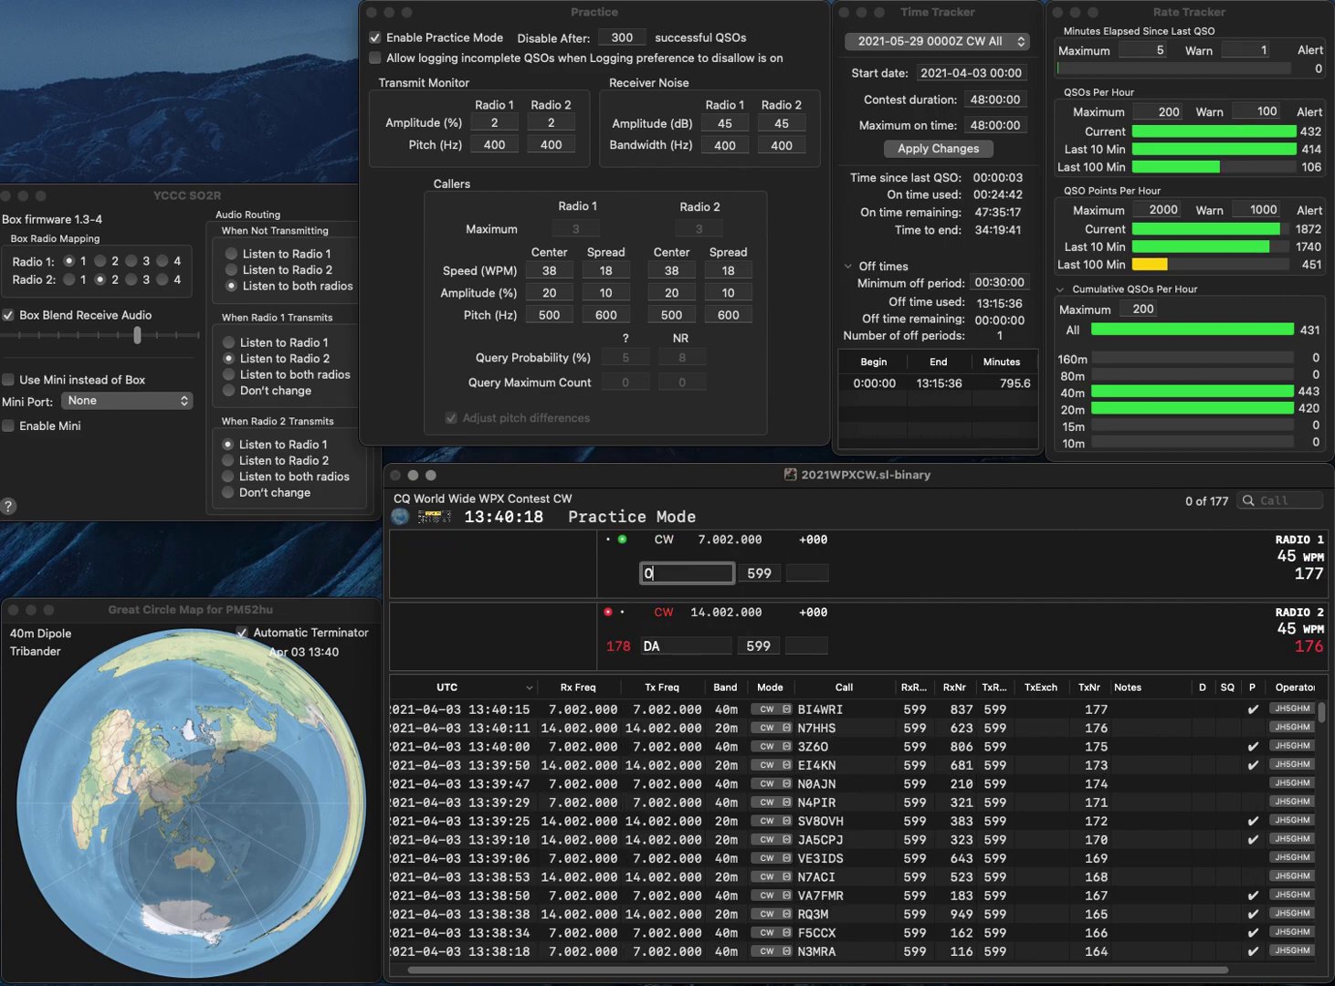
{"action": "type", "text": "Z4NA"}
{"action": "key", "text": "Return"}
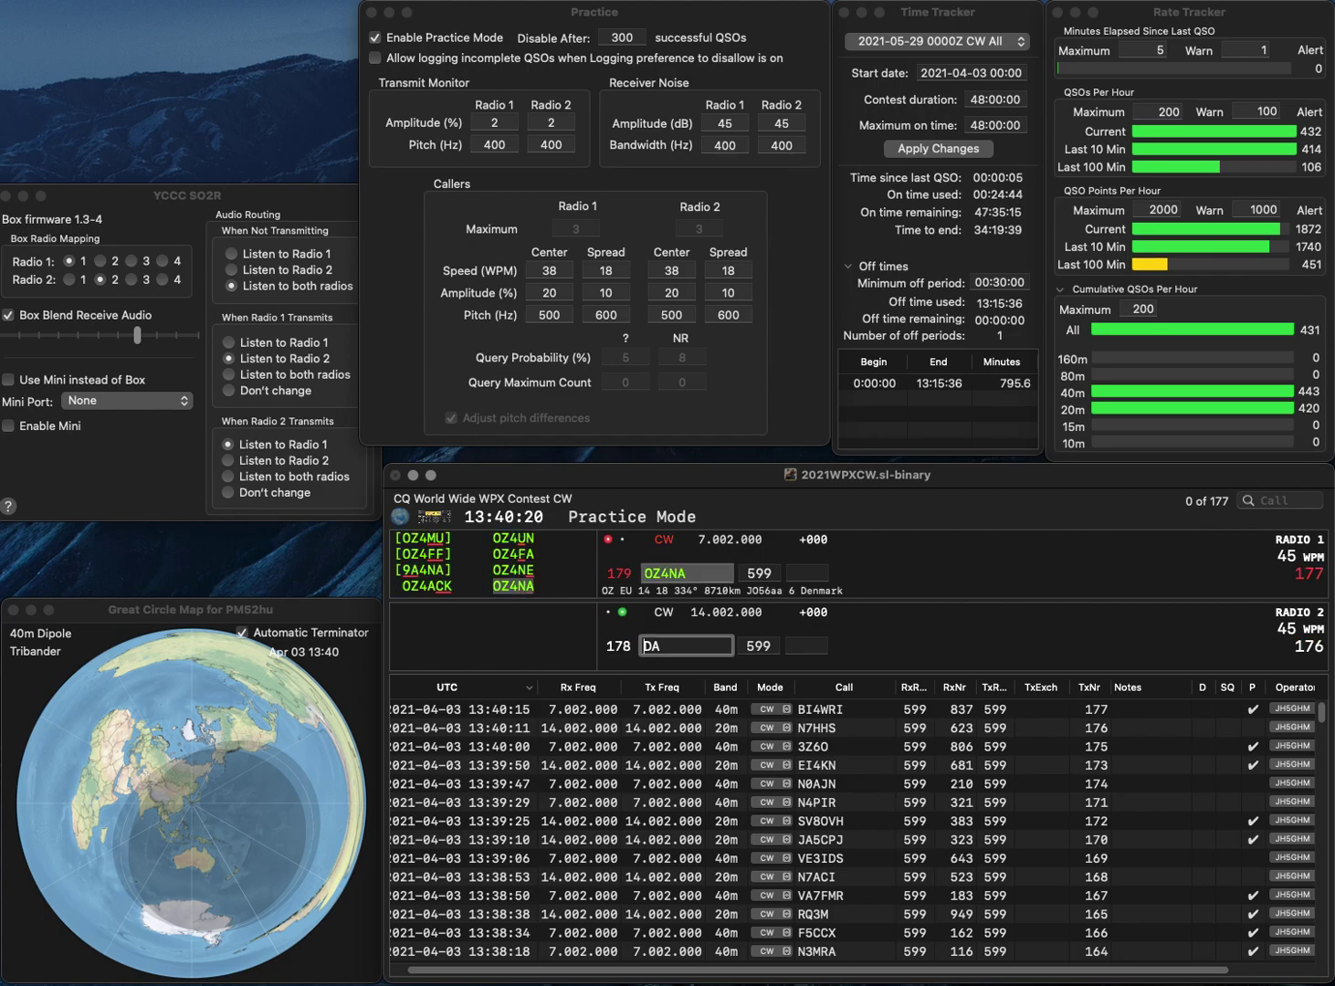
{"action": "type", "text": "RA3Y"}
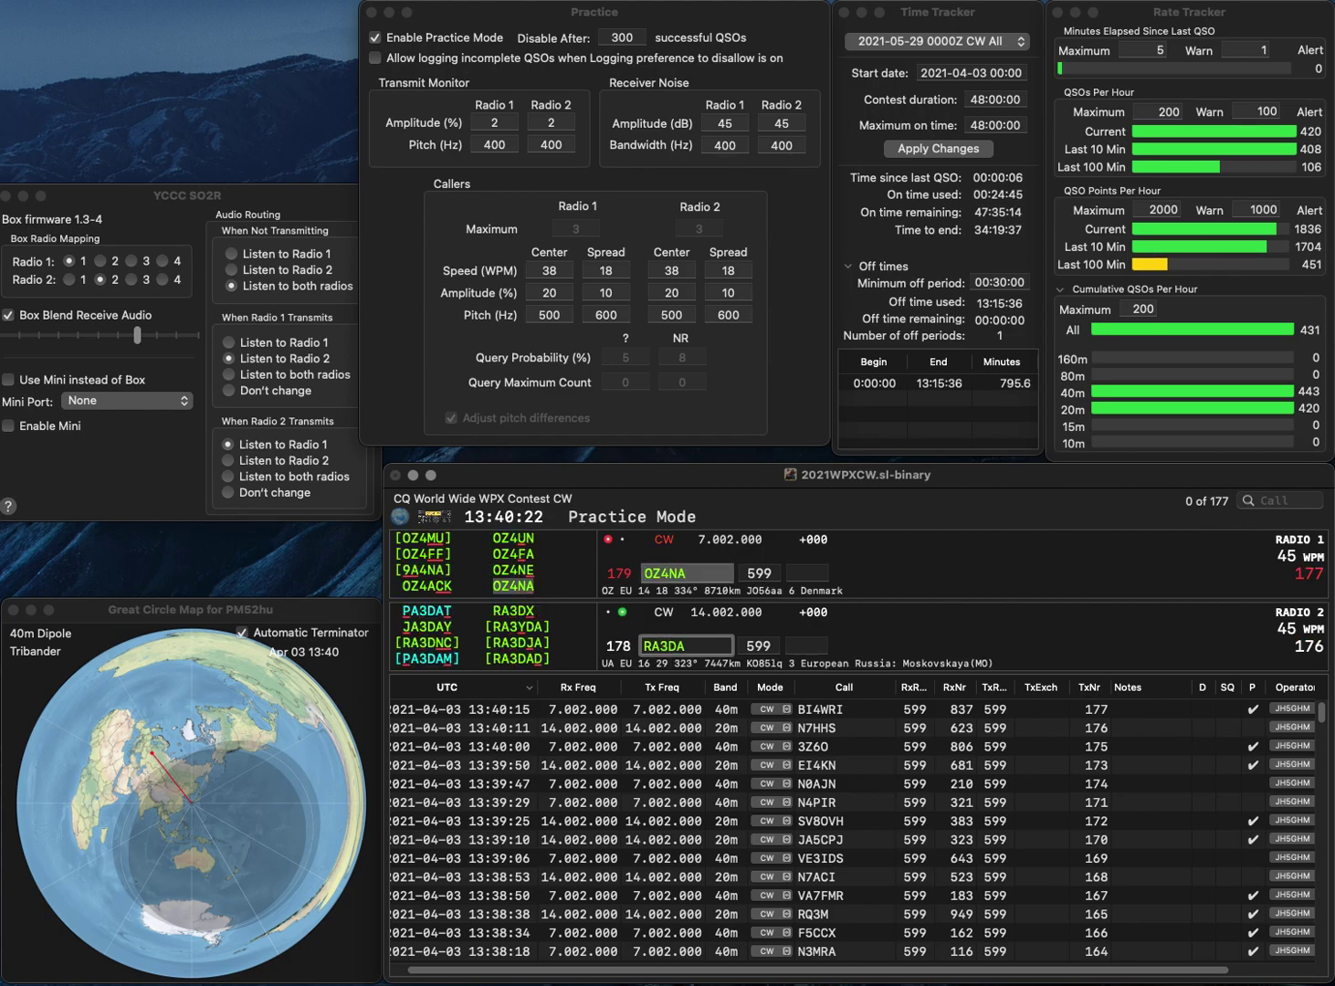
{"action": "key", "text": "Return"}
{"action": "key", "text": "space"}
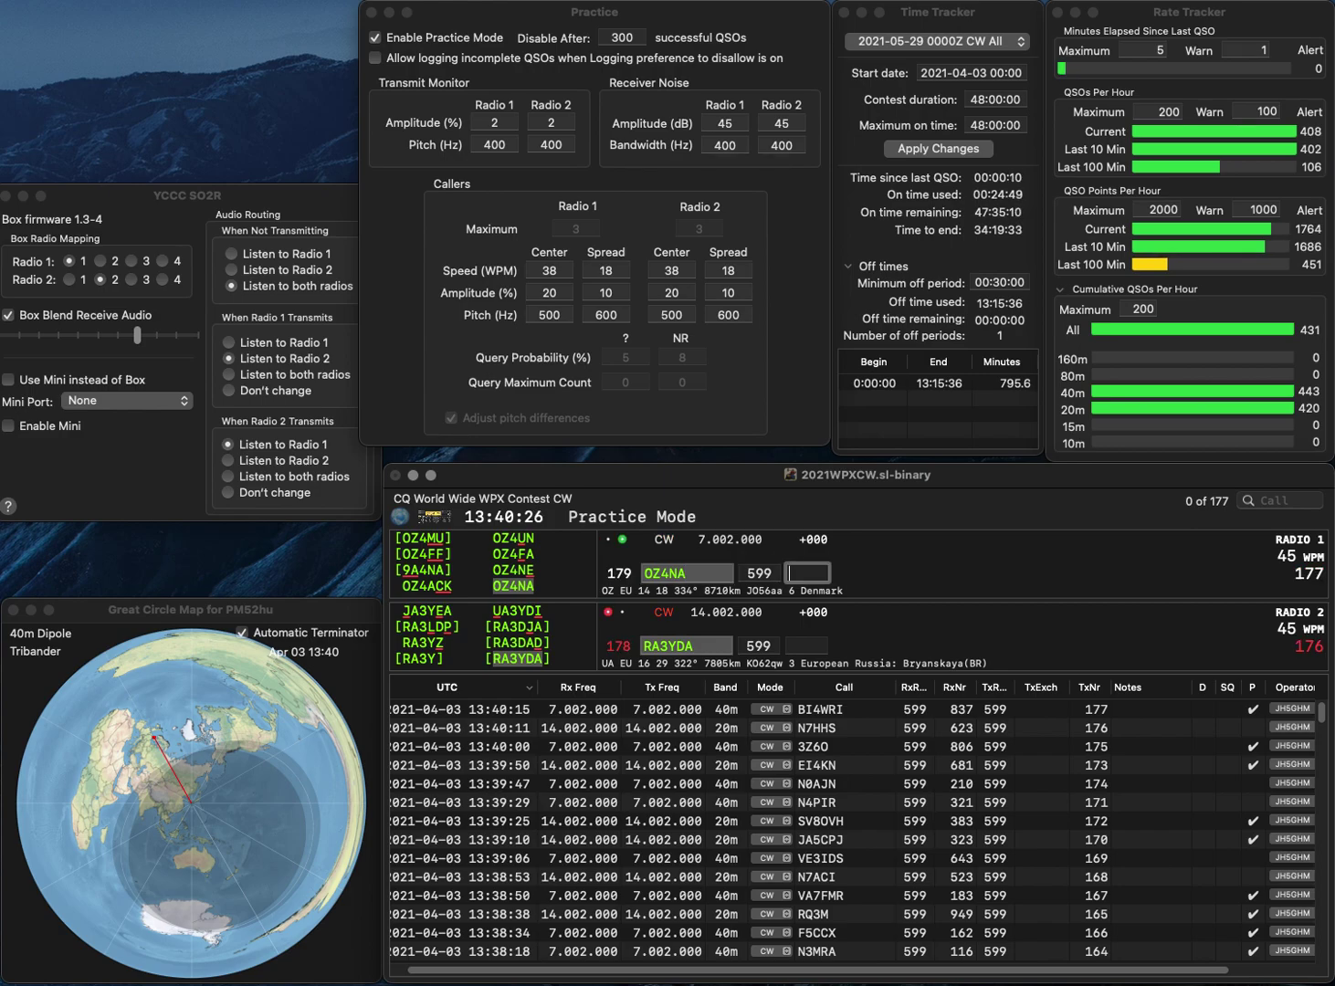
{"action": "type", "text": "744"}
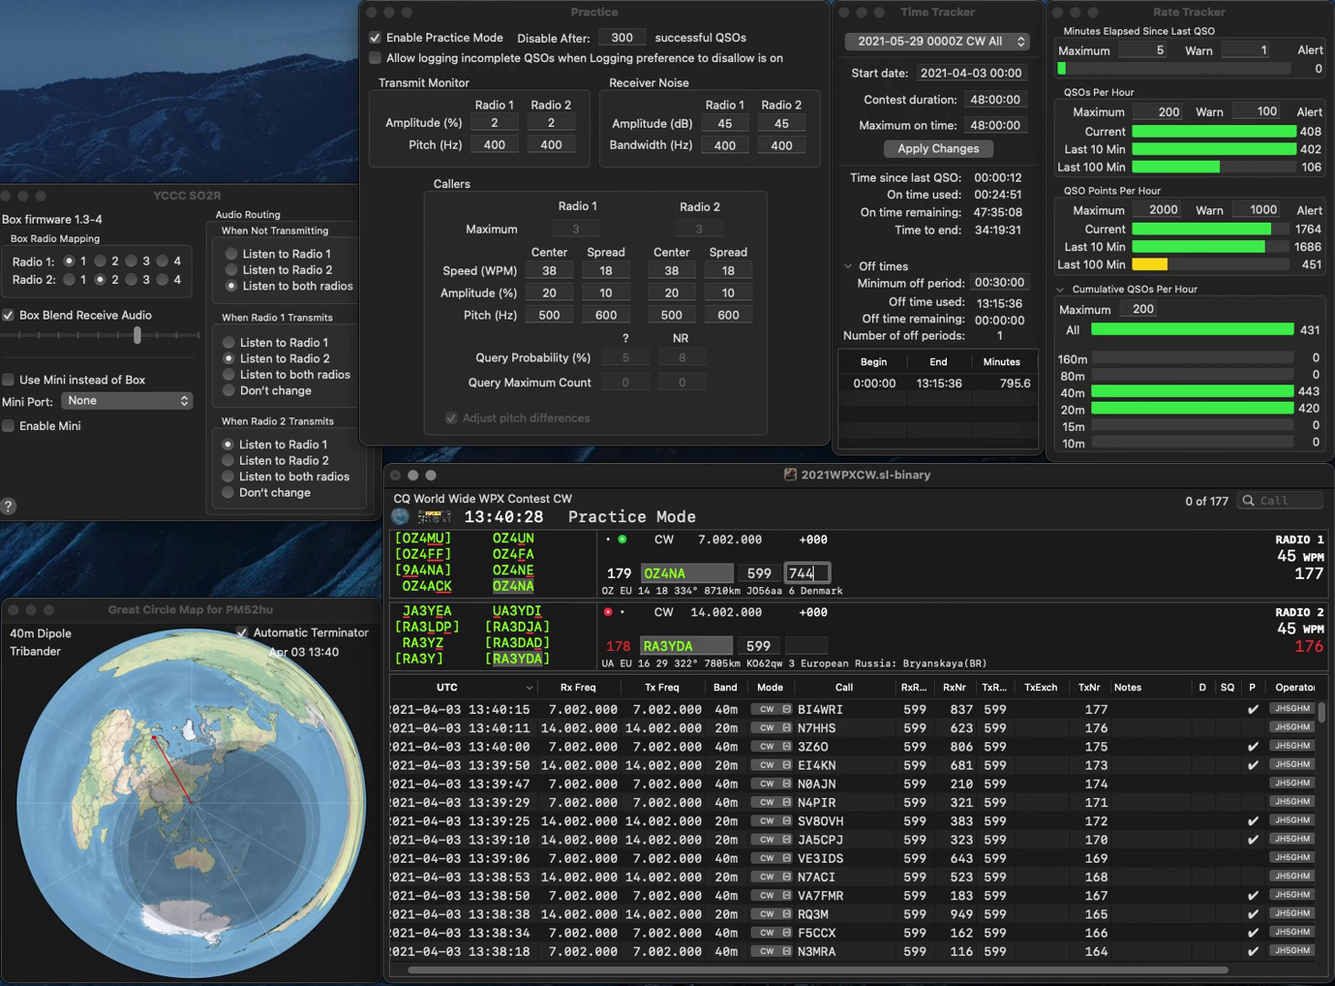
{"action": "key", "text": "Return"}
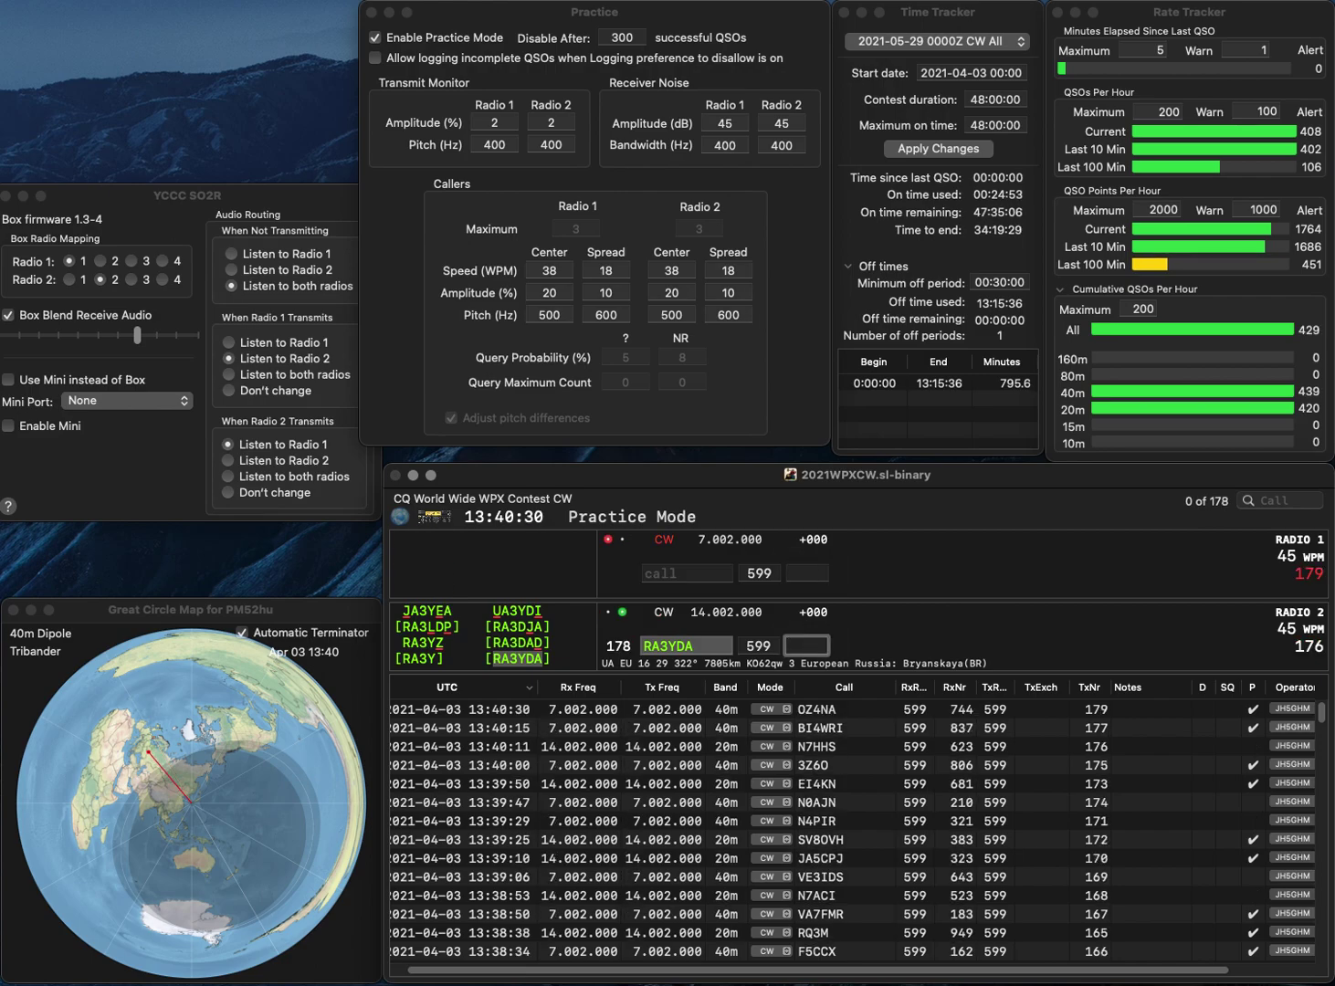
{"action": "type", "text": "9"}
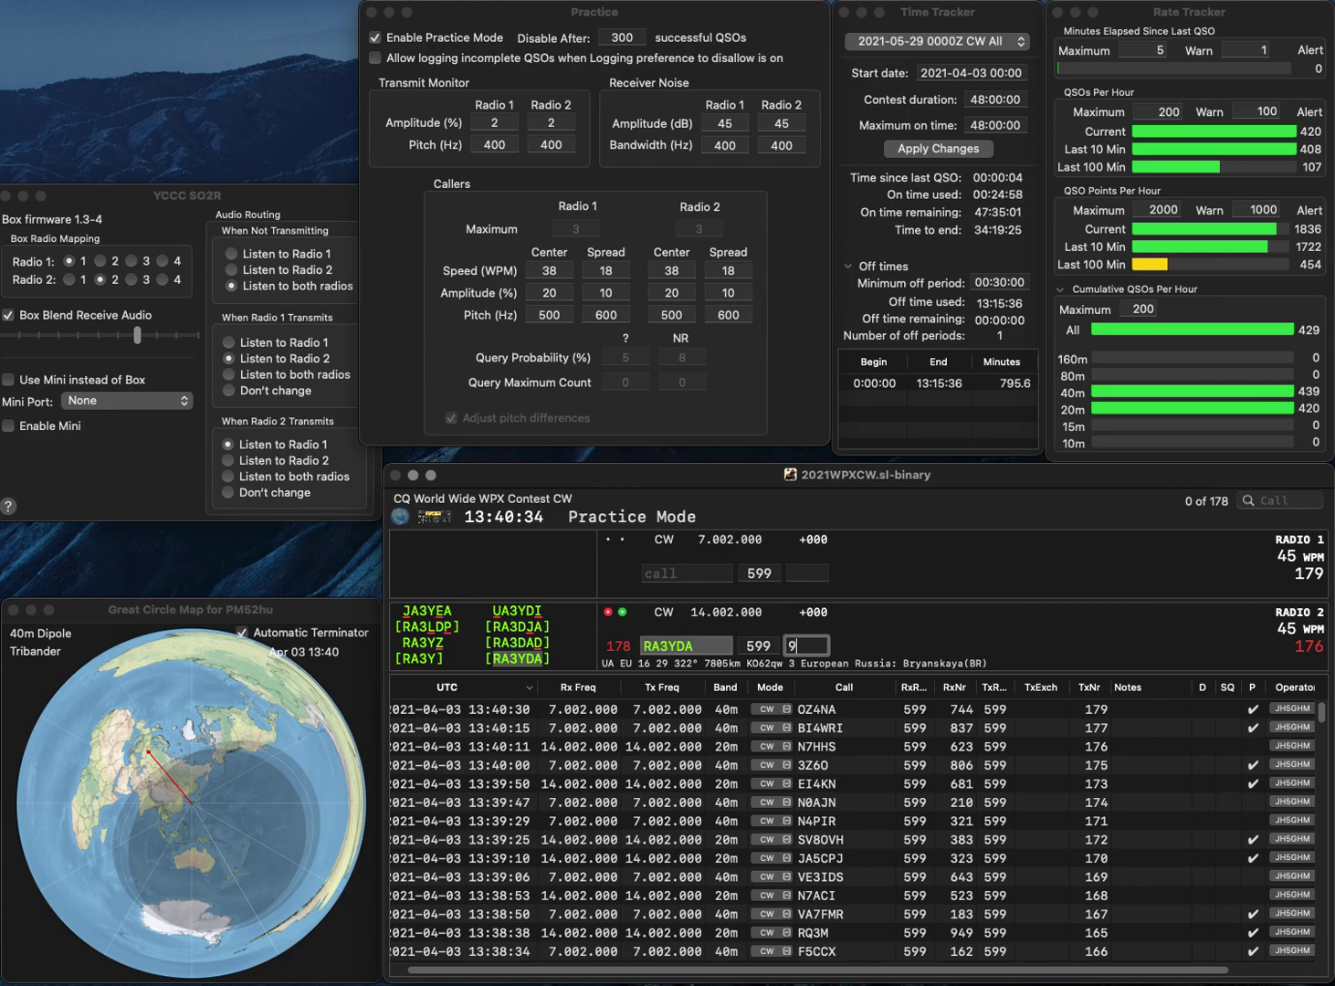
{"action": "type", "text": "68"}
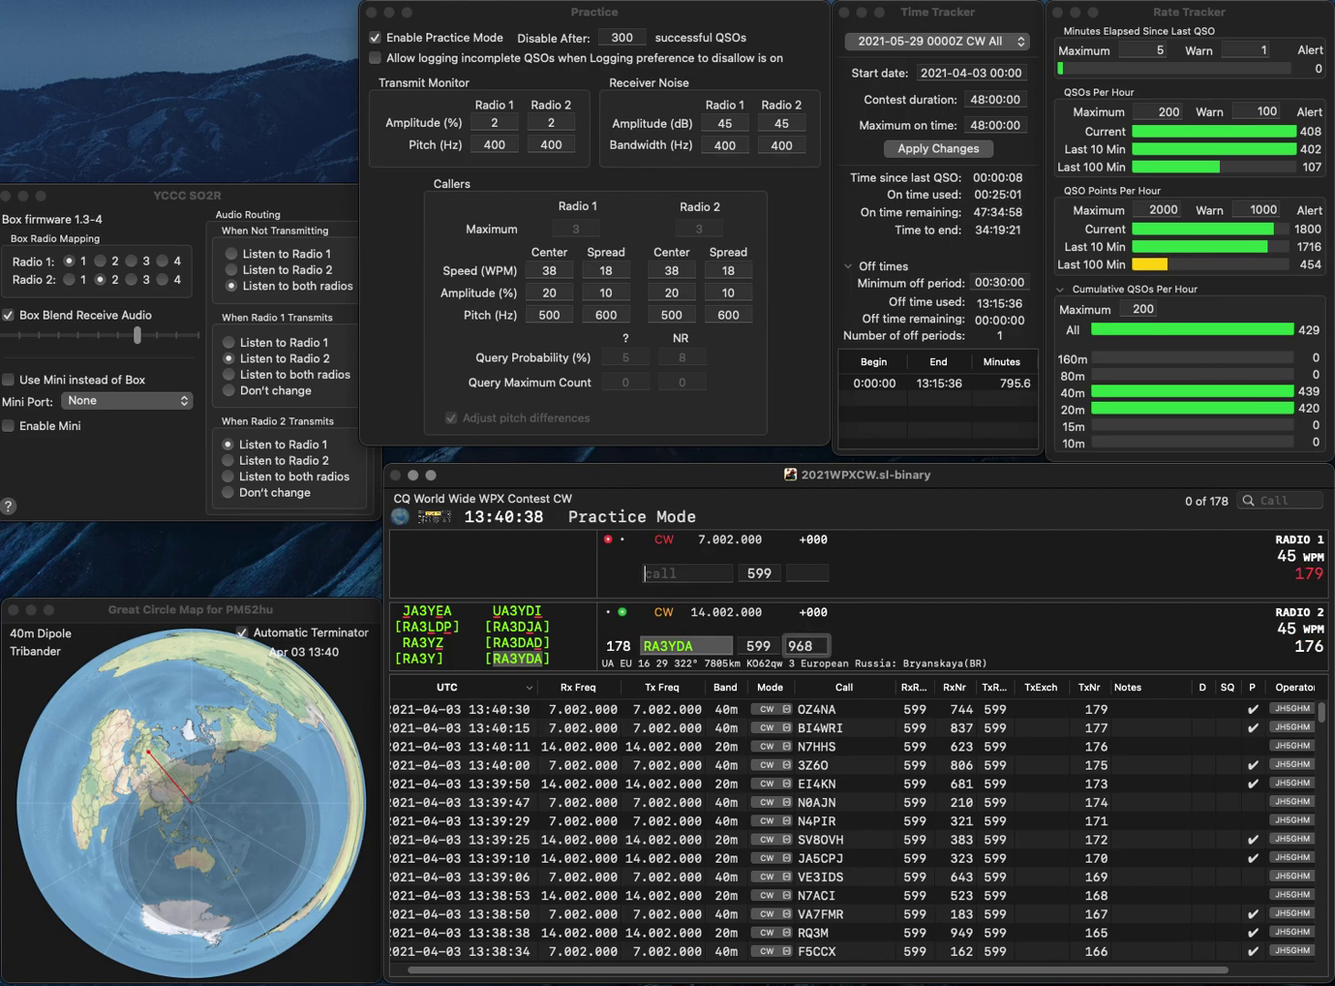
{"action": "key", "text": "Return"}
{"action": "type", "text": "R9"}
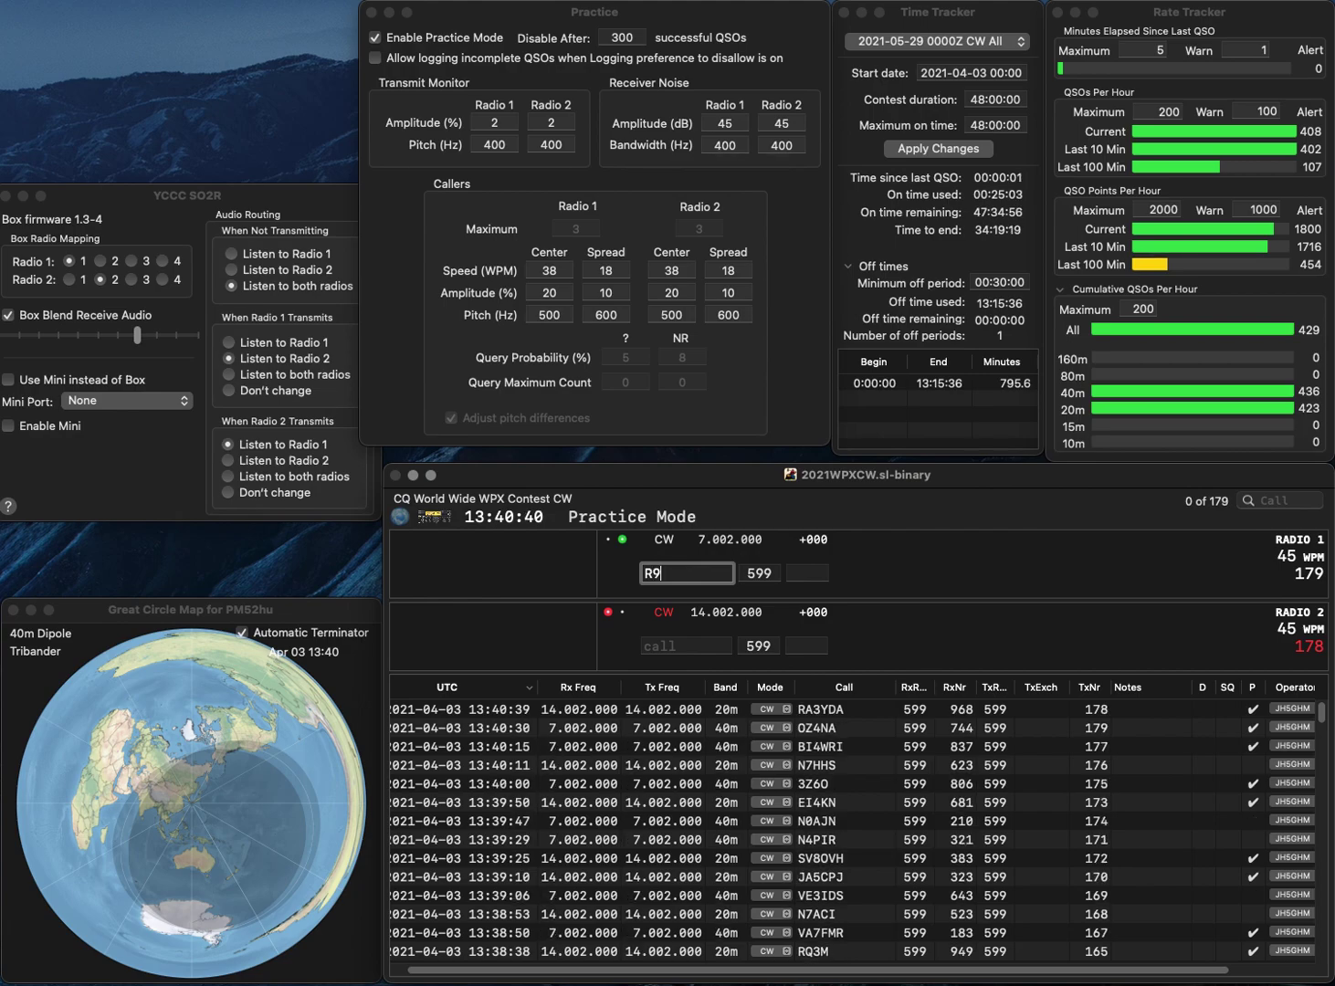
{"action": "type", "text": "SAO/P"}
{"action": "key", "text": "backslash"}
{"action": "type", "text": "N0IF"}
{"action": "key", "text": "backslash"}
{"action": "key", "text": "space"}
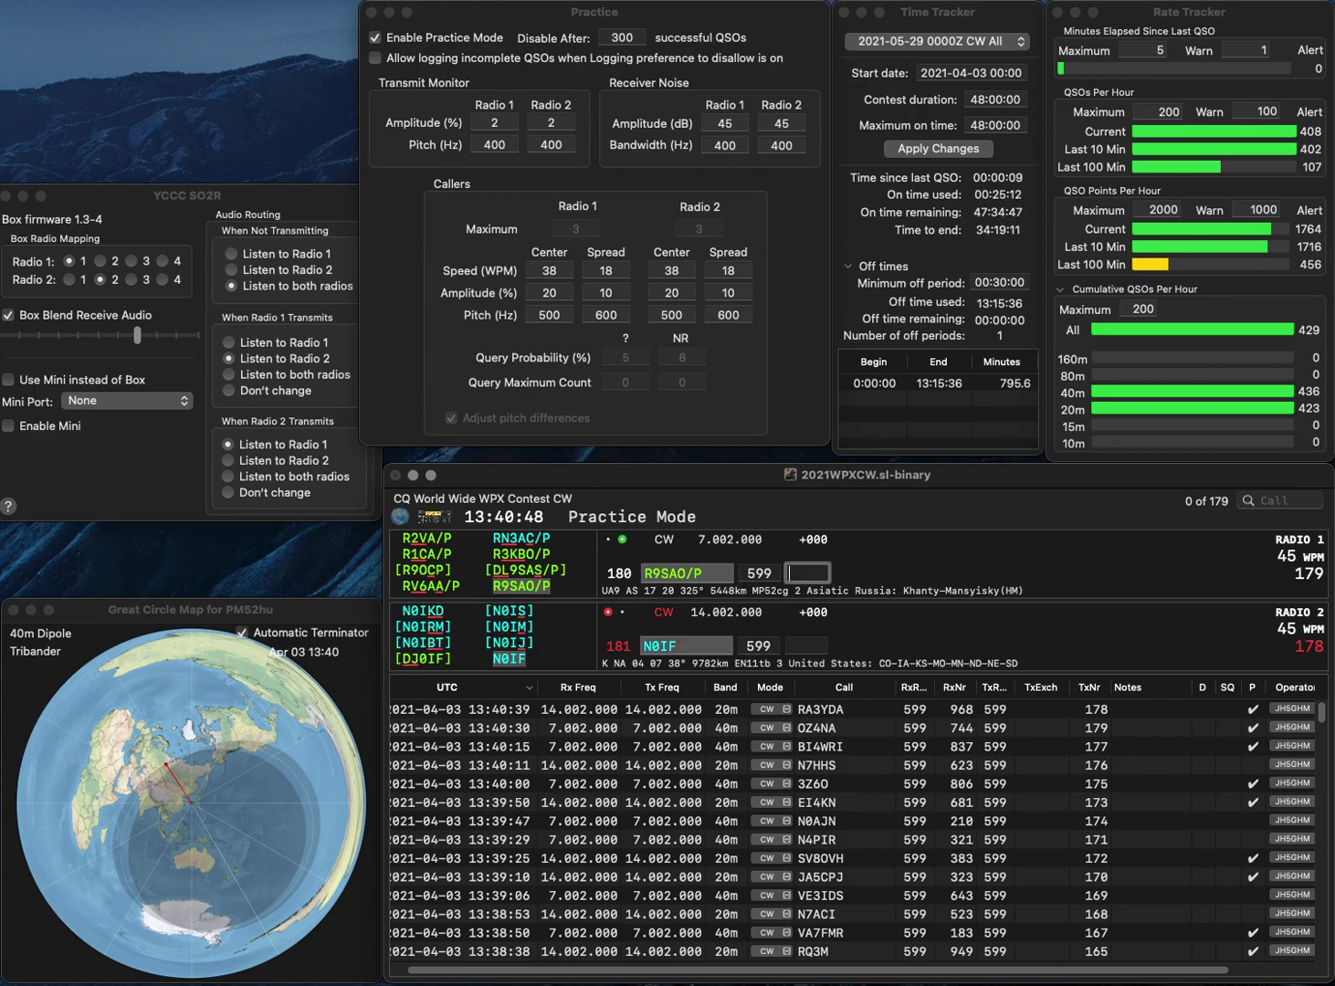
Log R9SAO/P on Radio 1 with received number 92 and N0IF on Radio 2 with received number 694.
{"action": "type", "text": "92"}
{"action": "key", "text": "Return"}
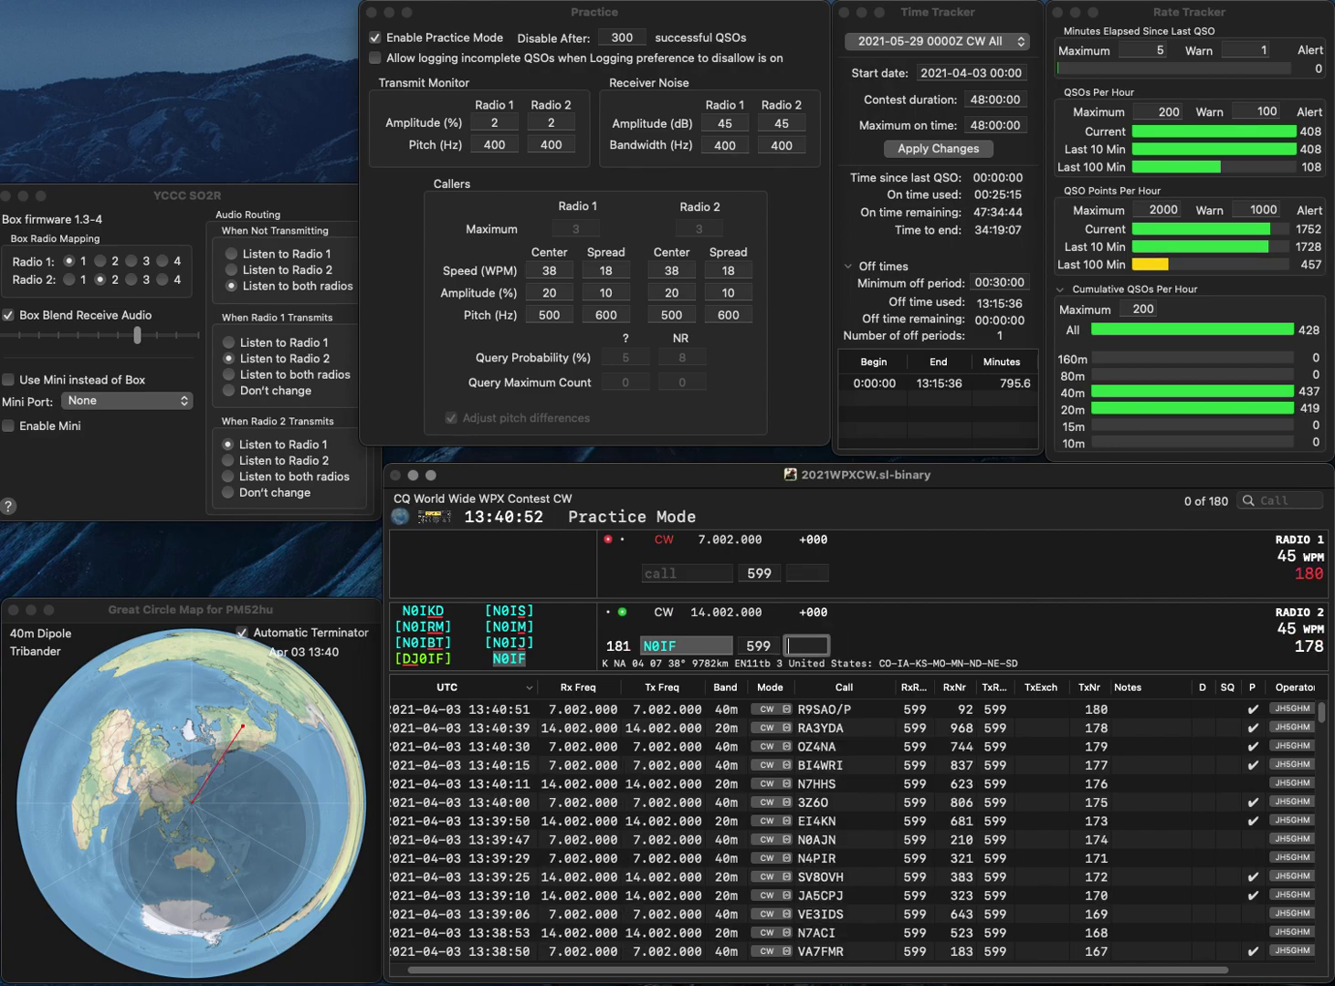
{"action": "type", "text": "694"}
{"action": "key", "text": "Return"}
{"action": "type", "text": "OE6RA"}
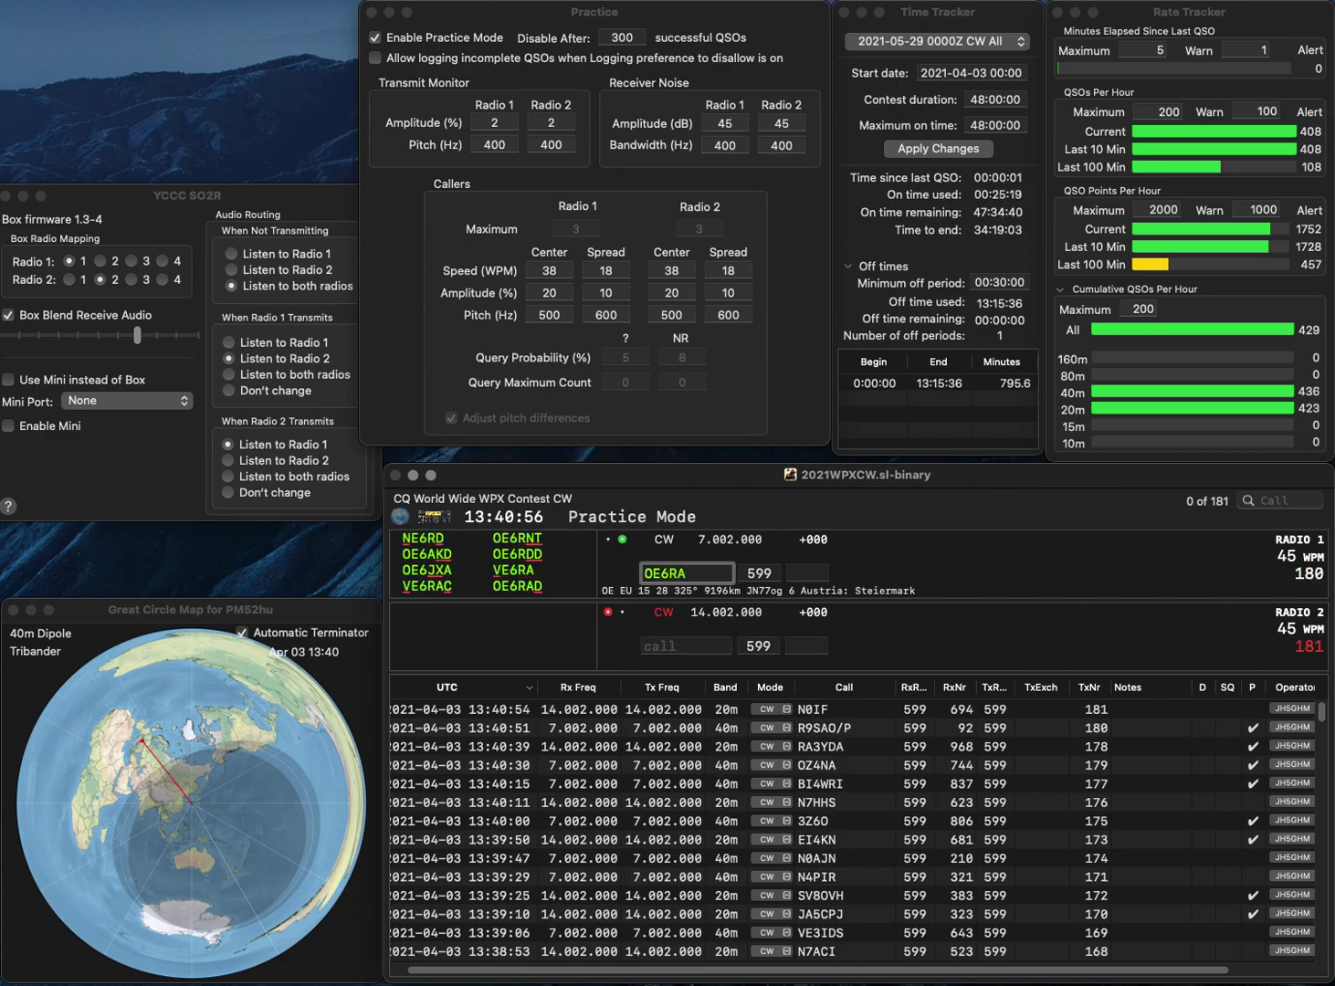
{"action": "type", "text": "D"}
{"action": "key", "text": "Return"}
{"action": "type", "text": "JA"}
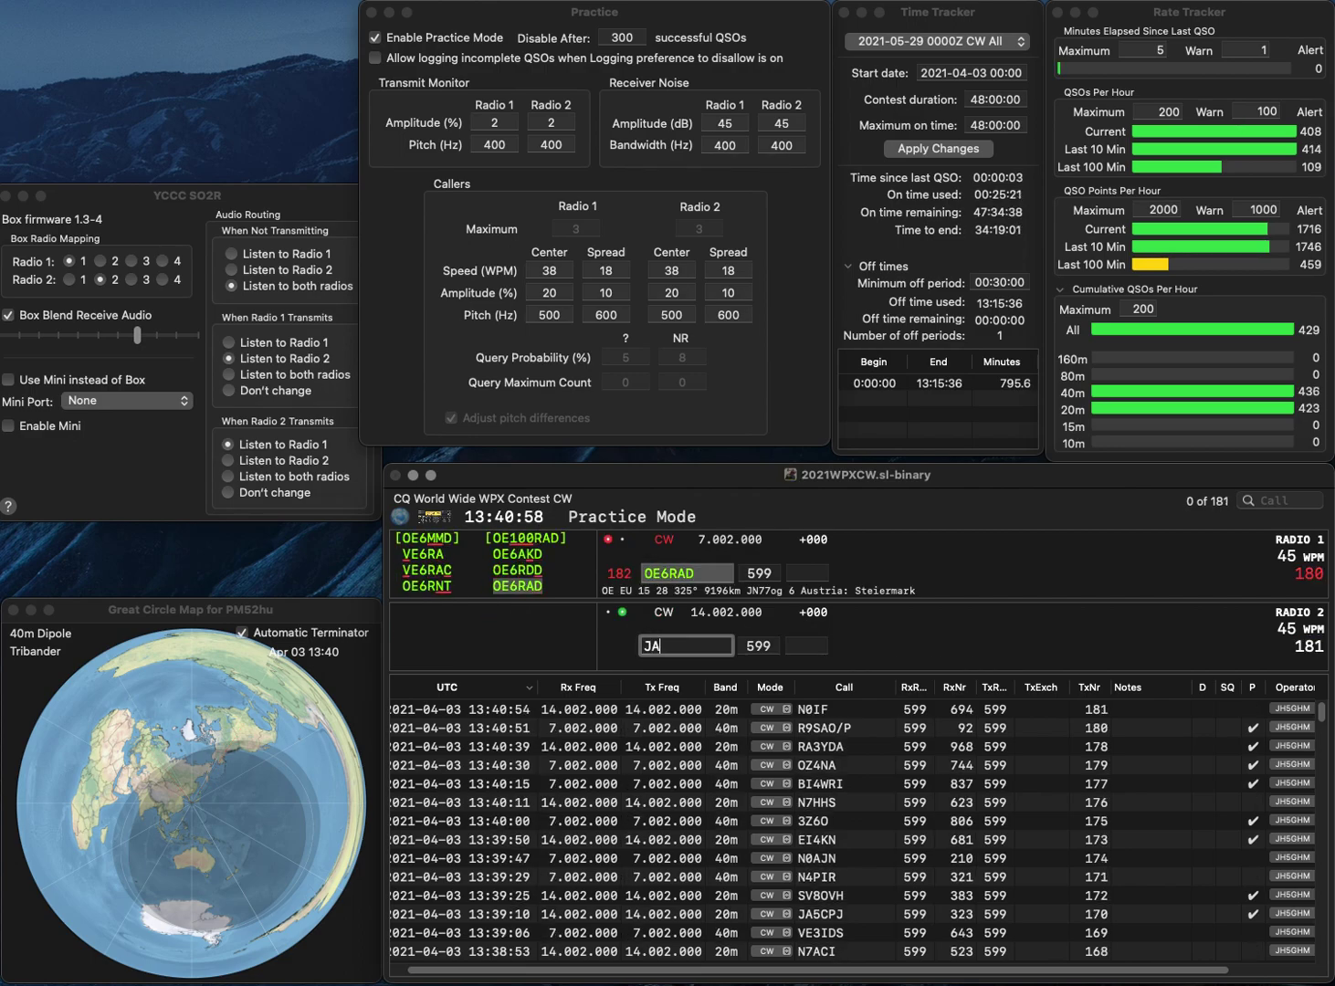
{"action": "type", "text": "0DCQ"}
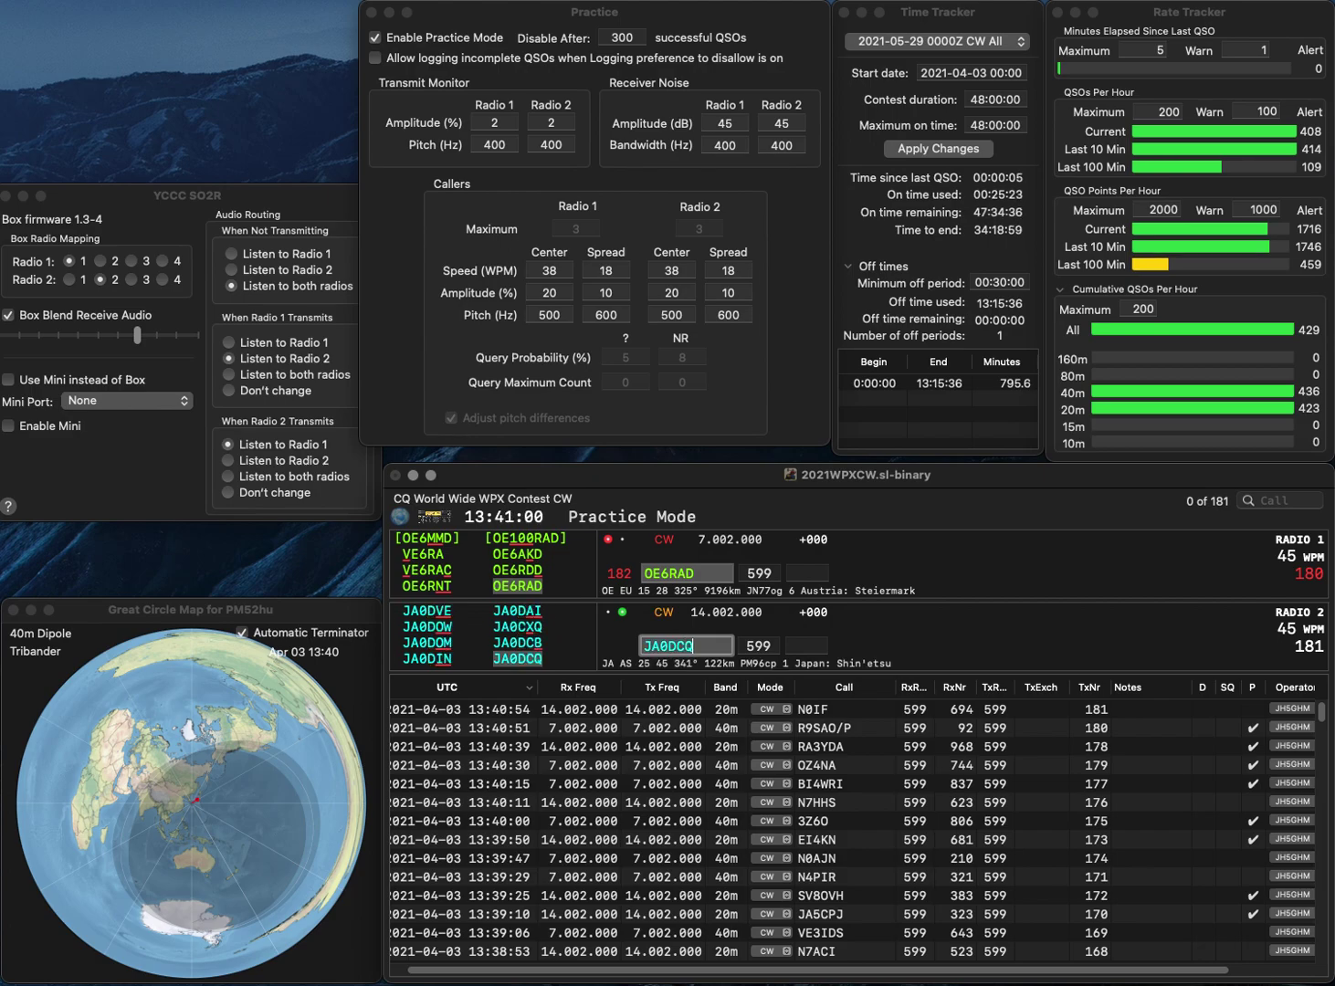
{"action": "key", "text": "Return"}
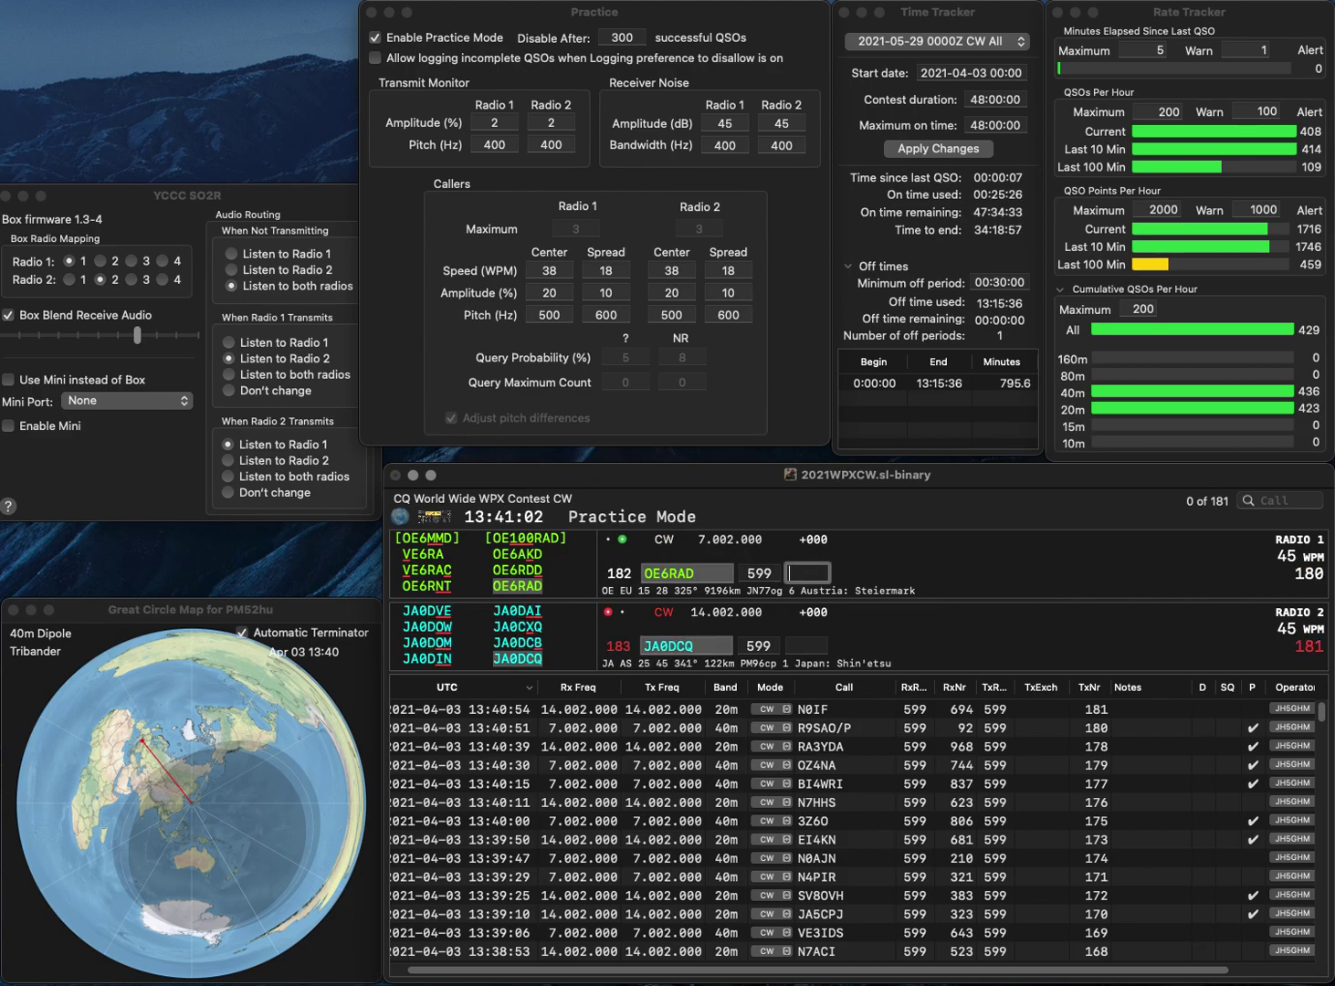
Log OE6RAD on Radio 1 with received number 471 and JA0DCQ on Radio 2 with received number 808.
{"action": "type", "text": "471"}
{"action": "key", "text": "Return"}
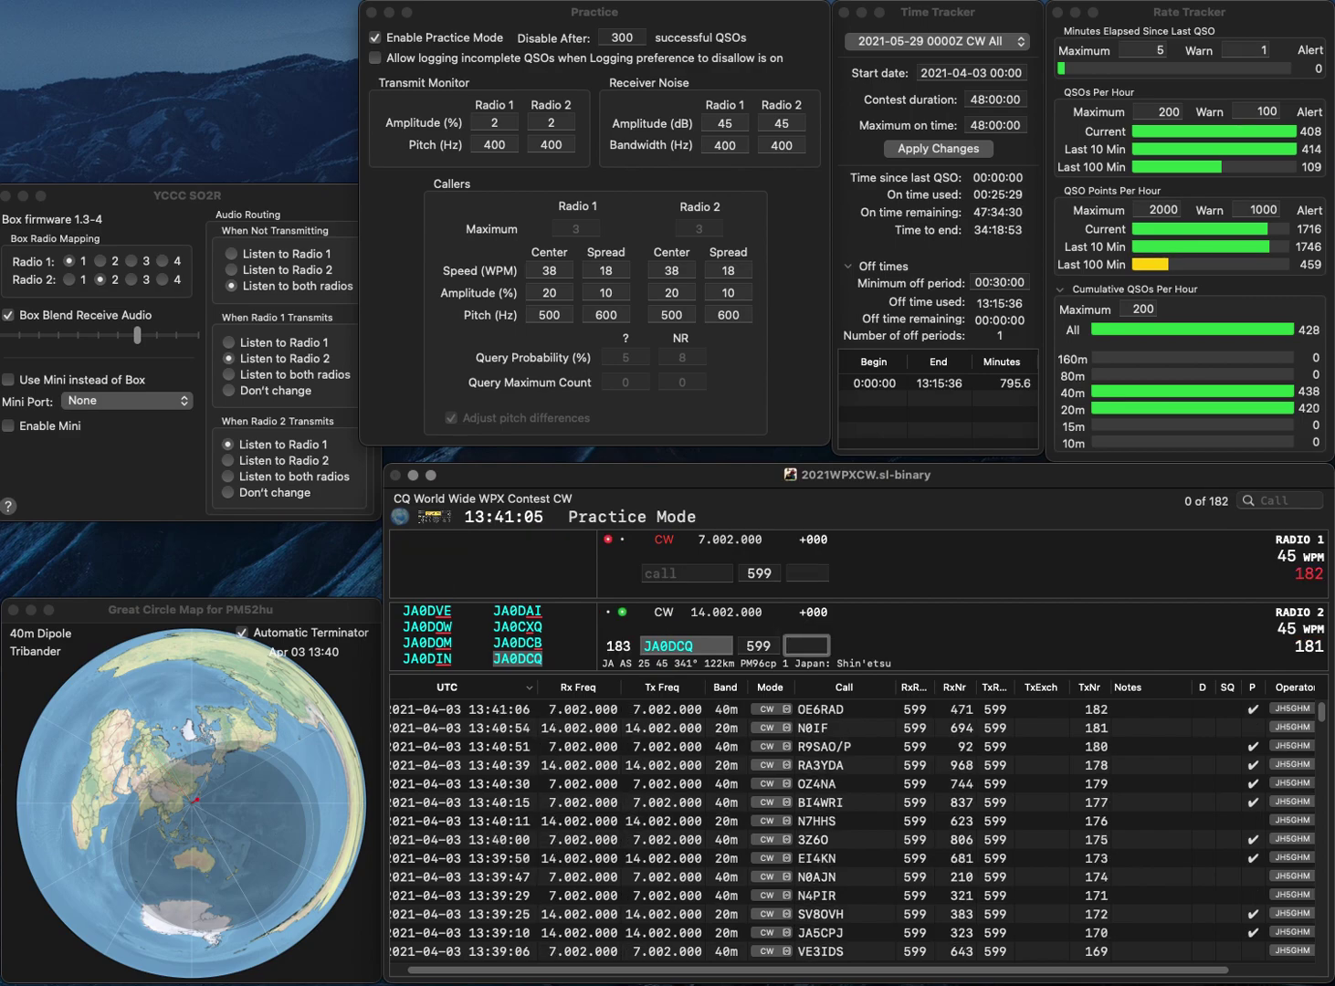
{"action": "type", "text": "8"}
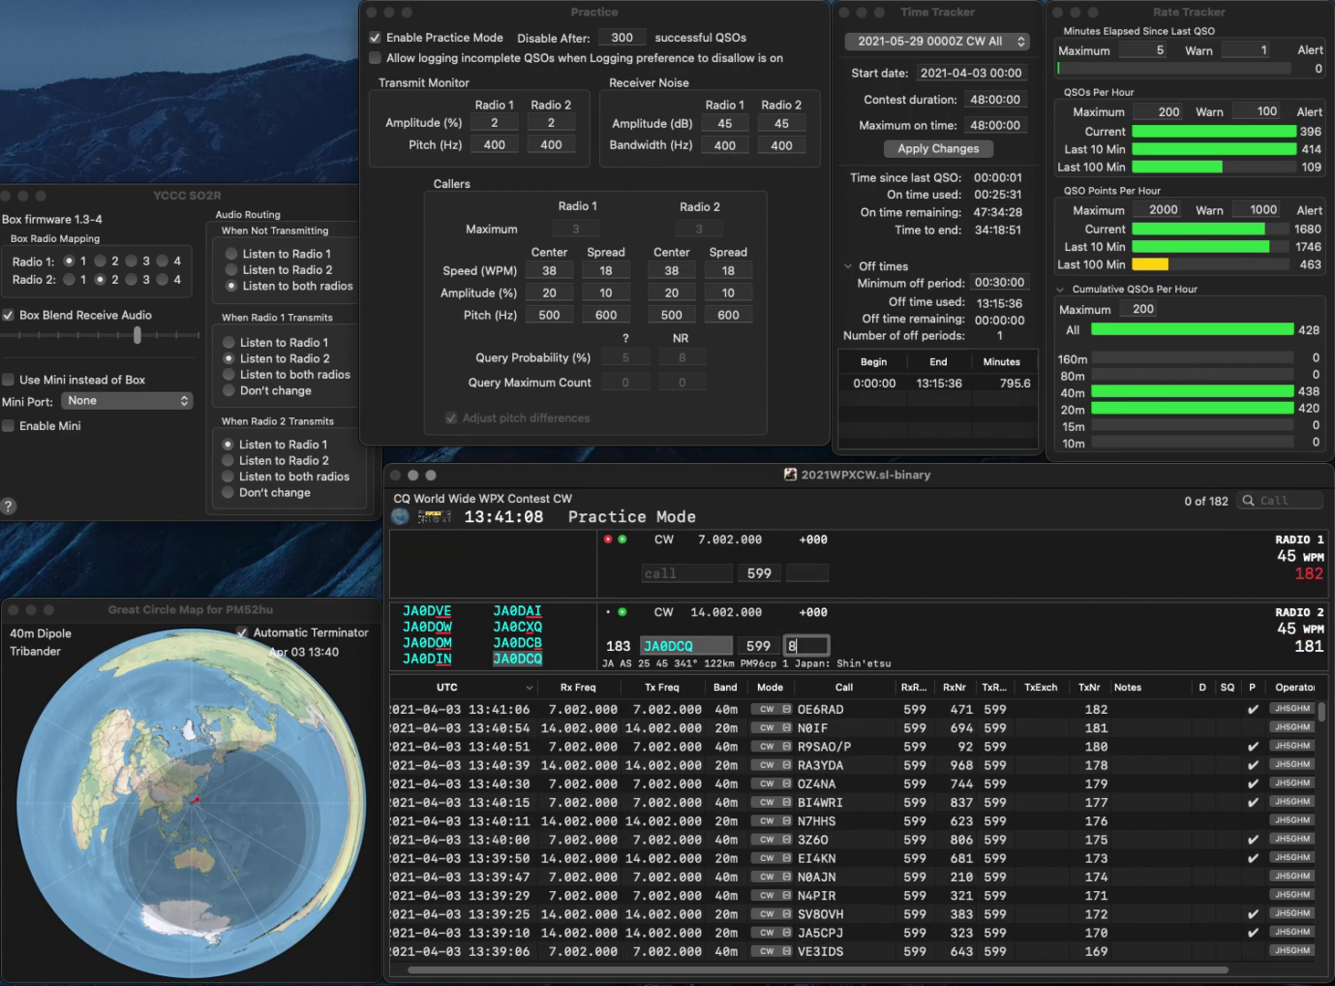
{"action": "type", "text": "08"}
{"action": "key", "text": "Return"}
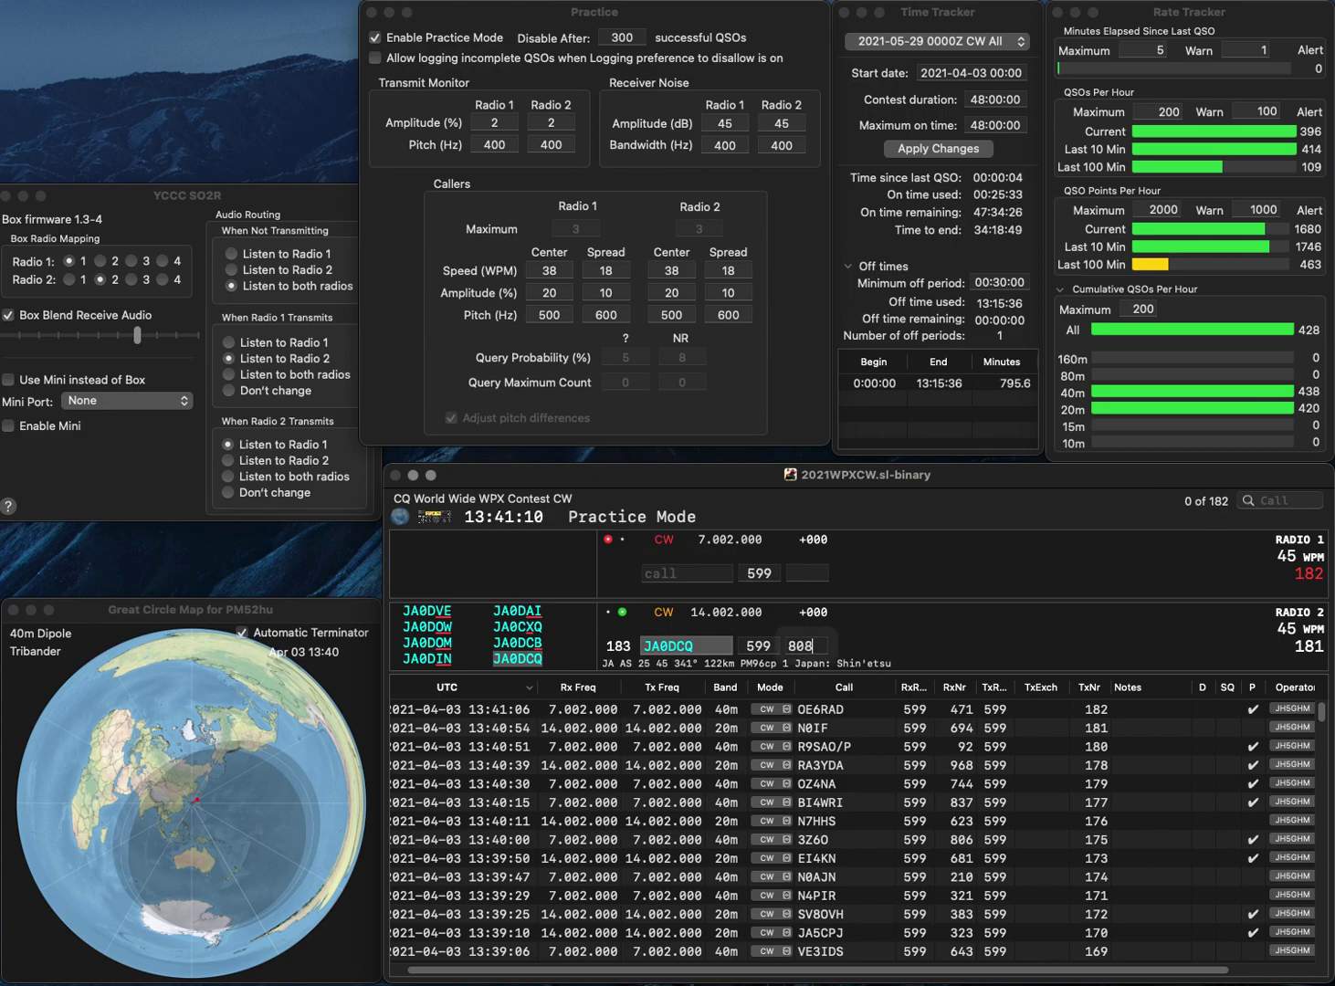
{"action": "type", "text": "MD0CCE"}
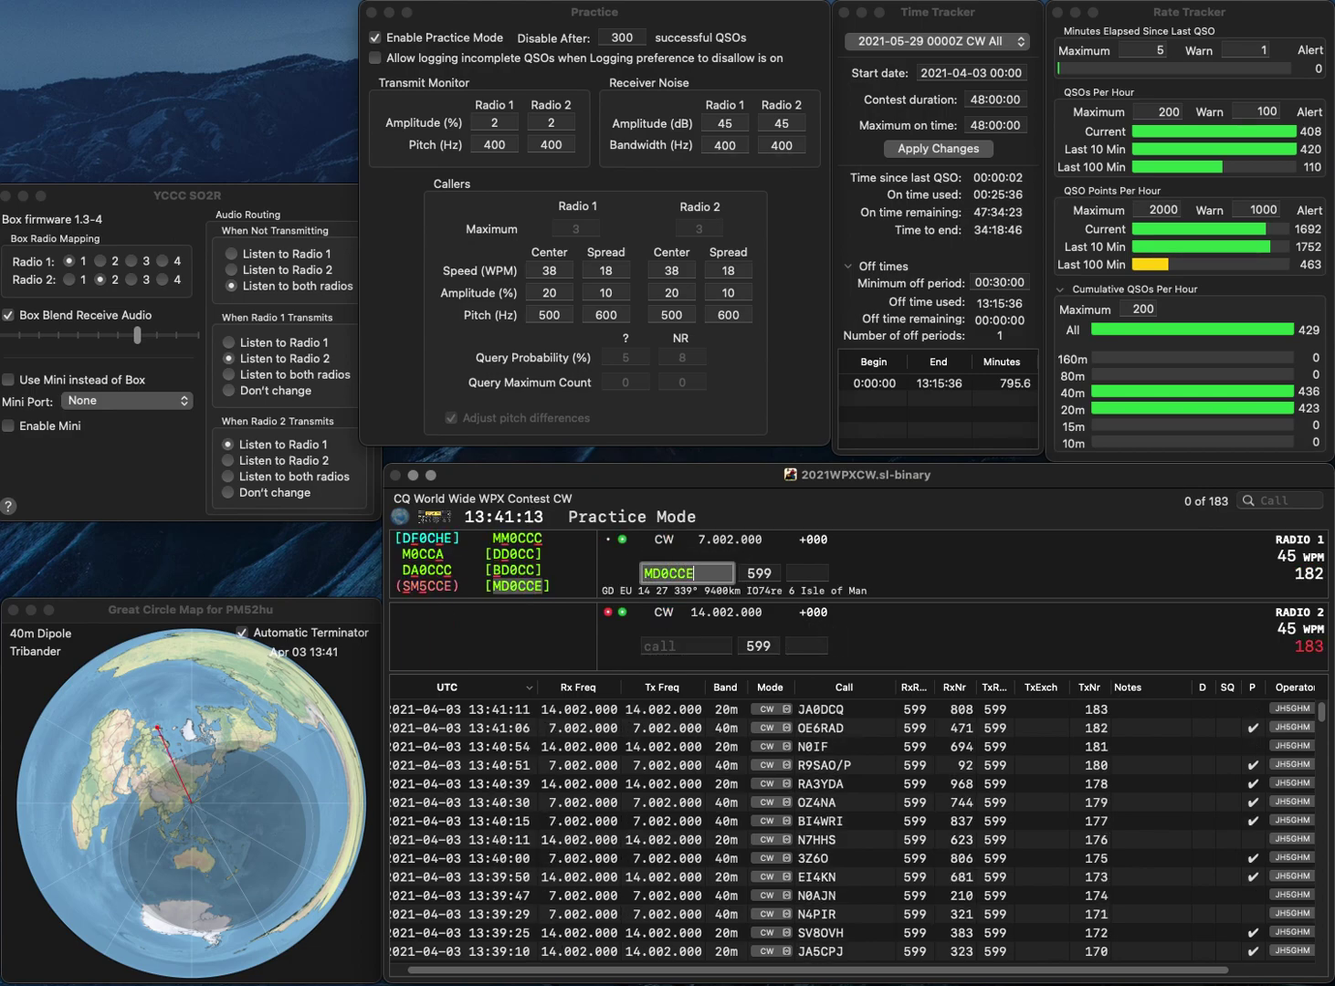
{"action": "key", "text": "Return"}
{"action": "type", "text": "3CVI"}
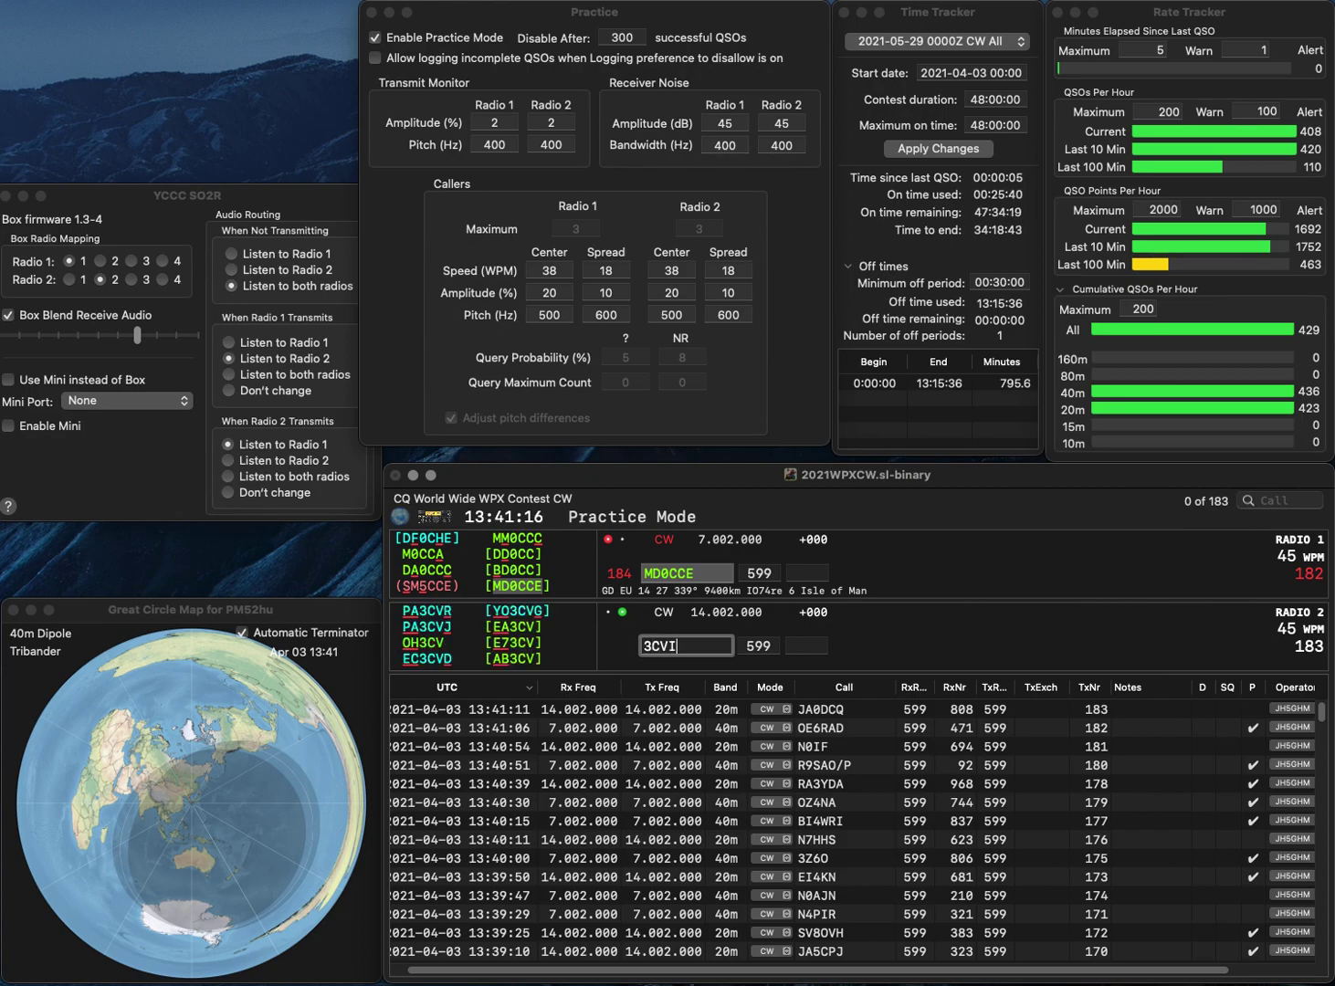
{"action": "key", "text": "Return"}
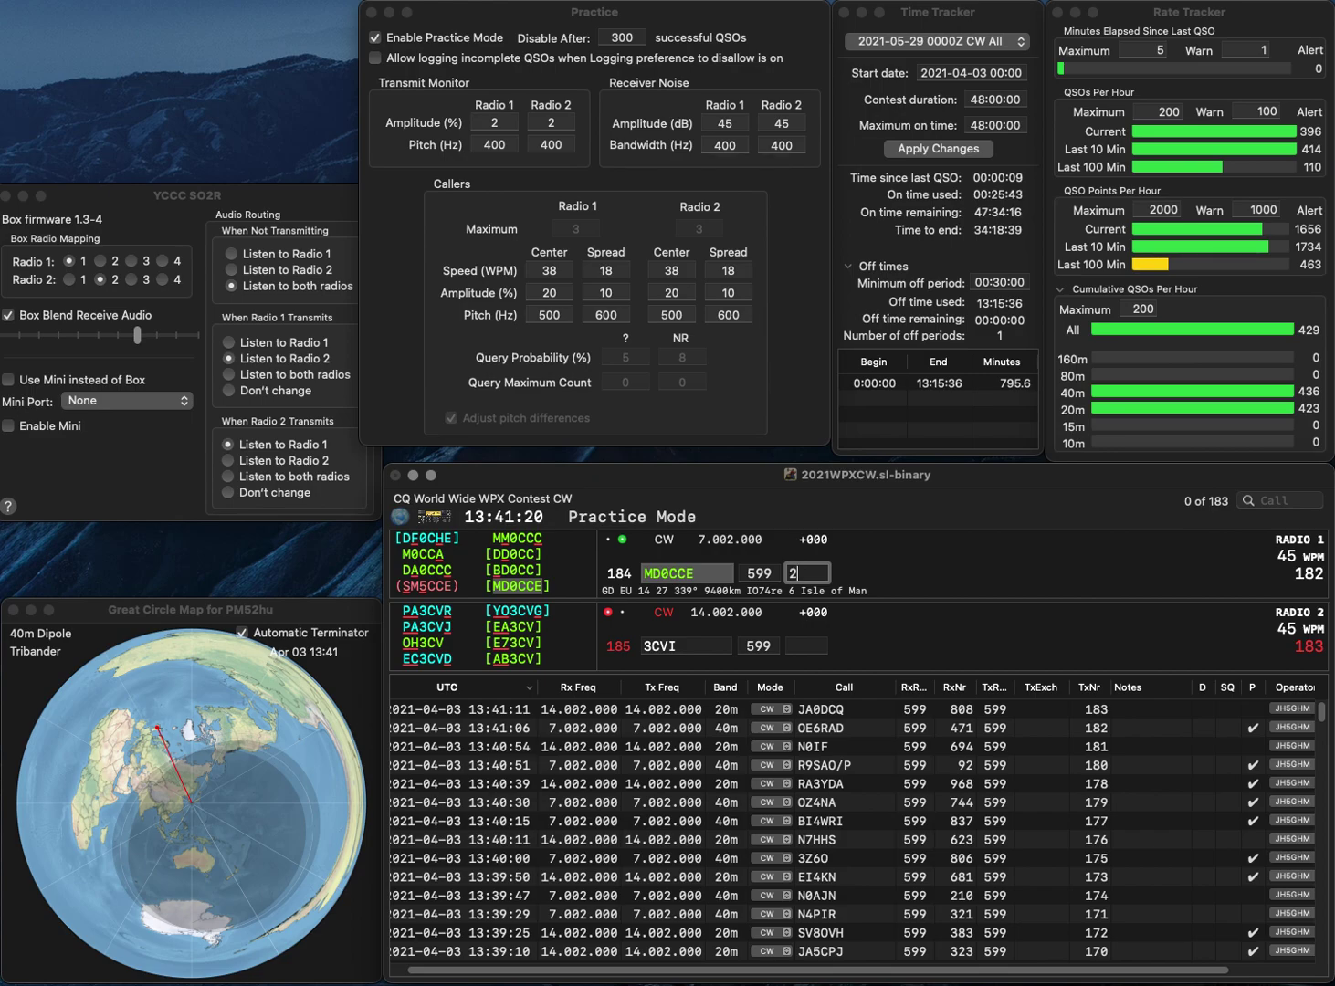
{"action": "type", "text": "295"}
{"action": "key", "text": "Return"}
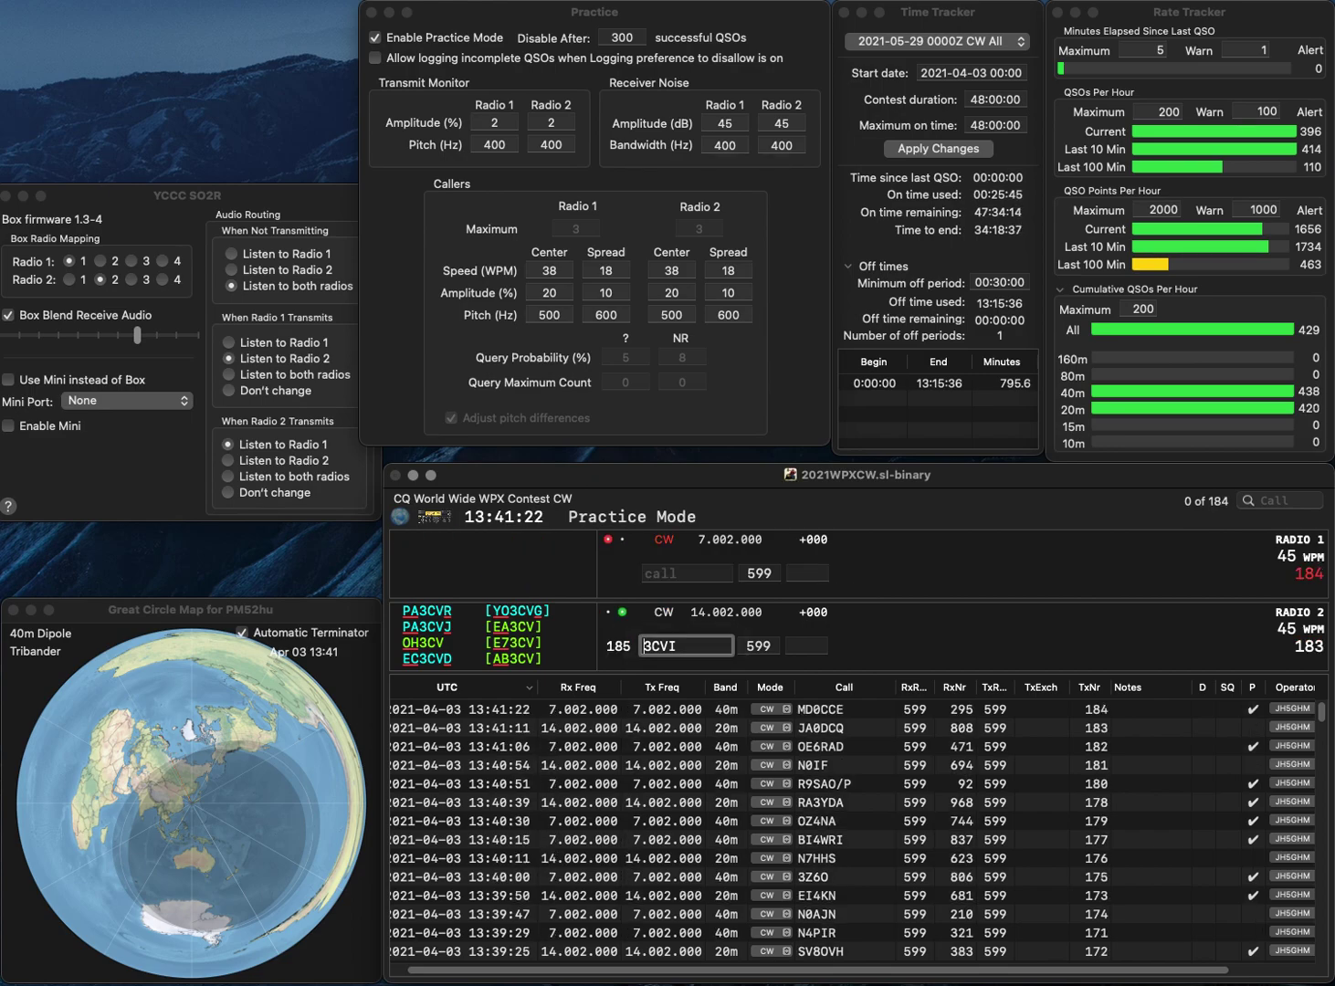
{"action": "type", "text": "VE2"}
{"action": "key", "text": "Return"}
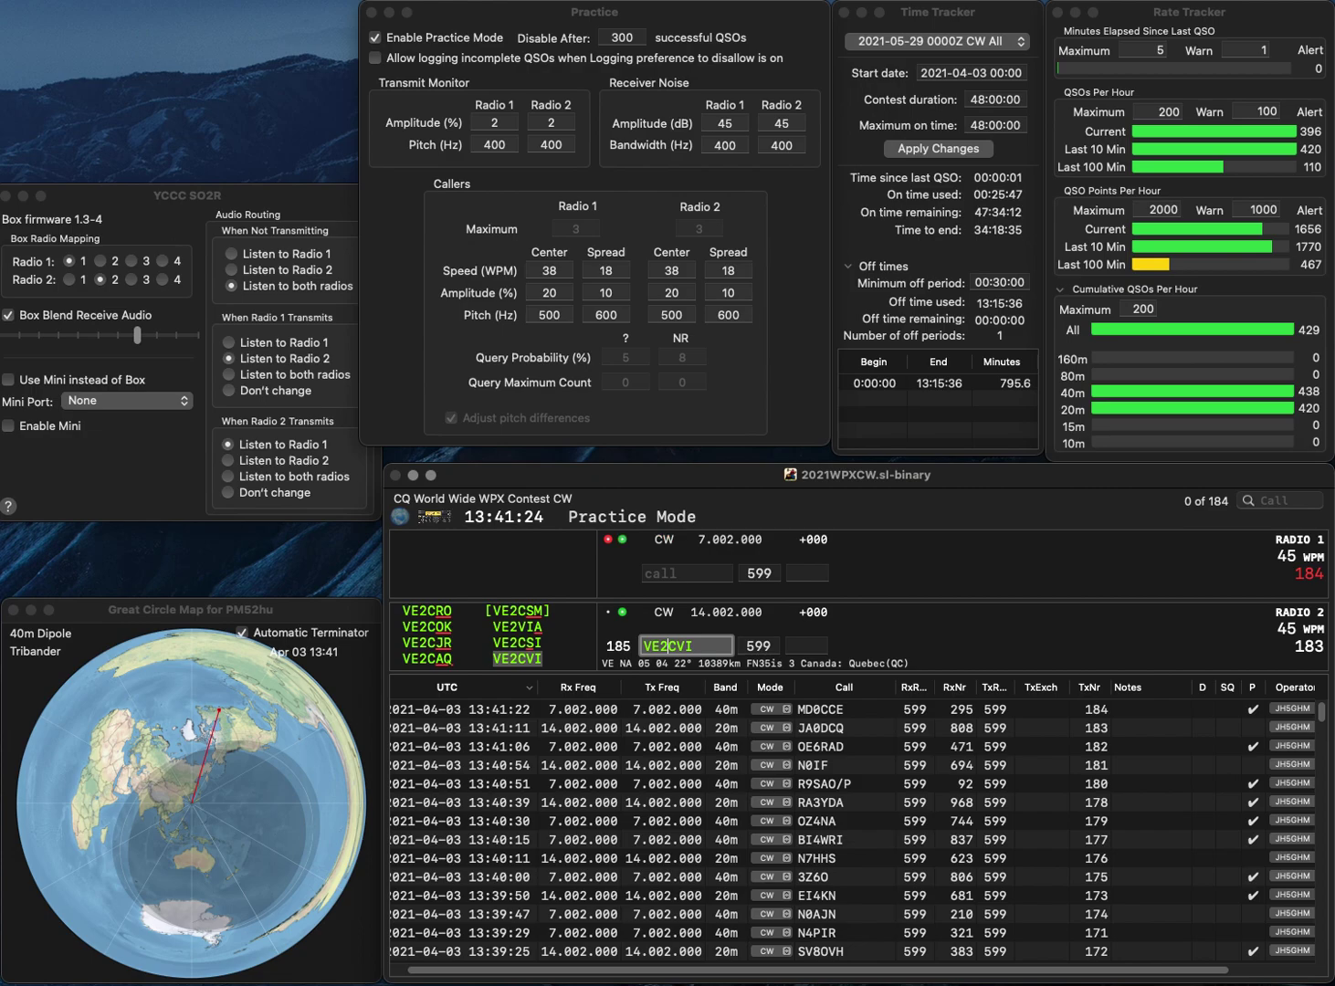
Answer the caller W8UF on Radio 1 and log VE2CVI on Radio 2 with received number 338.
{"action": "type", "text": "W8UF"}
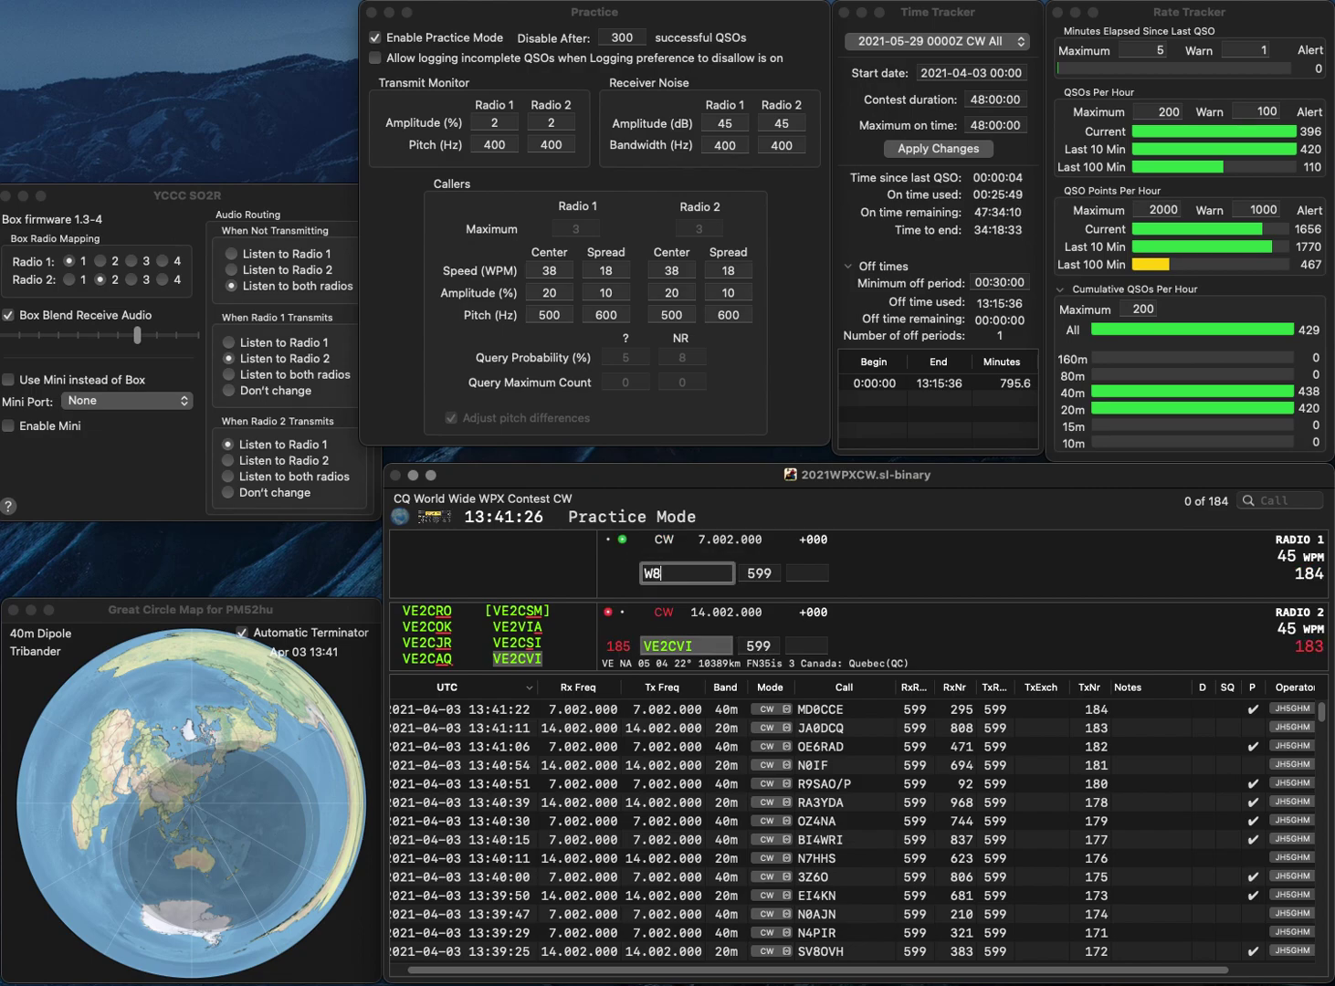
{"action": "key", "text": "Return"}
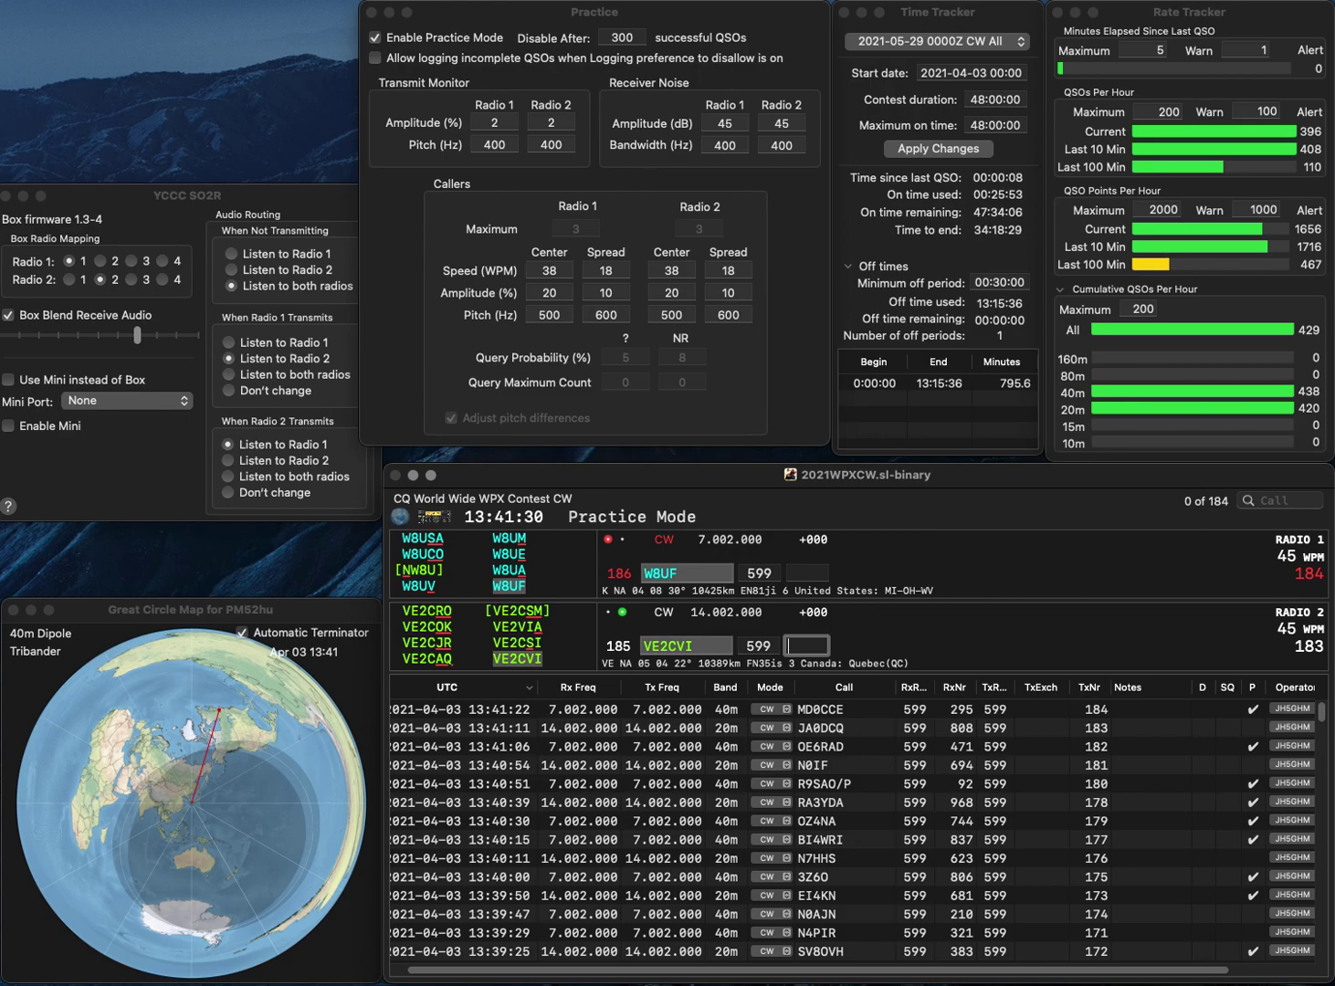
{"action": "type", "text": "8"}
{"action": "key", "text": "Return"}
Log W8UF on Radio 1 with received number 304 and answer the caller DK8IT on Radio 2.
{"action": "type", "text": "304"}
{"action": "key", "text": "Return"}
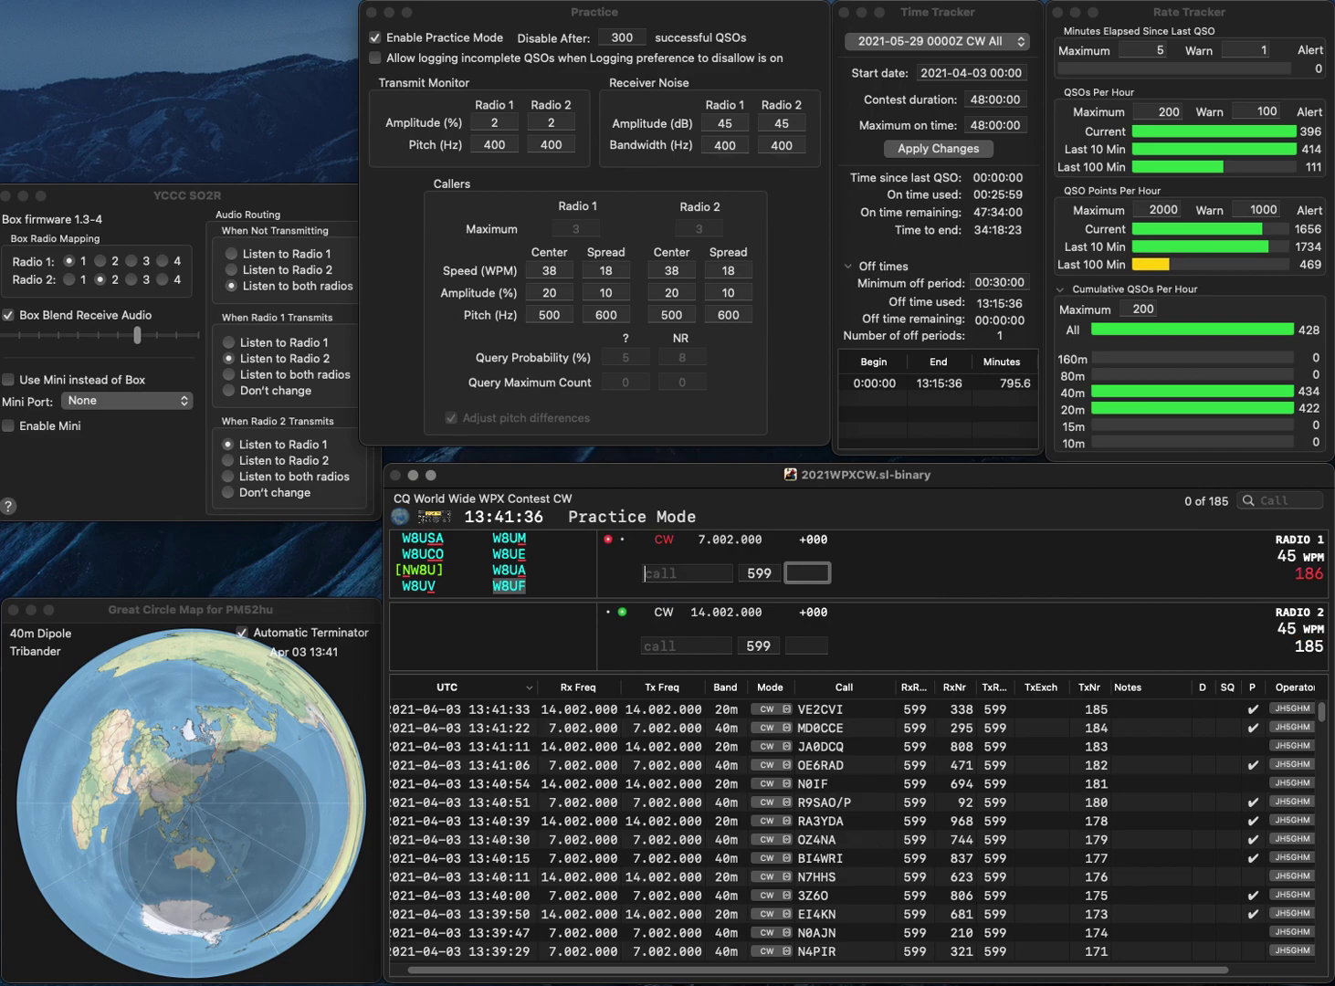
{"action": "type", "text": "DK8IT"}
{"action": "key", "text": "Return"}
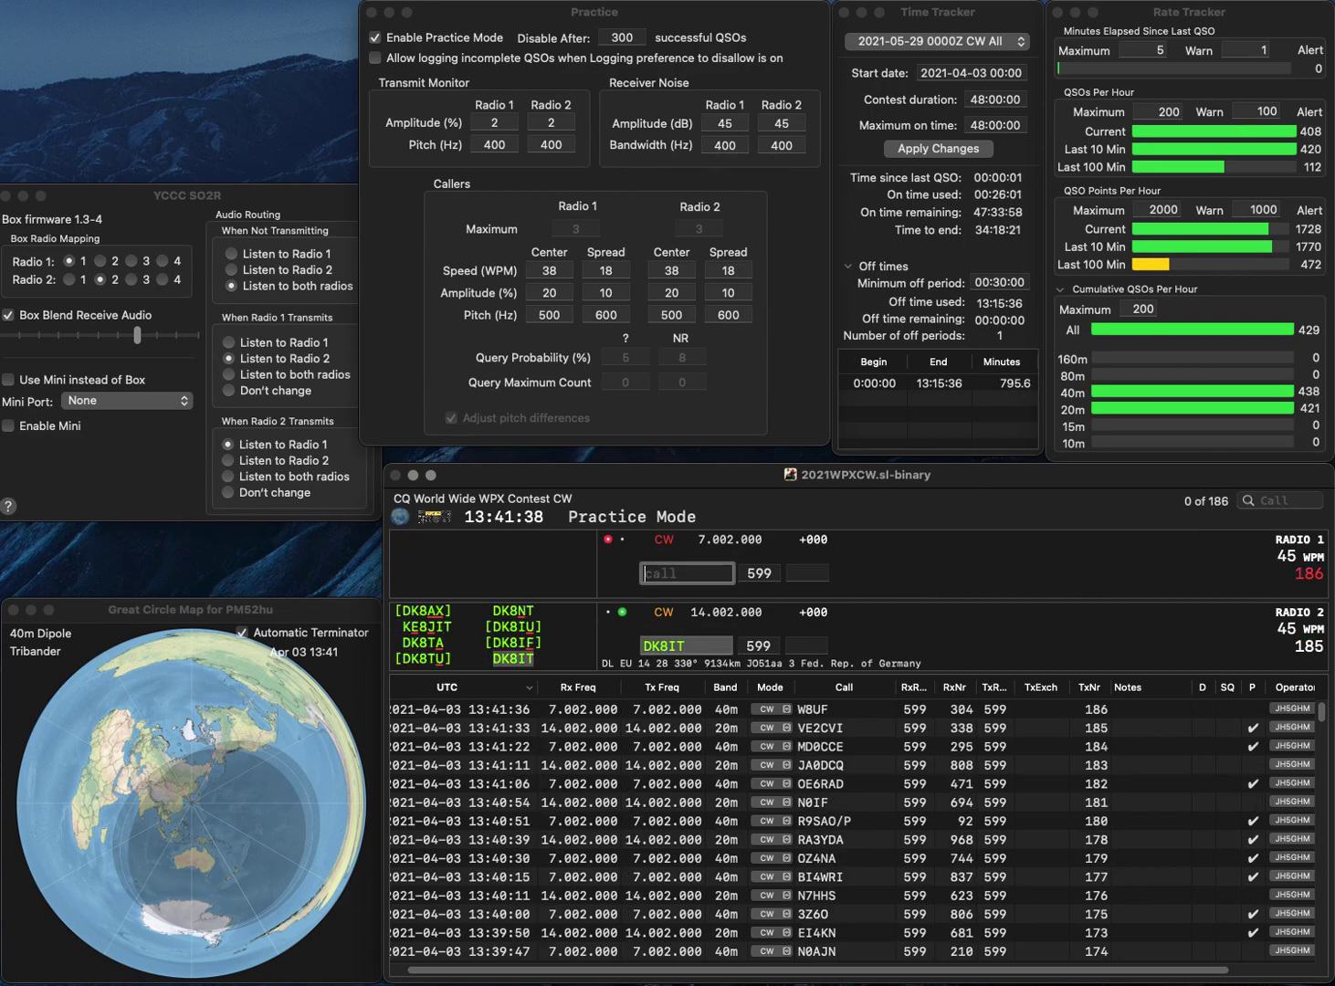
{"action": "type", "text": "DG2"}
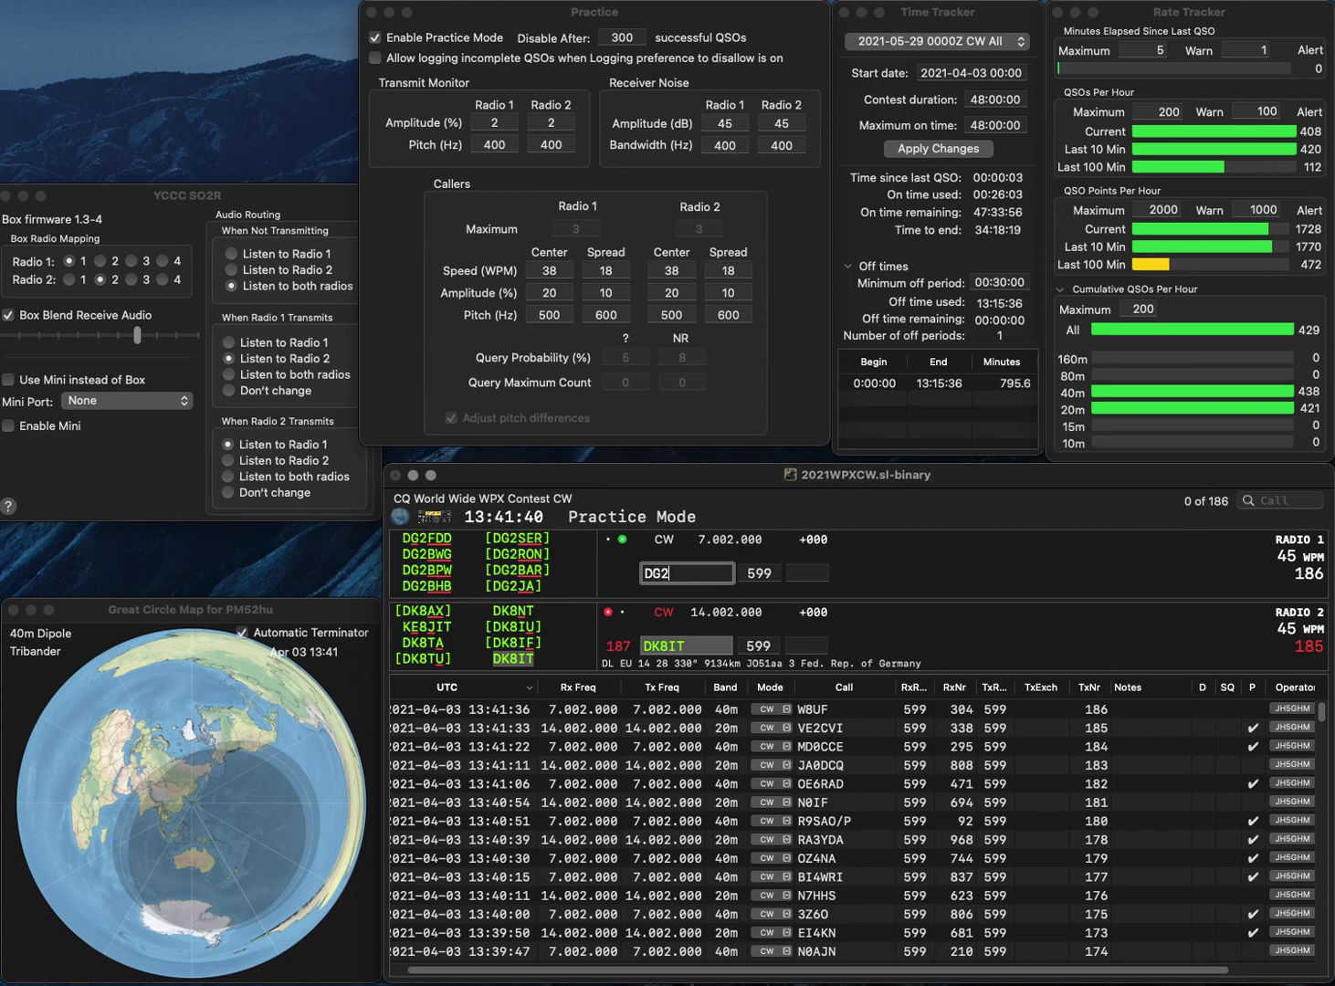
{"action": "type", "text": "BHB"}
{"action": "key", "text": "Return"}
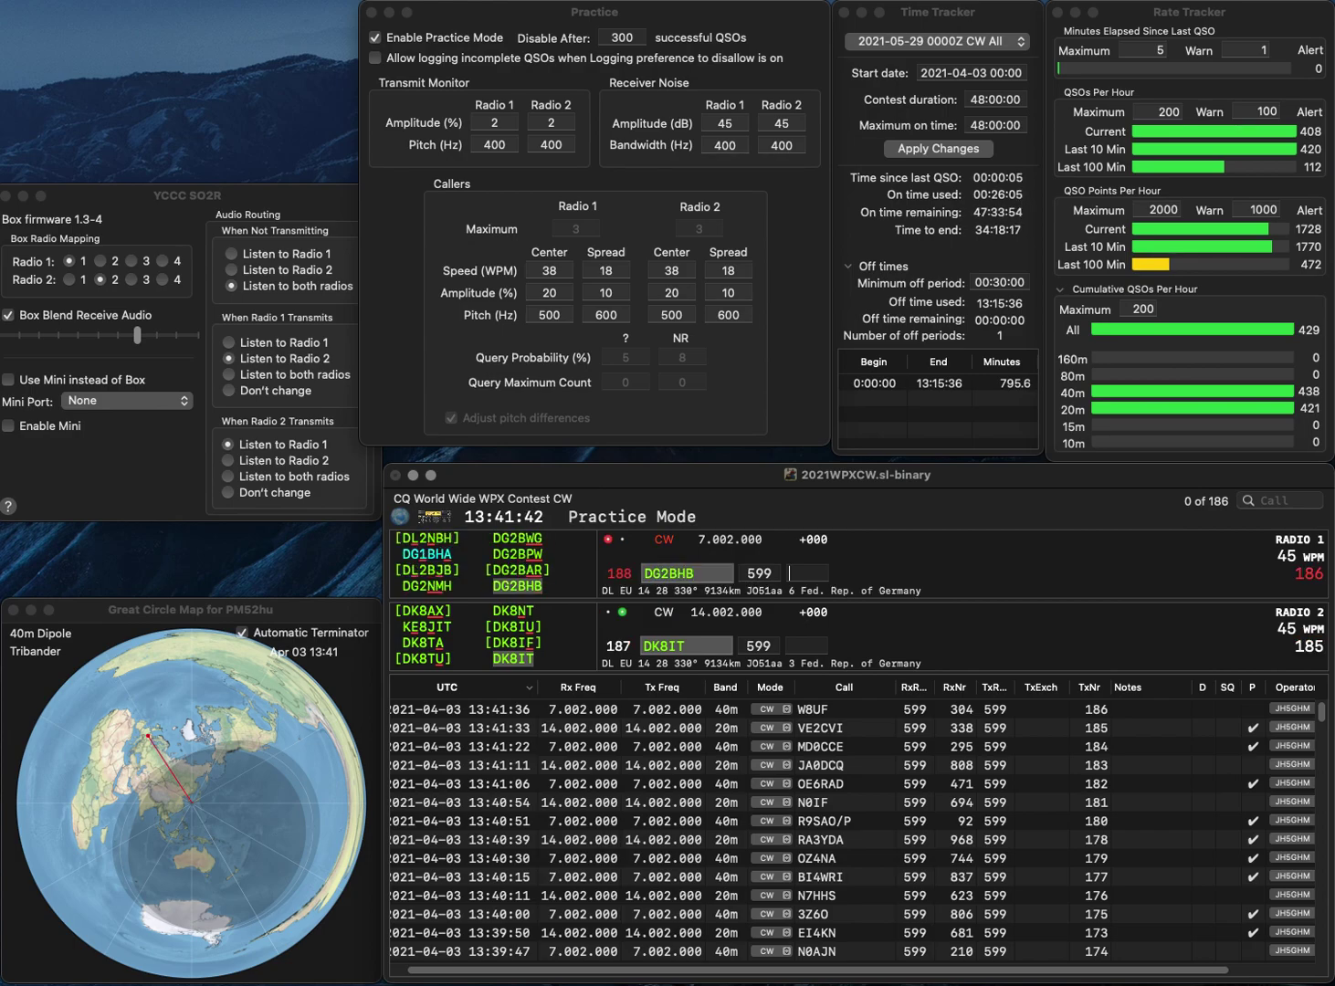
{"action": "key", "text": "Tab"}
{"action": "type", "text": "2"}
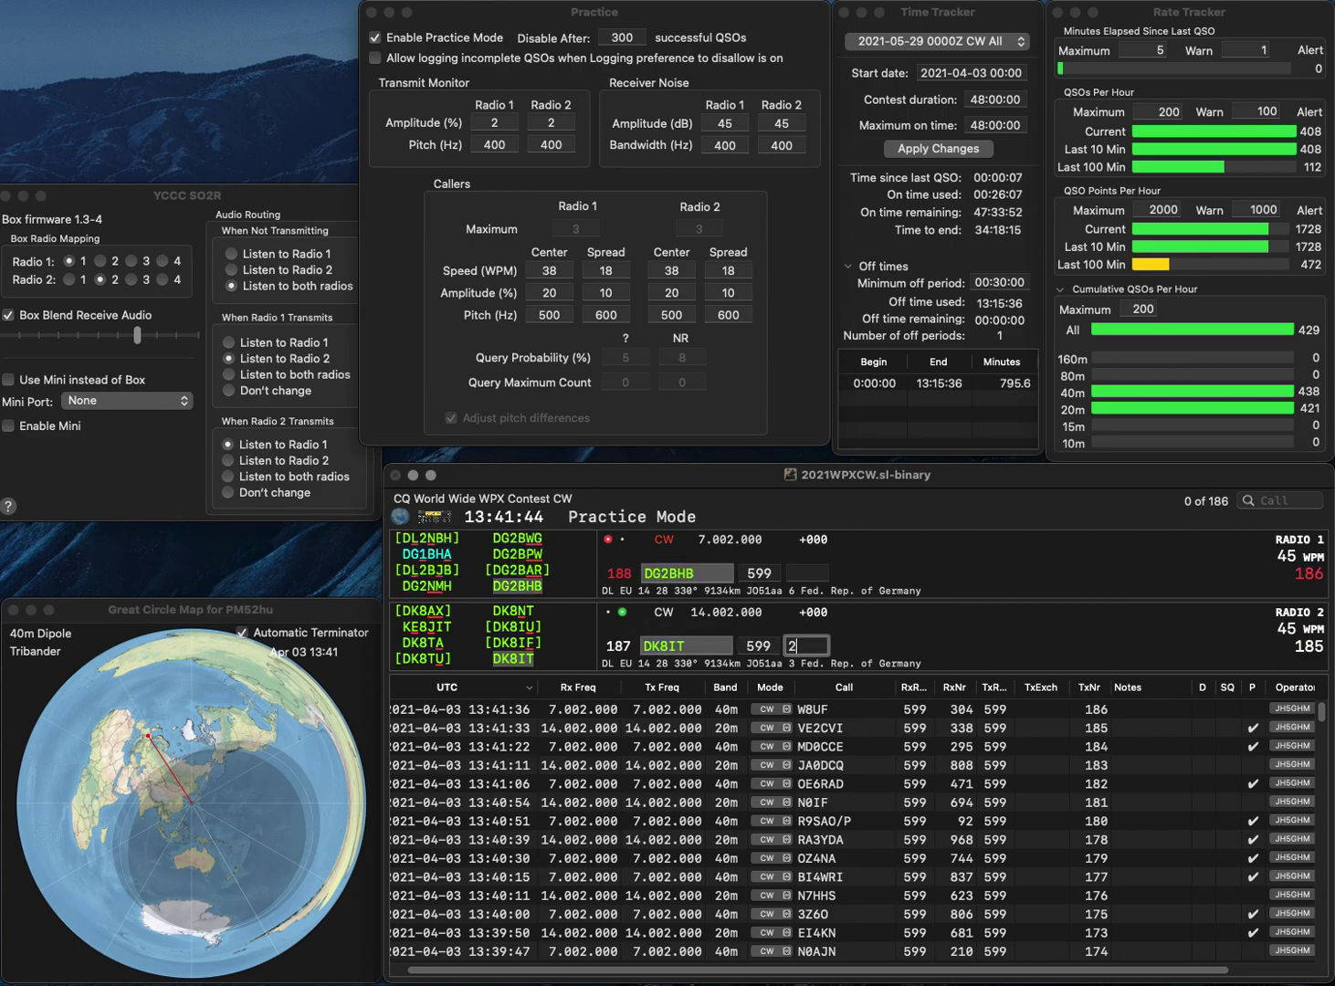
{"action": "key", "text": "Return"}
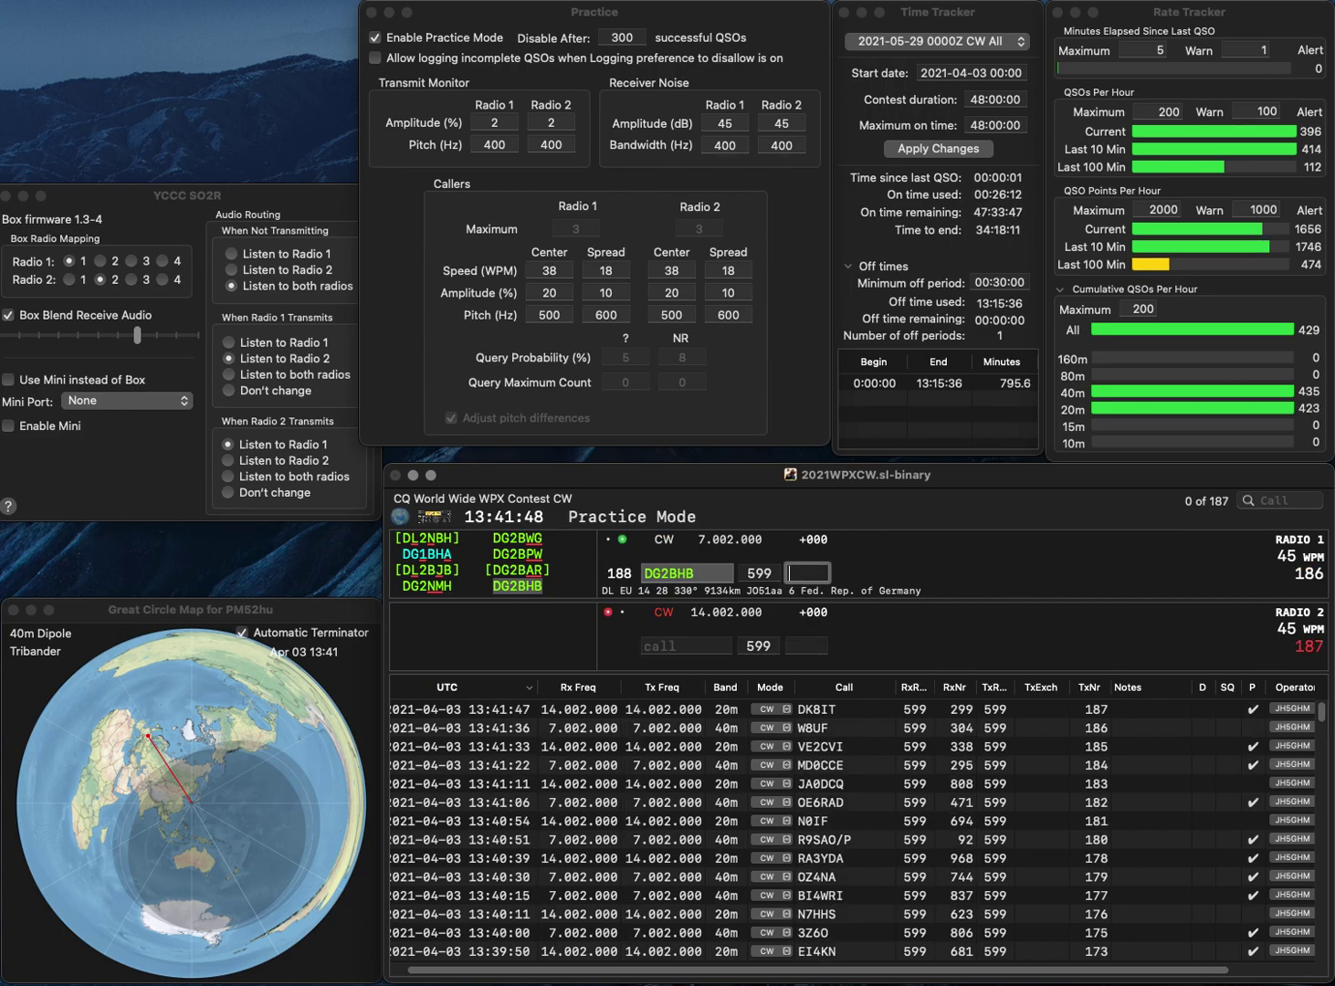
{"action": "type", "text": "677"}
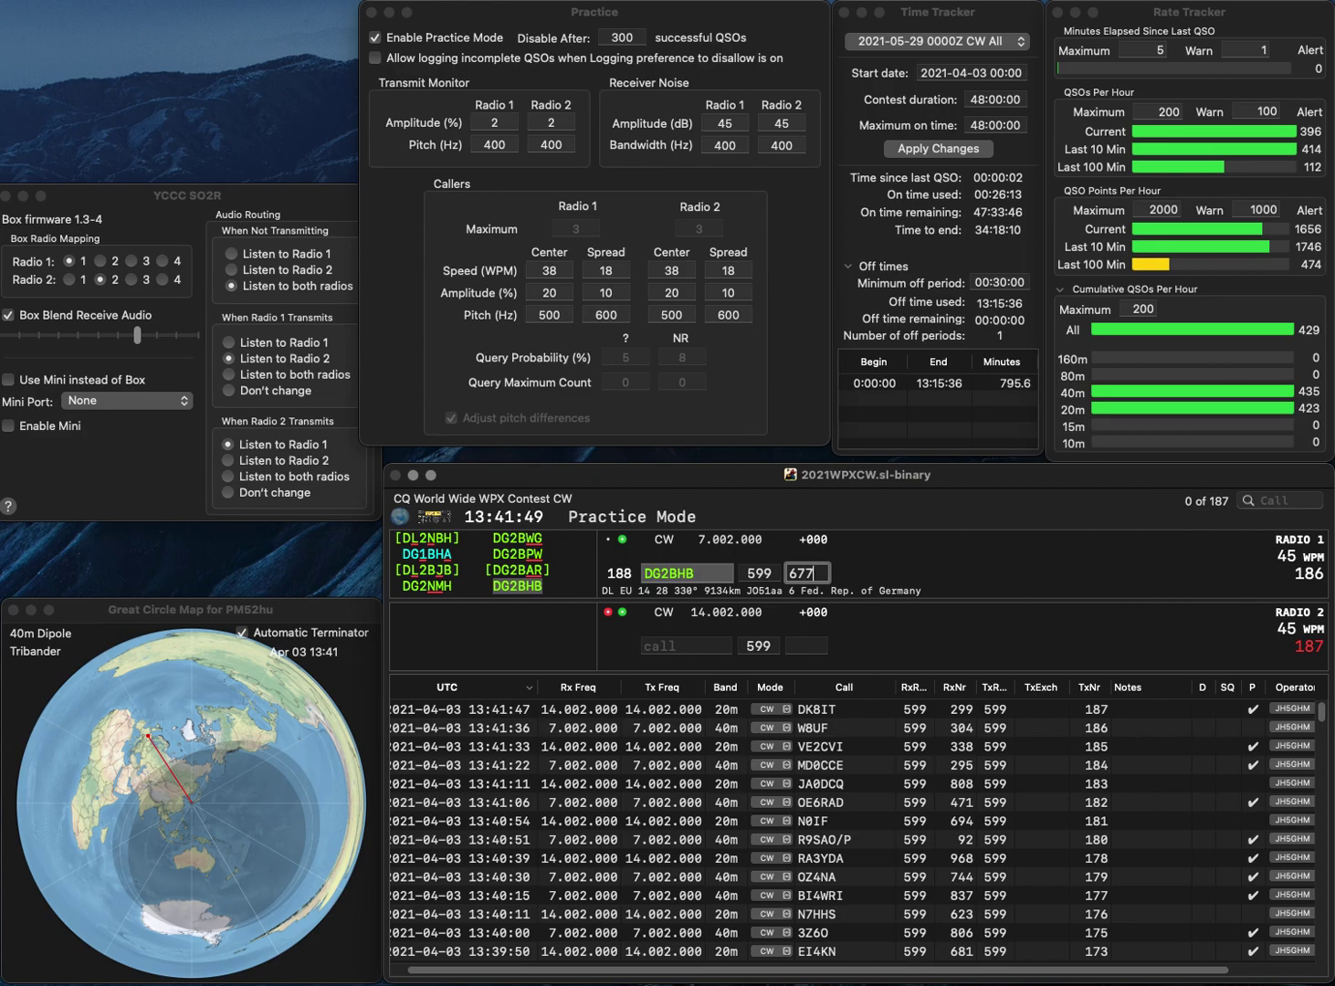
{"action": "key", "text": "Return"}
{"action": "type", "text": "1API"}
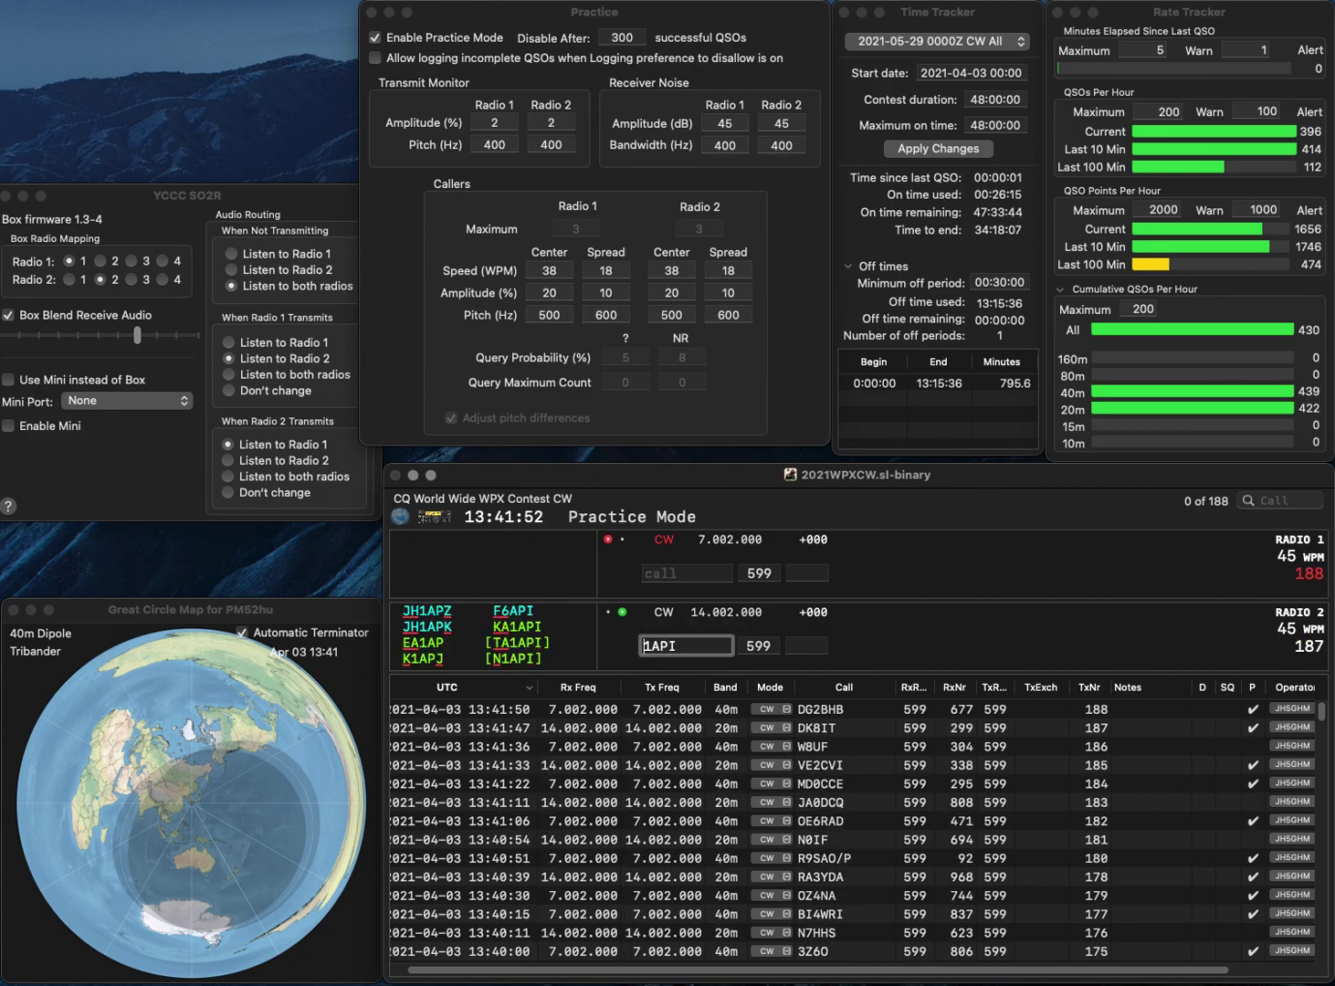
{"action": "type", "text": "N"}
{"action": "key", "text": "Return"}
{"action": "type", "text": "N"}
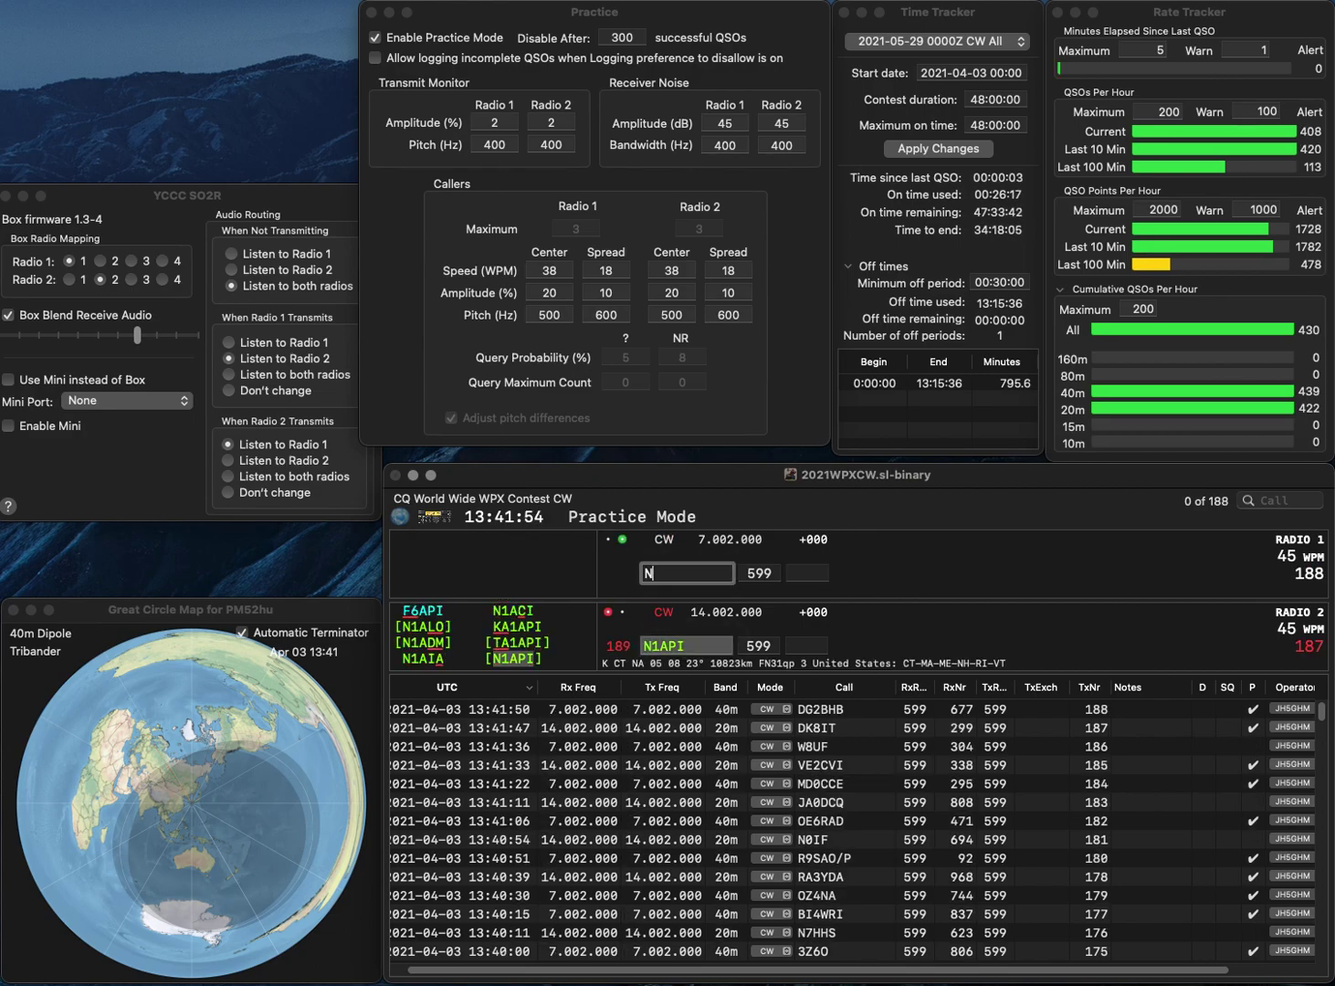
{"action": "type", "text": "8NBA"}
{"action": "key", "text": "Return"}
{"action": "type", "text": "TA"}
{"action": "key", "text": "Return"}
{"action": "left_click", "coordinate": [808, 573]}
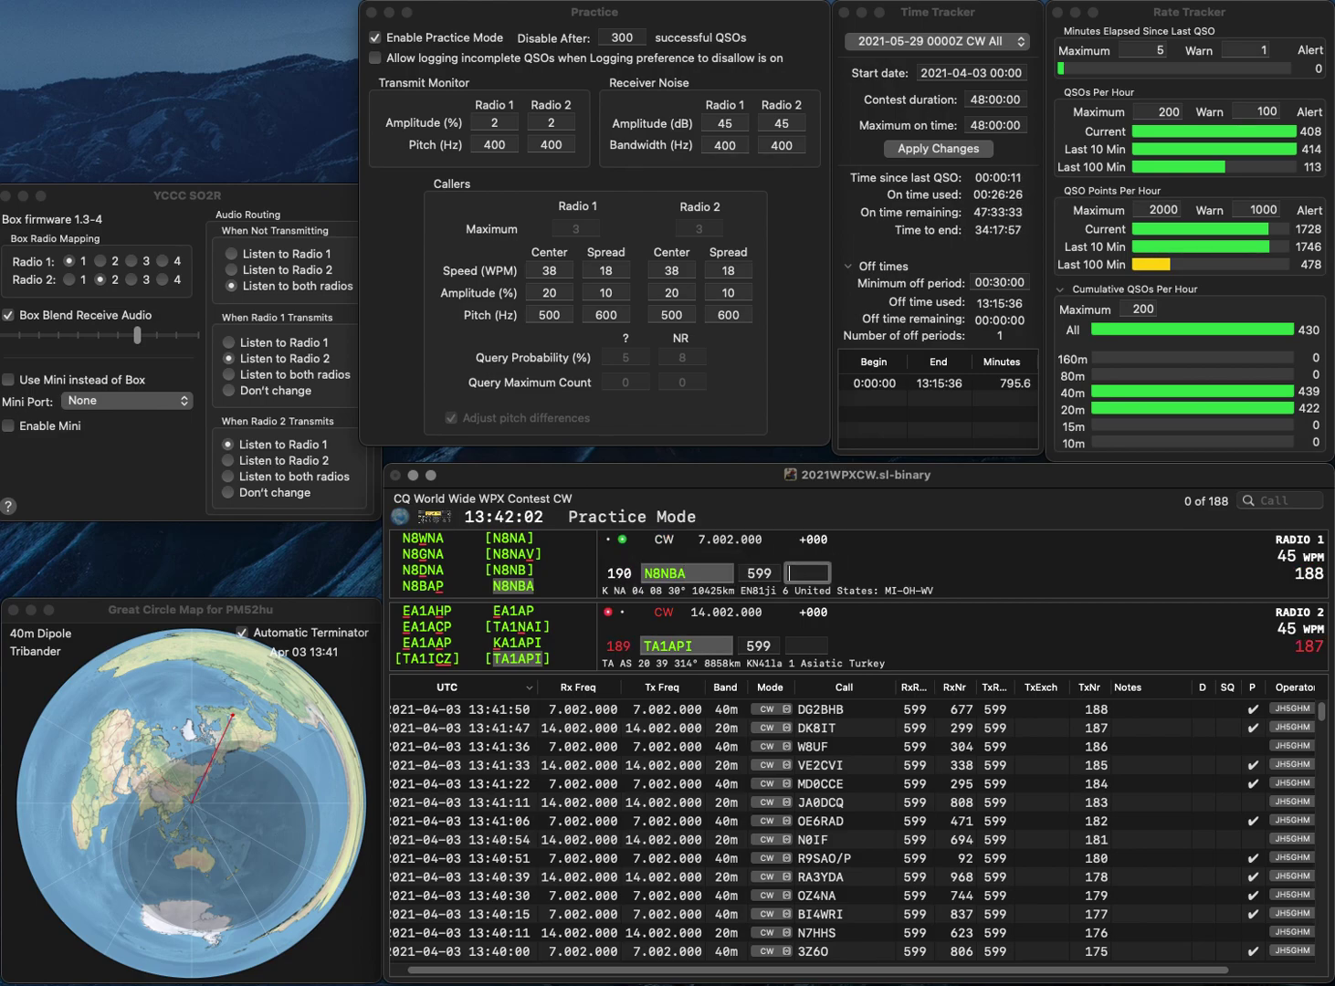
Log N8NBA on Radio 1 with received number 143 and TA1API on Radio 2 with received number 8.
{"action": "type", "text": "143"}
{"action": "key", "text": "Return"}
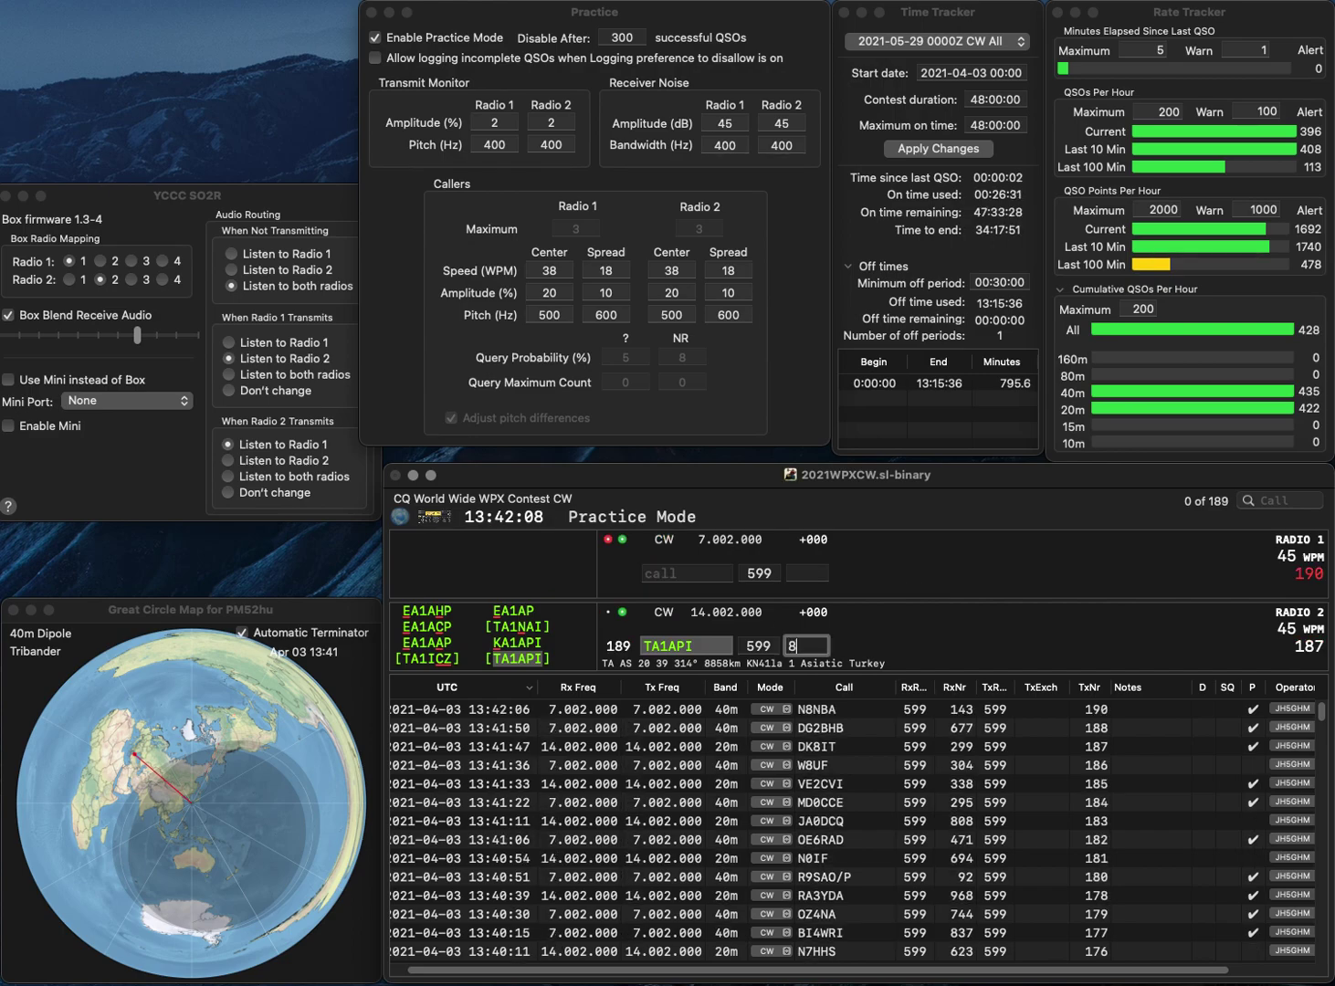
{"action": "key", "text": "Return"}
{"action": "type", "text": "SQ5ZG"}
{"action": "key", "text": "Return"}
{"action": "type", "text": "WA"}
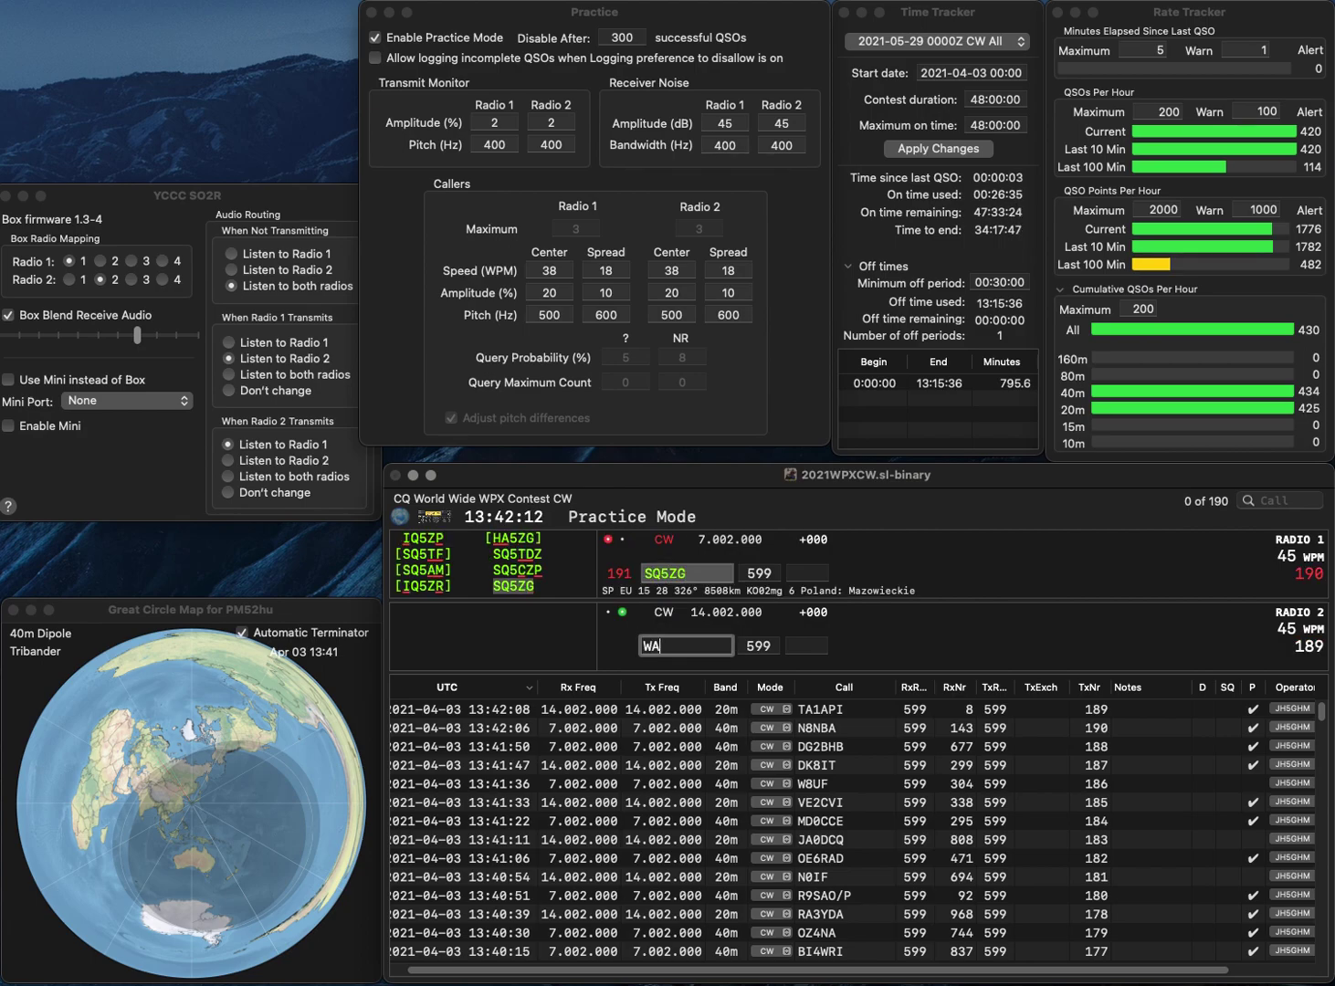
{"action": "type", "text": "0R"}
{"action": "key", "text": "Left"}
{"action": "key", "text": "BackSpace"}
{"action": "type", "text": "W"}
{"action": "key", "text": "Return"}
{"action": "key", "text": "Delete"}
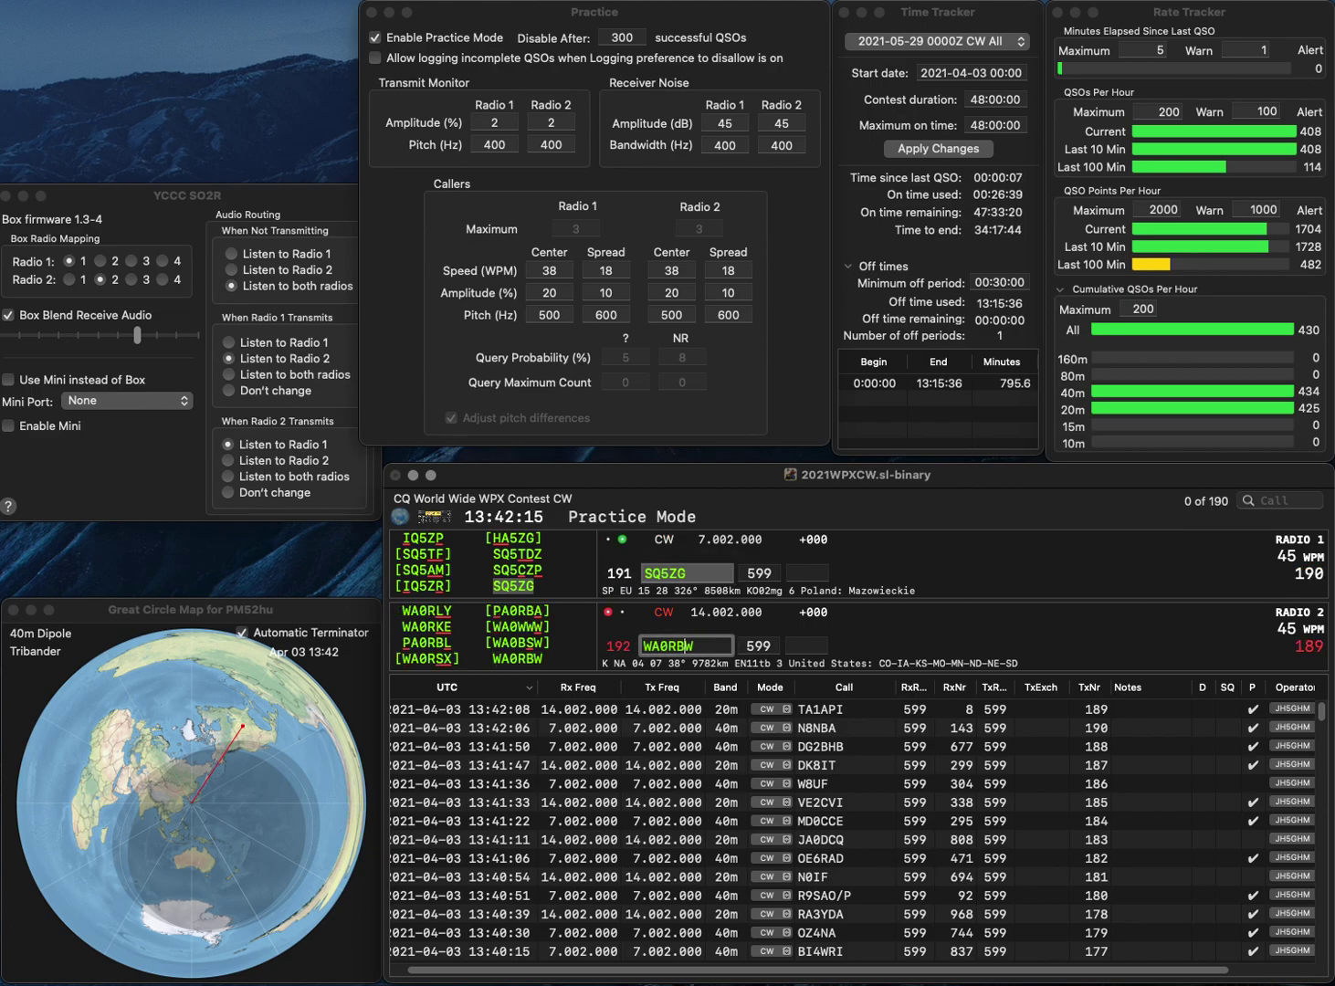
{"action": "key", "text": "Return"}
{"action": "type", "text": "753"}
{"action": "key", "text": "Return"}
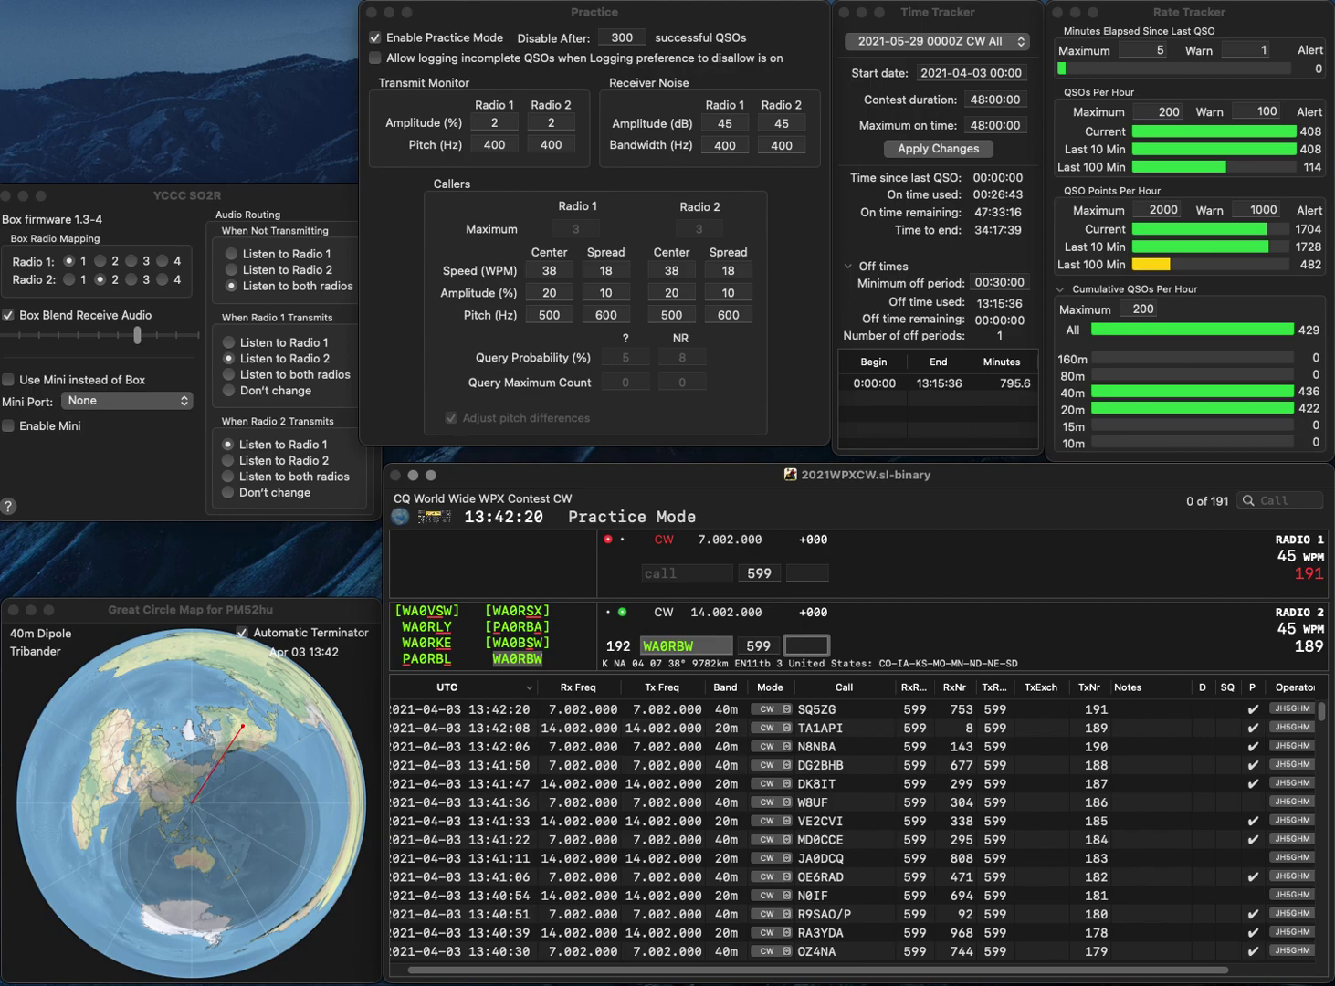
{"action": "type", "text": "415"}
{"action": "key", "text": "Return"}
{"action": "type", "text": "D"}
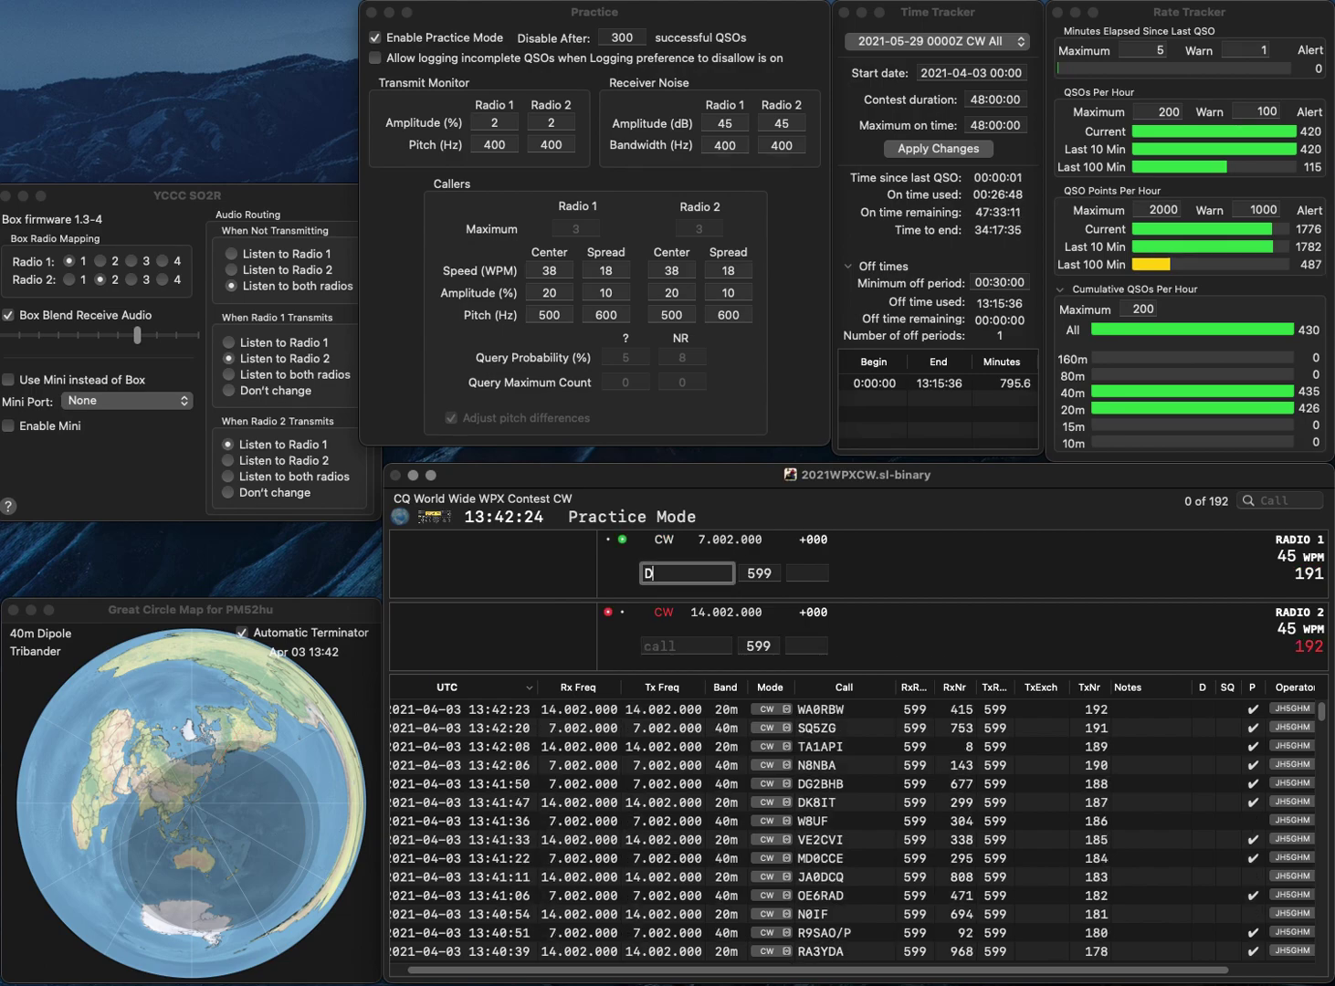
{"action": "type", "text": "H6BA"}
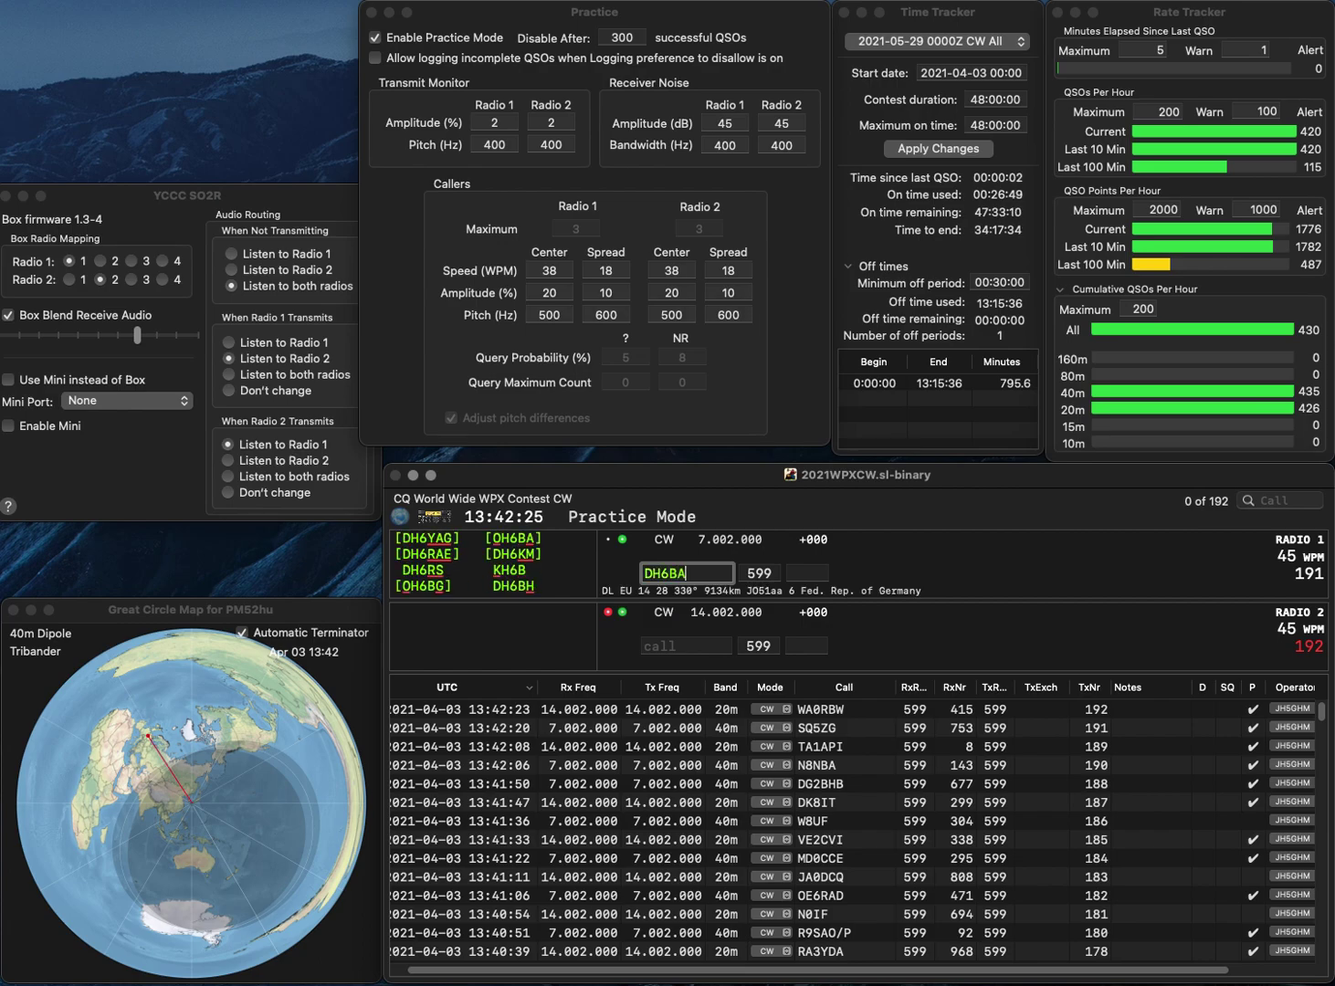
{"action": "type", "text": "O"}
{"action": "key", "text": "Return"}
{"action": "type", "text": "WB"}
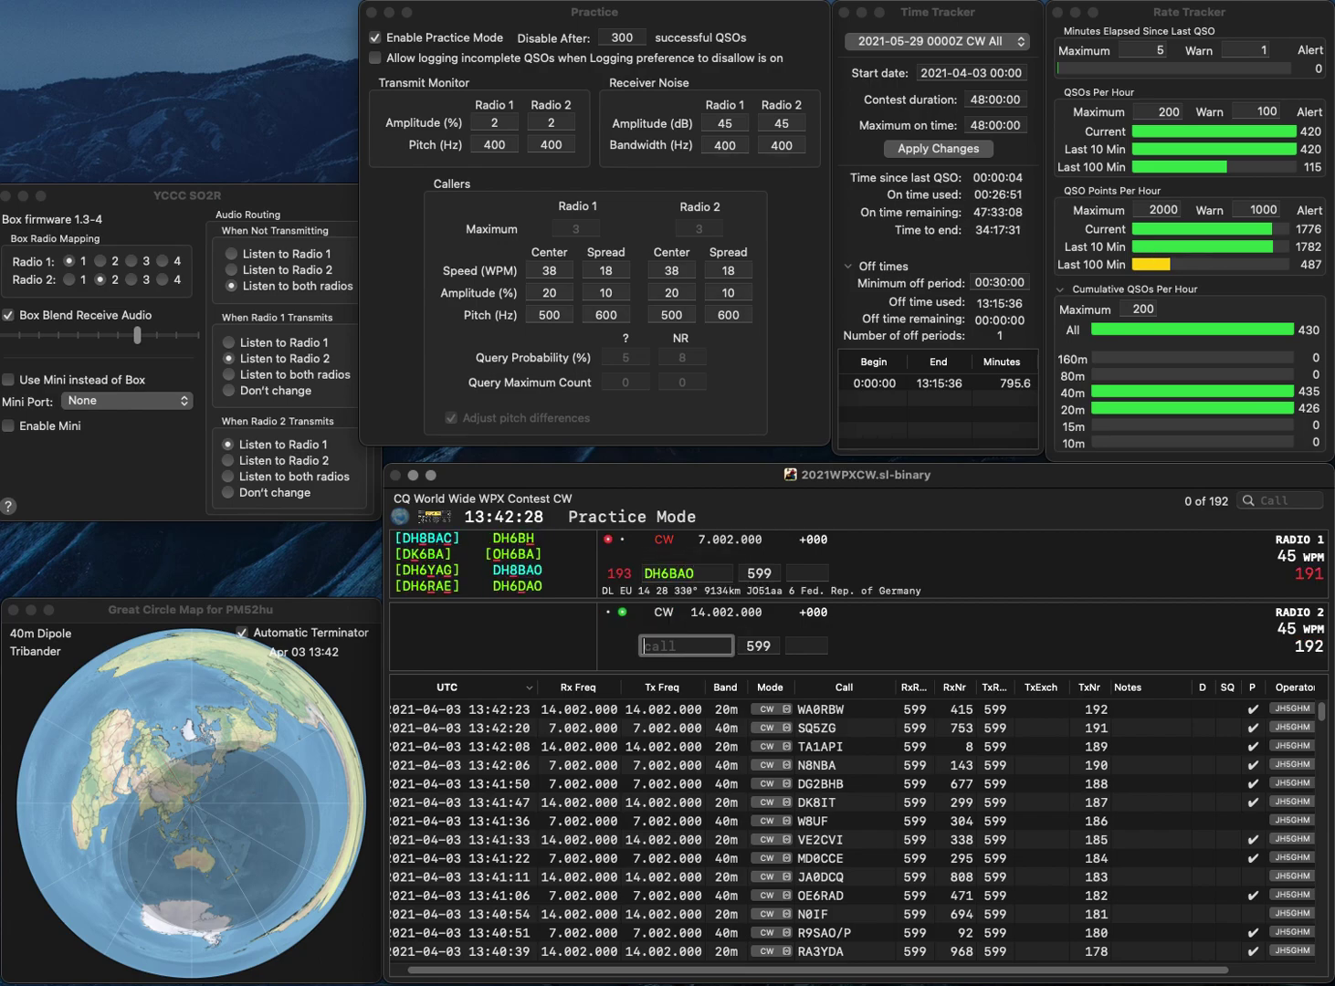
{"action": "type", "text": "4GHZ"}
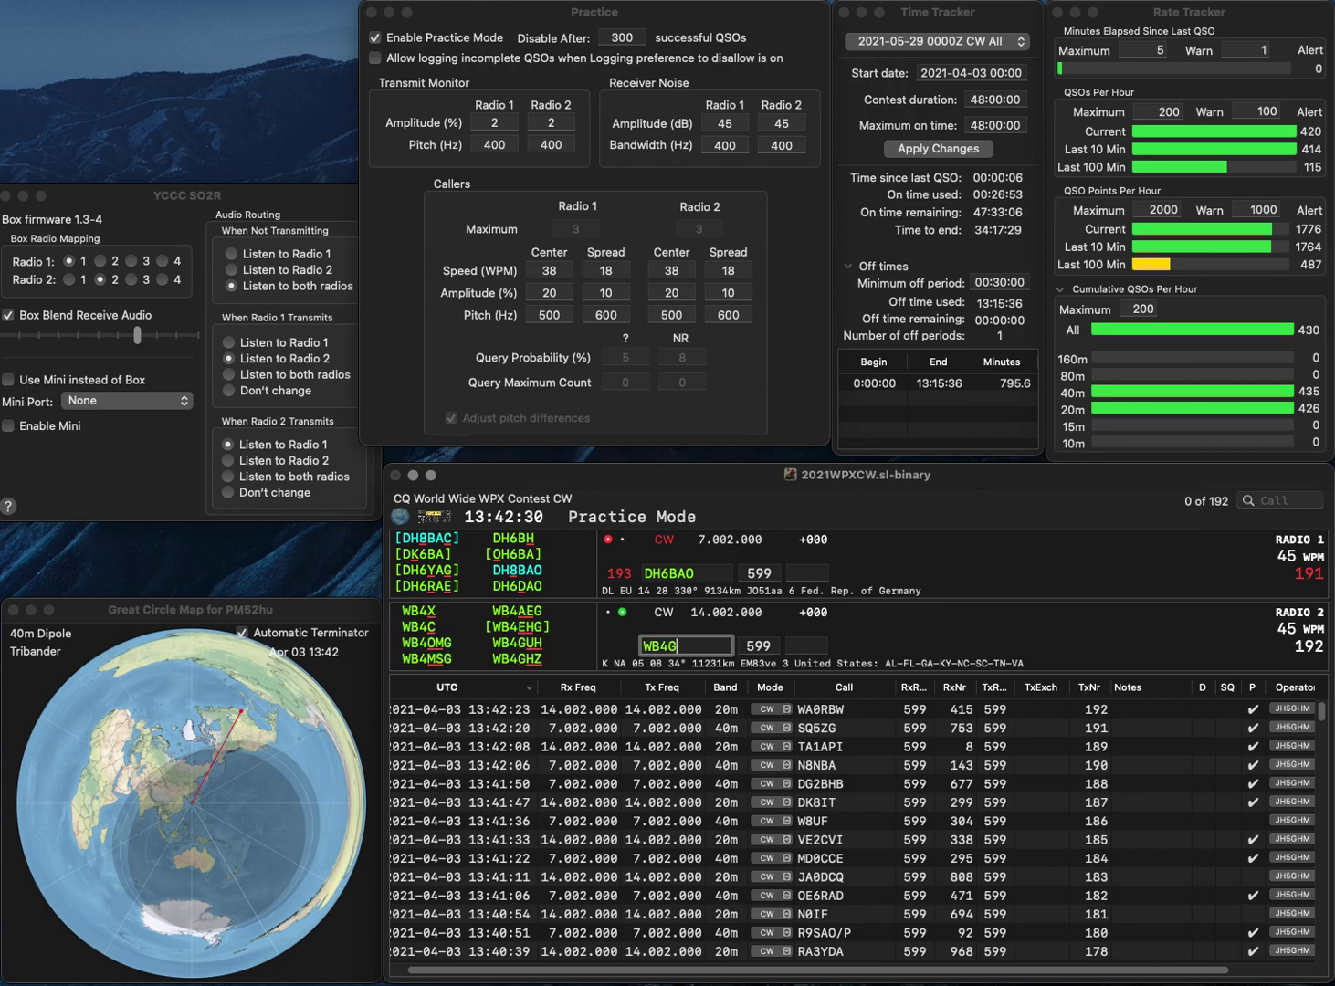
{"action": "left_click", "coordinate": [687, 574]}
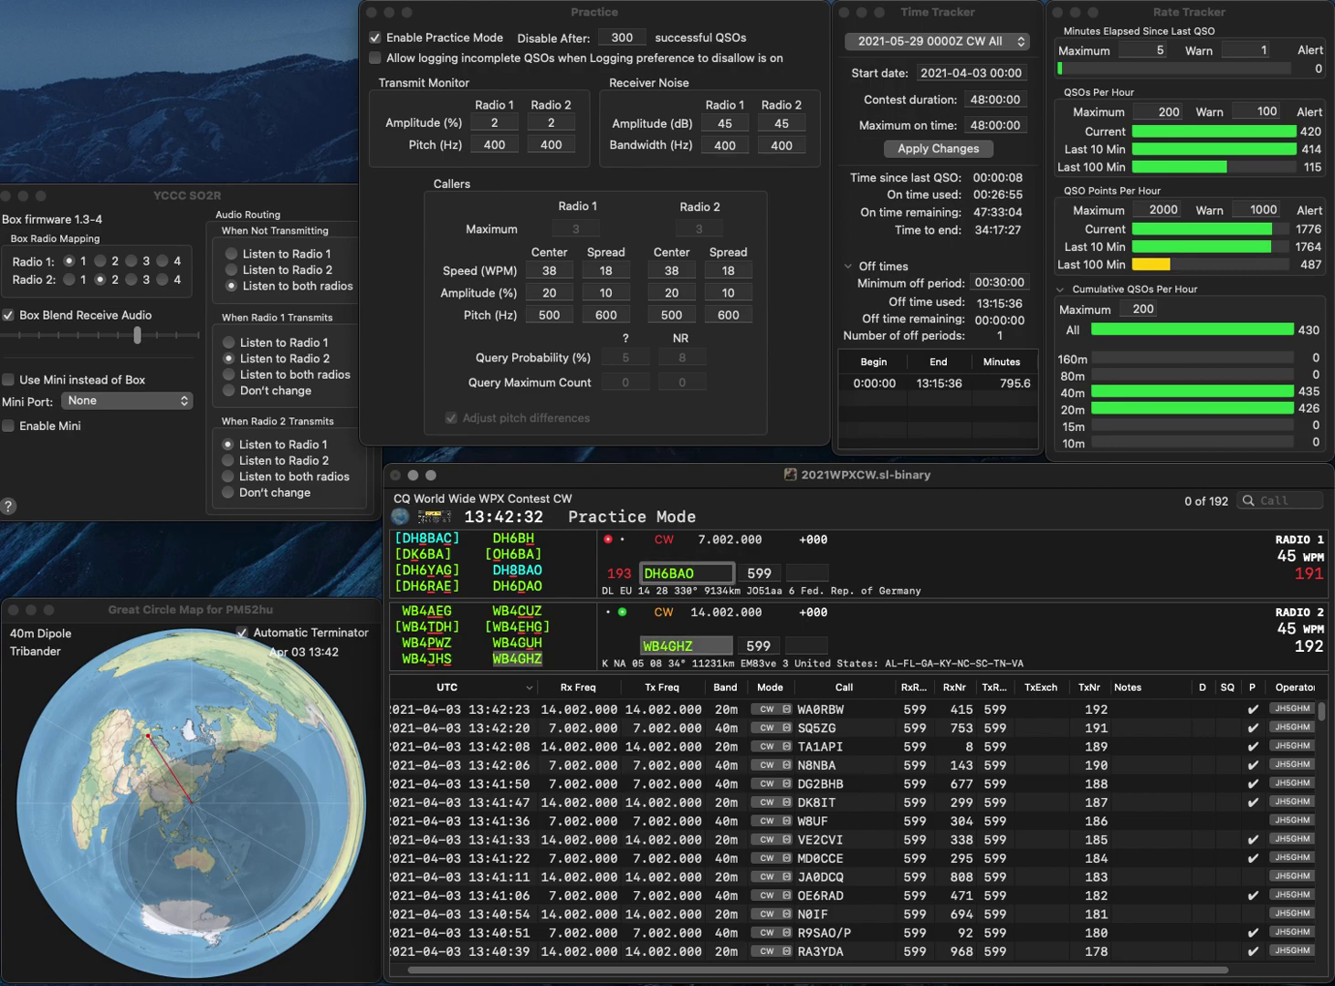
{"action": "key", "text": "Left"}
{"action": "key", "text": "Left"}
{"action": "key", "text": "BackSpace"}
{"action": "type", "text": "D"}
{"action": "left_click", "coordinate": [686, 646]}
{"action": "left_click", "coordinate": [808, 647]}
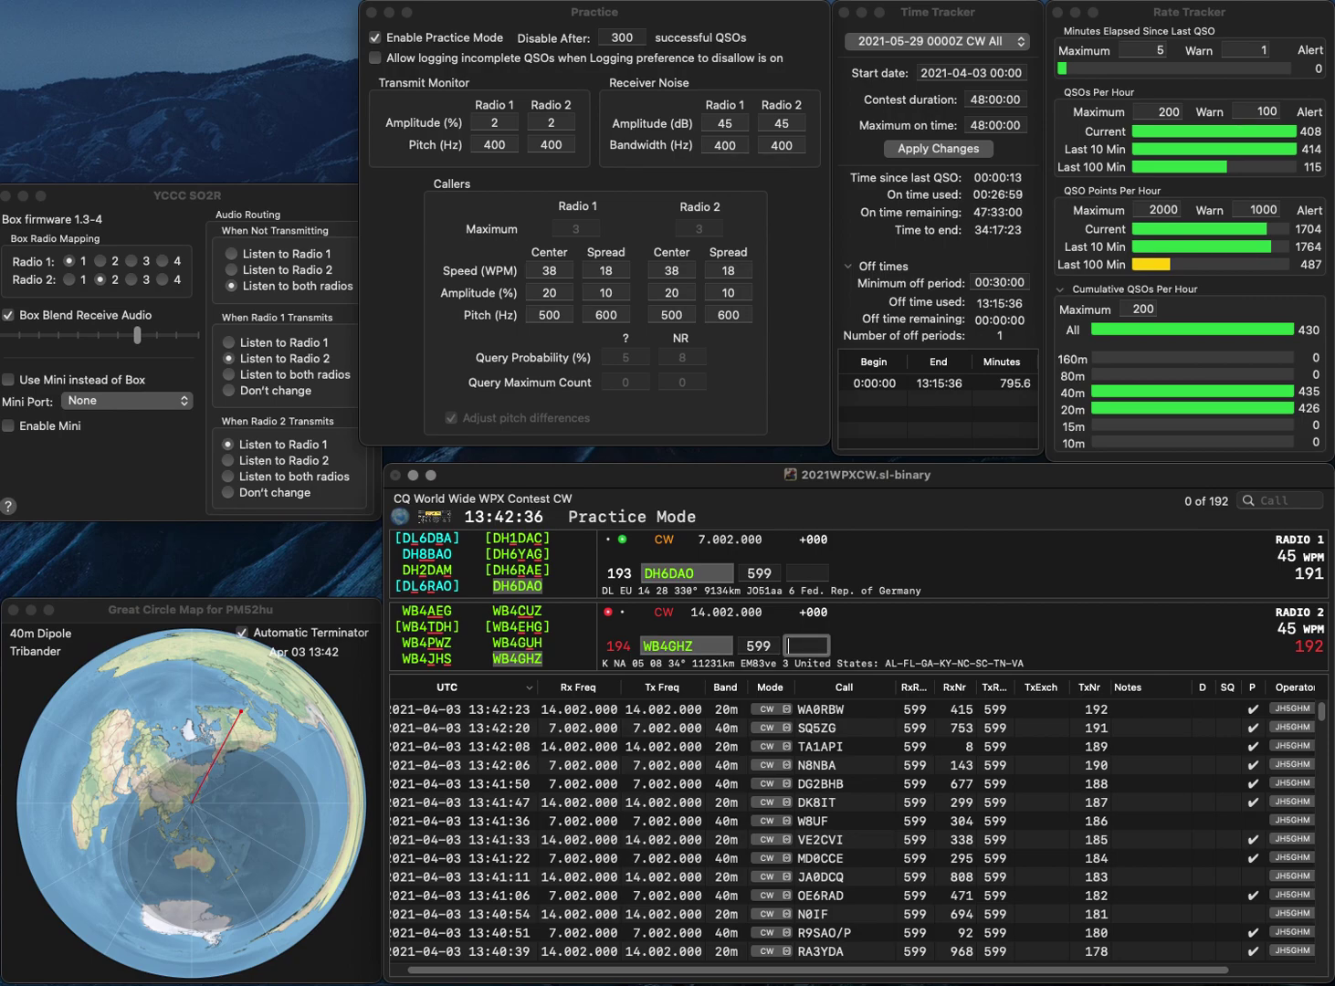
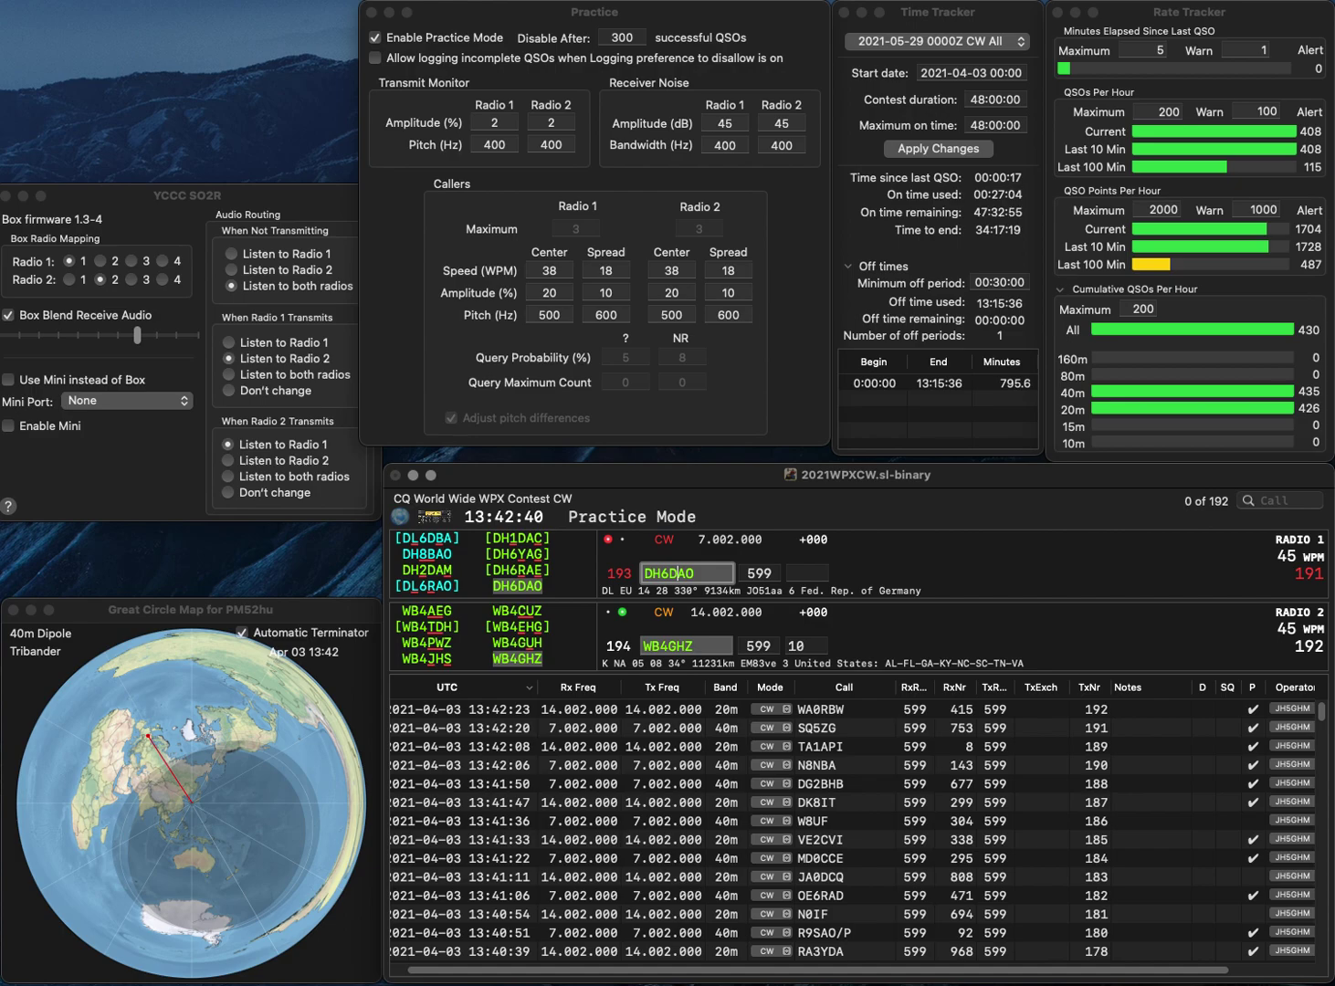
{"action": "key", "text": "Return"}
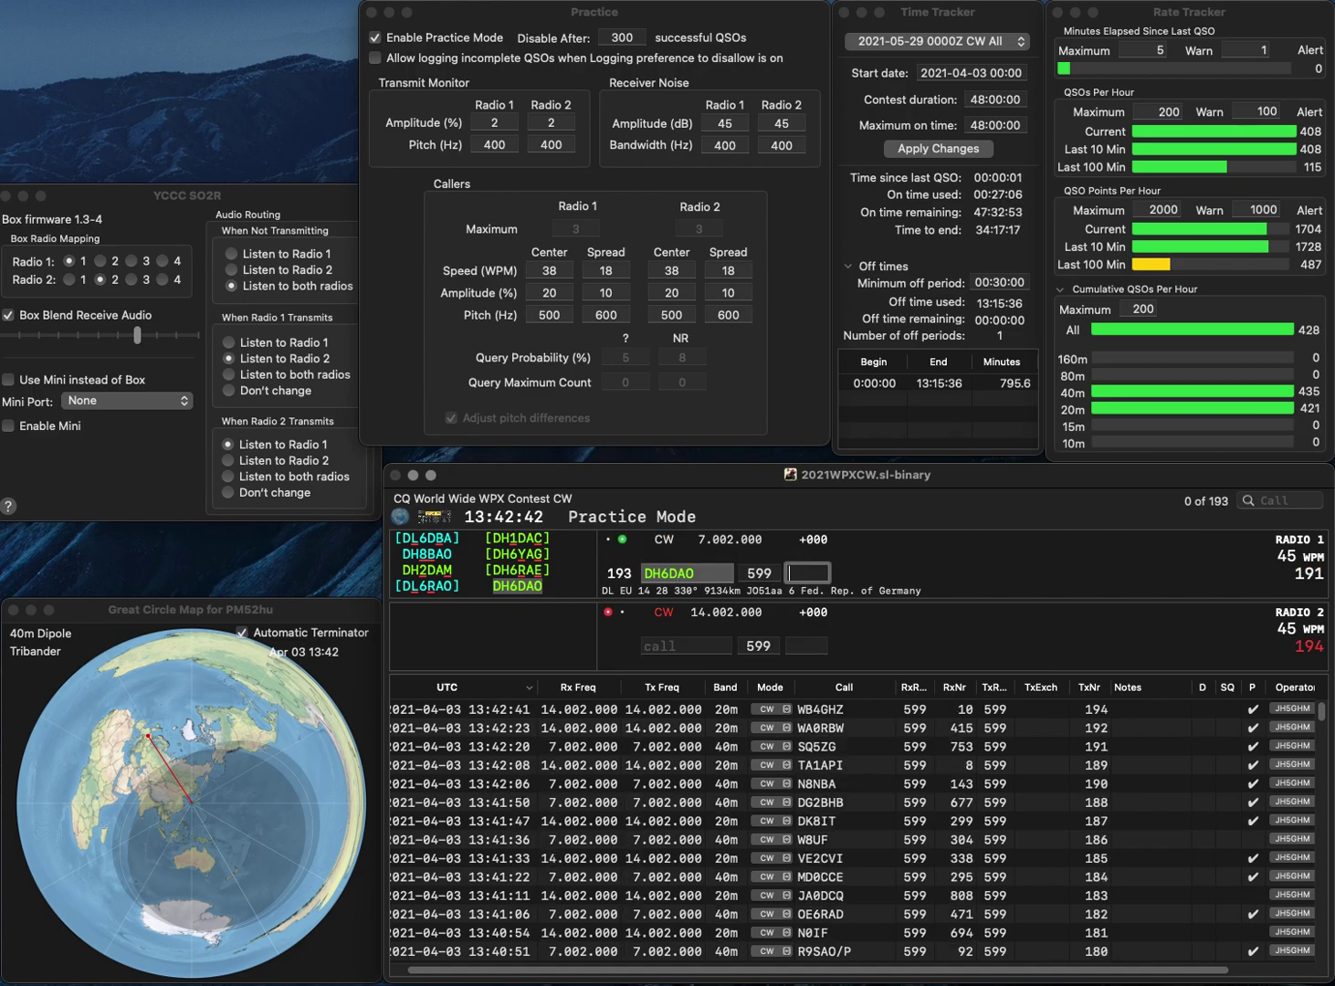
{"action": "type", "text": "80"}
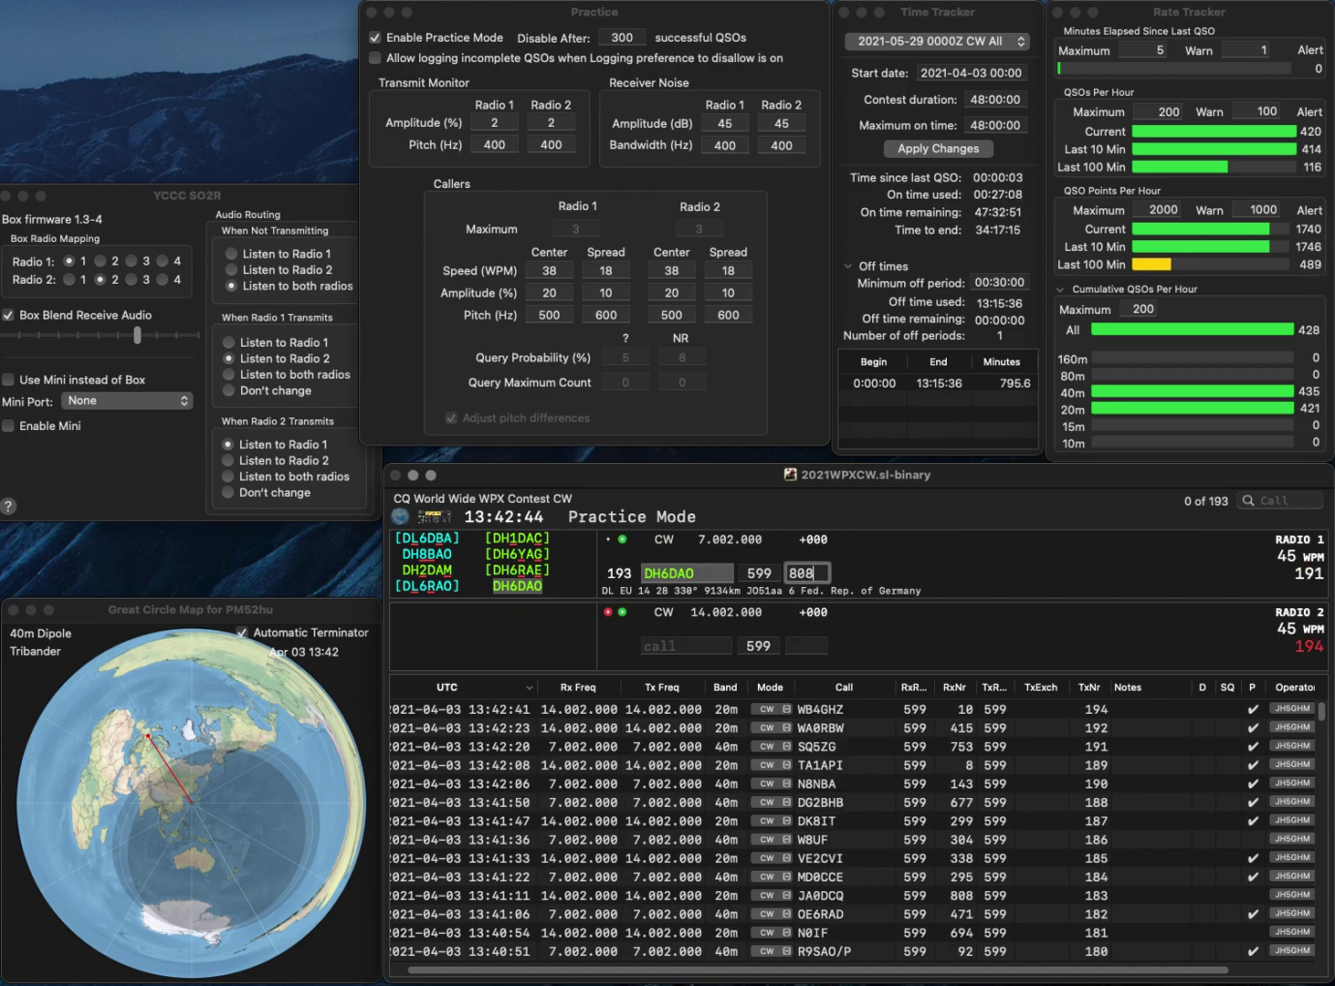
{"action": "type", "text": "8"}
{"action": "key", "text": "Return"}
{"action": "type", "text": "VTE"}
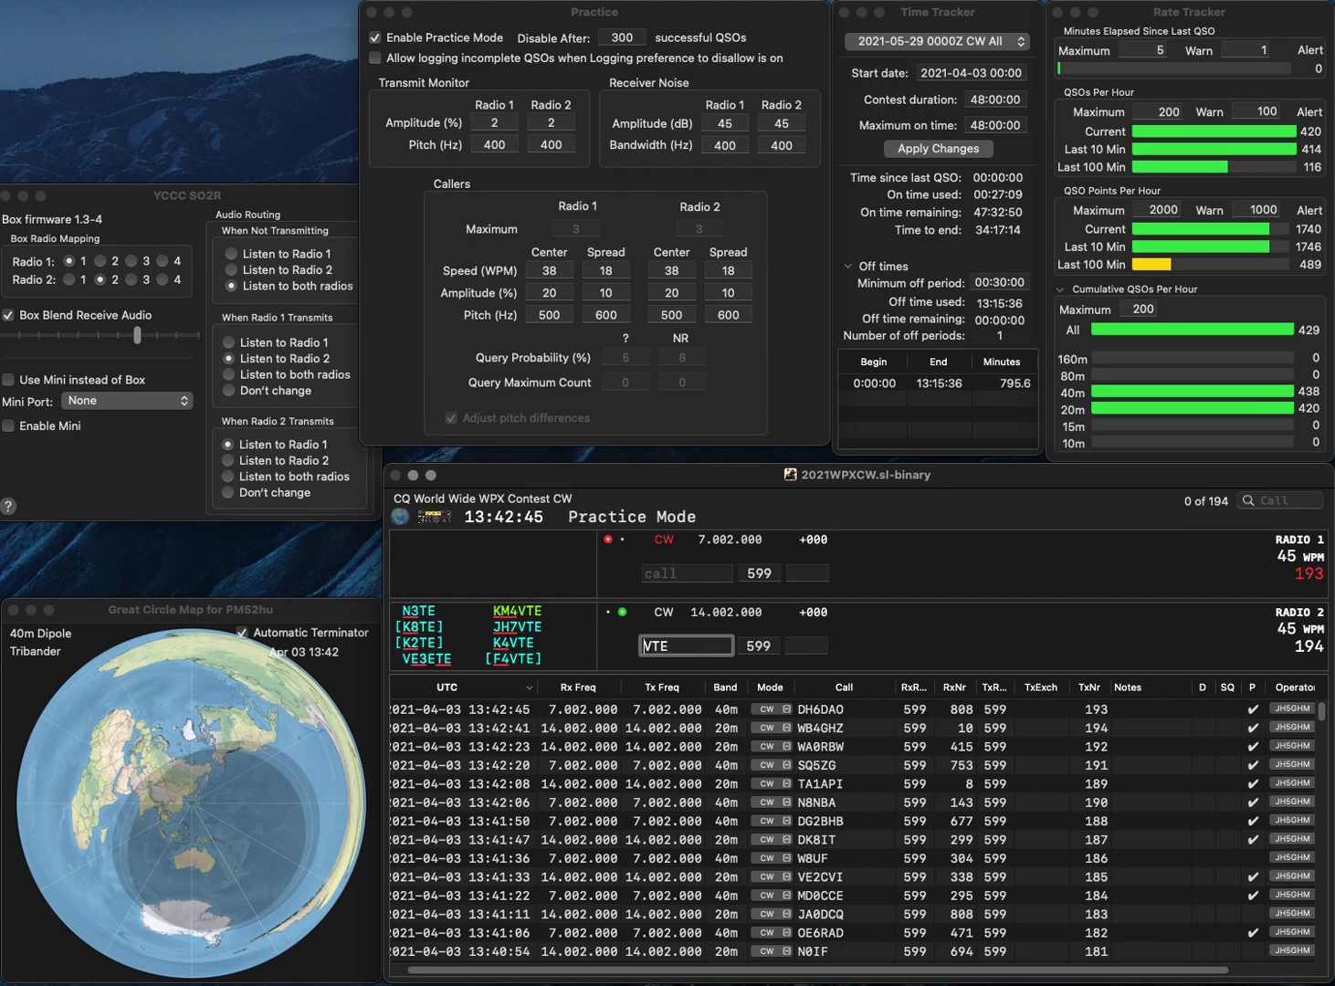
{"action": "key", "text": "Home"}
{"action": "type", "text": "F4"}
{"action": "key", "text": "Return"}
{"action": "type", "text": "N"}
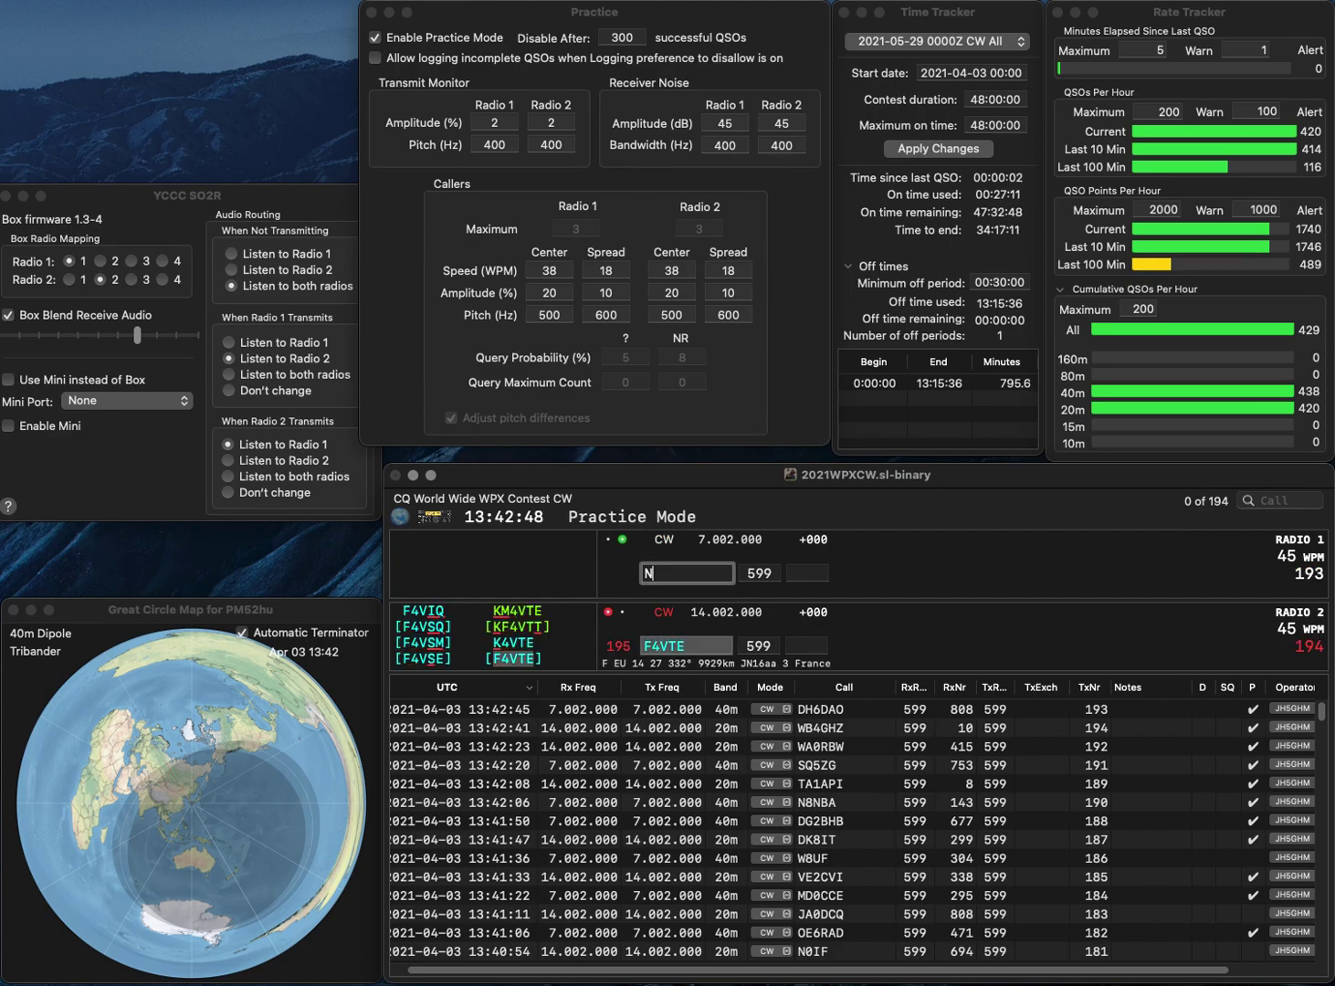
{"action": "type", "text": "9WL"}
{"action": "key", "text": "Return"}
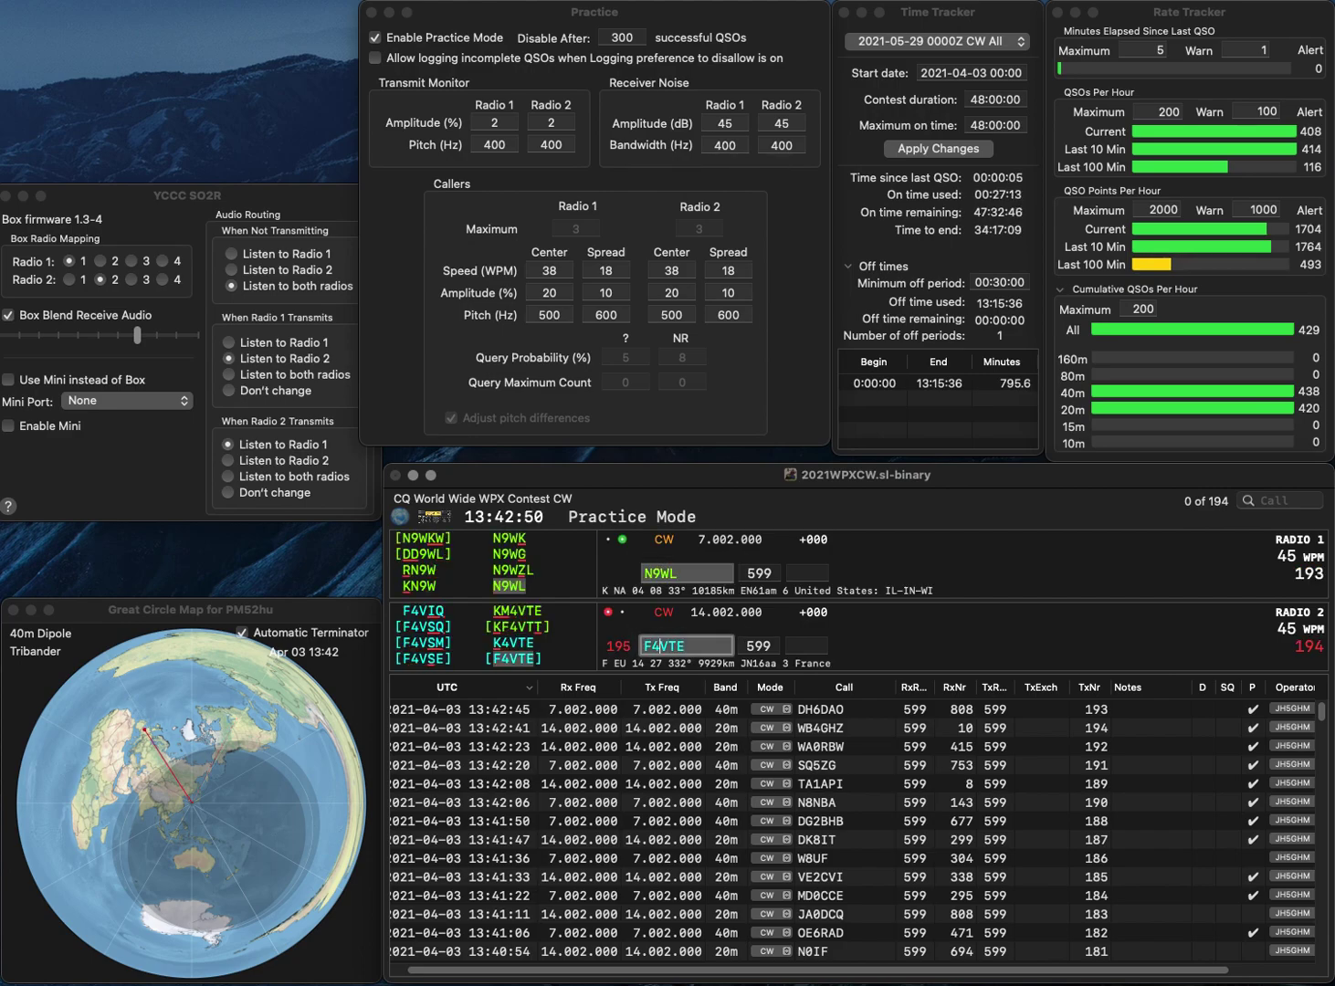
Correct the Radio 2 call to K4VTE and answer it again.
{"action": "key", "text": "Home"}
{"action": "key", "text": "Delete"}
{"action": "type", "text": "K"}
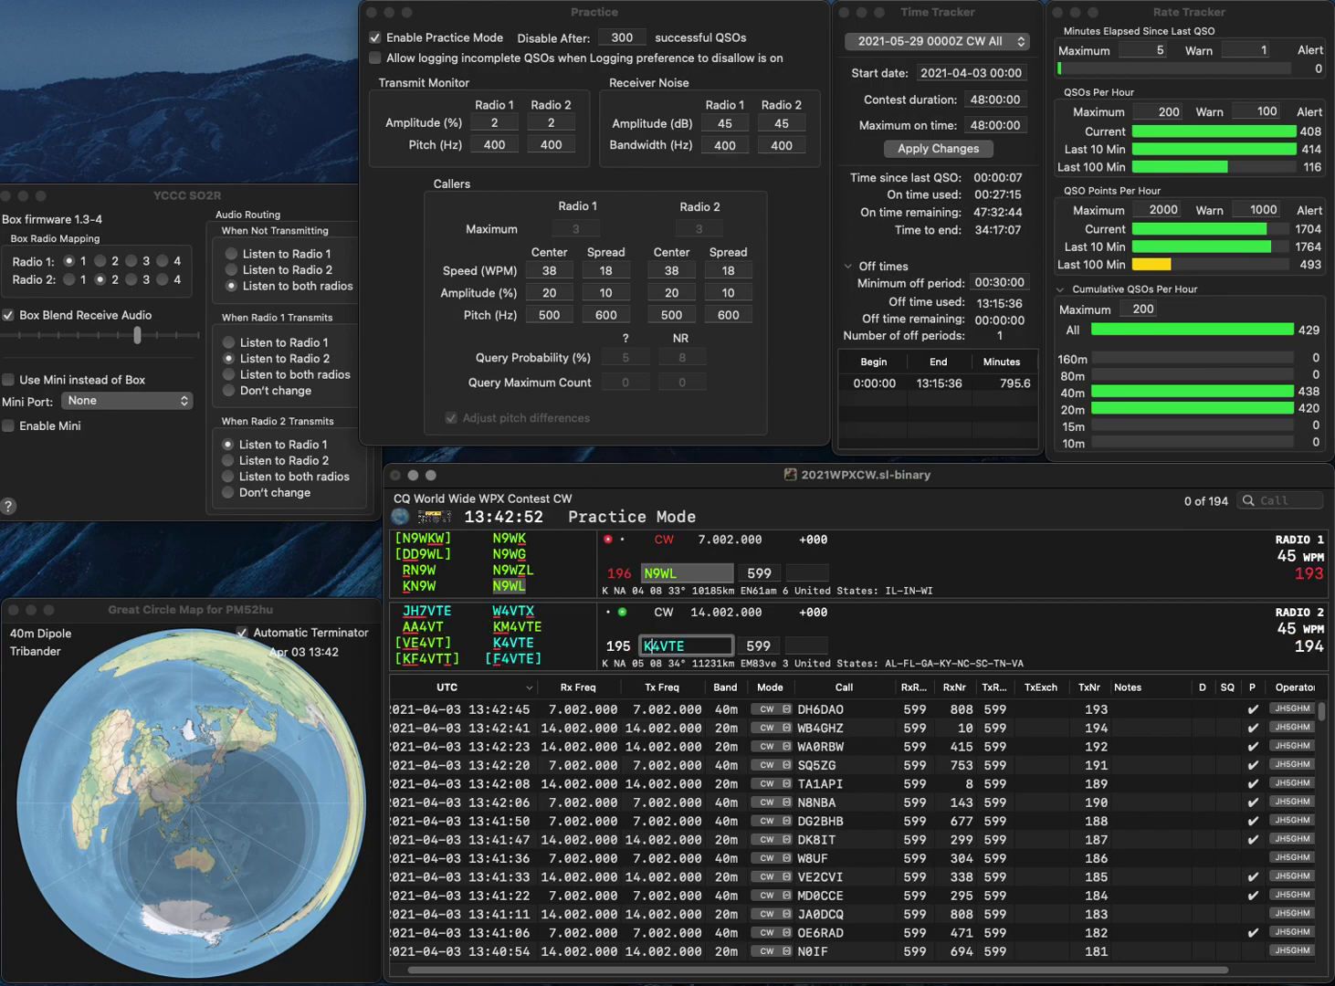
{"action": "key", "text": "Return"}
{"action": "key", "text": "Tab"}
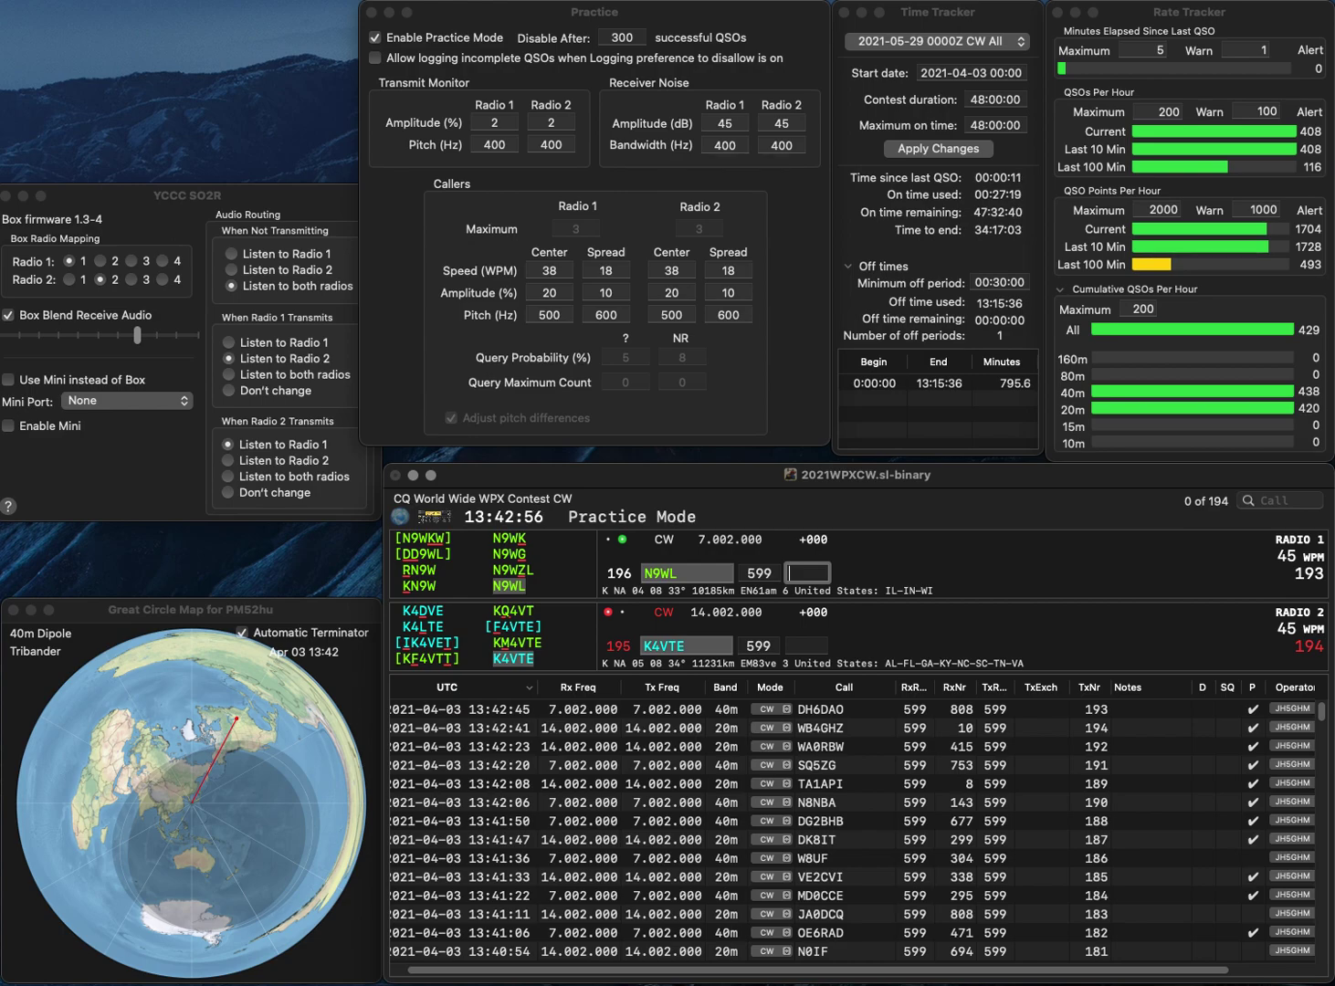
{"action": "type", "text": "395"}
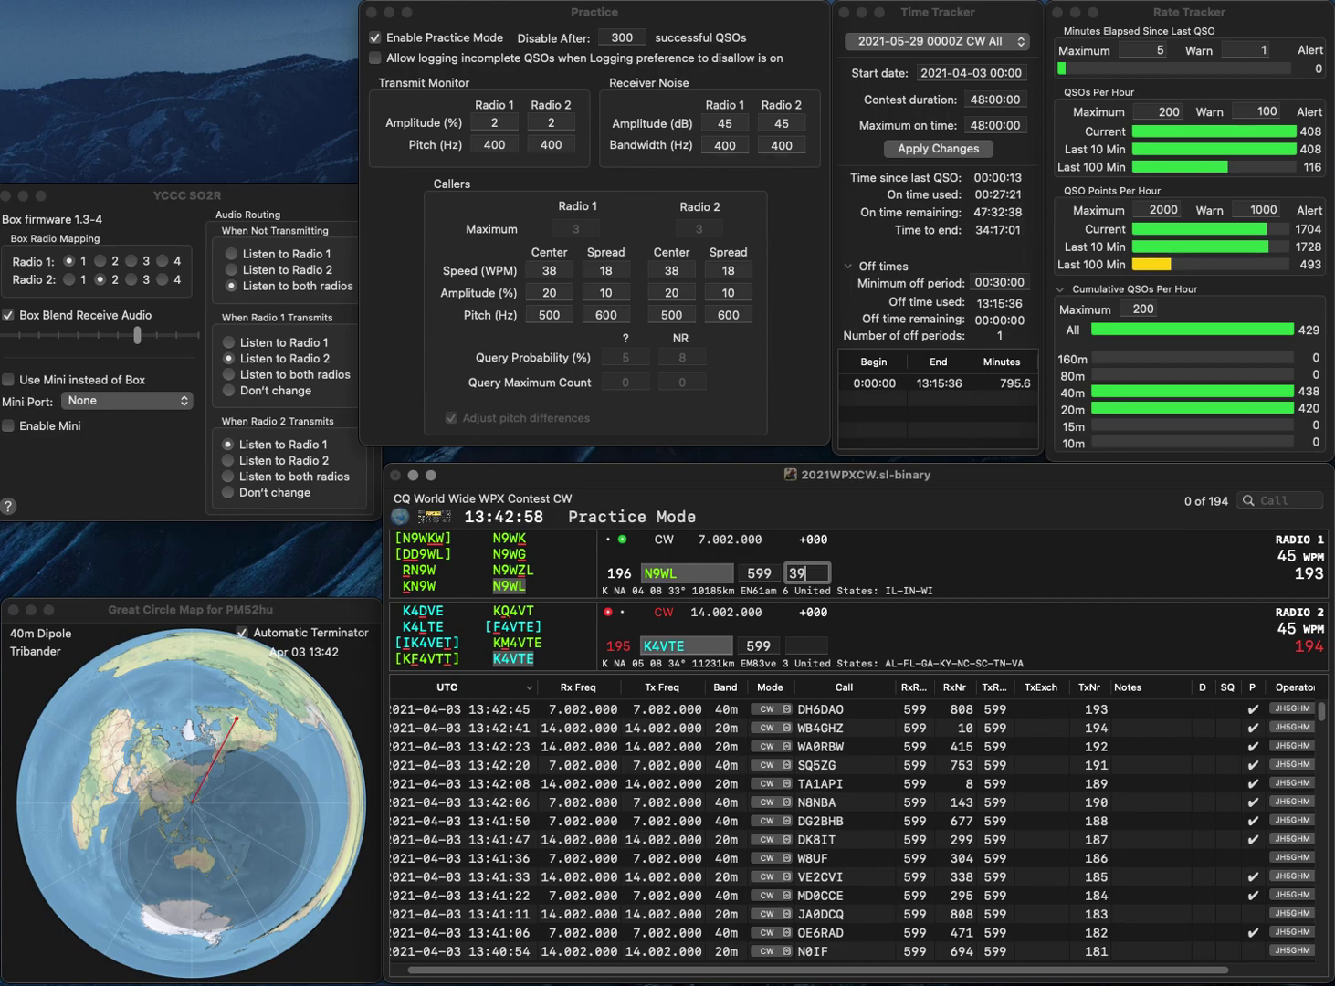
{"action": "key", "text": "Return"}
{"action": "type", "text": "52"}
{"action": "key", "text": "Return"}
Answer the caller as F5VQ on Radio 1 and the caller KH7X on Radio 2.
{"action": "type", "text": "F5VQ"}
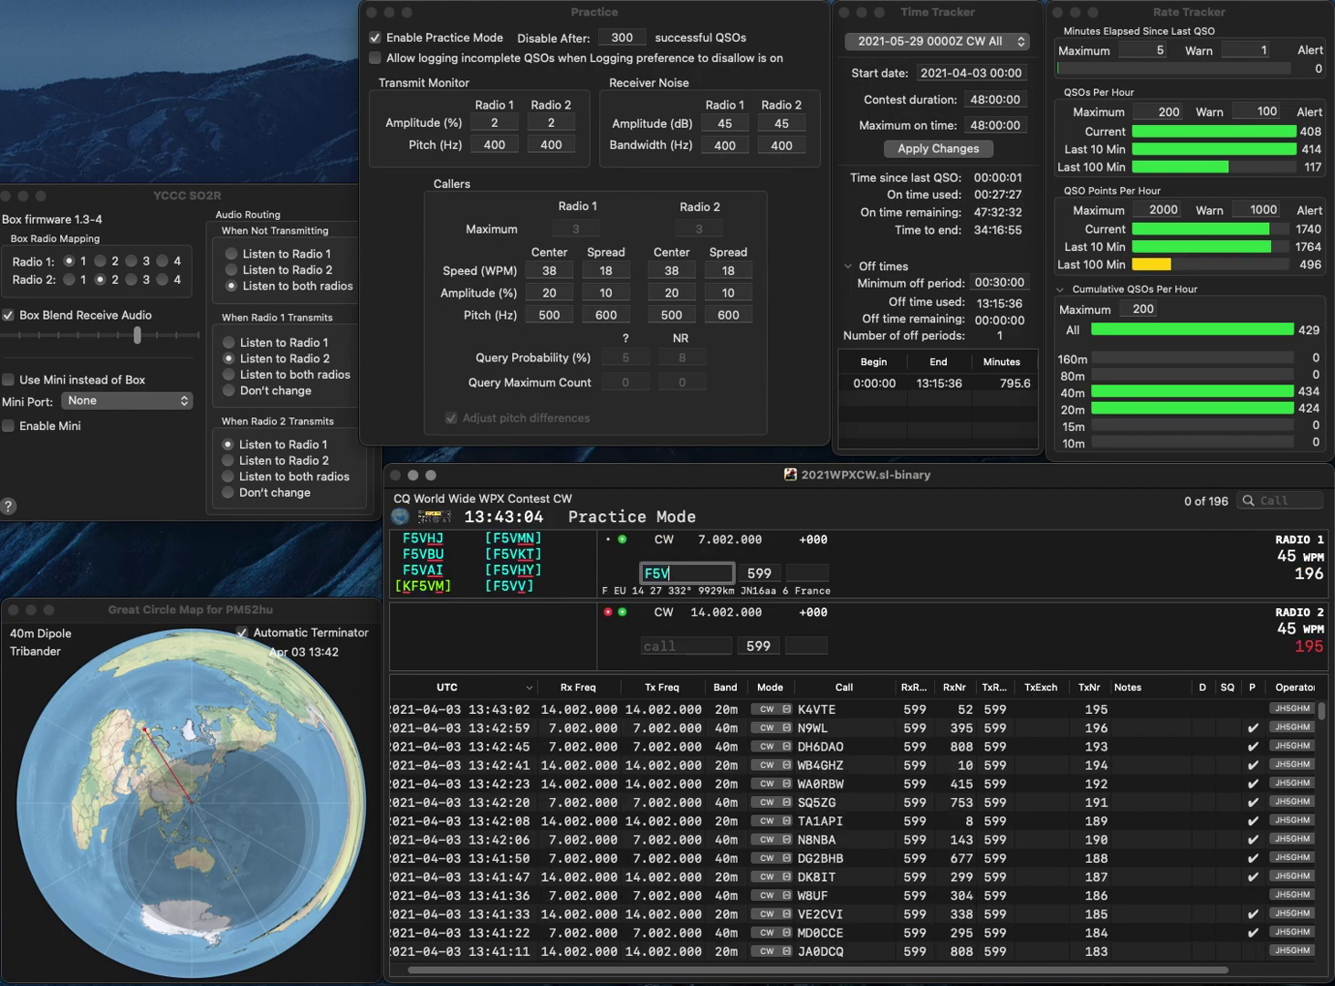
{"action": "key", "text": "Return"}
{"action": "type", "text": "KS"}
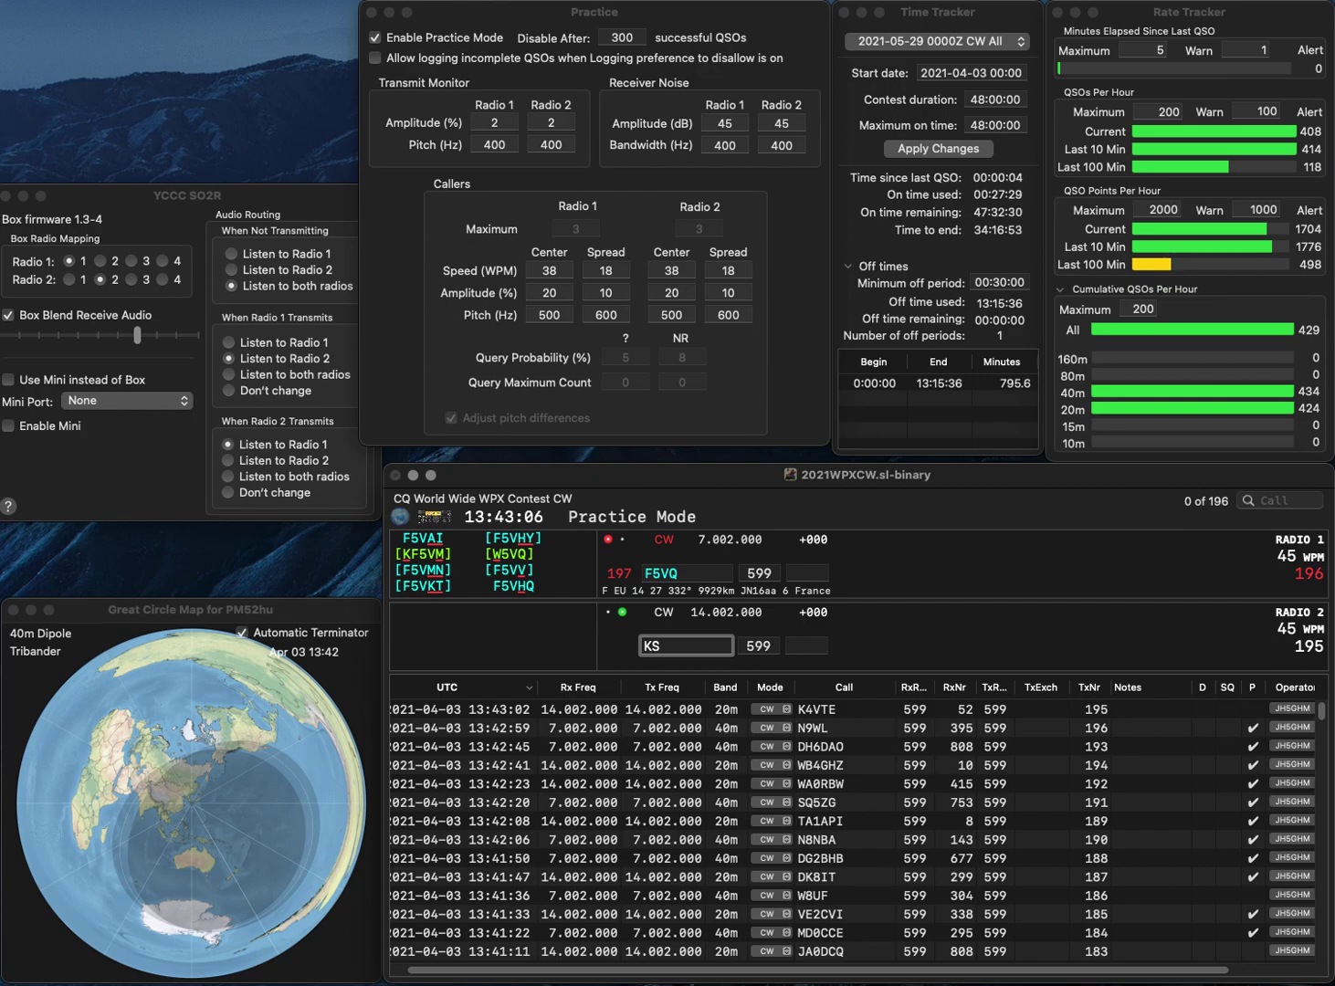
{"action": "key", "text": "BackSpace"}
{"action": "type", "text": "H7X"}
{"action": "key", "text": "Return"}
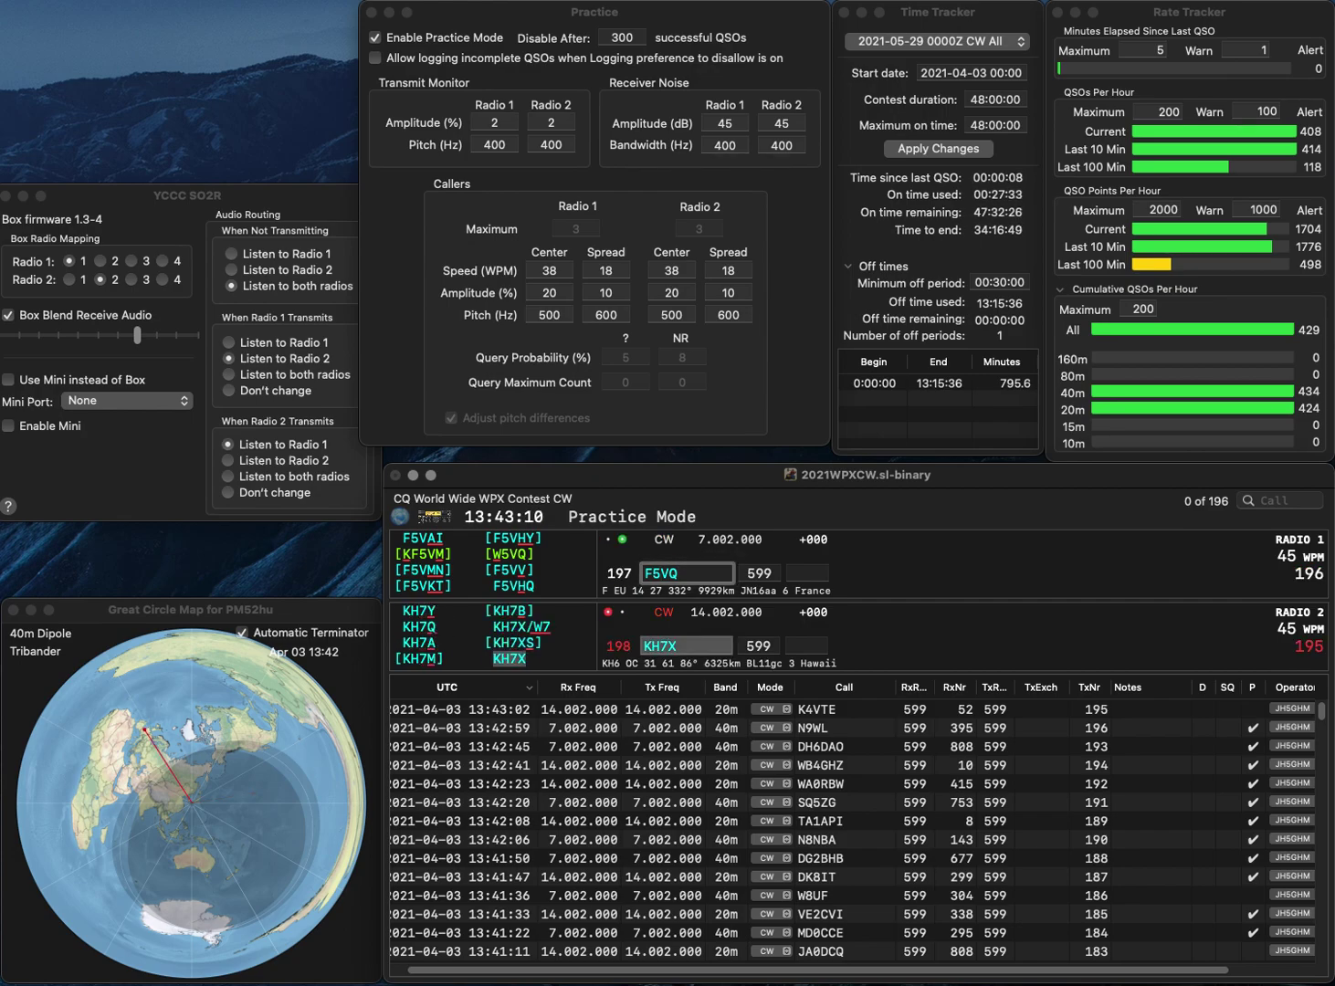
Log KH7X on Radio 2 with received number 207 and the corrected call F5VHQ on Radio 1 with received number 760.
{"action": "key", "text": "Return"}
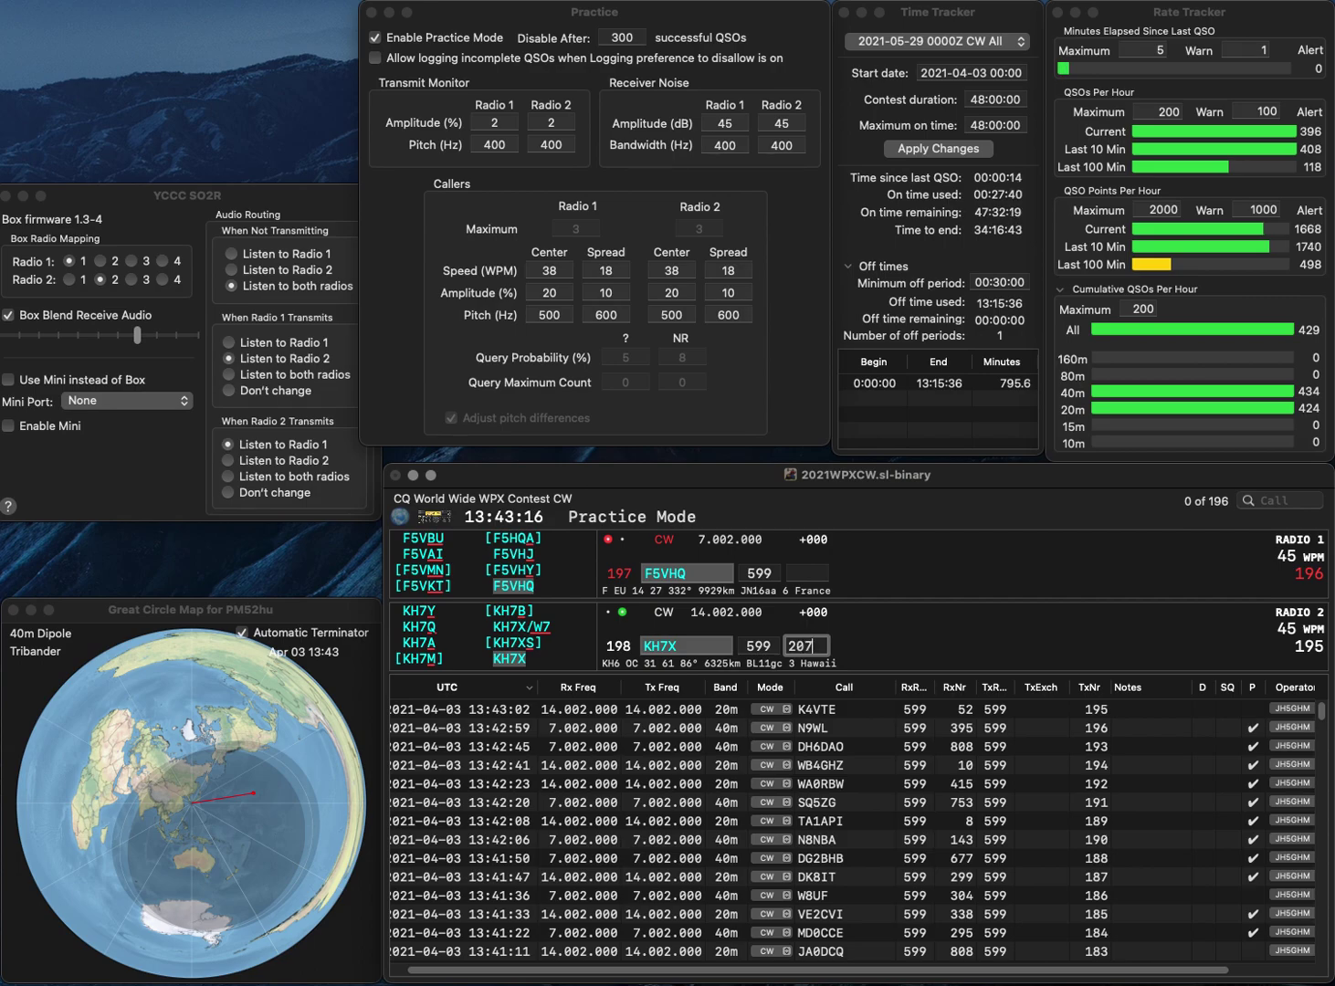
{"action": "key", "text": "Return"}
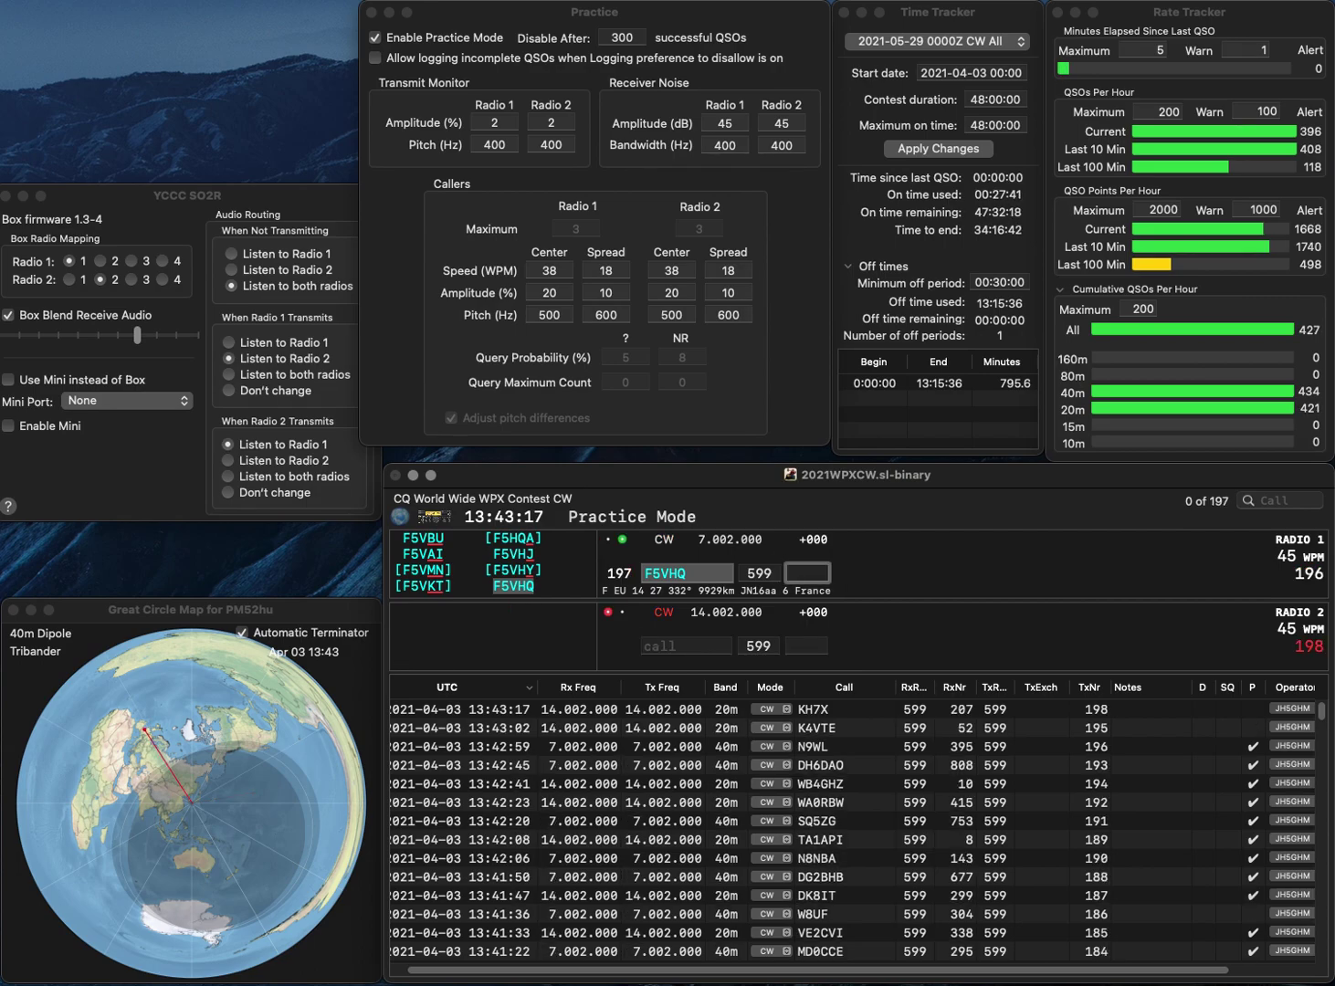
{"action": "type", "text": "760"}
{"action": "key", "text": "Return"}
{"action": "type", "text": "WY0Q"}
{"action": "key", "text": "Return"}
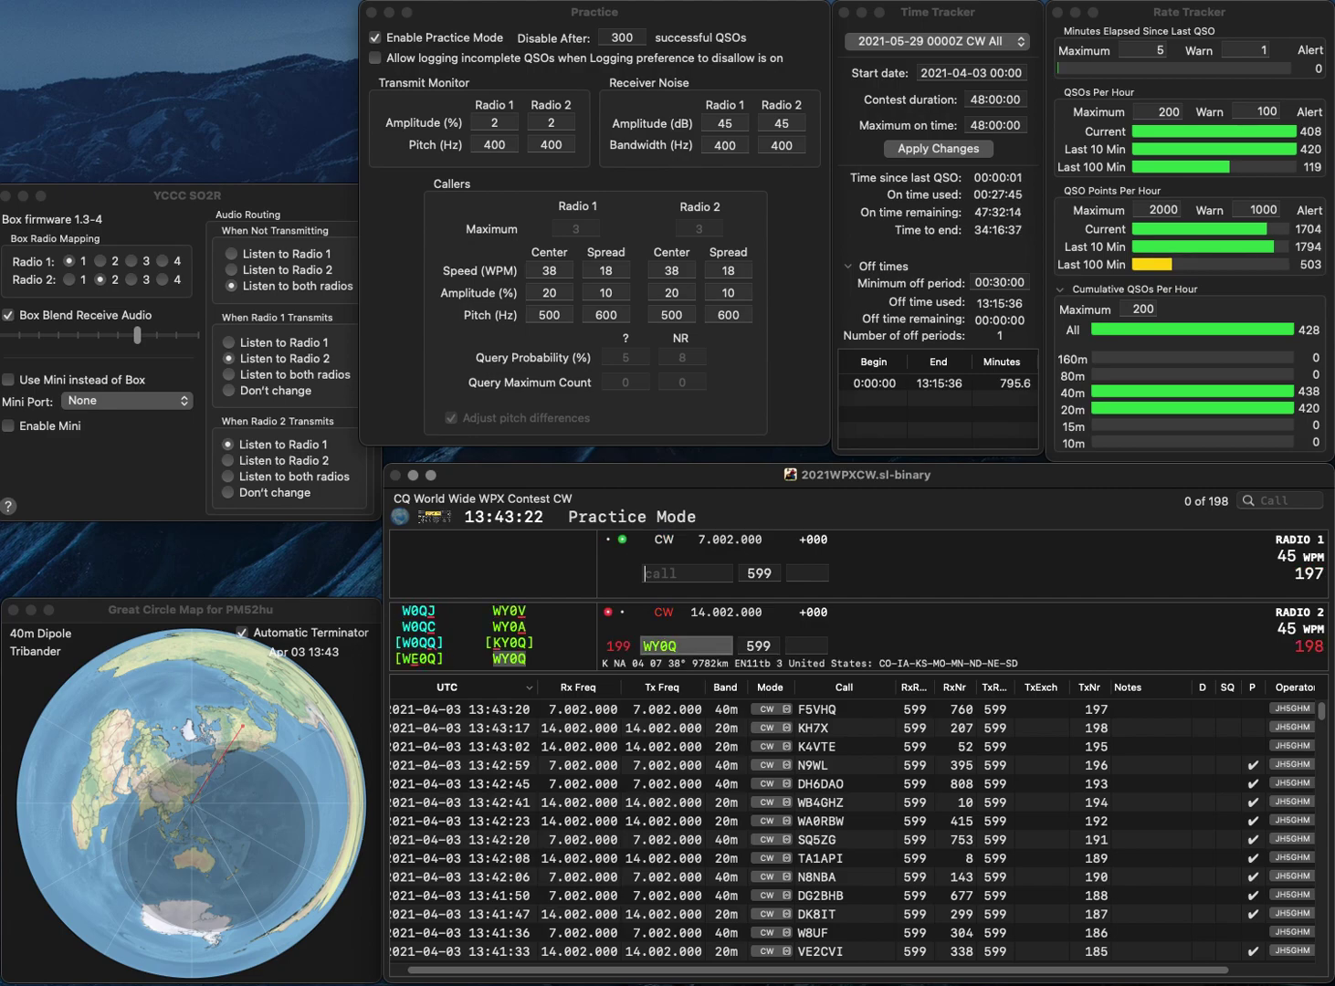
{"action": "type", "text": "JK1"}
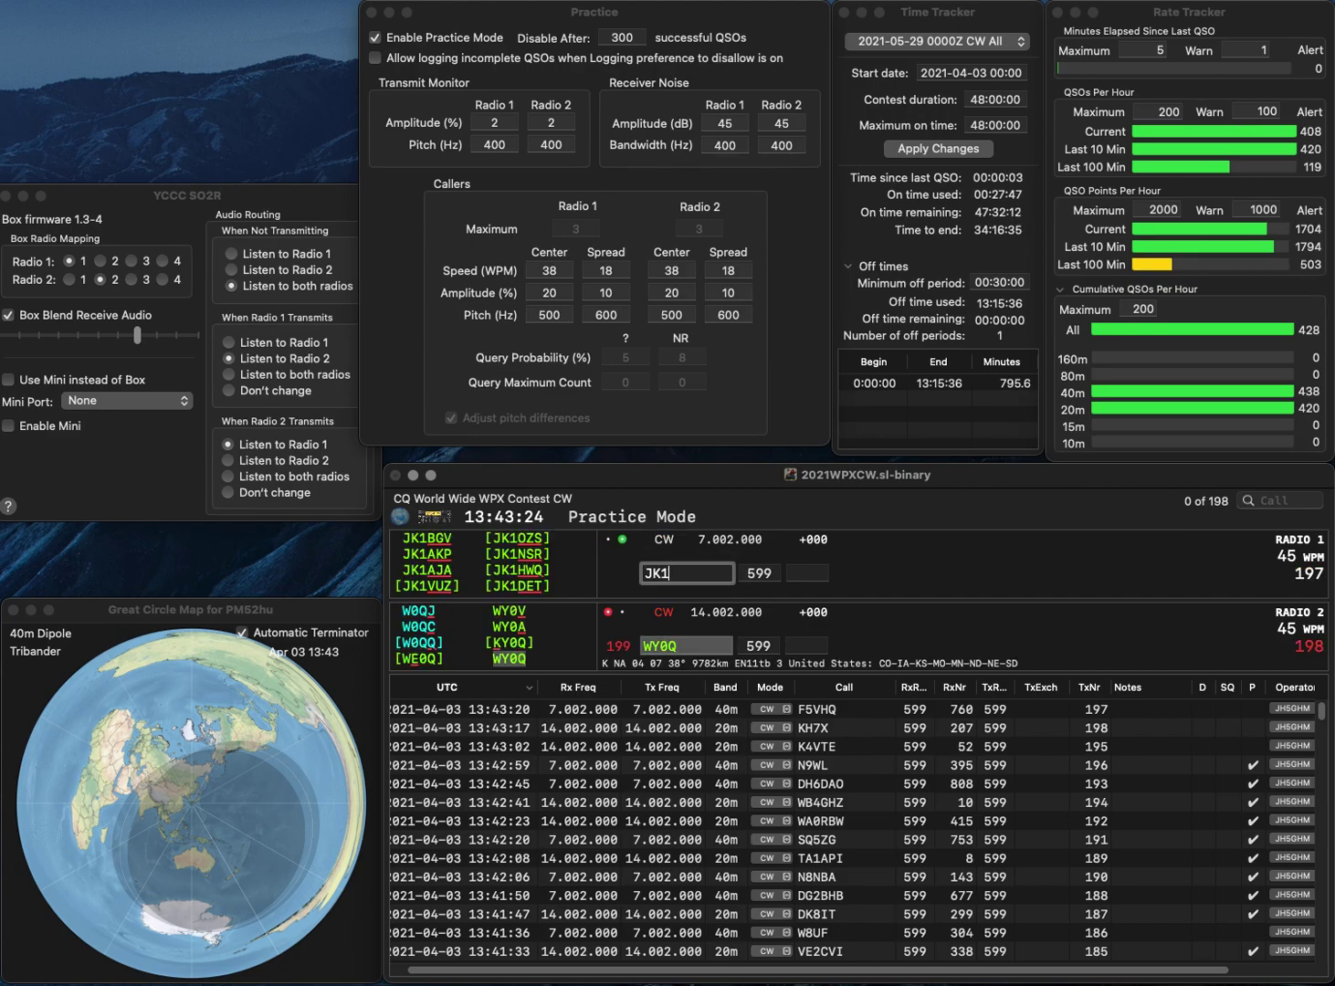
{"action": "type", "text": "SPQ"}
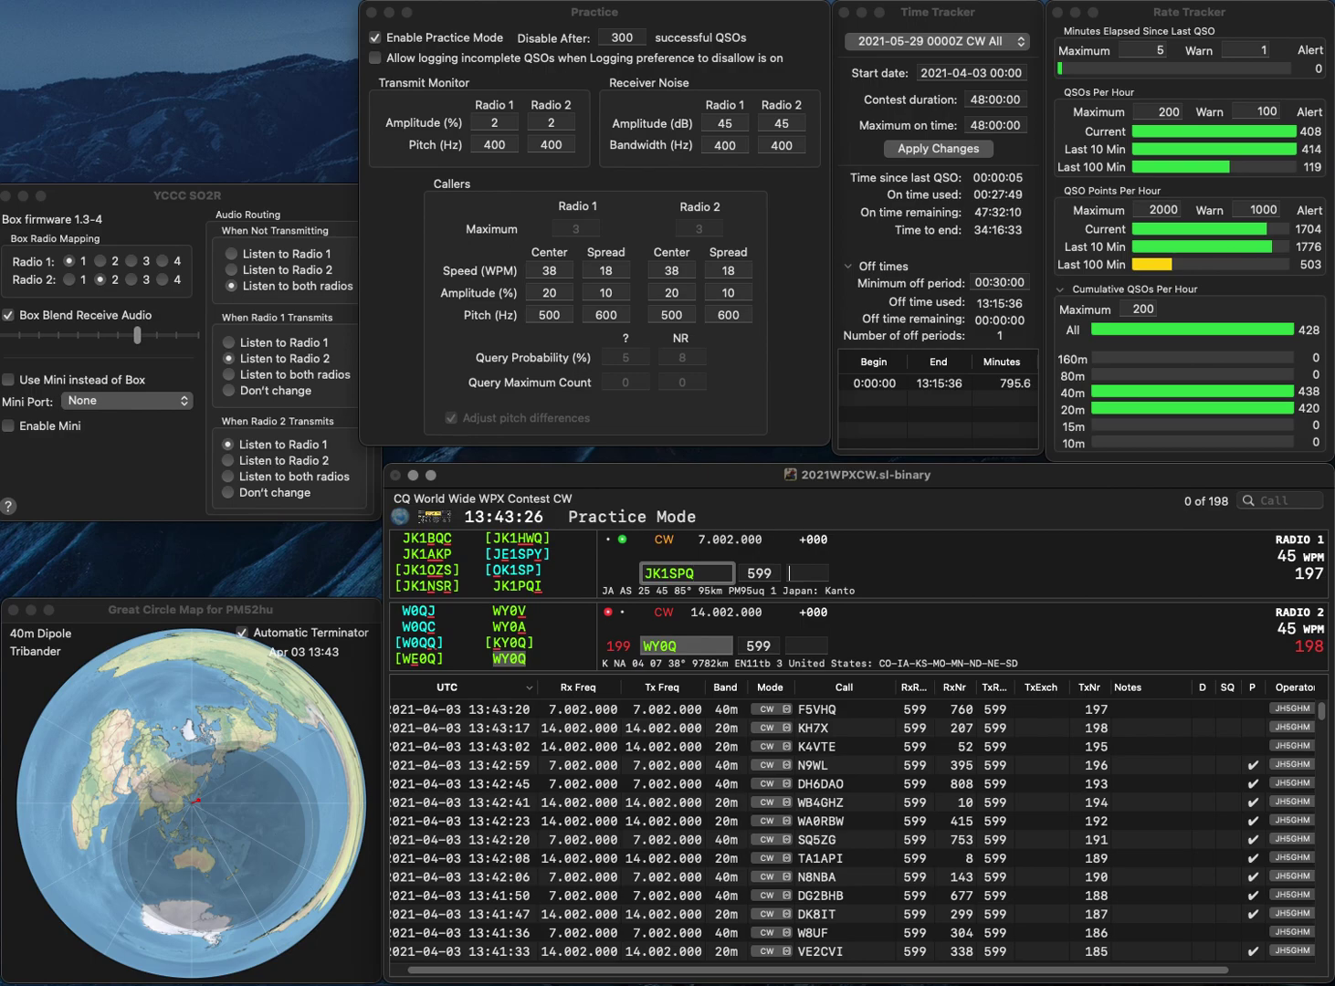
{"action": "key", "text": "Return"}
{"action": "type", "text": "374"}
{"action": "key", "text": "Return"}
{"action": "left_click", "coordinate": [678, 573]}
{"action": "key", "text": "Delete"}
{"action": "type", "text": "I"}
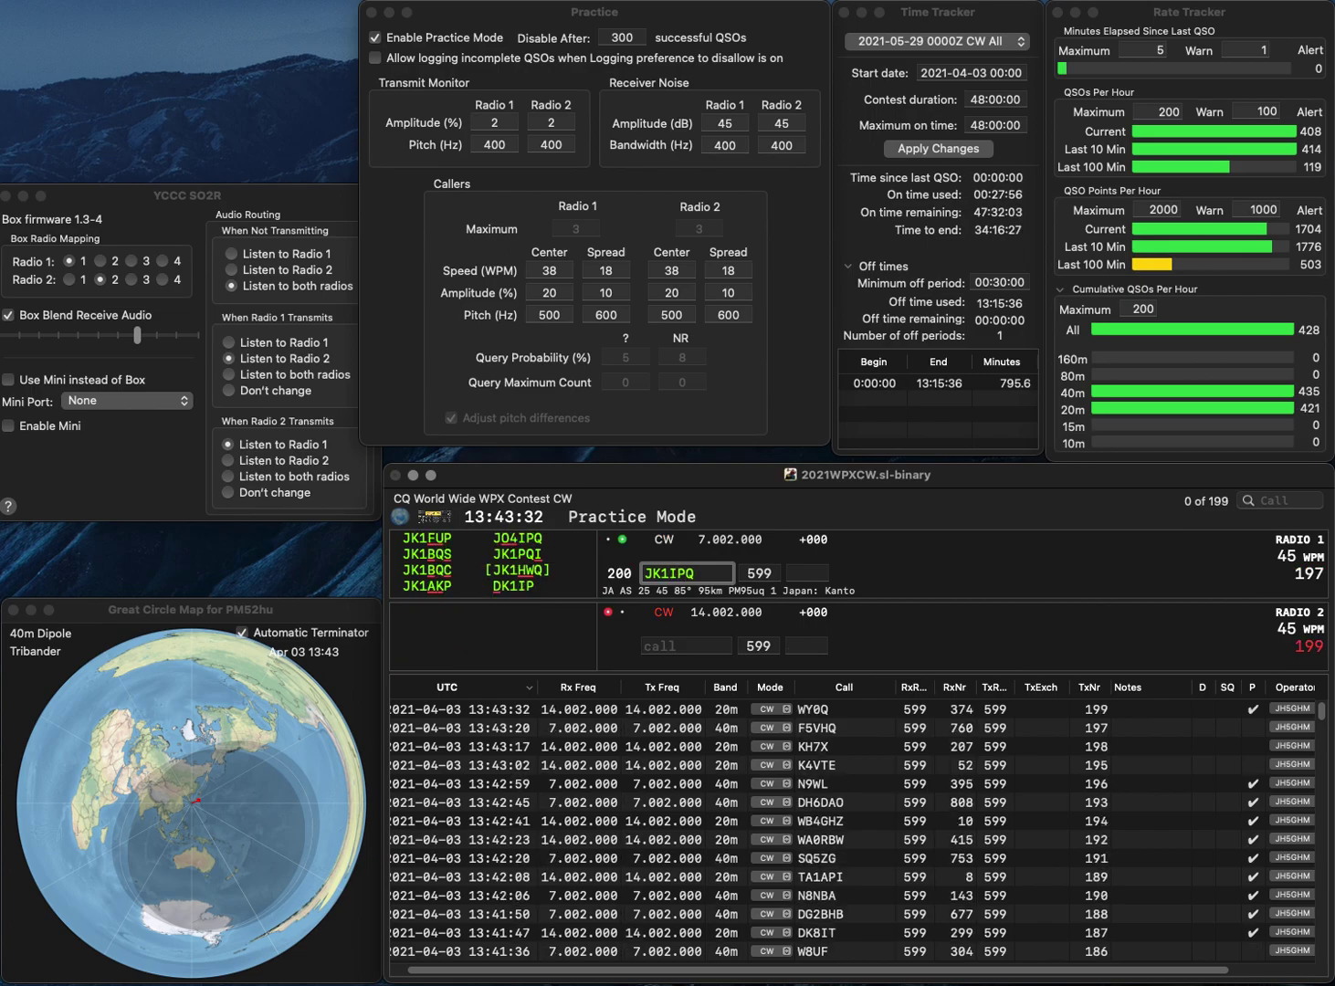
{"action": "key", "text": "BackSpace"}
{"action": "type", "text": "HW"}
{"action": "key", "text": "Delete"}
{"action": "key", "text": "Return"}
{"action": "type", "text": "PD2JCB"}
{"action": "key", "text": "Return"}
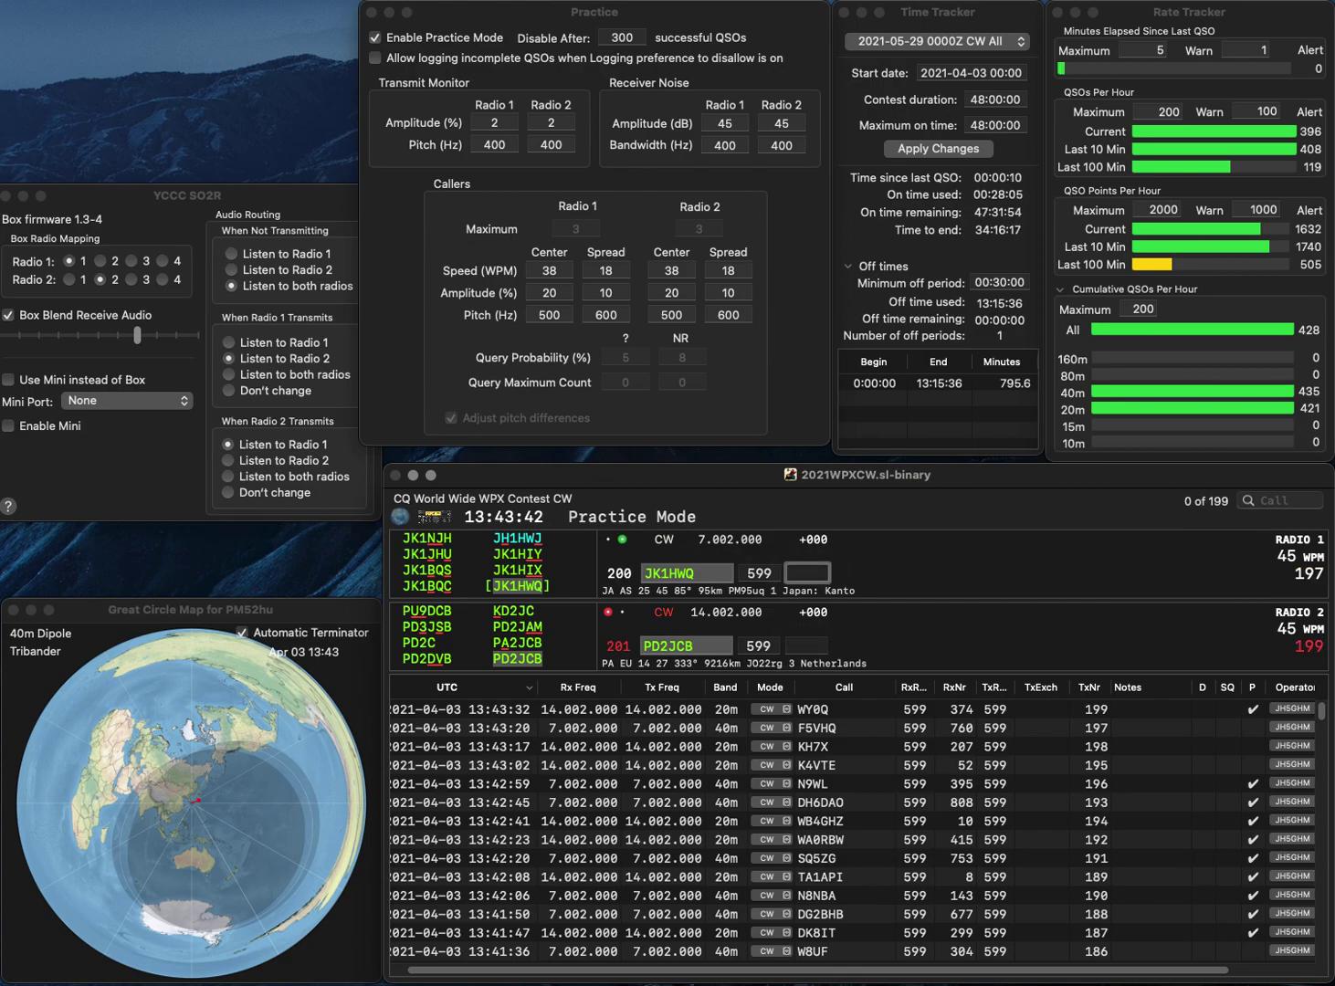
{"action": "type", "text": "285"}
{"action": "key", "text": "Return"}
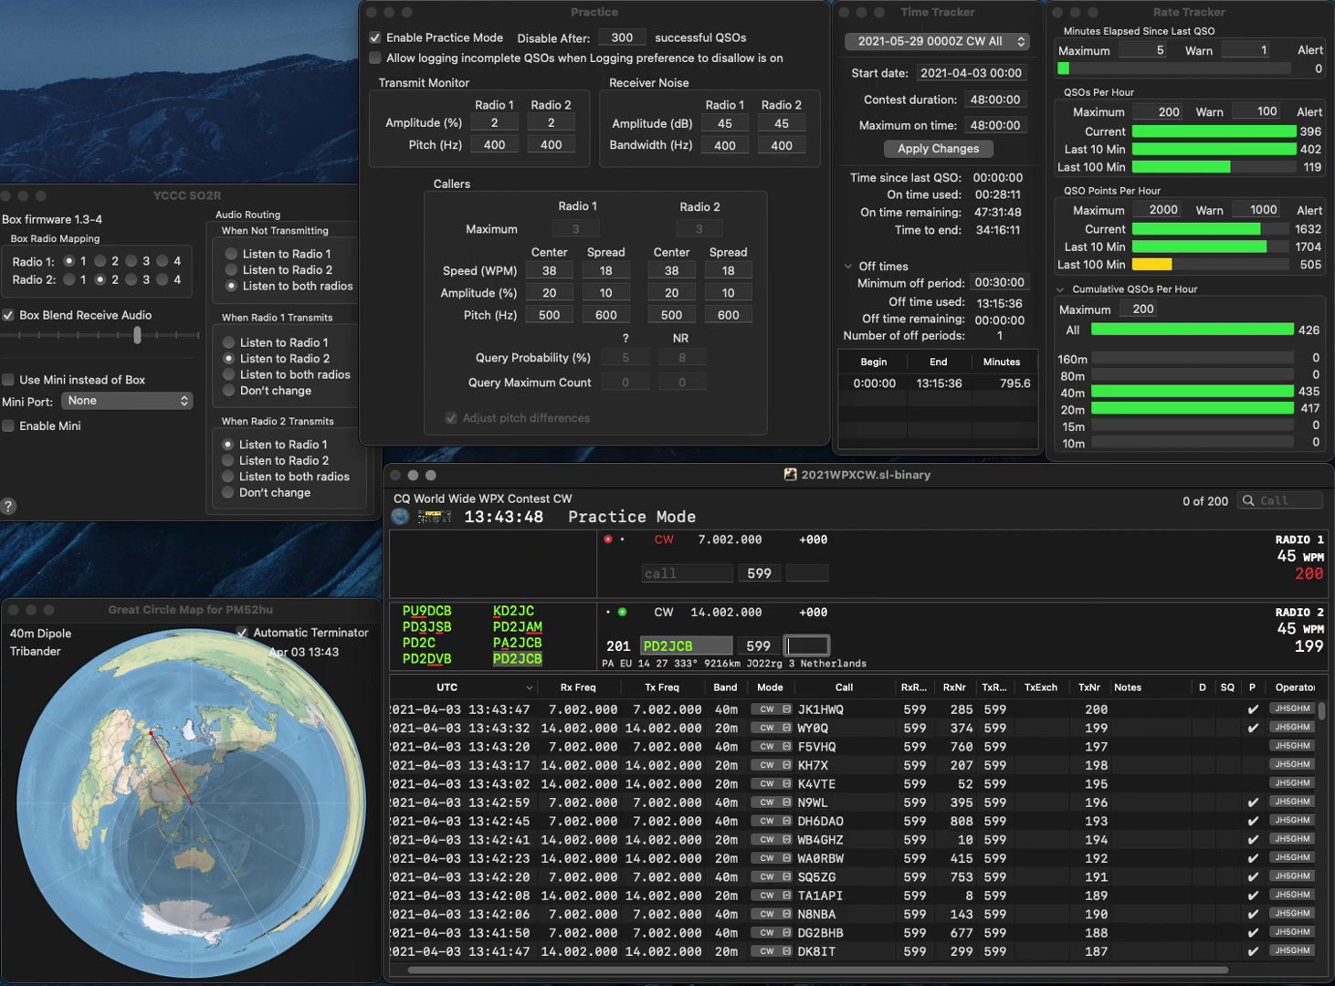
{"action": "type", "text": "12"}
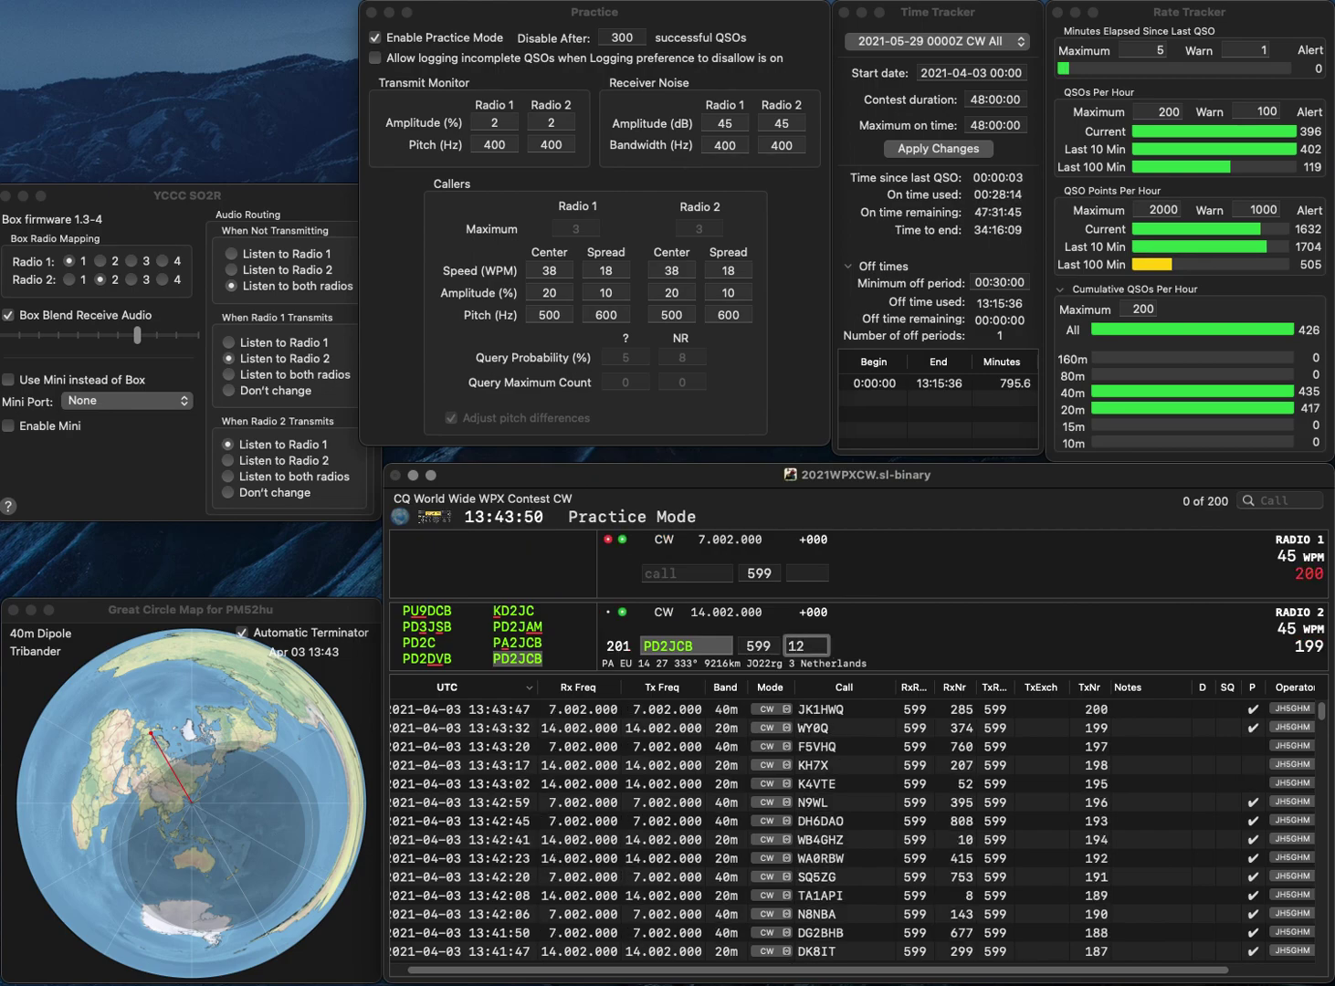
{"action": "type", "text": "6"}
{"action": "key", "text": "Return"}
{"action": "type", "text": "N4JRP"}
{"action": "key", "text": "Return"}
{"action": "type", "text": "KJ6TSC"}
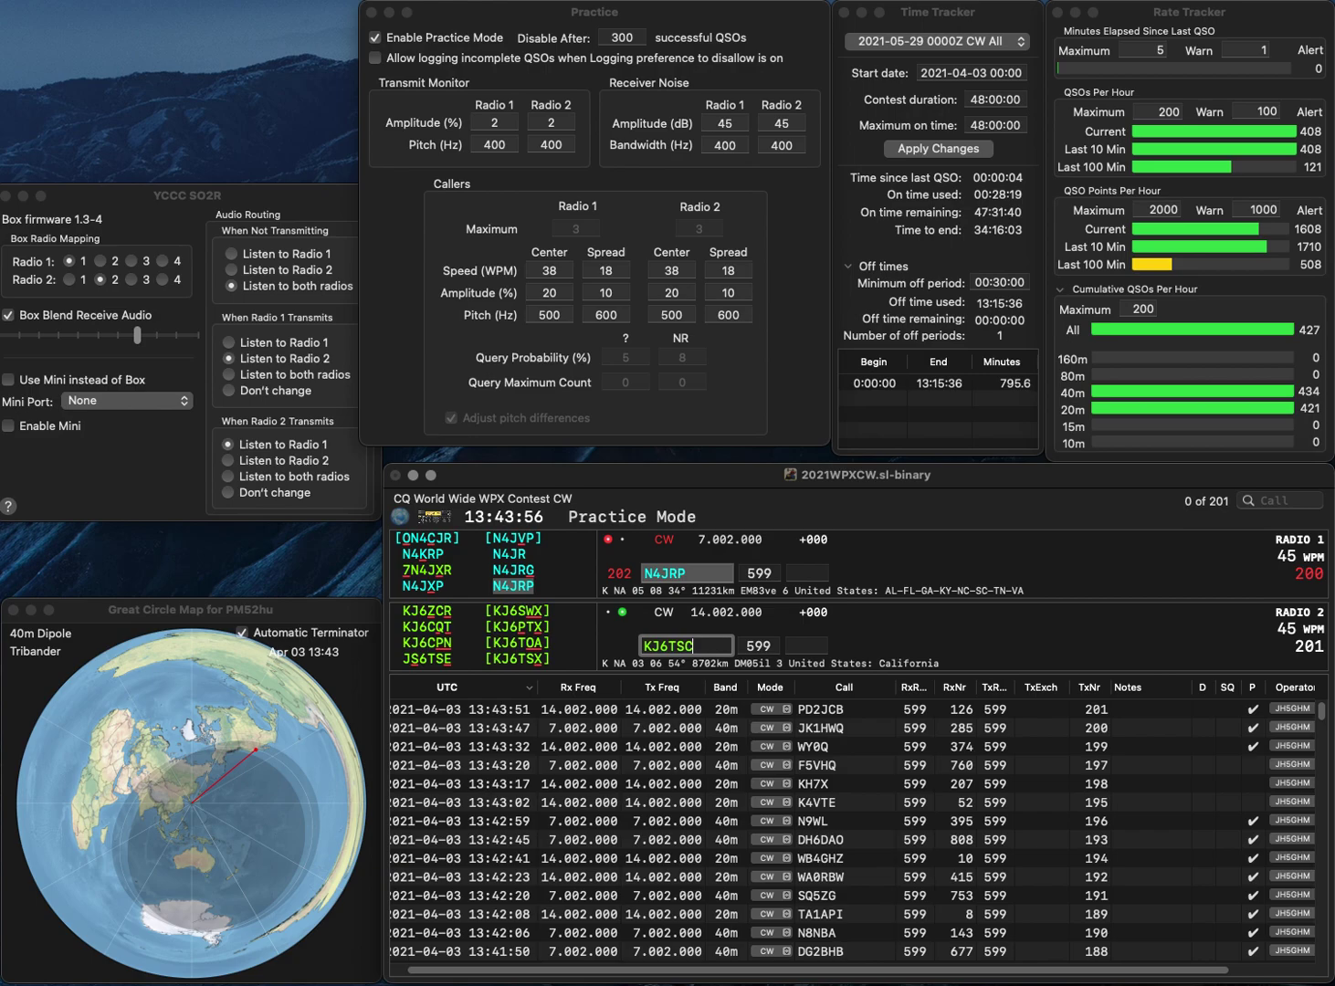
{"action": "key", "text": "BackSpace"}
{"action": "type", "text": "X"}
{"action": "key", "text": "Return"}
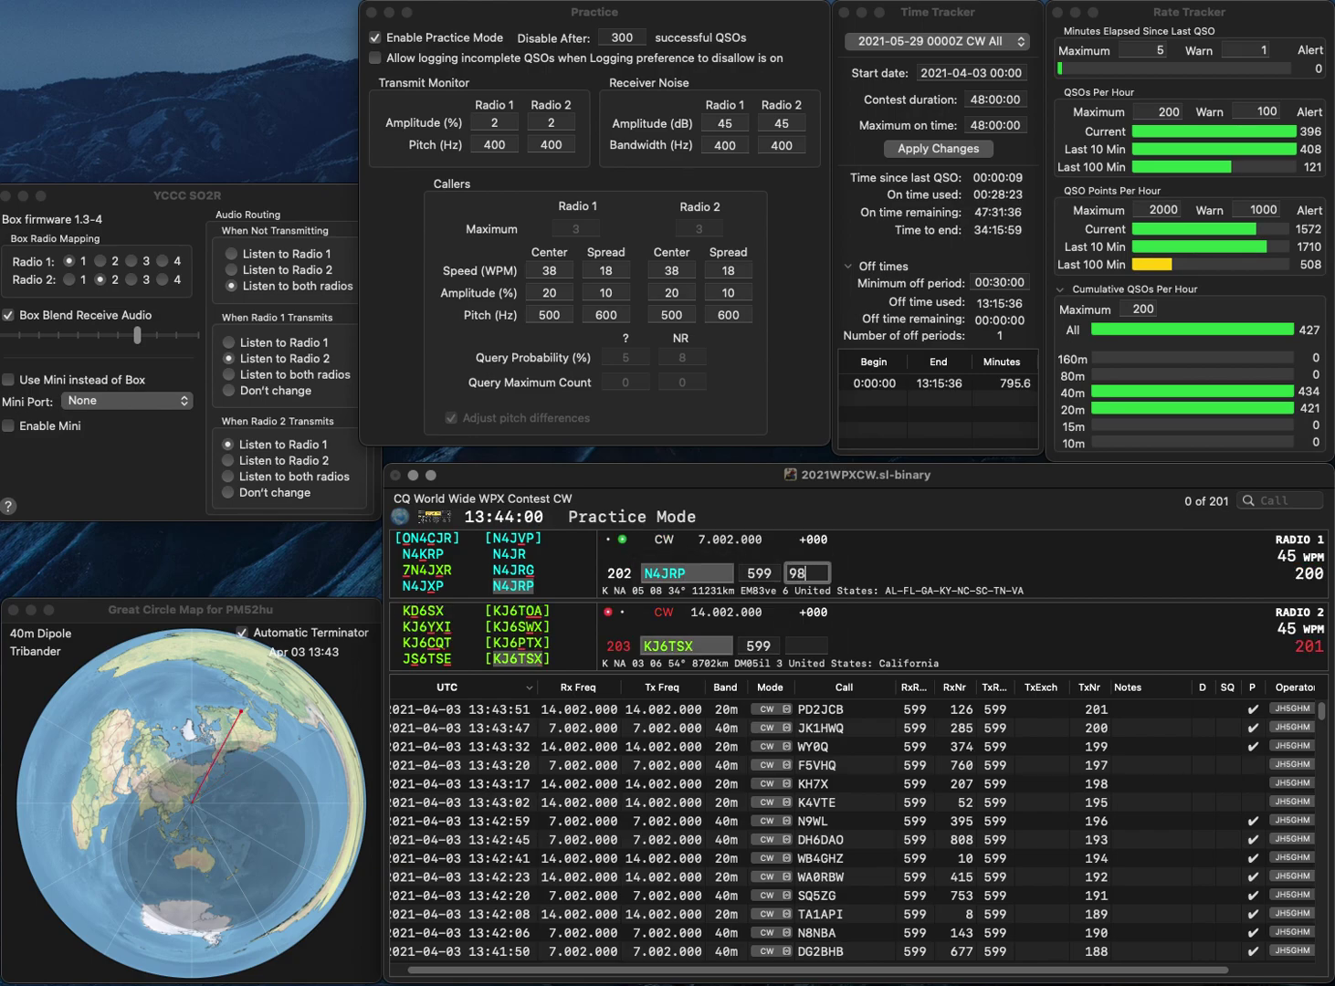
{"action": "type", "text": "988"}
{"action": "key", "text": "Return"}
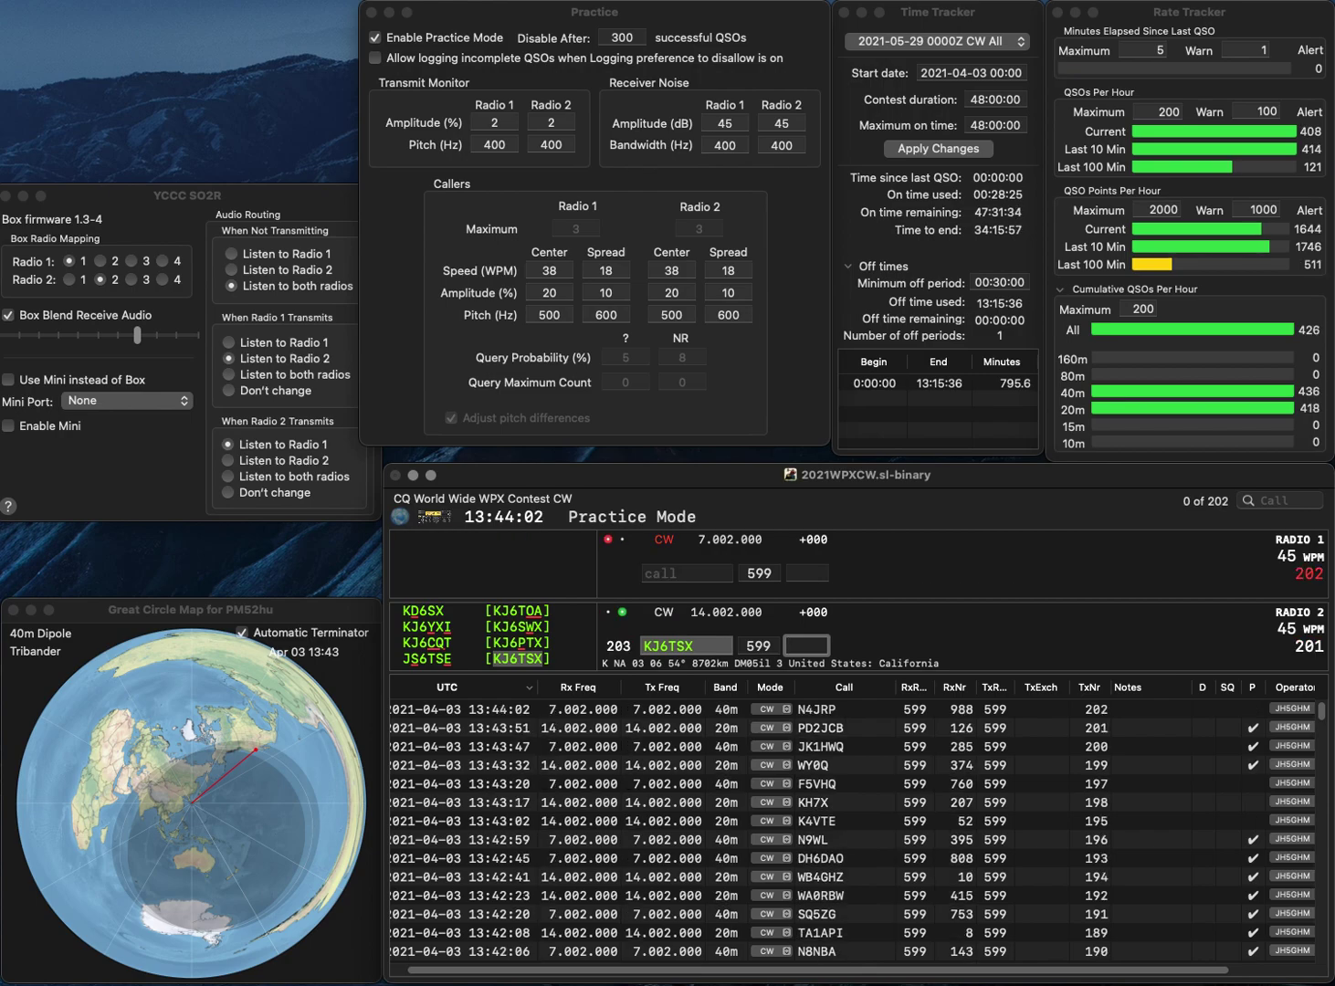
{"action": "type", "text": "996"}
{"action": "key", "text": "Return"}
Enter KZ8TDP on Radio 2 and work the partial Radio 1 call 3Q out to KT4Q, sending the exchange for each.
{"action": "type", "text": "3Q"}
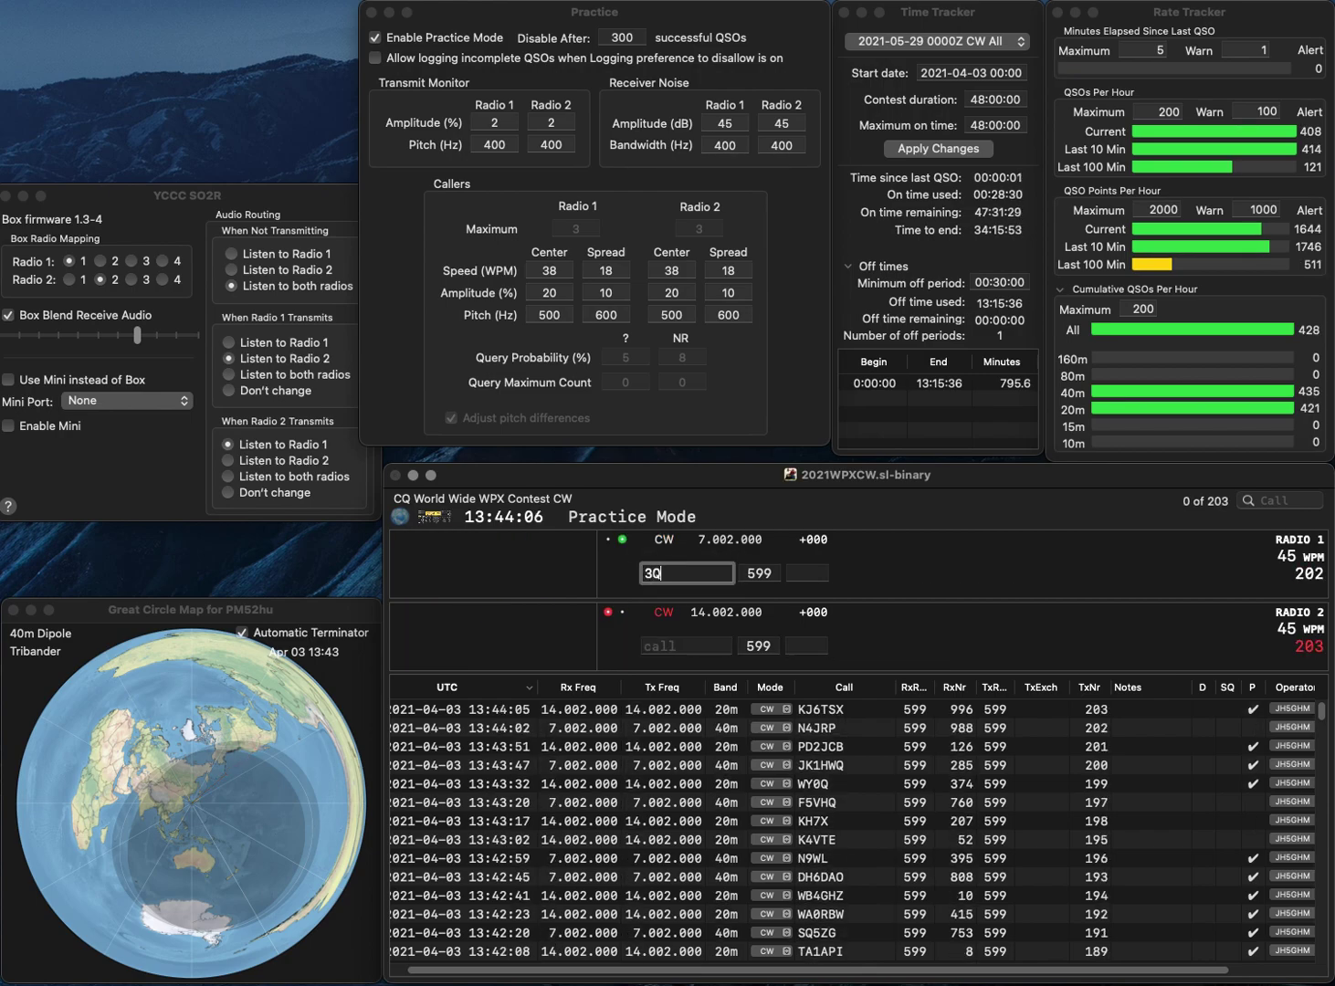
{"action": "key", "text": "Return"}
{"action": "type", "text": "KZ8TDP"}
{"action": "key", "text": "Return"}
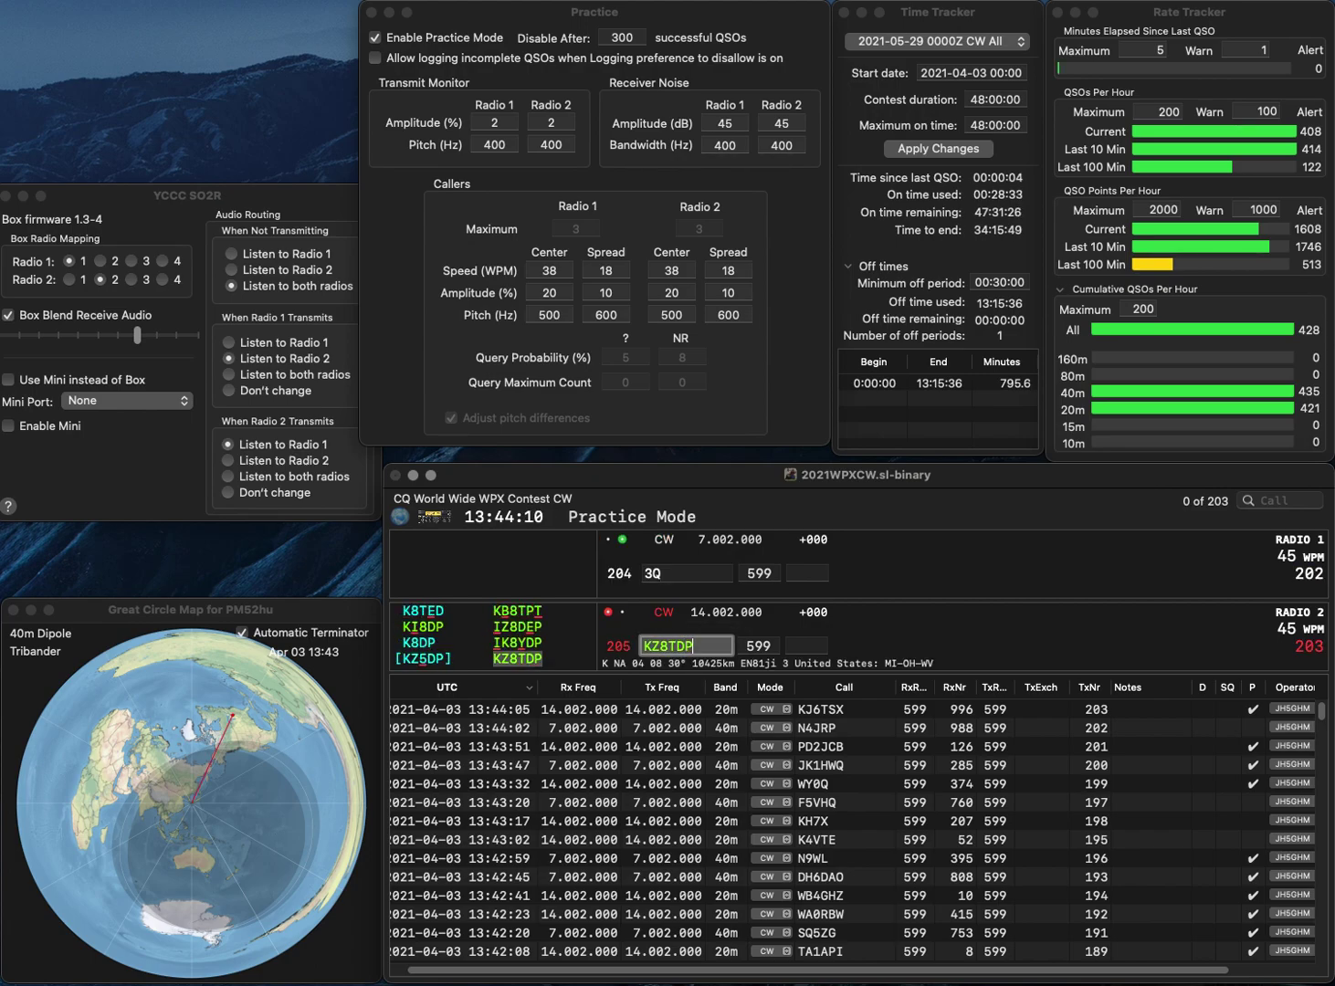
{"action": "type", "text": "KT"}
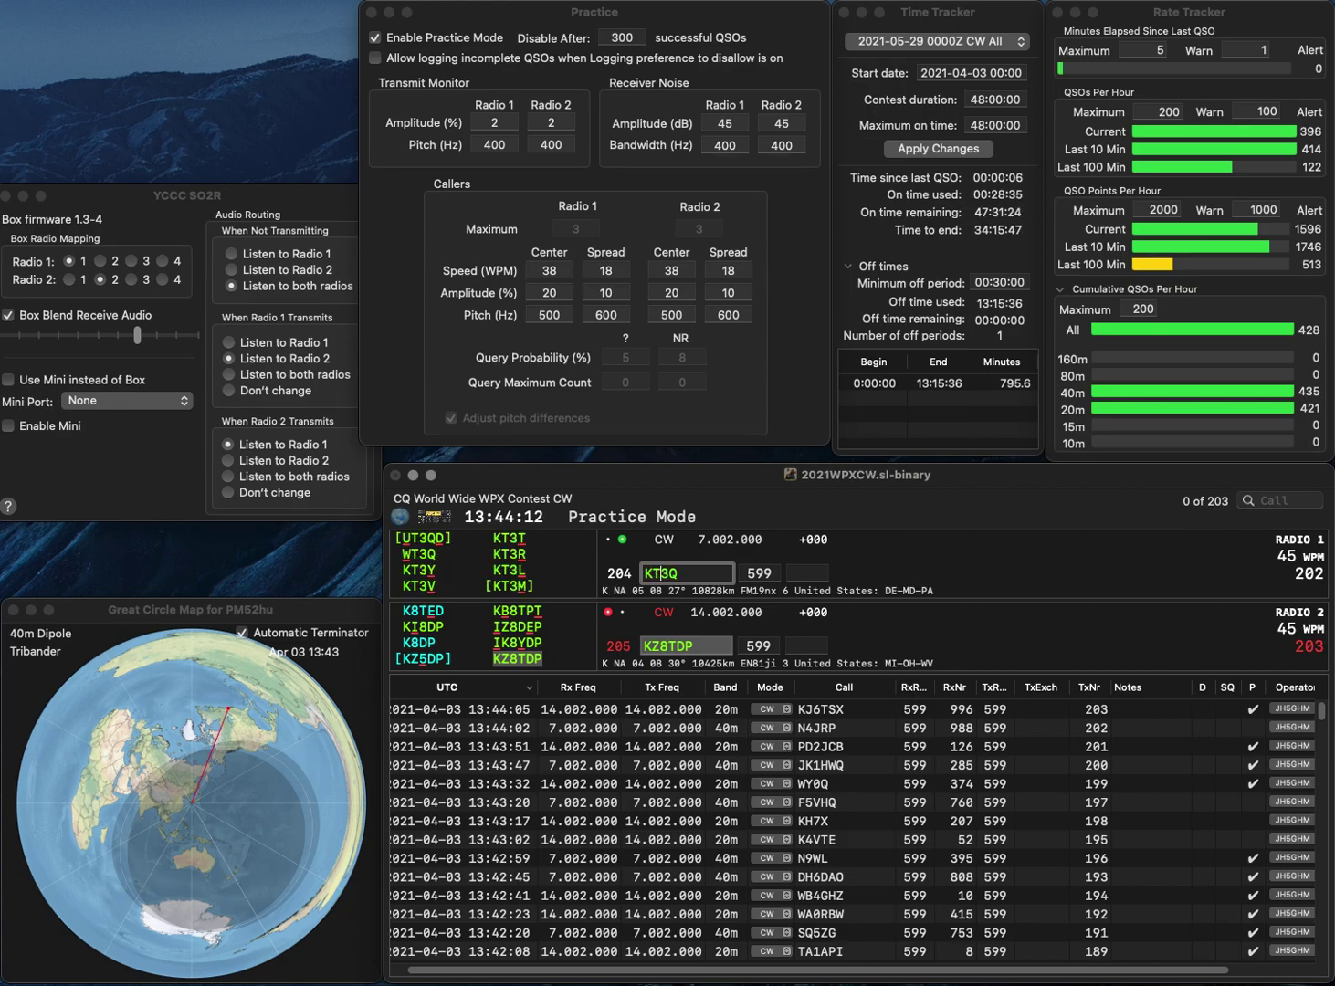
{"action": "key", "text": "Delete"}
{"action": "key", "text": "Delete"}
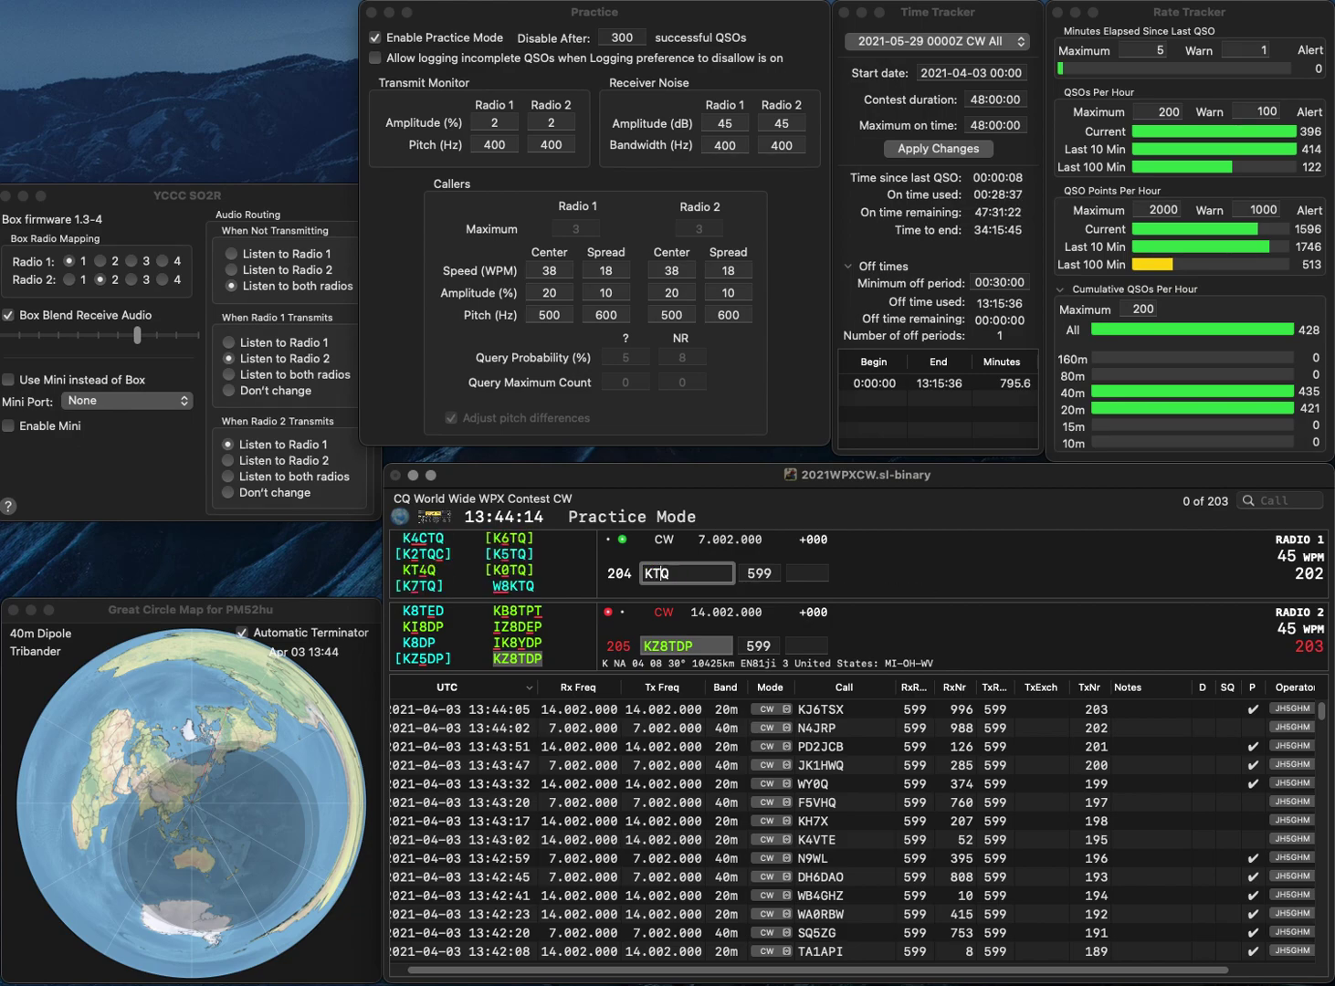
{"action": "type", "text": "4Q"}
{"action": "key", "text": "Return"}
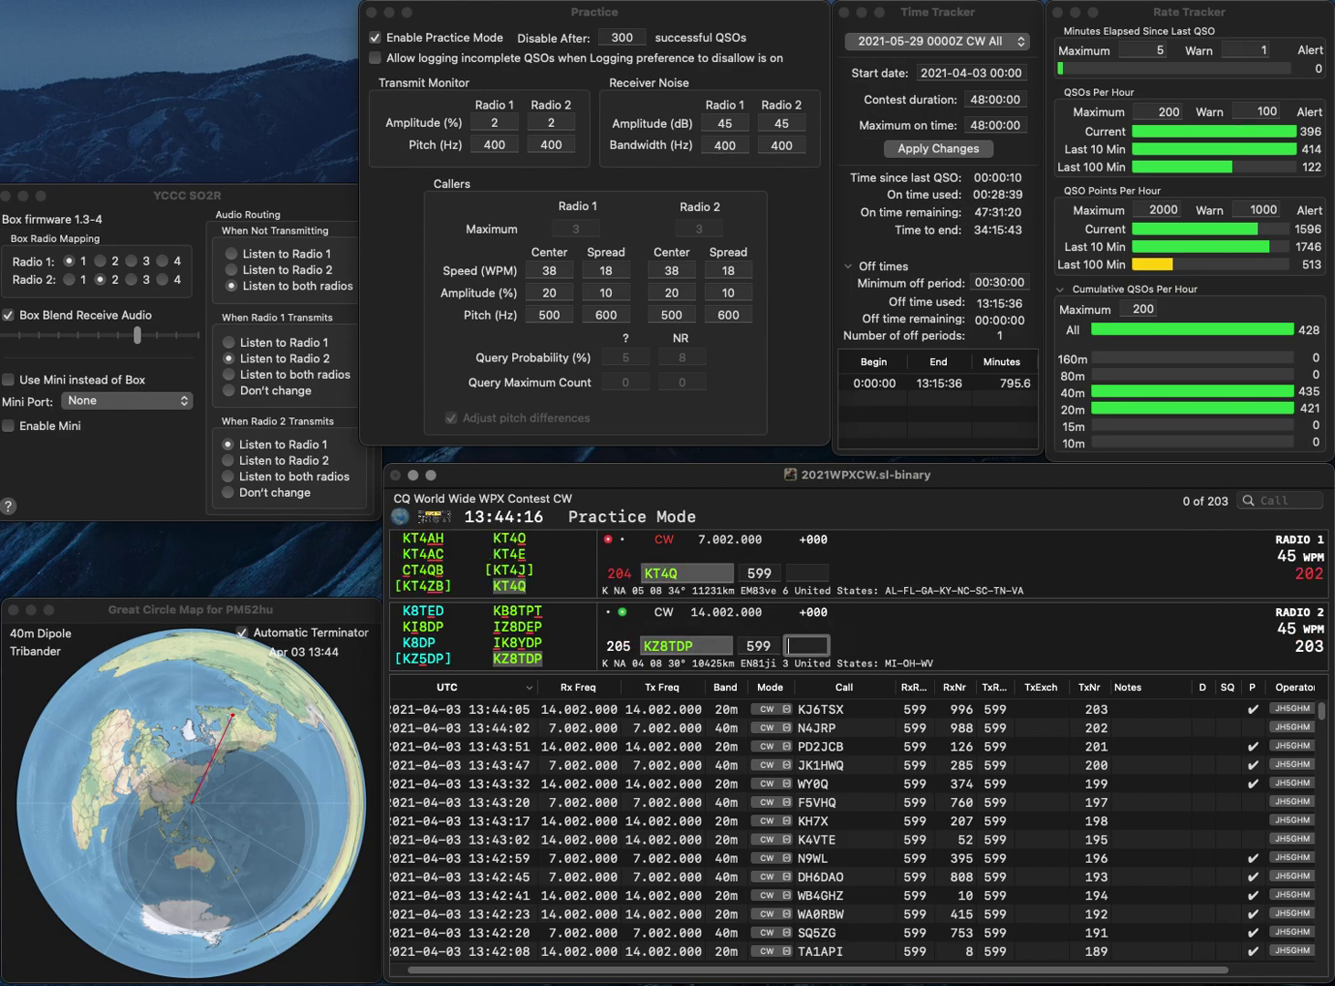
{"action": "type", "text": "804"}
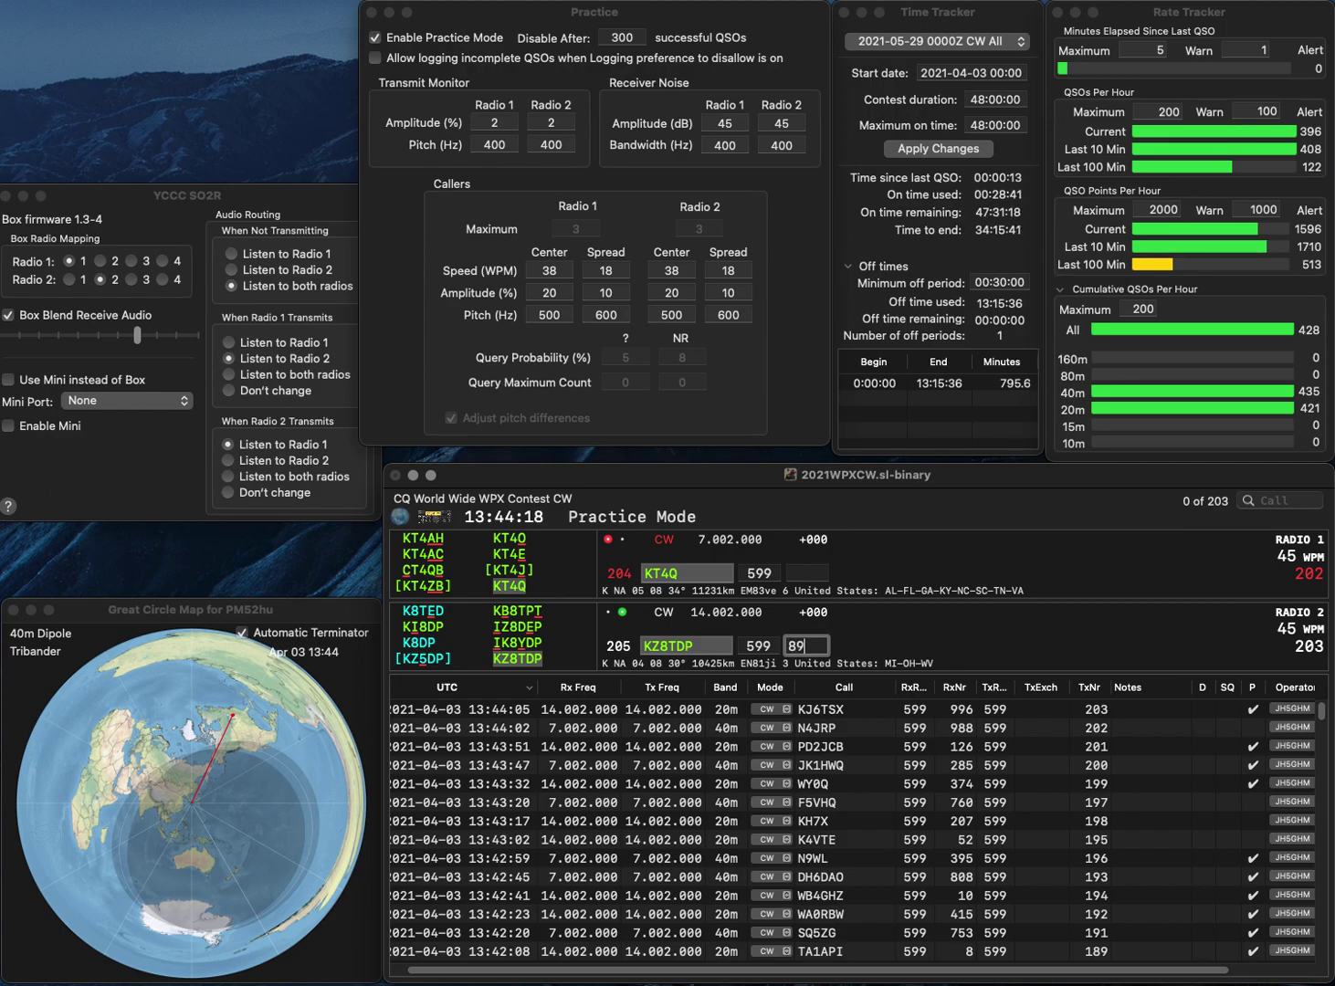
{"action": "key", "text": "Return"}
{"action": "type", "text": "476"}
{"action": "key", "text": "Return"}
{"action": "type", "text": "N7"}
{"action": "key", "text": "Return"}
{"action": "type", "text": "HB9"}
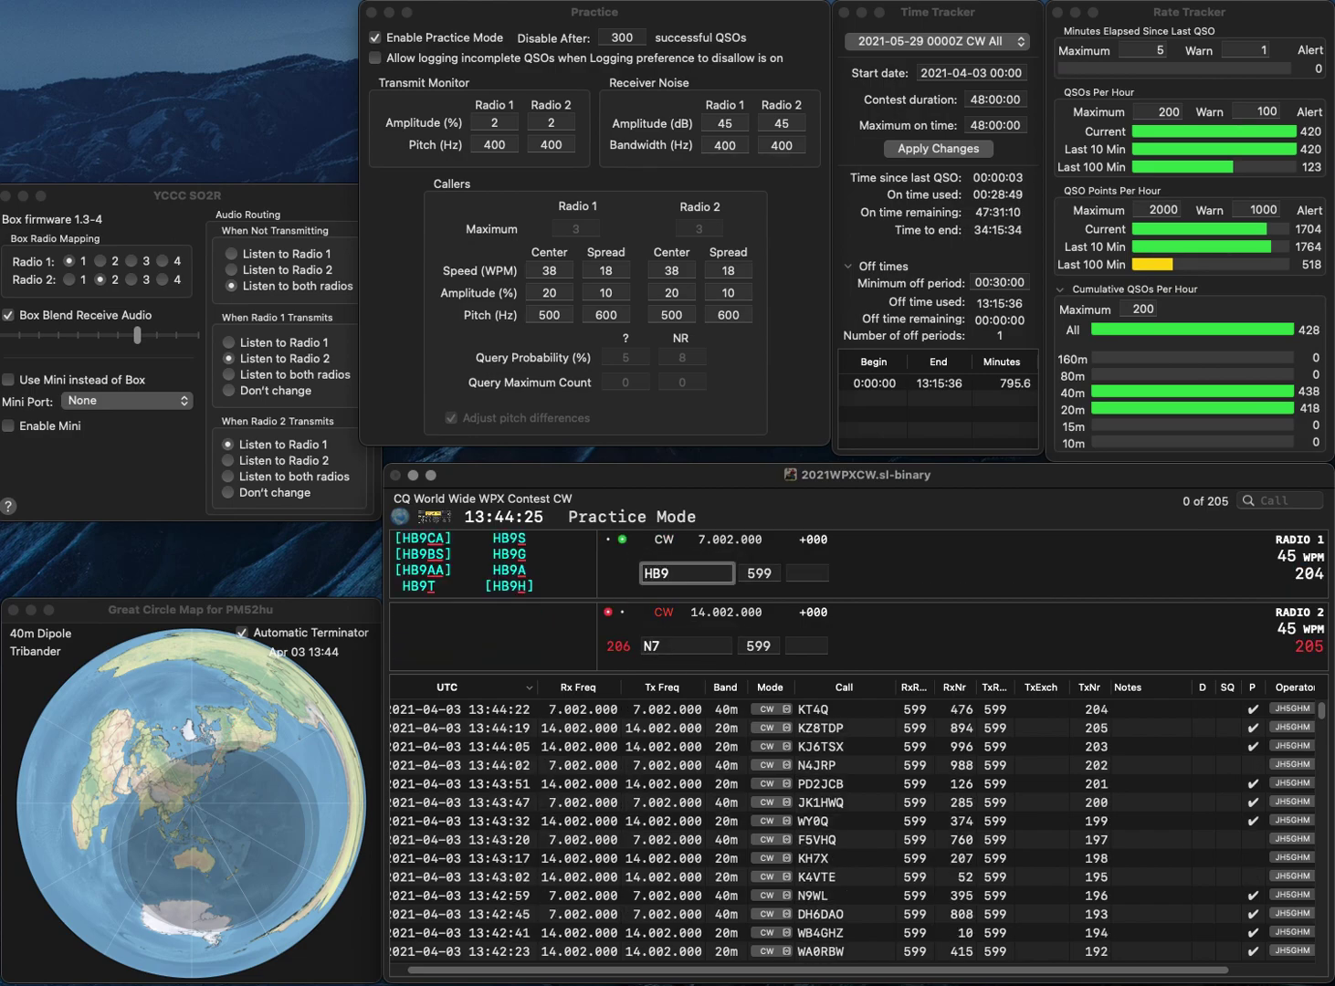
{"action": "type", "text": "FAN"}
{"action": "key", "text": "Return"}
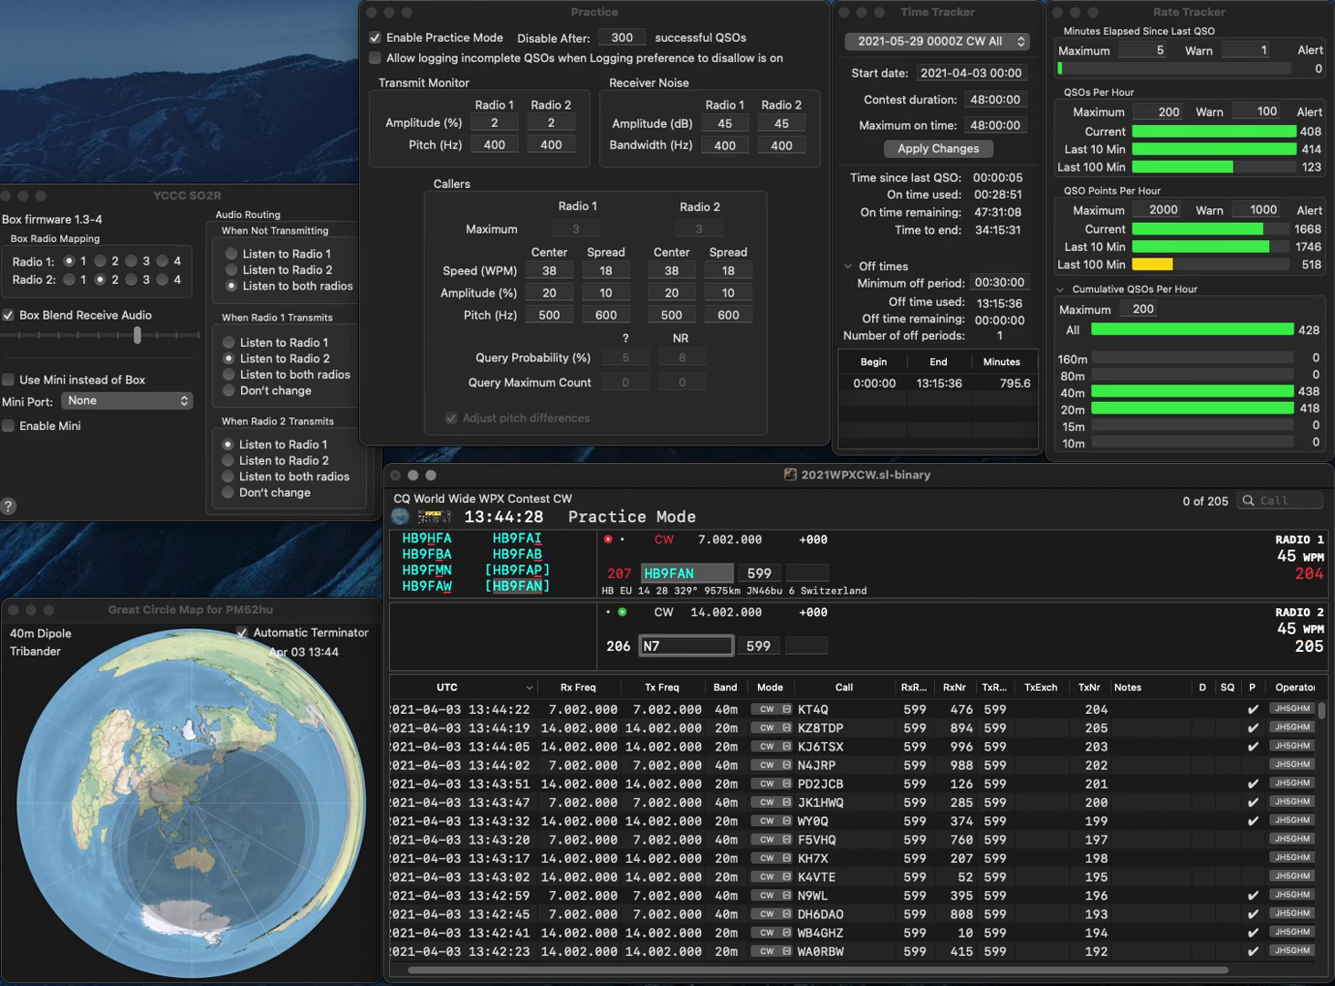
{"action": "type", "text": "NTQ"}
{"action": "key", "text": "Return"}
{"action": "key", "text": "space"}
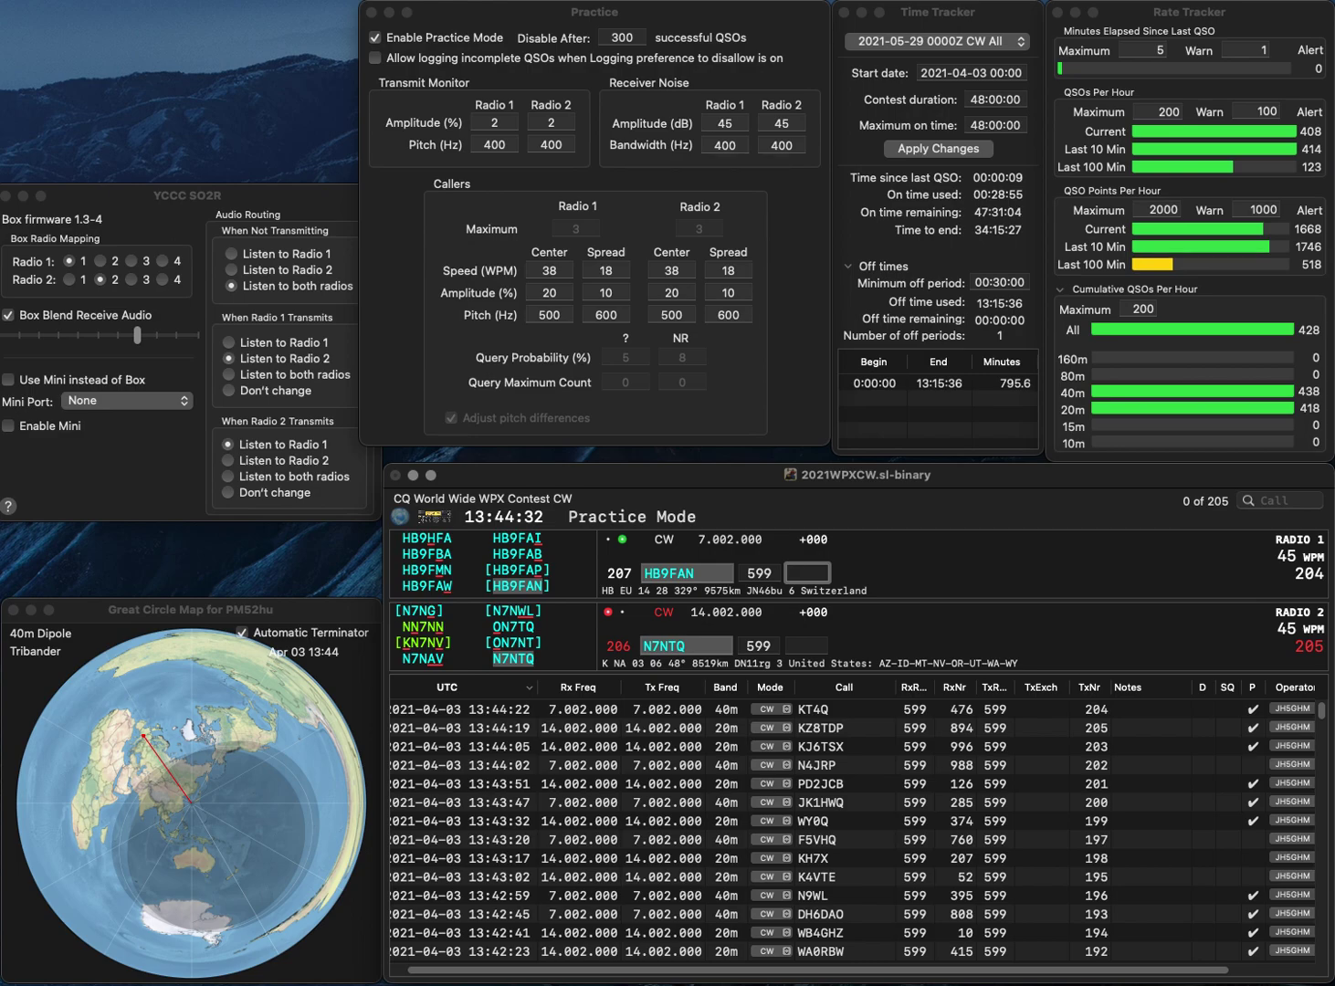
{"action": "type", "text": "5"}
{"action": "type", "text": "98"}
{"action": "type", "text": "0"}
{"action": "key", "text": "Return"}
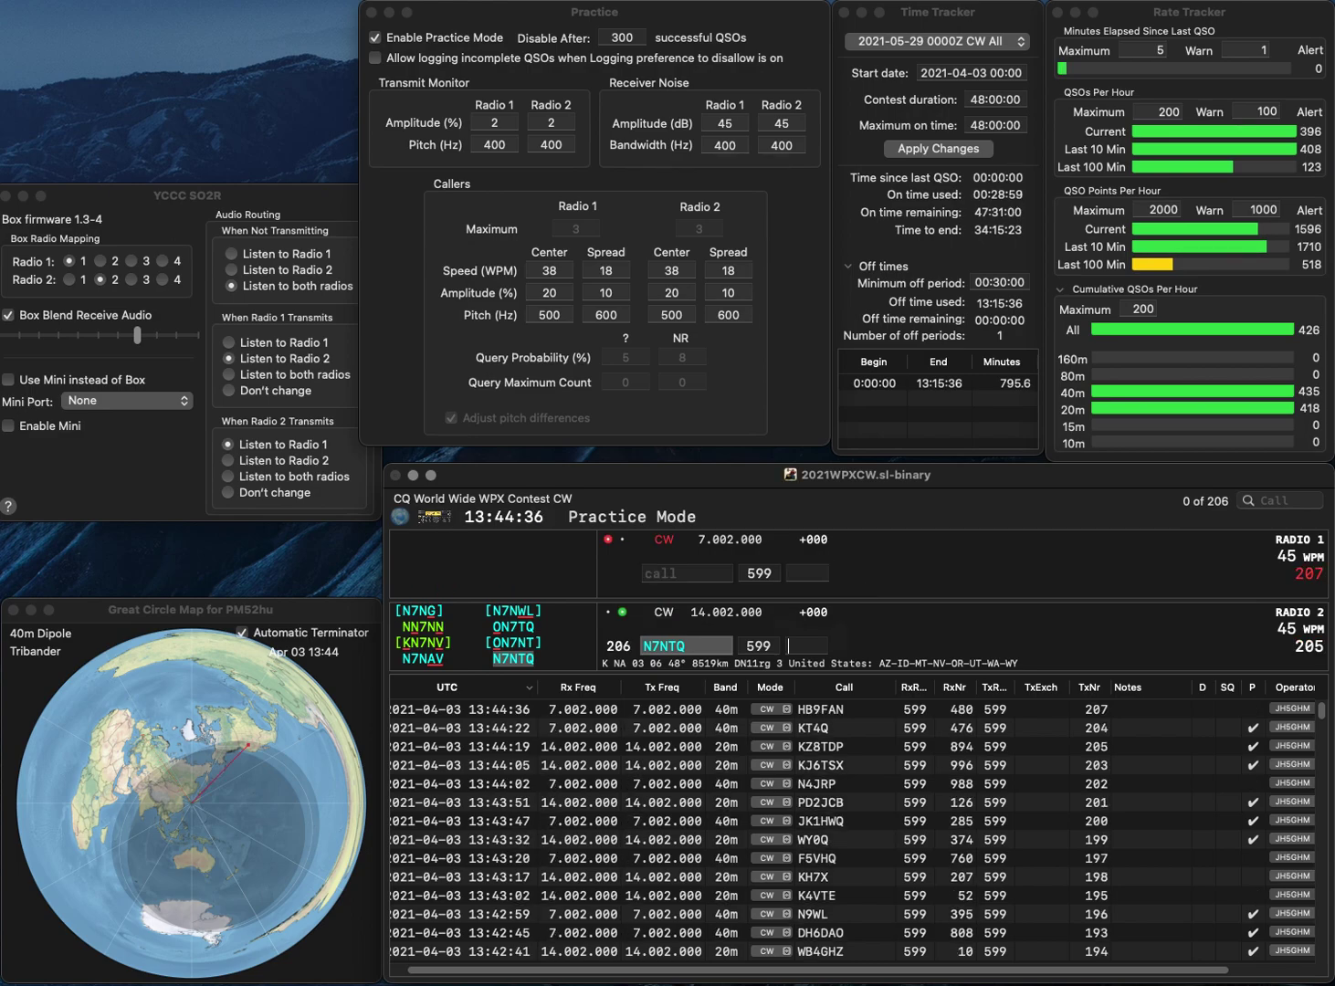
{"action": "type", "text": "899"}
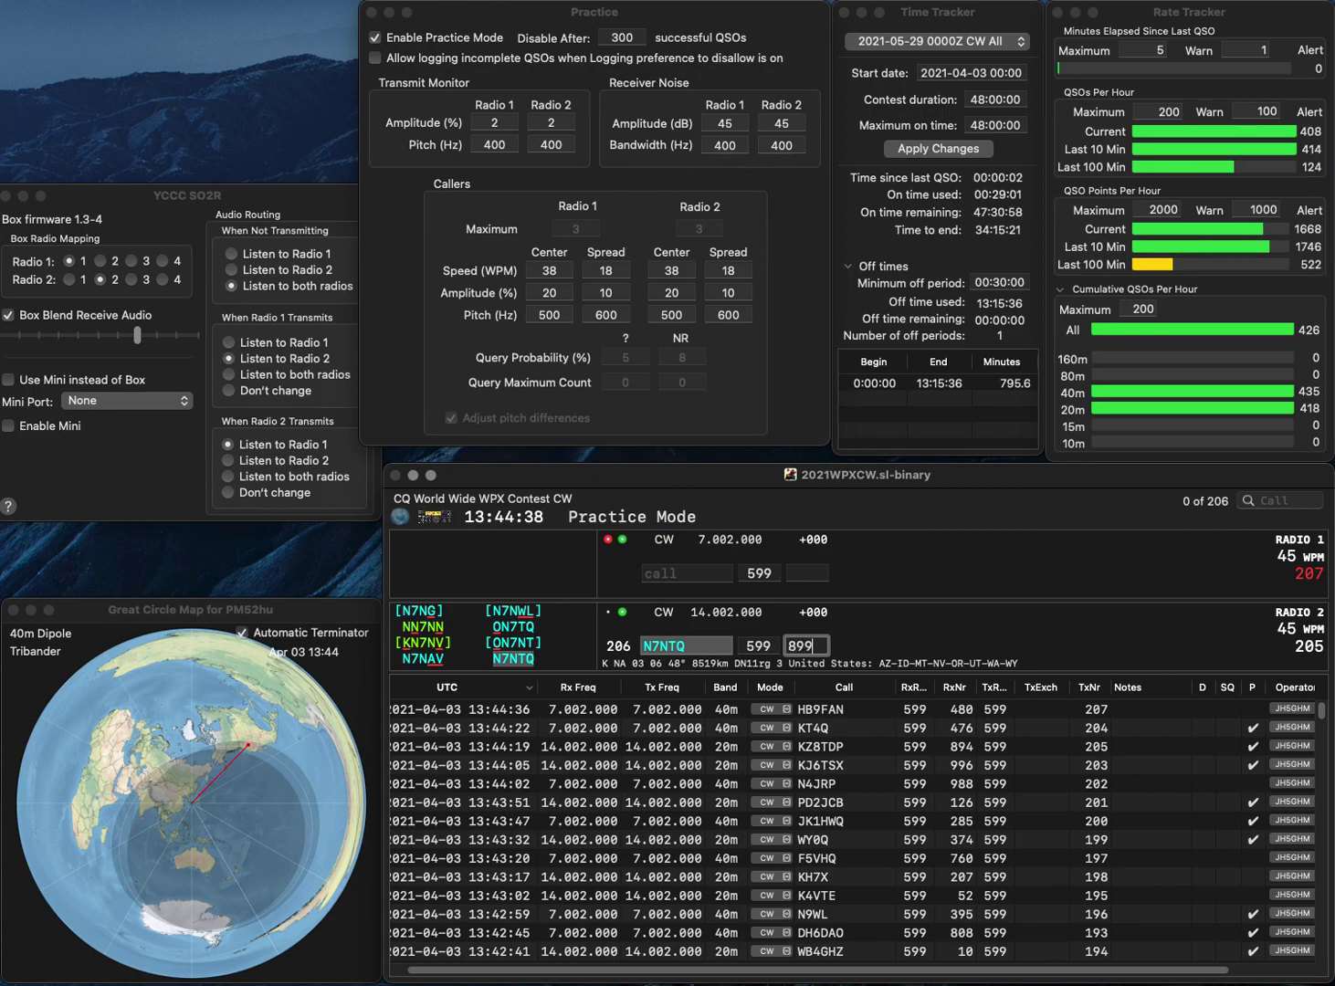
{"action": "key", "text": "Return"}
Try the call RAH4HM on Radio 1 and send its exchange.
{"action": "type", "text": "AHHM"}
{"action": "type", "text": "M"}
{"action": "key", "text": "Home"}
{"action": "type", "text": "R"}
{"action": "key", "text": "Right"}
{"action": "type", "text": "4"}
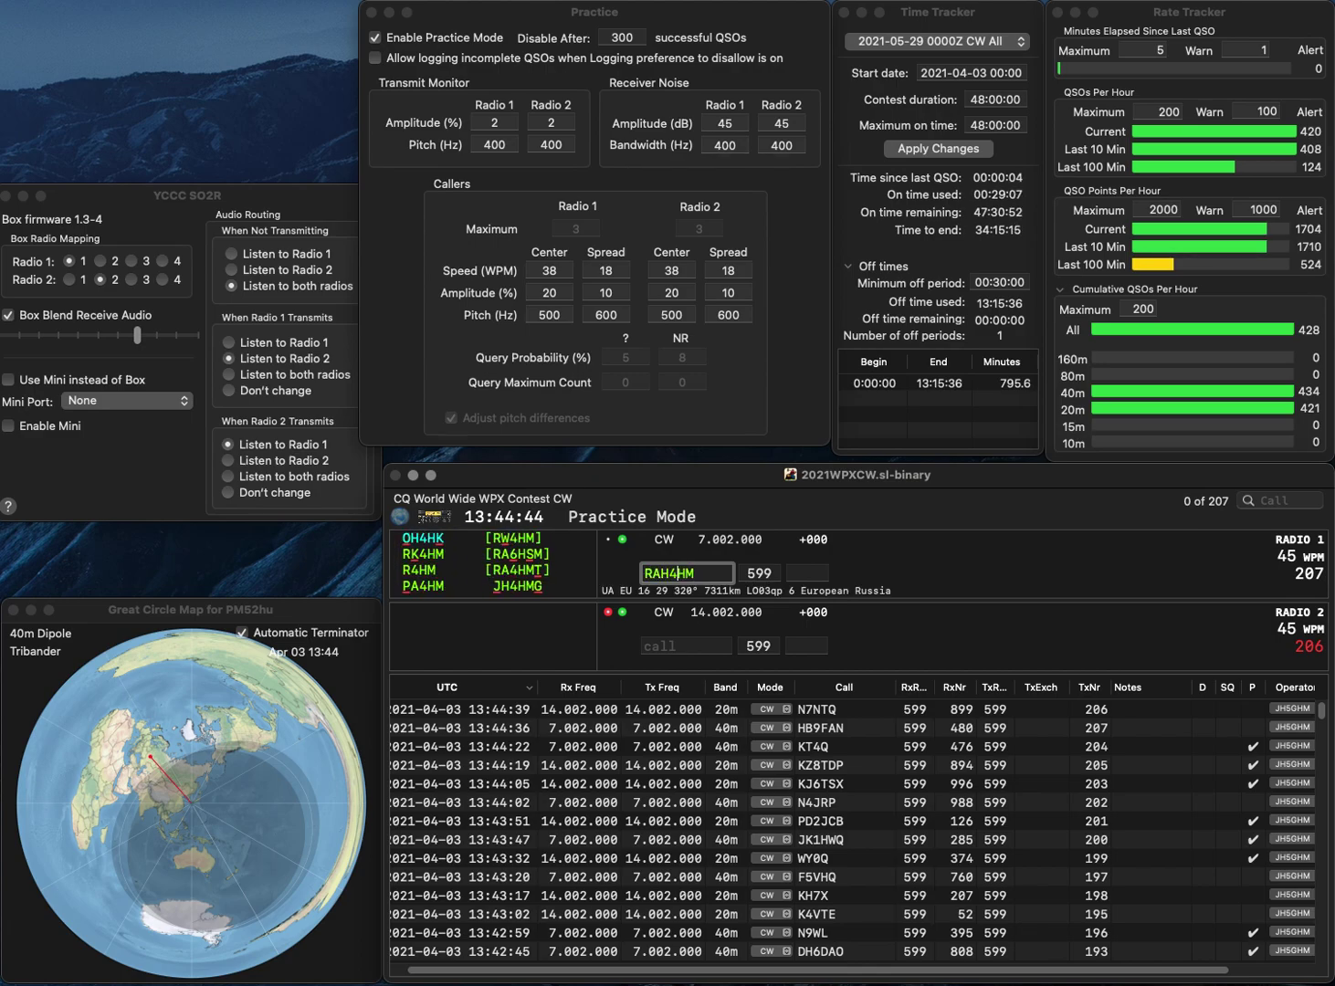
{"action": "key", "text": "Return"}
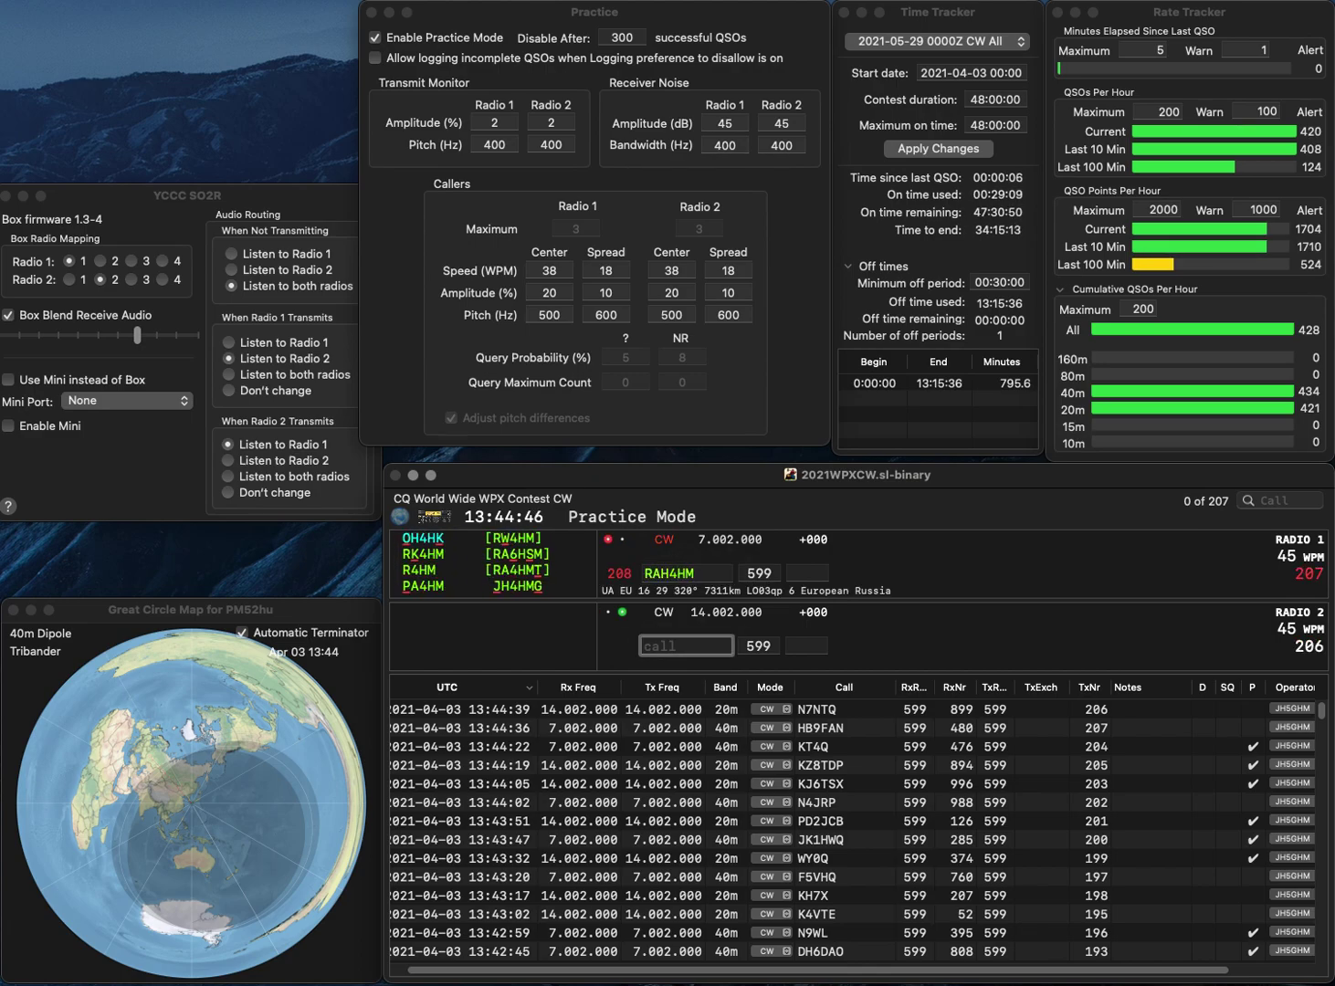
{"action": "type", "text": "WA1P"}
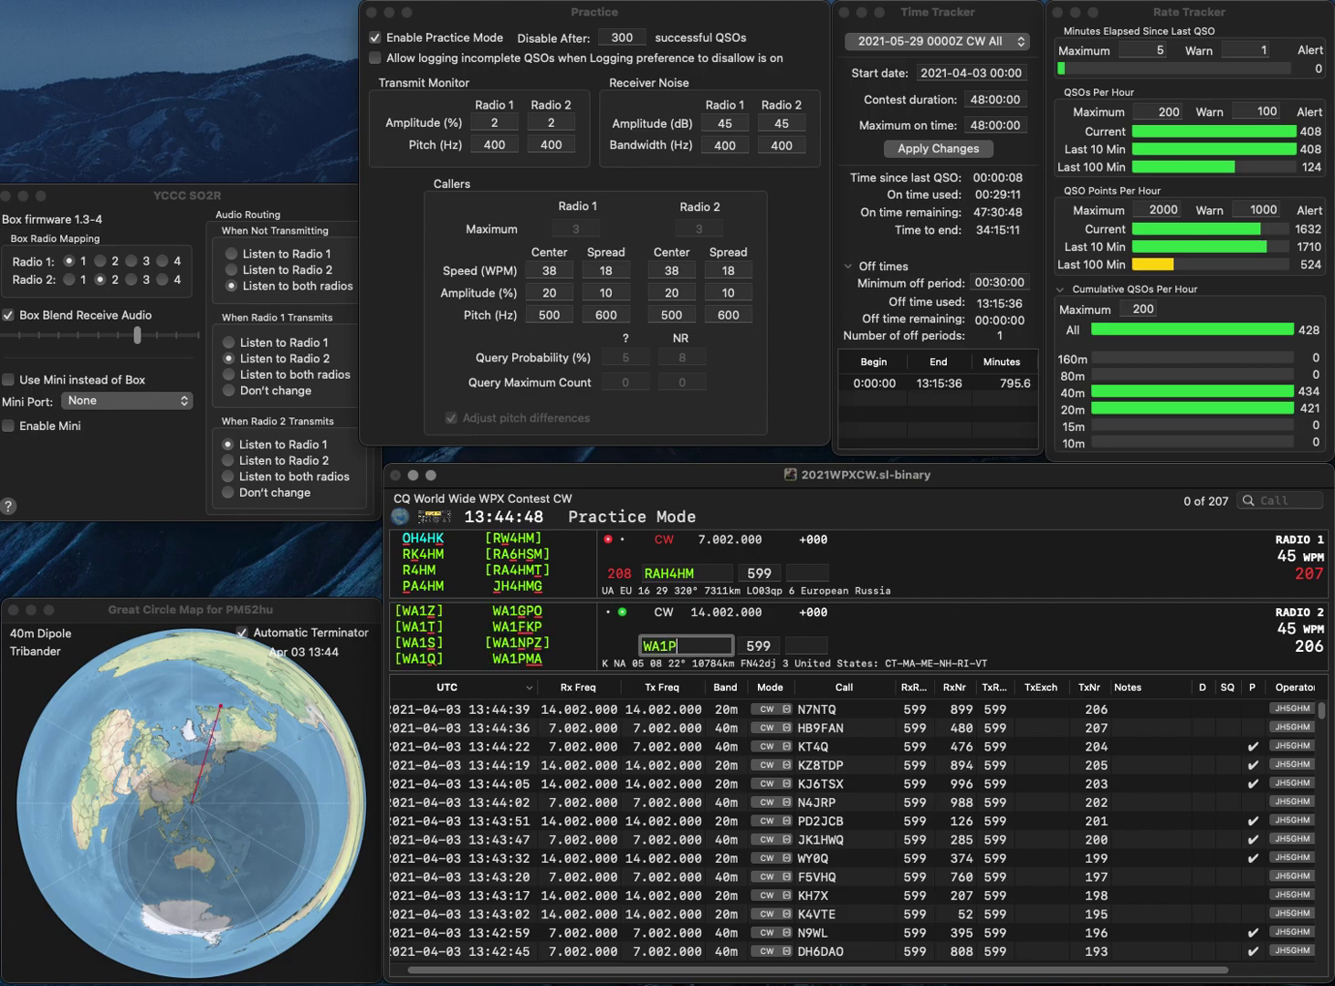
{"action": "type", "text": "GB/"}
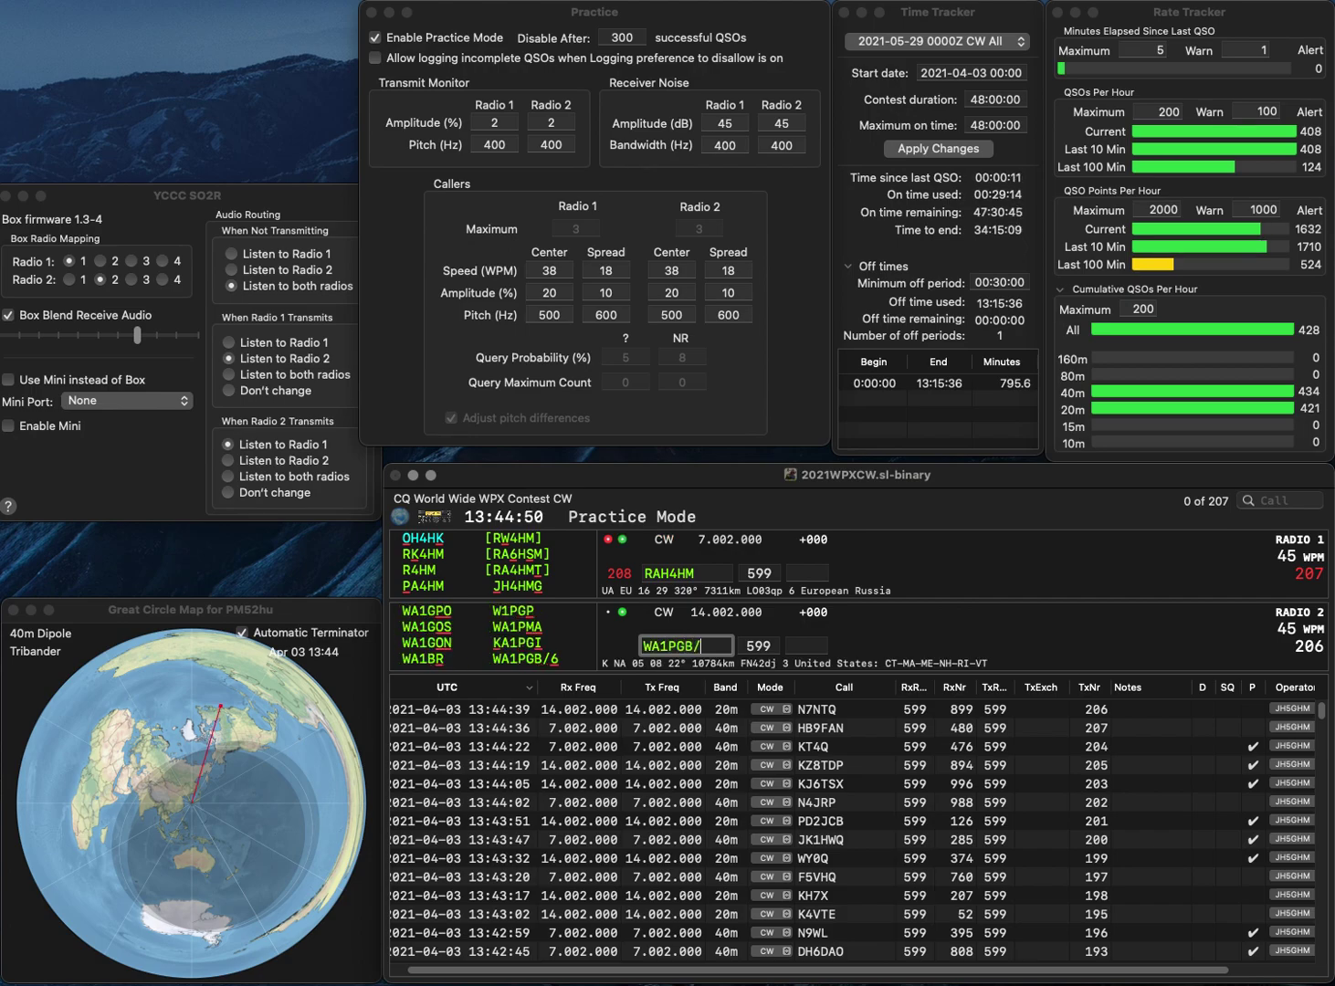
{"action": "type", "text": "6"}
{"action": "key", "text": "Return"}
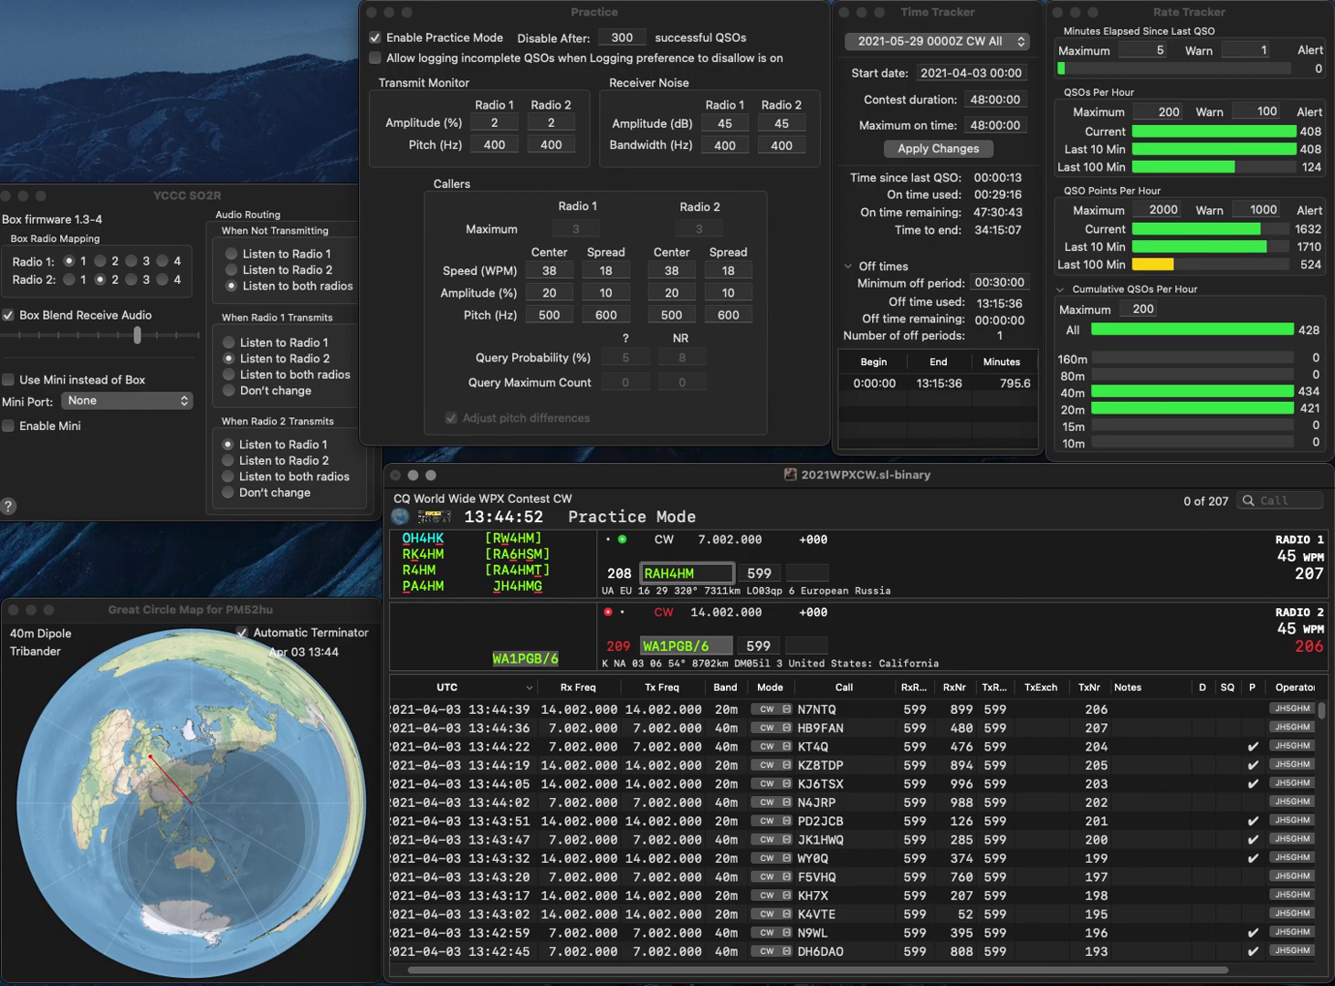
Shorten the Radio 1 call to H4HM and send it again.
{"action": "key", "text": "BackSpace"}
{"action": "key", "text": "BackSpace"}
{"action": "key", "text": "Return"}
{"action": "key", "text": "space"}
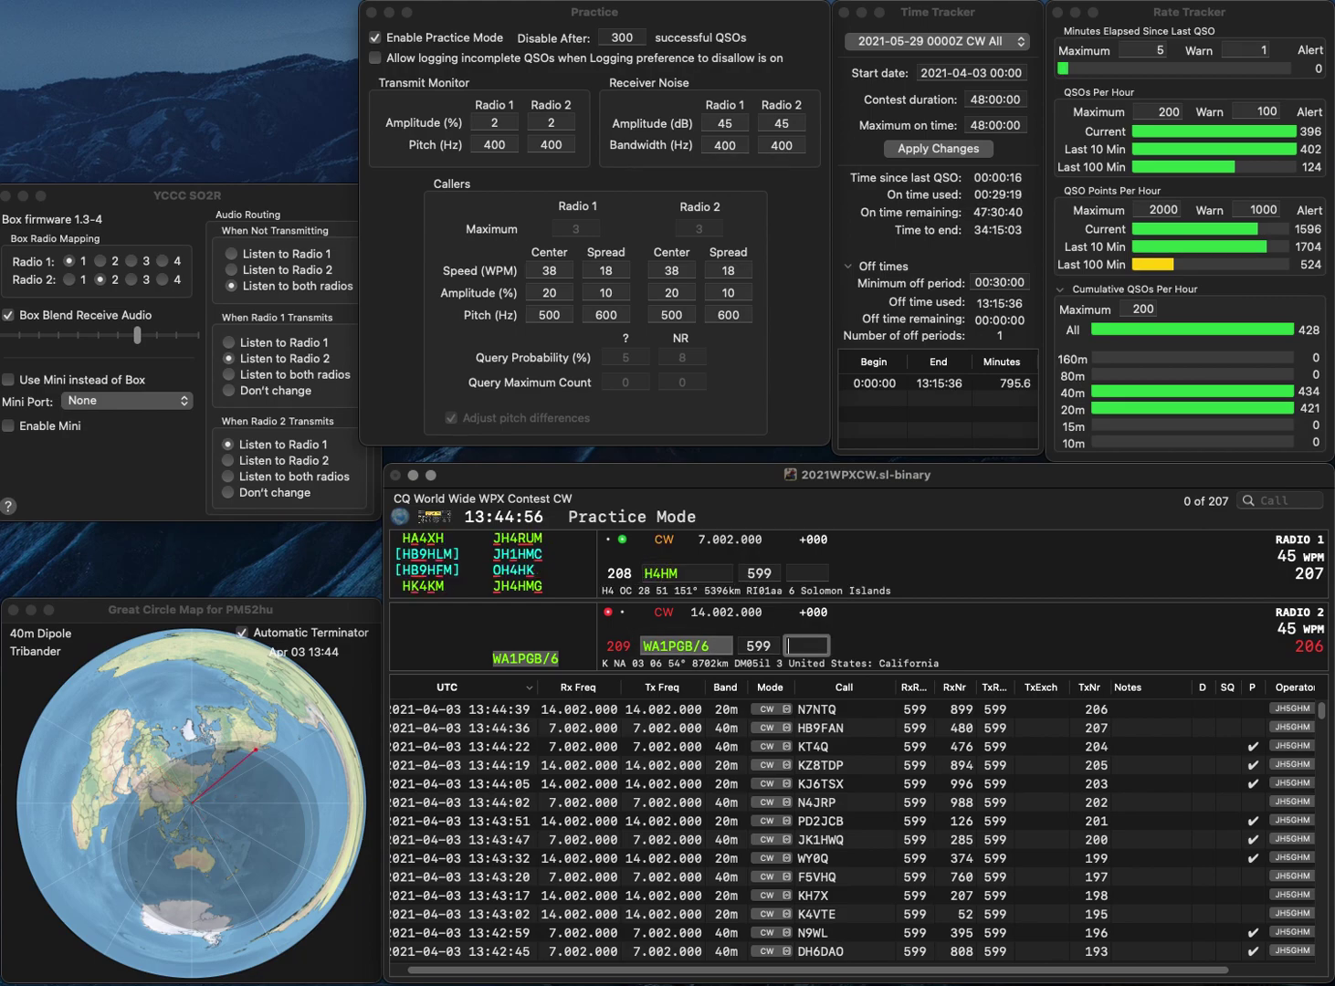
{"action": "type", "text": "940"}
{"action": "key", "text": "Return"}
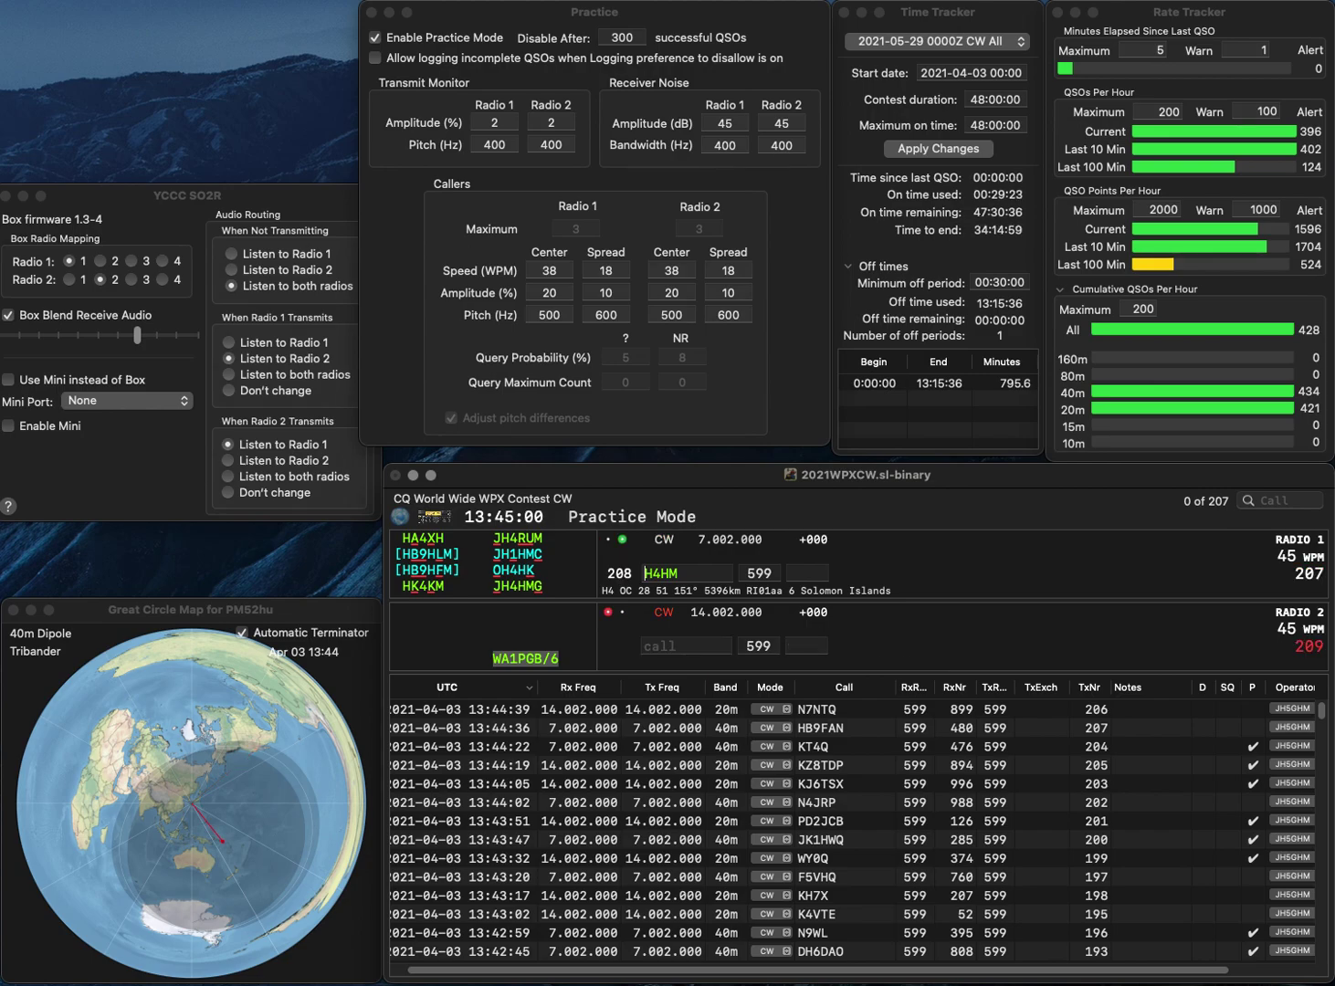
{"action": "type", "text": "RA6HH"}
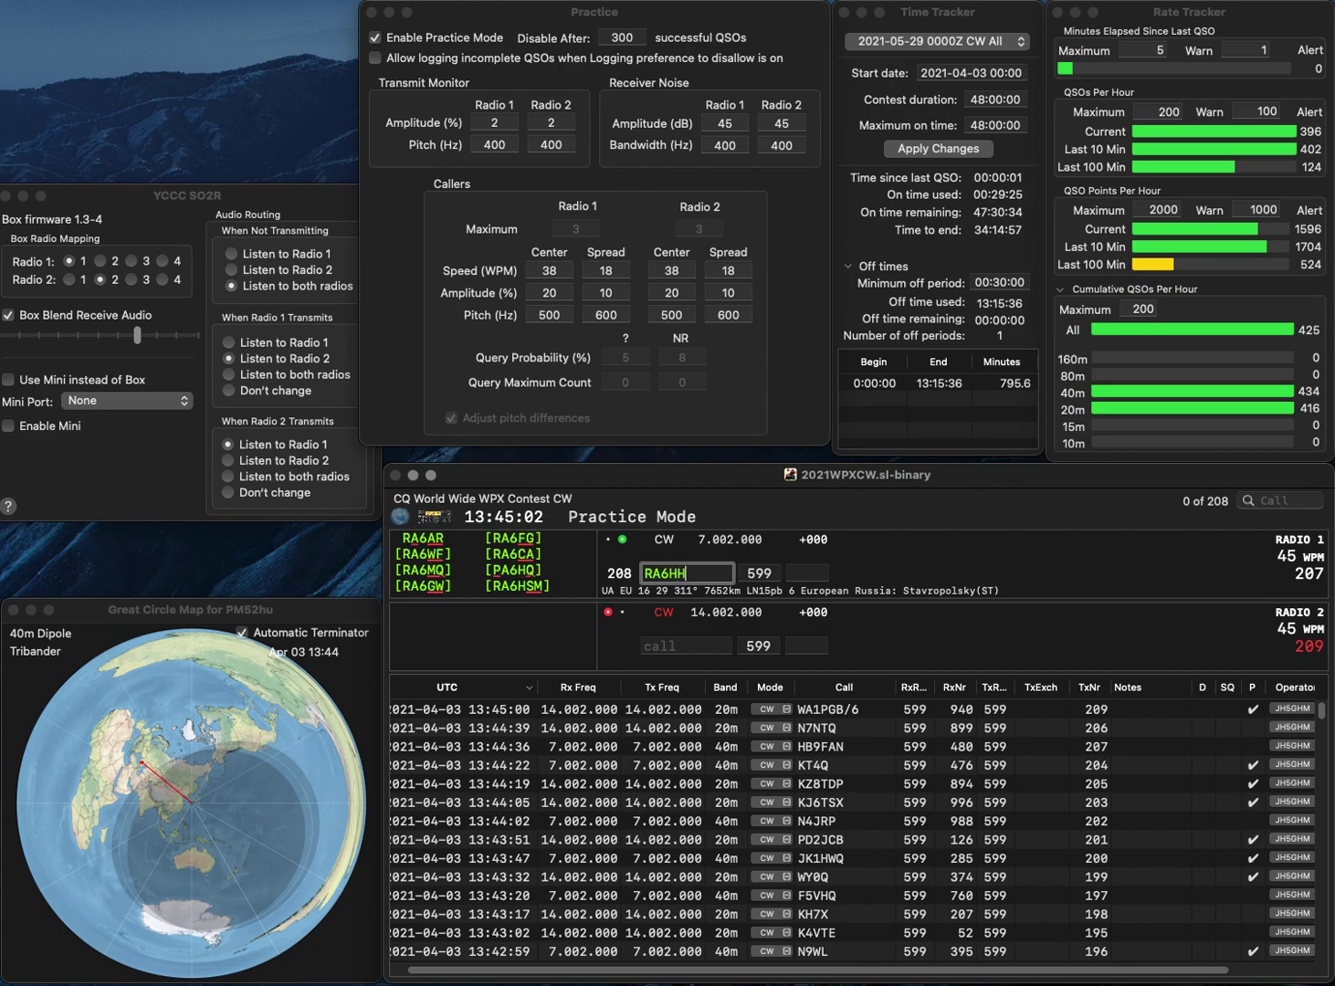
{"action": "type", "text": "S"}
{"action": "key", "text": "Left"}
{"action": "key", "text": "BackSpace"}
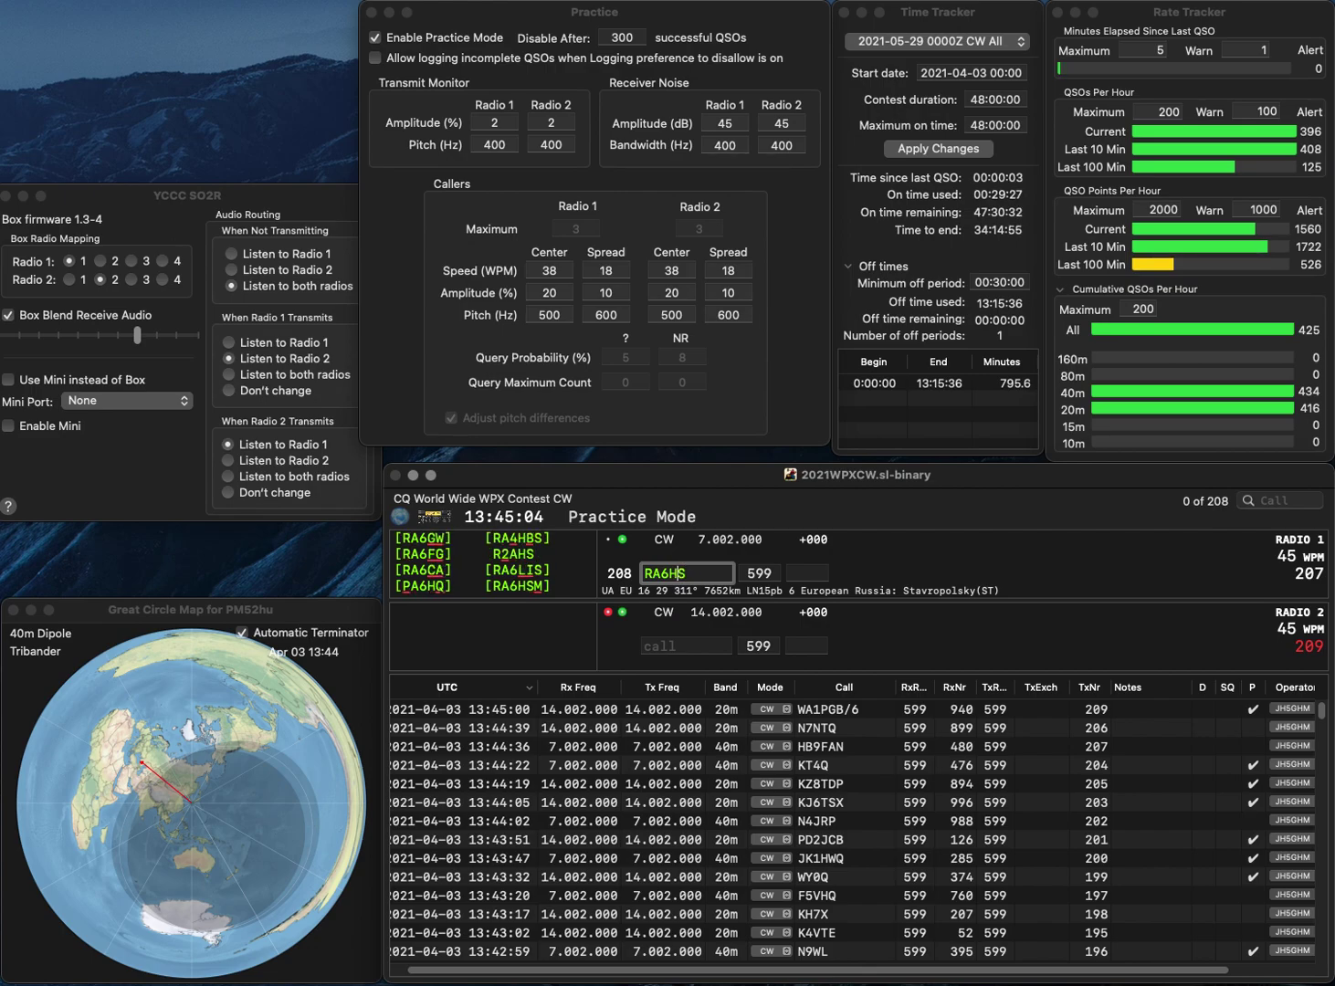
{"action": "type", "text": "M"}
{"action": "key", "text": "Return"}
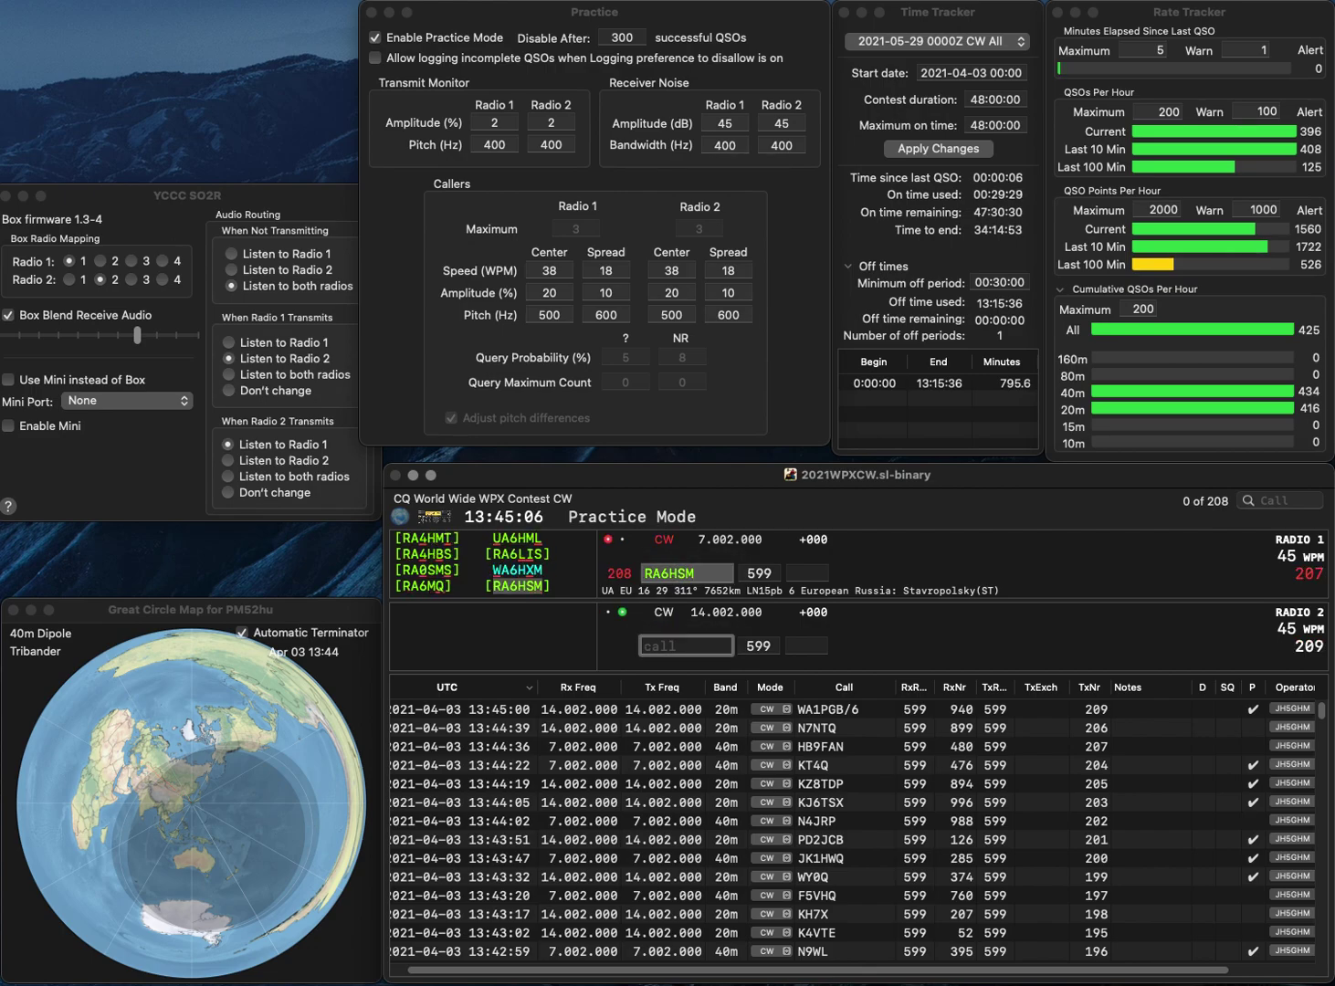
{"action": "type", "text": "UA6B"}
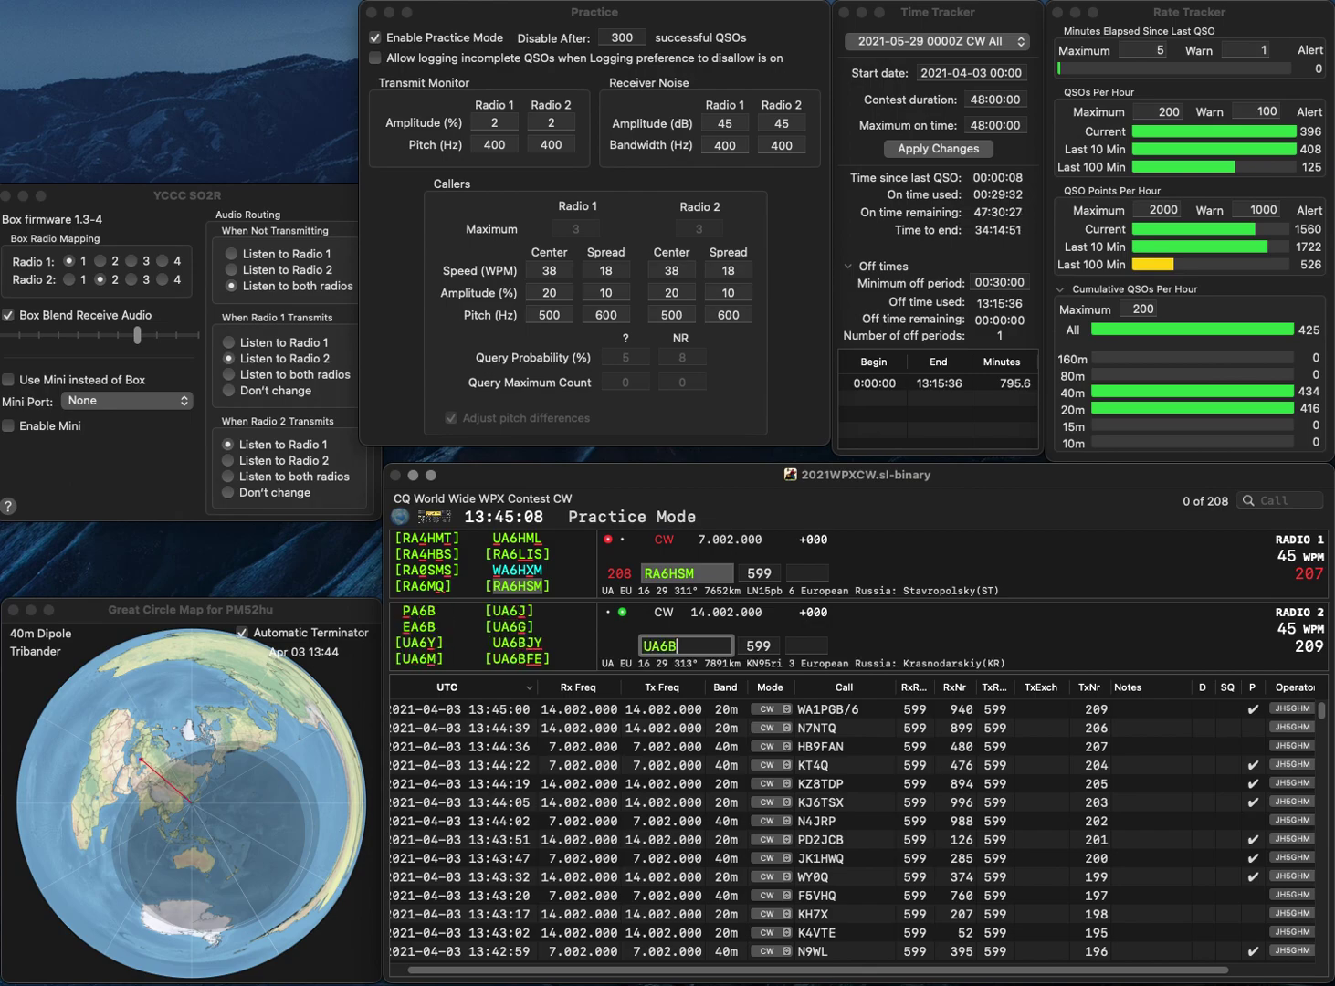
{"action": "type", "text": "JY"}
{"action": "key", "text": "Return"}
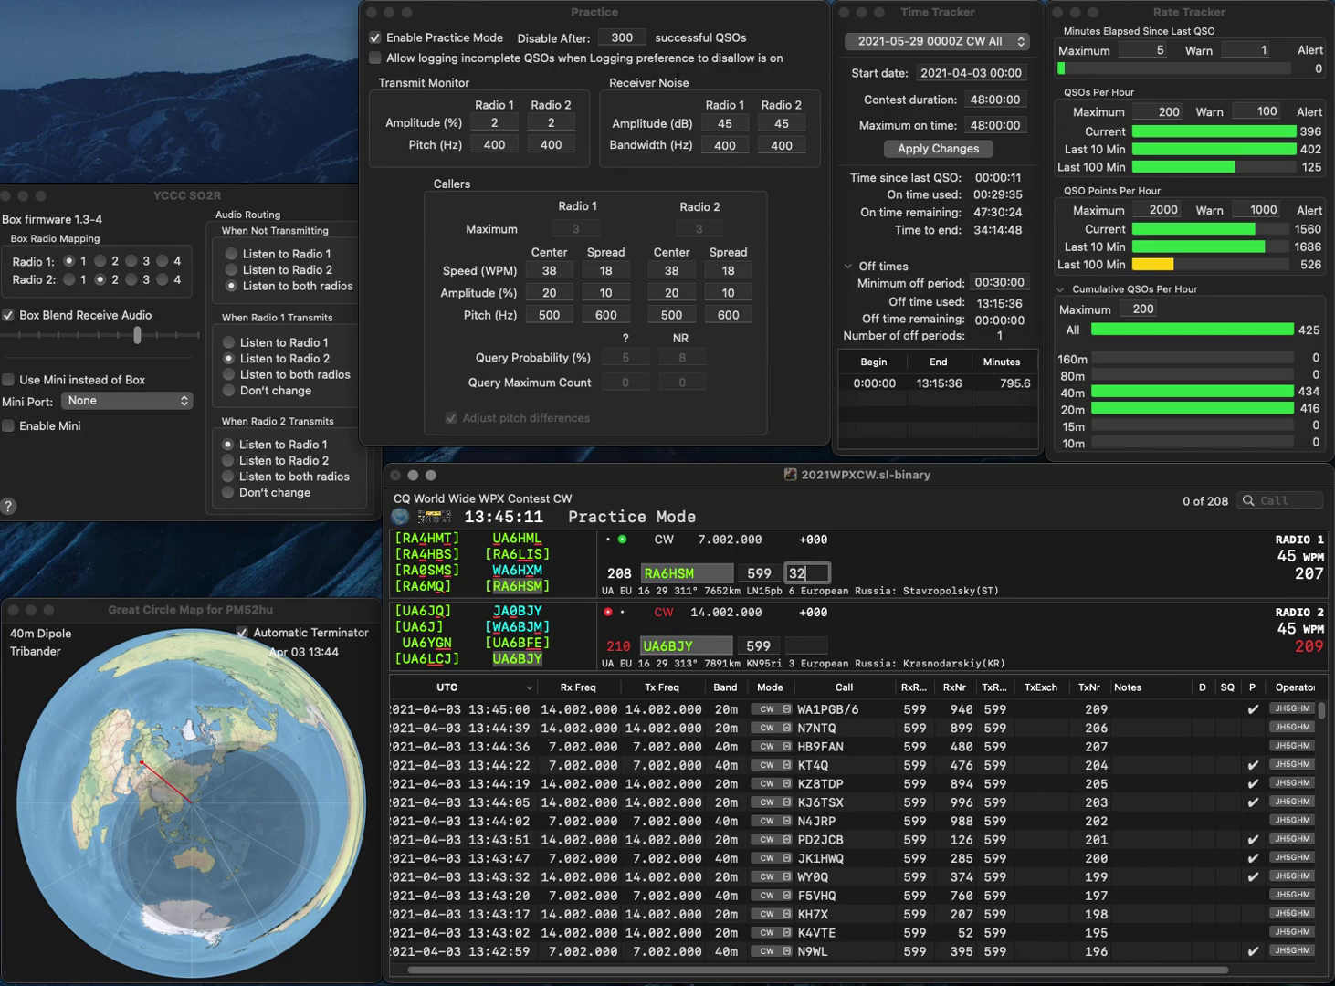
{"action": "key", "text": "backslash"}
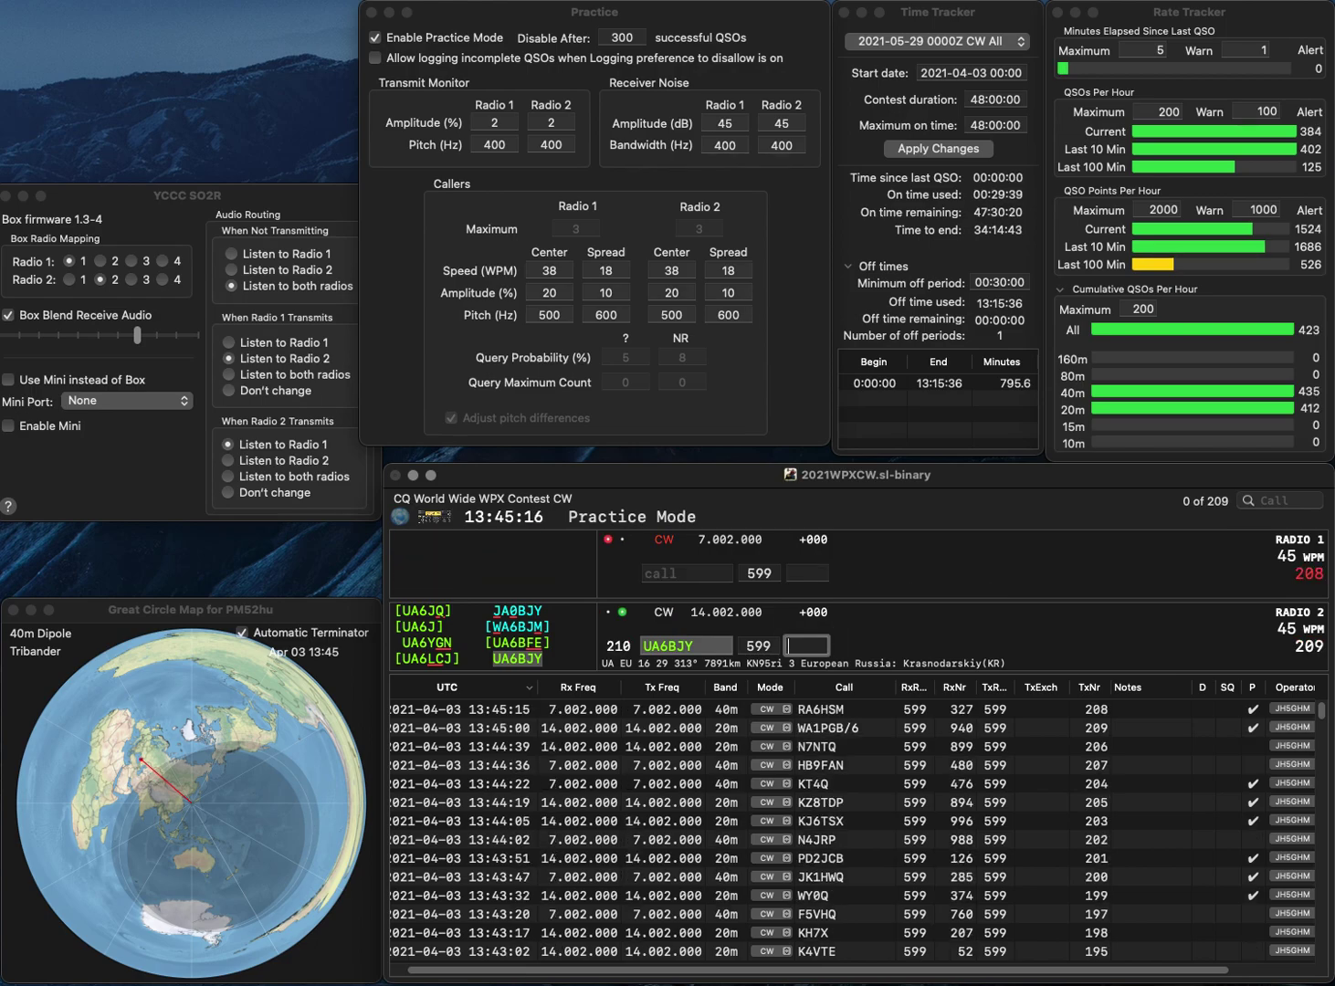
{"action": "type", "text": "476"}
{"action": "key", "text": "Return"}
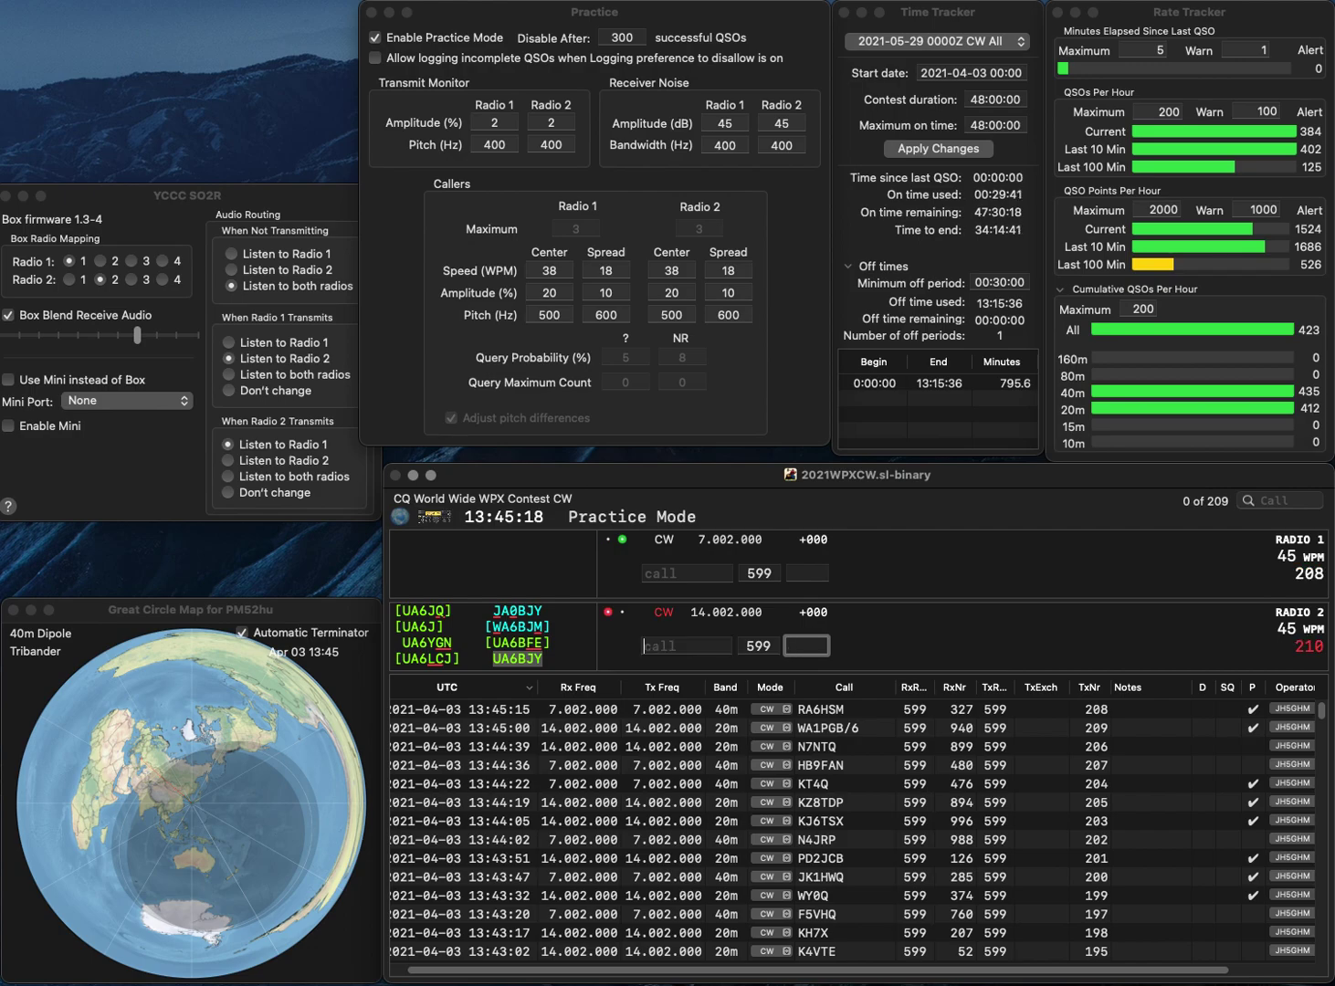
{"action": "type", "text": "GW7GWT"}
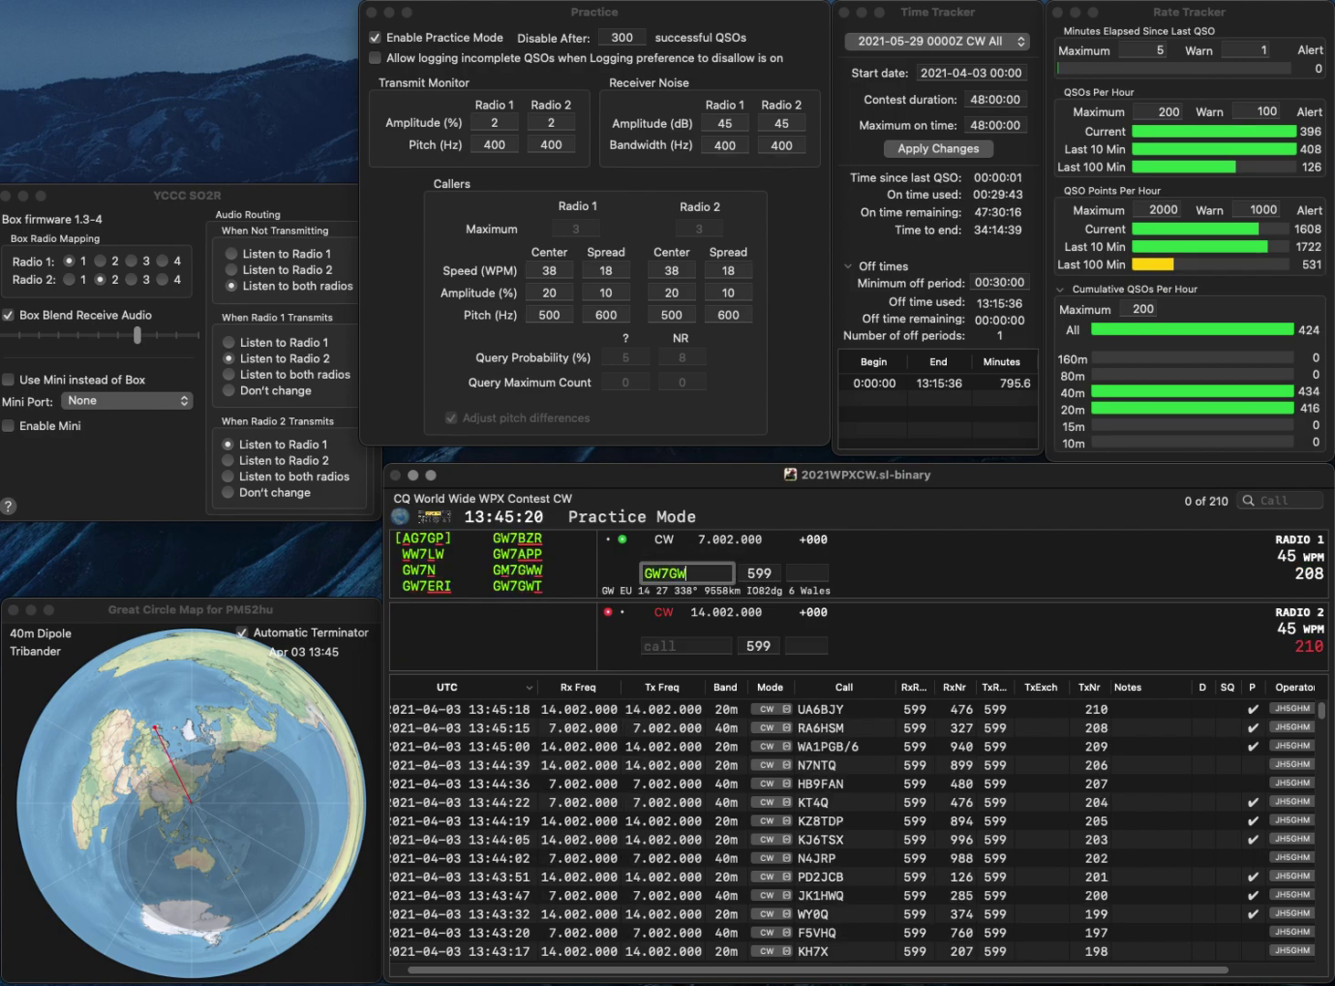
{"action": "key", "text": "Return"}
{"action": "type", "text": "N"}
{"action": "key", "text": "BackSpace"}
{"action": "type", "text": "VA"}
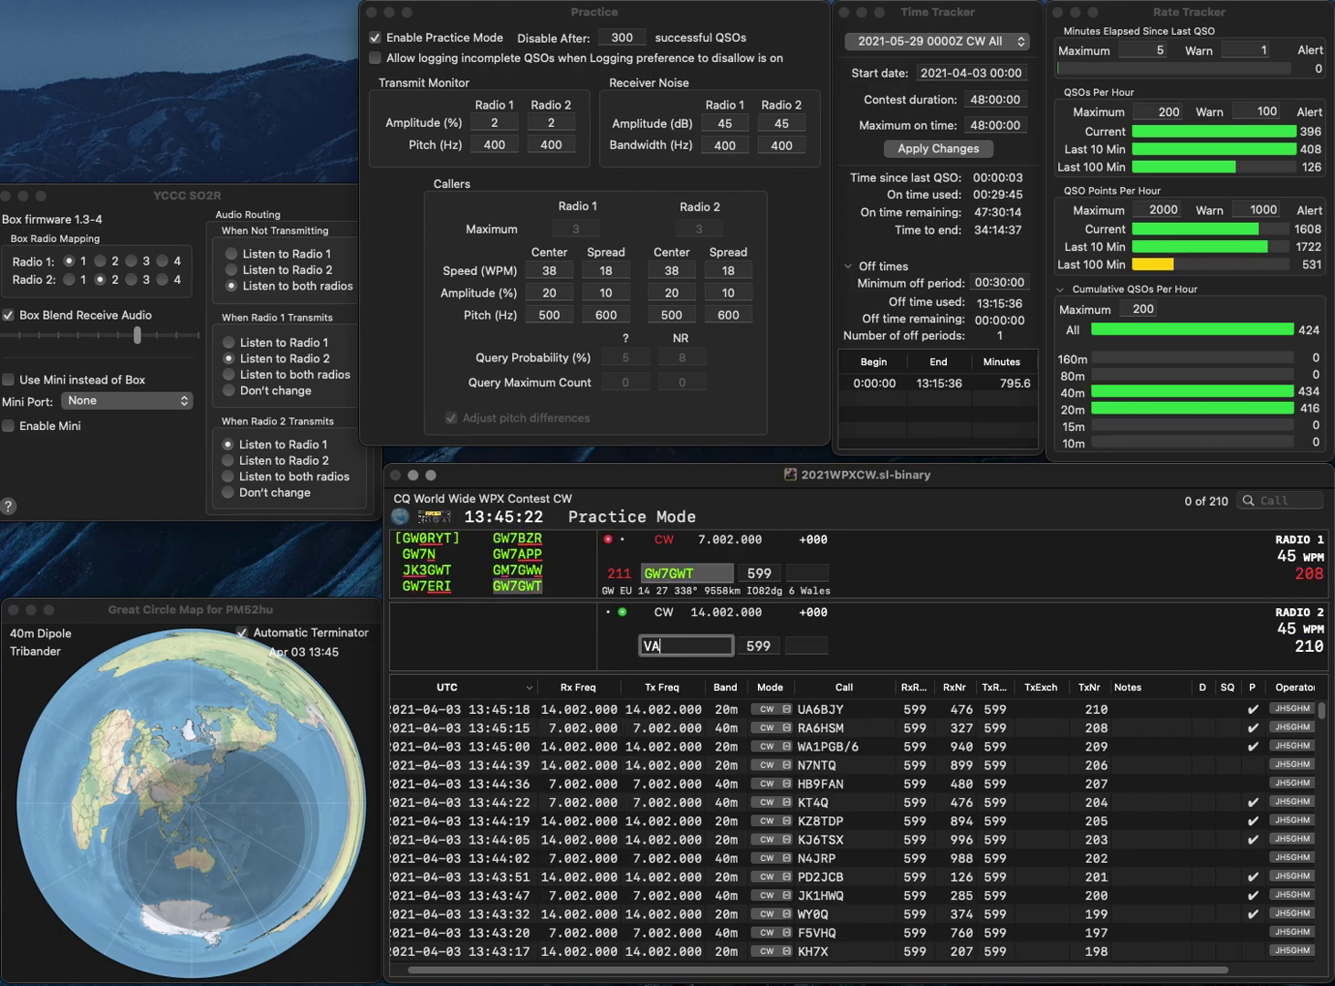
{"action": "type", "text": "3CZ"}
{"action": "key", "text": "Return"}
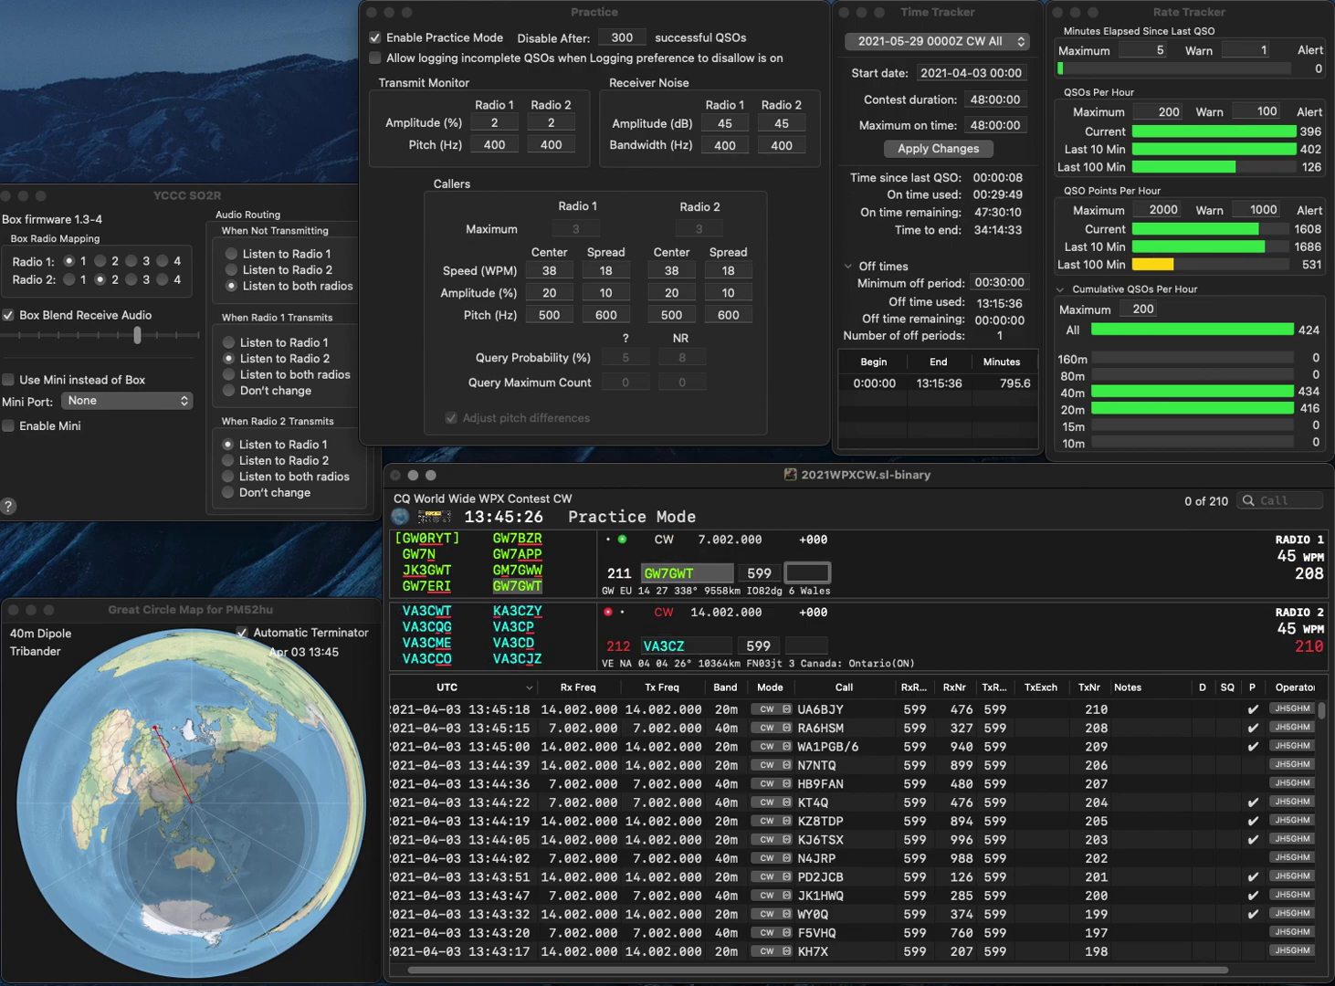
Log GW7GWT on Radio 1 with received number 186, and correct the Radio 2 call to VA2CZ with its exchange sent.
{"action": "type", "text": "186"}
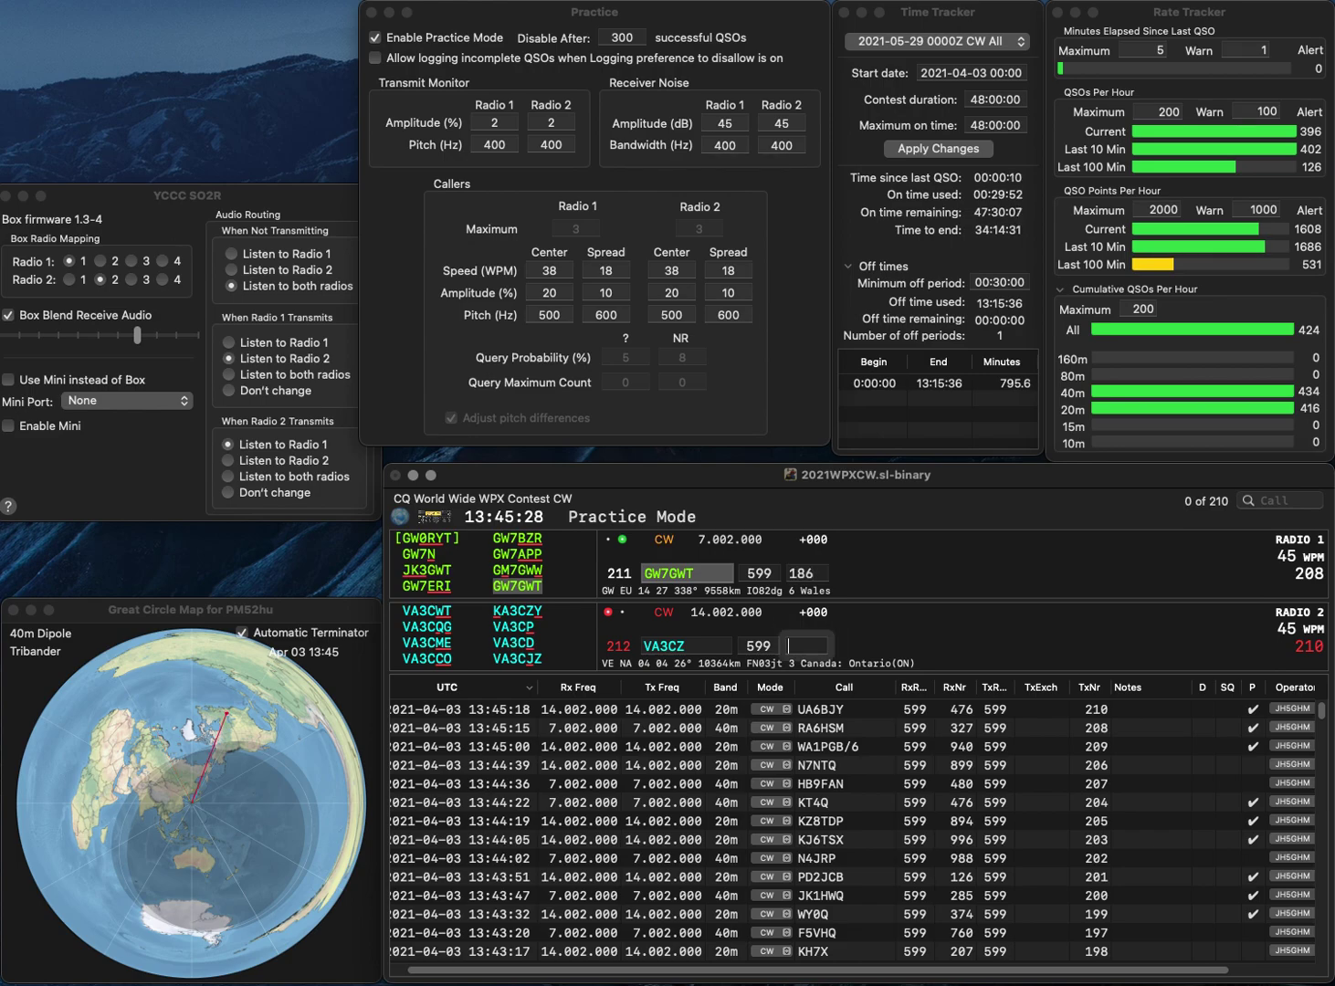
{"action": "key", "text": "Return"}
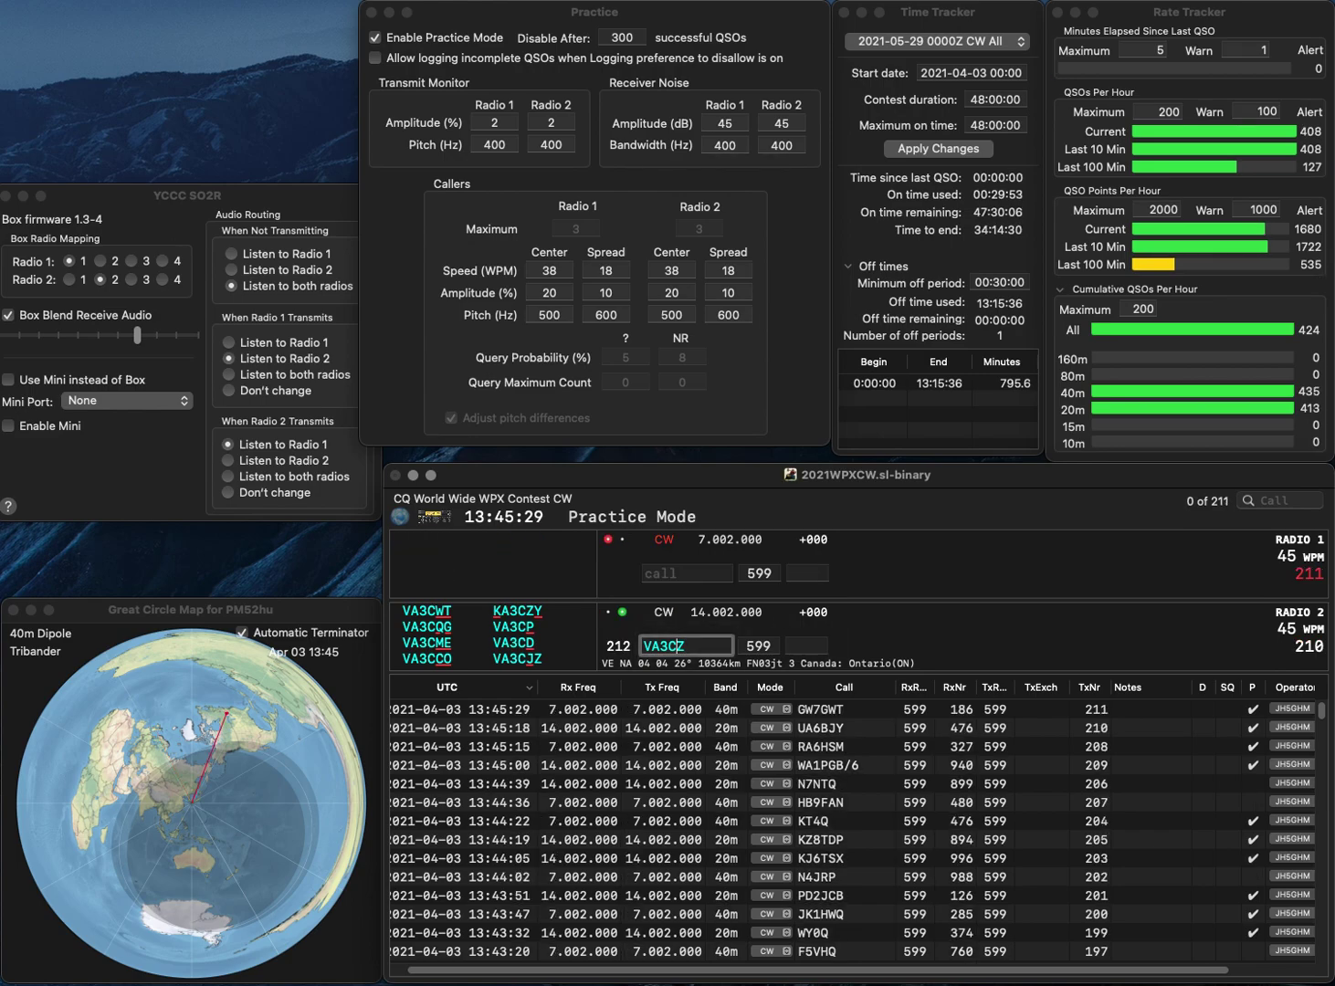
{"action": "key", "text": "Left"}
{"action": "key", "text": "Left"}
{"action": "key", "text": "BackSpace"}
{"action": "type", "text": "2"}
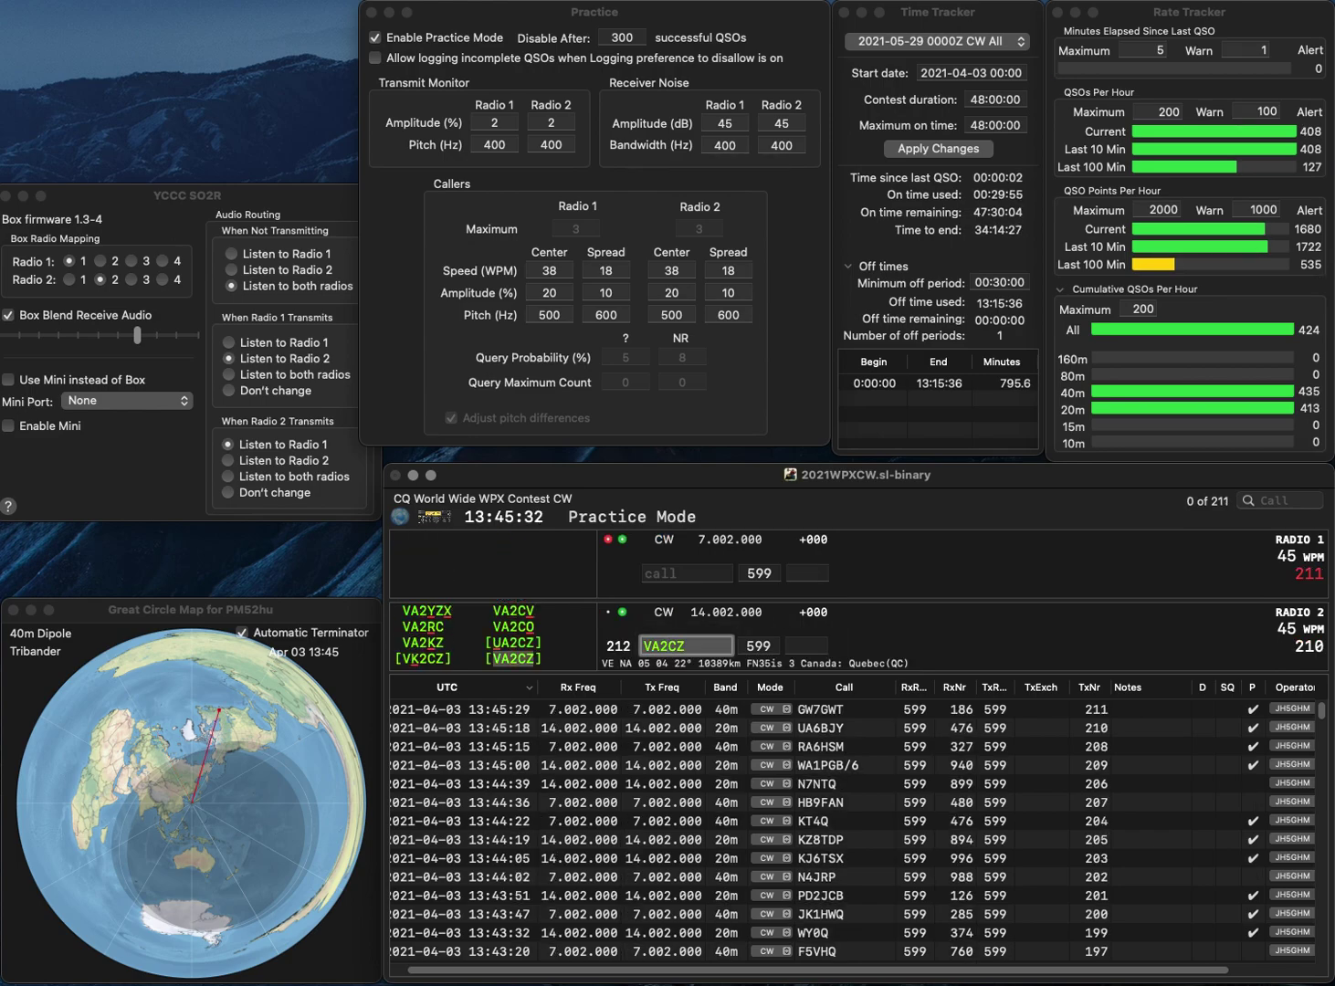
{"action": "key", "text": "Return"}
Enter the call NY4DX on Radio 1 and send its exchange.
{"action": "type", "text": "NY4"}
{"action": "type", "text": "DX"}
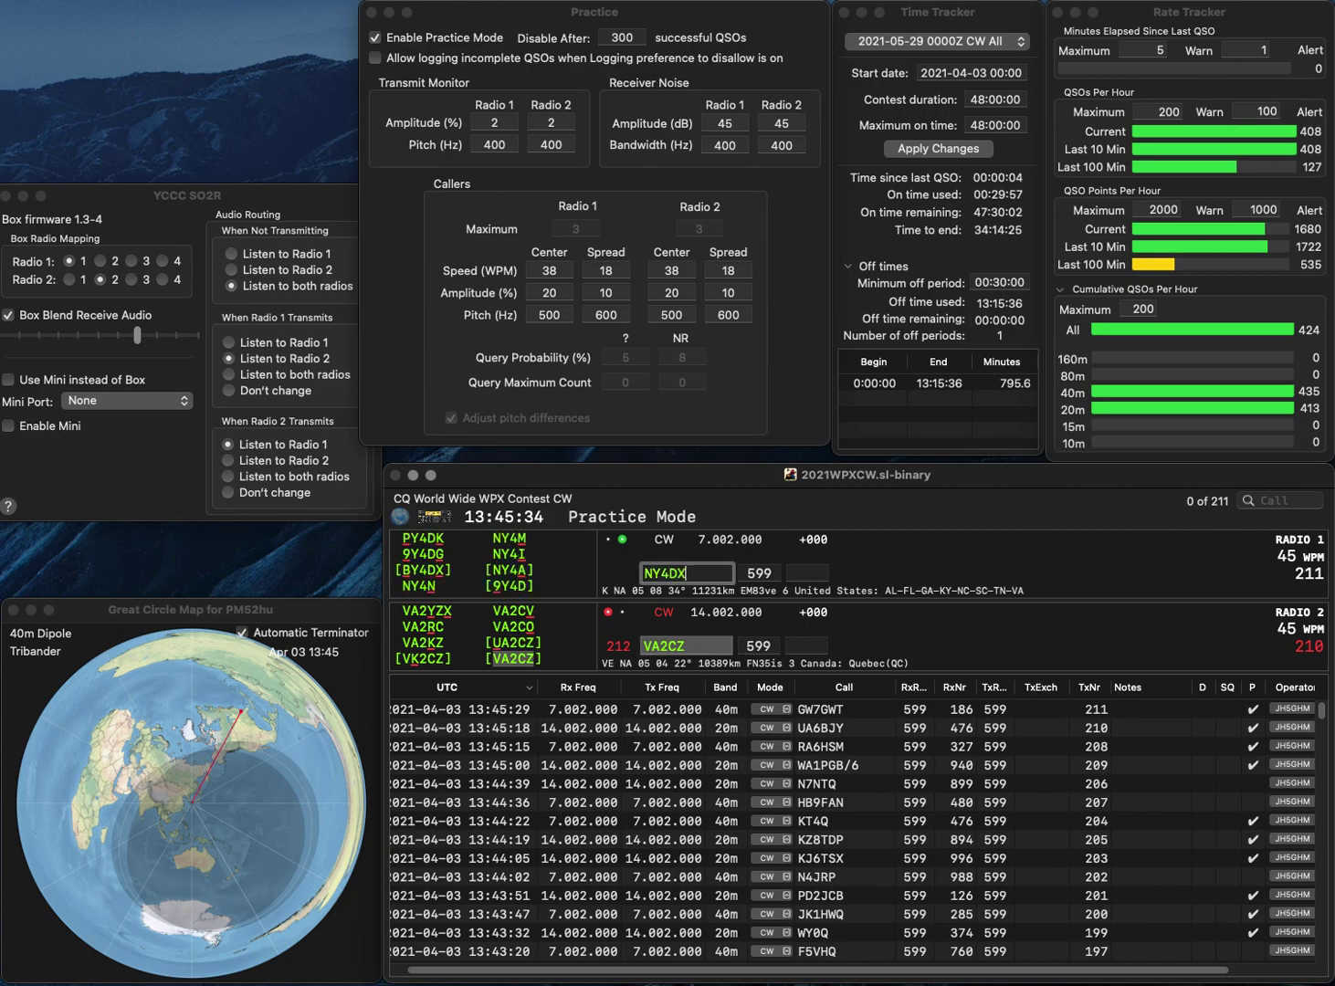
{"action": "key", "text": "Return"}
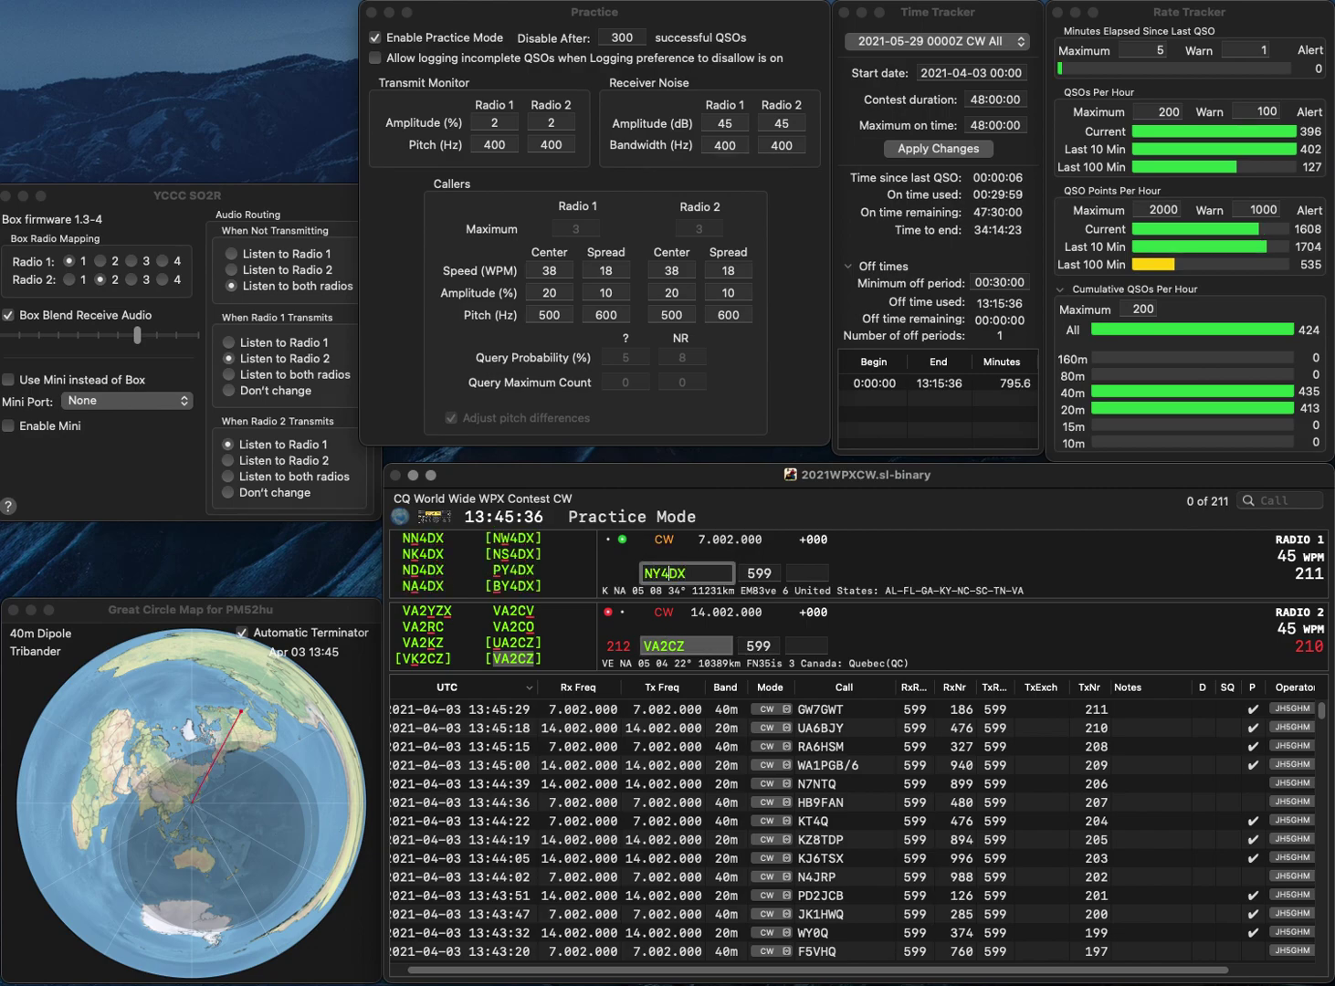
{"action": "type", "text": "928"}
{"action": "key", "text": "Return"}
{"action": "key", "text": "BackSpace"}
{"action": "type", "text": "3"}
{"action": "key", "text": "Return"}
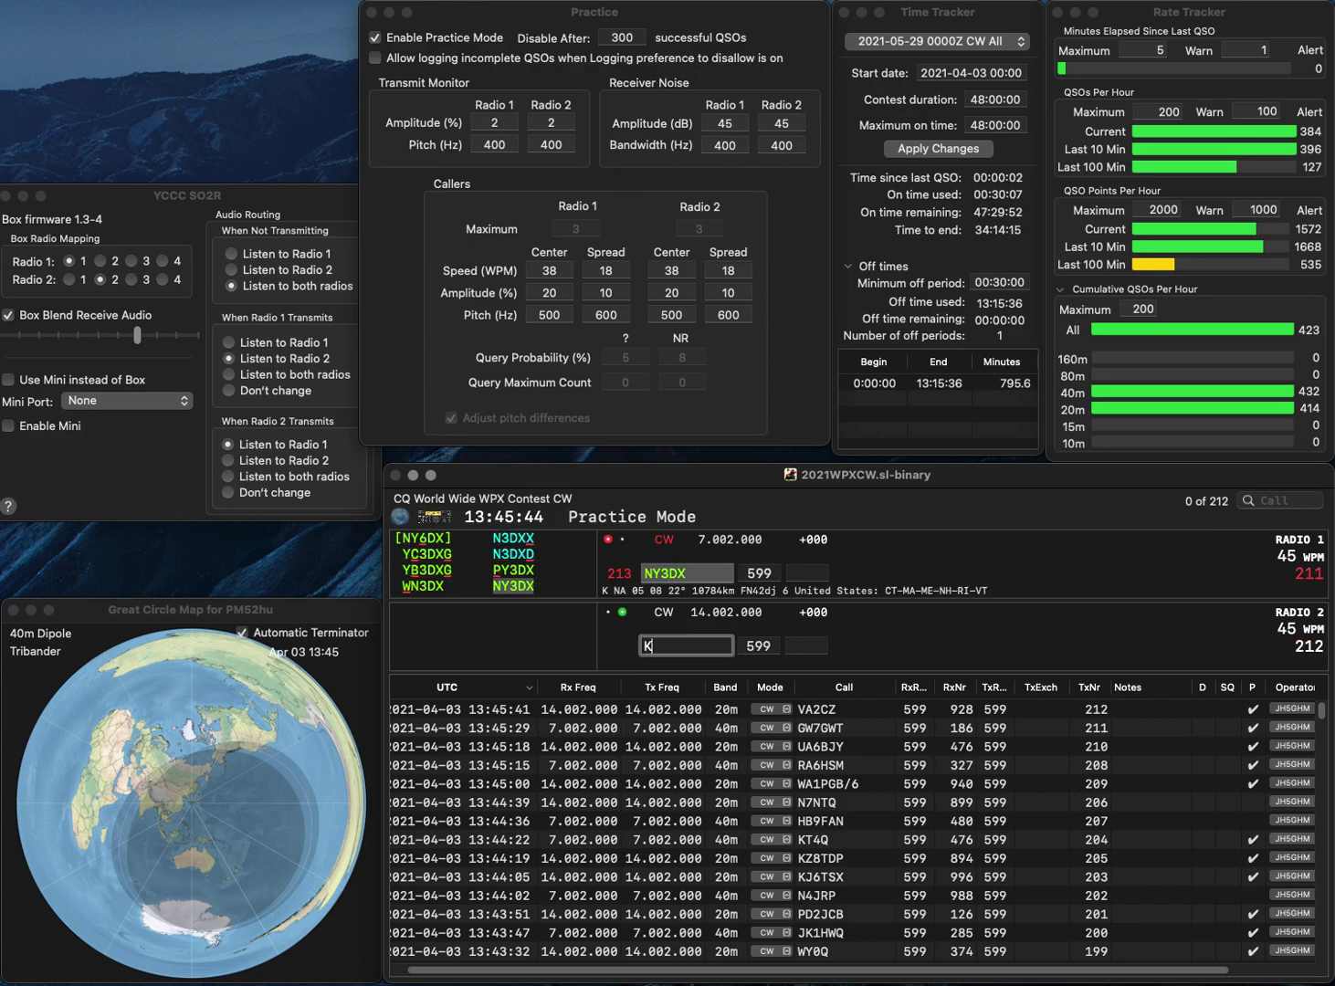
Send an exchange to the partial call KGM on Radio 2 and log NY3DX on Radio 1 with received number 422.
{"action": "type", "text": "KGM"}
{"action": "key", "text": "Return"}
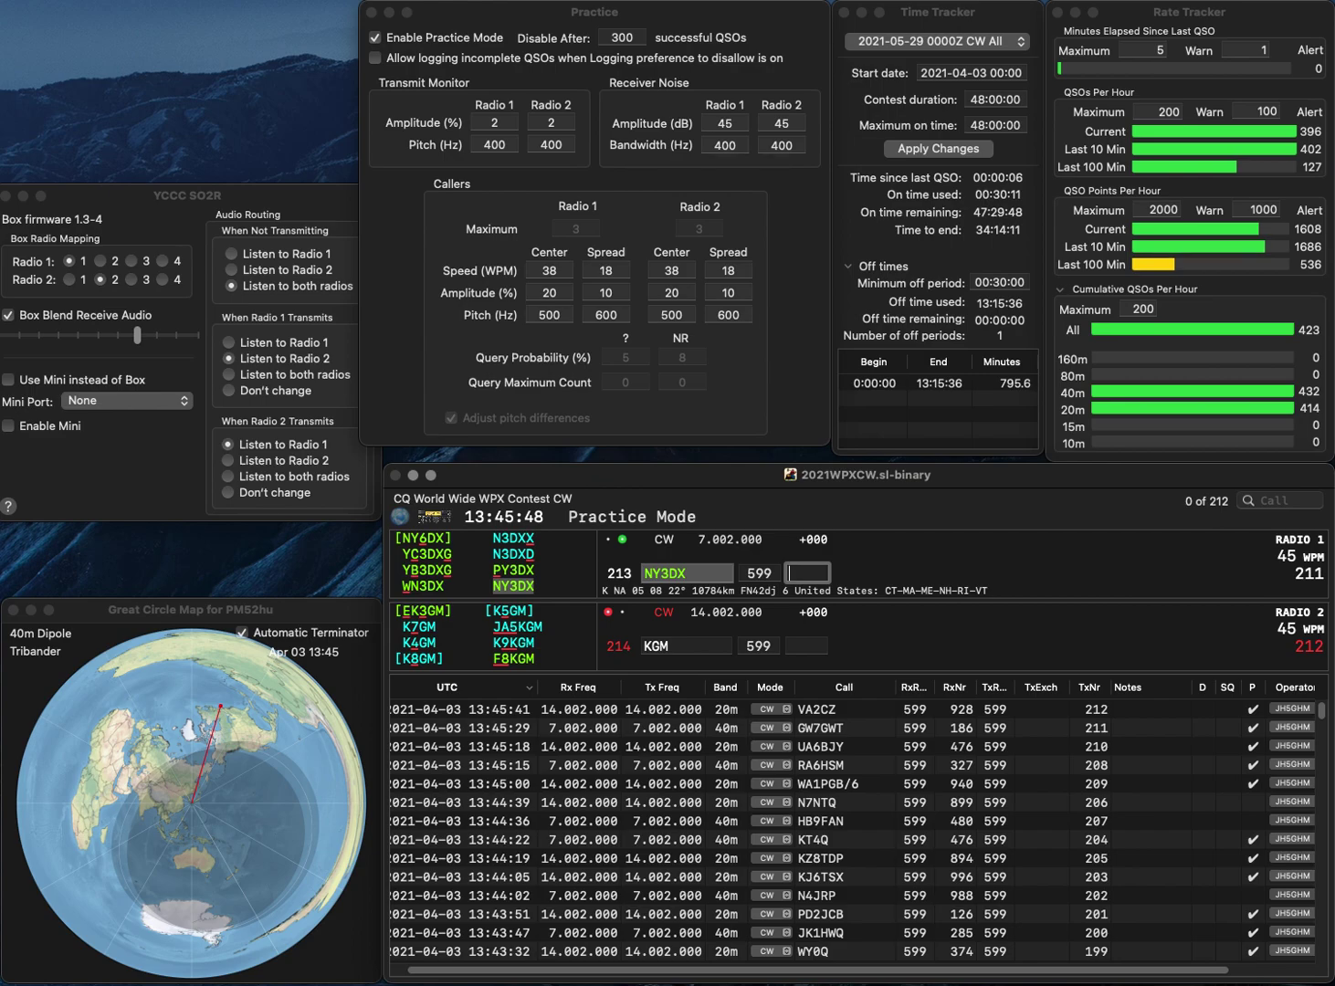
{"action": "type", "text": "422"}
{"action": "key", "text": "Return"}
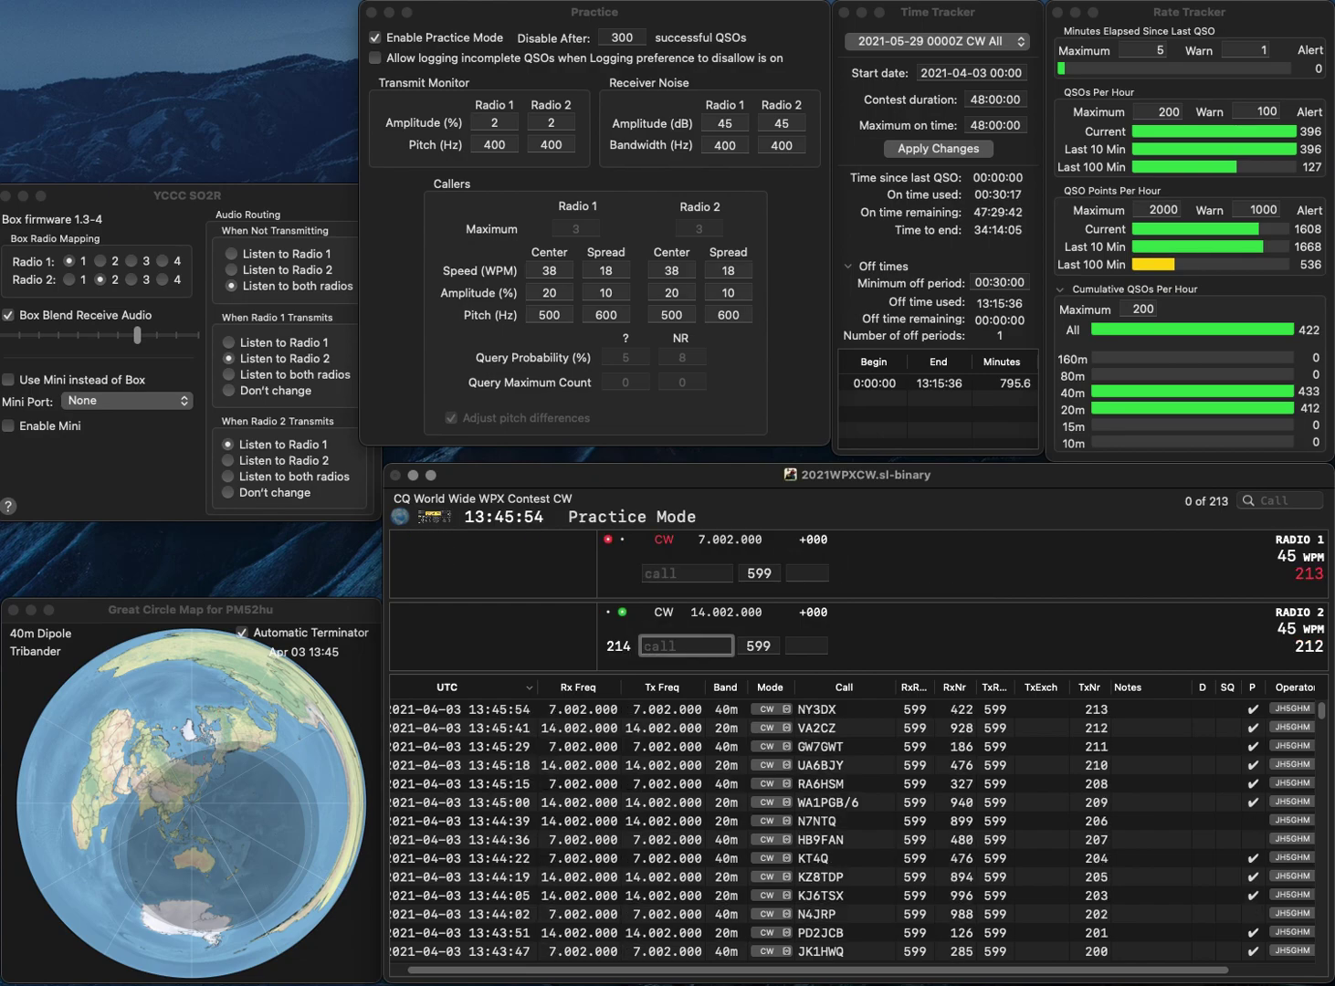
Enter KH2GM on Radio 2 and UT3N on Radio 1, sending the exchange for each.
{"action": "type", "text": "GK"}
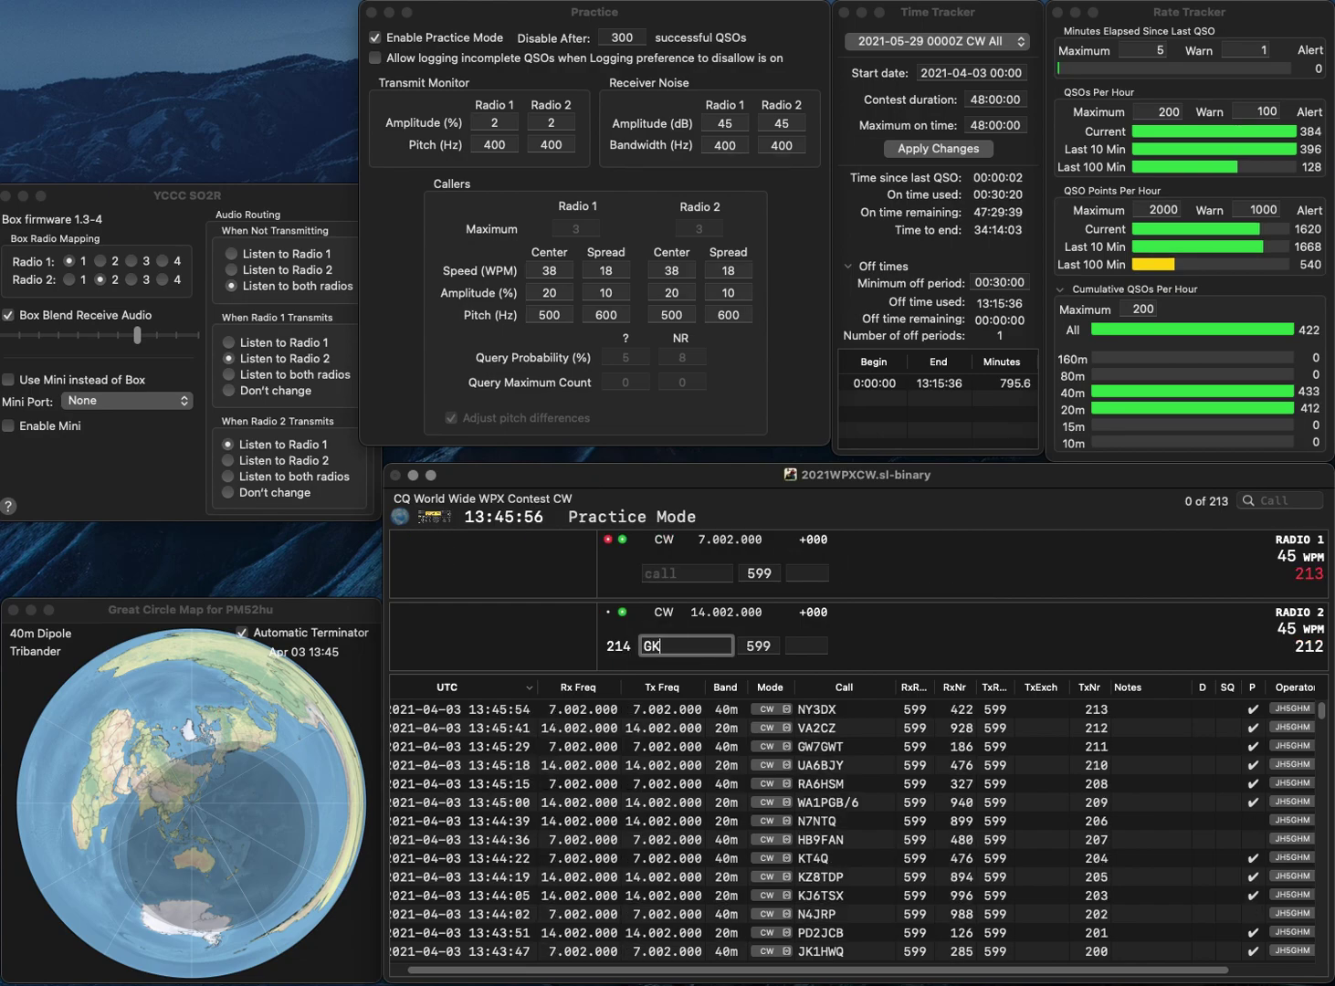
{"action": "key", "text": "Return"}
{"action": "type", "text": "3"}
{"action": "key", "text": "Return"}
{"action": "key", "text": "BackSpace"}
{"action": "type", "text": "KH2GM"}
{"action": "key", "text": "Return"}
{"action": "type", "text": "UT"}
{"action": "key", "text": "Return"}
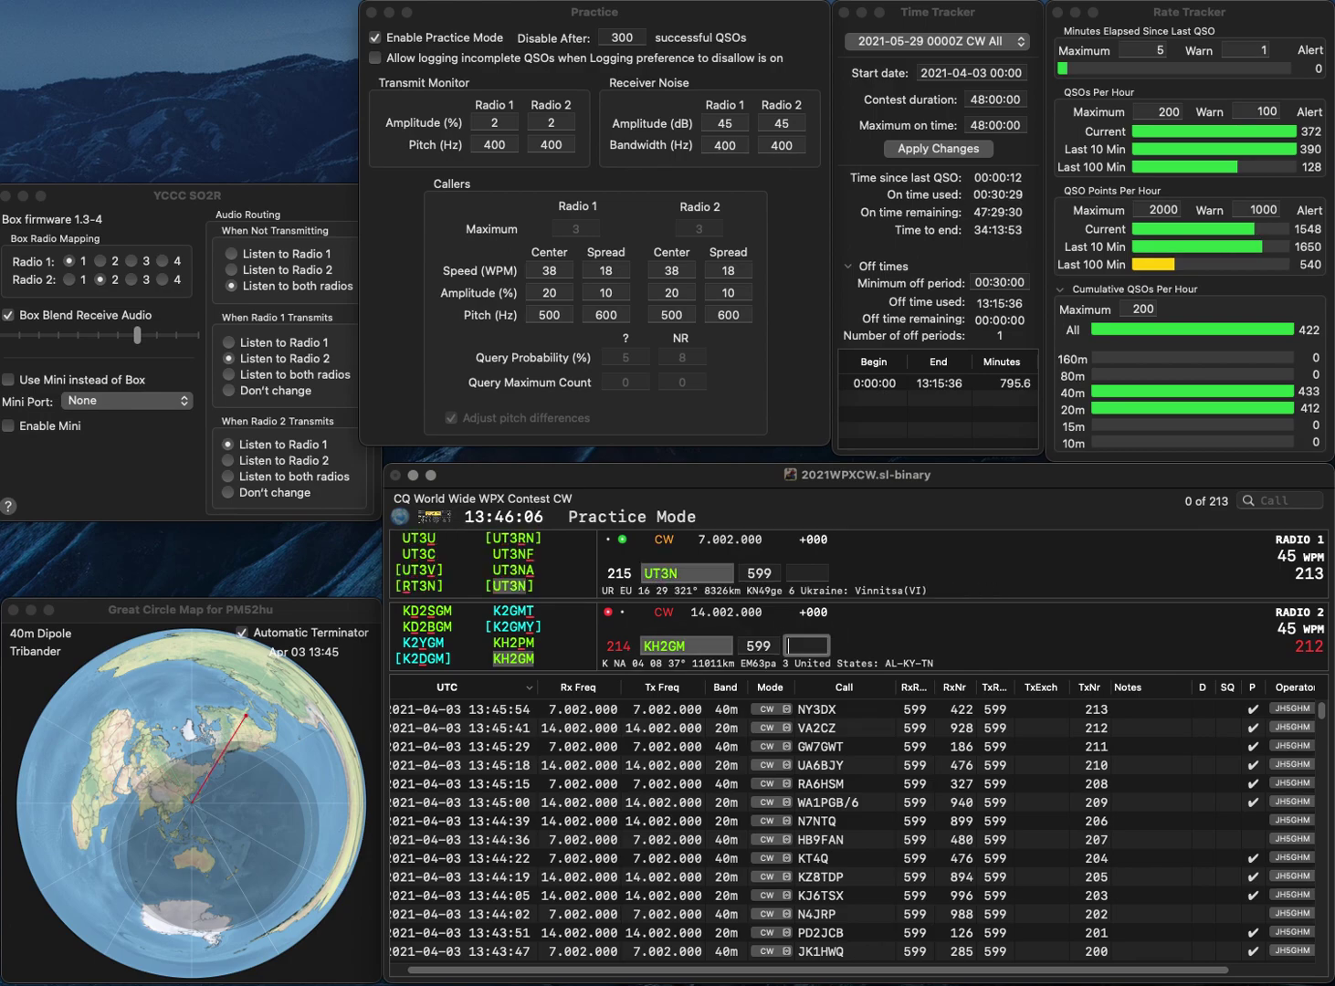
{"action": "type", "text": "6"}
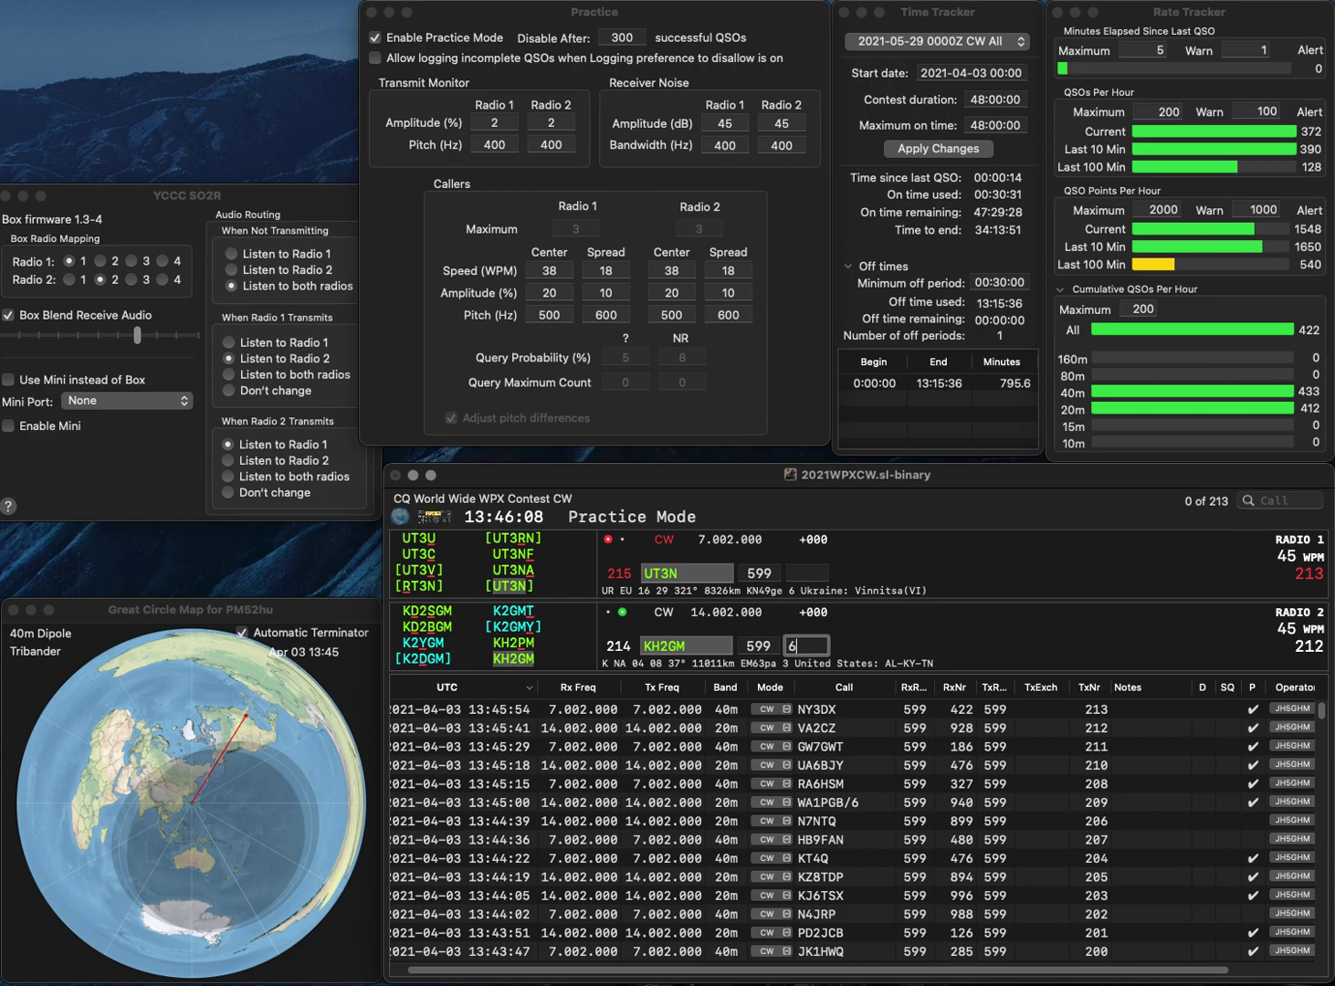
{"action": "type", "text": "09"}
{"action": "key", "text": "Return"}
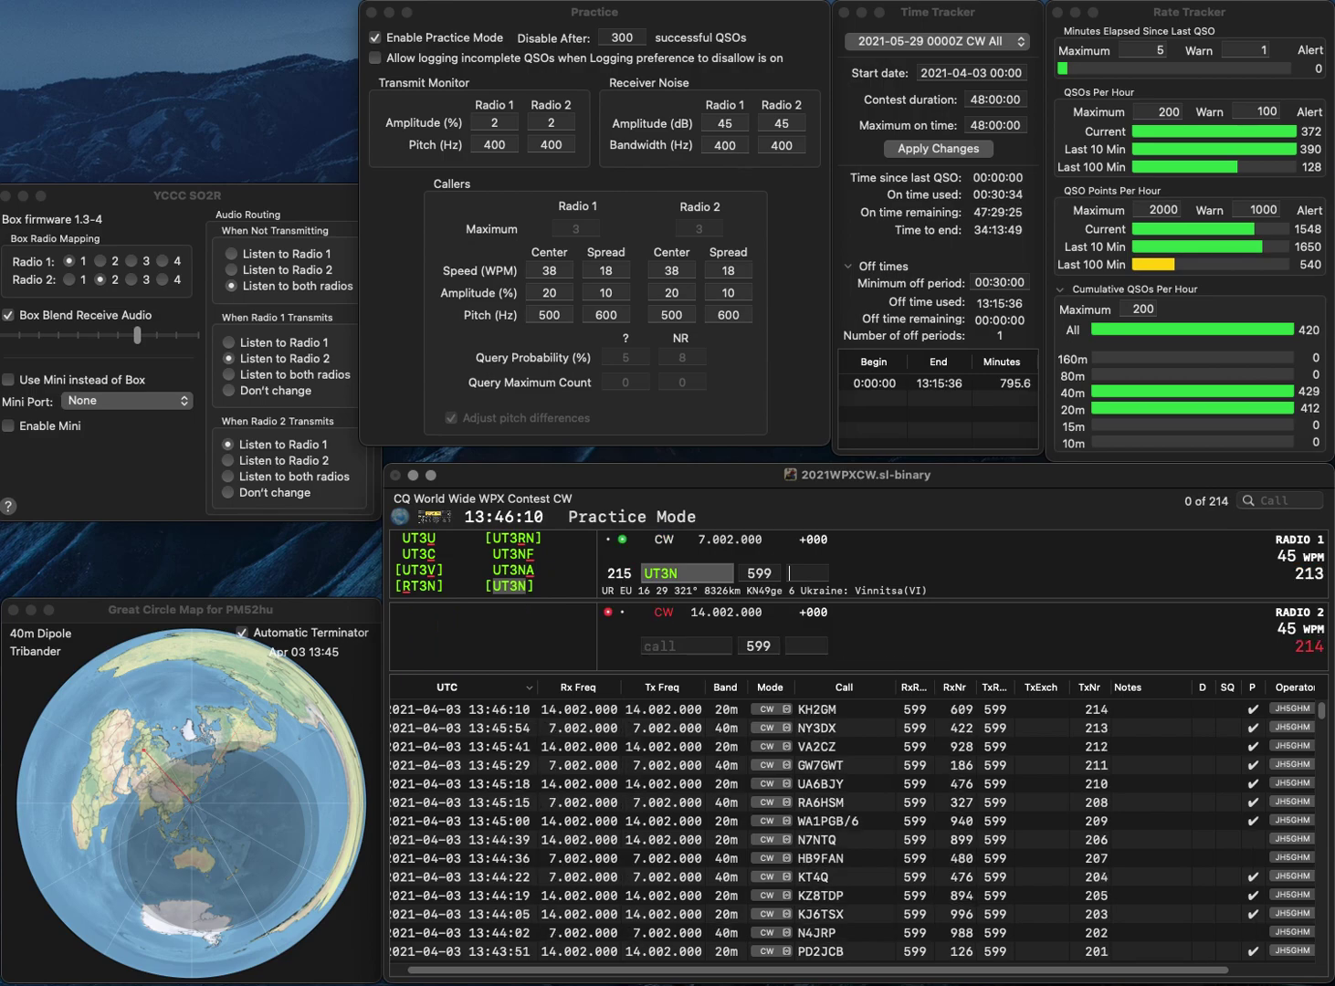
{"action": "type", "text": "346"}
{"action": "key", "text": "Return"}
{"action": "type", "text": "N1J"}
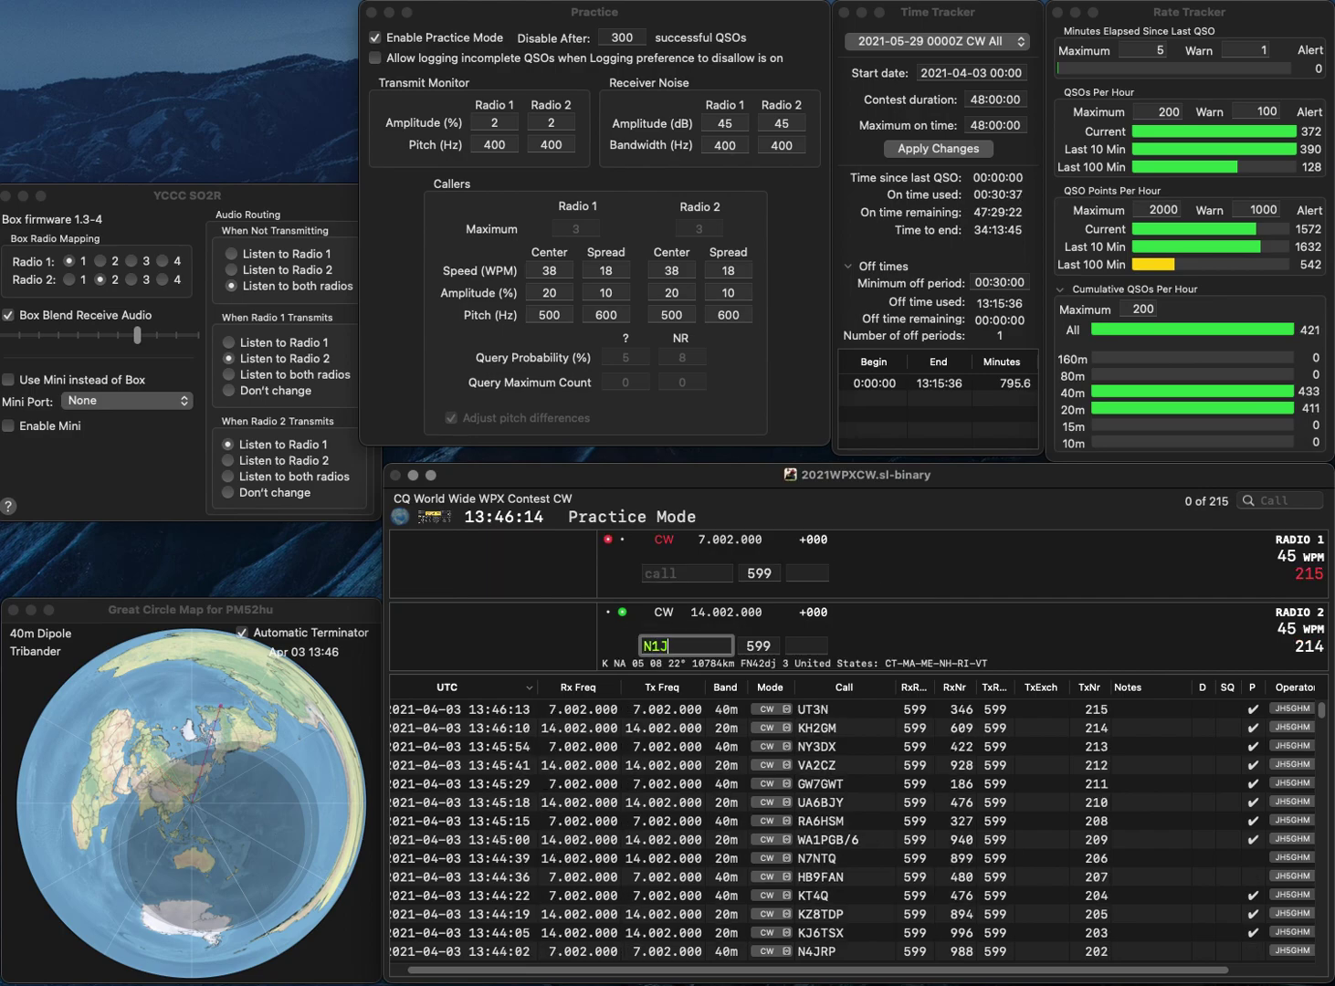
{"action": "type", "text": "M/7"}
{"action": "key", "text": "Return"}
{"action": "type", "text": "WB"}
{"action": "key", "text": "BackSpace"}
{"action": "type", "text": "6KC"}
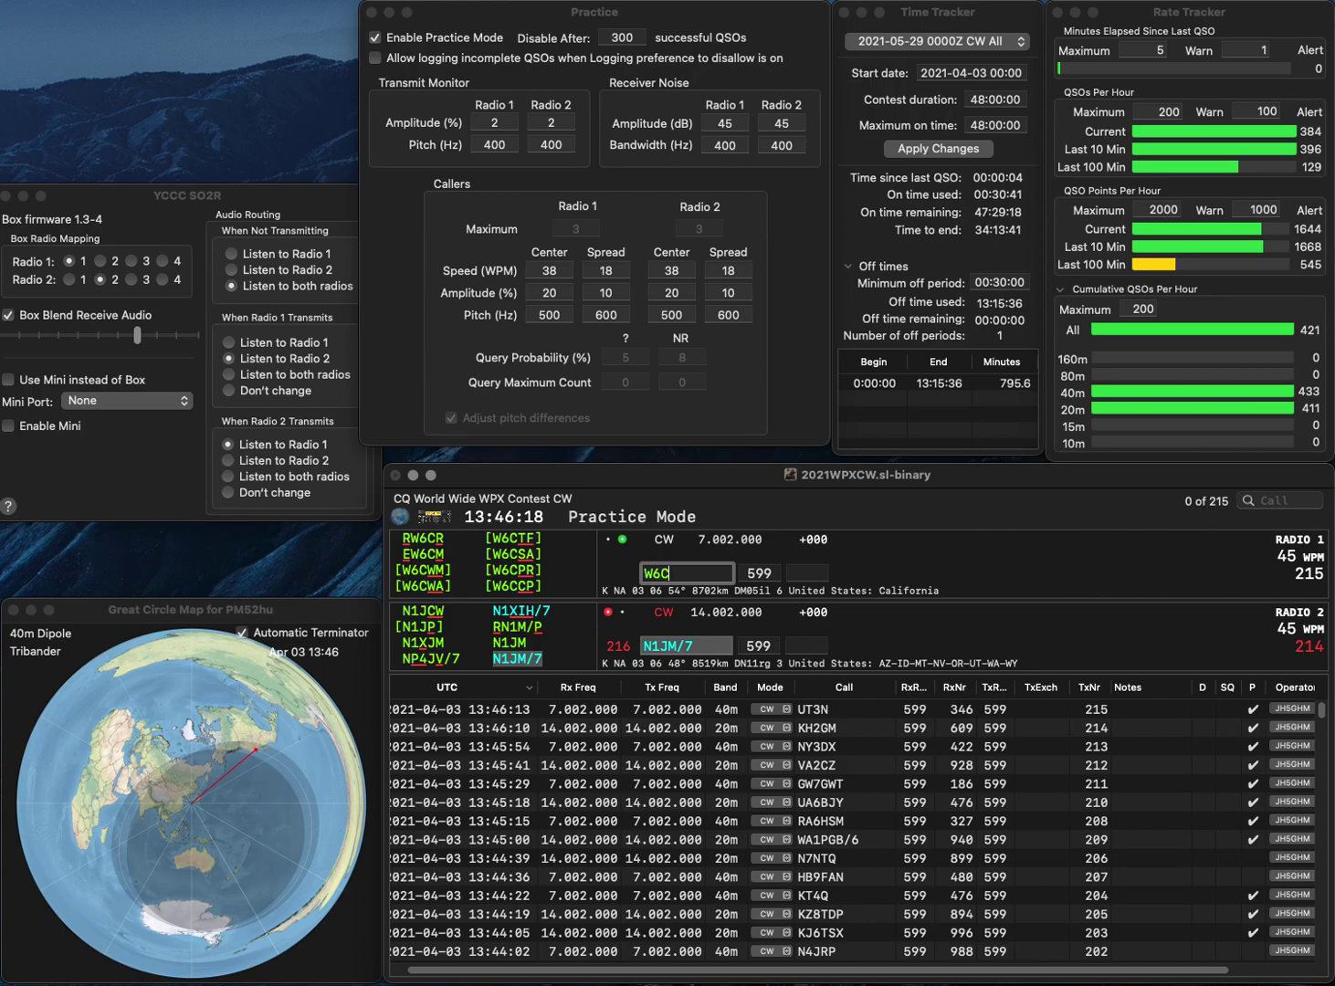
{"action": "key", "text": "Return"}
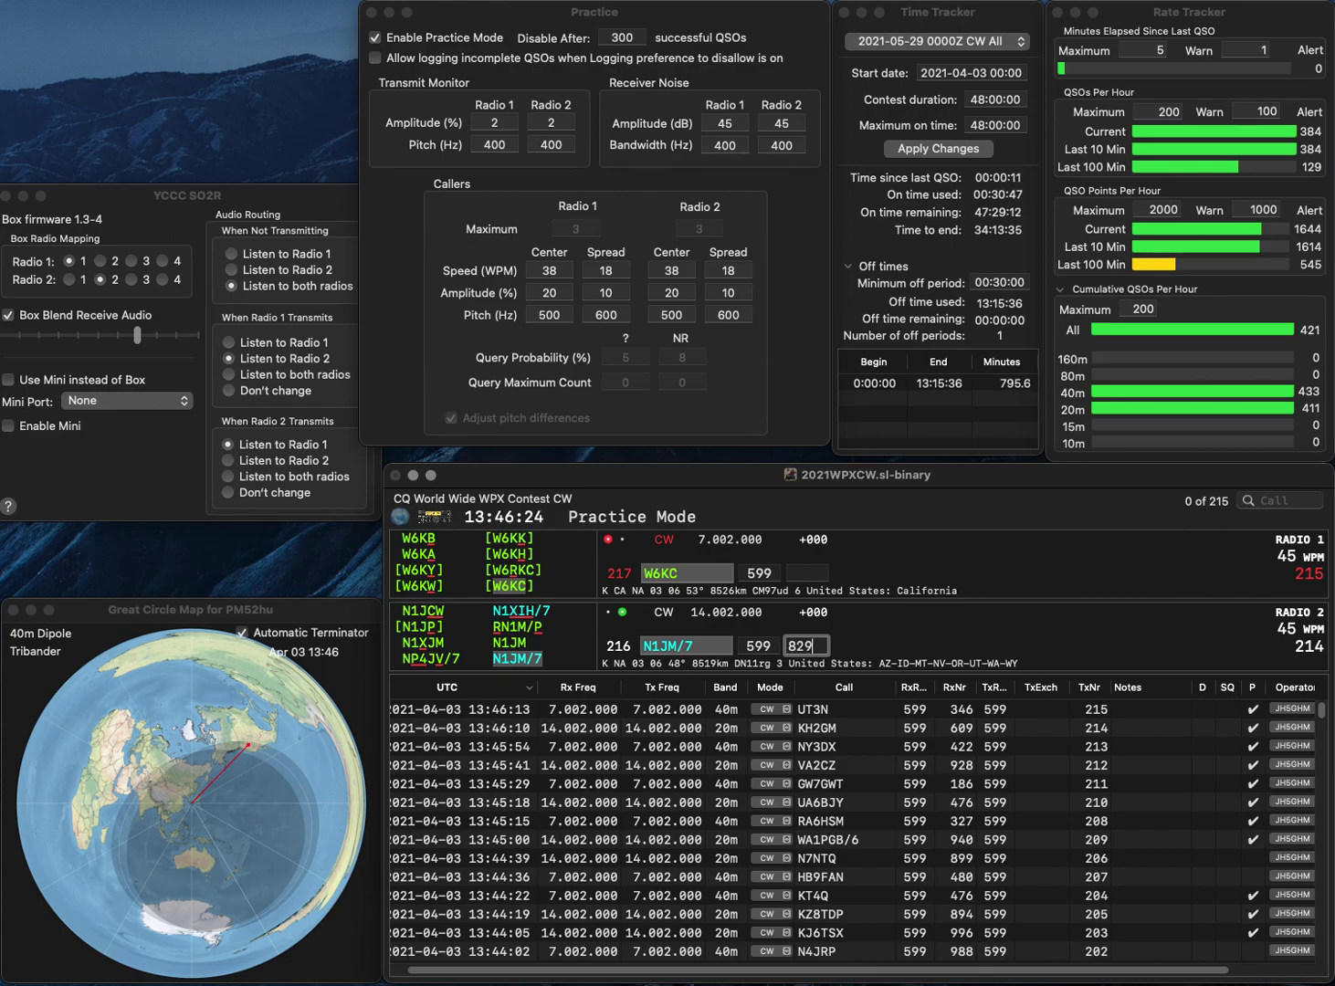
{"action": "type", "text": "9"}
{"action": "key", "text": "Return"}
{"action": "type", "text": "444"}
{"action": "key", "text": "Return"}
{"action": "type", "text": "M3J"}
{"action": "key", "text": "Return"}
{"action": "type", "text": "KD9MIF"}
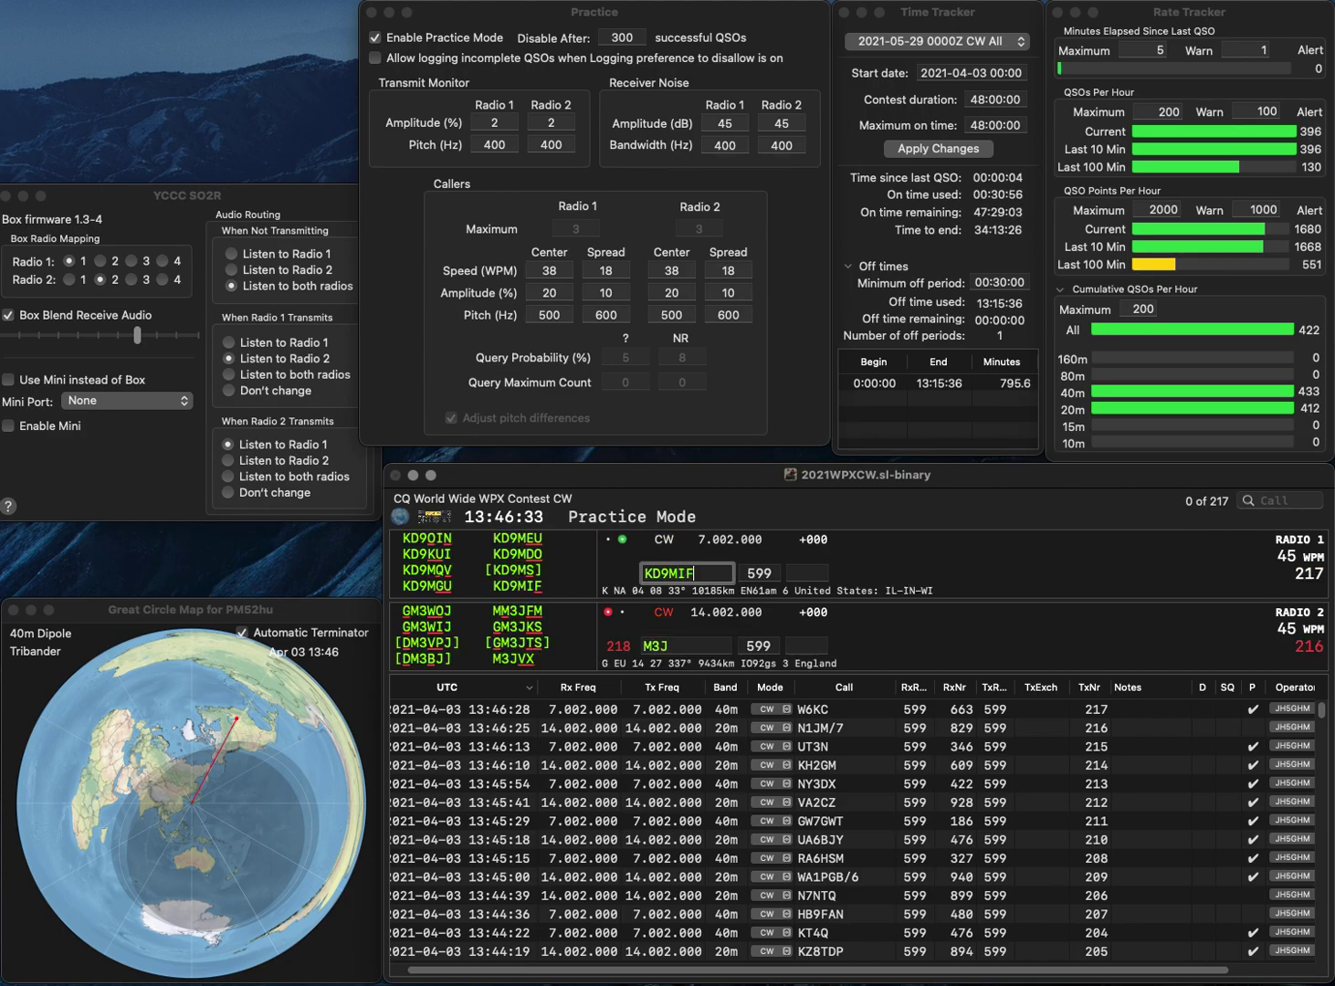
{"action": "key", "text": "Return"}
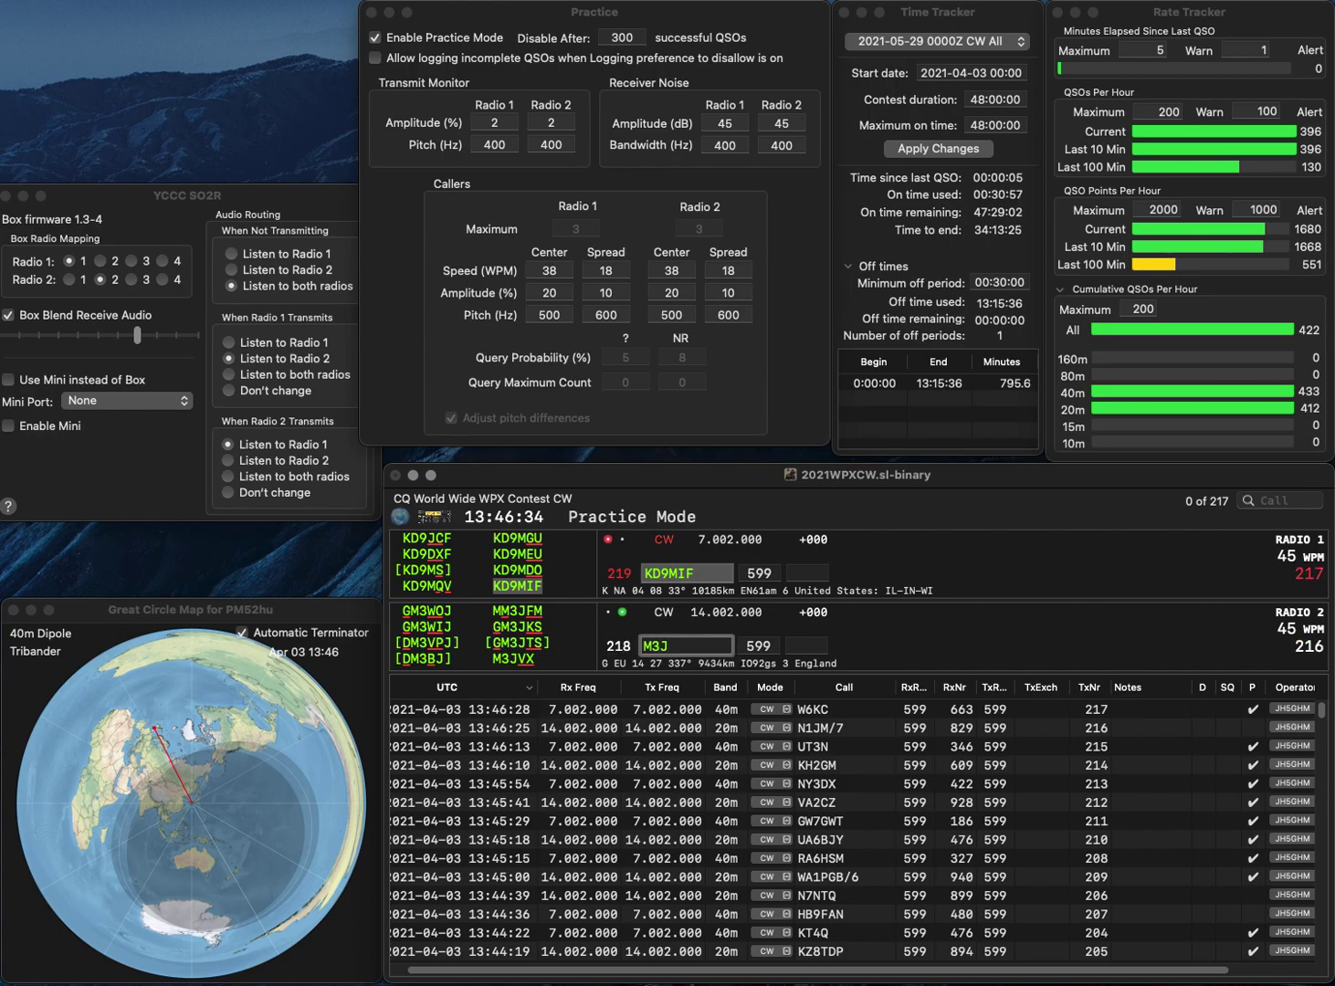
Correct the Radio 2 call to M4J and send its exchange, then ready Radio 1's received number for entry.
{"action": "key", "text": "Left"}
{"action": "key", "text": "BackSpace"}
{"action": "type", "text": "4"}
{"action": "key", "text": "Return"}
{"action": "key", "text": "Tab"}
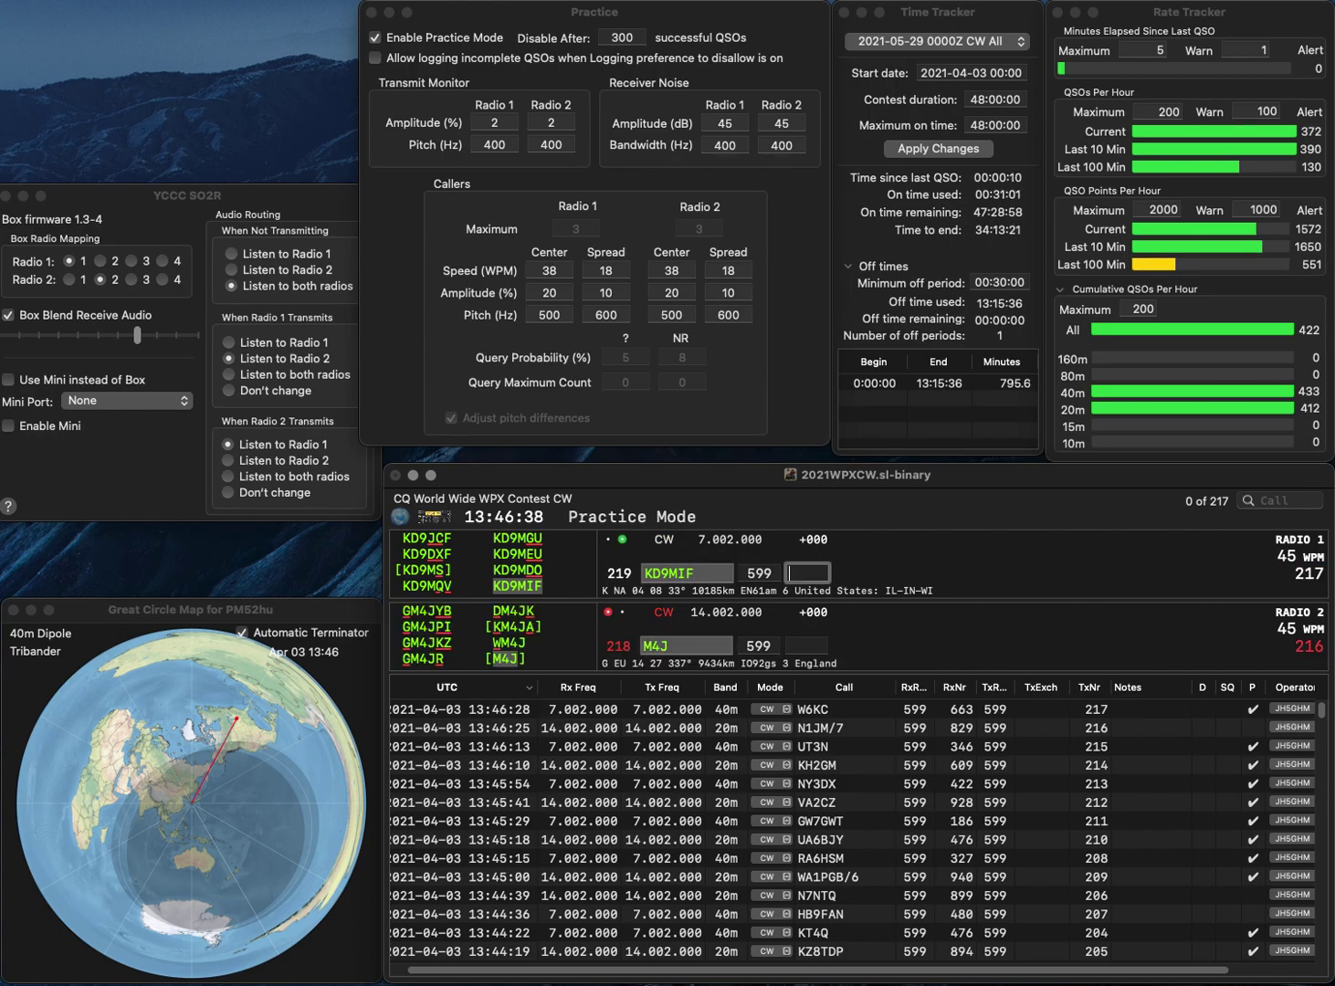
{"action": "type", "text": "288"}
{"action": "key", "text": "Return"}
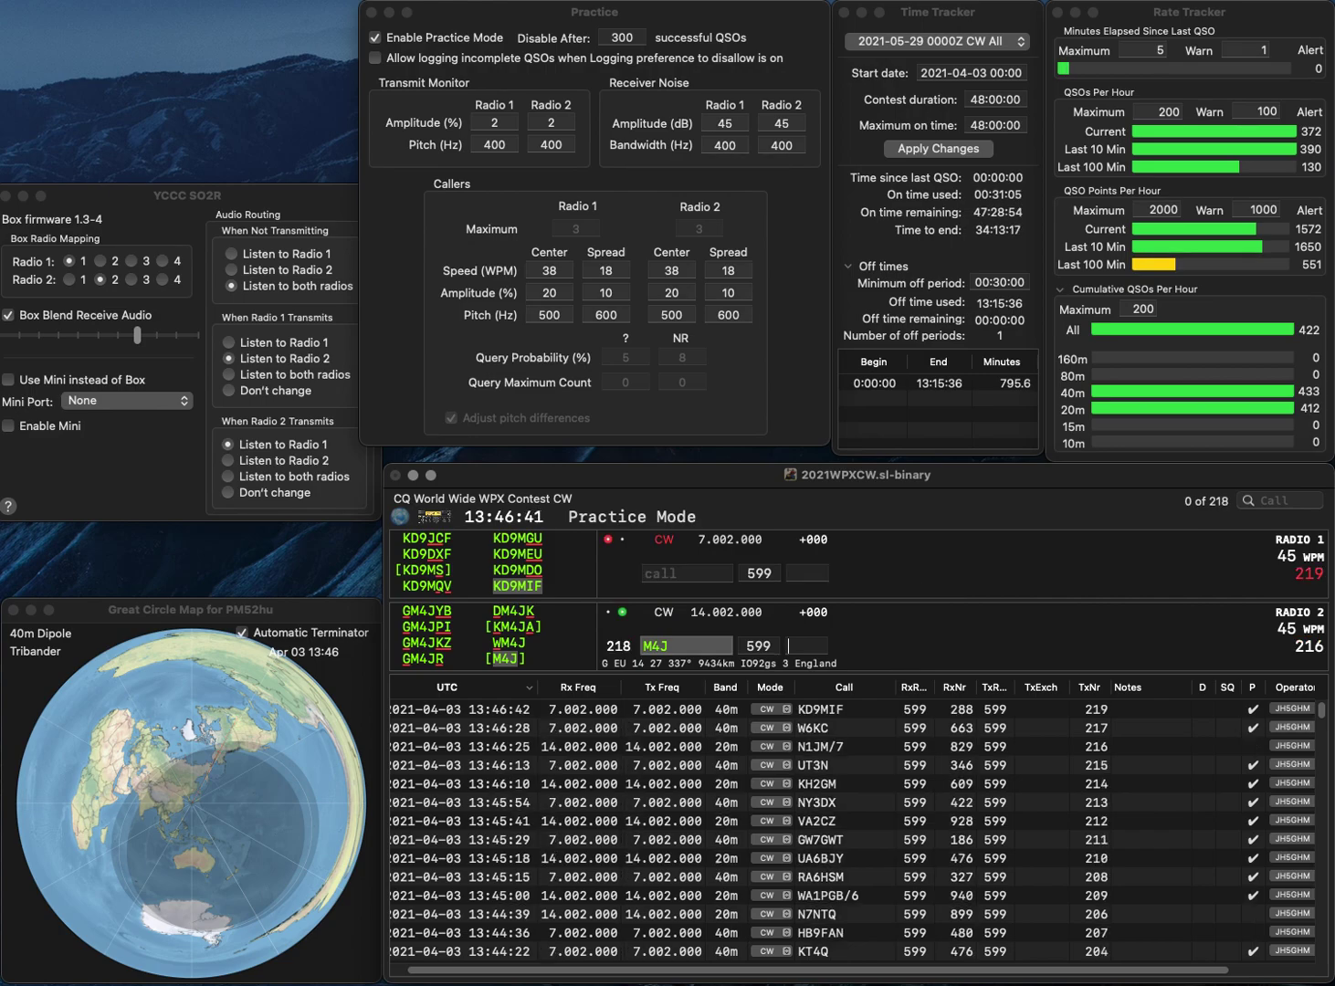
{"action": "type", "text": "62"}
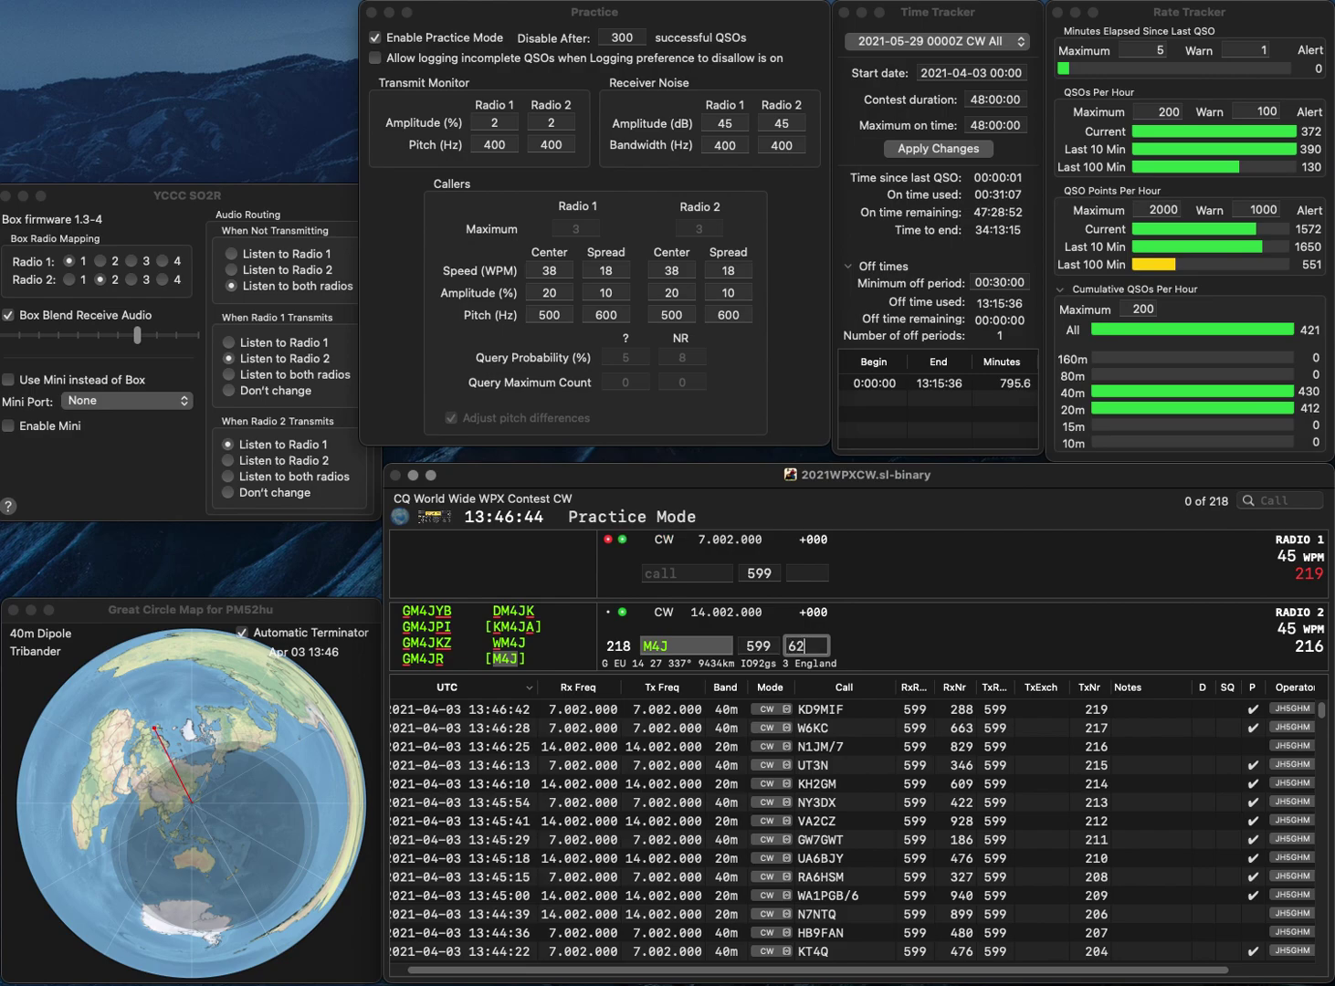
{"action": "key", "text": "Return"}
Enter MI0SAI on Radio 1 and F5IYJ on Radio 2, sending the exchange for each.
{"action": "type", "text": "MI0"}
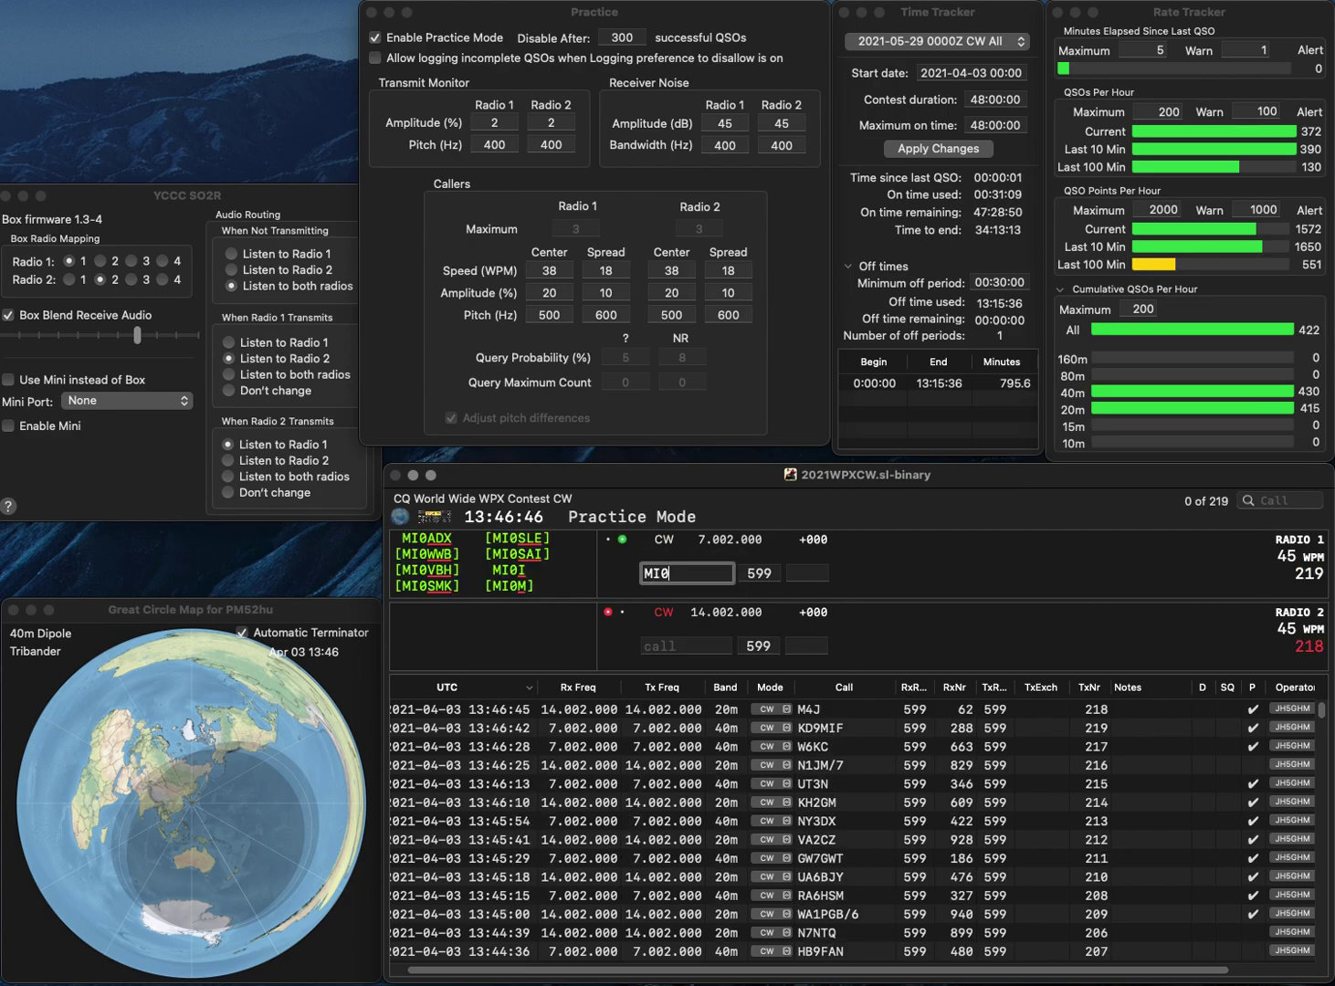
{"action": "type", "text": "SAI"}
{"action": "key", "text": "Return"}
{"action": "type", "text": "F5I"}
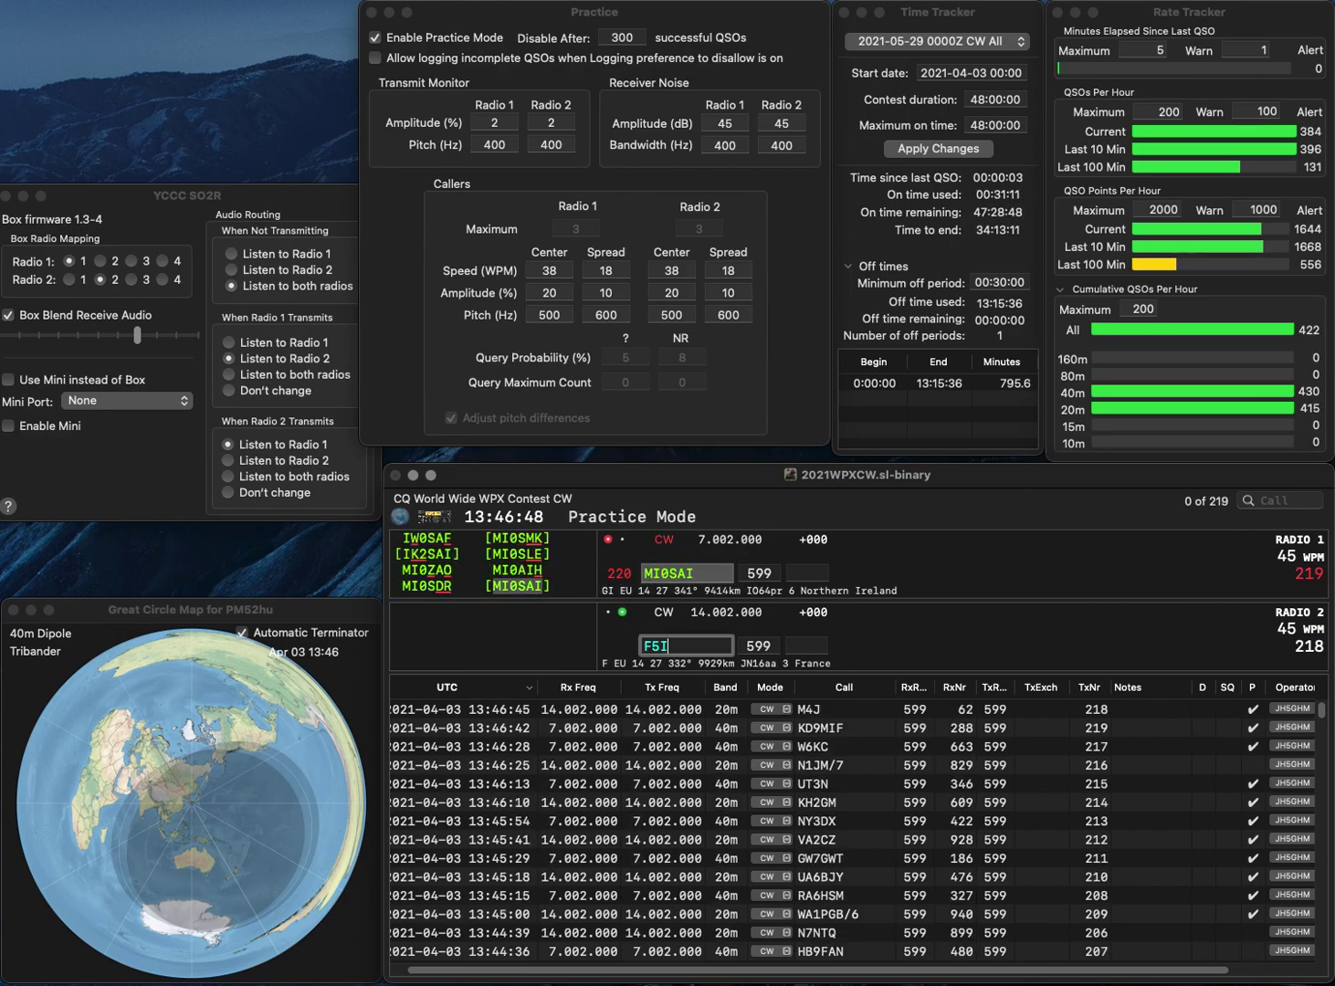
{"action": "type", "text": "YJ"}
{"action": "key", "text": "Return"}
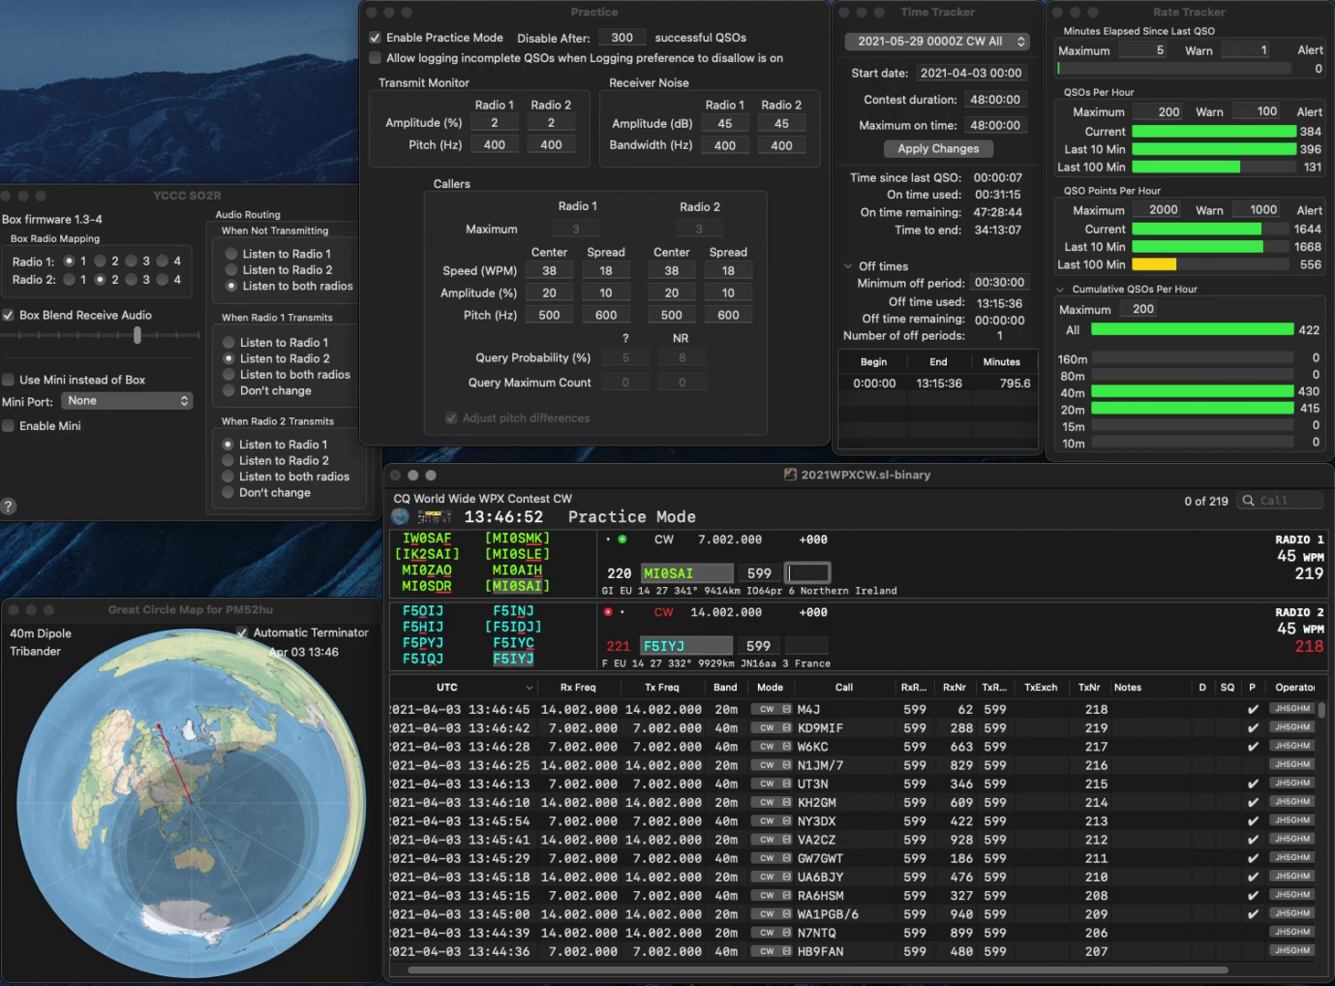
{"action": "type", "text": "234"}
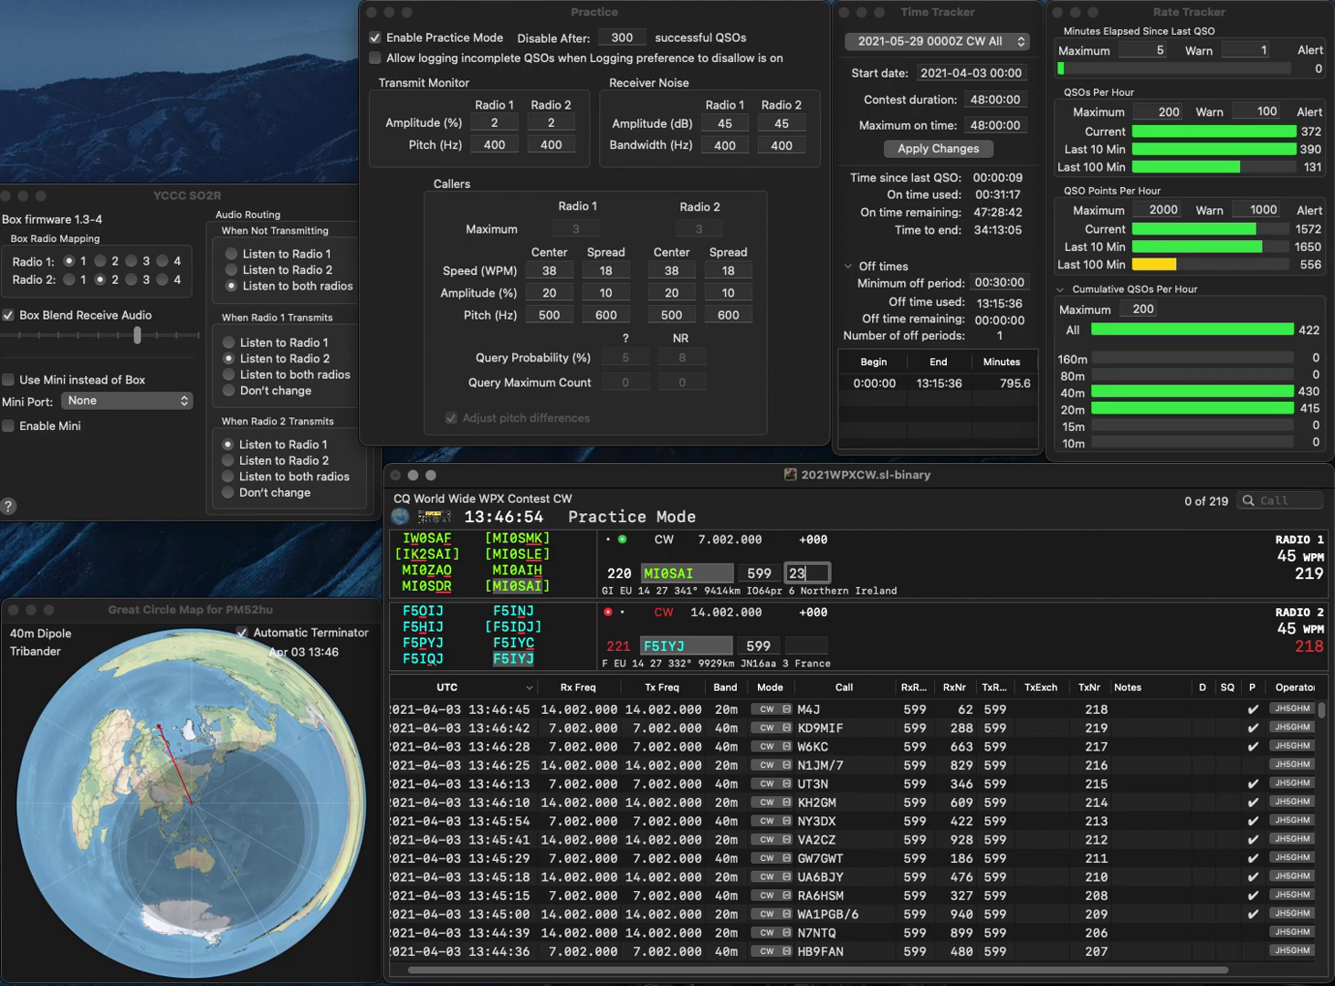
{"action": "key", "text": "Return"}
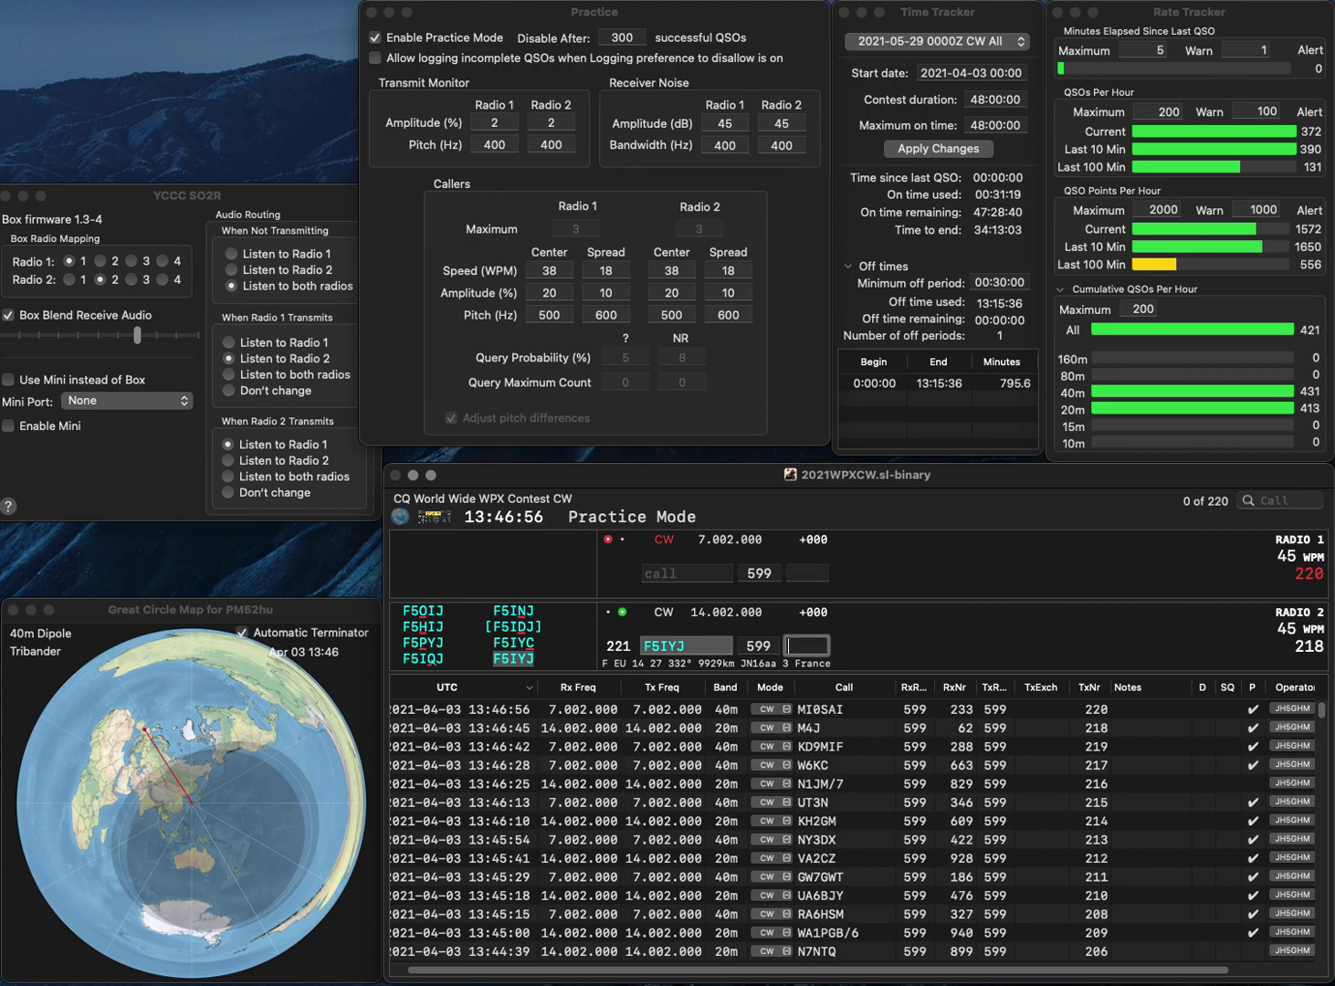
{"action": "type", "text": "981"}
{"action": "key", "text": "Return"}
{"action": "type", "text": "K6B"}
{"action": "key", "text": "BackSpace"}
{"action": "type", "text": "6BD"}
{"action": "key", "text": "Return"}
{"action": "type", "text": "K"}
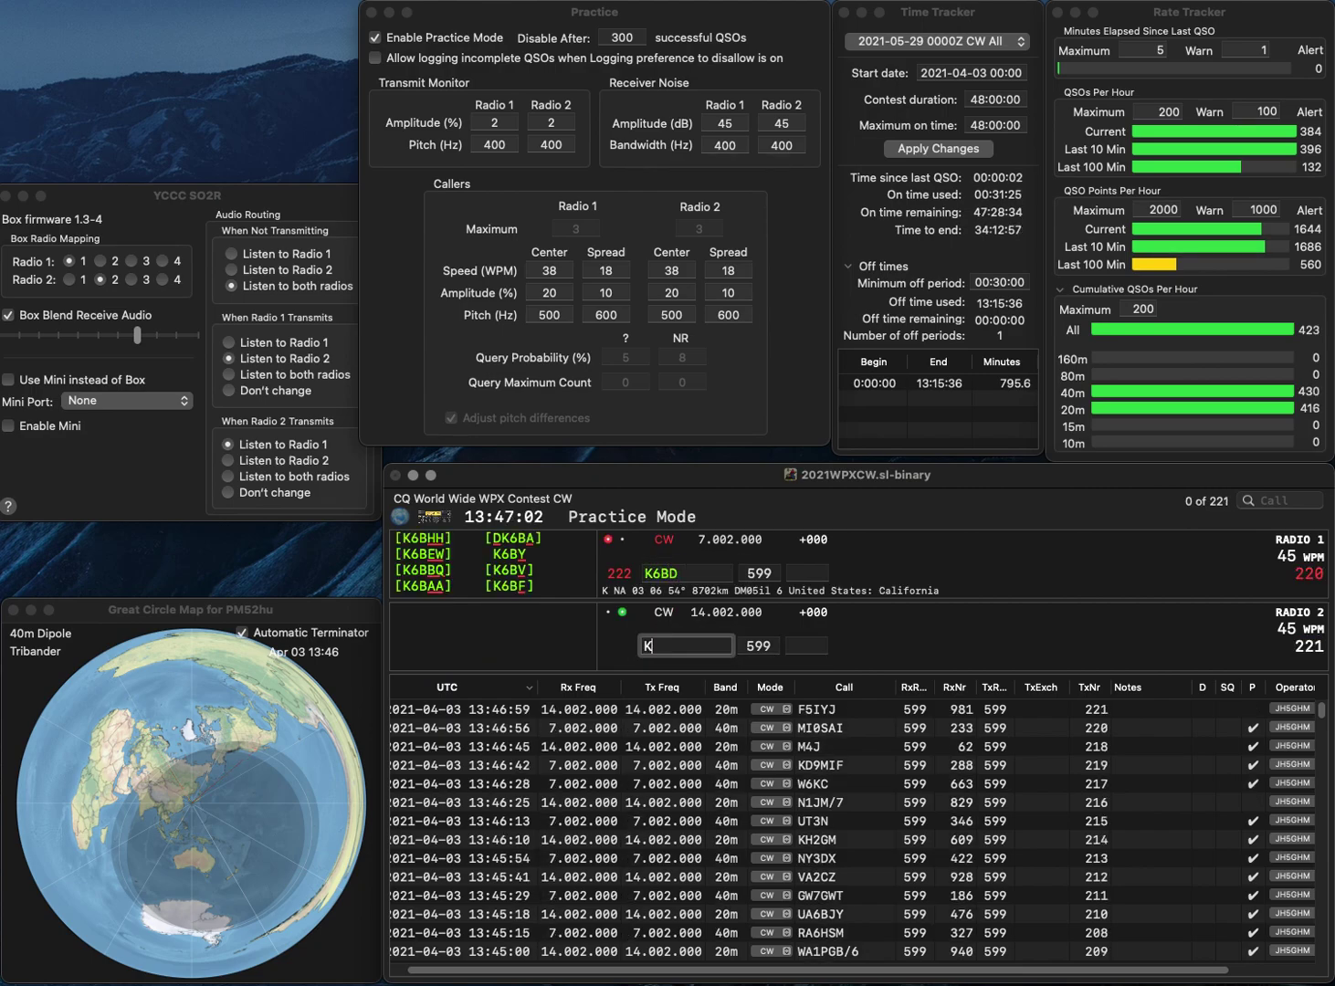
{"action": "type", "text": "5"}
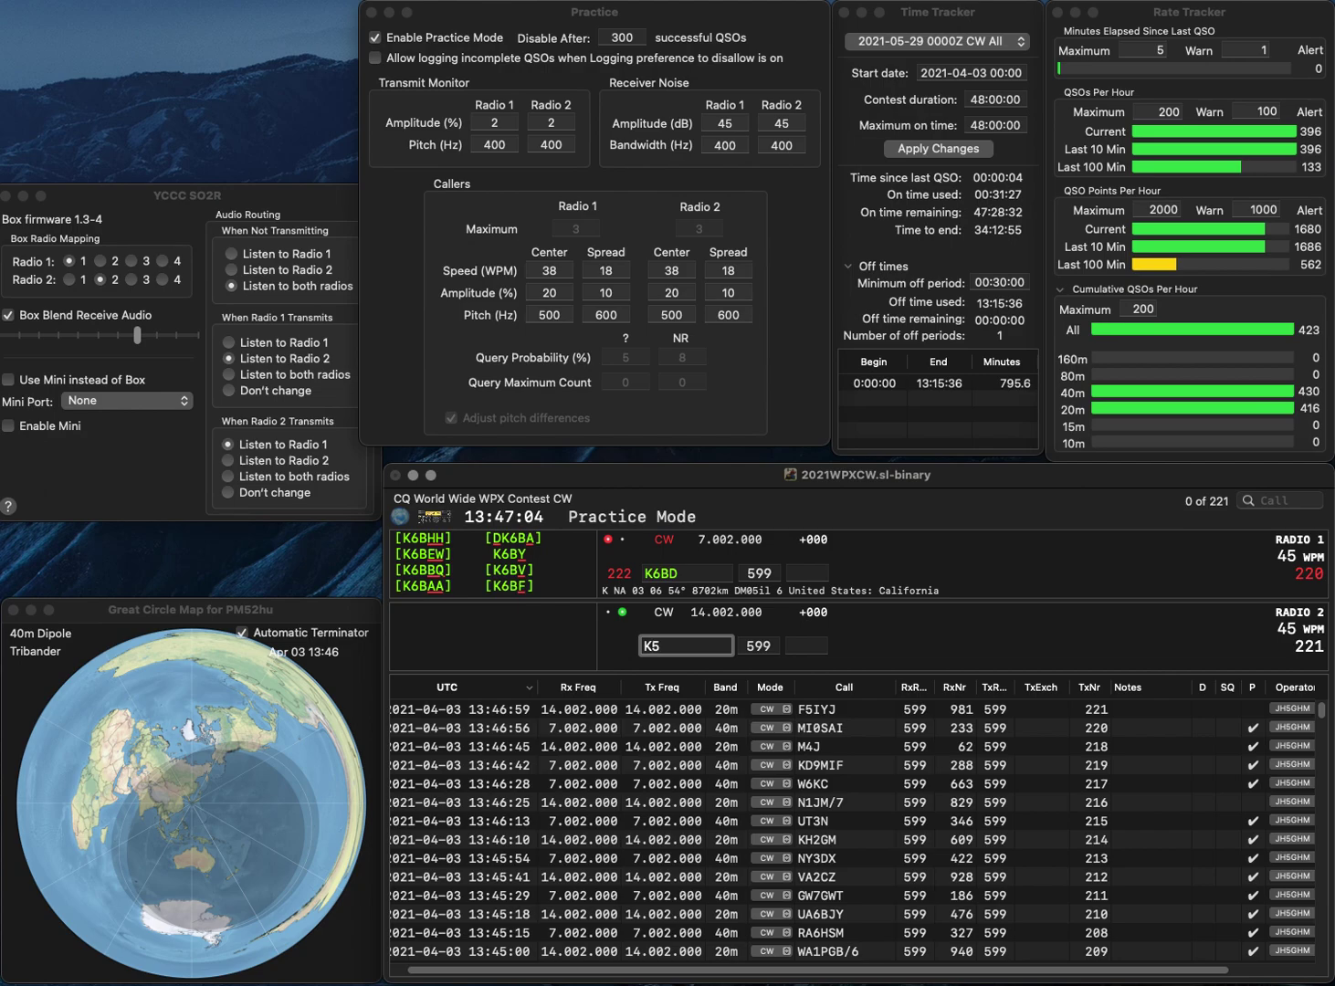
{"action": "type", "text": "WC"}
{"action": "key", "text": "Return"}
Replace the Radio 1 call with K5DX and send its exchange.
{"action": "key", "text": "BackSpace"}
{"action": "key", "text": "BackSpace"}
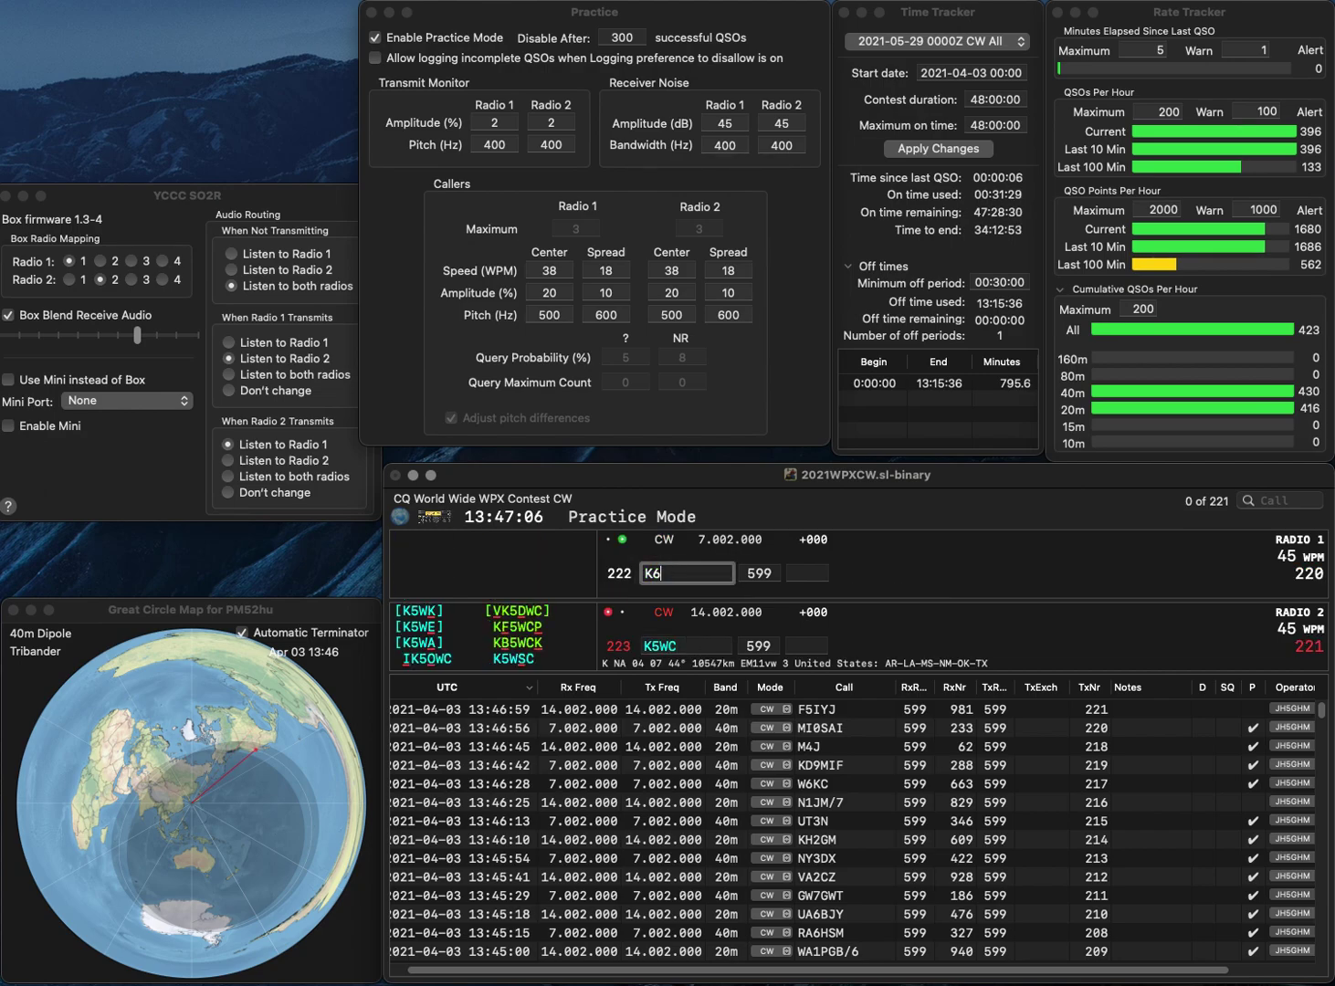
{"action": "type", "text": "5DX"}
{"action": "key", "text": "Home"}
{"action": "key", "text": "Delete"}
{"action": "key", "text": "BackSpace"}
{"action": "type", "text": "KH"}
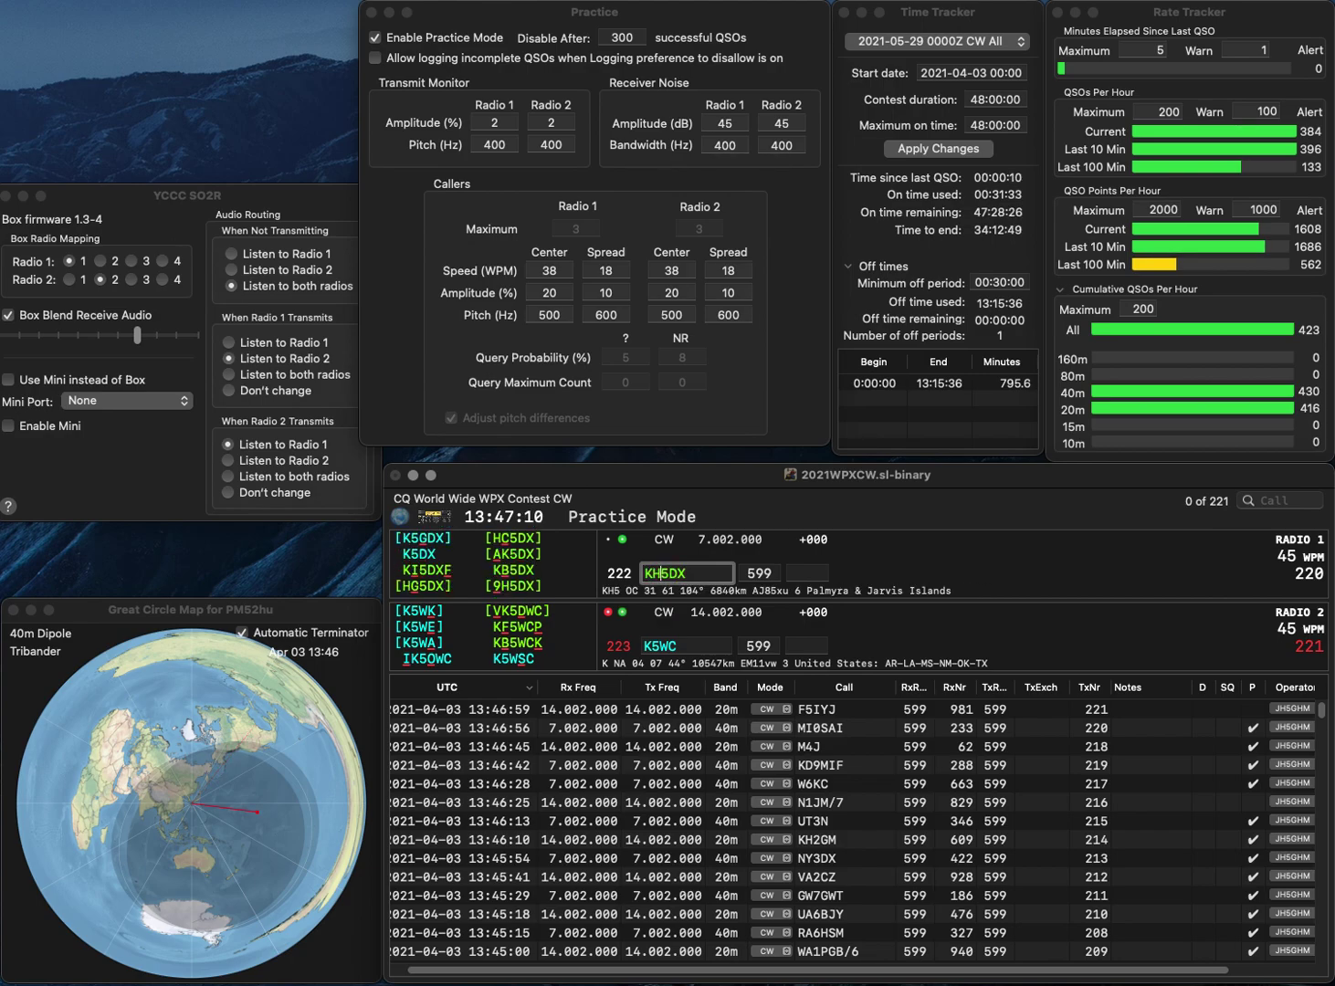
{"action": "key", "text": "BackSpace"}
{"action": "key", "text": "Return"}
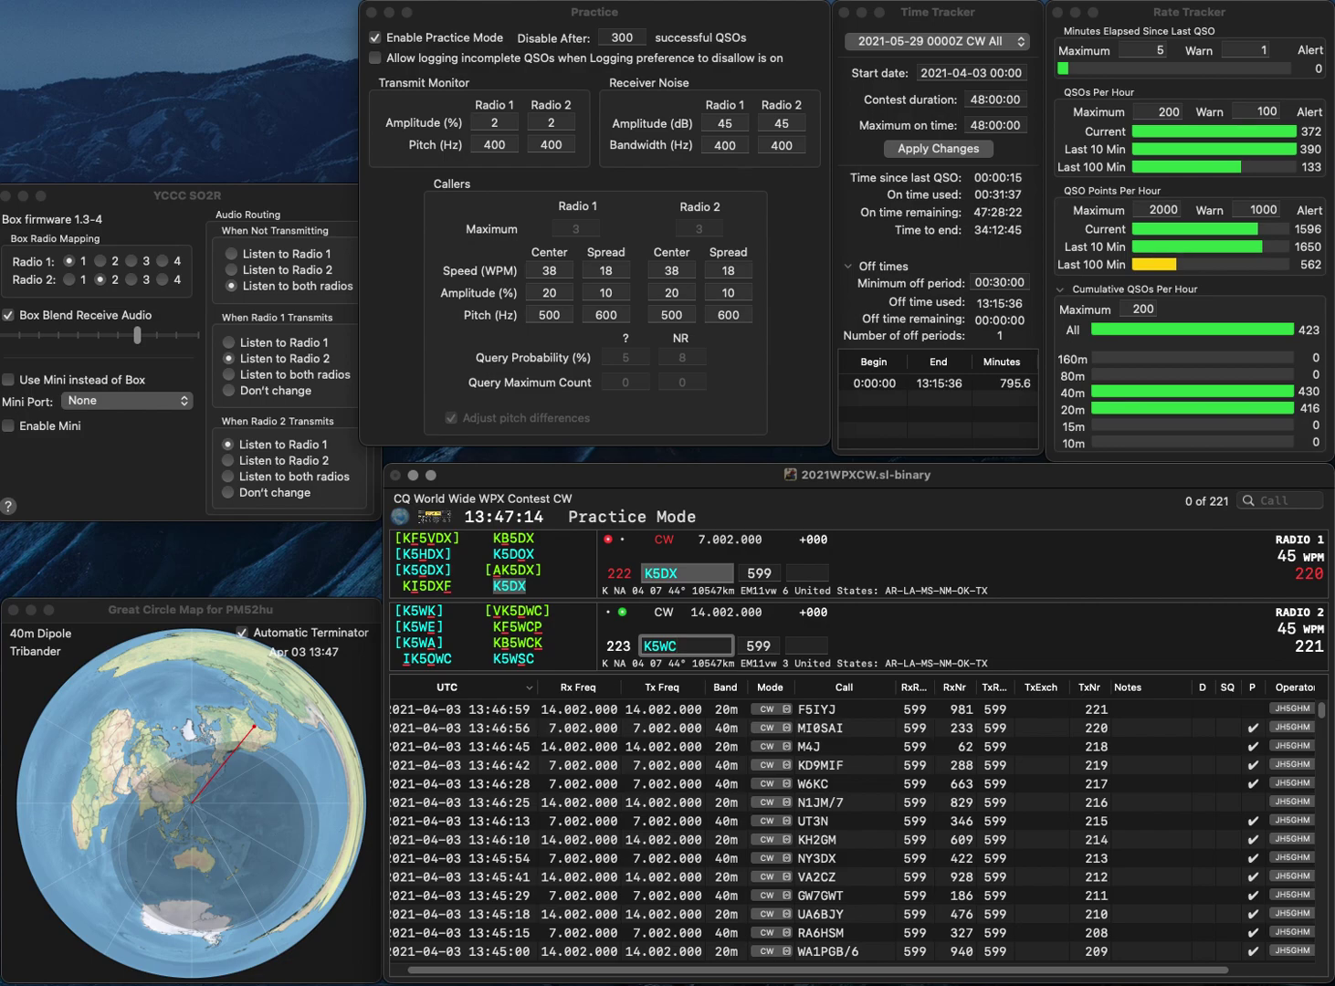
{"action": "type", "text": "J"}
{"action": "key", "text": "space"}
{"action": "type", "text": "51"}
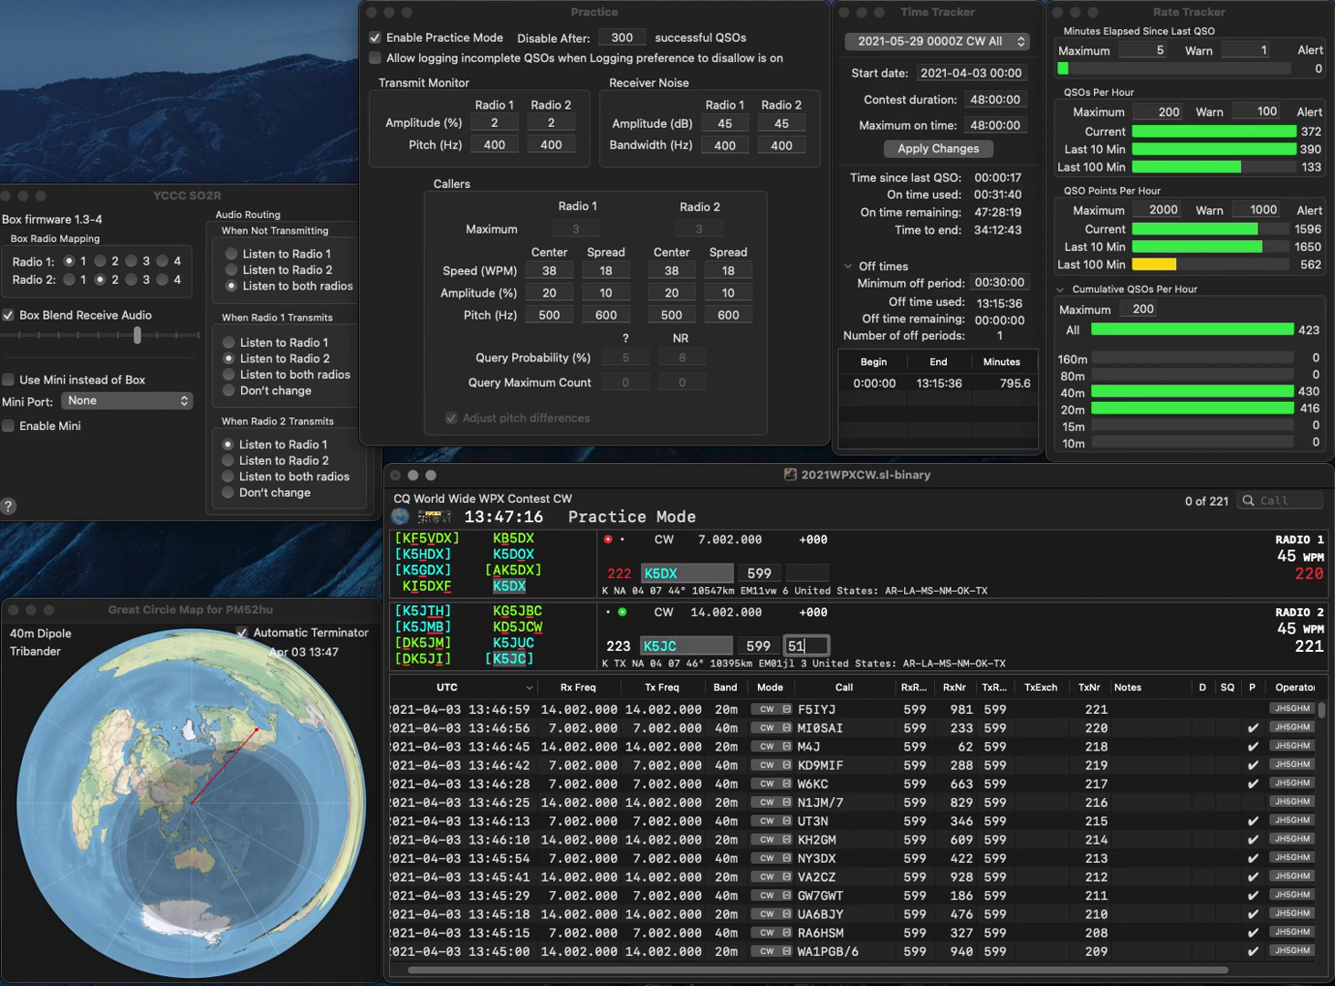
{"action": "key", "text": "Return"}
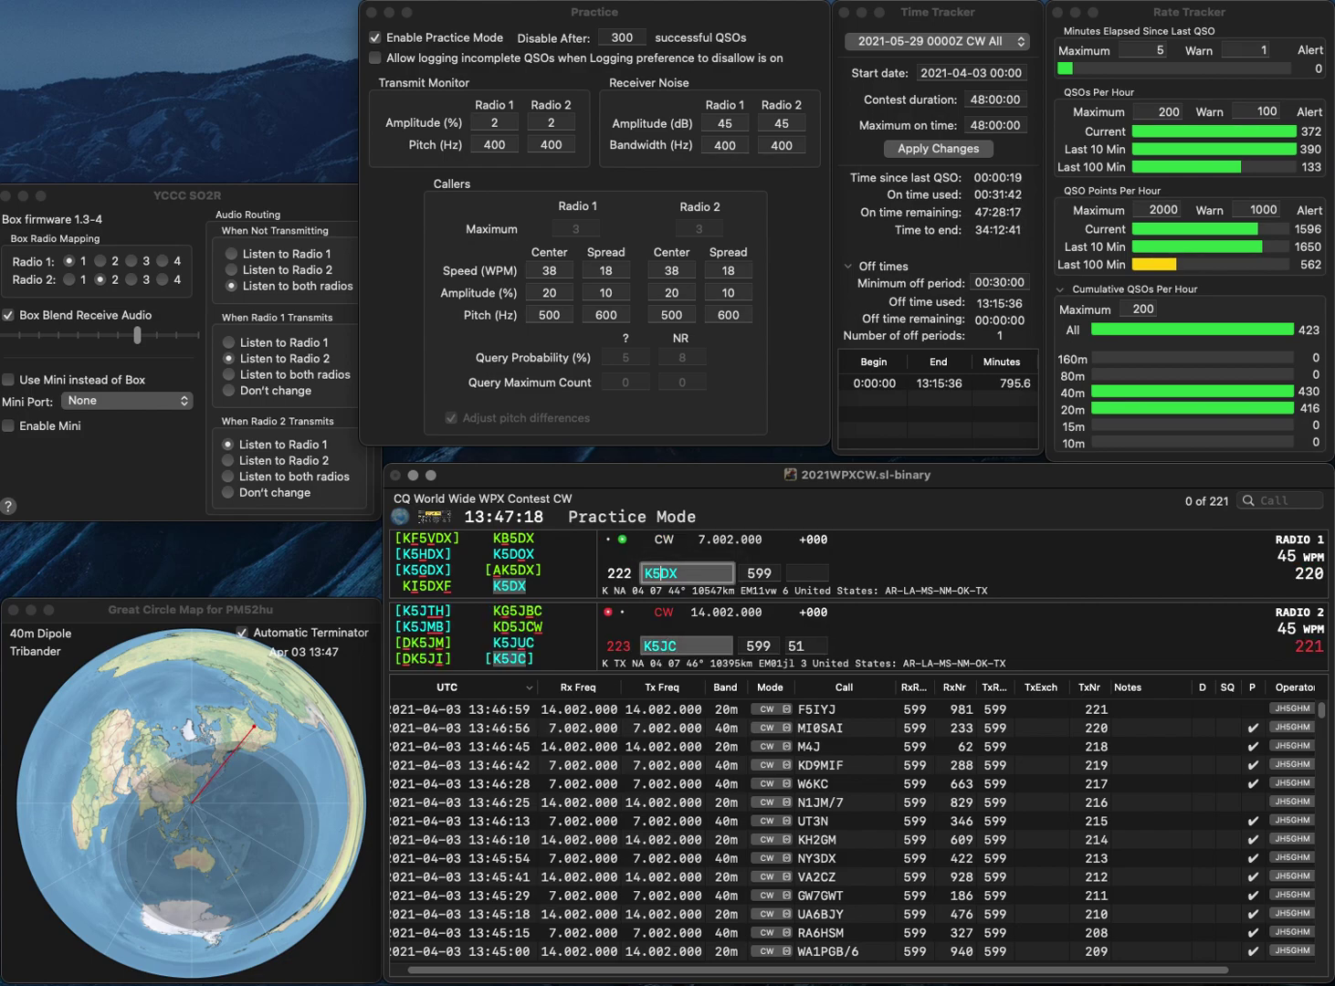
{"action": "left_click", "coordinate": [807, 645]}
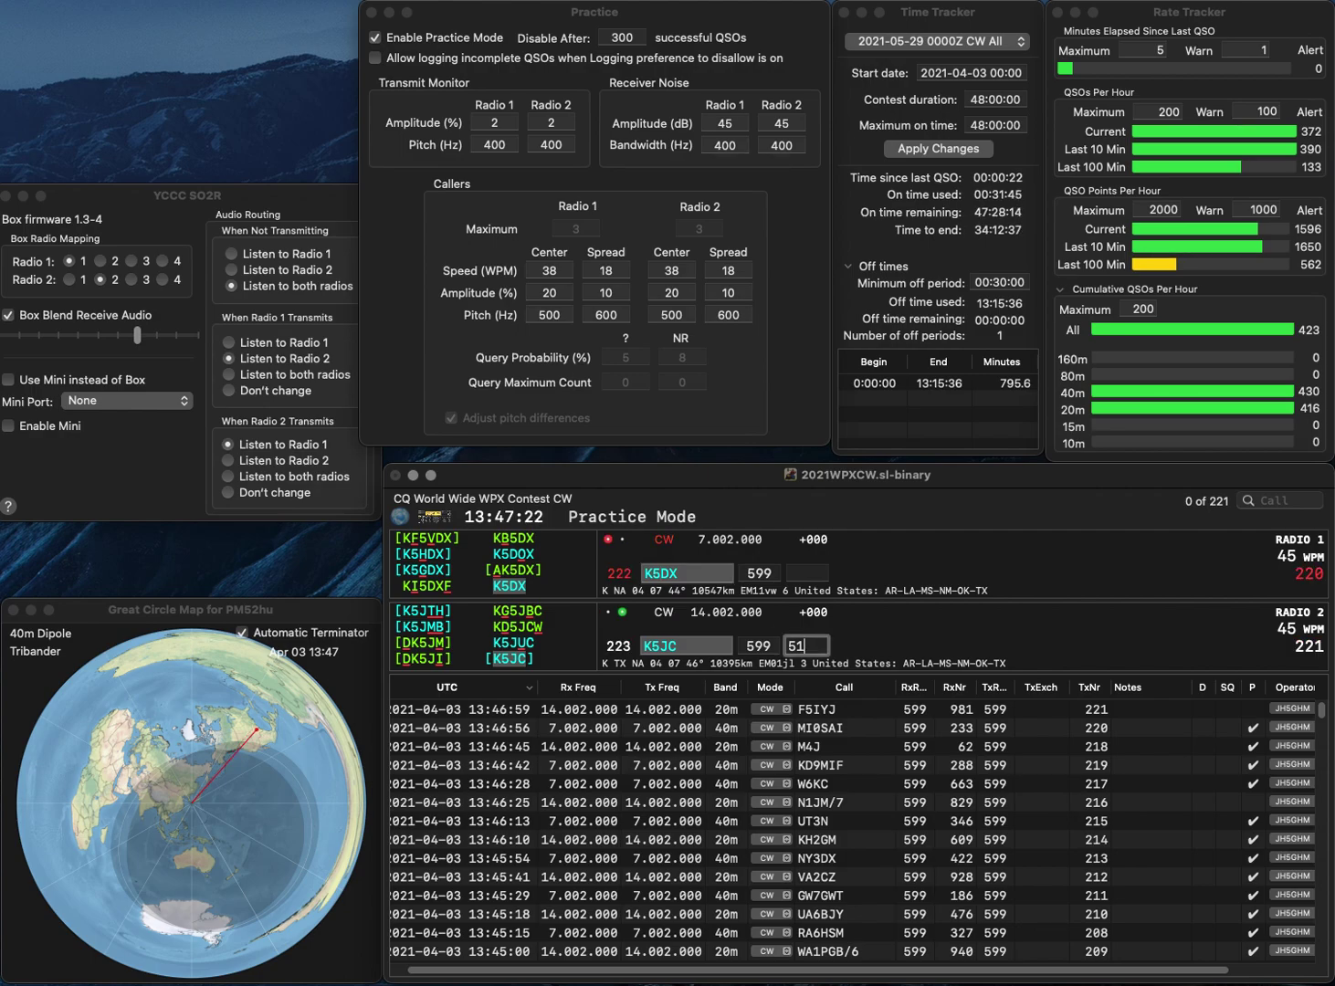
{"action": "key", "text": "Return"}
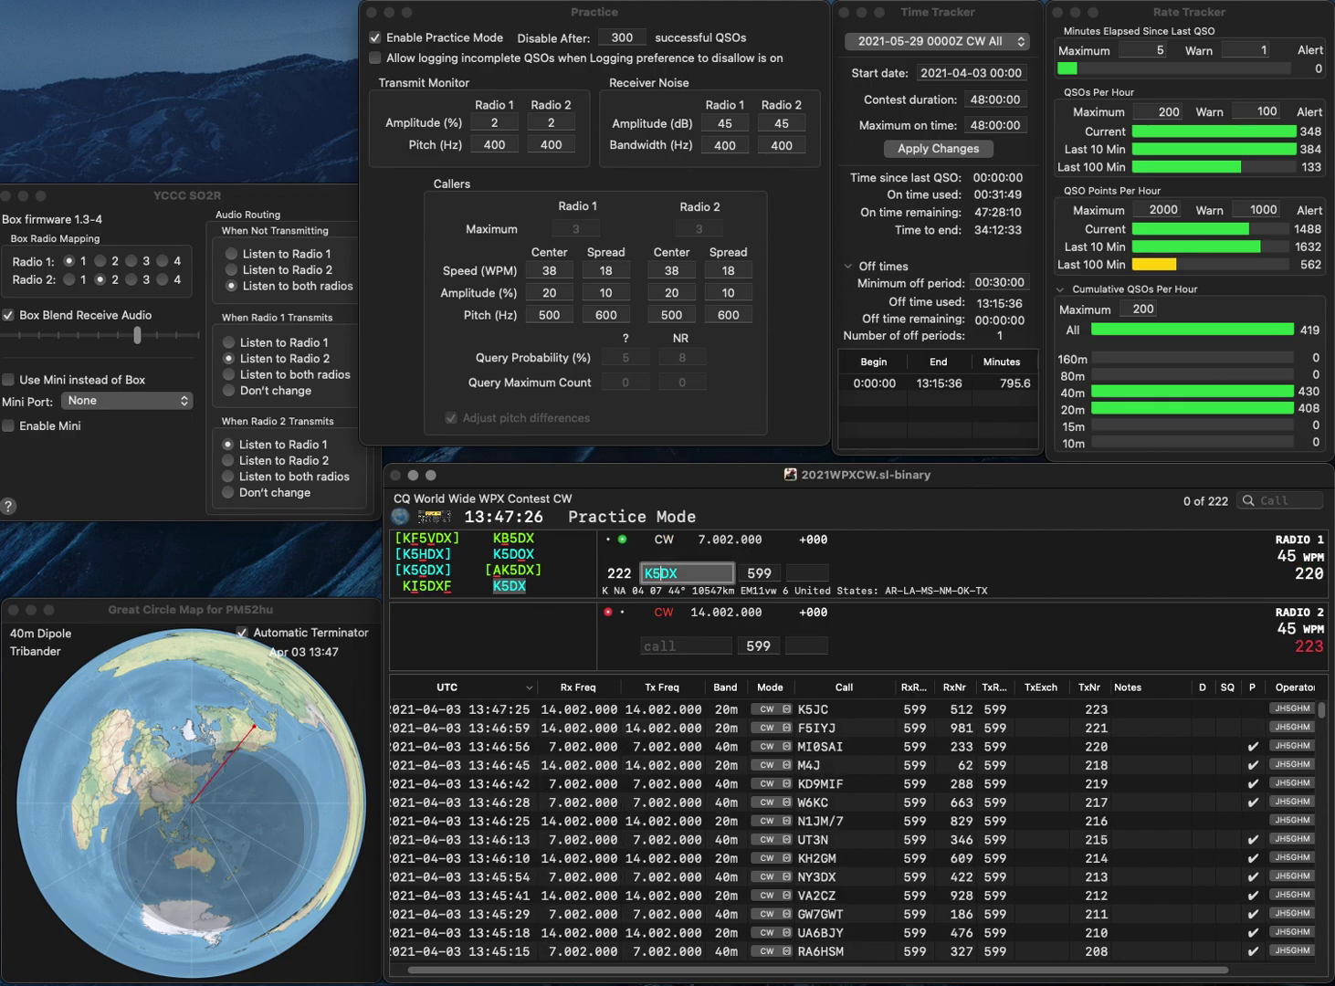
{"action": "type", "text": "B"}
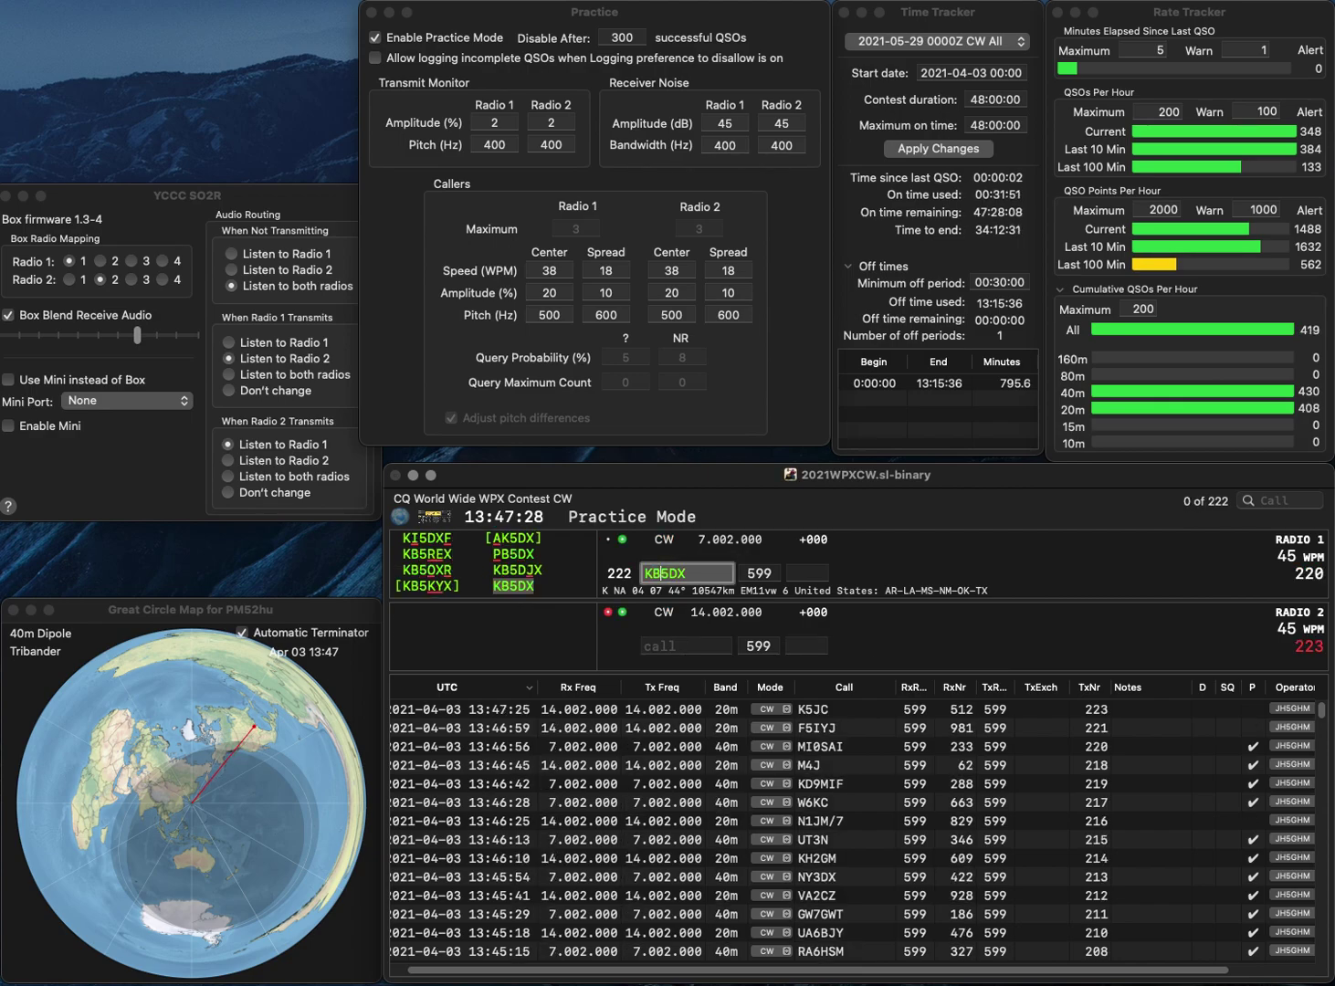
{"action": "key", "text": "Return"}
{"action": "type", "text": "AA4NC"}
{"action": "key", "text": "Return"}
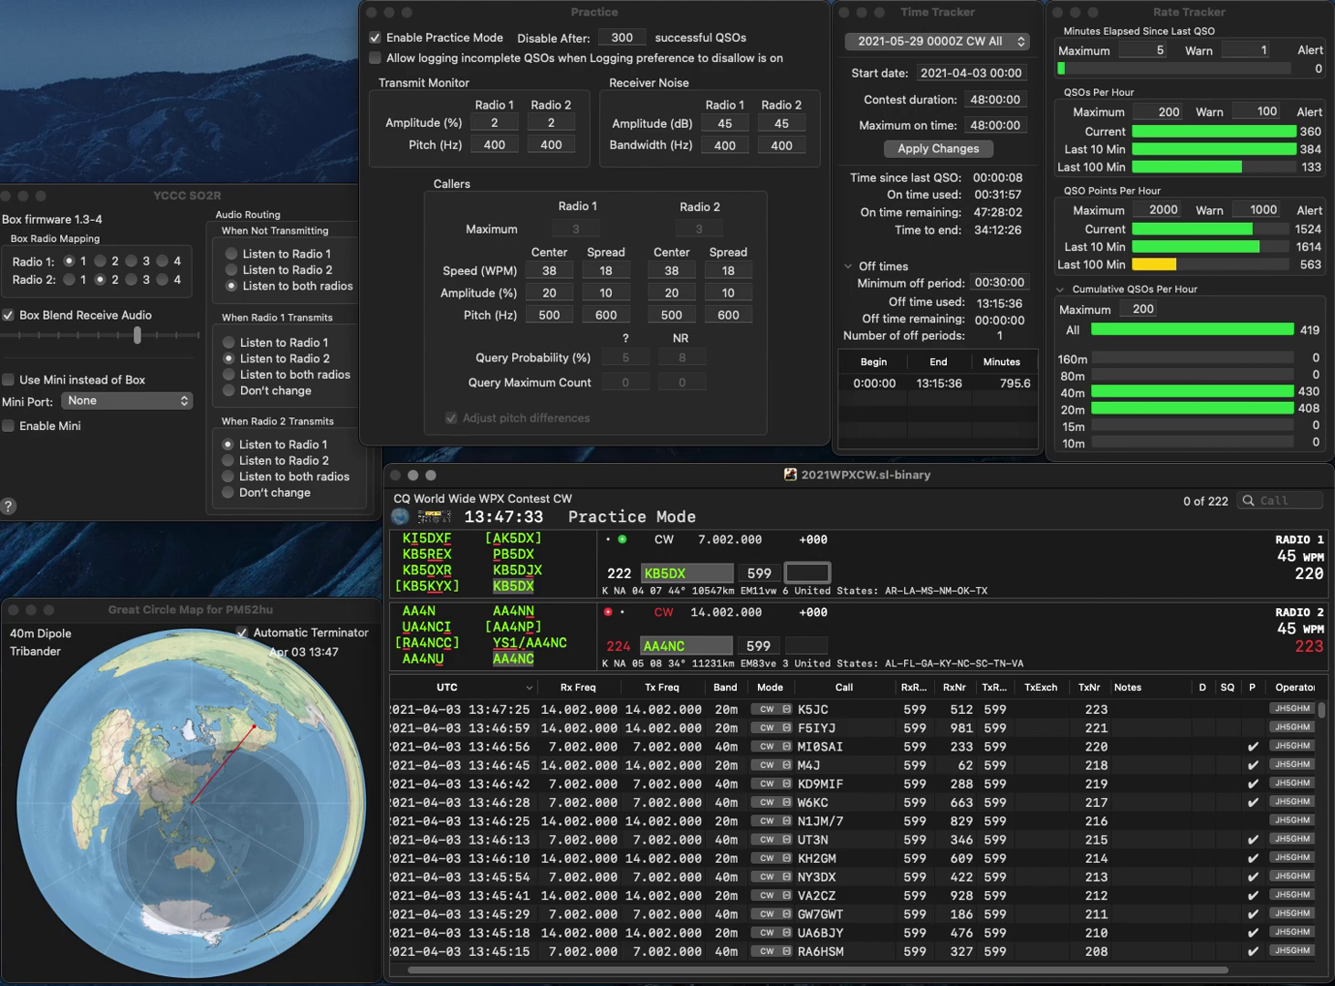
{"action": "type", "text": "286"}
{"action": "key", "text": "Return"}
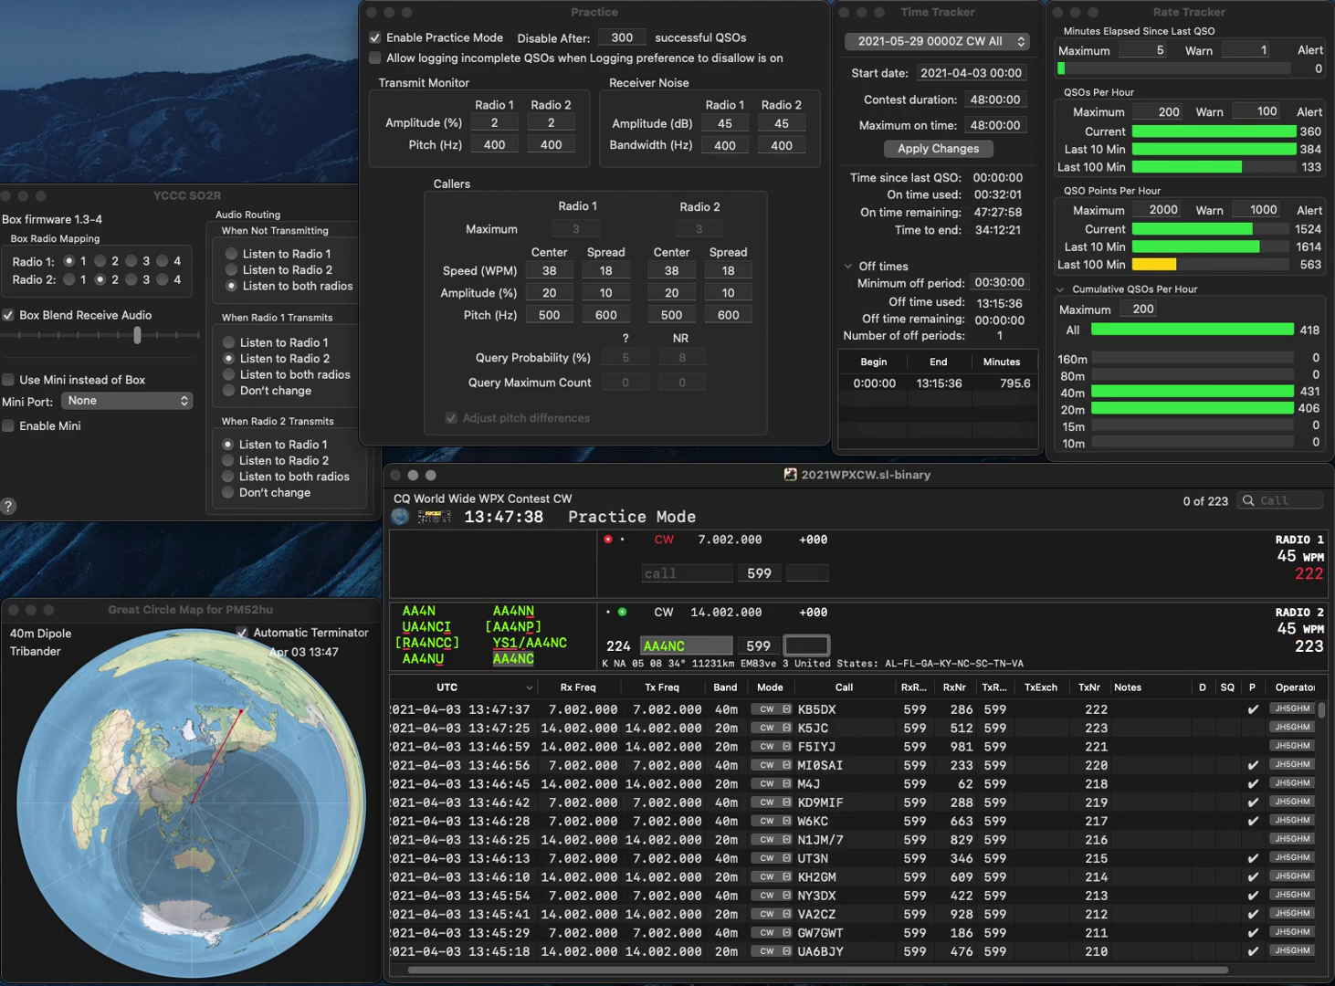
{"action": "type", "text": "933"}
{"action": "key", "text": "Return"}
Enter RW9W as the Radio 1 call and send its exchange.
{"action": "type", "text": "W9W"}
{"action": "key", "text": "Left"}
{"action": "key", "text": "Left"}
{"action": "key", "text": "Left"}
{"action": "type", "text": "R"}
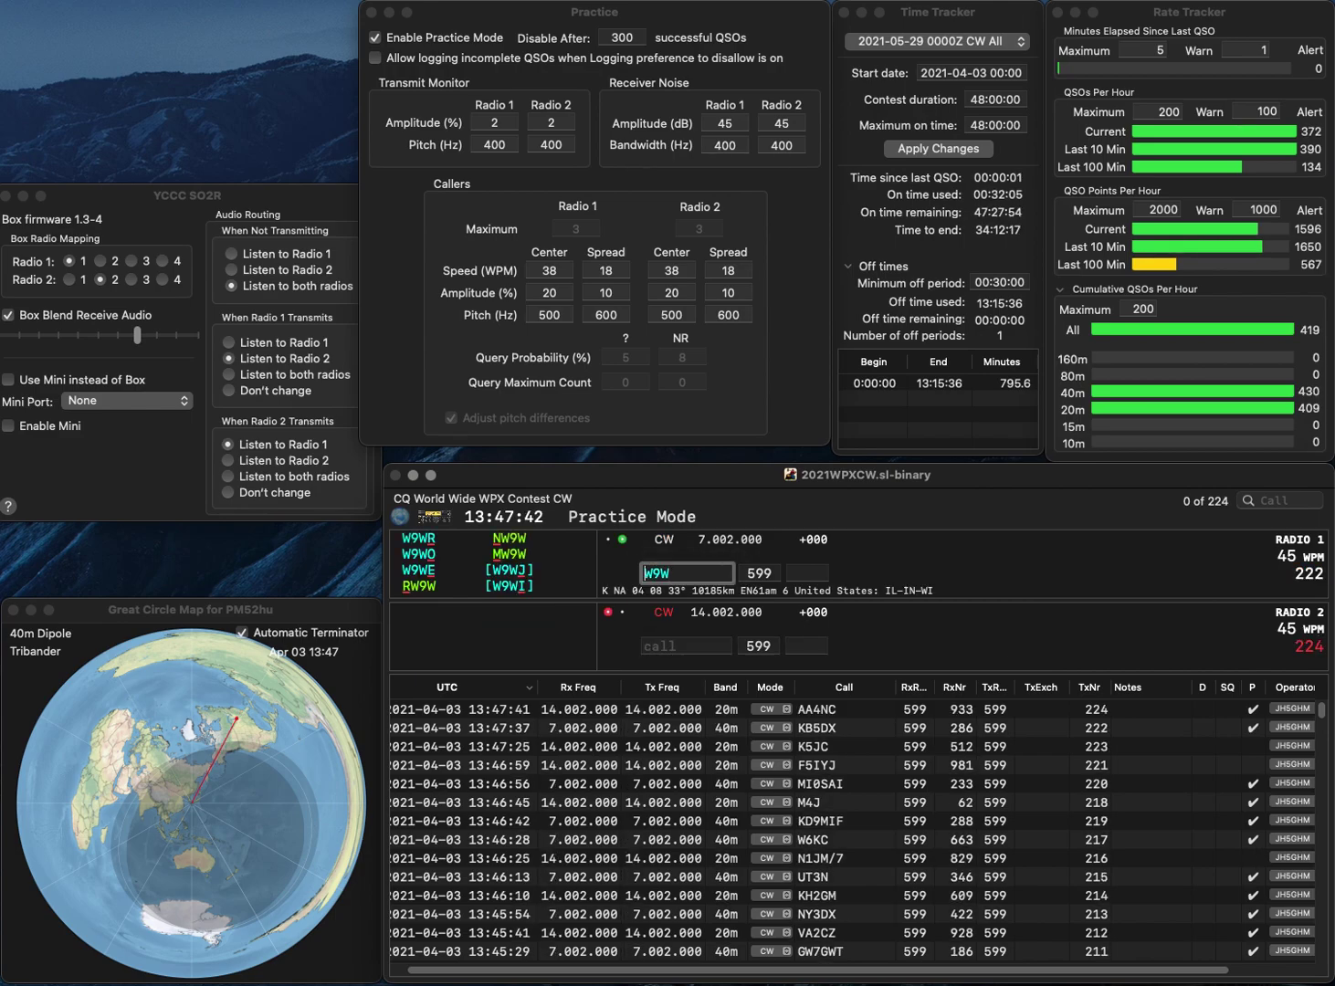
{"action": "key", "text": "Return"}
Enter DL2DQL as the Radio 2 call, send its exchange and return to Radio 1's received number.
{"action": "type", "text": "K"}
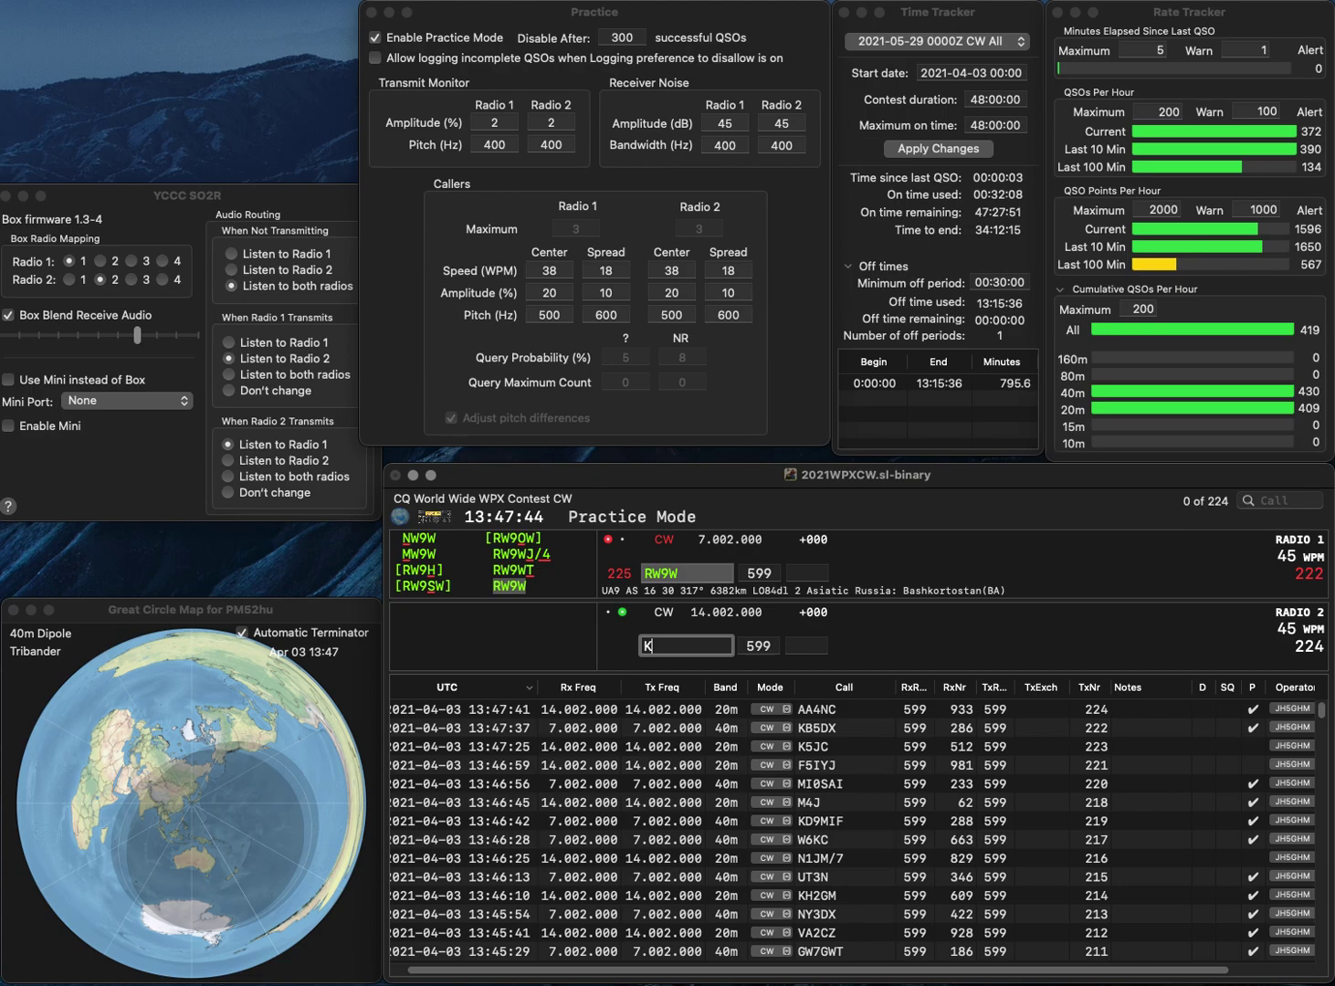
{"action": "type", "text": "DL2DQL"}
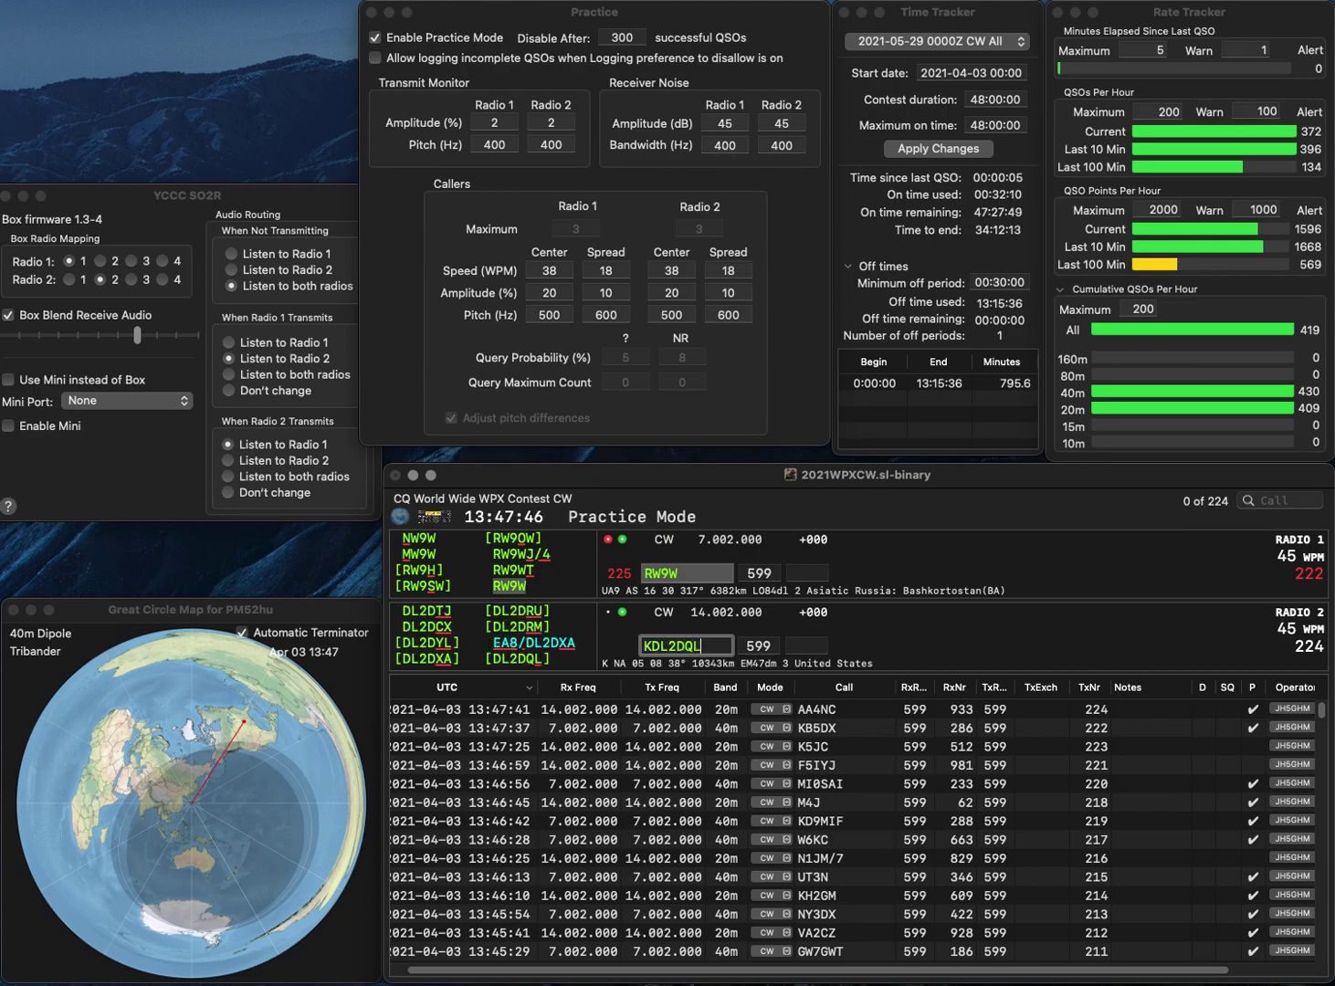
{"action": "key", "text": "Home"}
{"action": "key", "text": "Delete"}
{"action": "key", "text": "Return"}
{"action": "key", "text": "Tab"}
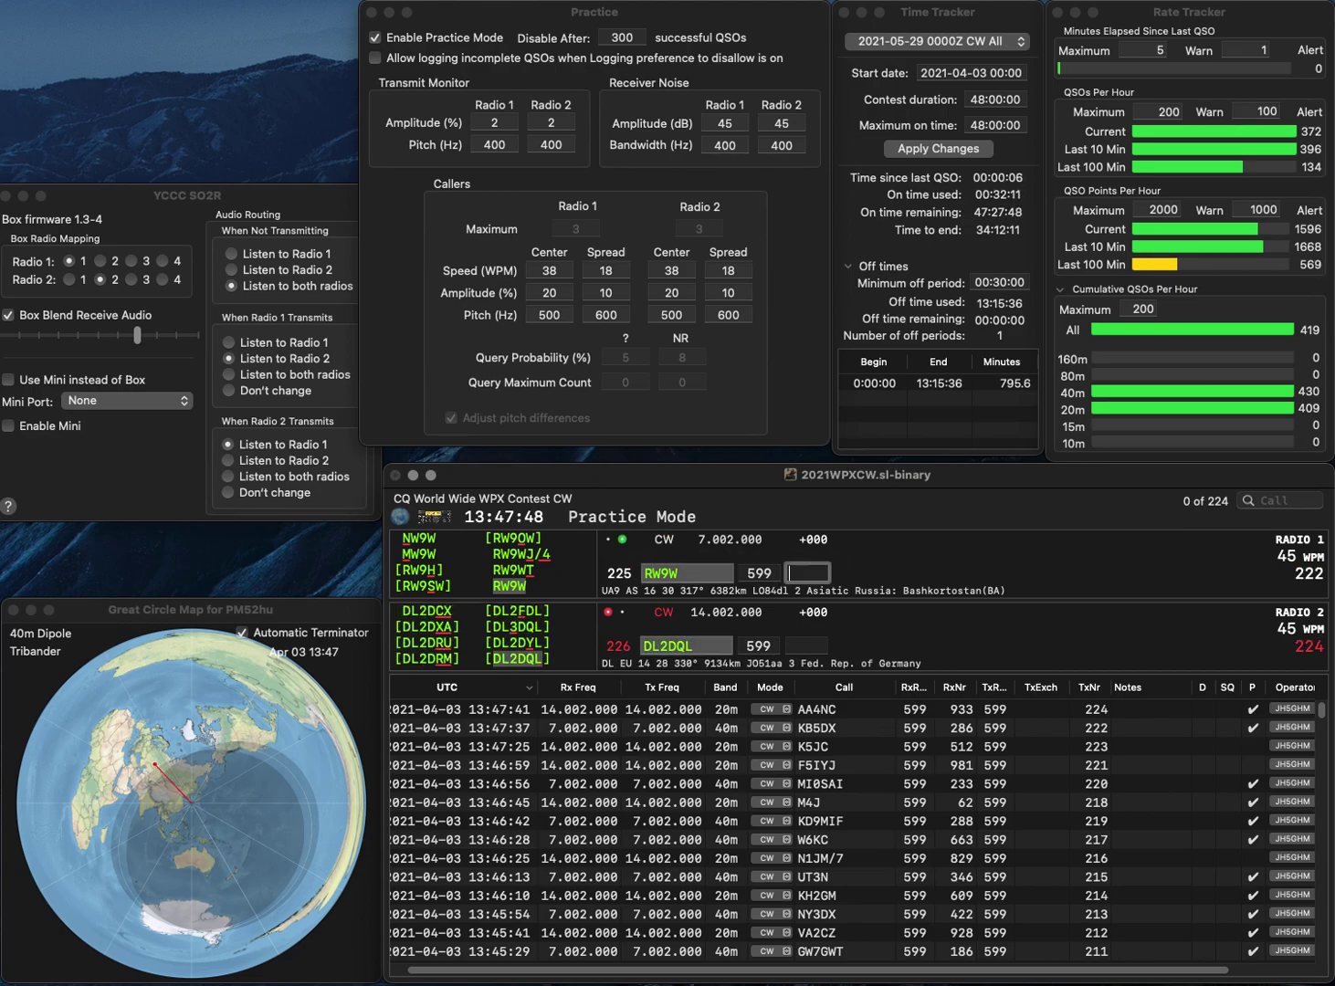
Log RW9W on Radio 1 with received number 665 and DL2DQL on Radio 2 with received number 423.
{"action": "type", "text": "665"}
{"action": "key", "text": "Return"}
{"action": "key", "text": "Tab"}
{"action": "type", "text": "423"}
{"action": "key", "text": "Return"}
{"action": "type", "text": "G7N"}
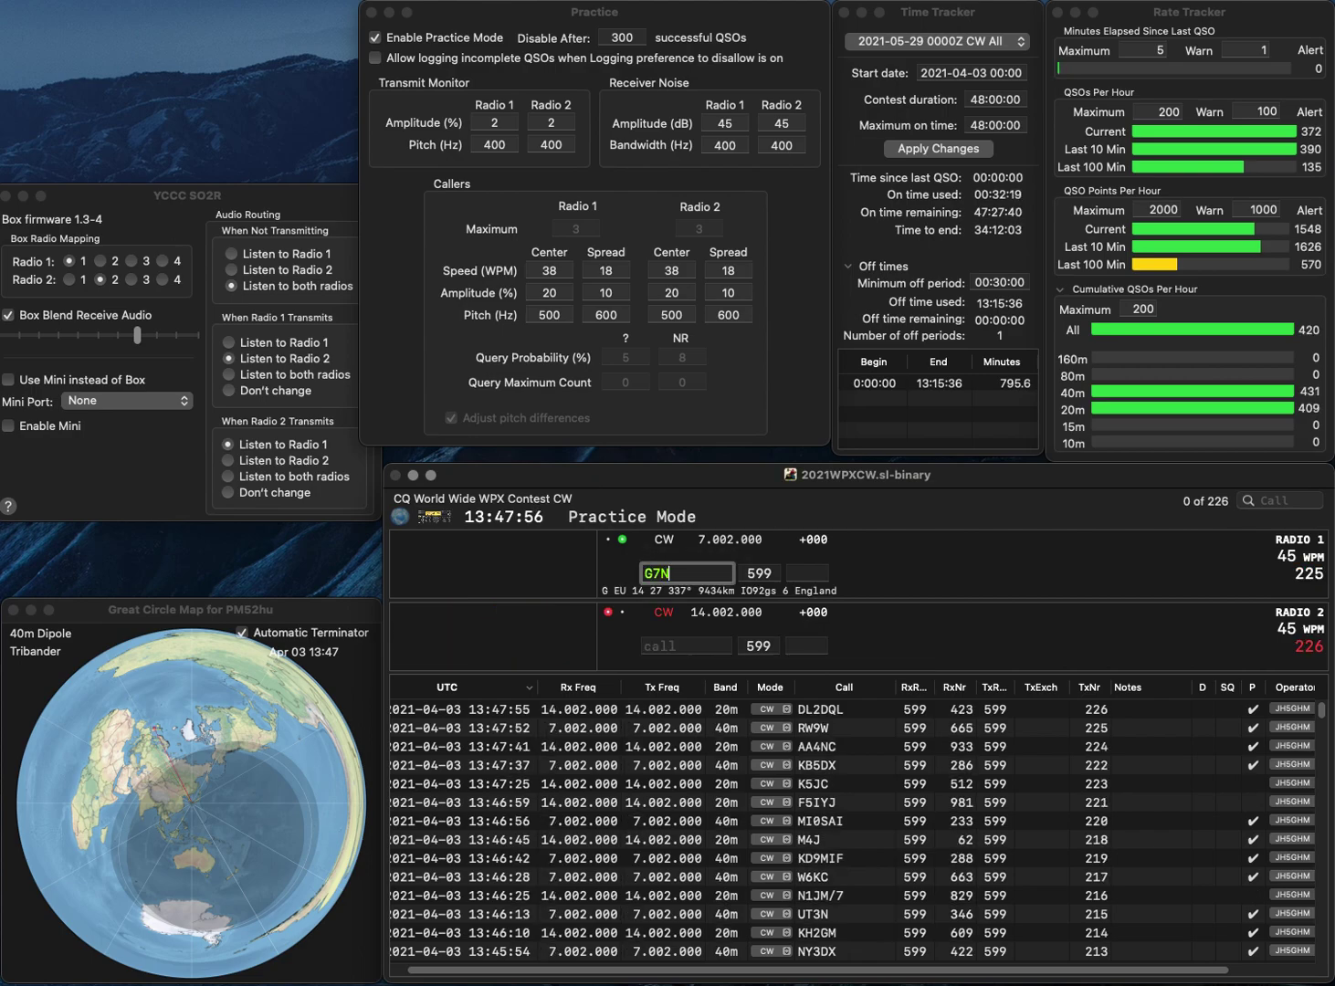
{"action": "type", "text": "OT"}
{"action": "key", "text": "Return"}
{"action": "type", "text": "KD5JCW"}
{"action": "key", "text": "Return"}
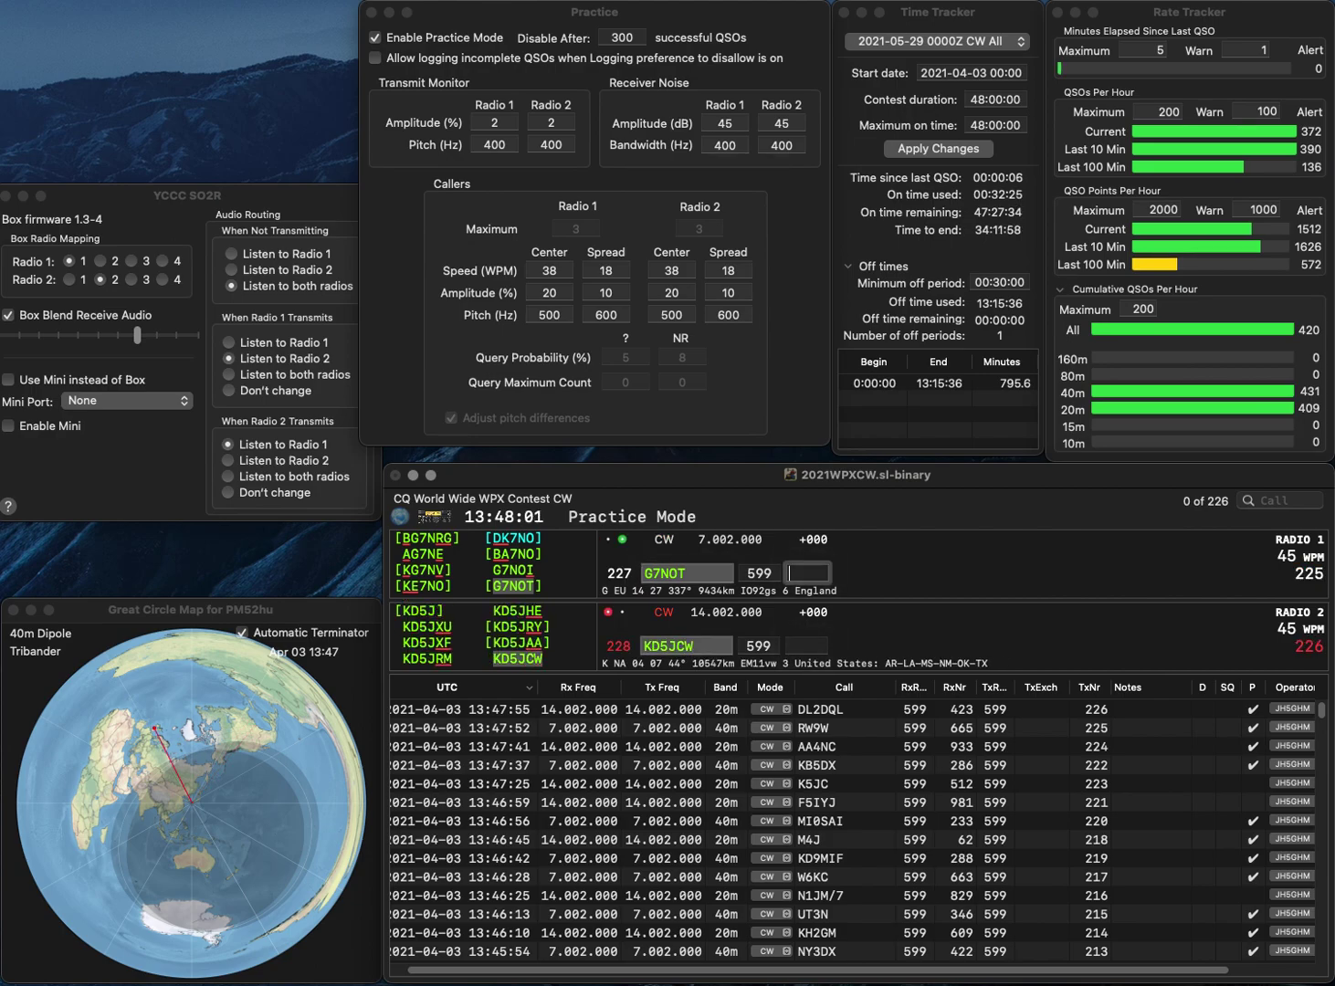
{"action": "type", "text": "513"}
{"action": "key", "text": "Return"}
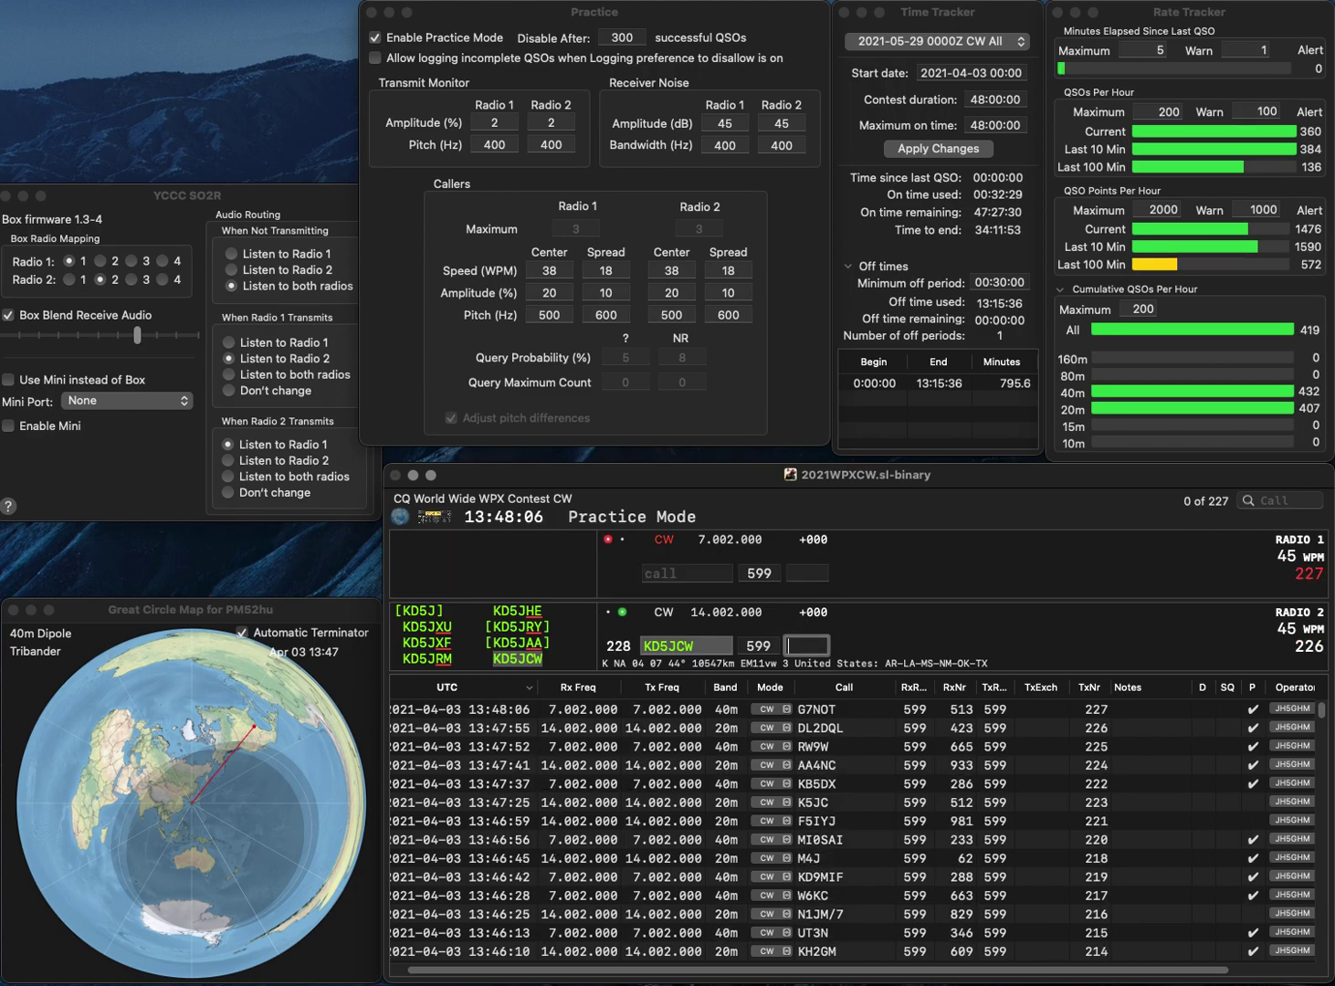
{"action": "type", "text": "101"}
{"action": "key", "text": "Return"}
Enter WA4PGM as the Radio 1 call, correcting its prefix, and send its exchange.
{"action": "type", "text": "AA4"}
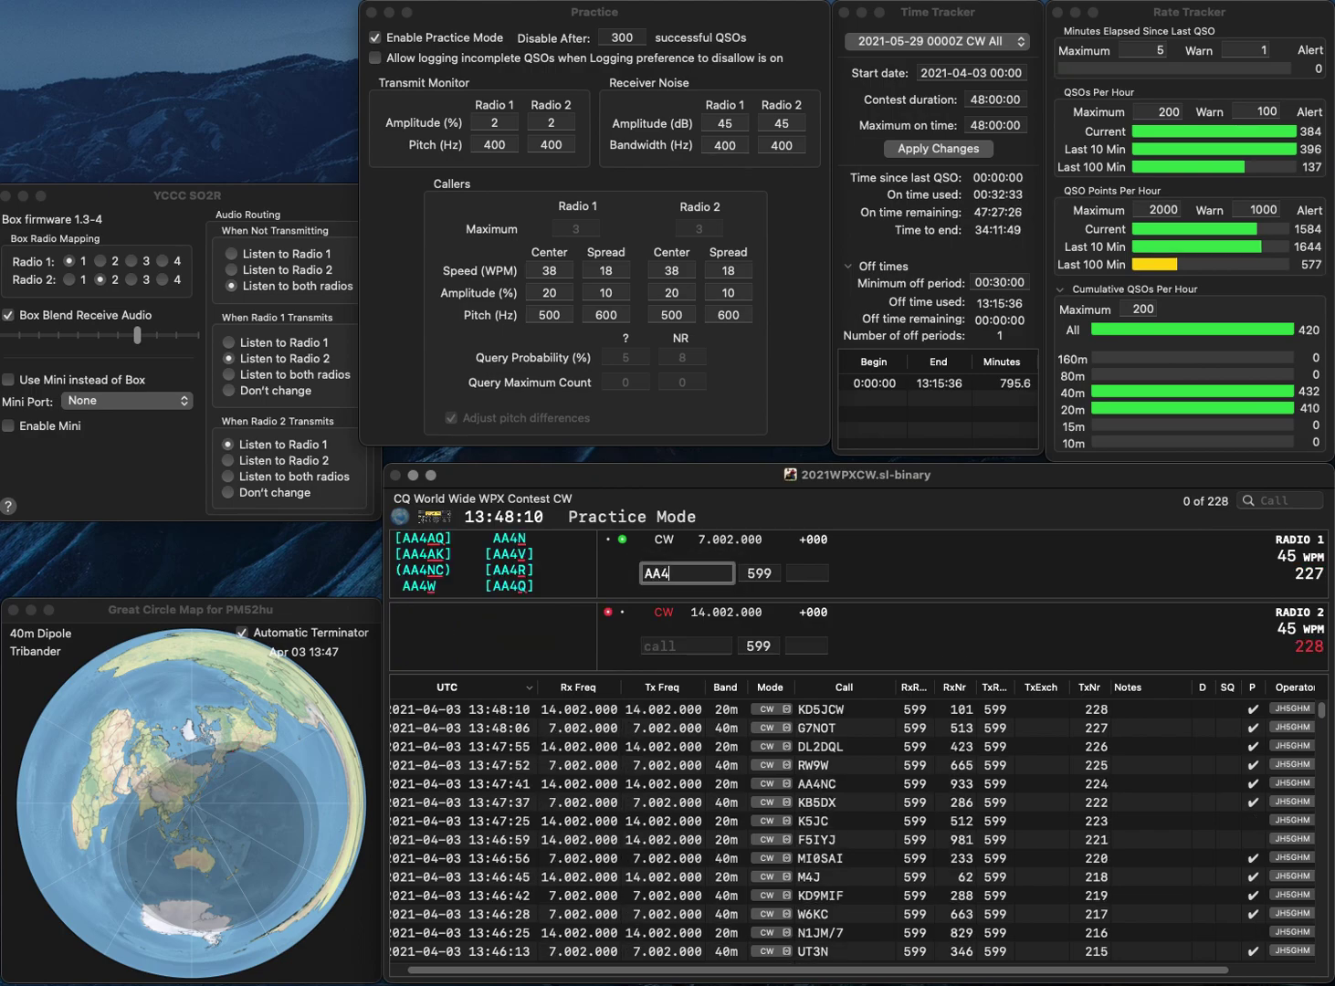
{"action": "type", "text": "PGM"}
{"action": "key", "text": "Home"}
{"action": "key", "text": "Delete"}
{"action": "type", "text": "W"}
{"action": "key", "text": "Return"}
Enter R3UG as the Radio 2 call and send its exchange.
{"action": "type", "text": "3UG"}
{"action": "key", "text": "Home"}
{"action": "type", "text": "R"}
{"action": "key", "text": "Return"}
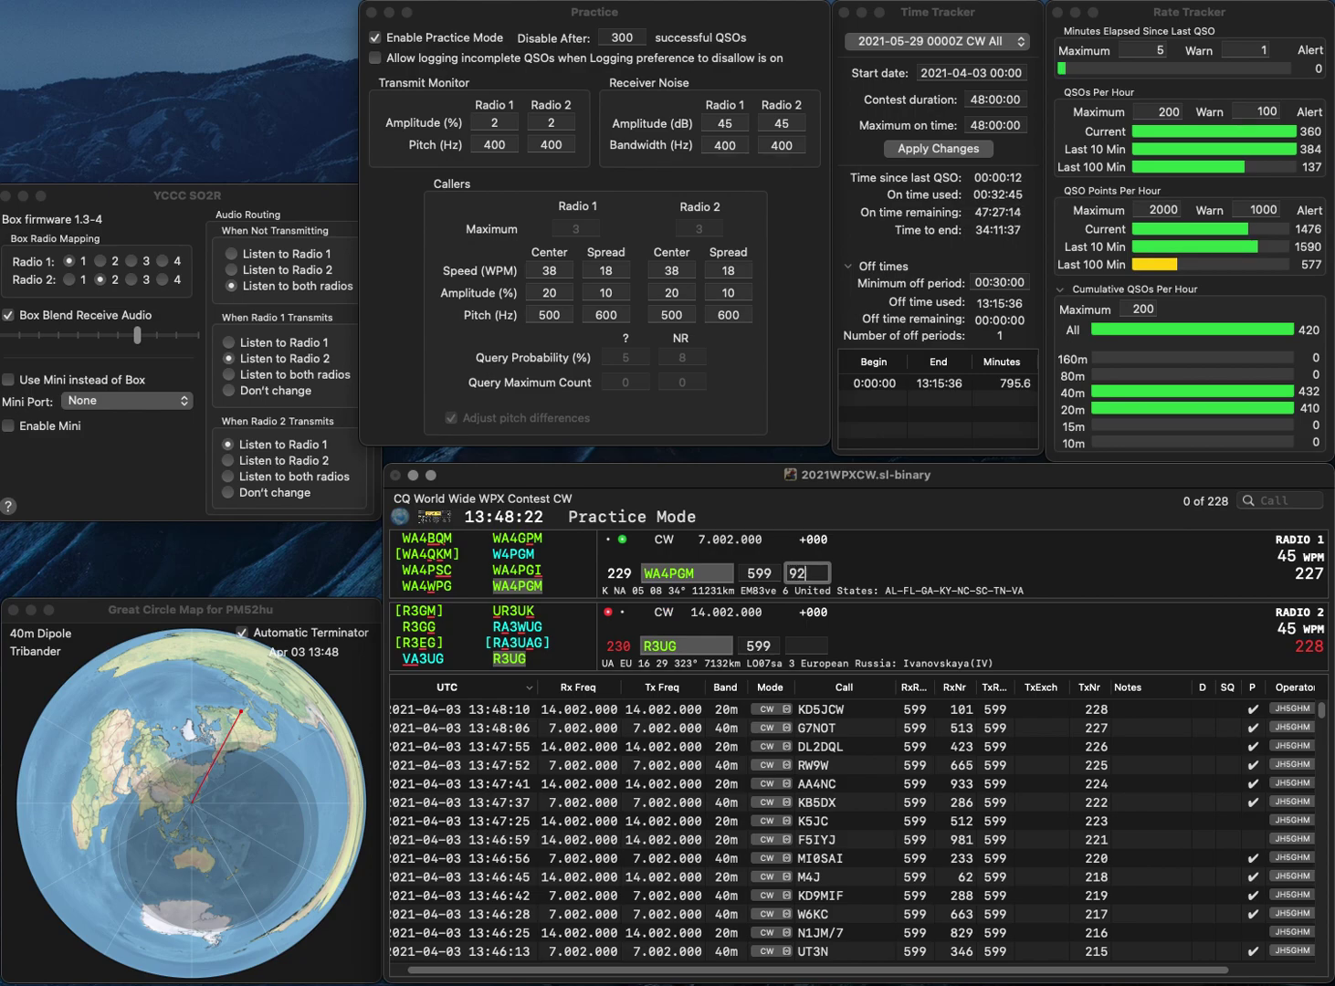
{"action": "type", "text": "3"}
{"action": "key", "text": "Return"}
{"action": "key", "text": "space"}
{"action": "type", "text": "476"}
{"action": "key", "text": "Return"}
{"action": "type", "text": "1QN"}
{"action": "key", "text": "Return"}
{"action": "type", "text": "SM5E"}
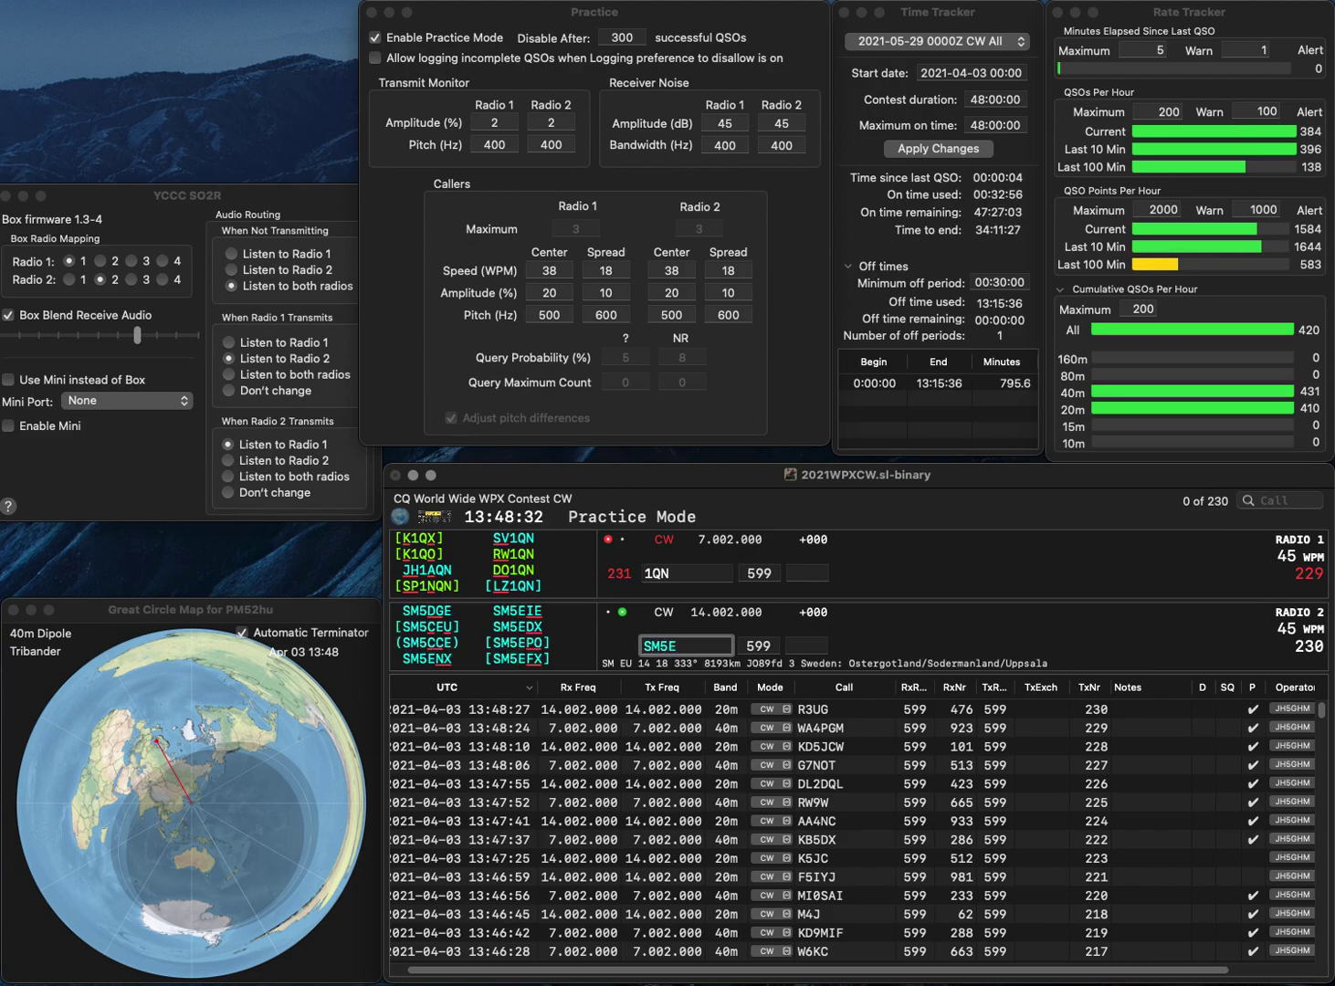
{"action": "type", "text": "IE"}
{"action": "key", "text": "Return"}
{"action": "type", "text": "LZ"}
{"action": "key", "text": "Return"}
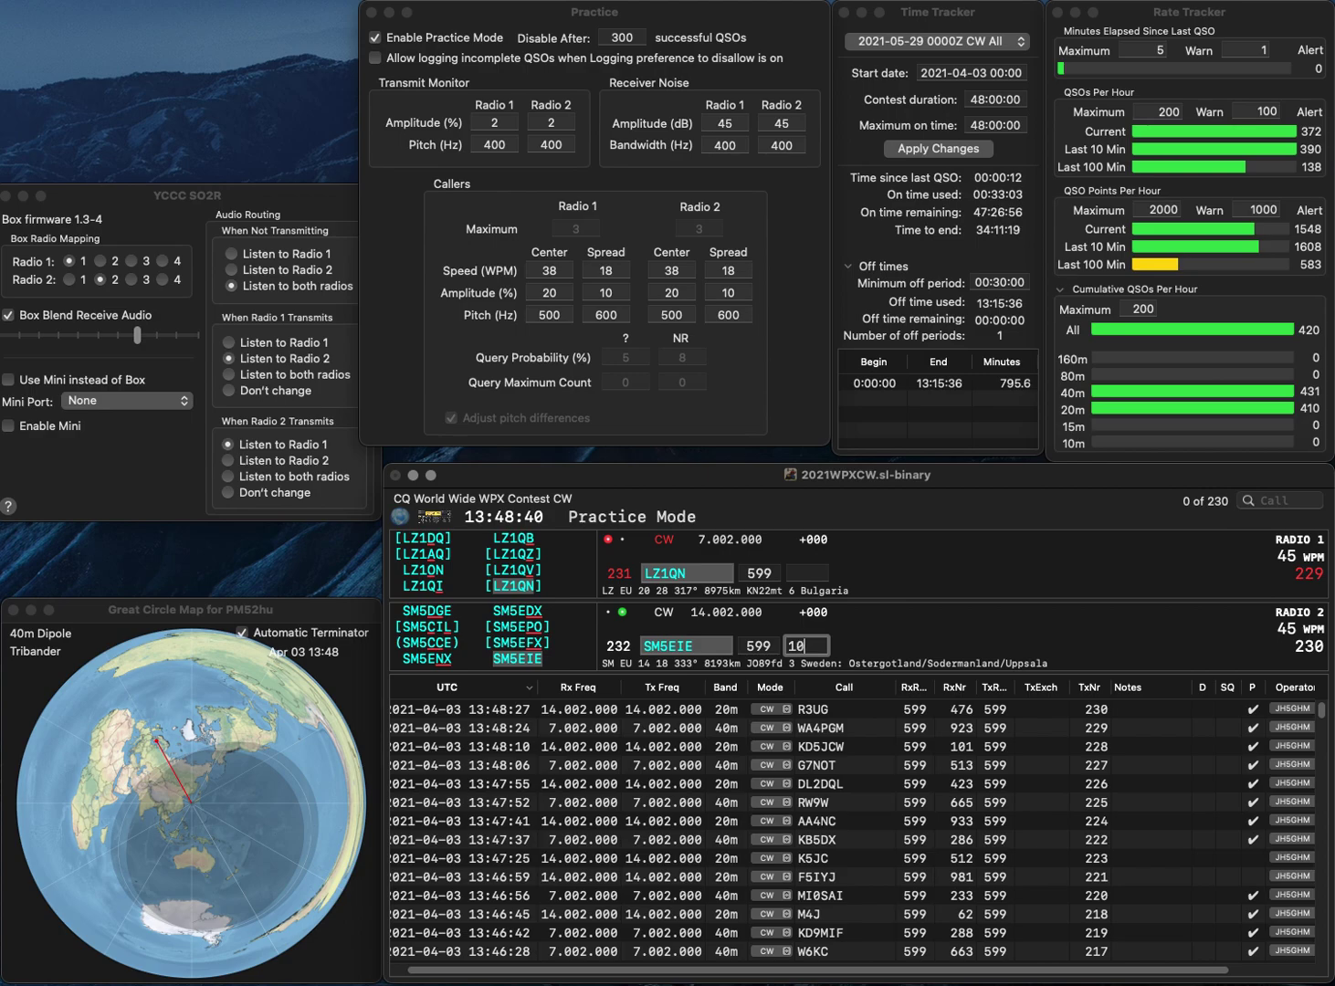
{"action": "key", "text": "Return"}
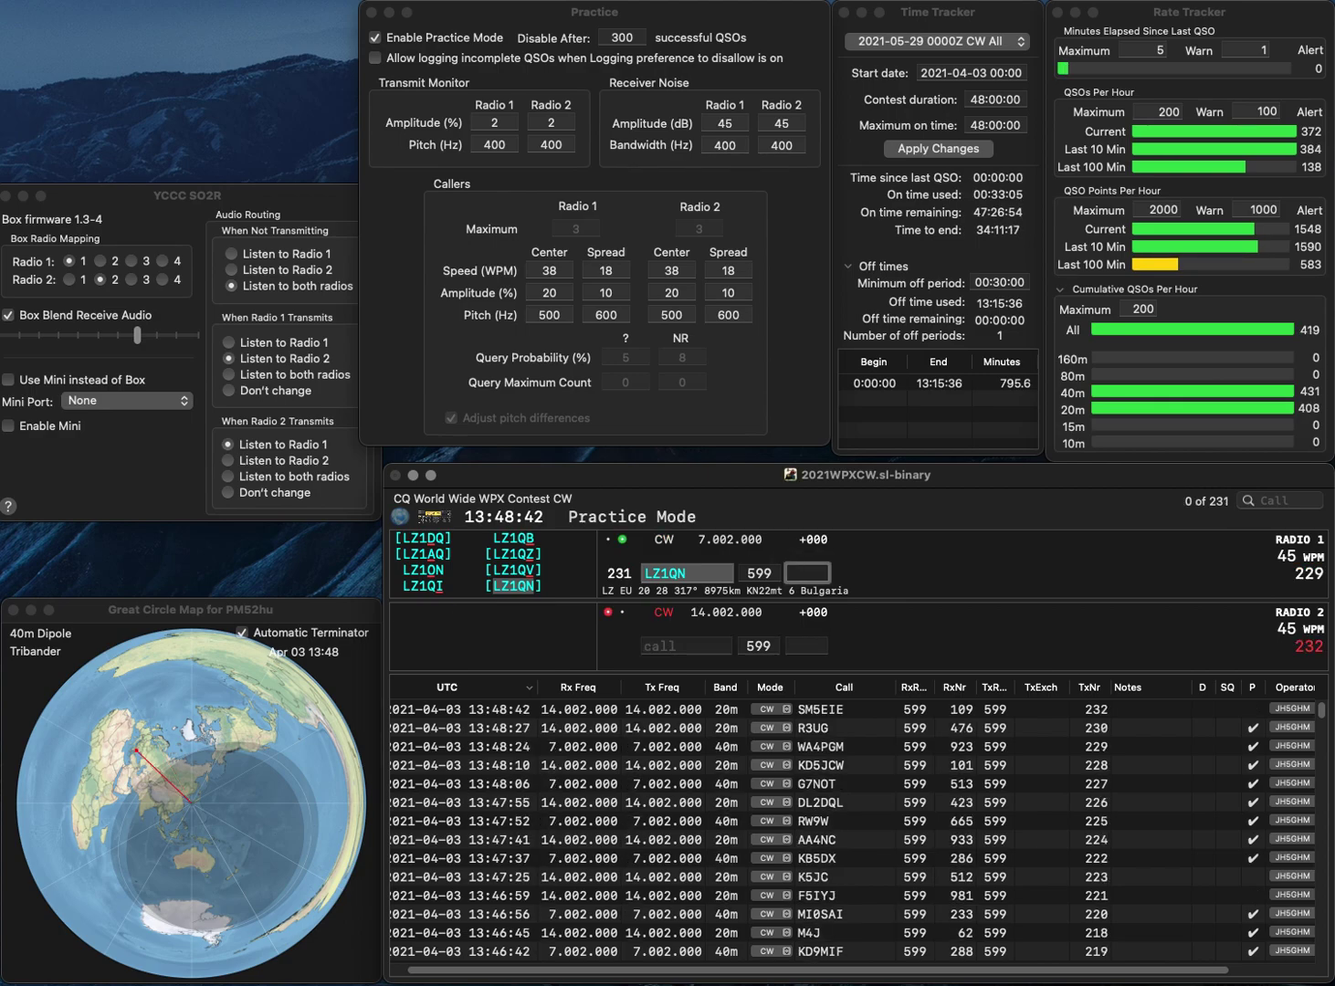
{"action": "type", "text": "21-04"}
{"action": "key", "text": "BackSpace"}
{"action": "type", "text": "3"}
{"action": "key", "text": "Return"}
{"action": "type", "text": "P"}
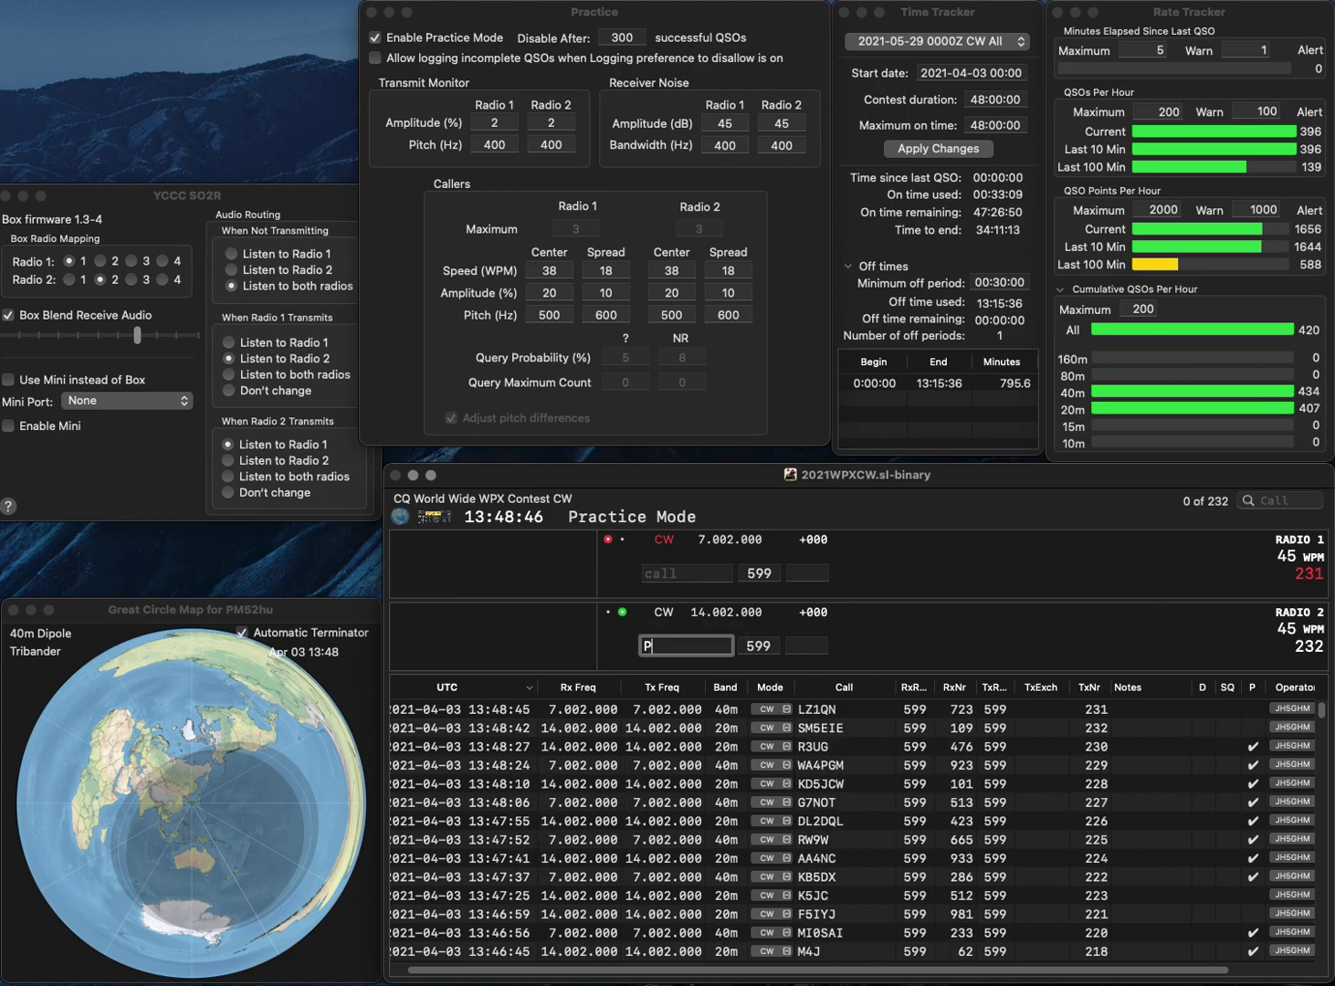
{"action": "type", "text": "P"}
{"action": "key", "text": "Return"}
{"action": "type", "text": "N4ZAK"}
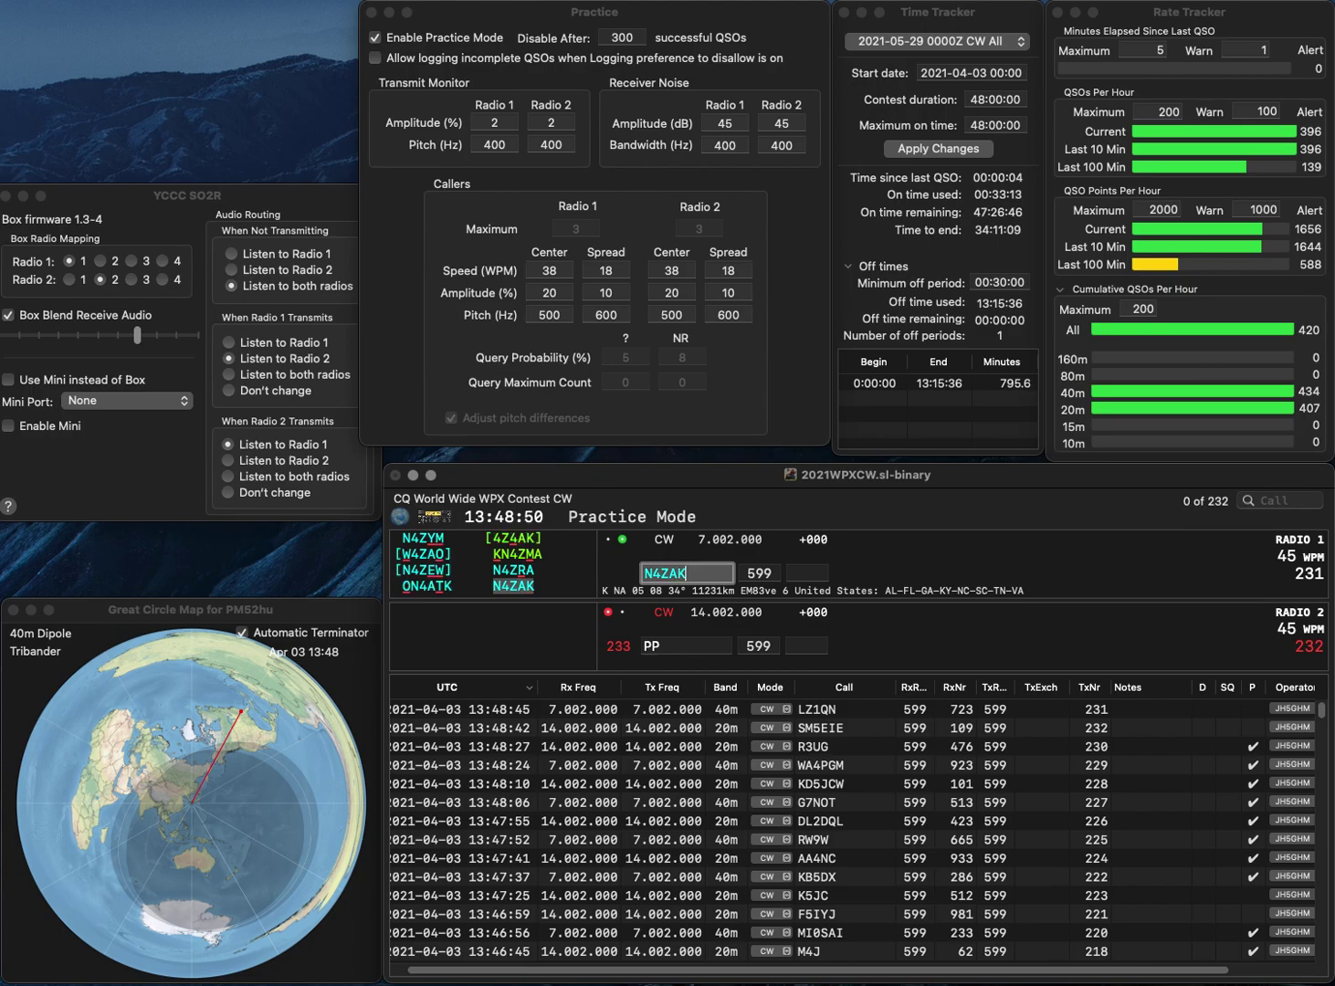
{"action": "key", "text": "Return"}
{"action": "type", "text": "YL2"}
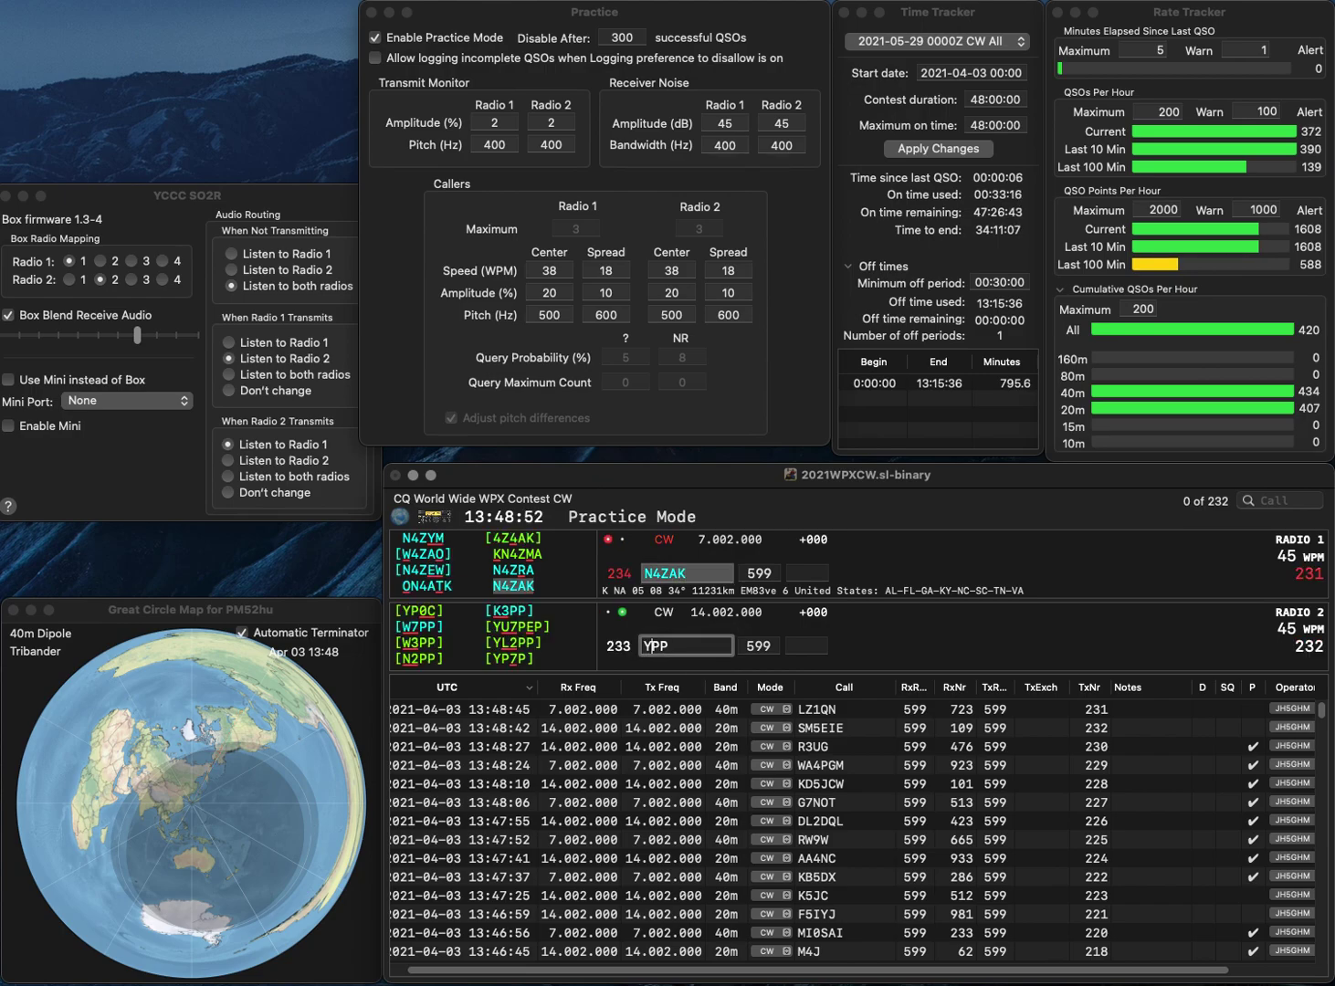
{"action": "key", "text": "Return"}
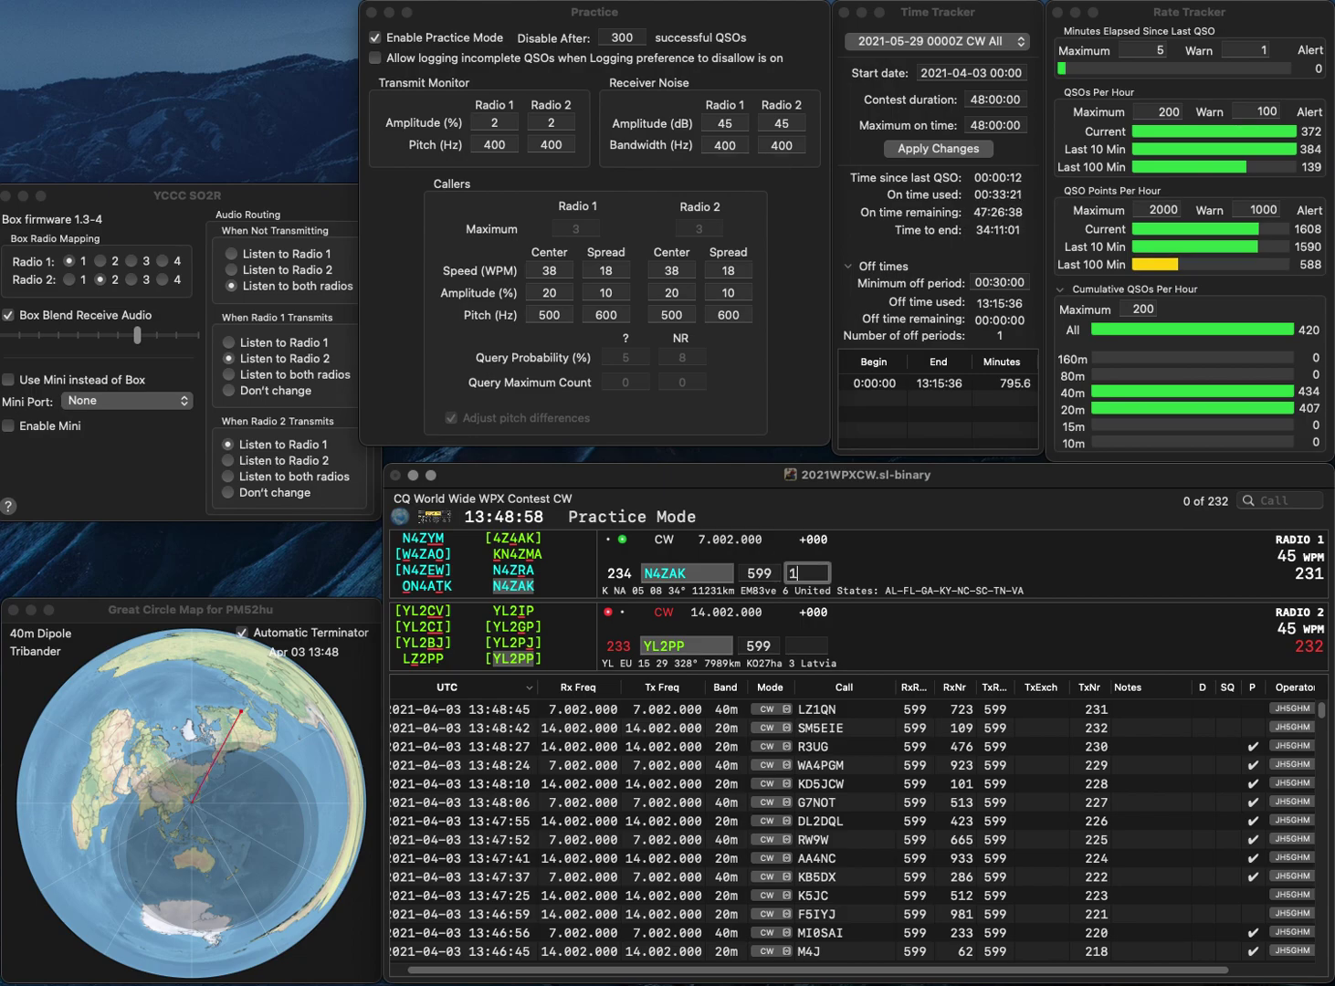
{"action": "type", "text": "2"}
{"action": "key", "text": "Return"}
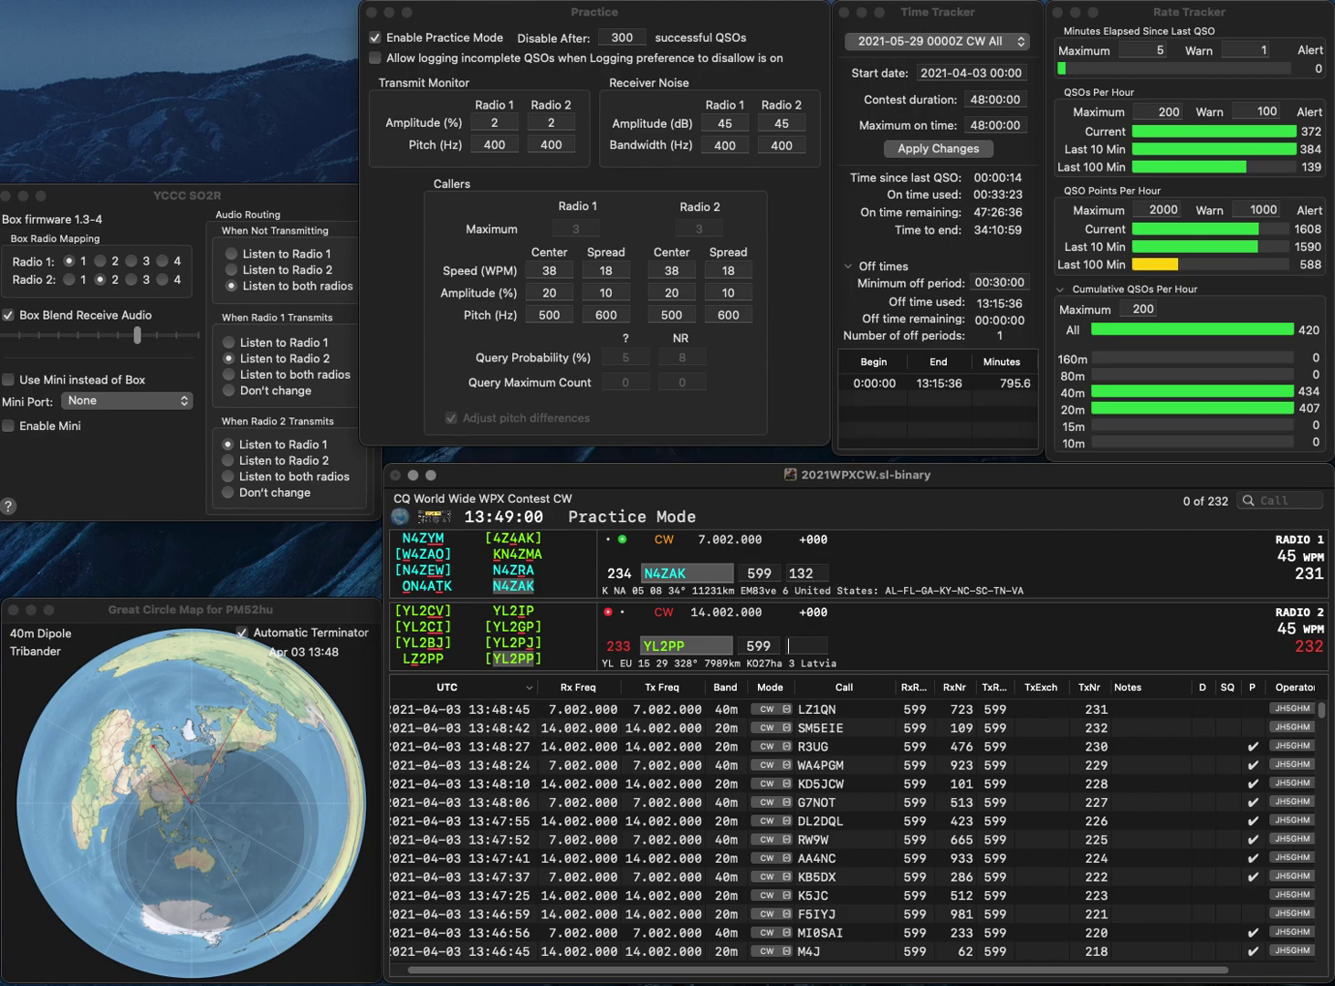
{"action": "type", "text": "523"}
{"action": "key", "text": "Return"}
Enter IK0CNI on Radio 2 and complete the partial 3UK on Radio 1 as UR3UK, sending the exchange for each.
{"action": "type", "text": "3UK"}
{"action": "key", "text": "Return"}
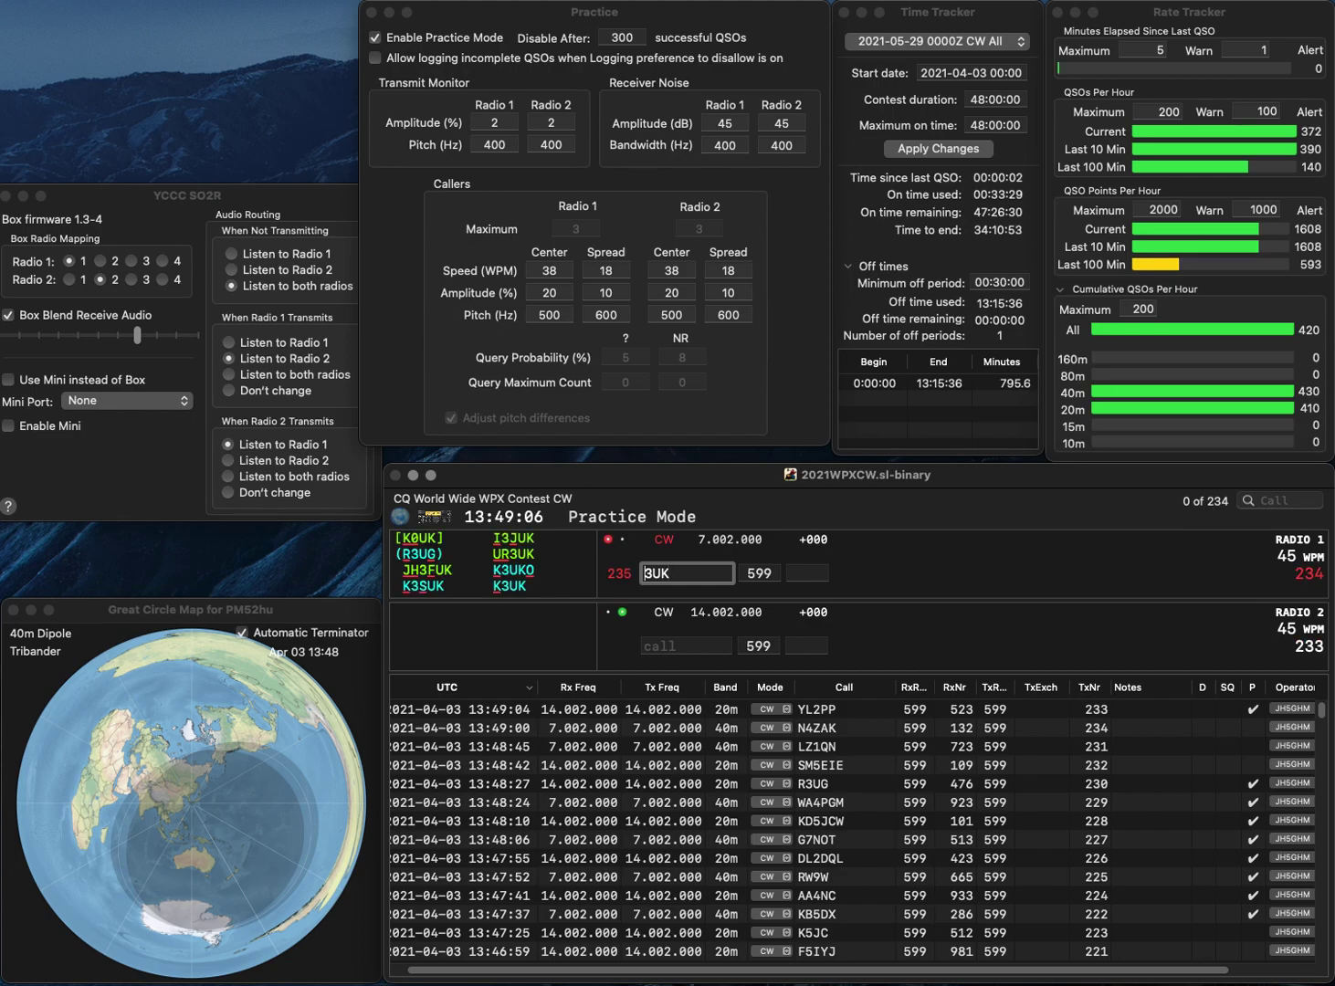
{"action": "type", "text": "IK0"}
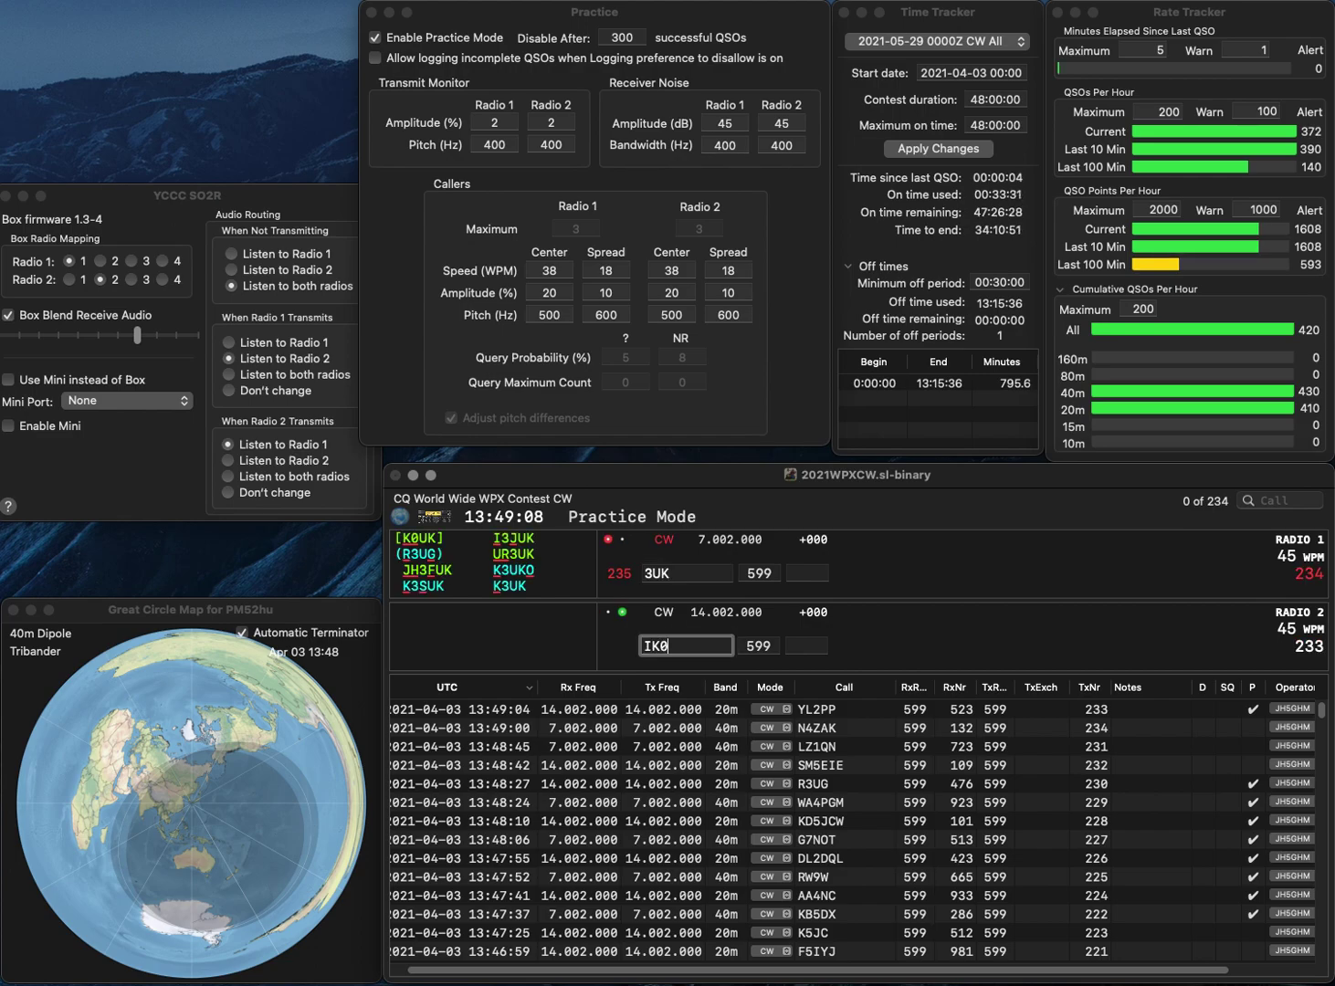
{"action": "type", "text": "CNI"}
{"action": "key", "text": "Return"}
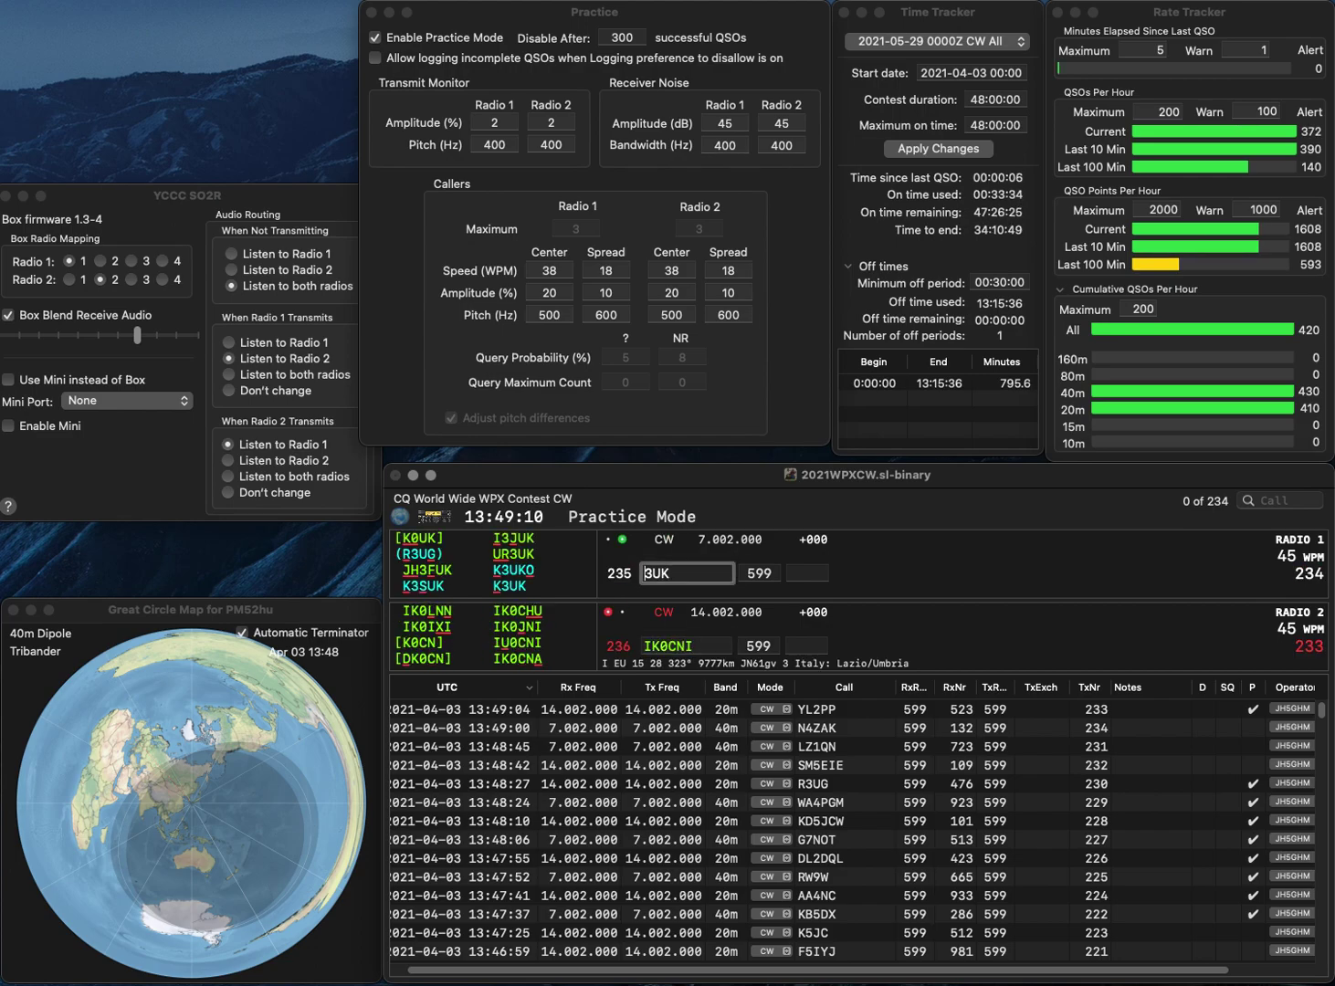
{"action": "type", "text": "UR"}
{"action": "key", "text": "Return"}
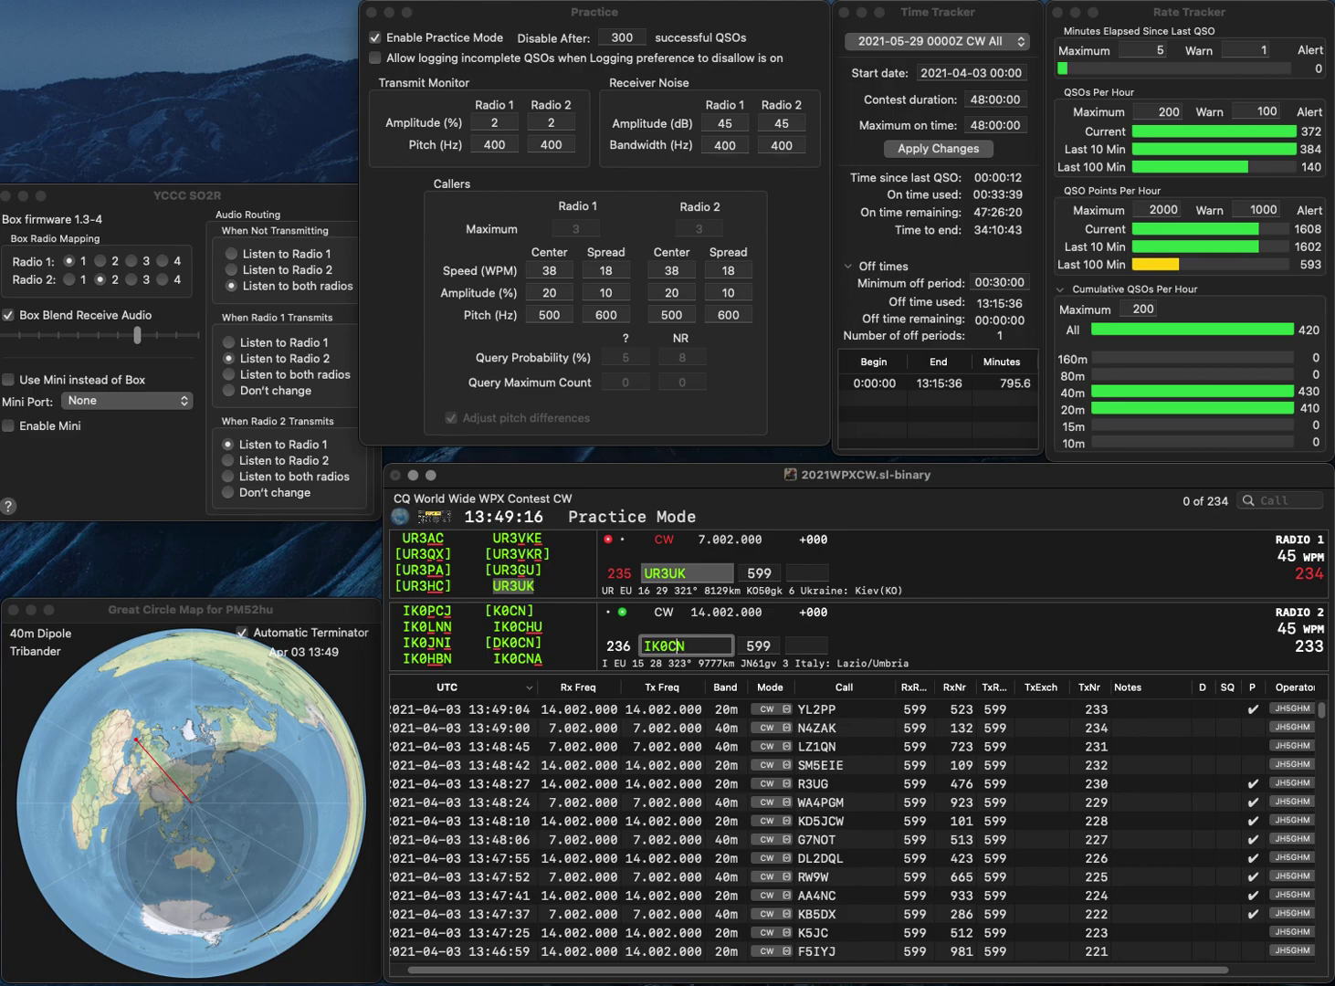
{"action": "type", "text": "I"}
{"action": "key", "text": "Left"}
{"action": "key", "text": "Left"}
{"action": "key", "text": "Left"}
{"action": "key", "text": "Left"}
{"action": "key", "text": "BackSpace"}
{"action": "type", "text": "U"}
{"action": "key", "text": "Return"}
Log UR3UK on Radio 1 with received number 215 and IU0CNI on Radio 2 with received number 190.
{"action": "type", "text": "215"}
{"action": "key", "text": "Return"}
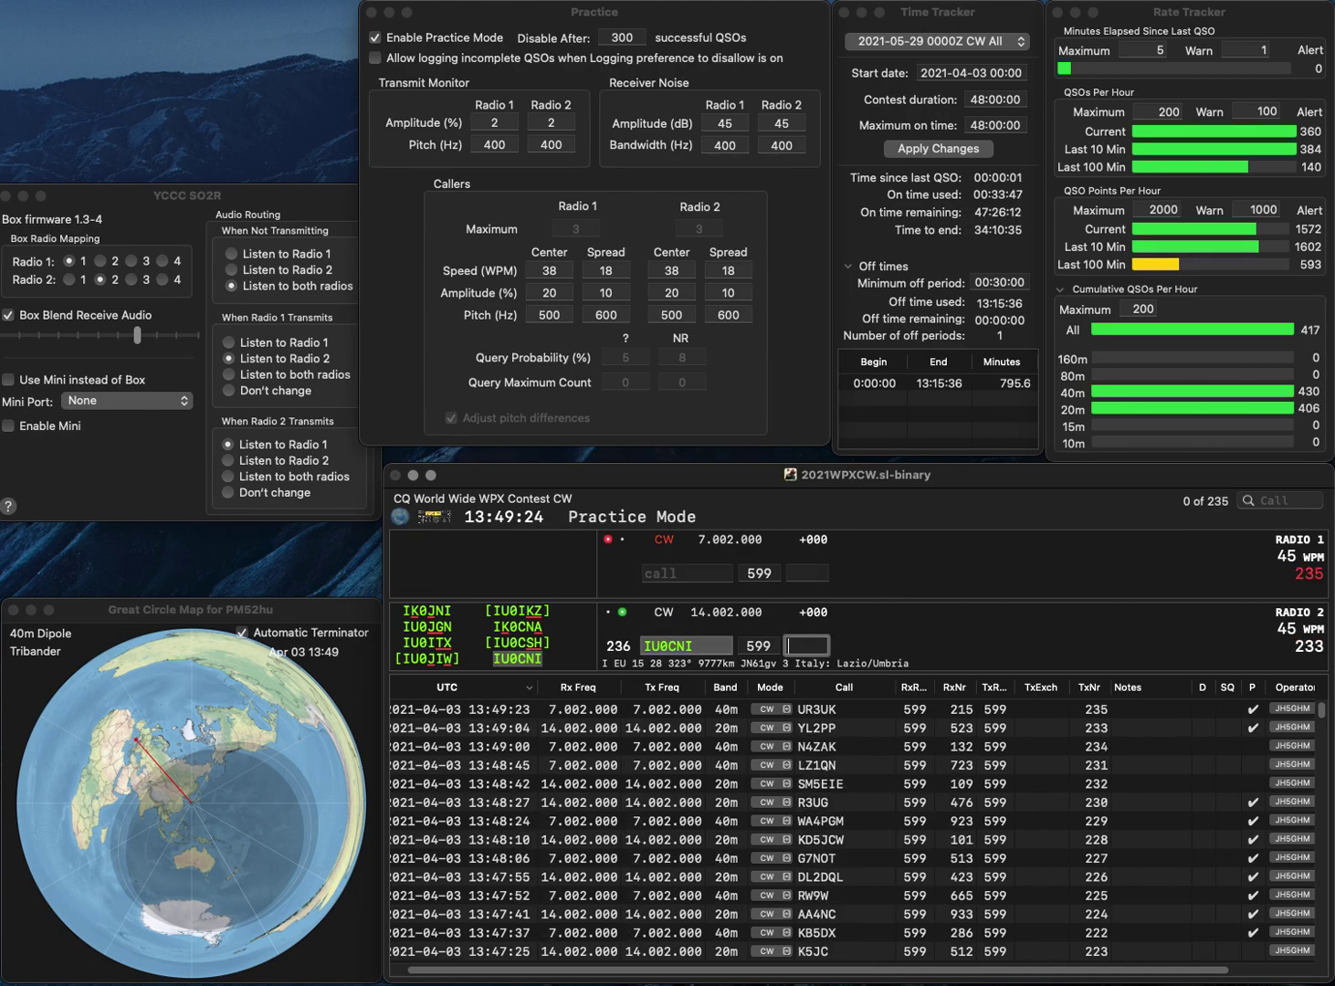
{"action": "type", "text": "190"}
{"action": "key", "text": "Return"}
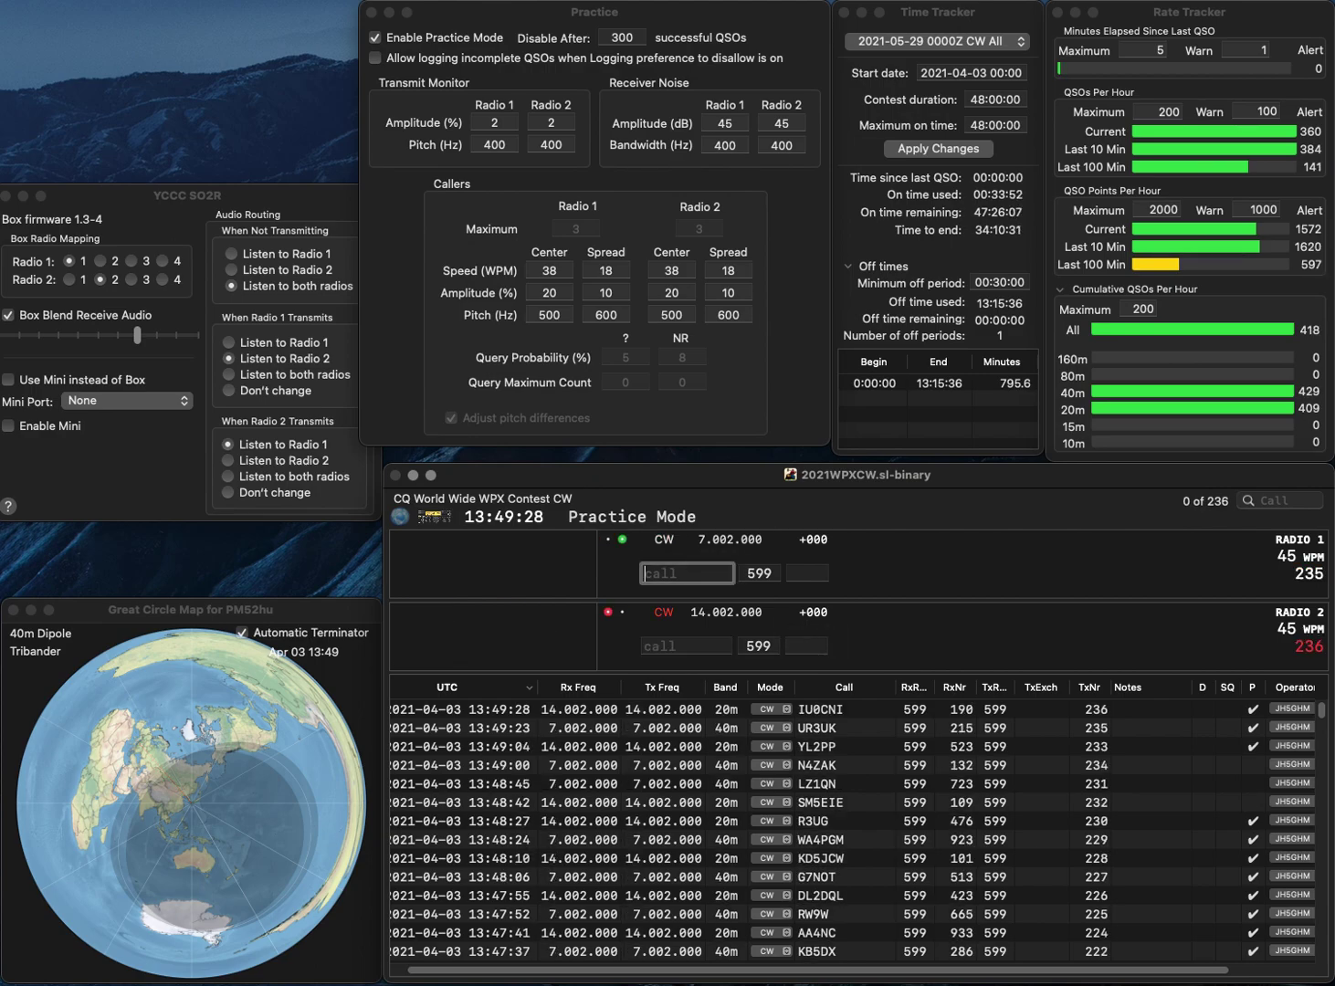
{"action": "type", "text": "KD6ST"}
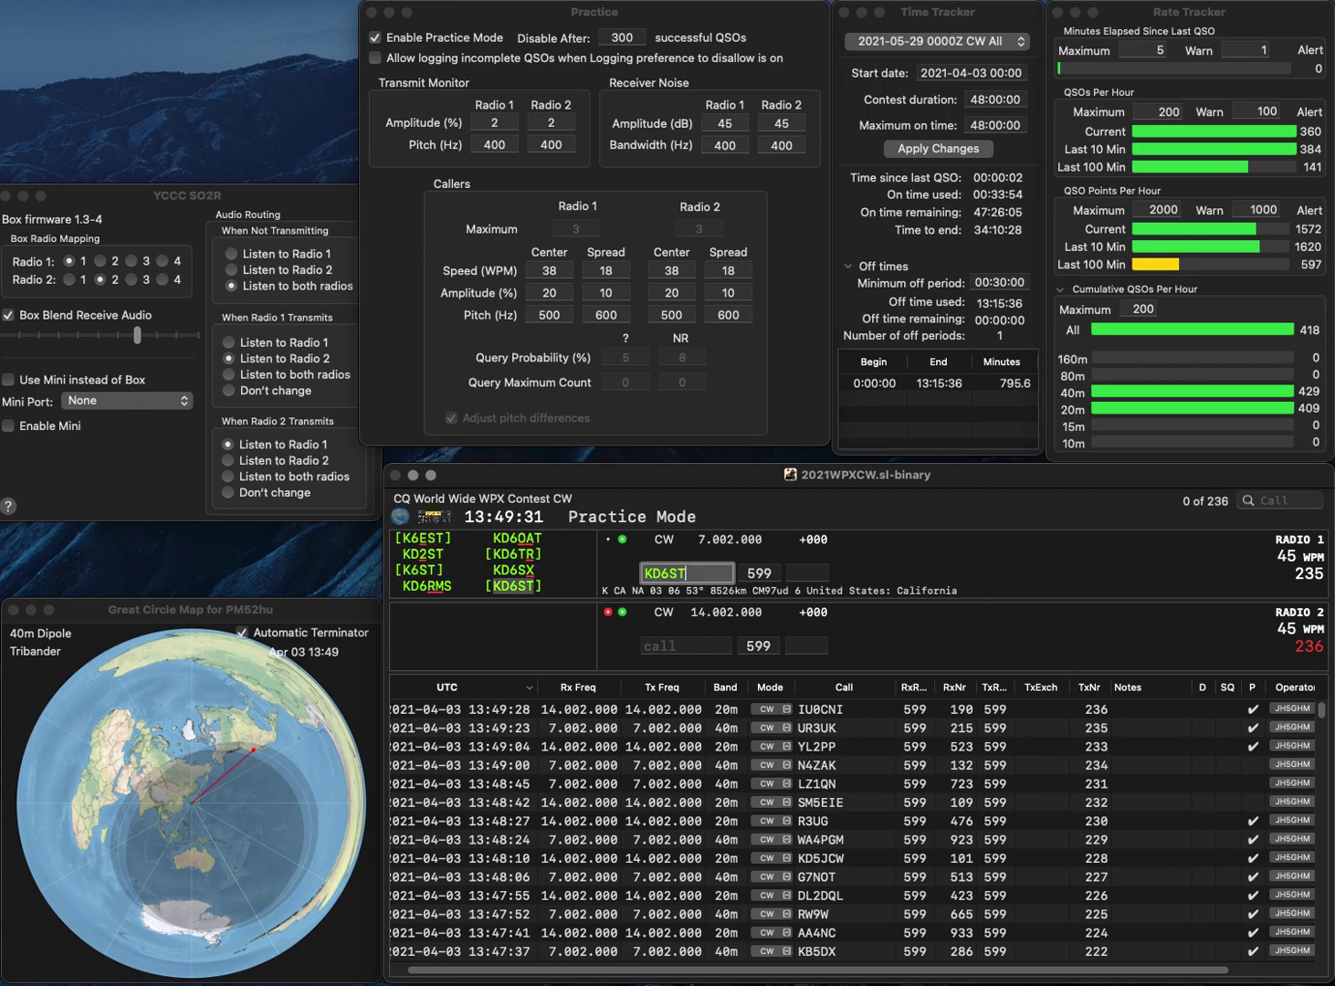
{"action": "key", "text": "Return"}
{"action": "type", "text": "K5JDB"}
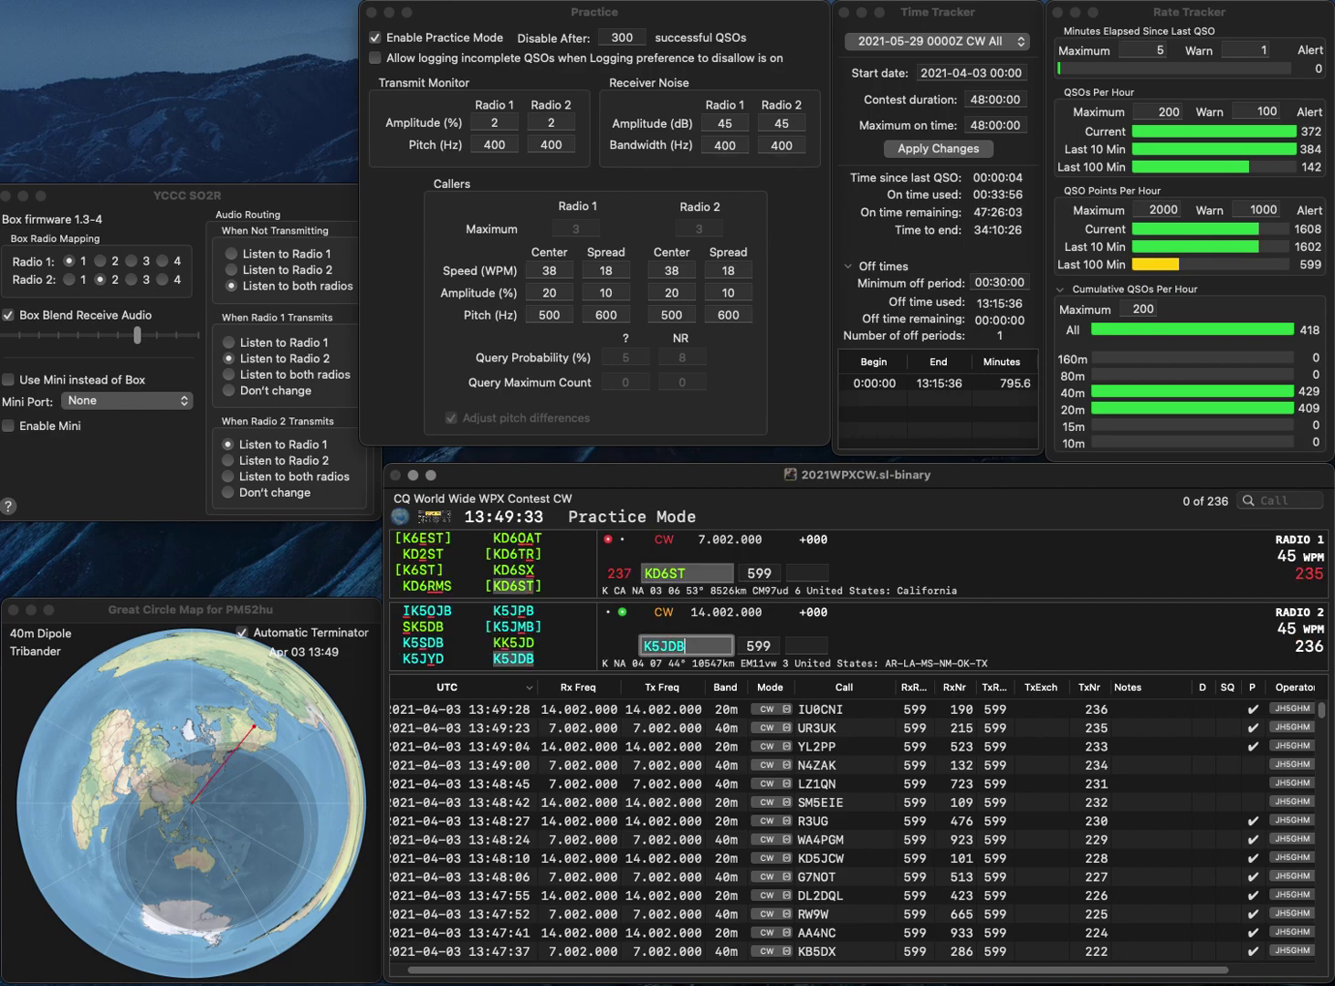
{"action": "key", "text": "Return"}
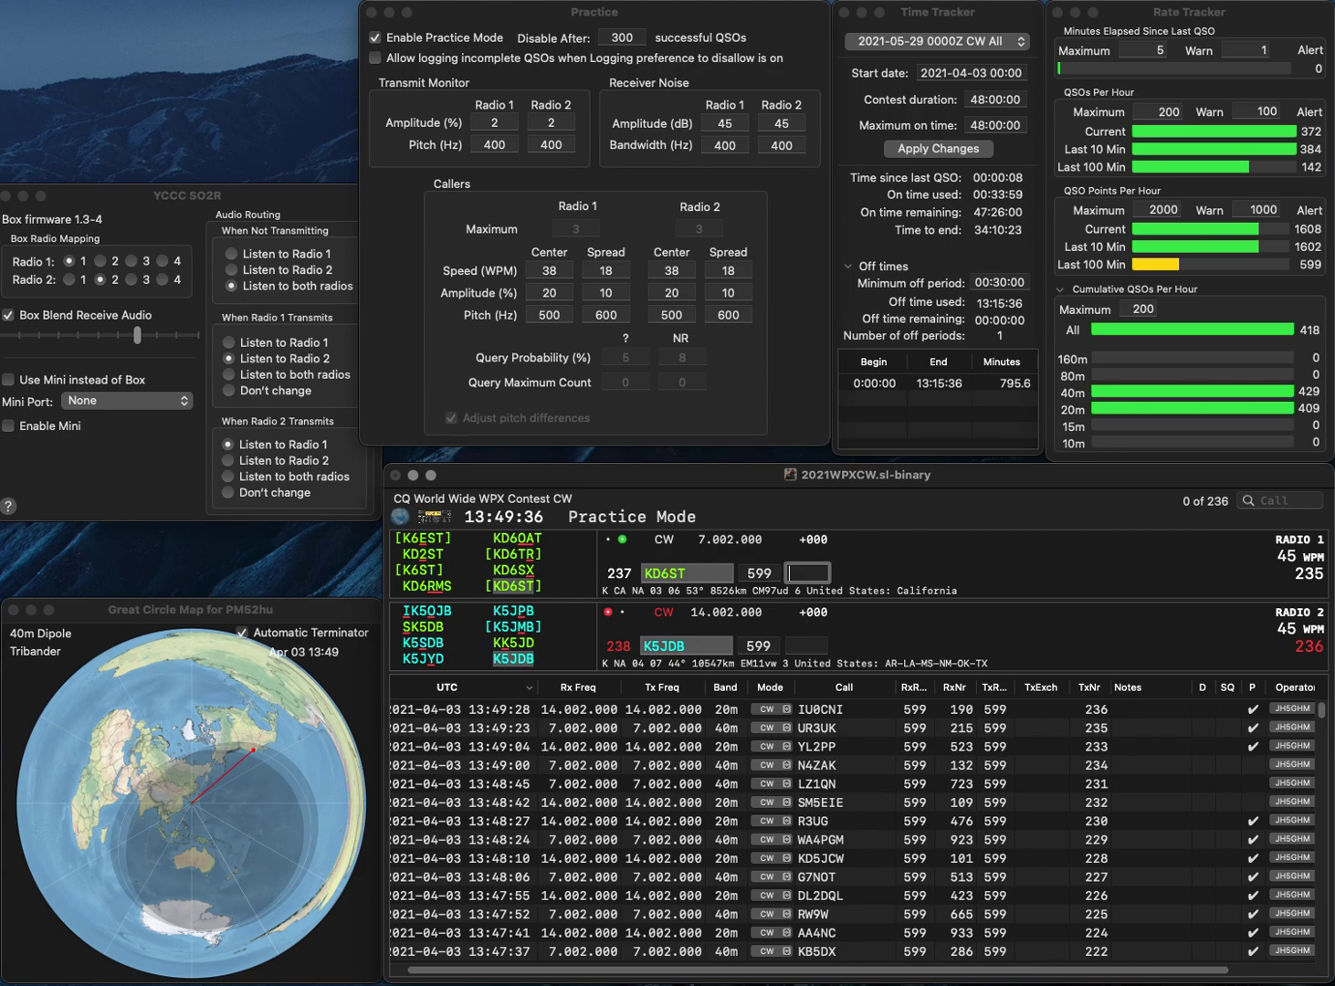
Log KD6ST on Radio 1 with received number 886 and K5JDB on Radio 2 with received number 777.
{"action": "type", "text": "886"}
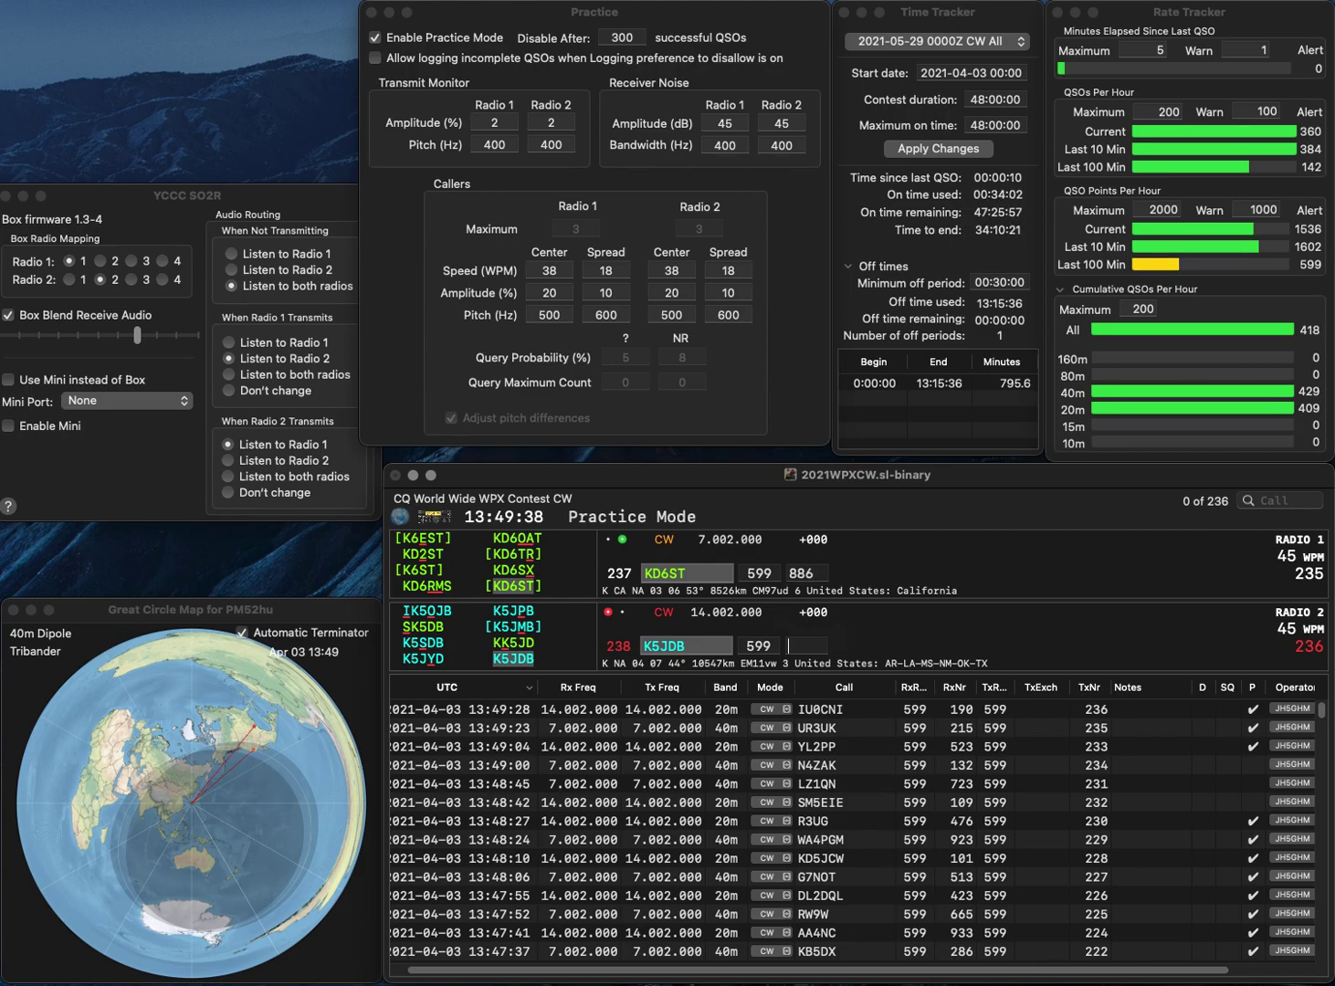
{"action": "key", "text": "Return"}
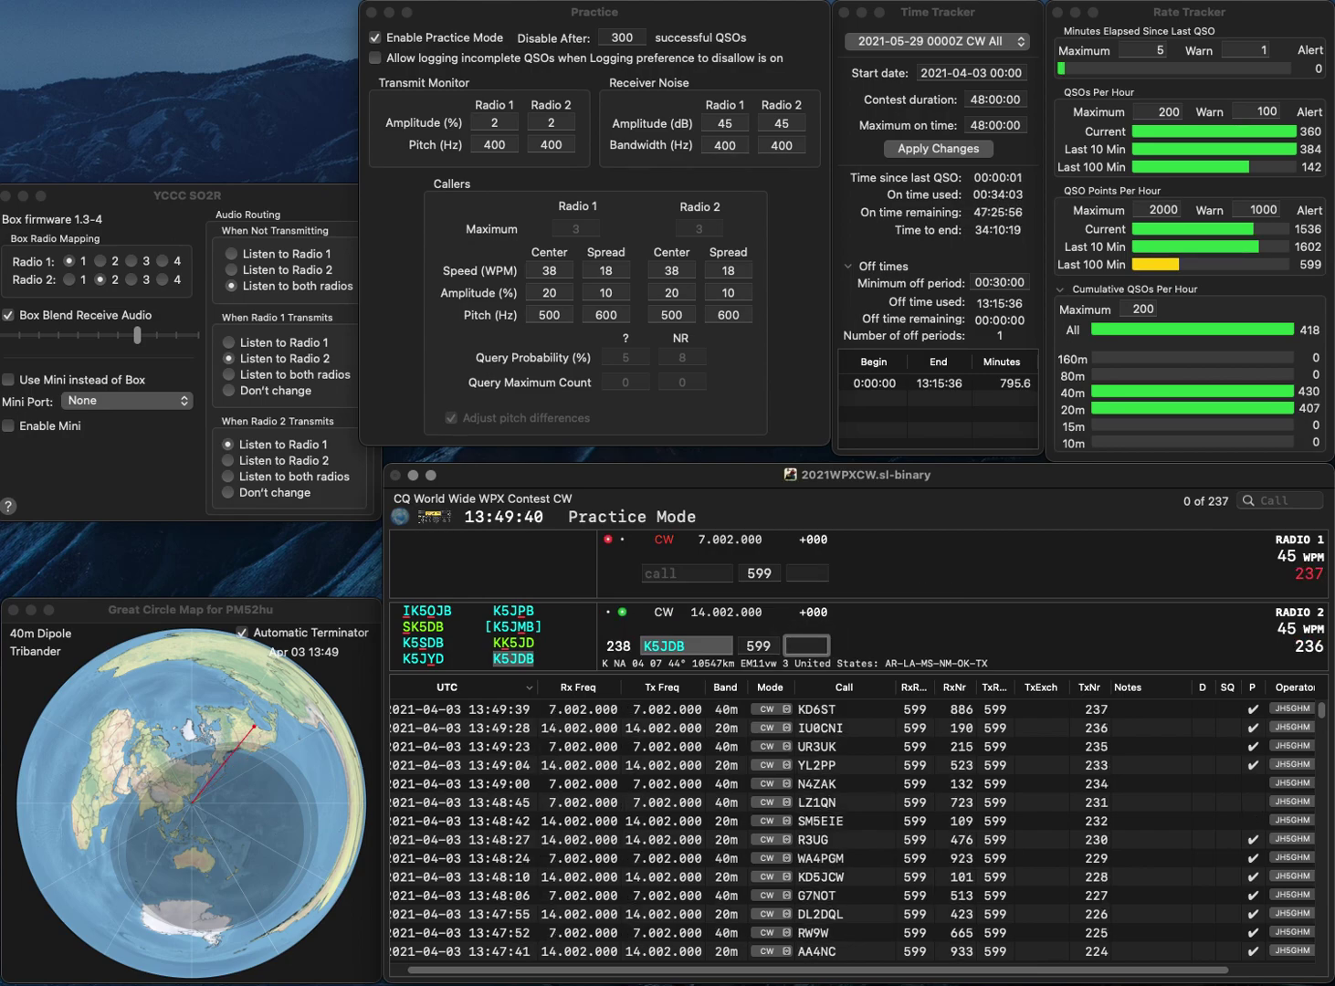
{"action": "type", "text": "777"}
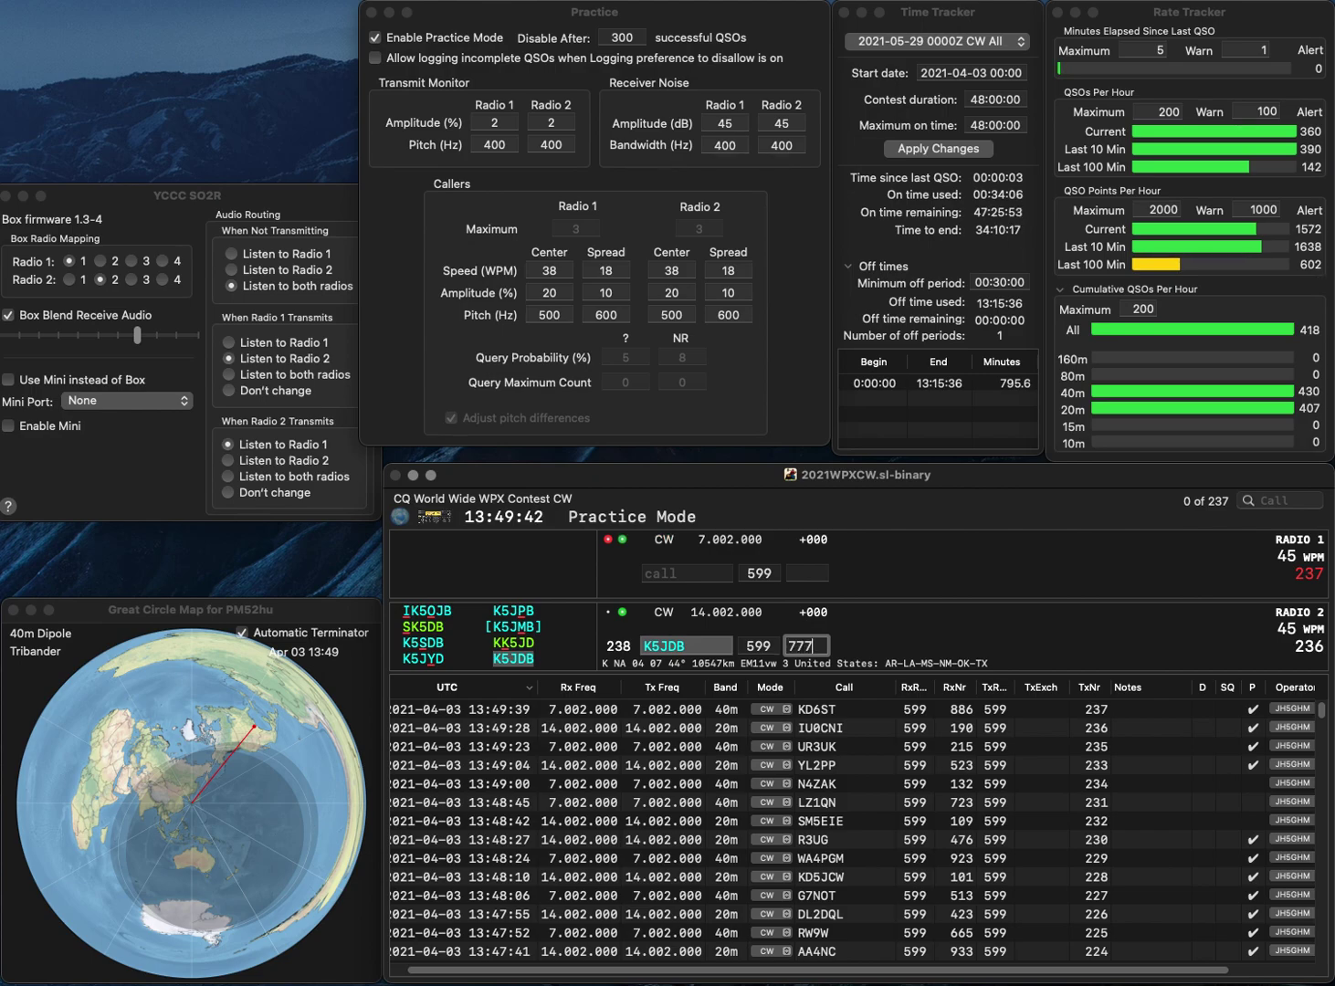
{"action": "key", "text": "Return"}
{"action": "type", "text": "UKD"}
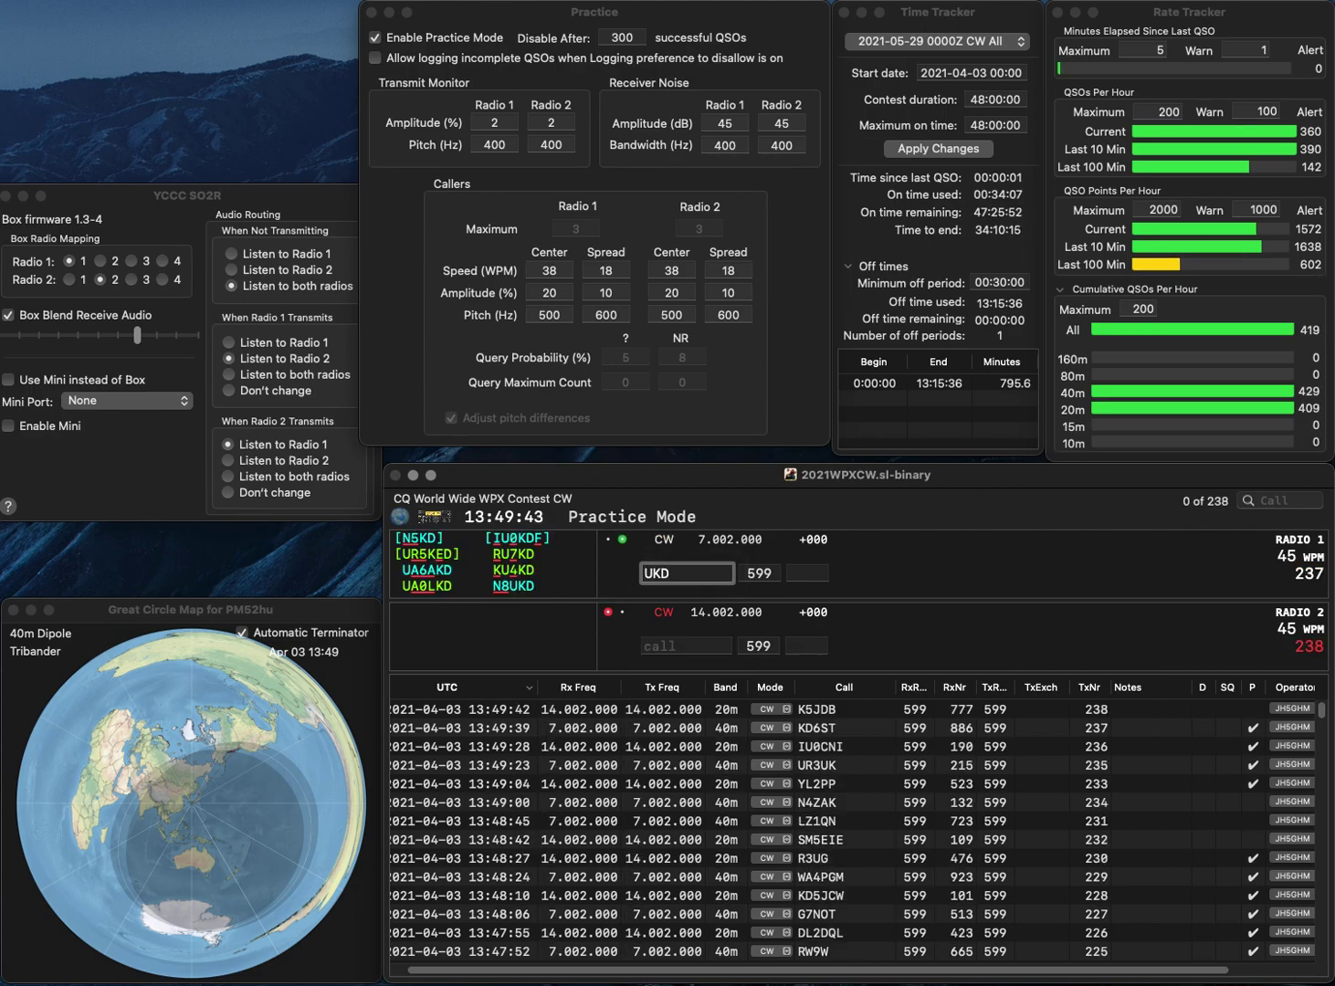
{"action": "key", "text": "Home"}
{"action": "type", "text": "N8"}
{"action": "key", "text": "Return"}
{"action": "type", "text": "1HQ"}
{"action": "key", "text": "Home"}
{"action": "type", "text": "8N"}
{"action": "key", "text": "Return"}
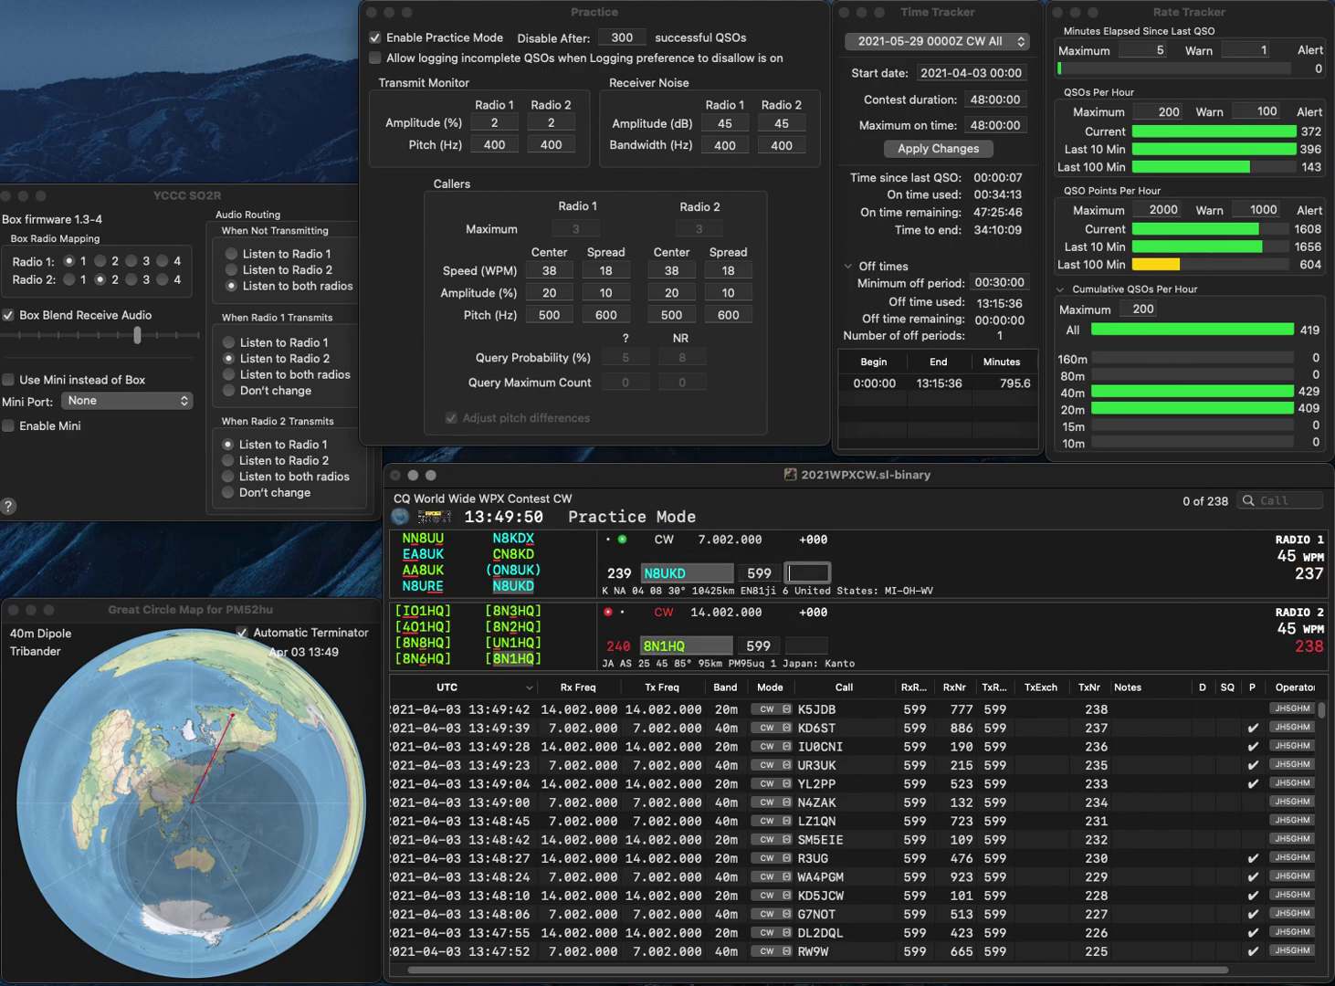
{"action": "type", "text": "653"}
{"action": "key", "text": "Return"}
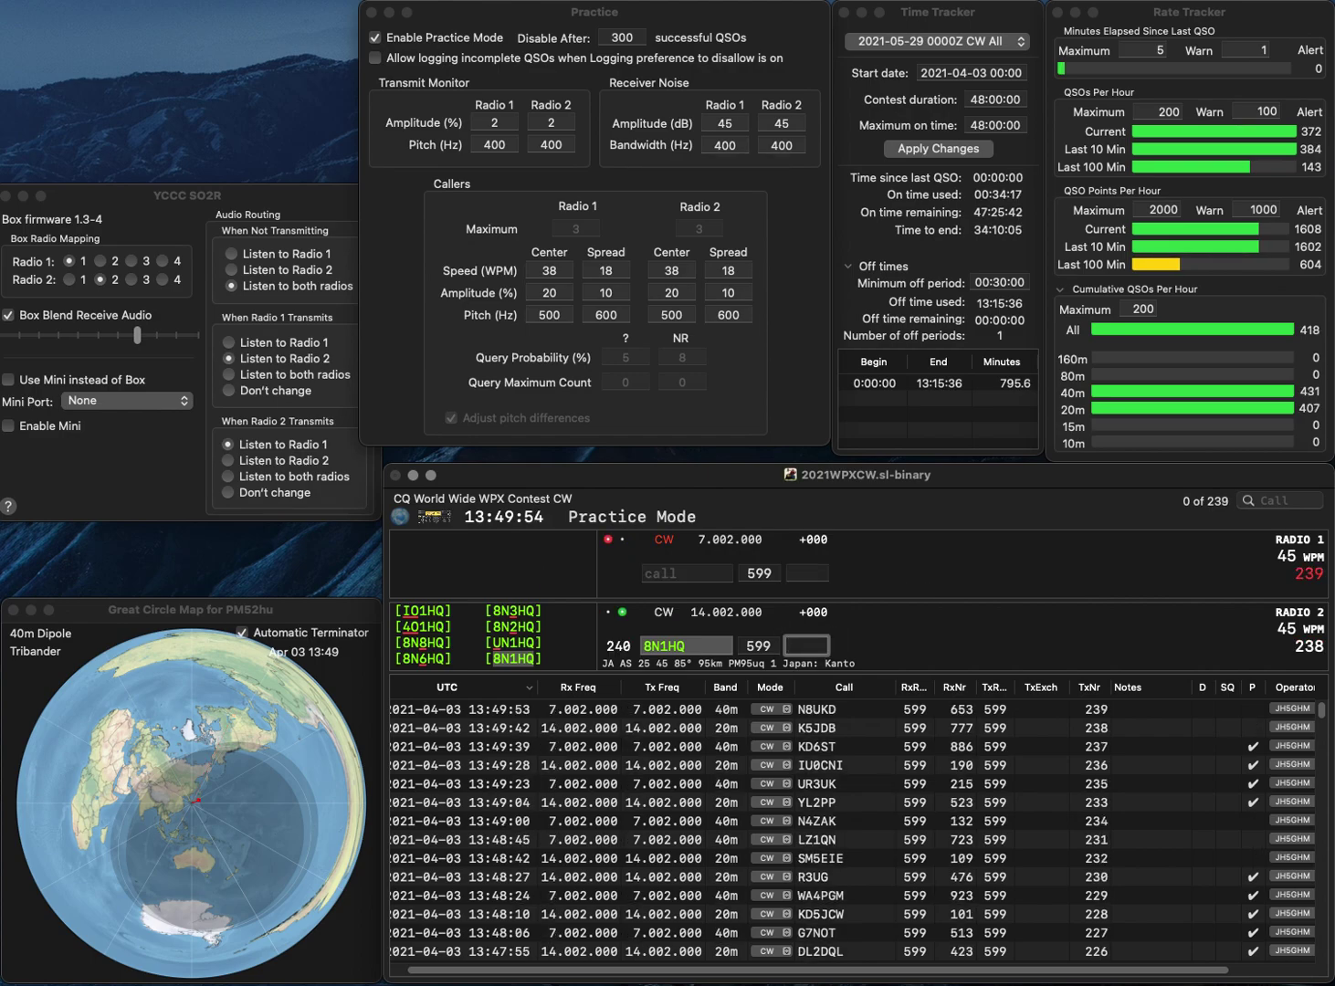
{"action": "type", "text": "835"}
{"action": "key", "text": "Return"}
{"action": "type", "text": "0"}
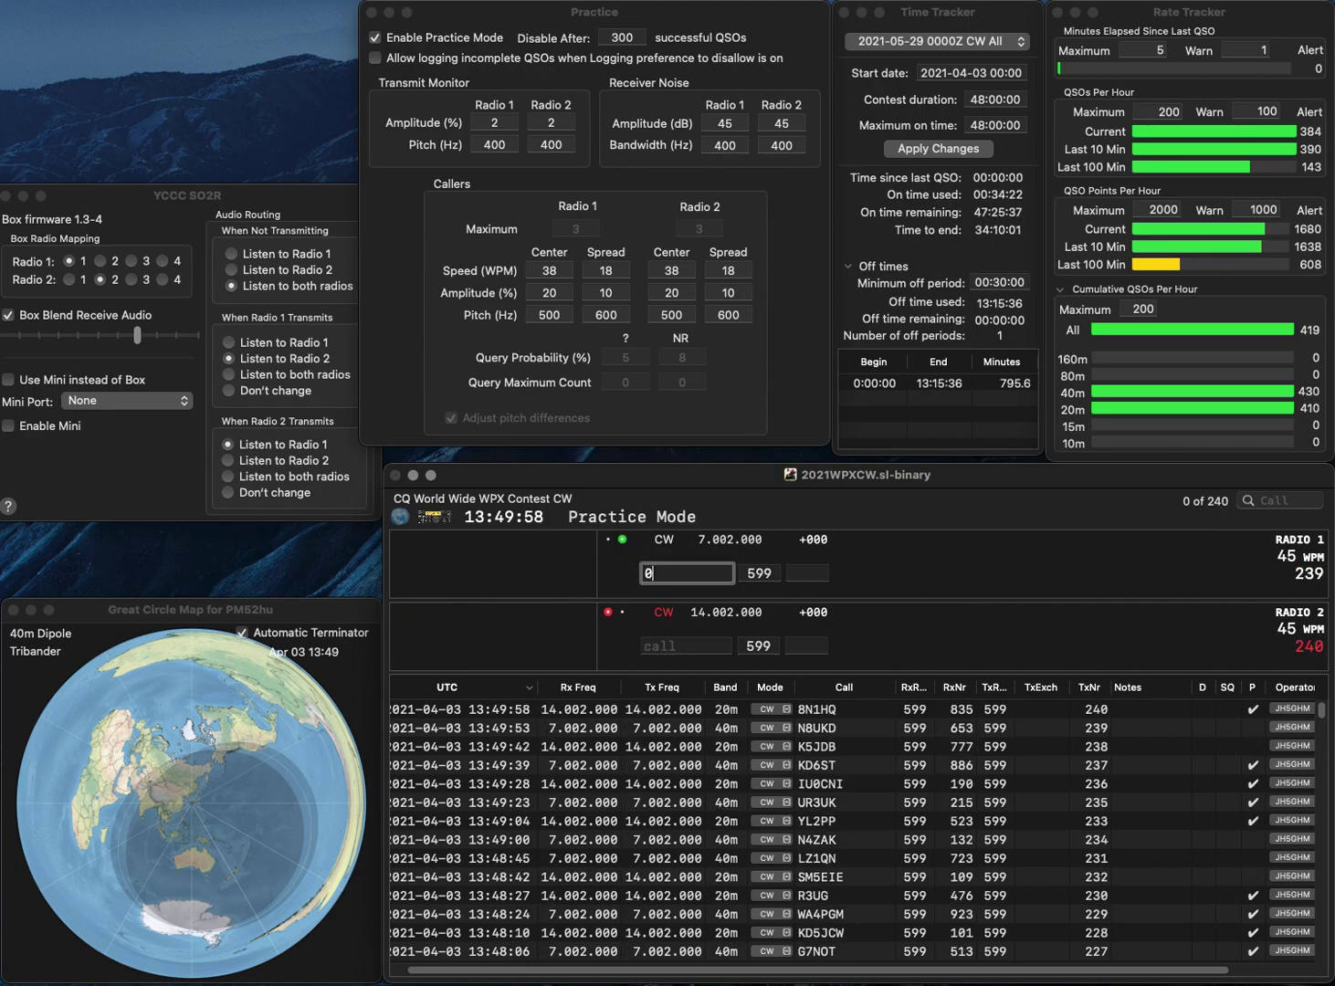
{"action": "type", "text": "DZH"}
{"action": "key", "text": "Home"}
{"action": "type", "text": "J"}
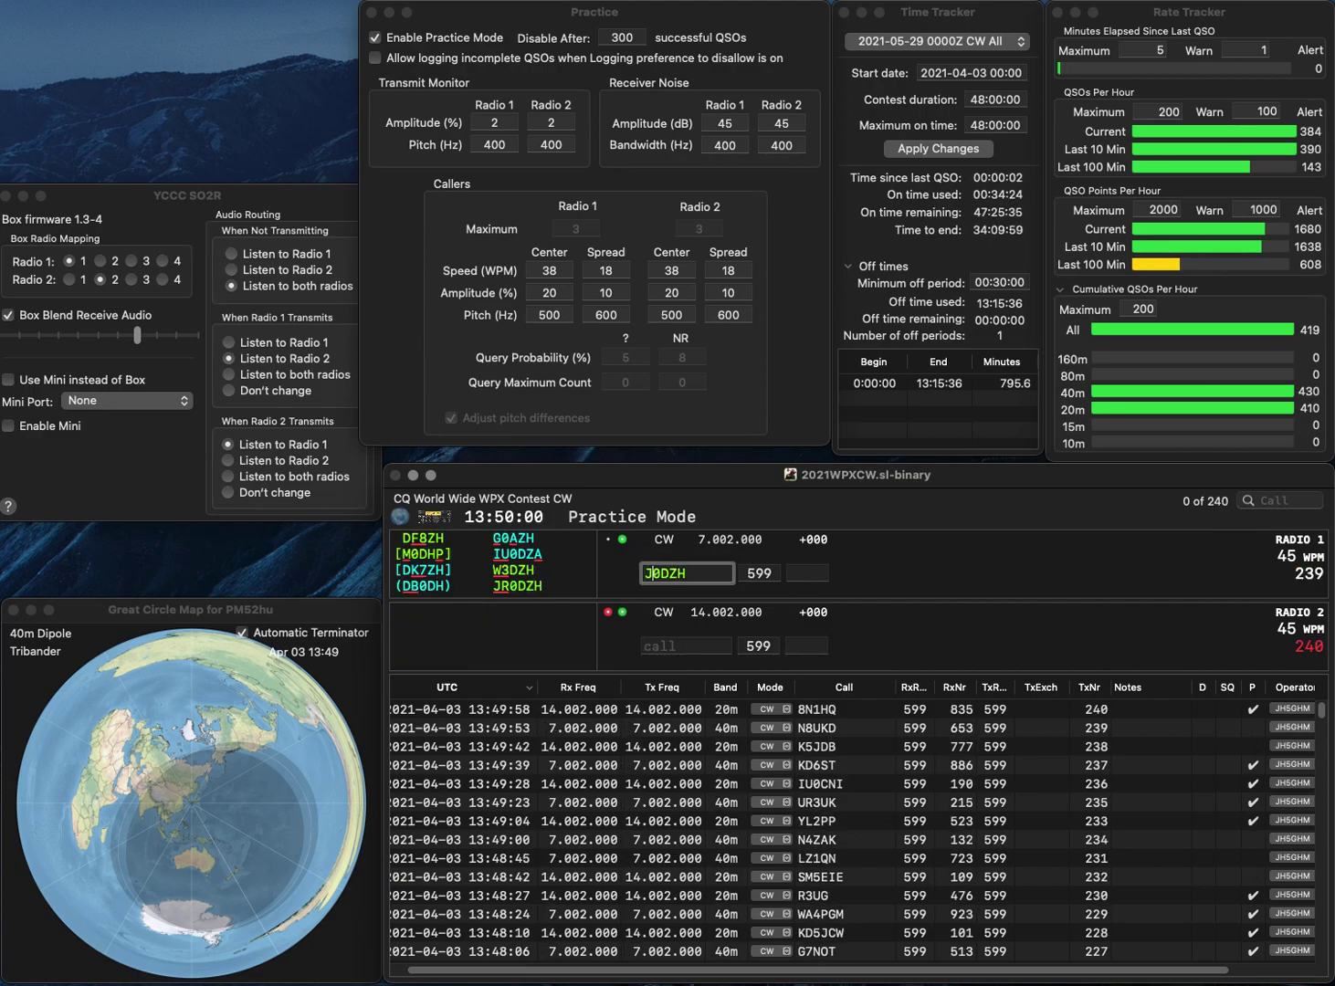
{"action": "type", "text": "R"}
{"action": "key", "text": "Return"}
Enter AK0SK on Radio 2, adding its missing leading letter, and send the exchange.
{"action": "type", "text": "K0SK"}
{"action": "key", "text": "Home"}
{"action": "type", "text": "A"}
{"action": "key", "text": "Return"}
{"action": "key", "text": "Tab"}
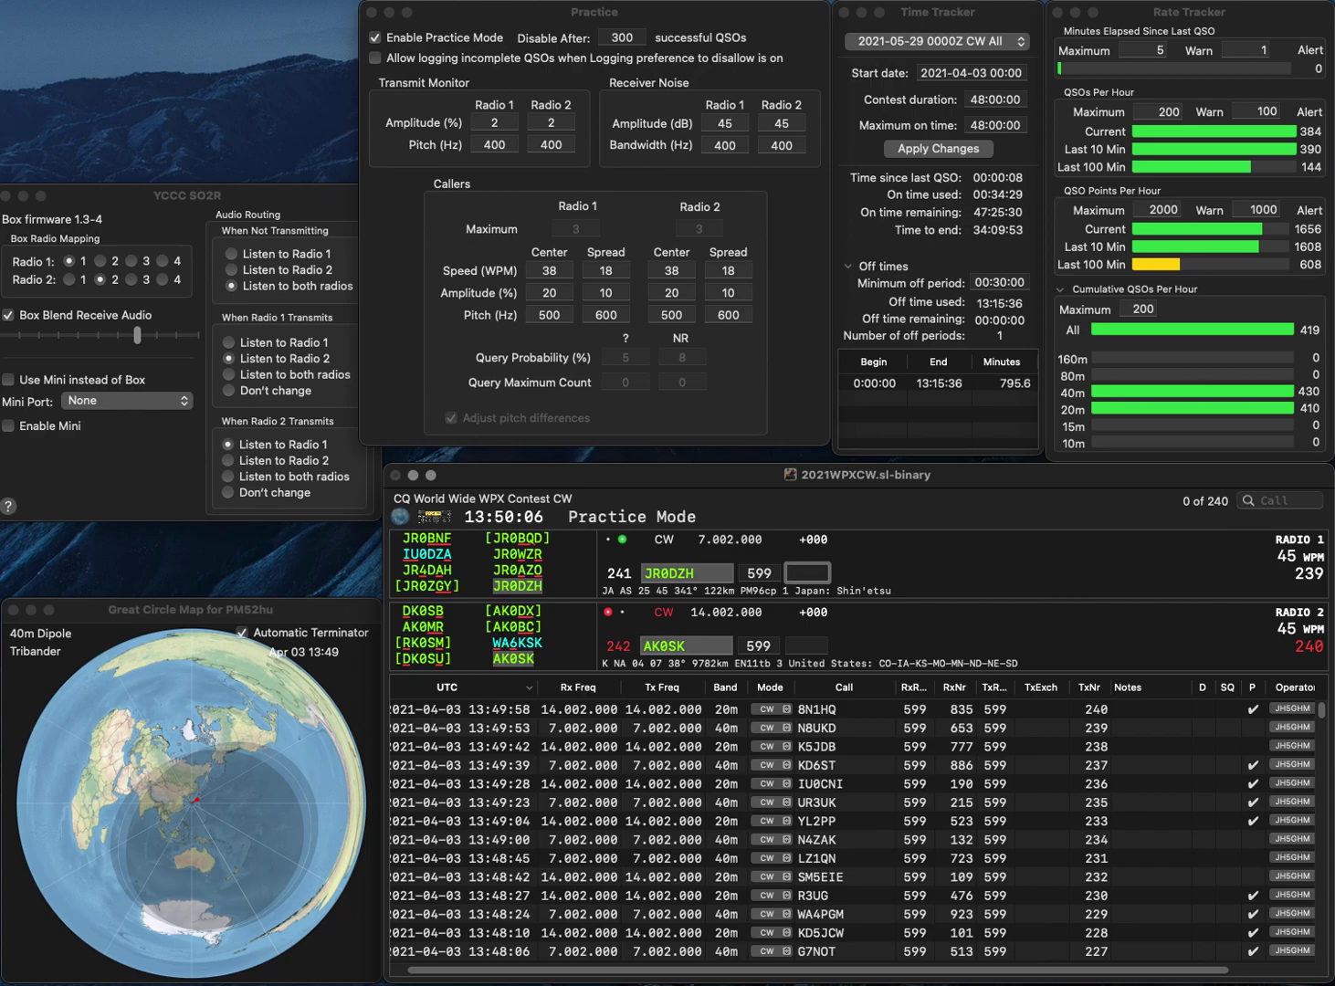
Log JR0DZH on Radio 1 with received number 731 and AK0SK on Radio 2 with received number 792.
{"action": "type", "text": "731"}
{"action": "key", "text": "Return"}
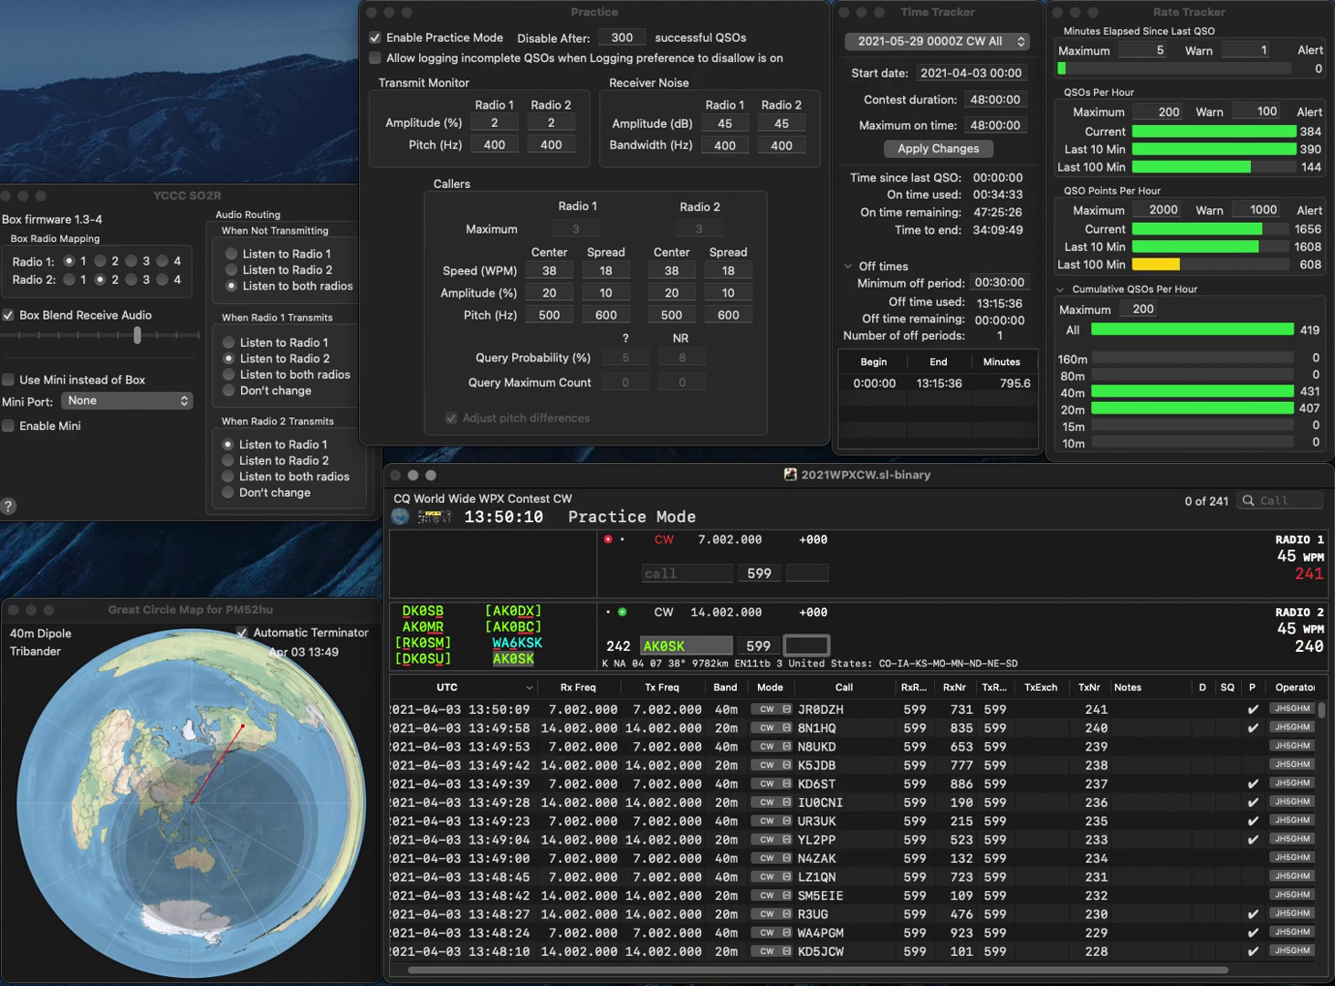
{"action": "type", "text": "792"}
{"action": "key", "text": "Return"}
{"action": "type", "text": "S5"}
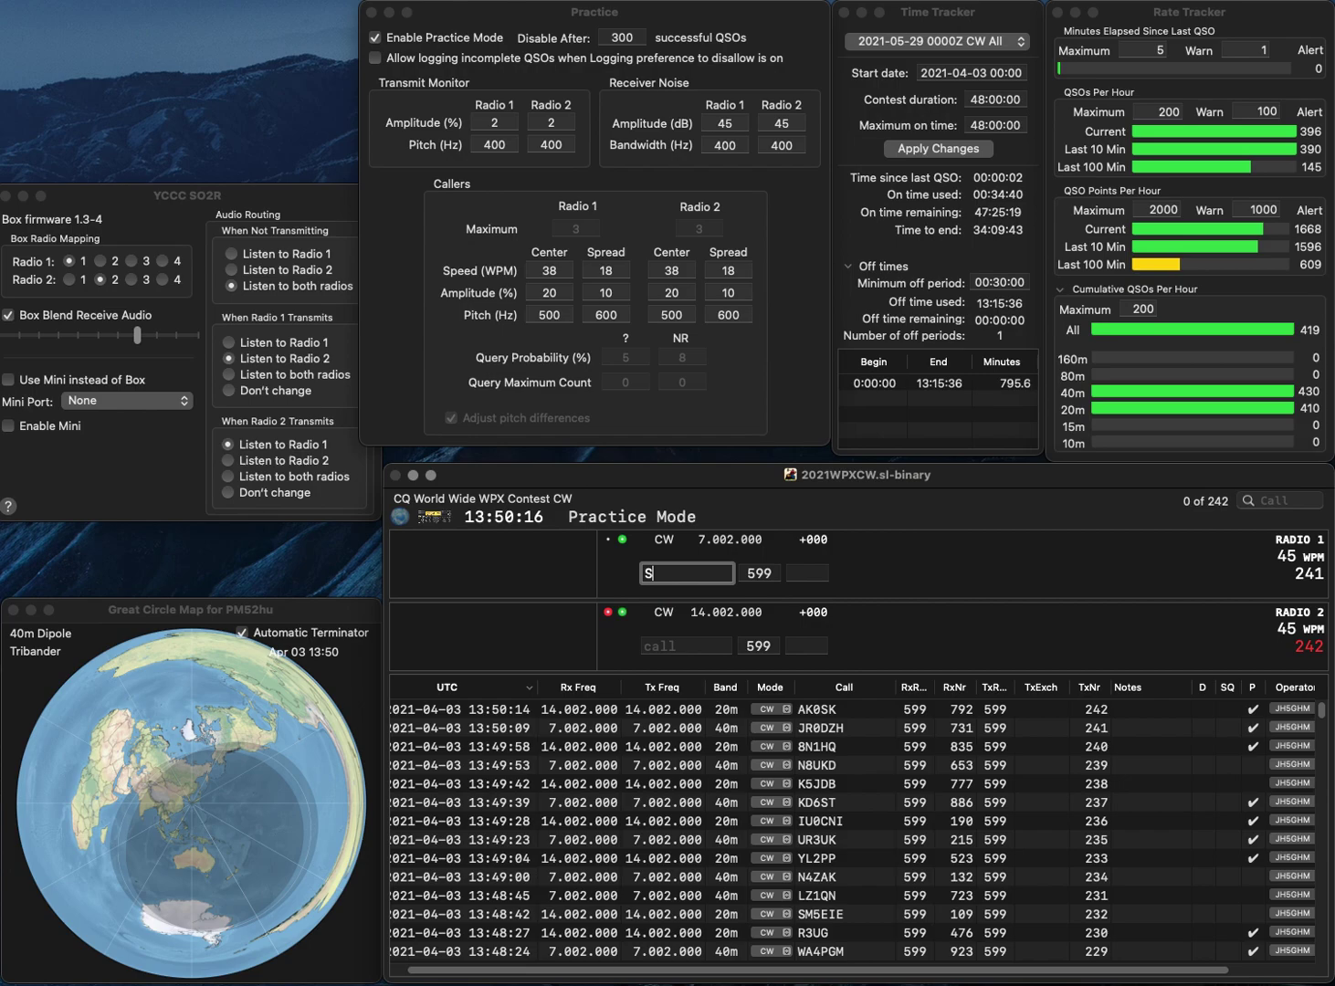
{"action": "type", "text": "PKT7"}
{"action": "key", "text": "Return"}
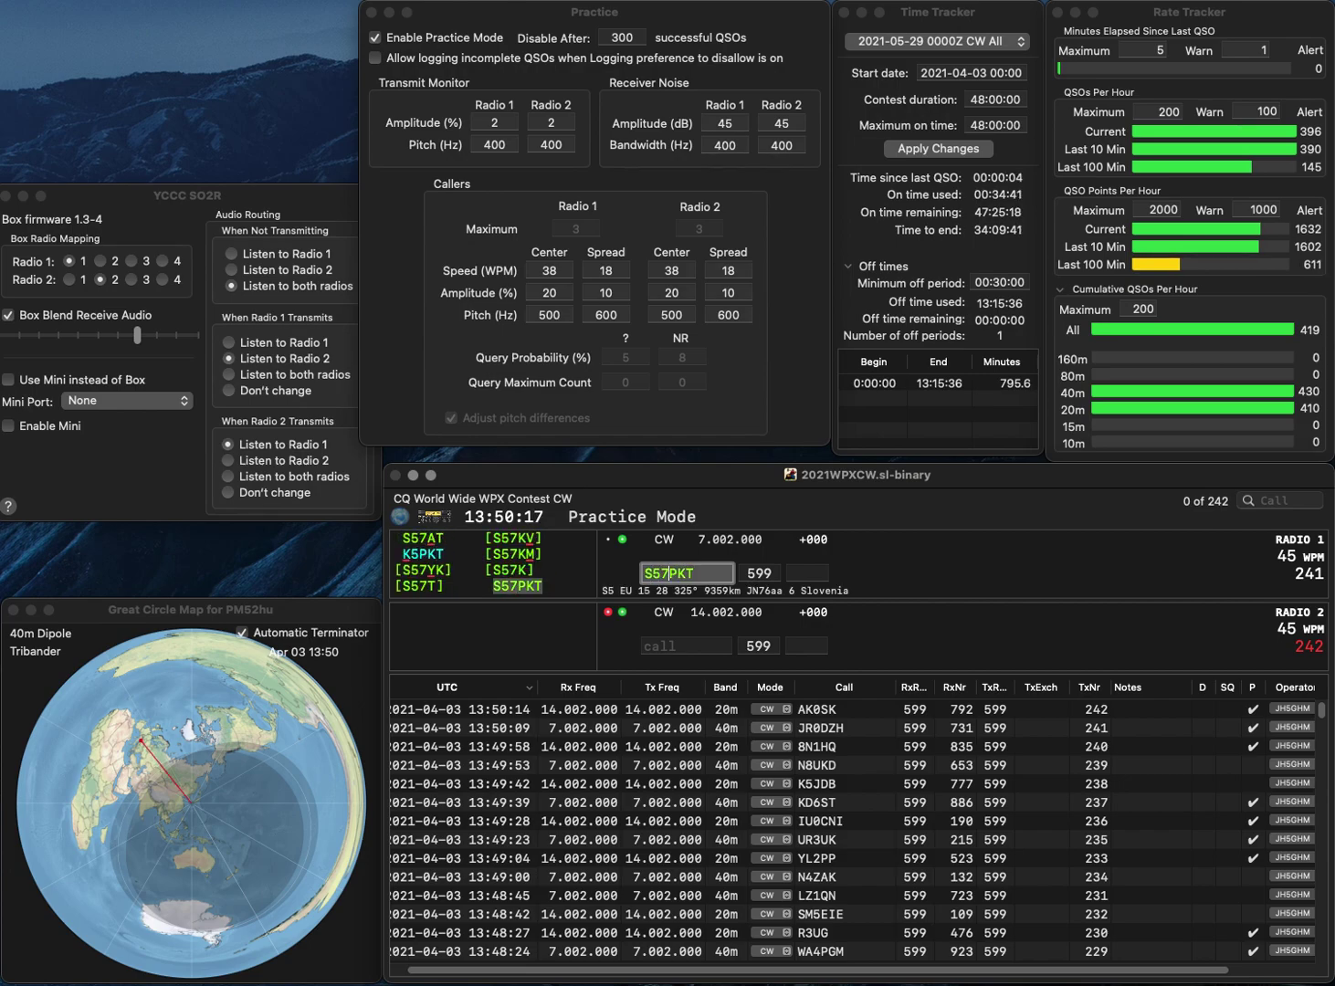
{"action": "type", "text": "KK4J"}
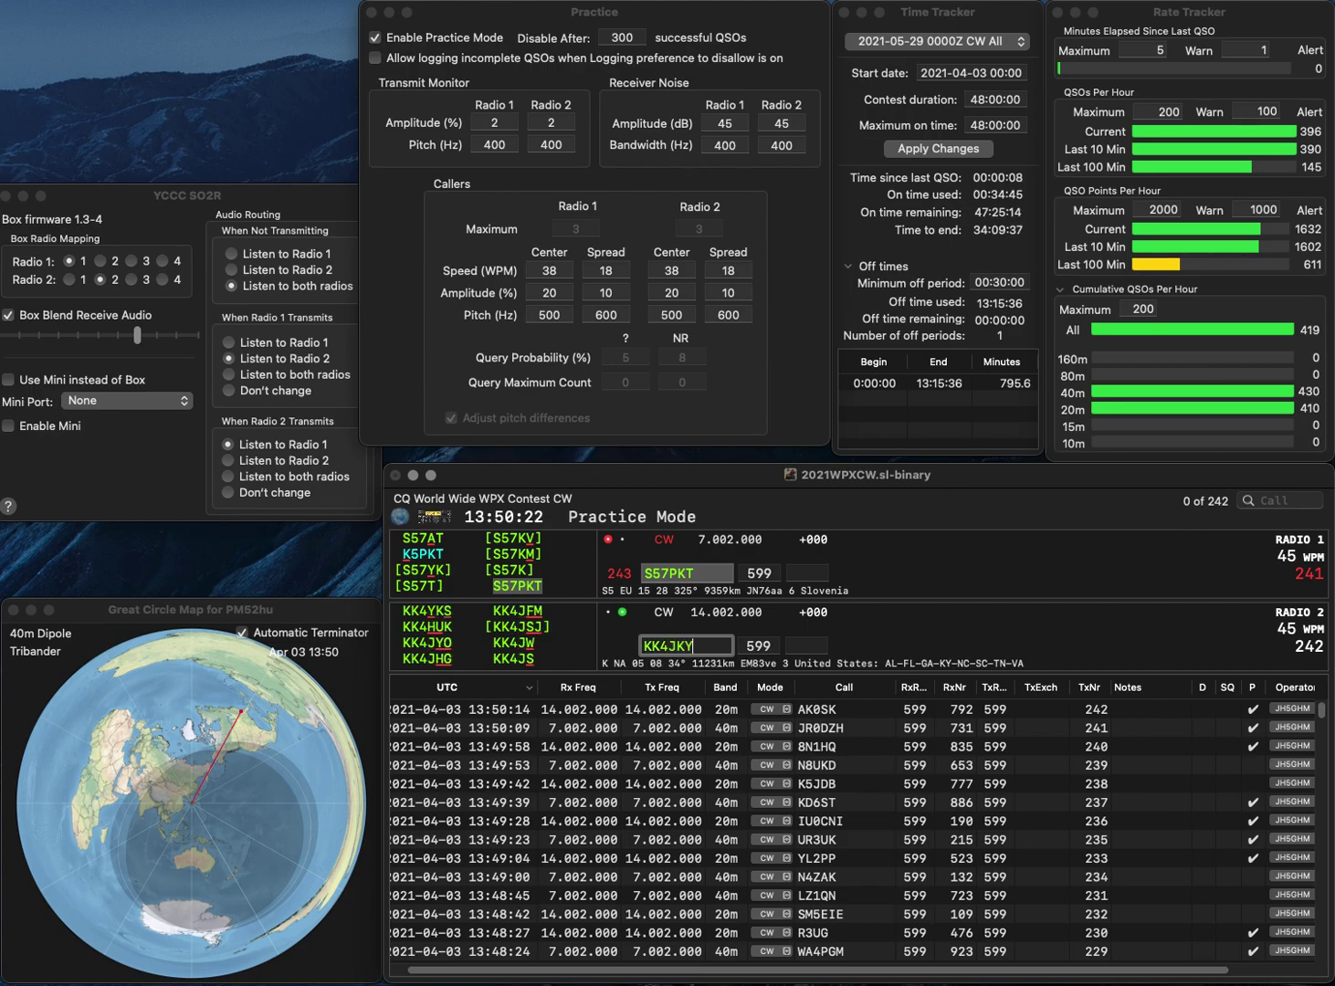
{"action": "type", "text": "YO"}
{"action": "key", "text": "Return"}
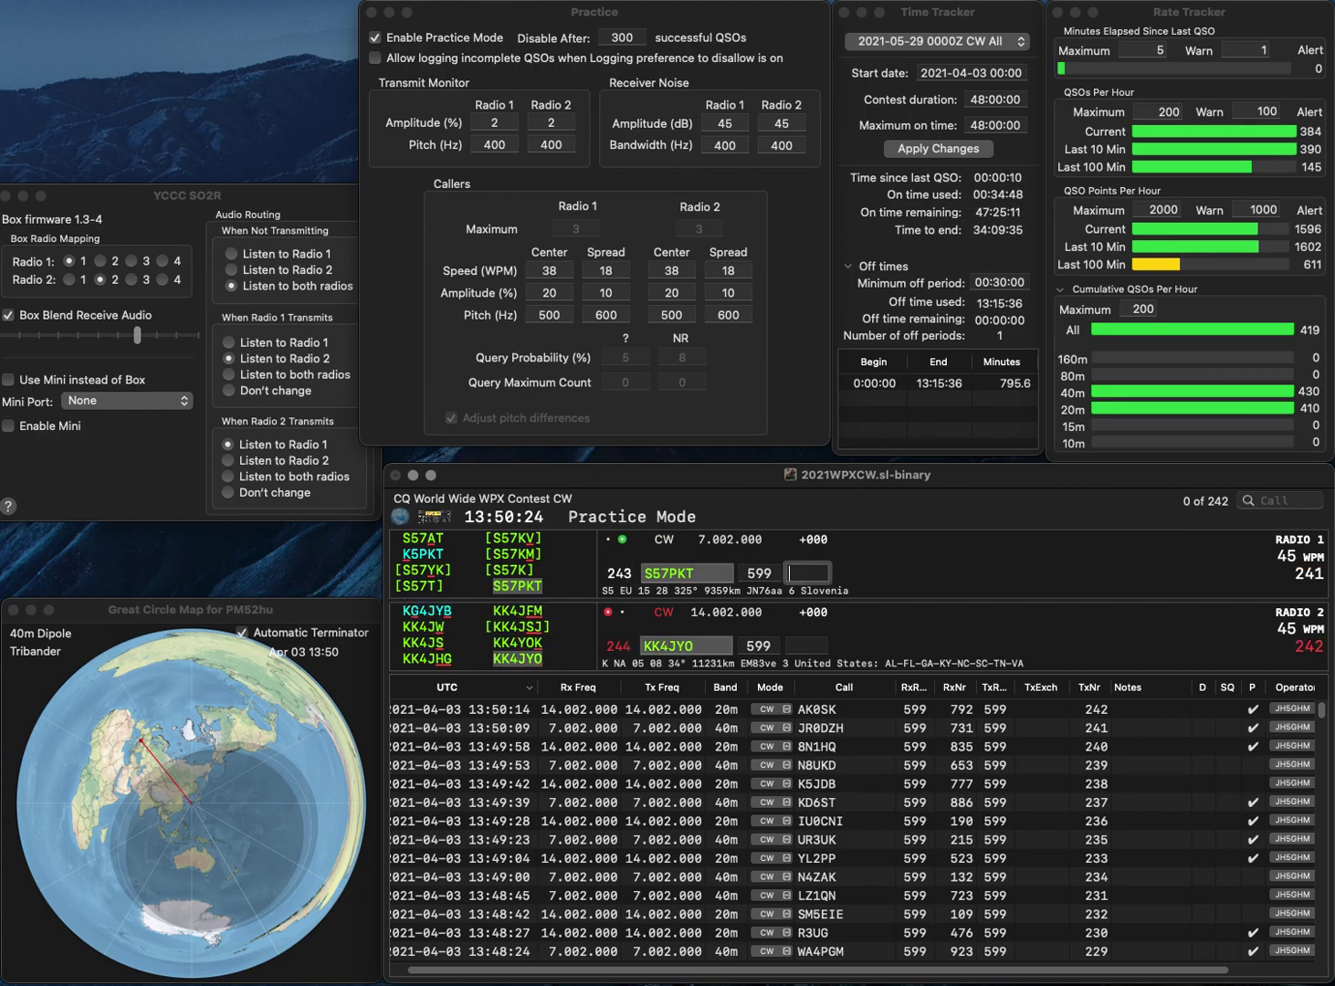
{"action": "type", "text": "173"}
{"action": "key", "text": "Return"}
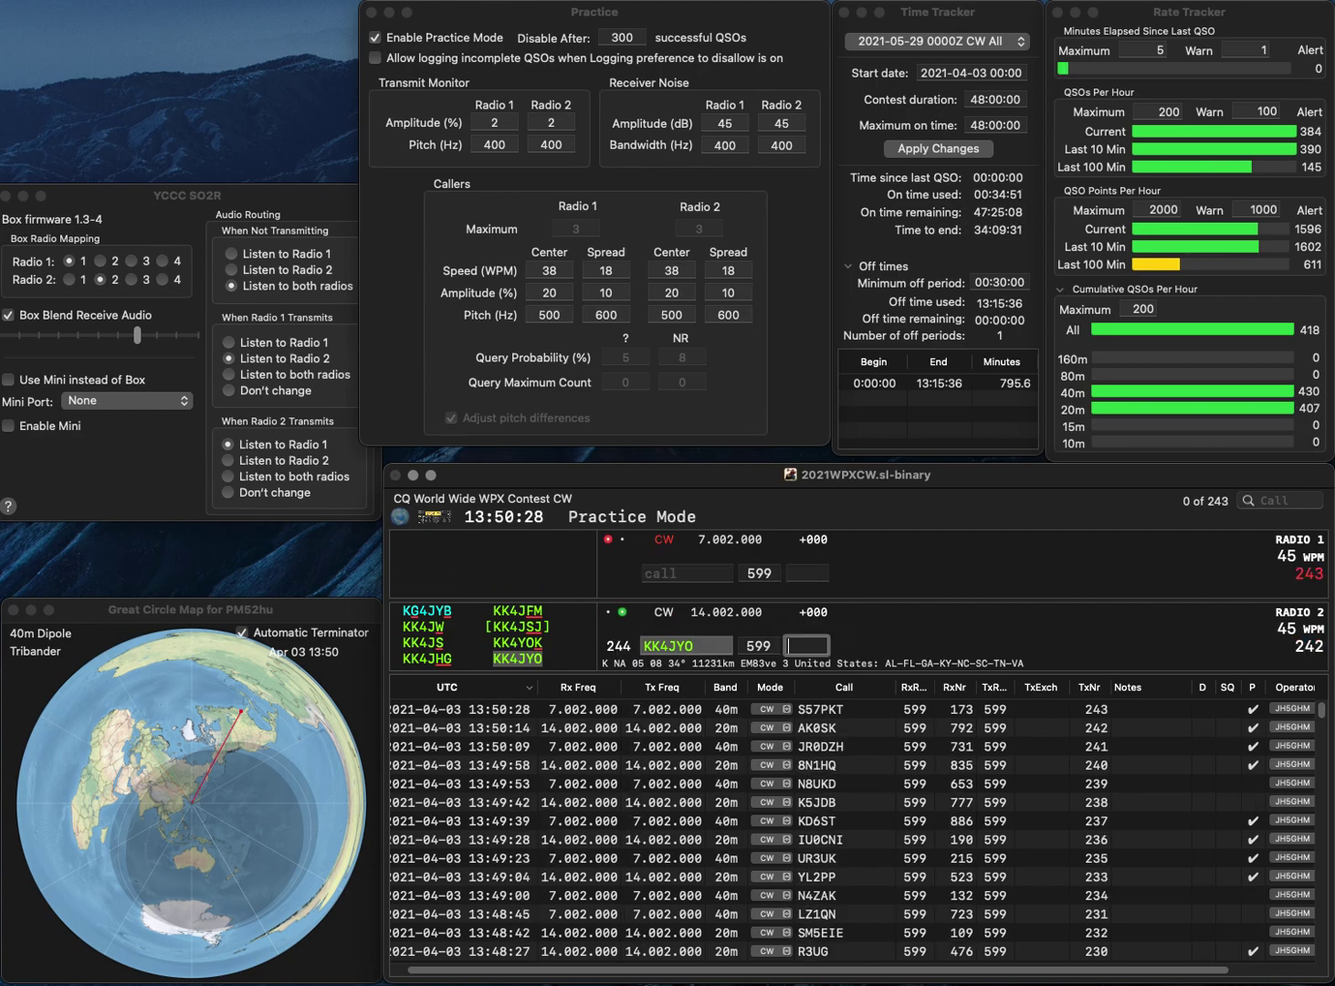
{"action": "type", "text": "751"}
{"action": "key", "text": "Return"}
{"action": "type", "text": "0"}
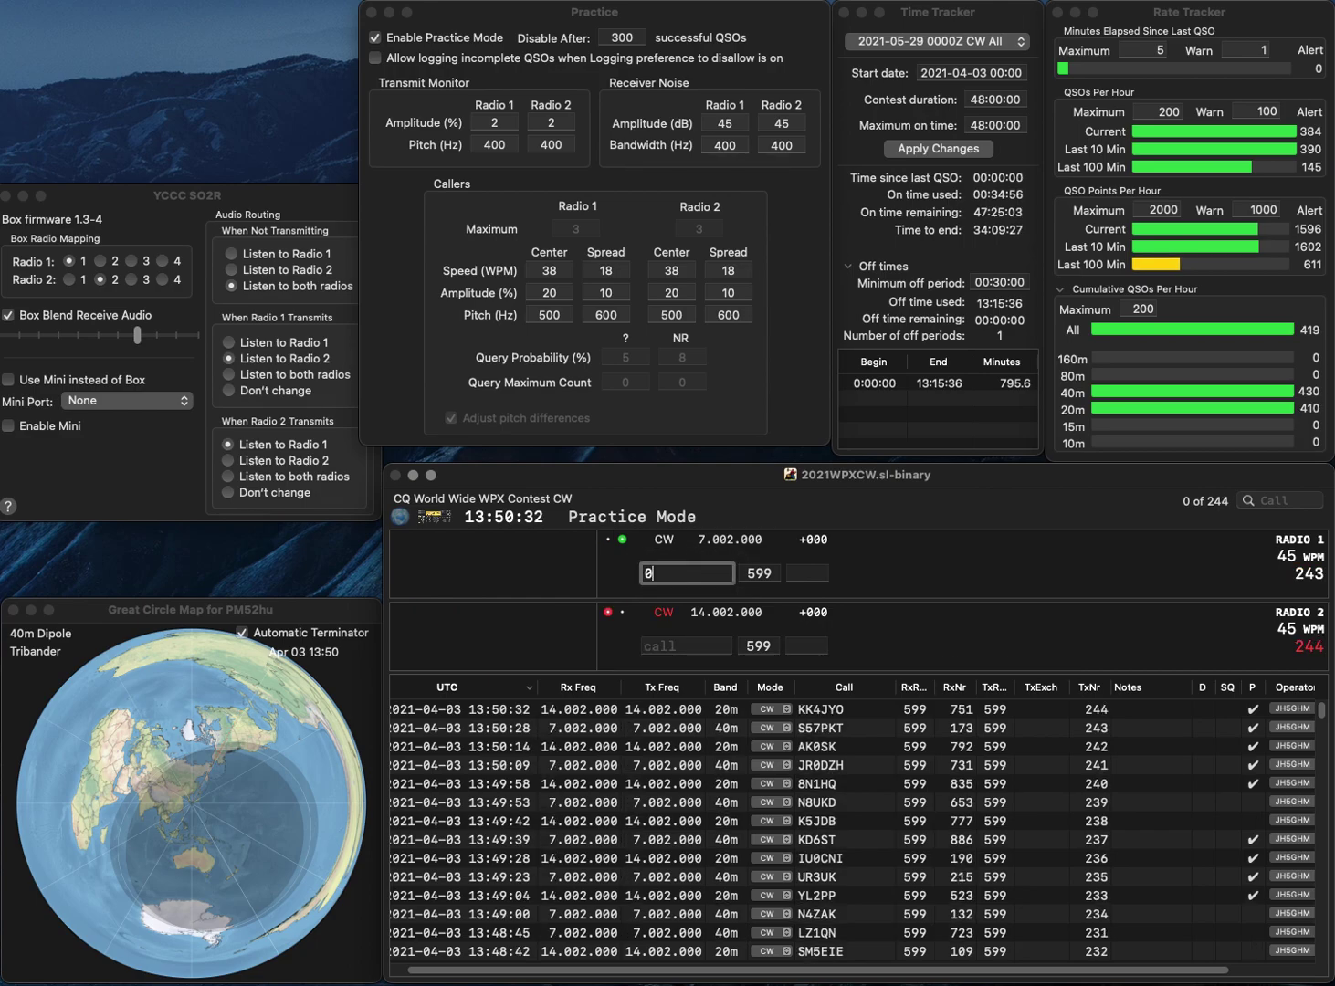
{"action": "type", "text": "GS50G"}
{"action": "key", "text": "Return"}
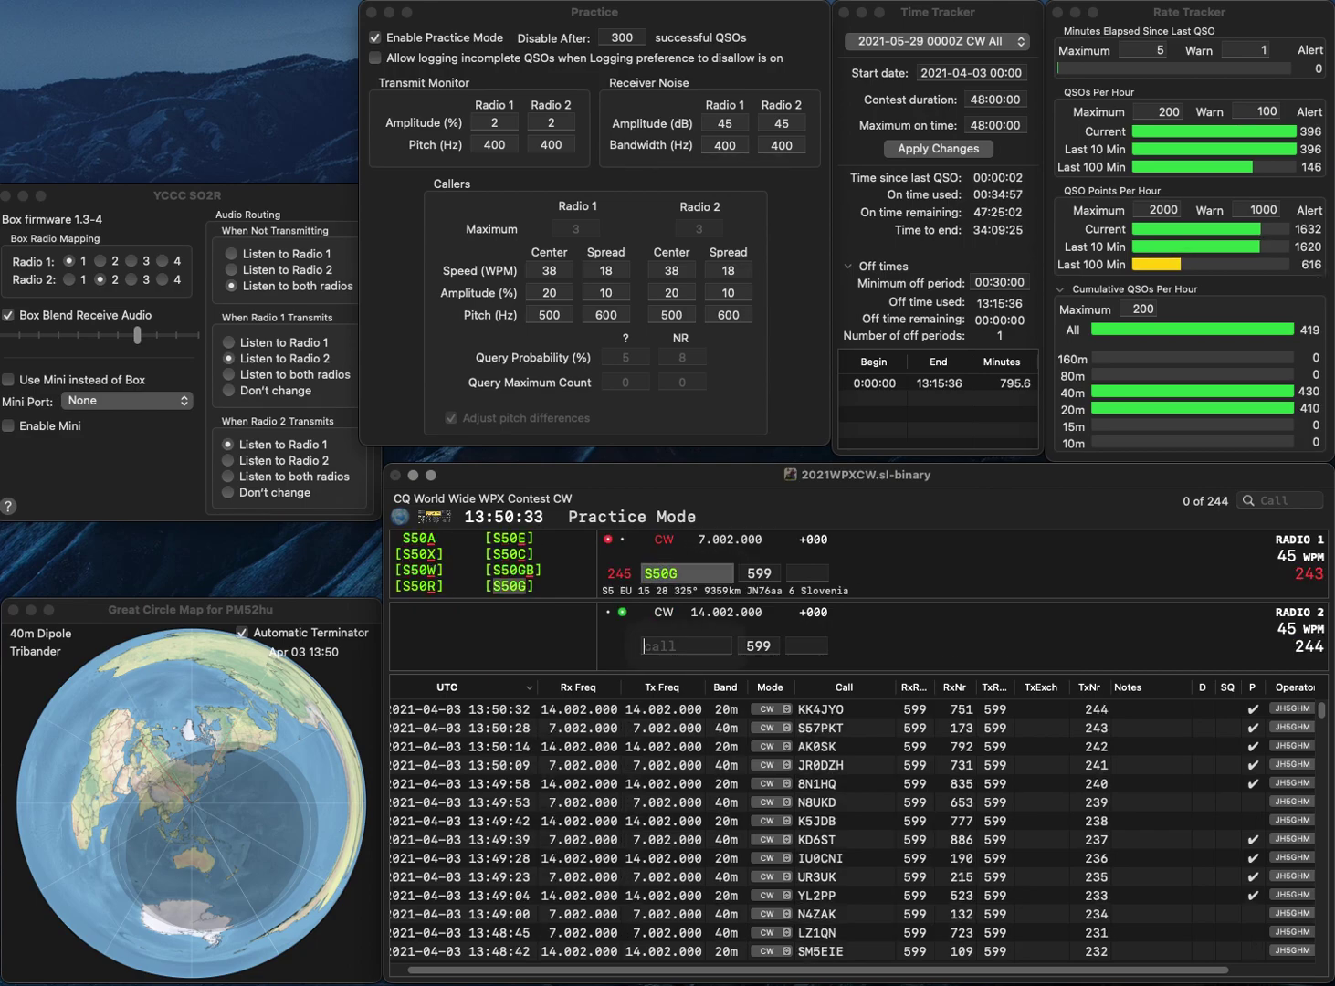
{"action": "type", "text": "DL9"}
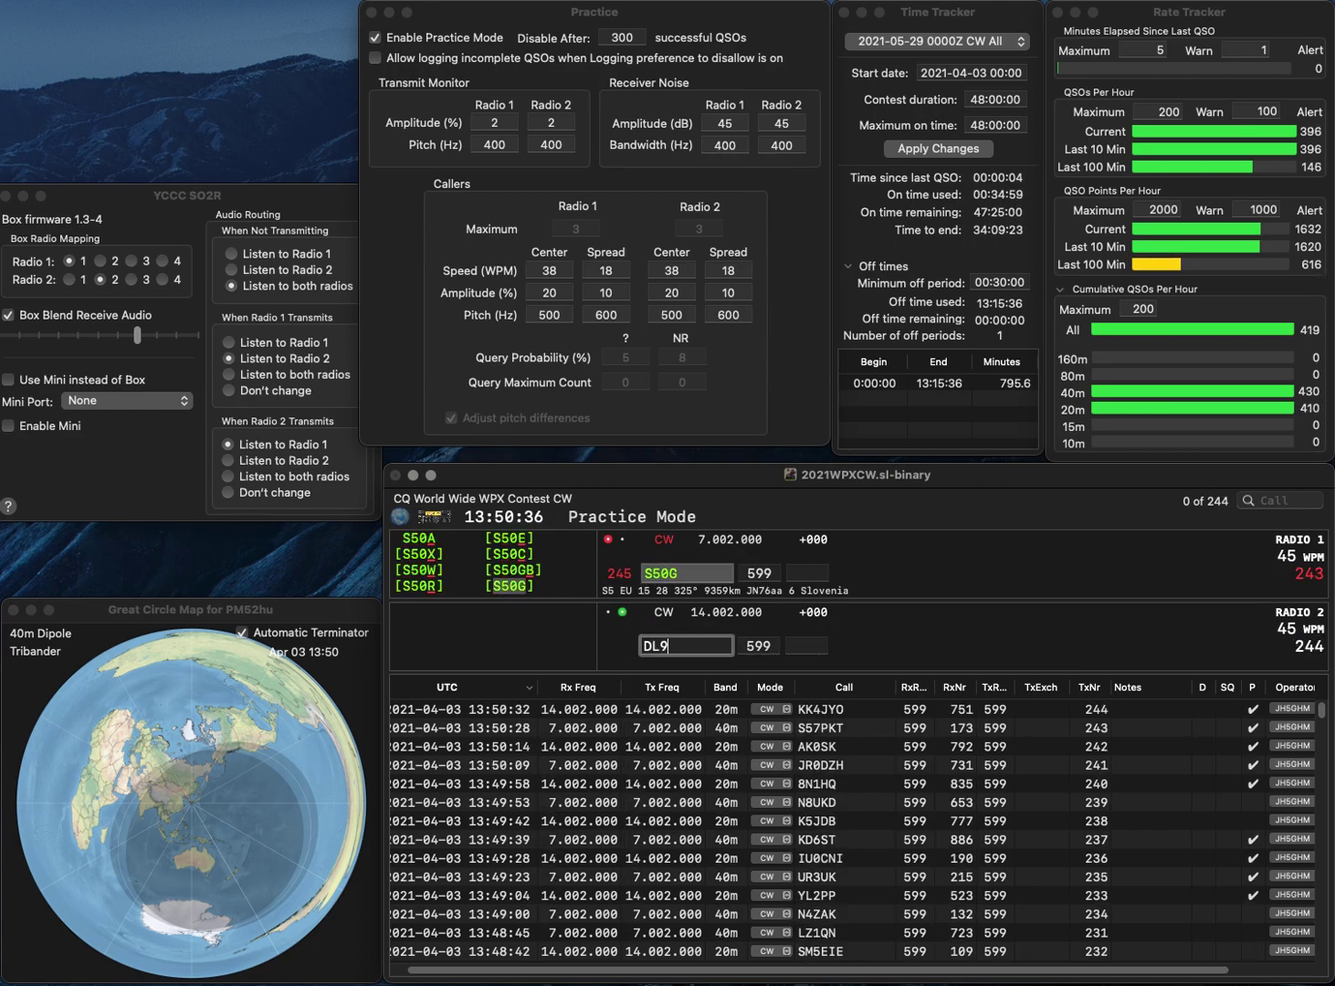
{"action": "type", "text": "ZWG"}
{"action": "key", "text": "Return"}
{"action": "key", "text": "space"}
{"action": "type", "text": "453"}
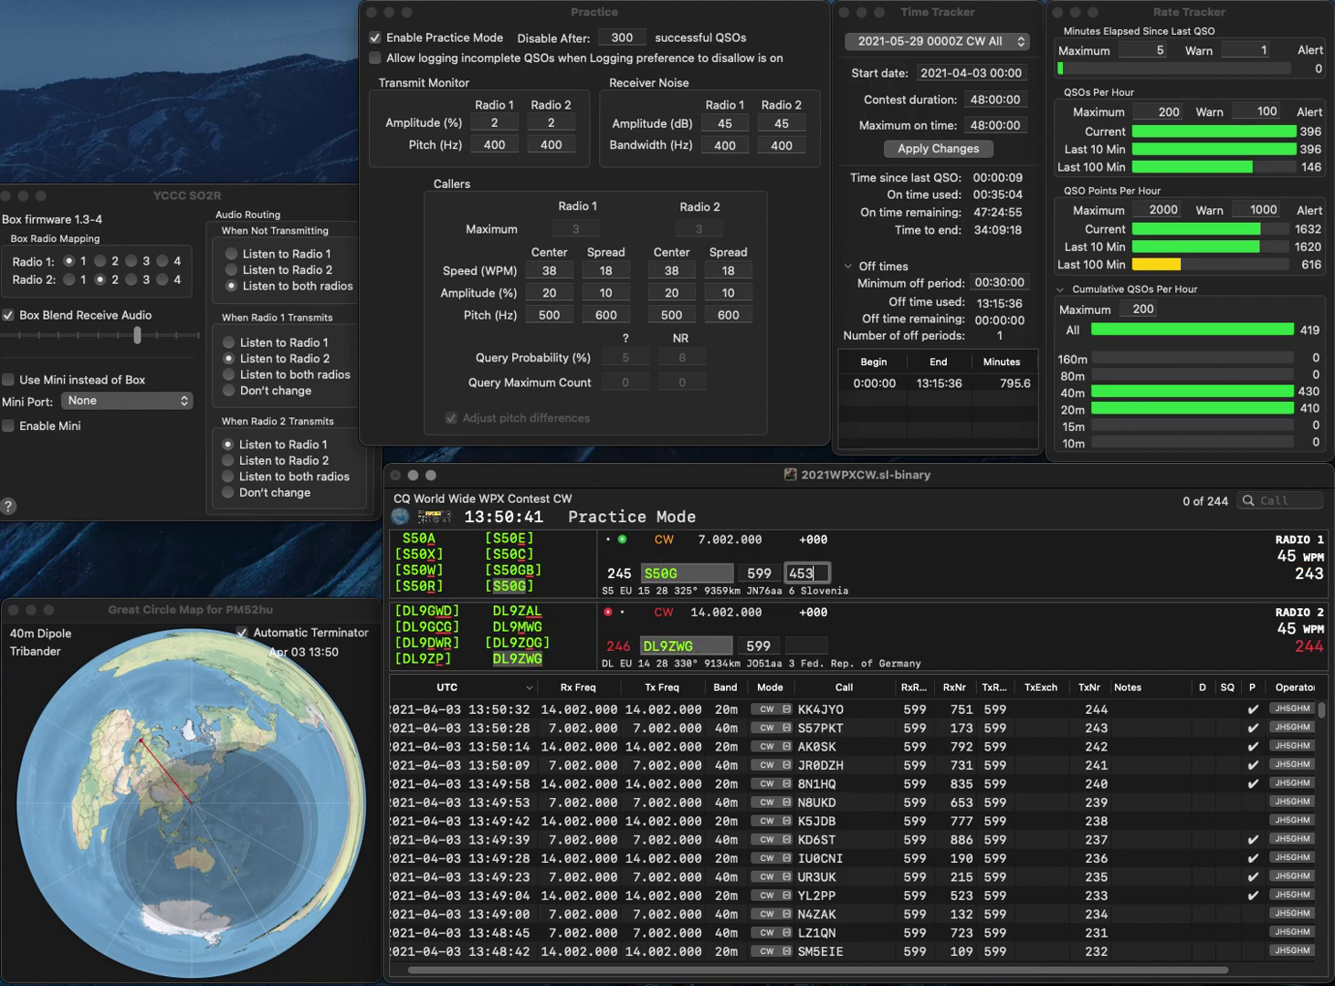
{"action": "key", "text": "Return"}
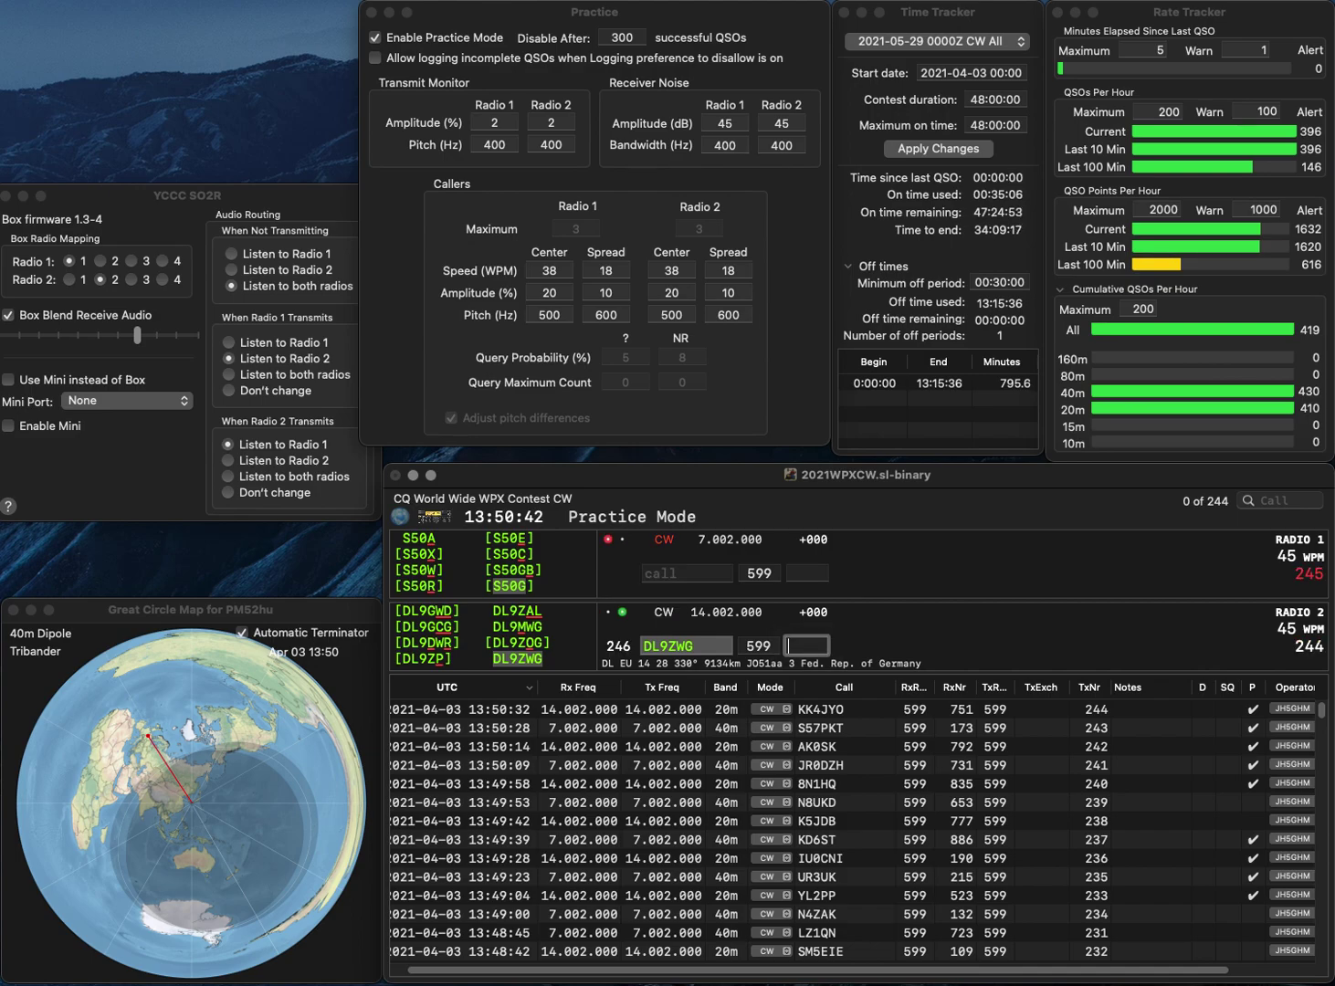
{"action": "type", "text": "795"}
{"action": "key", "text": "Return"}
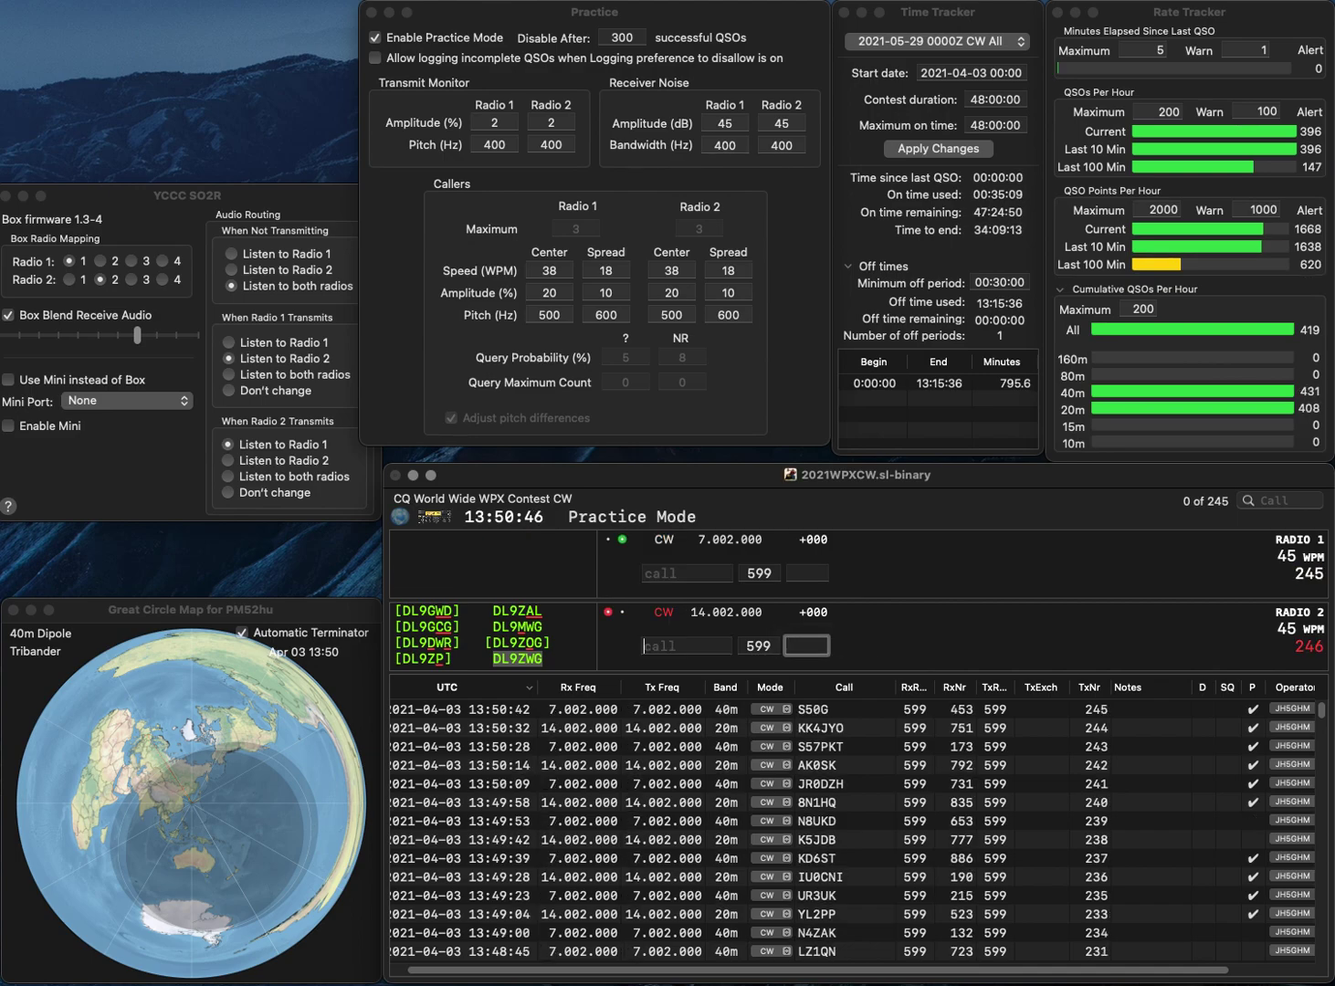
Send the partial call 4AC on Radio 1, and enter N3ST on Radio 2, sending its exchange.
{"action": "type", "text": "4AC"}
{"action": "key", "text": "Return"}
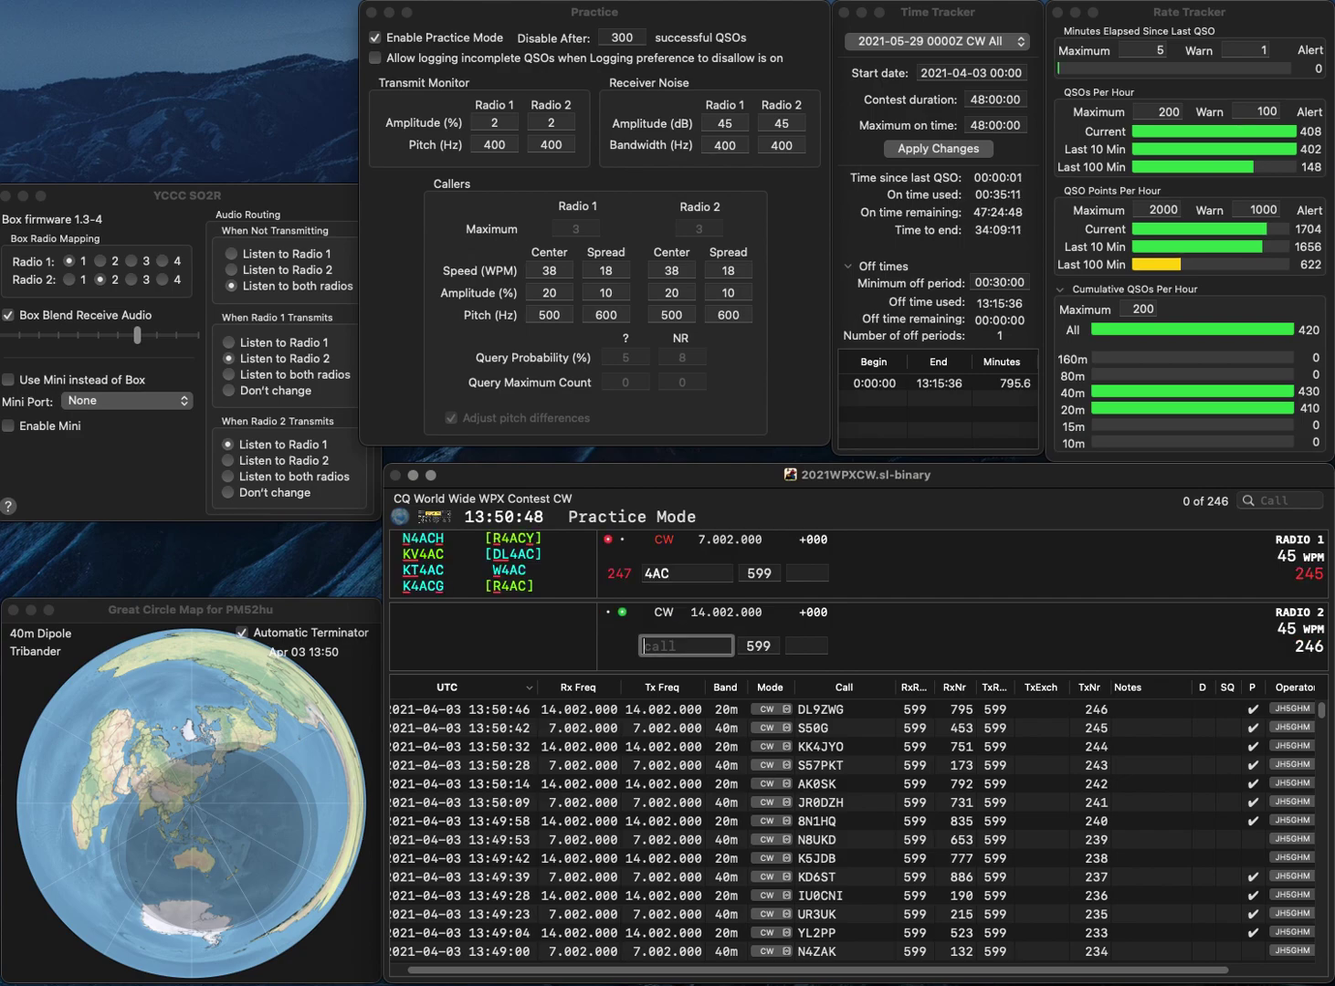
{"action": "type", "text": "D"}
{"action": "key", "text": "BackSpace"}
{"action": "type", "text": "N3ST"}
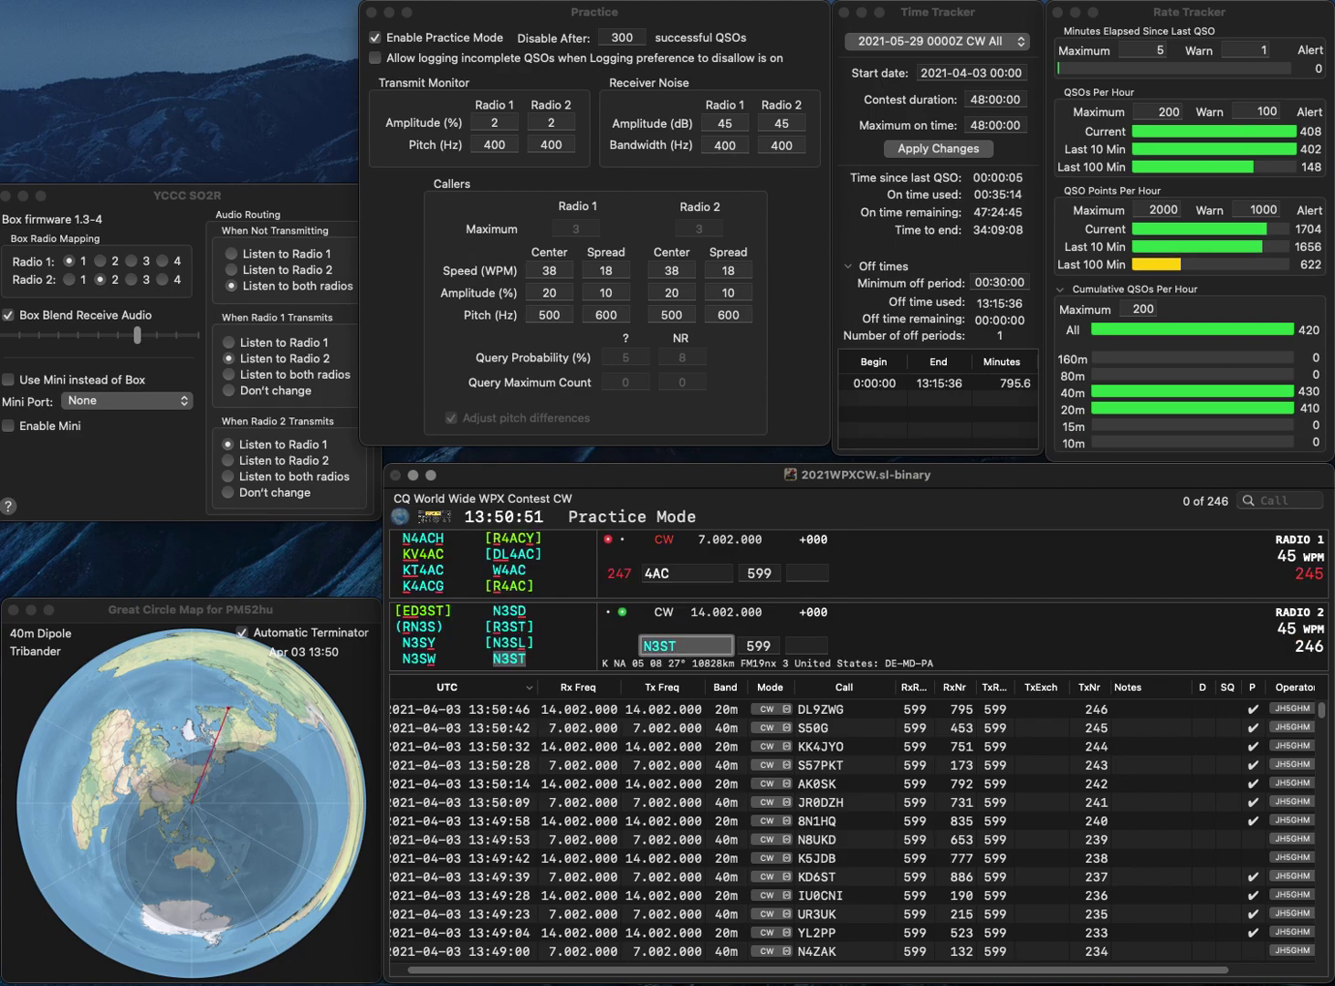
{"action": "key", "text": "Return"}
{"action": "key", "text": "super+Left"}
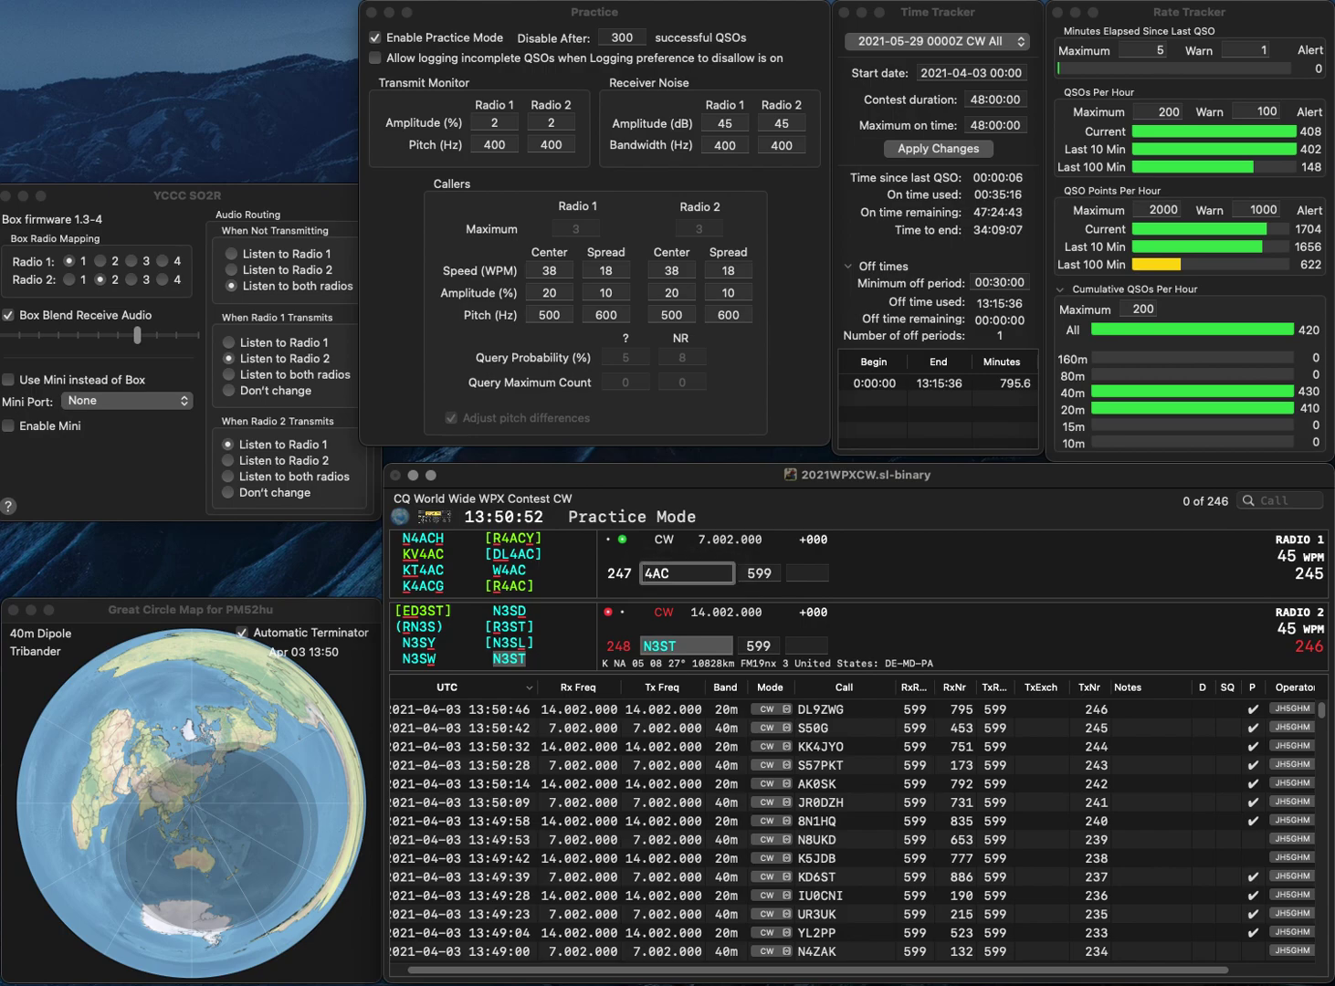
{"action": "type", "text": "KV"}
{"action": "key", "text": "Return"}
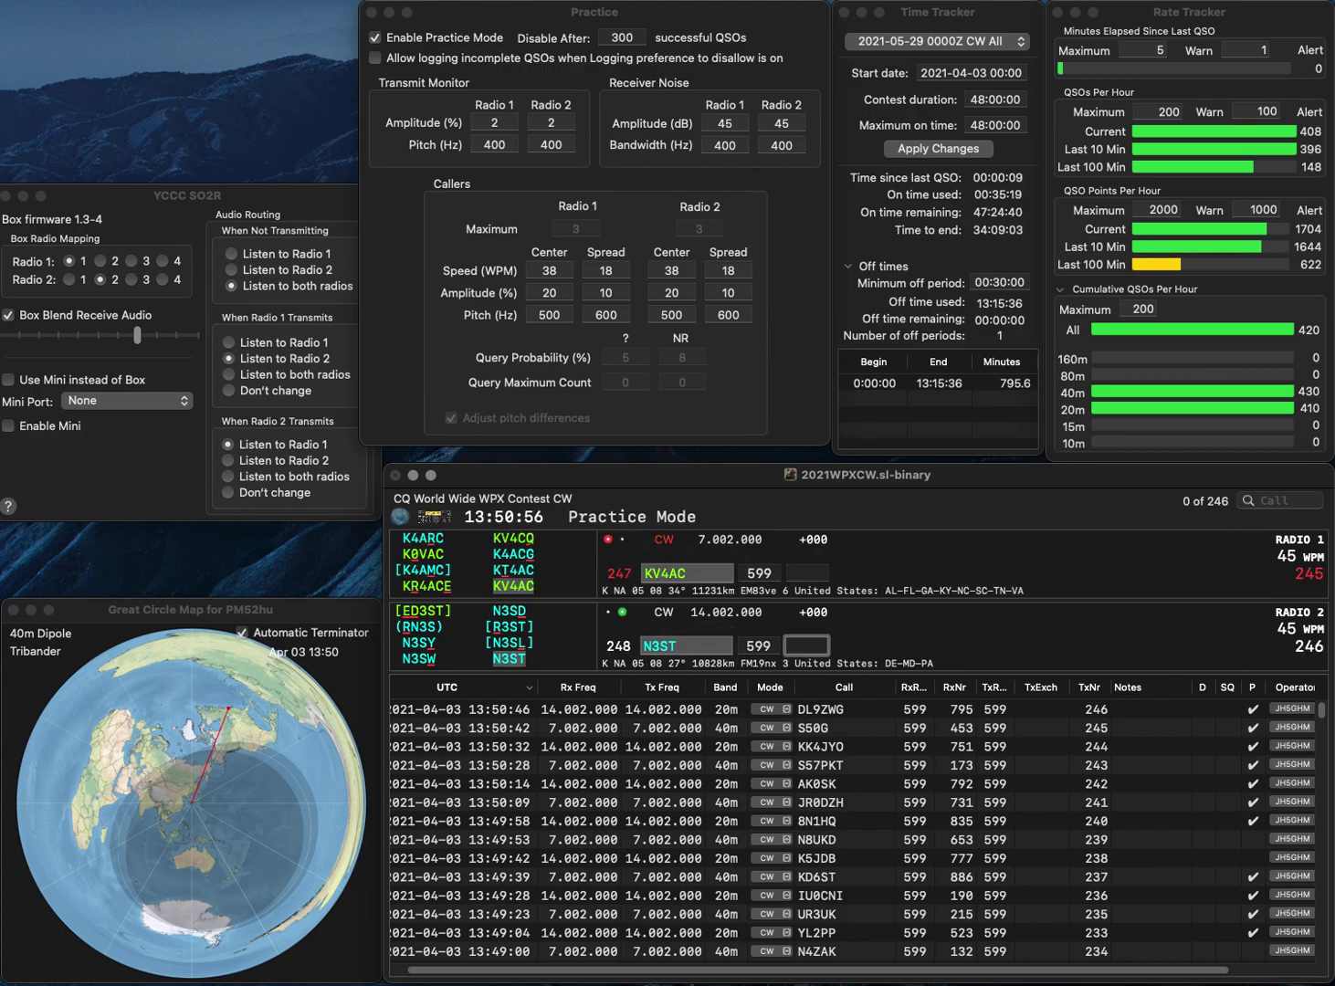
Log N3ST on Radio 2 with received number 180 and KV4AC on Radio 1 with received number 267.
{"action": "type", "text": "180"}
{"action": "key", "text": "Return"}
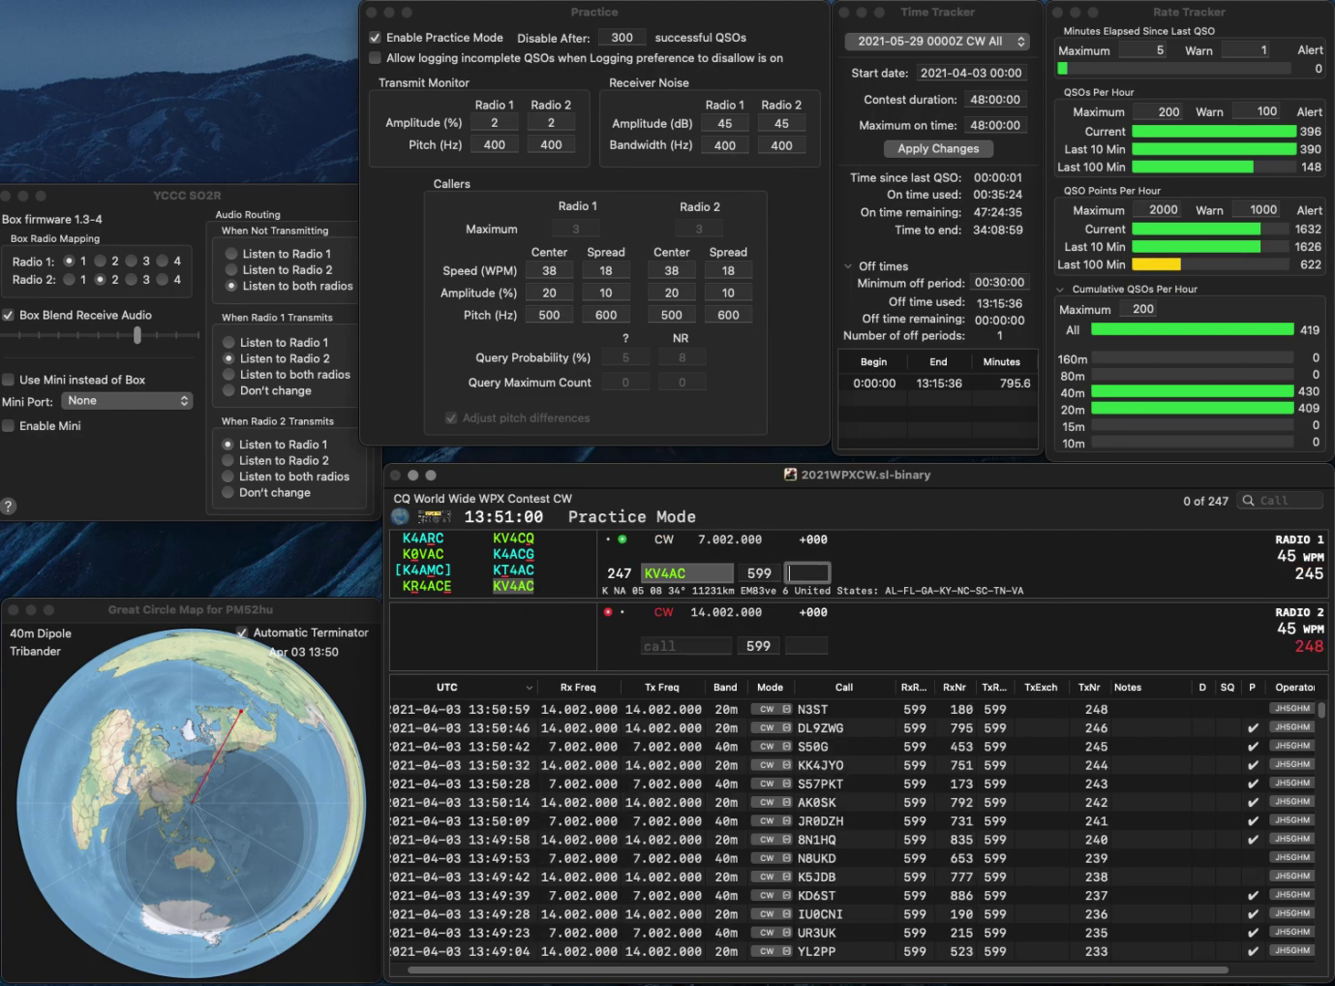
{"action": "type", "text": "267"}
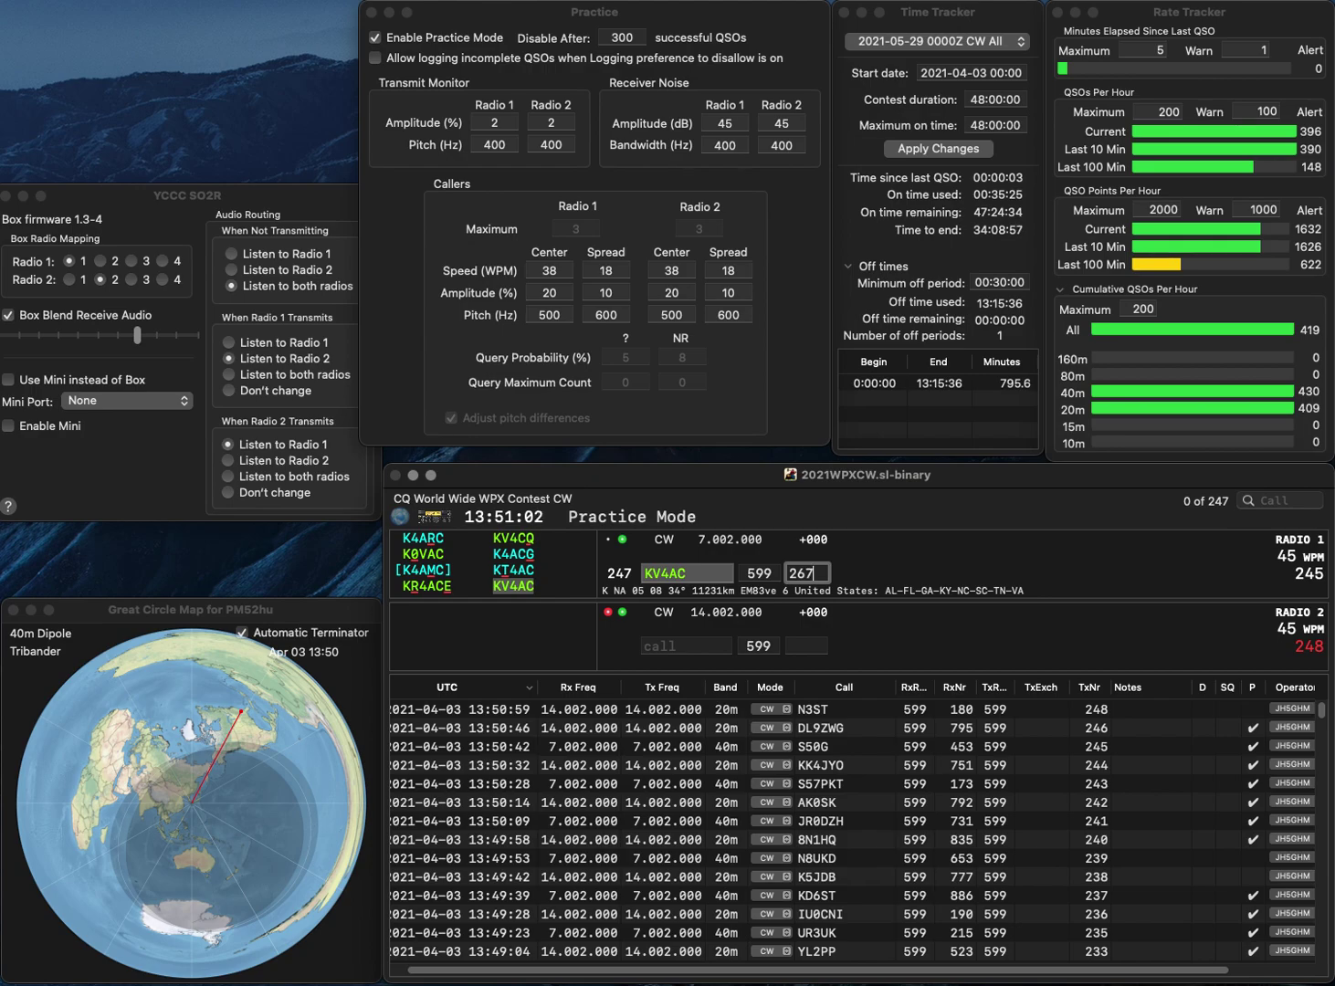
{"action": "key", "text": "Return"}
Enter JA1SVP on Radio 2 and YP3A on Radio 1, correcting their prefixes and sending the exchange for each.
{"action": "type", "text": "OA1SVP"}
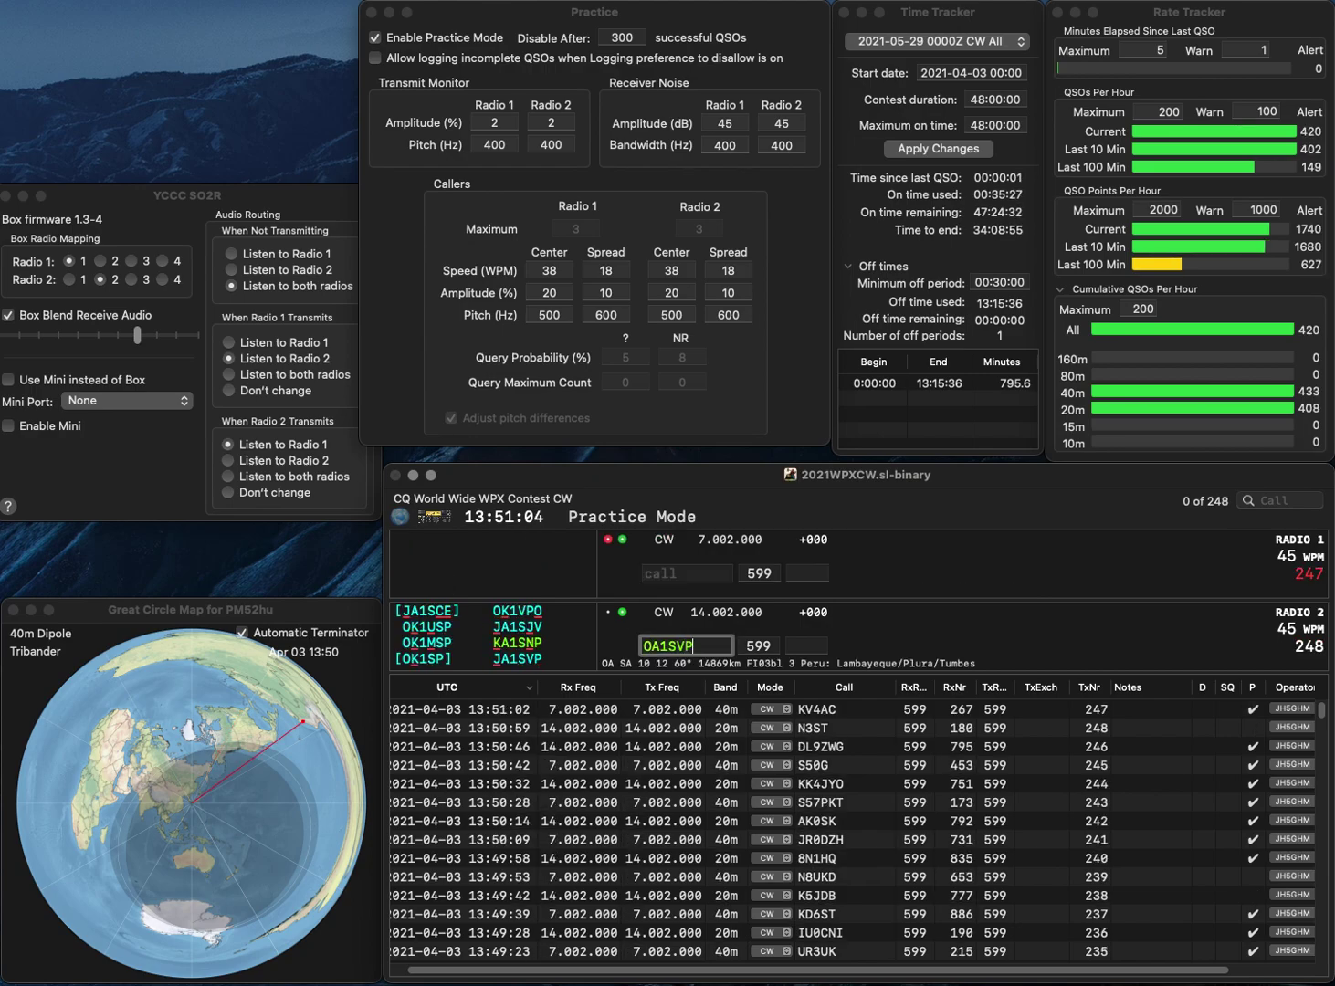
{"action": "key", "text": "Home"}
{"action": "key", "text": "Delete"}
{"action": "type", "text": "J"}
{"action": "key", "text": "Return"}
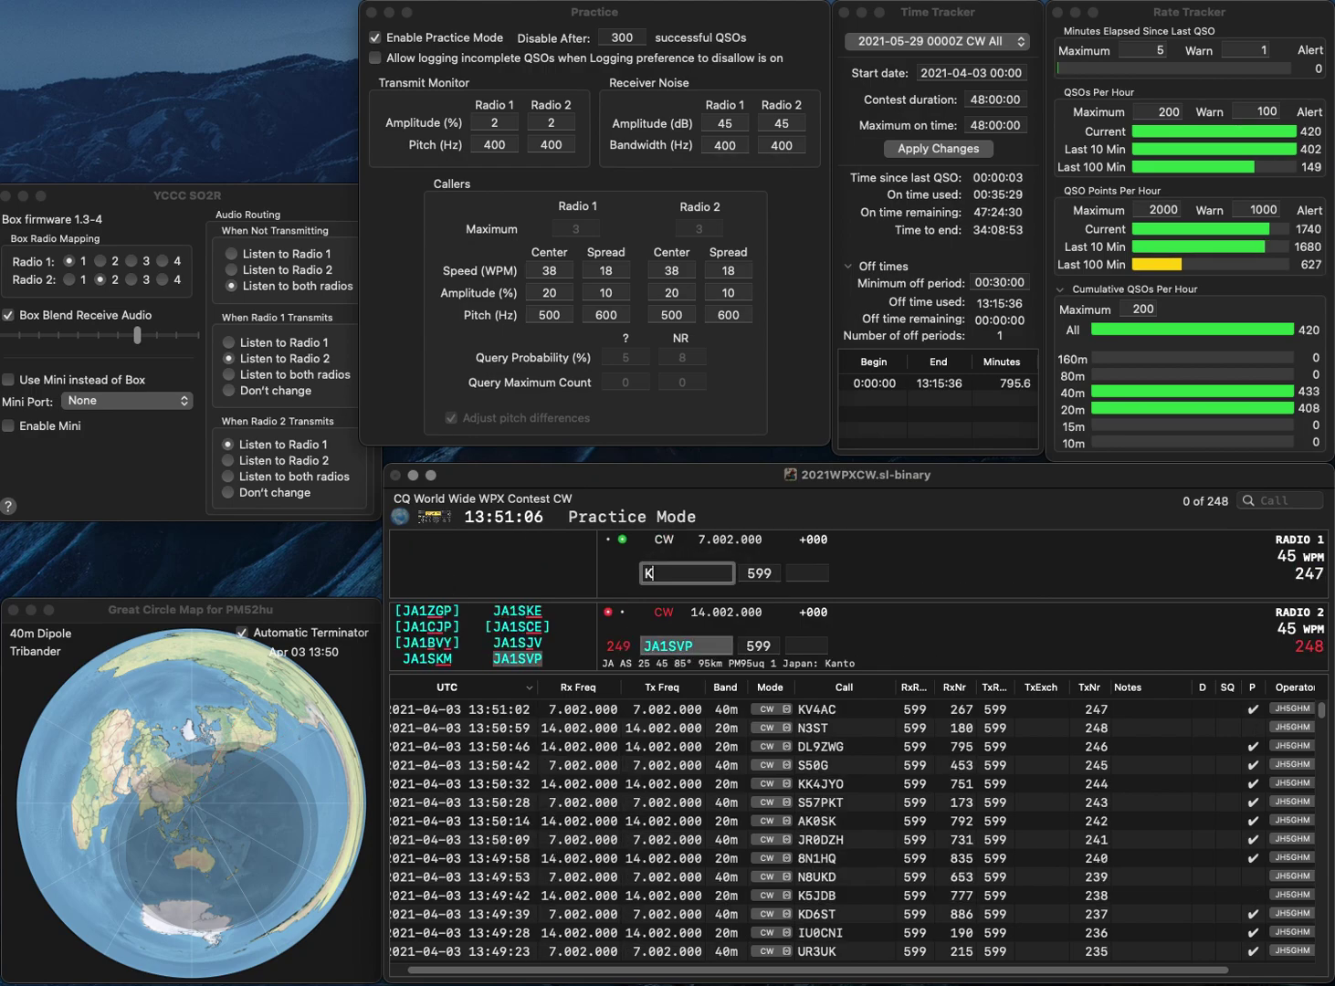
{"action": "type", "text": "LP3A"}
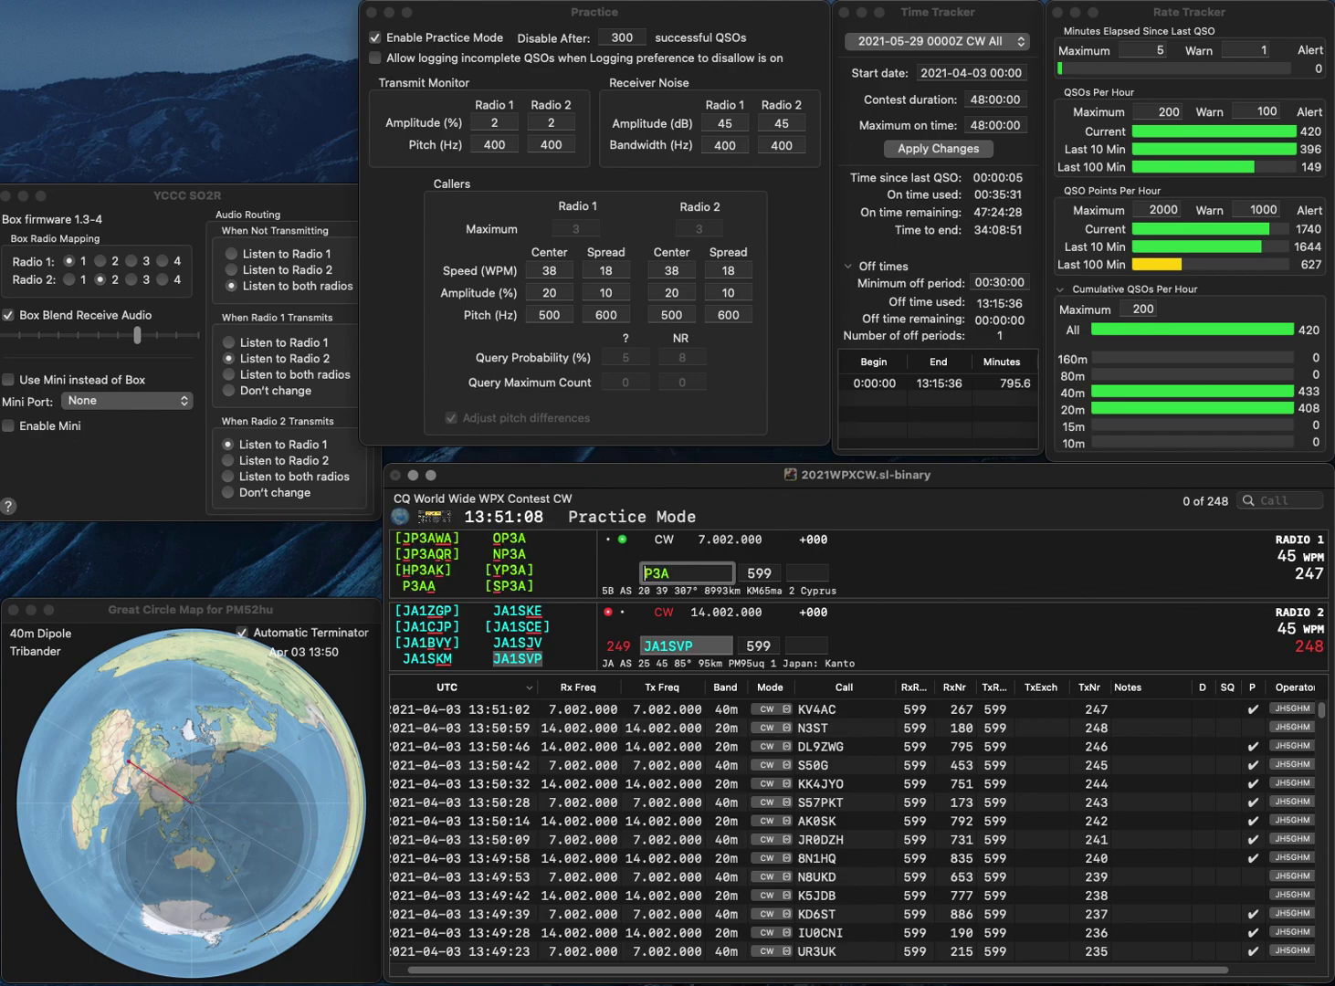
{"action": "key", "text": "Home"}
{"action": "key", "text": "Delete"}
{"action": "type", "text": "Y"}
{"action": "key", "text": "Return"}
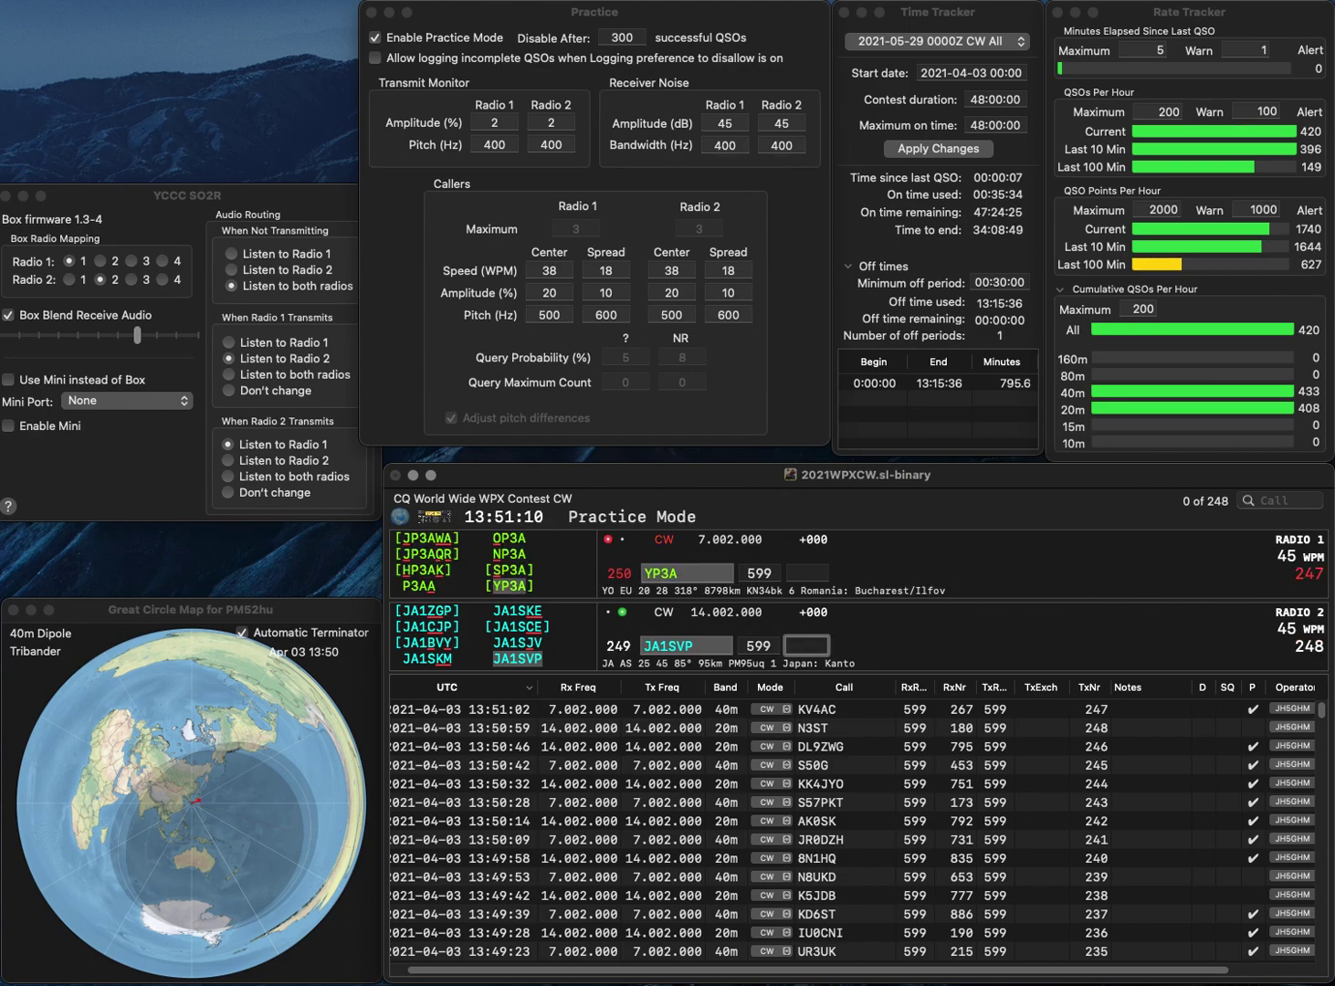
{"action": "type", "text": "248"}
{"action": "key", "text": "Return"}
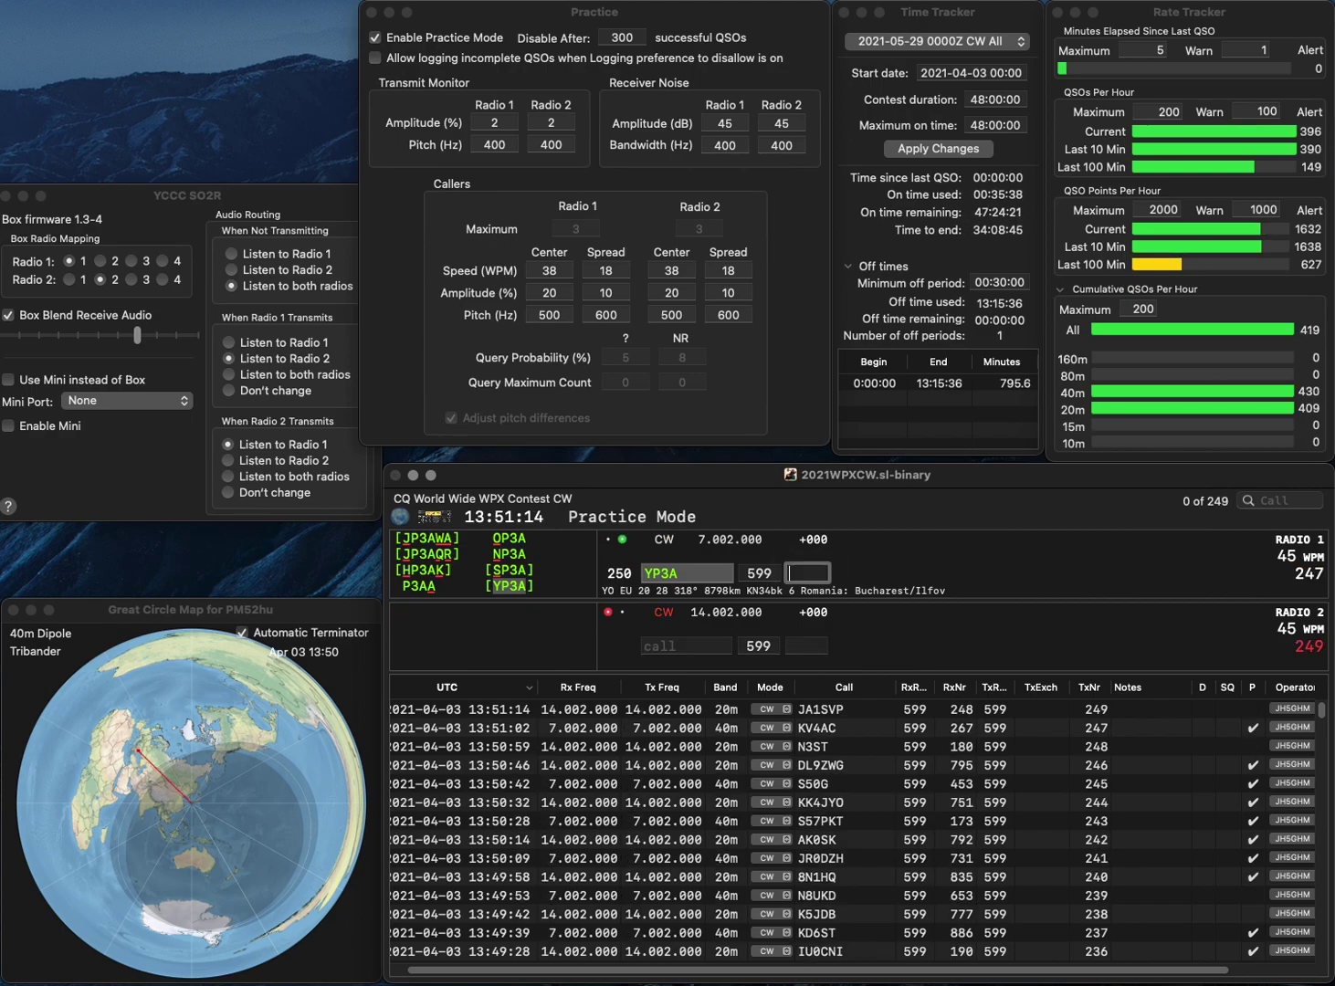
{"action": "type", "text": "715"}
{"action": "key", "text": "Return"}
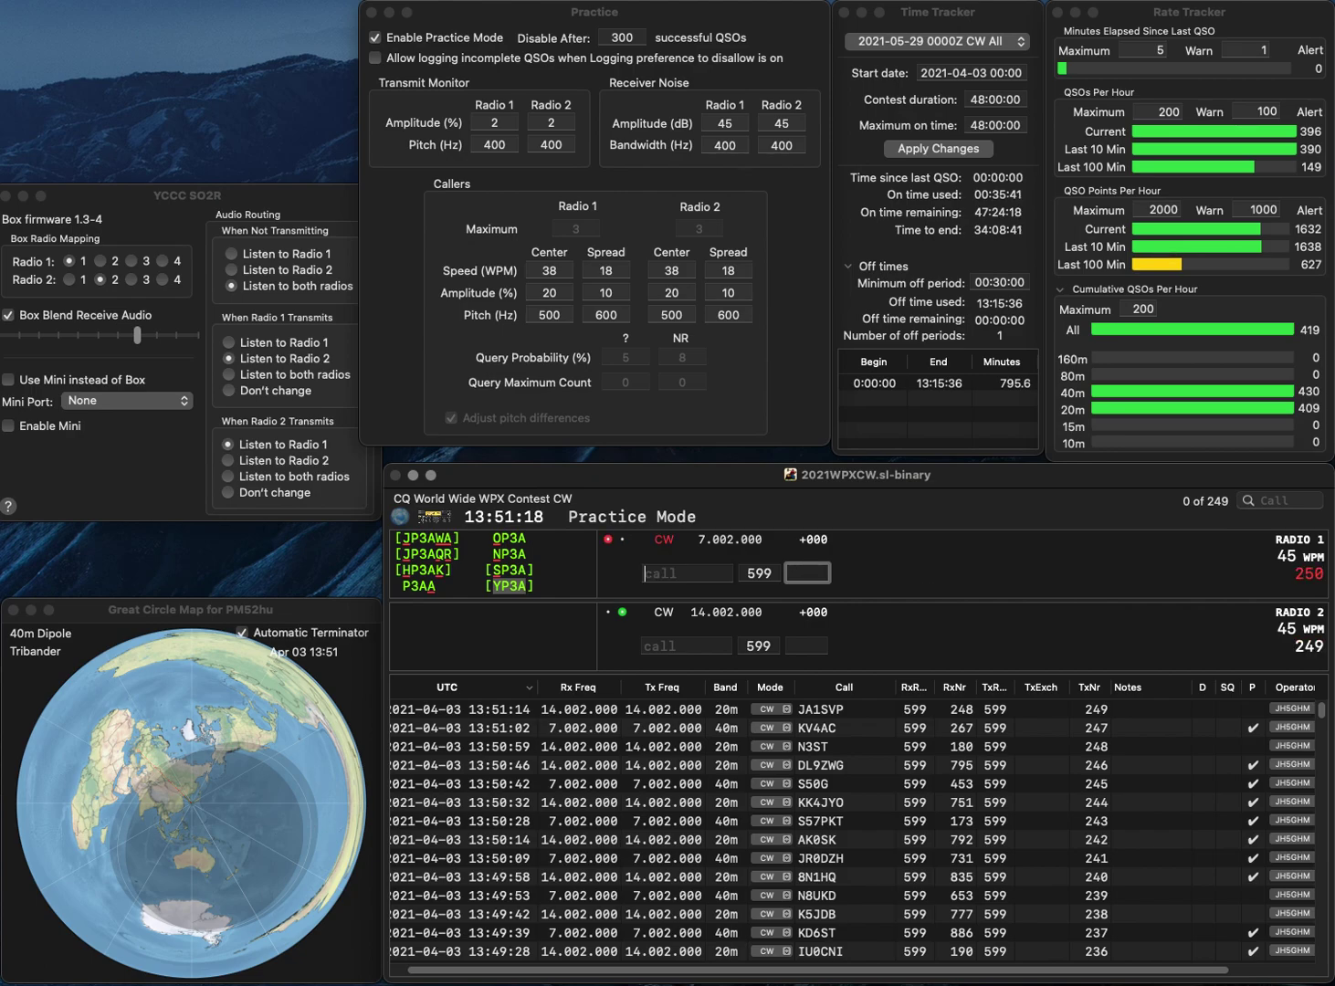
Send the partial call FT on Radio 2, and enter AA9A on Radio 1, sending its exchange.
{"action": "type", "text": "FT"}
{"action": "key", "text": "Return"}
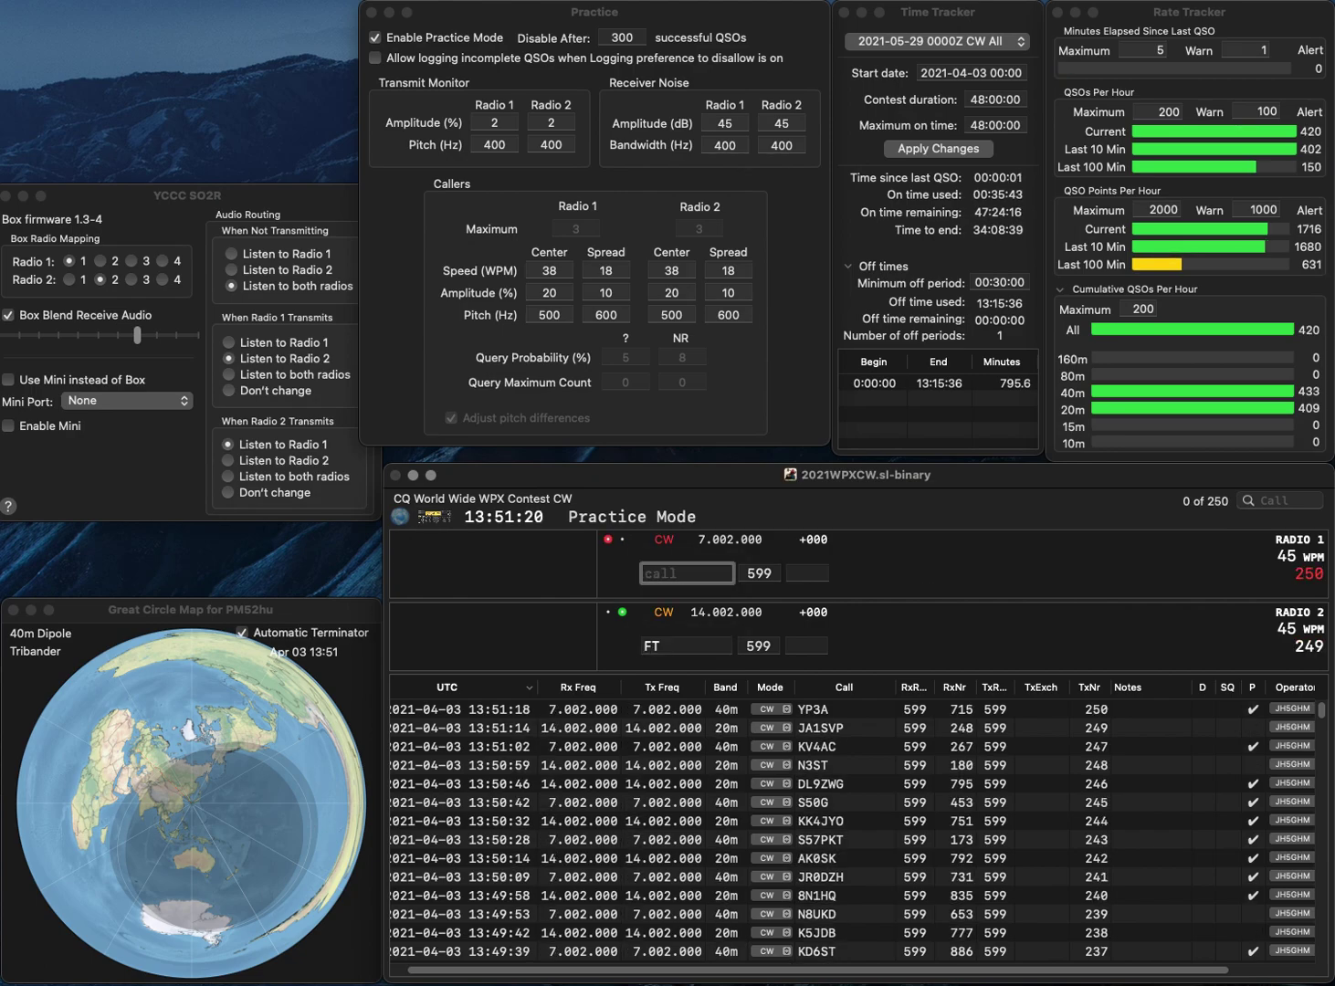
{"action": "type", "text": "AA"}
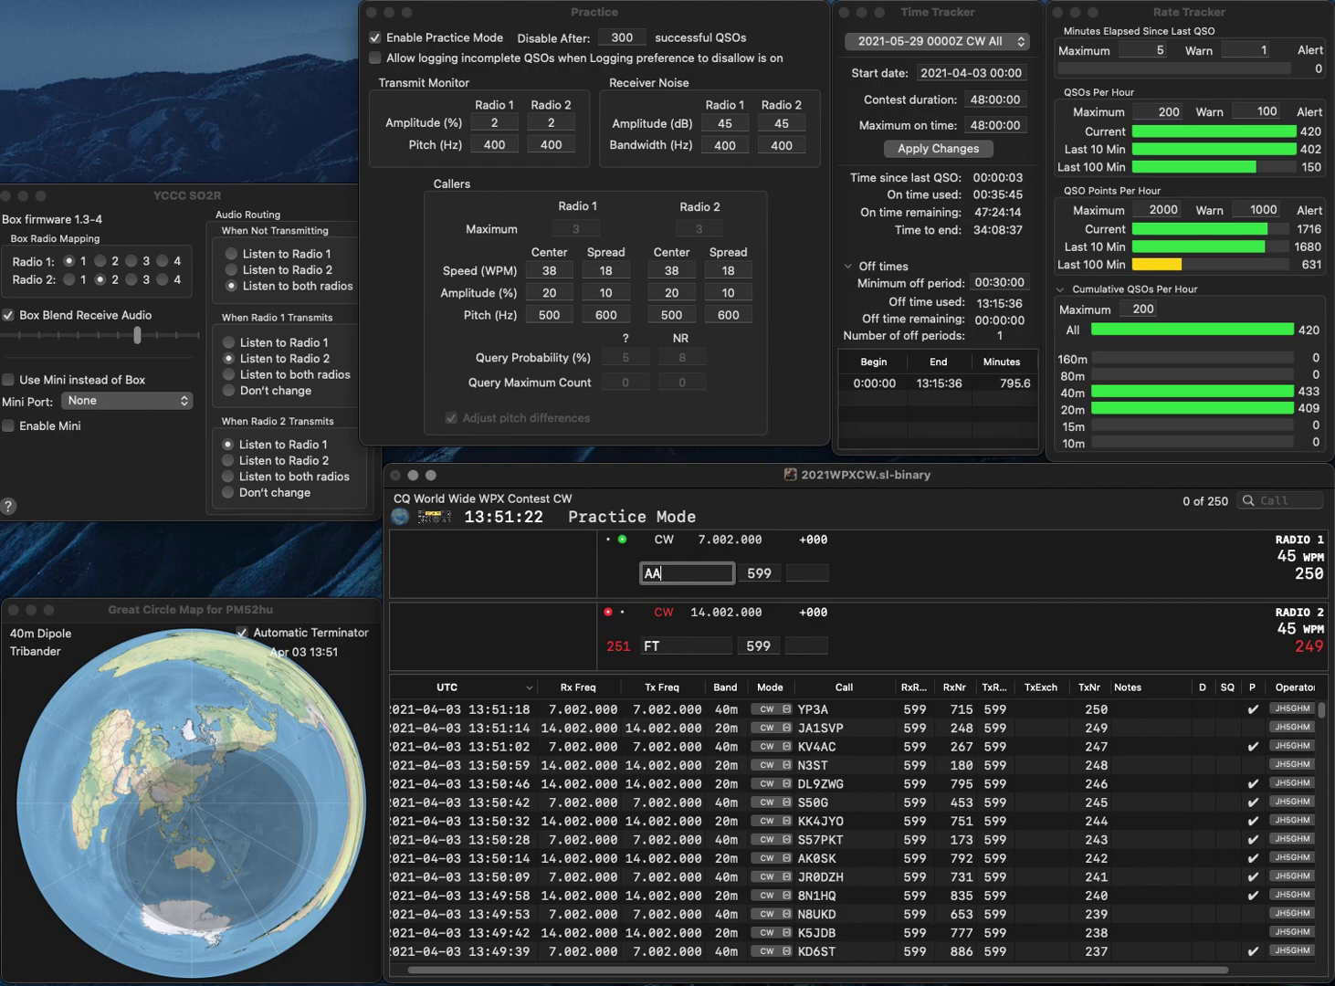
{"action": "type", "text": "9A"}
{"action": "key", "text": "Return"}
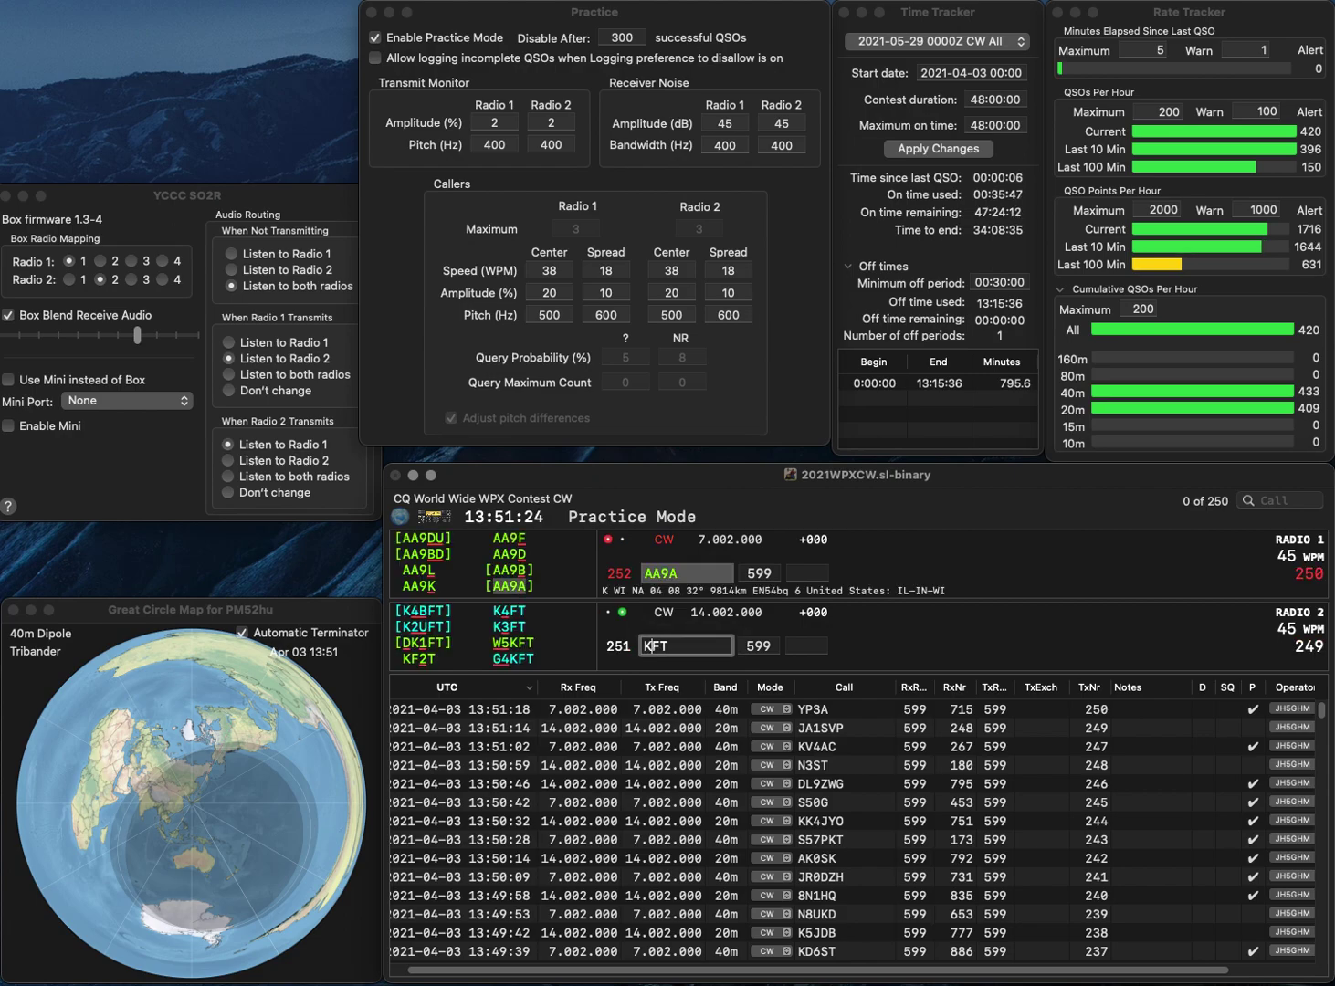
Complete the partial call on Radio 2 as K4FT and send the exchange.
{"action": "key", "text": "Home"}
{"action": "type", "text": "K4"}
{"action": "key", "text": "Return"}
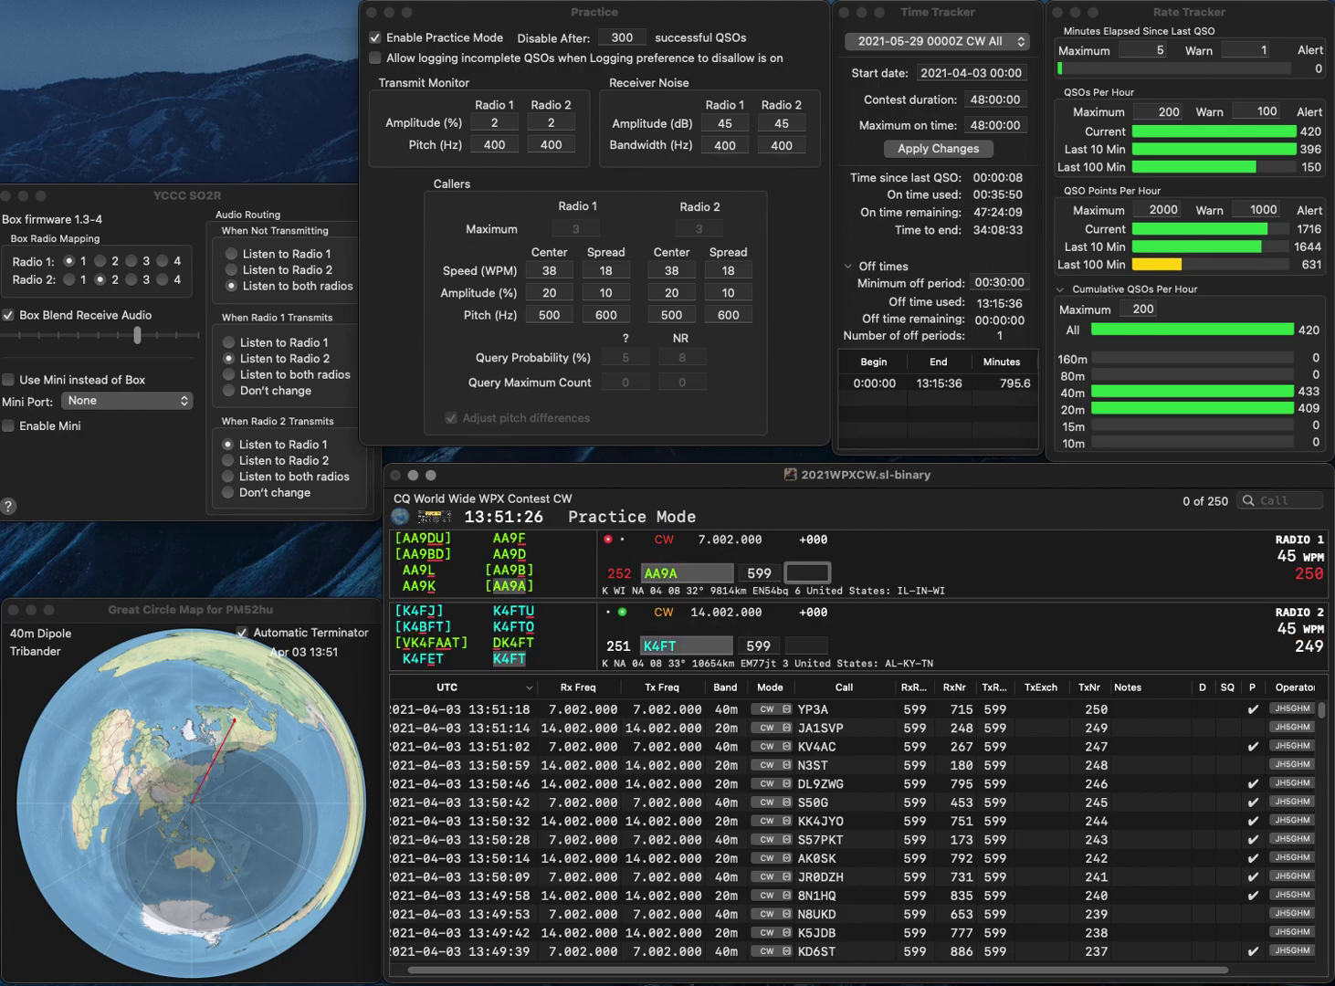
{"action": "type", "text": "674"}
{"action": "key", "text": "Return"}
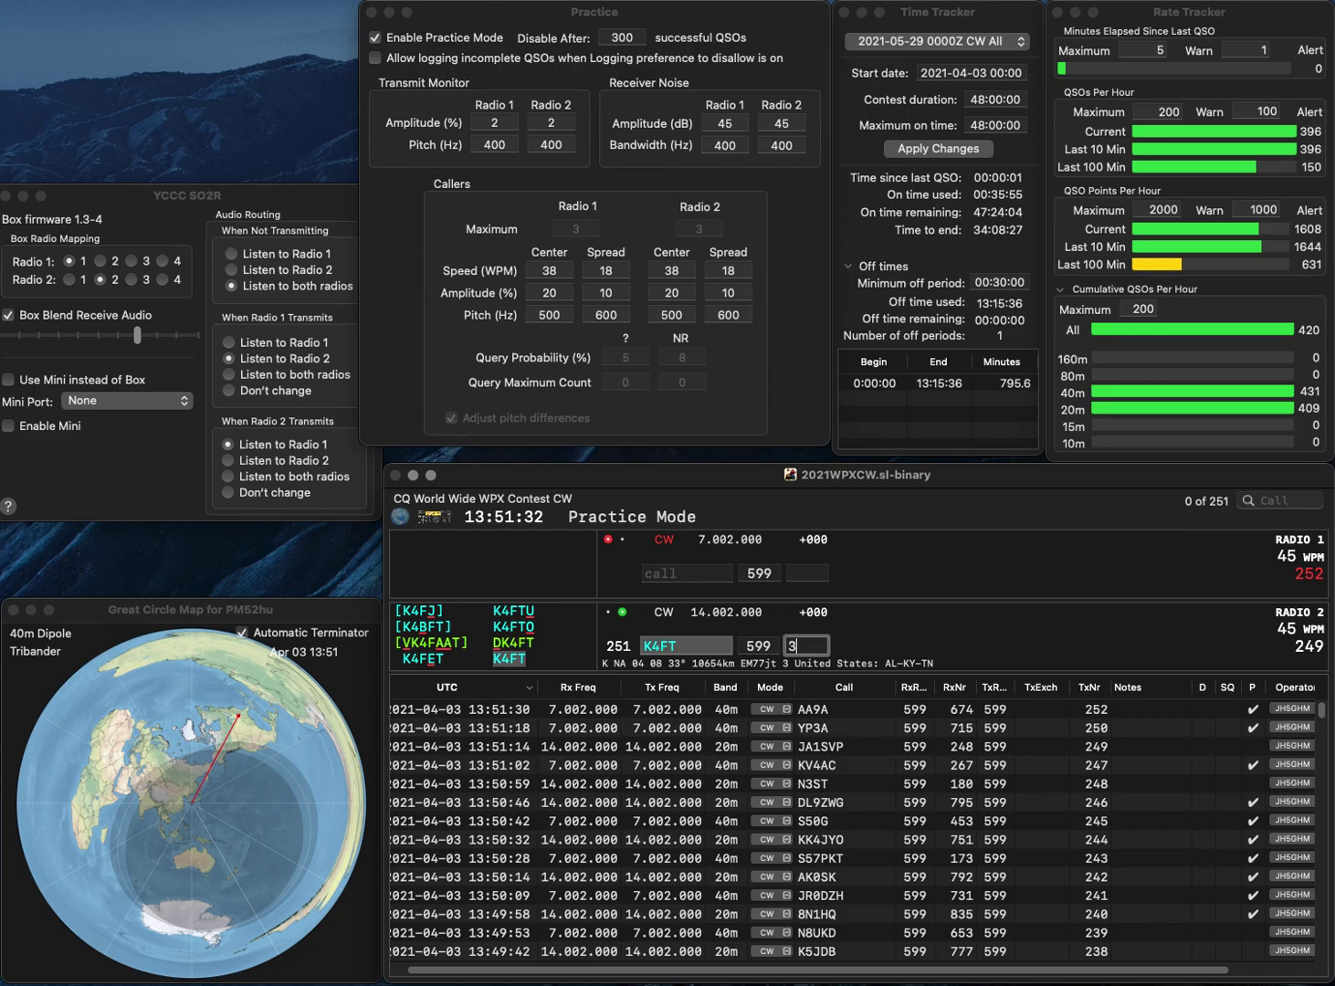
{"action": "type", "text": "301"}
{"action": "key", "text": "Return"}
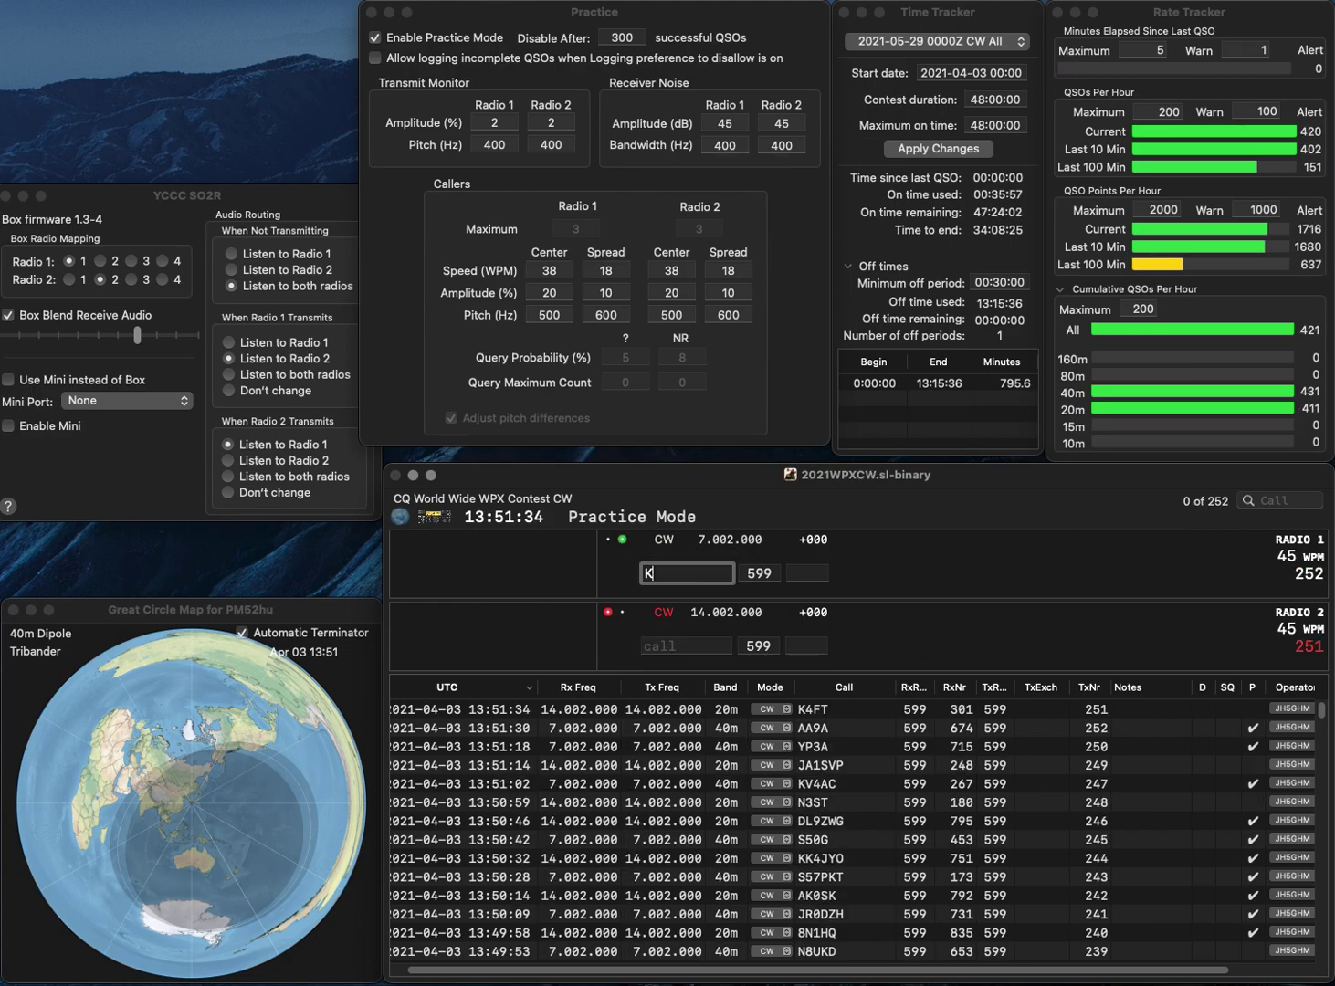
Enter KV4KY on Radio 1 and K4AK on Radio 2, sending the exchange for each.
{"action": "type", "text": "KV4KY"}
{"action": "key", "text": "Return"}
{"action": "type", "text": "K4"}
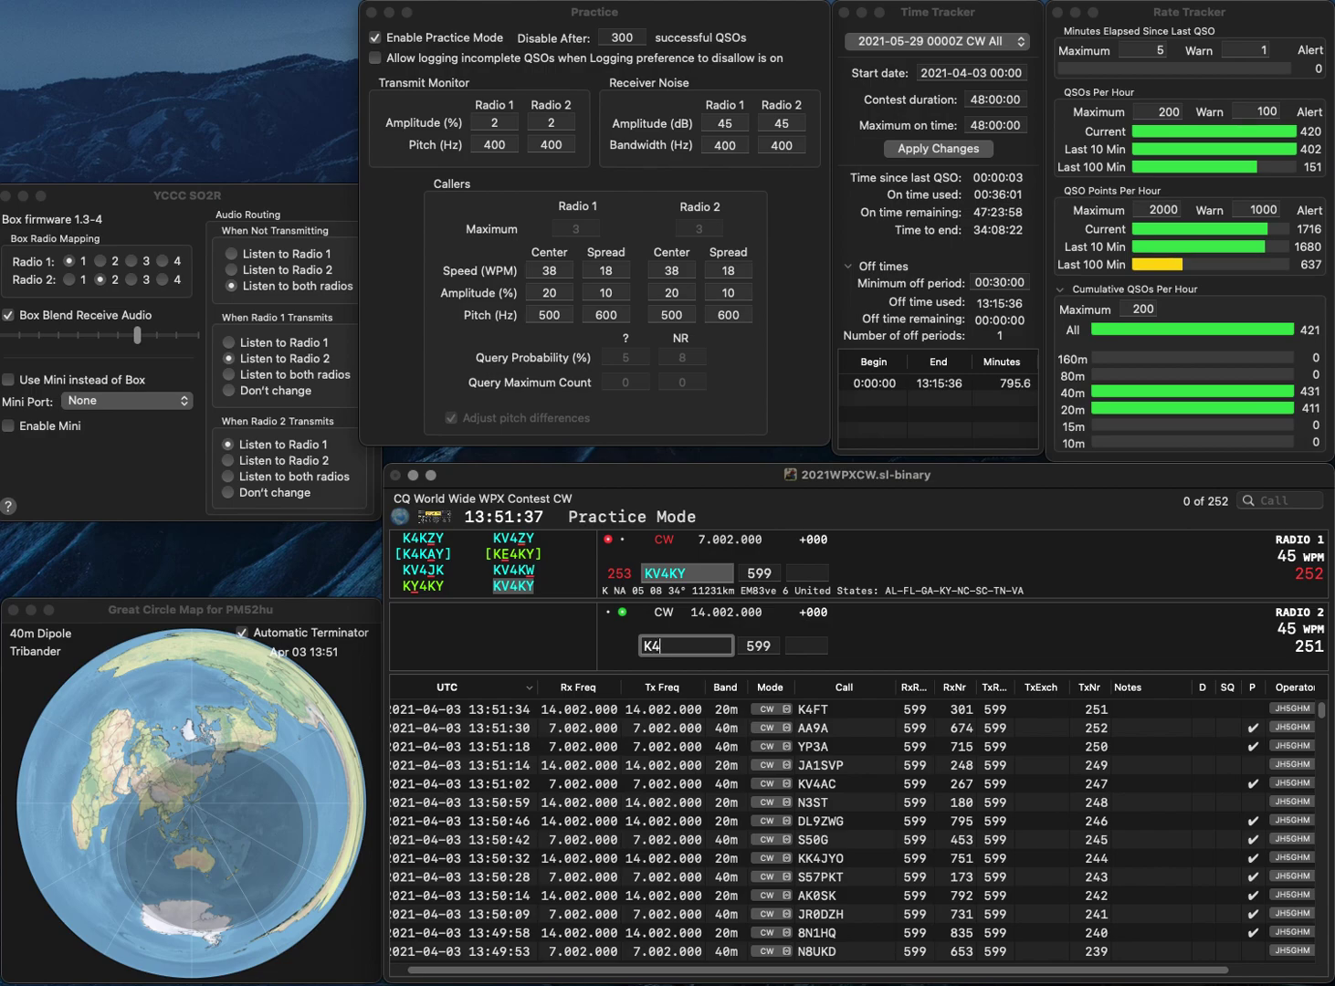
{"action": "type", "text": "AK"}
{"action": "key", "text": "Return"}
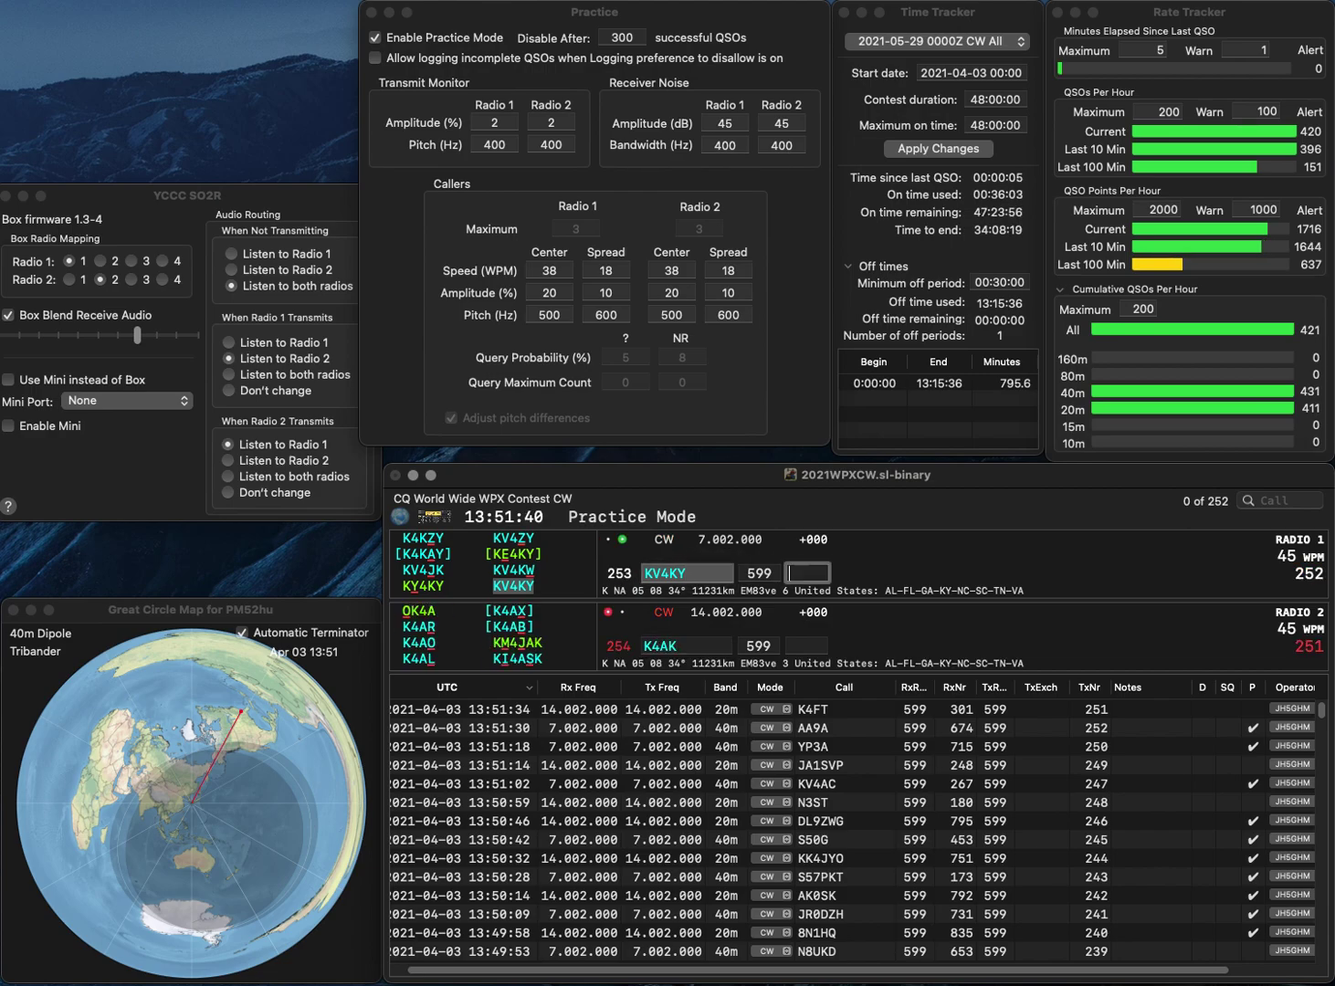
{"action": "type", "text": "64"}
{"action": "key", "text": "Return"}
{"action": "key", "text": "BackSpace"}
{"action": "key", "text": "BackSpace"}
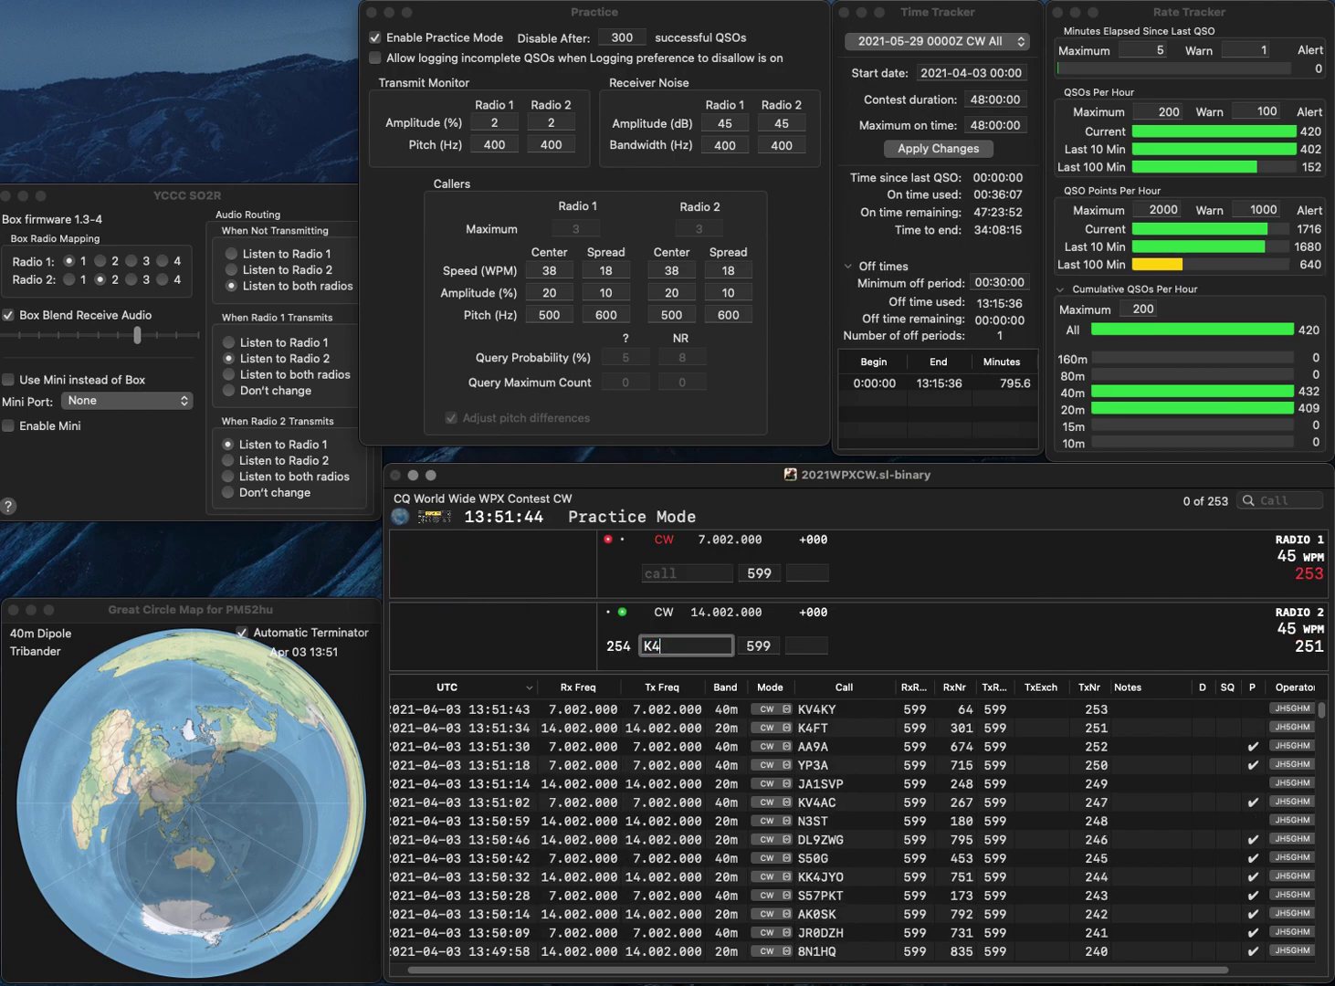
{"action": "type", "text": "AX"}
{"action": "key", "text": "Return"}
{"action": "type", "text": "E"}
{"action": "key", "text": "BackSpace"}
{"action": "type", "text": "JP1"}
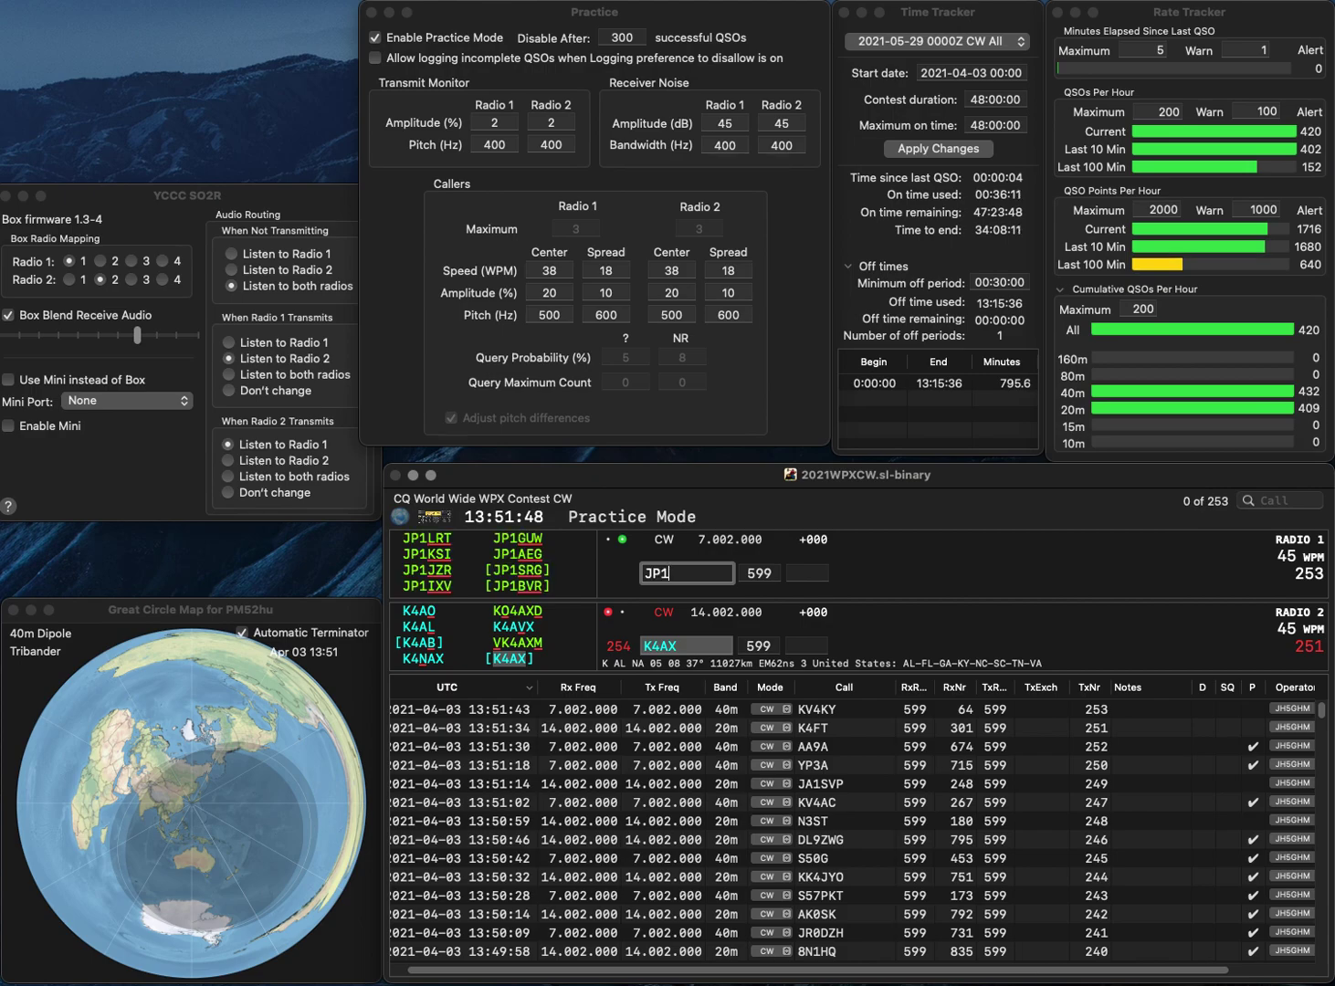
{"action": "type", "text": "LRT"}
{"action": "key", "text": "Return"}
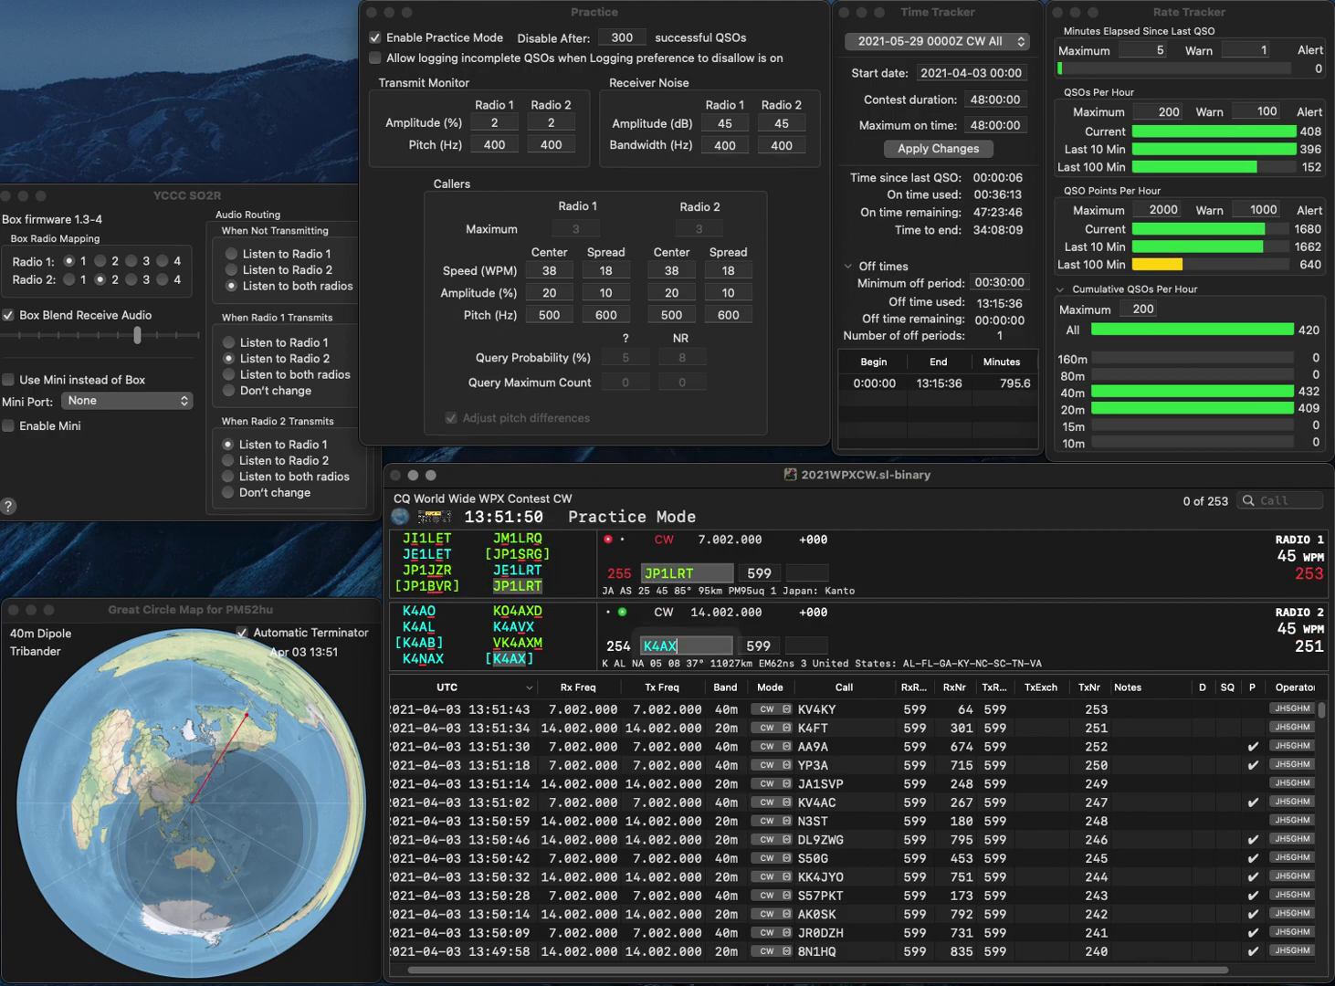
{"action": "type", "text": "837"}
{"action": "key", "text": "Return"}
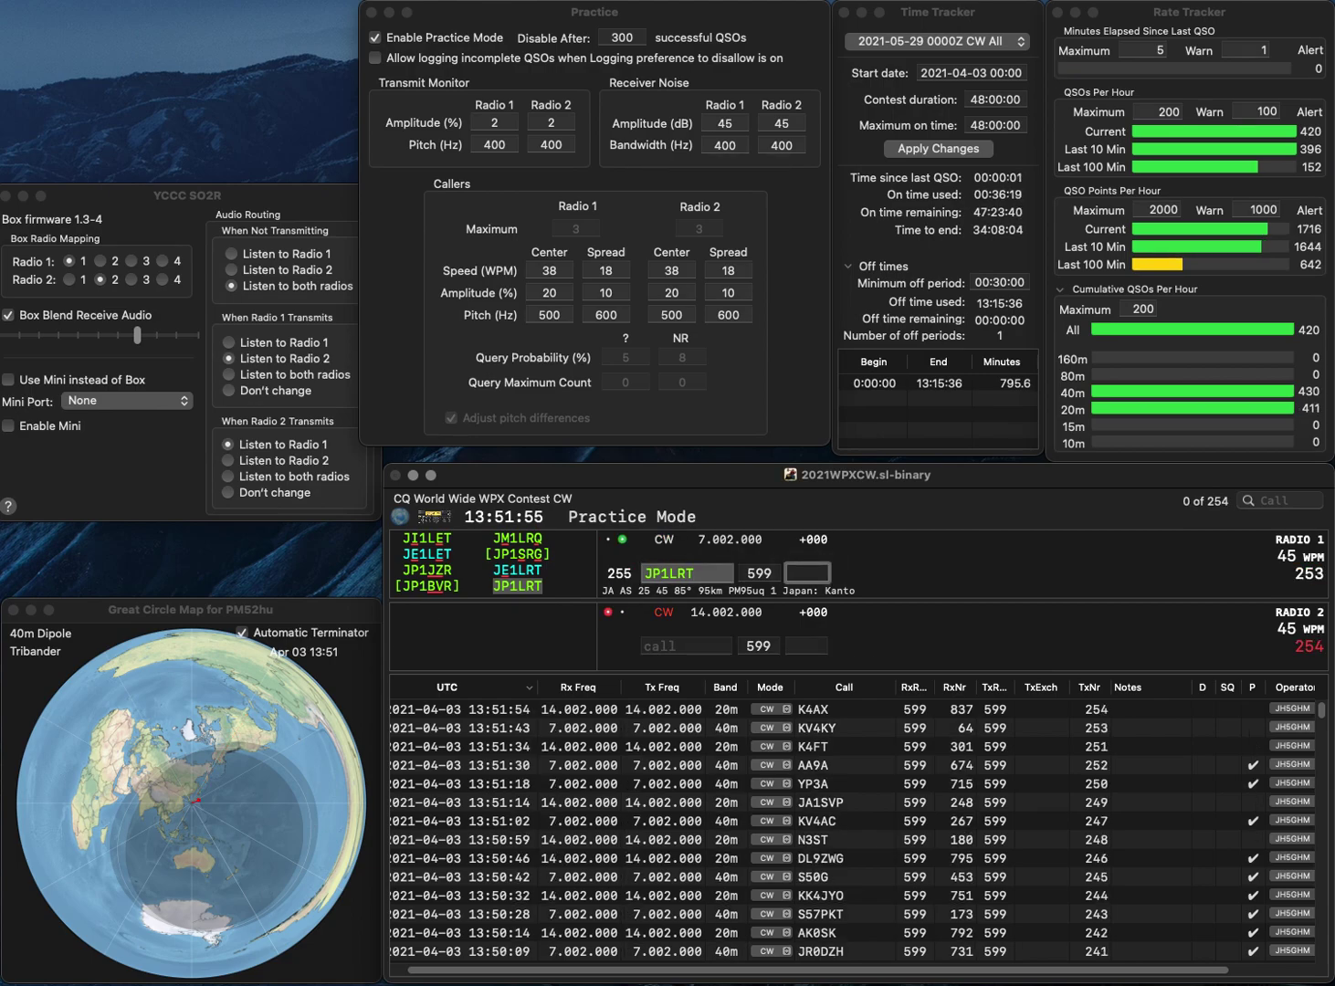
{"action": "type", "text": "3"}
{"action": "key", "text": "Return"}
{"action": "type", "text": "DRFDM"}
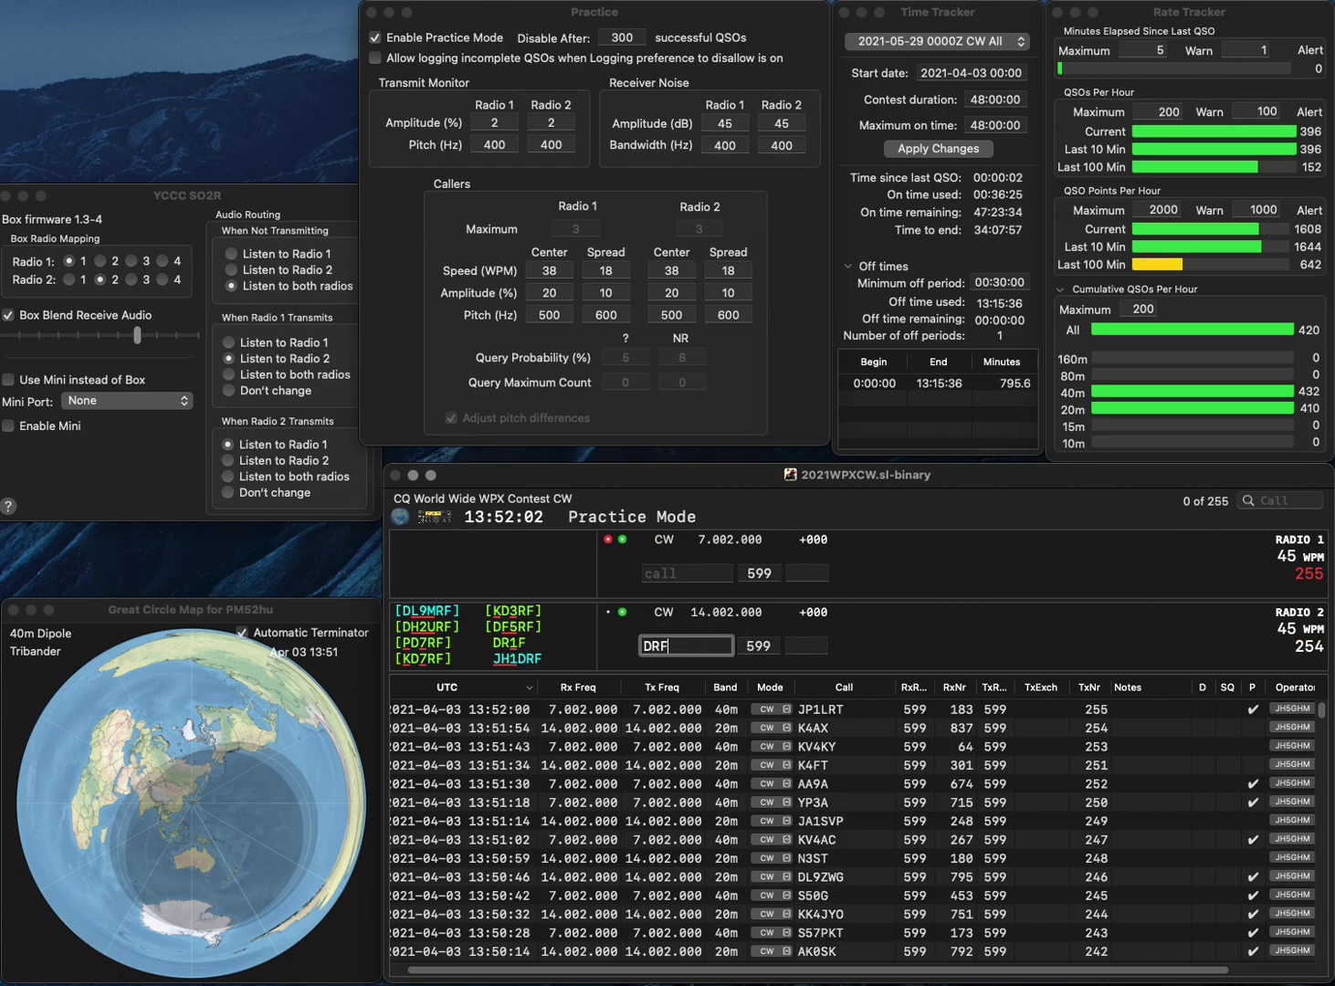
{"action": "key", "text": "BackSpace"}
{"action": "type", "text": "L4"}
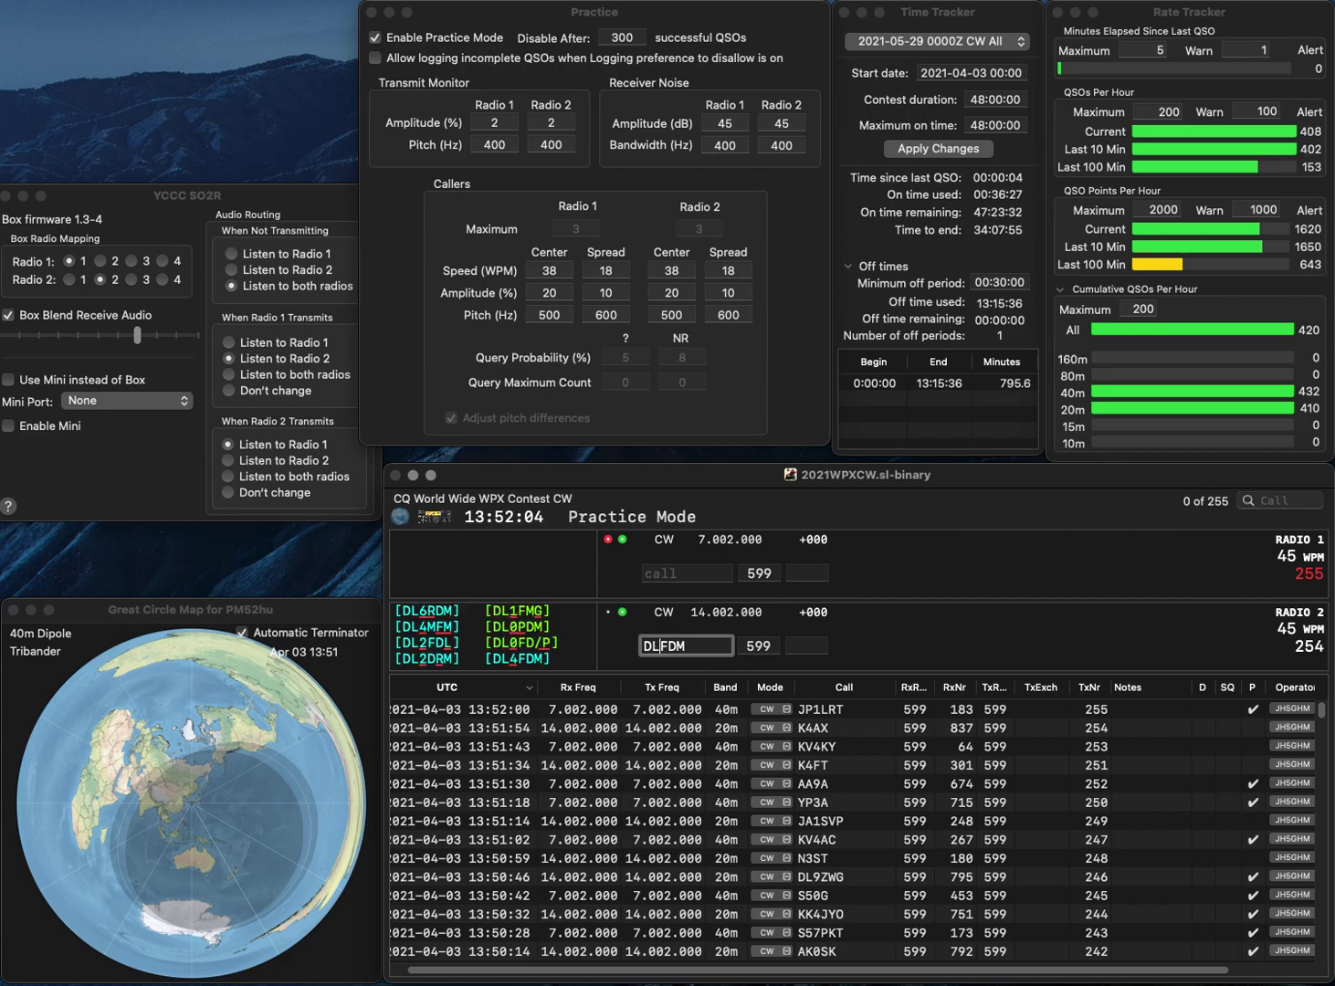
{"action": "key", "text": "Return"}
{"action": "type", "text": "E7"}
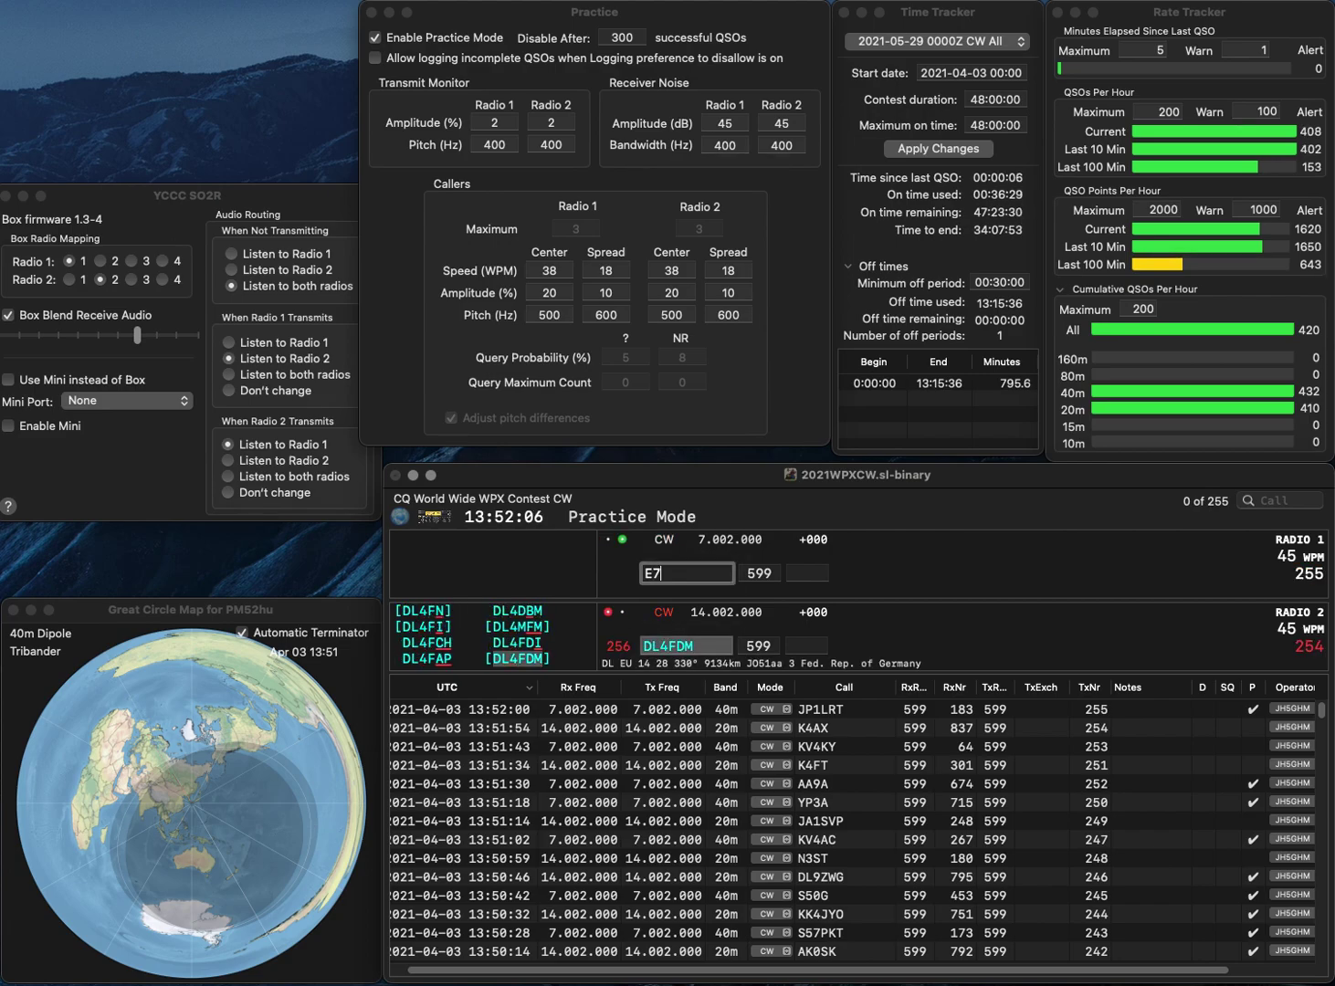
{"action": "type", "text": "3AA"}
{"action": "key", "text": "Return"}
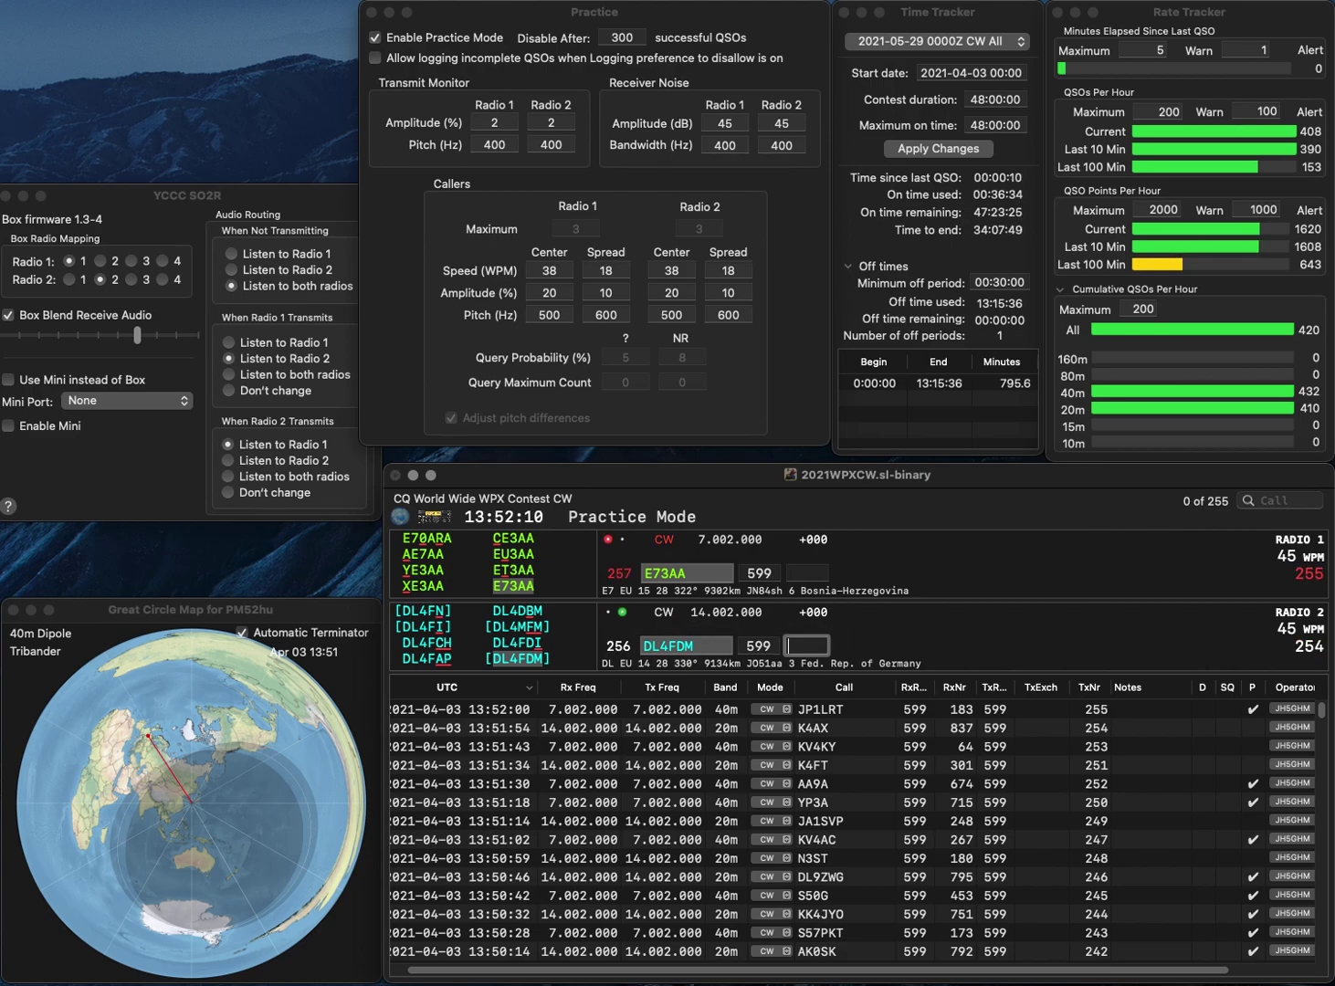
{"action": "type", "text": "20"}
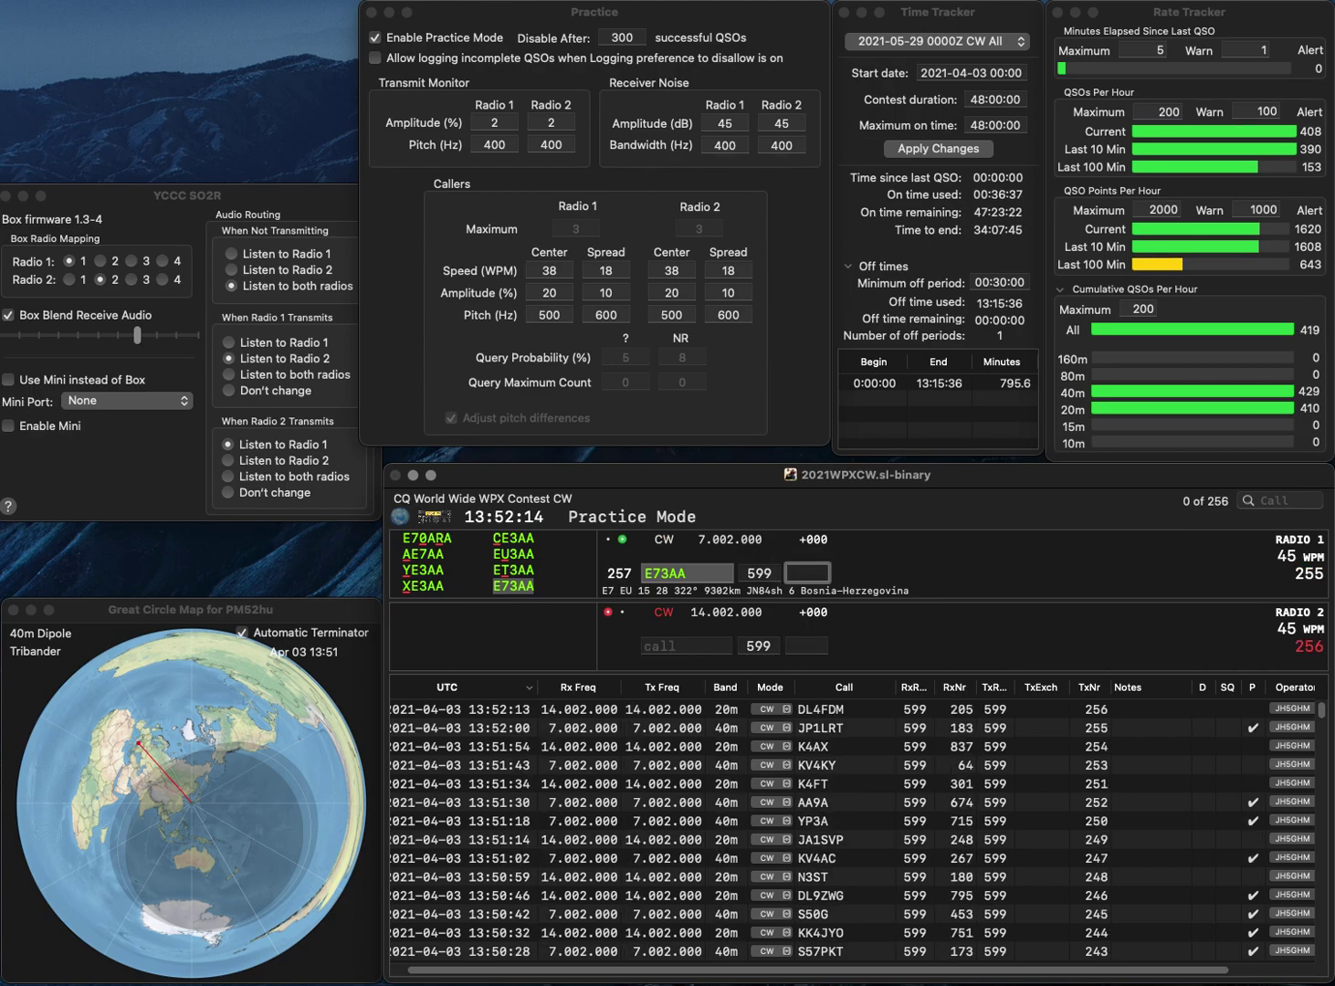
{"action": "type", "text": "445"}
{"action": "key", "text": "Return"}
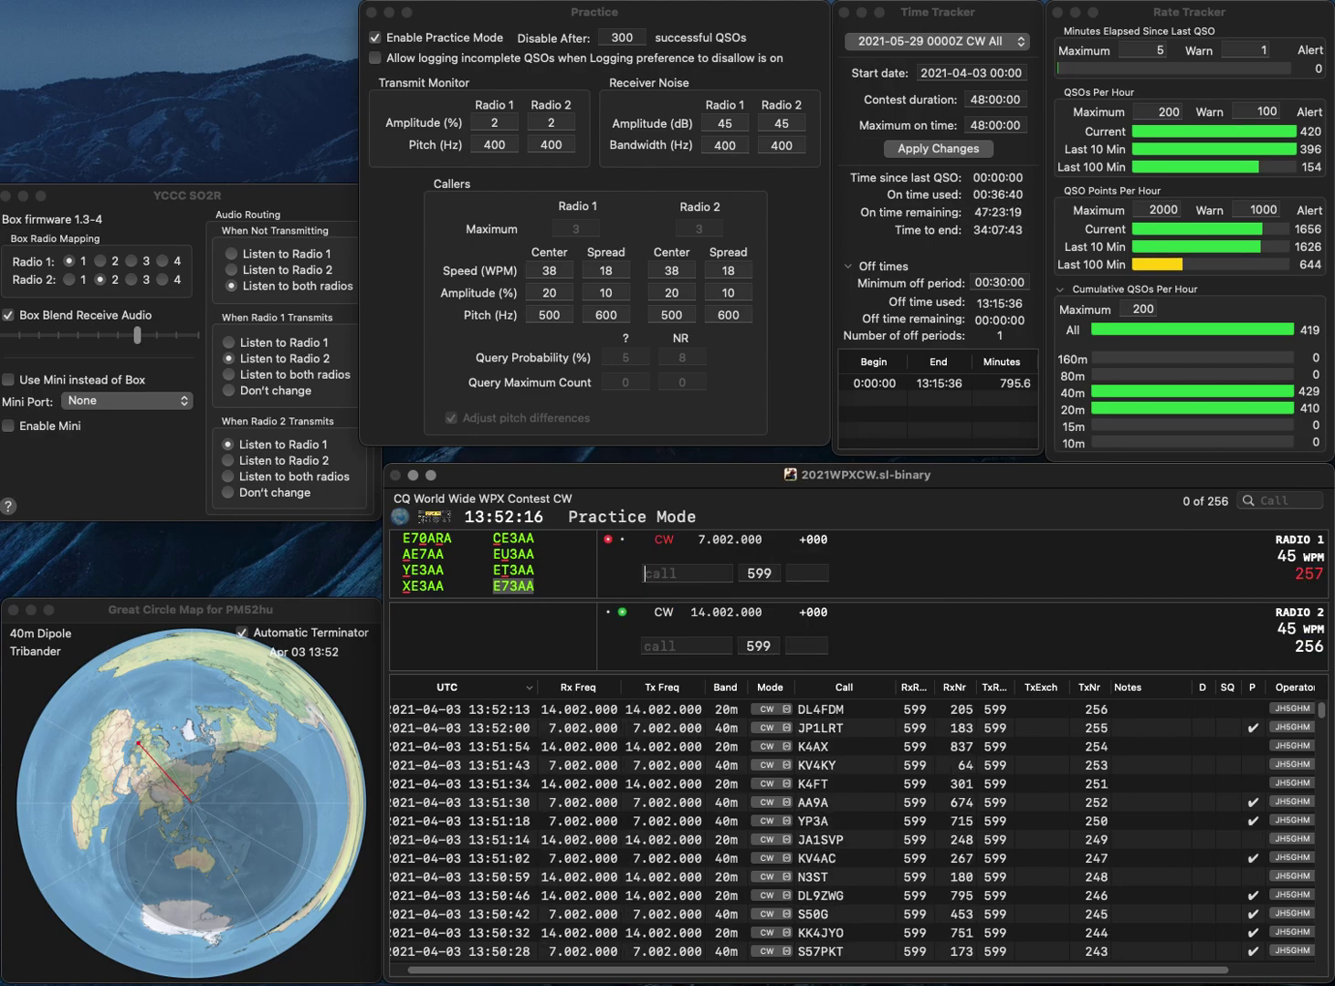
{"action": "type", "text": "S51NM"}
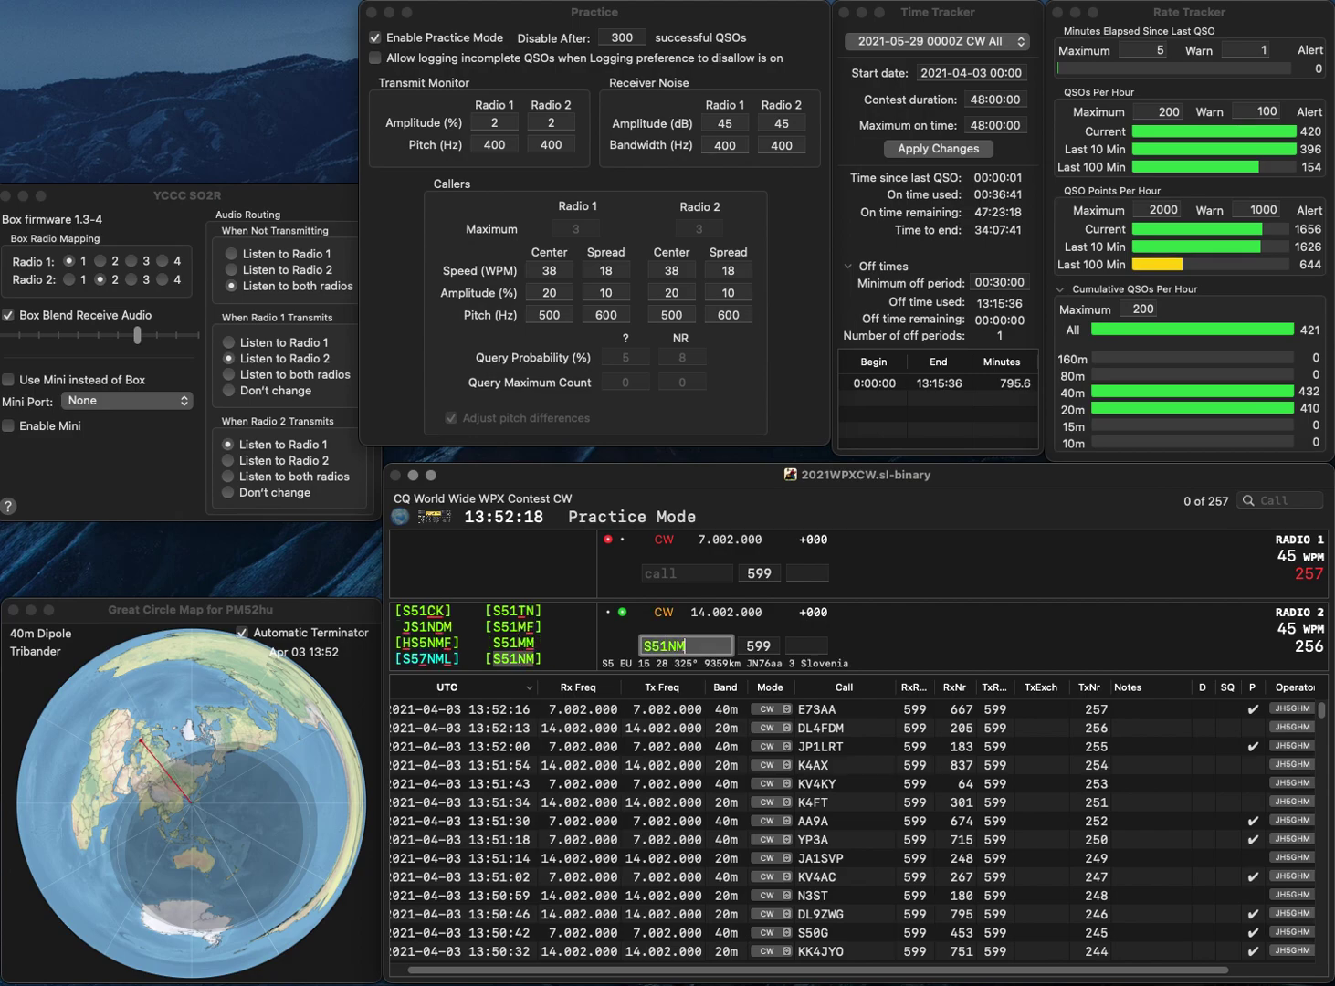
{"action": "key", "text": "Return"}
{"action": "type", "text": "DL"}
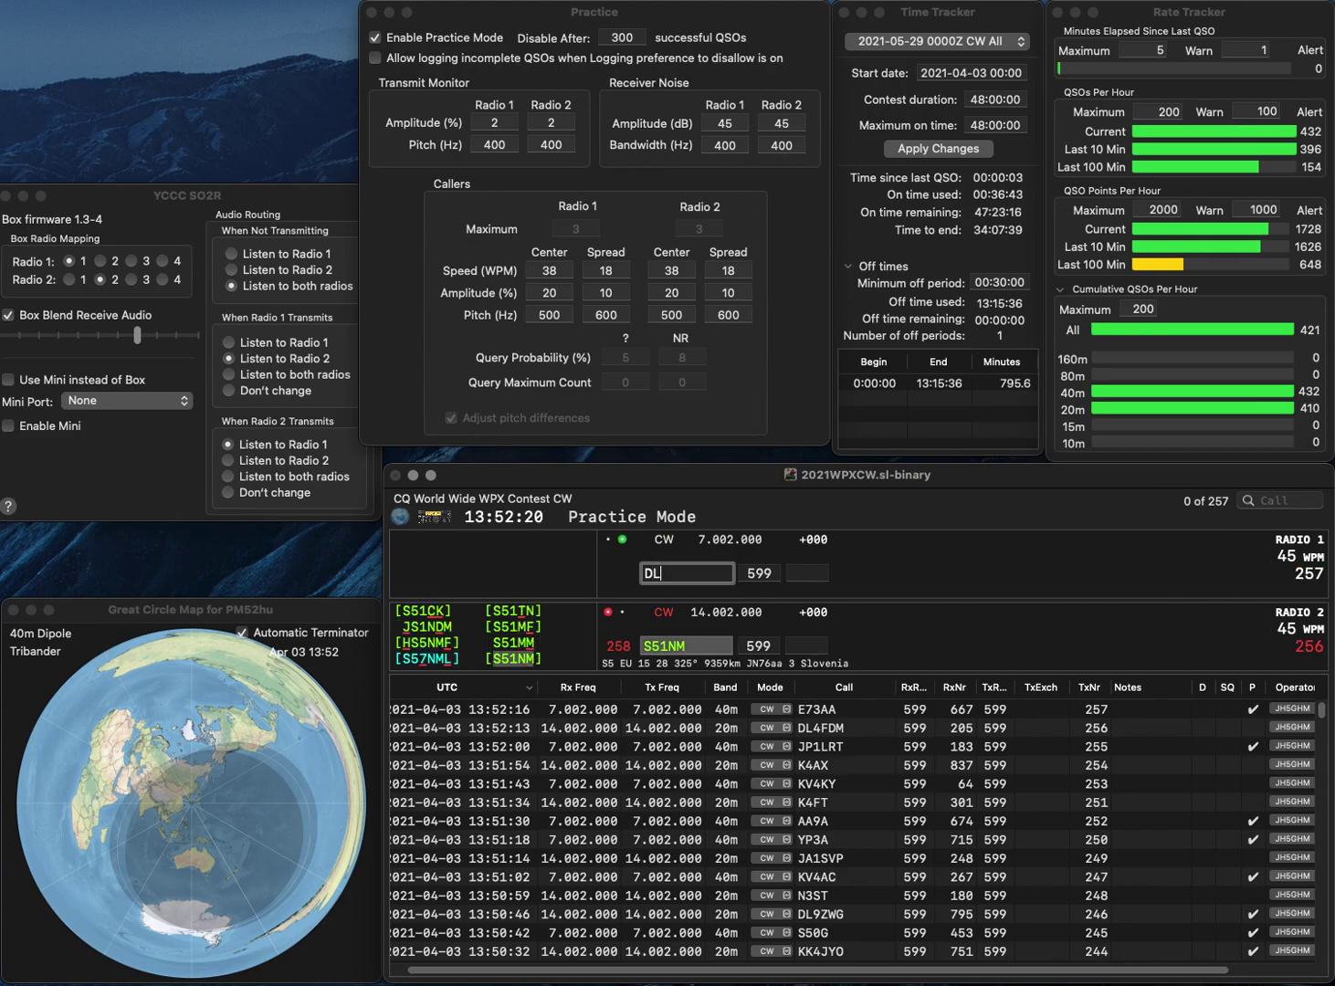
{"action": "type", "text": "4ZH"}
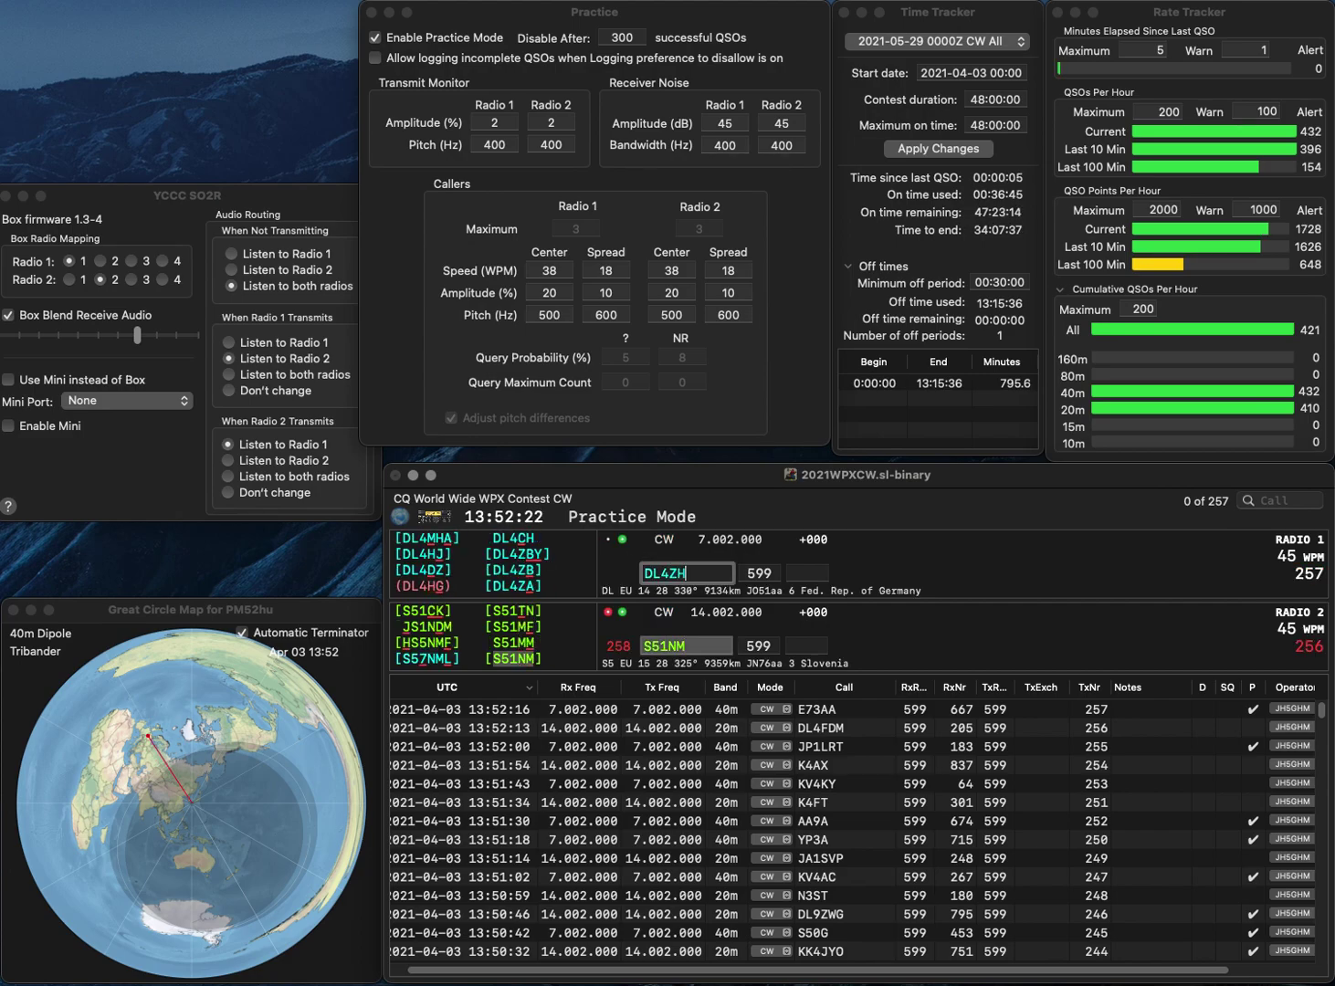
{"action": "key", "text": "BackSpace"}
{"action": "type", "text": "S"}
{"action": "key", "text": "Return"}
{"action": "type", "text": "408"}
{"action": "key", "text": "backslash"}
{"action": "type", "text": "DL4"}
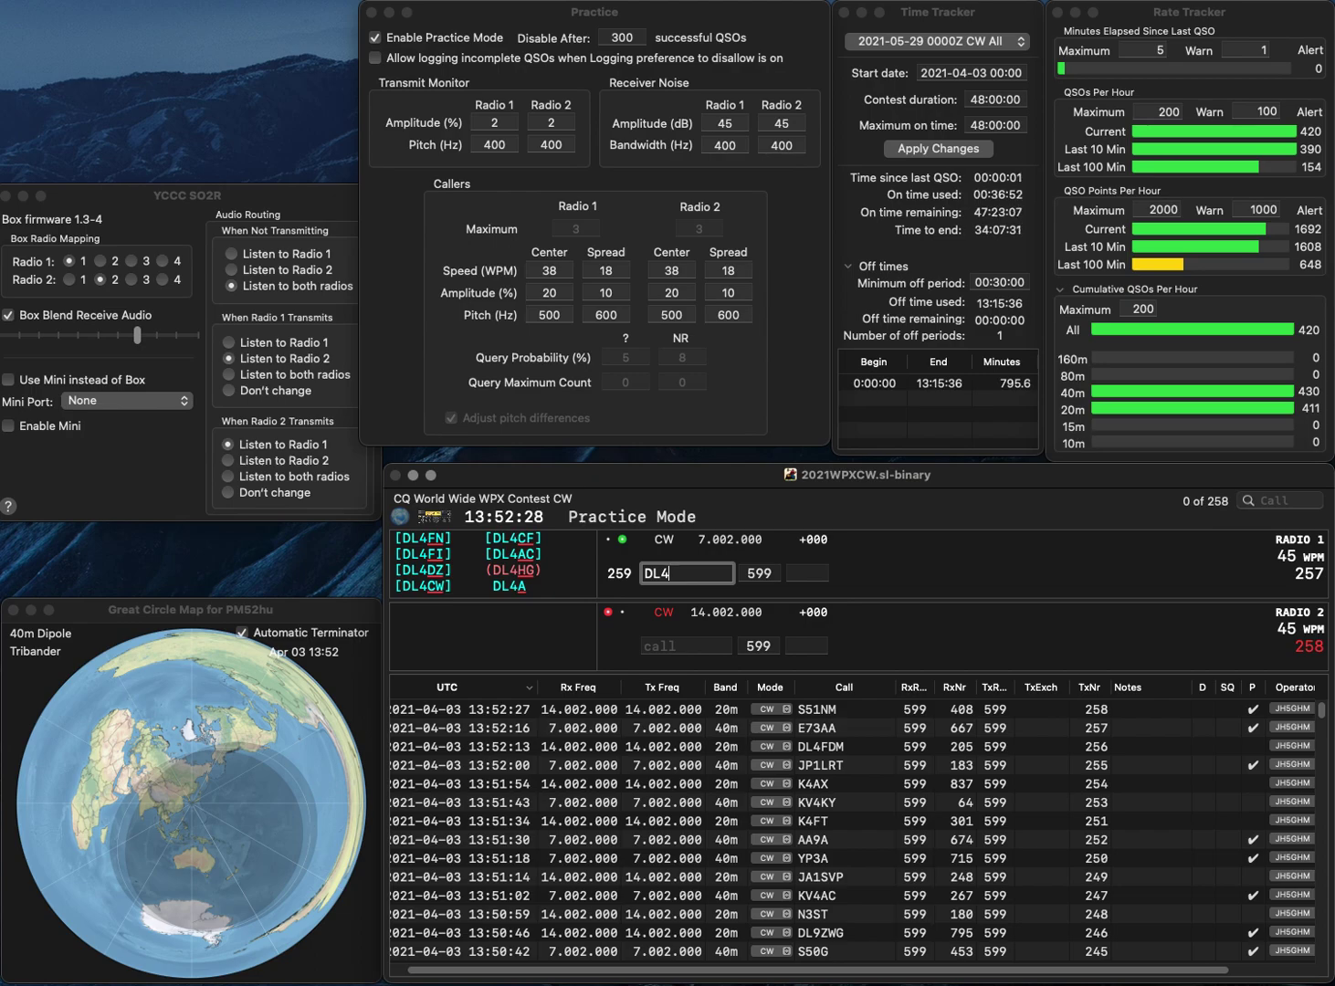
{"action": "type", "text": "ZS"}
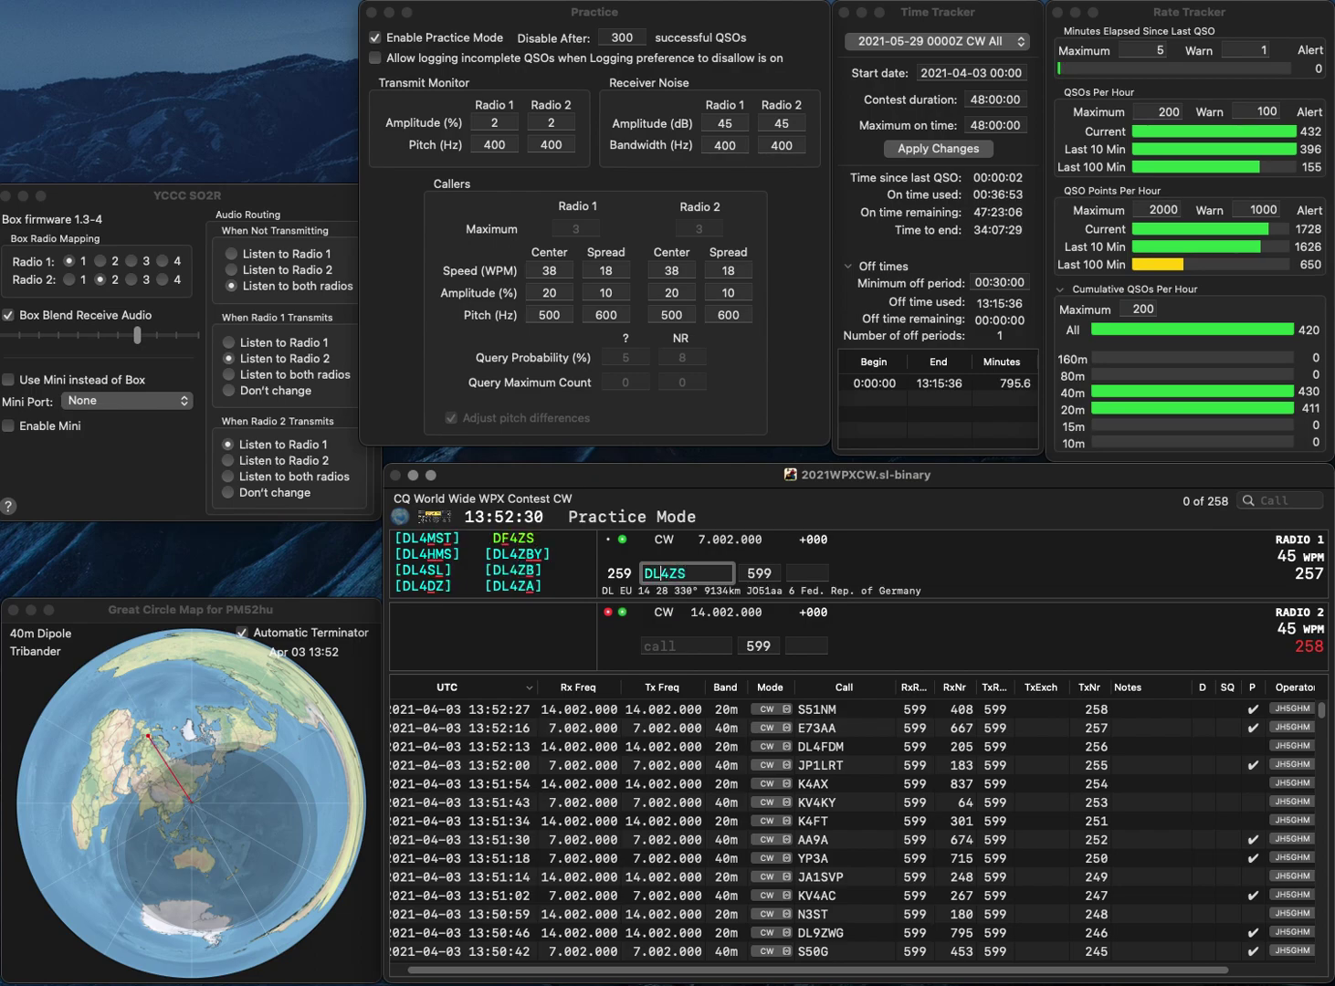
{"action": "key", "text": "Left"}
{"action": "key", "text": "Left"}
{"action": "key", "text": "Left"}
{"action": "key", "text": "BackSpace"}
{"action": "type", "text": "F"}
{"action": "key", "text": "Return"}
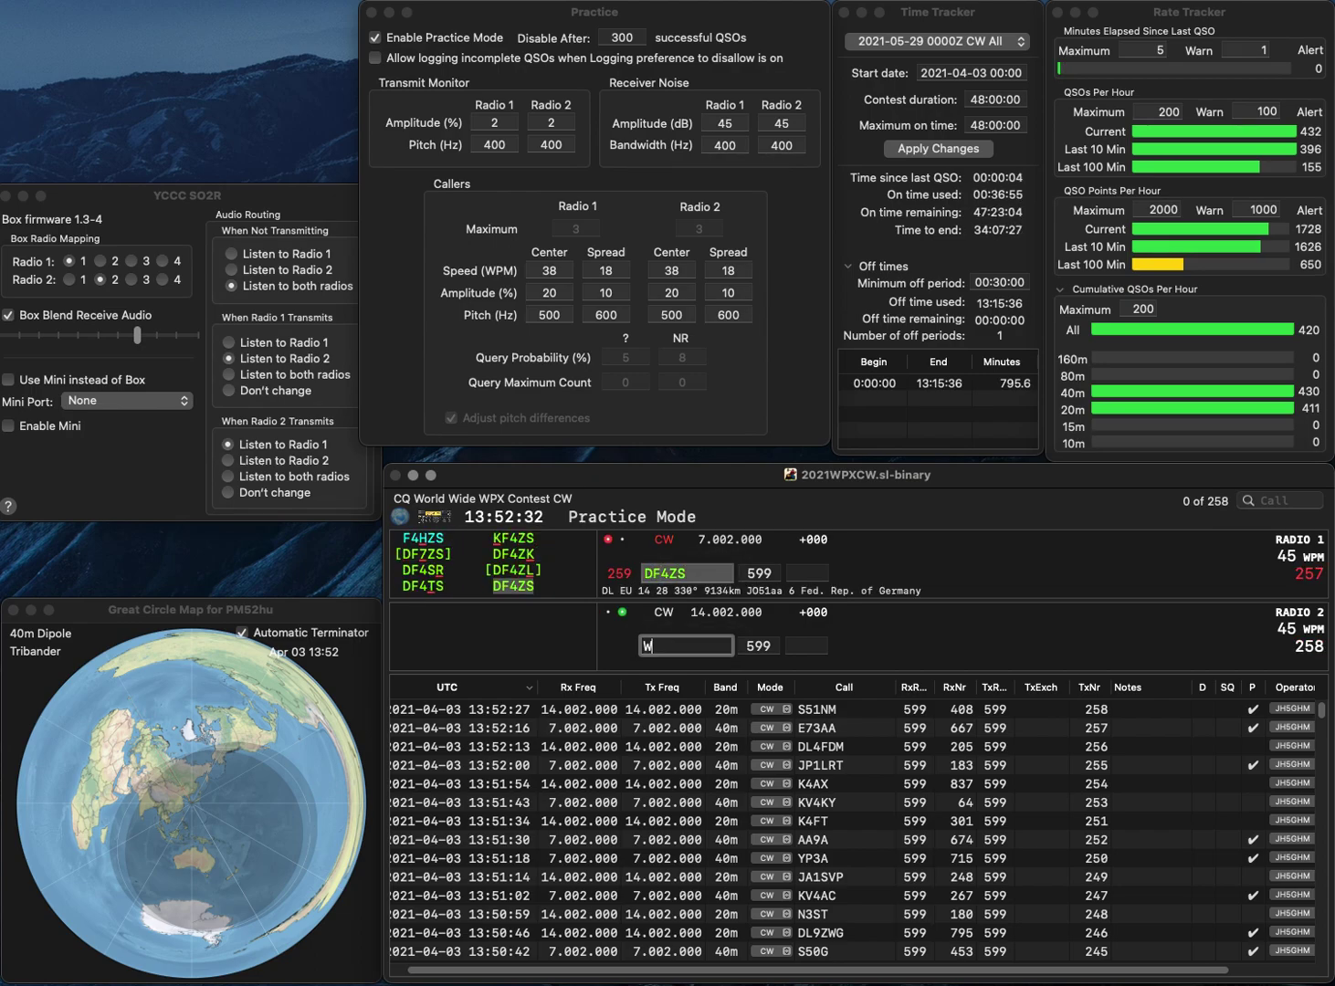
Send the exchange to W3EA on Radio 2, and log DF4ZS with received number 804 and W3EA with 683.
{"action": "type", "text": "W3EA"}
{"action": "key", "text": "Return"}
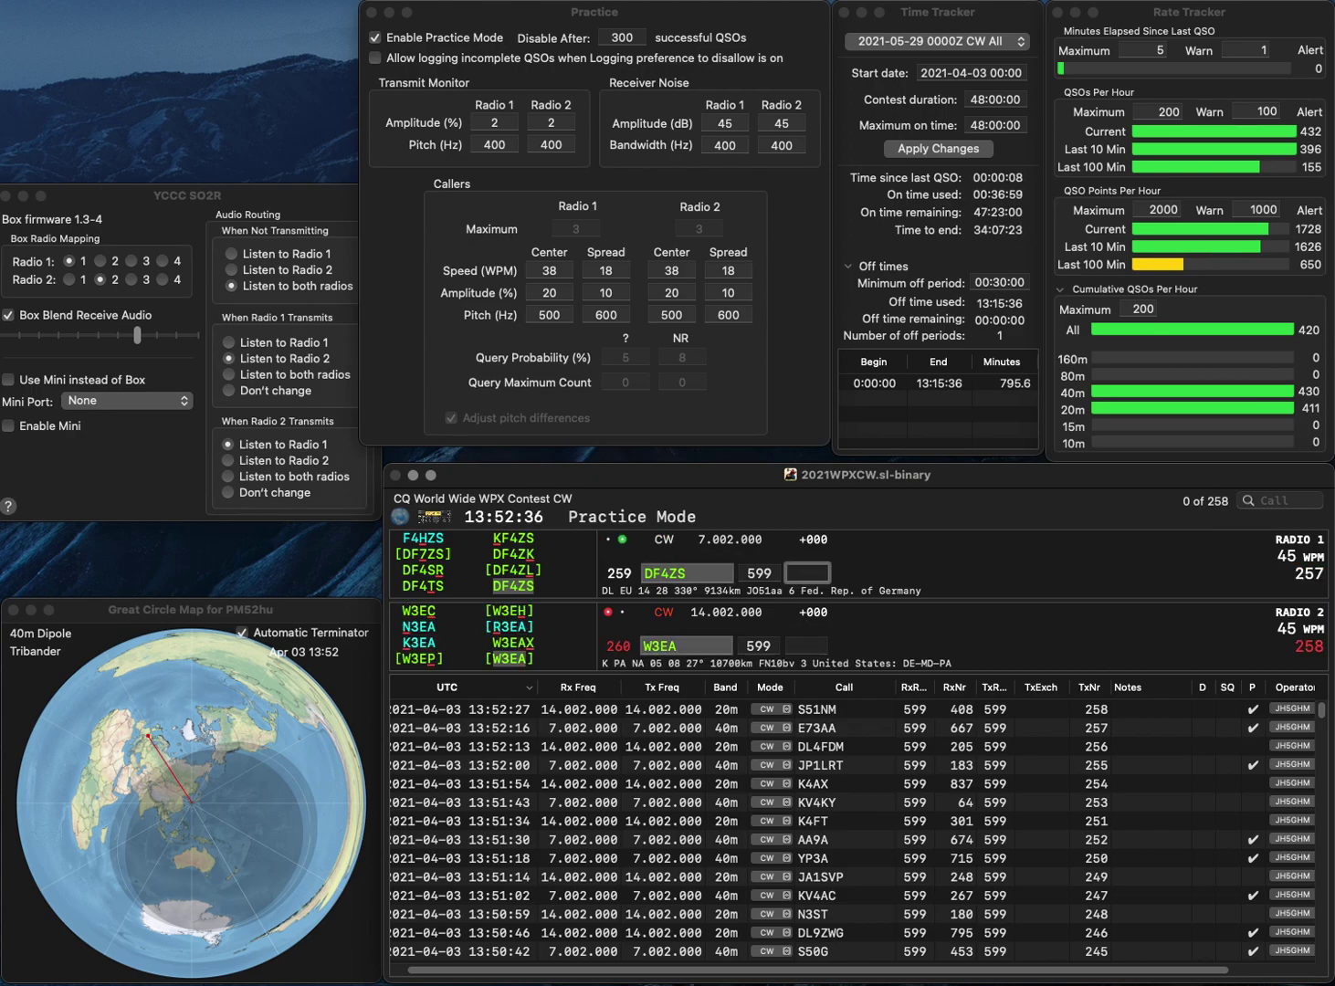
{"action": "type", "text": "804"}
{"action": "key", "text": "Return"}
{"action": "type", "text": "683"}
{"action": "key", "text": "Return"}
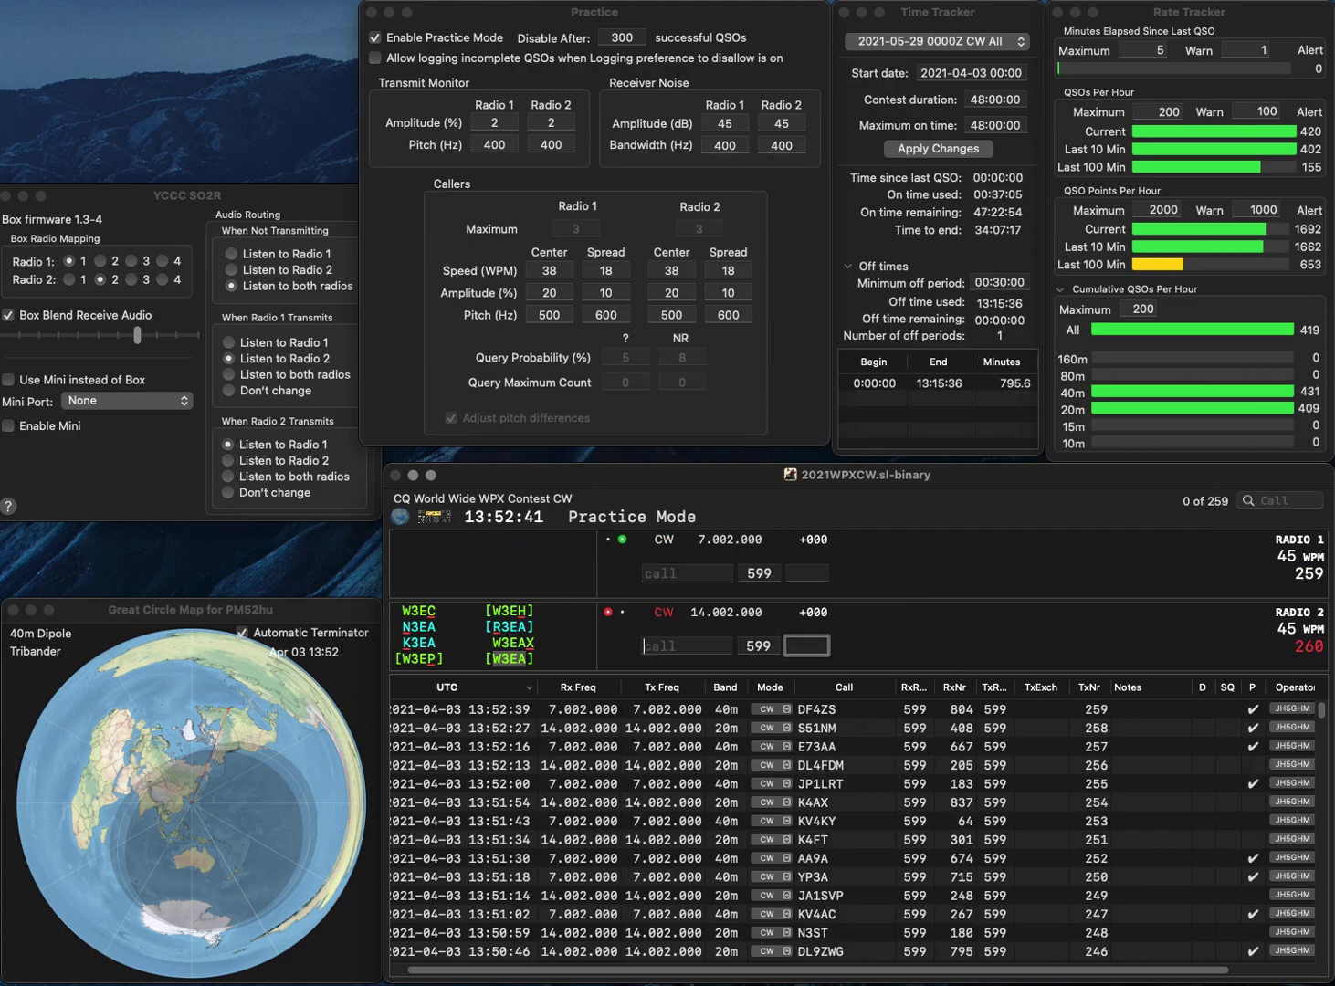
{"action": "type", "text": "O"}
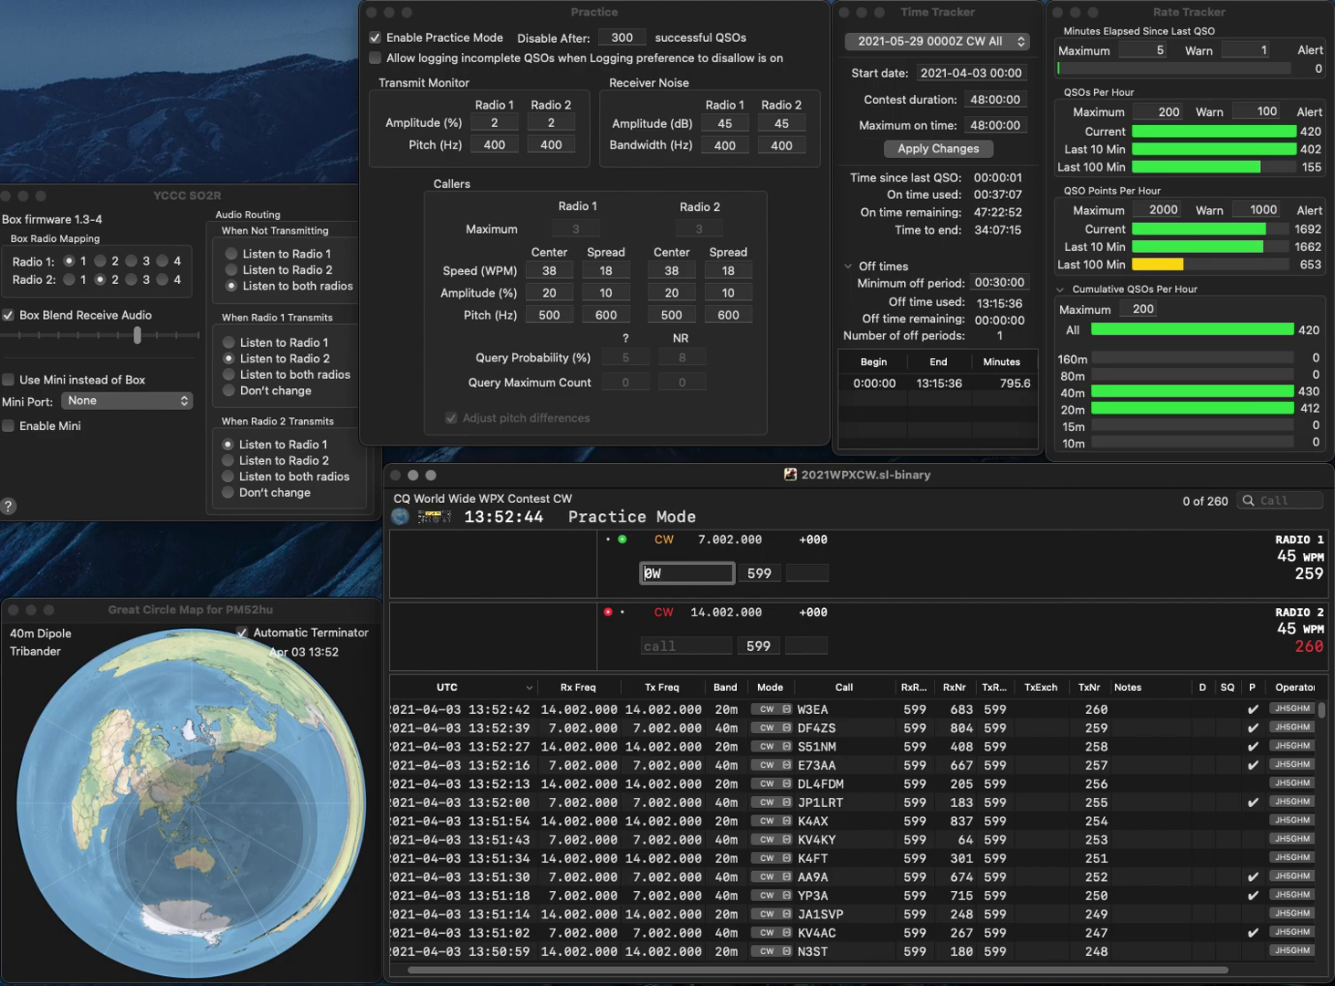
{"action": "type", "text": "W"}
{"action": "key", "text": "Return"}
{"action": "type", "text": "IZ1TRK"}
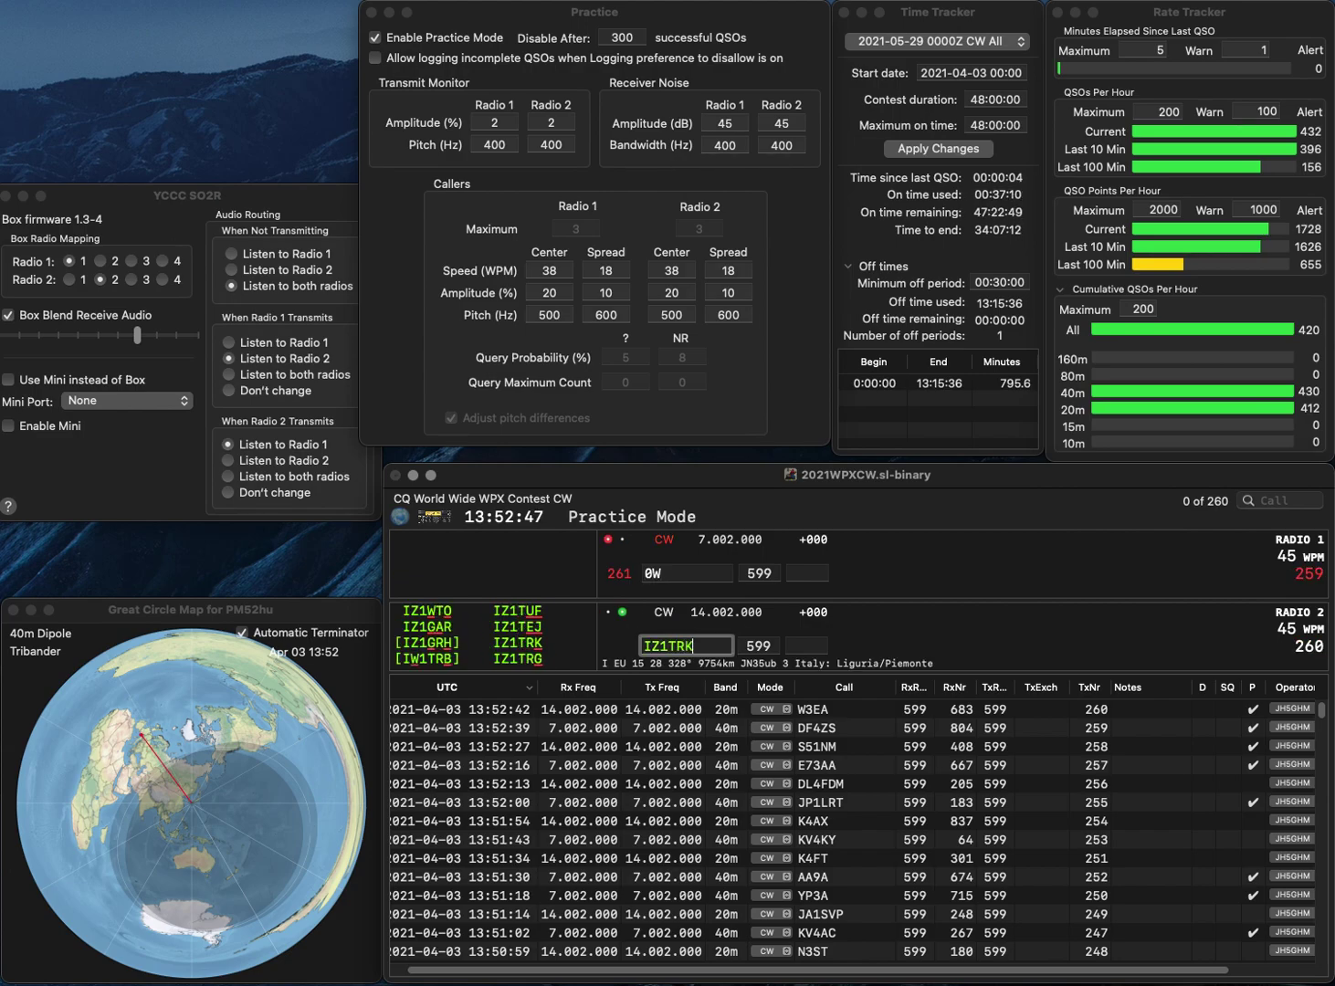
{"action": "key", "text": "Return"}
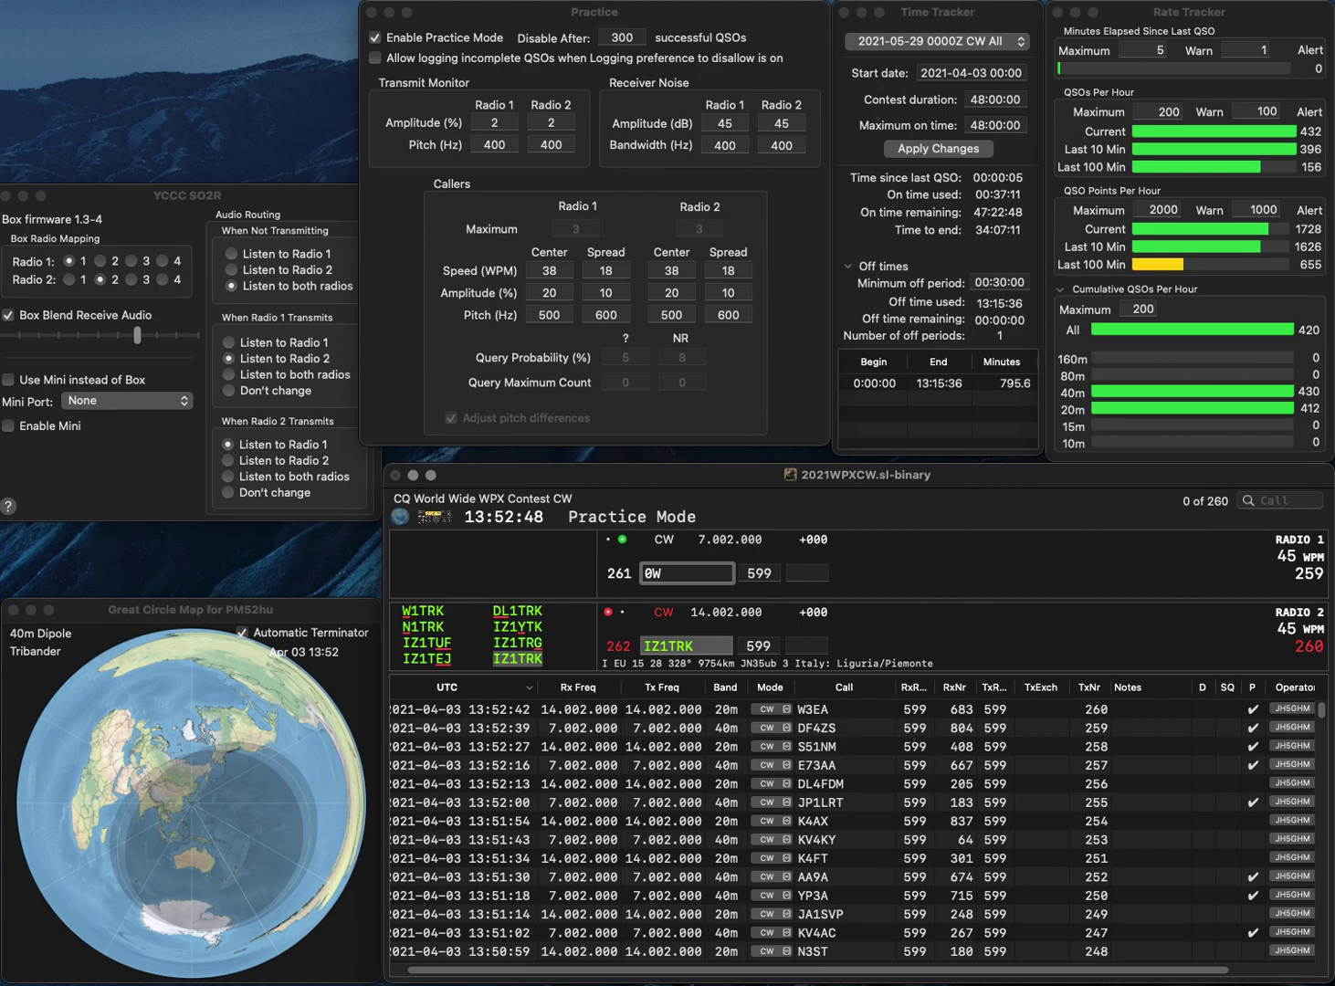
{"action": "type", "text": "WZ"}
{"action": "key", "text": "Return"}
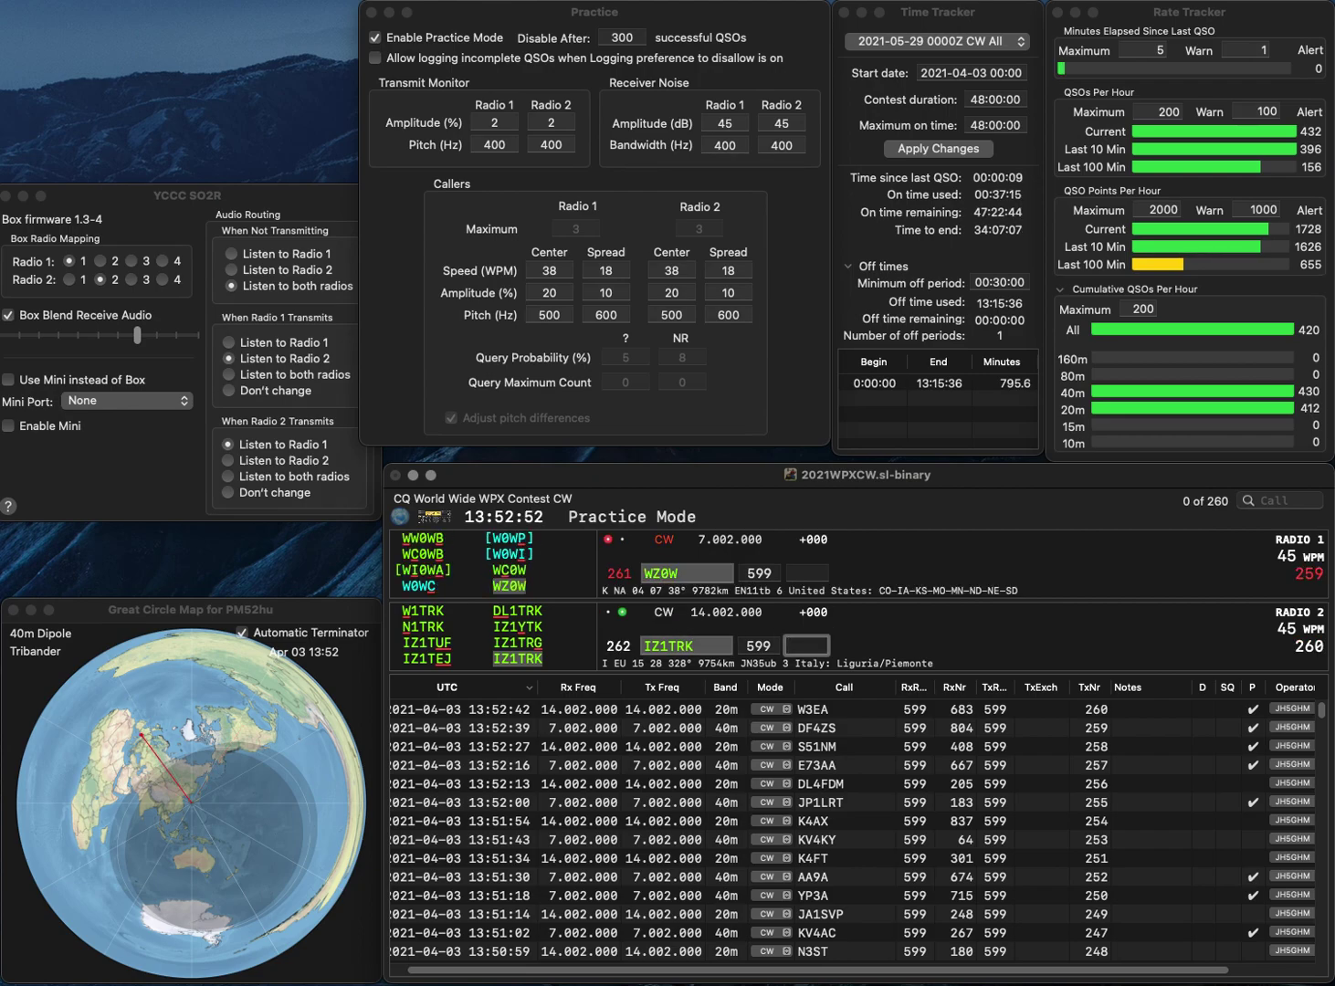
{"action": "type", "text": "315"}
{"action": "key", "text": "Return"}
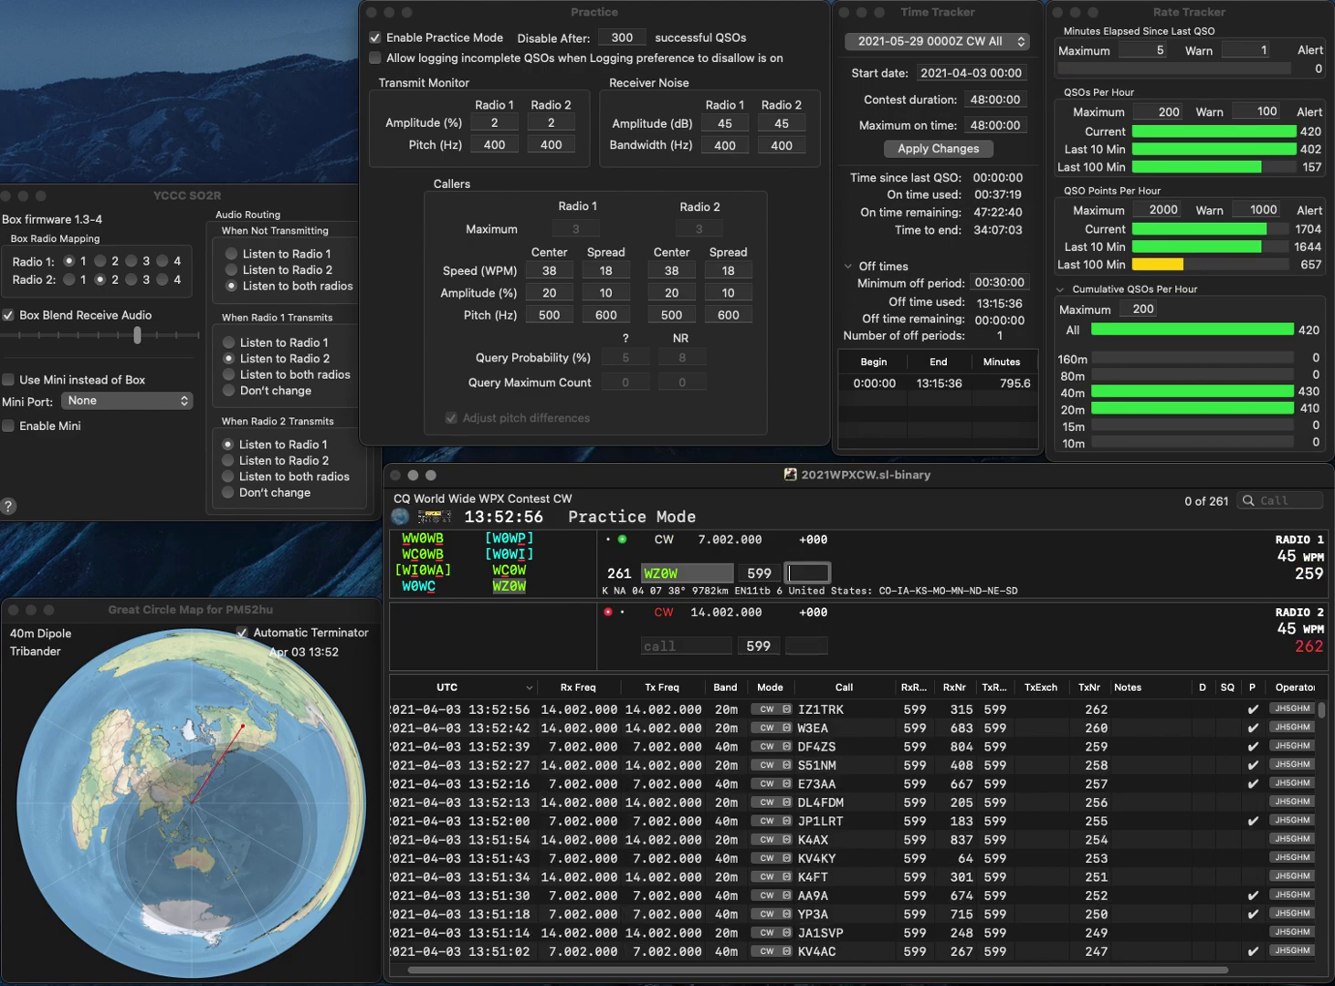
{"action": "type", "text": "571"}
{"action": "key", "text": "Return"}
Enter UA9ALE on Radio 2 and KE8CCD on Radio 1, sending the exchange for each.
{"action": "type", "text": "UA"}
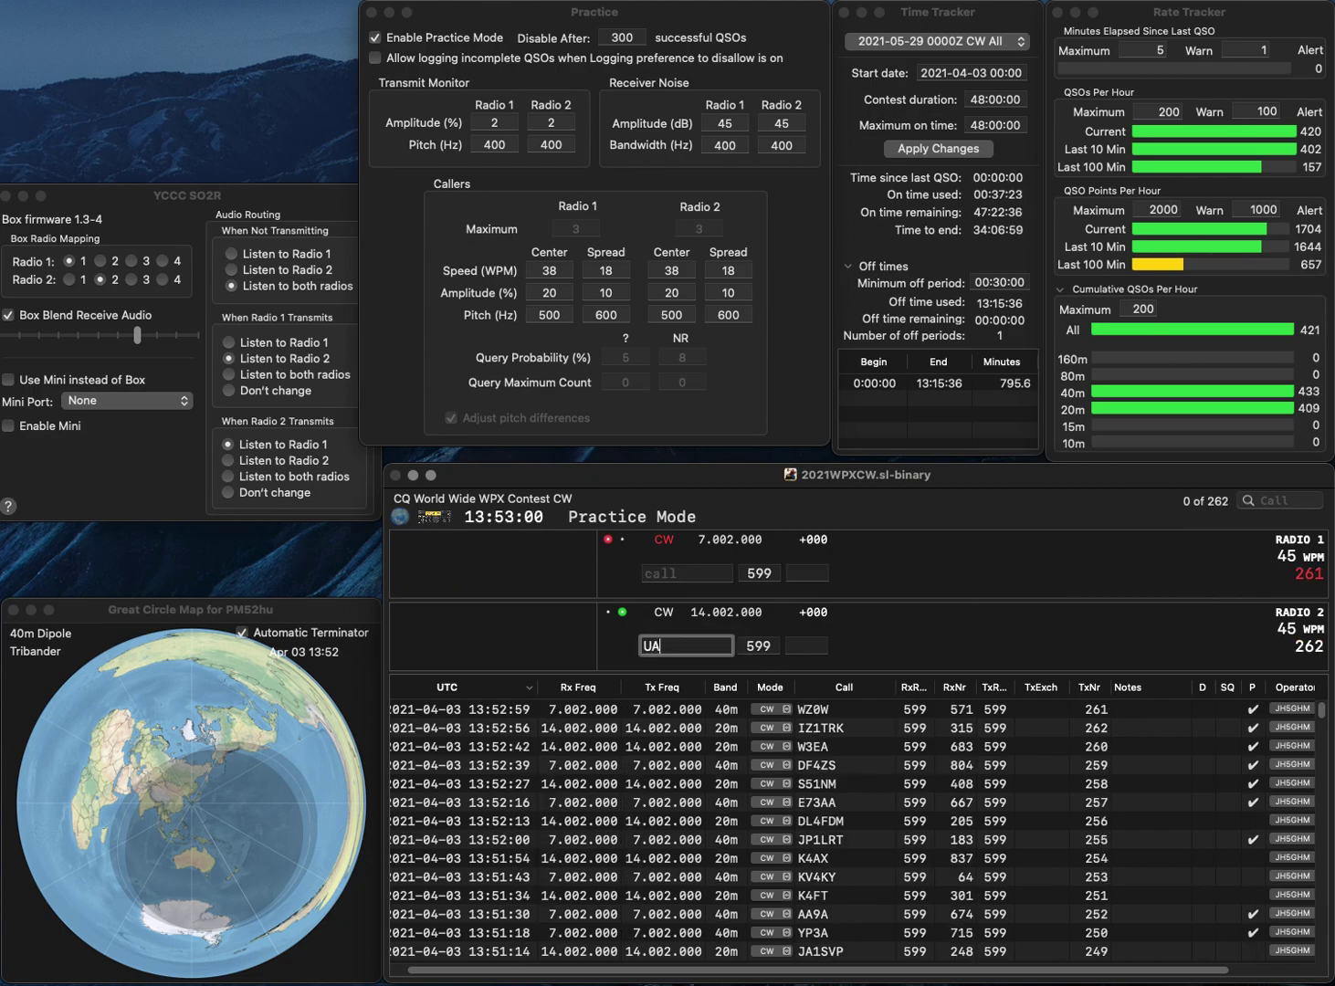
{"action": "type", "text": "9ALE"}
{"action": "key", "text": "Return"}
{"action": "type", "text": "KE8CCD"}
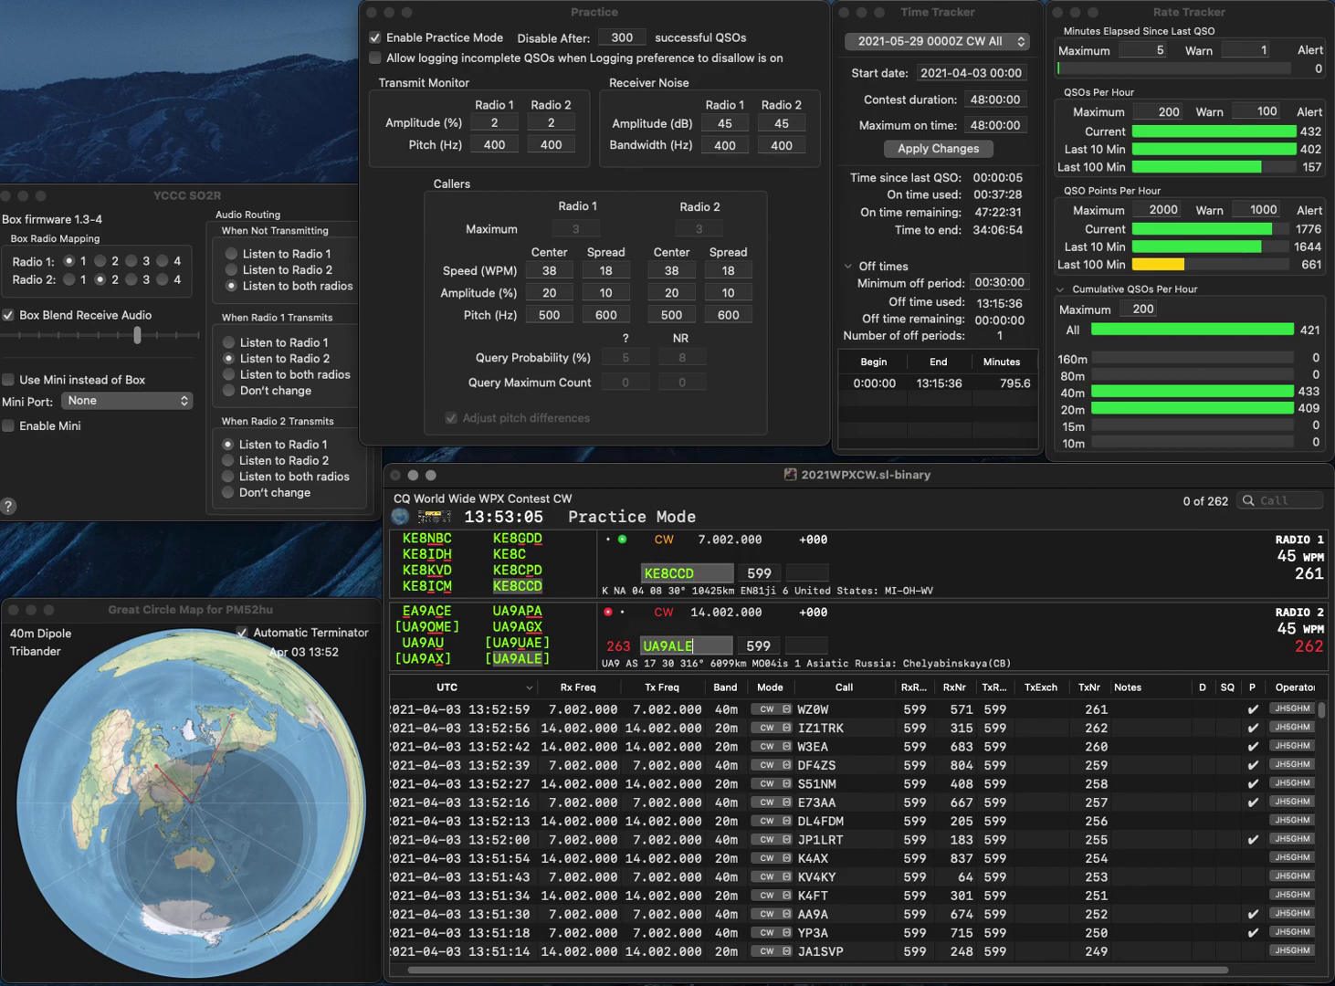
{"action": "key", "text": "Return"}
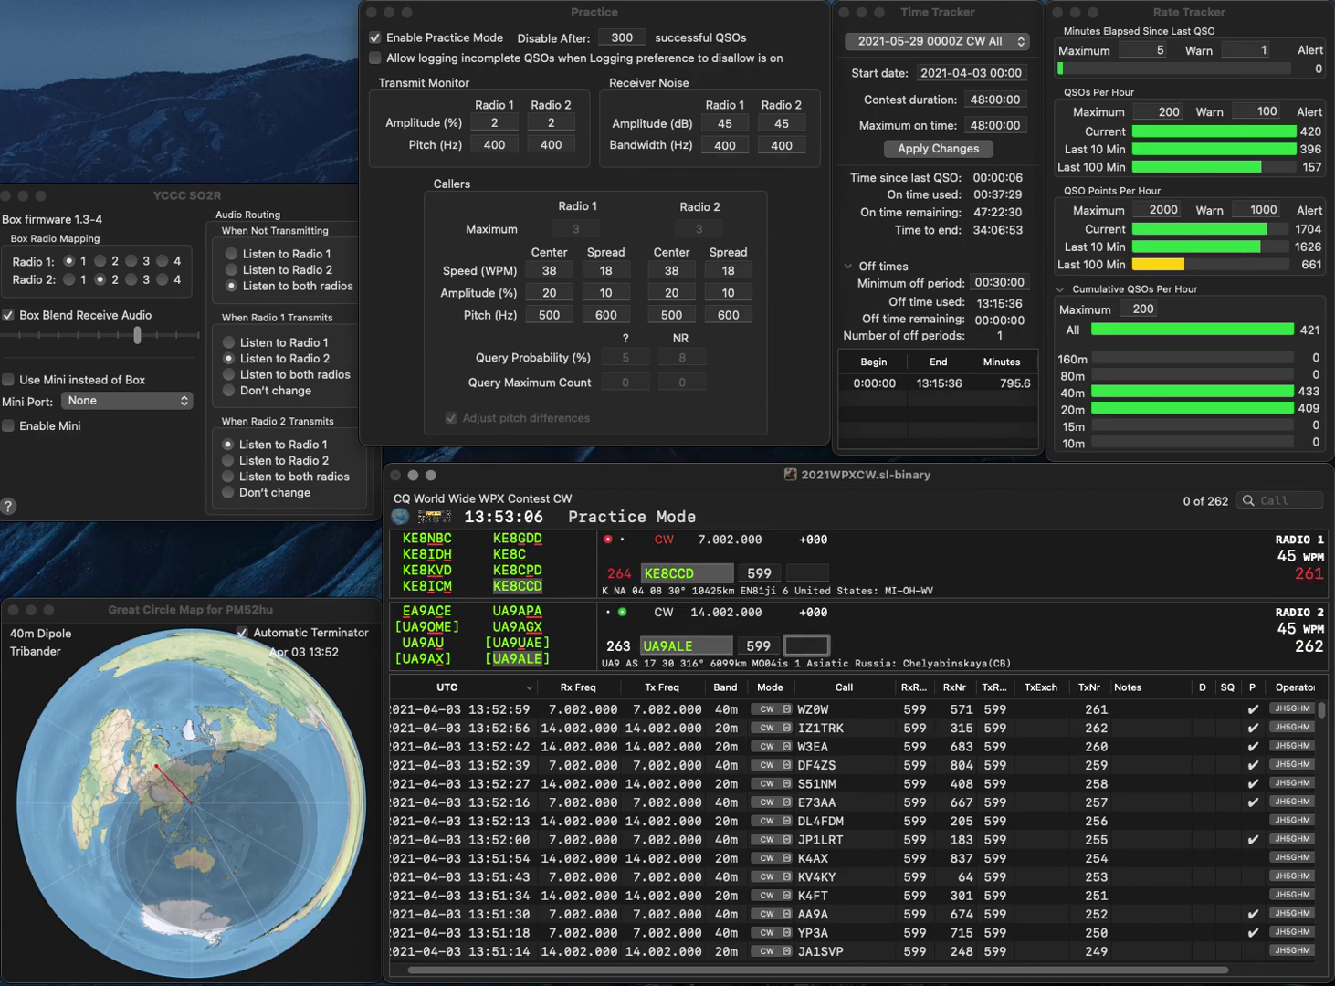
{"action": "type", "text": "134"}
{"action": "key", "text": "Return"}
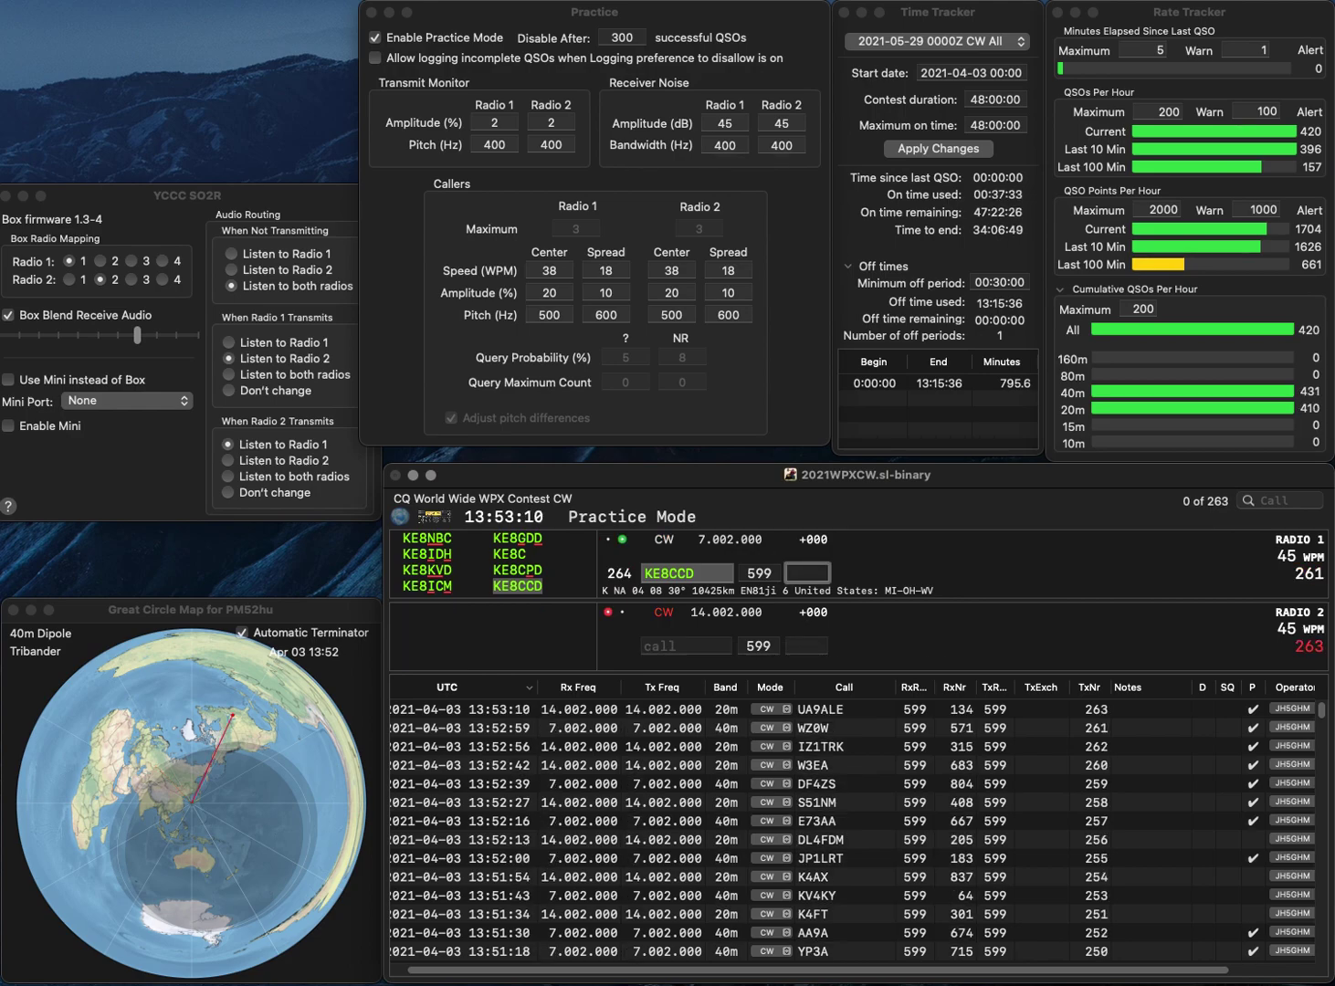
{"action": "type", "text": "16"}
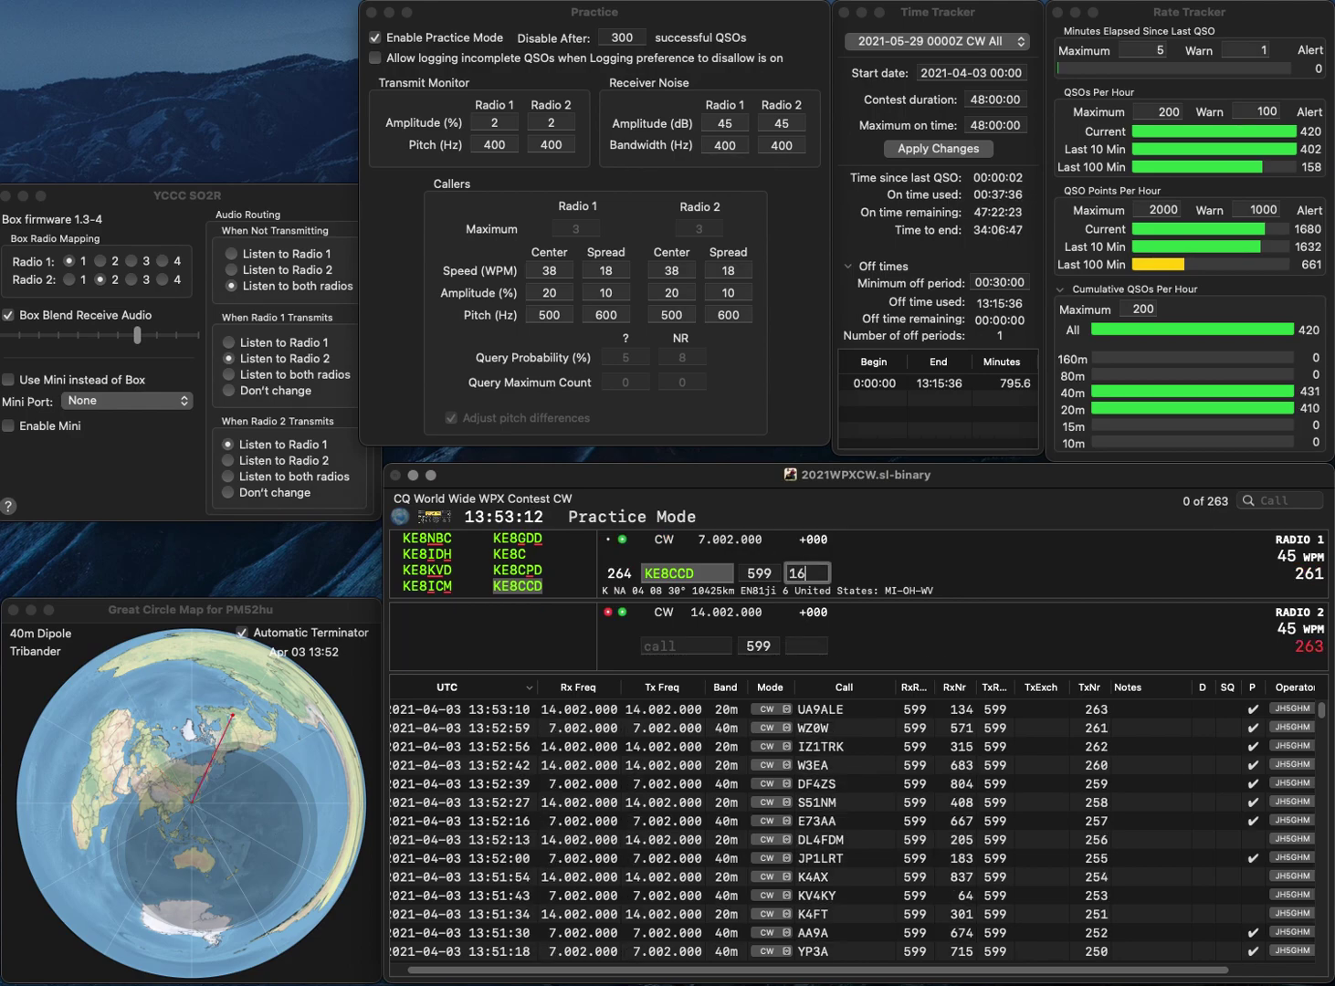
{"action": "type", "text": "3"}
{"action": "key", "text": "Return"}
{"action": "type", "text": "8AT"}
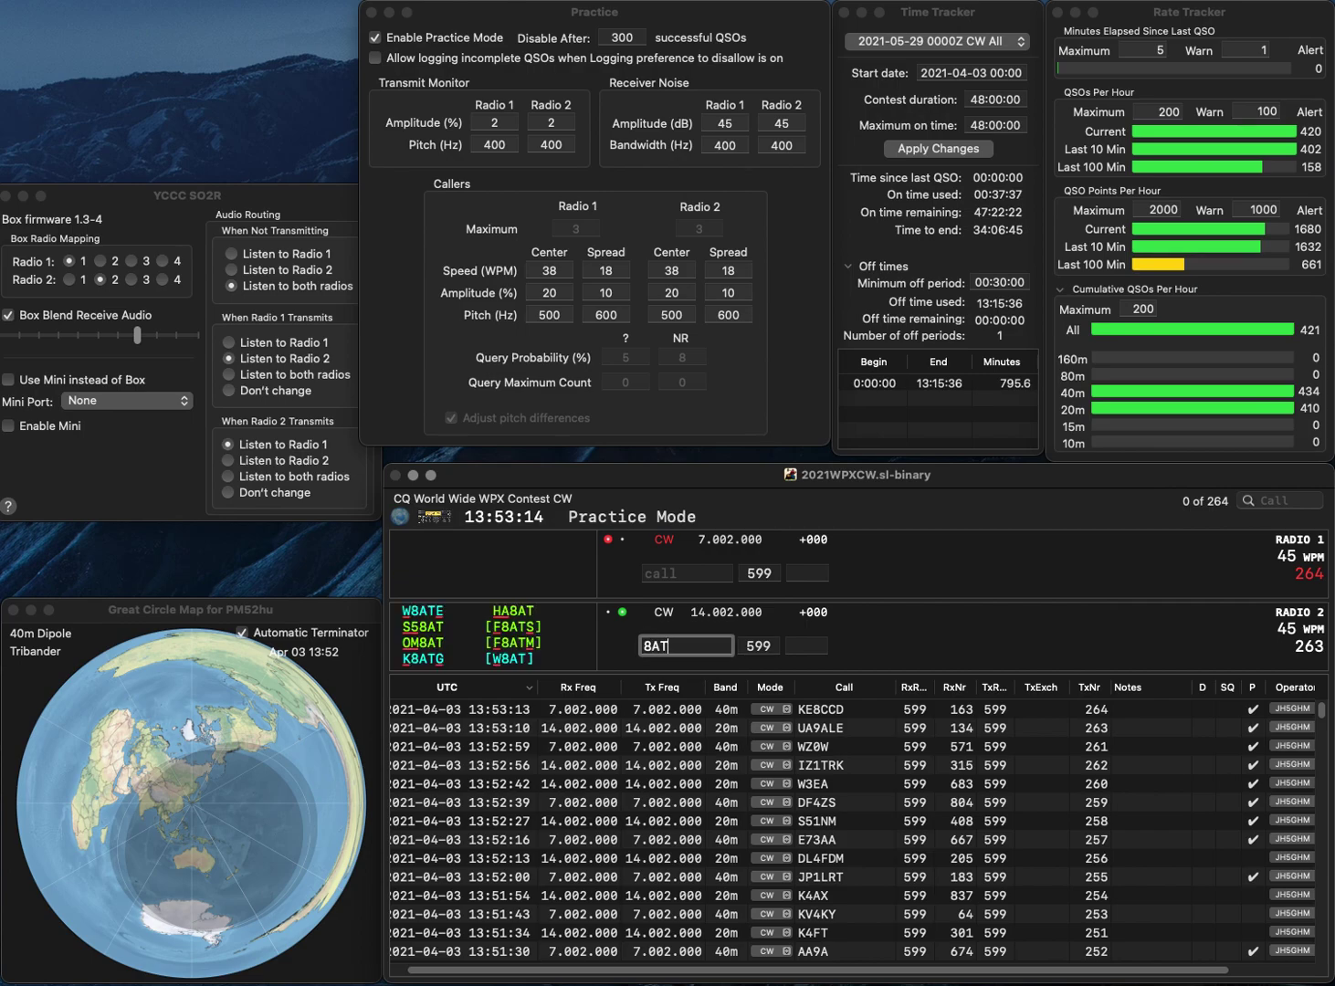
{"action": "type", "text": "MF"}
{"action": "key", "text": "Return"}
{"action": "type", "text": "DF"}
{"action": "key", "text": "backslash"}
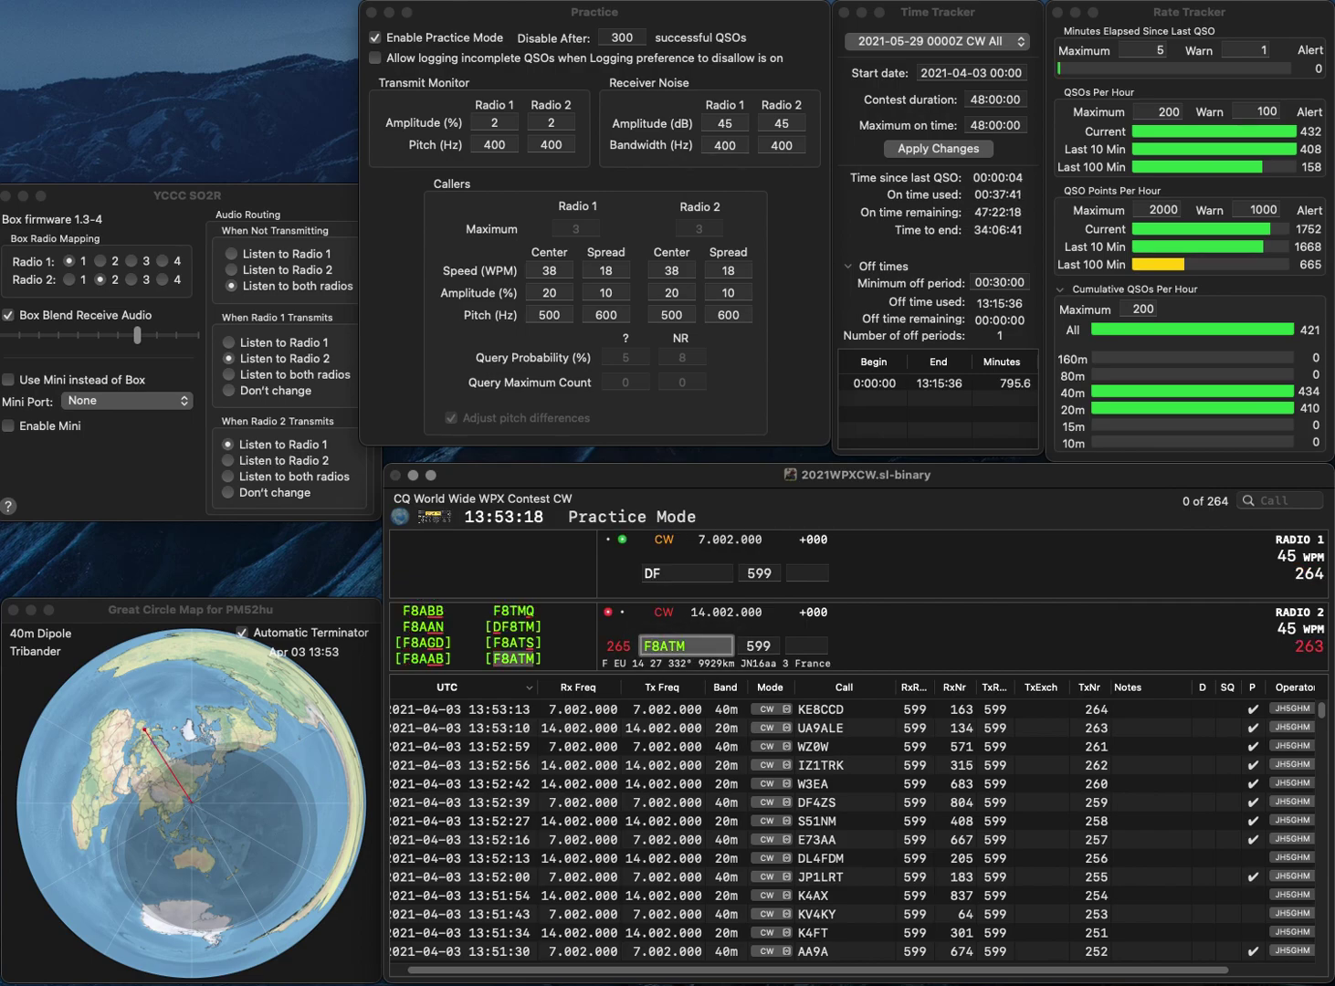
{"action": "key", "text": "space"}
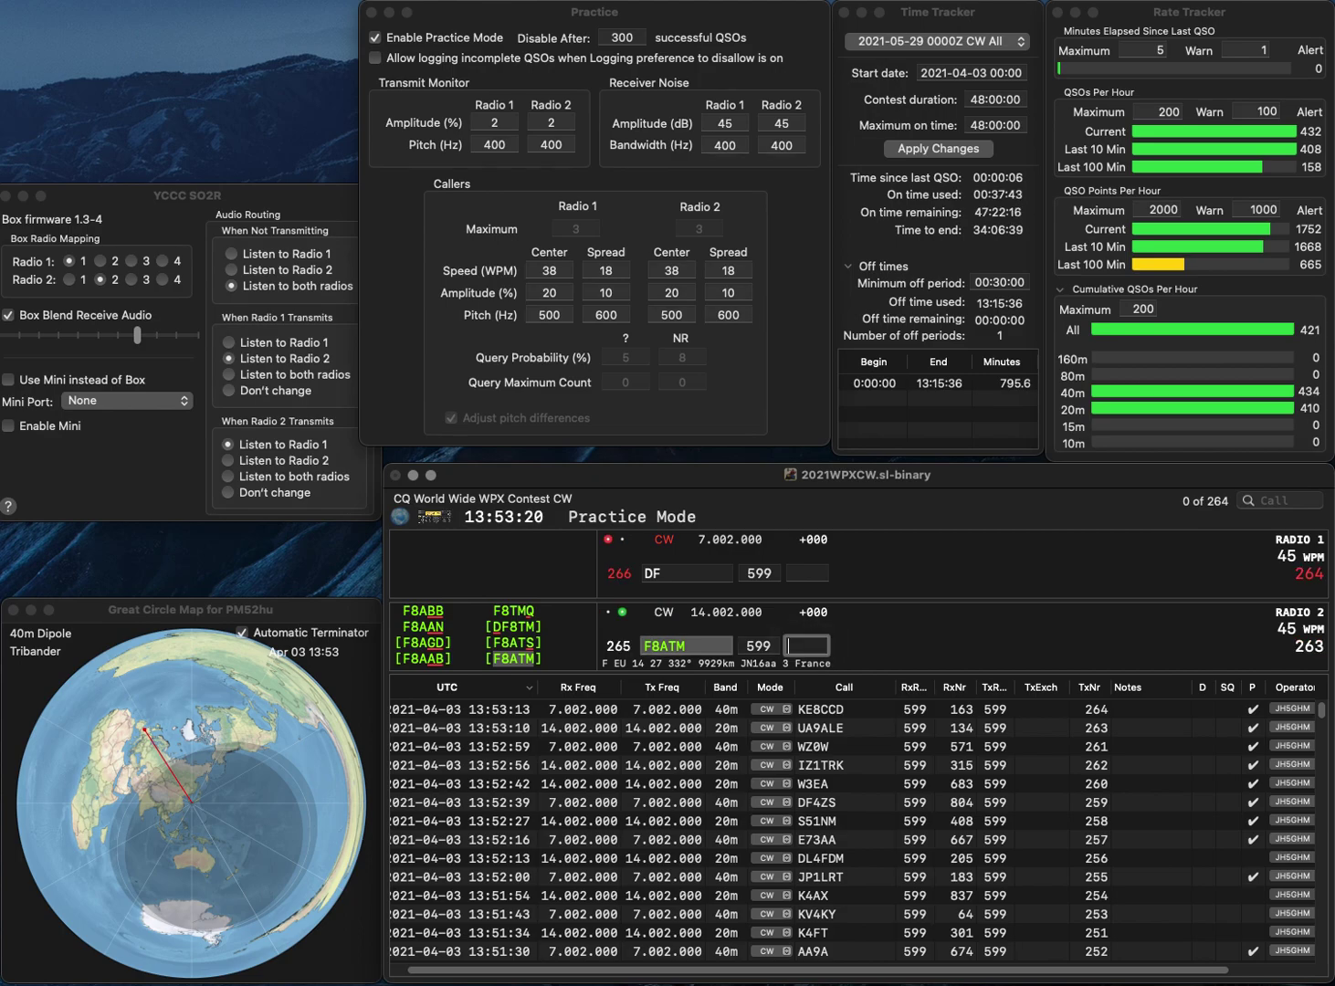
{"action": "type", "text": "763"}
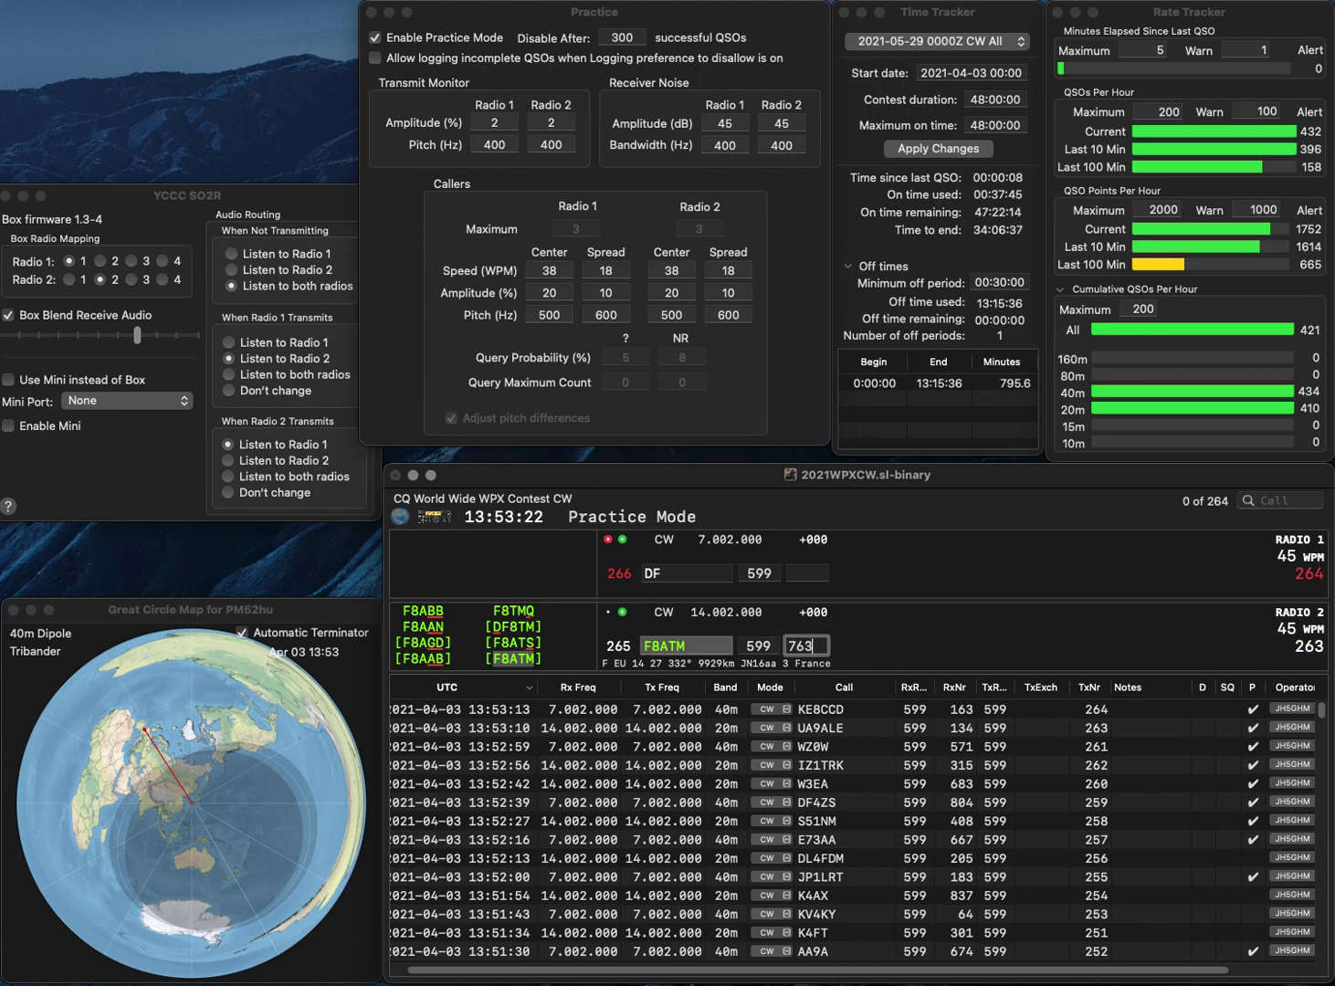
{"action": "key", "text": "Return"}
{"action": "type", "text": "5QC"}
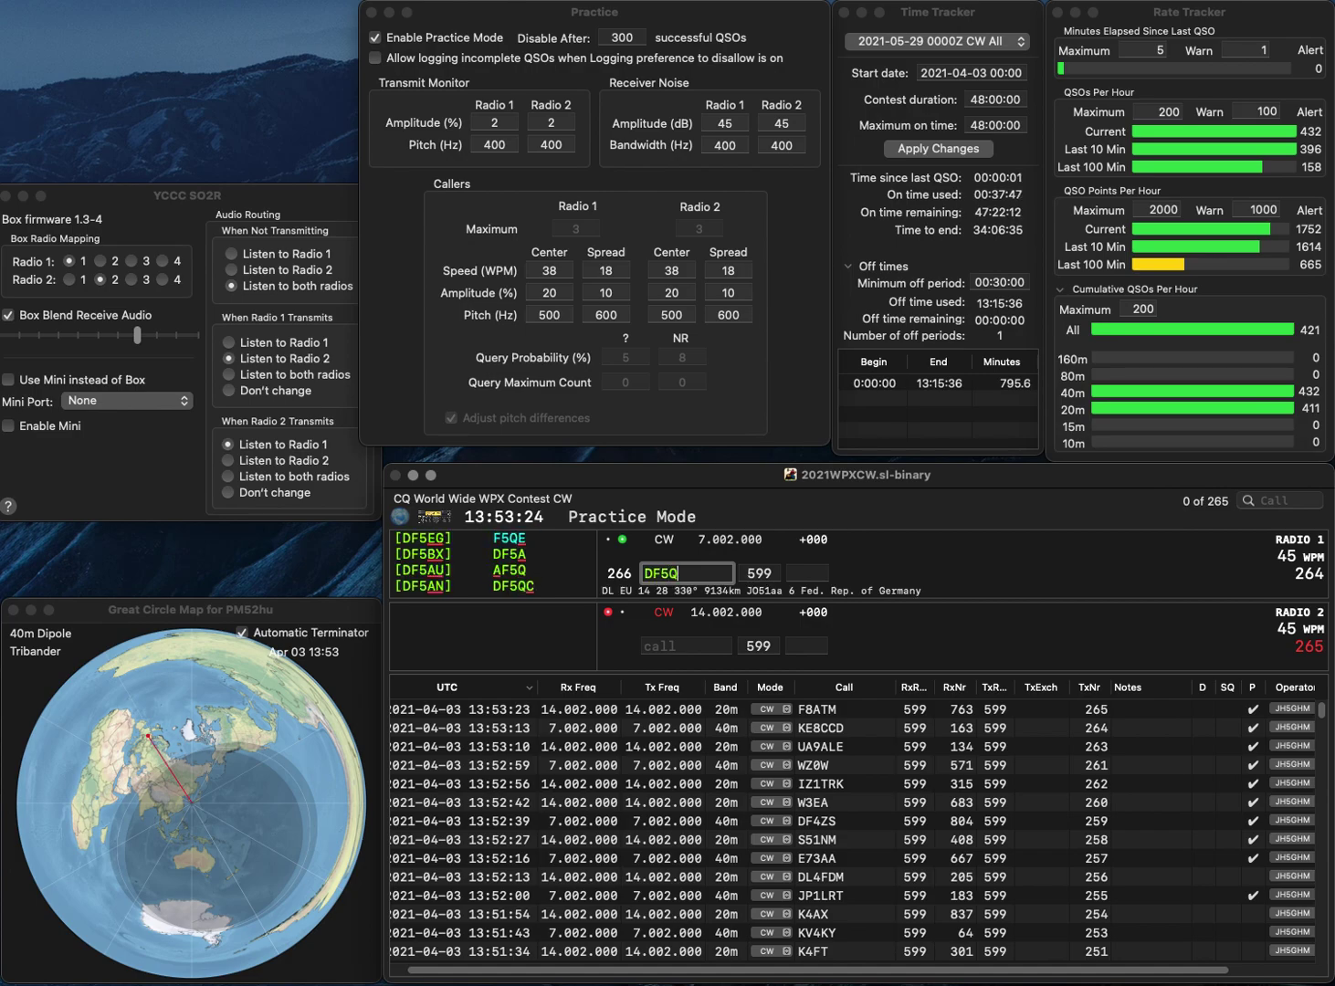
{"action": "key", "text": "Return"}
Enter F8BCU on Radio 2 and send its exchange, and log DF5QC on Radio 1 with received number 919.
{"action": "type", "text": "F"}
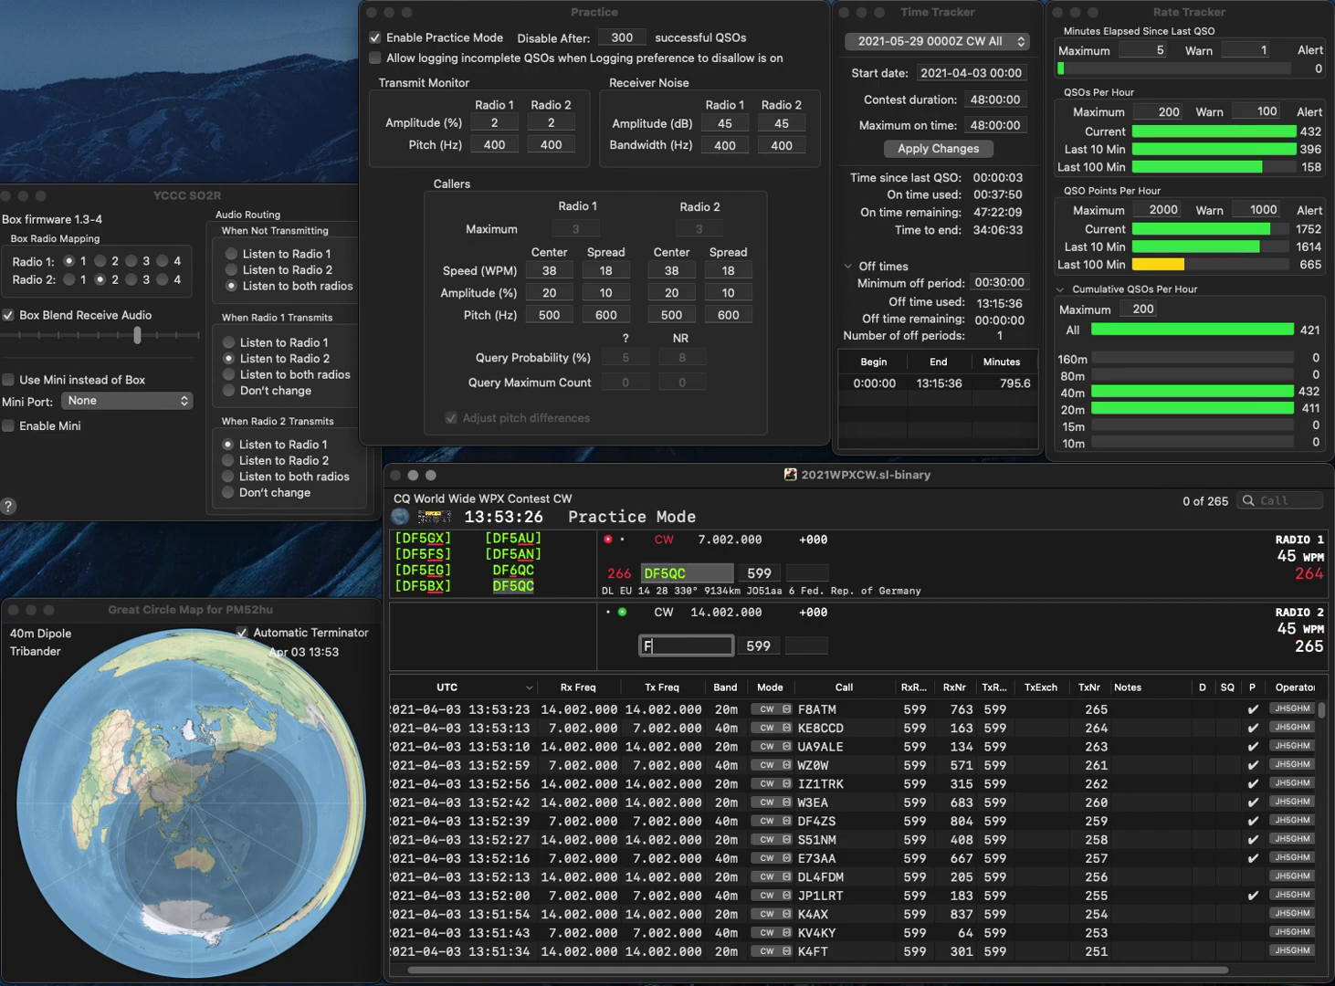
{"action": "type", "text": "8BCU"}
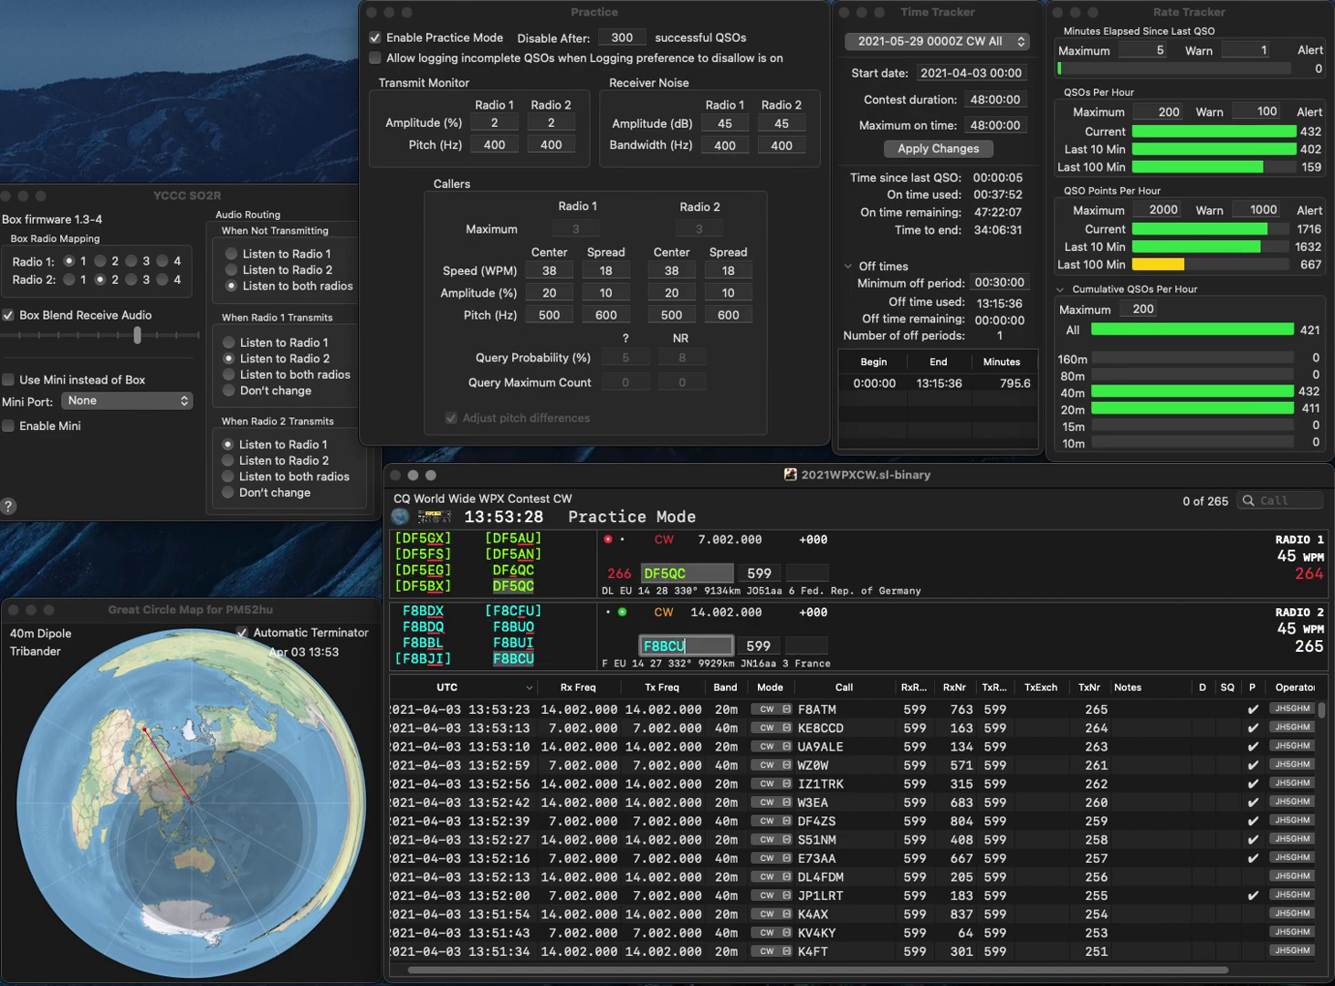
{"action": "key", "text": "Return"}
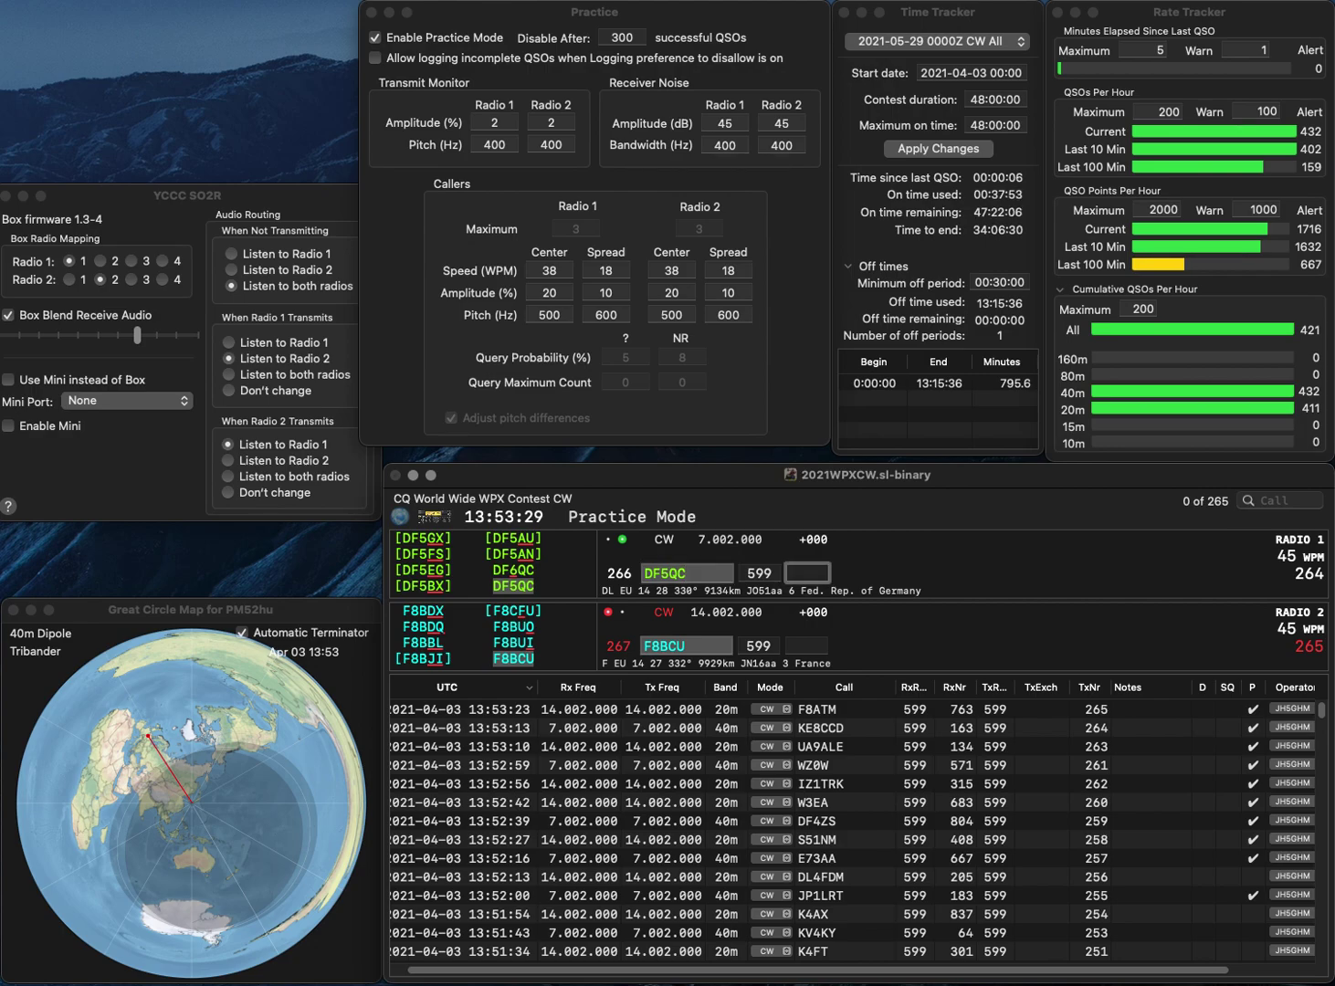
{"action": "type", "text": "919"}
{"action": "key", "text": "Return"}
{"action": "key", "text": "space"}
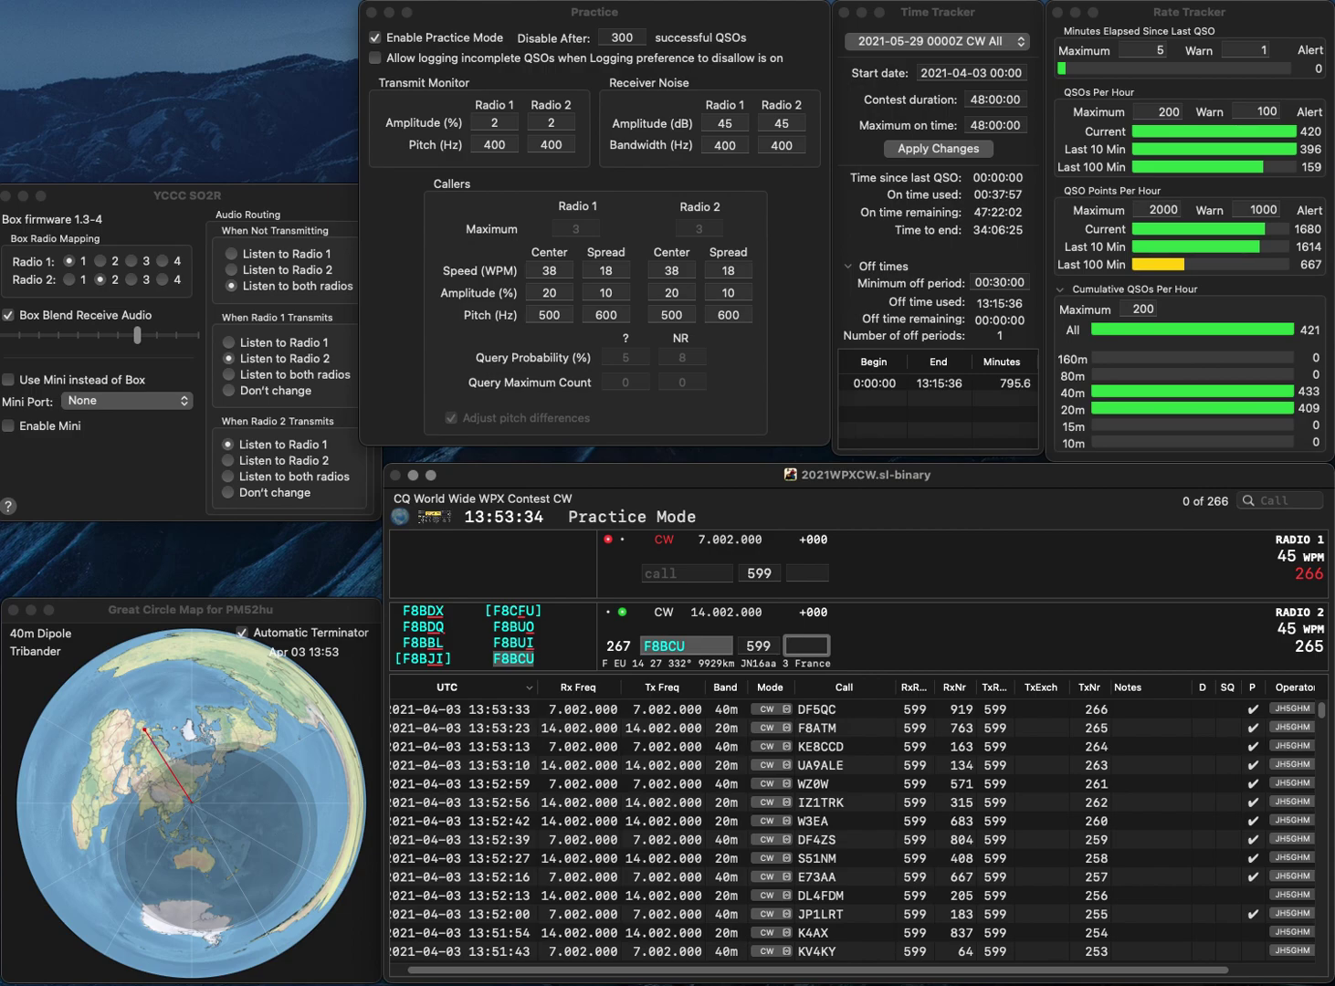
Log F8BCU on Radio 2 with received number 552, and enter KS9V on Radio 1, sending its exchange.
{"action": "key", "text": "Return"}
{"action": "type", "text": "KS9V"}
{"action": "key", "text": "Return"}
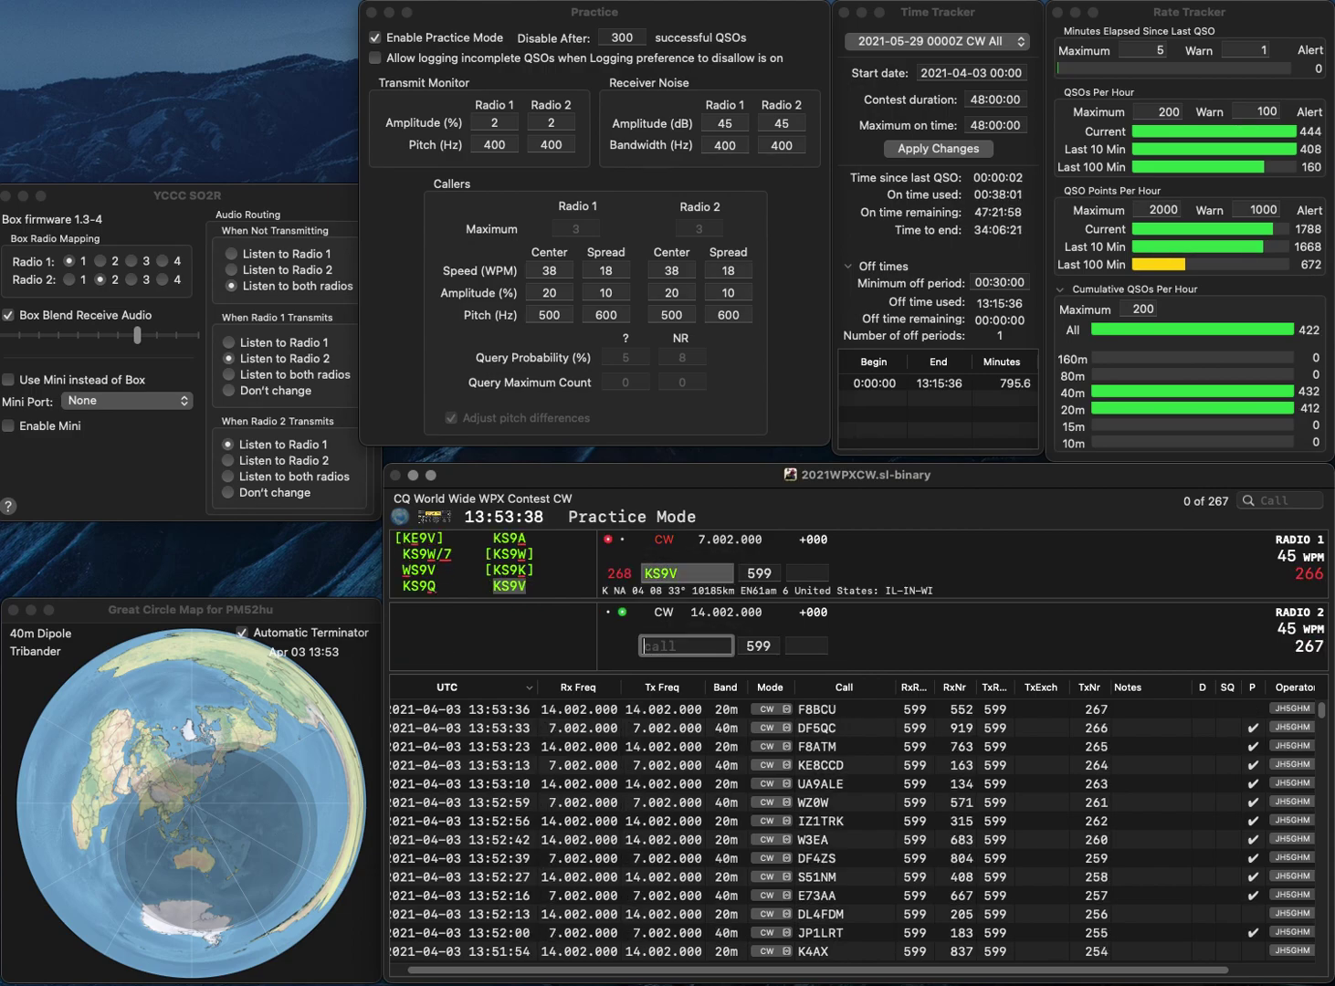
{"action": "type", "text": "ZL2AJ"}
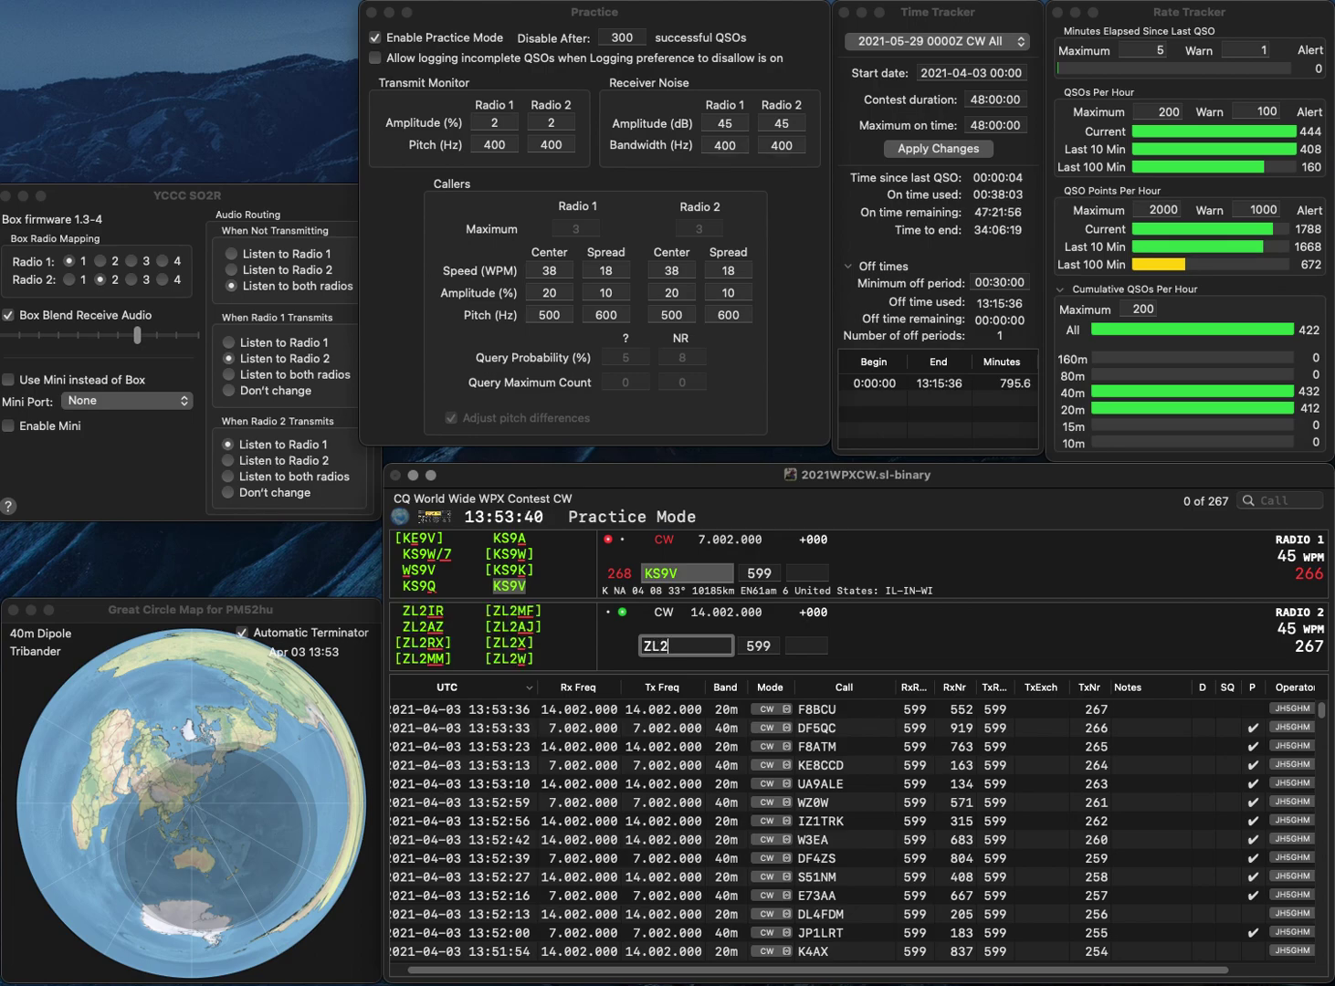
{"action": "key", "text": "Return"}
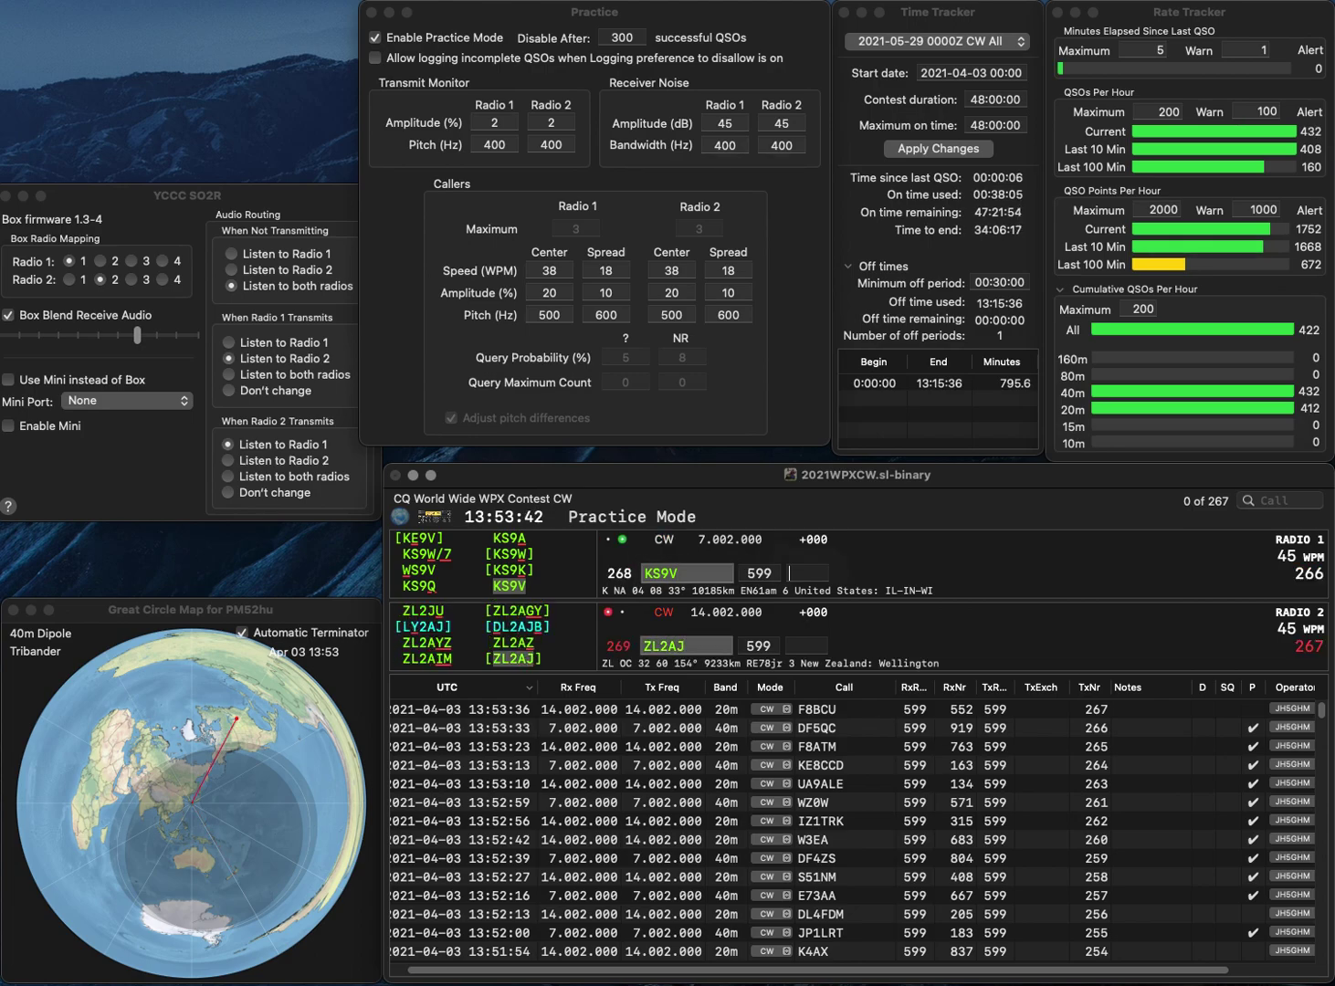
{"action": "left_click", "coordinate": [660, 572]}
{"action": "key", "text": "BackSpace"}
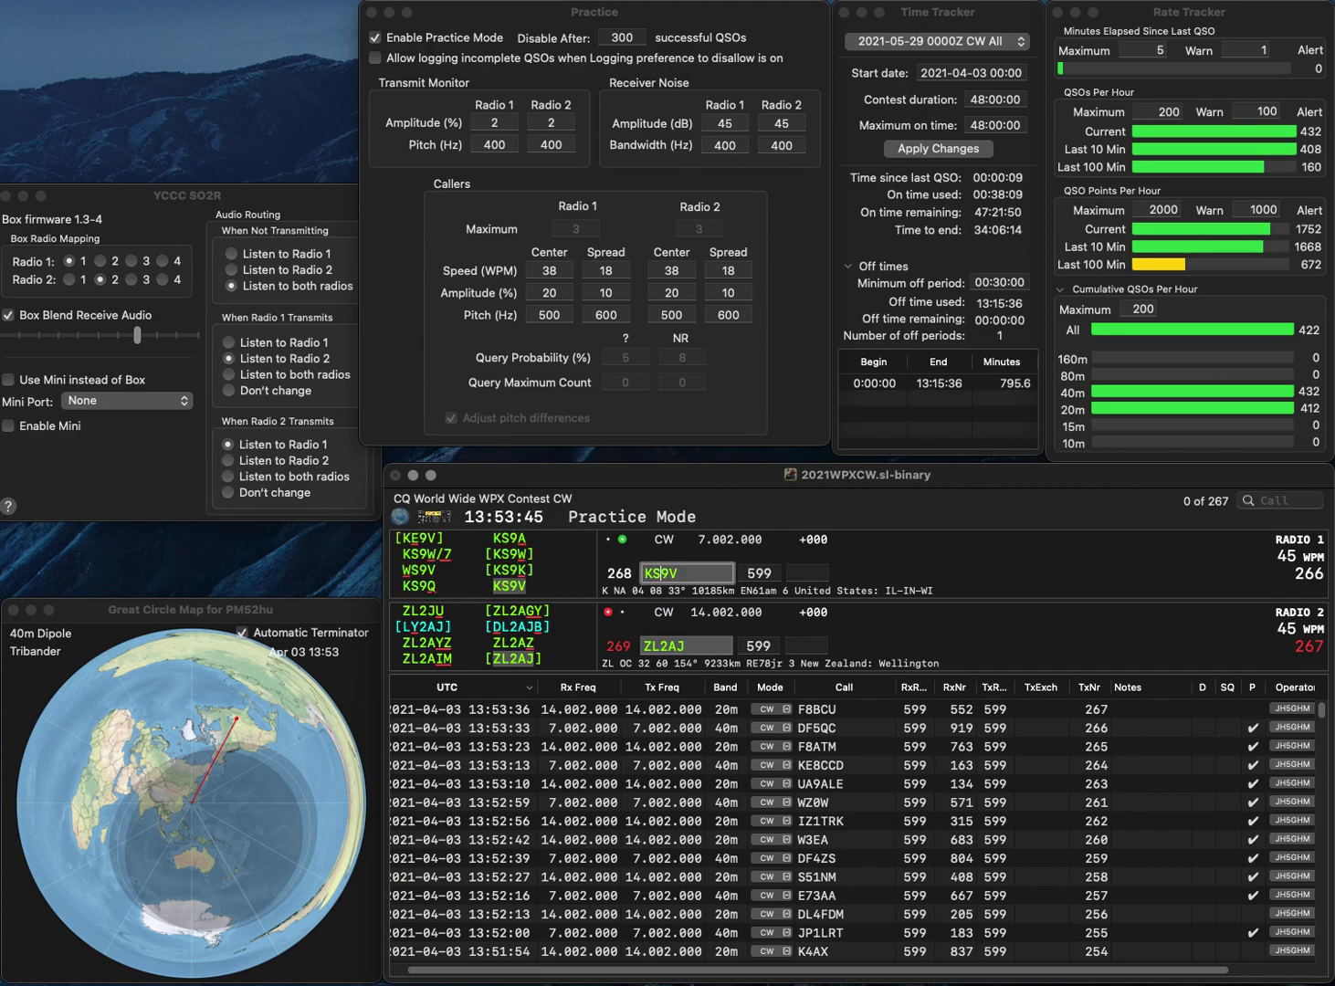
{"action": "key", "text": "Delete"}
{"action": "type", "text": "S7"}
{"action": "key", "text": "Return"}
{"action": "key", "text": "Return"}
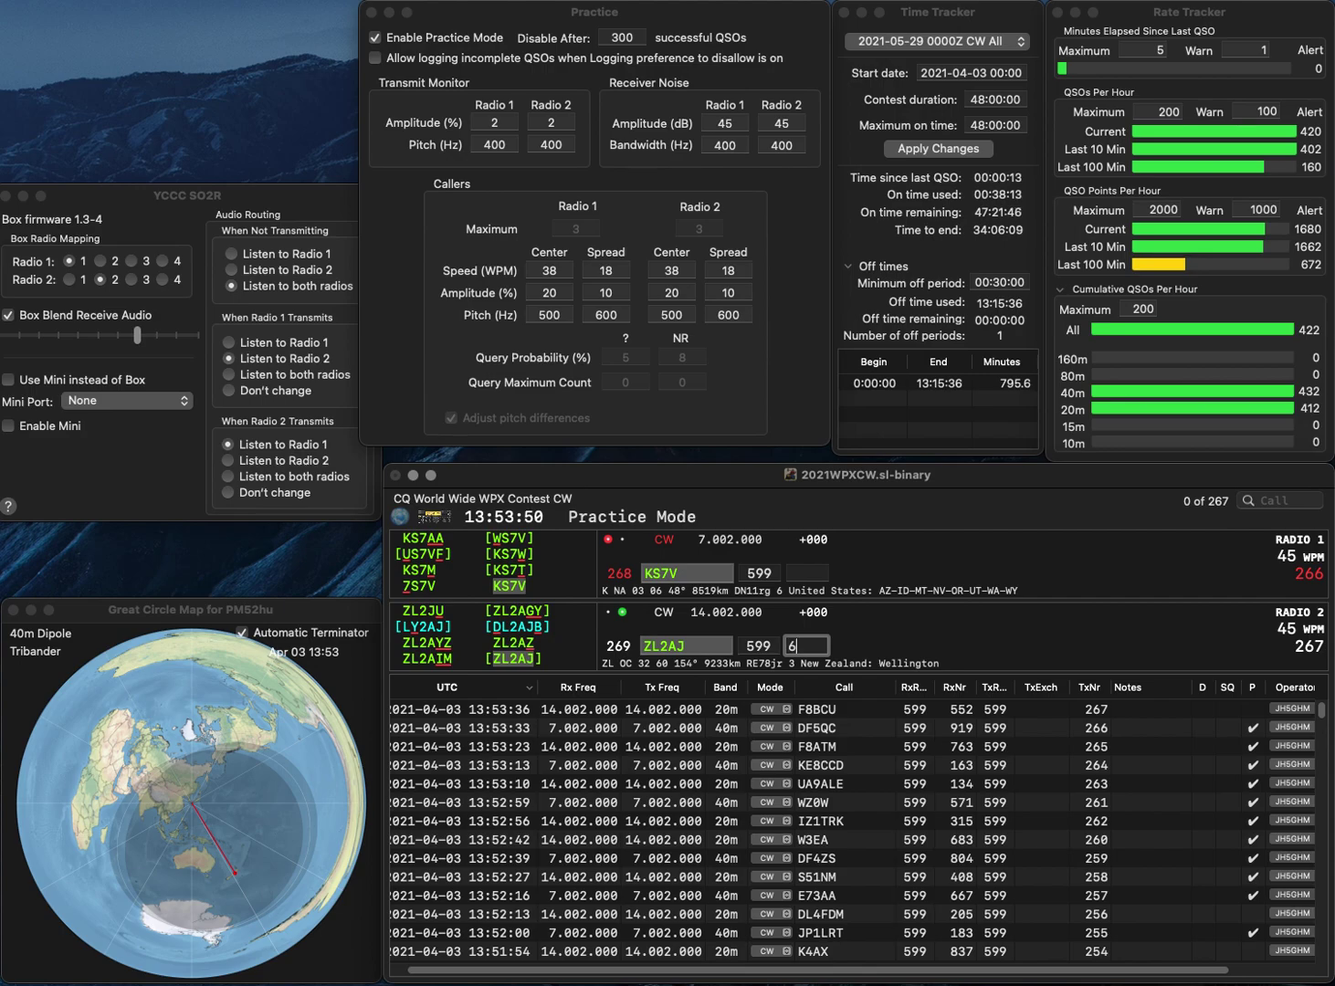
{"action": "type", "text": "631"}
{"action": "key", "text": "Return"}
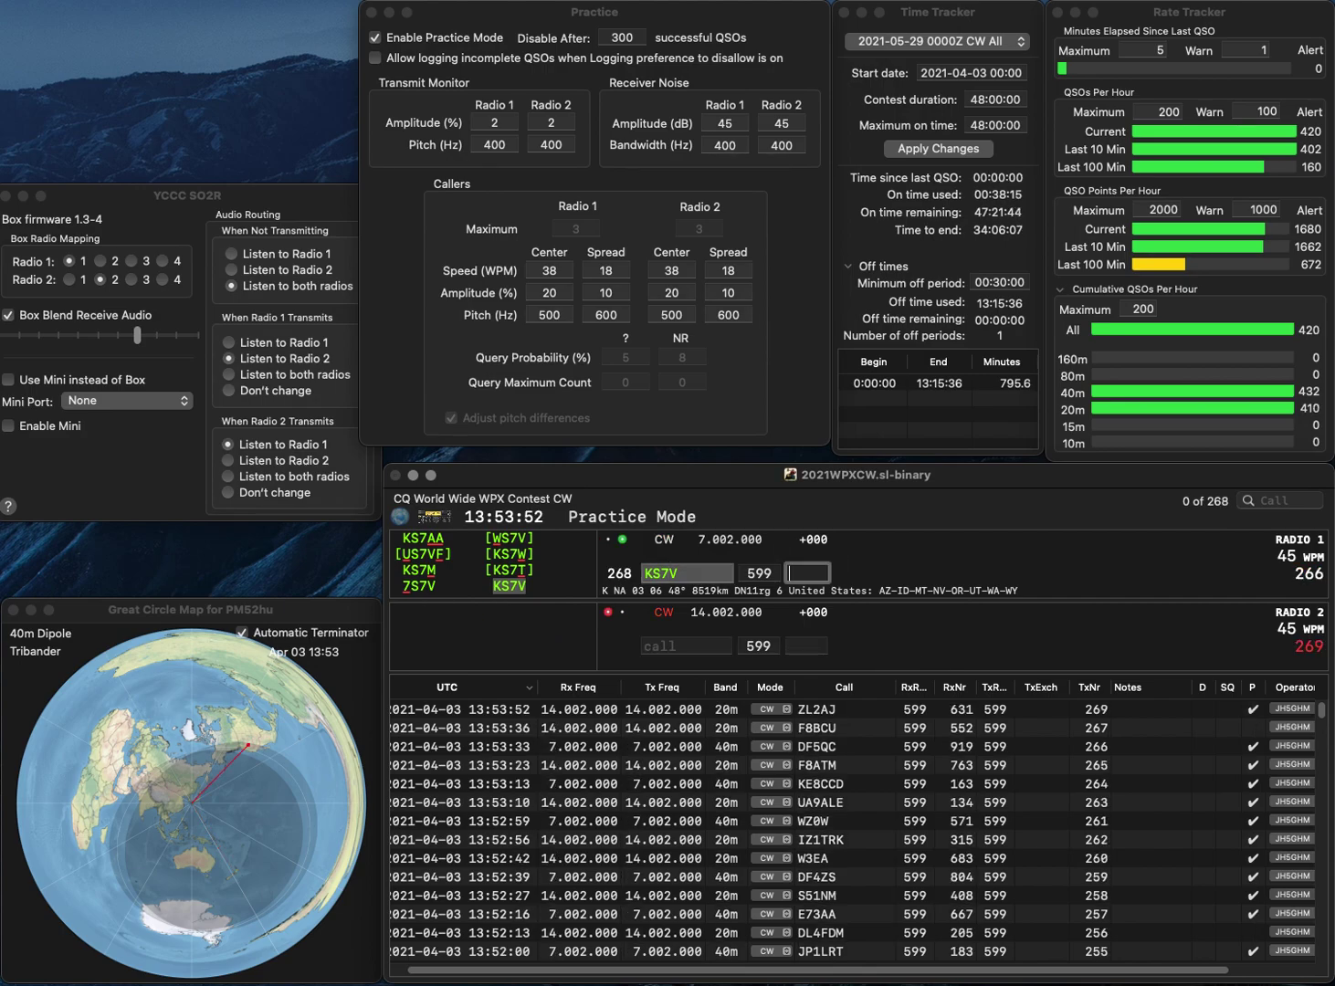
{"action": "type", "text": "104"}
{"action": "key", "text": "Return"}
Enter HB9FEX on Radio 2 and N2MA on Radio 1, sending the exchange for each.
{"action": "type", "text": "9FEX"}
{"action": "key", "text": "Return"}
{"action": "type", "text": "N2MA"}
{"action": "key", "text": "Return"}
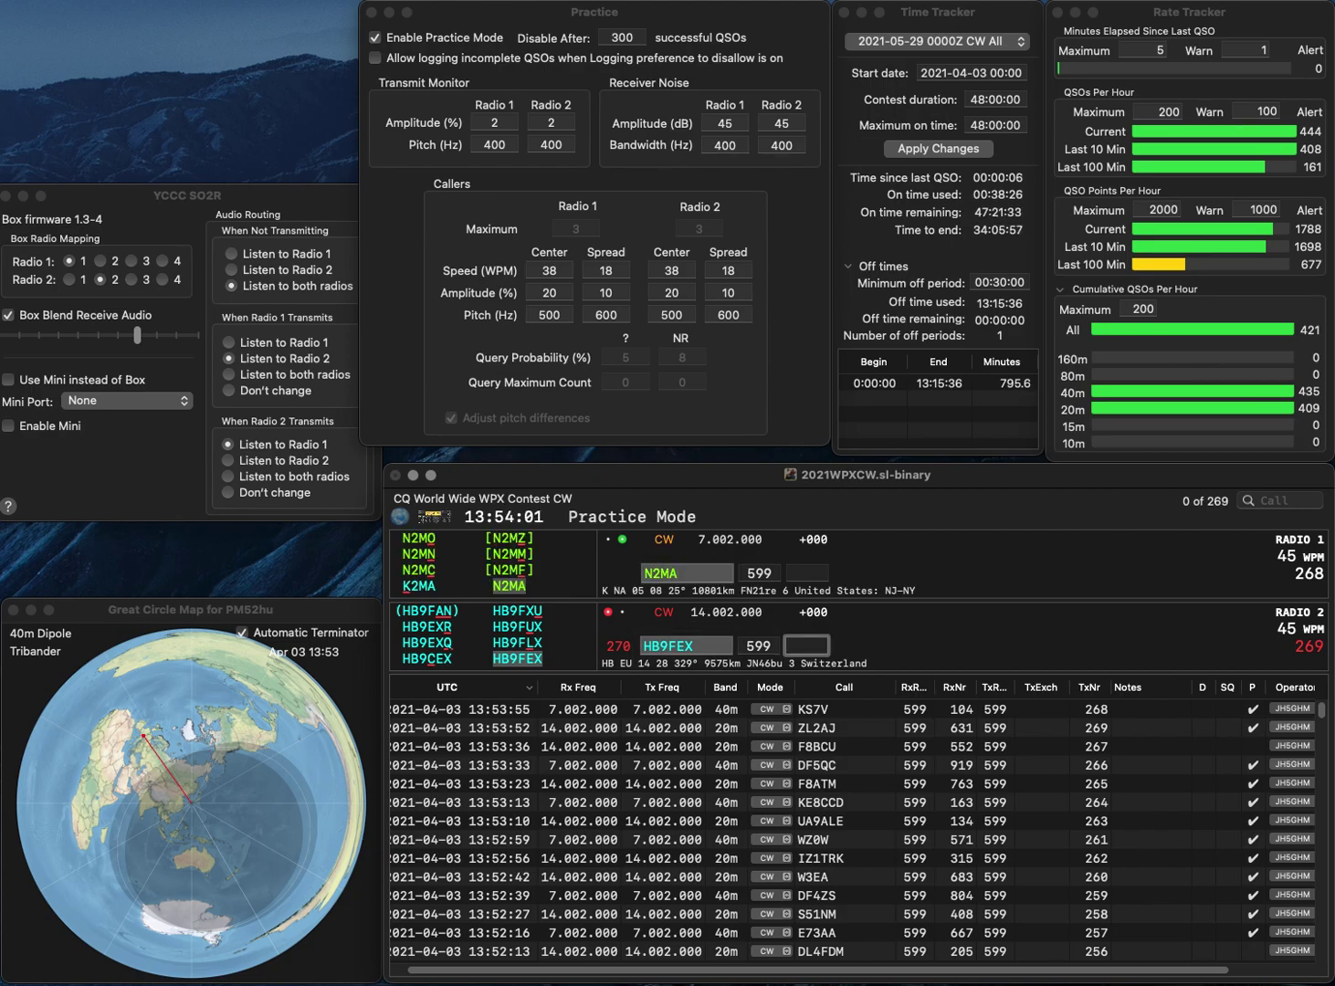
Log HB9FEX on Radio 2 with received number 61 and N2MA on Radio 1 with received number 838.
{"action": "type", "text": "61"}
{"action": "key", "text": "Return"}
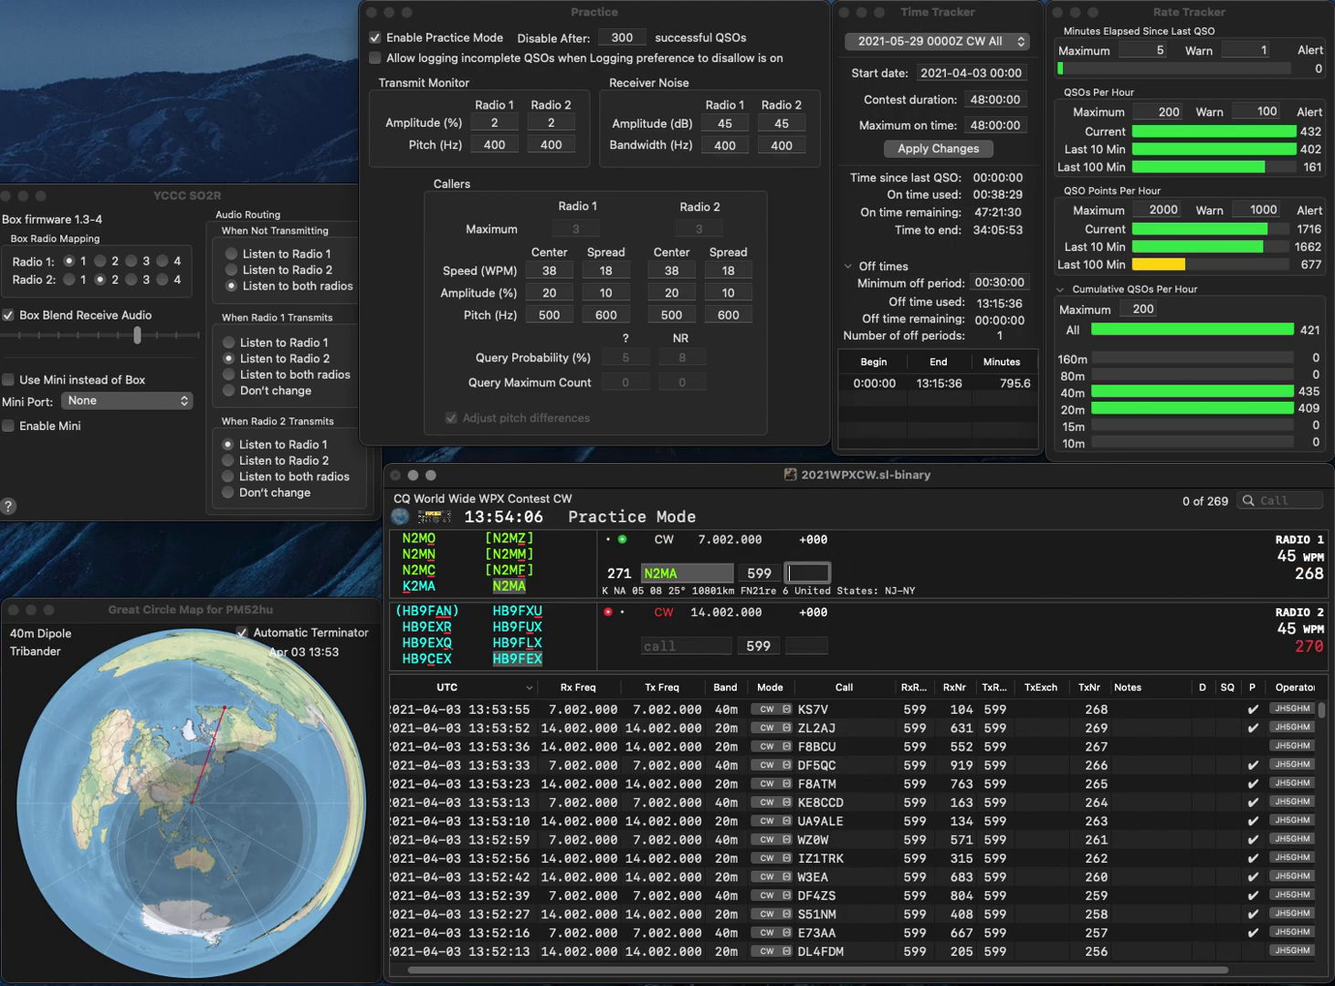
{"action": "type", "text": "838"}
{"action": "key", "text": "Return"}
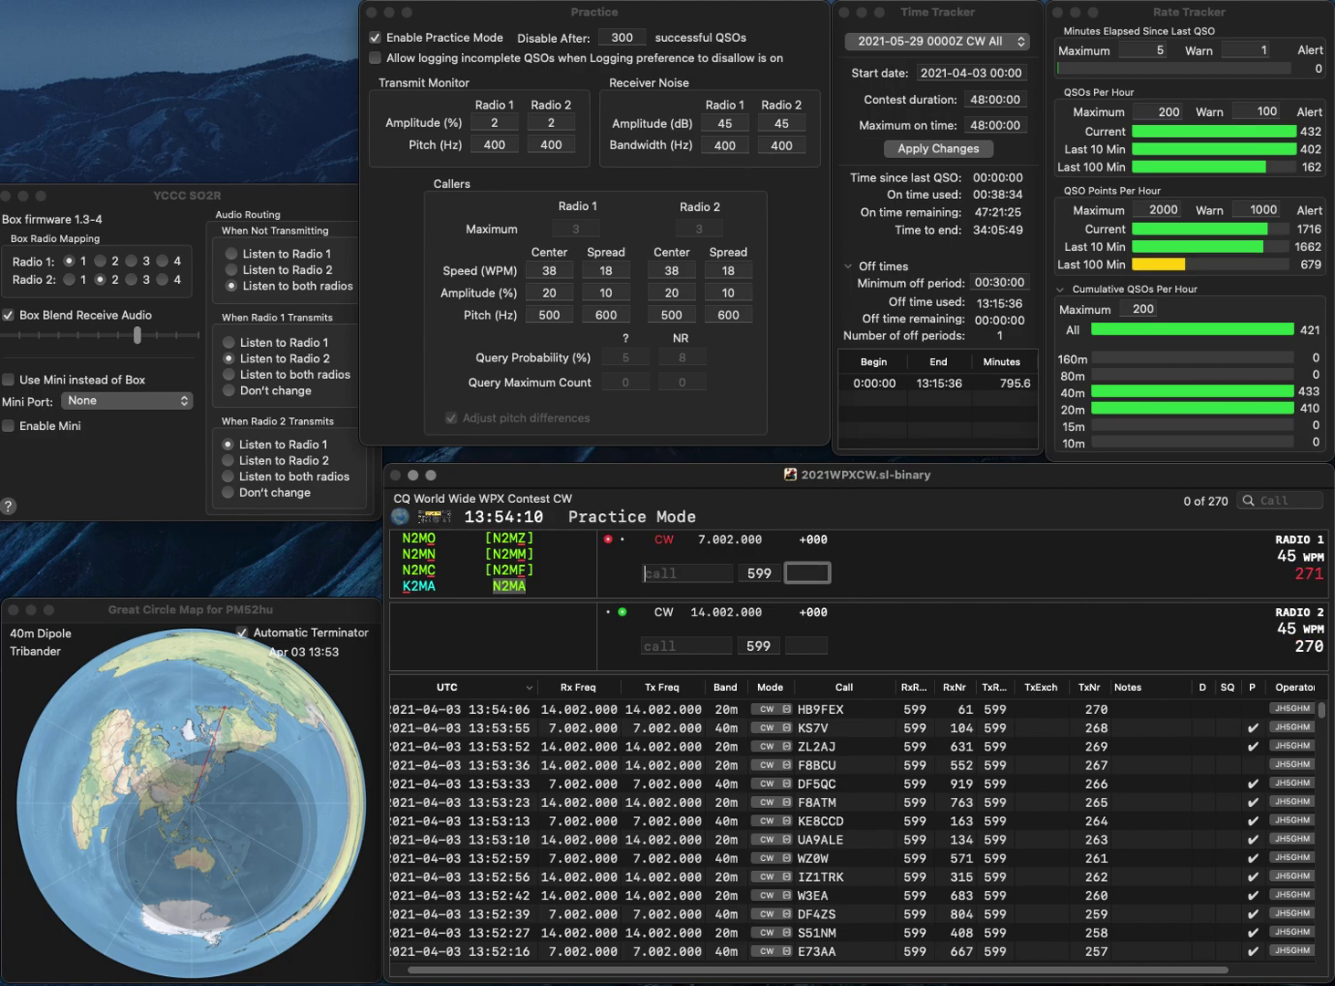
Send the partial call RU on Radio 2, and enter AK7U on Radio 1, sending its exchange.
{"action": "type", "text": "A"}
{"action": "key", "text": "Return"}
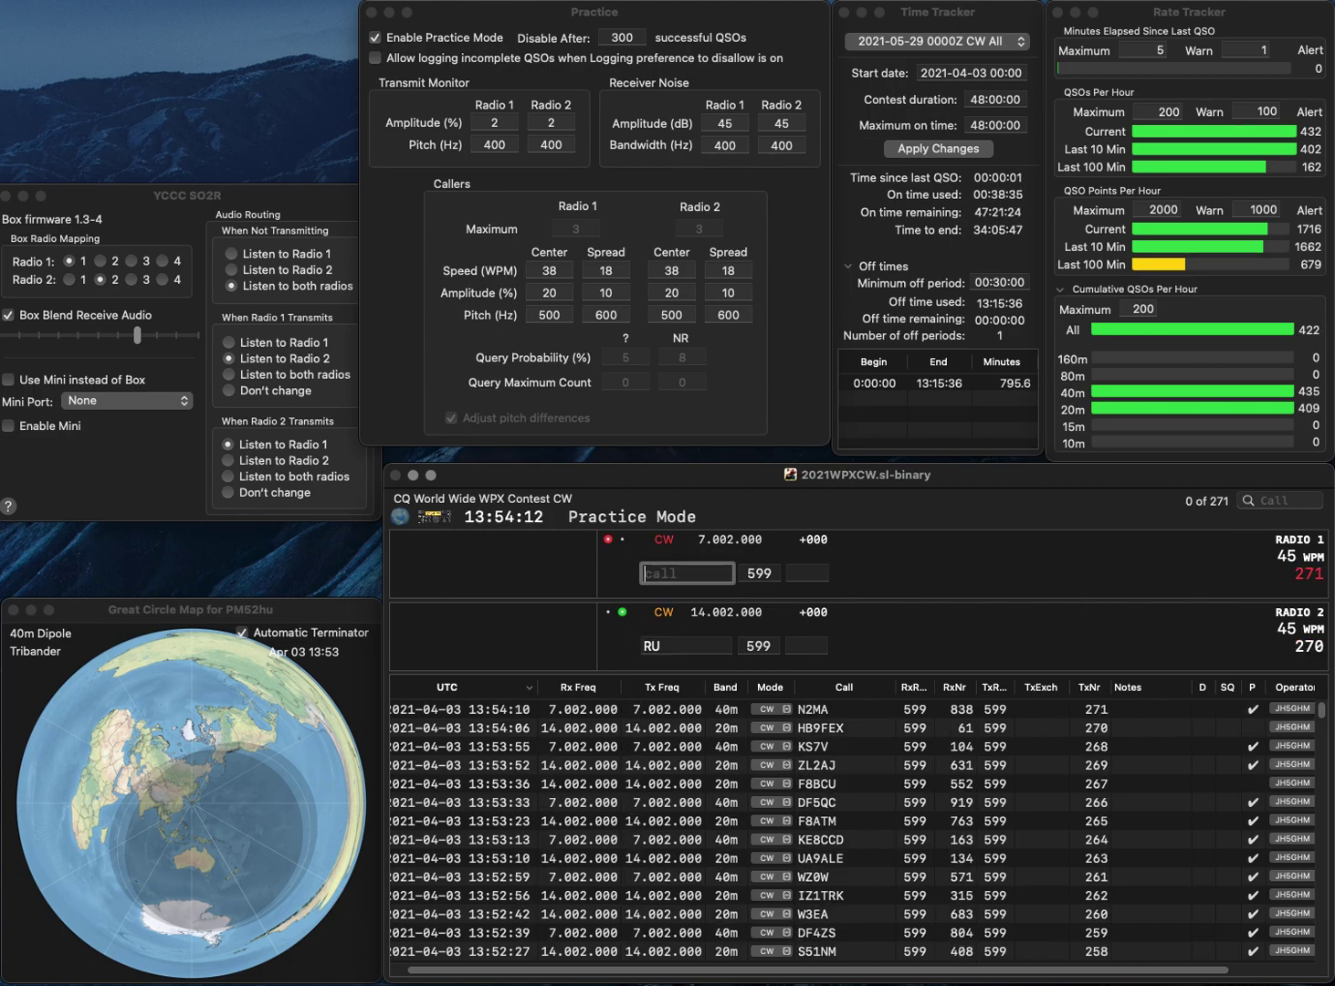
{"action": "type", "text": "AK"}
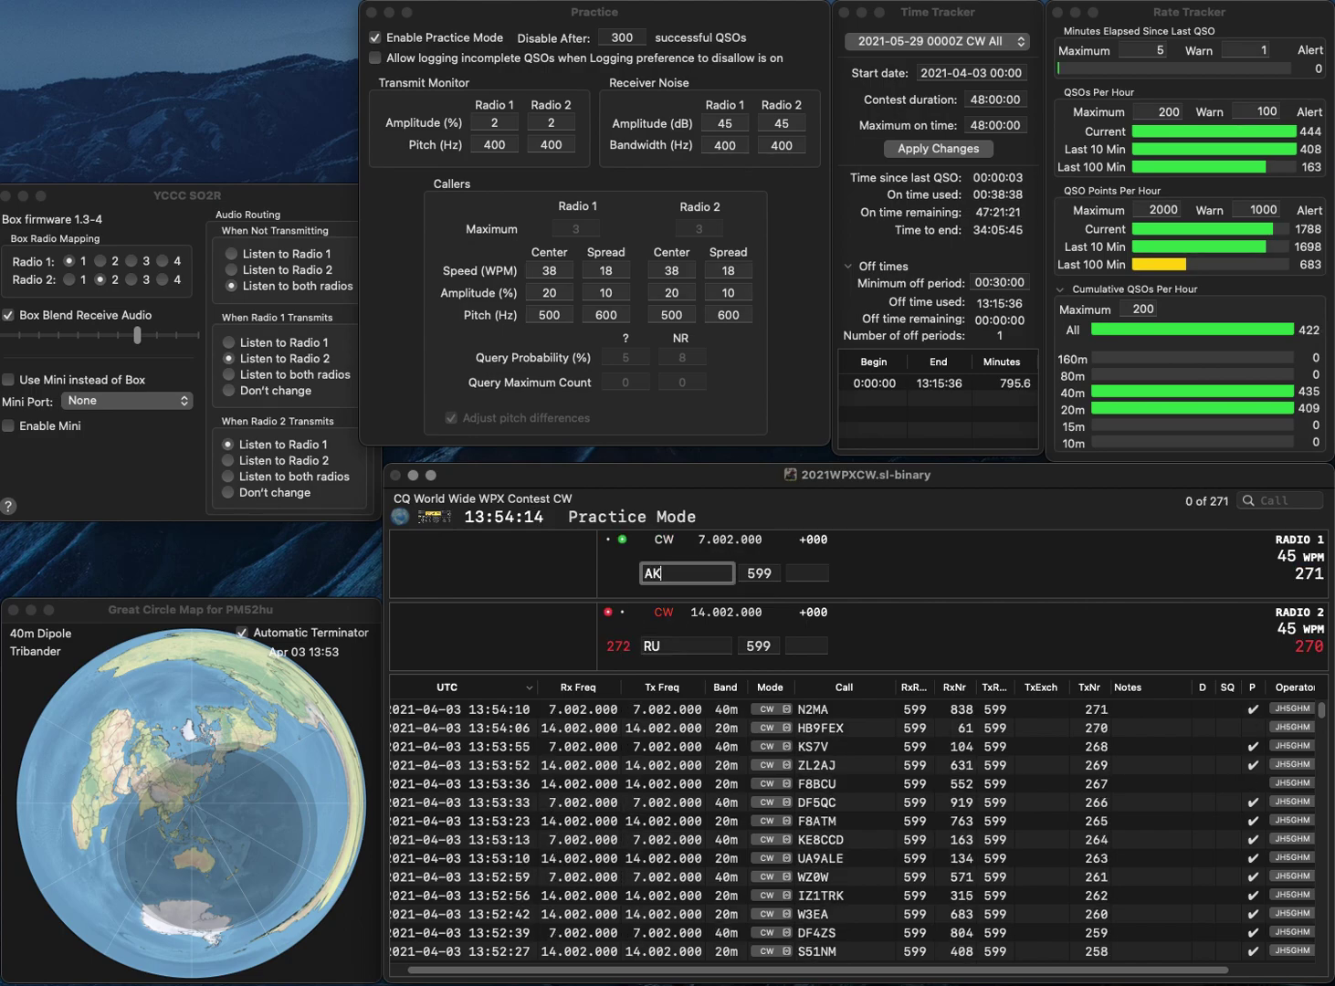
{"action": "type", "text": "9"}
{"action": "key", "text": "BackSpace"}
{"action": "type", "text": "7U"}
{"action": "key", "text": "Return"}
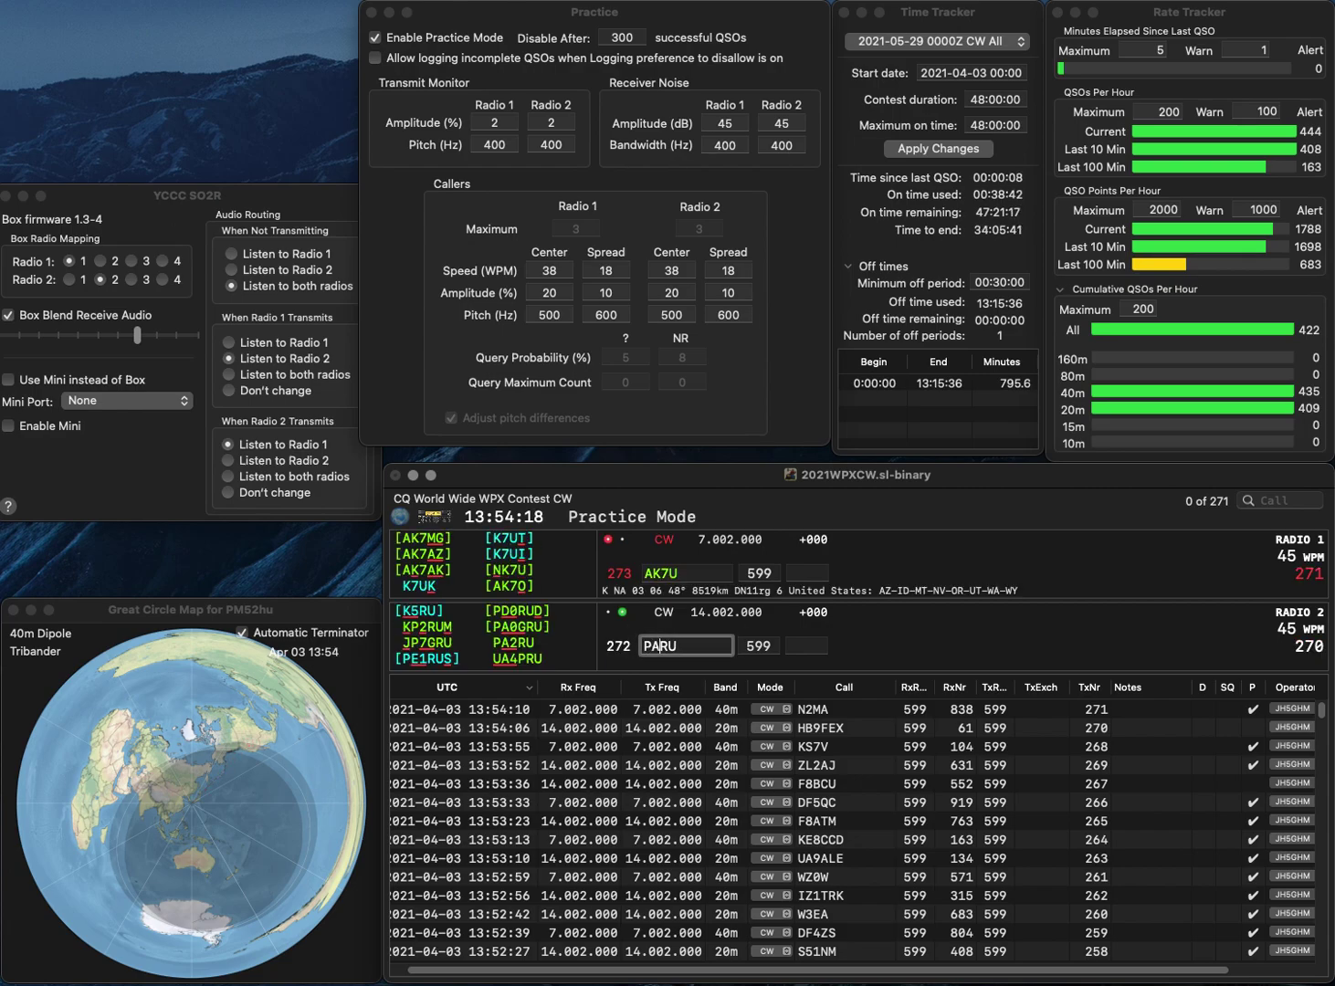
{"action": "key", "text": "Up"}
{"action": "type", "text": "PA2"}
{"action": "key", "text": "Return"}
{"action": "key", "text": "Delete"}
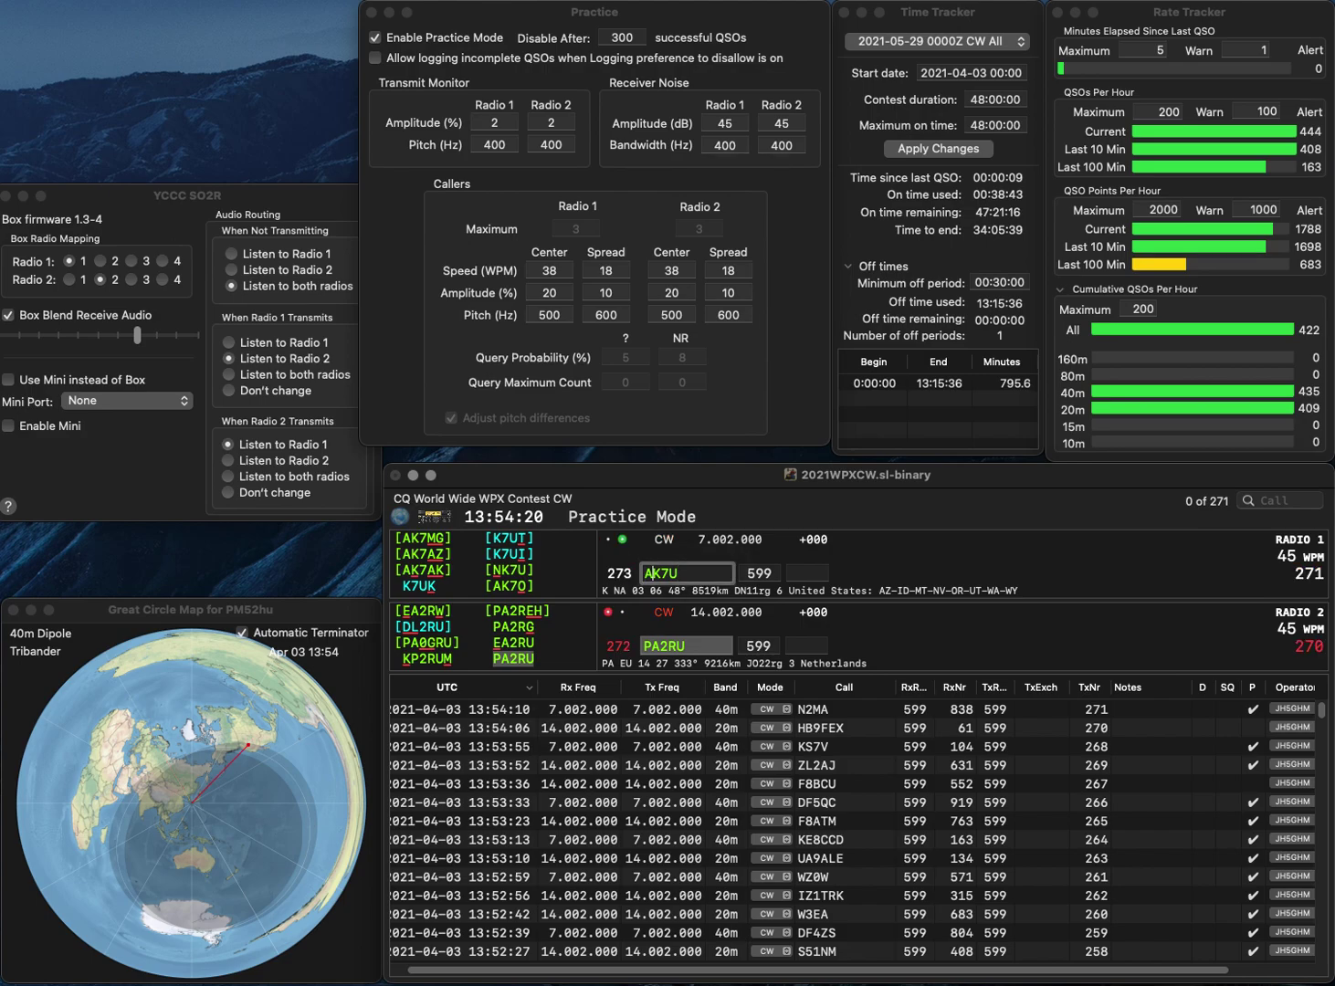
{"action": "key", "text": "Delete"}
{"action": "type", "text": "SQ"}
{"action": "key", "text": "Return"}
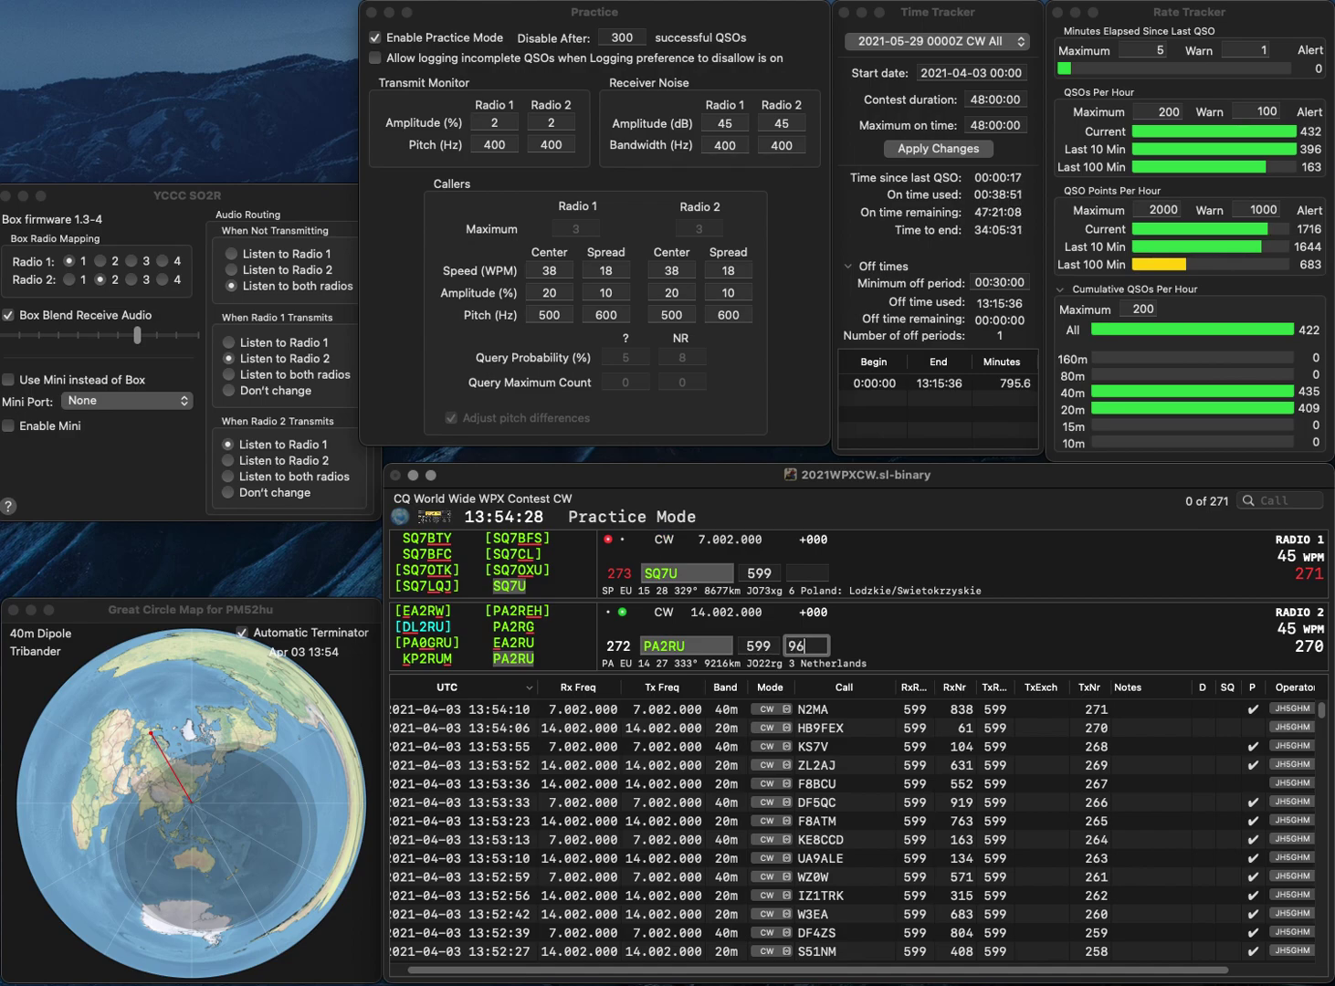
Log PA2RU on Radio 2 with received number 965 and SQ7U on Radio 1 with received number 931.
{"action": "type", "text": "5"}
{"action": "key", "text": "Return"}
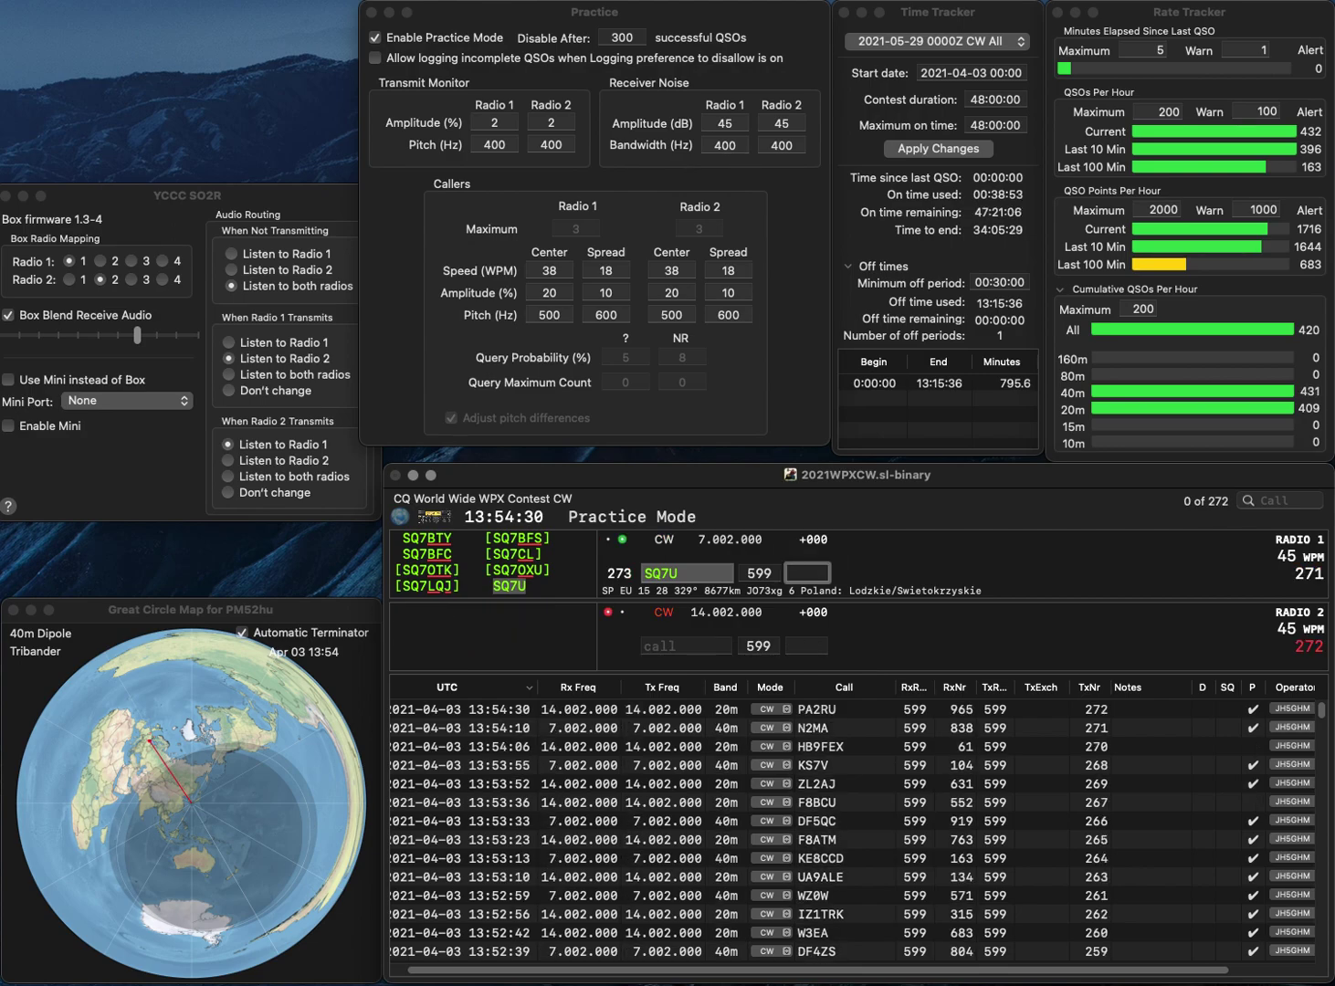
{"action": "type", "text": "931"}
{"action": "key", "text": "Return"}
Enter R7CT on Radio 2 and W1FV on Radio 1, sending the exchange for each.
{"action": "type", "text": "CT"}
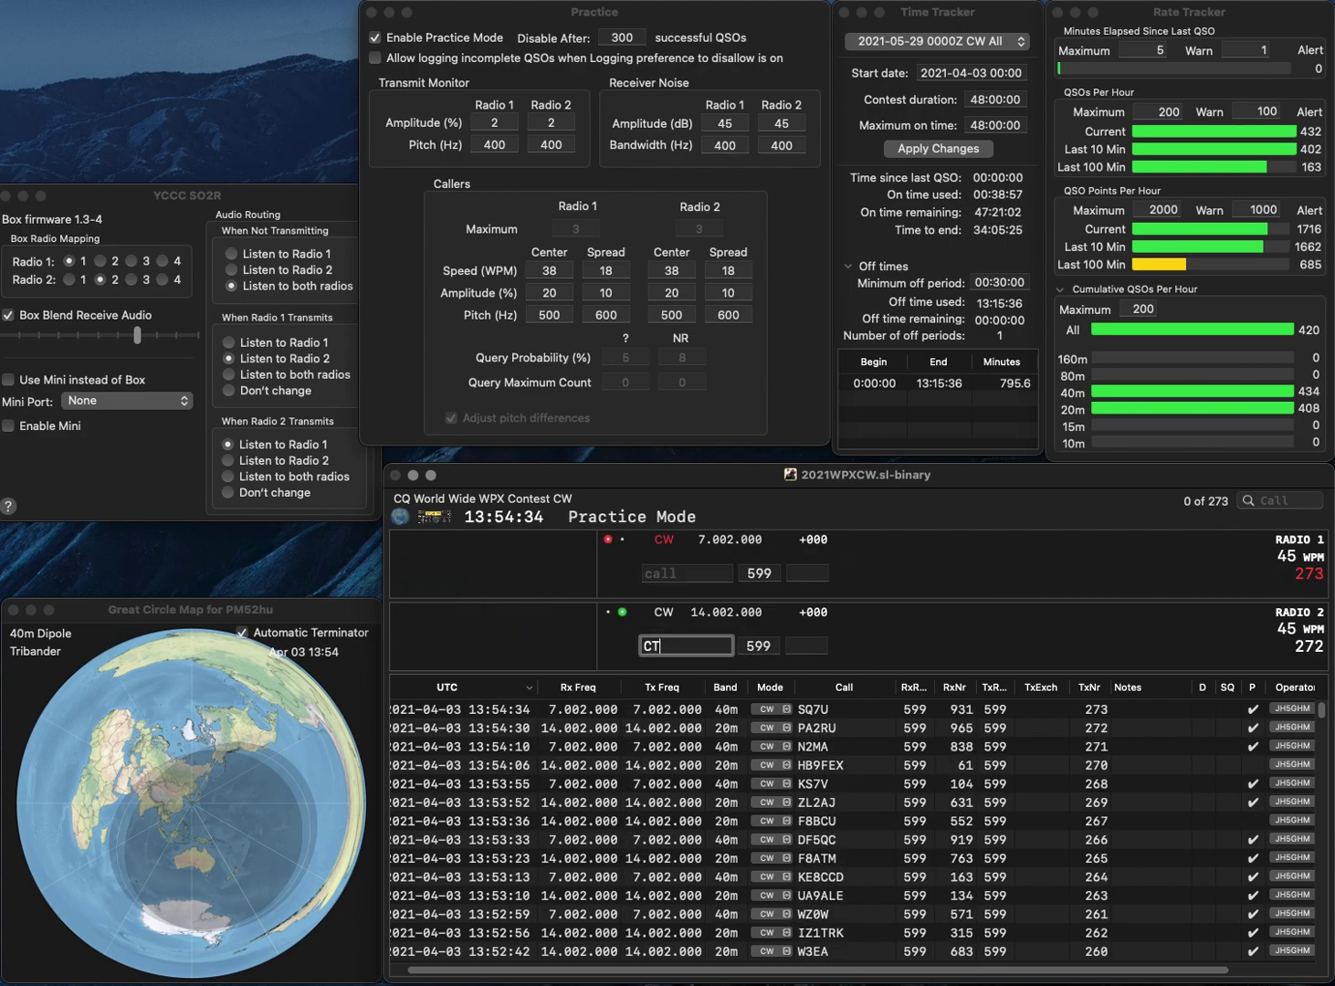
{"action": "type", "text": "R7"}
{"action": "key", "text": "Return"}
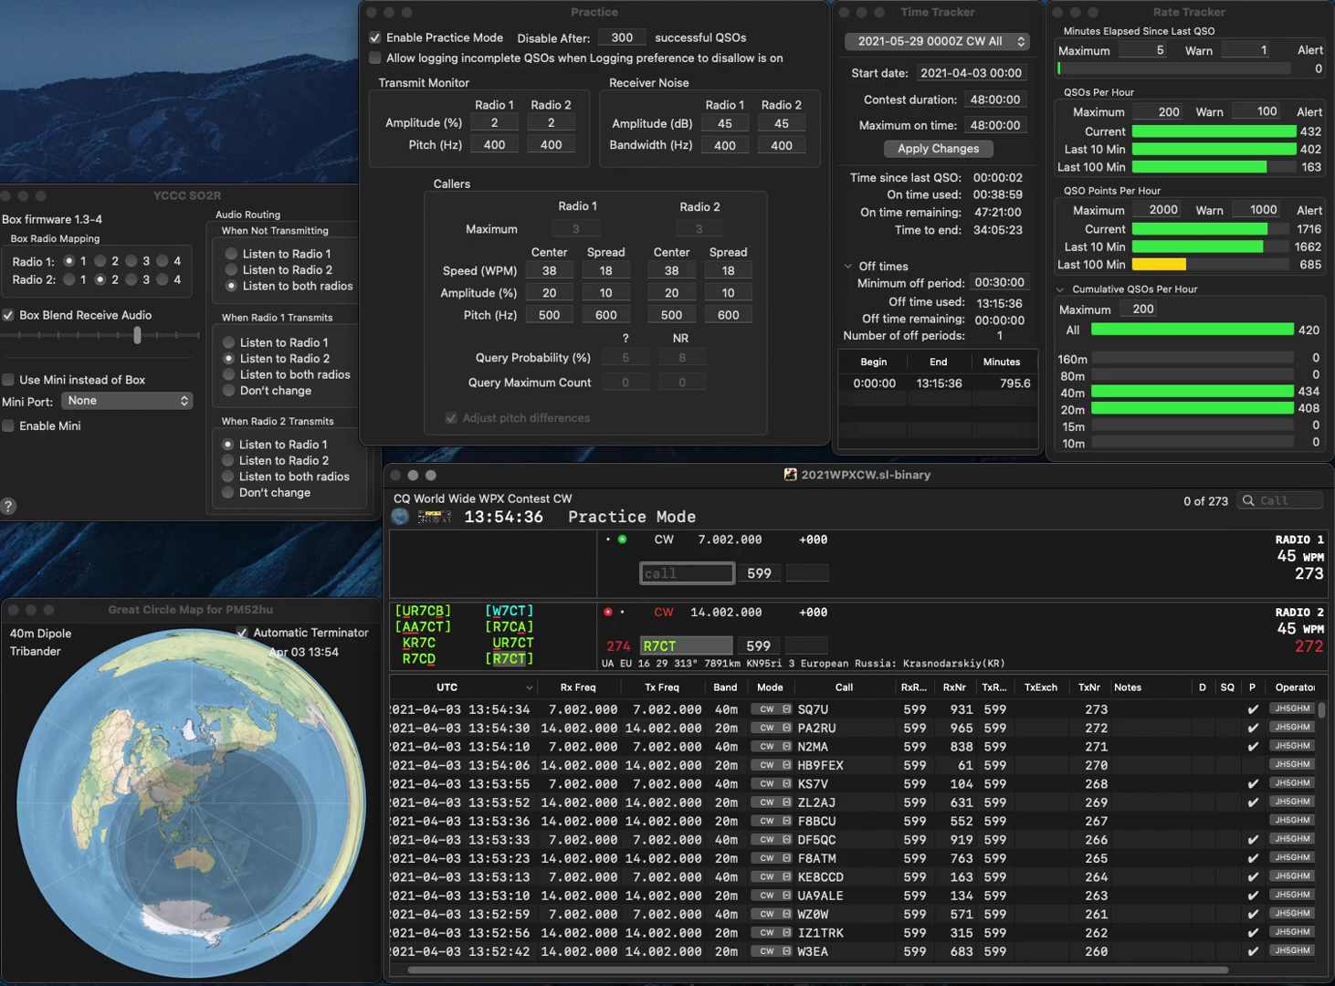
{"action": "type", "text": "W1FV"}
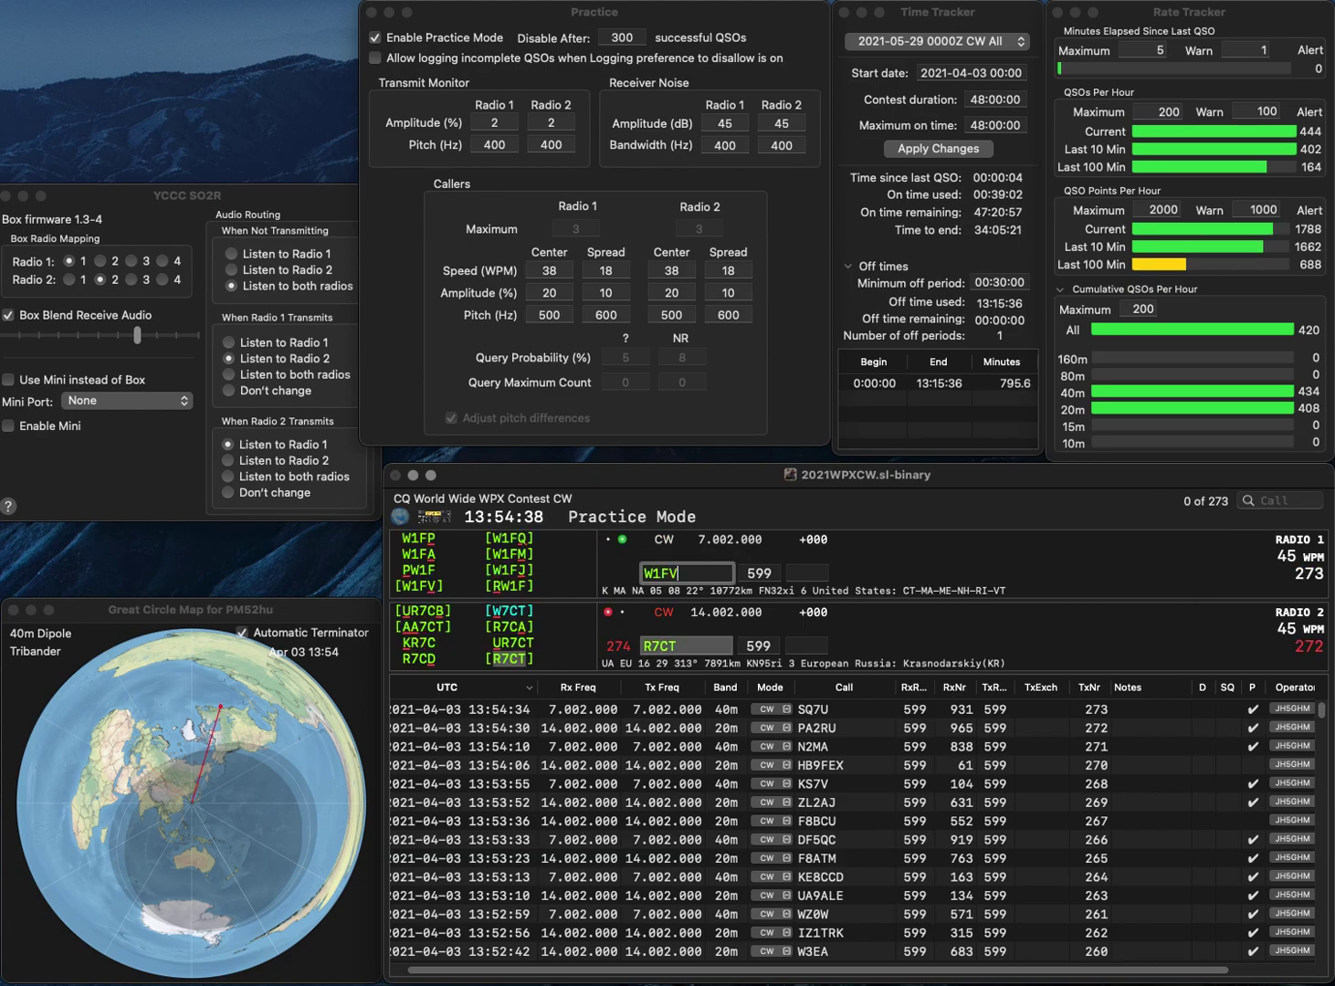
{"action": "key", "text": "Return"}
Log W1FV on Radio 1 with received number 931, and correct the Radio 2 call to W7CT, resending its exchange.
{"action": "left_click", "coordinate": [669, 648]}
{"action": "key", "text": "BackSpace"}
{"action": "key", "text": "Home"}
{"action": "key", "text": "Delete"}
{"action": "type", "text": "WR"}
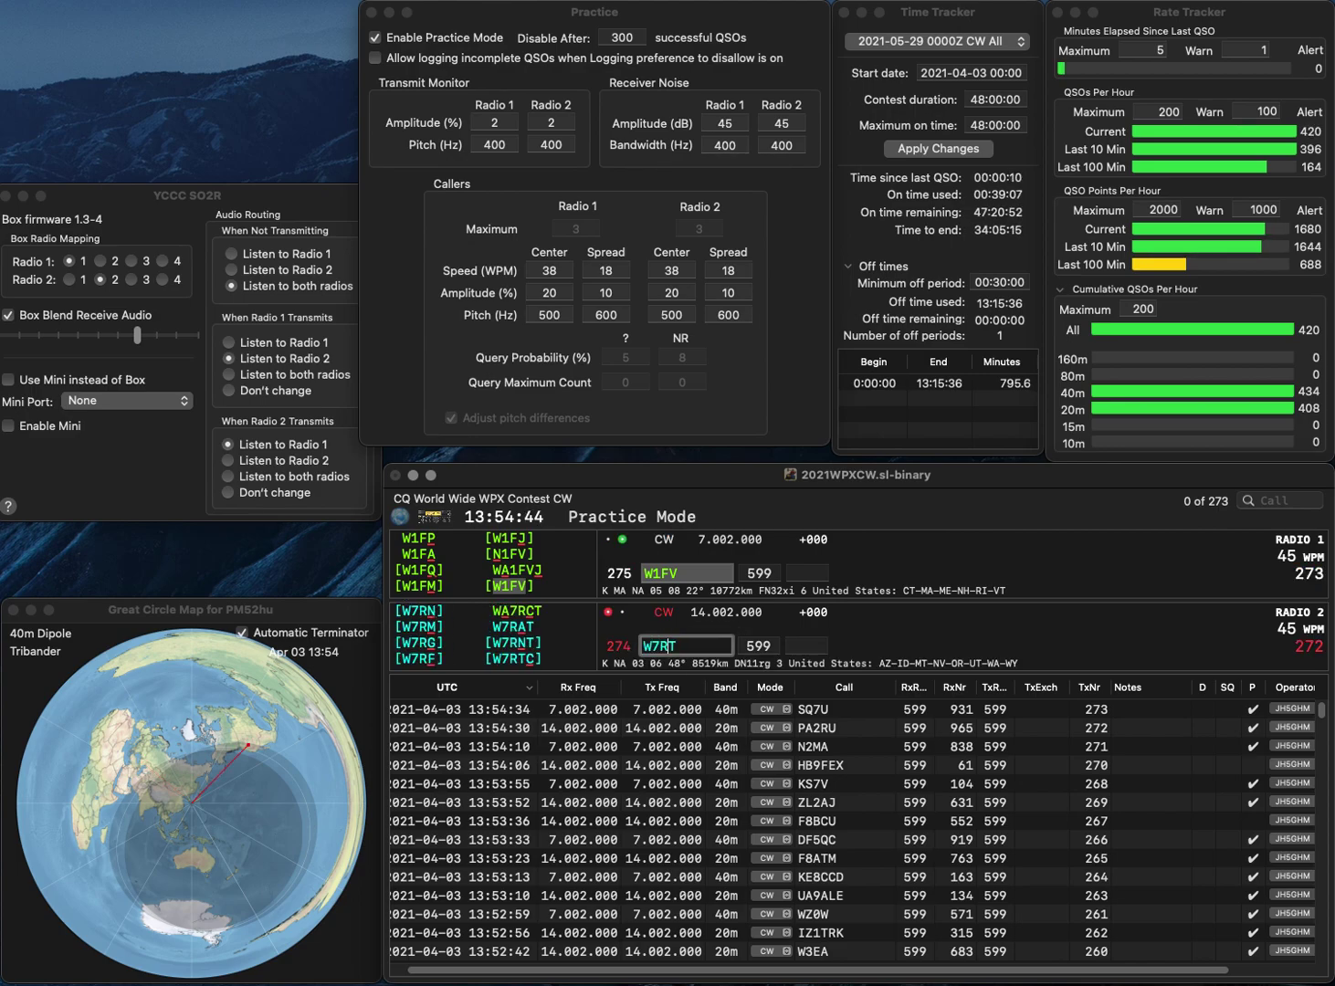
{"action": "type", "text": "931"}
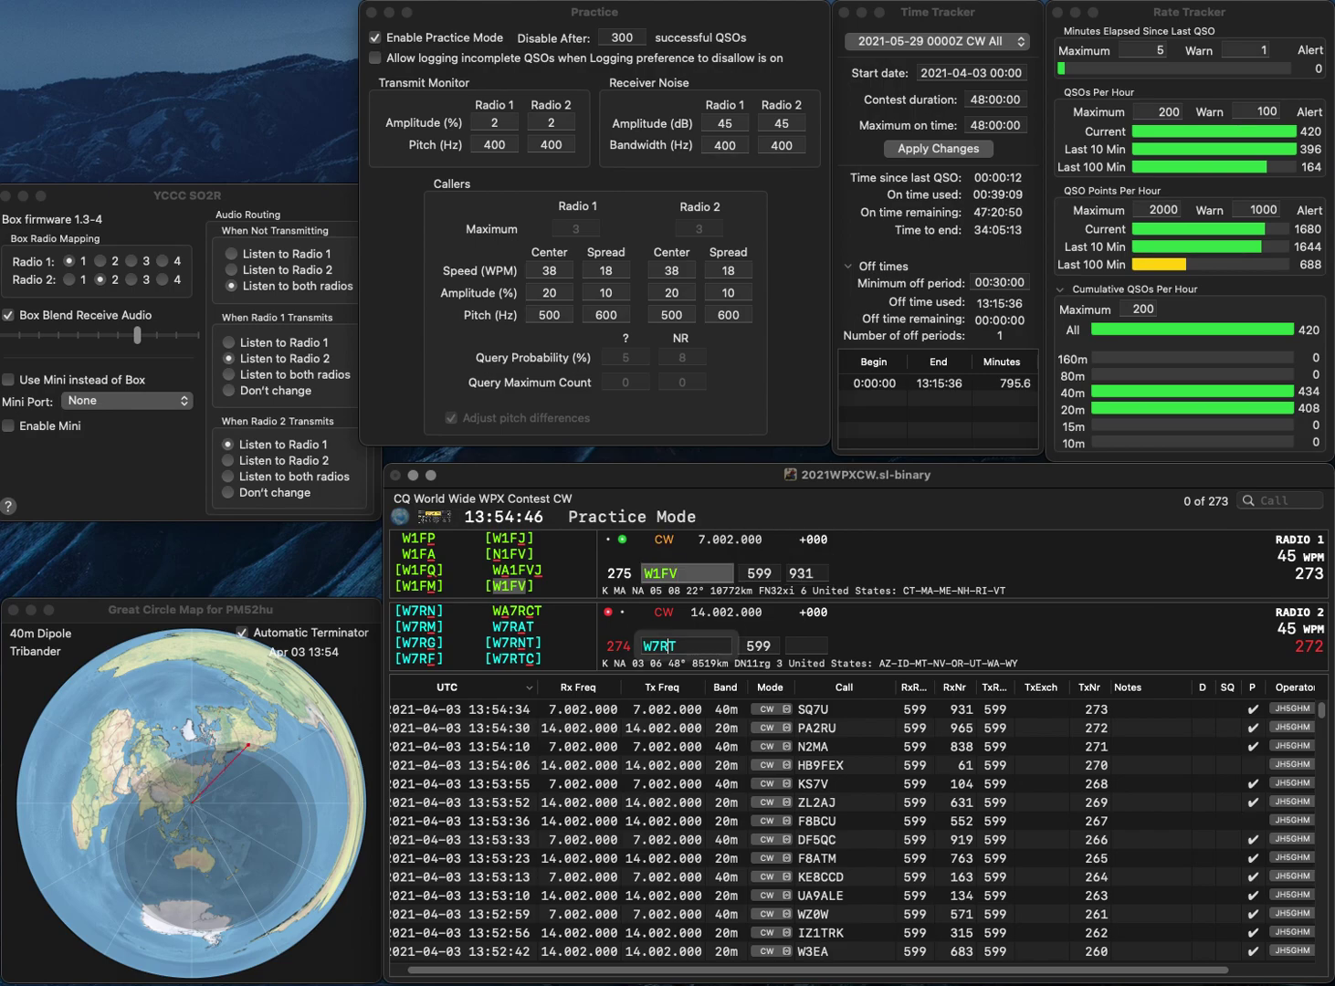
{"action": "key", "text": "BackSpace"}
{"action": "type", "text": "C"}
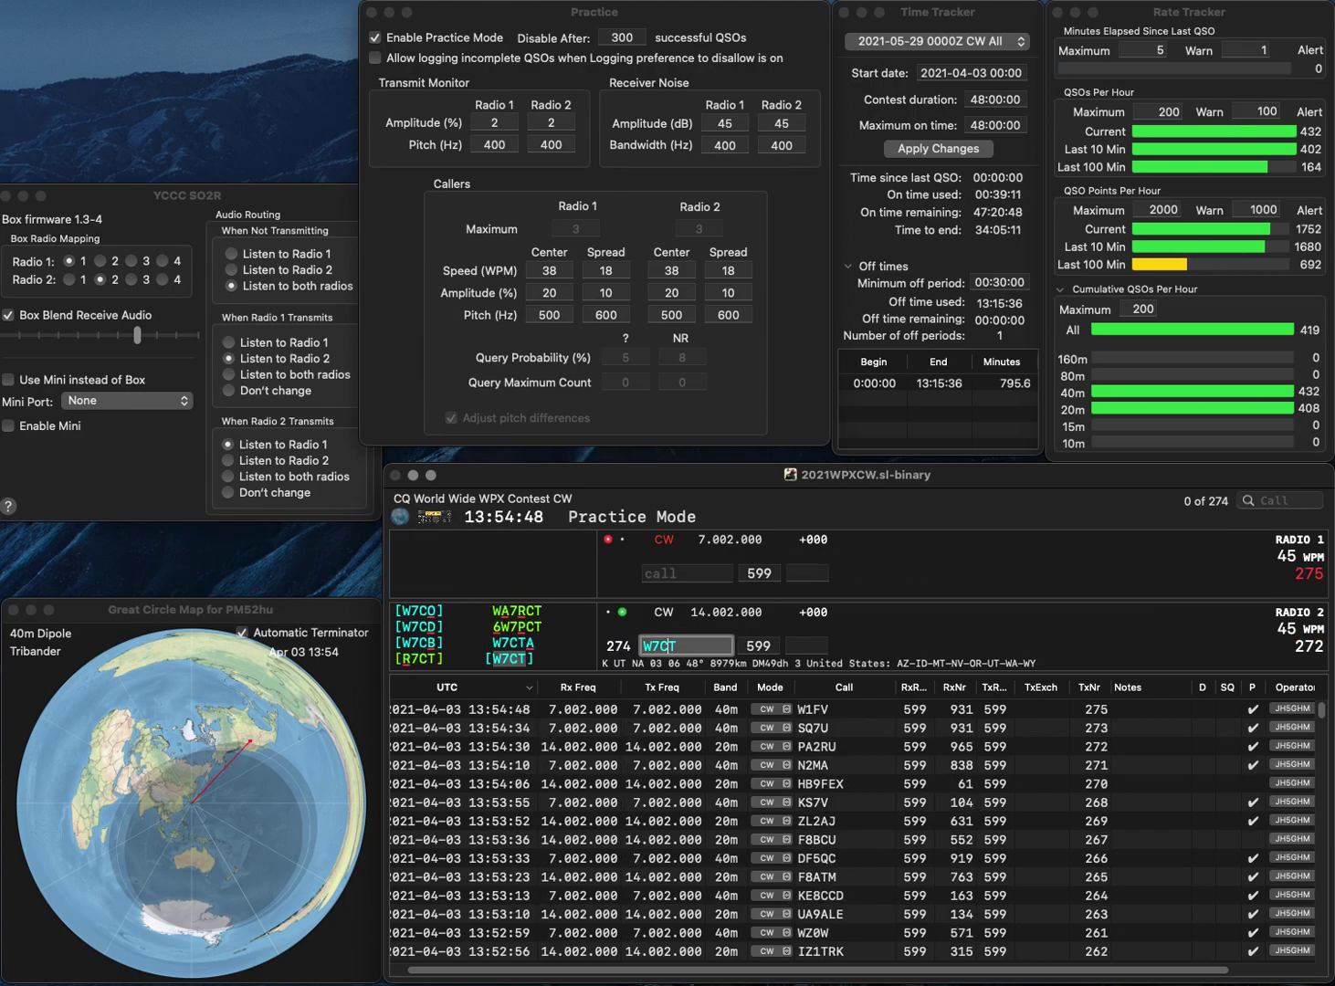
{"action": "key", "text": "Return"}
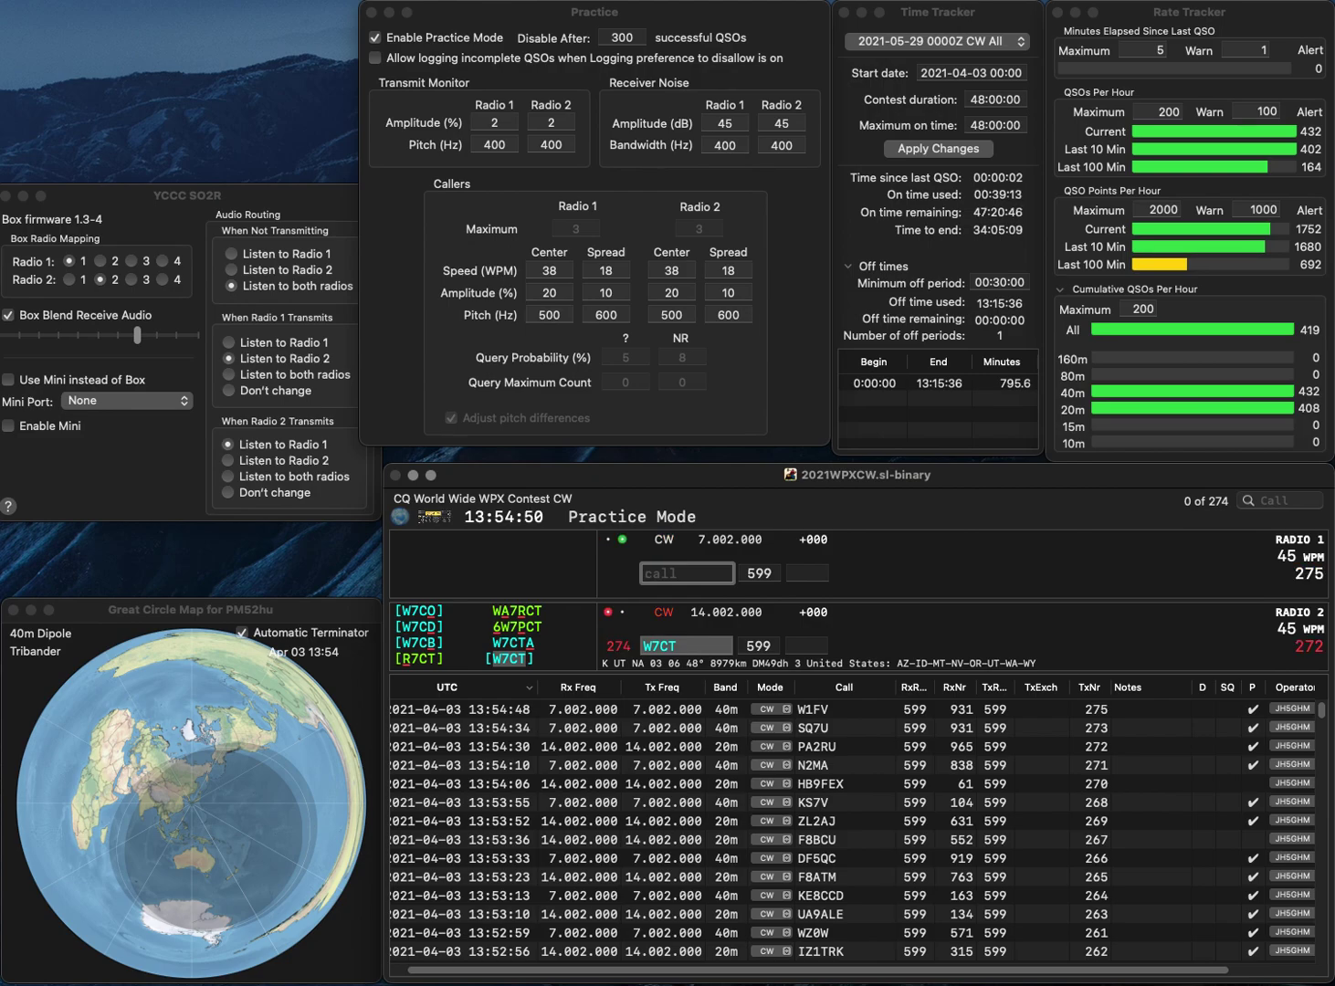
{"action": "type", "text": "W8DH"}
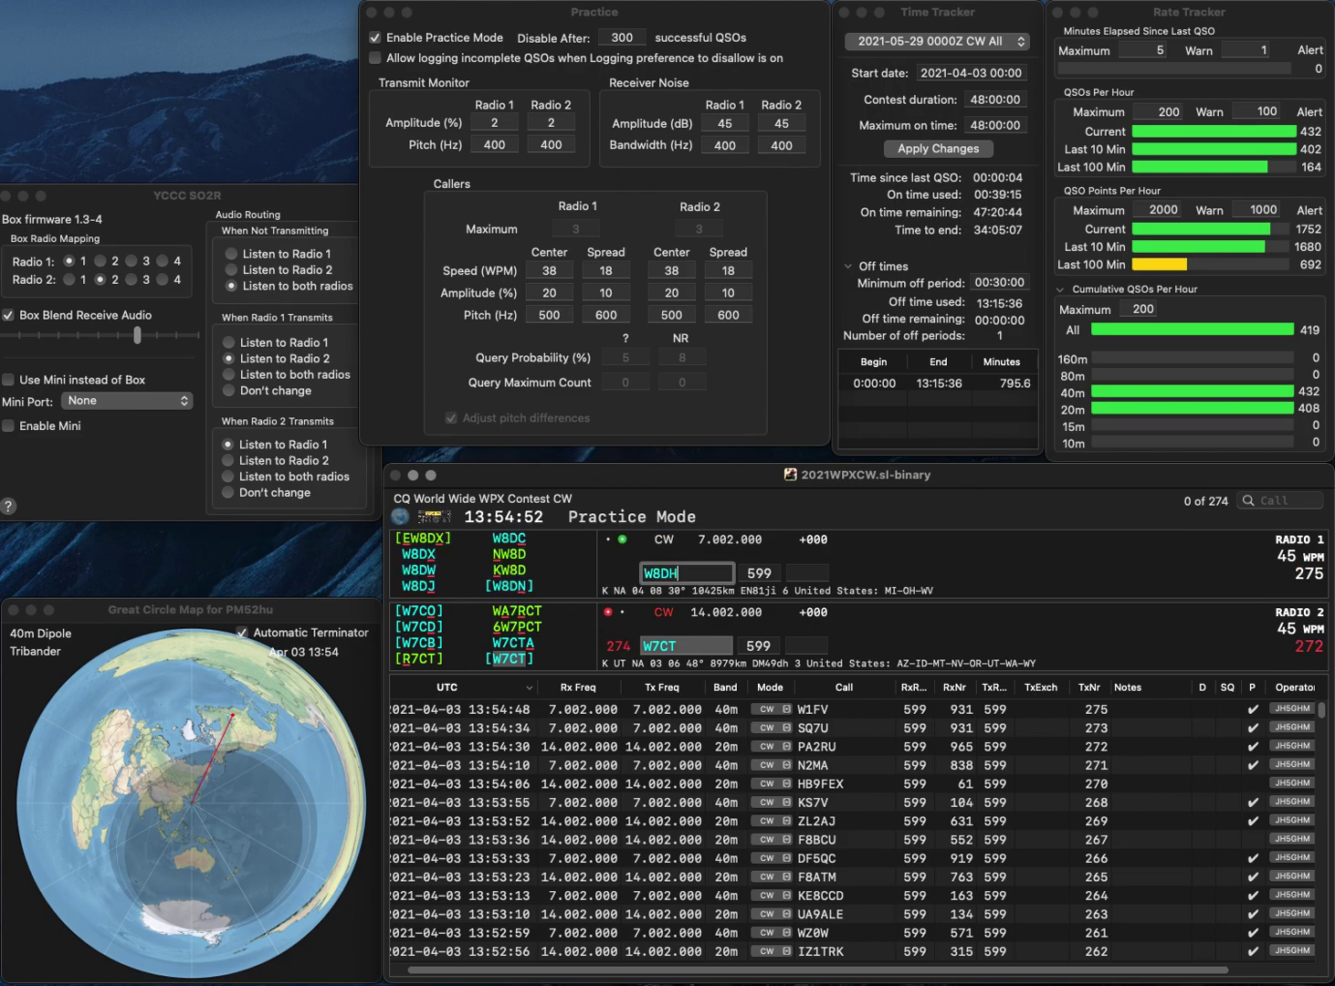
{"action": "type", "text": "G"}
{"action": "key", "text": "Return"}
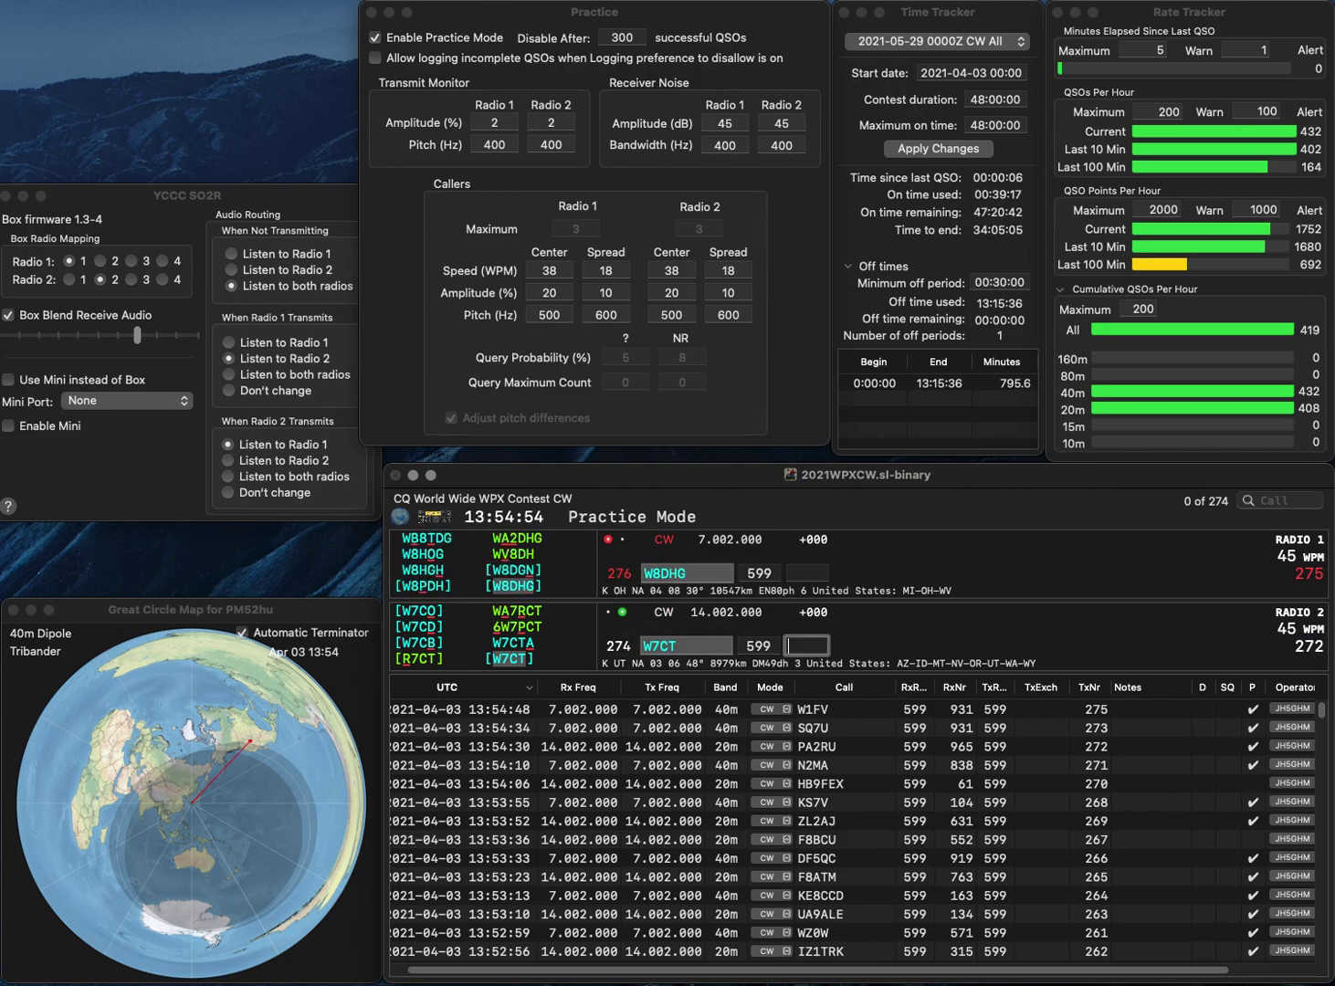
{"action": "type", "text": "528"}
{"action": "key", "text": "Return"}
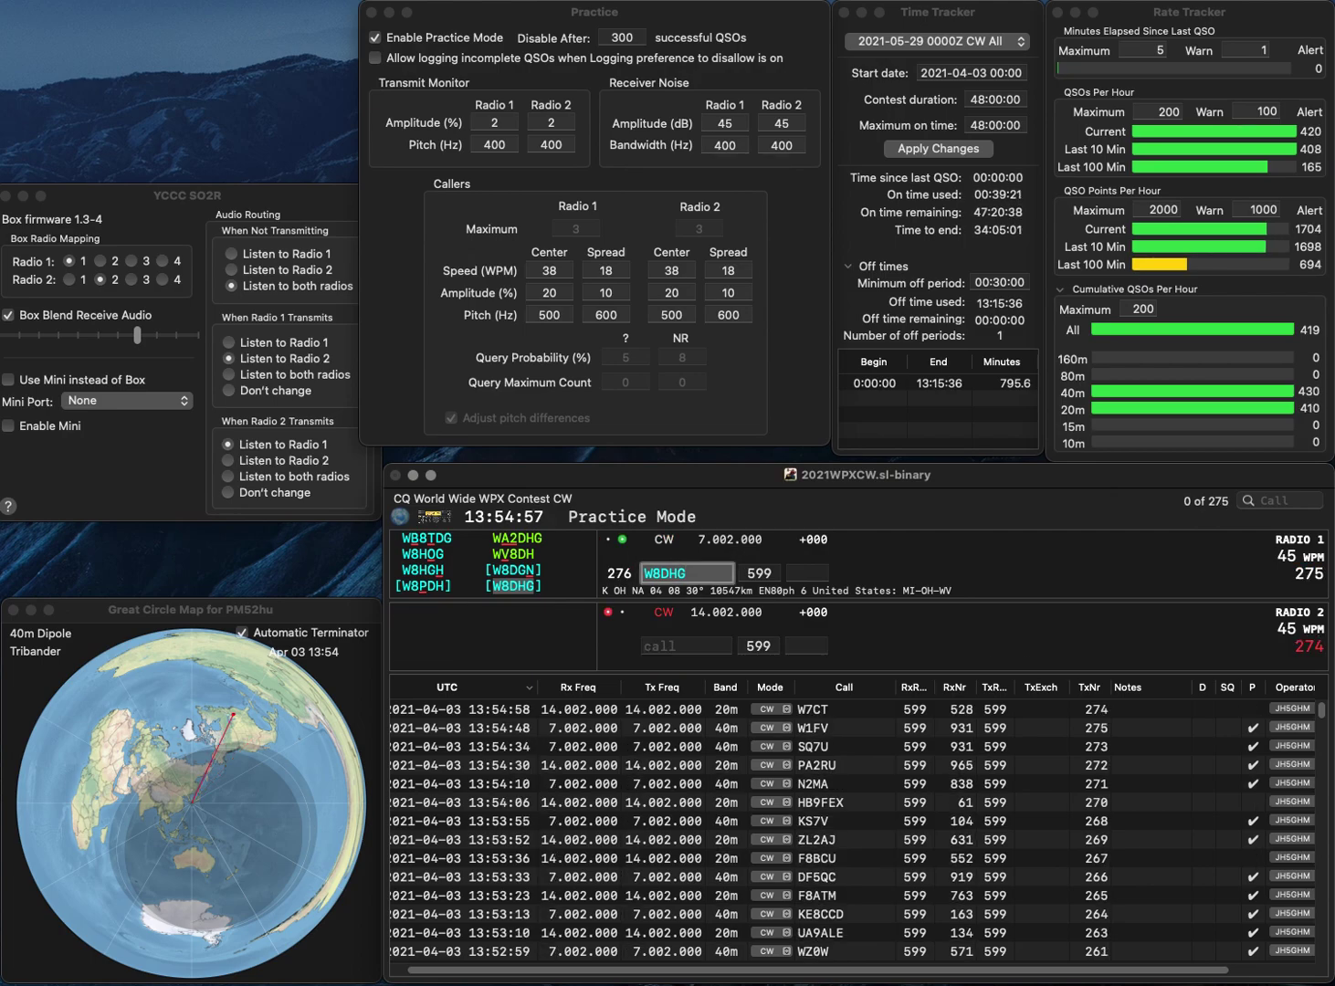
{"action": "type", "text": "256"}
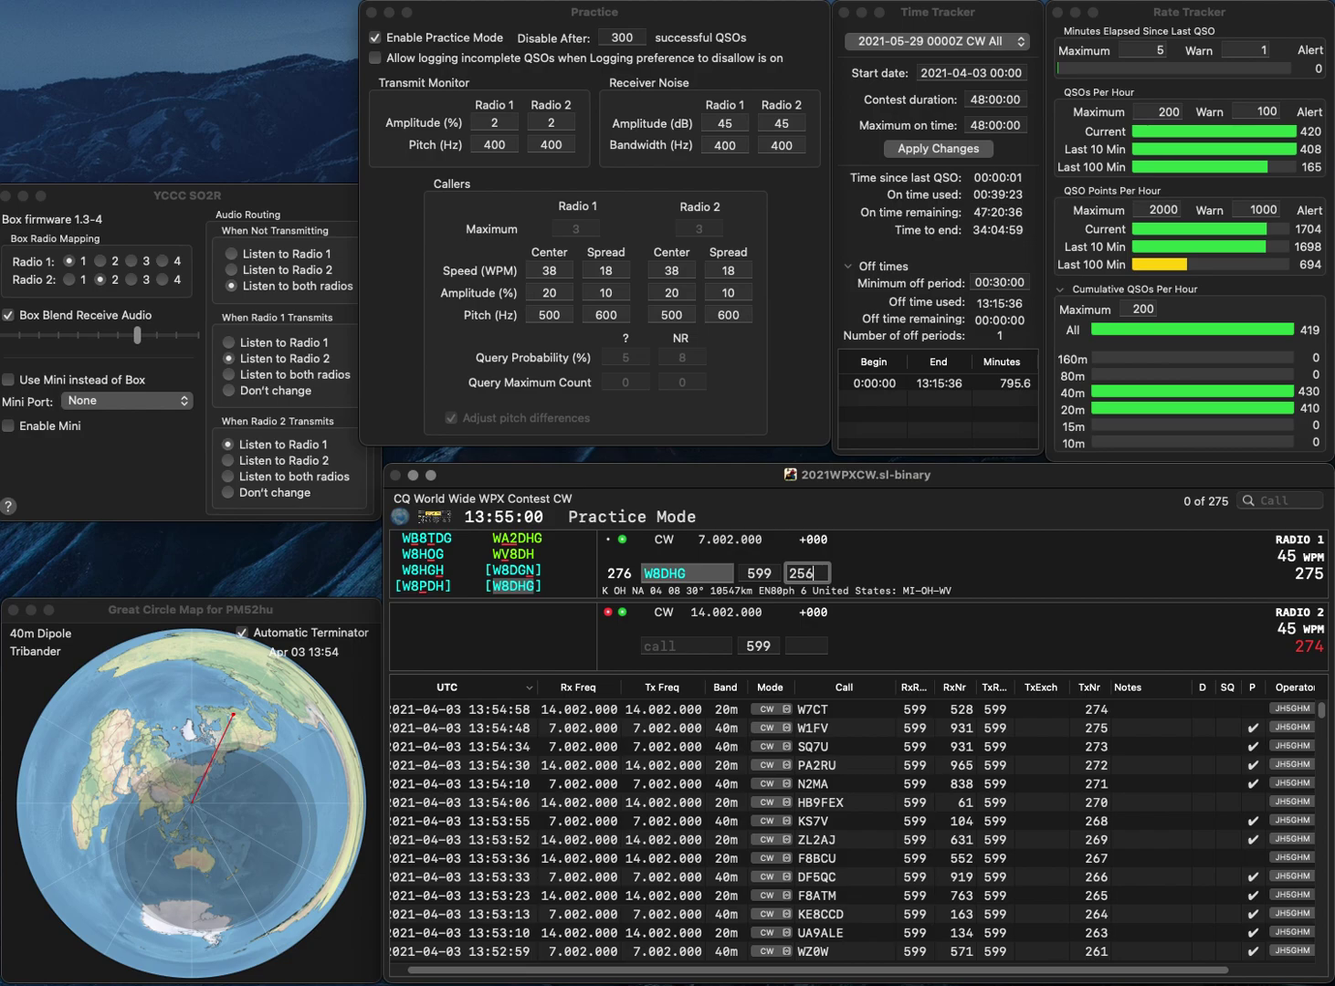
{"action": "key", "text": "Return"}
{"action": "type", "text": "K0S"}
{"action": "key", "text": "BackSpace"}
{"action": "type", "text": "HC"}
{"action": "key", "text": "Return"}
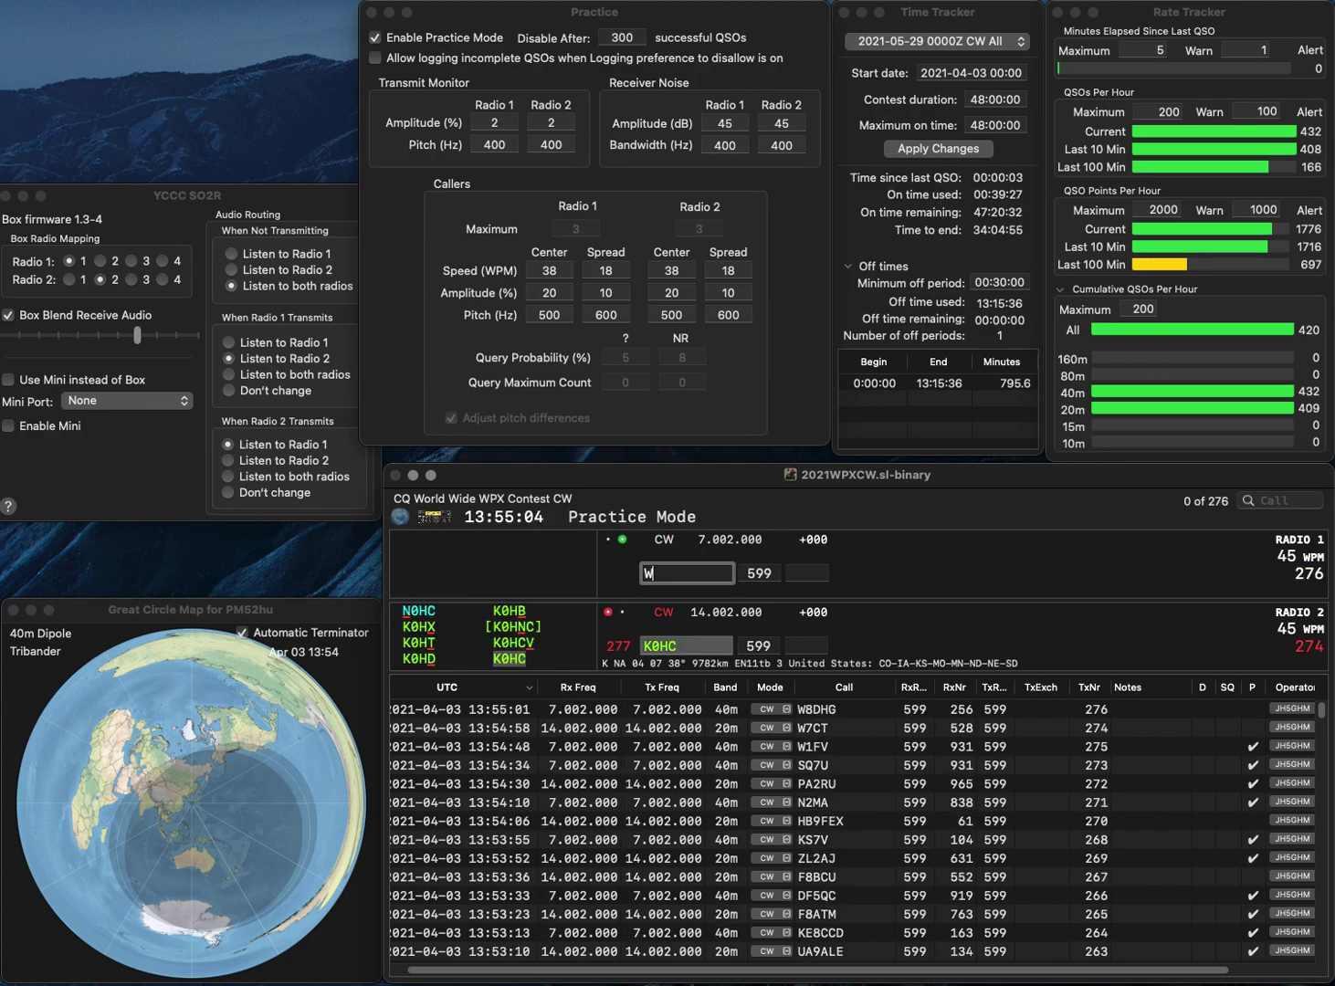
{"action": "type", "text": "W5JZ"}
{"action": "key", "text": "Return"}
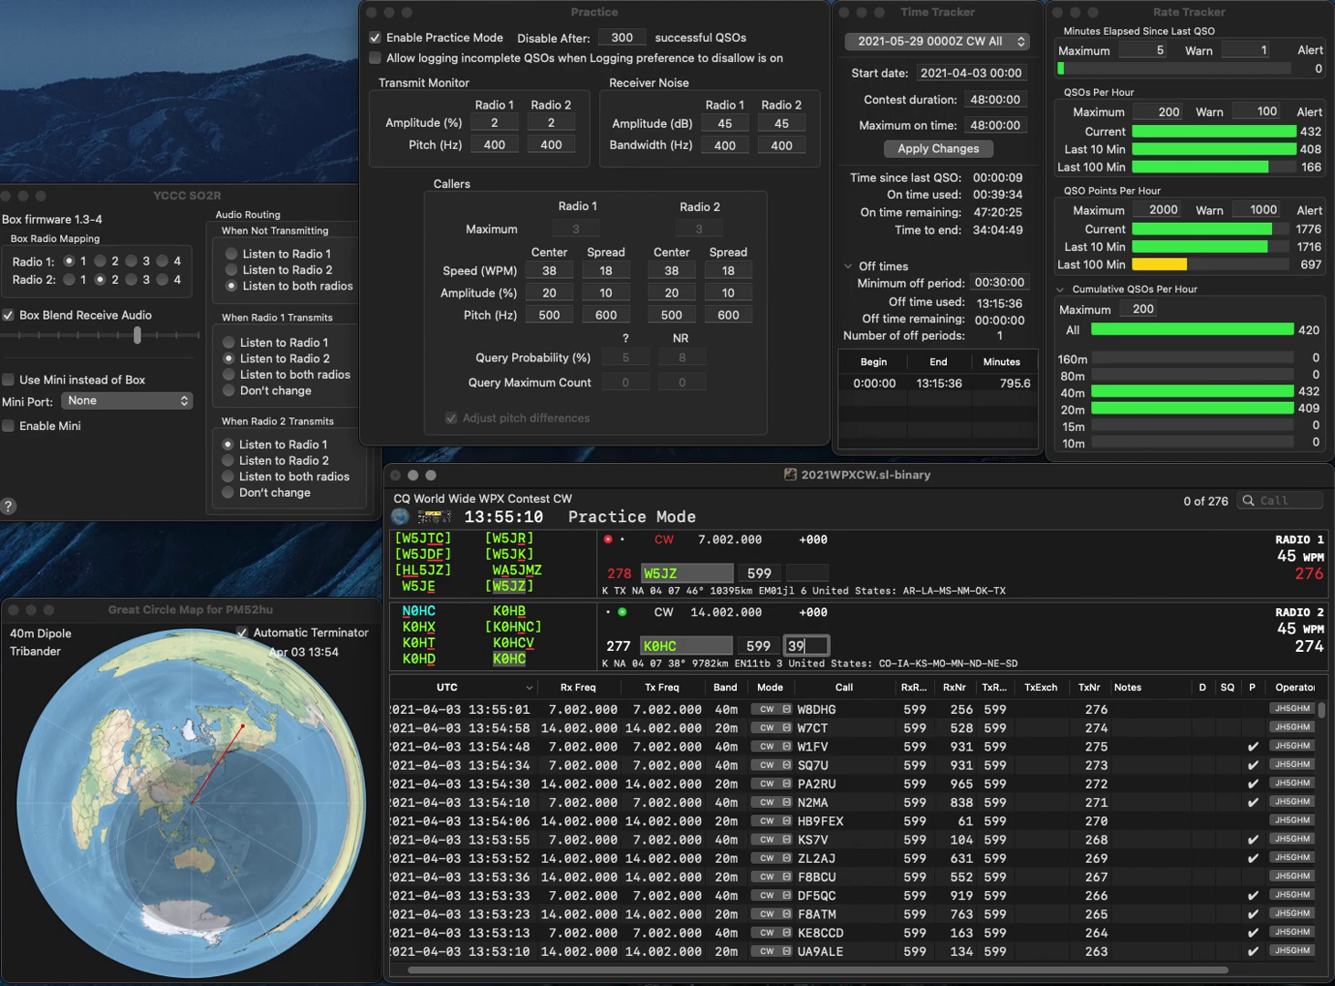
{"action": "key", "text": "Return"}
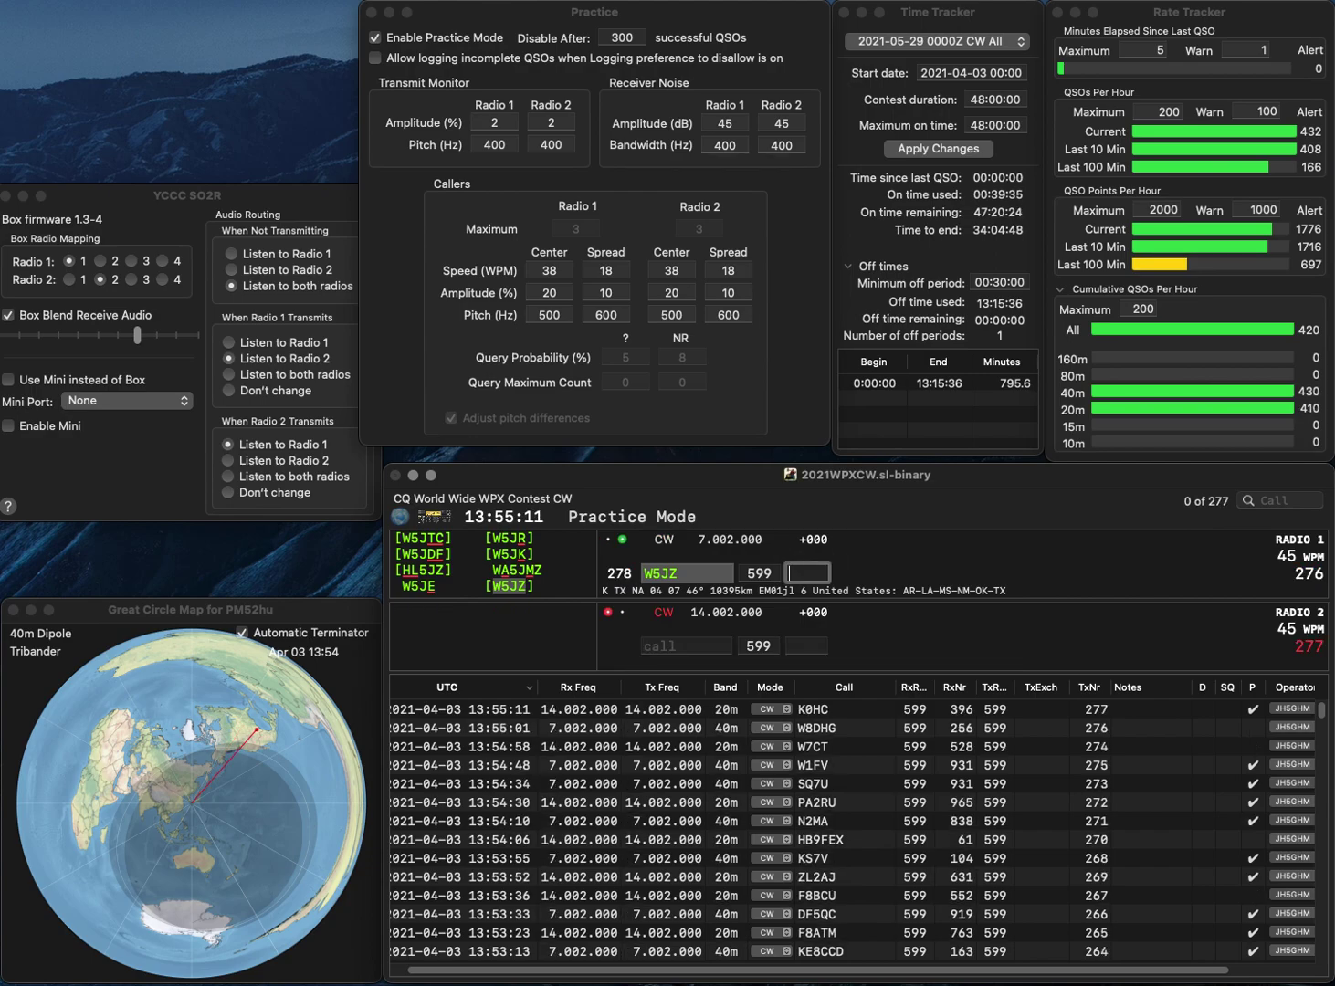
{"action": "type", "text": "468"}
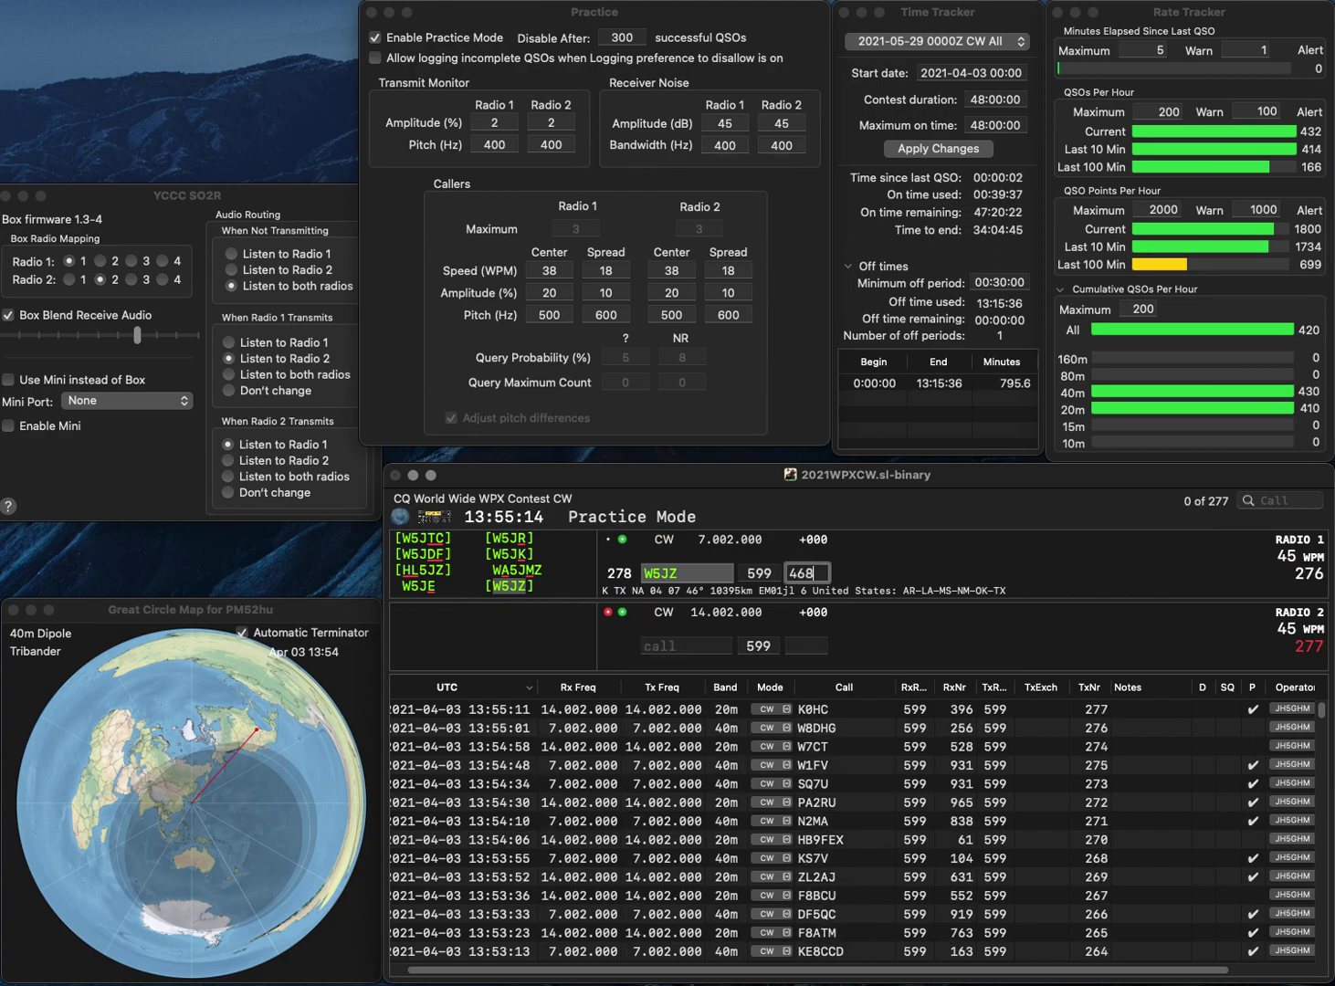
{"action": "key", "text": "Return"}
{"action": "type", "text": "NN2T"}
{"action": "key", "text": "Return"}
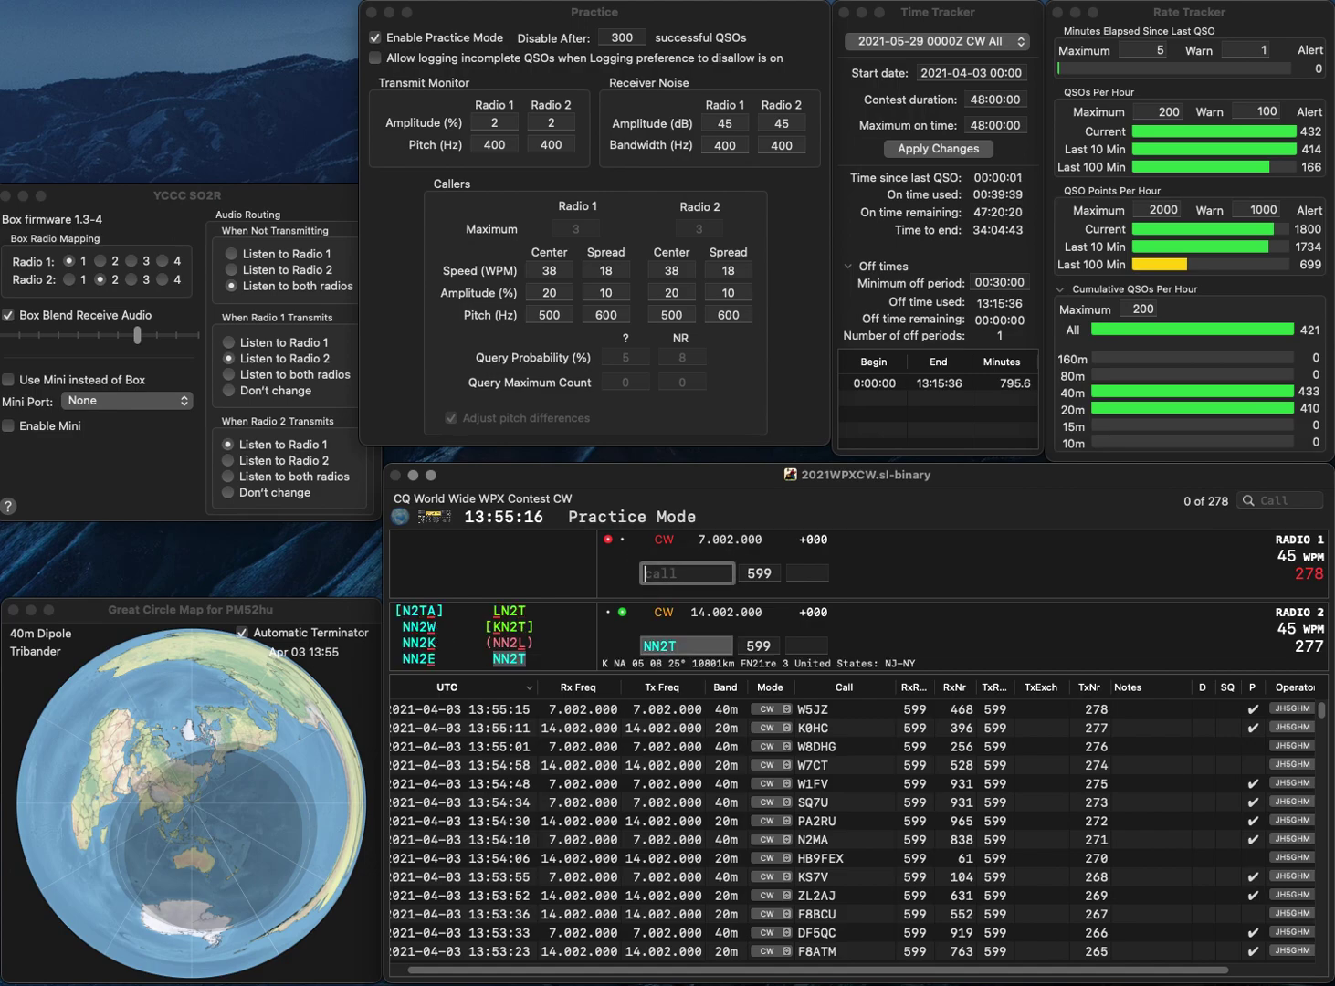
{"action": "type", "text": "WB8IKP"}
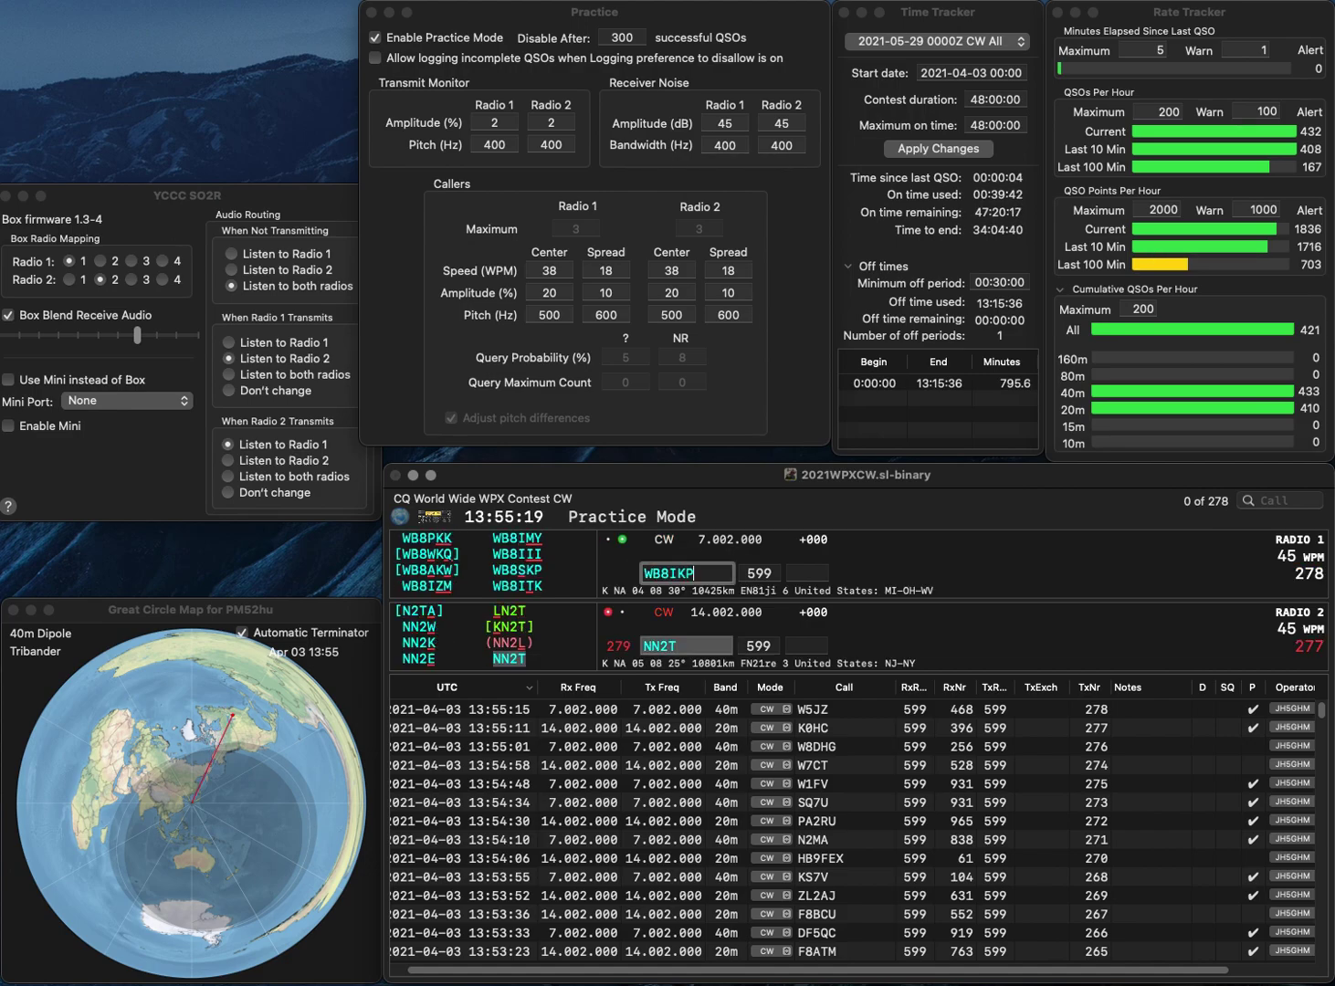
{"action": "key", "text": "Return"}
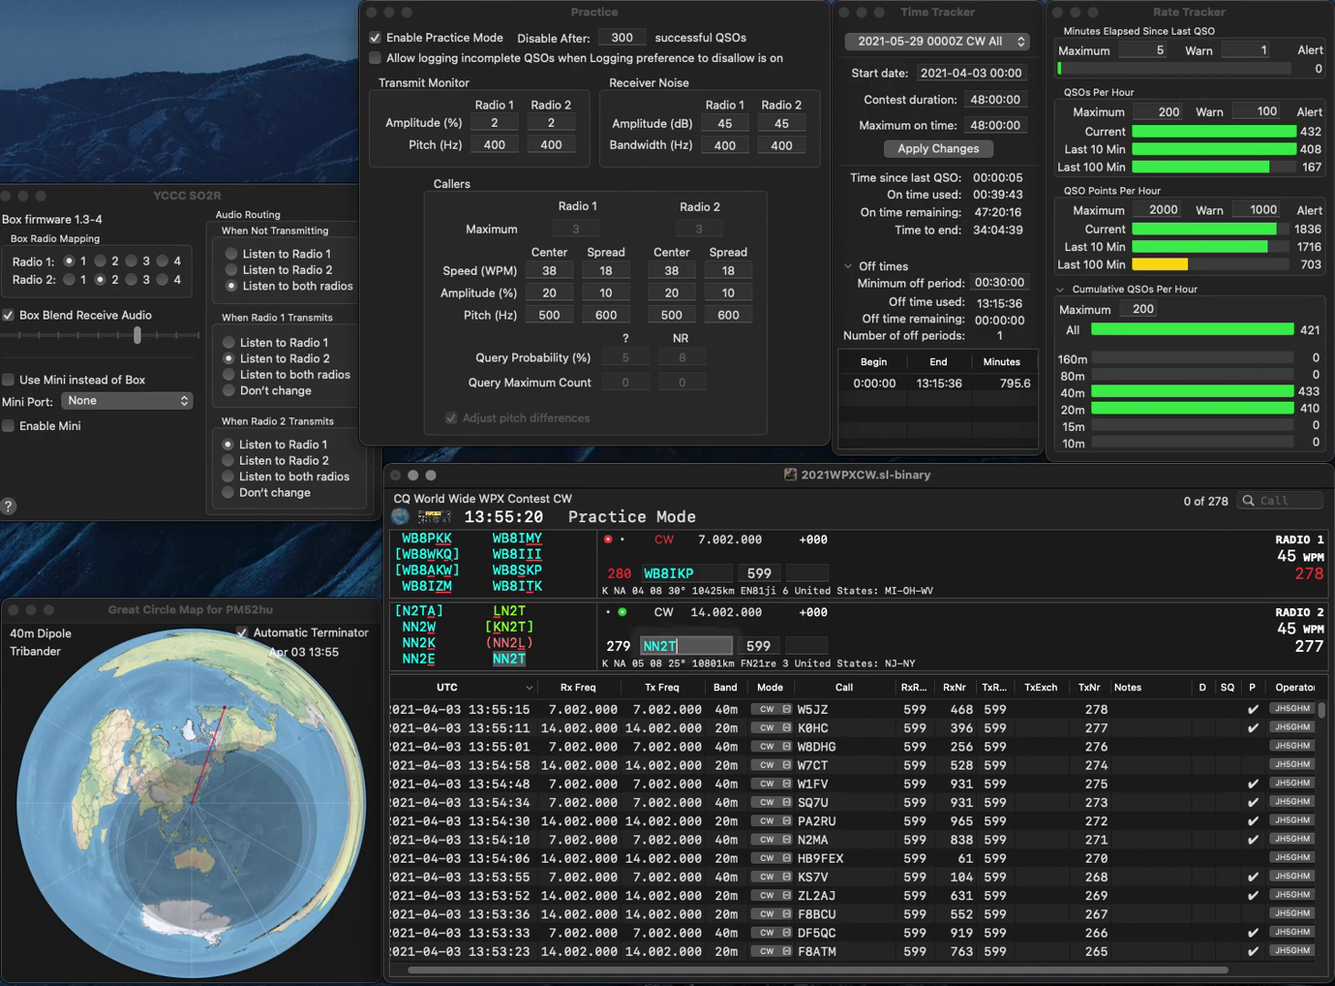
{"action": "key", "text": "Tab"}
{"action": "type", "text": "232"}
{"action": "key", "text": "Return"}
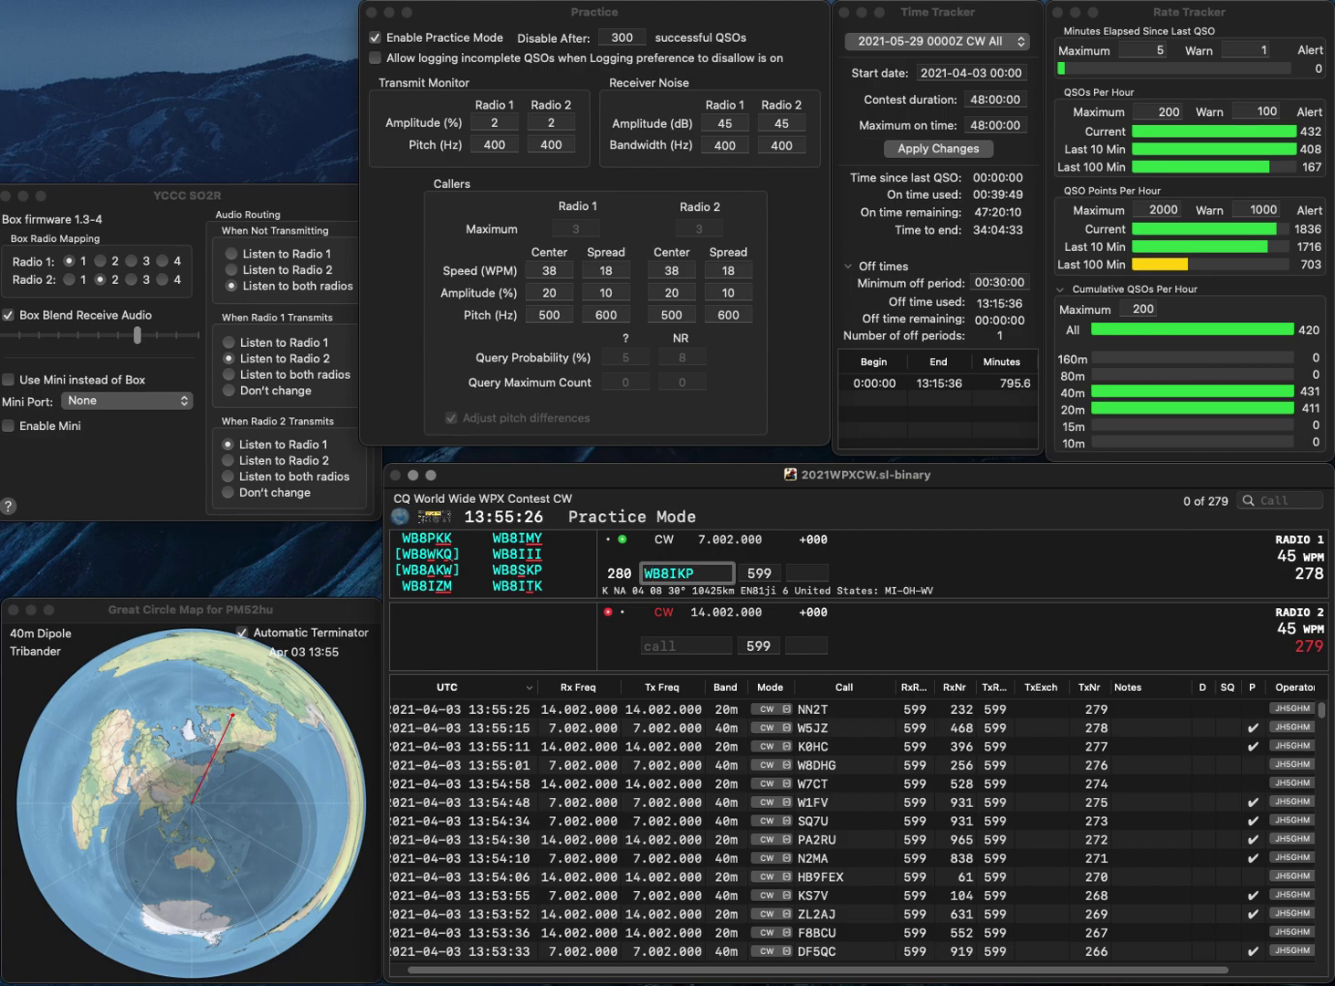
{"action": "key", "text": "Delete"}
{"action": "type", "text": "S"}
{"action": "key", "text": "Return"}
{"action": "type", "text": "WA"}
{"action": "key", "text": "BackSpace"}
{"action": "key", "text": "BackSpace"}
{"action": "type", "text": "AE6C"}
{"action": "key", "text": "backslash"}
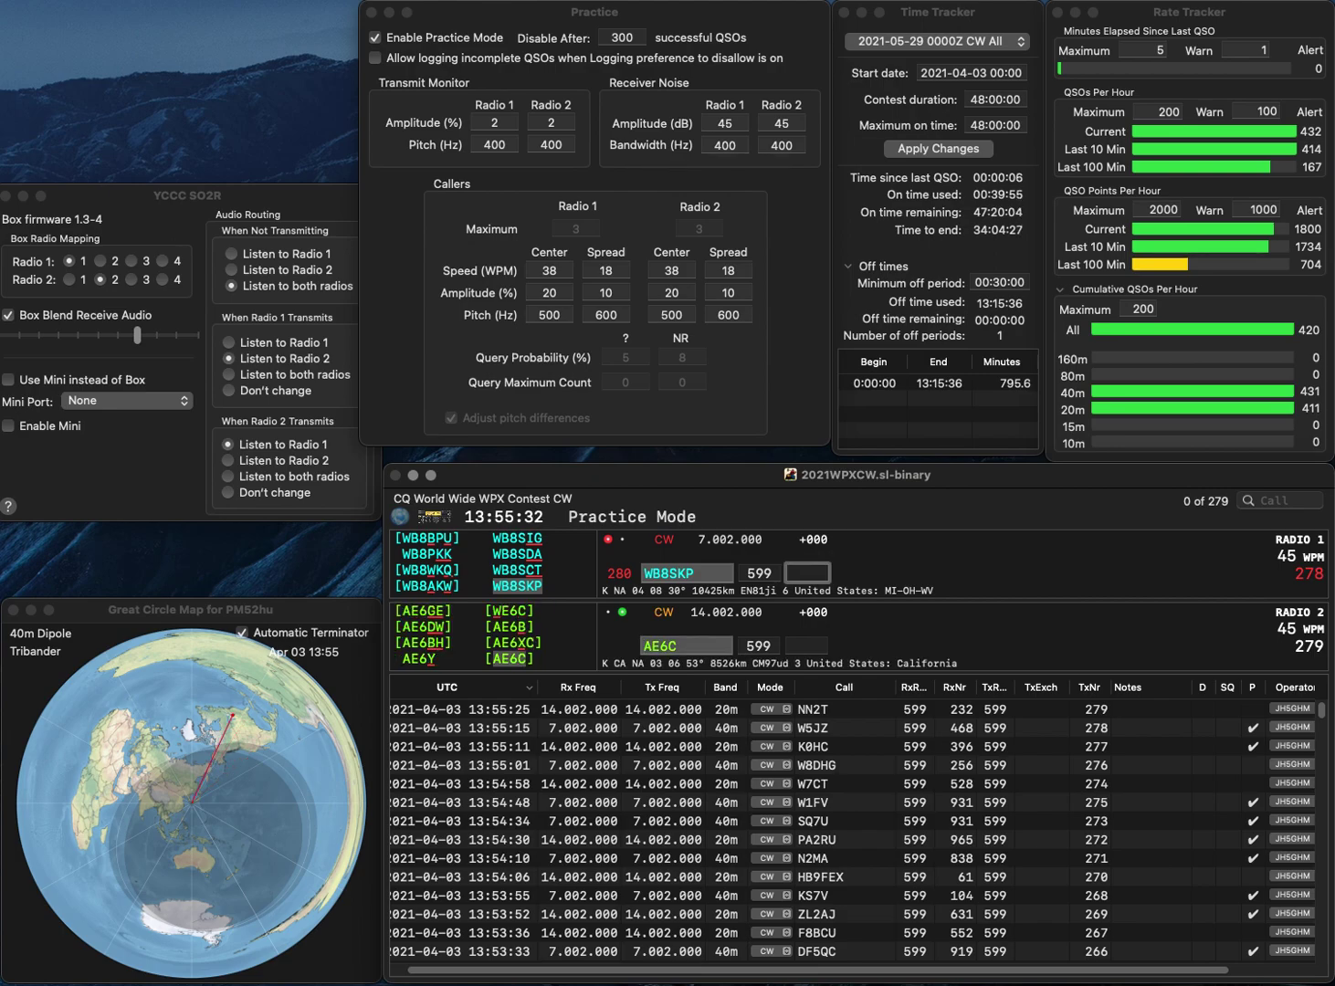
{"action": "type", "text": "878"}
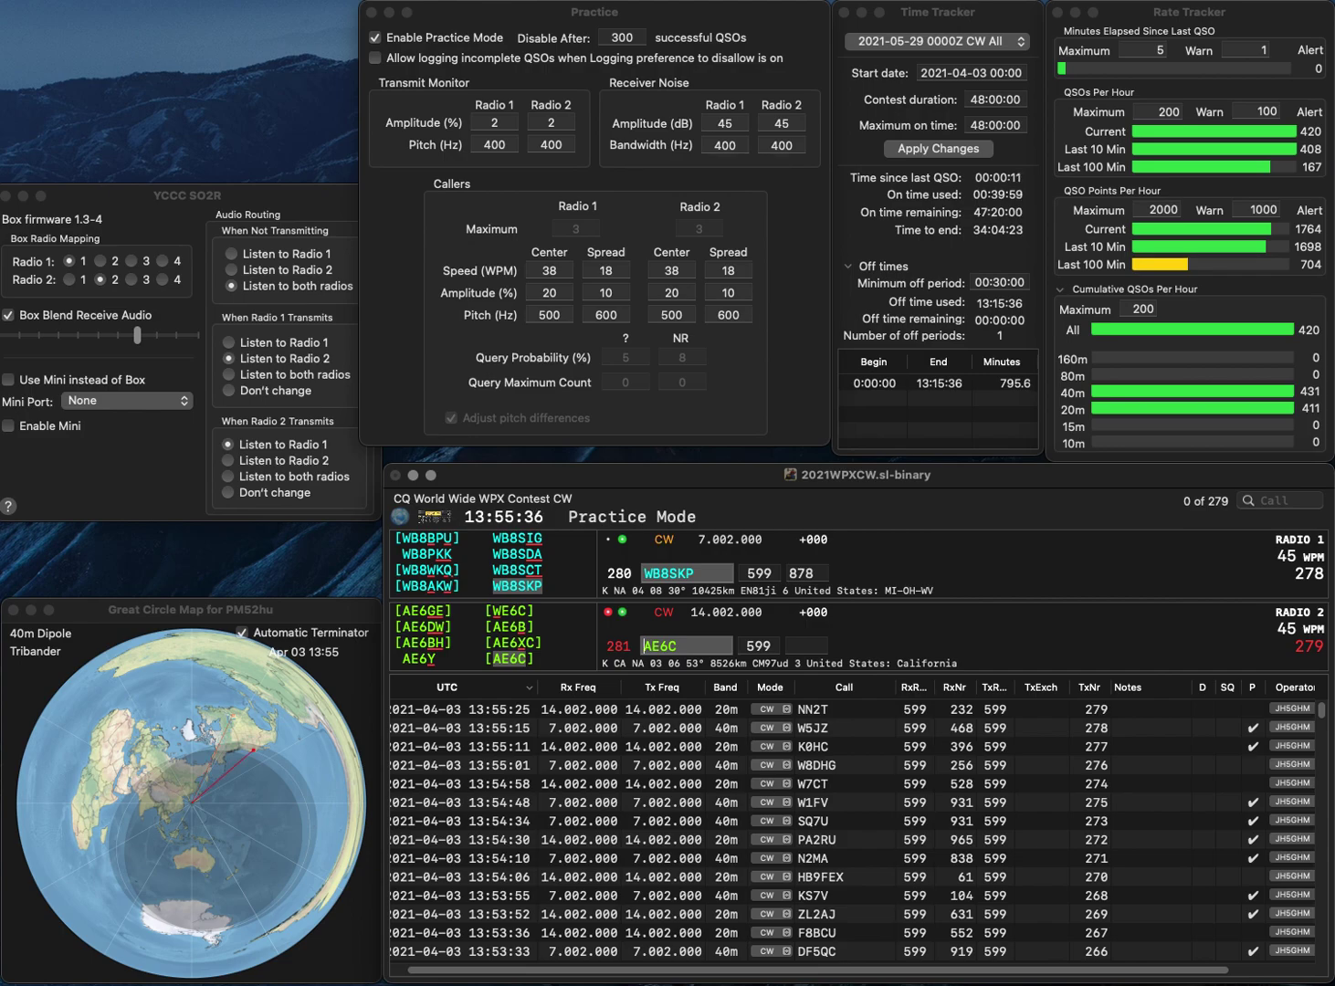
{"action": "key", "text": "Return"}
{"action": "key", "text": "space"}
{"action": "type", "text": "87"}
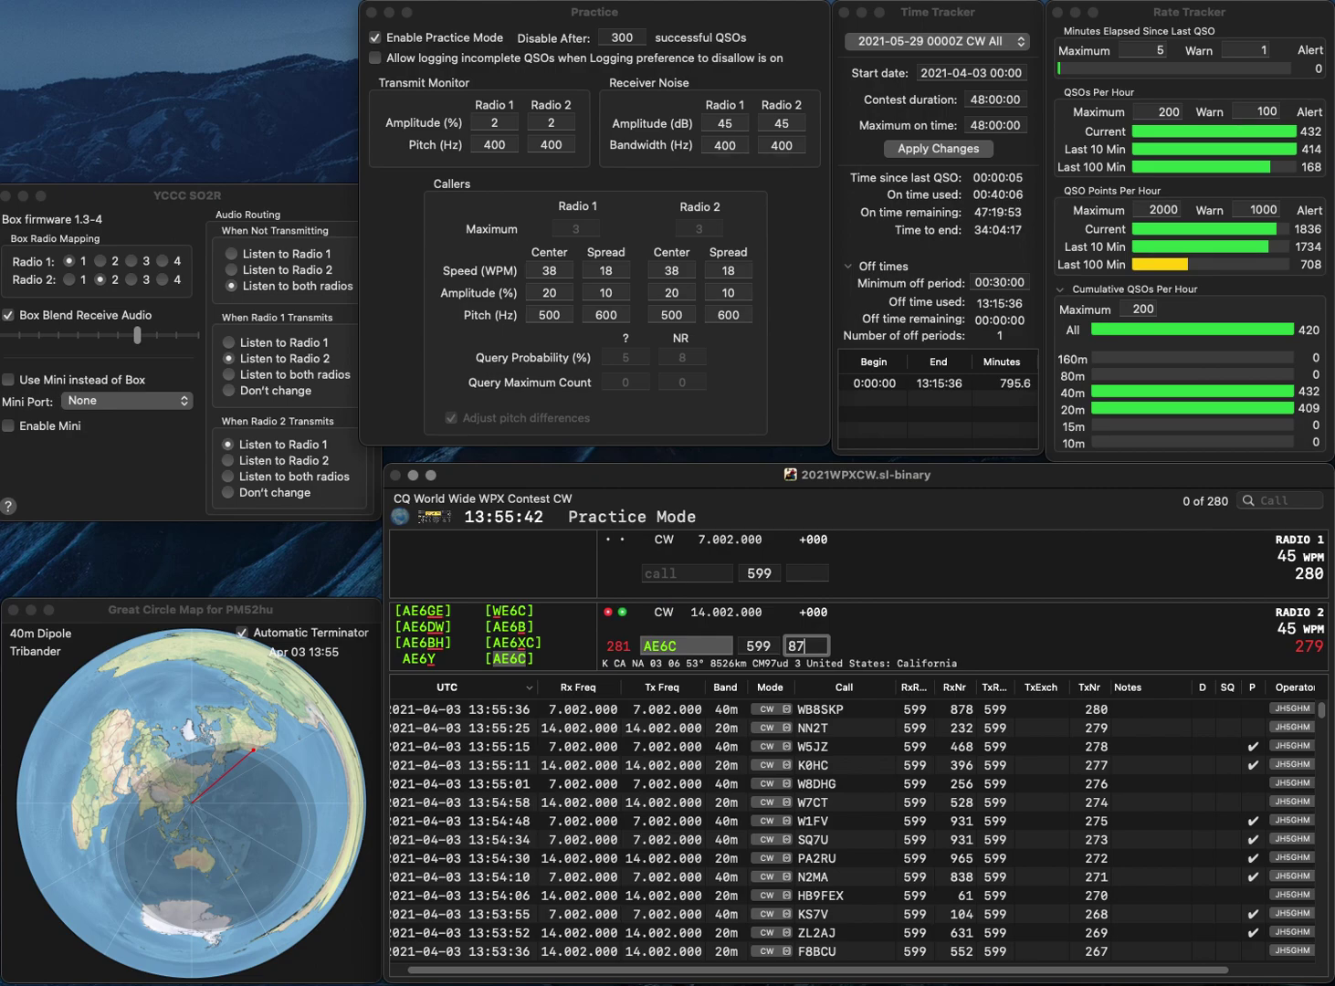
{"action": "key", "text": "BackSpace"}
{"action": "type", "text": "8"}
{"action": "key", "text": "Return"}
Enter N4NT on Radio 1 and the partial call FR on Radio 2, sending the exchange on each.
{"action": "type", "text": "N4NT"}
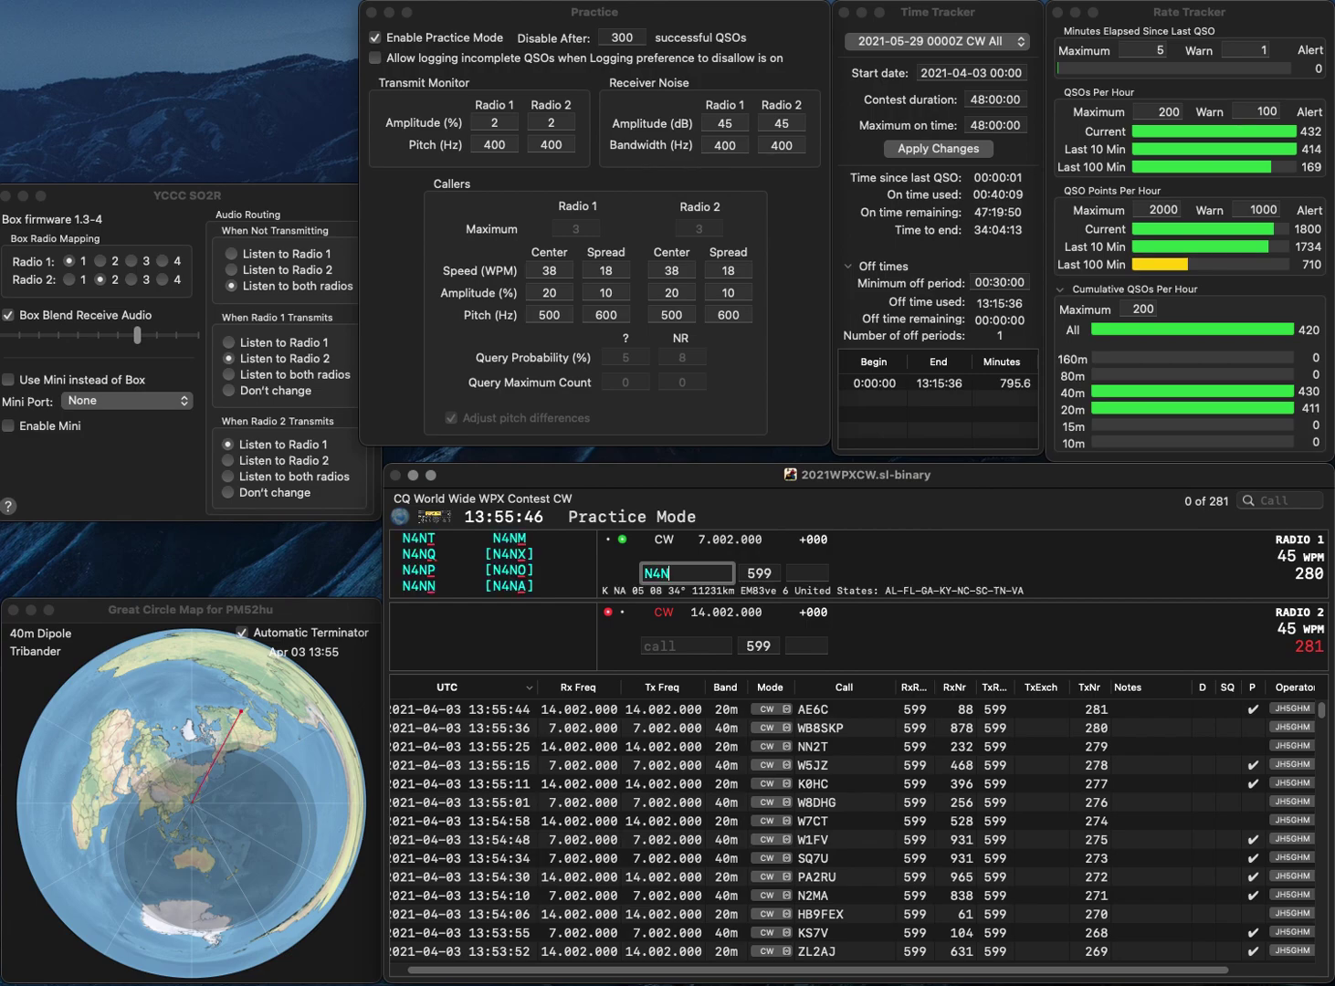
{"action": "key", "text": "Return"}
{"action": "type", "text": "FR"}
{"action": "key", "text": "Return"}
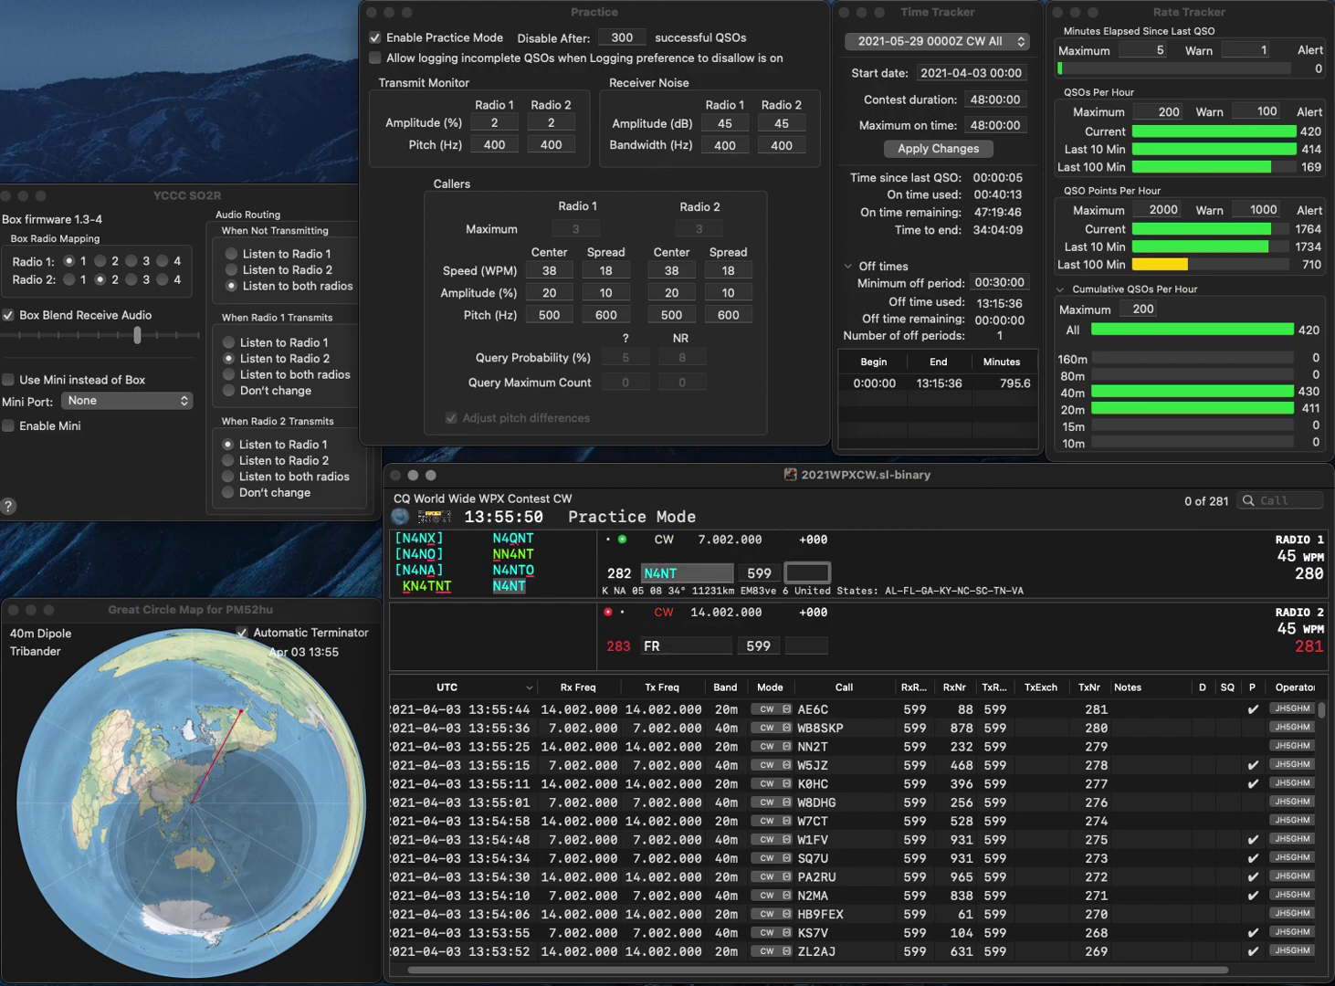
{"action": "type", "text": "353"}
{"action": "key", "text": "Return"}
{"action": "type", "text": "EI6"}
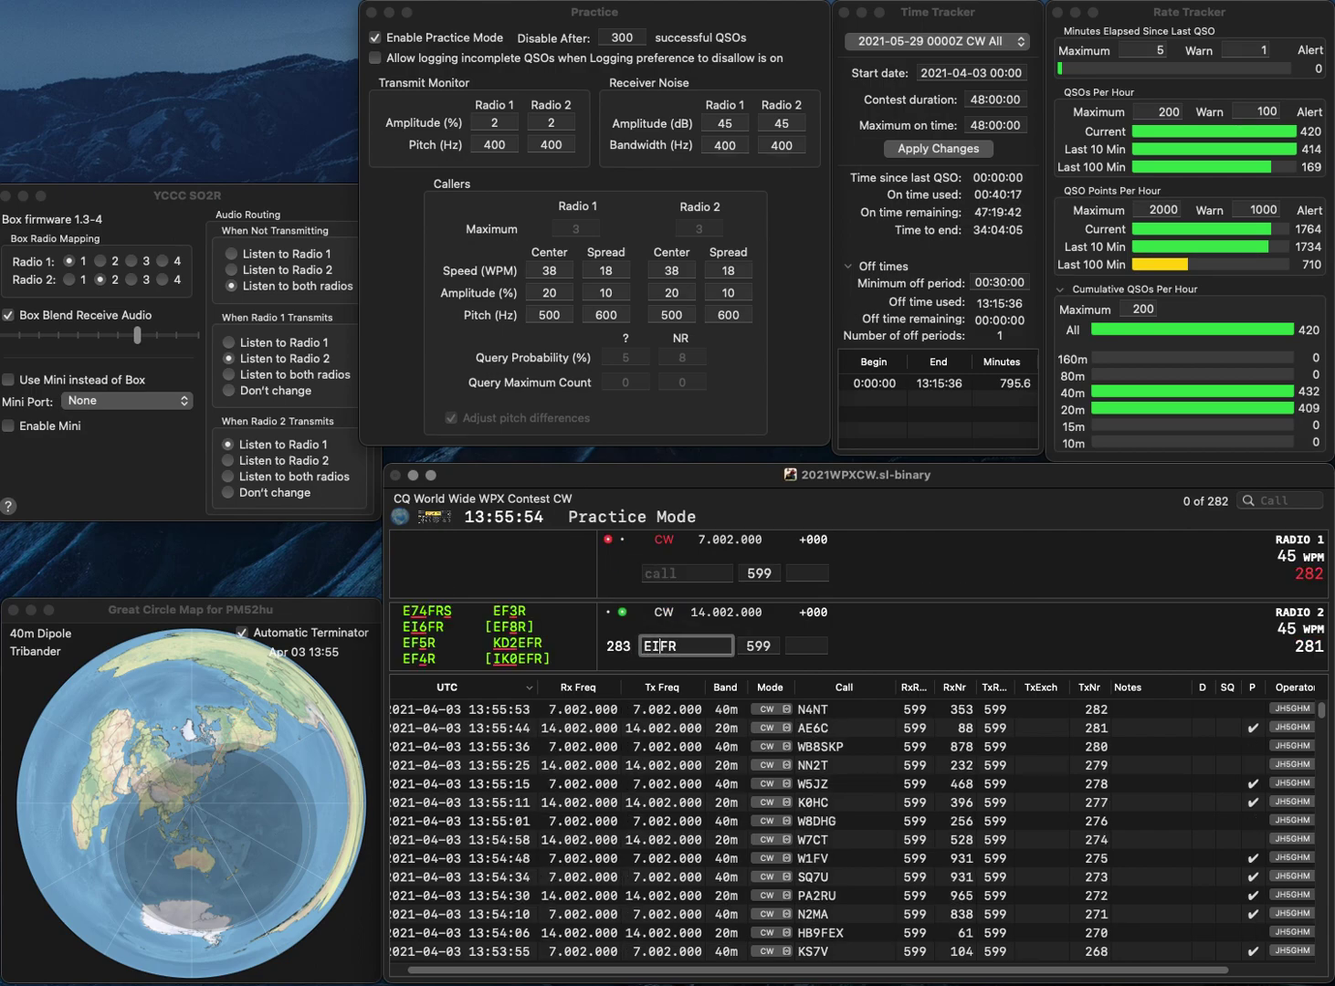
{"action": "key", "text": "Return"}
Enter JN3TMW on Radio 1 and send its exchange, and log EI6FR on Radio 2 with received number 469.
{"action": "type", "text": "JN3TMW"}
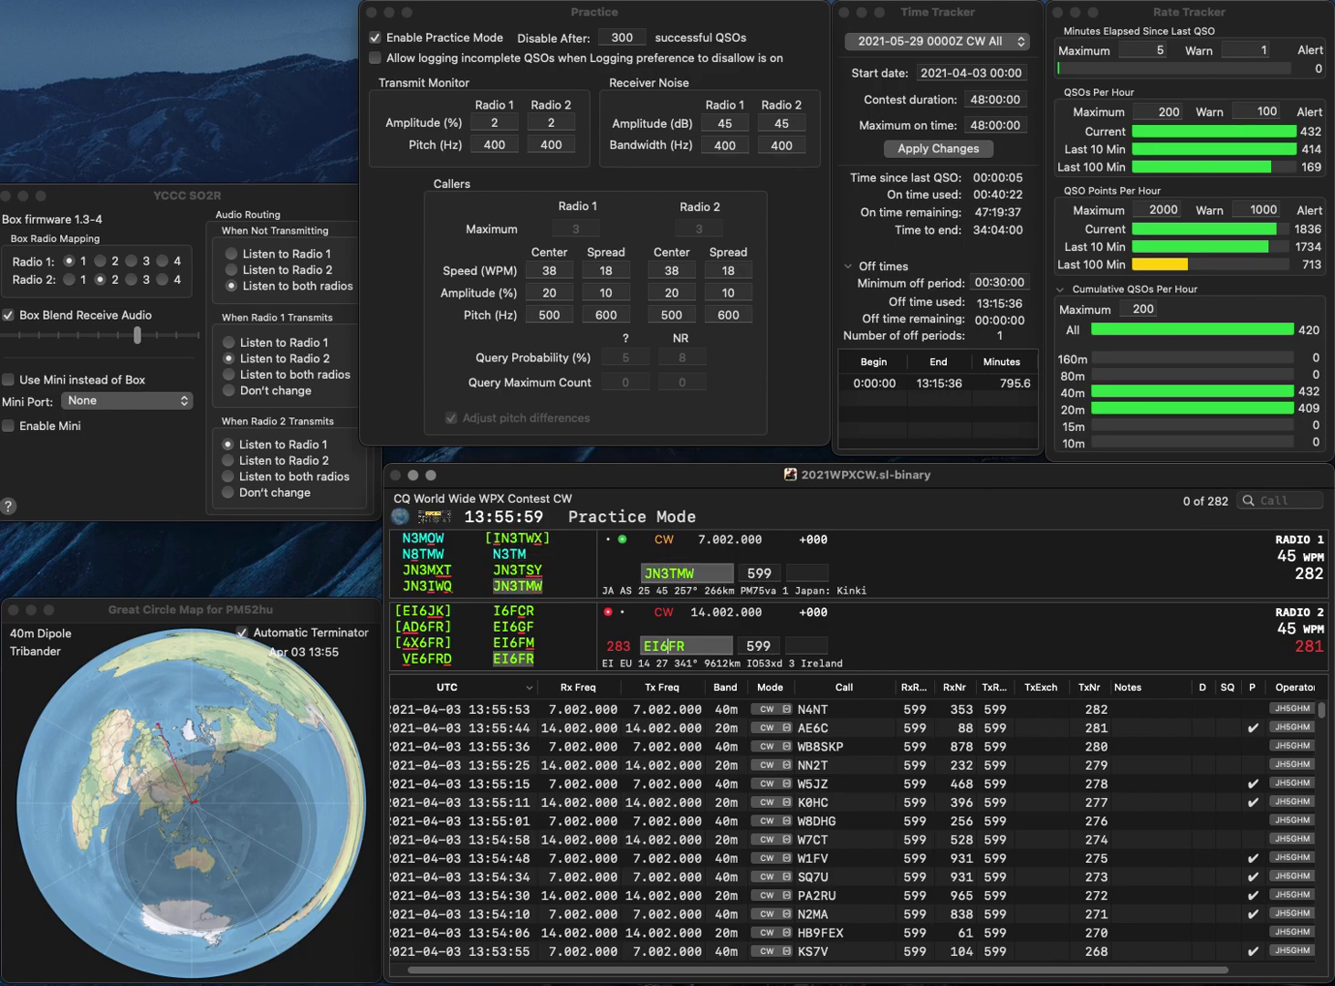
{"action": "key", "text": "Return"}
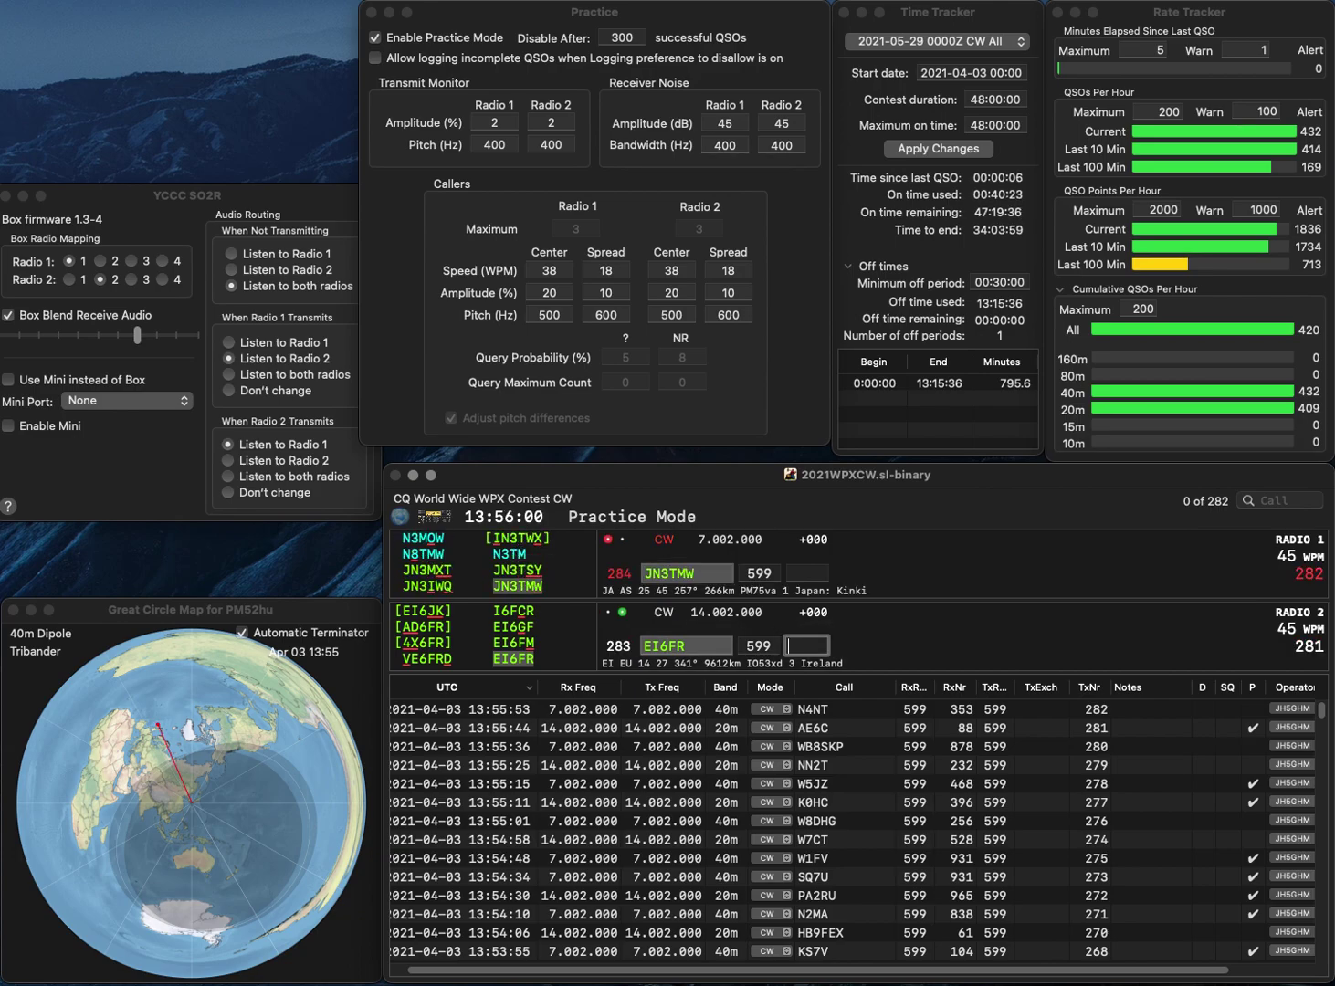
{"action": "left_click", "coordinate": [687, 573]}
{"action": "key", "text": "Tab"}
Log JN3TMW on Radio 1 with received number 655, and enter K2AMF on Radio 2, sending its exchange.
{"action": "type", "text": "655"}
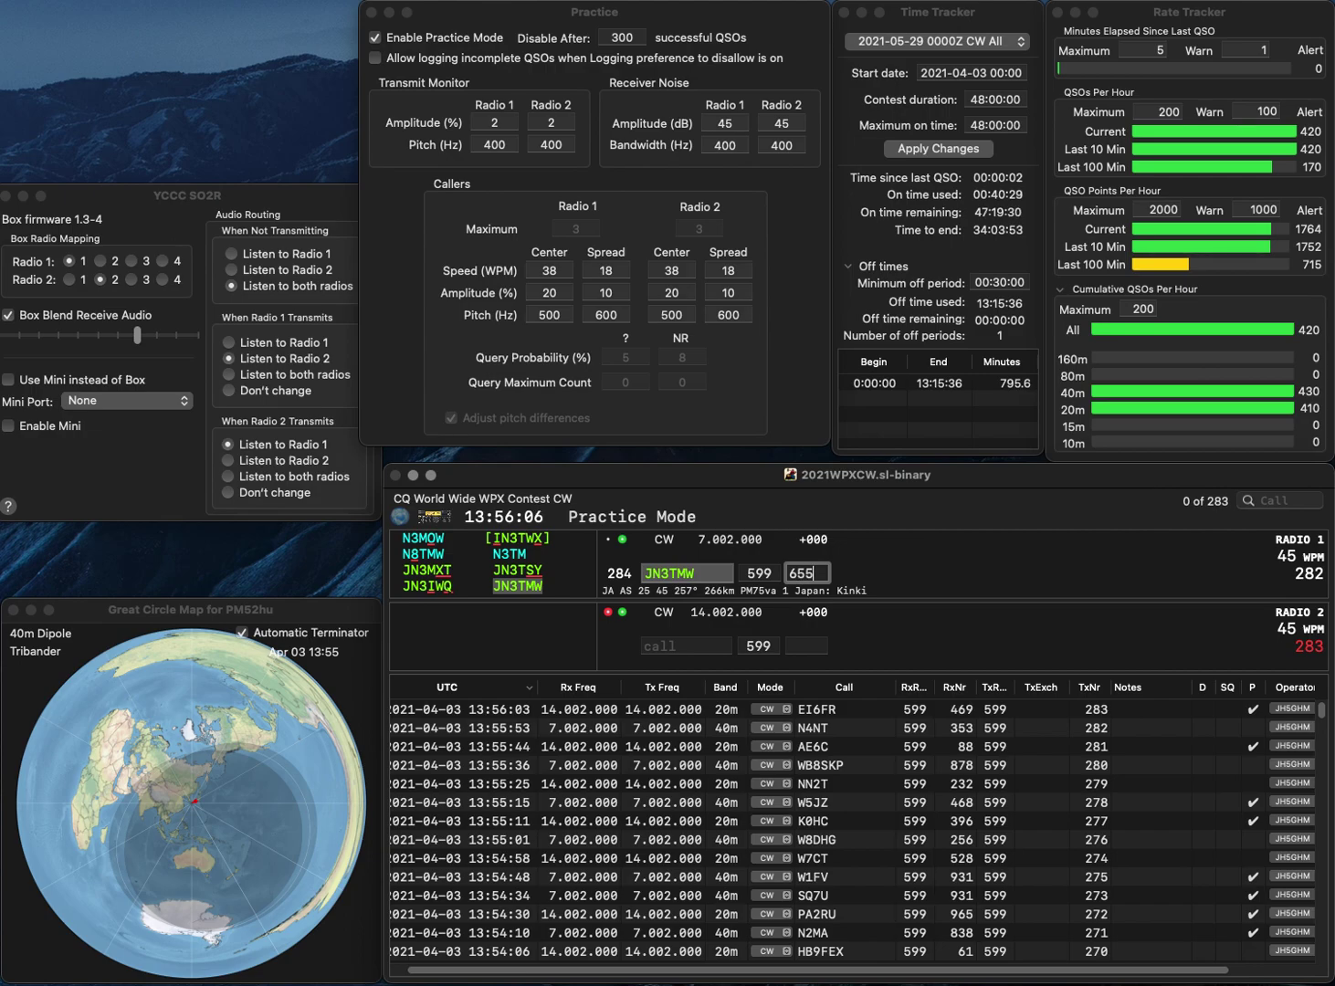
{"action": "key", "text": "Return"}
{"action": "type", "text": "K2AM"}
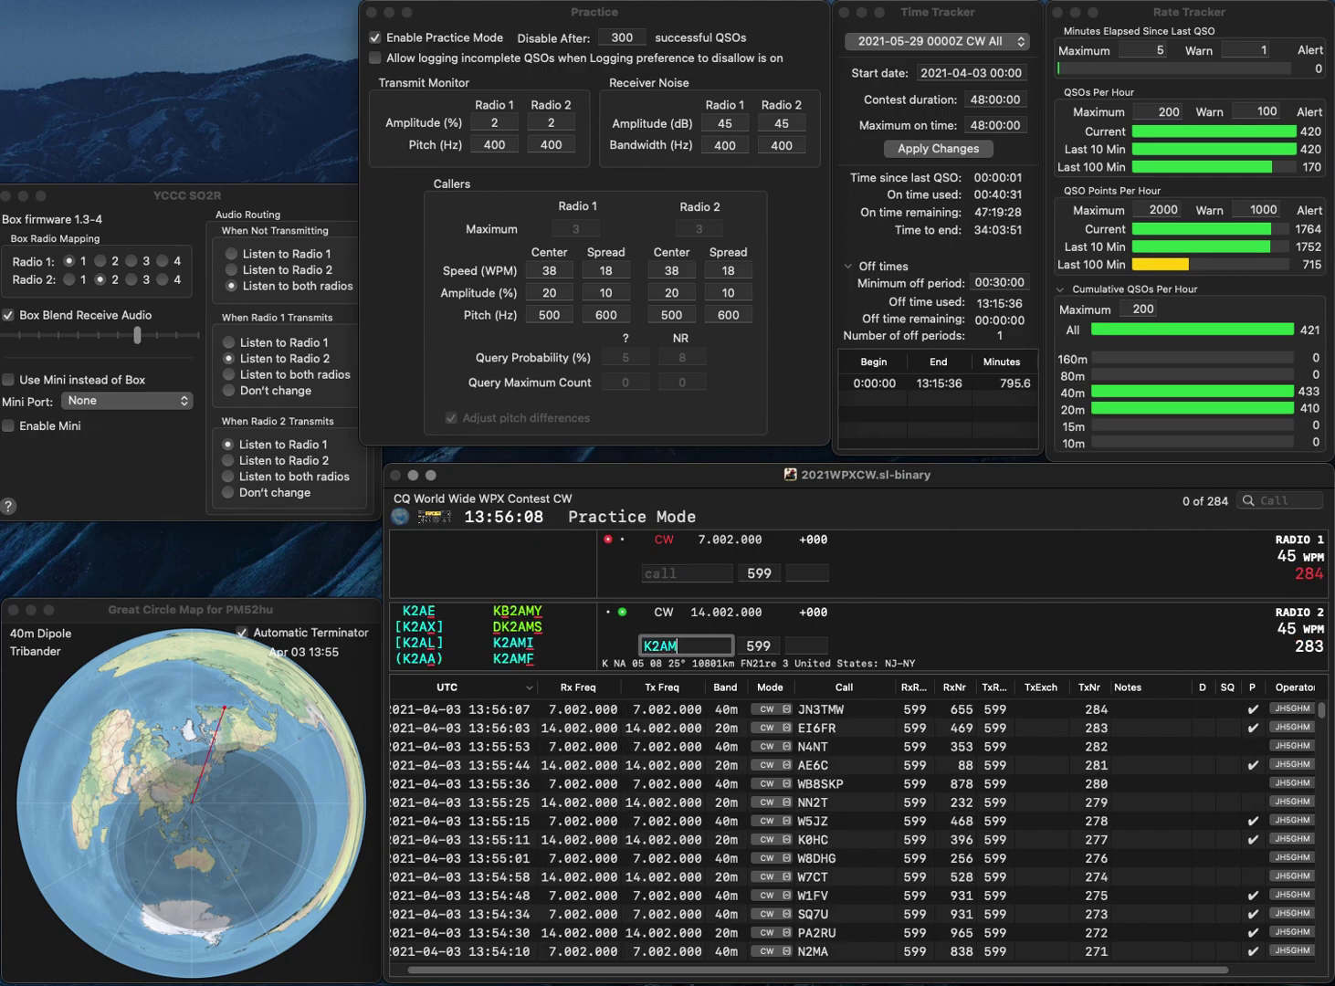
{"action": "type", "text": "F"}
{"action": "key", "text": "Return"}
{"action": "type", "text": "NZ2BMG"}
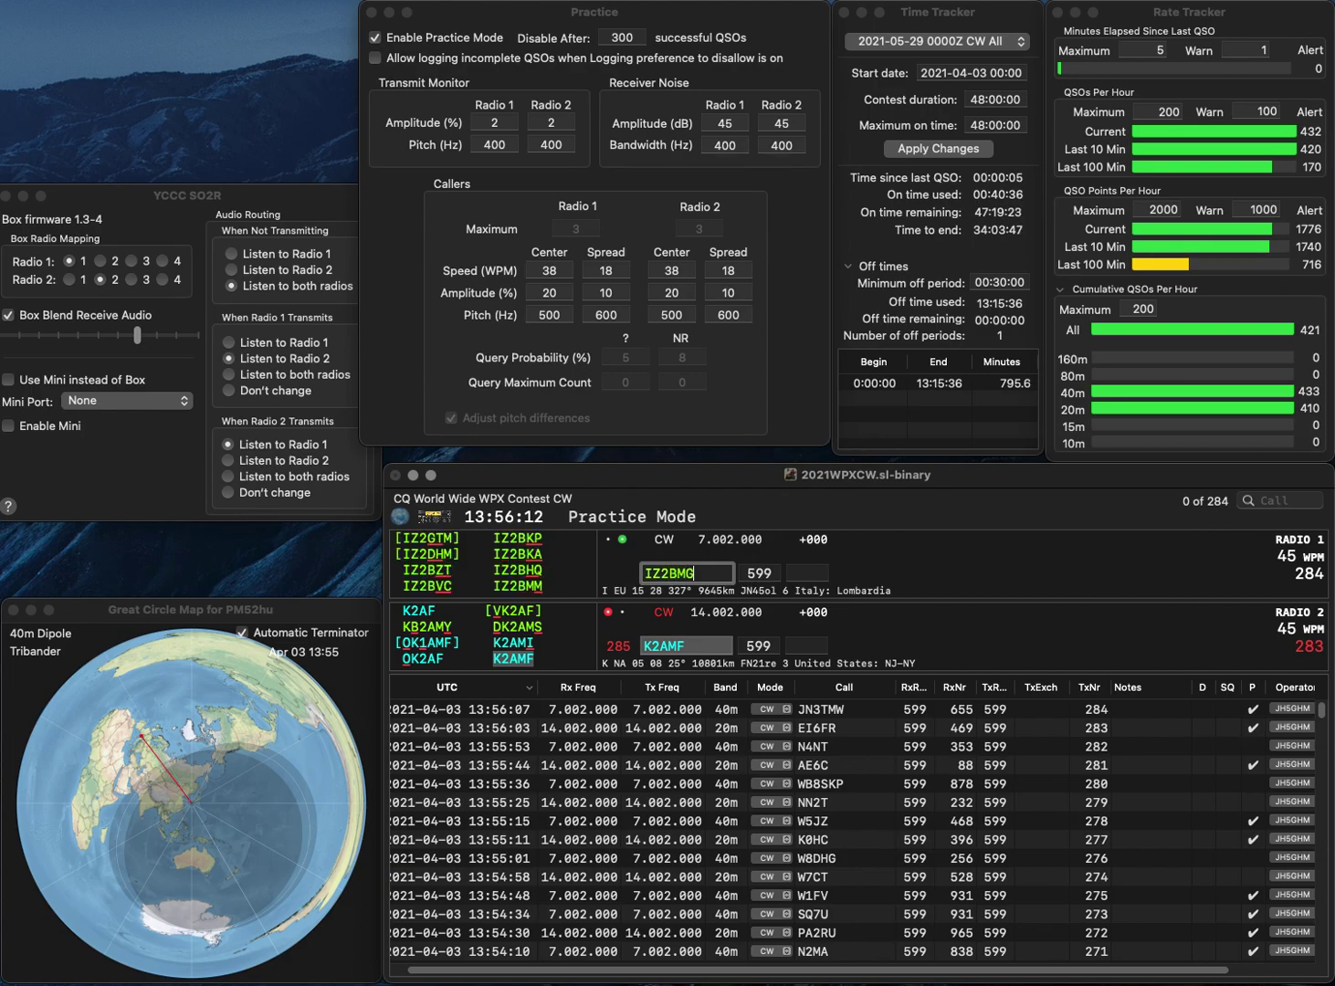
{"action": "key", "text": "BackSpace"}
{"action": "type", "text": "M"}
{"action": "key", "text": "Return"}
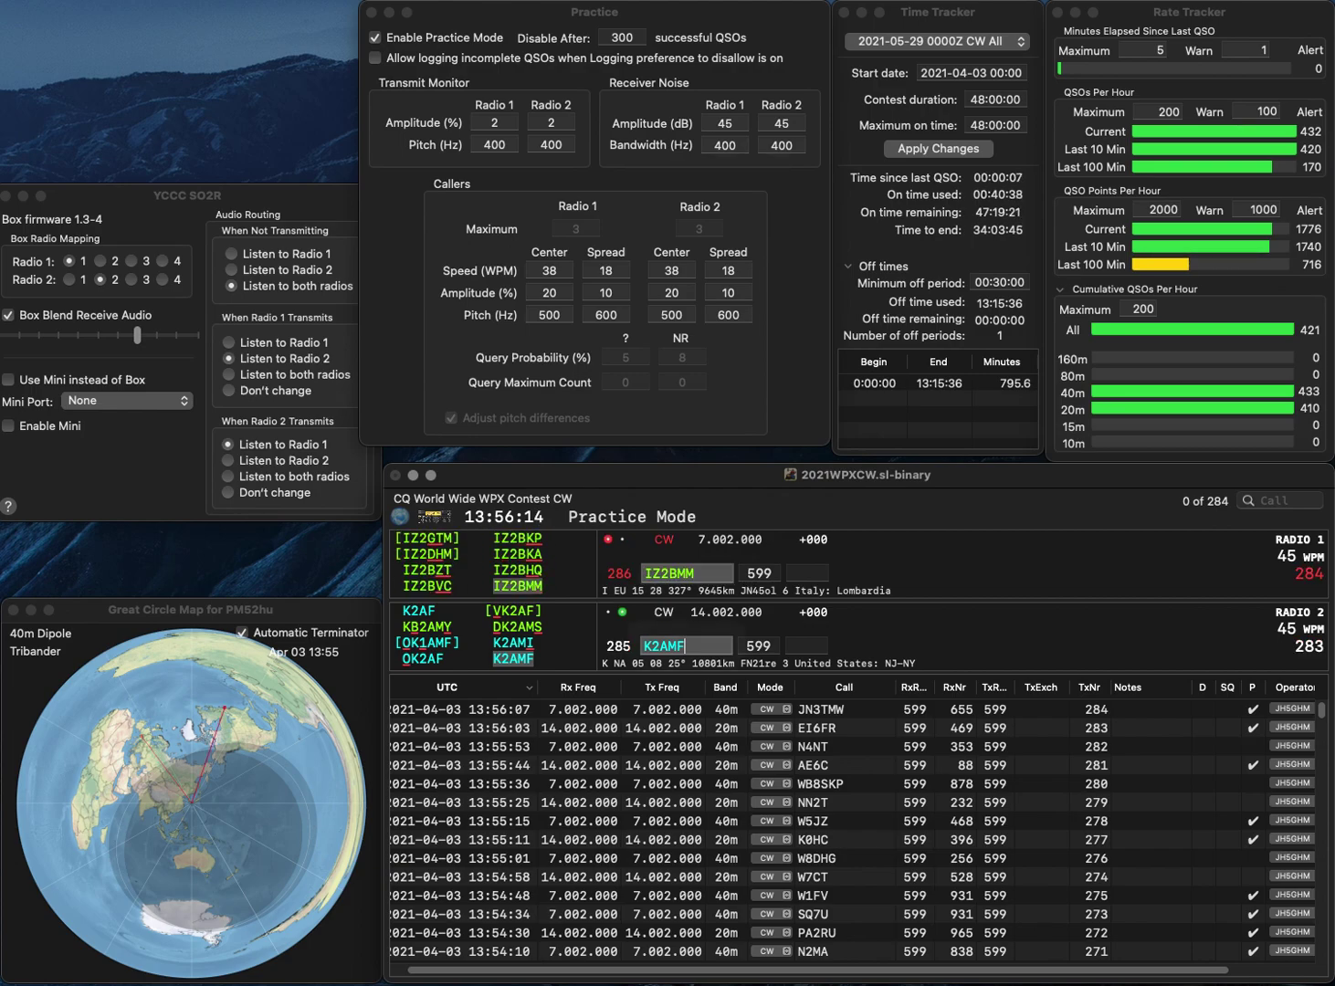
{"action": "type", "text": "93"}
{"action": "key", "text": "Return"}
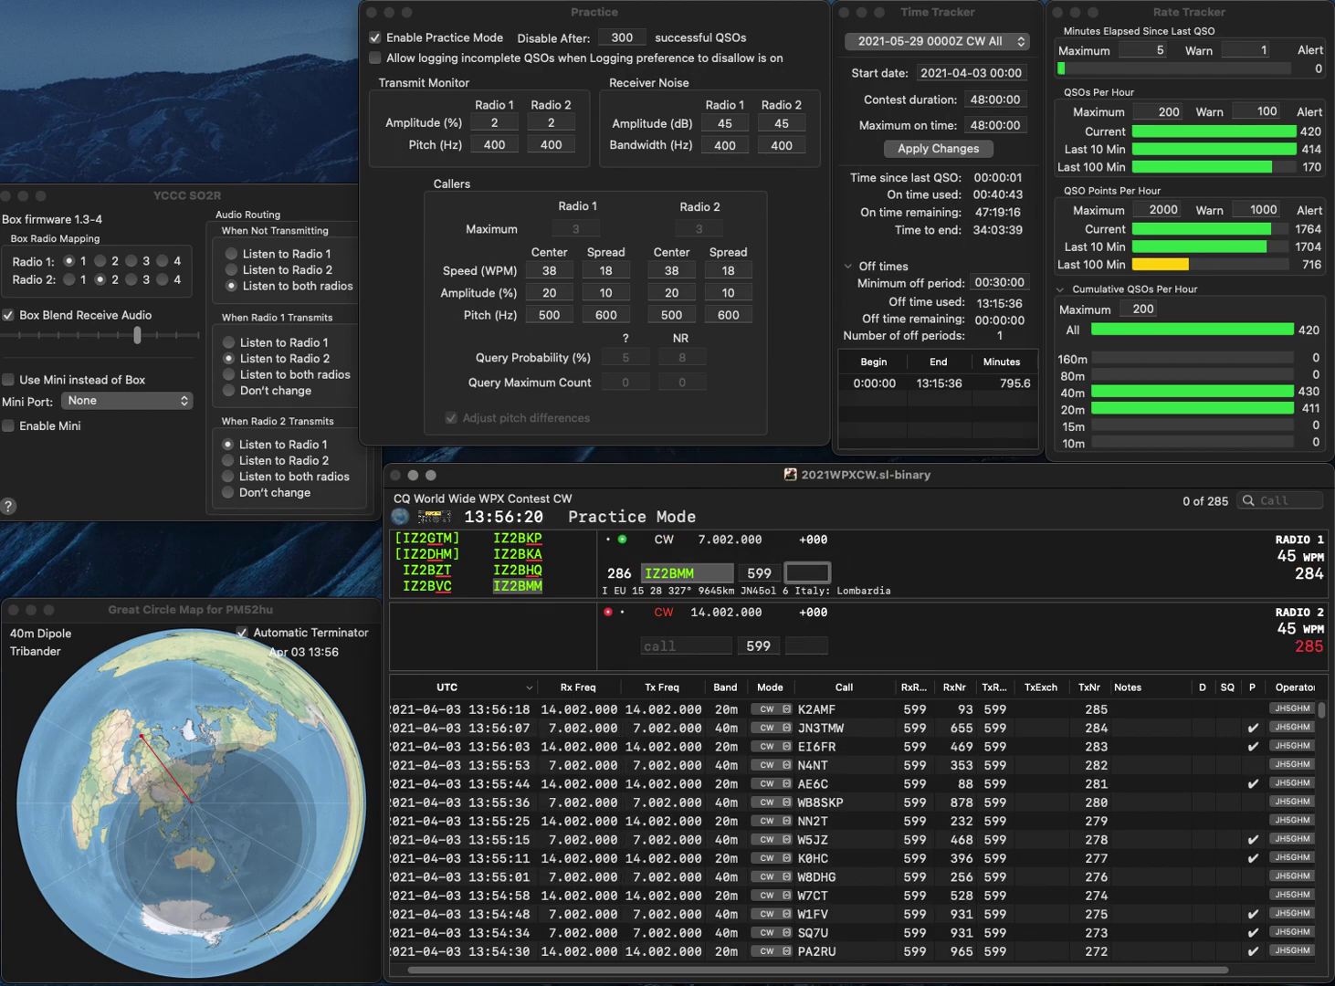
{"action": "type", "text": "404"}
{"action": "key", "text": "Return"}
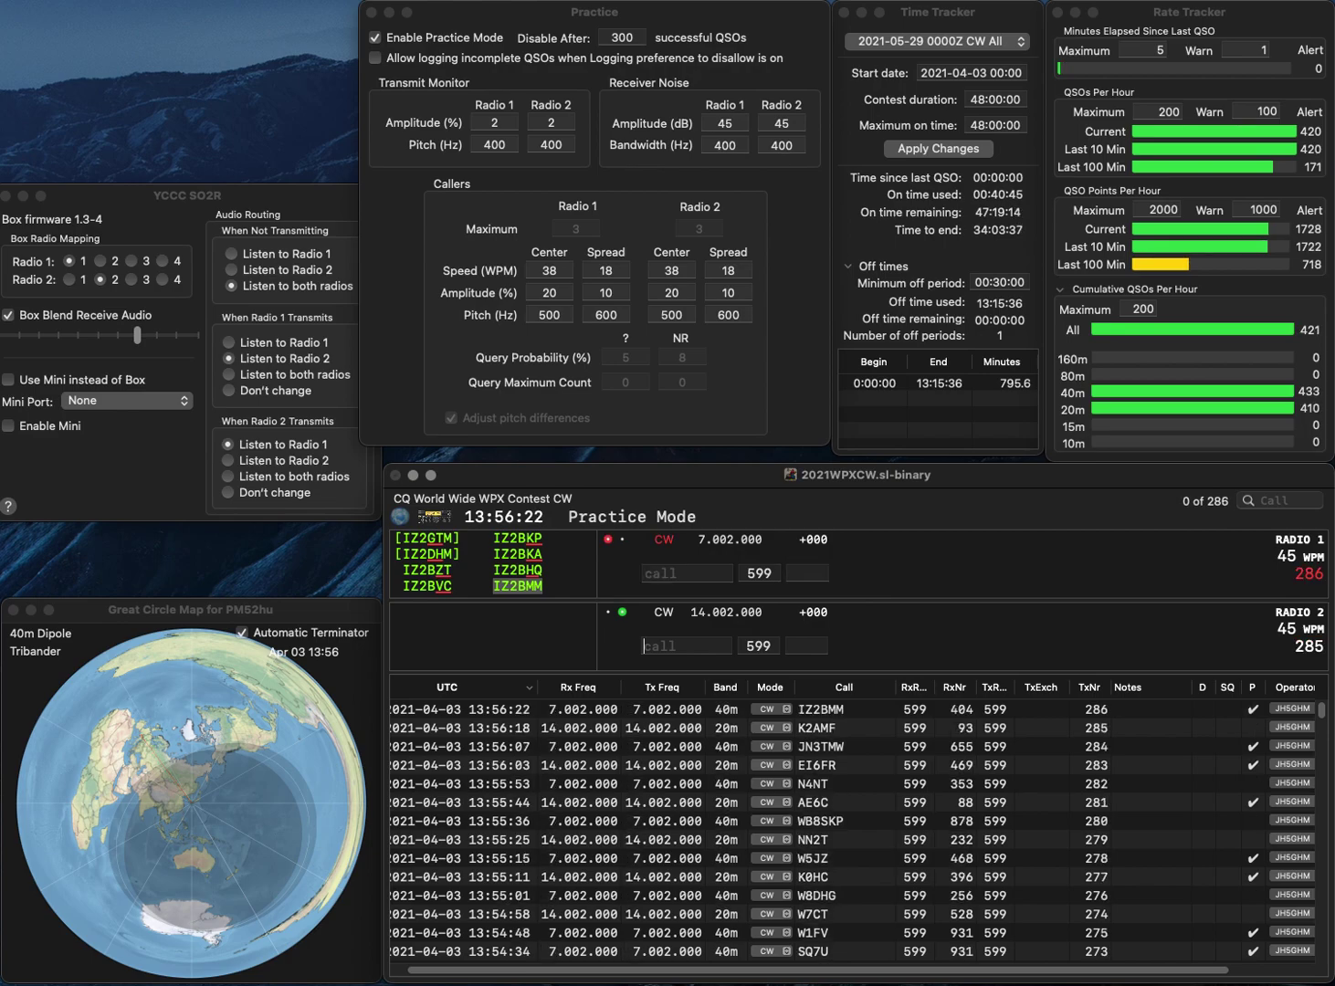
{"action": "type", "text": "J1KJ"}
{"action": "key", "text": "Home"}
{"action": "type", "text": "D"}
{"action": "key", "text": "Return"}
{"action": "type", "text": "N4CF"}
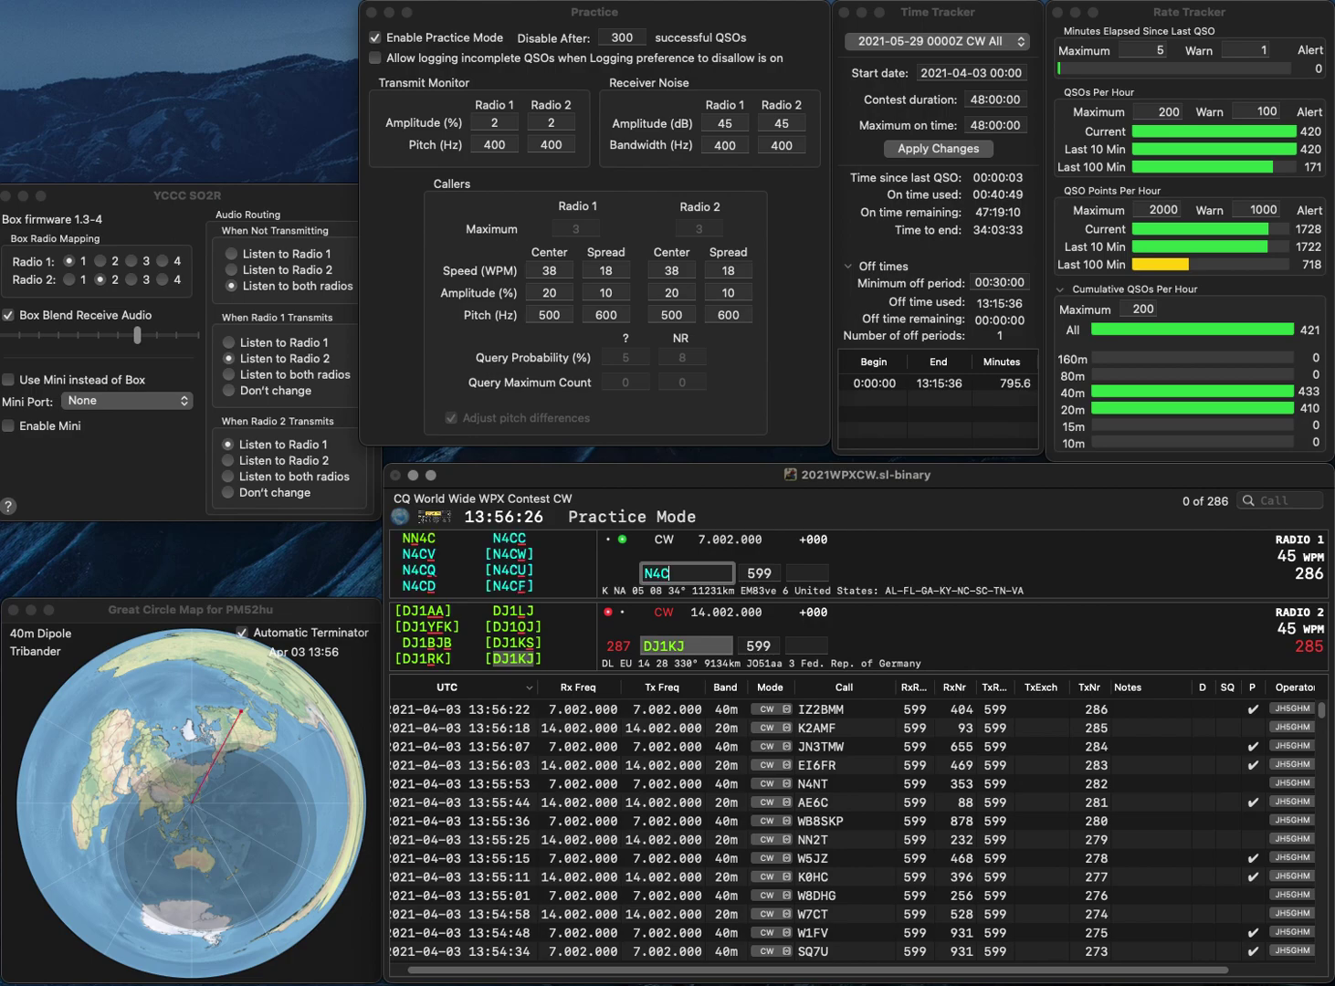
{"action": "key", "text": "Return"}
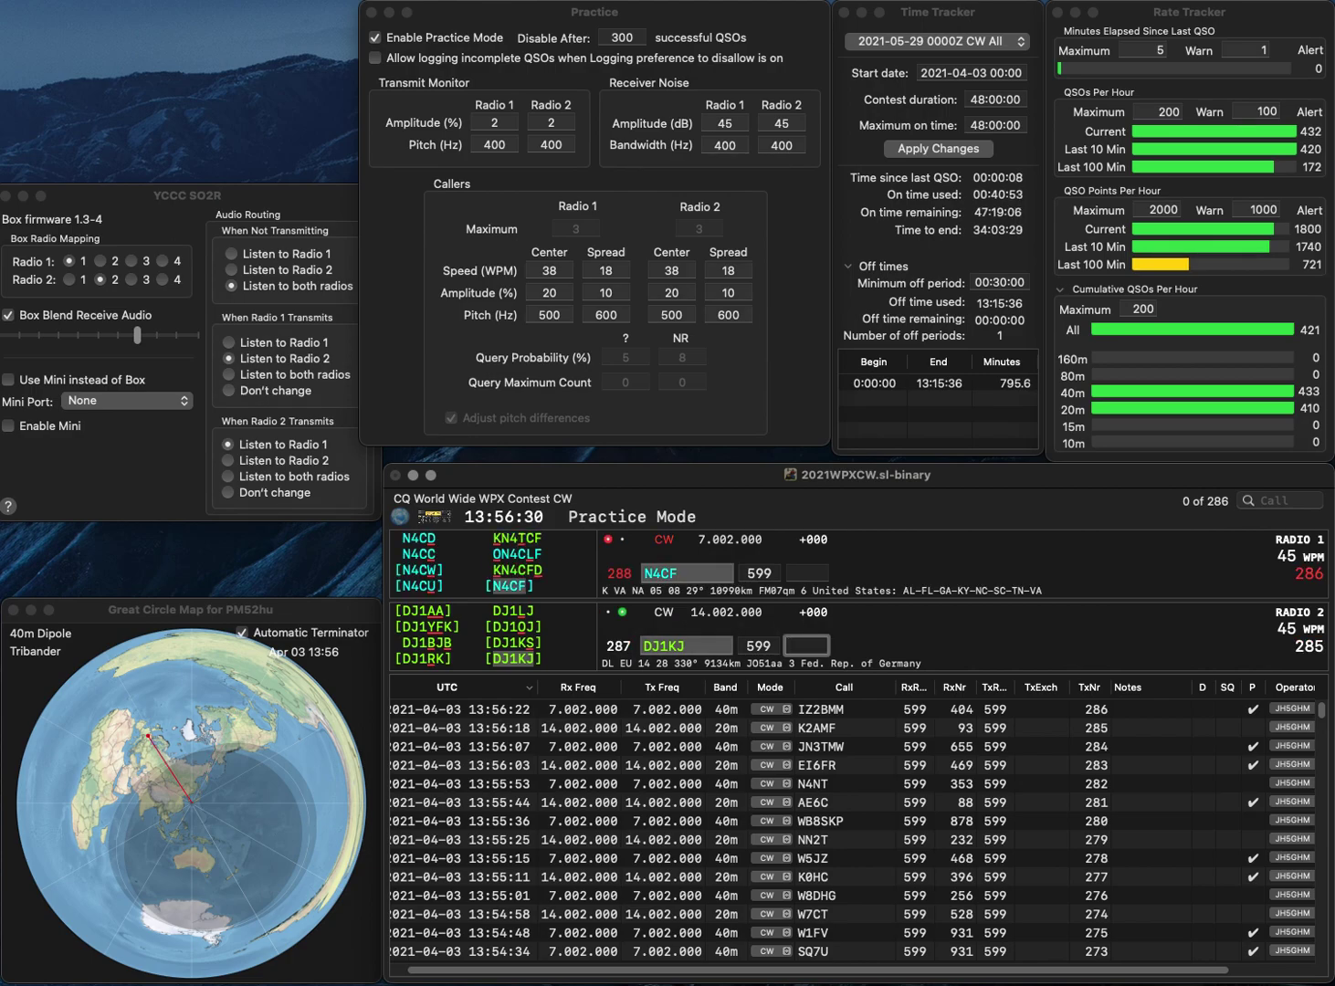
{"action": "type", "text": "566"}
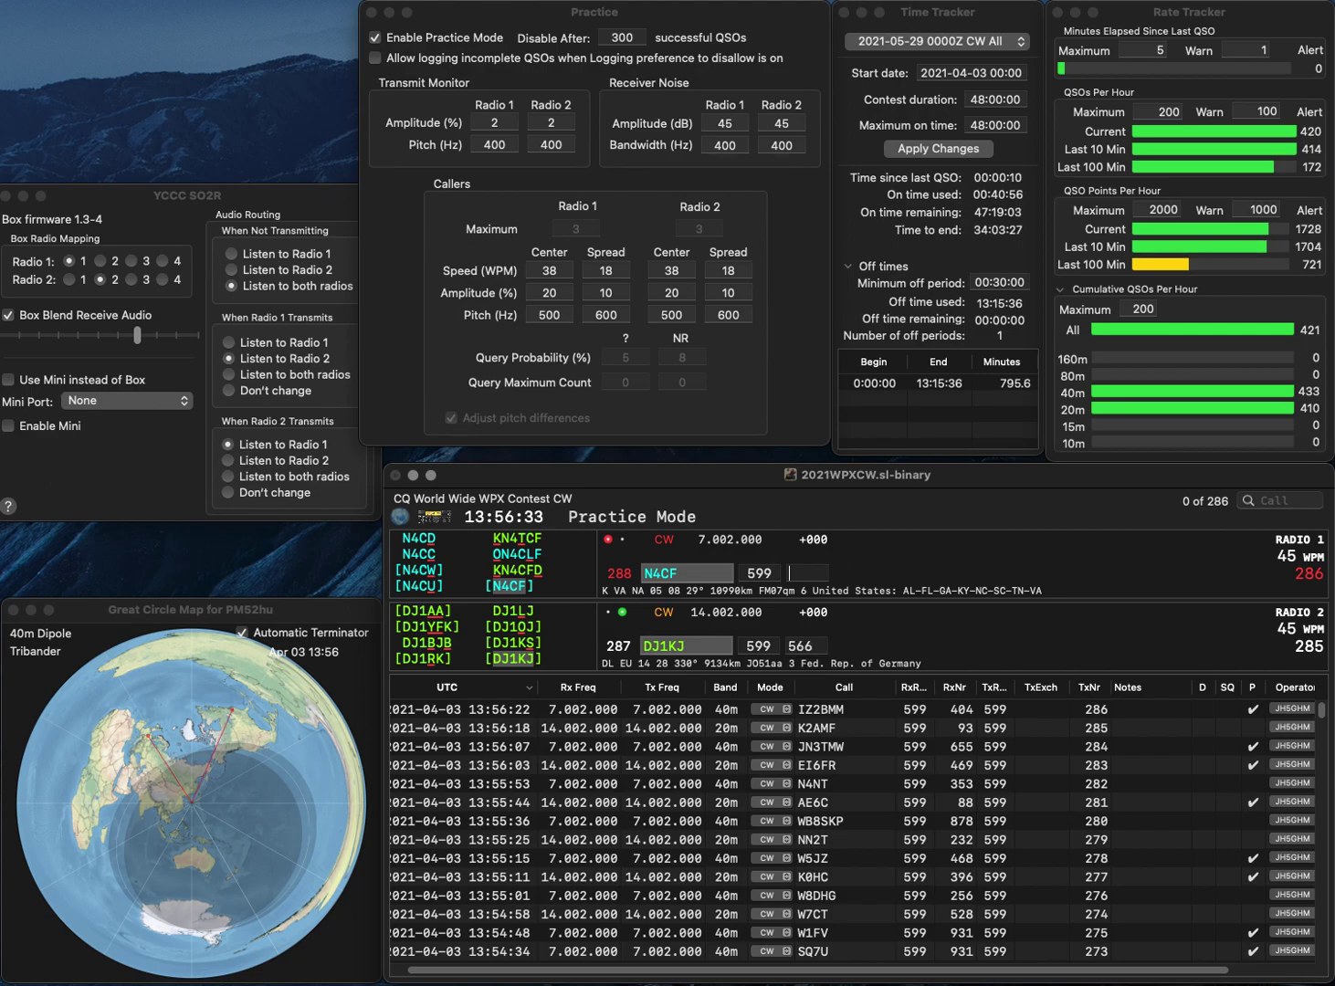
{"action": "key", "text": "Return"}
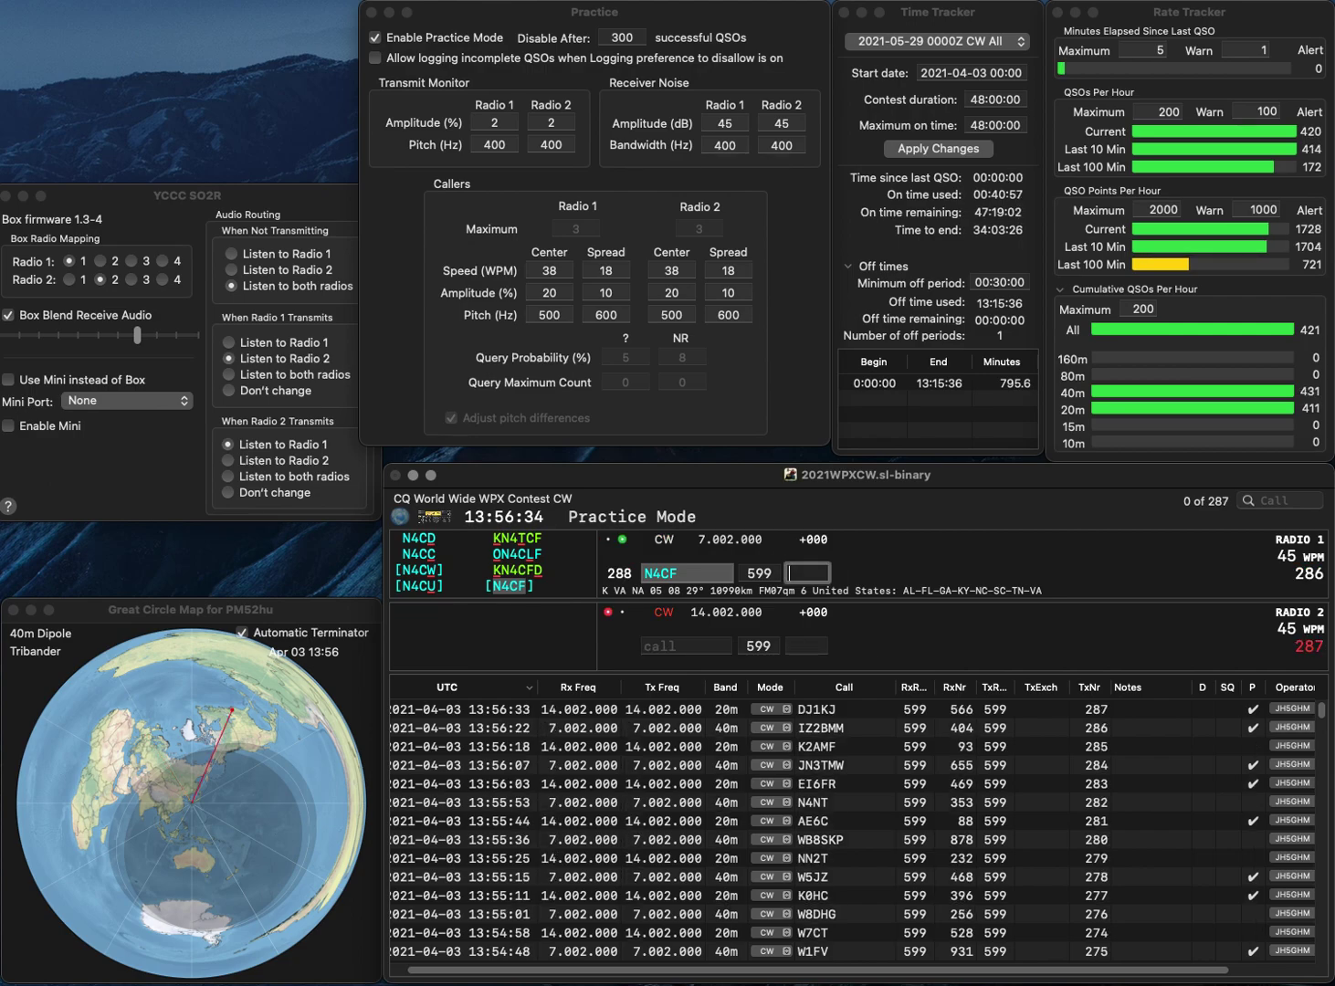
{"action": "type", "text": "850"}
{"action": "key", "text": "Return"}
{"action": "type", "text": "KA6"}
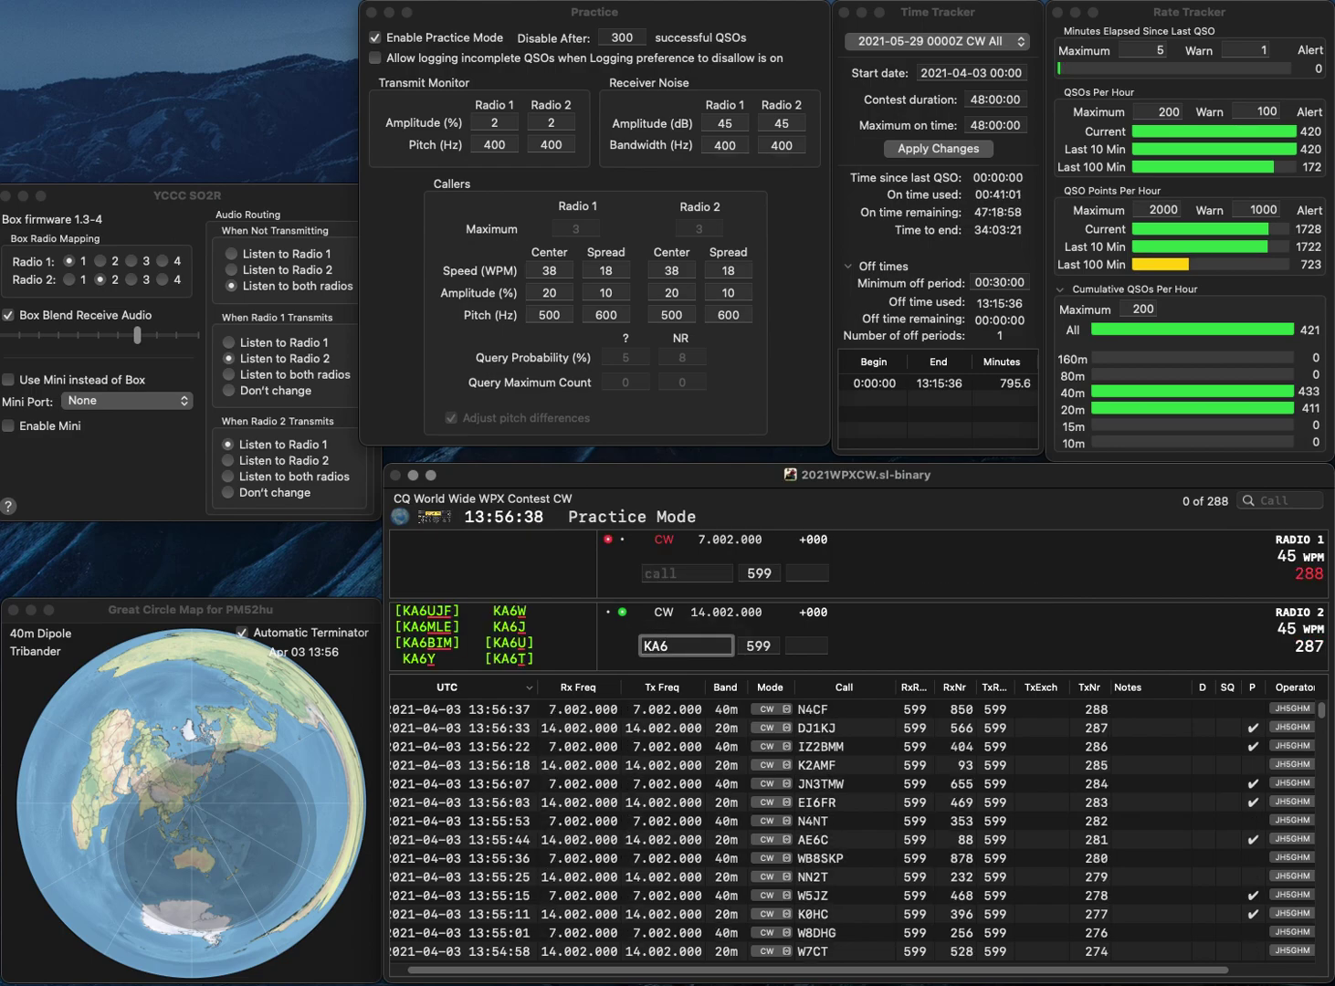
{"action": "type", "text": "BIL"}
{"action": "key", "text": "Return"}
{"action": "type", "text": "P9TPZ"}
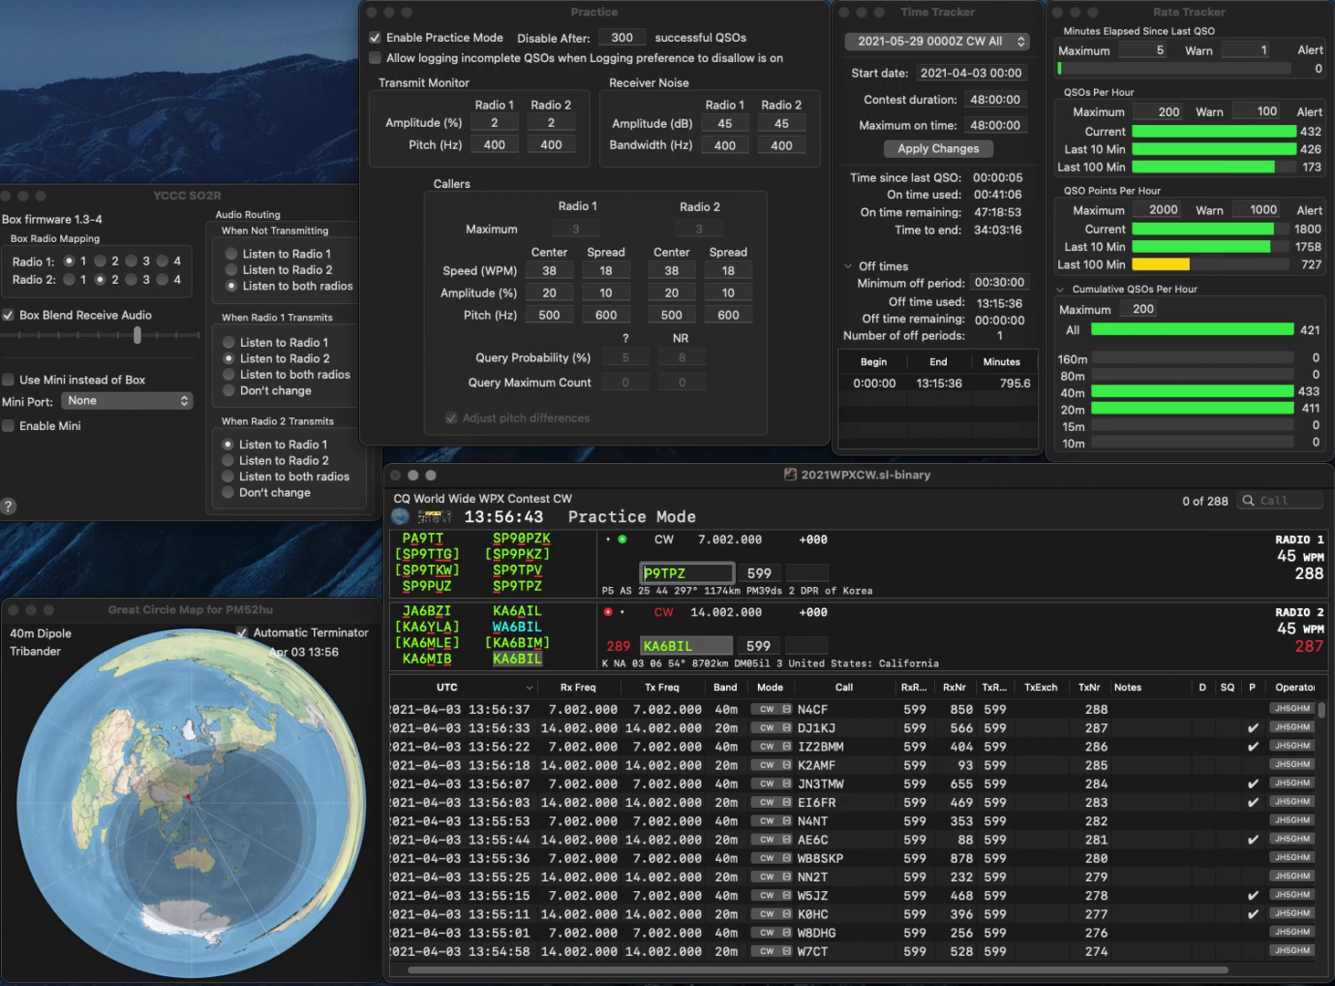
{"action": "key", "text": "Return"}
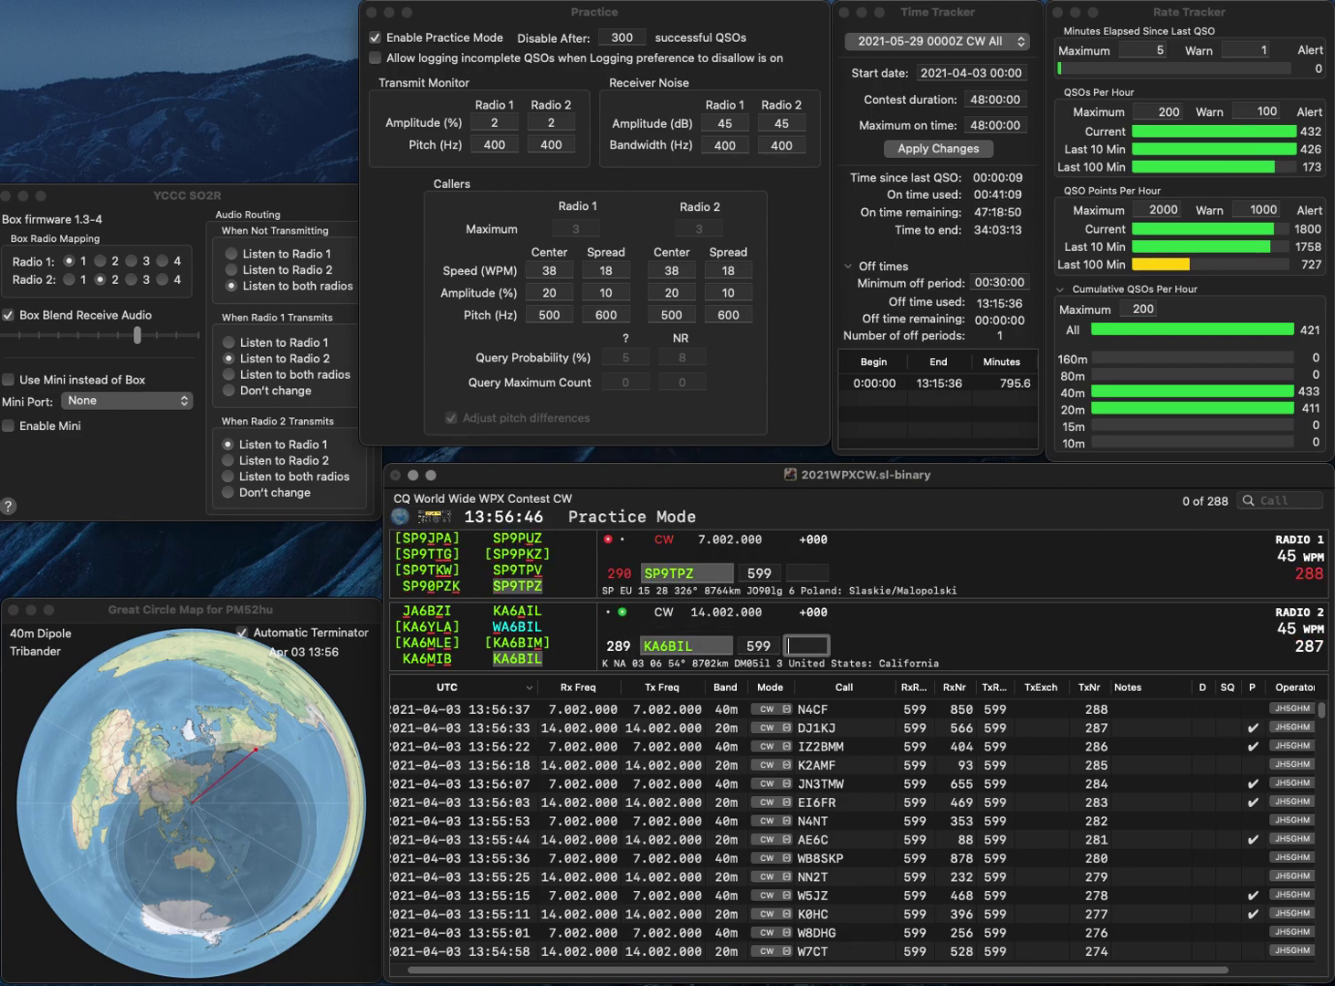
{"action": "type", "text": "870"}
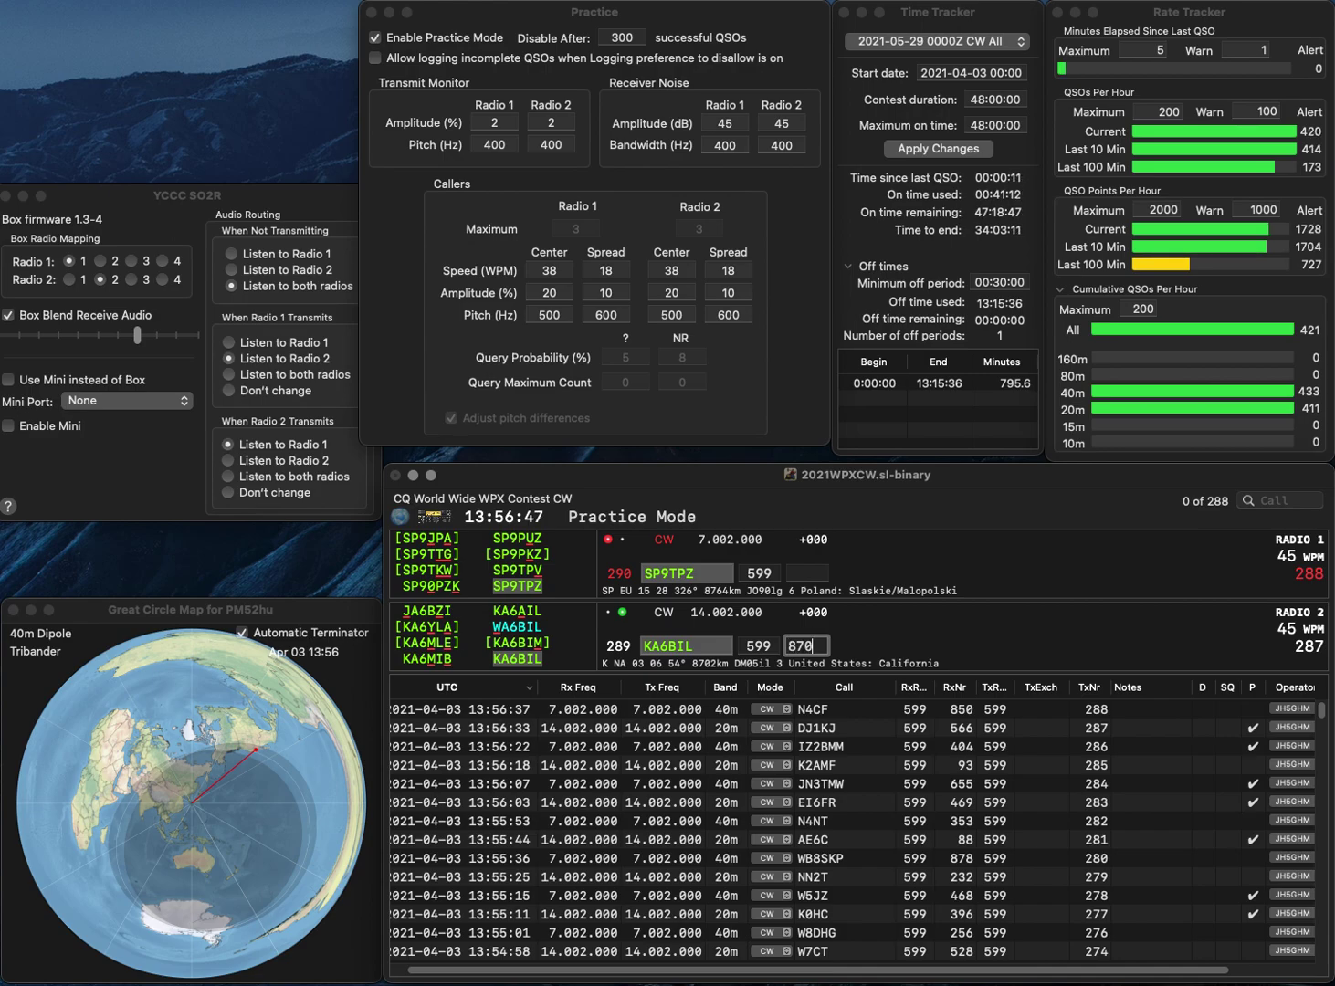
{"action": "key", "text": "Return"}
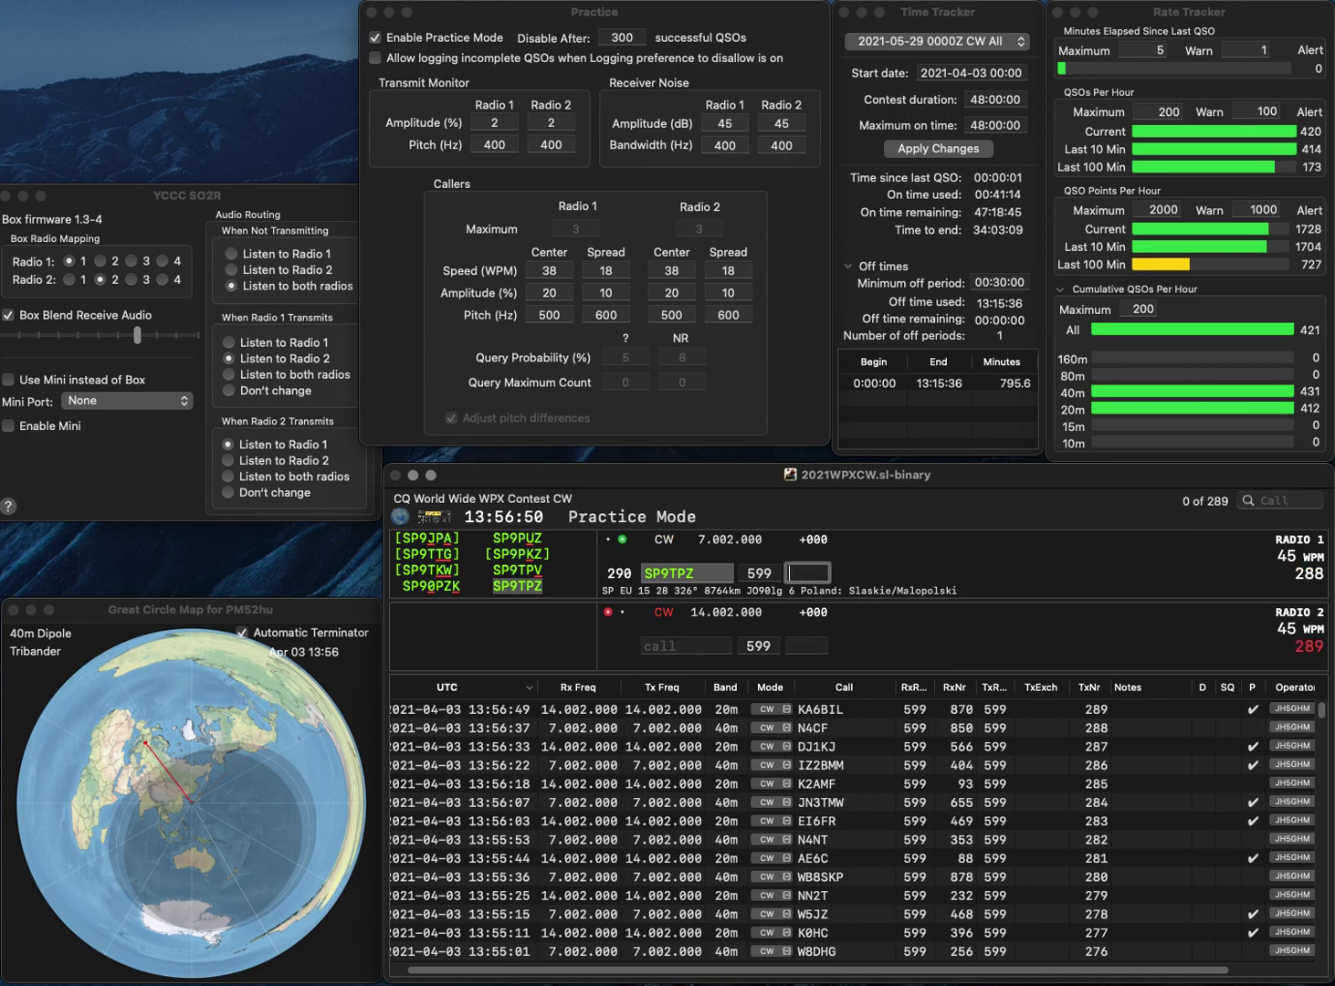
{"action": "type", "text": "562"}
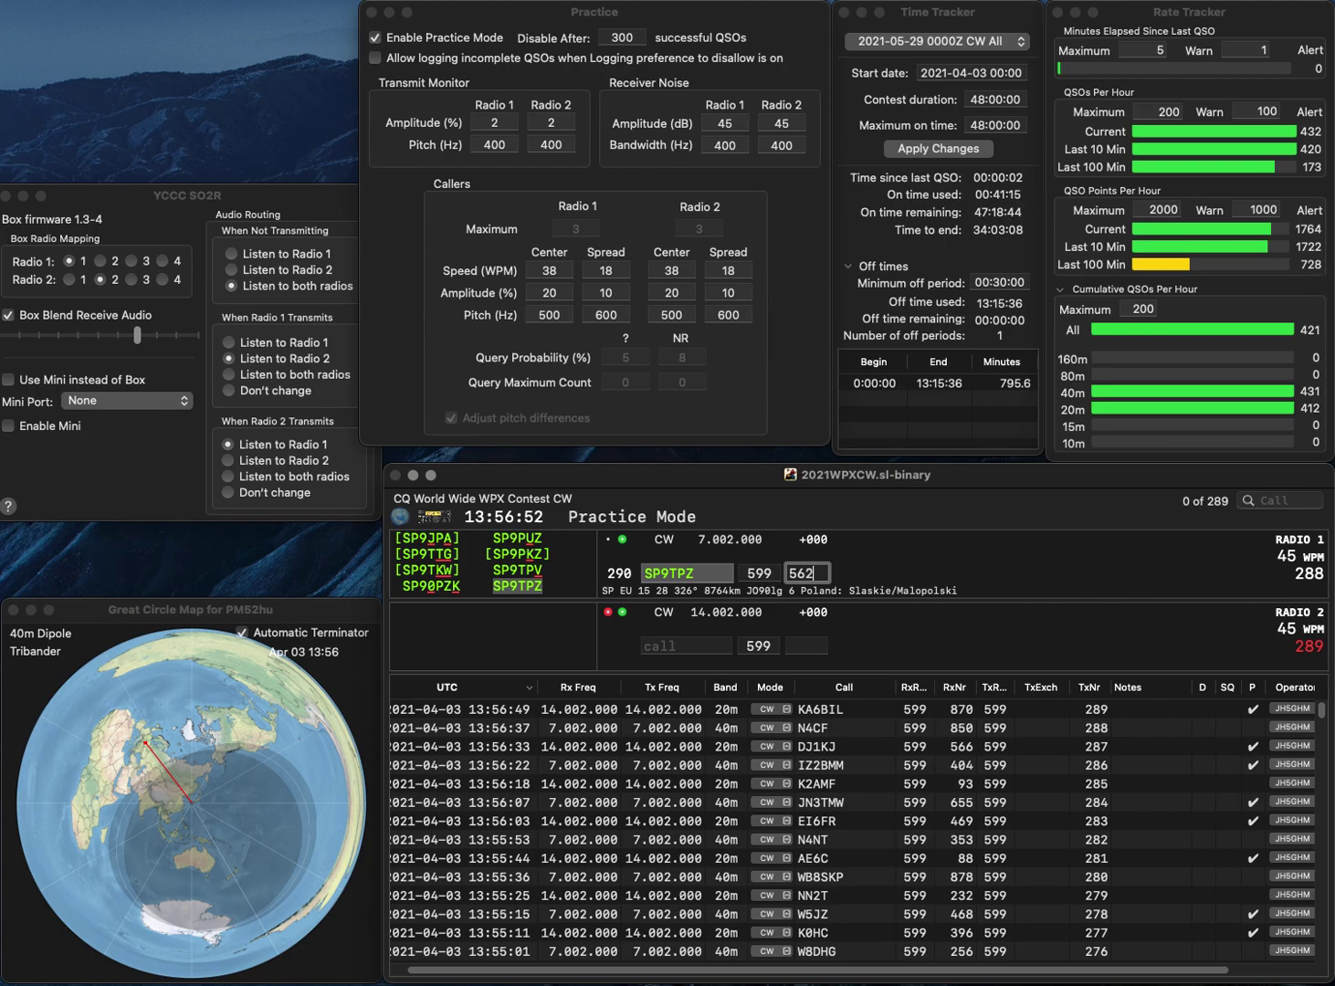
{"action": "key", "text": "Return"}
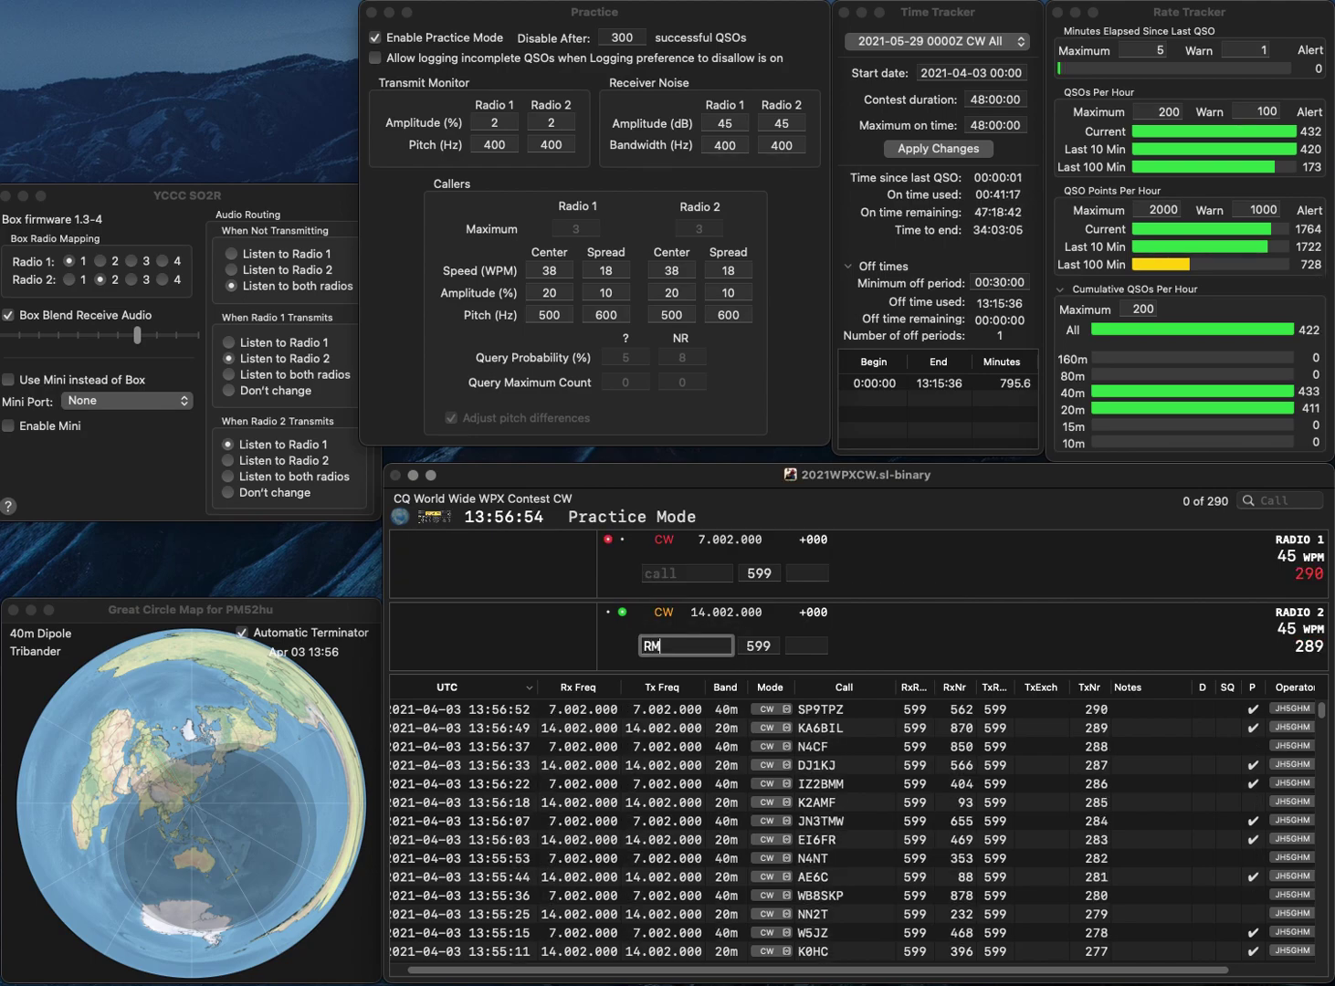
{"action": "key", "text": "Return"}
Enter K0RF on Radio 1 and send its exchange, and correct the Radio 2 call to W0RDR, sending again.
{"action": "type", "text": "K0"}
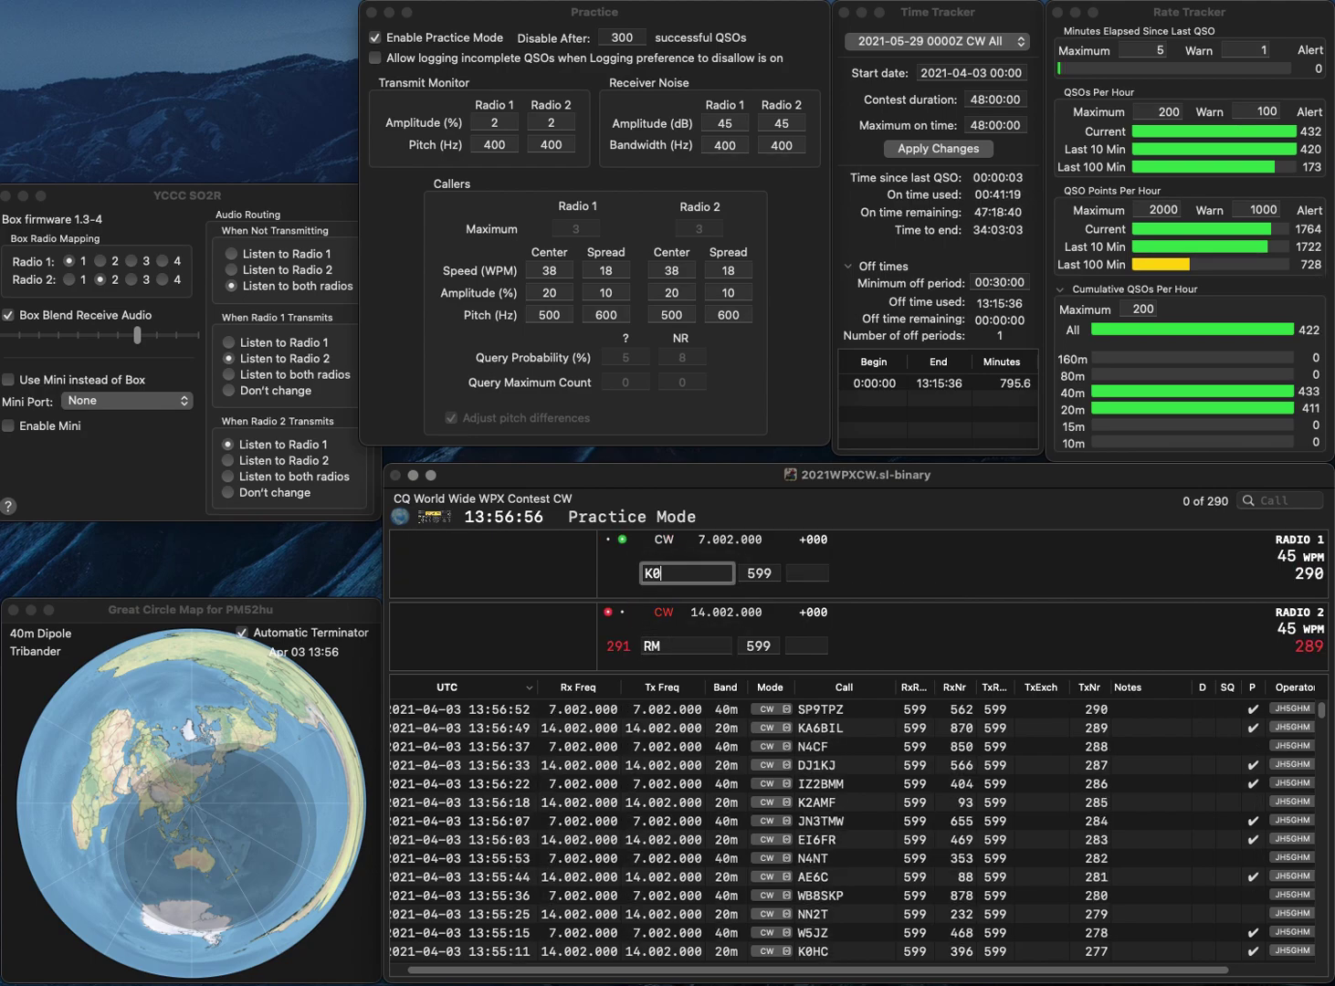
{"action": "type", "text": "RF"}
{"action": "key", "text": "Return"}
{"action": "type", "text": "W0RDR"}
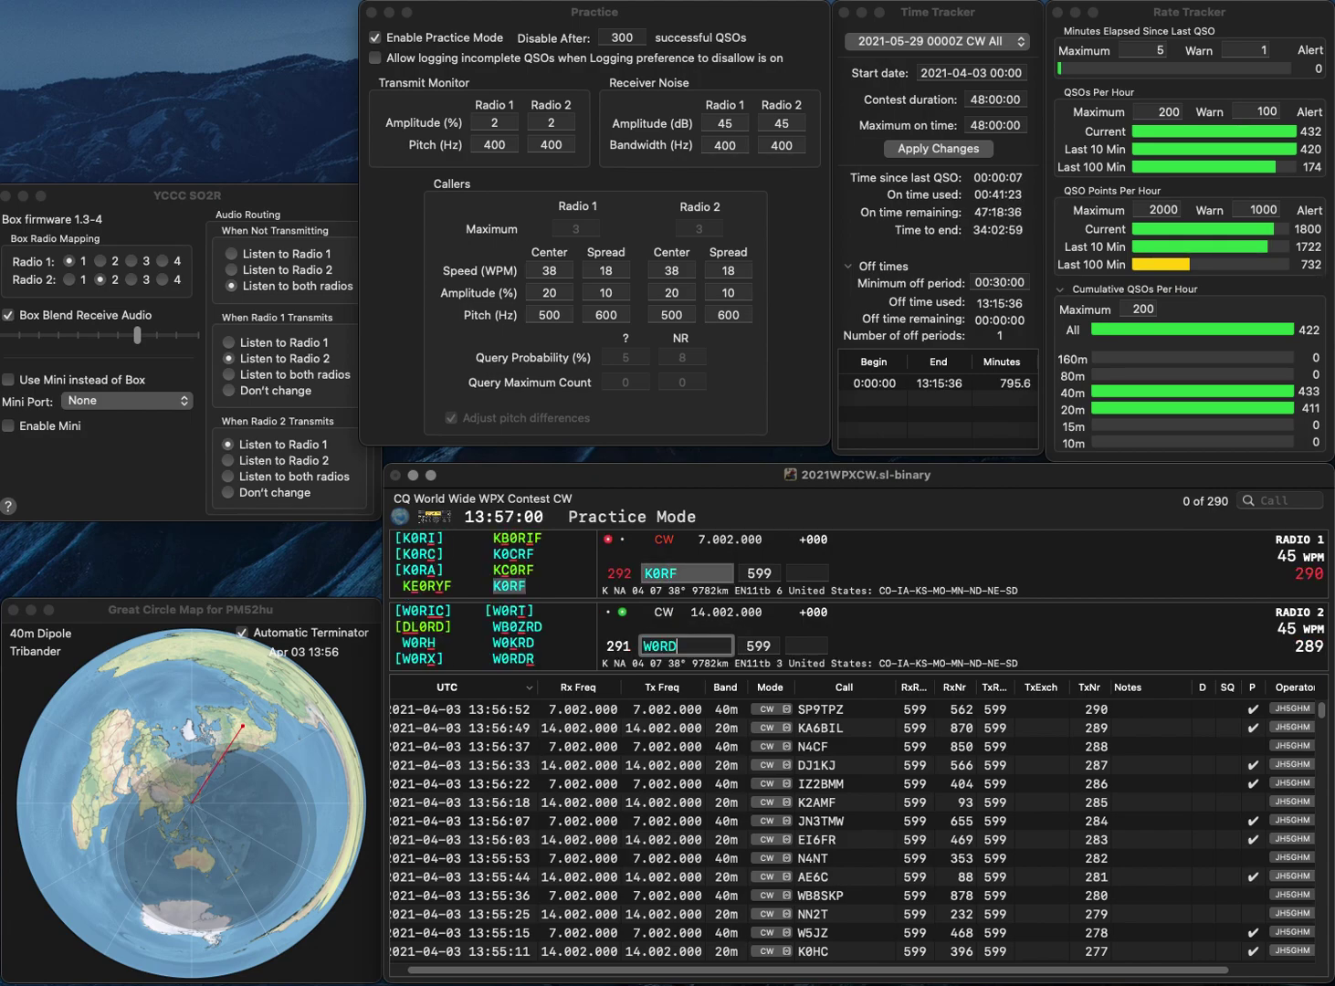
{"action": "key", "text": "Return"}
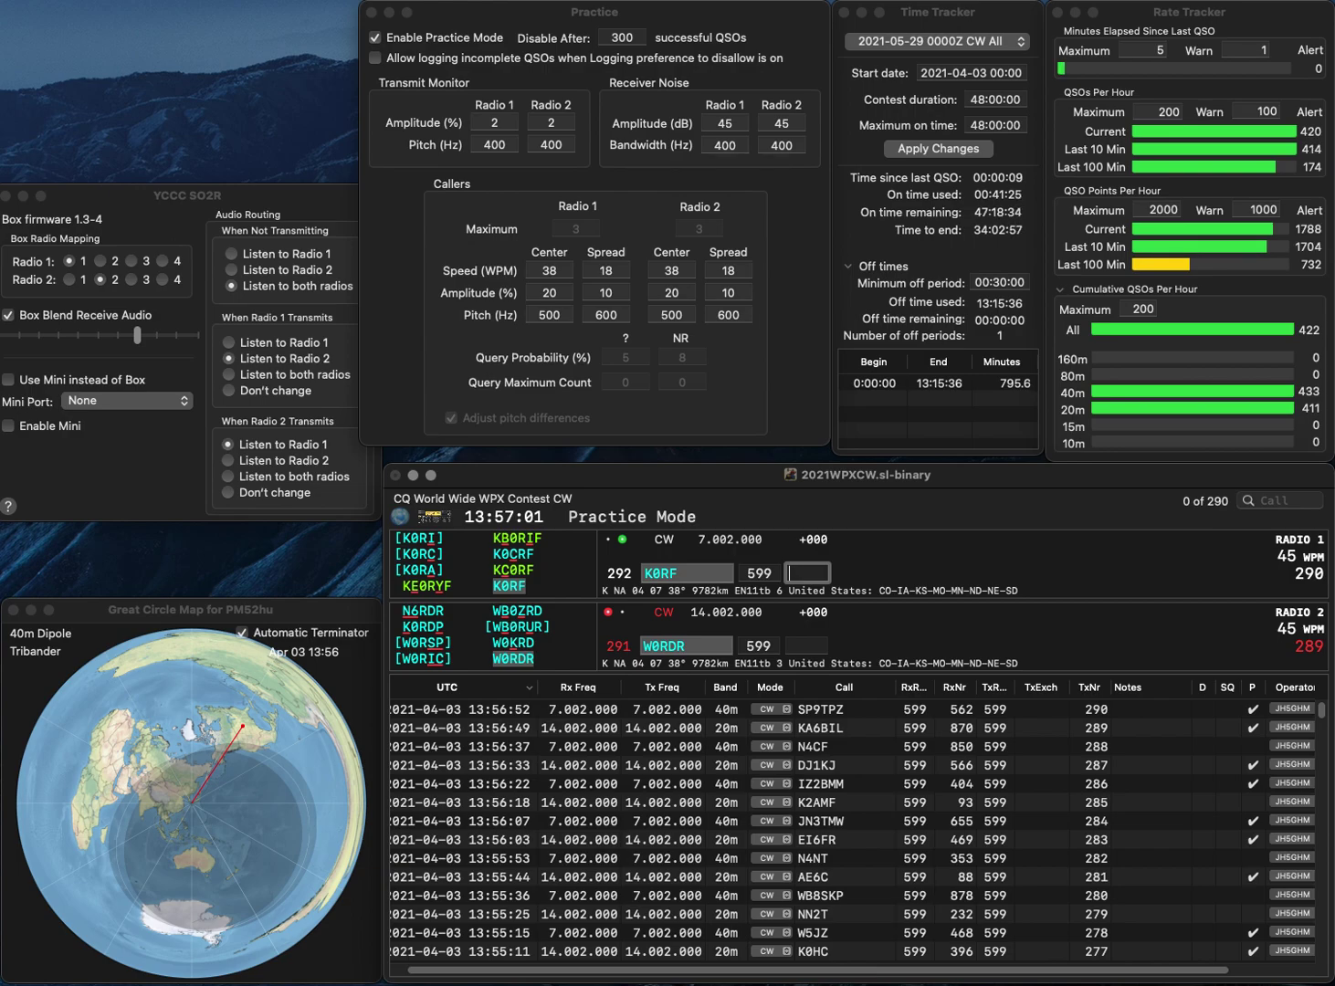
{"action": "type", "text": "82"}
{"action": "key", "text": "Return"}
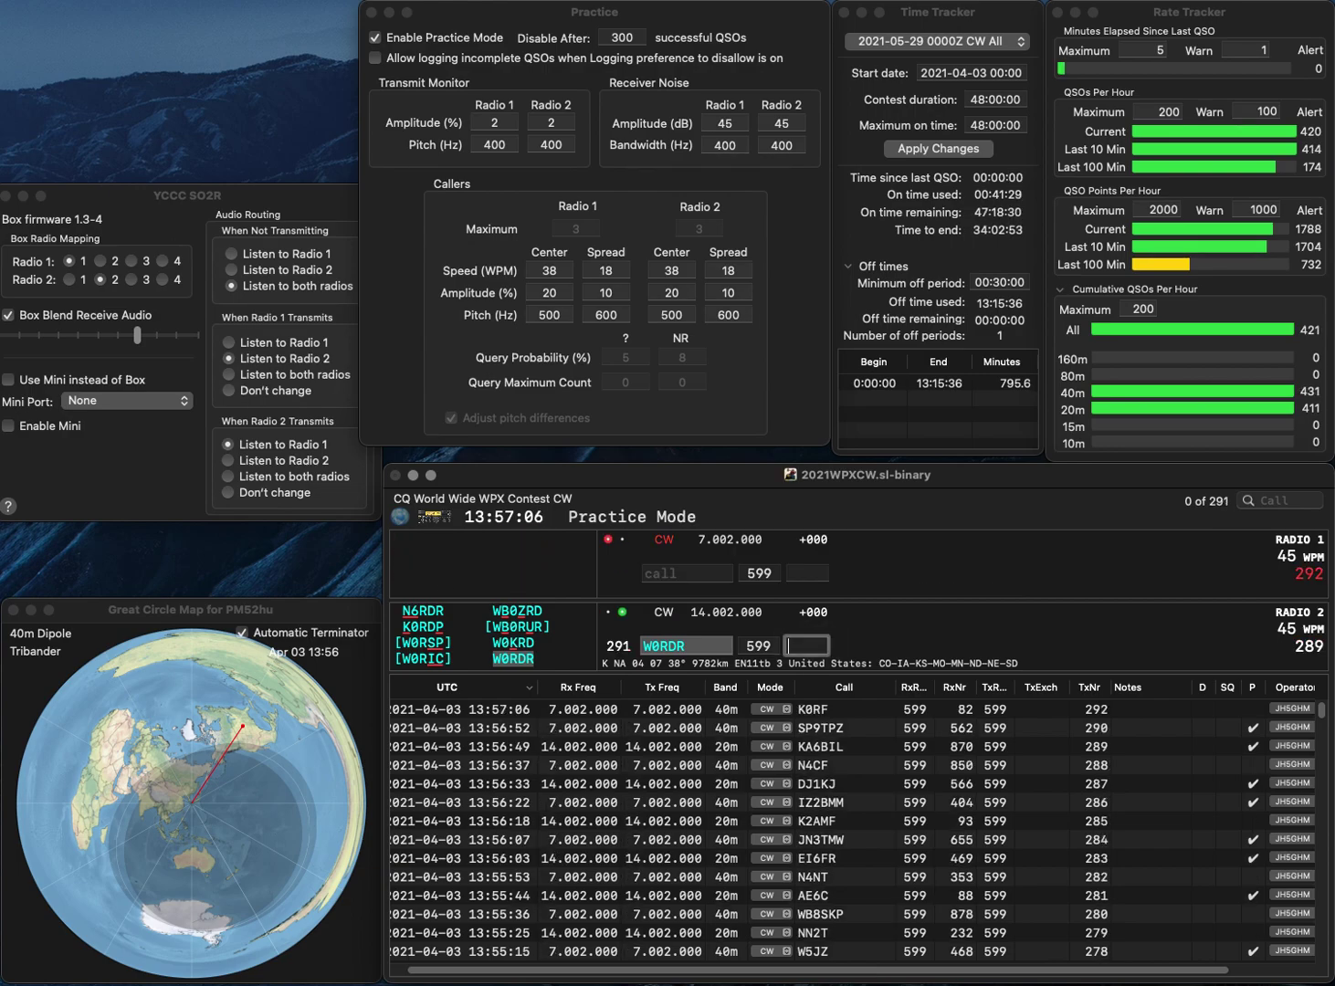
{"action": "type", "text": "395"}
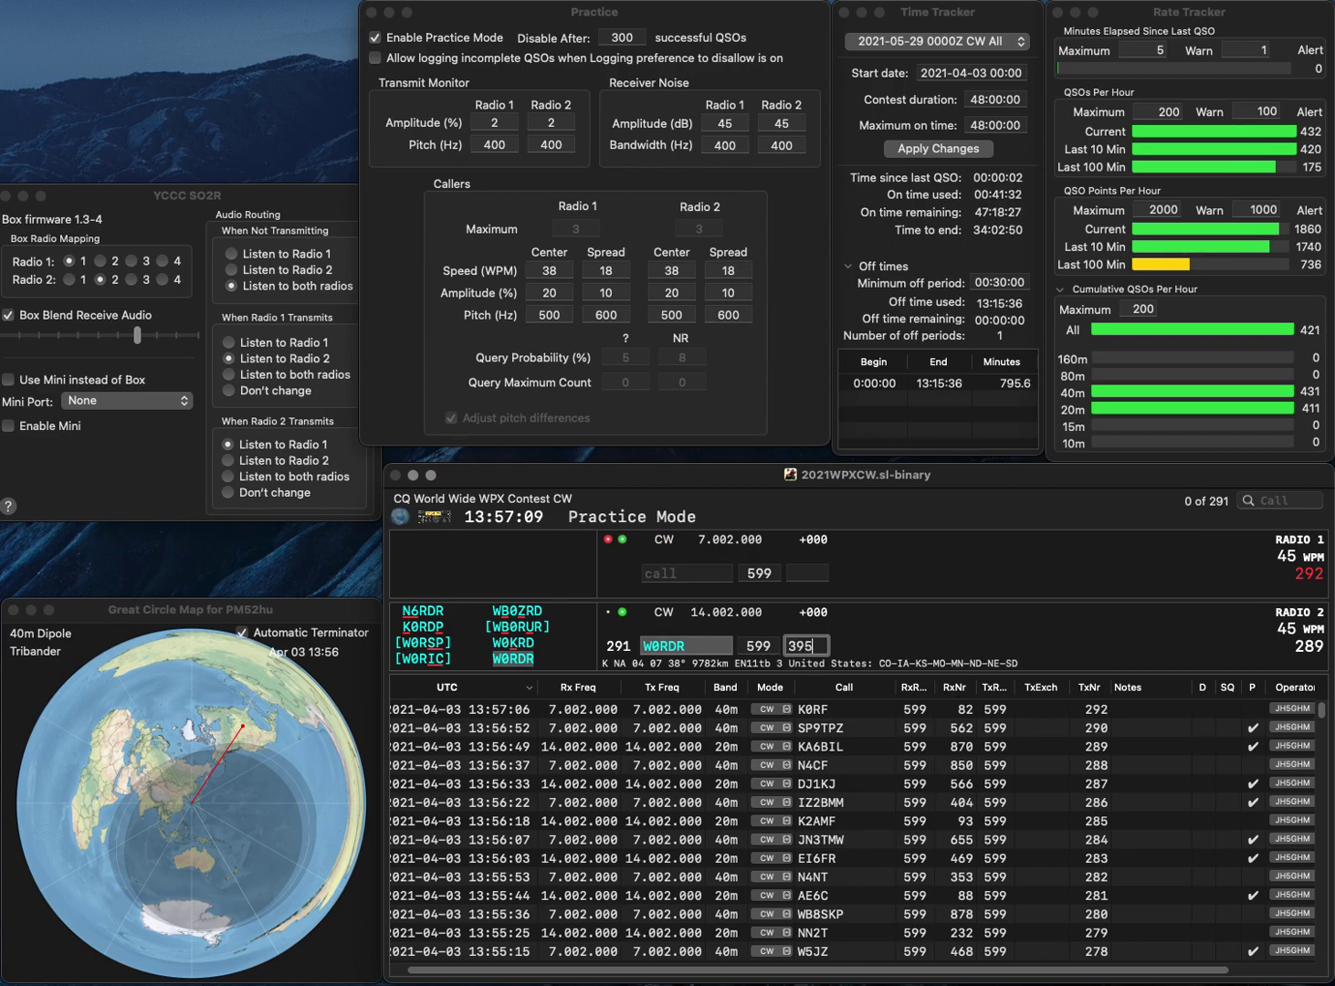
{"action": "key", "text": "Return"}
Enter 9A7KR on Radio 1 and send its exchange.
{"action": "type", "text": "A7"}
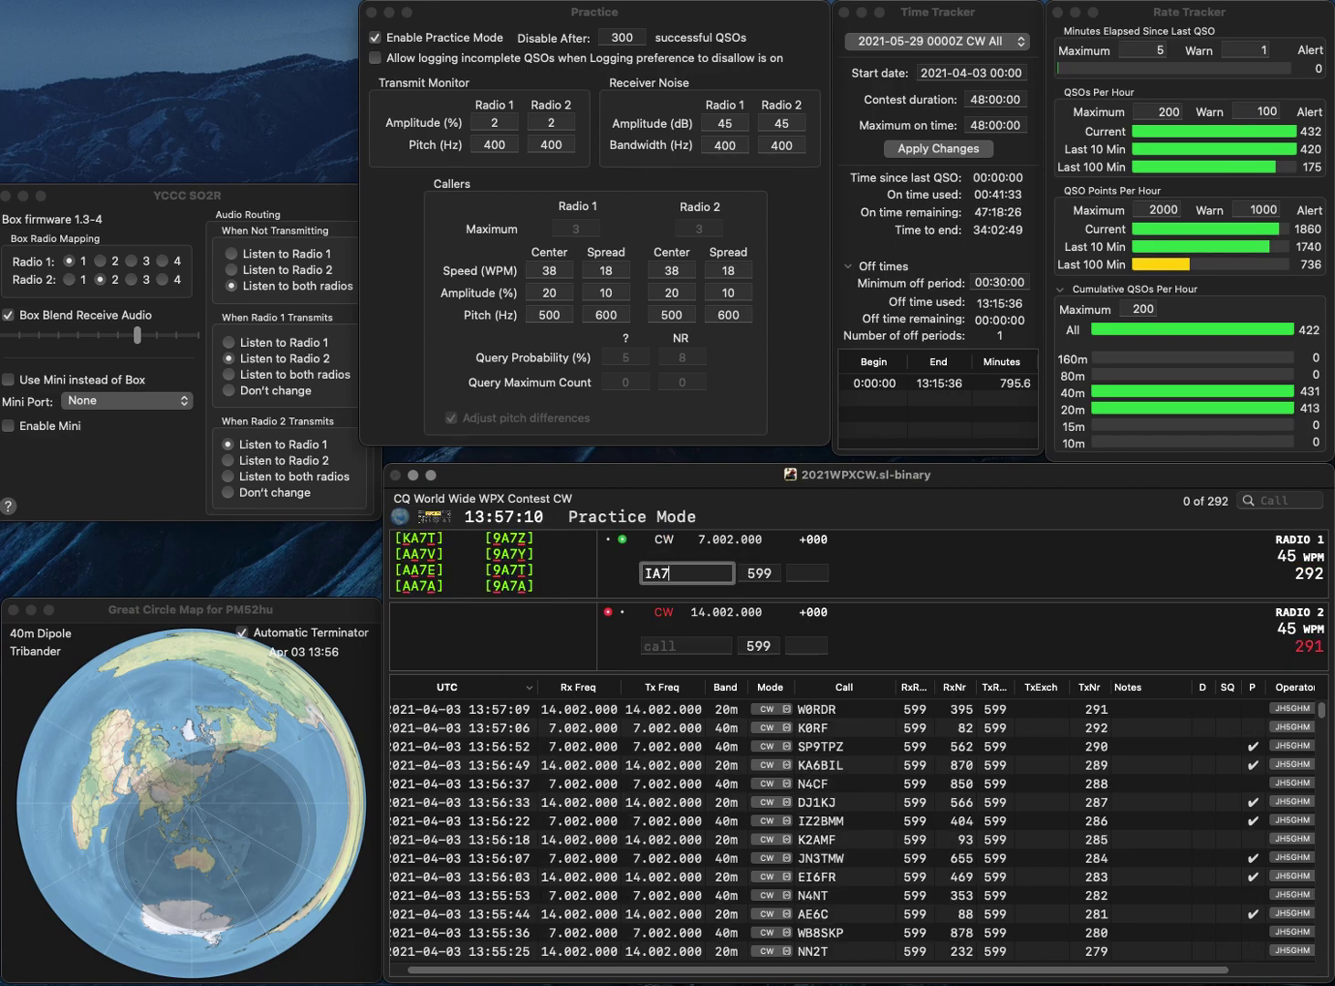
{"action": "type", "text": "KR9"}
{"action": "key", "text": "Return"}
Enter LX1DKE on Radio 2, correcting its prefix to LX, and send its exchange.
{"action": "type", "text": "LZ1"}
{"action": "type", "text": "DKE"}
{"action": "key", "text": "Left"}
{"action": "key", "text": "Left"}
{"action": "key", "text": "Left"}
{"action": "key", "text": "Left"}
{"action": "key", "text": "BackSpace"}
{"action": "type", "text": "X"}
{"action": "key", "text": "Return"}
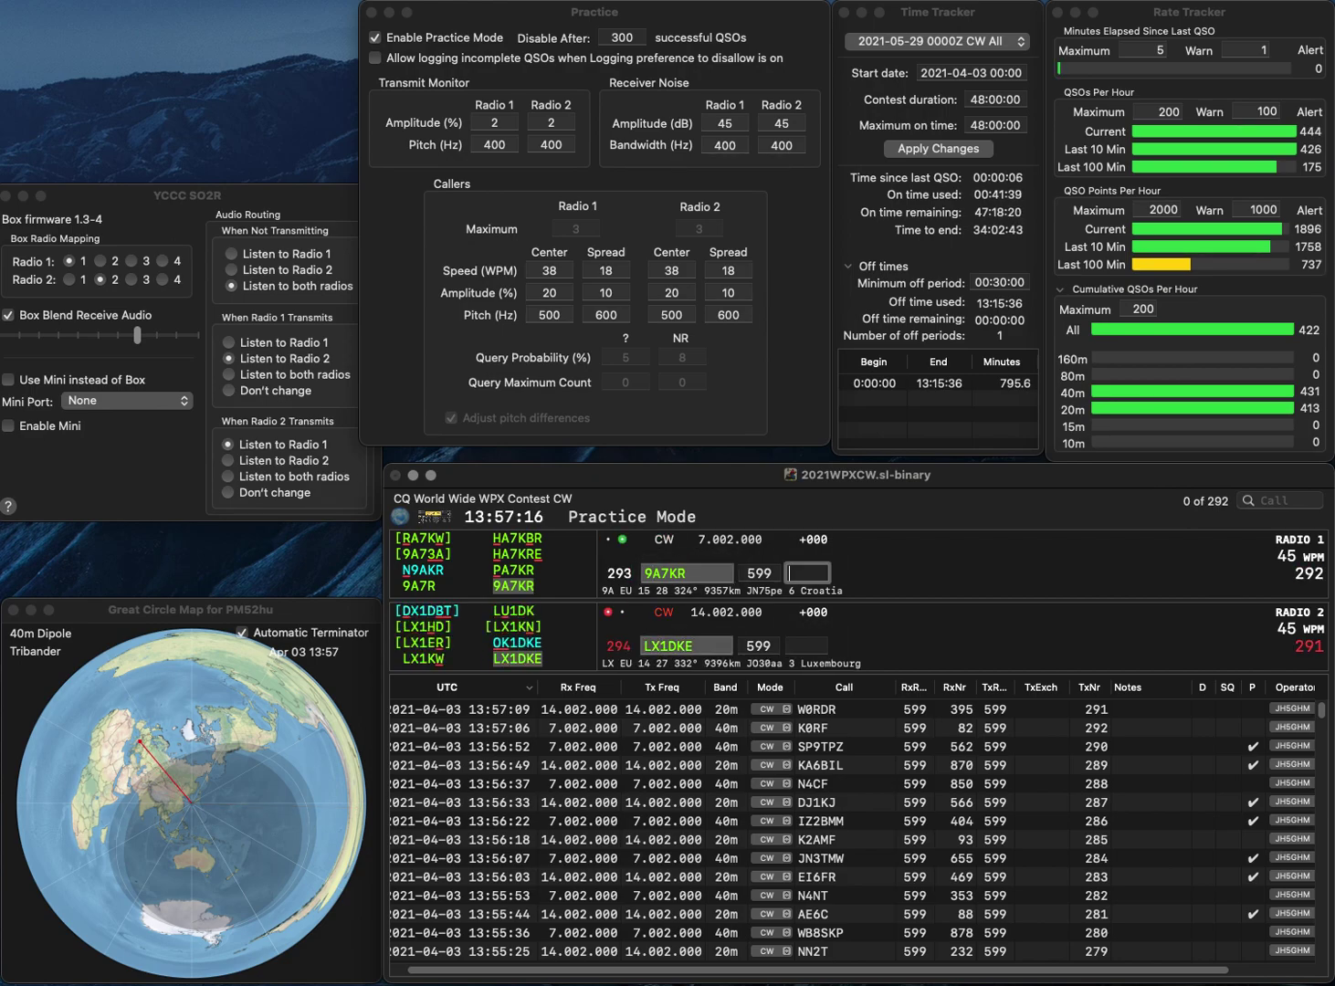
{"action": "type", "text": "987"}
{"action": "key", "text": "Return"}
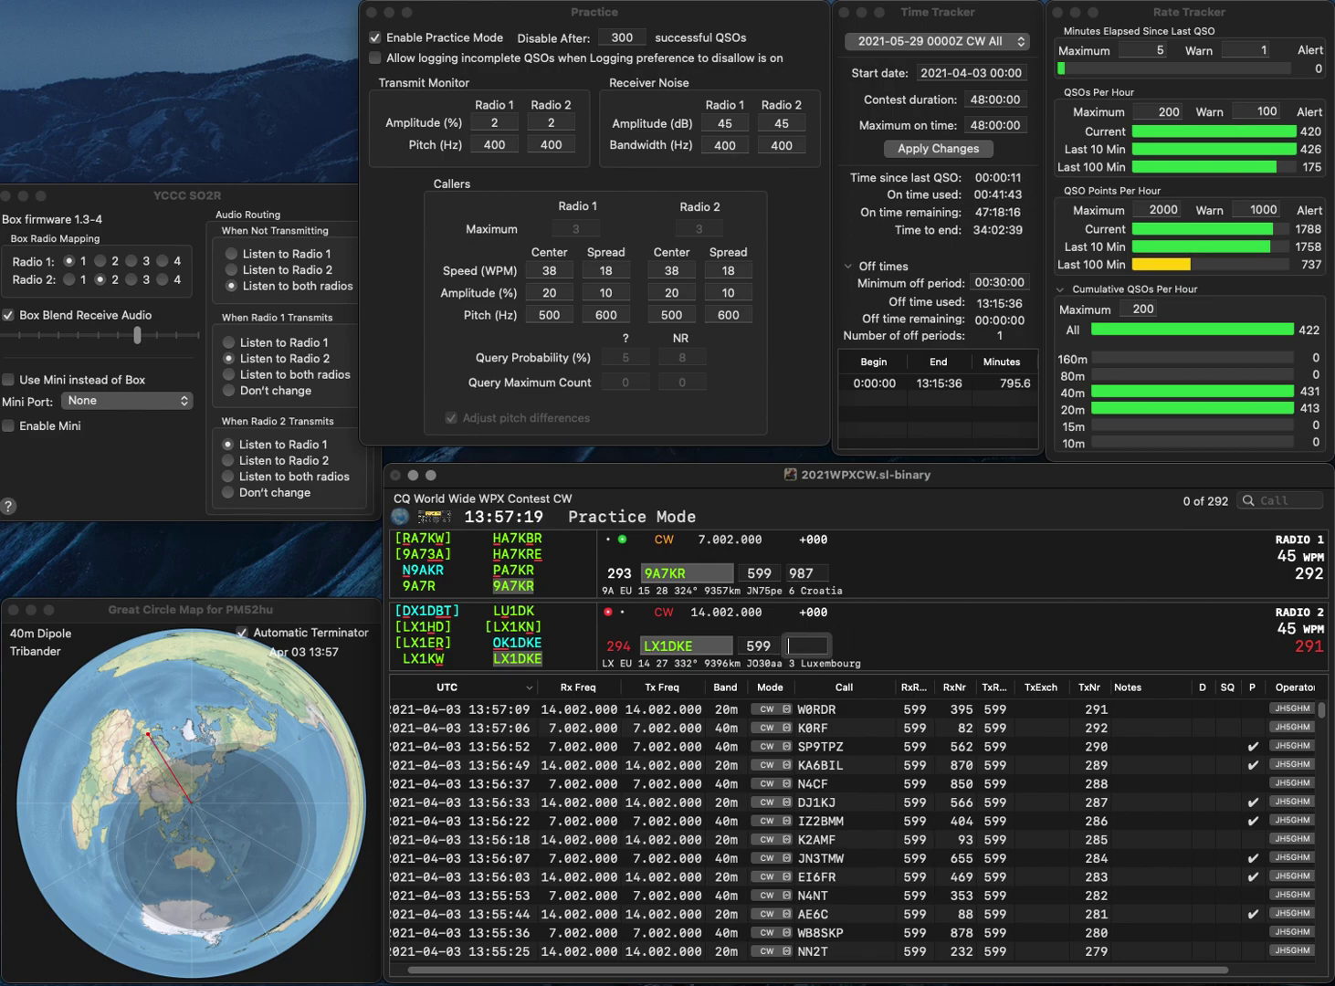
{"action": "type", "text": "18"}
{"action": "key", "text": "Return"}
{"action": "type", "text": "K0AV/7"}
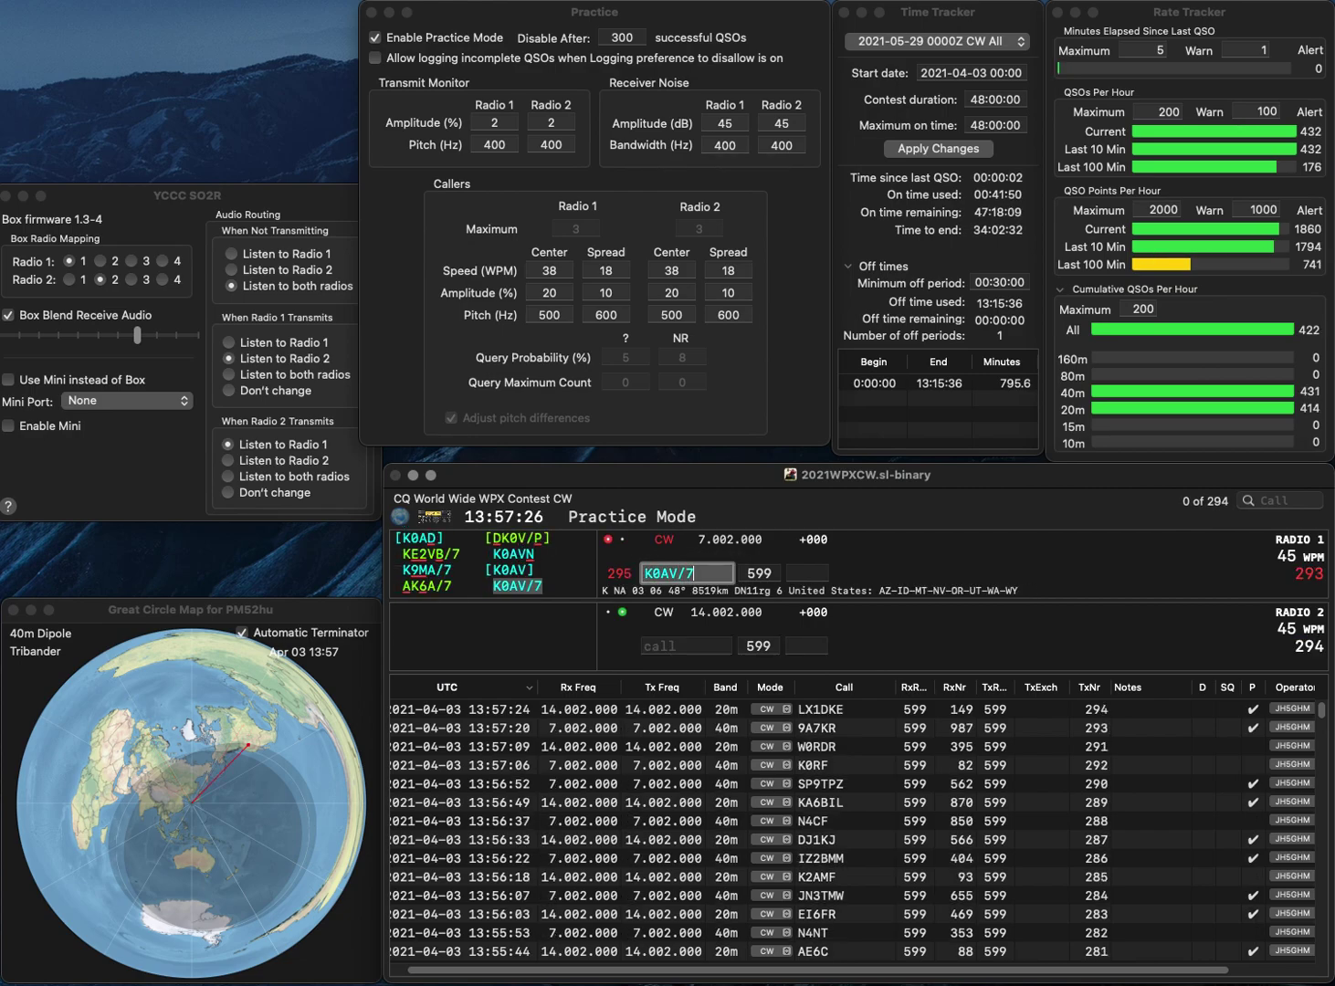
{"action": "key", "text": "Return"}
{"action": "type", "text": "KC3"}
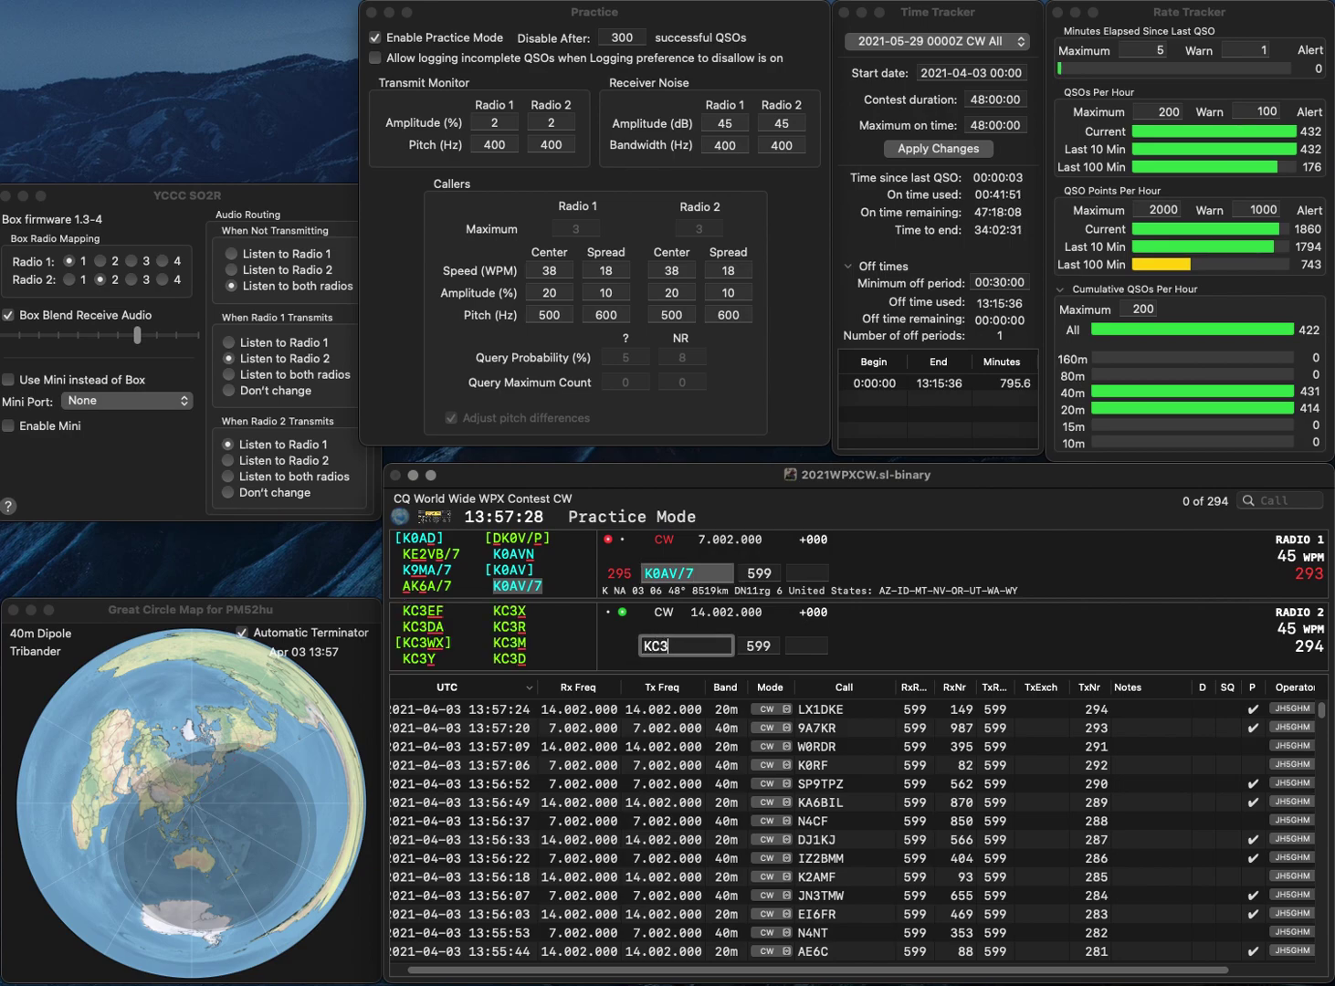
{"action": "type", "text": "LZT"}
{"action": "key", "text": "Return"}
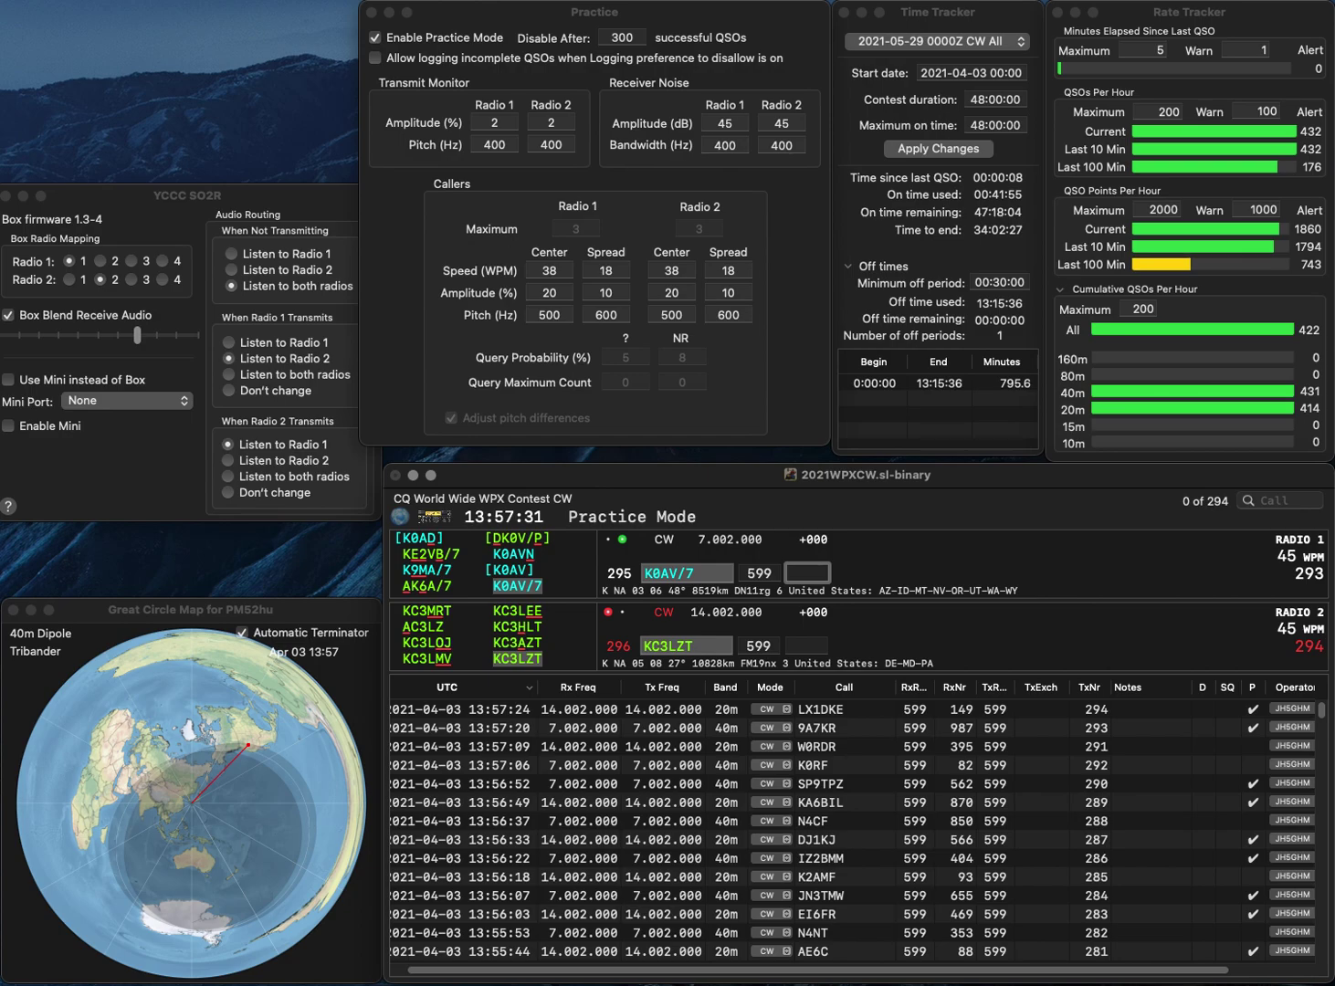
{"action": "type", "text": "337"}
{"action": "key", "text": "Tab"}
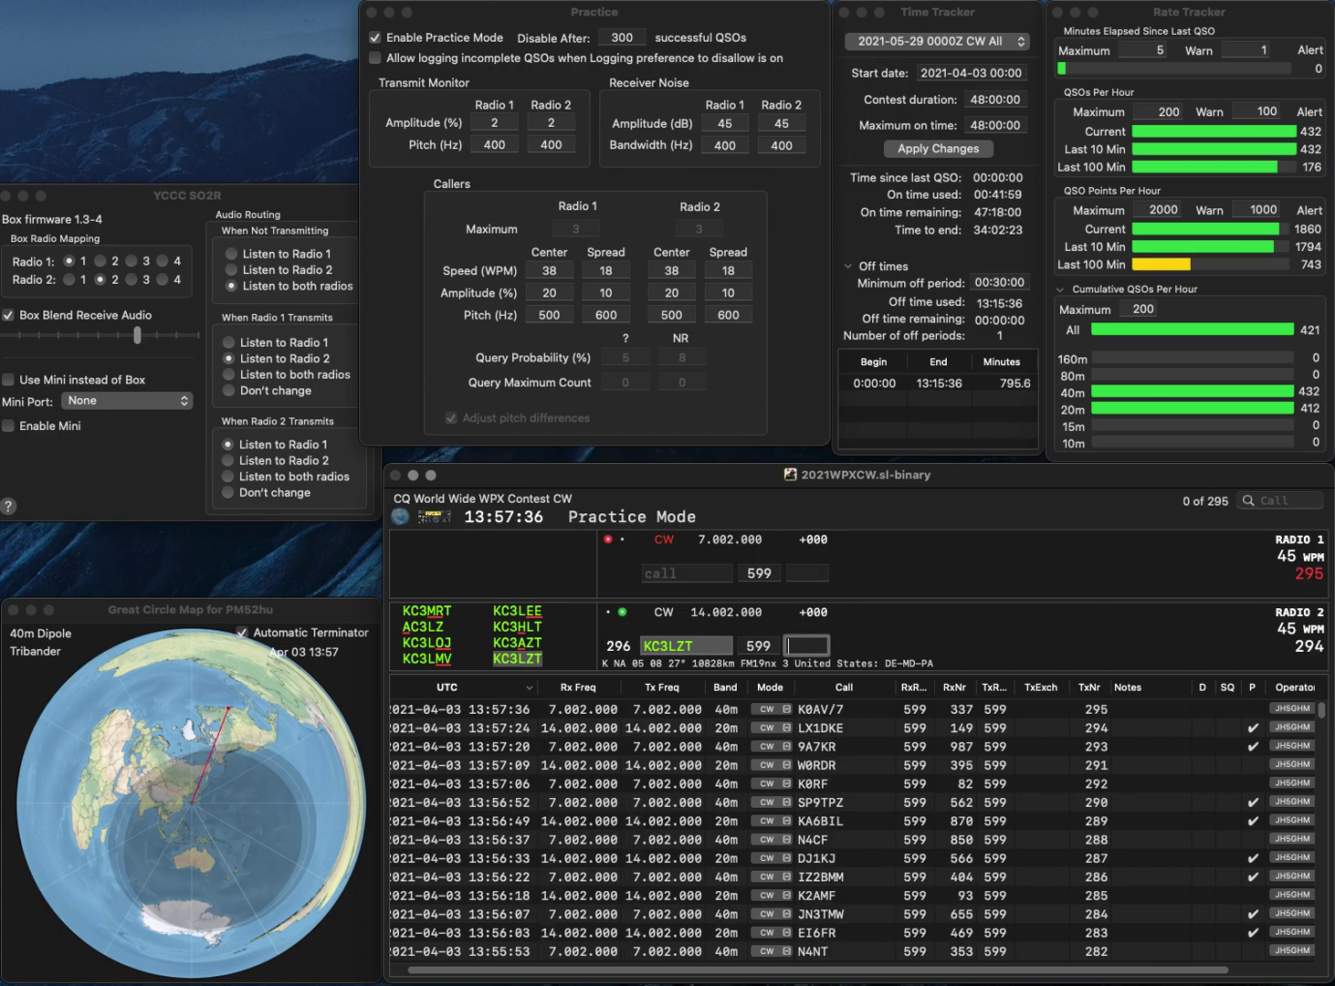
{"action": "type", "text": "9"}
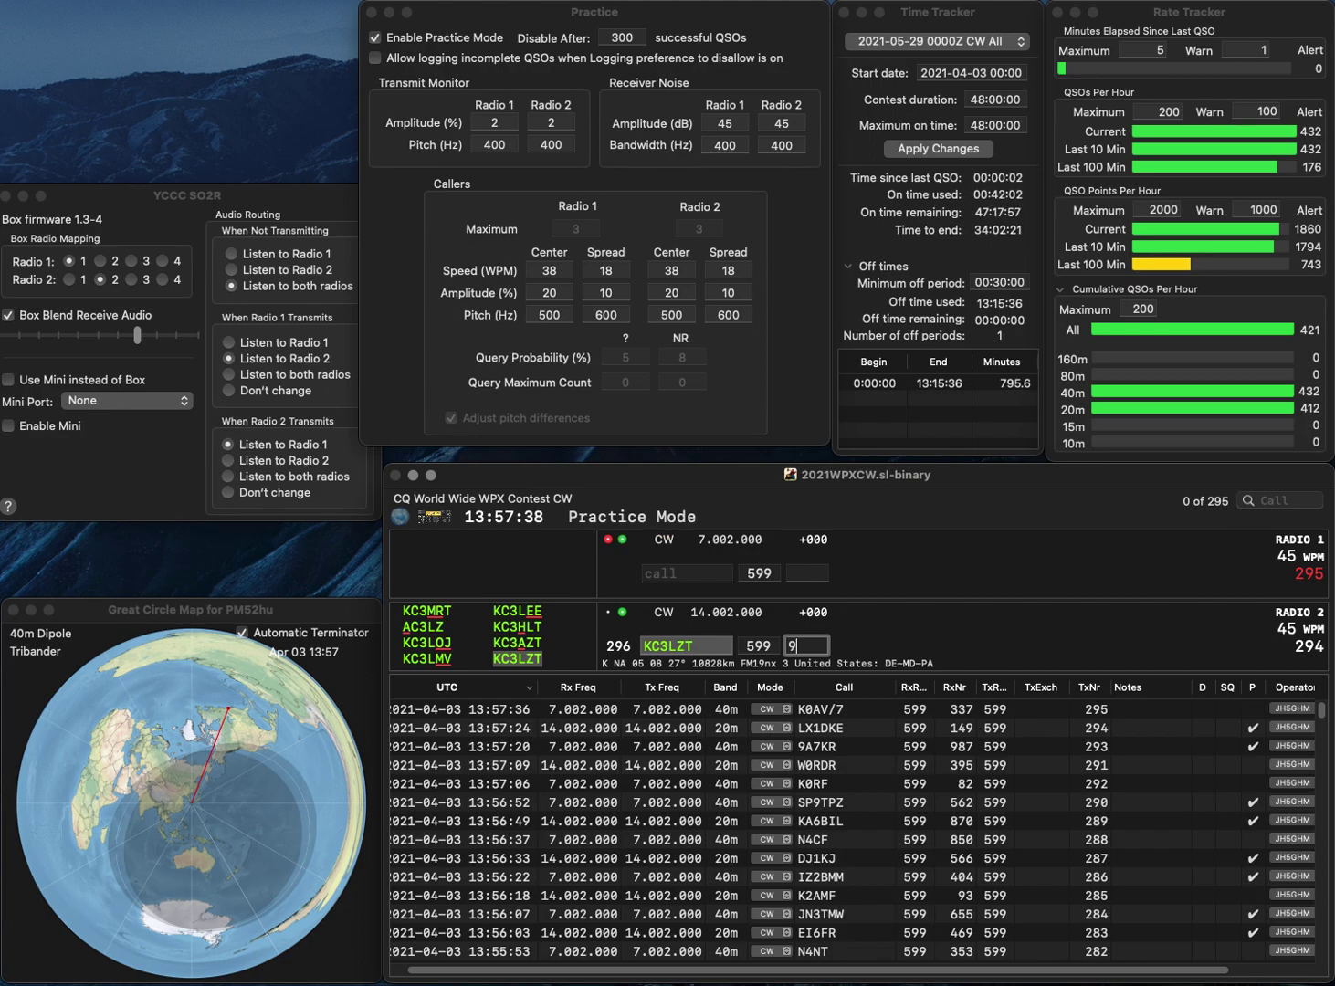
{"action": "type", "text": "56"}
{"action": "key", "text": "Return"}
Enter VE7SS on Radio 1 and JA7CPW on Radio 2, sending the exchange to each.
{"action": "type", "text": "E7"}
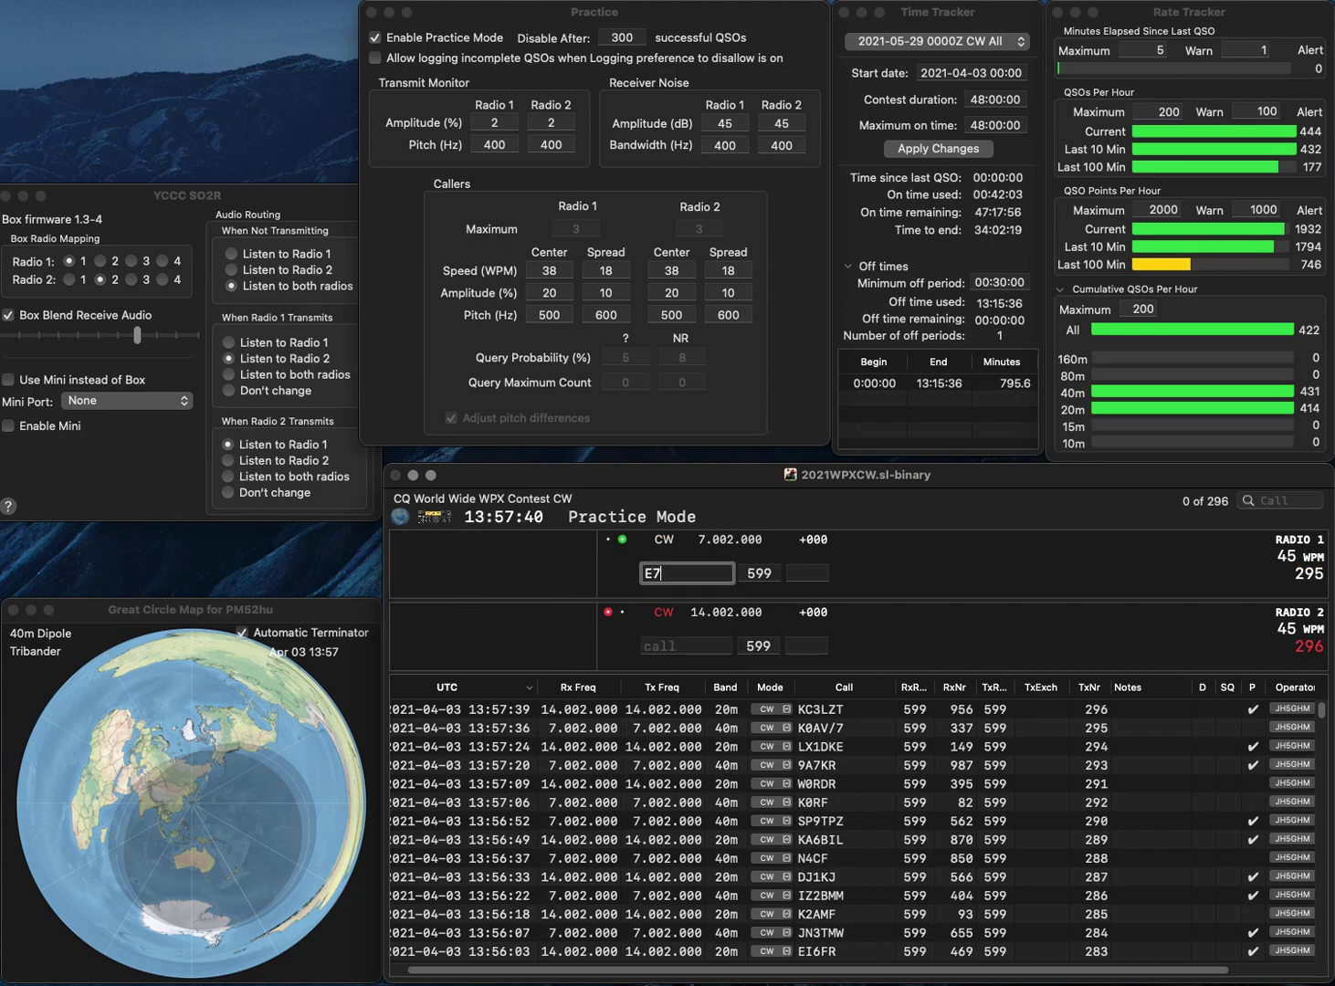
{"action": "type", "text": "S"}
{"action": "type", "text": "V"}
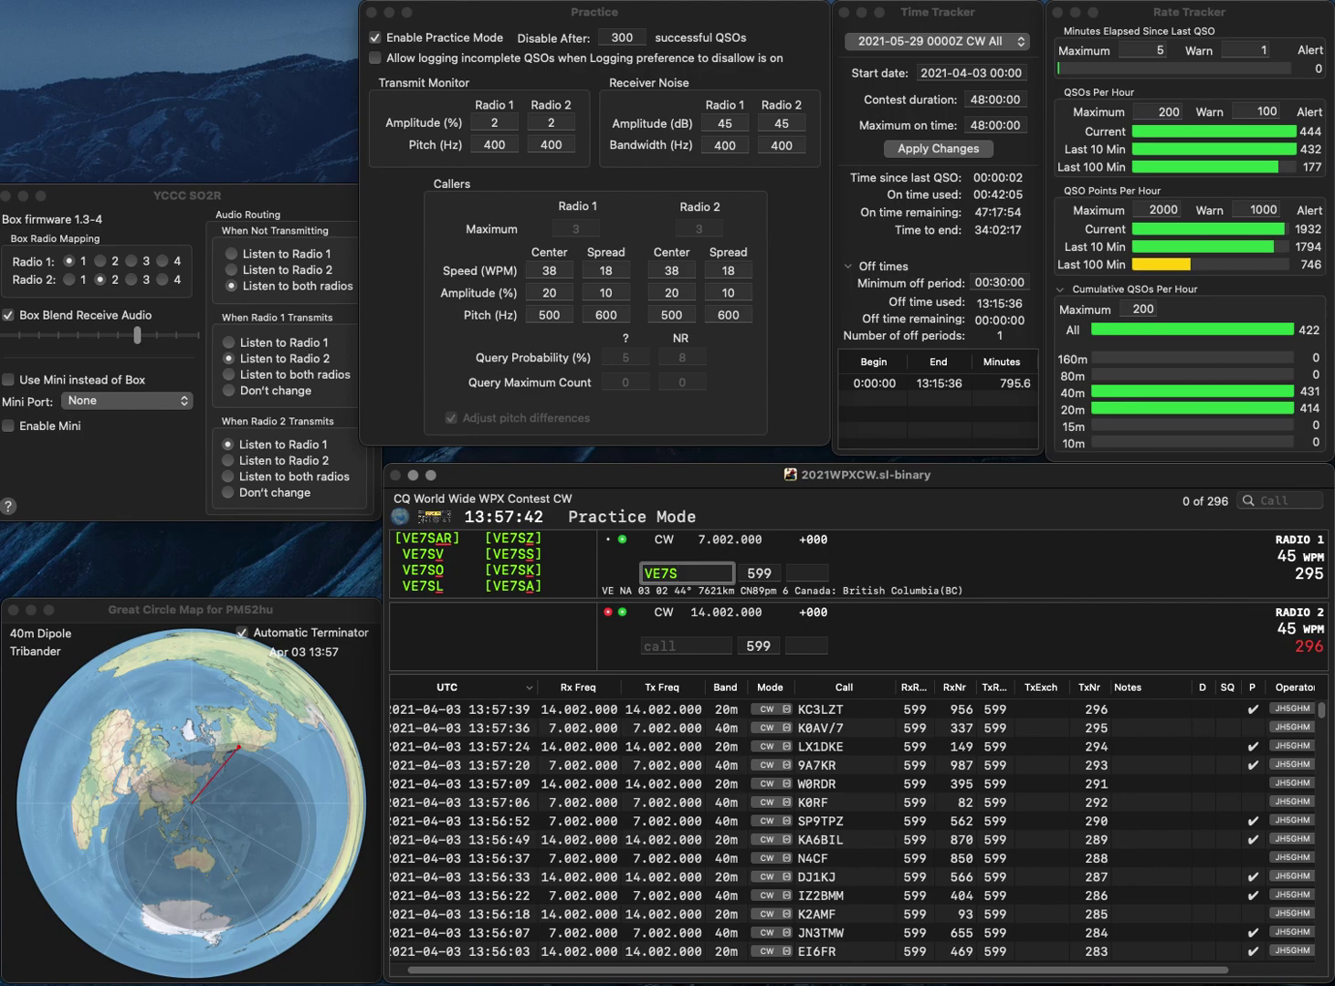
{"action": "type", "text": "S"}
{"action": "key", "text": "Return"}
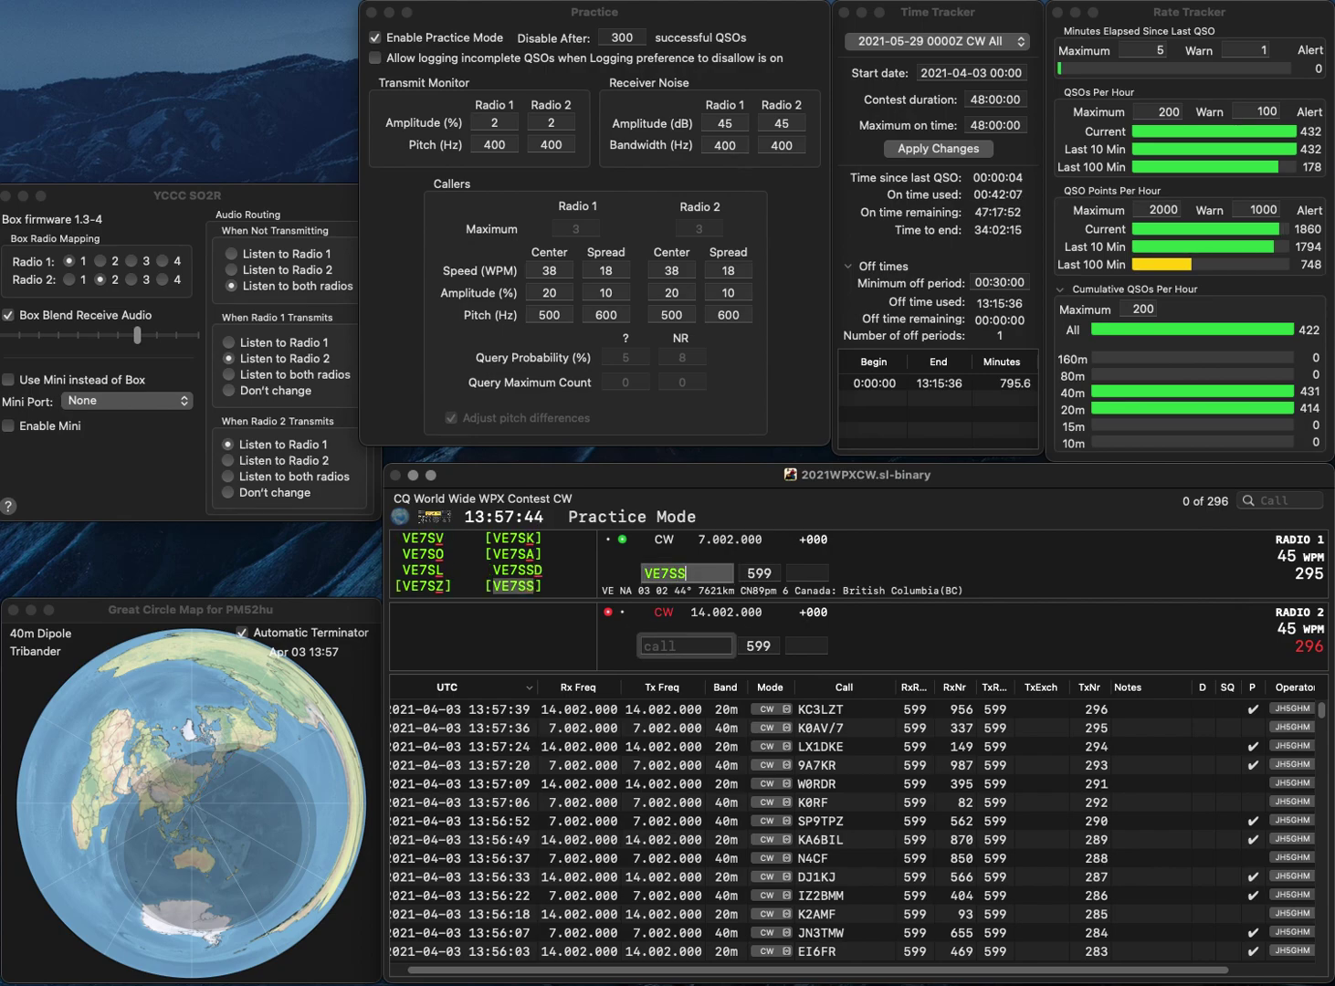
{"action": "type", "text": "JA"}
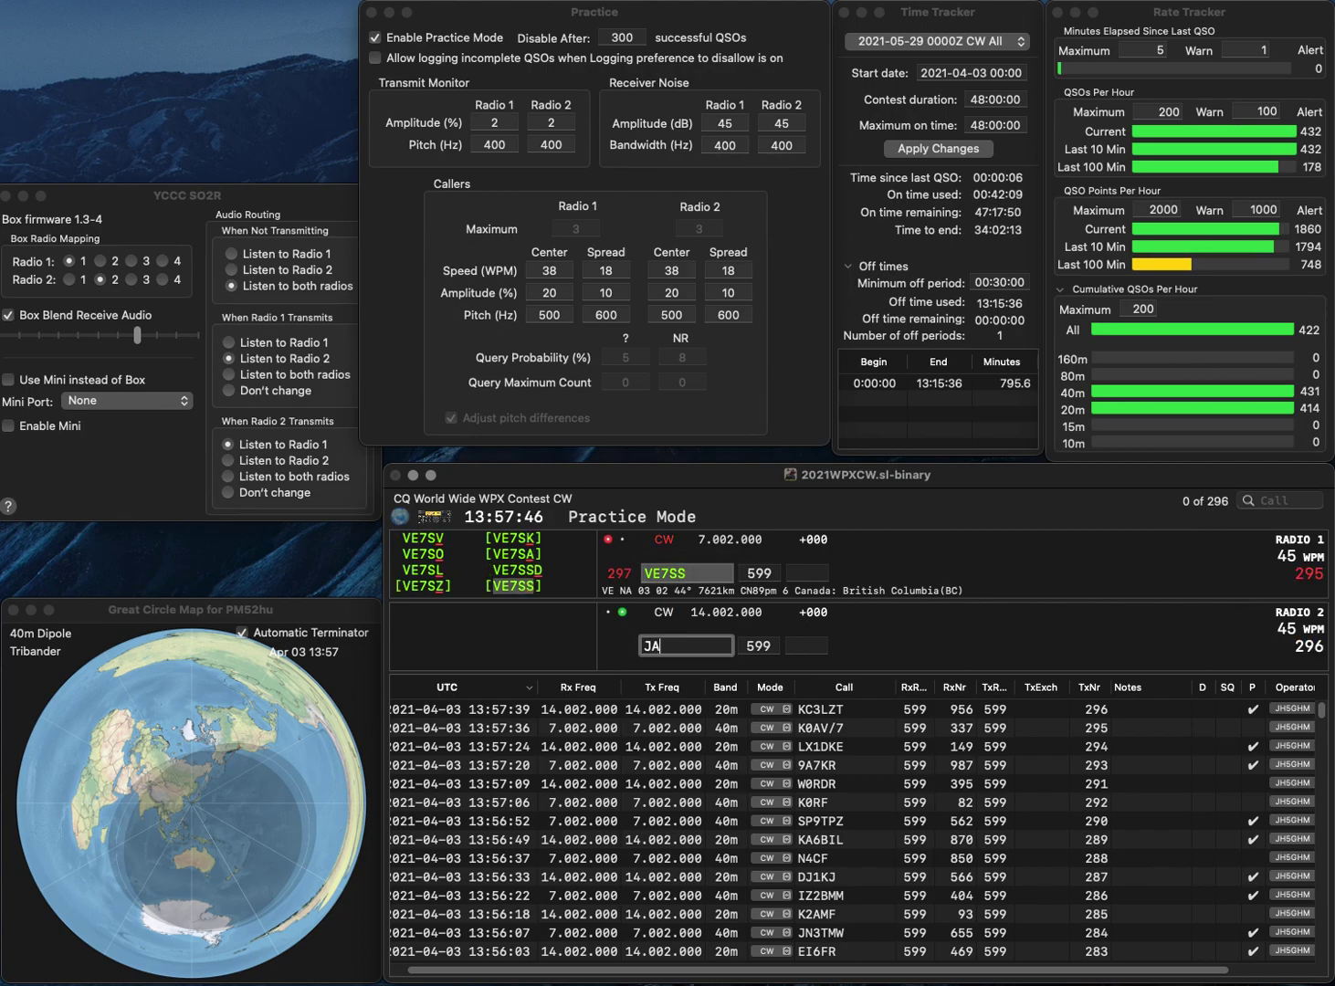
{"action": "type", "text": "7CPW"}
{"action": "key", "text": "Return"}
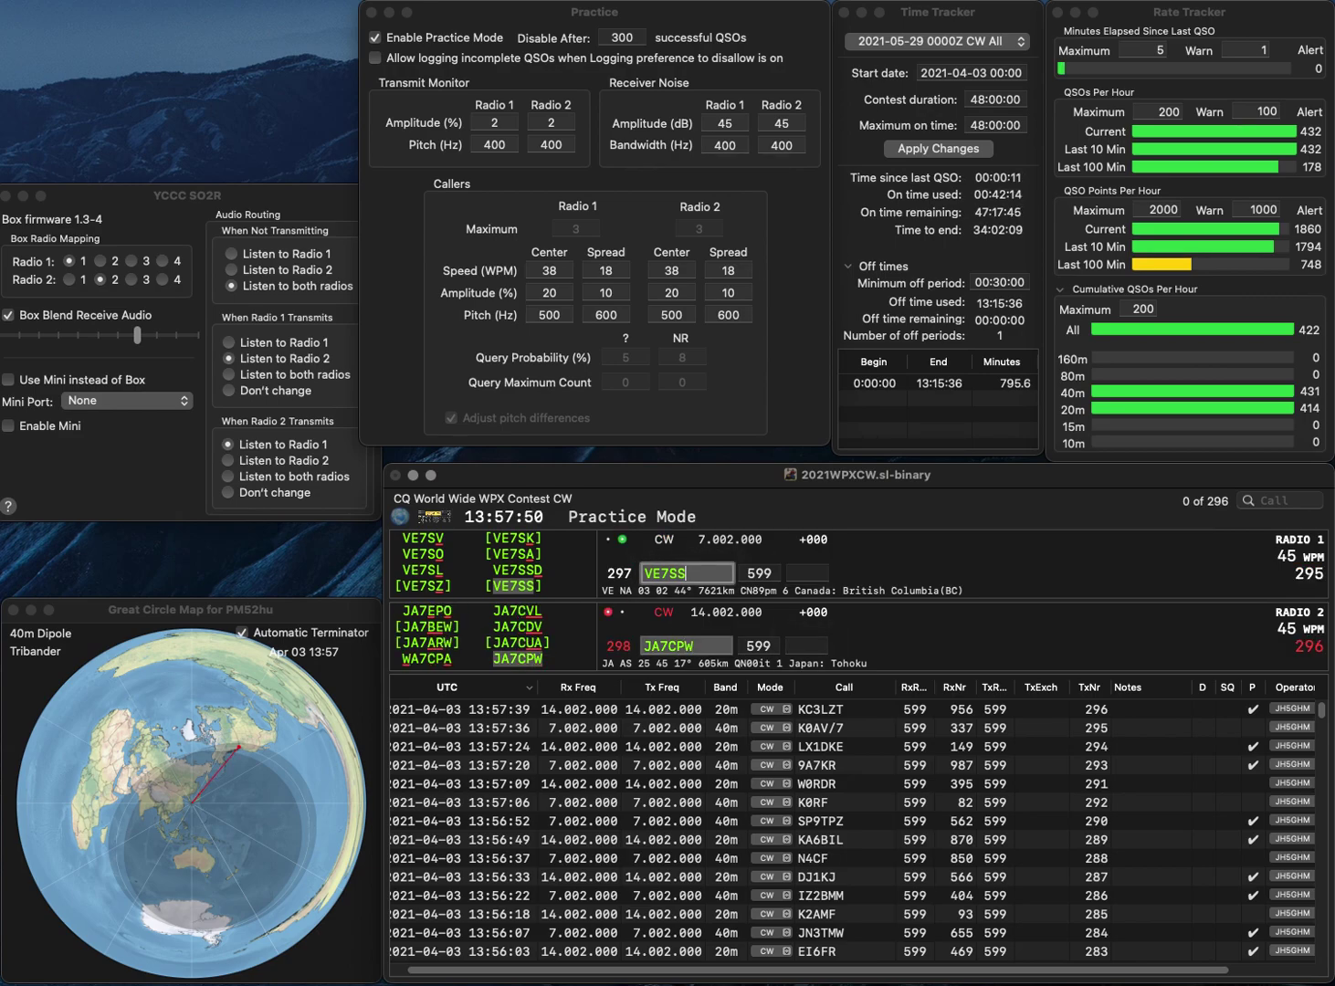
Correct the Radio 1 call to VE7HH and send its exchange again.
{"action": "key", "text": "BackSpace"}
{"action": "type", "text": "HH"}
{"action": "key", "text": "Return"}
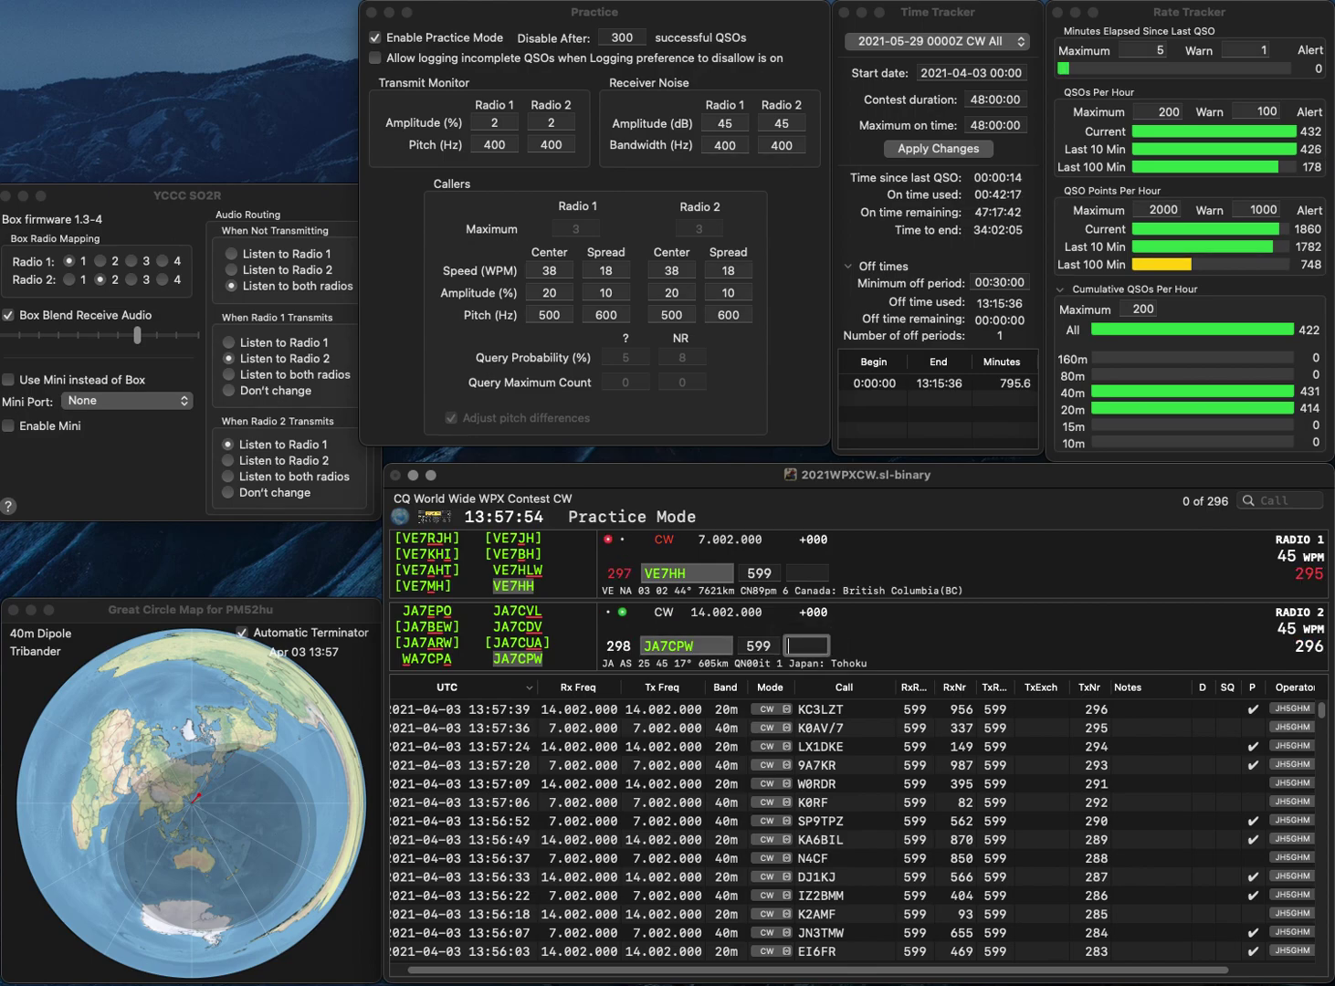
{"action": "type", "text": "562"}
{"action": "key", "text": "Return"}
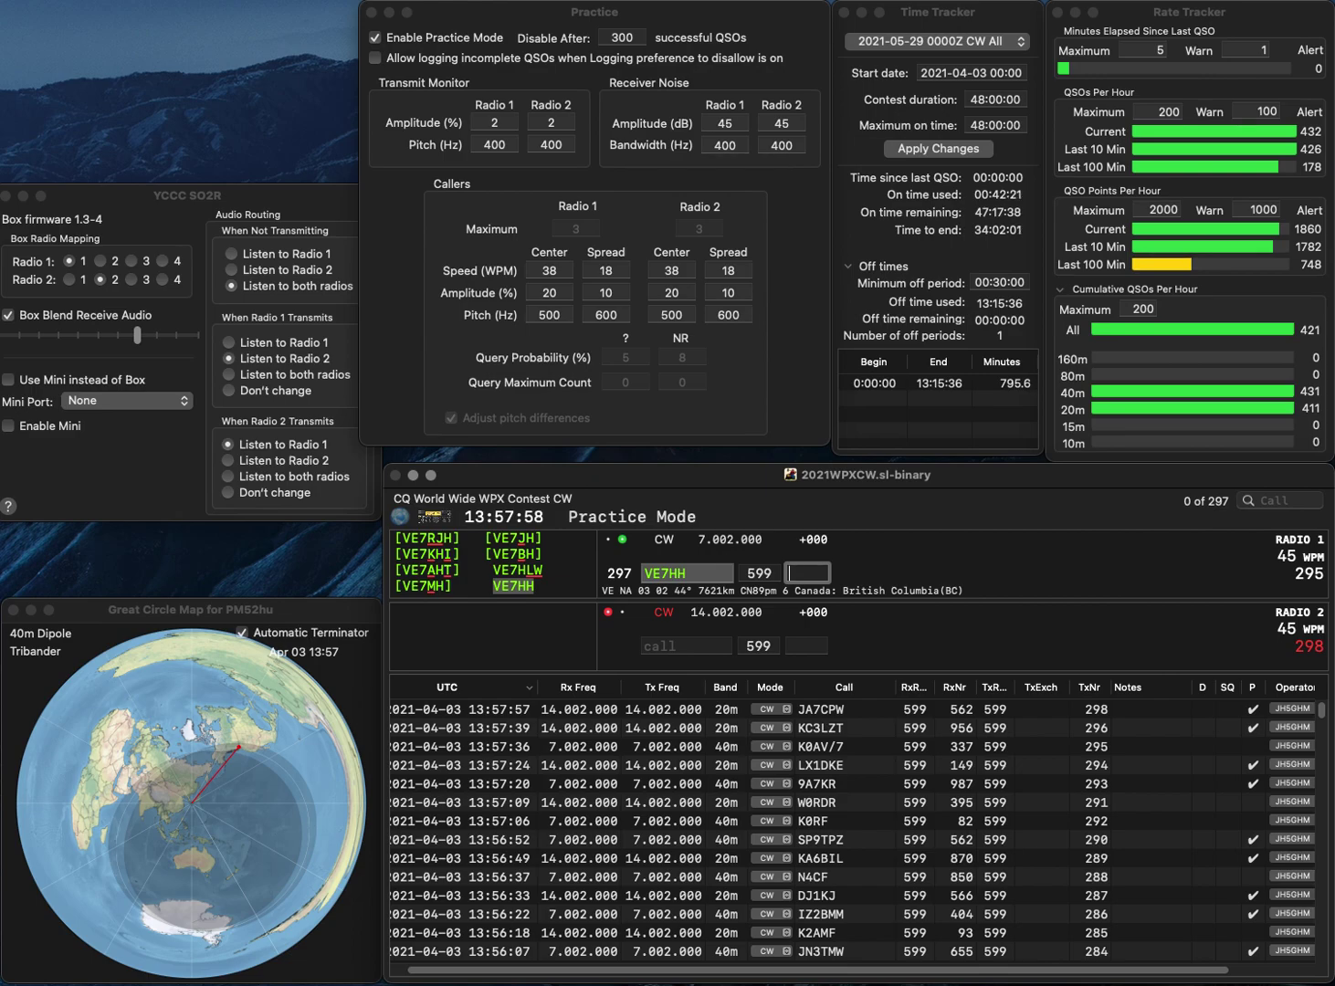
{"action": "type", "text": "19"}
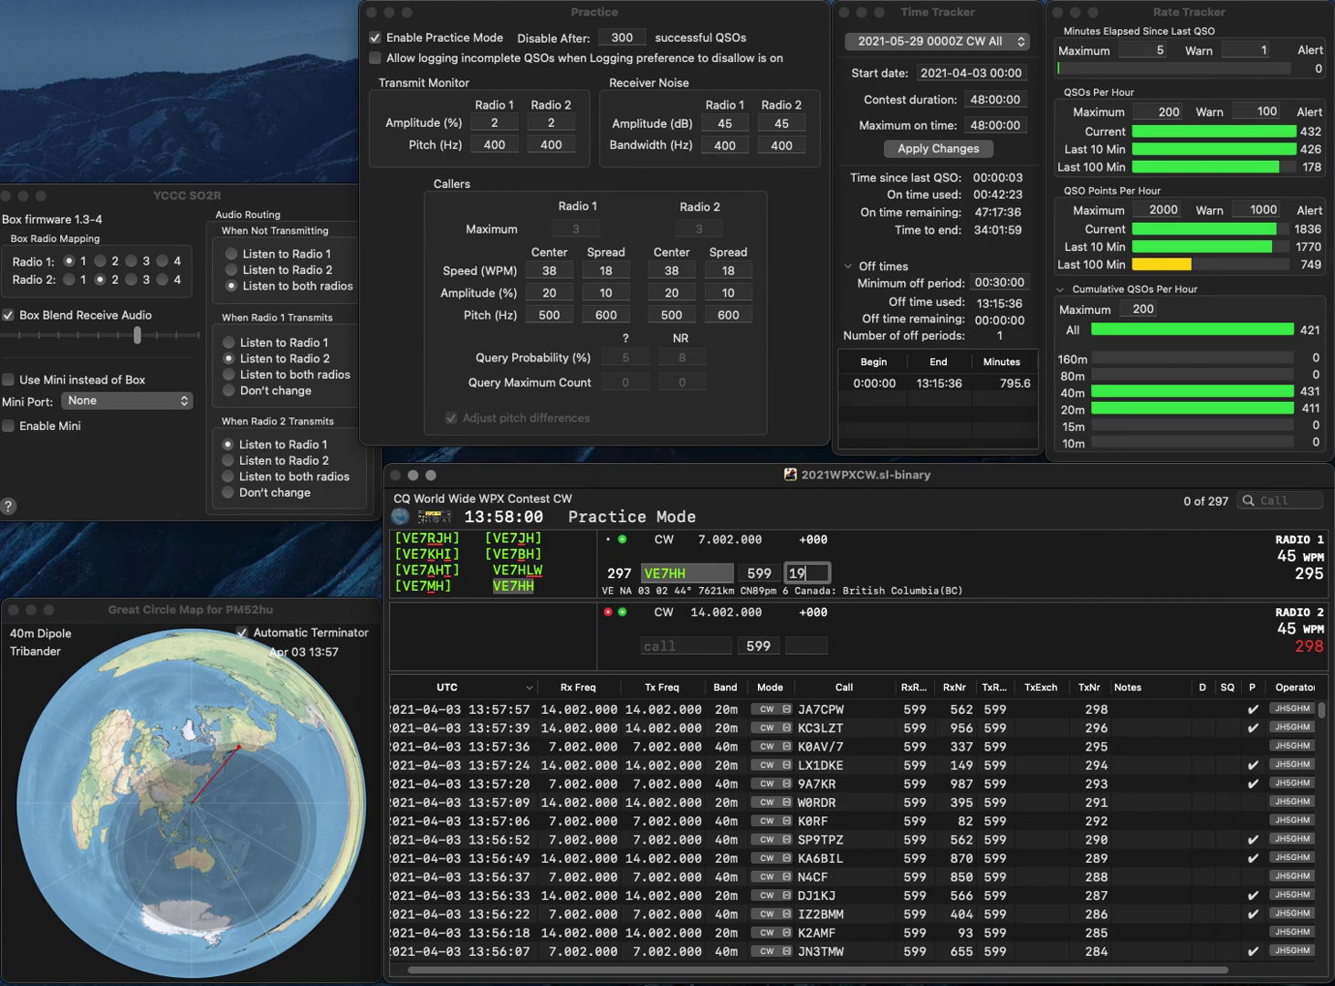
{"action": "key", "text": "Return"}
Send exchanges to the partial call 3ESU on Radio 2 and KE0A on Radio 1, and correct the Radio 2 call to VE2ESU, sending again.
{"action": "type", "text": "3ESU"}
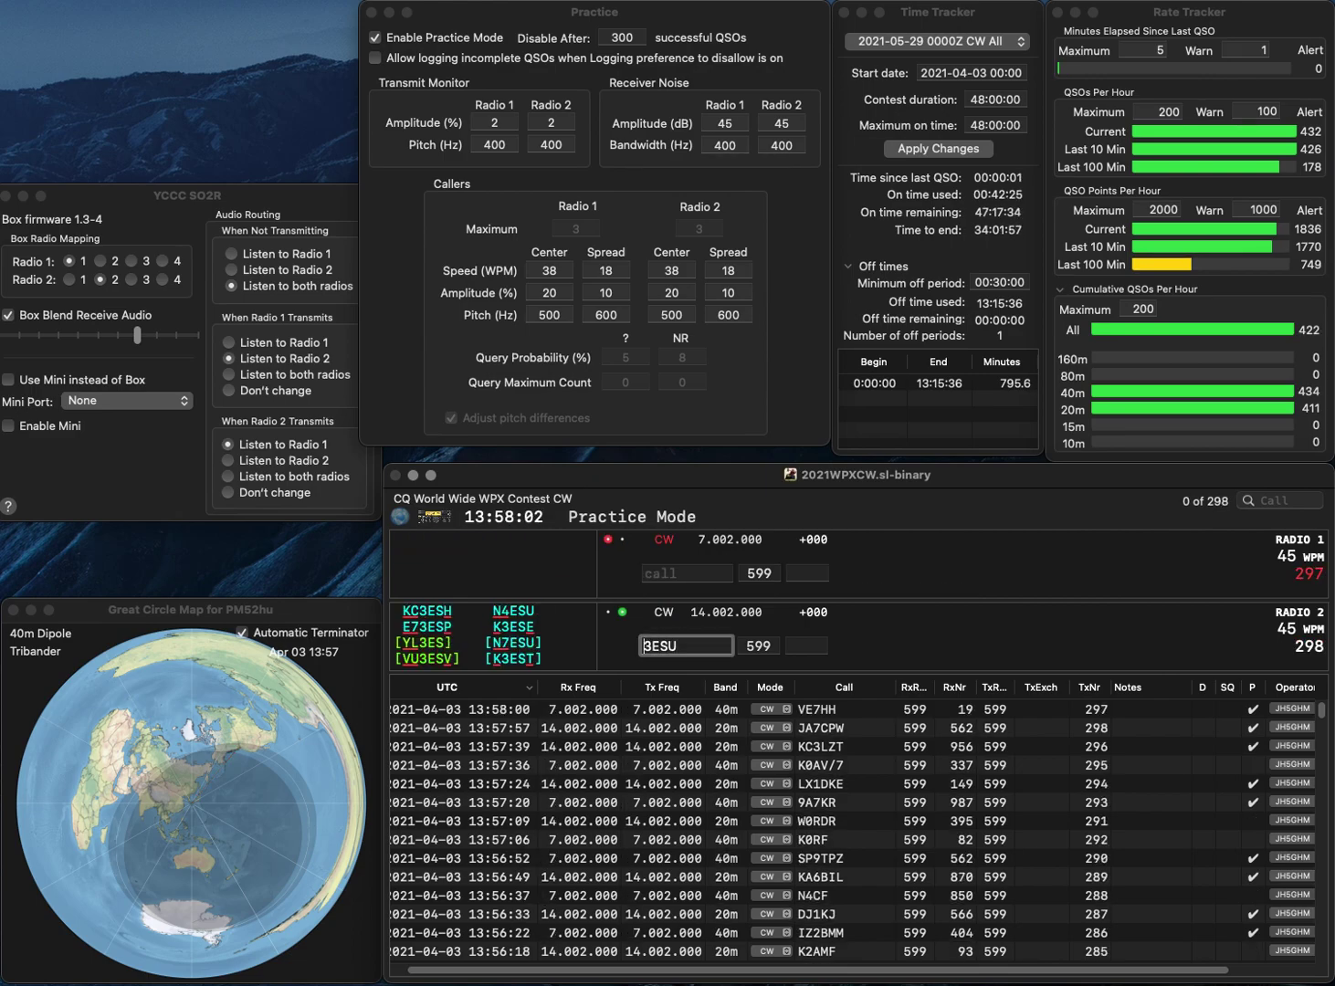
{"action": "key", "text": "Return"}
{"action": "type", "text": "KE0A"}
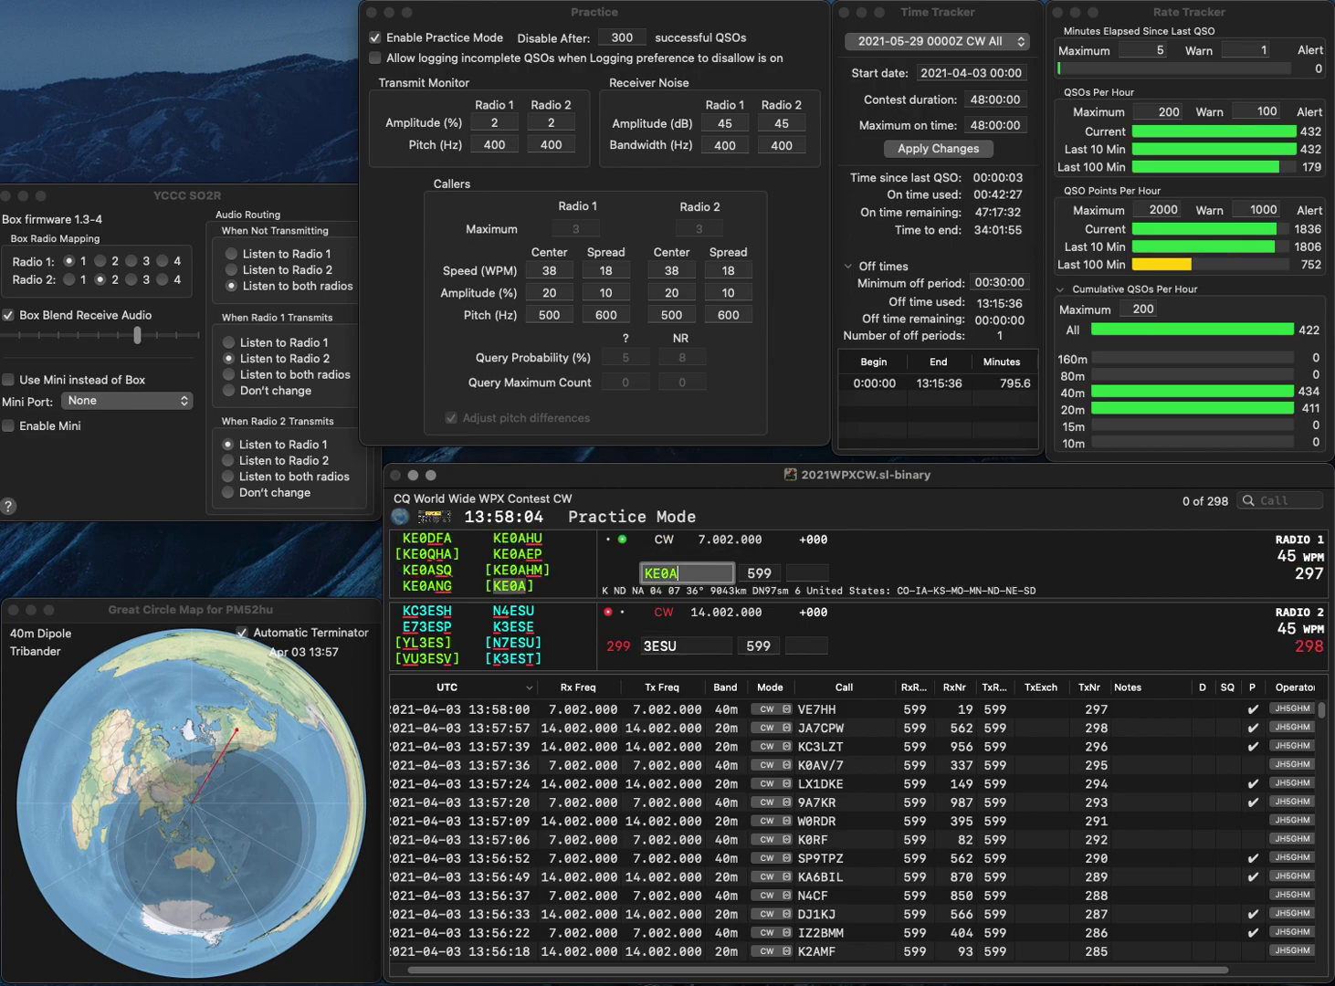
{"action": "key", "text": "Return"}
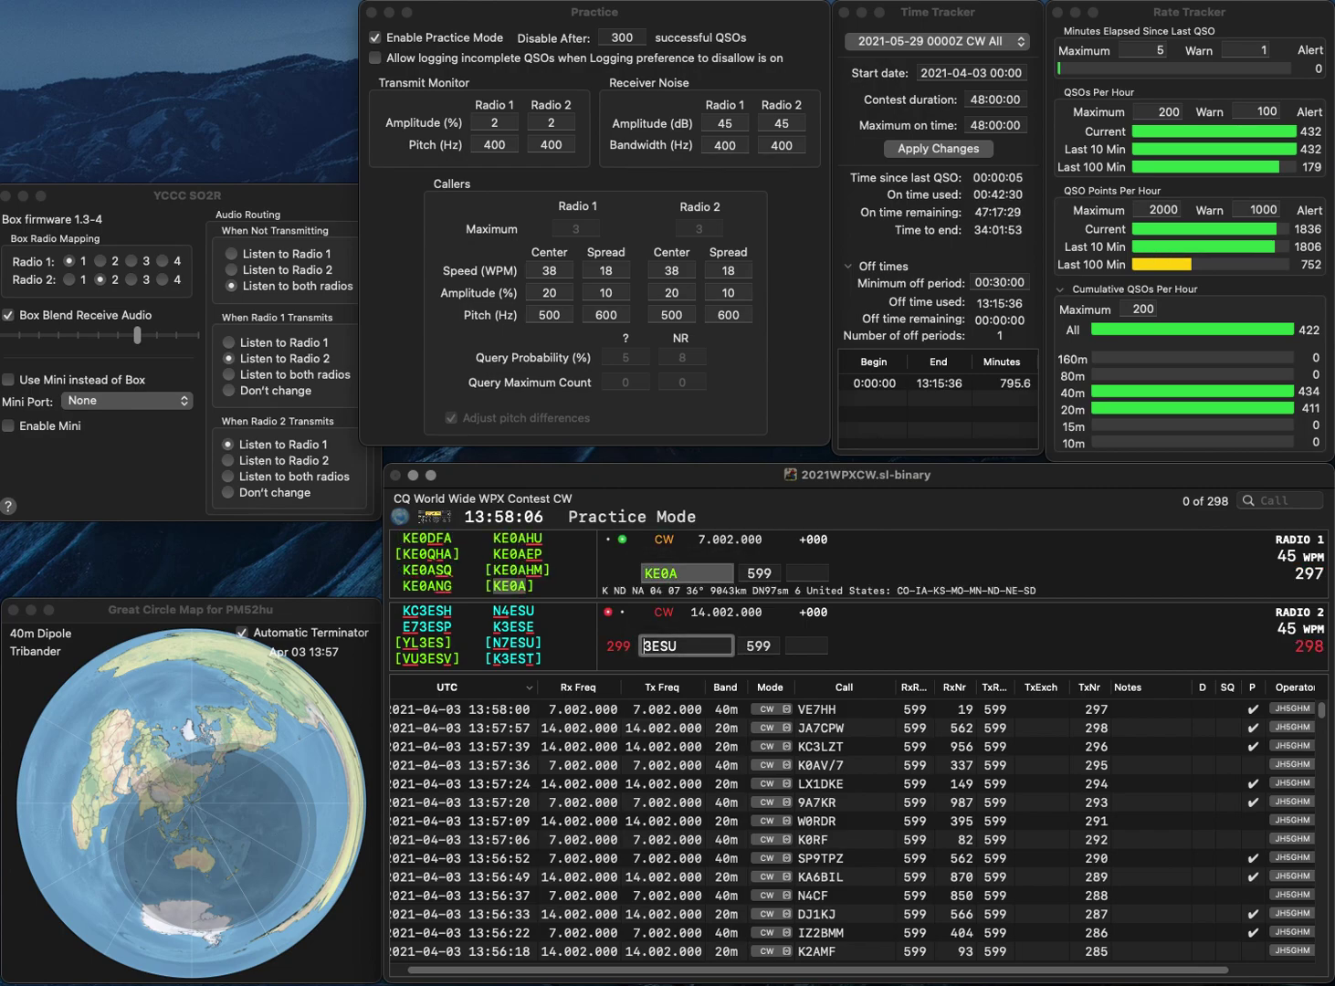
{"action": "type", "text": "VE2"}
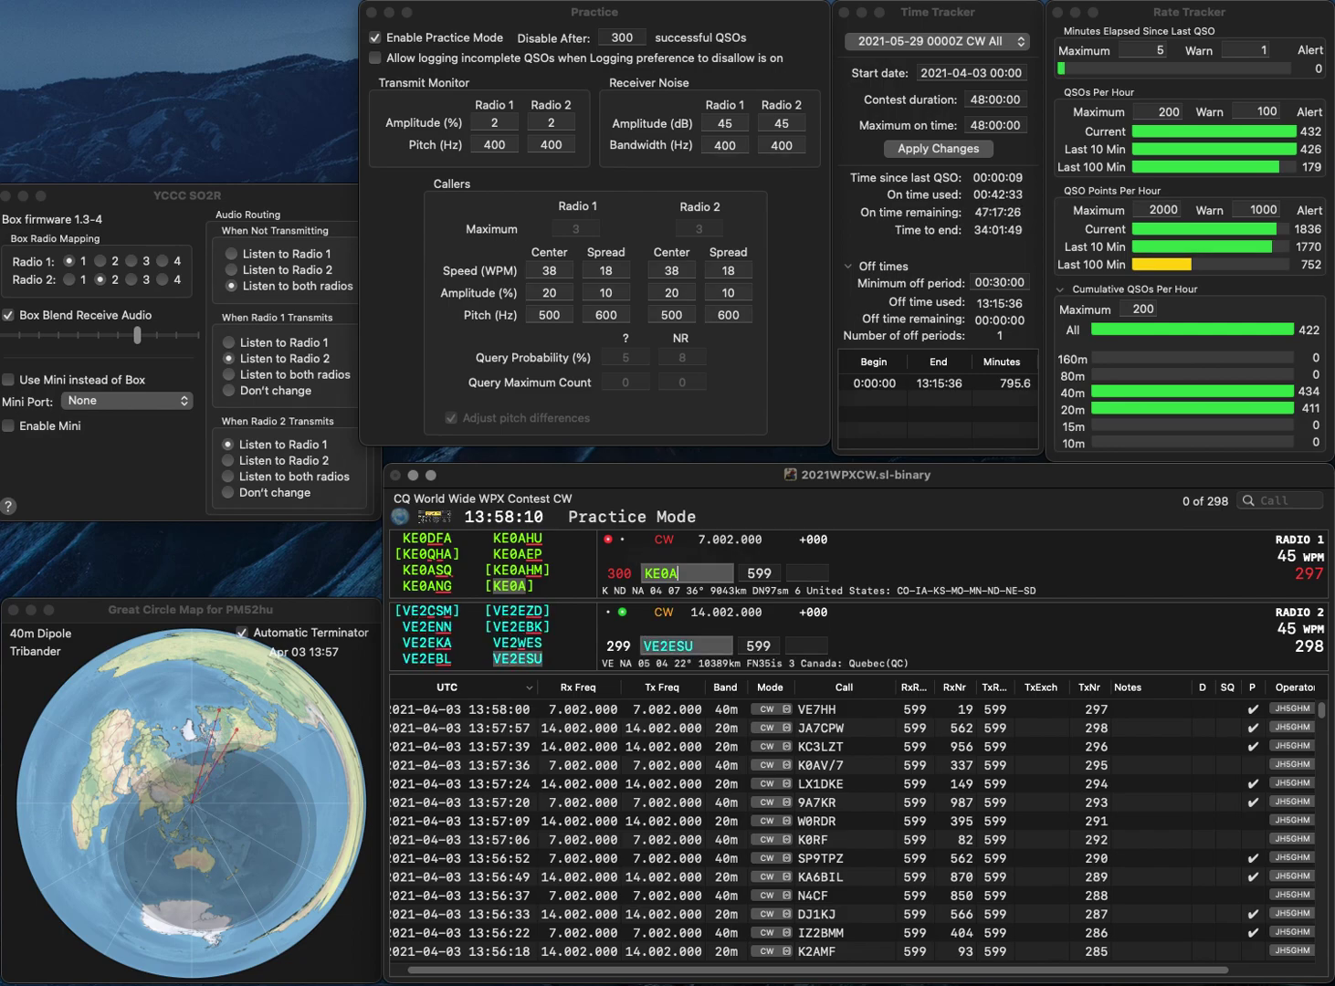
{"action": "key", "text": "Return"}
{"action": "type", "text": "119"}
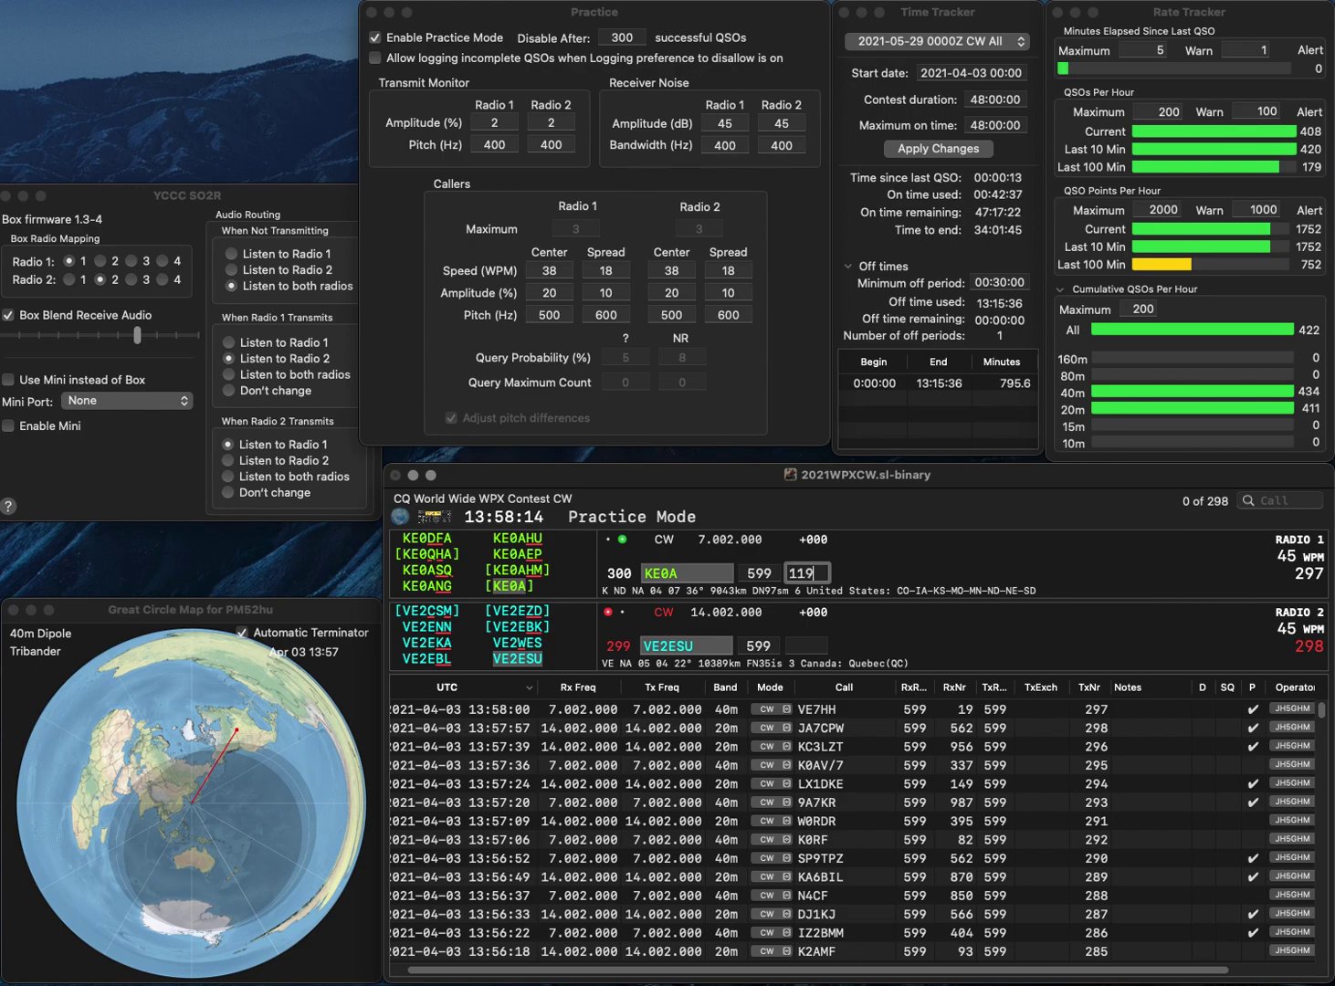
{"action": "key", "text": "Return"}
{"action": "key", "text": "Return"}
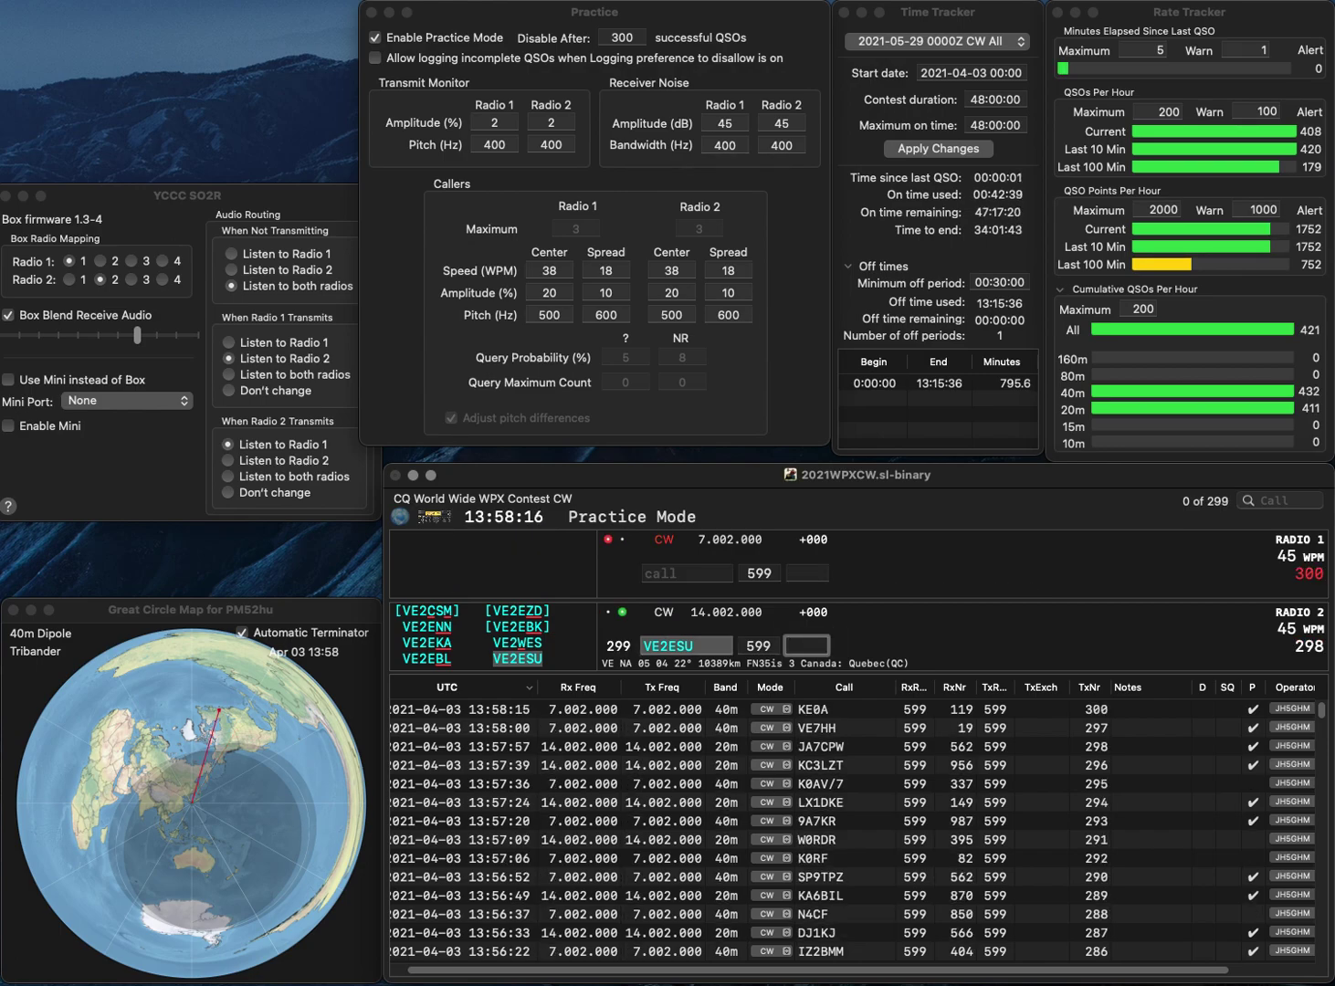
{"action": "type", "text": "681"}
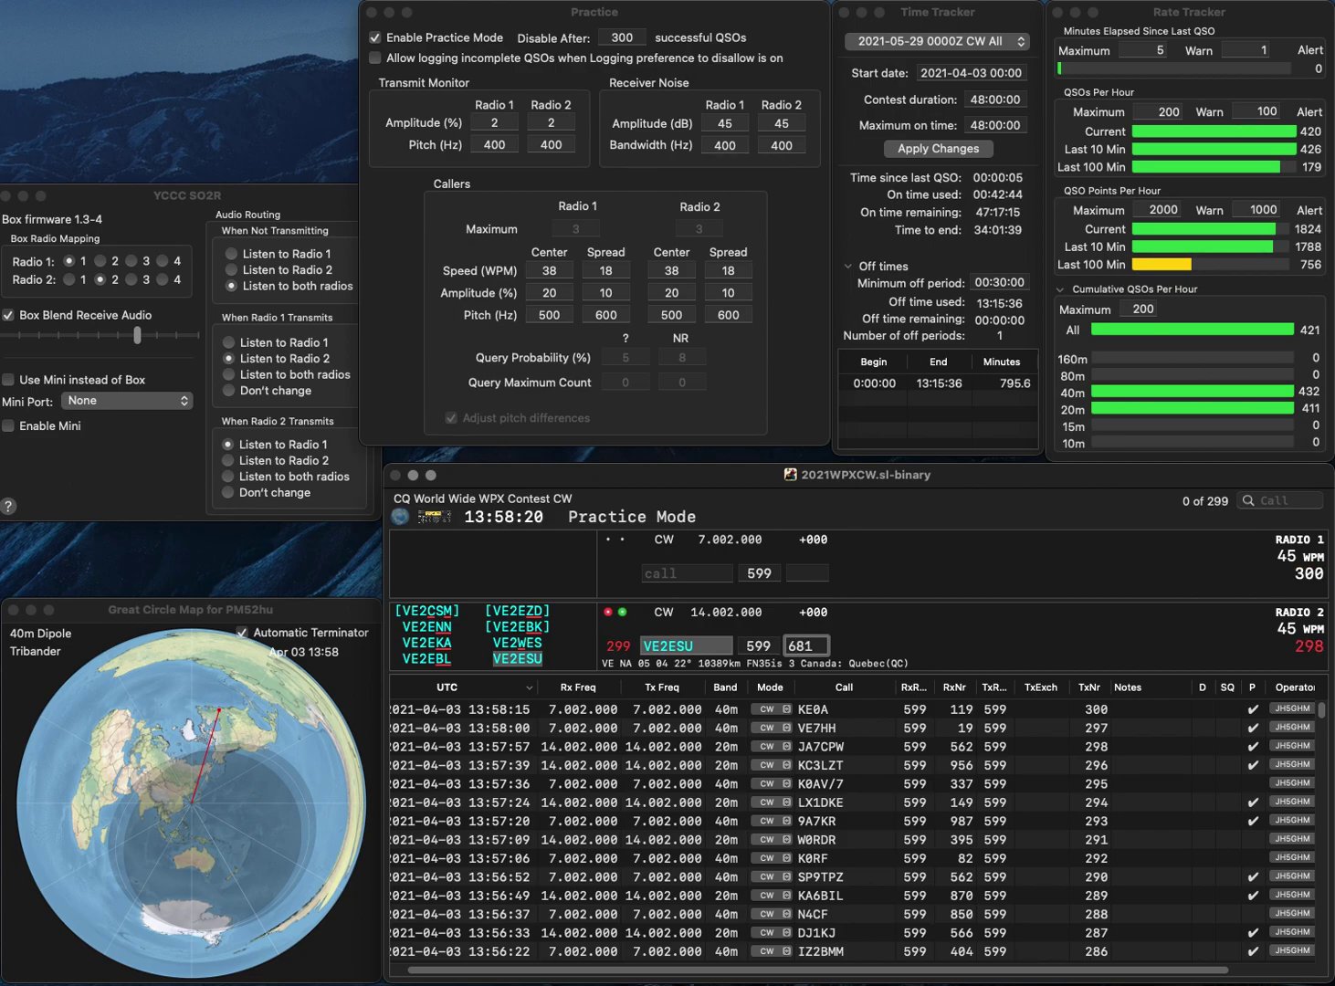
{"action": "key", "text": "Return"}
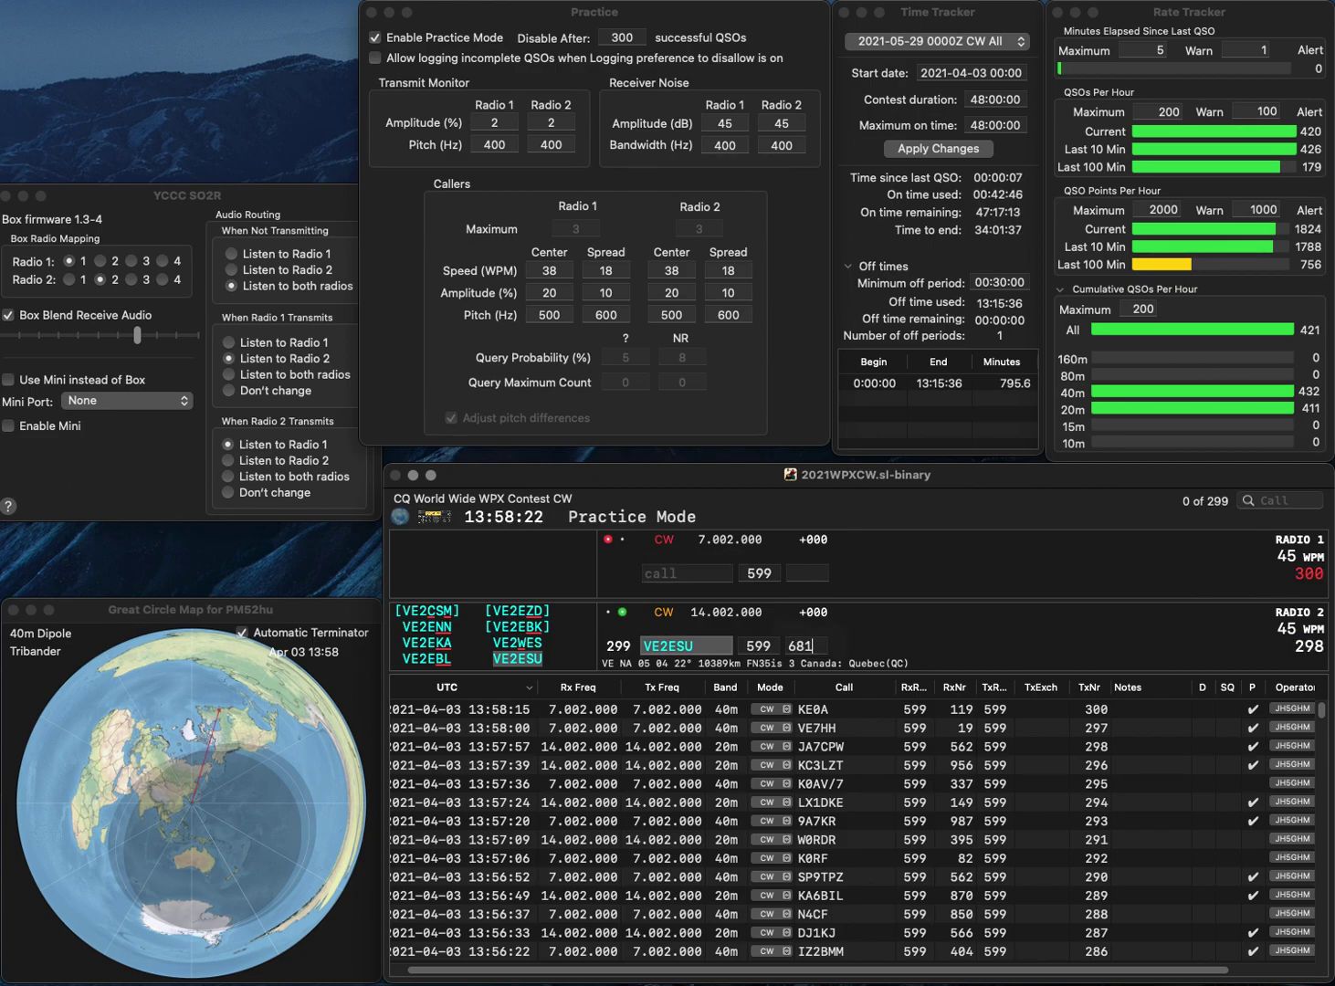
Enter LZ1QV on Radio 1 and W8UCO on Radio 2, sending the exchange to each.
{"action": "type", "text": "LZ1QV"}
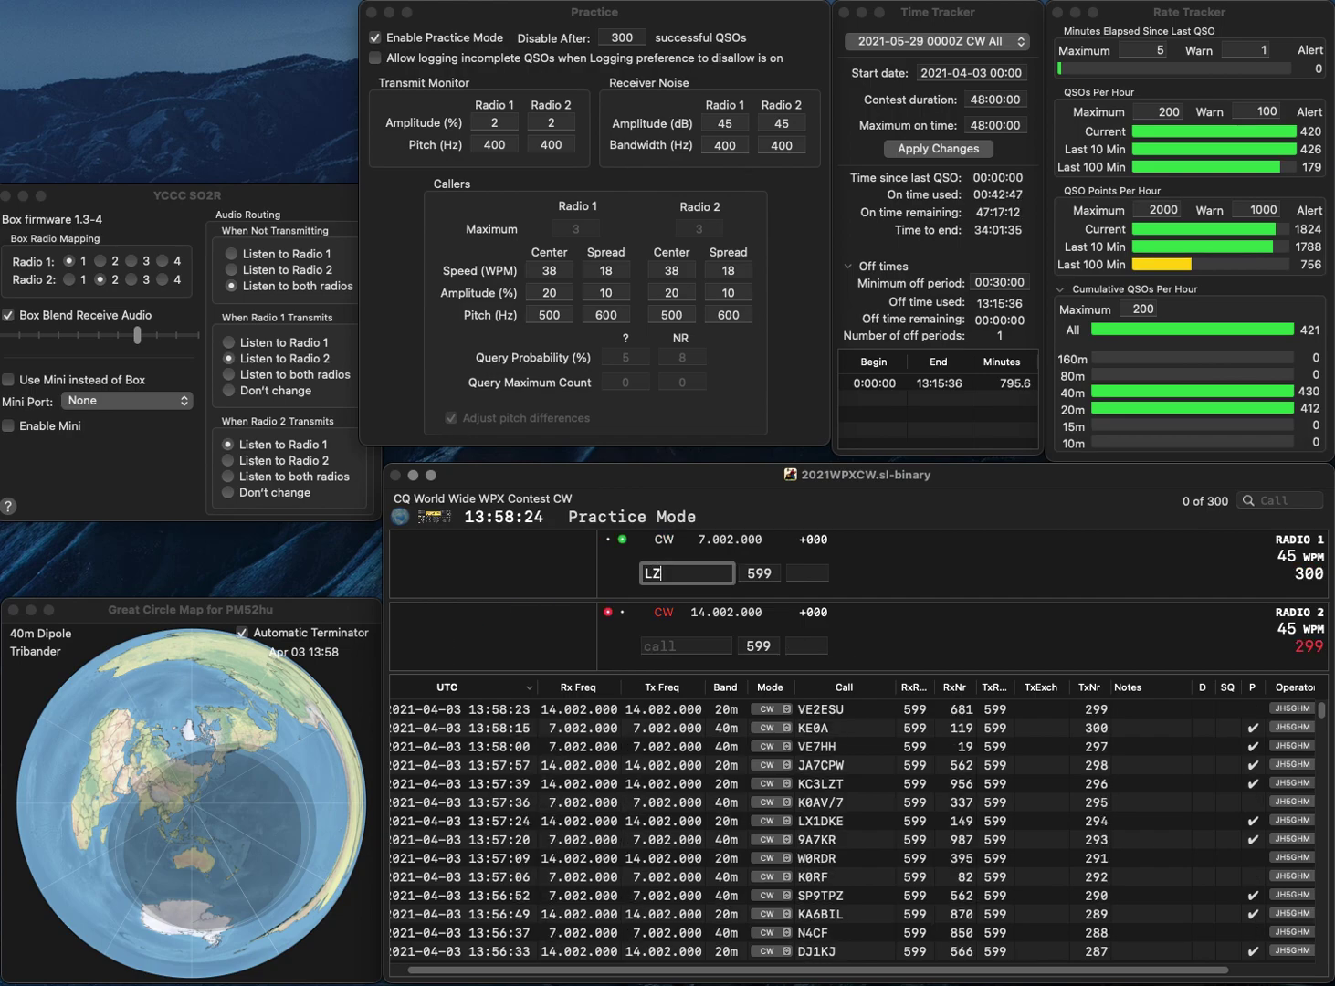
{"action": "key", "text": "backslash"}
{"action": "type", "text": "W8UCC"}
{"action": "key", "text": "BackSpace"}
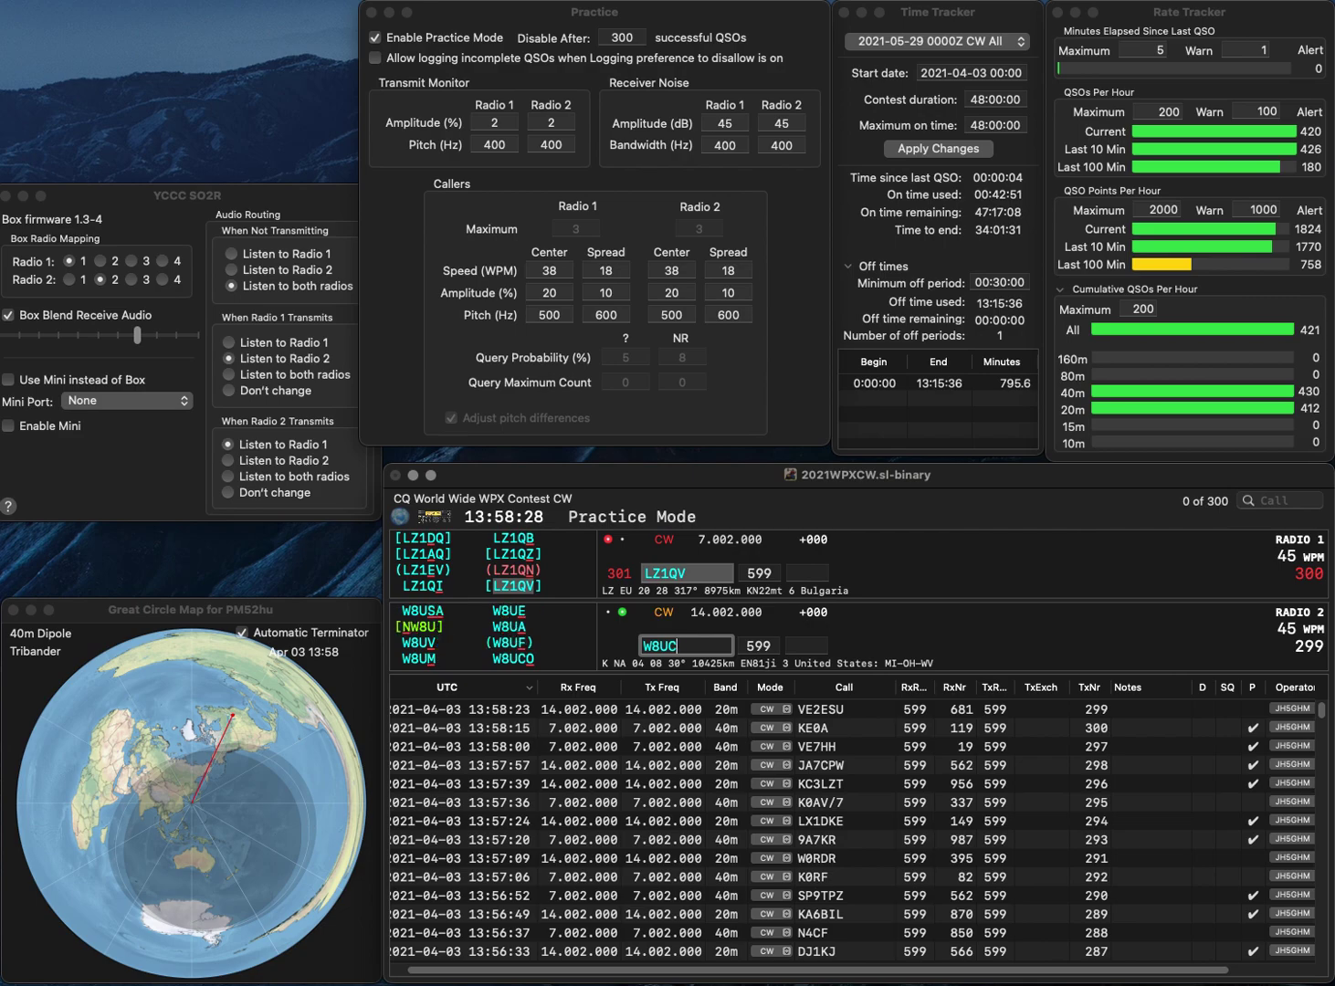
{"action": "type", "text": "O"}
{"action": "key", "text": "Return"}
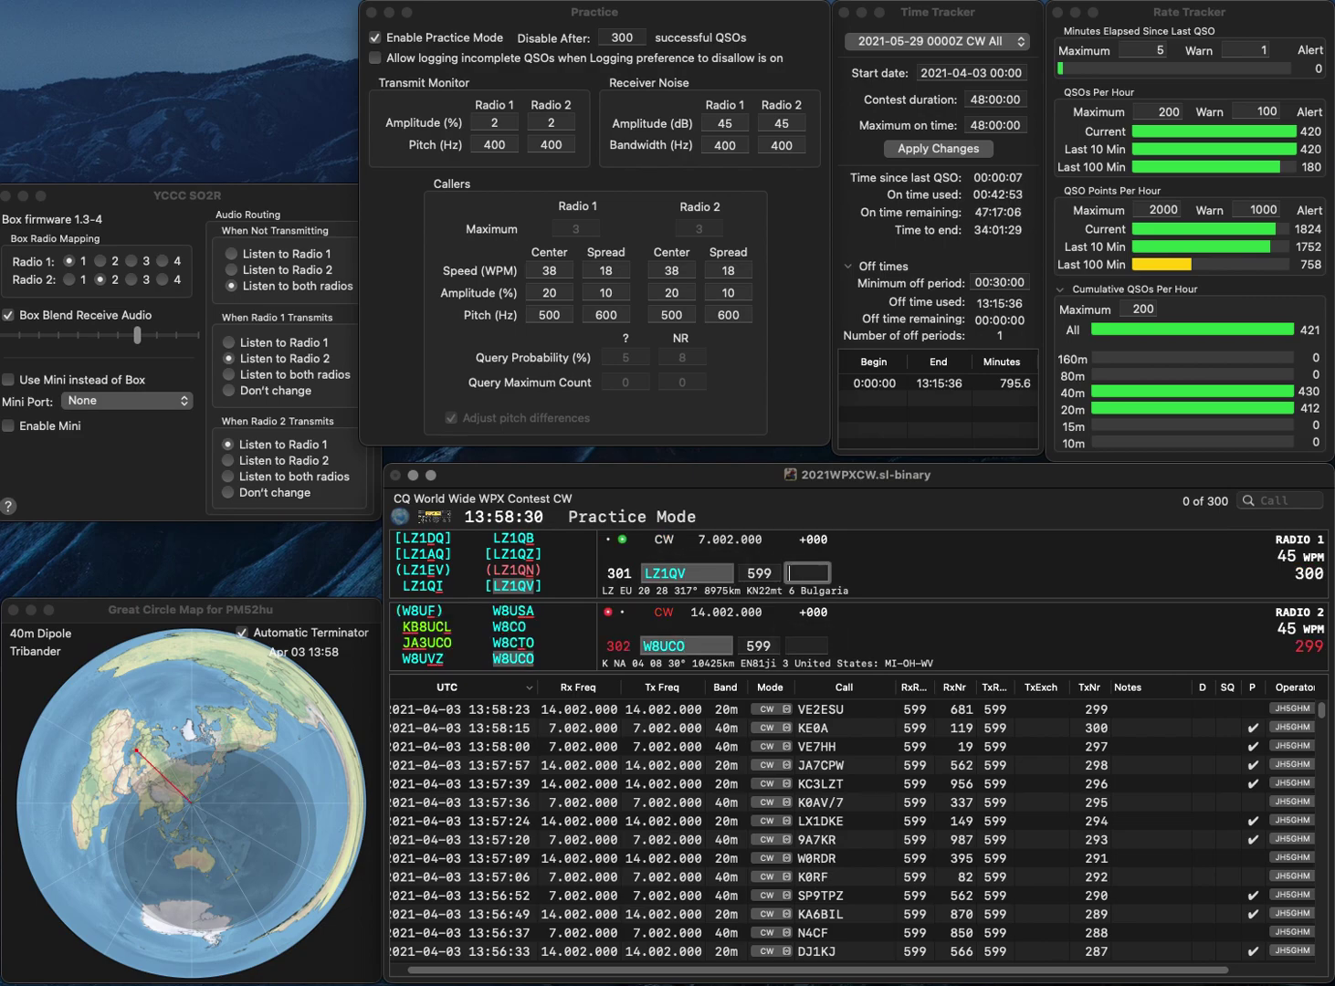
Log LZ1QV on Radio 1 with received number 174.
{"action": "type", "text": "1576"}
{"action": "key", "text": "Return"}
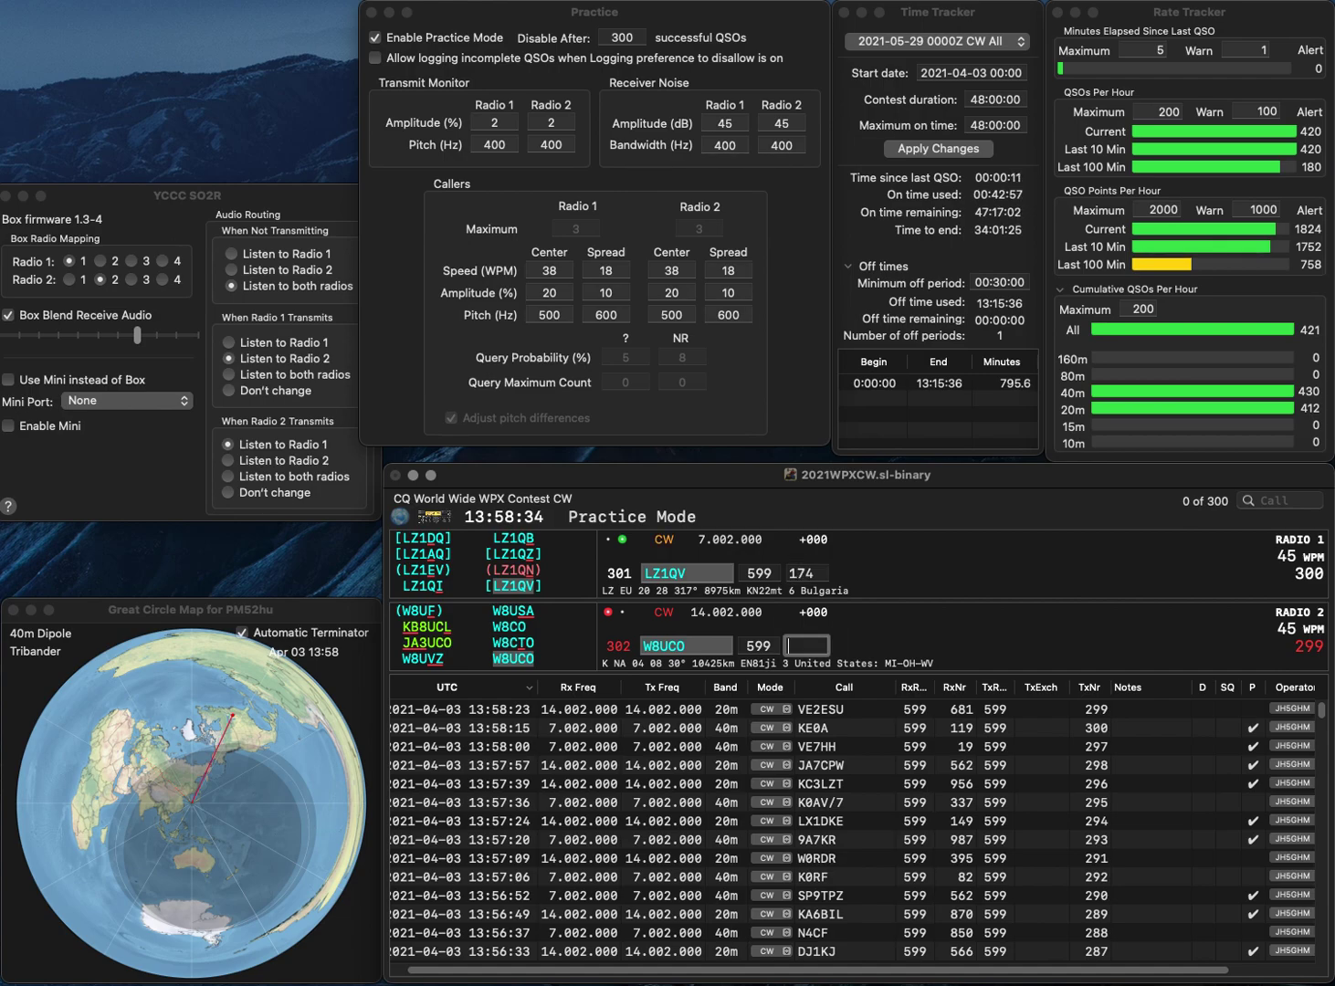